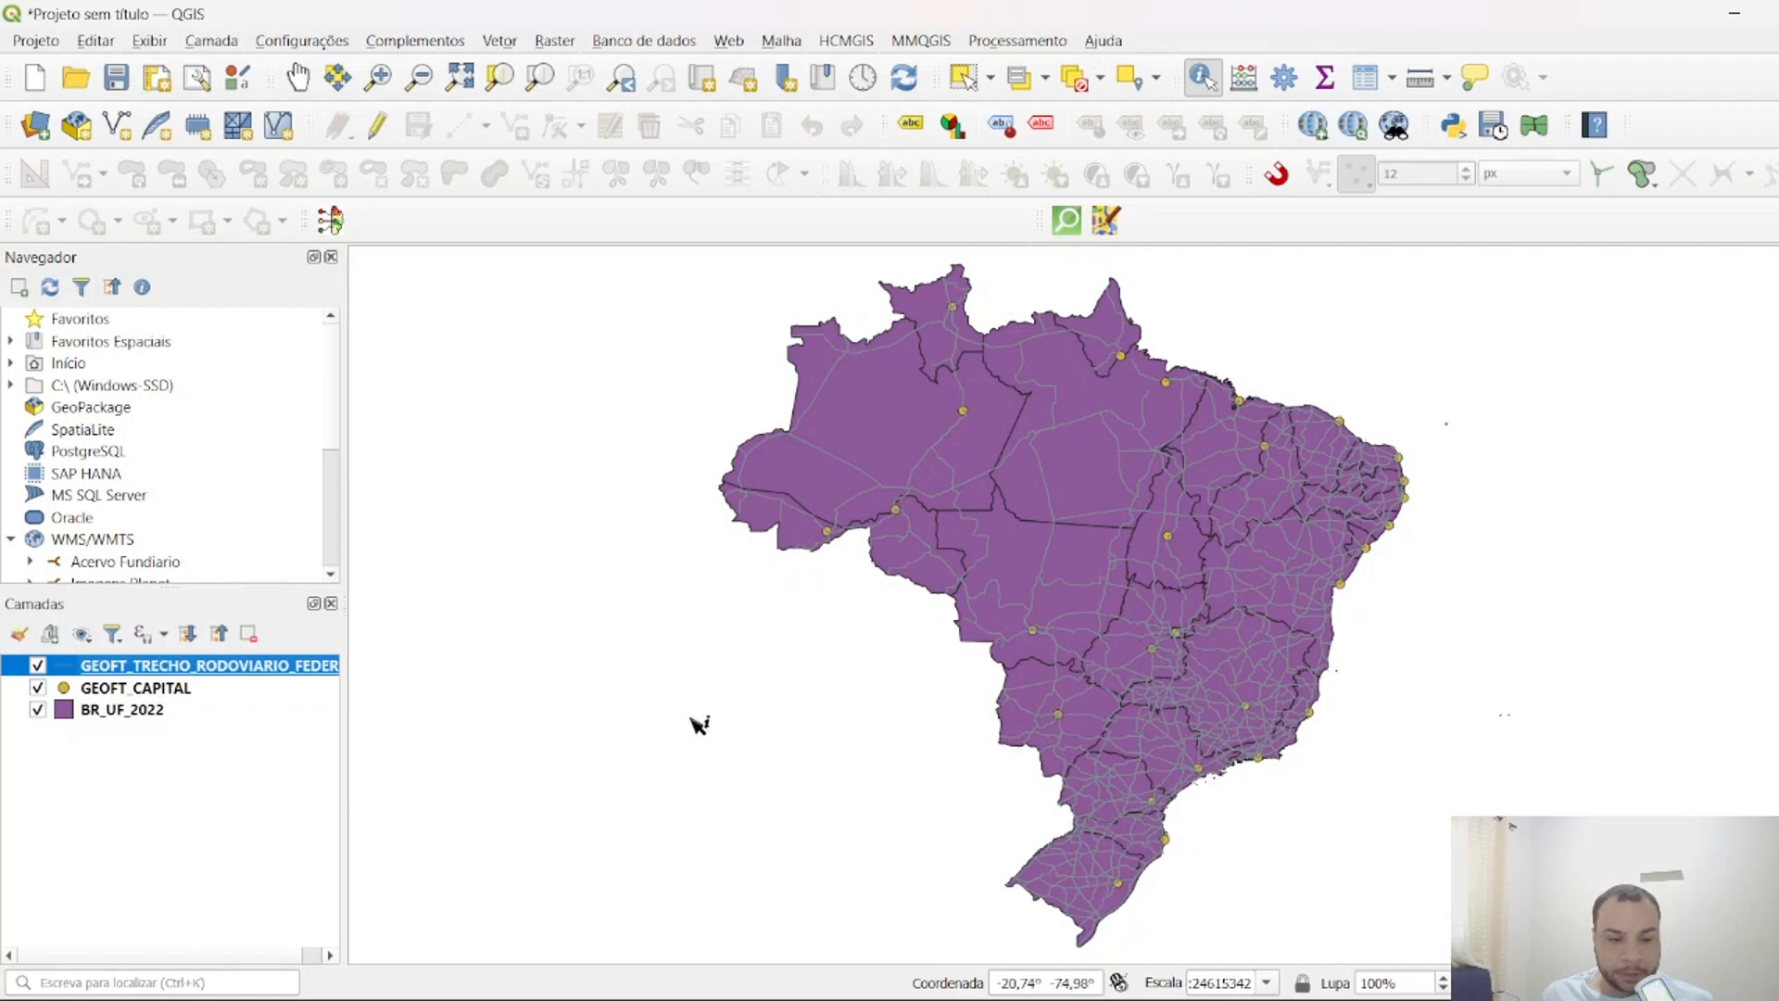
Categorize the BR_UF_2022 layer by NM_REGIAO, classify the regions, and remove the catch-all class for all other values.
left_click(104, 716)
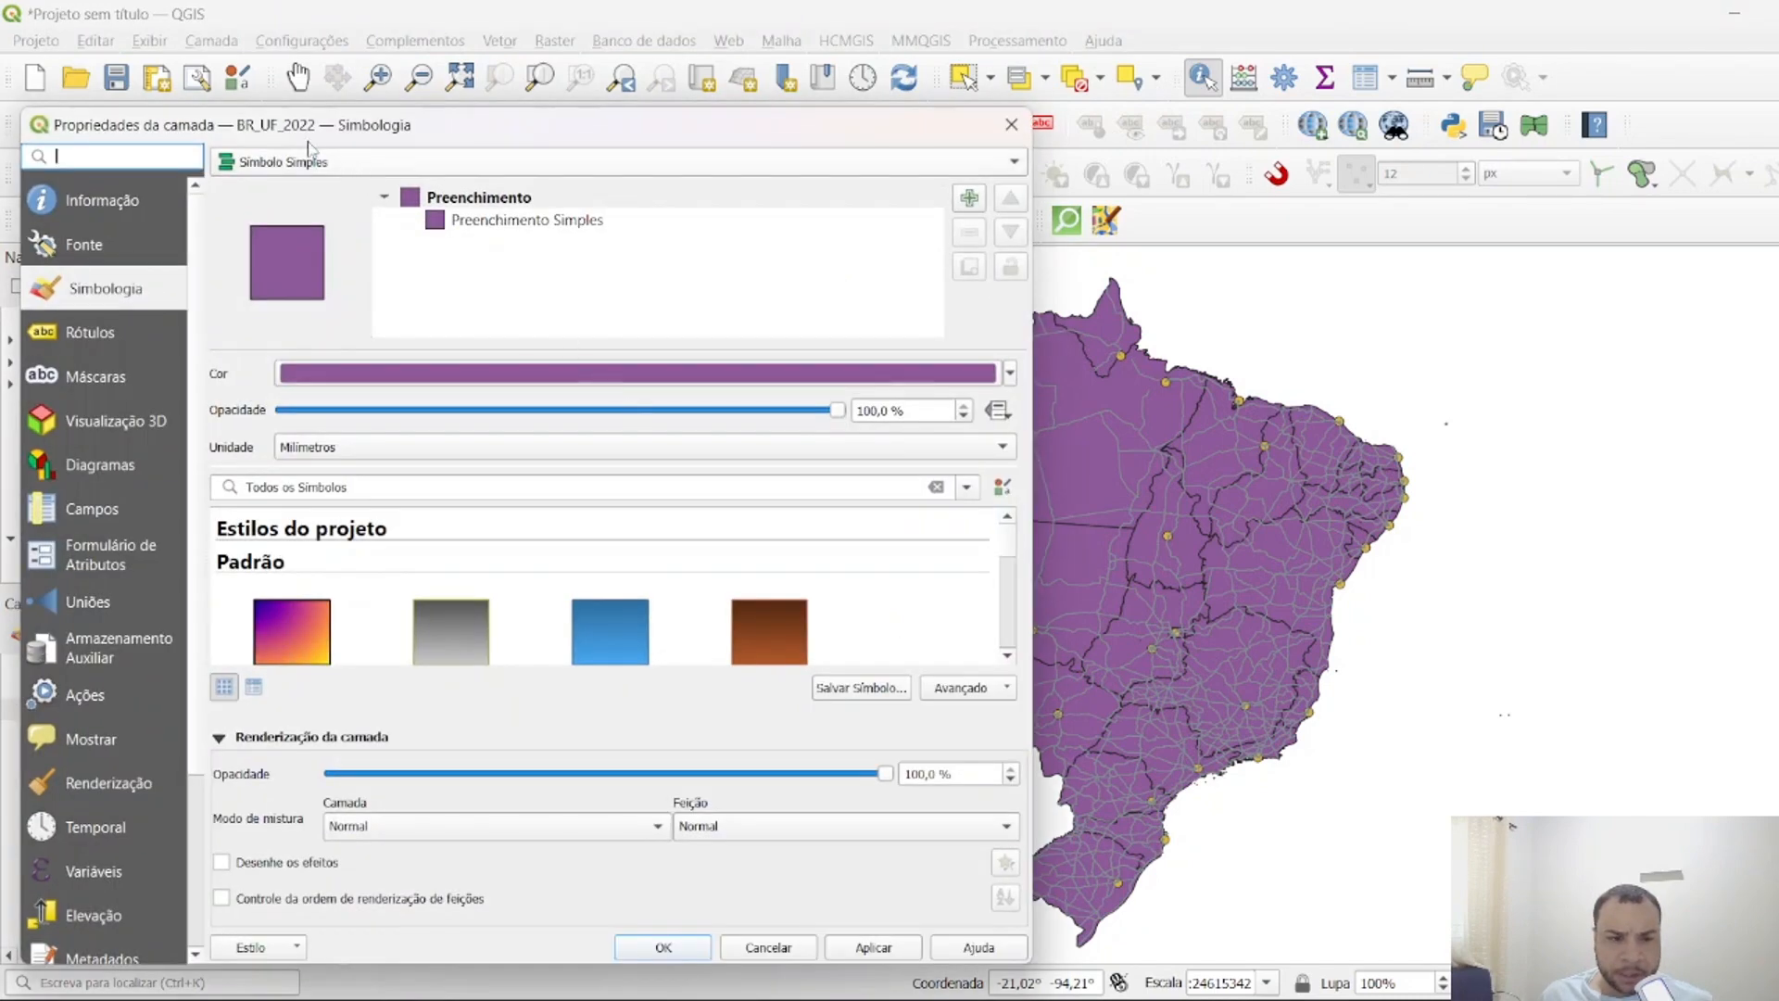
left_click_drag(309, 124, 741, 92)
left_click(705, 132)
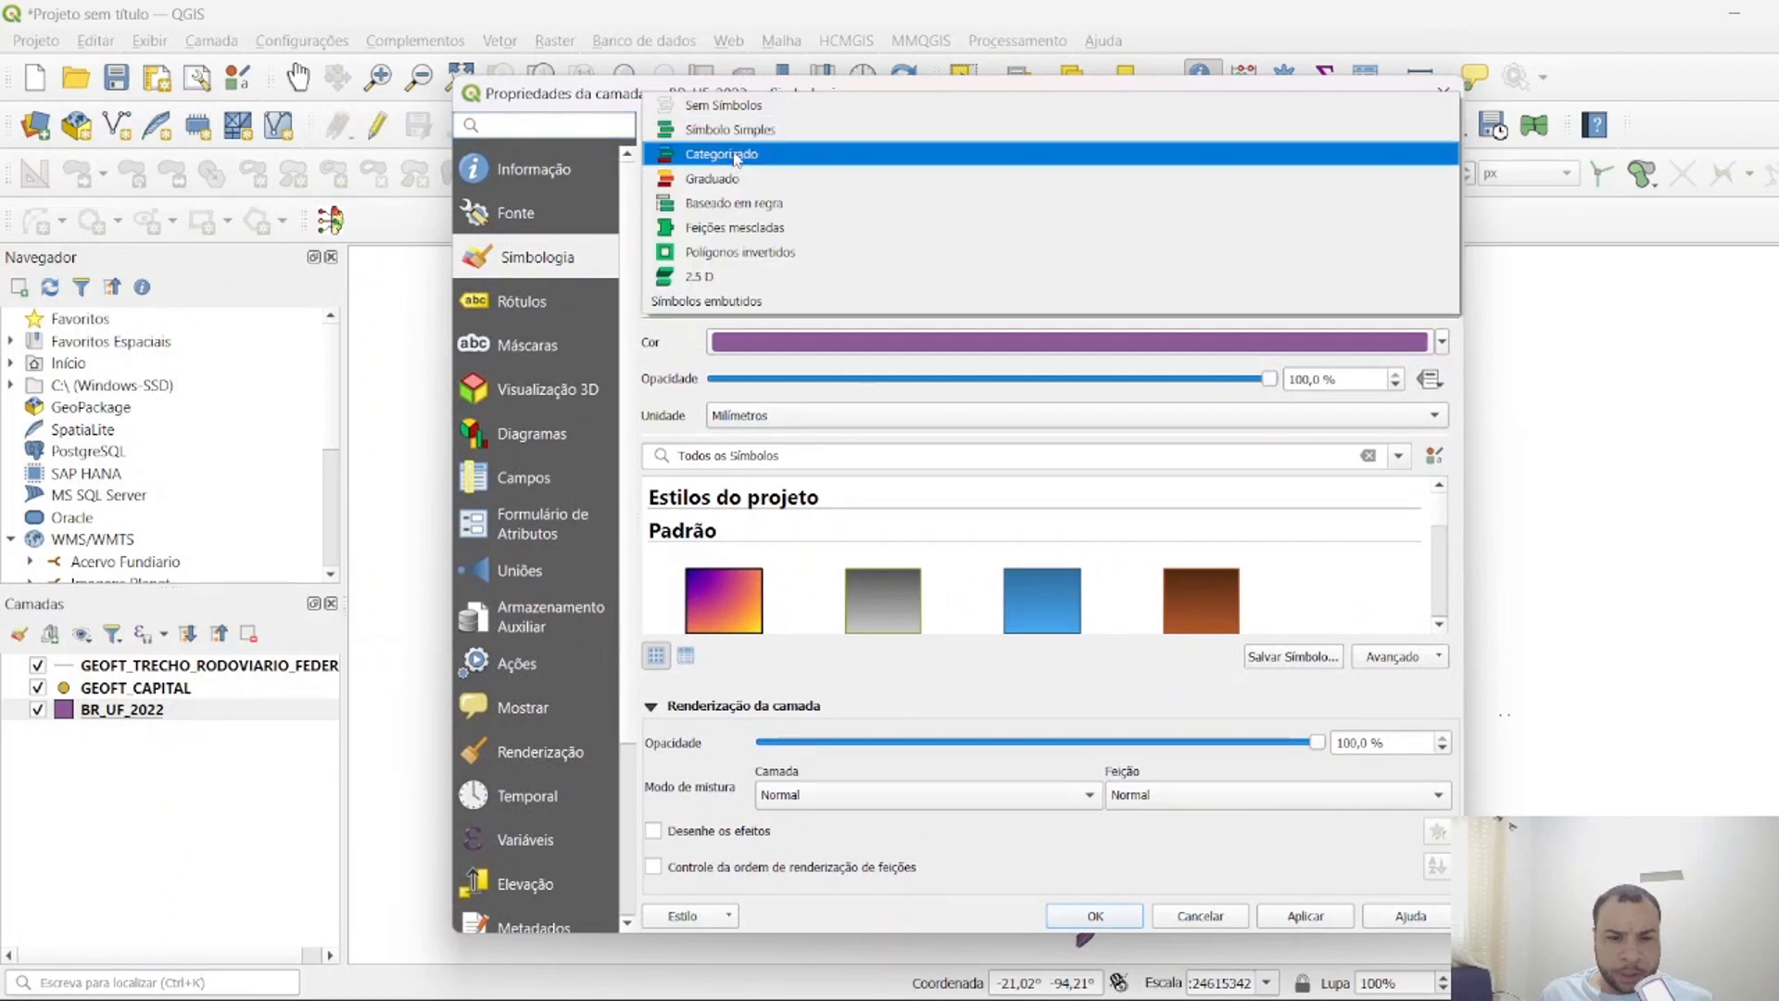
left_click(737, 156)
left_click(1410, 167)
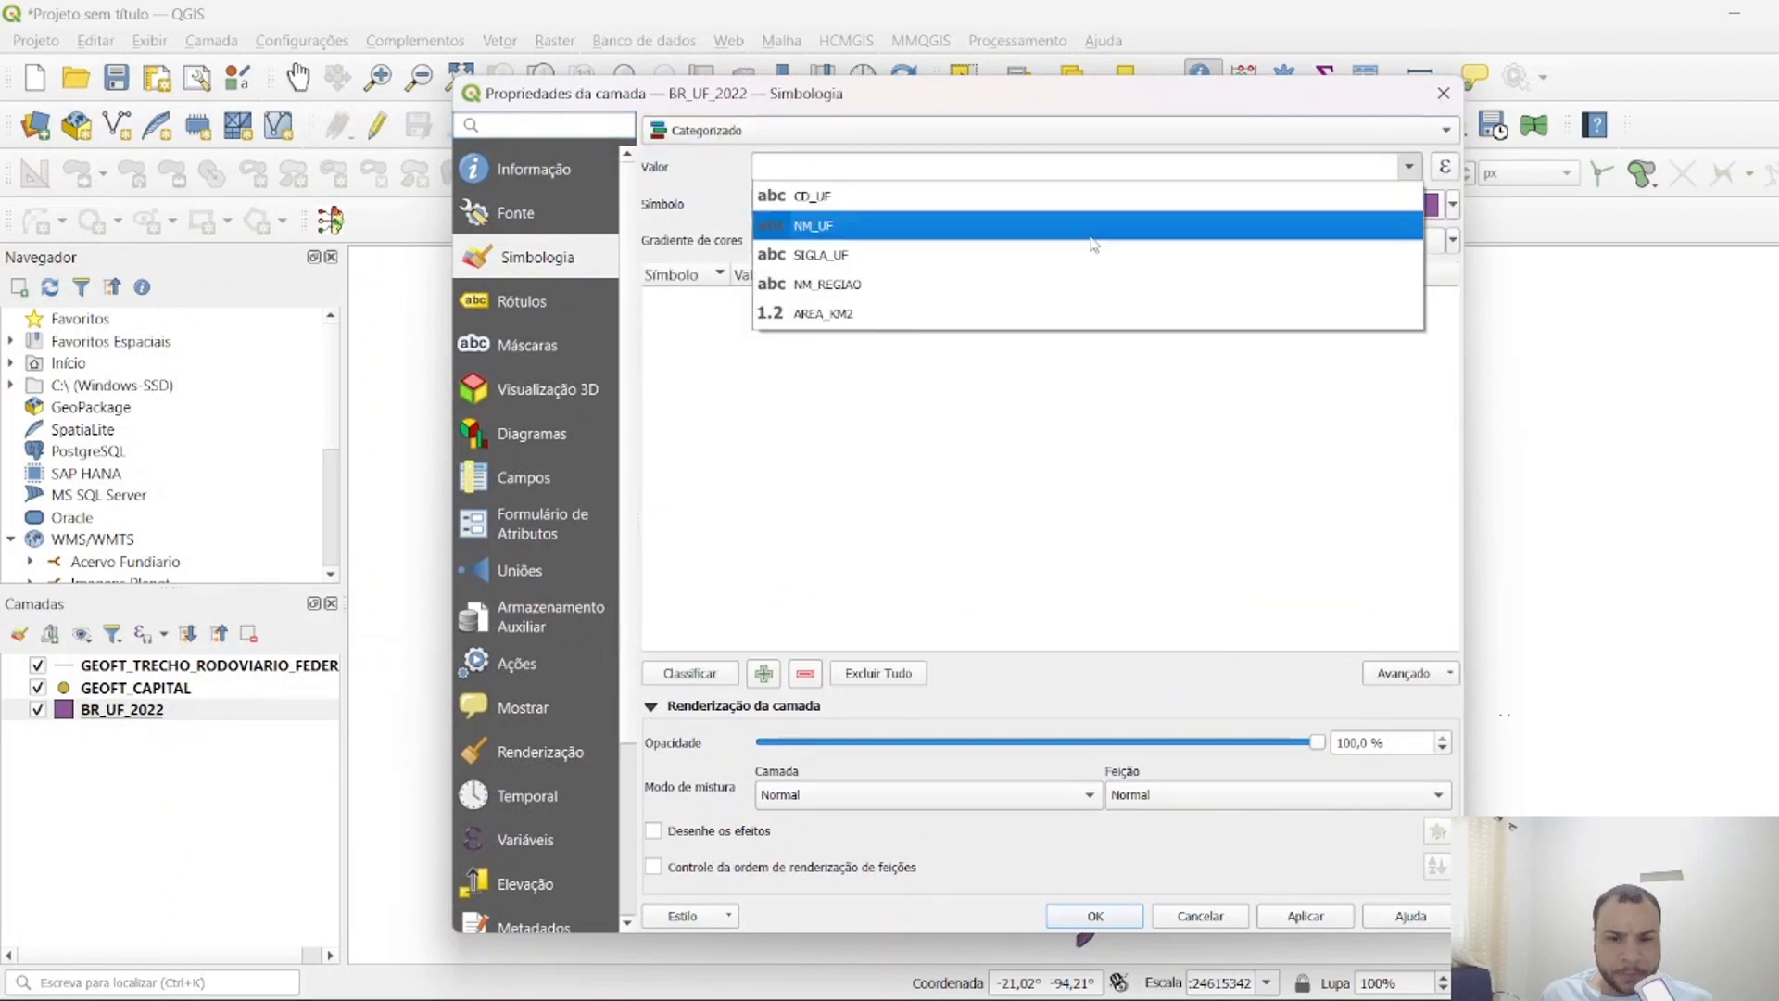
left_click(797, 281)
left_click(684, 677)
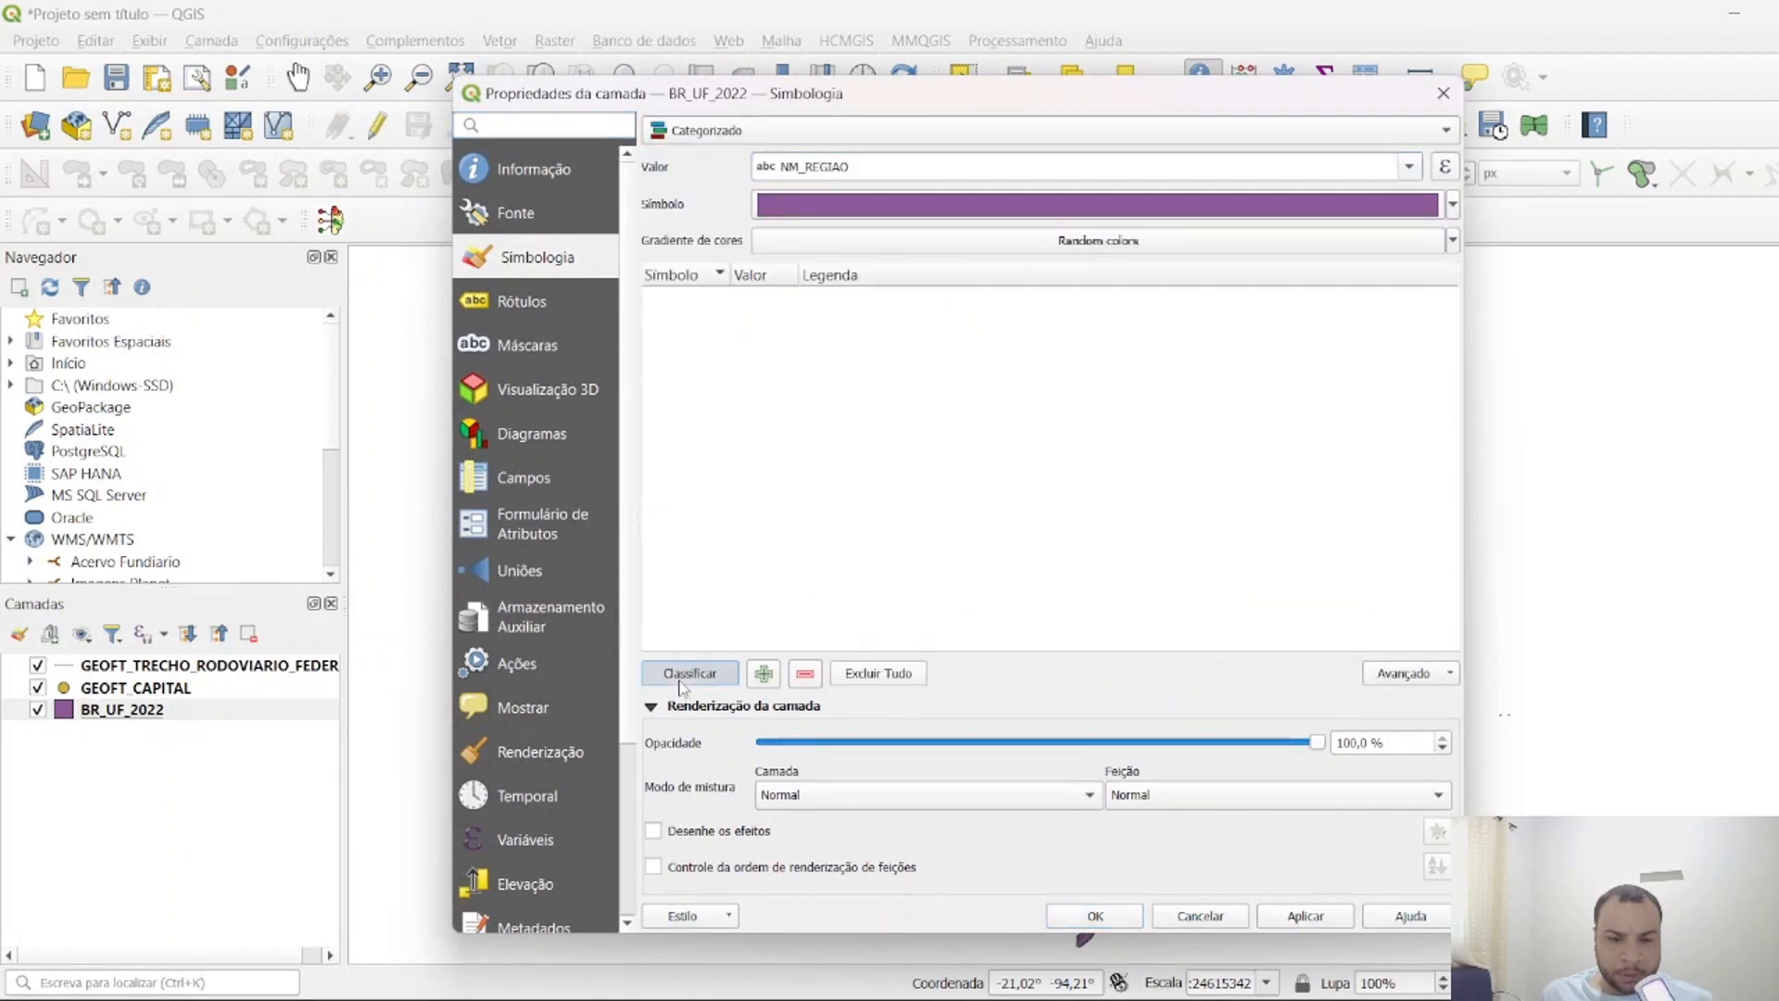
left_click(1305, 918)
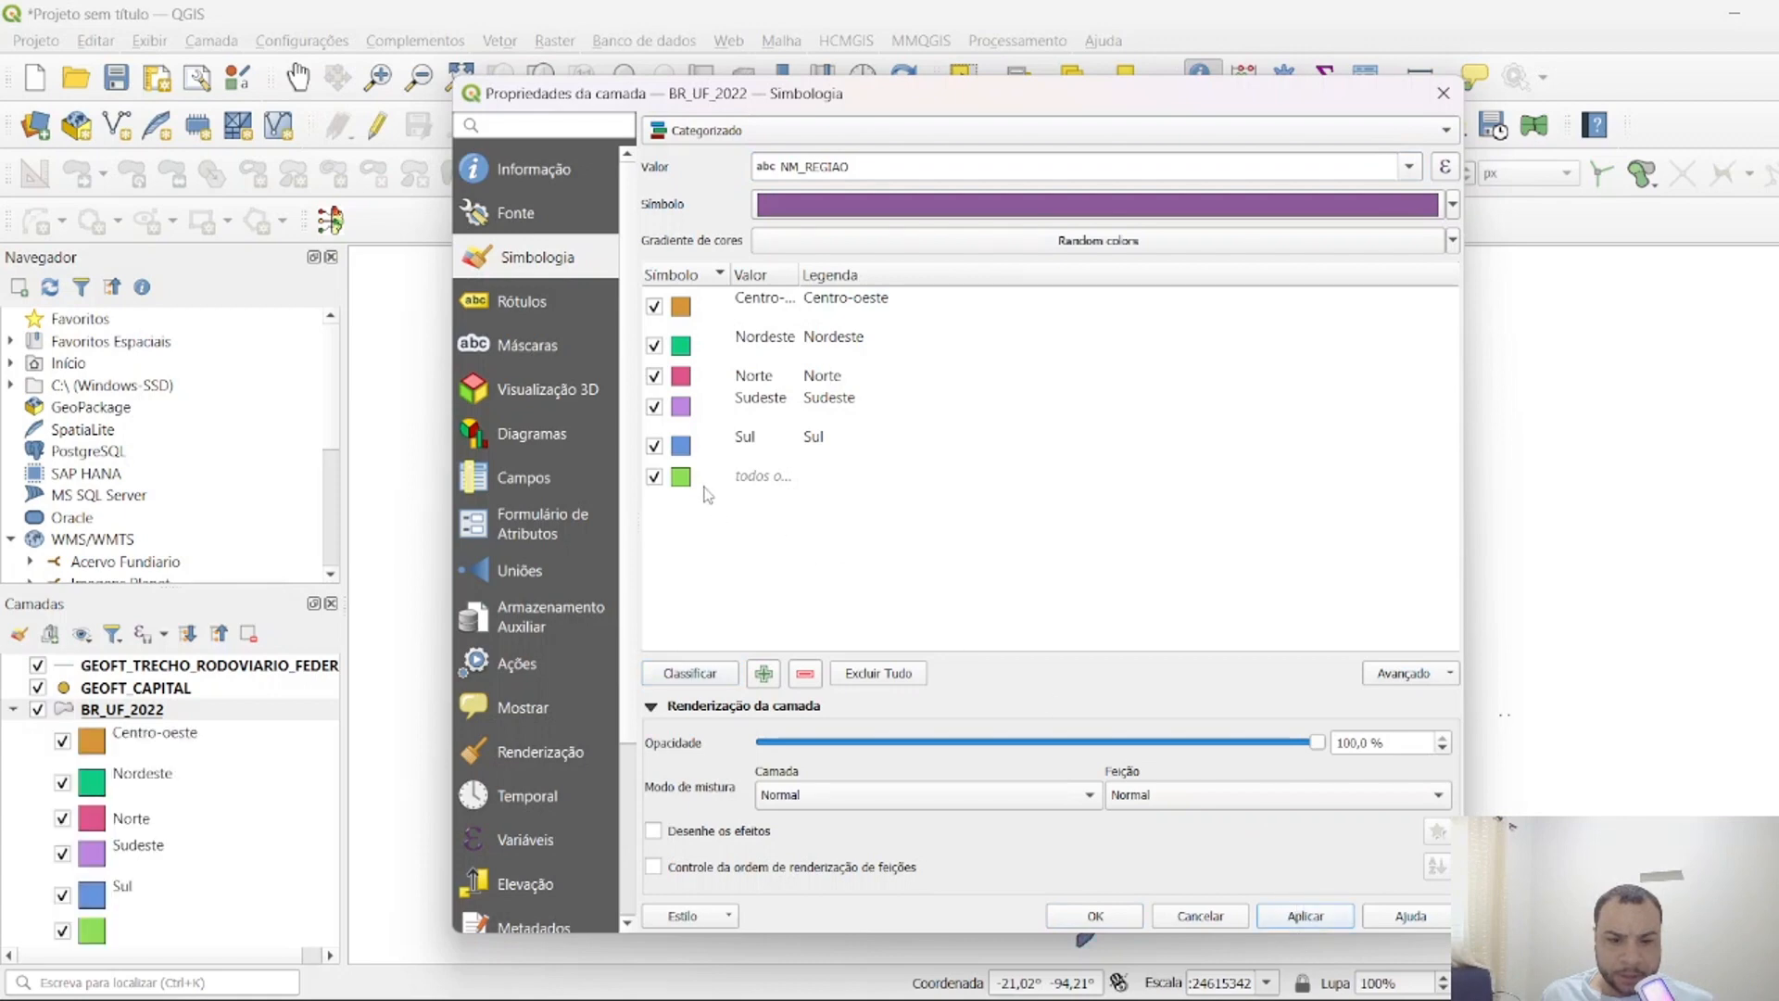
left_click(707, 478)
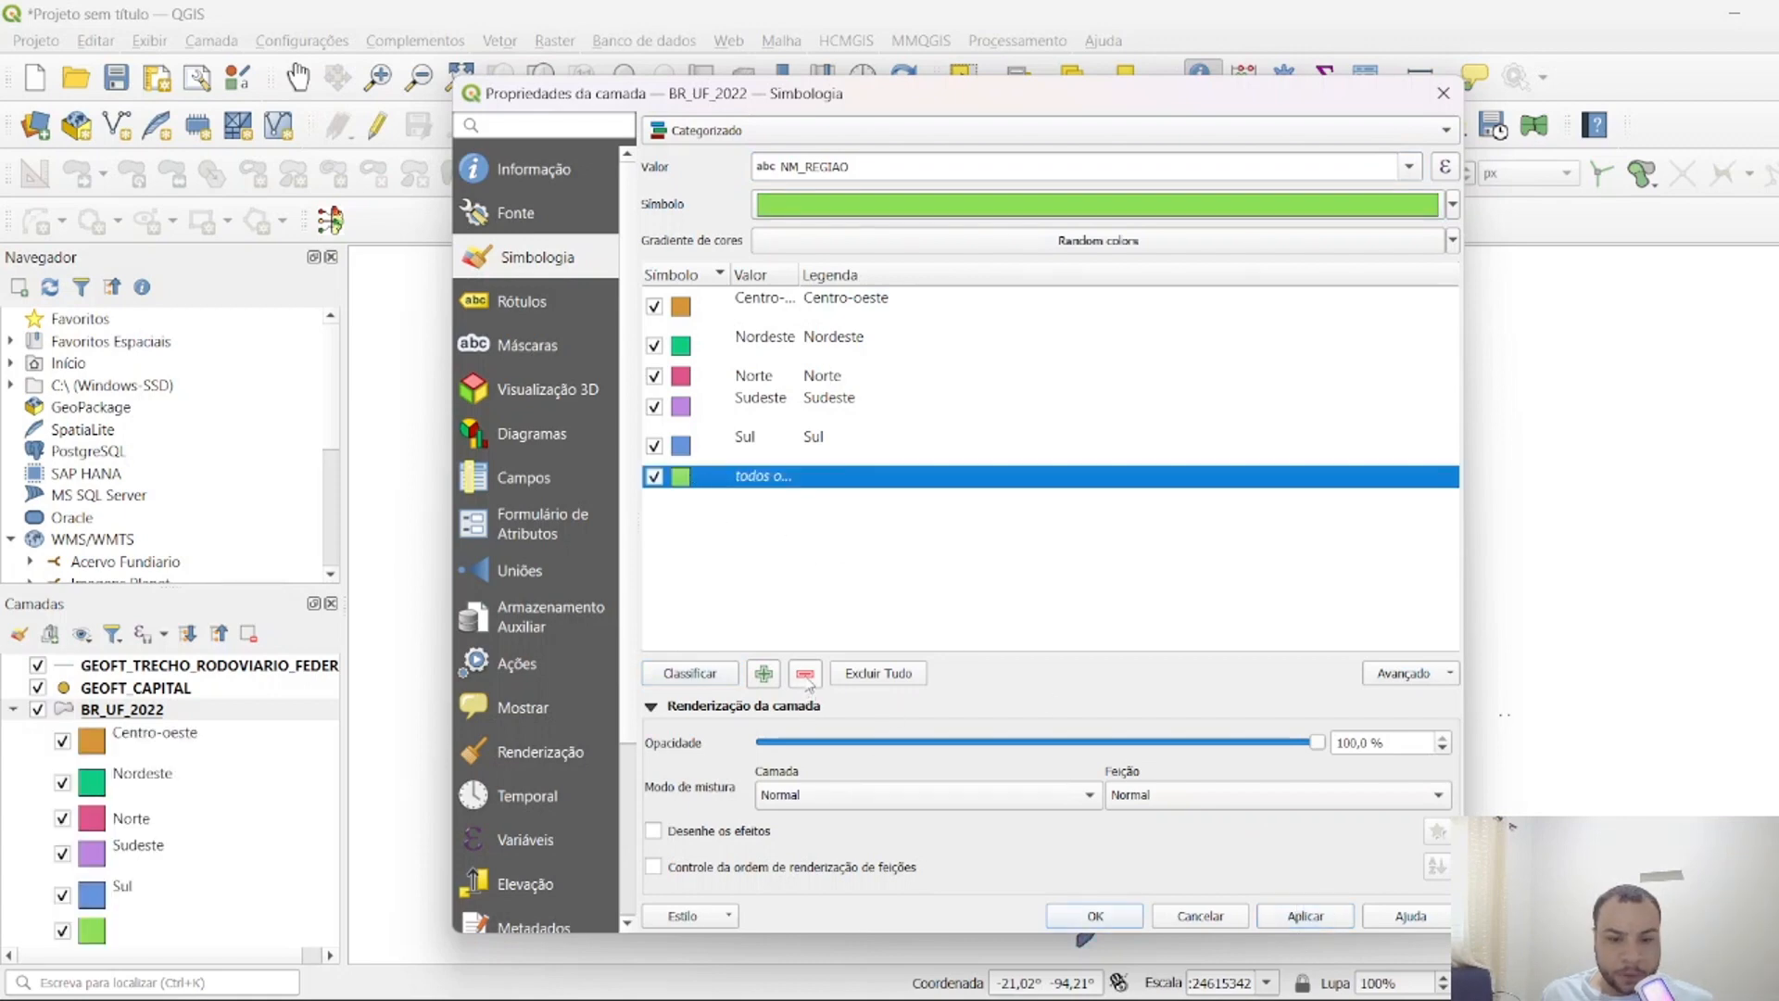
left_click(806, 674)
left_click(719, 313)
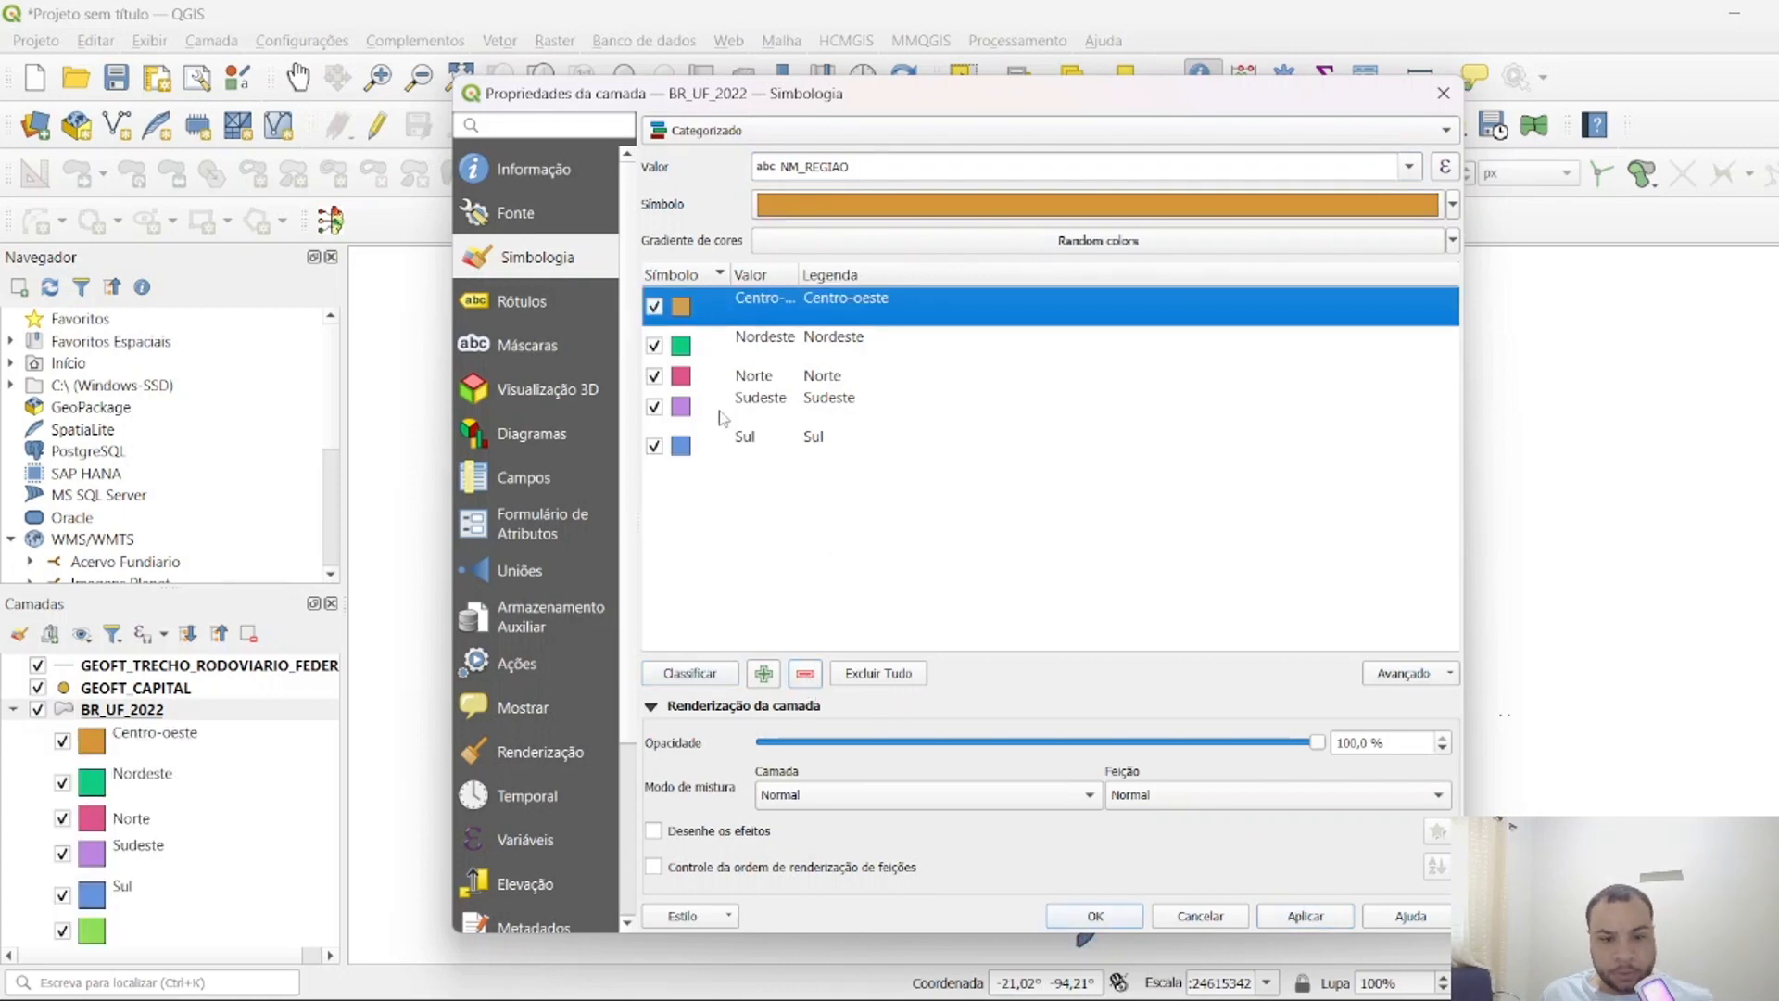
left_click(707, 447, "shift")
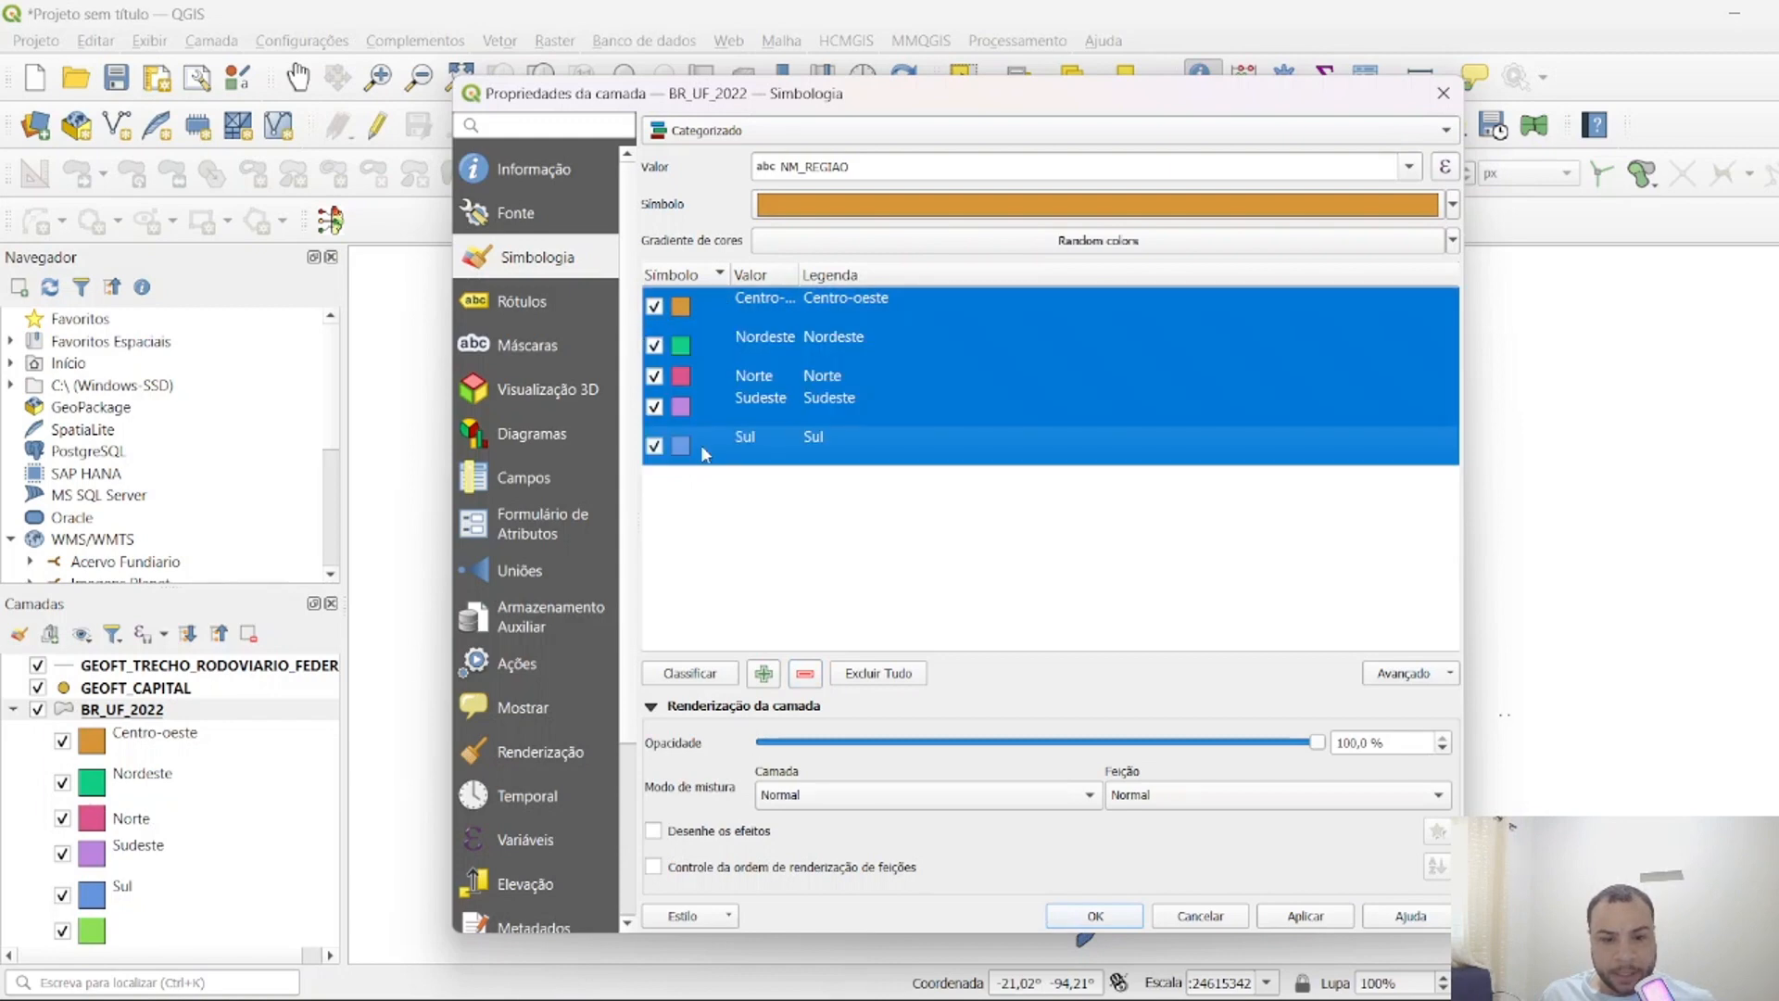
double_click(707, 448)
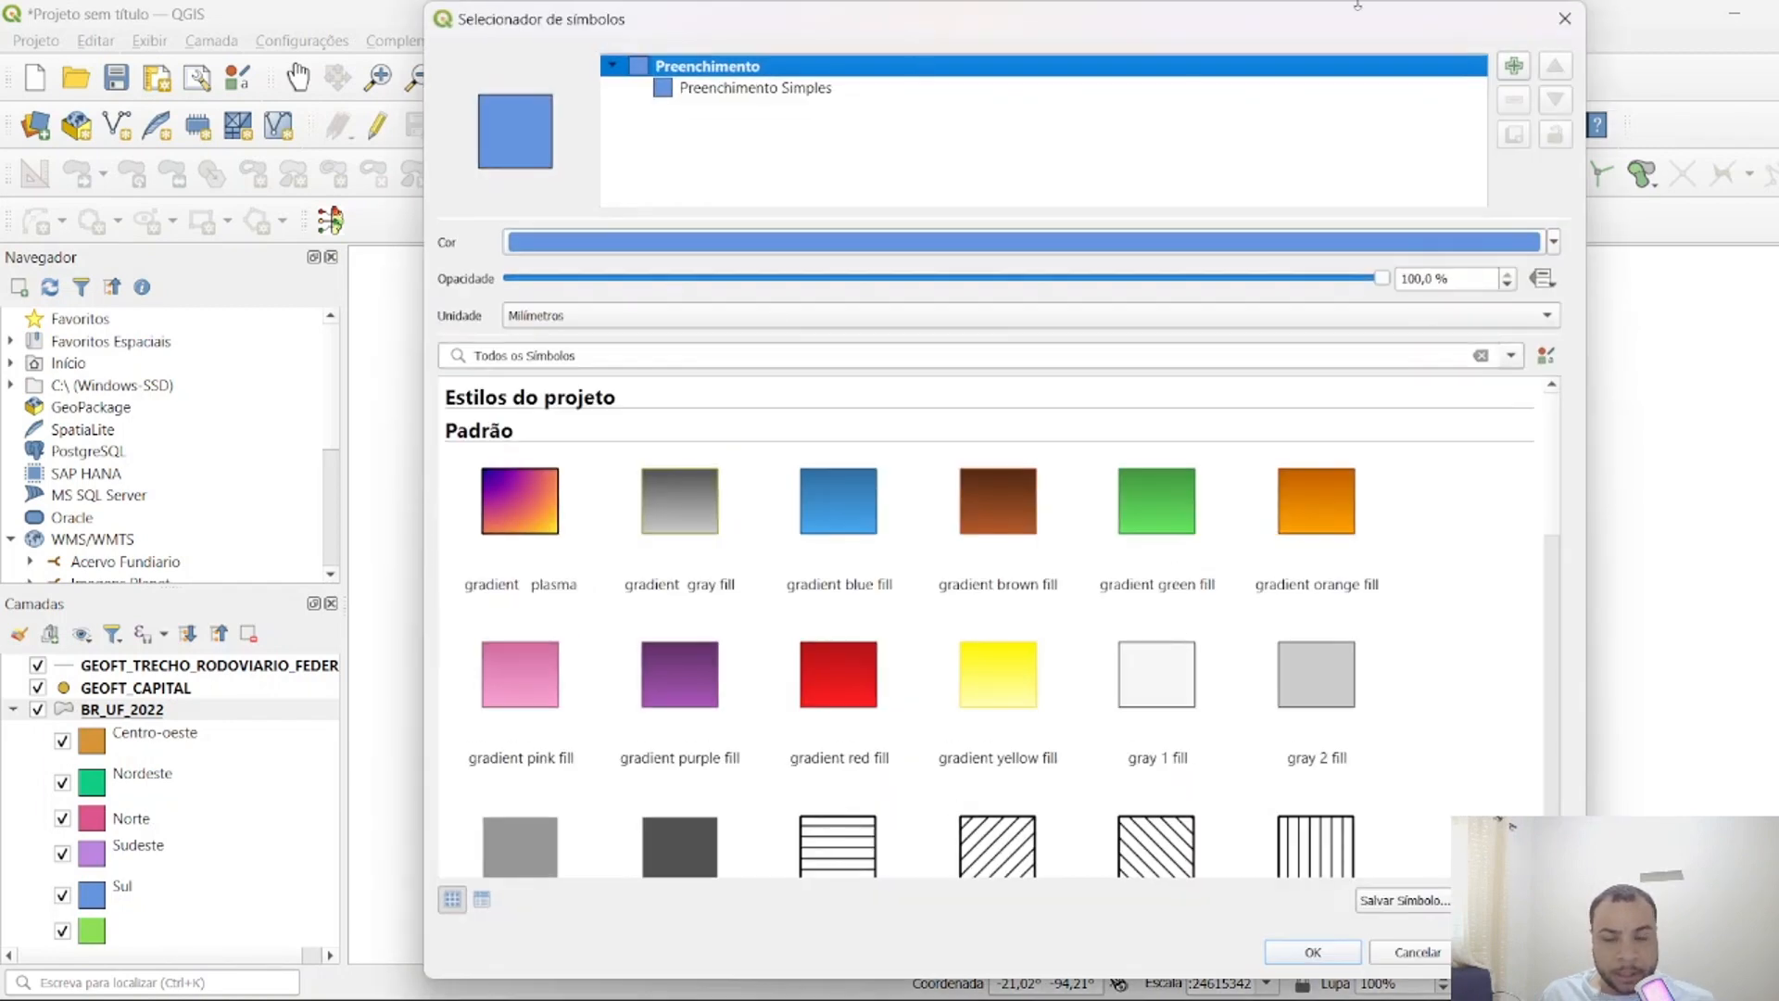
left_click(1566, 18)
Set the stroke style of all five region classes to No Line, accept the symbology, and collapse the BR_UF_2022 legend.
left_click(701, 315)
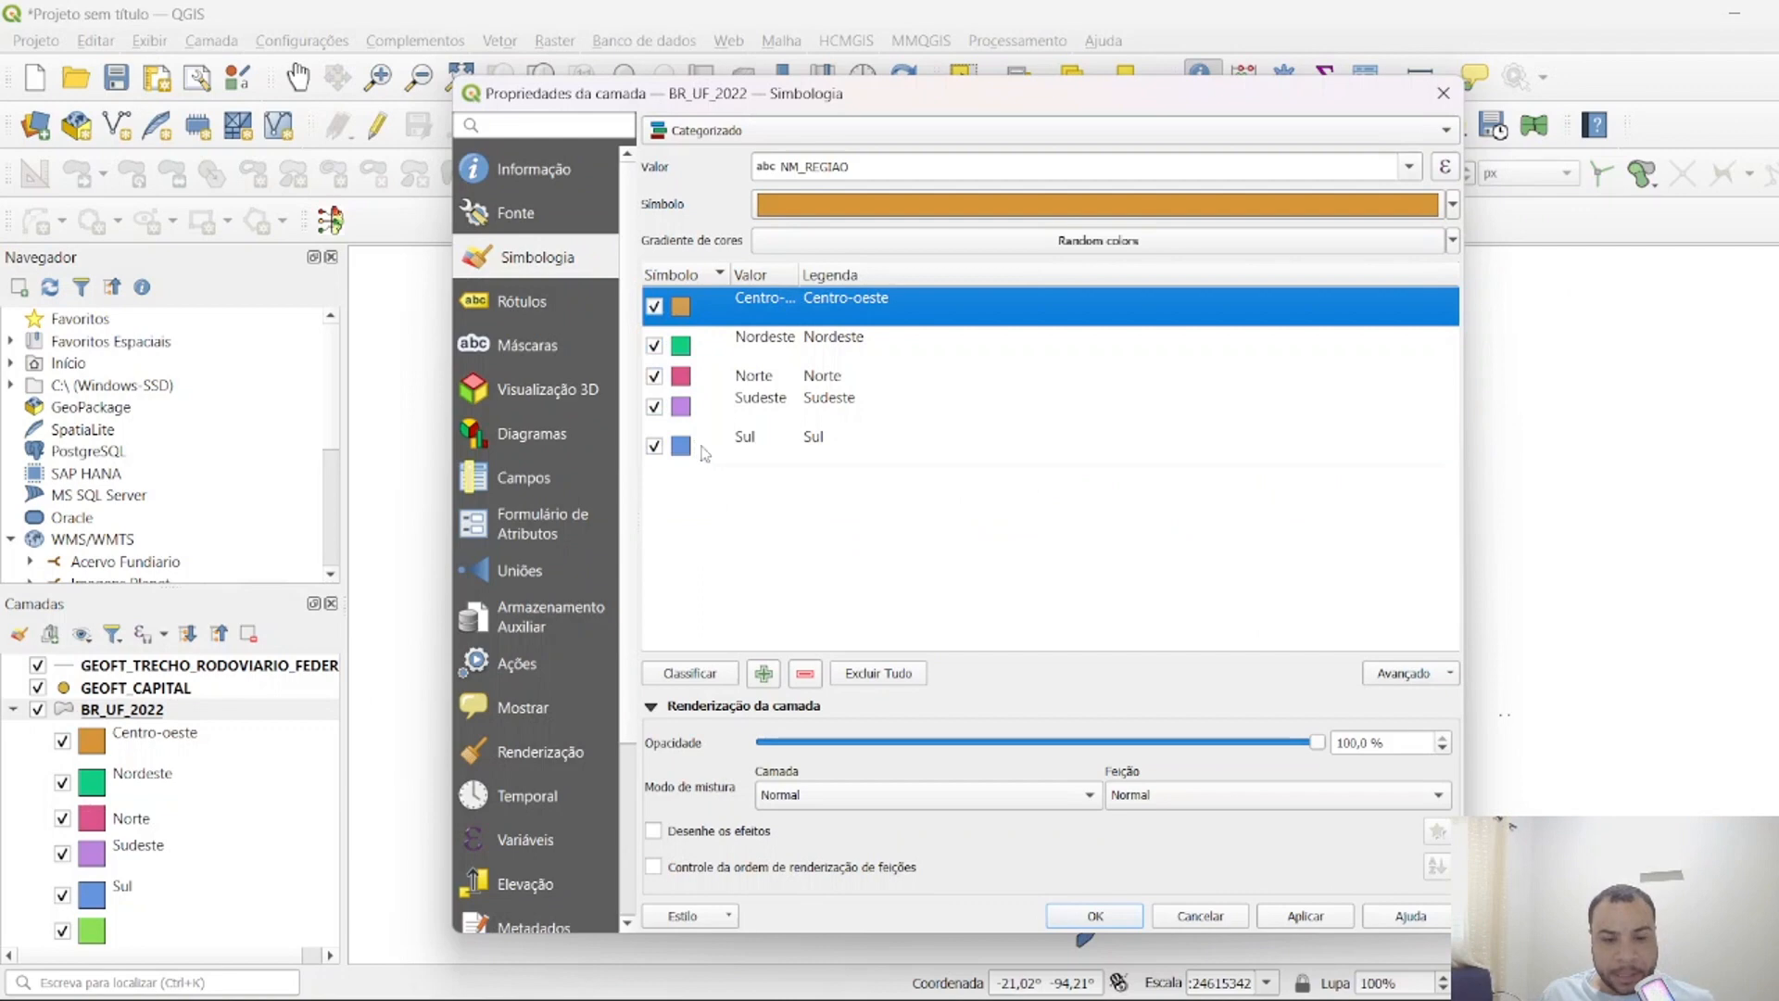
left_click(706, 453, "shift")
double_click(706, 452)
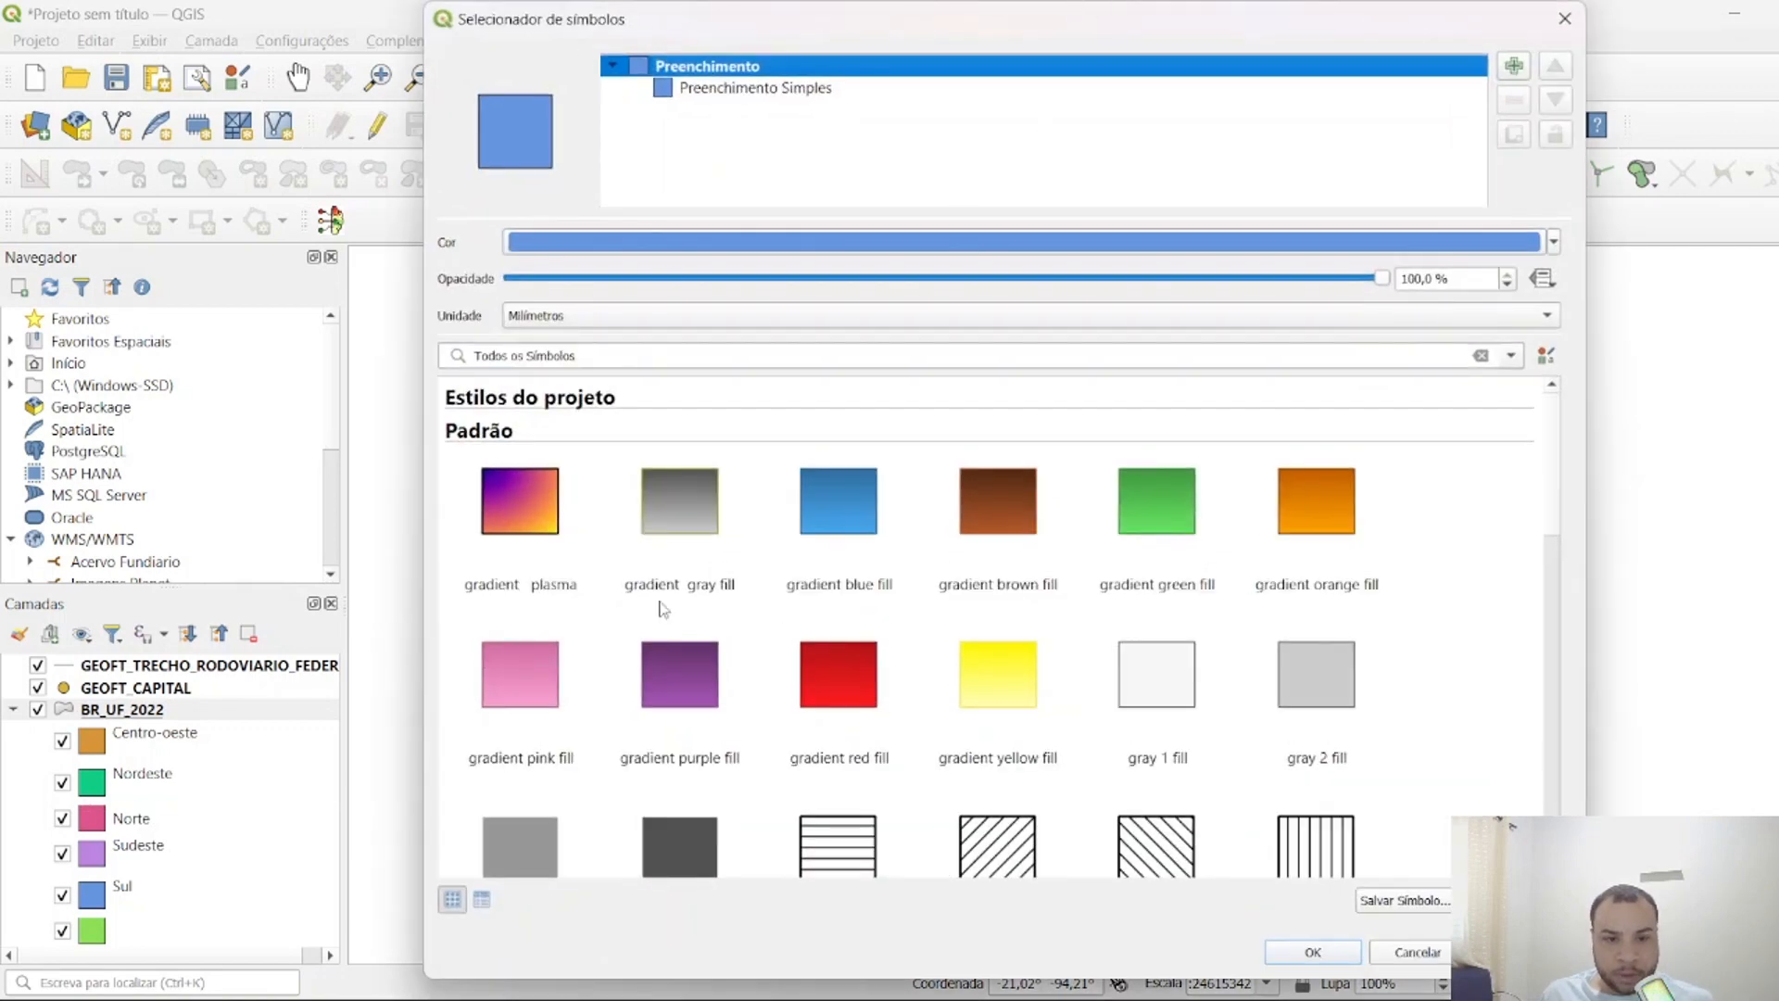
left_click(731, 90)
left_click(1057, 447)
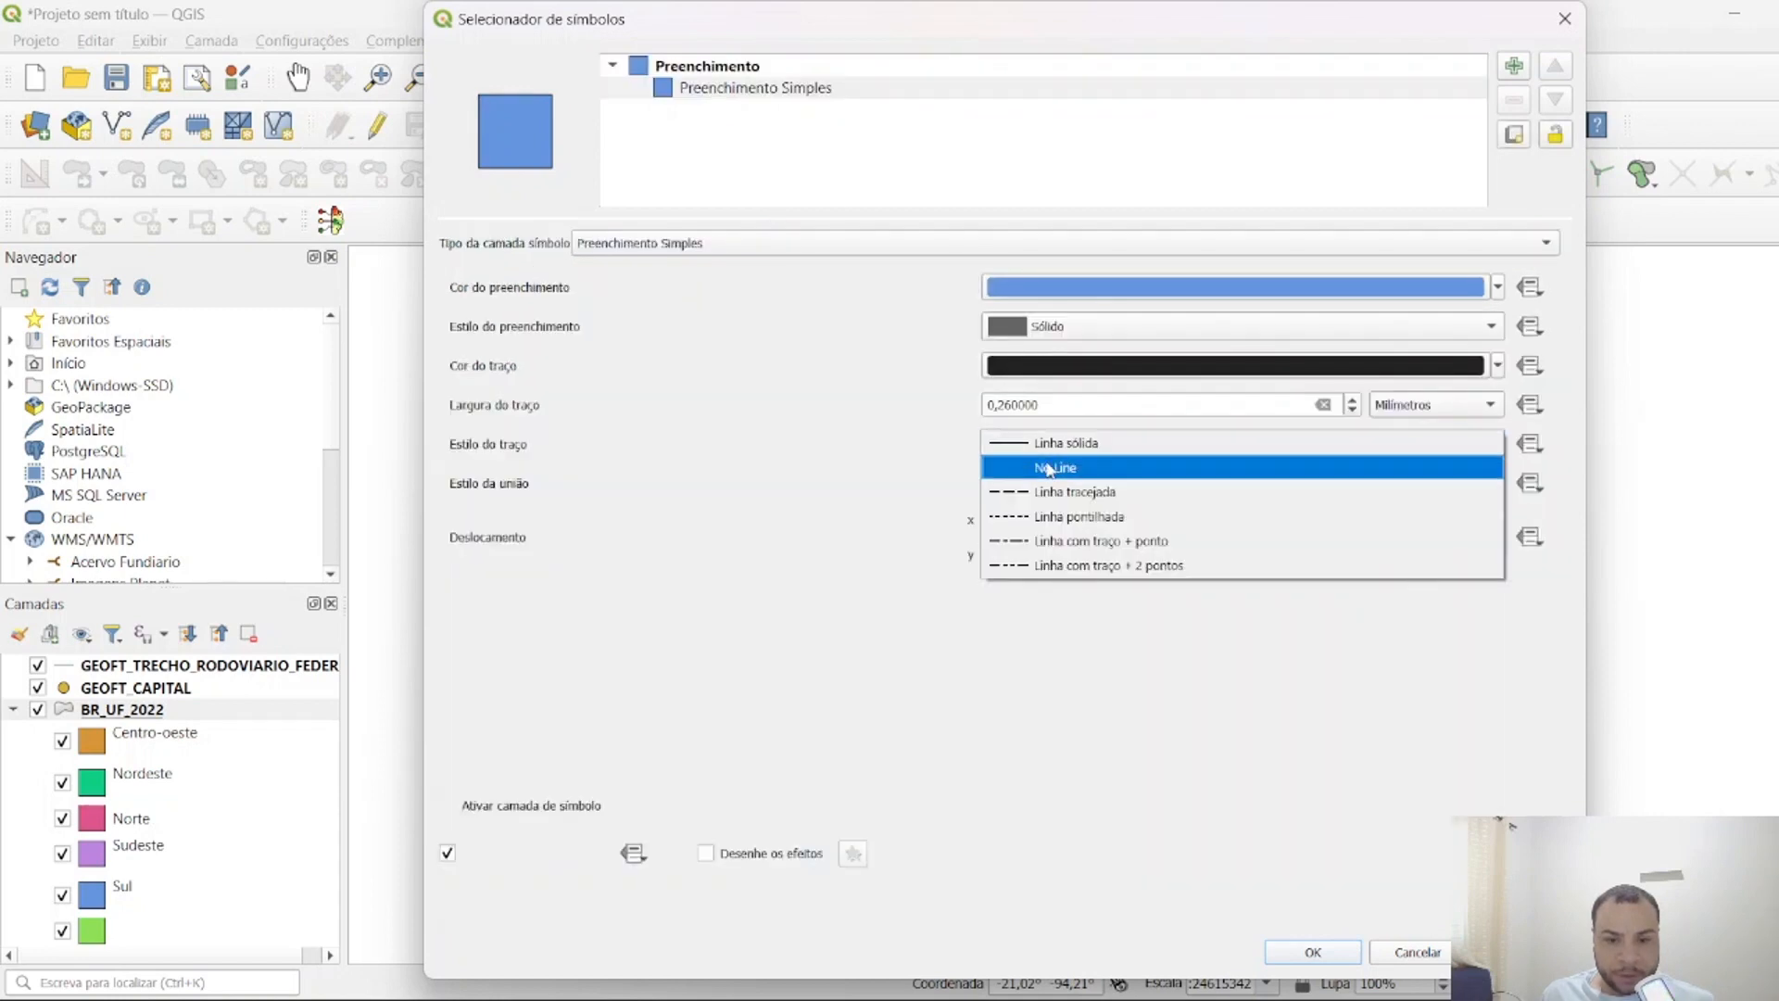
left_click(1050, 469)
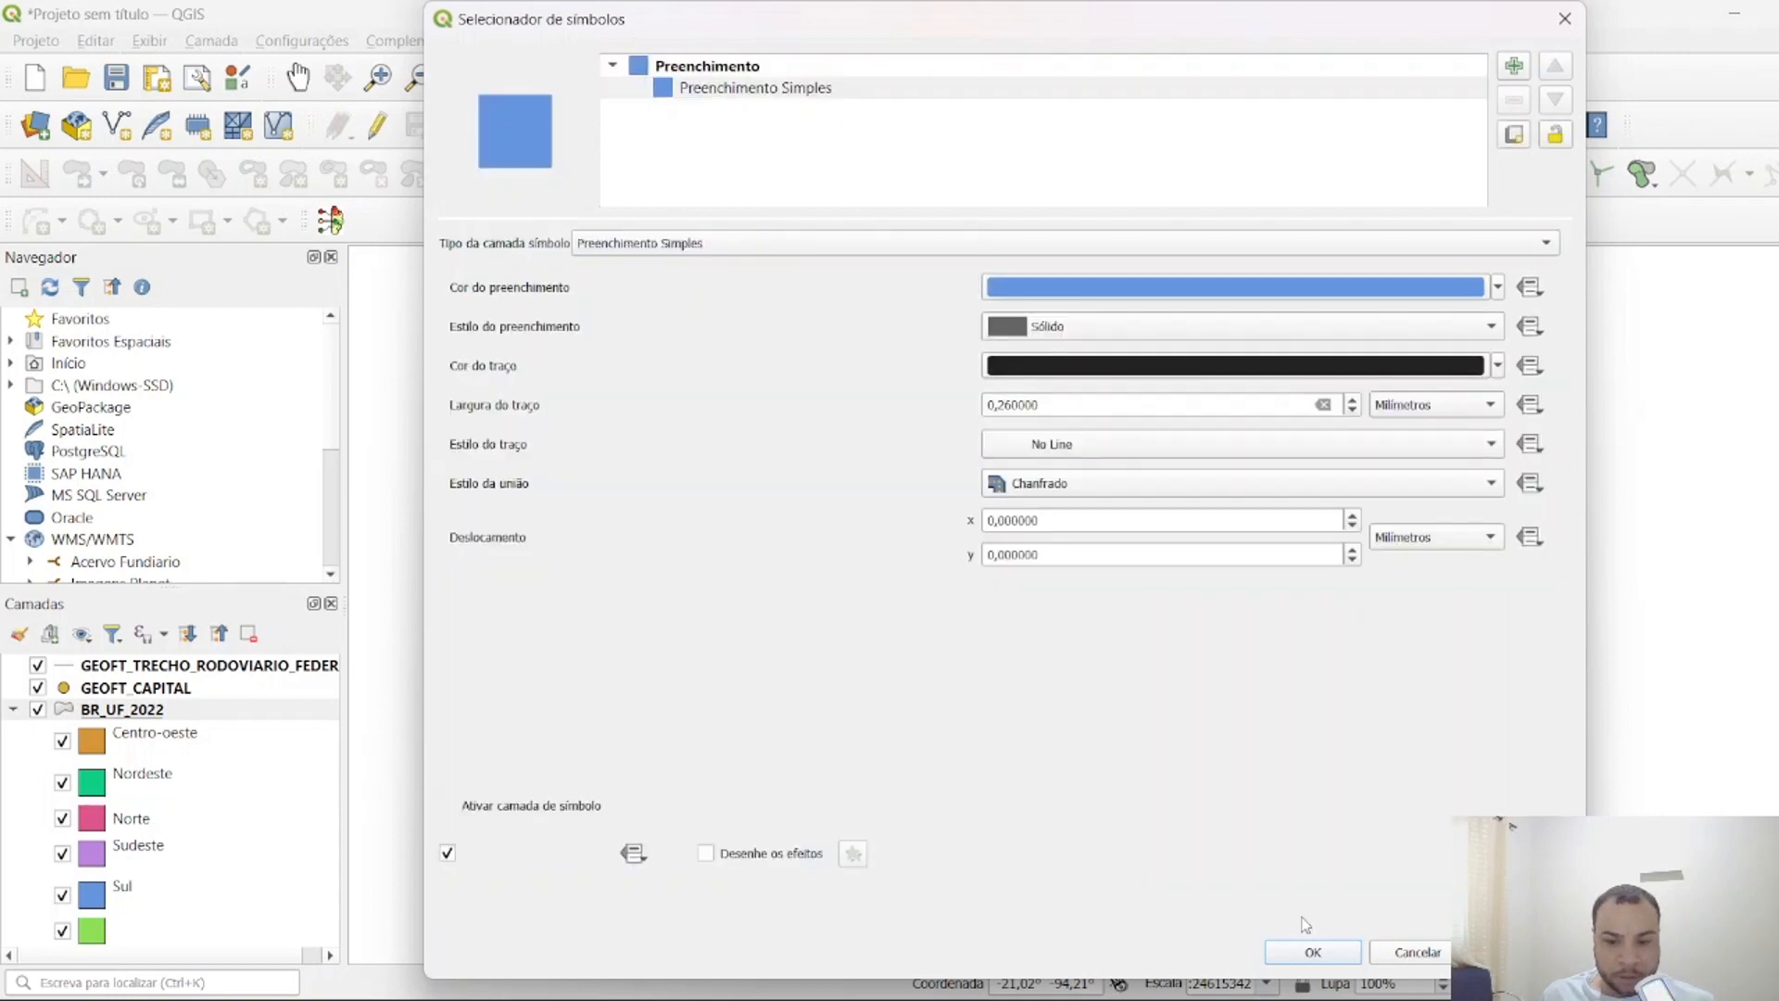
left_click(1316, 955)
left_click(1323, 919)
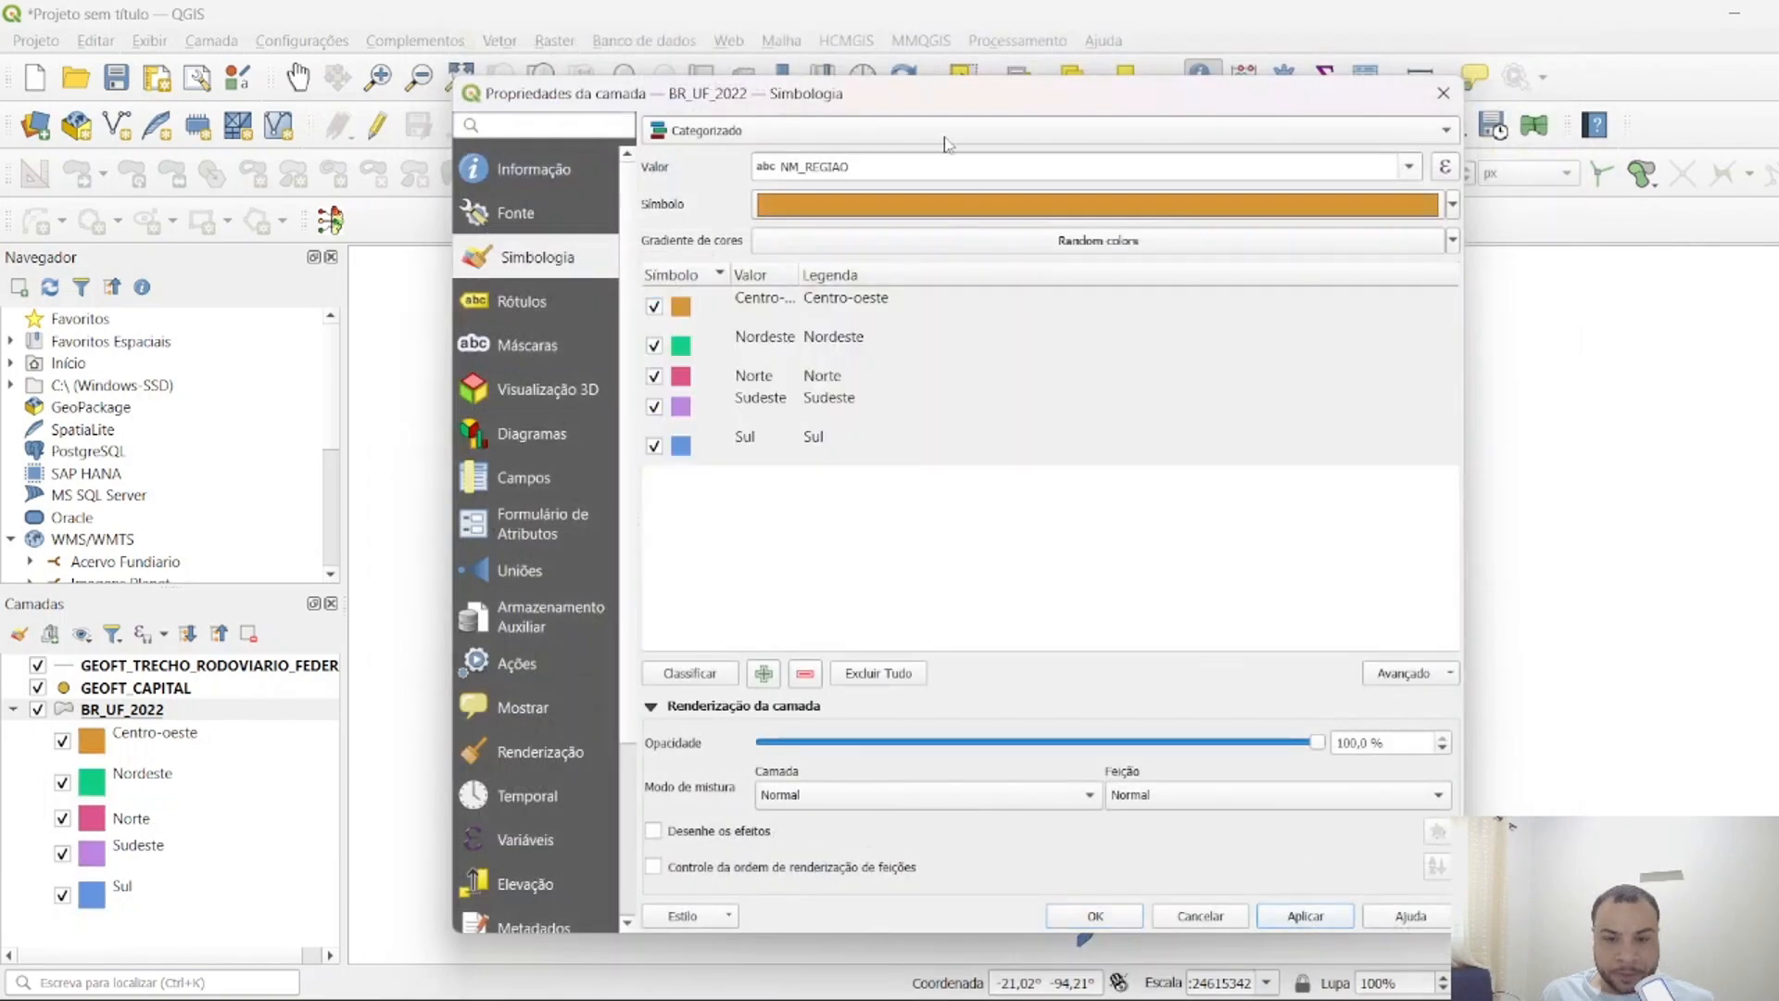
left_click_drag(907, 99, 698, 154)
left_click(858, 965)
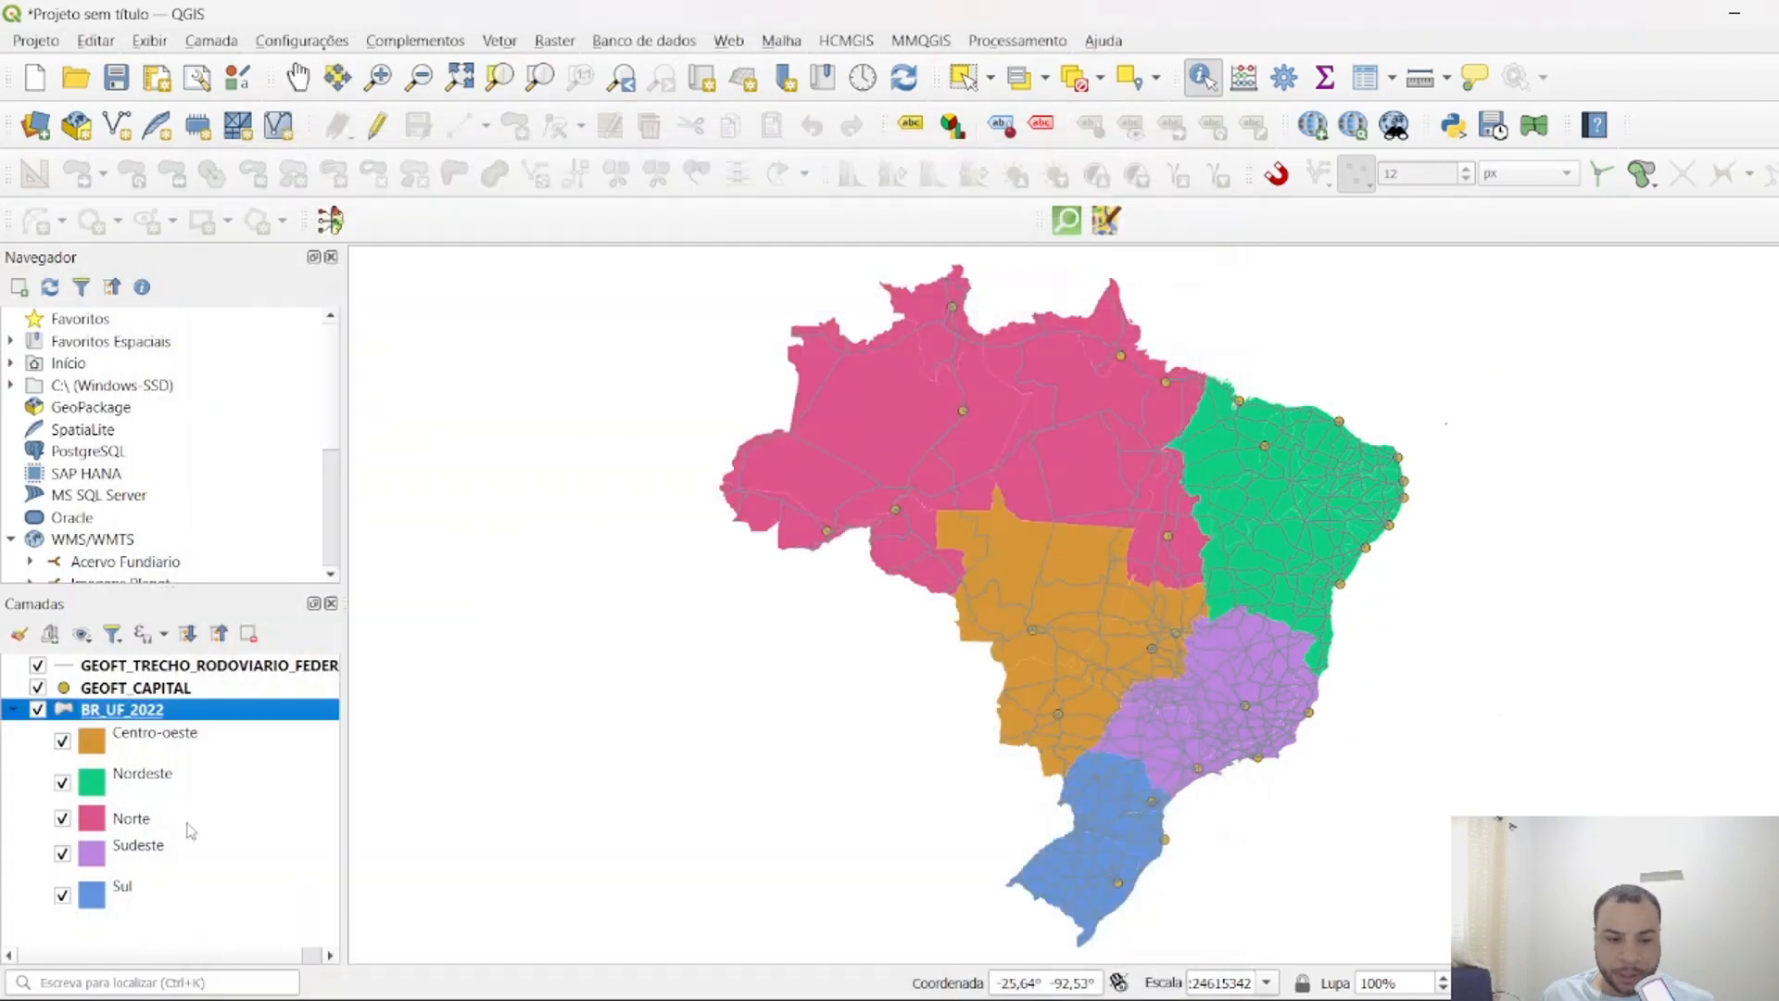
left_click(13, 712)
Apply the "topo pop capital" preset symbol to the GEOFT_CAPITAL layer.
left_click(63, 690)
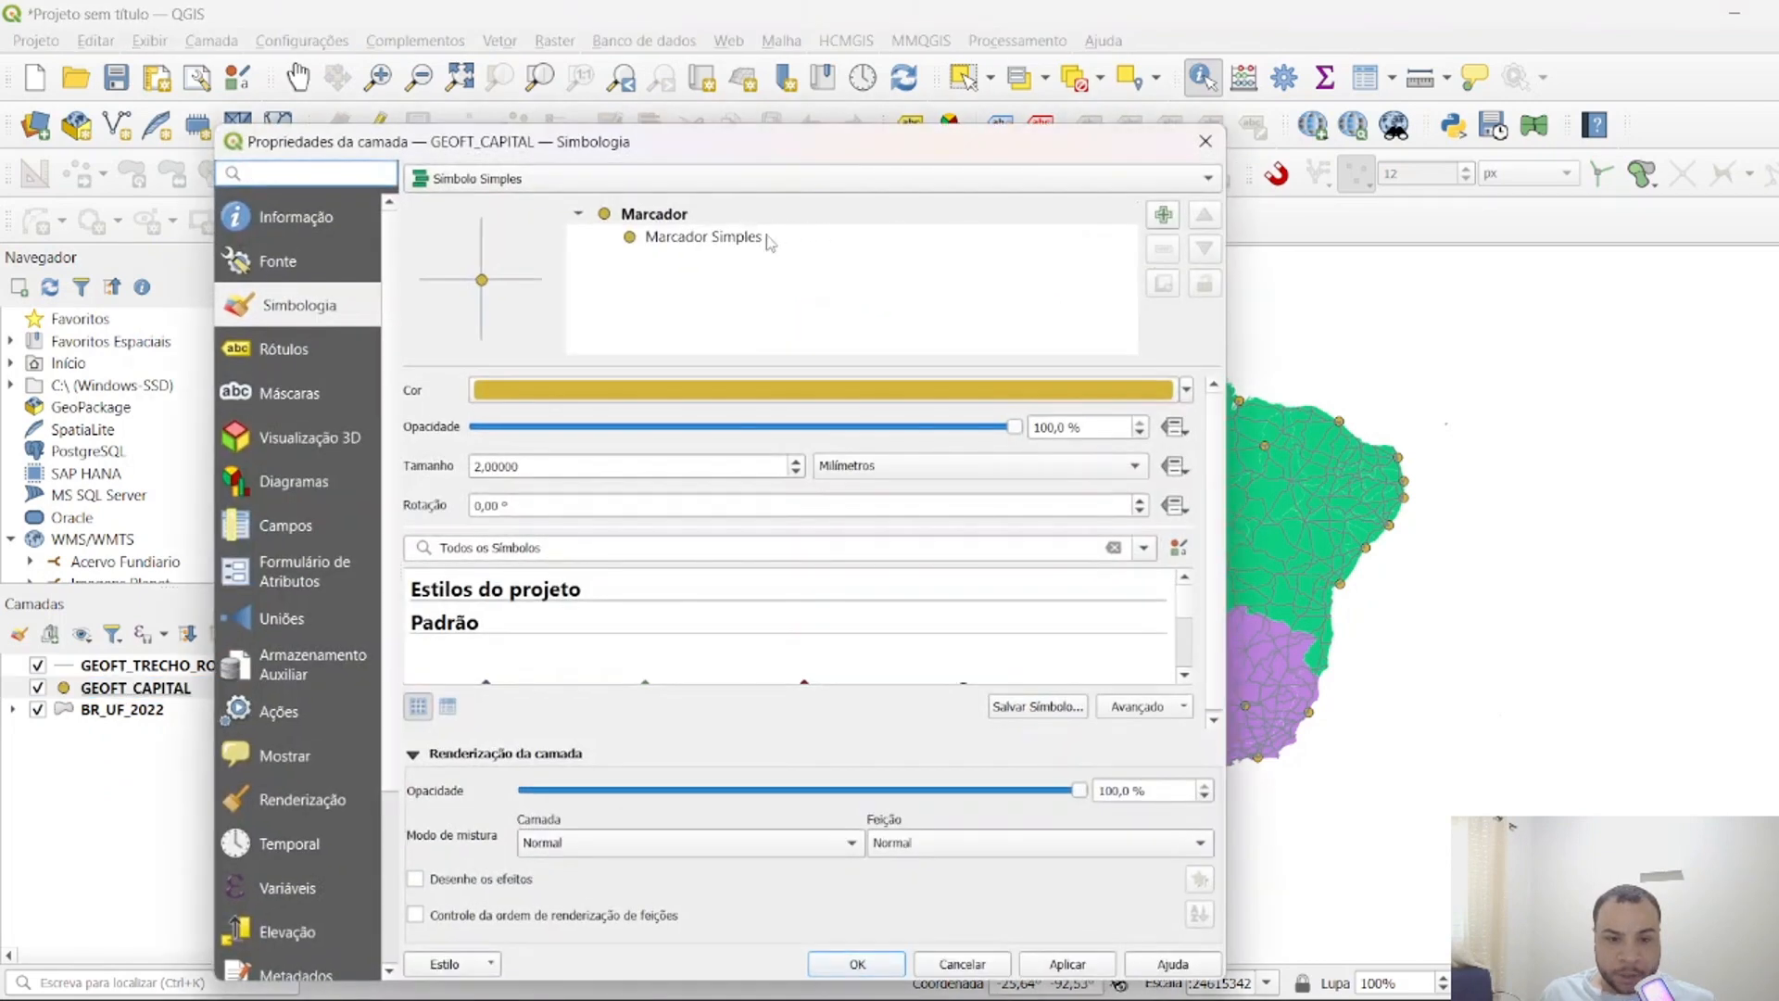
left_click_drag(732, 148, 834, 37)
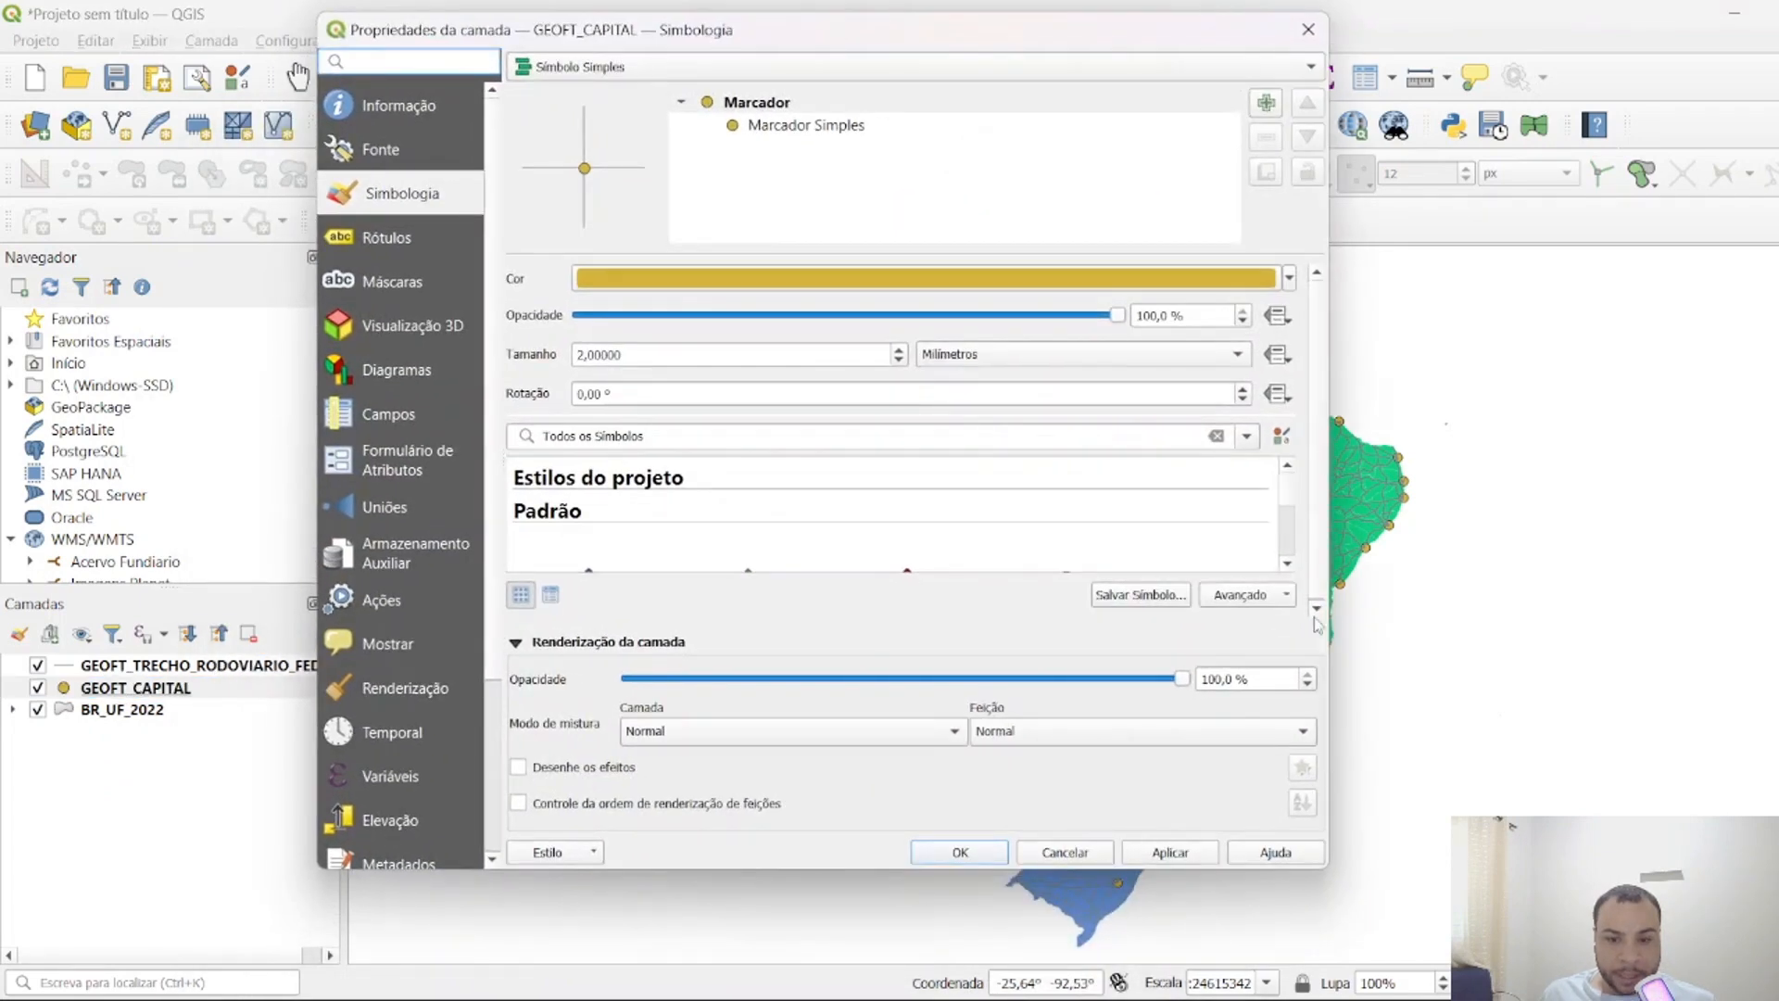
left_click_drag(1328, 873, 1325, 967)
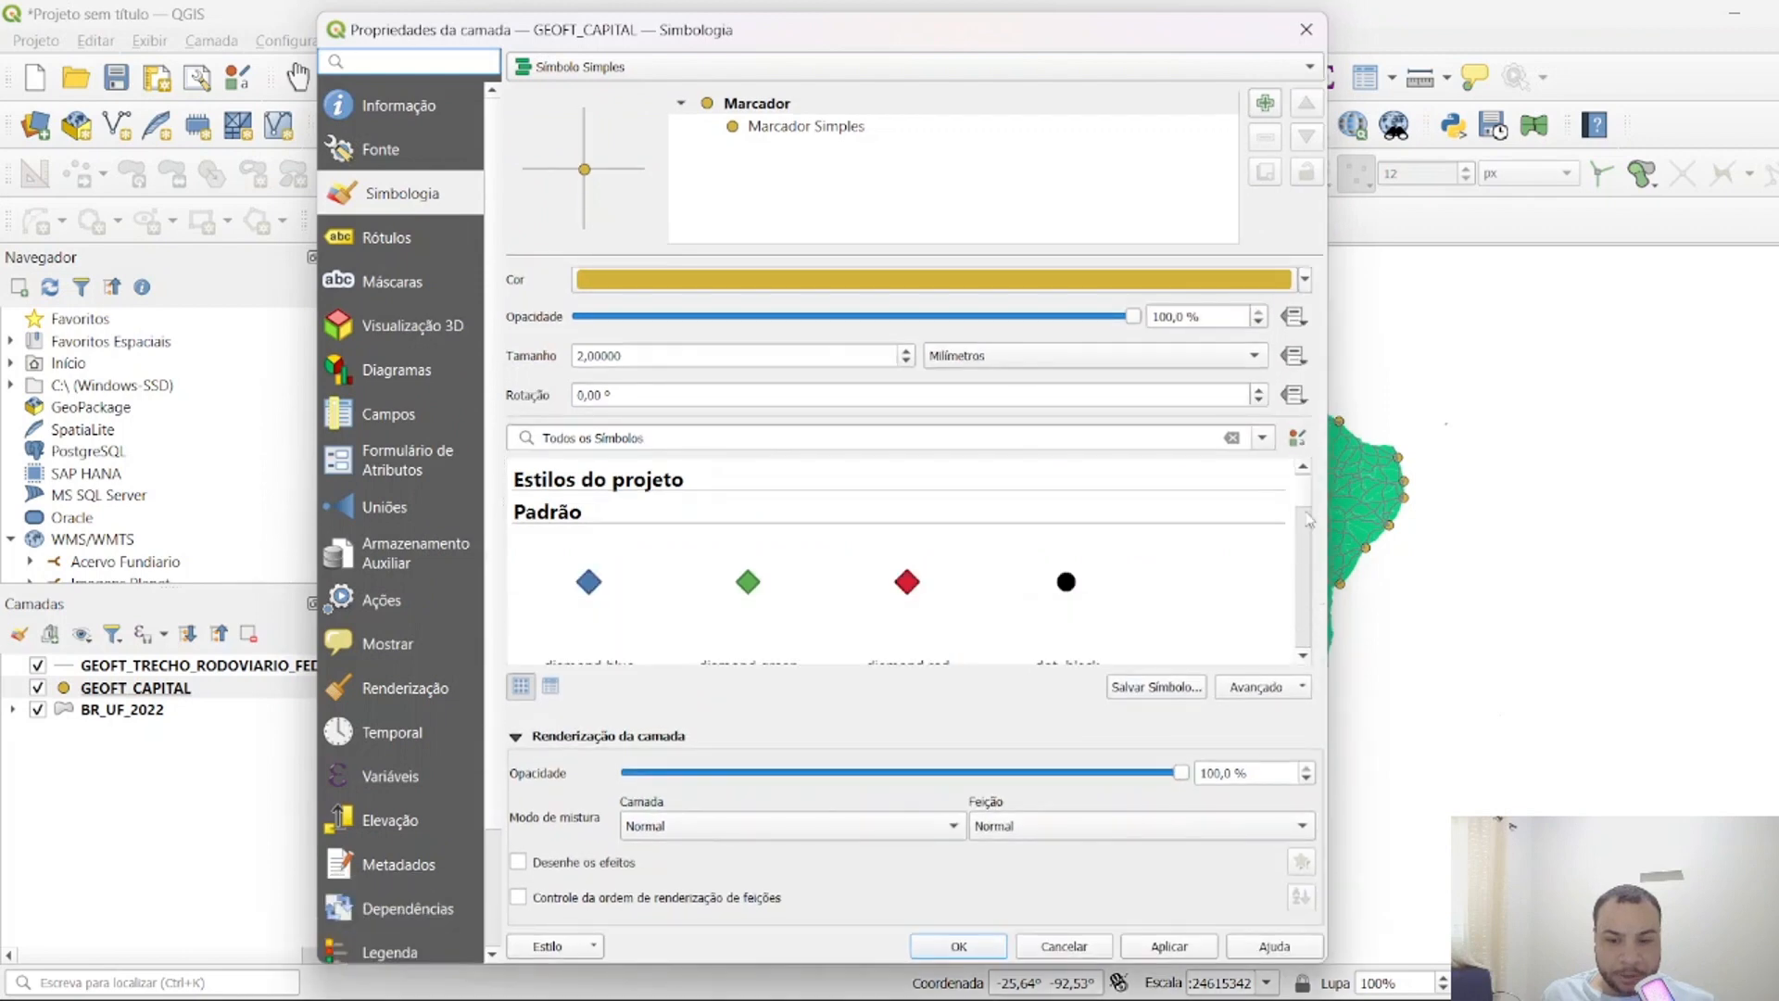
scroll(1305, 563, "down", 3)
scroll(1205, 561, "down", 5)
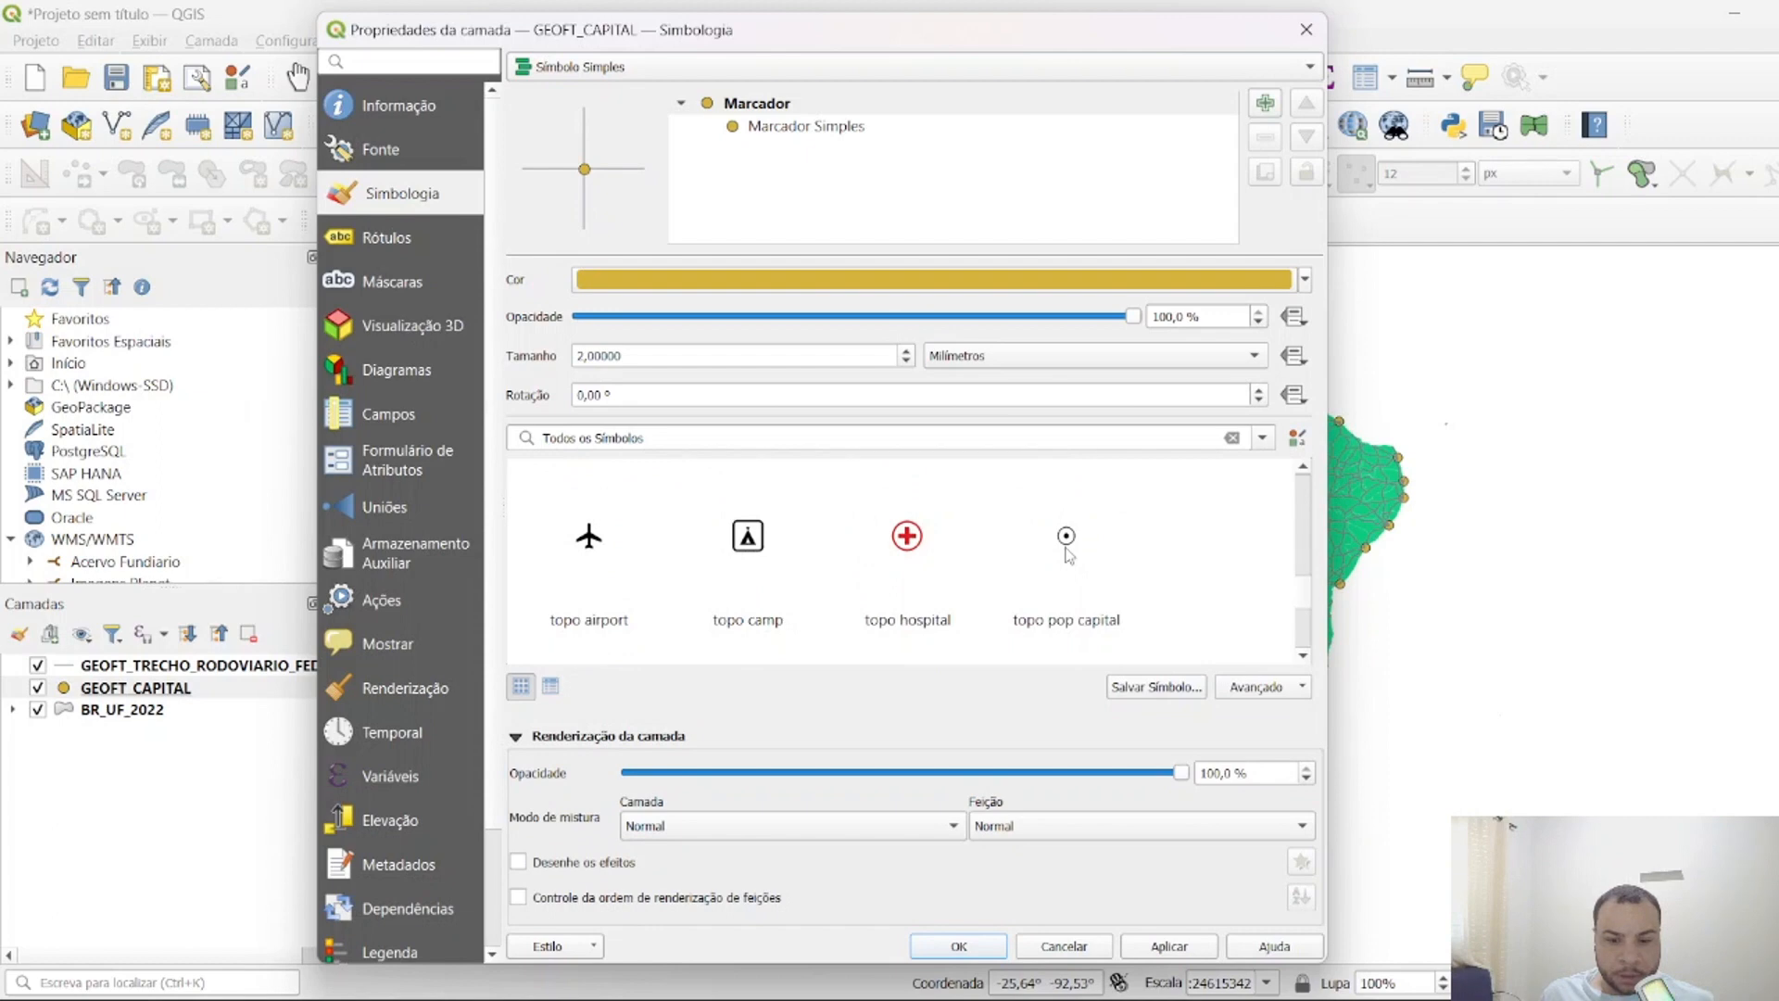
left_click(1068, 547)
left_click(1172, 949)
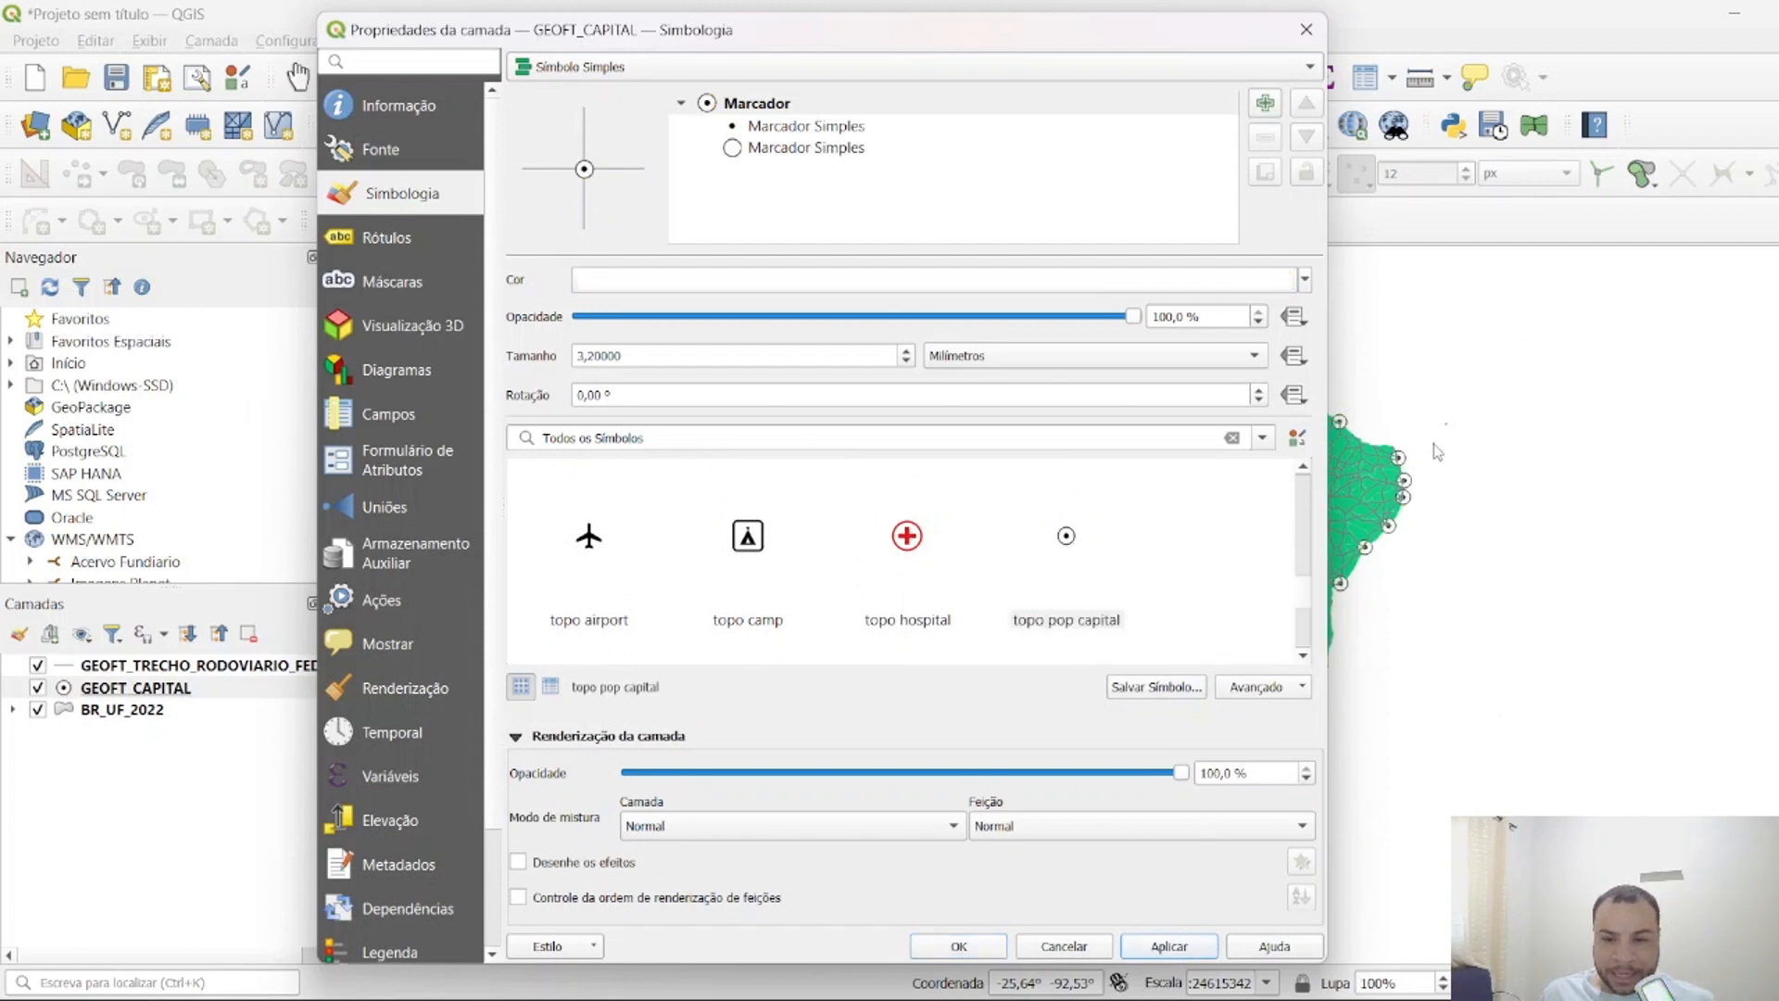
Shrink the outer circle of the capital marker to slightly under 2.6 mm and accept the symbology.
left_click(754, 137)
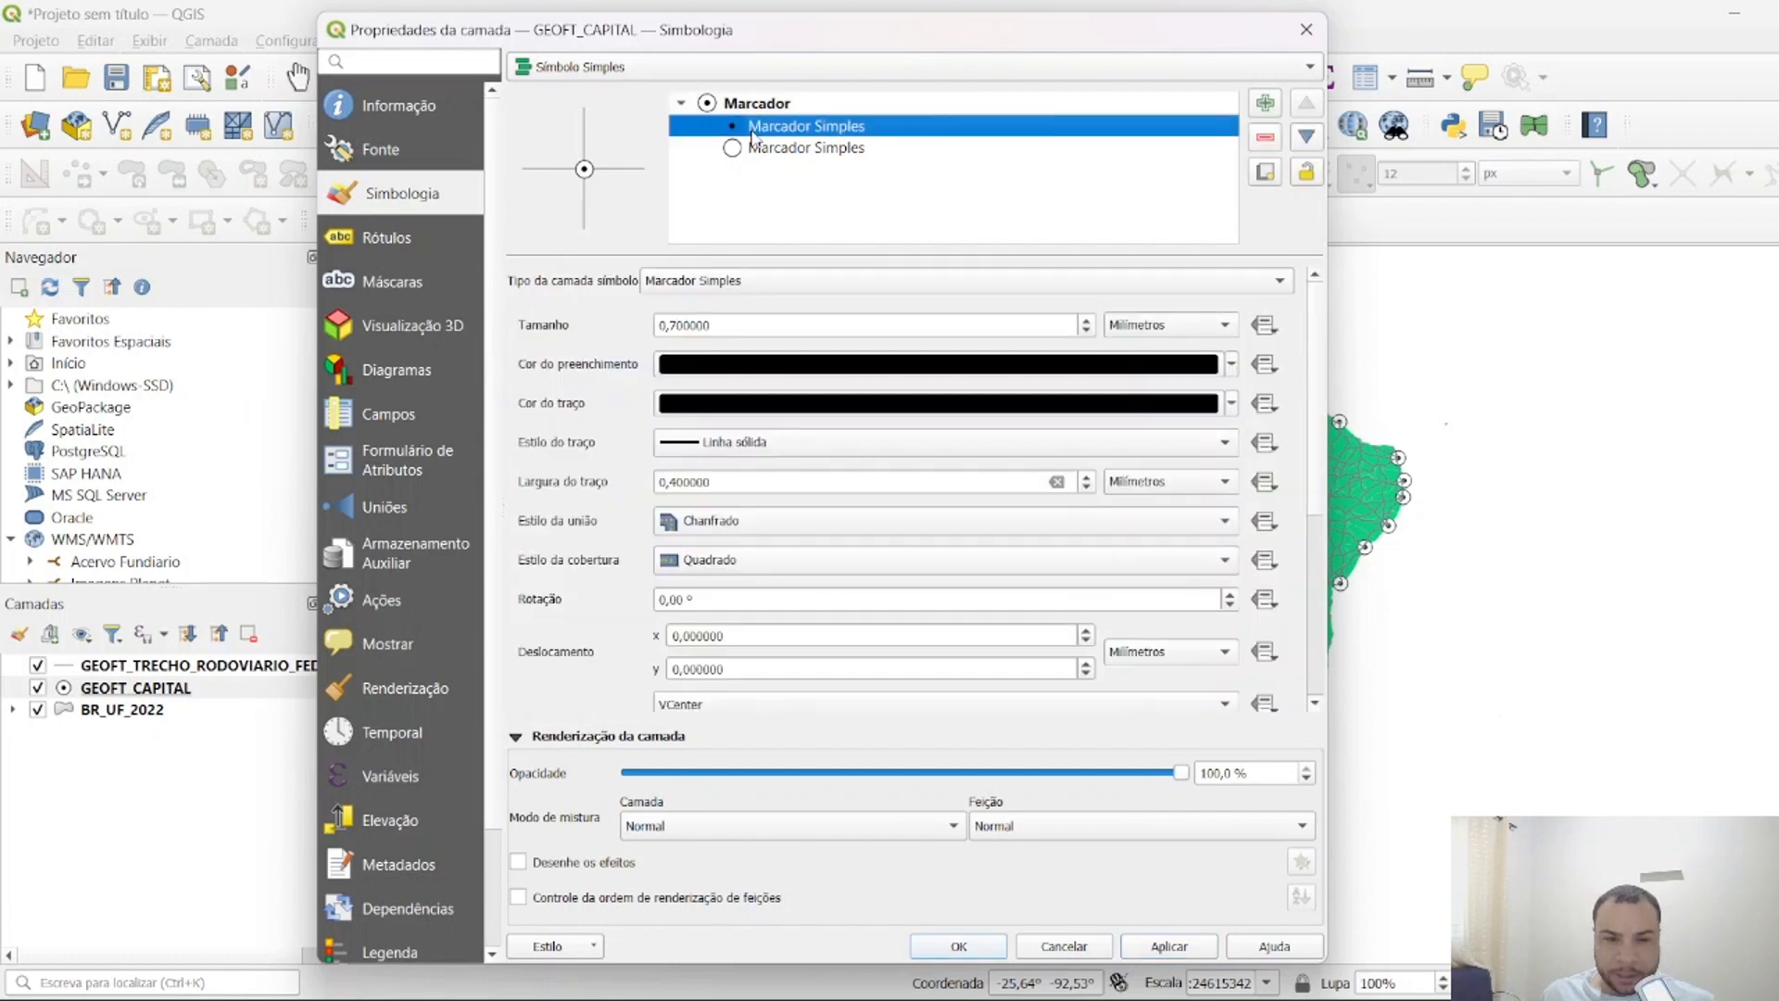
left_click(769, 149)
left_click(1086, 331)
left_click(1087, 331)
left_click(1087, 331)
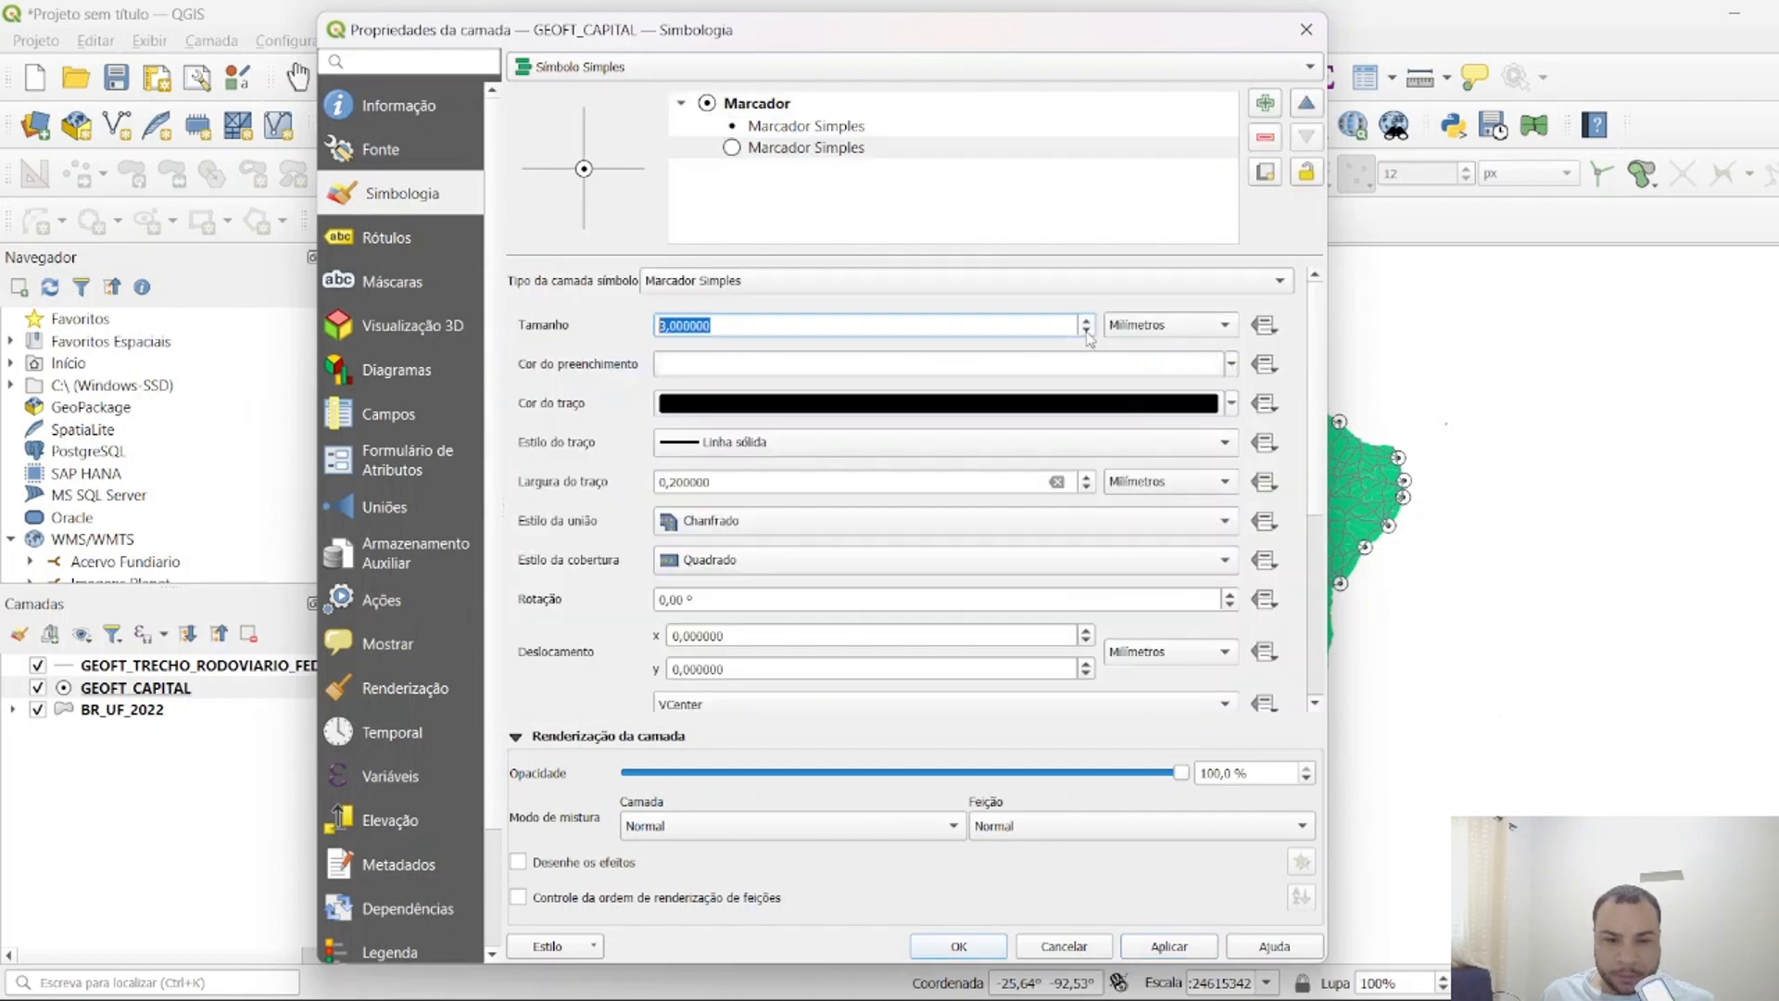
left_click(1191, 955)
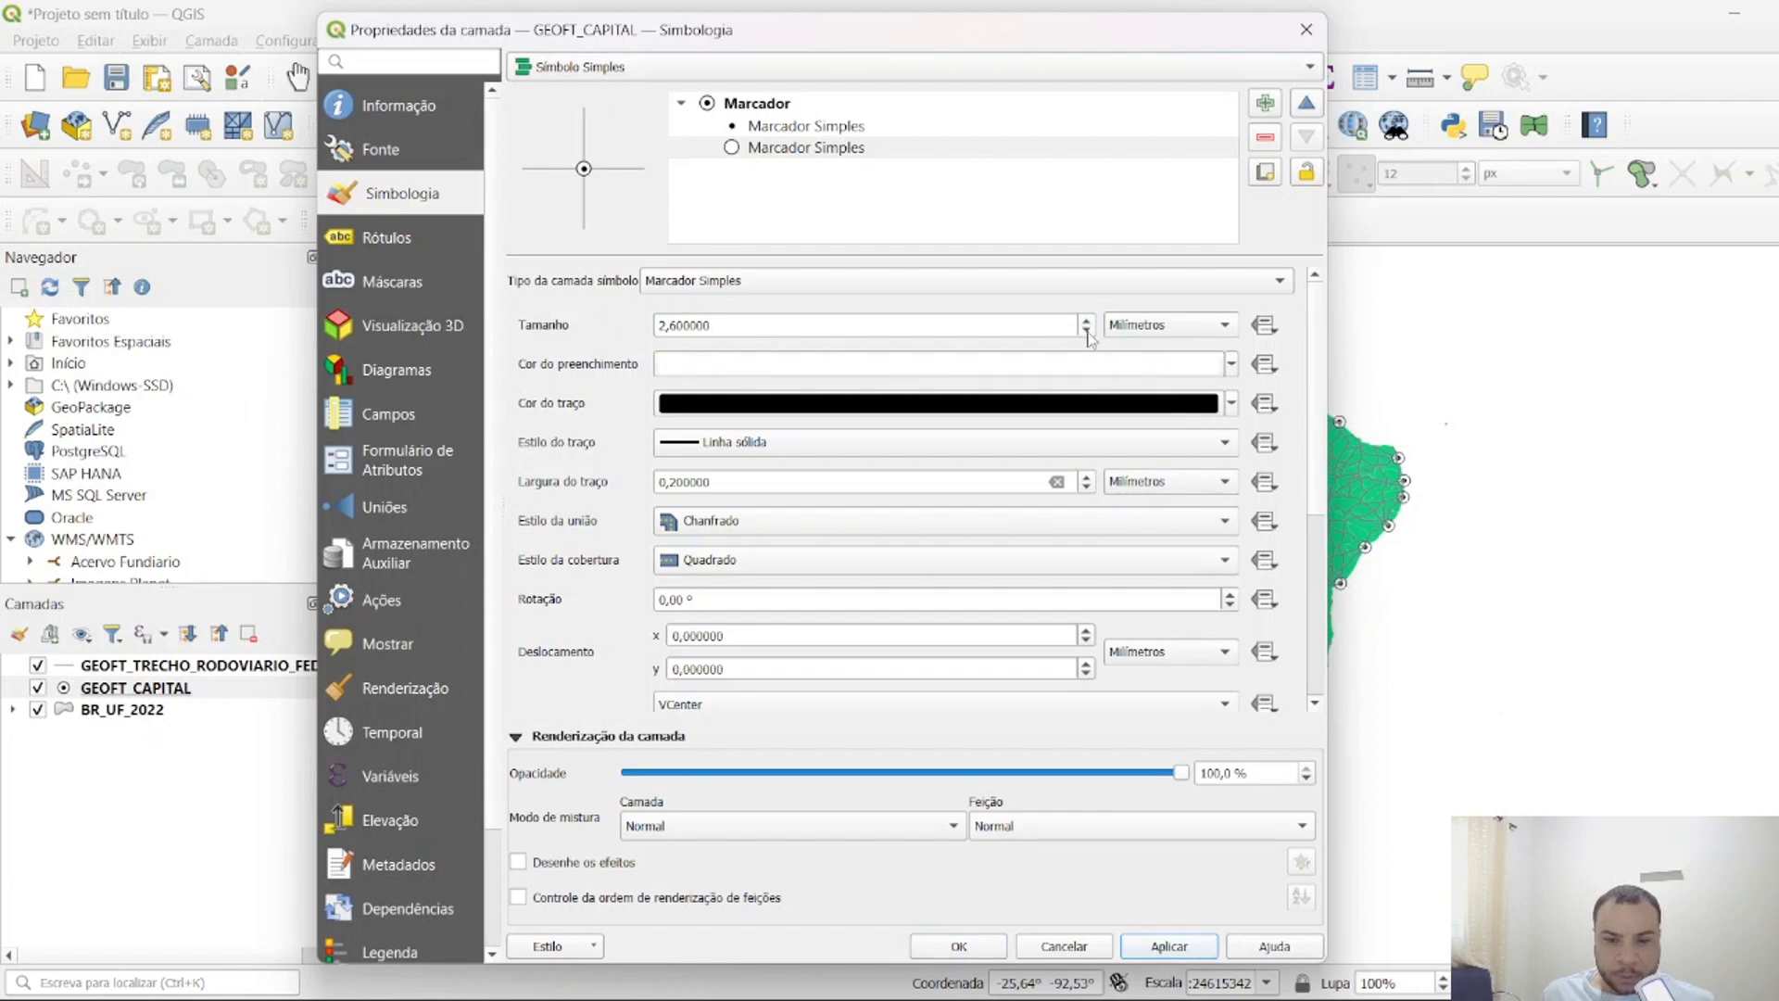
left_click(1087, 331)
left_click(1087, 330)
left_click(1126, 948)
left_click(959, 948)
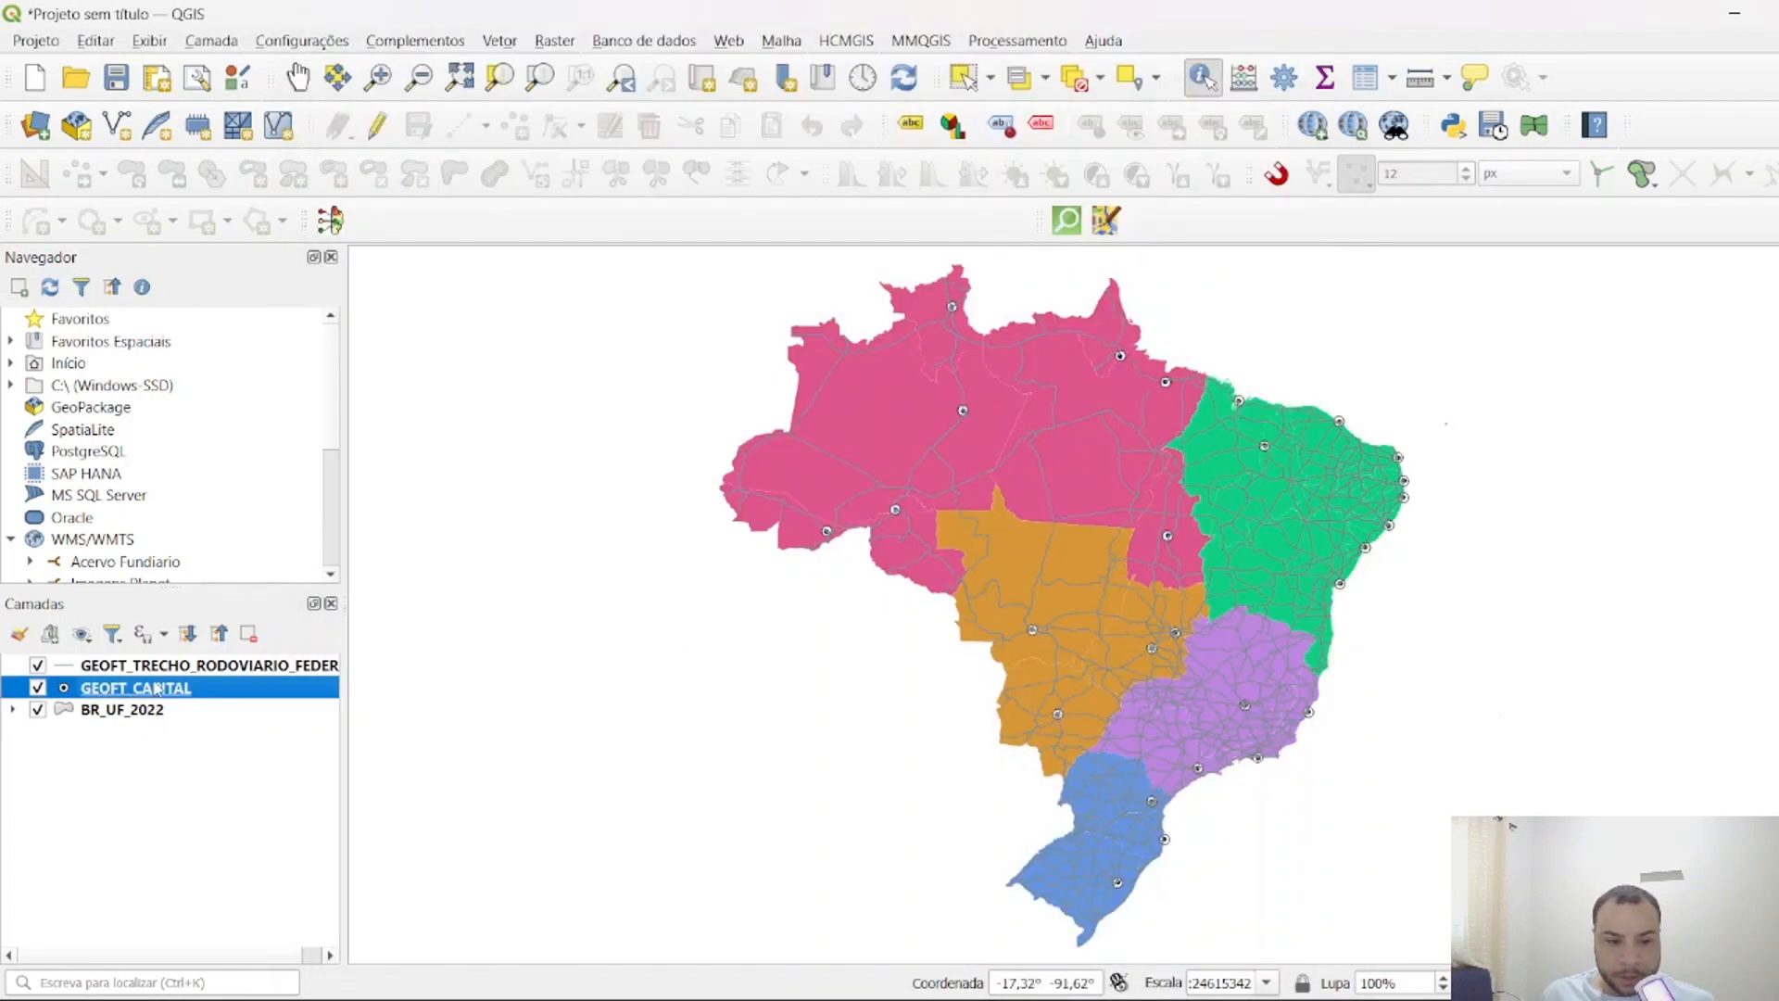
Move GEOFT_CAPITAL above the federal road layer and give it individual labels from the CPT_NM field.
mouse_move(113, 693)
left_mouse_down()
mouse_move(145, 666)
mouse_move(118, 669)
left_mouse_up()
left_click(118, 670)
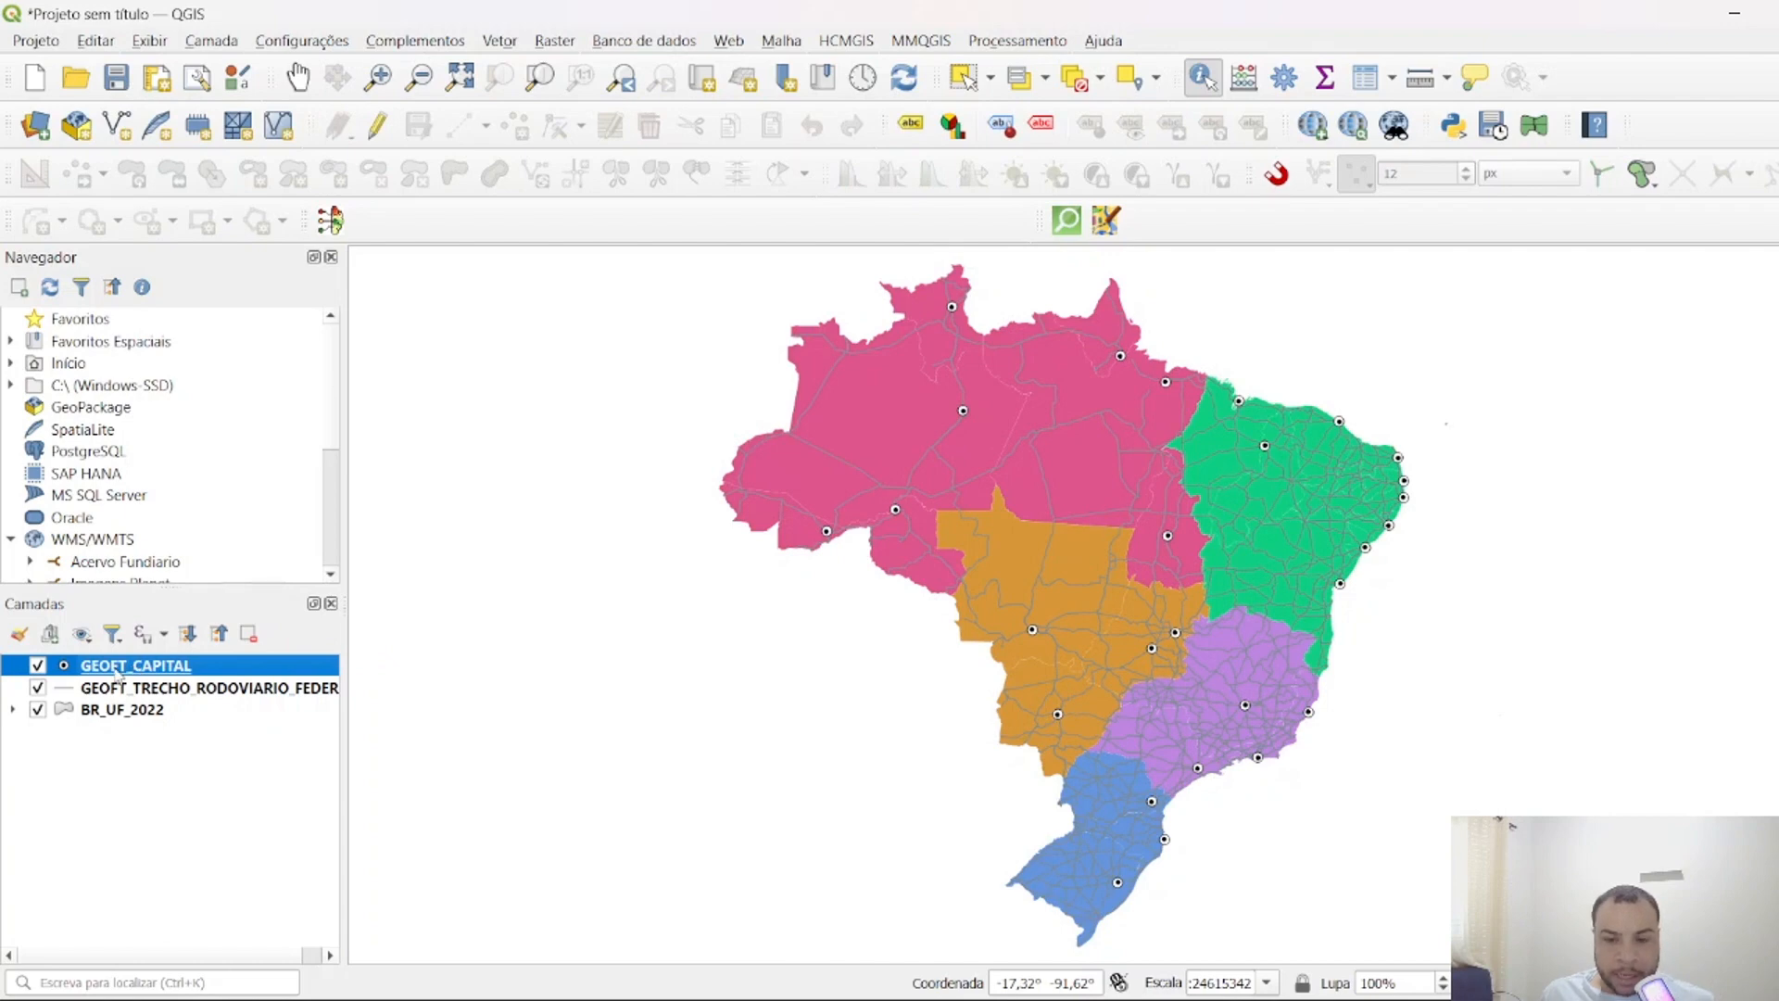
double_click(117, 668)
left_click(370, 238)
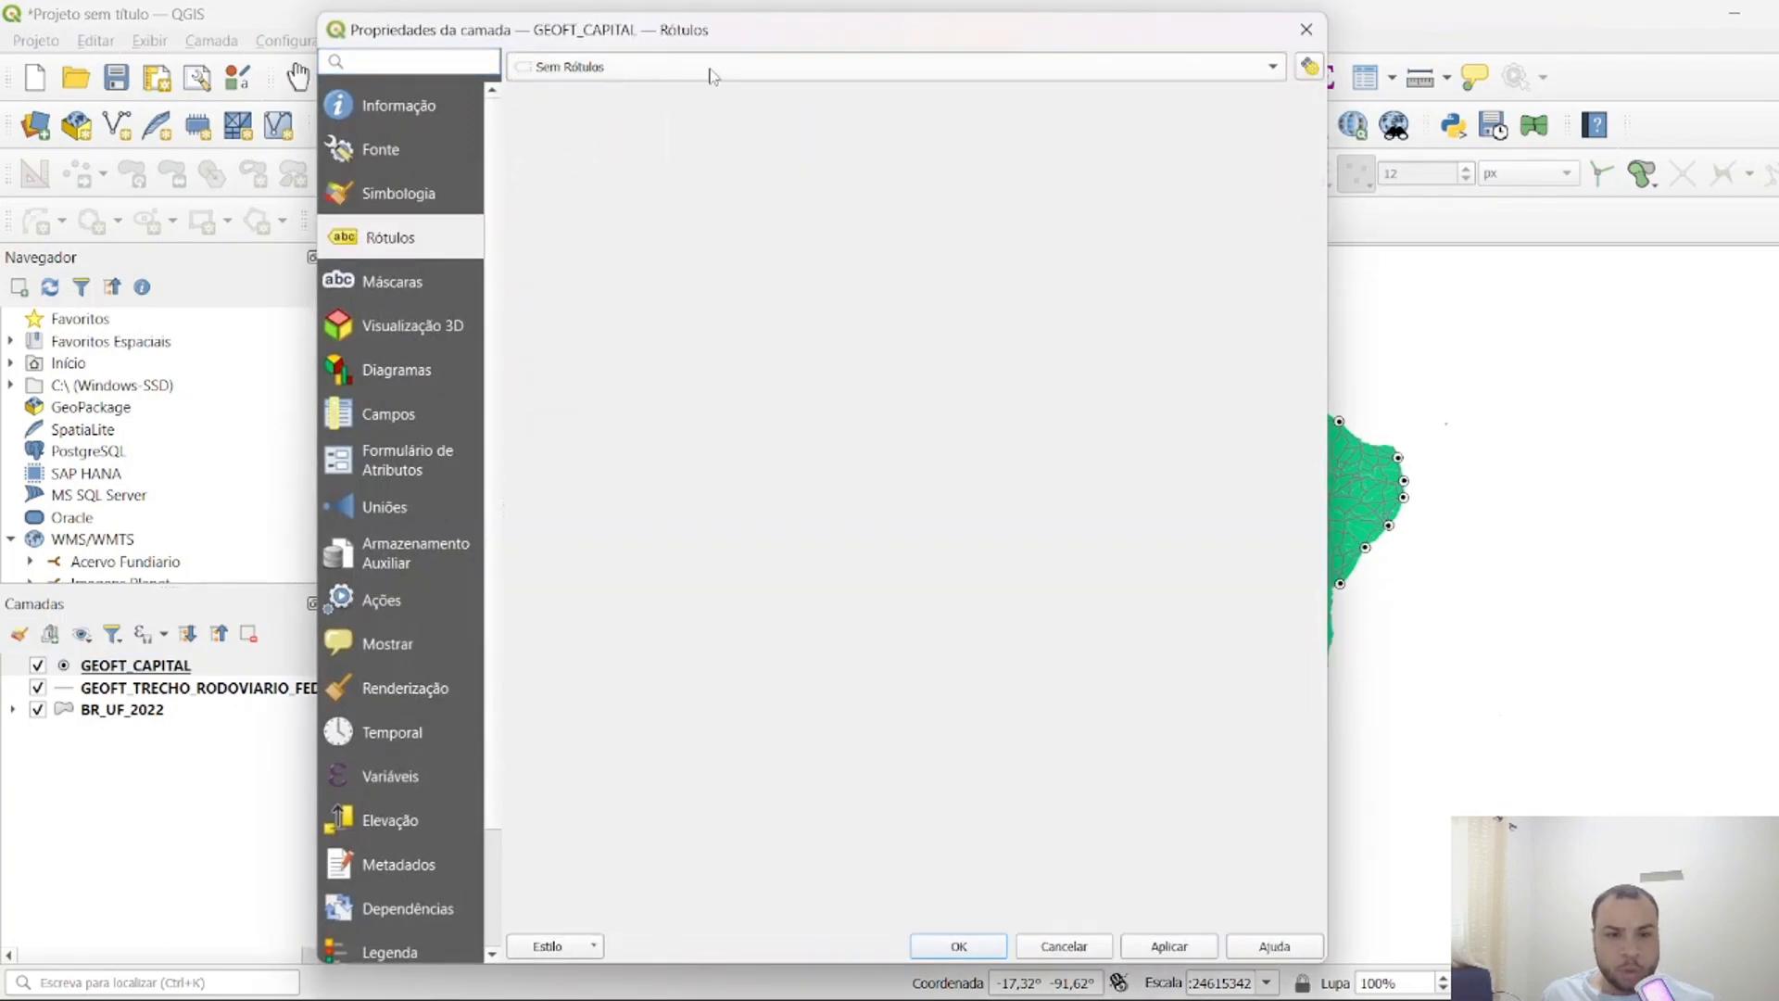
left_click(713, 66)
left_click(736, 88)
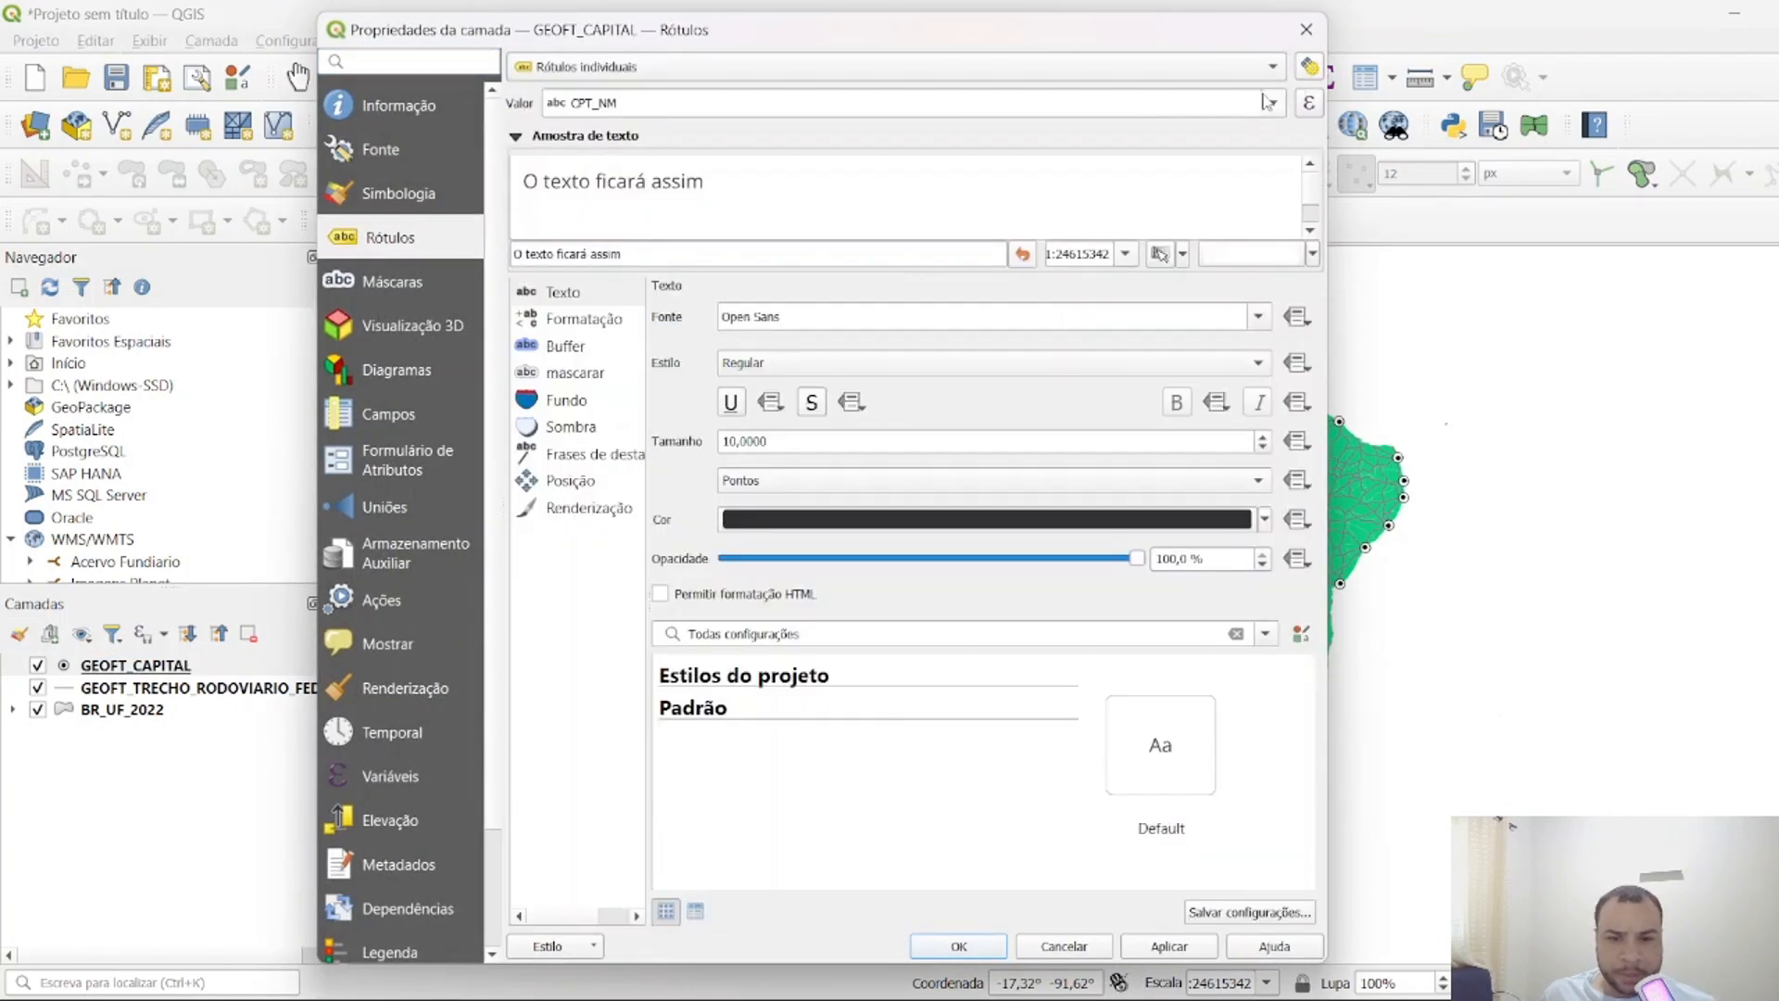
left_click(1273, 103)
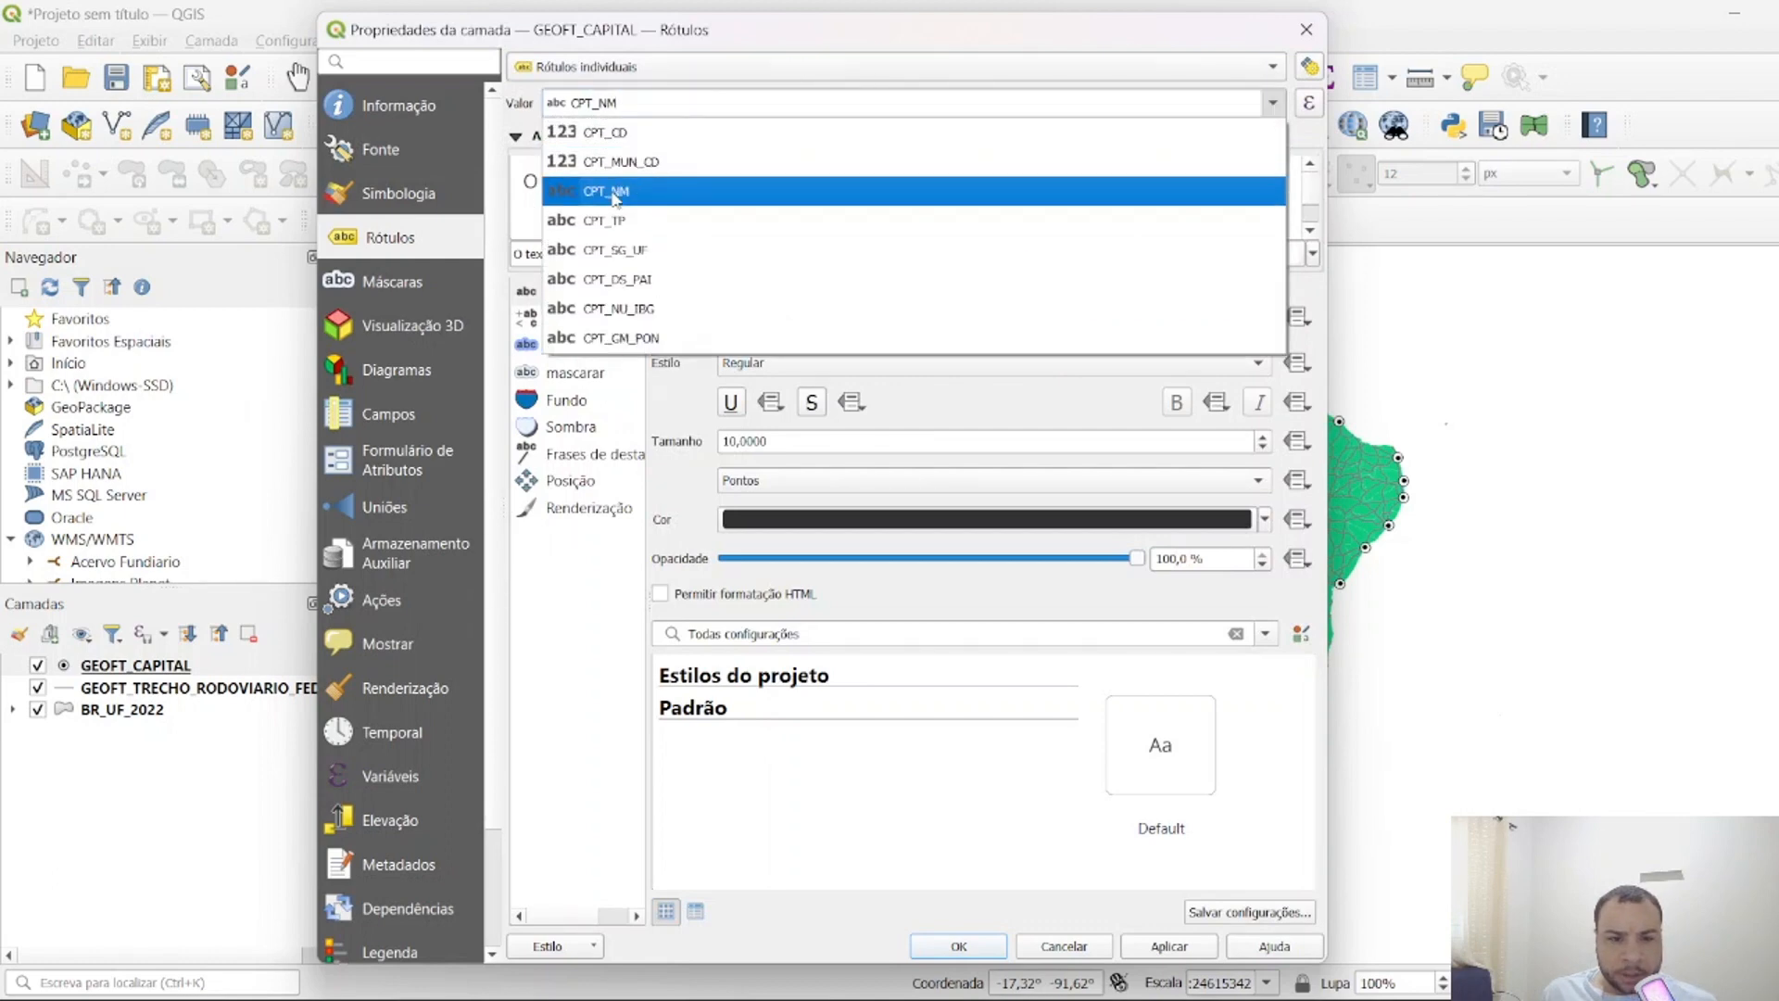
left_click(613, 196)
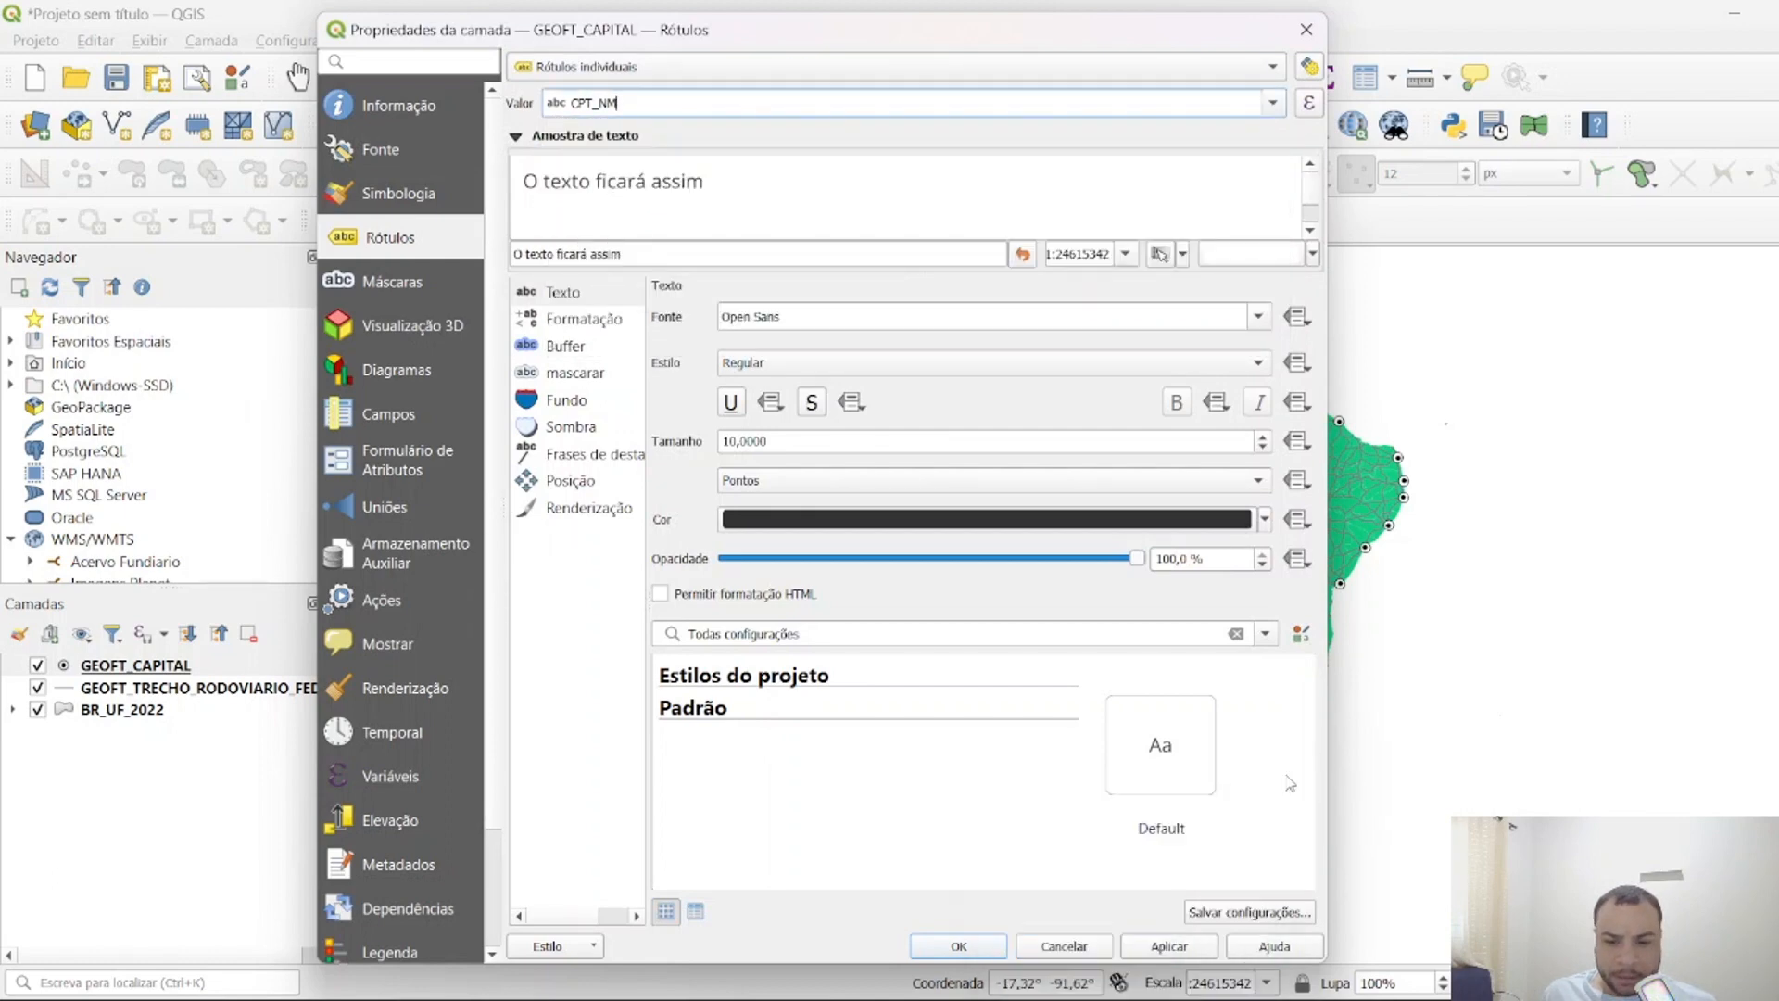
left_click(1176, 946)
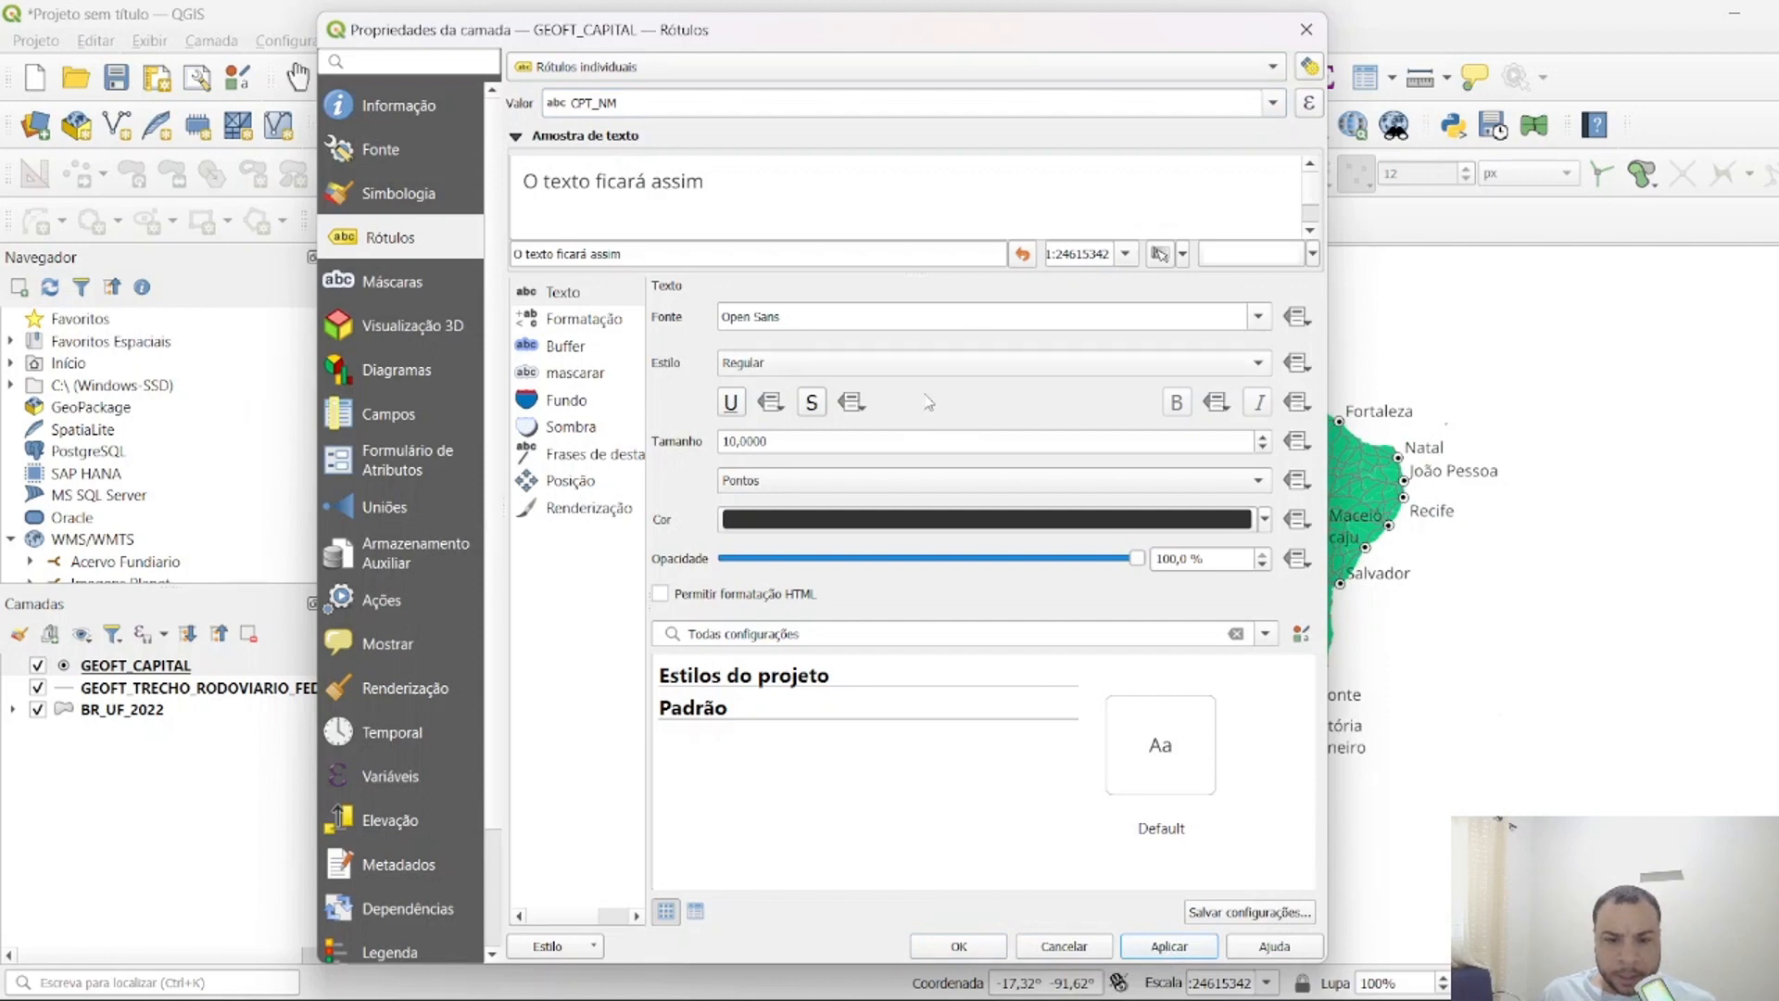
Set the capital labels to size 6 points in Bold style and accept the label settings.
double_click(777, 442)
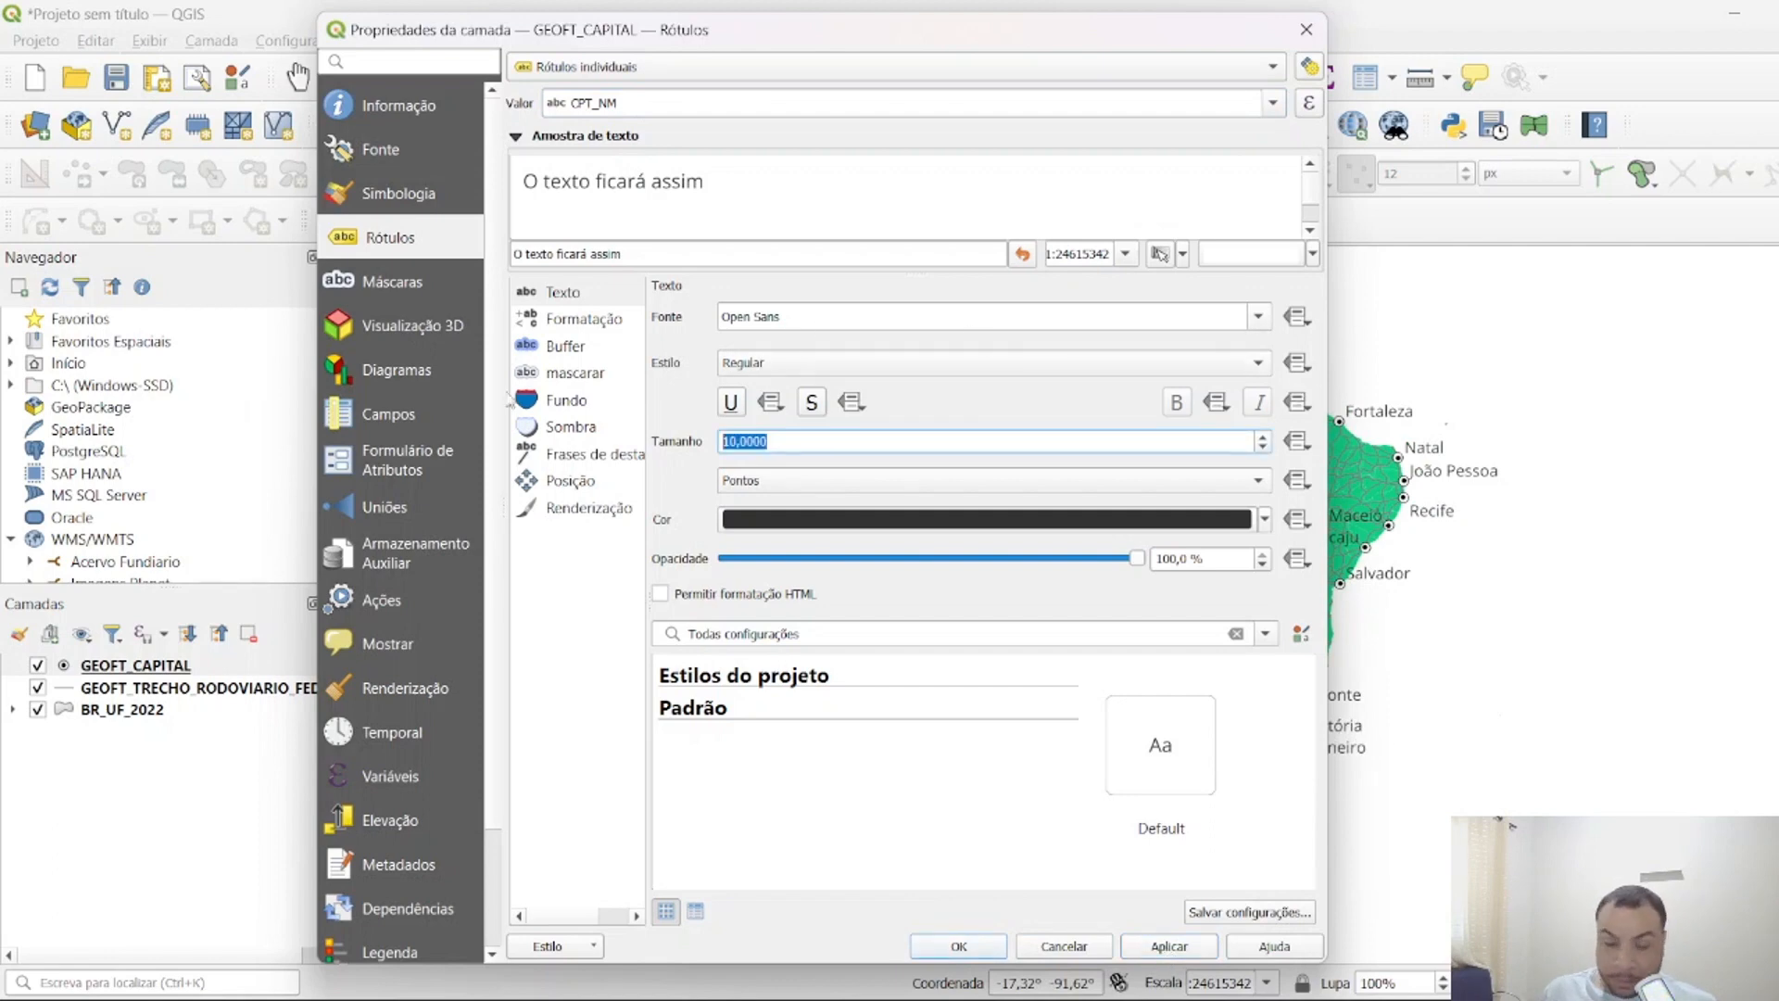
type("6")
left_click(1166, 949)
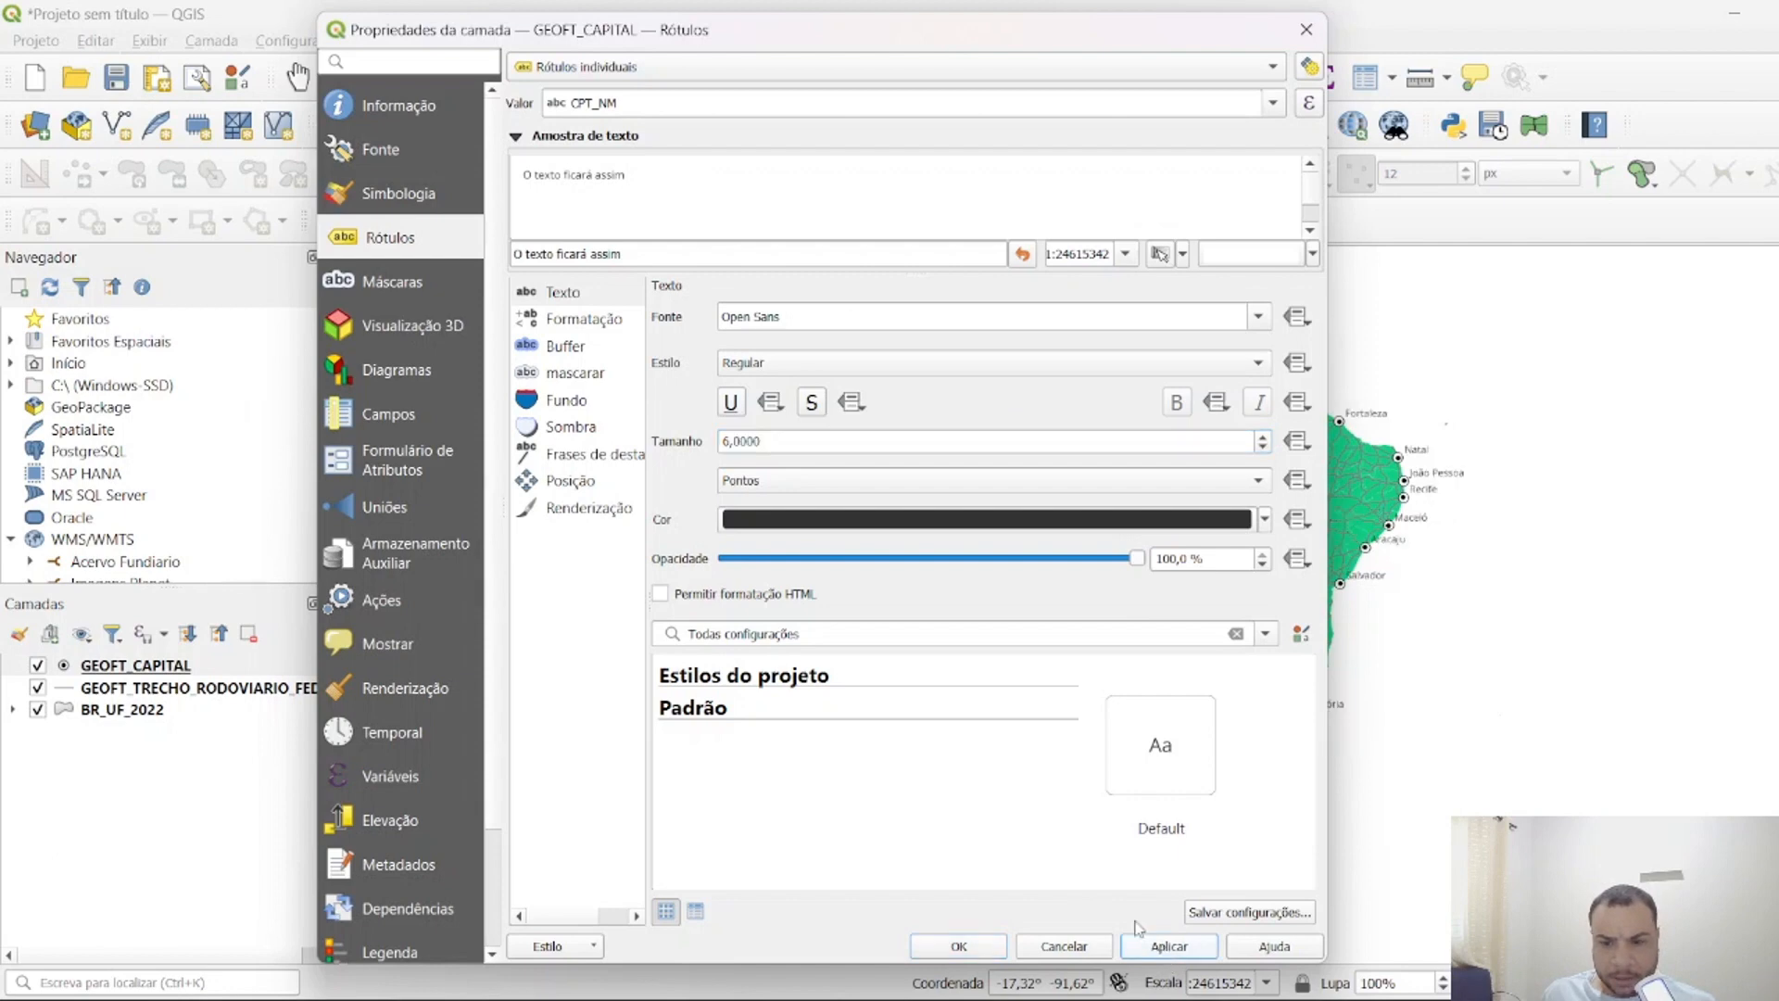
left_click(747, 363)
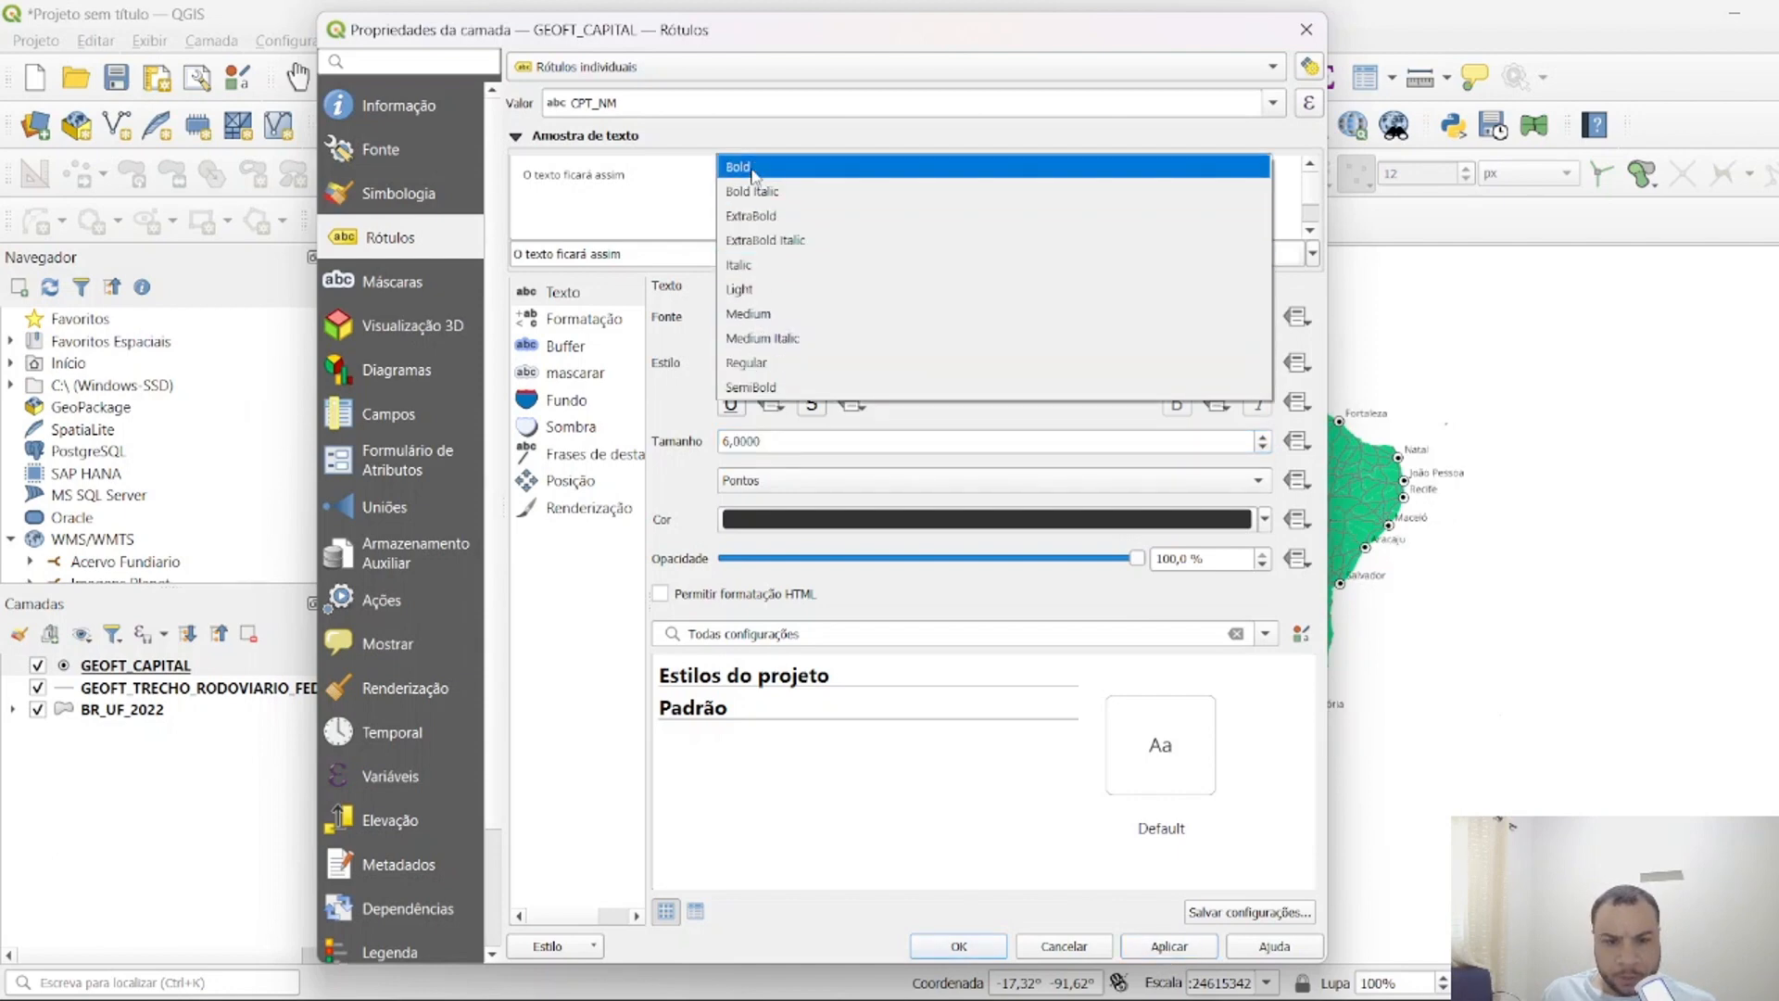
left_click(757, 168)
left_click(1186, 947)
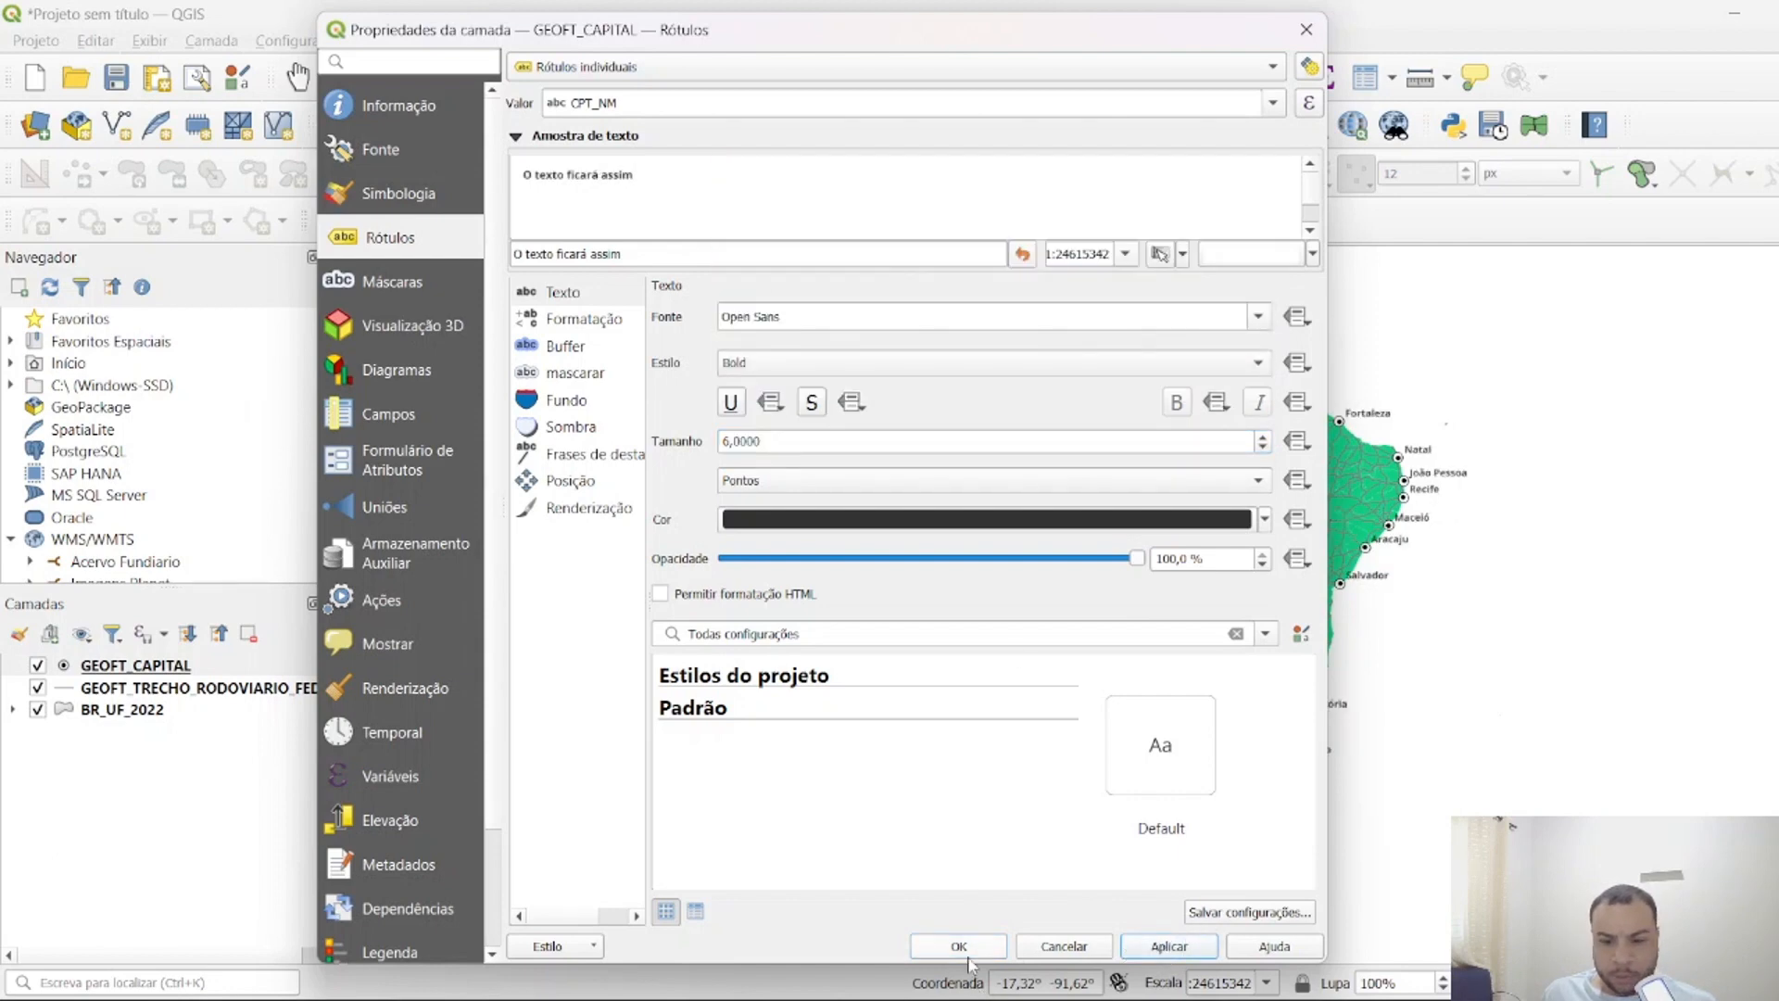
left_click(964, 947)
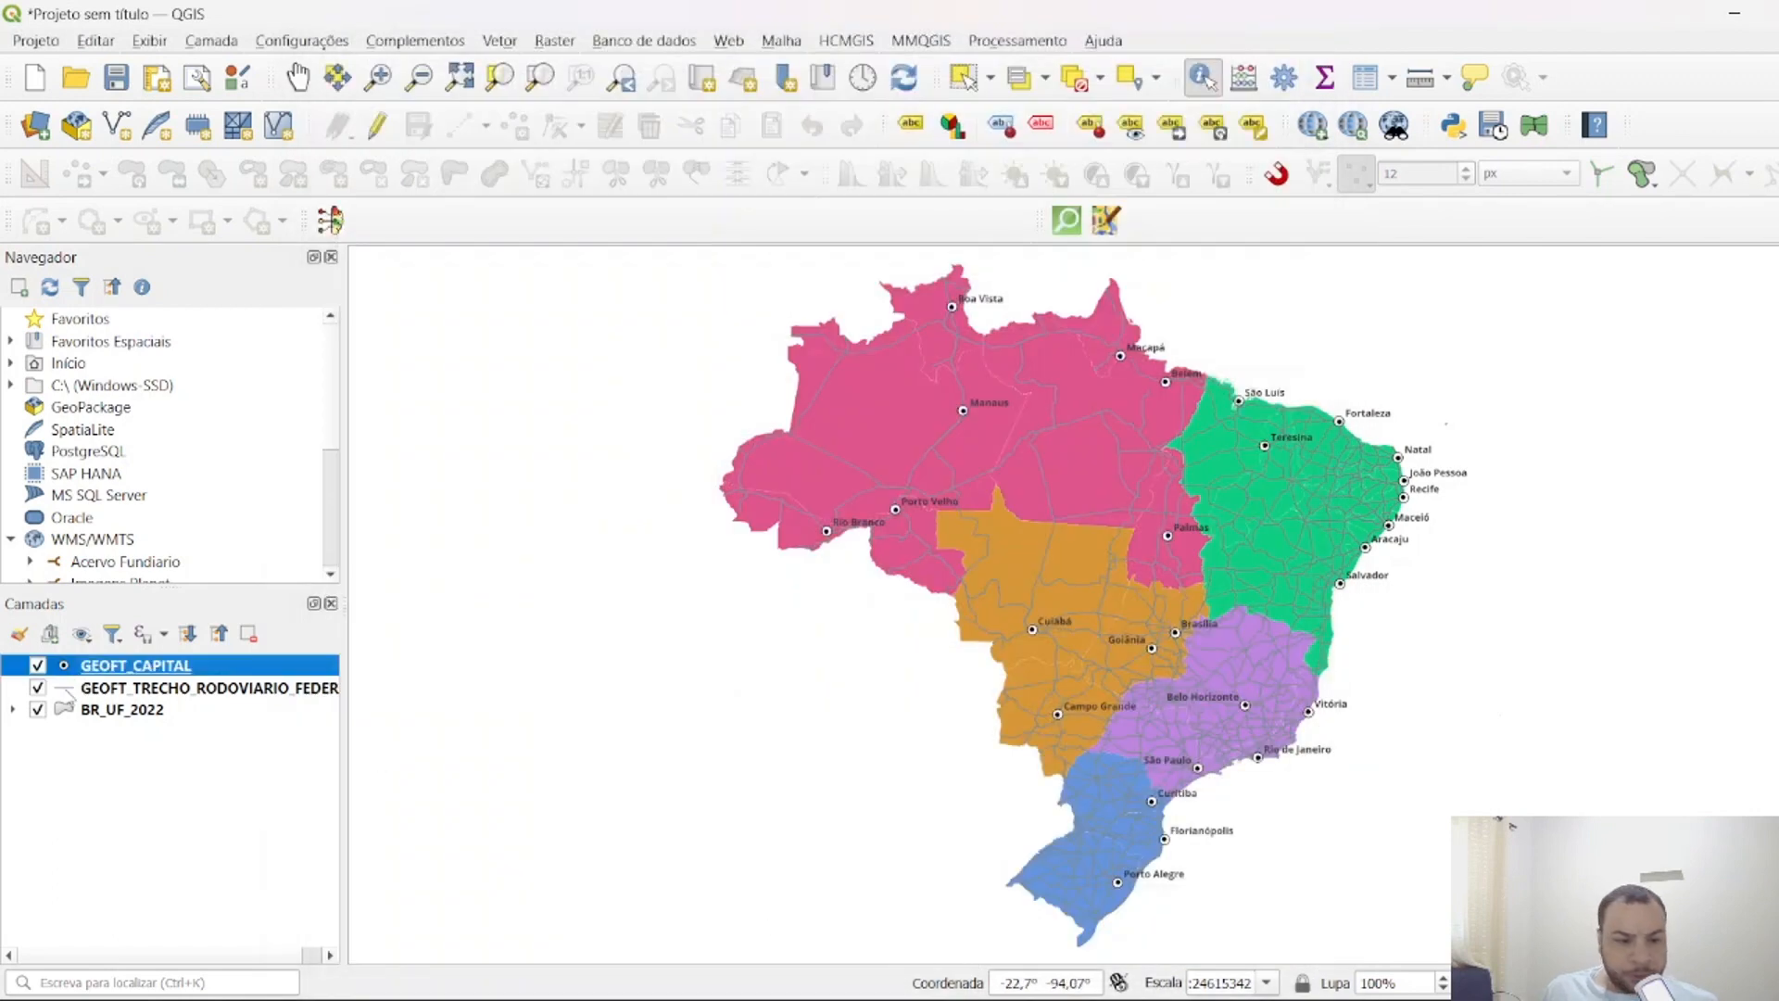
Recolour the federal road layer GEOFT_TRECHO_RODOVIARIO_FEDERAL black from the recent colours.
right_click(111, 691)
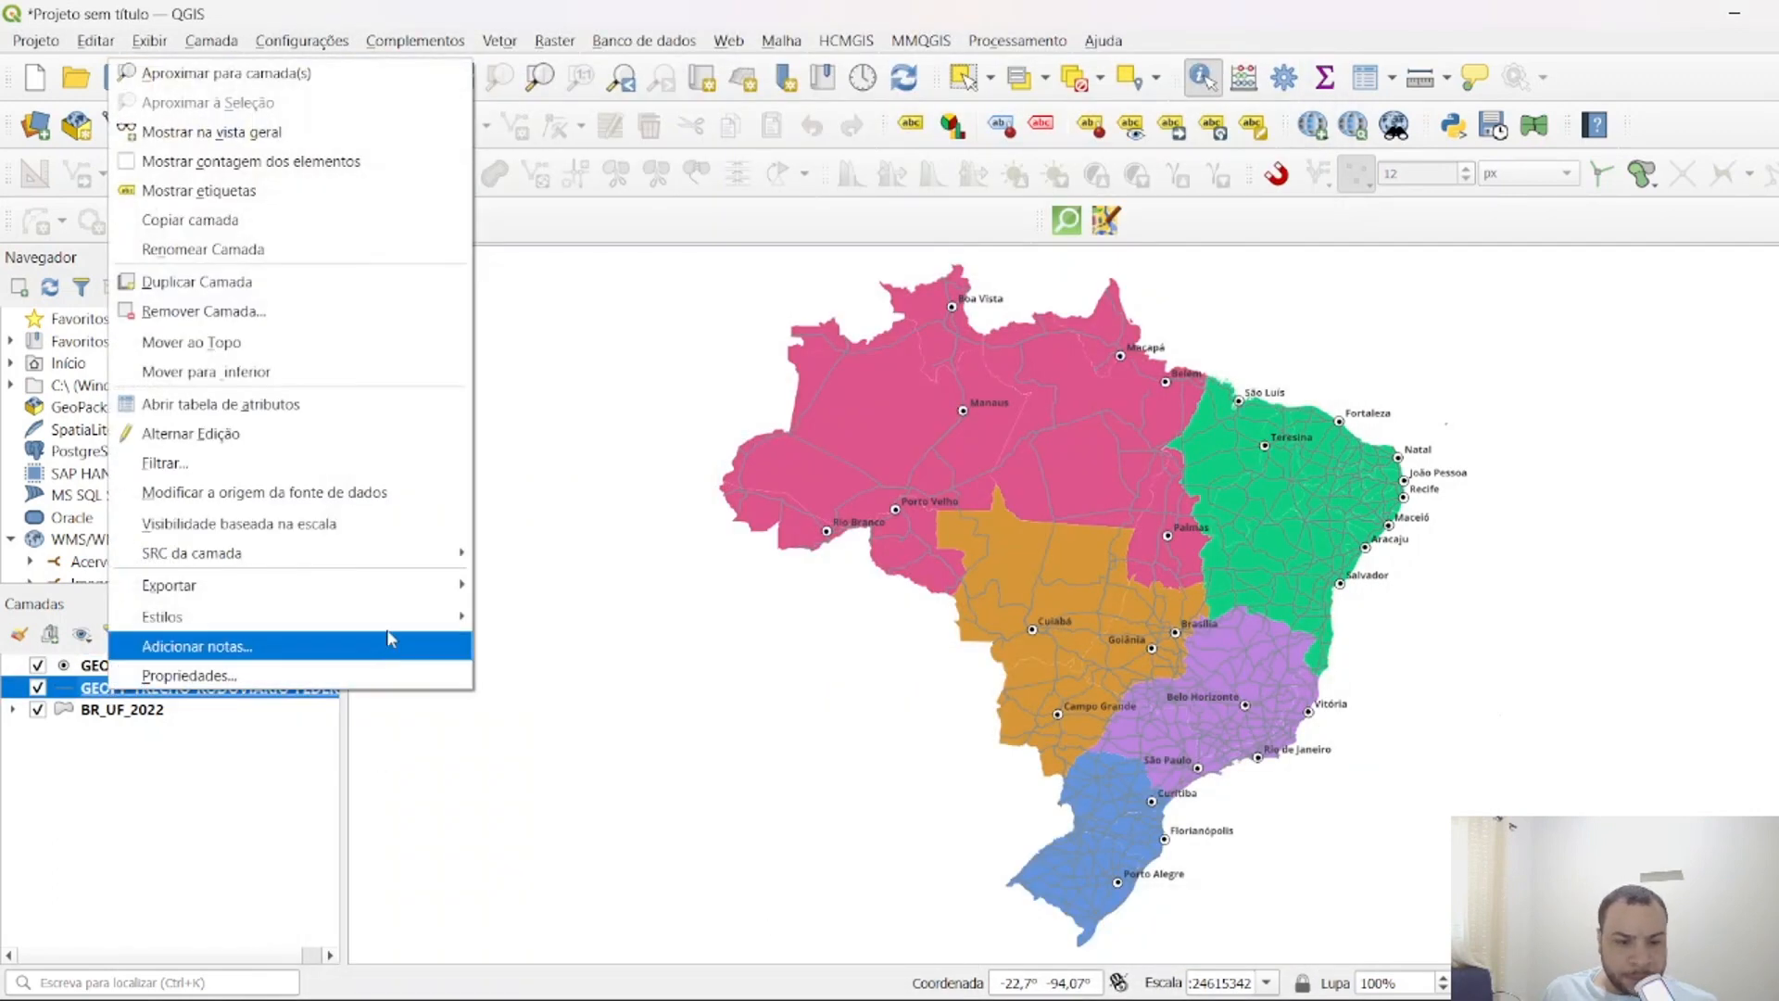
mouse_move(394, 626)
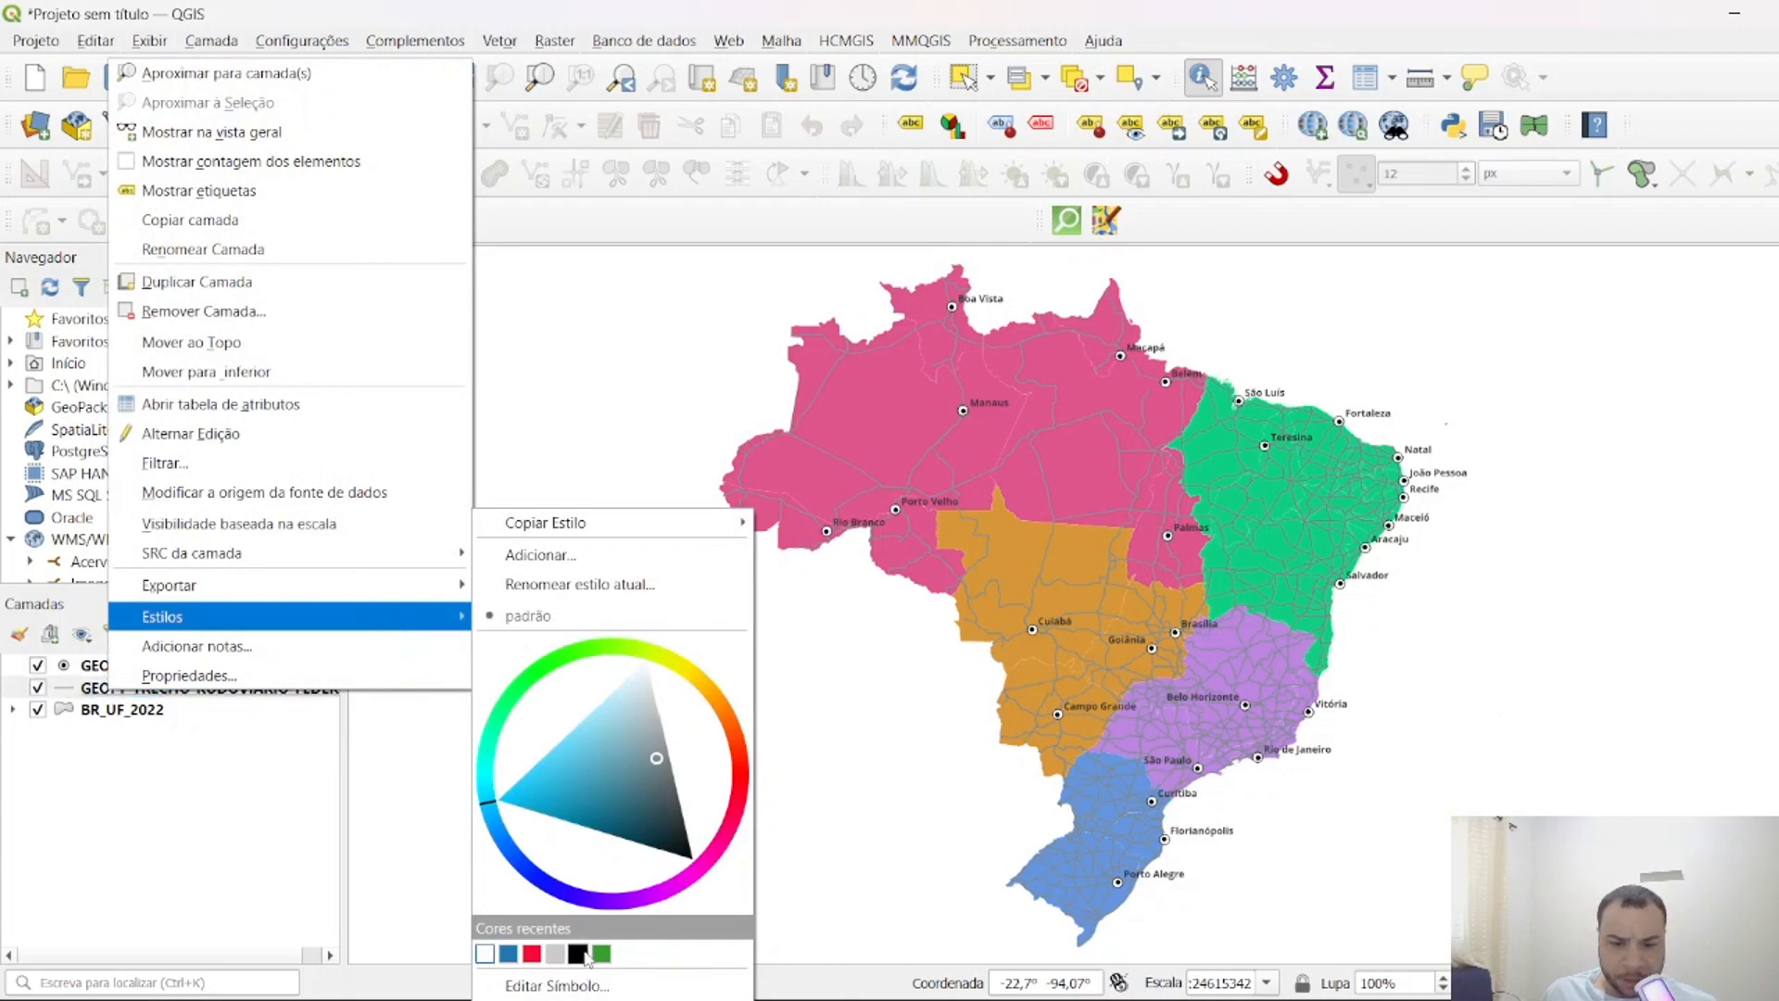
left_click(578, 954)
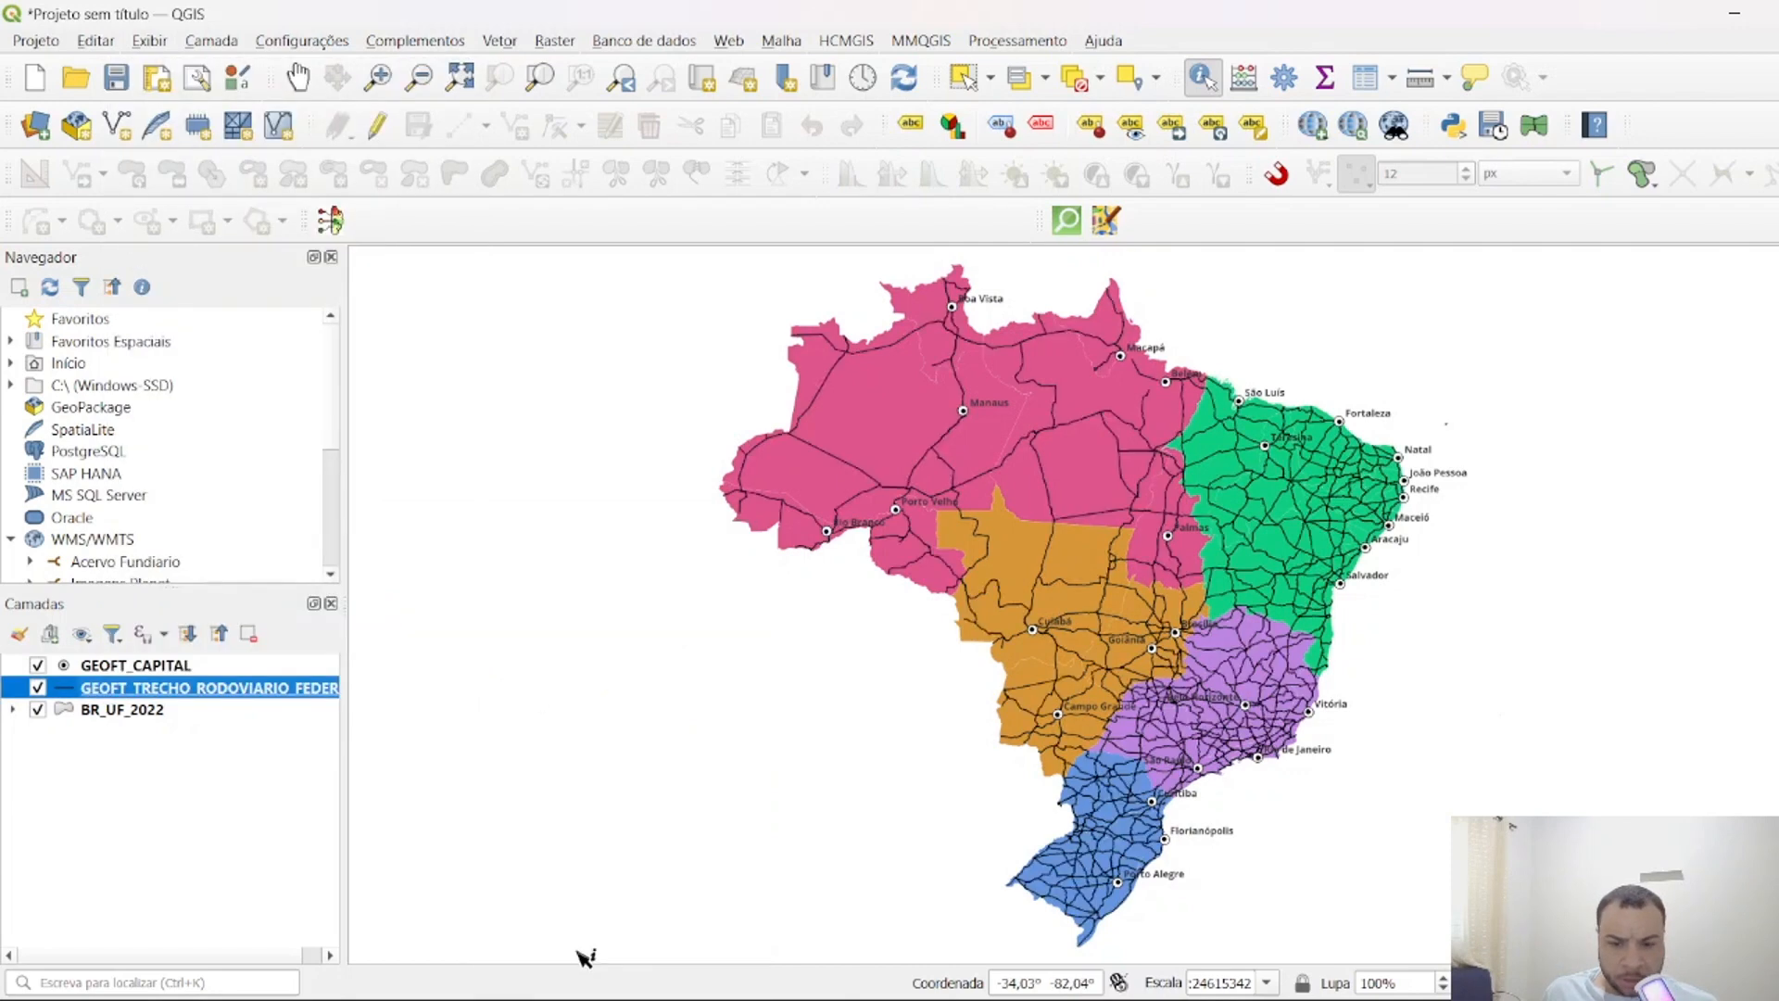
Reduce the federal road line symbol's opacity to about 18% and accept the symbology.
double_click(72, 695)
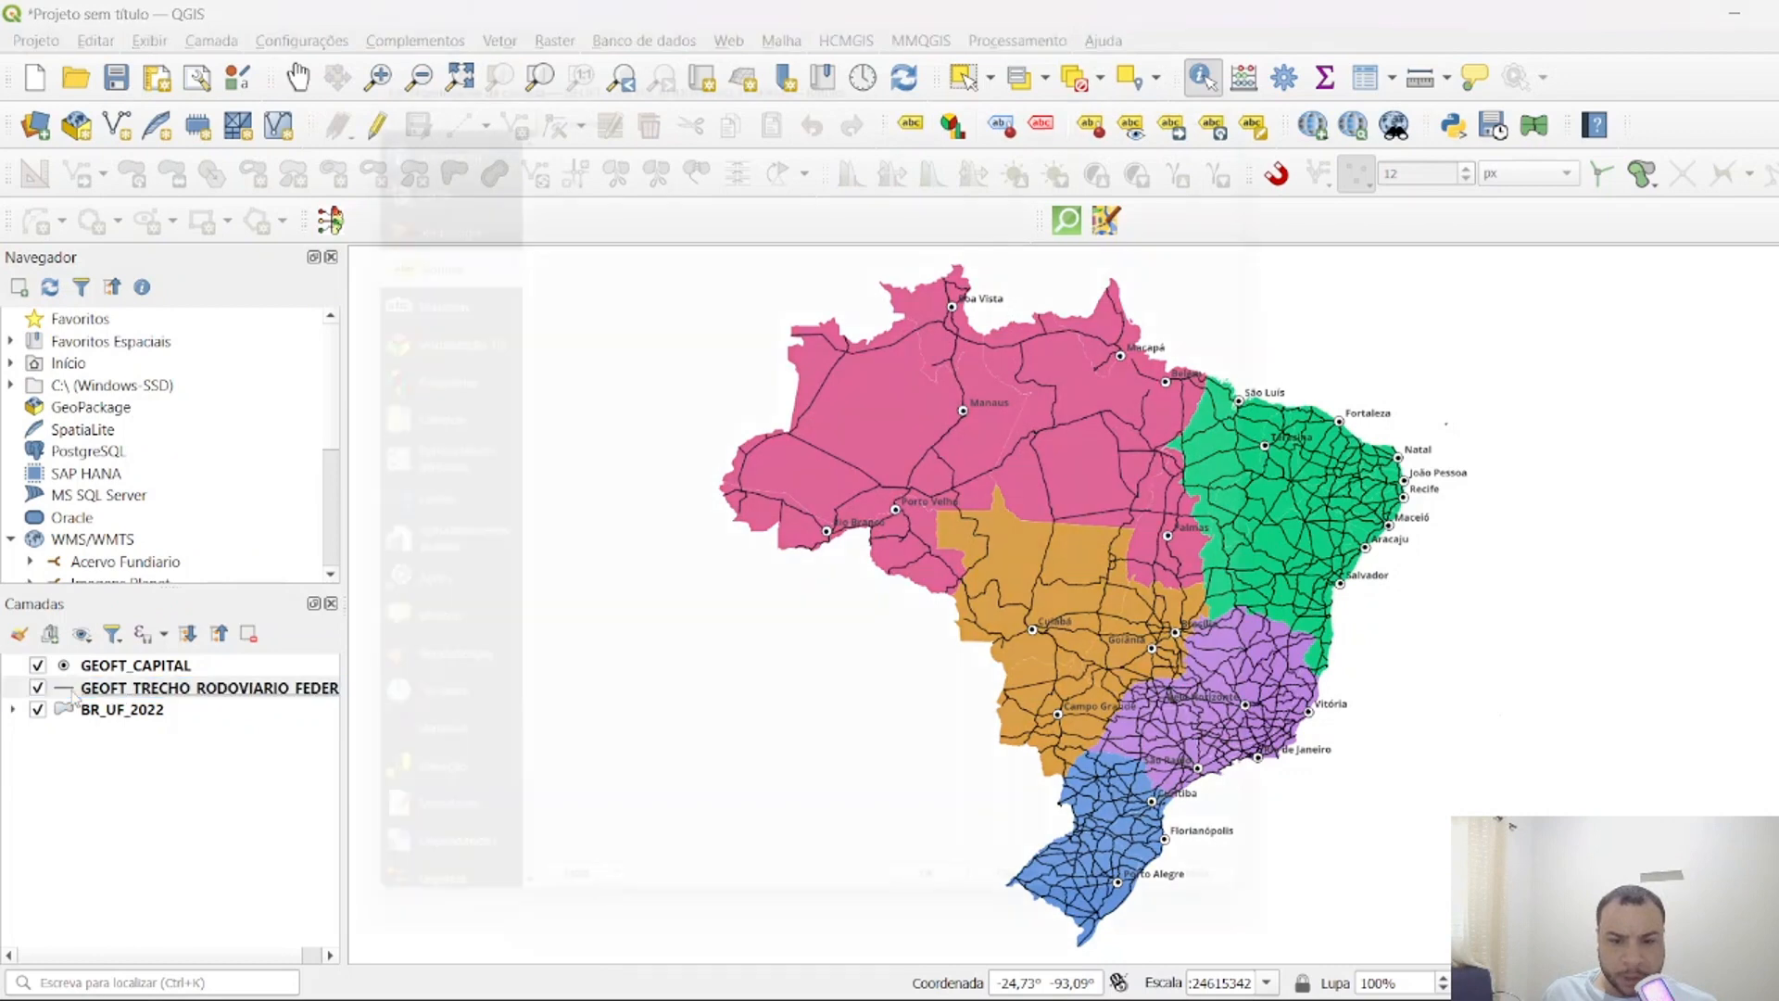
left_click(397, 197)
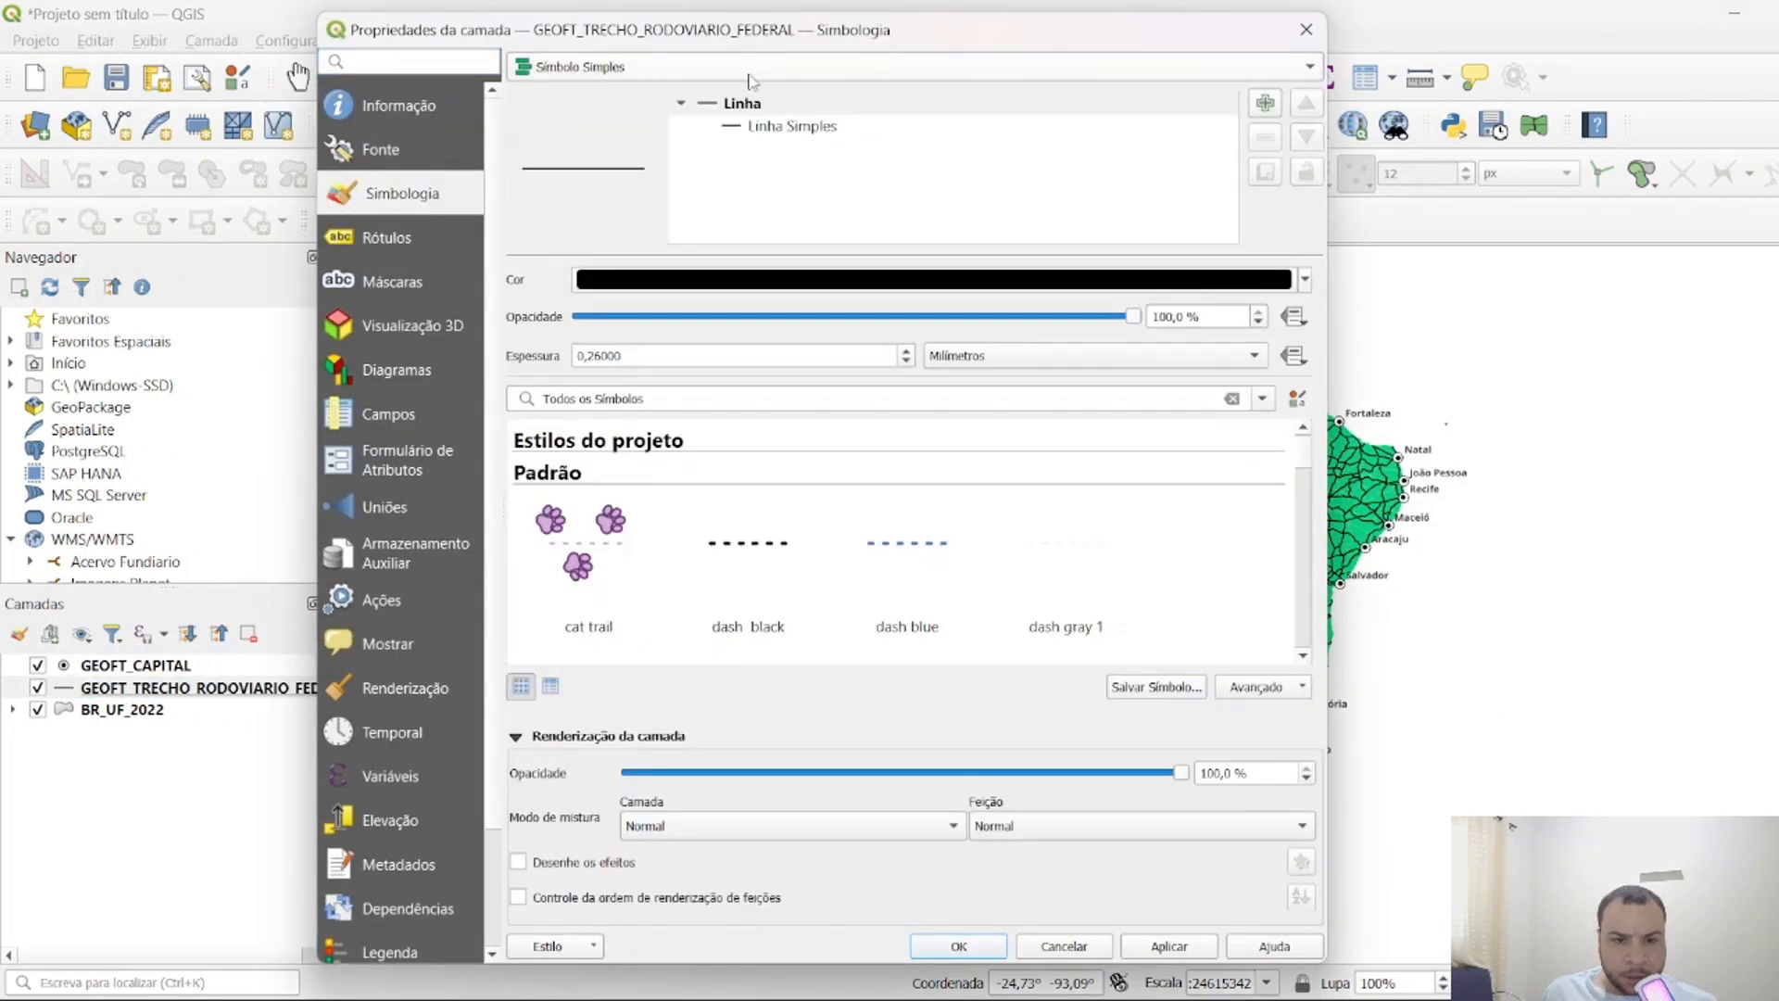
left_click_drag(1138, 316, 688, 374)
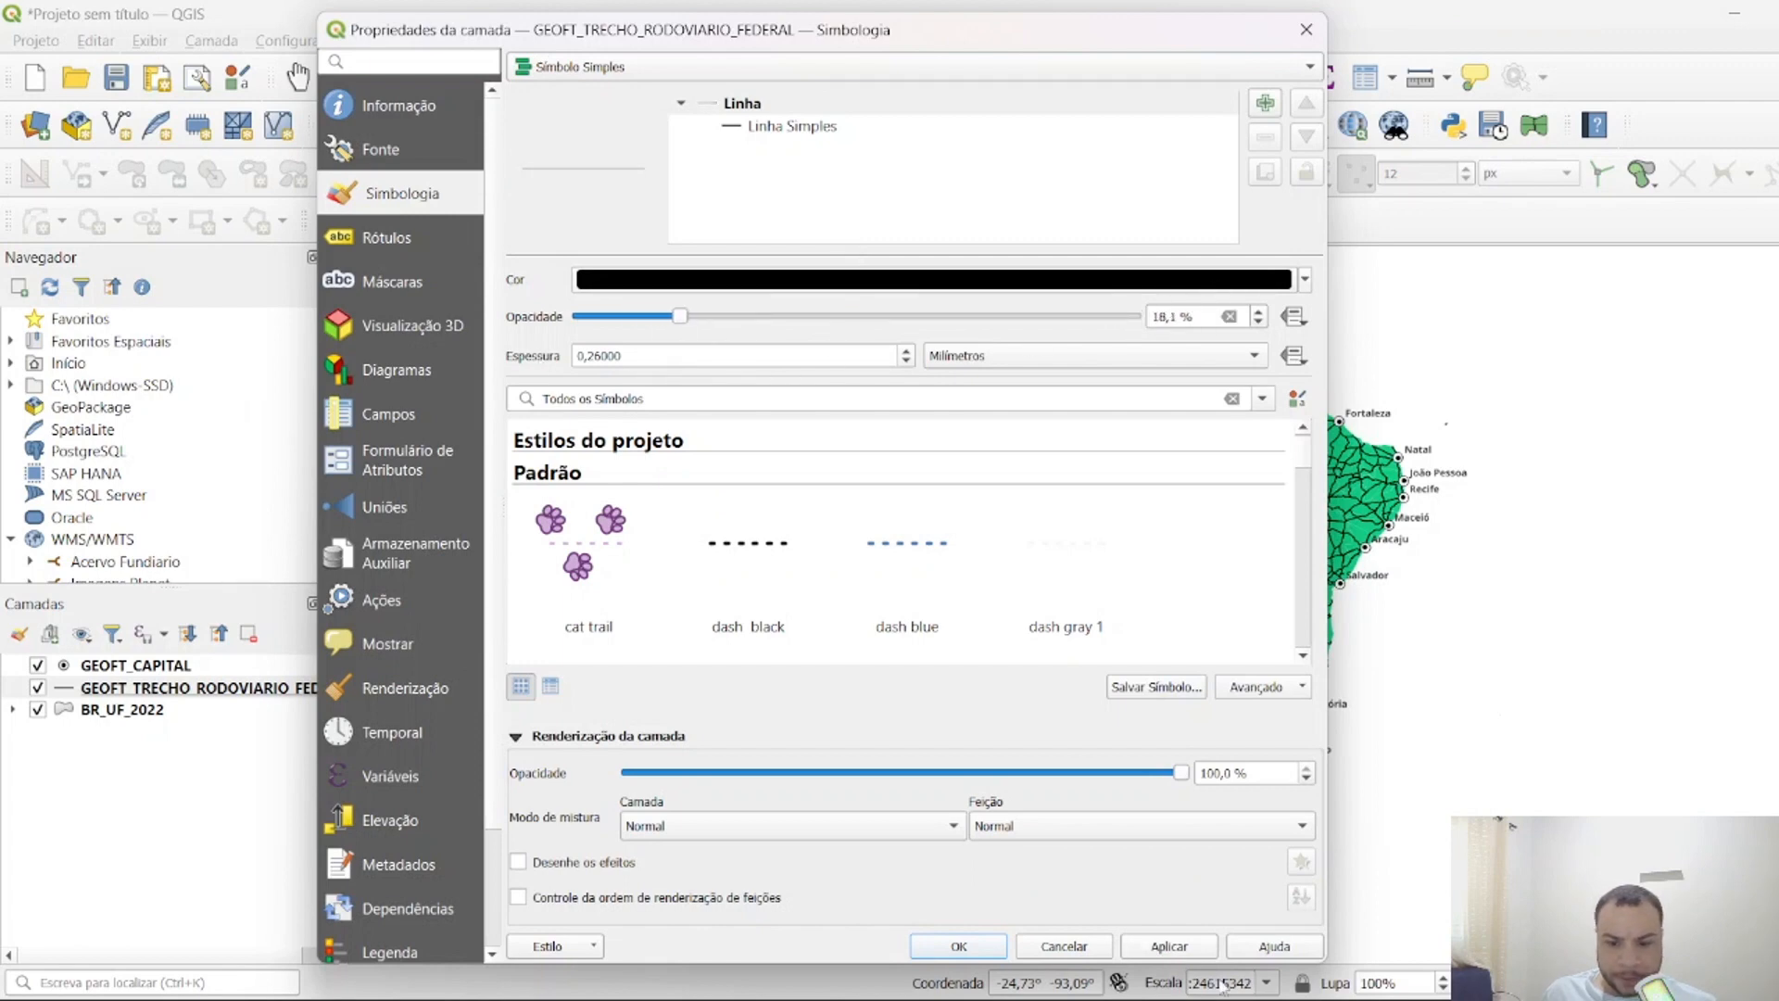
left_click(1191, 947)
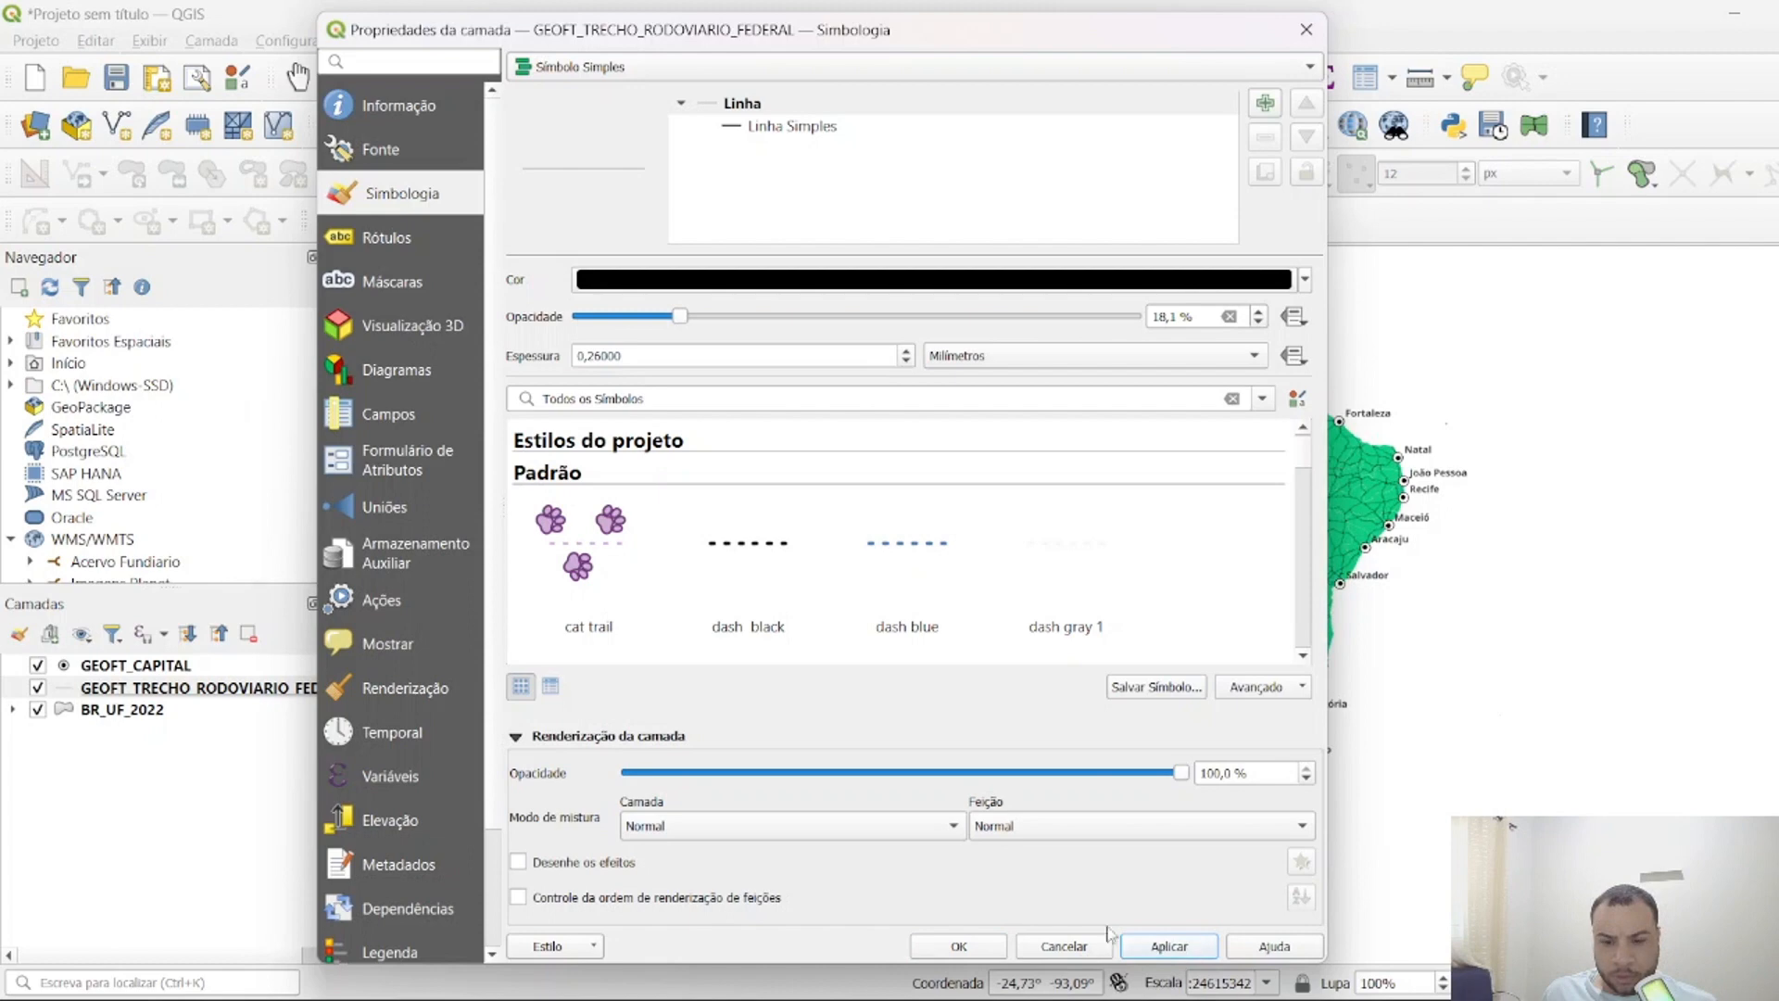
left_click(959, 946)
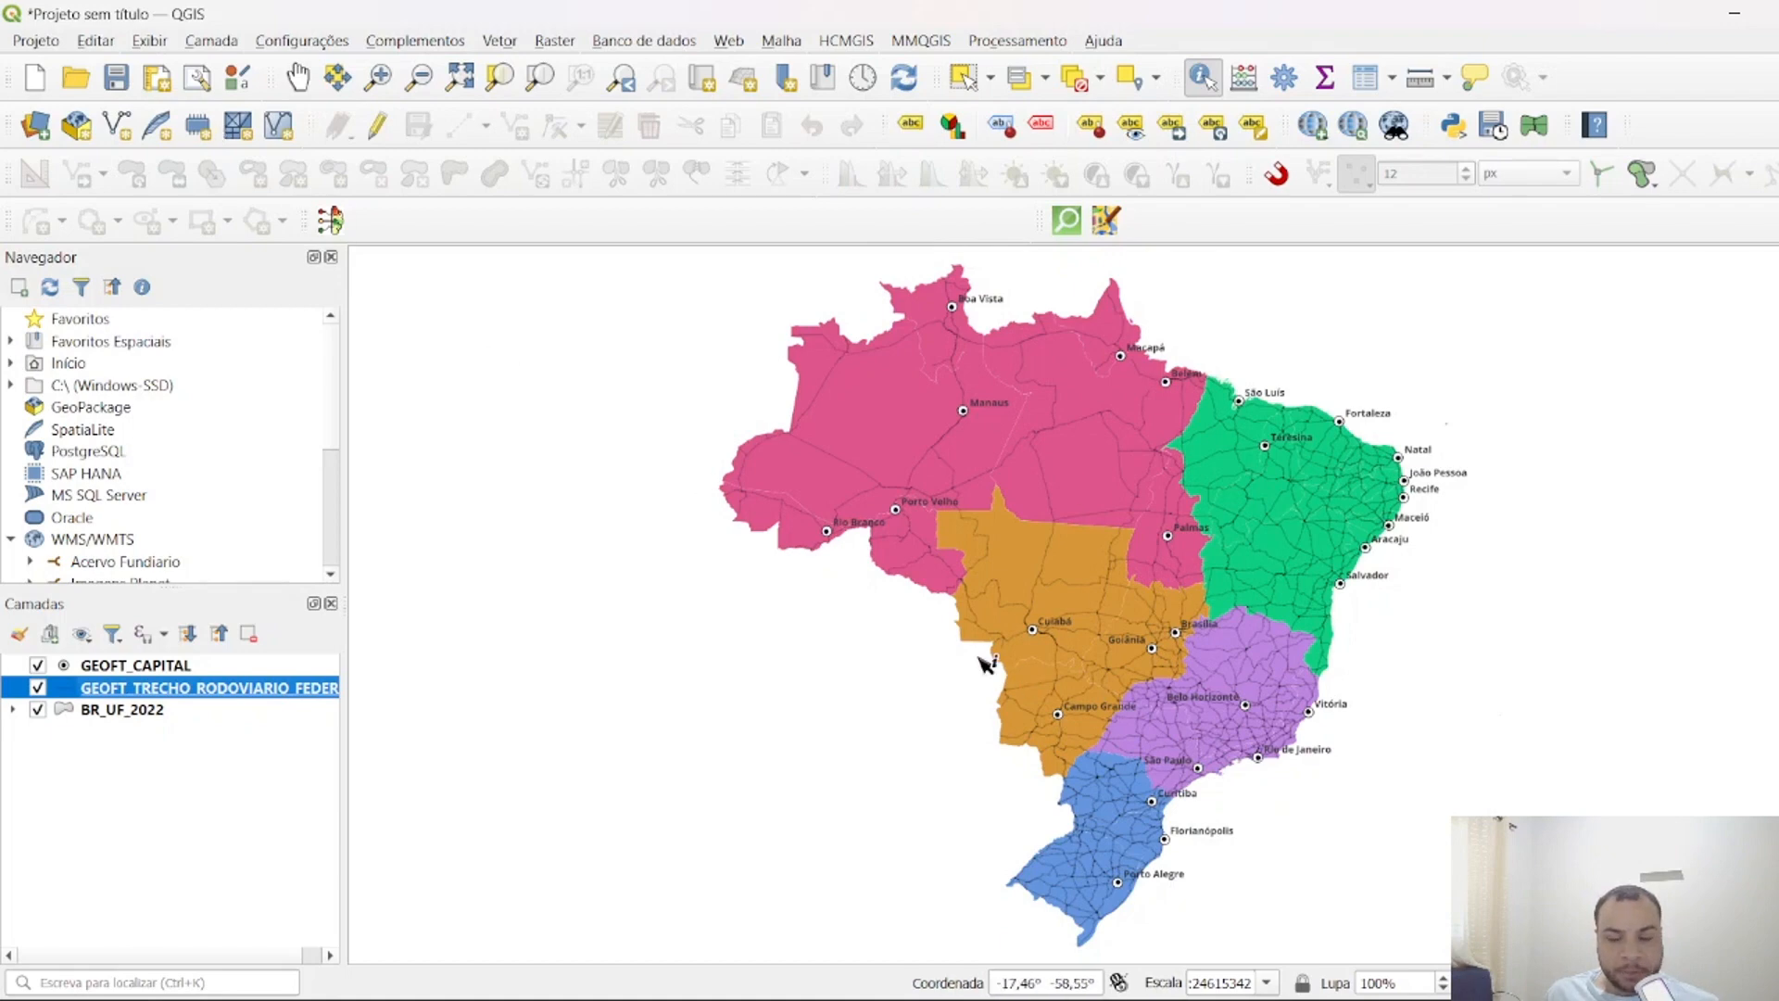
Create a new print layout titled mapa_Brasil.
left_click(34, 42)
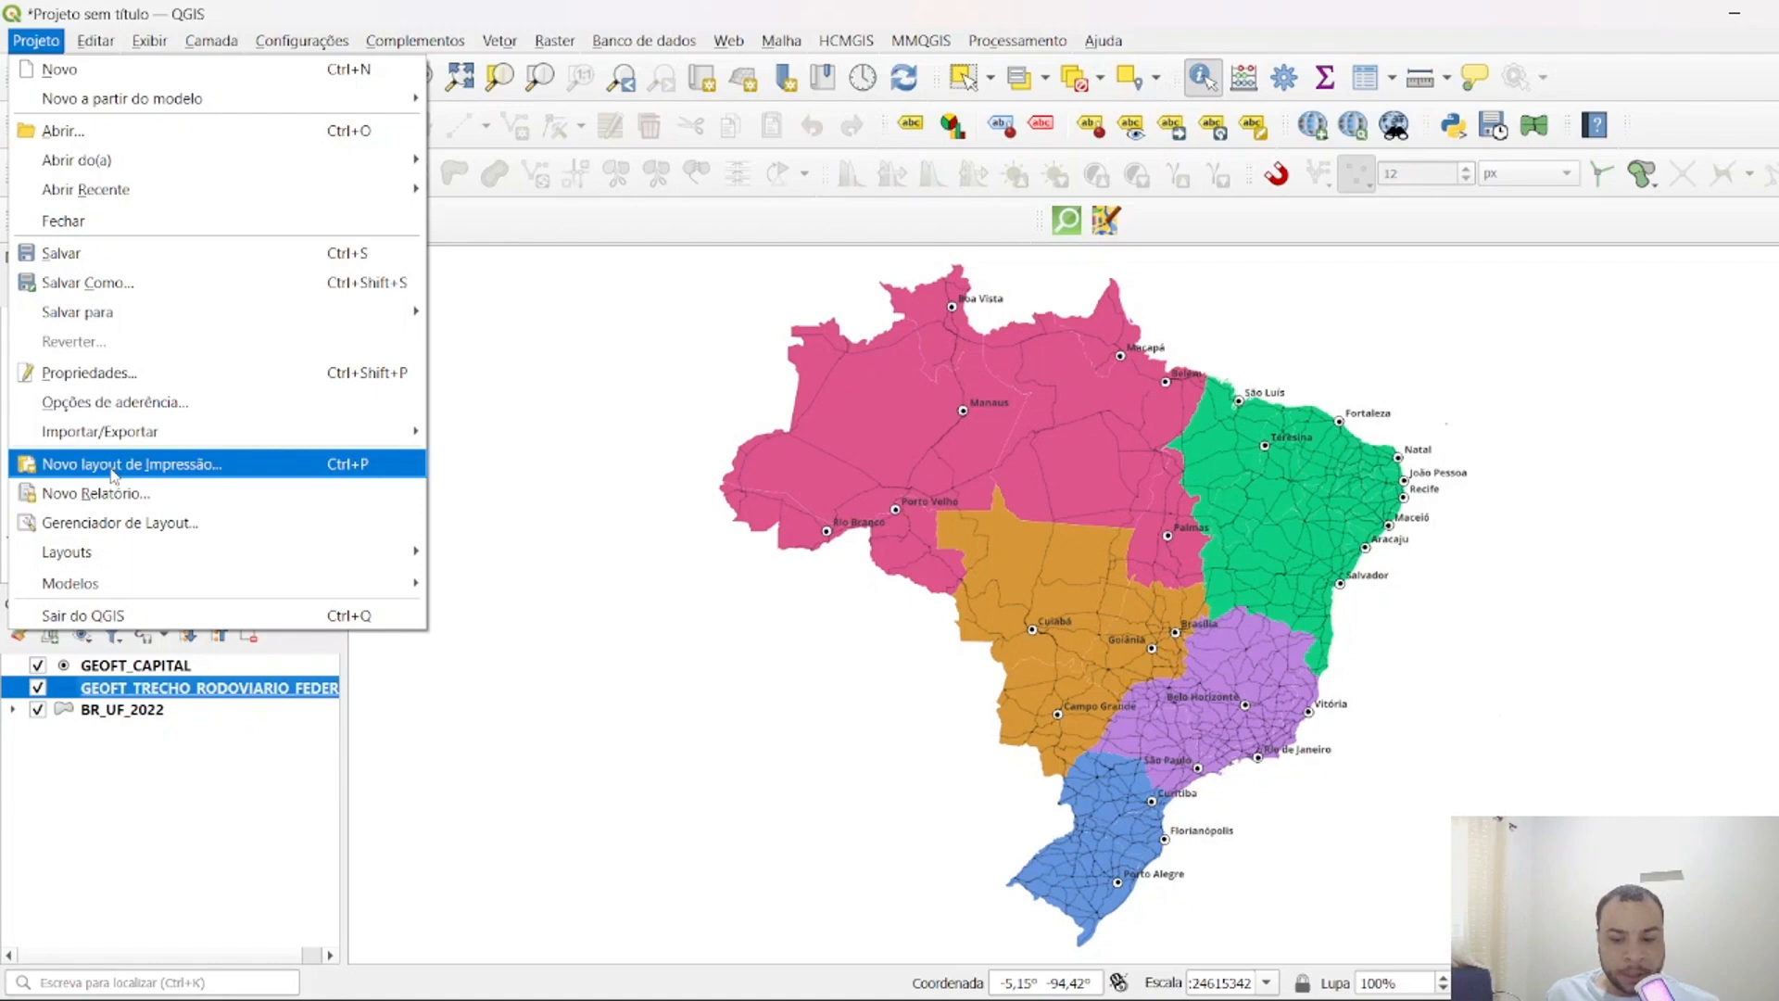
left_click(113, 474)
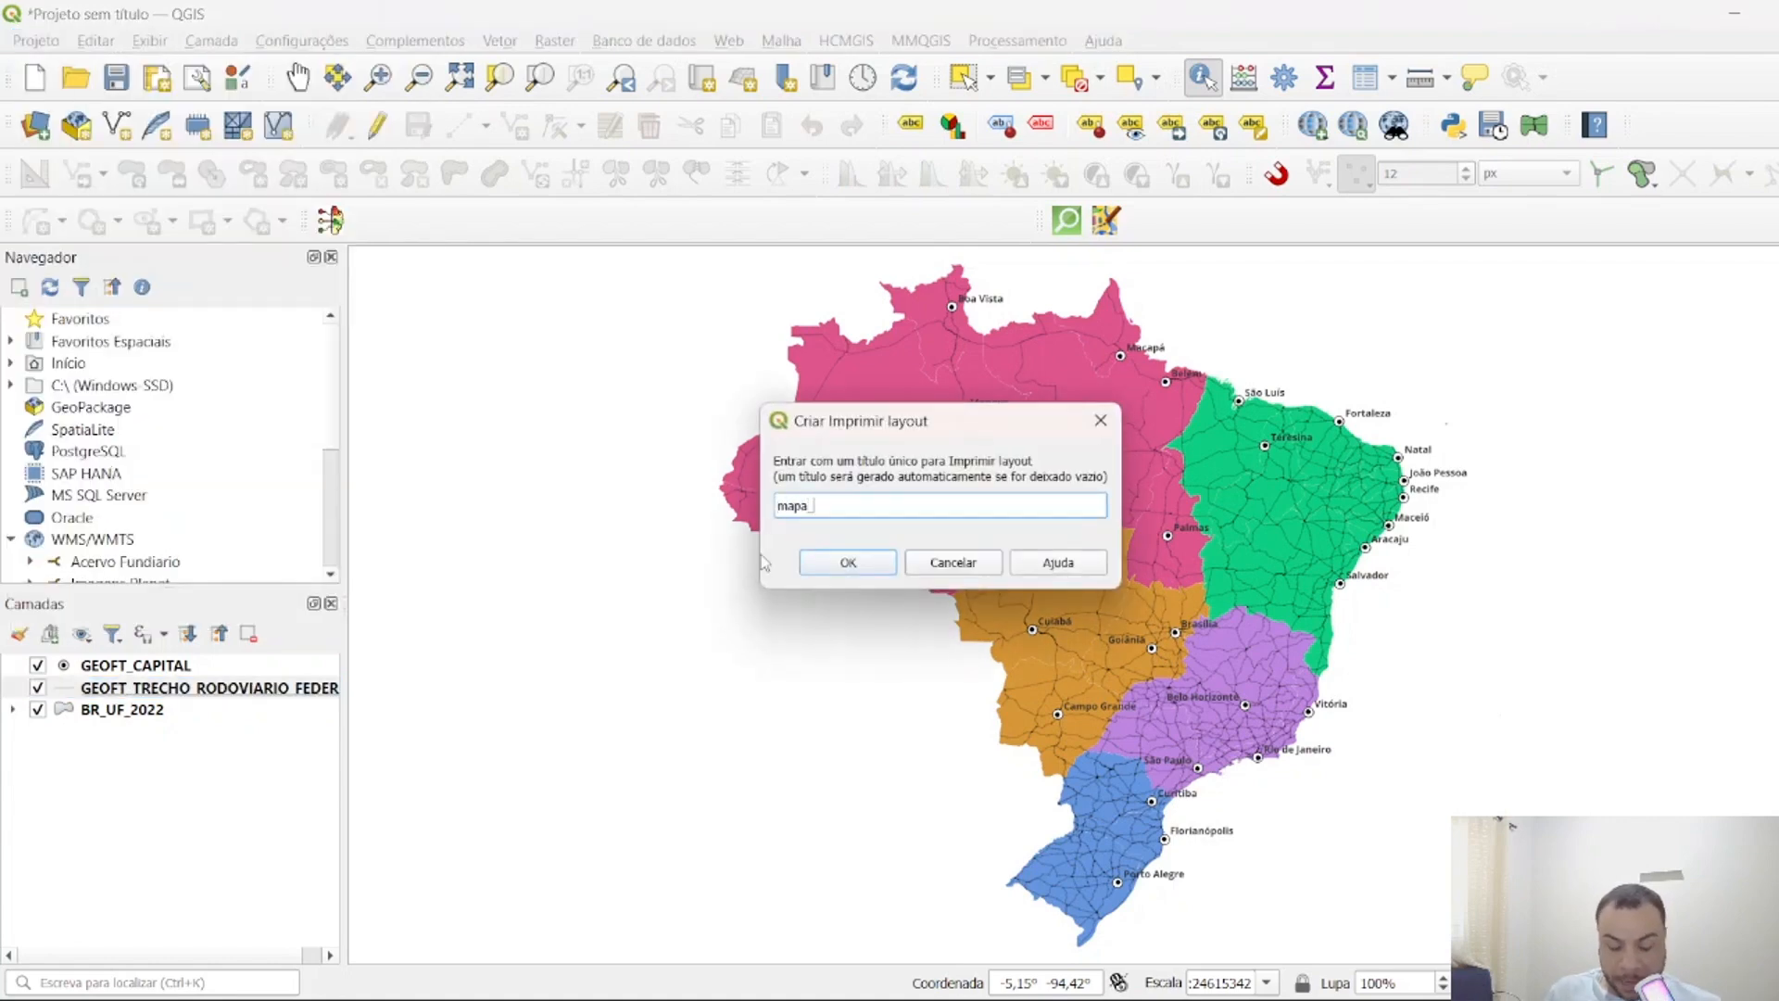
key("Return")
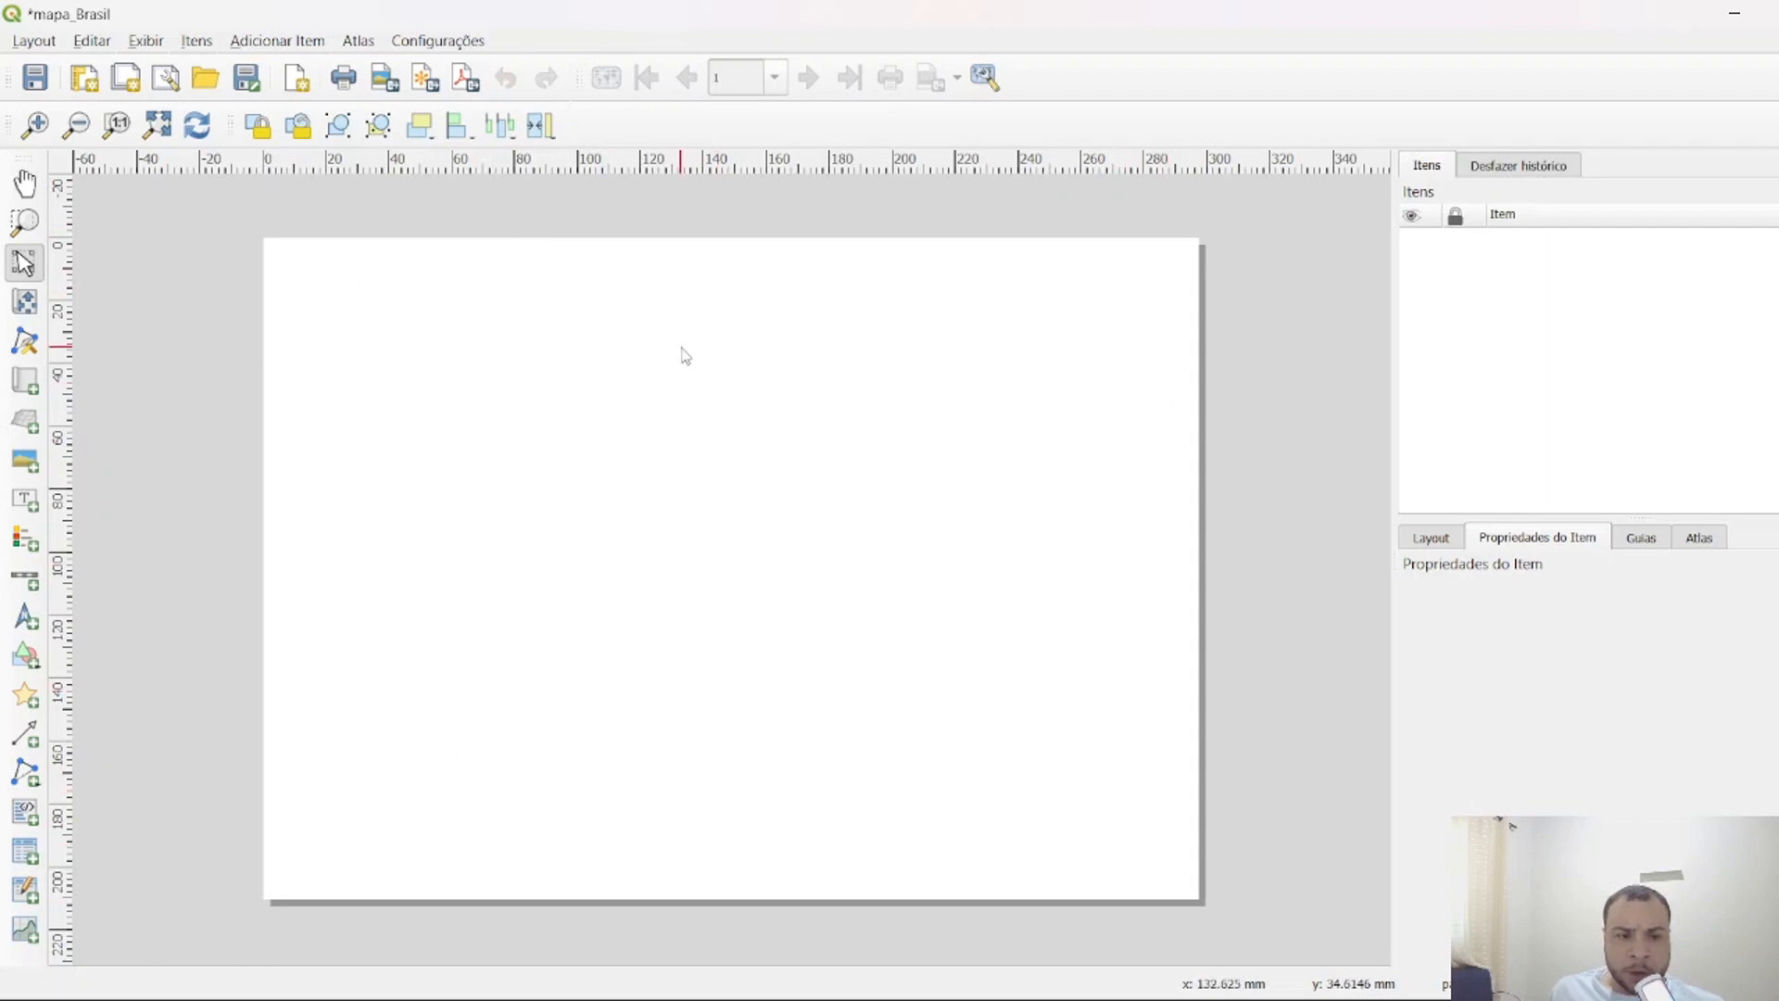
Open the page properties and switch the A4 page to portrait orientation (Retrato).
right_click(571, 309)
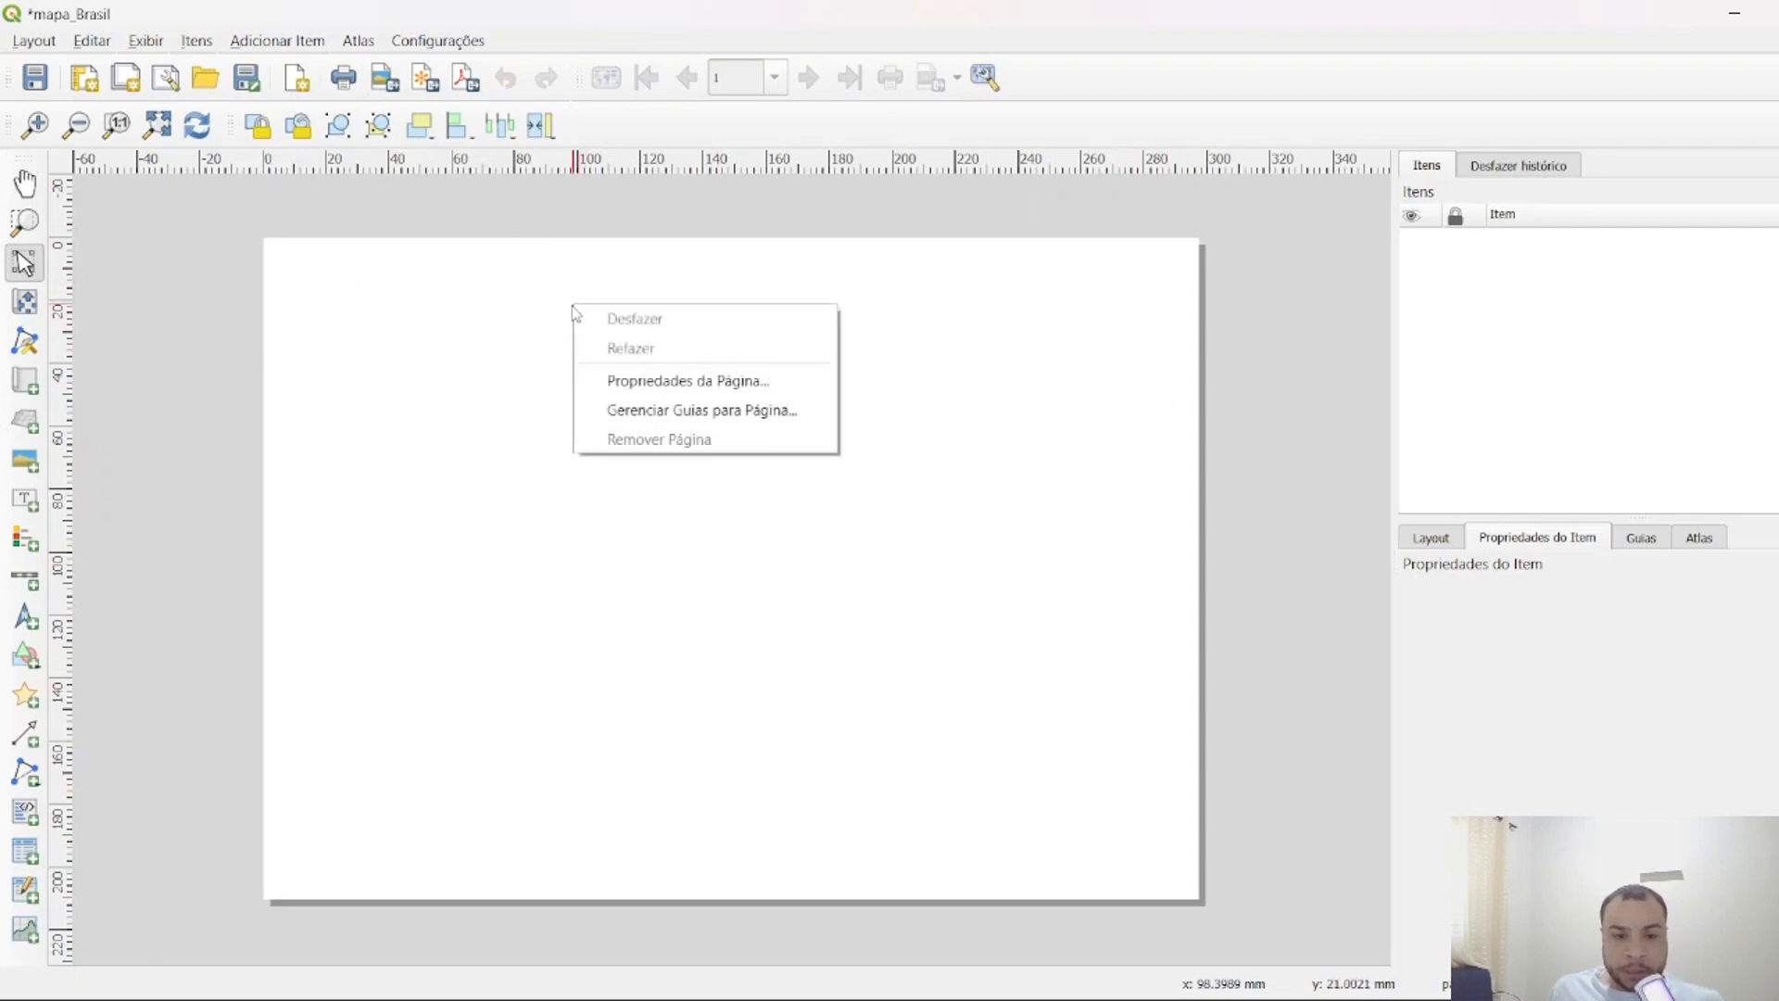
left_click(635, 393)
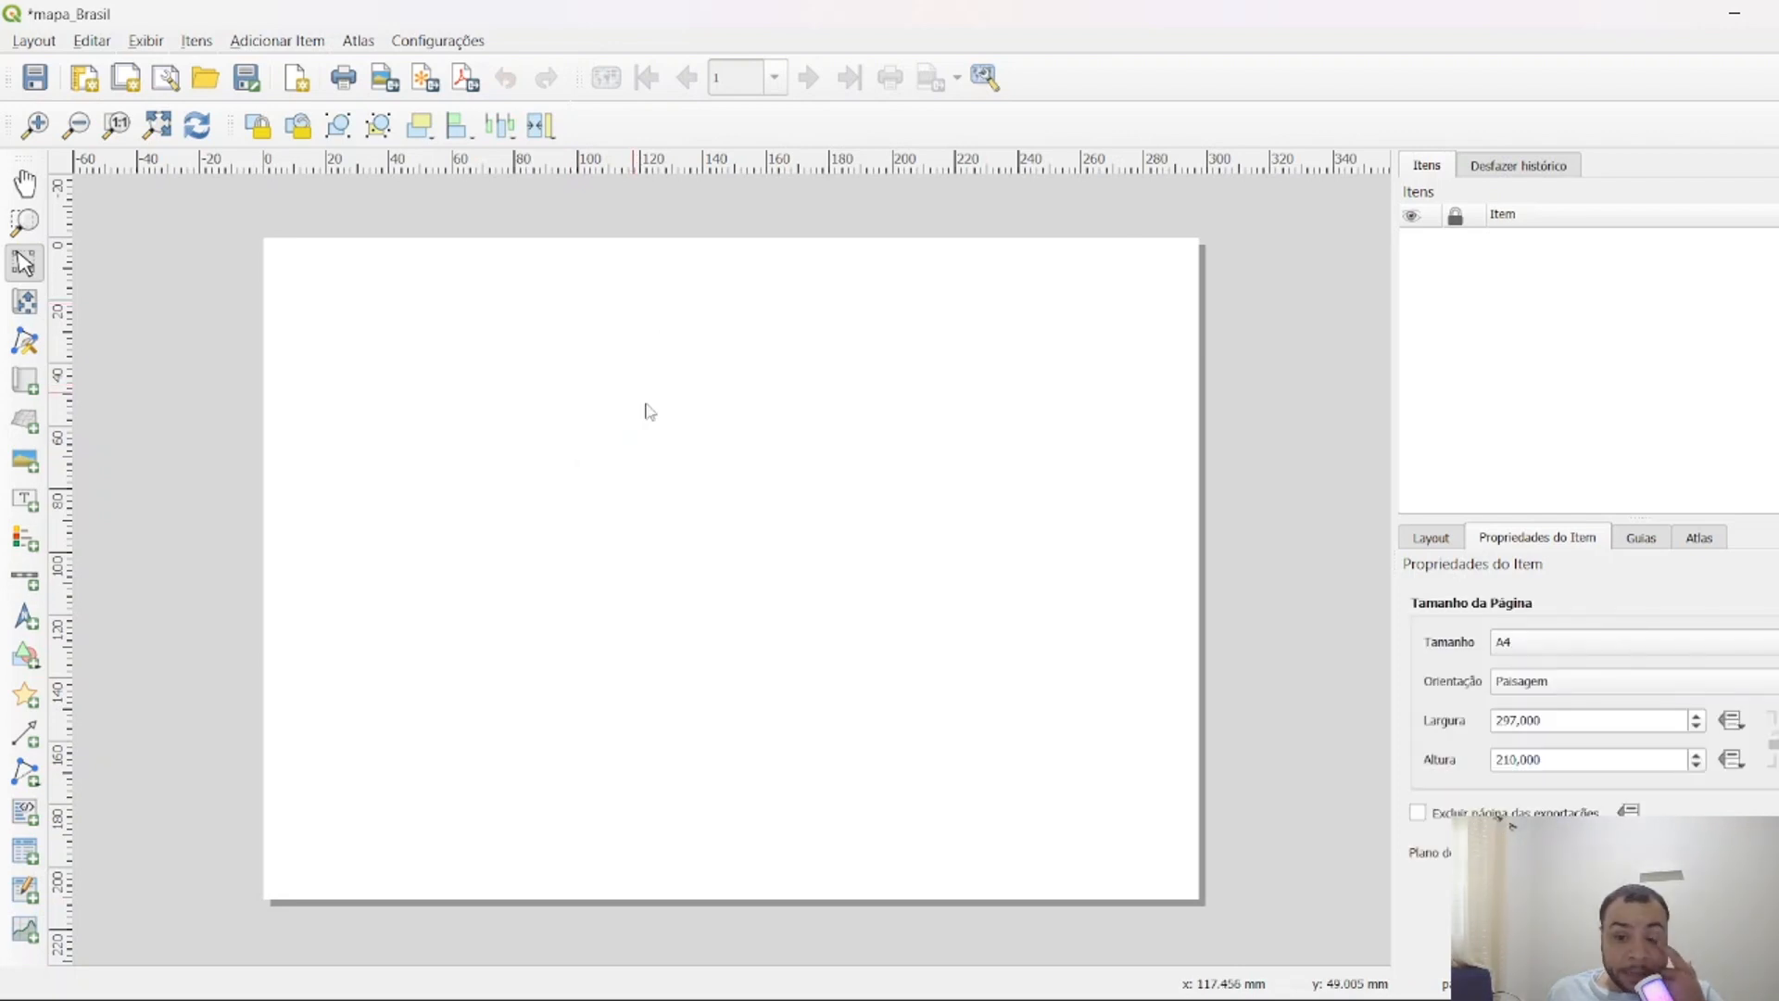
left_click(1555, 687)
left_click(1547, 660)
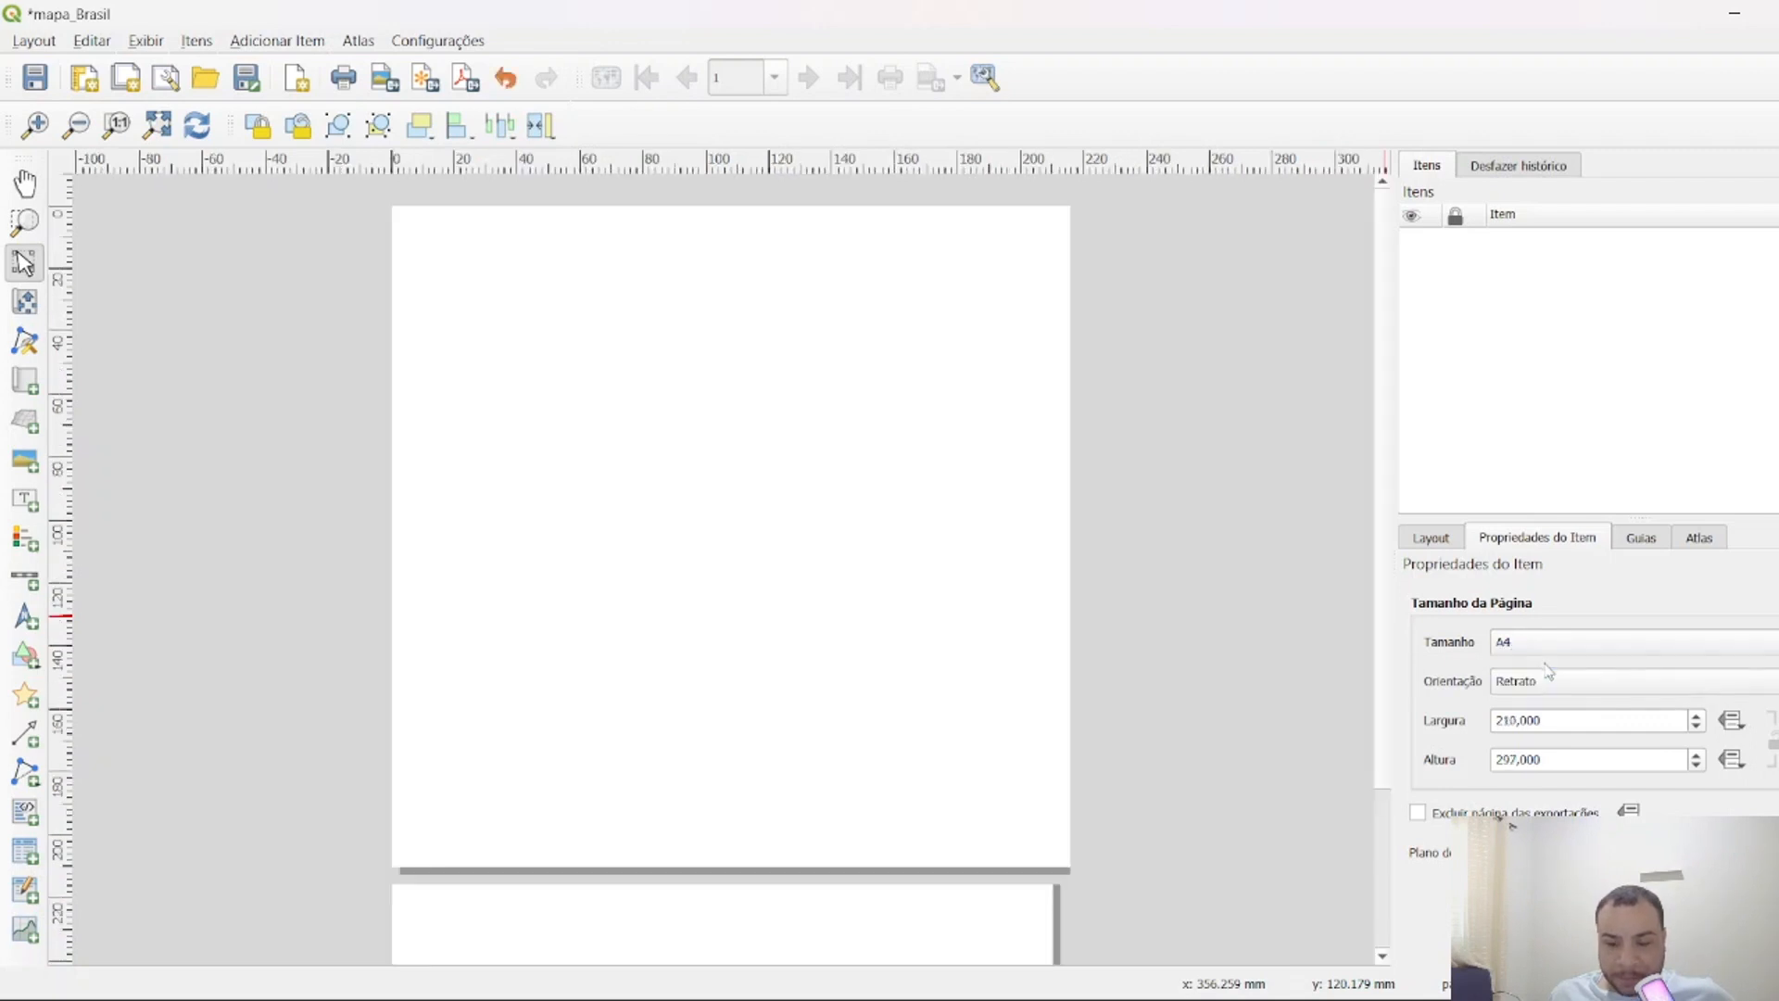
scroll(988, 707, "down", 2)
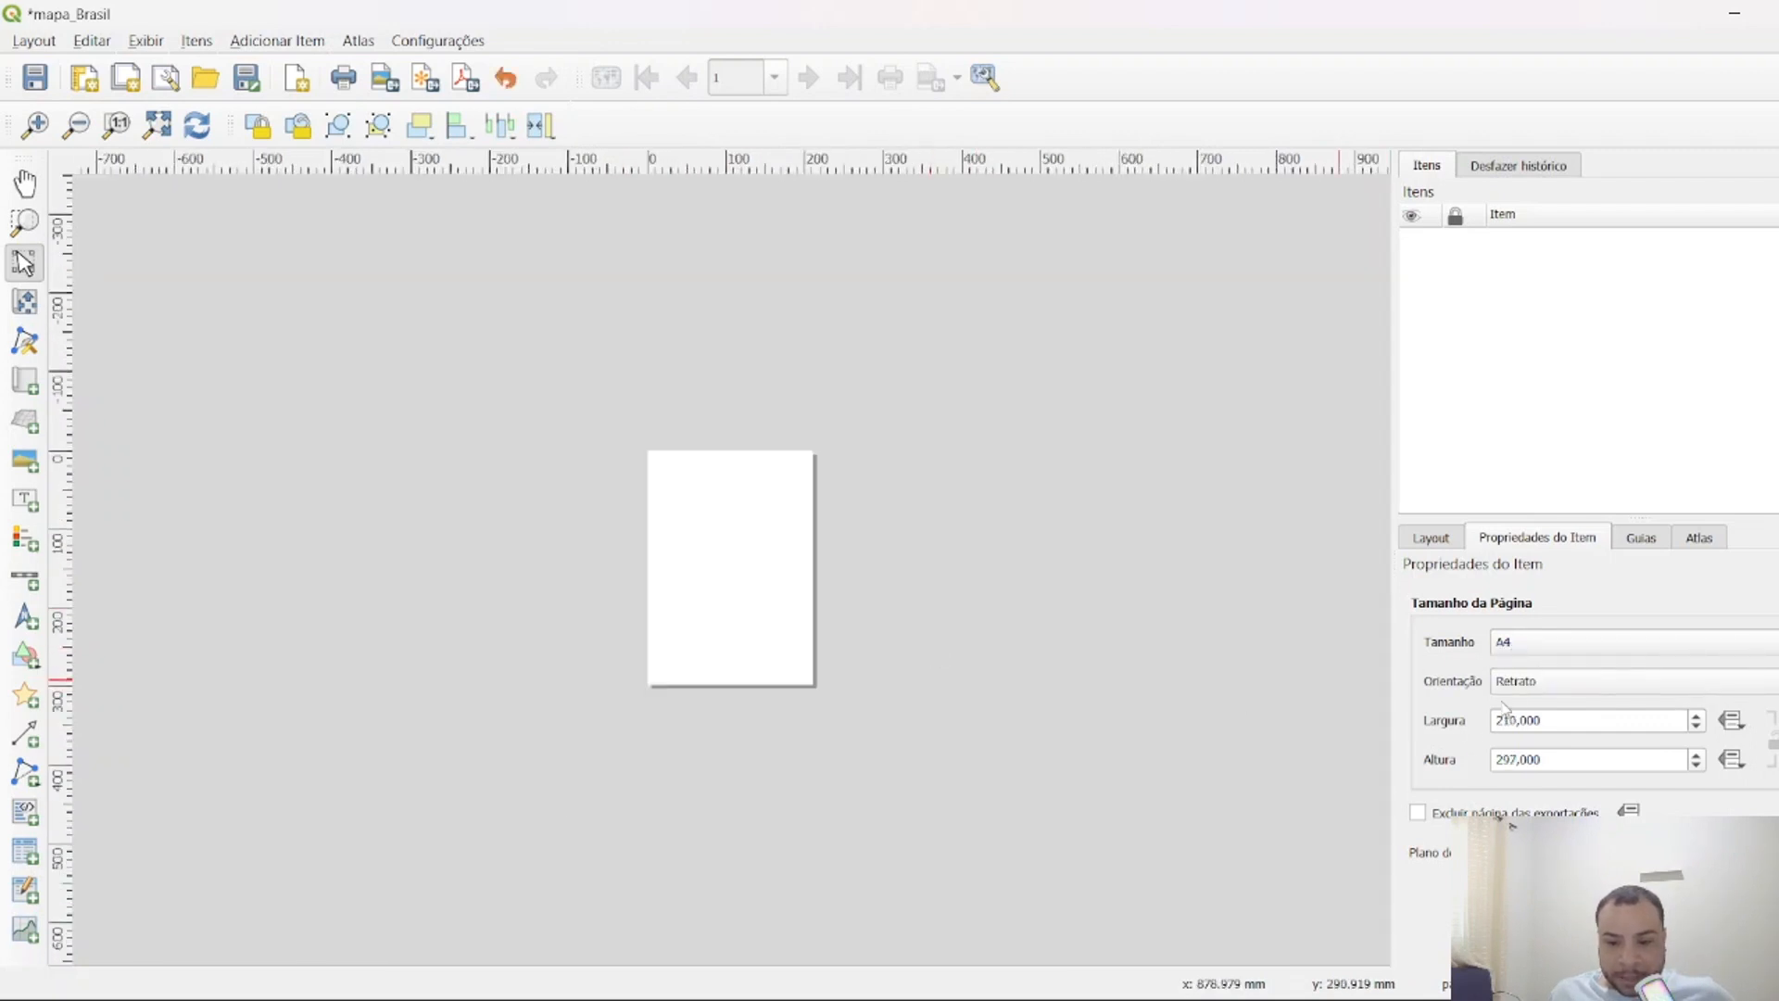
Return the A4 page to landscape orientation (Paisagem) and reopen its page properties.
left_click(1529, 683)
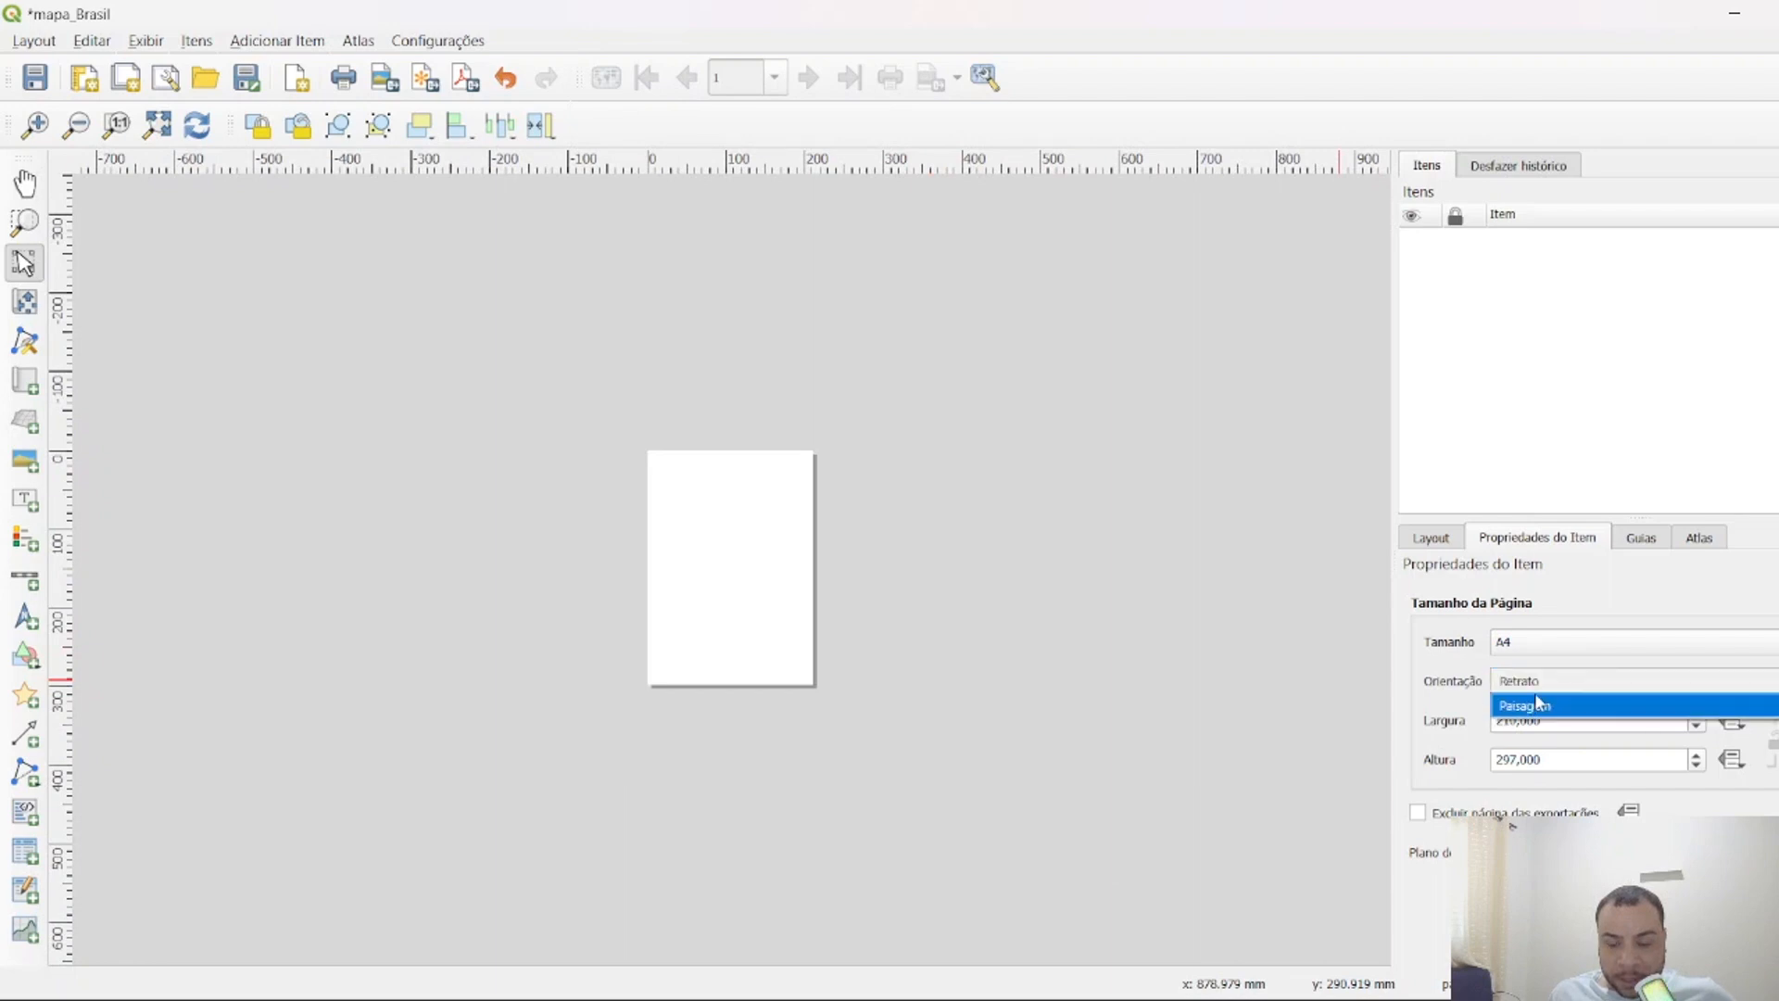
left_click(1535, 704)
left_click(1575, 641)
scroll(1561, 504, "down", 1)
left_click(1350, 707)
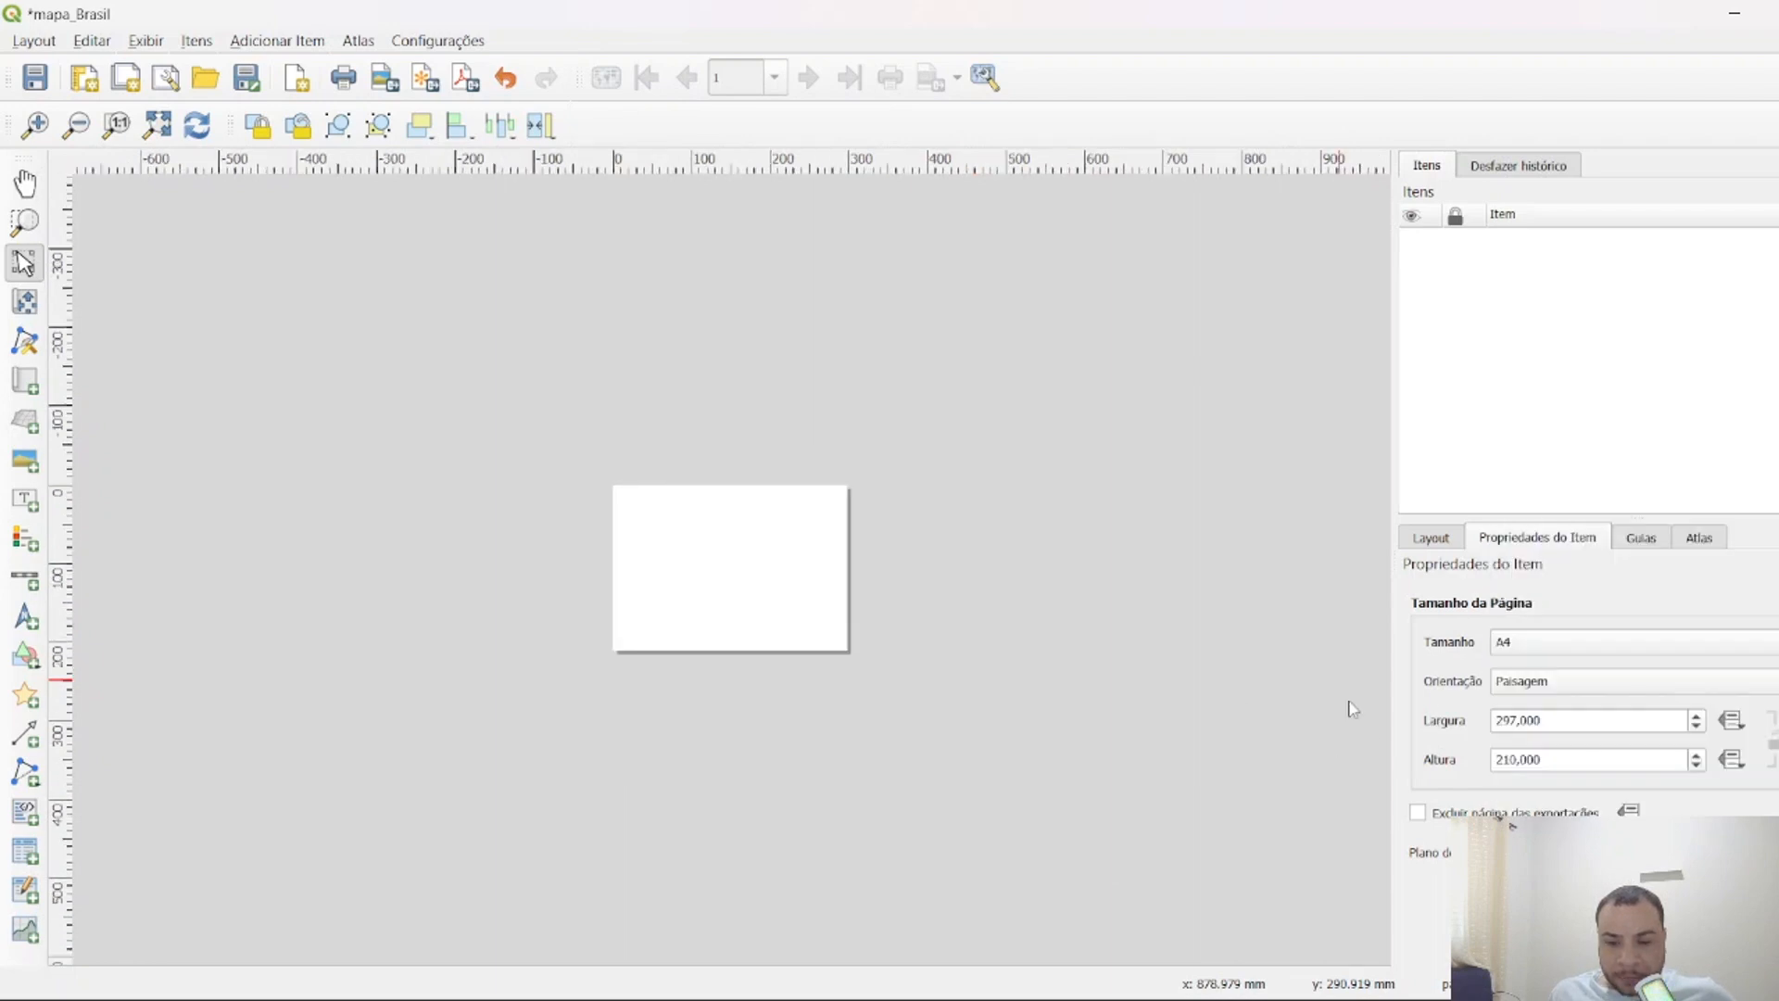
scroll(662, 579, "up", 1)
right_click(661, 578)
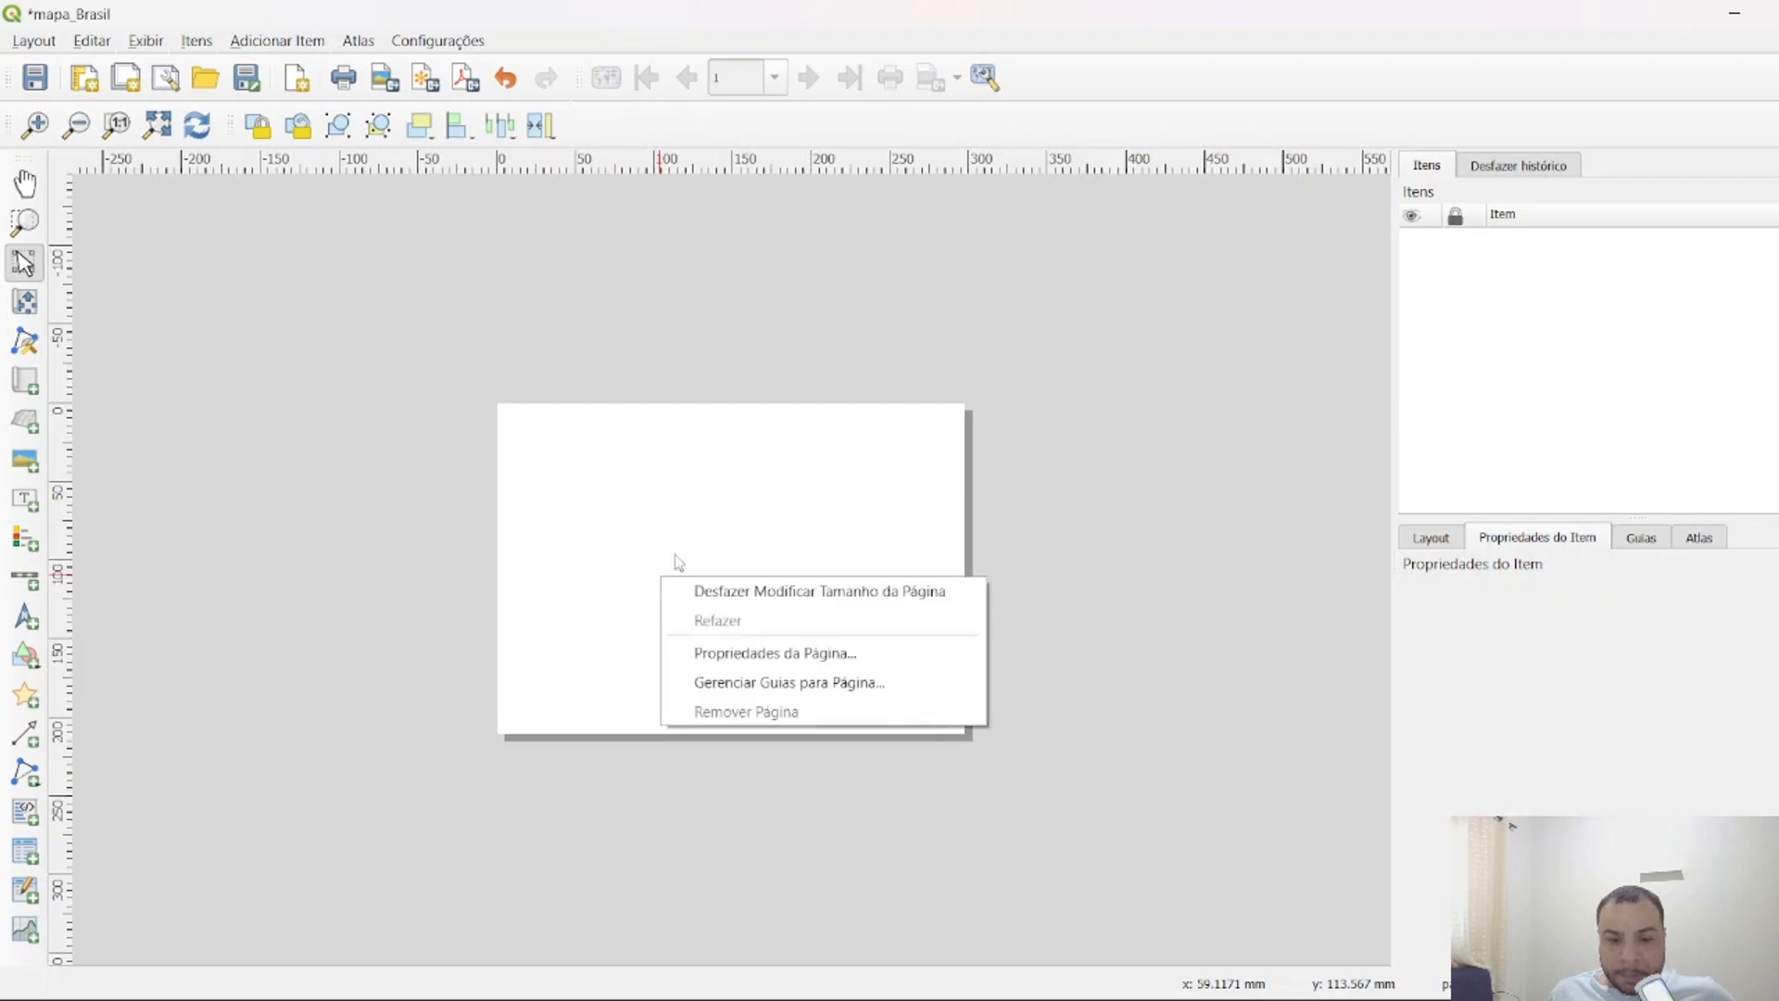
left_click(742, 651)
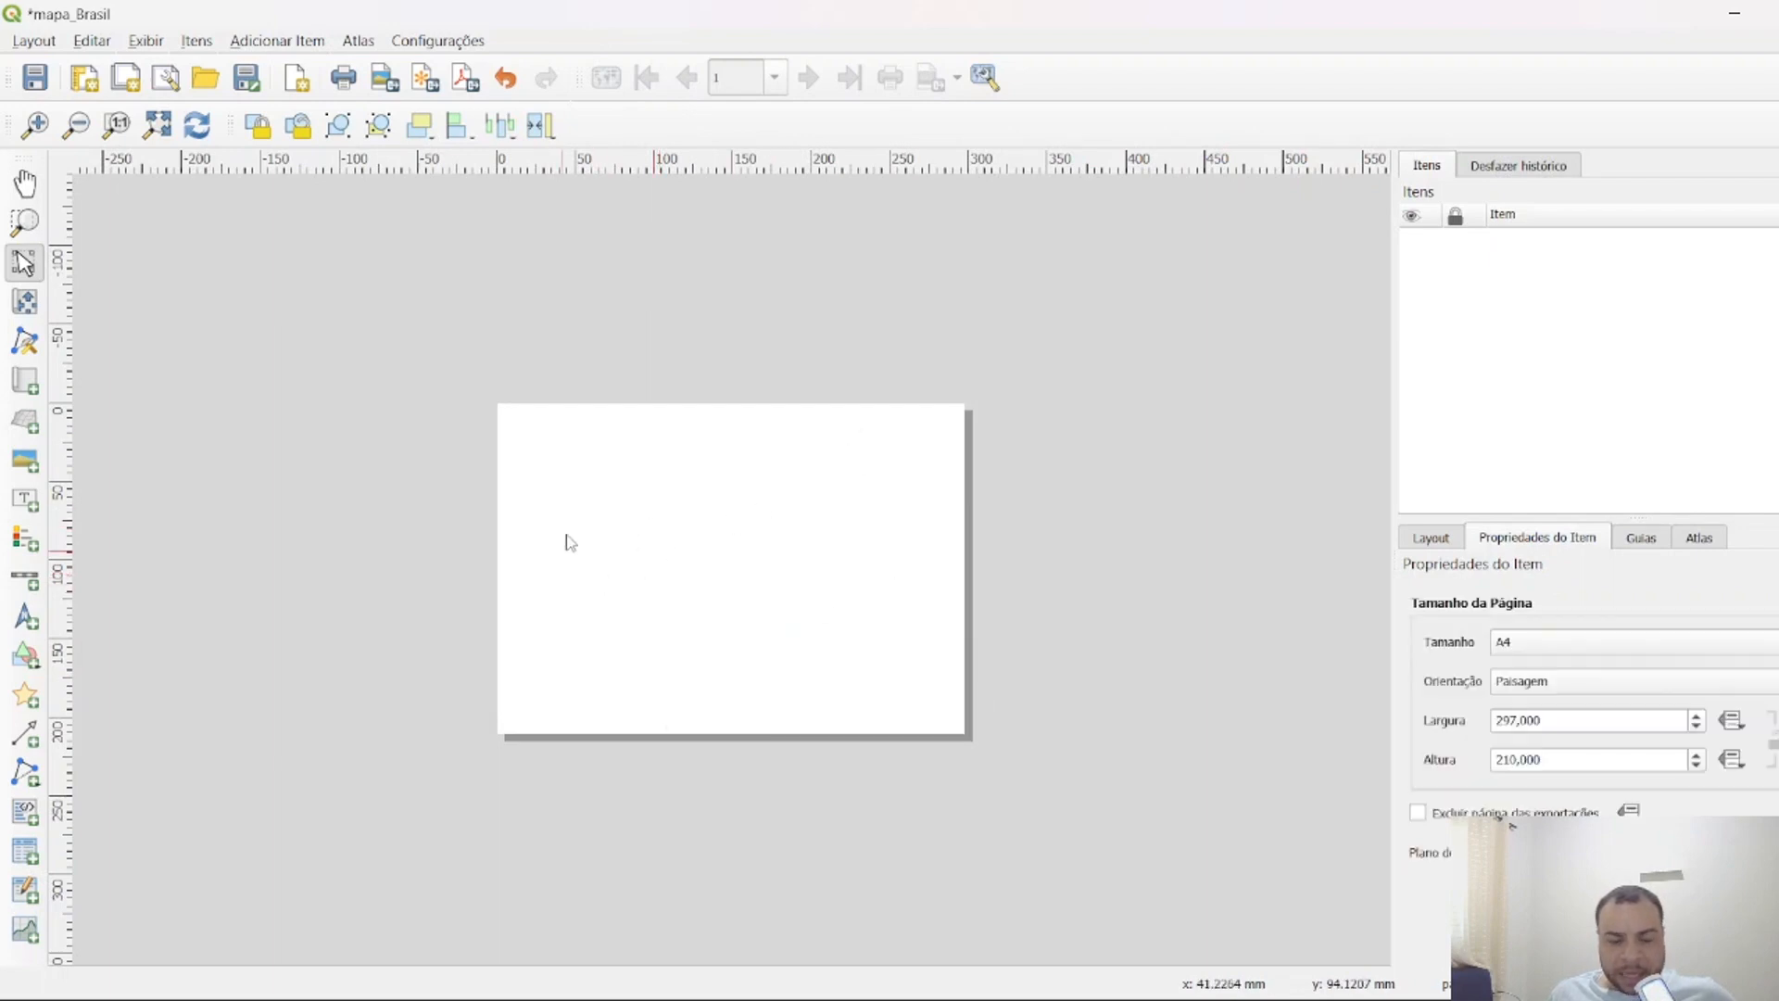
scroll(570, 541, "up", 1)
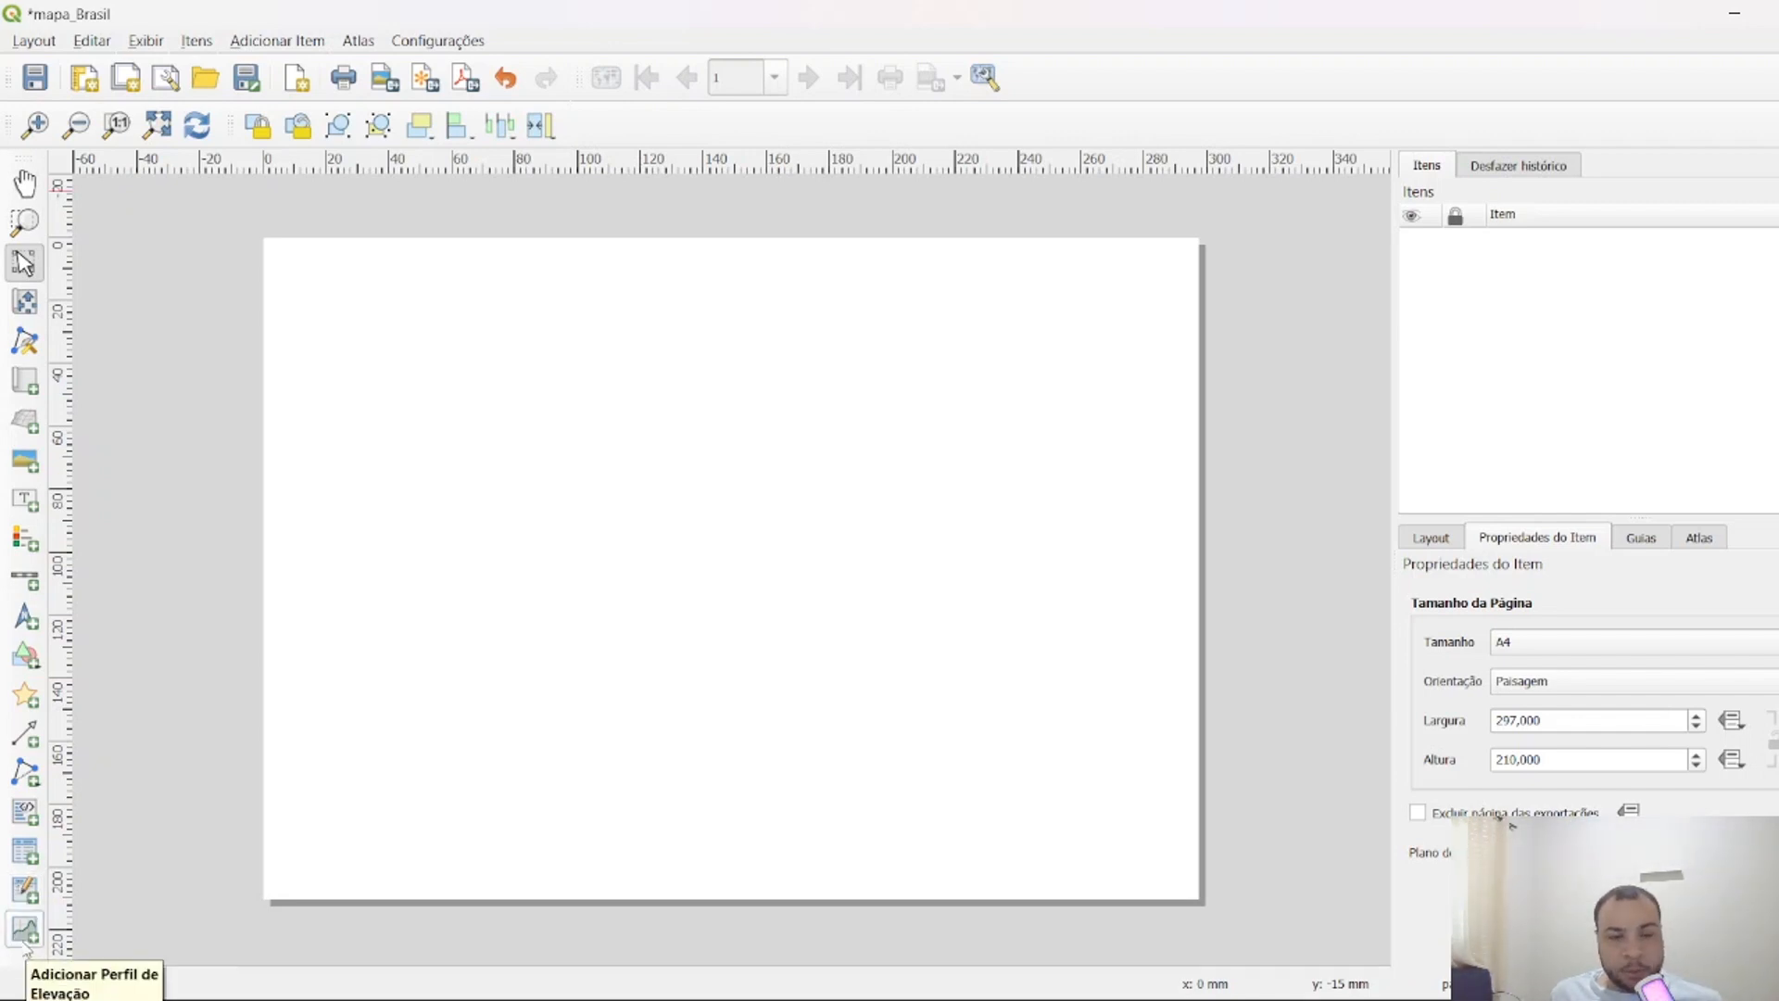
Add a map covering the whole page, then narrow it from its right edge to about 221 mm wide.
left_click(34, 399)
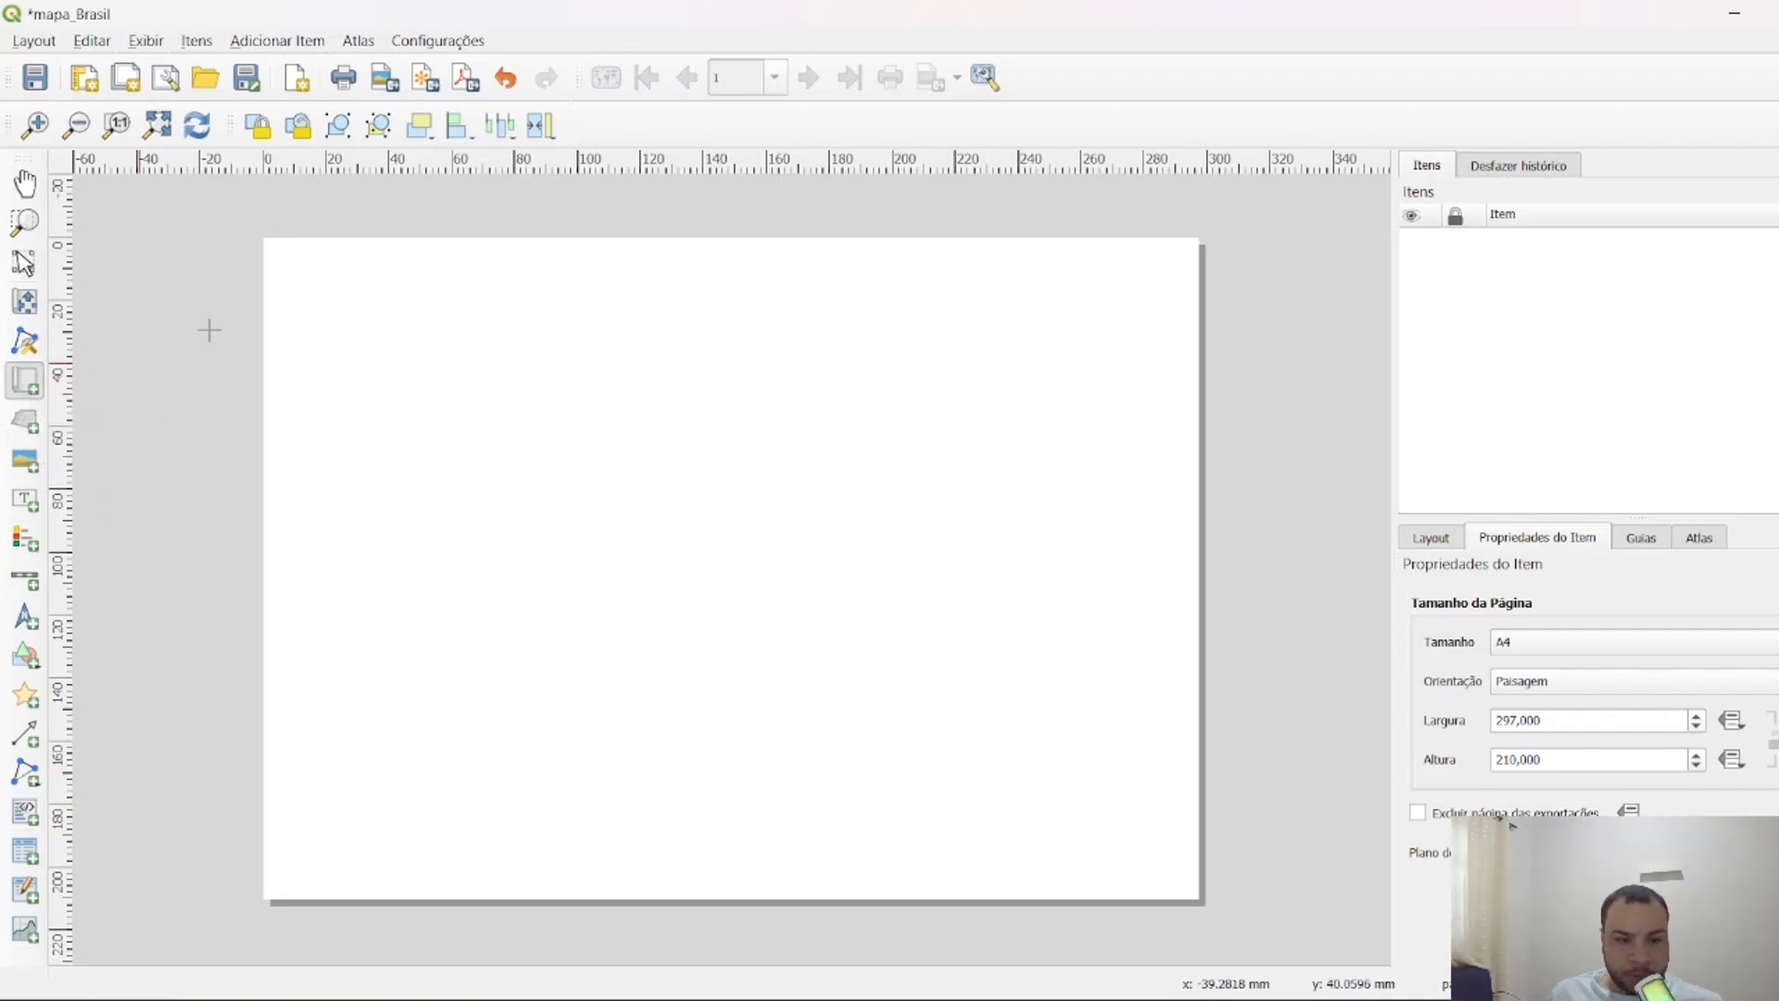
left_click_drag(266, 239, 1198, 899)
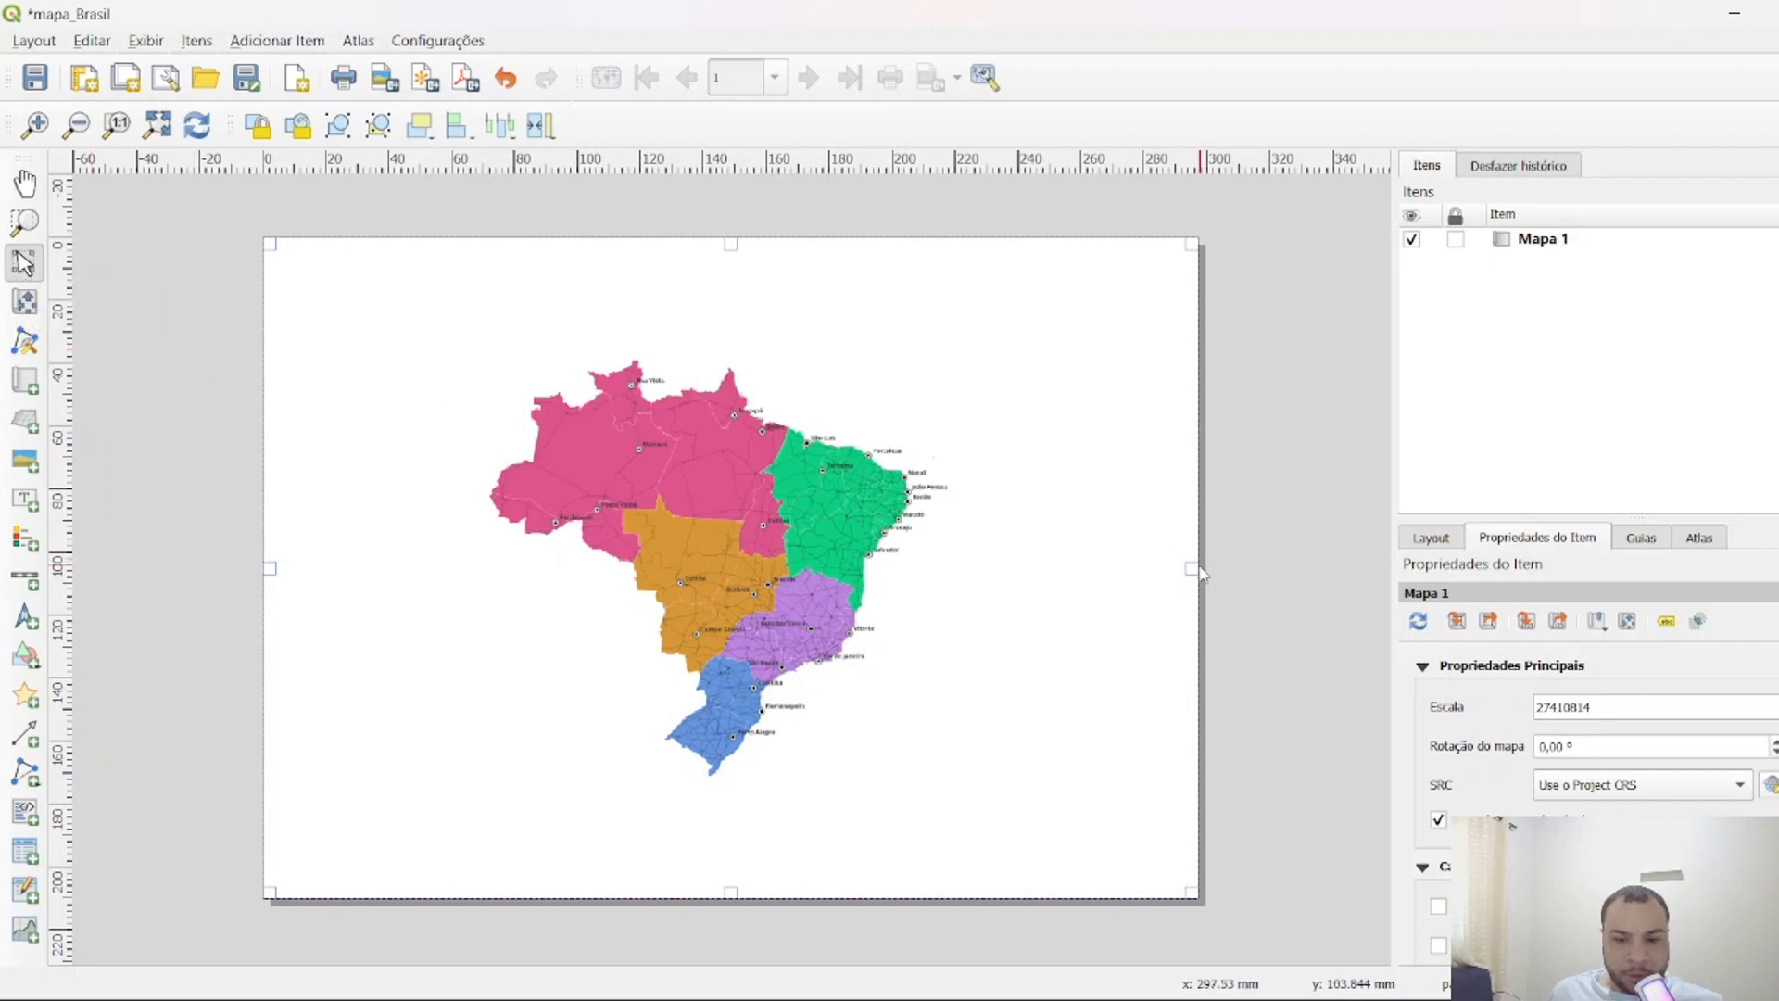
left_click_drag(1180, 566, 918, 567)
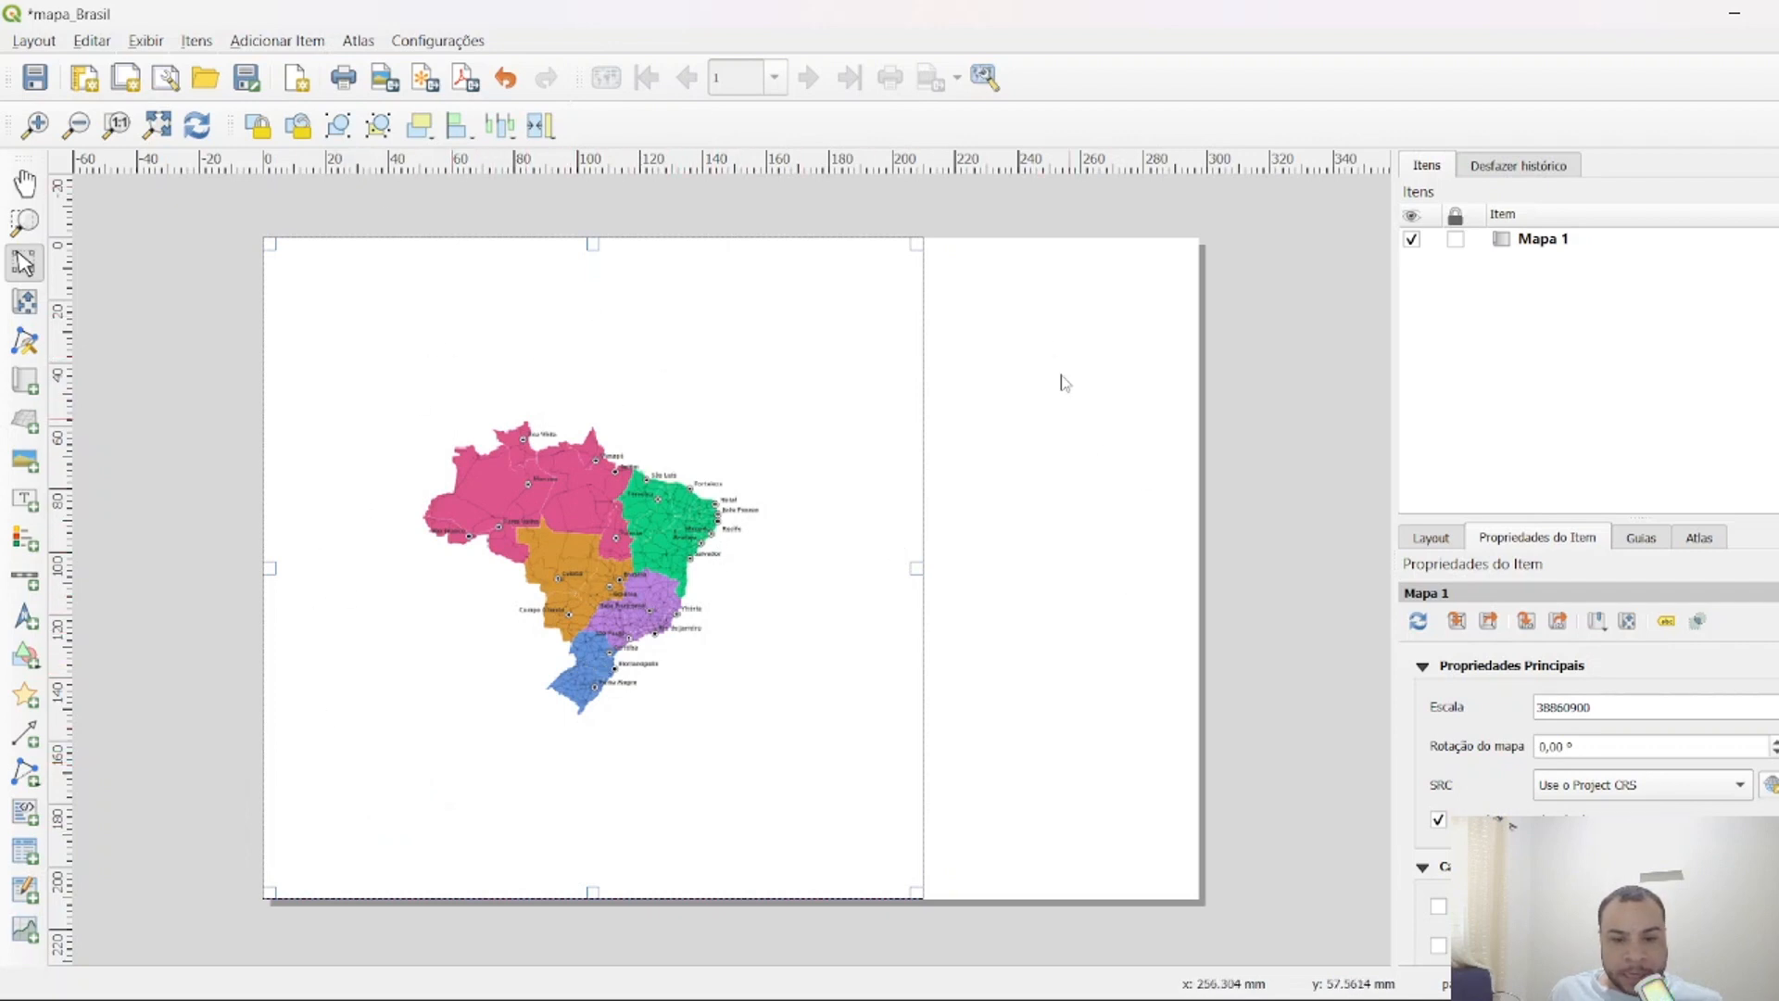
left_click_drag(918, 568, 956, 568)
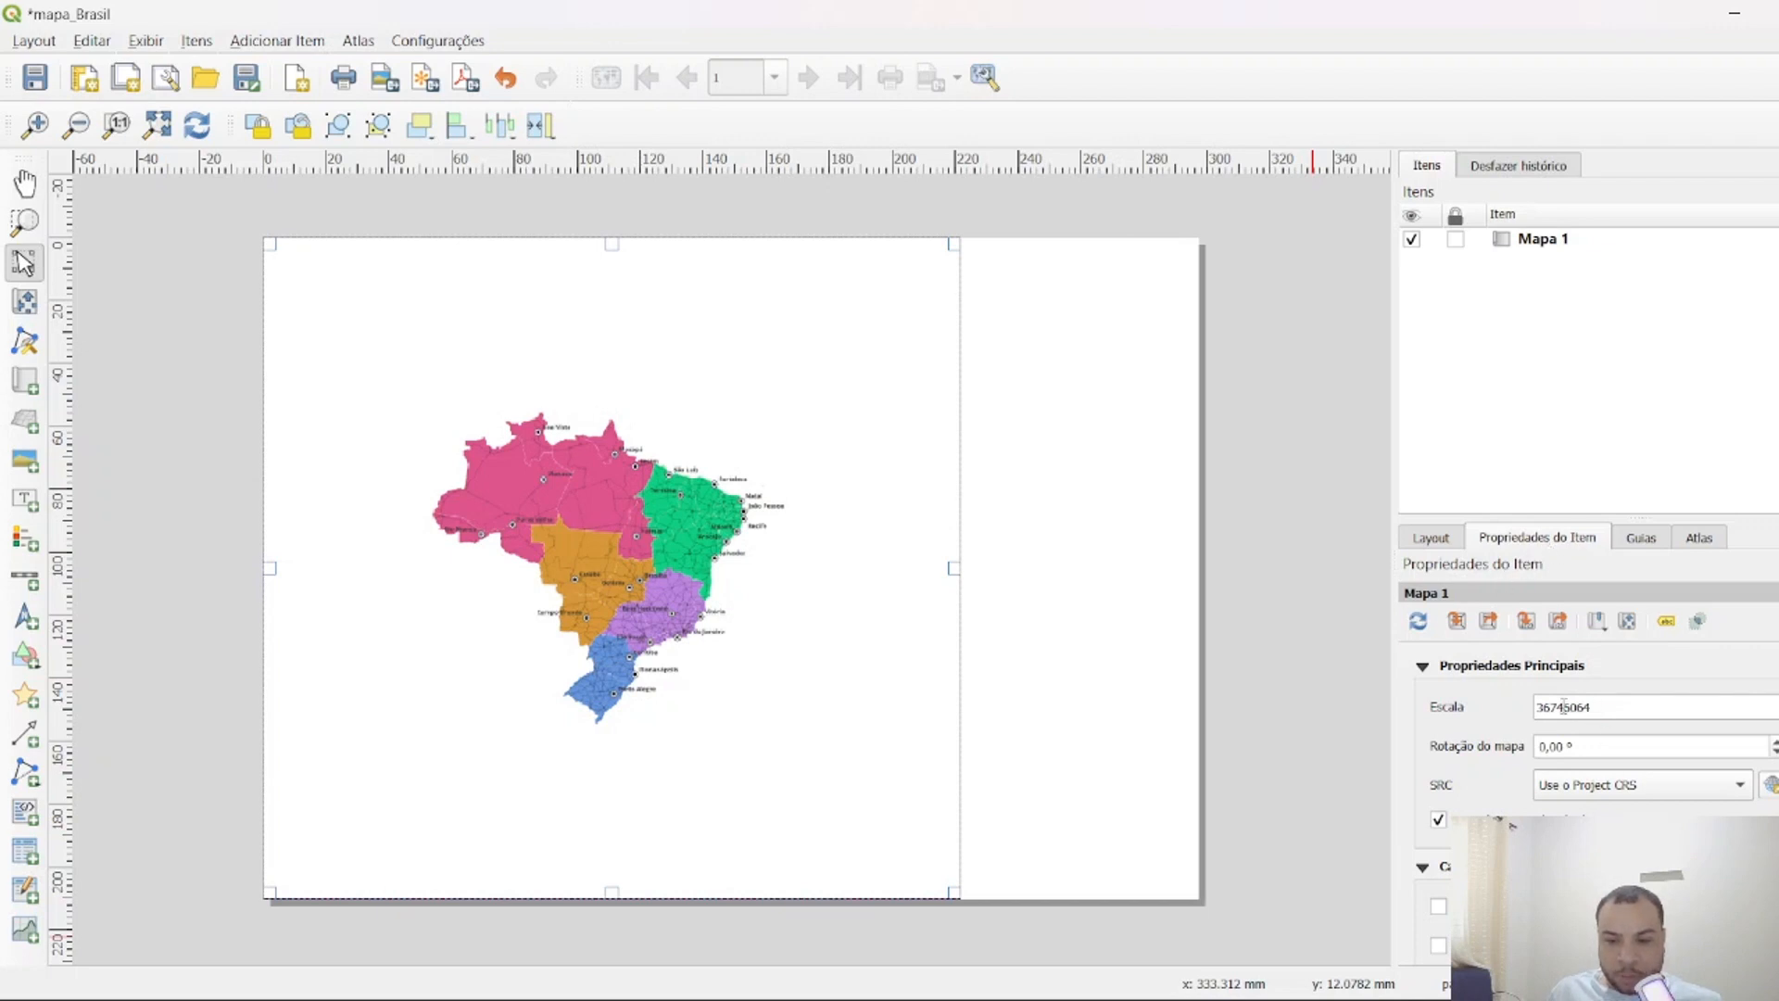
Set the scale of the layout map to 20000000.
left_click_drag(1557, 706, 1517, 710)
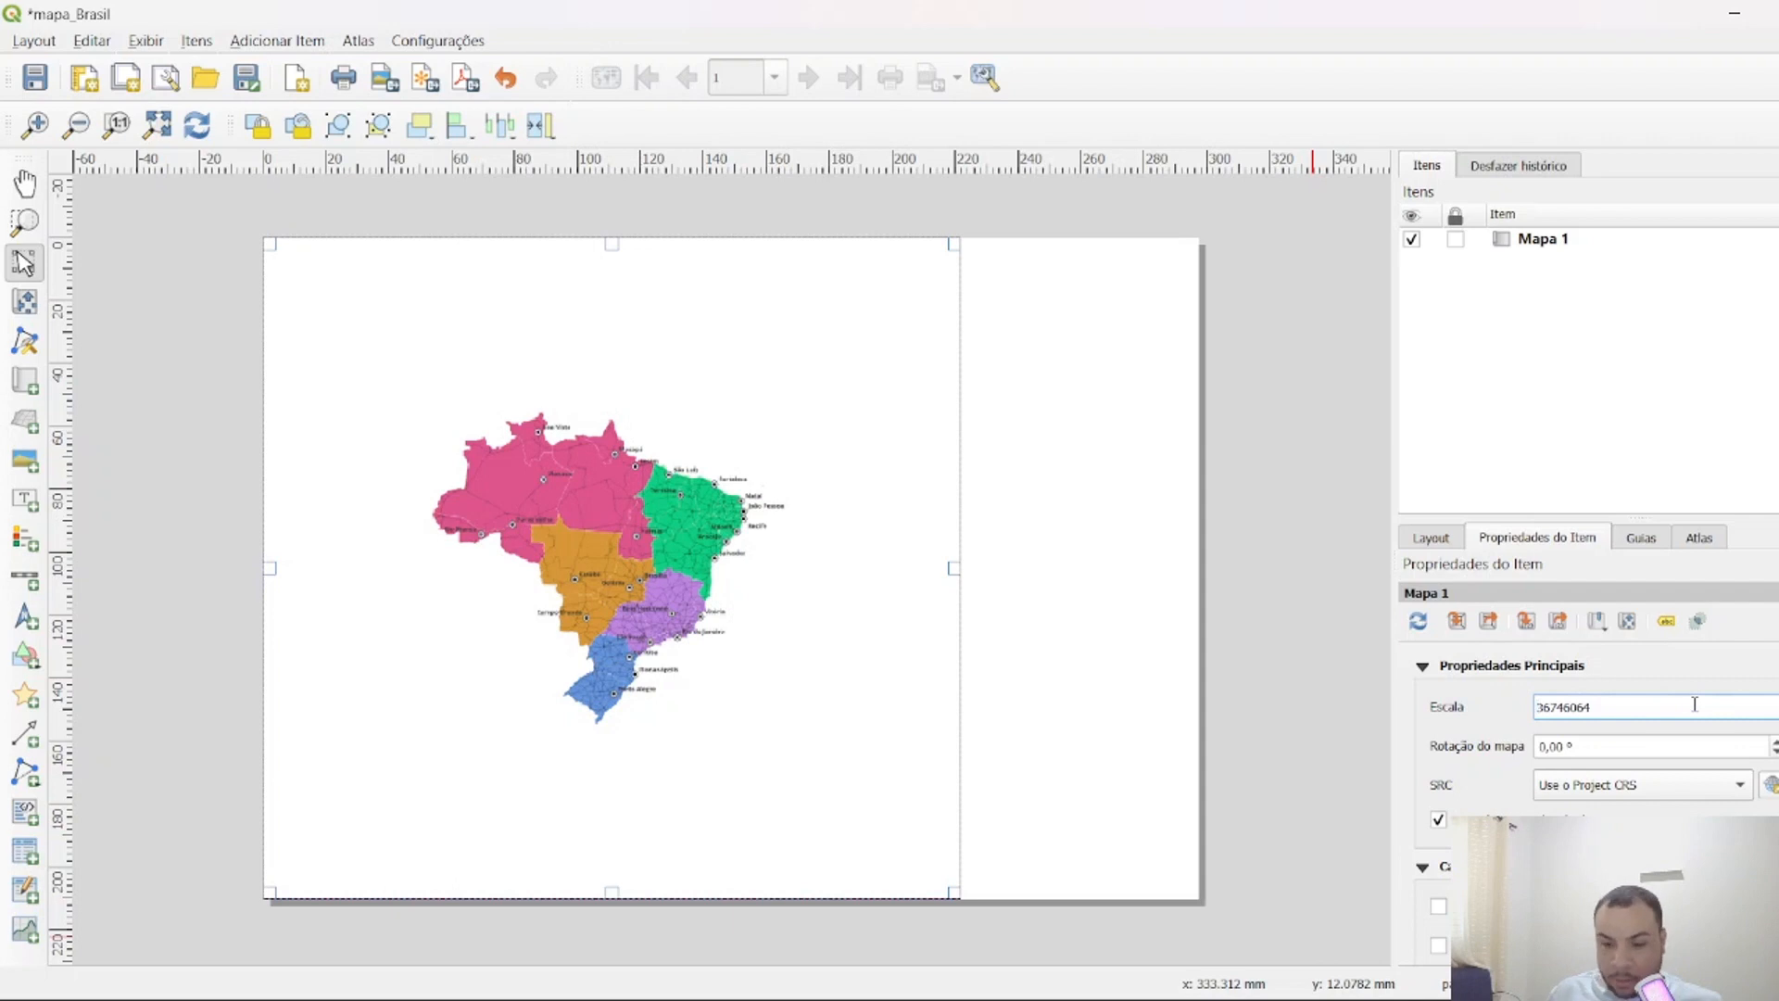
key("Return")
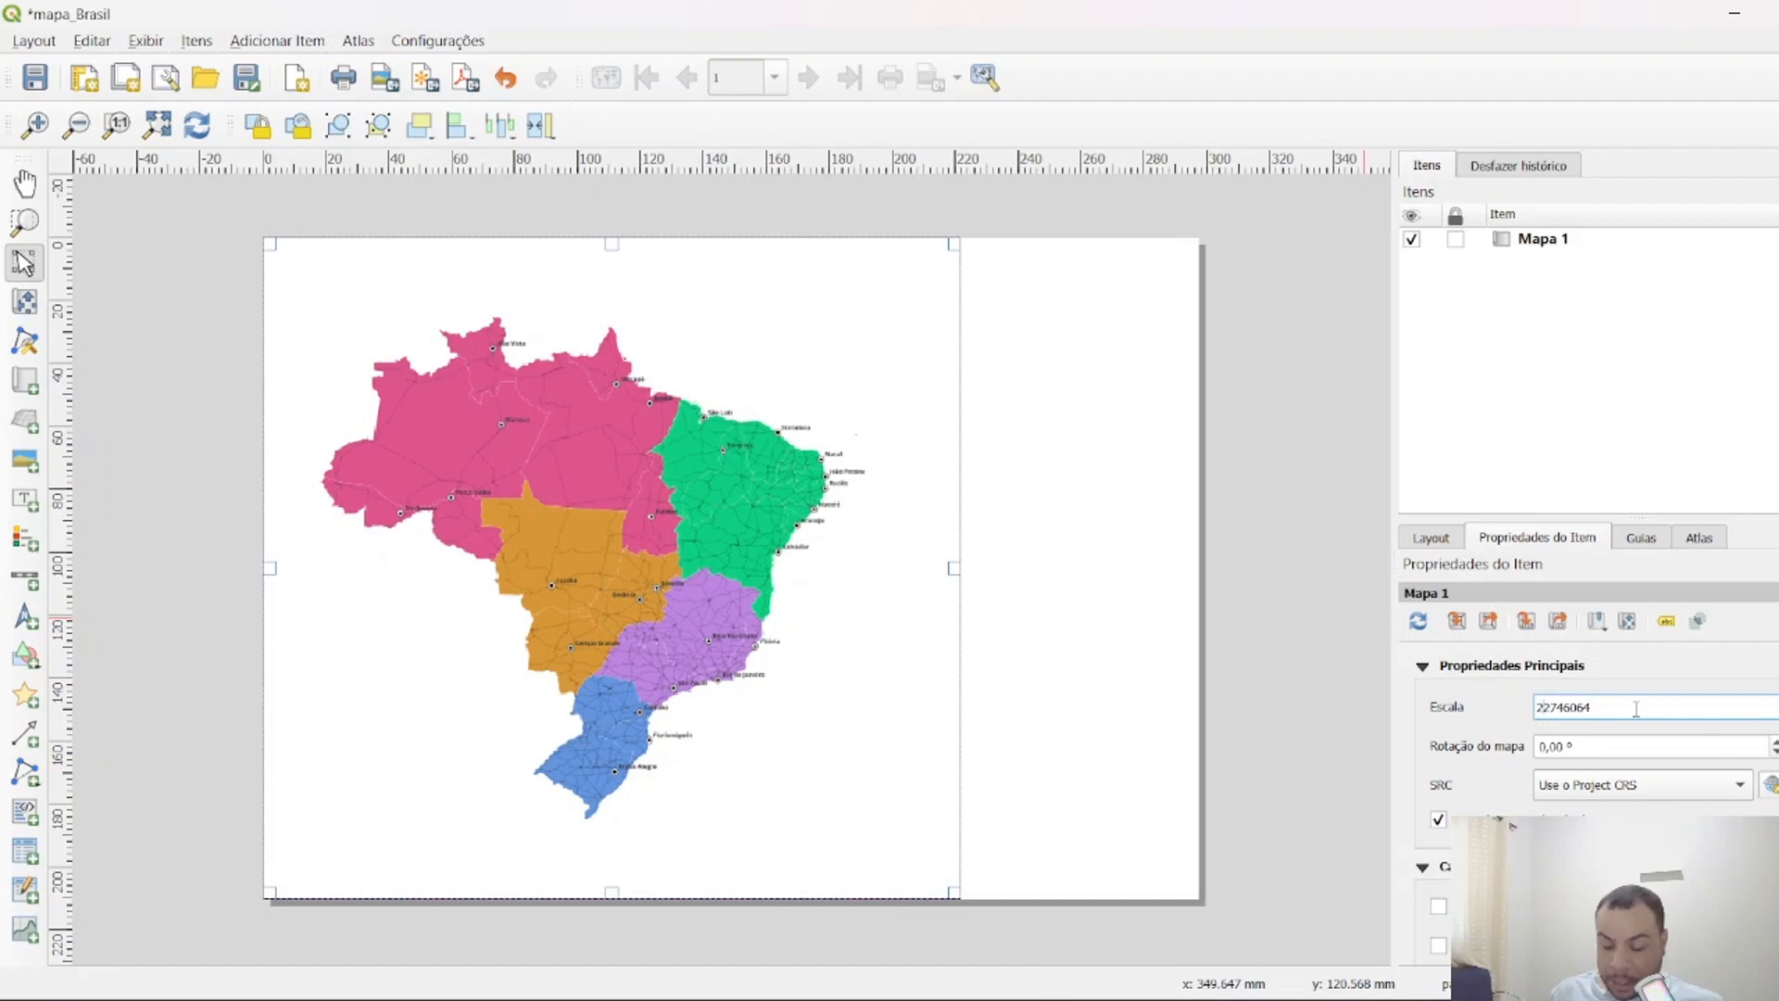
key("Return")
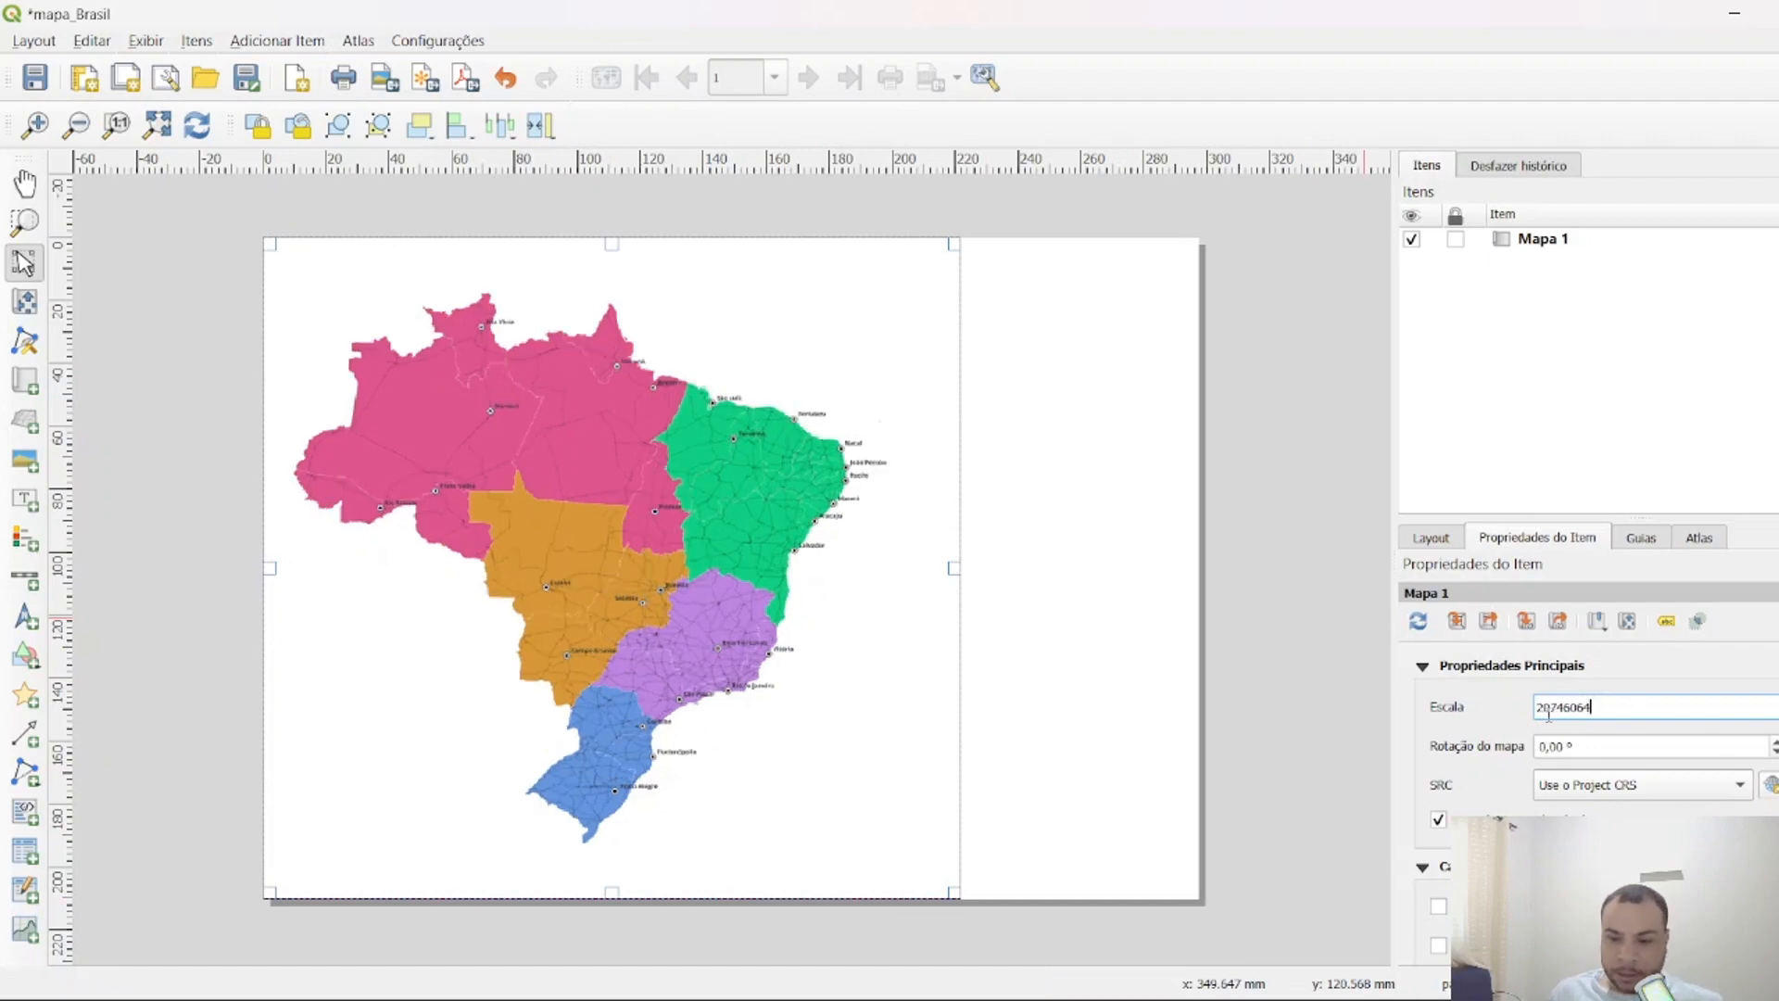
left_click_drag(1552, 708, 1663, 704)
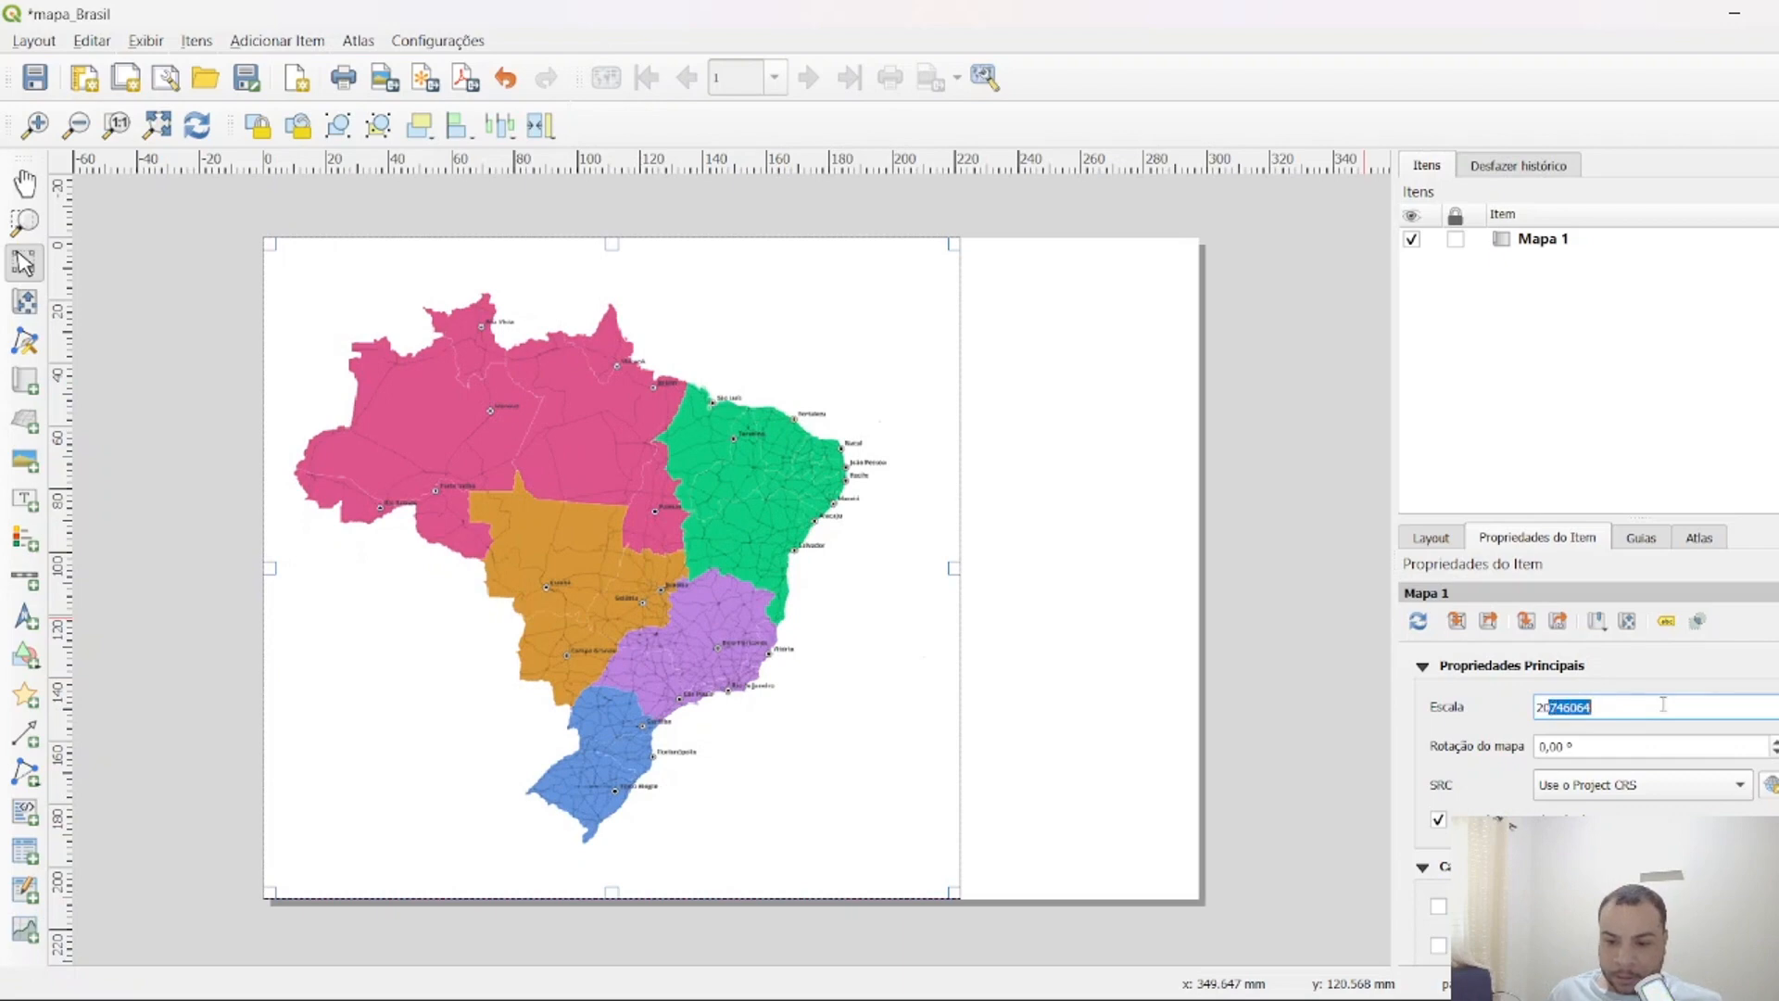
type("000000")
key("Return")
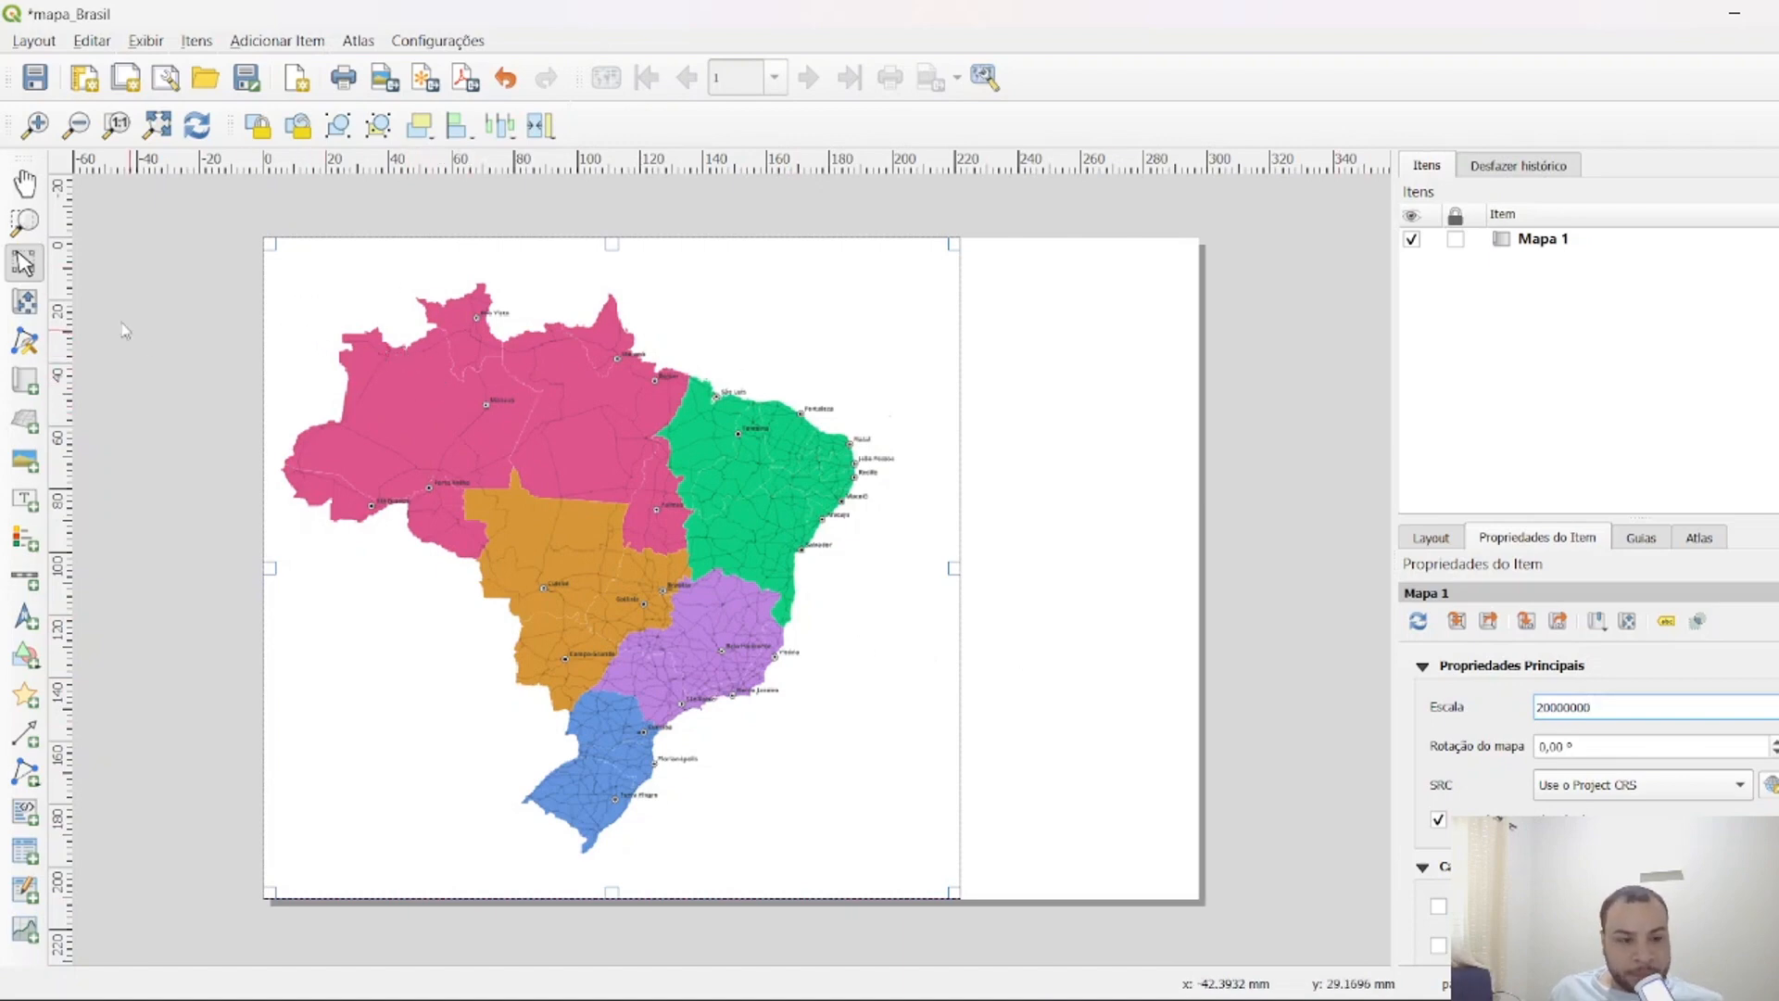
Shift the map content slightly to the right so Brazil sits centred within the map frame.
left_click(24, 302)
left_click_drag(500, 516, 521, 520)
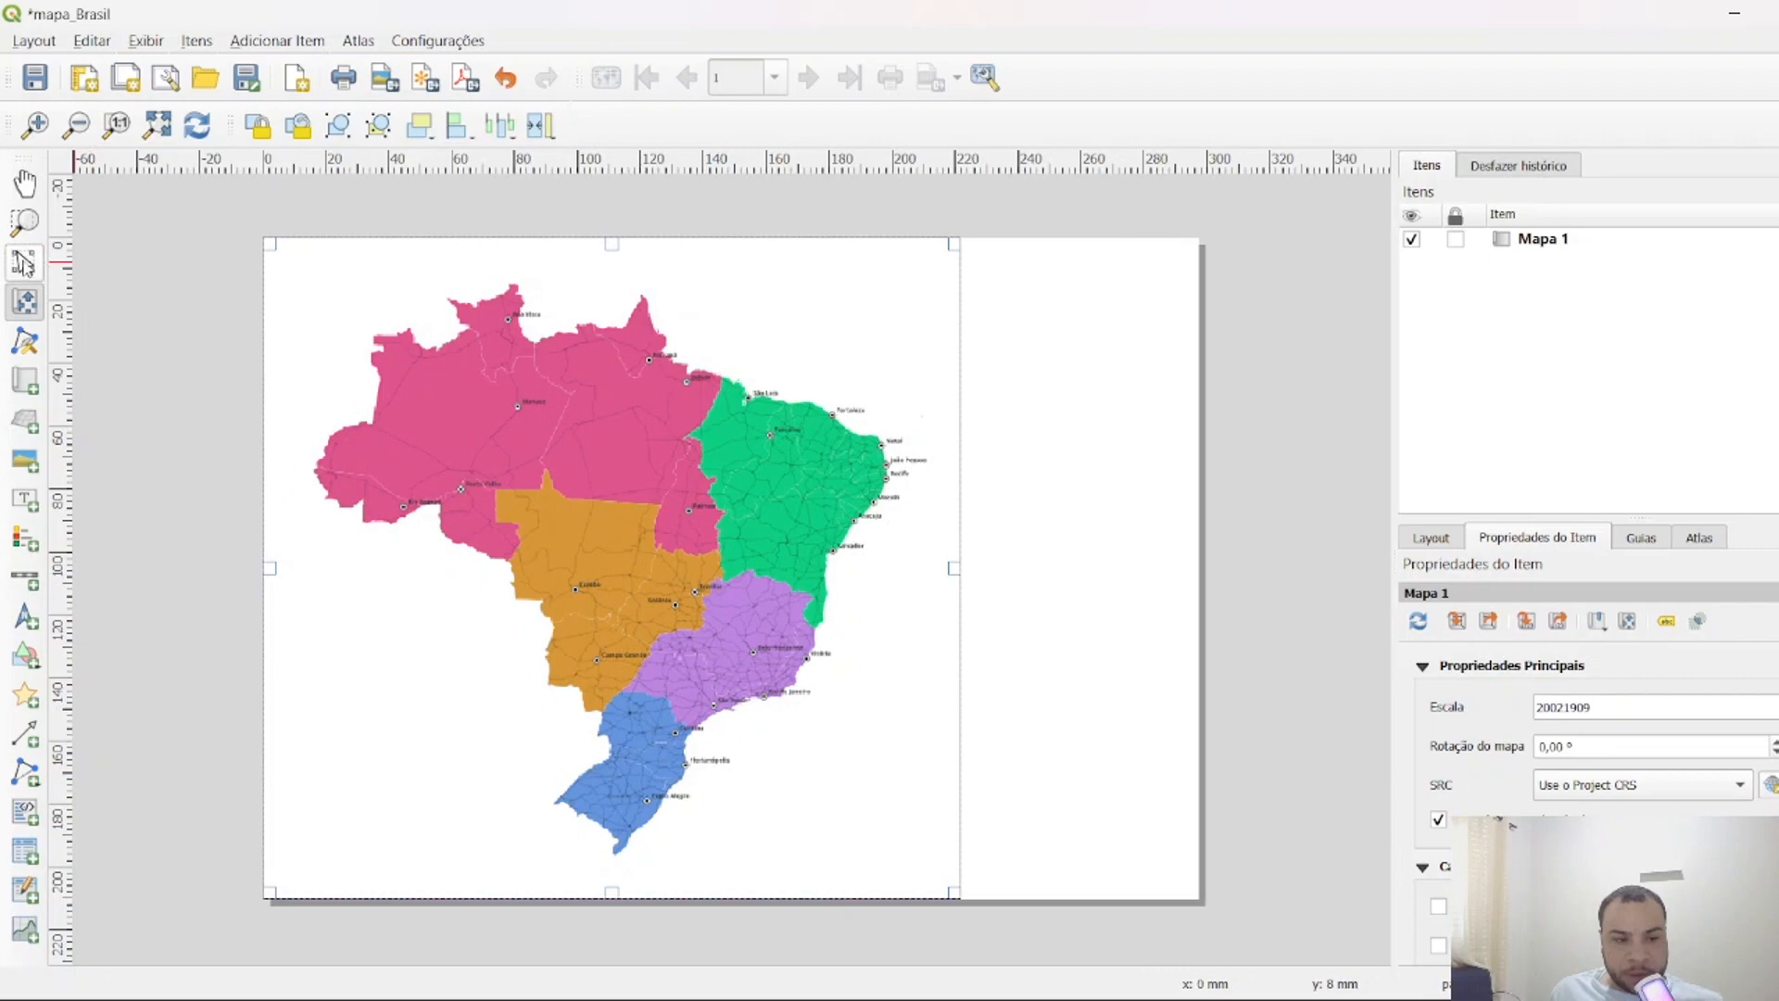
left_click(23, 264)
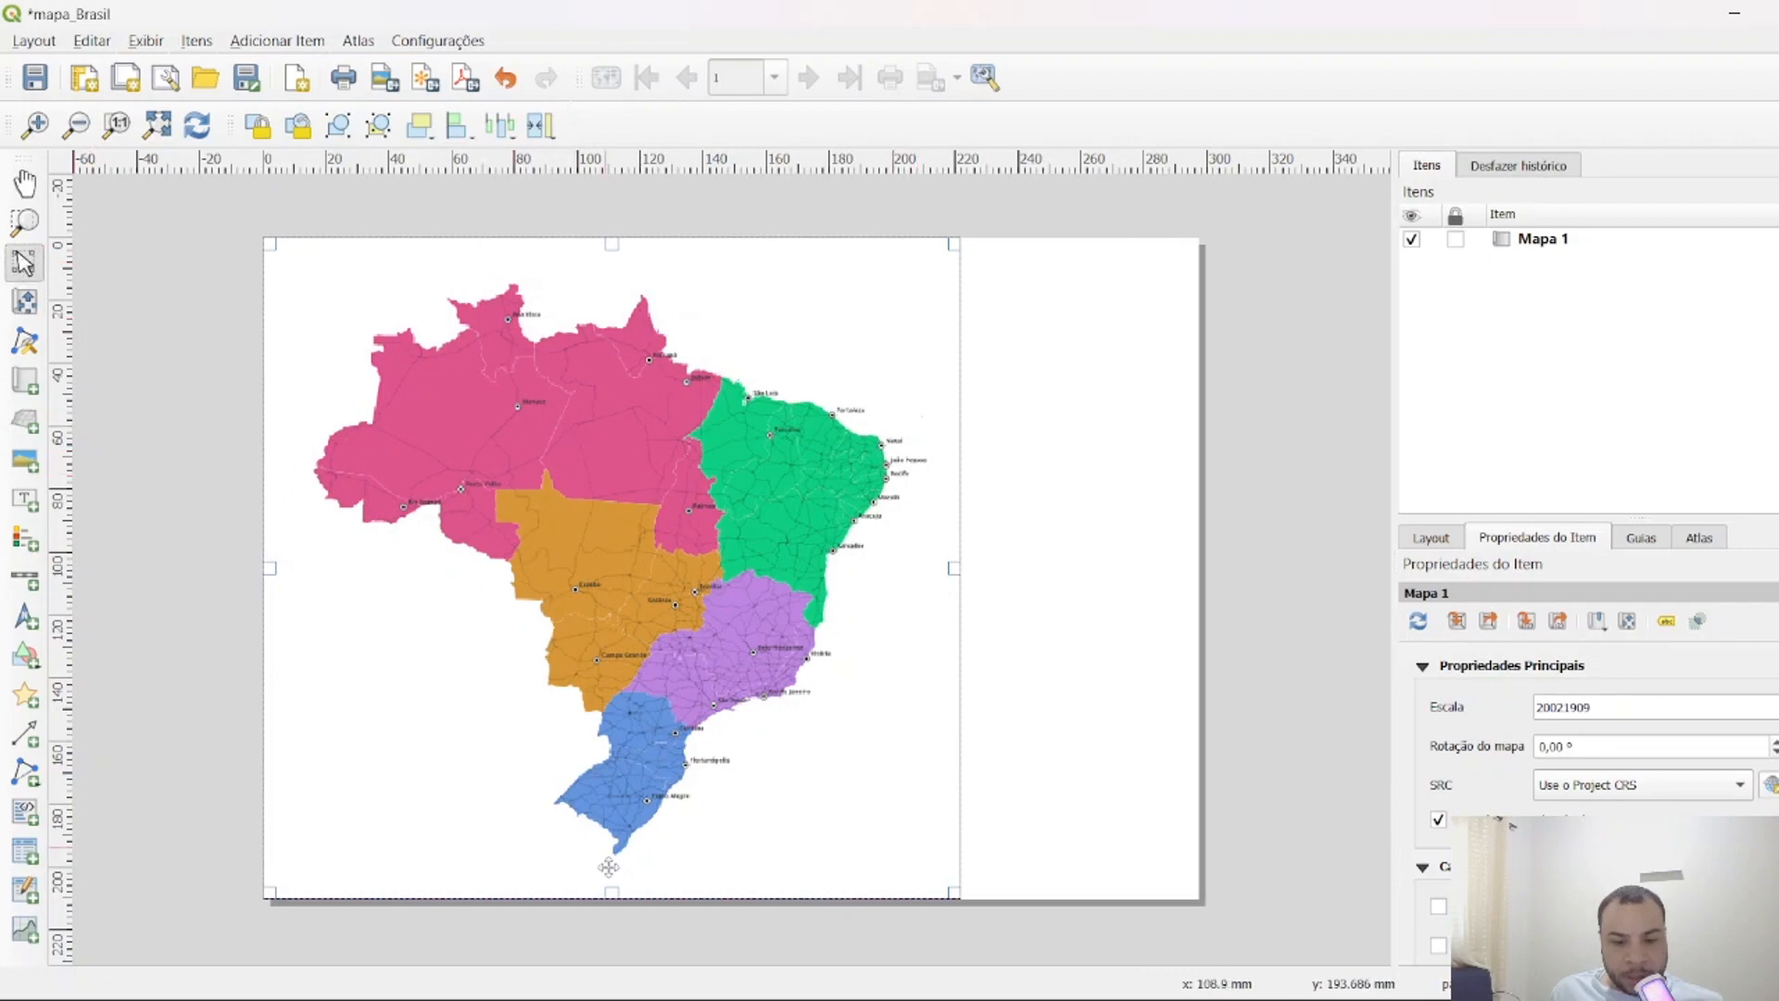
Pull the map frame's lower, left and upper edges about 2 mm inside the page edges and reselect the map.
left_click_drag(609, 892, 608, 881)
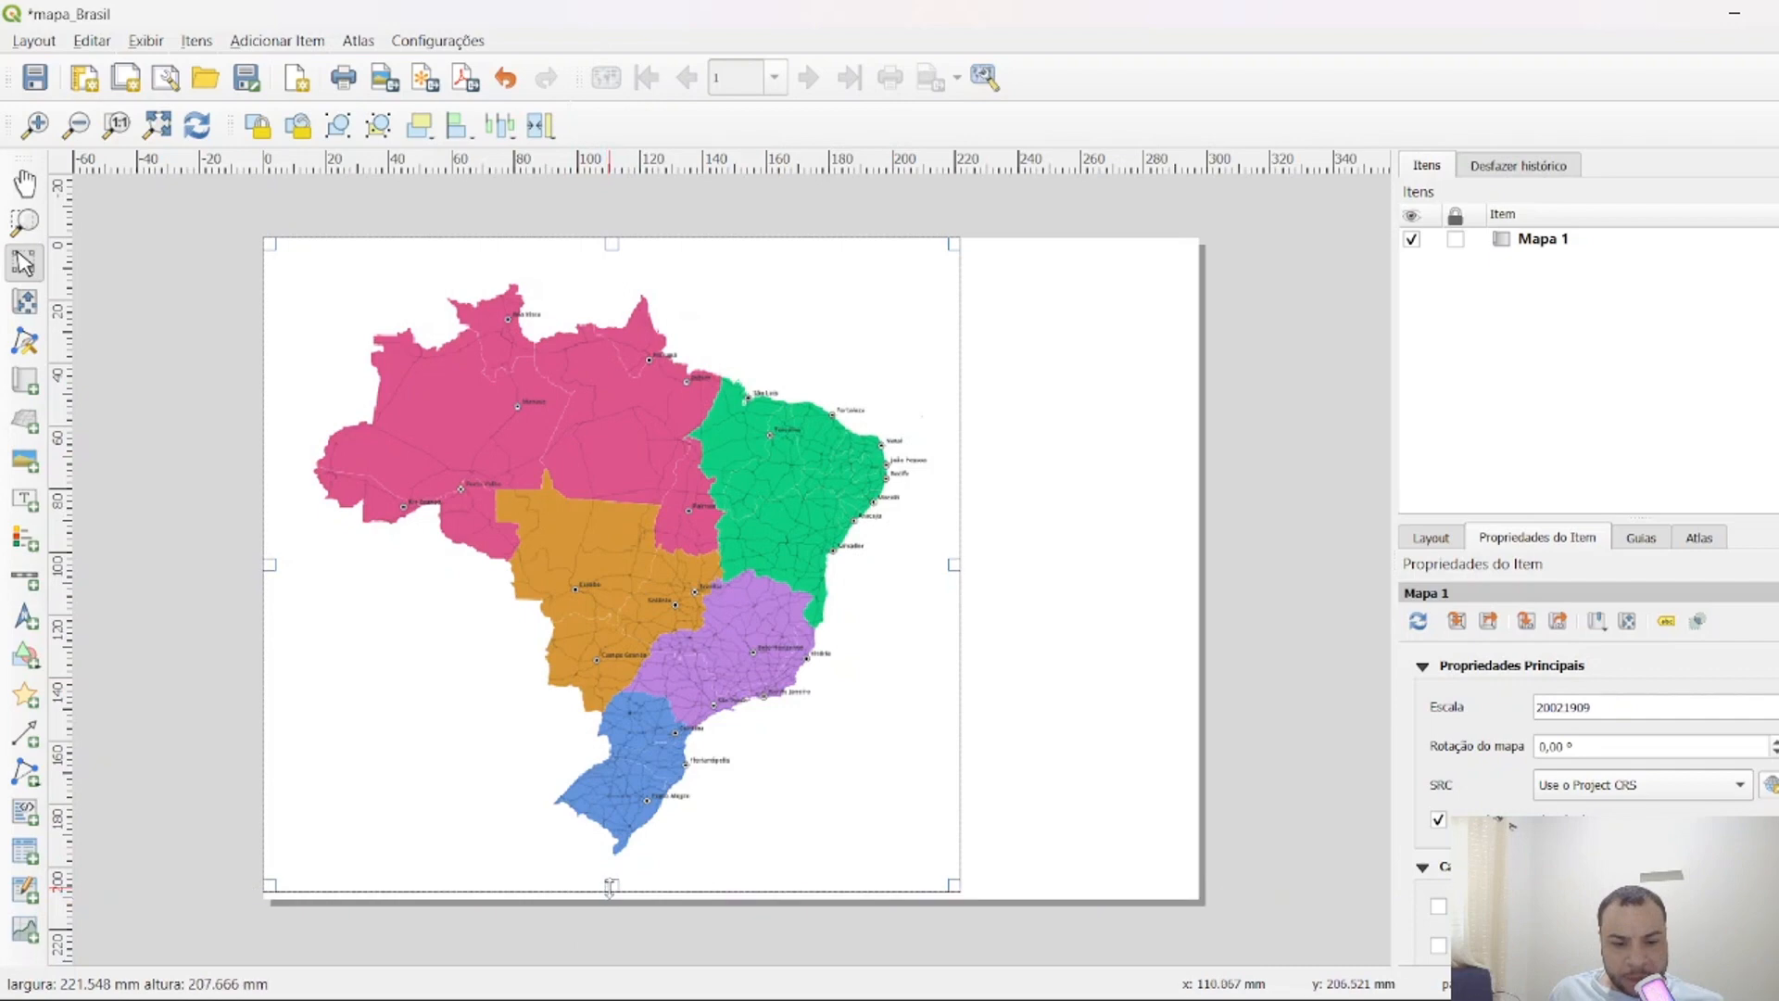
left_click_drag(271, 560, 276, 561)
left_click_drag(617, 241, 609, 256)
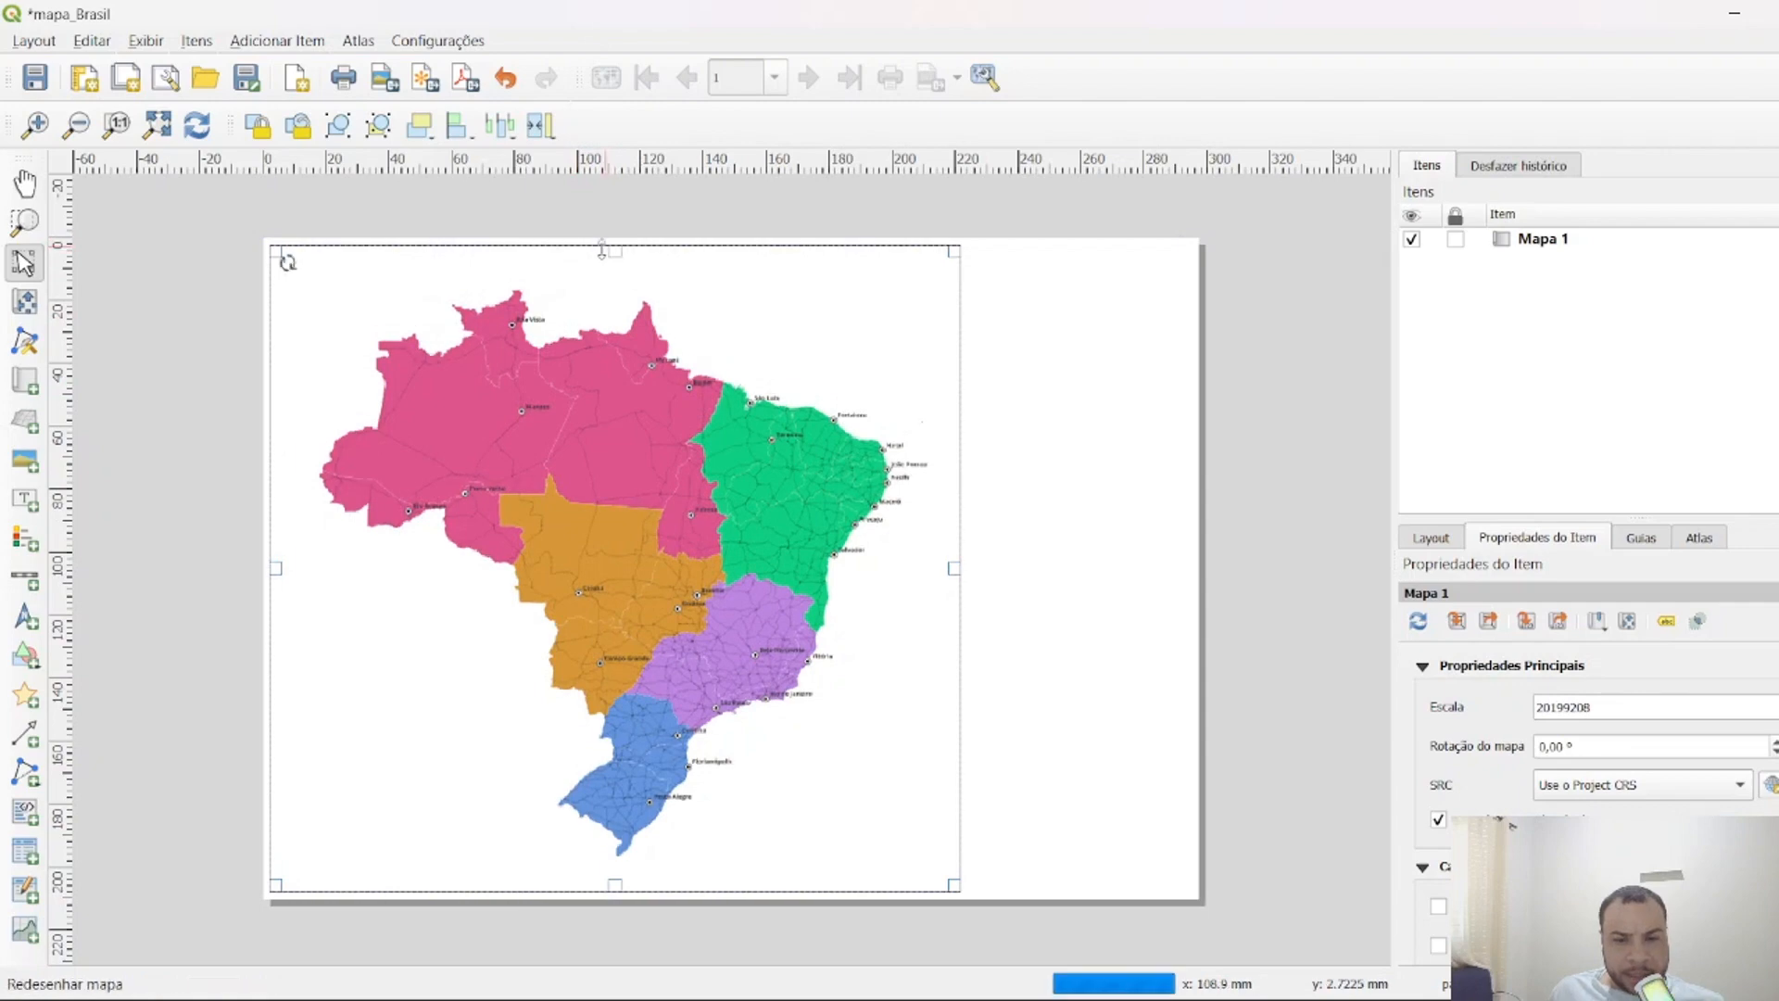
left_click(201, 507)
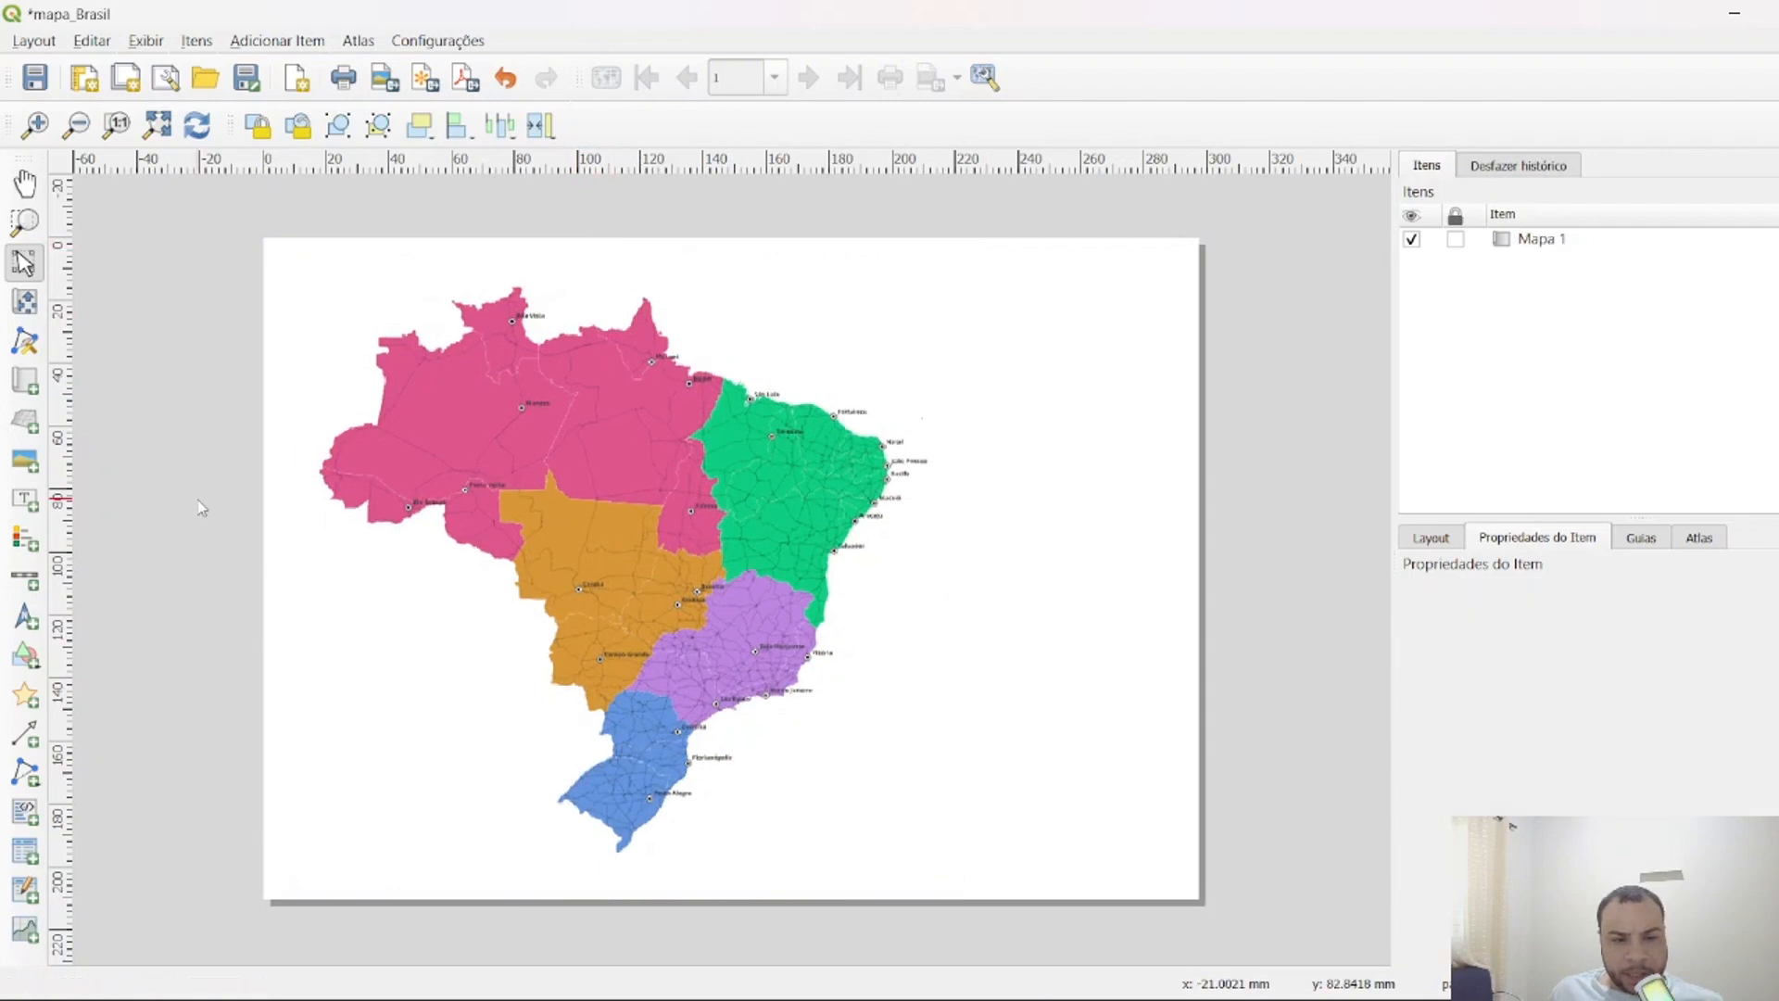
left_click(515, 509)
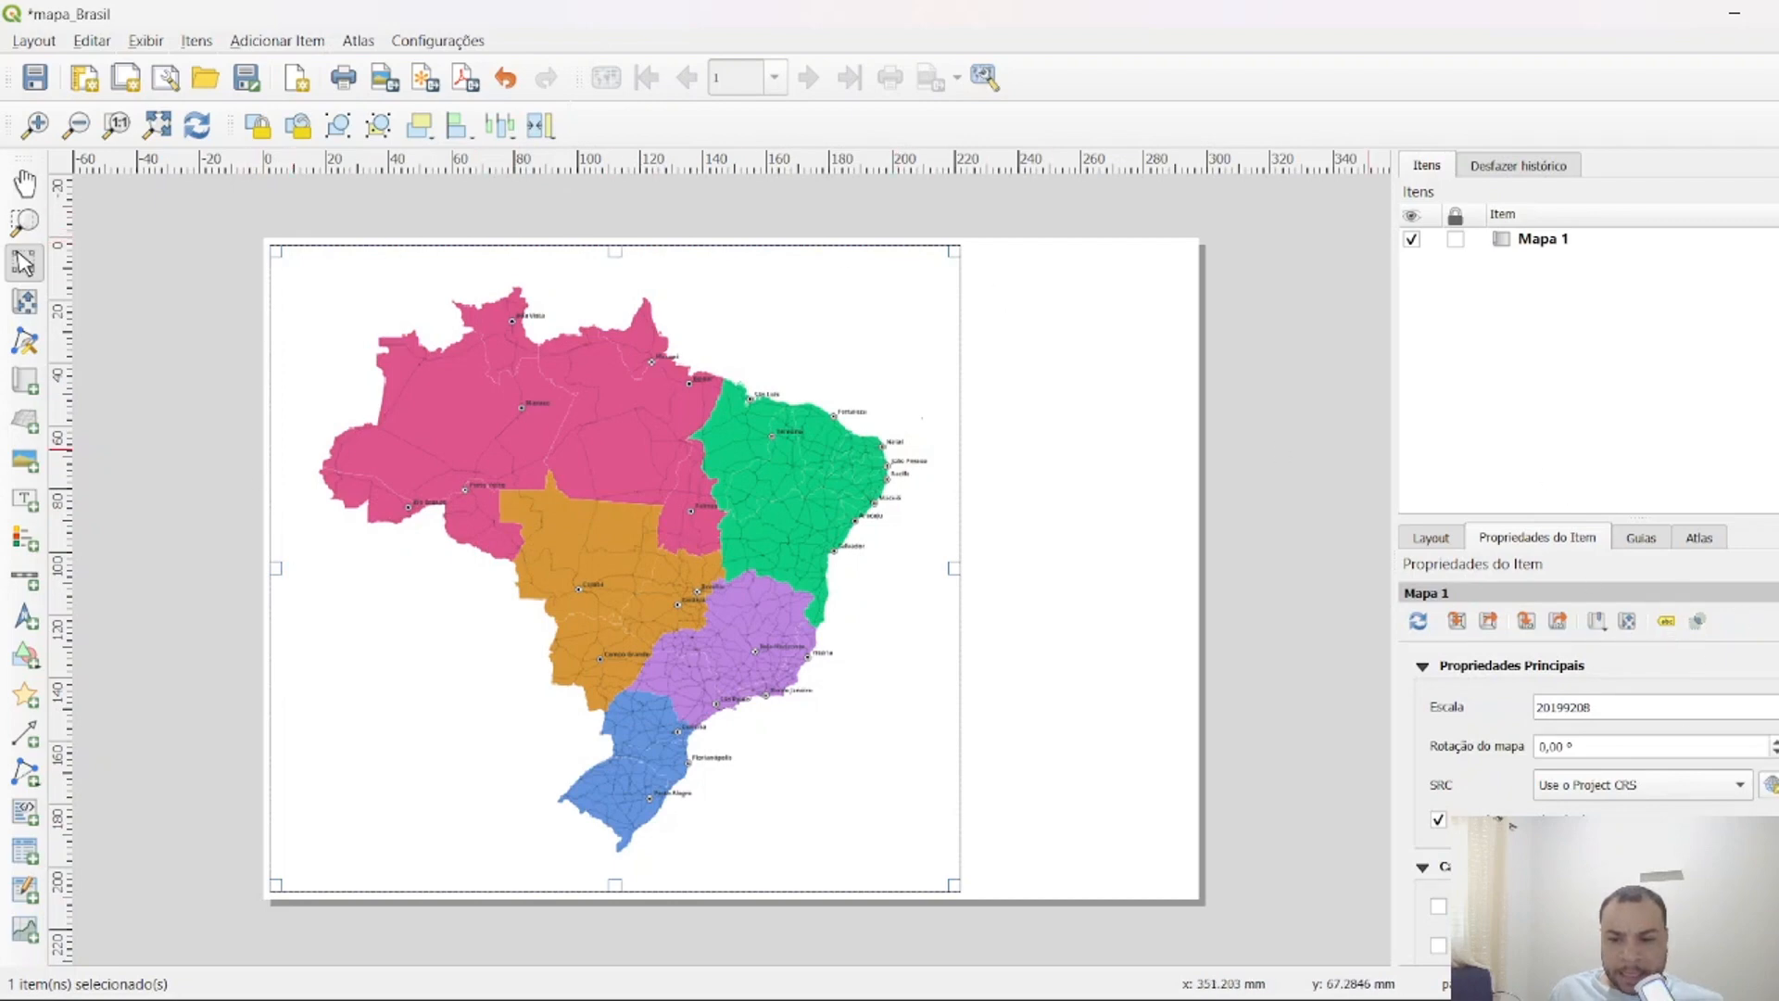
Enable the frame around the layout map and set its thickness to 0,10, leaving the colour black.
scroll(1510, 825, "down", 10)
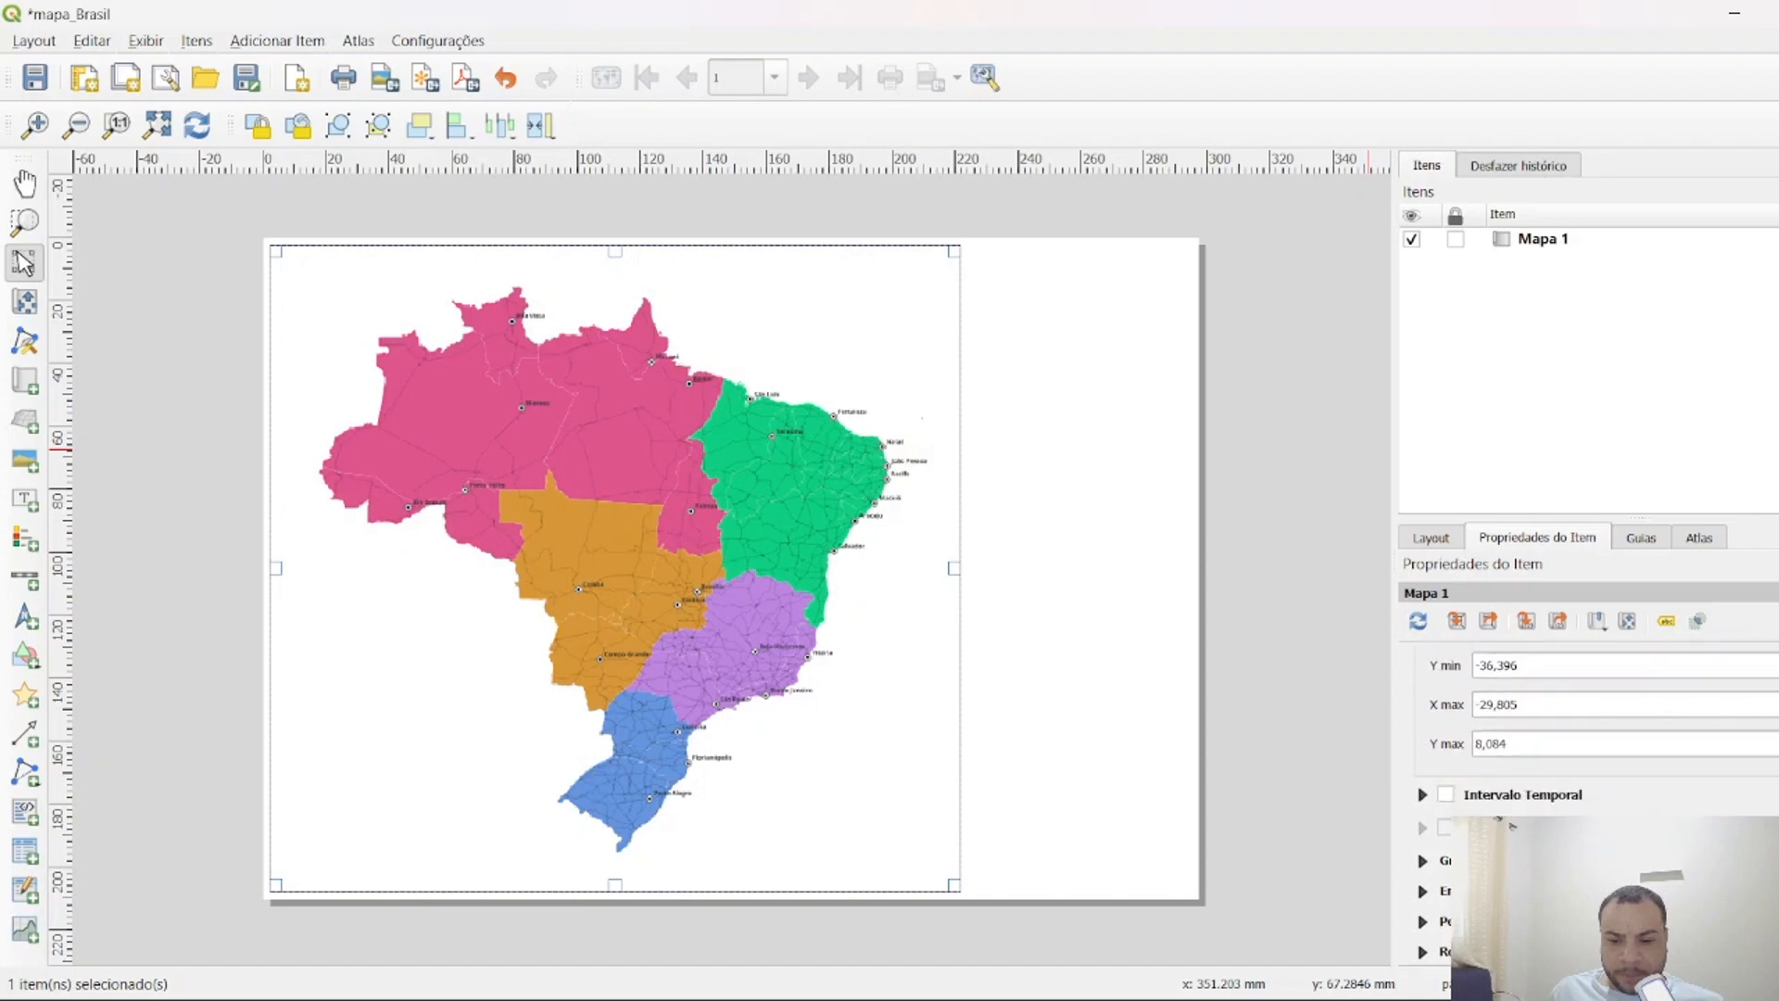
scroll(1512, 825, "down", 3)
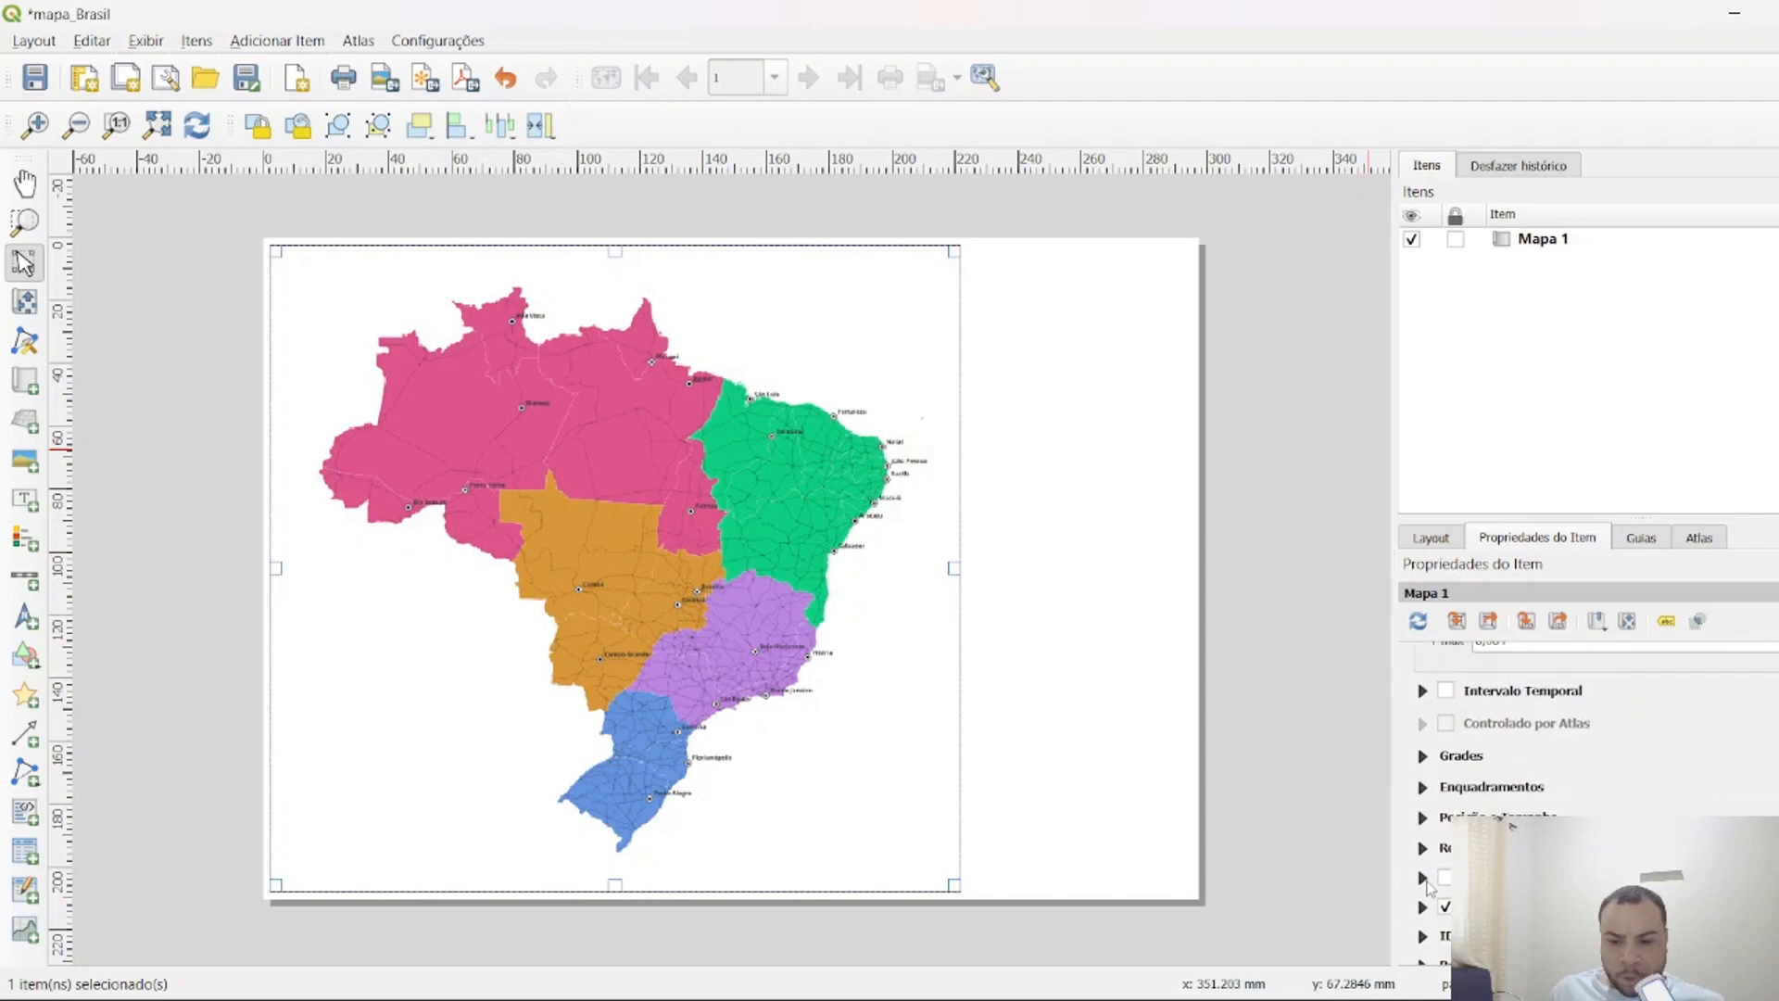
left_click(1423, 877)
left_click(1445, 878)
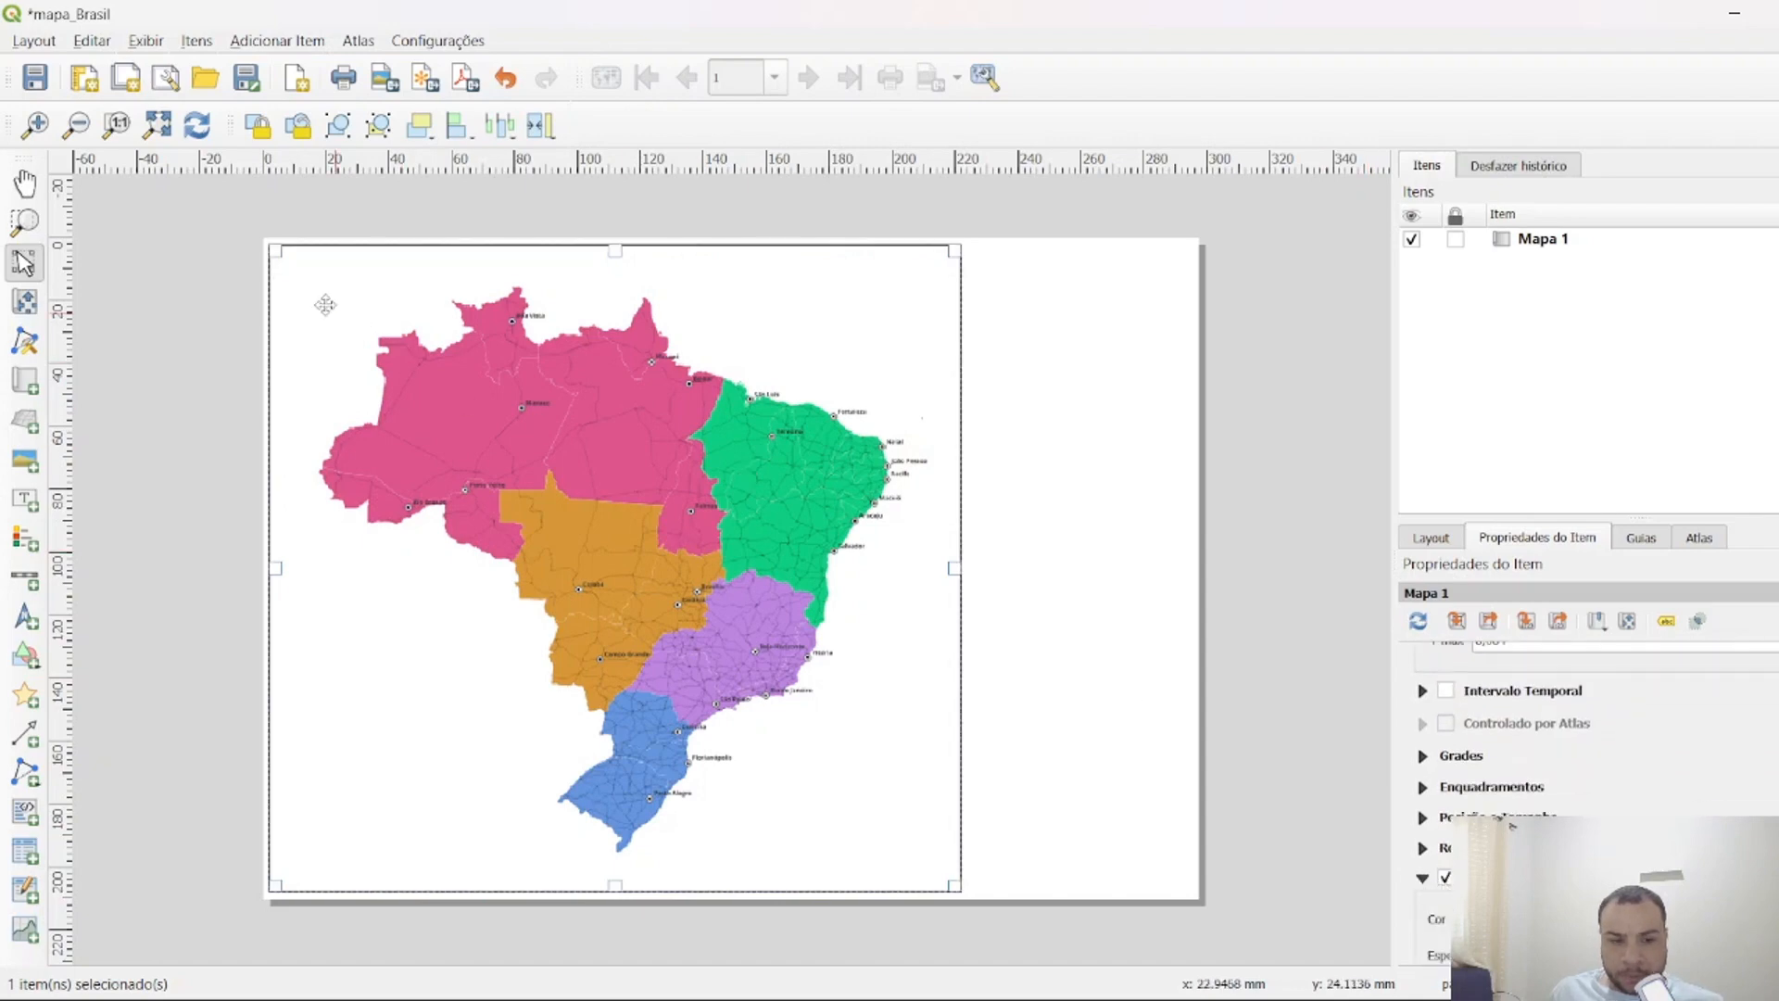
scroll(1512, 824, "down", 3)
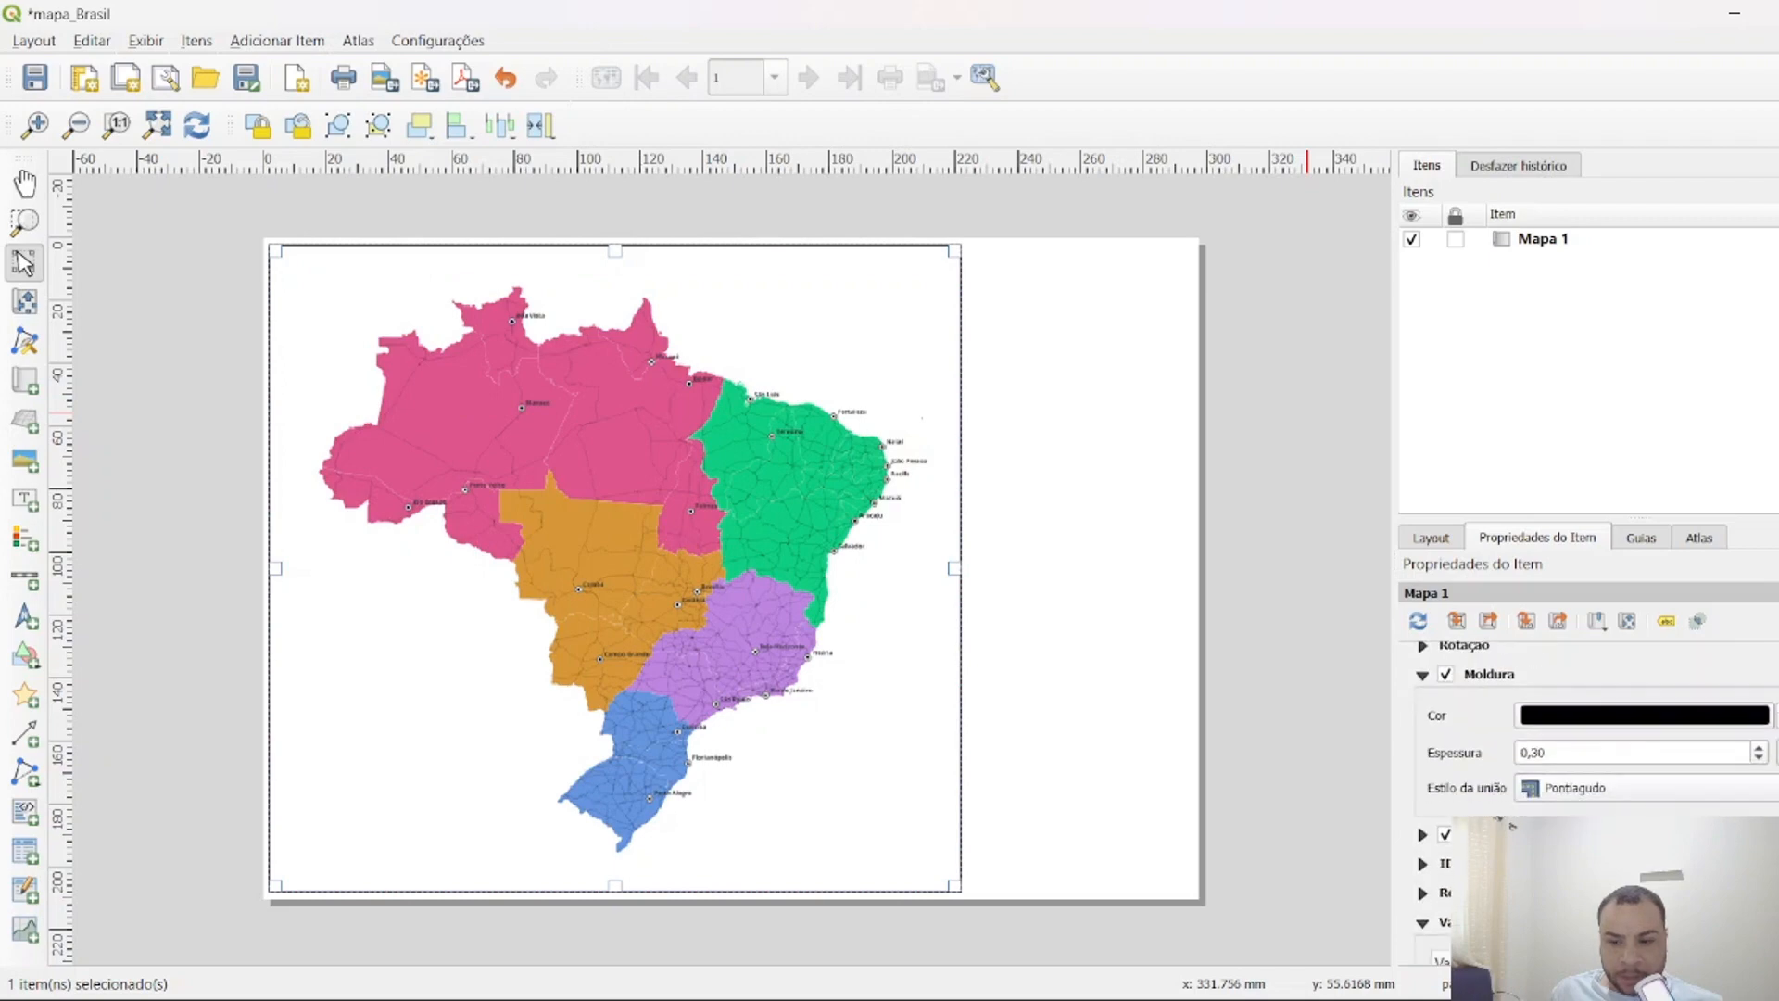
left_click(1760, 759)
left_click(1760, 759)
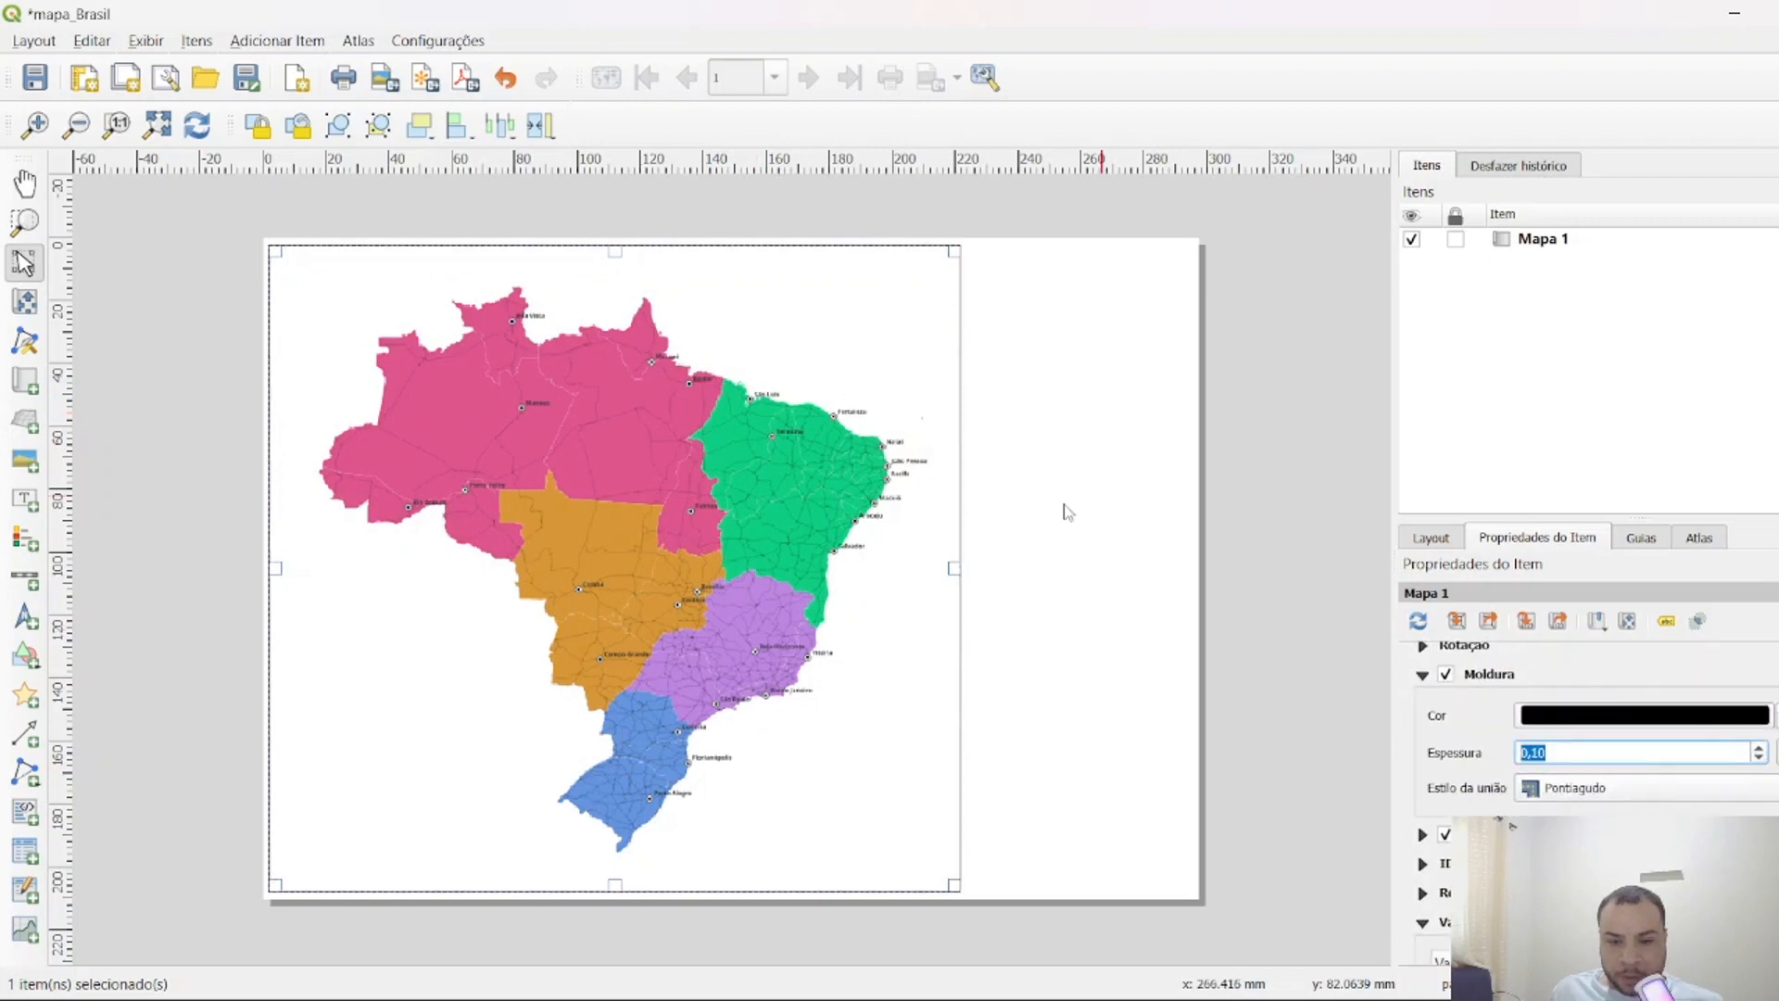
left_click(1774, 716)
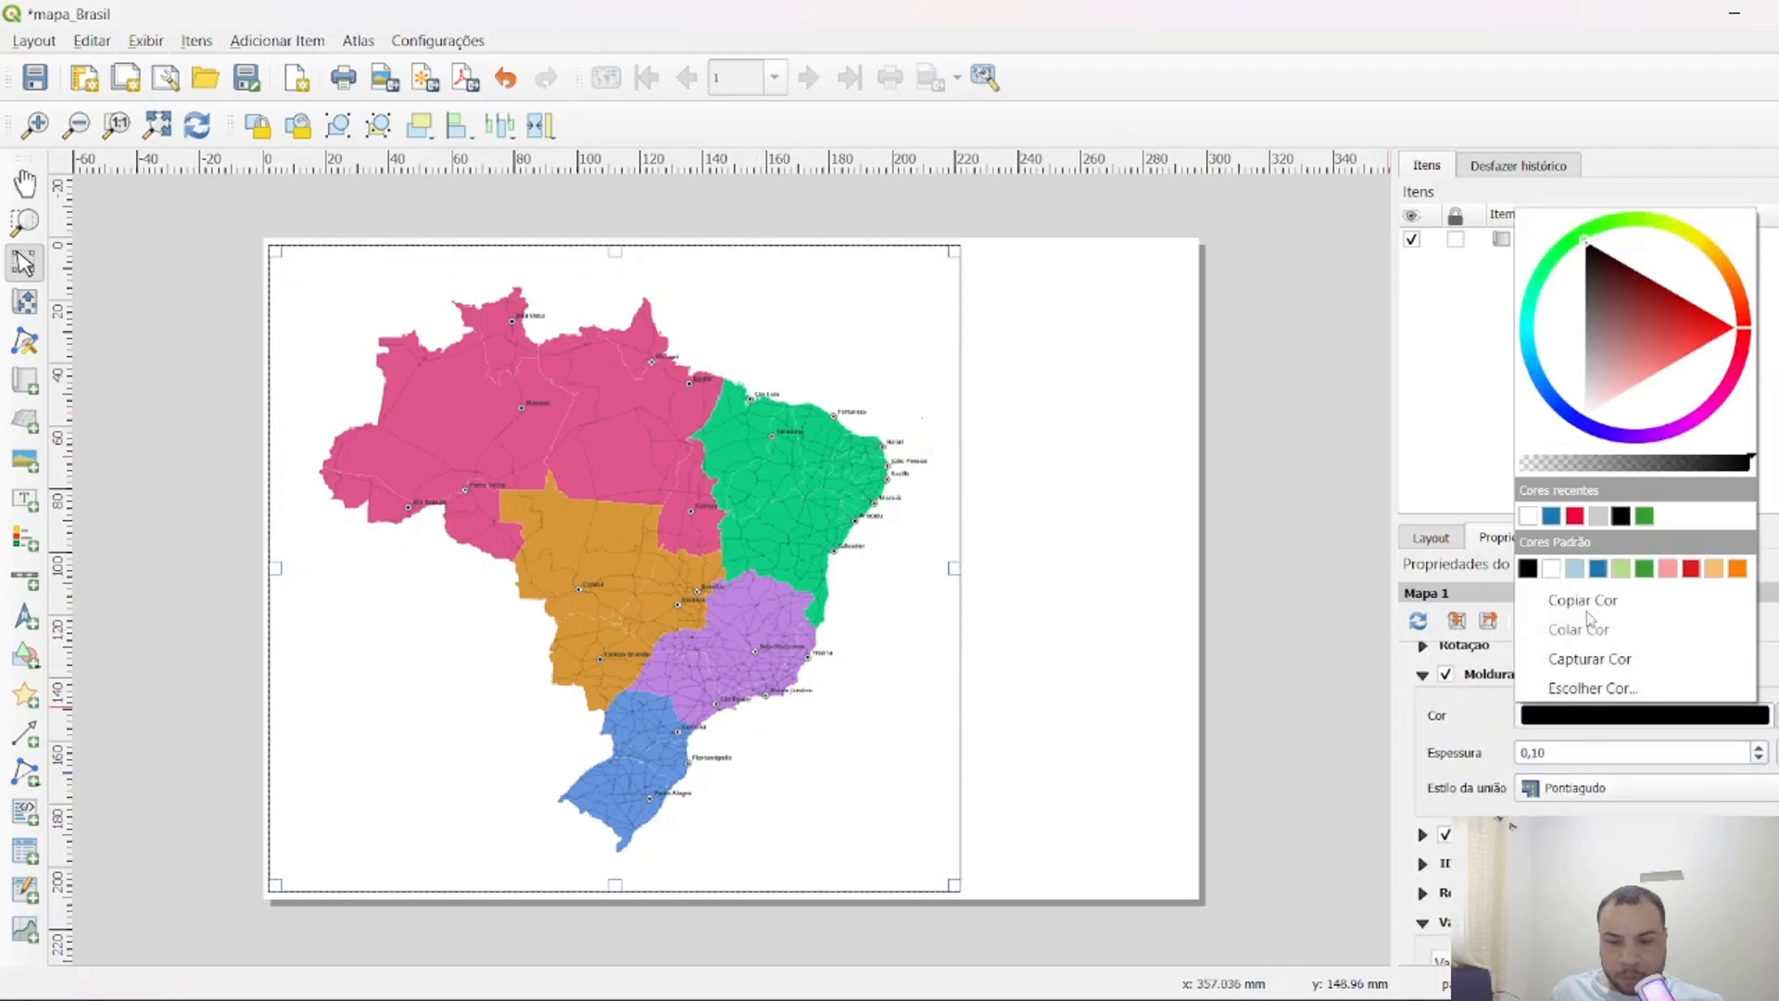
left_click(1355, 663)
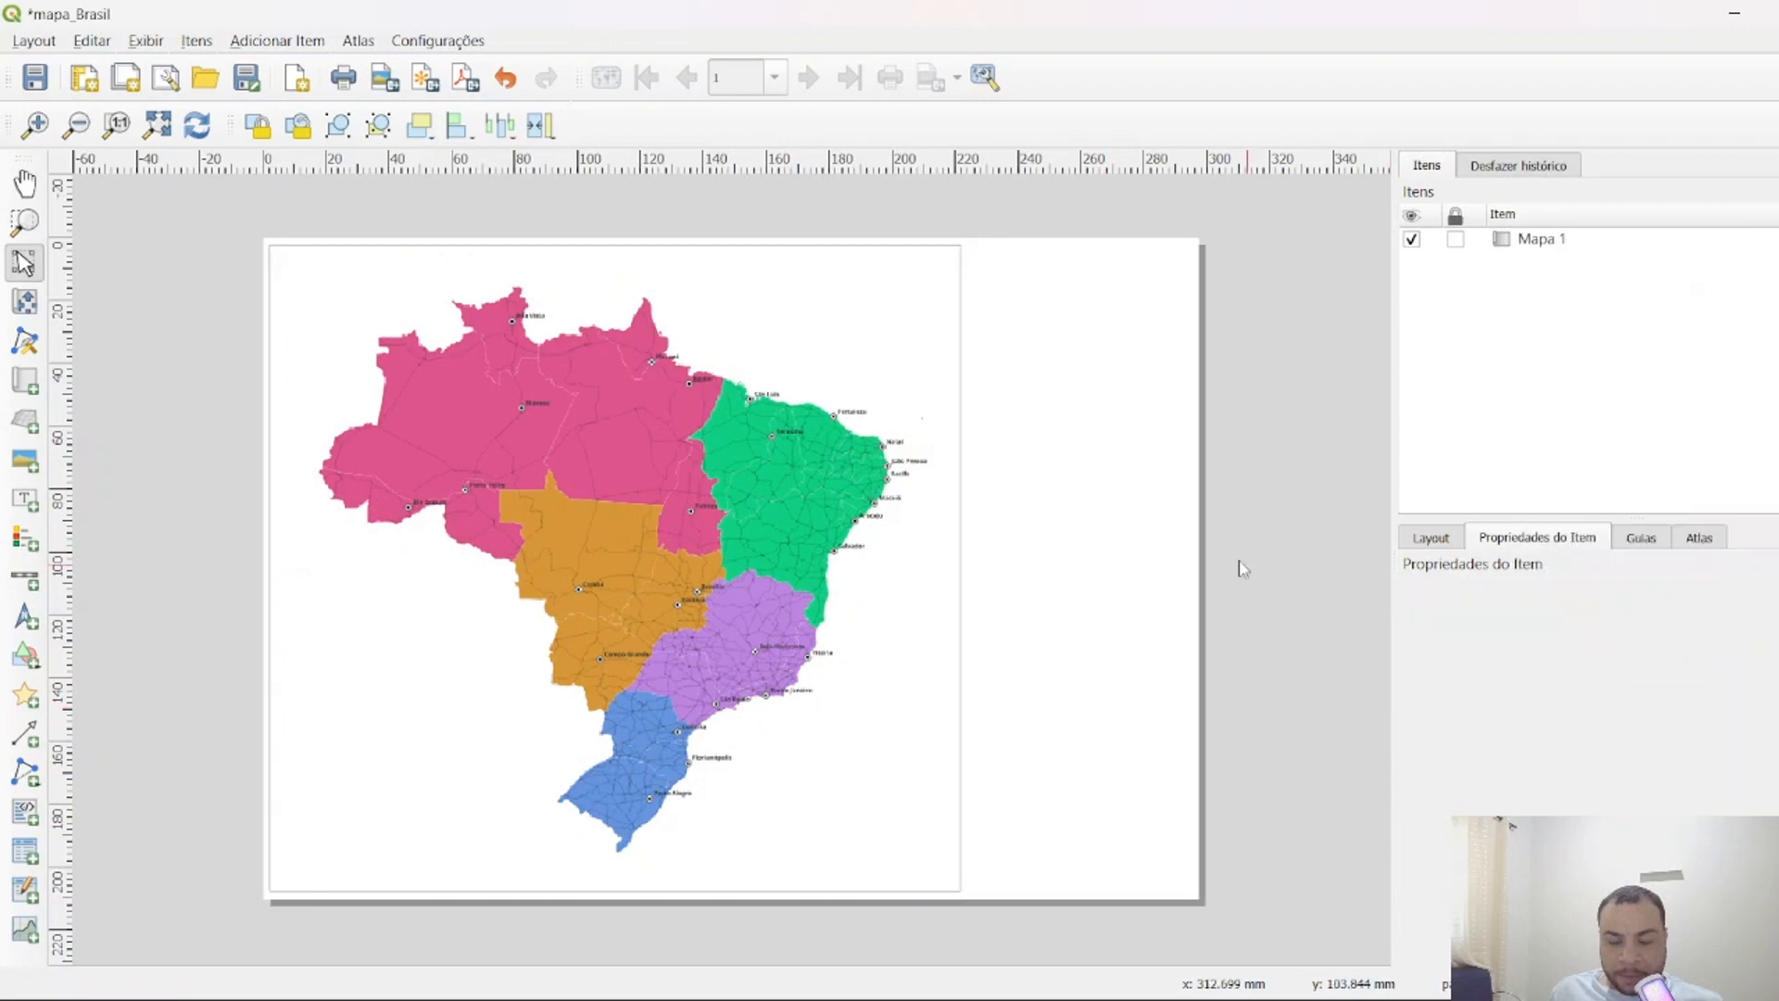
Make the map's frame outline slightly thicker and shift the map right so it sits just inside the page's left edge.
left_click_drag(794, 562, 791, 576)
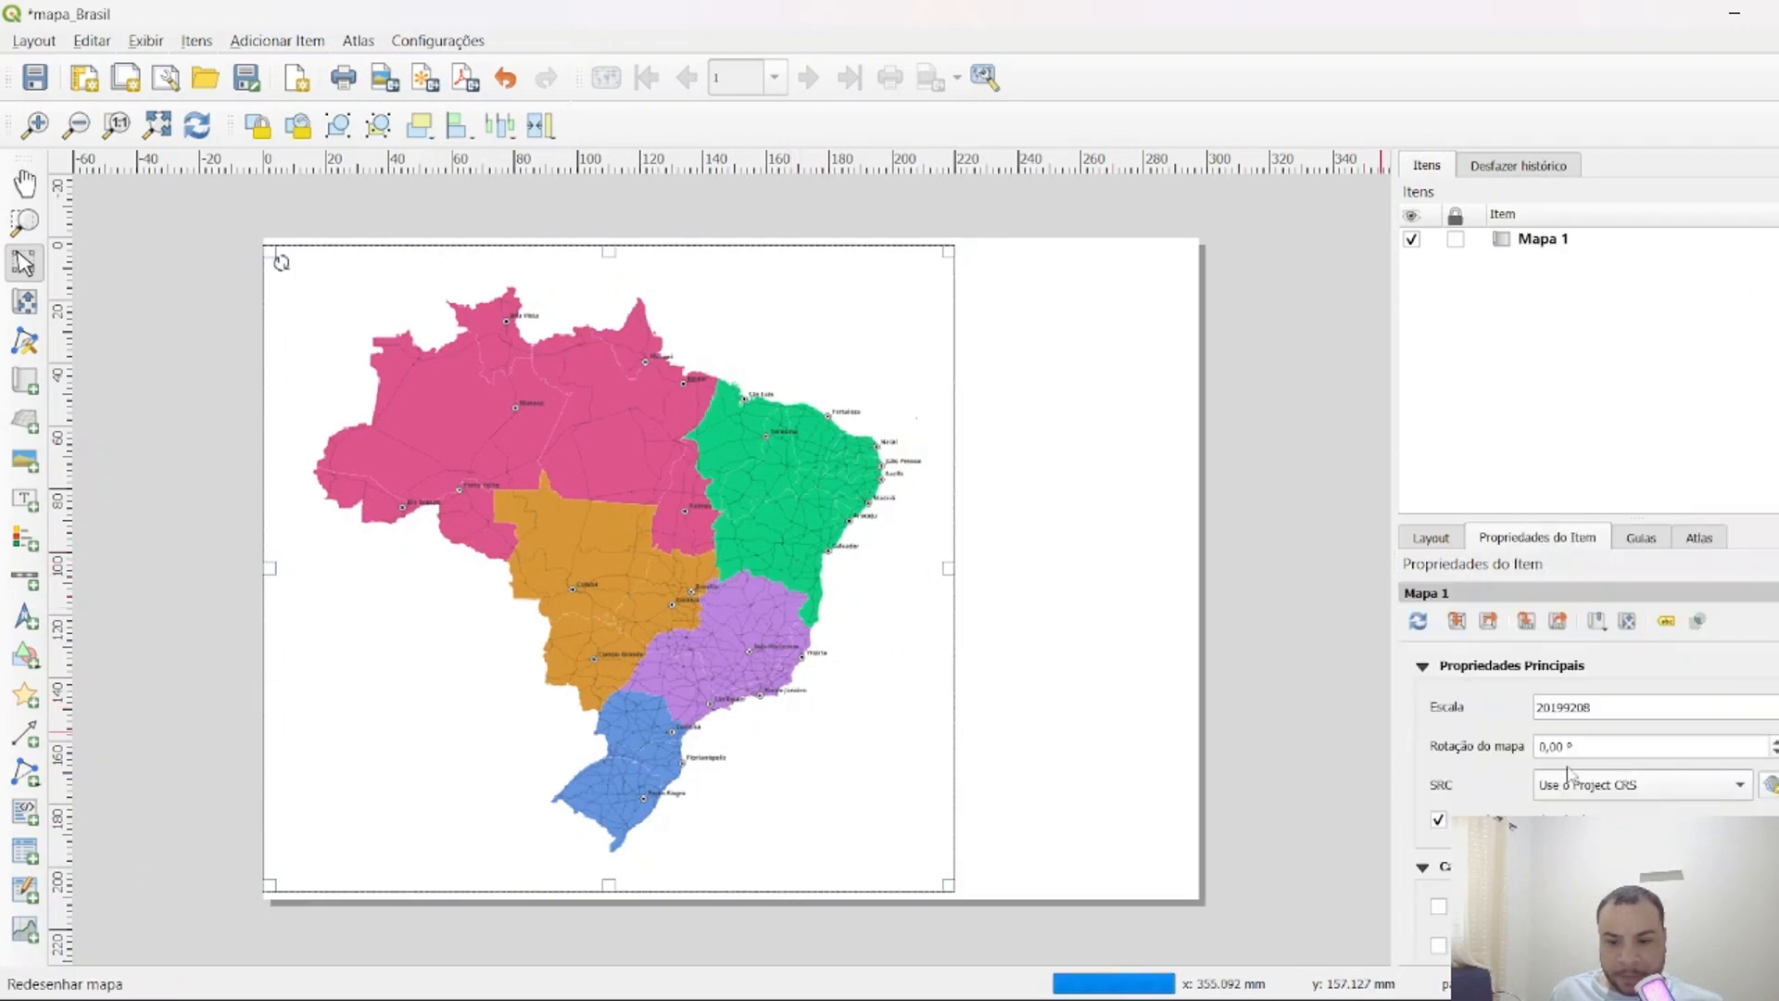
scroll(1510, 825, "down", 10)
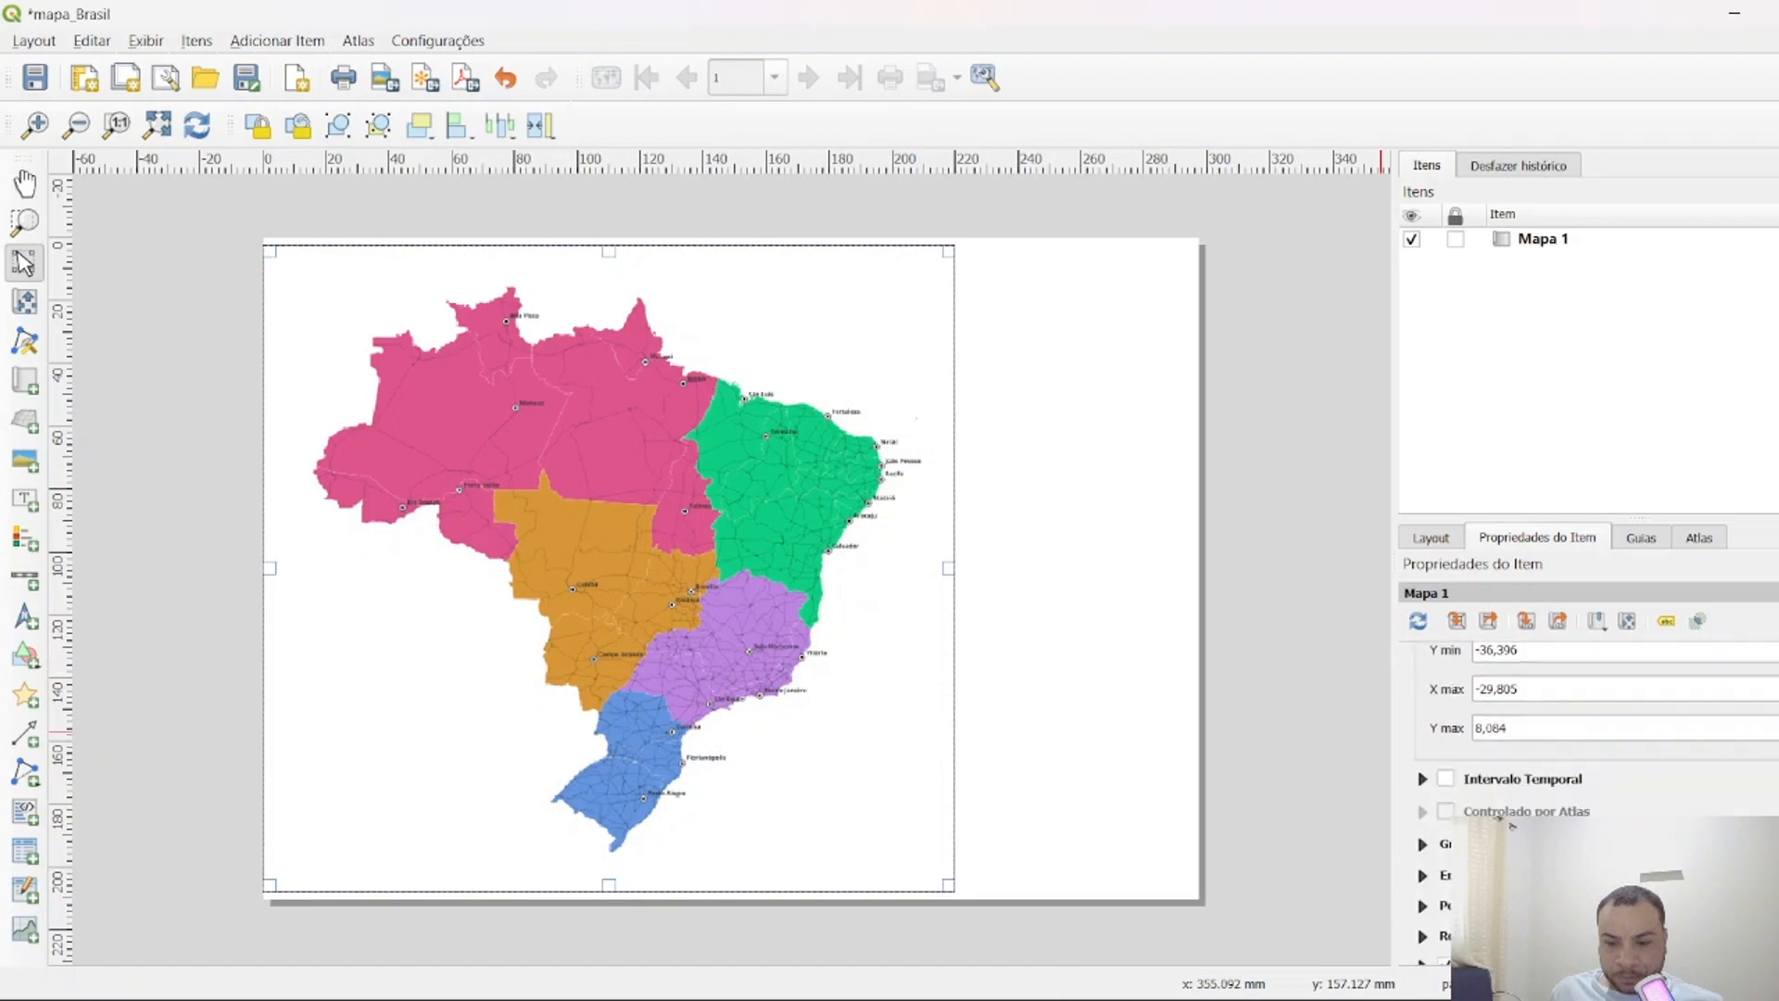
left_click(1423, 833)
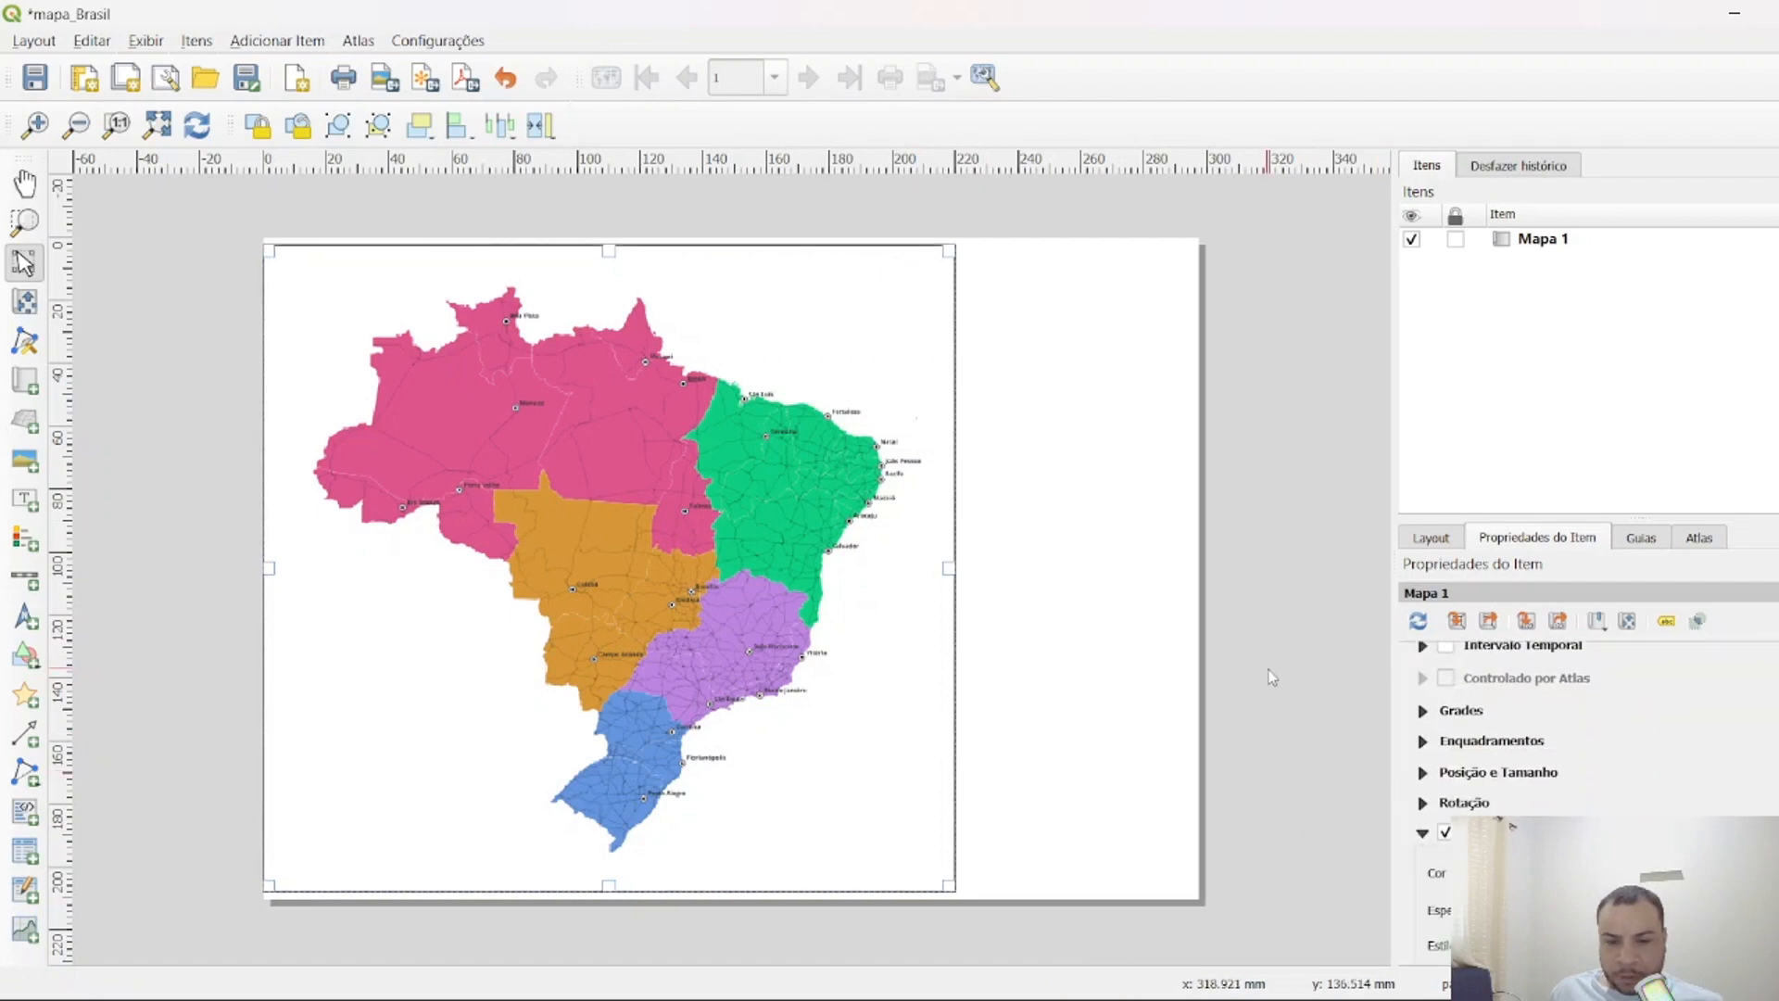
left_click(1090, 538)
left_click(515, 607)
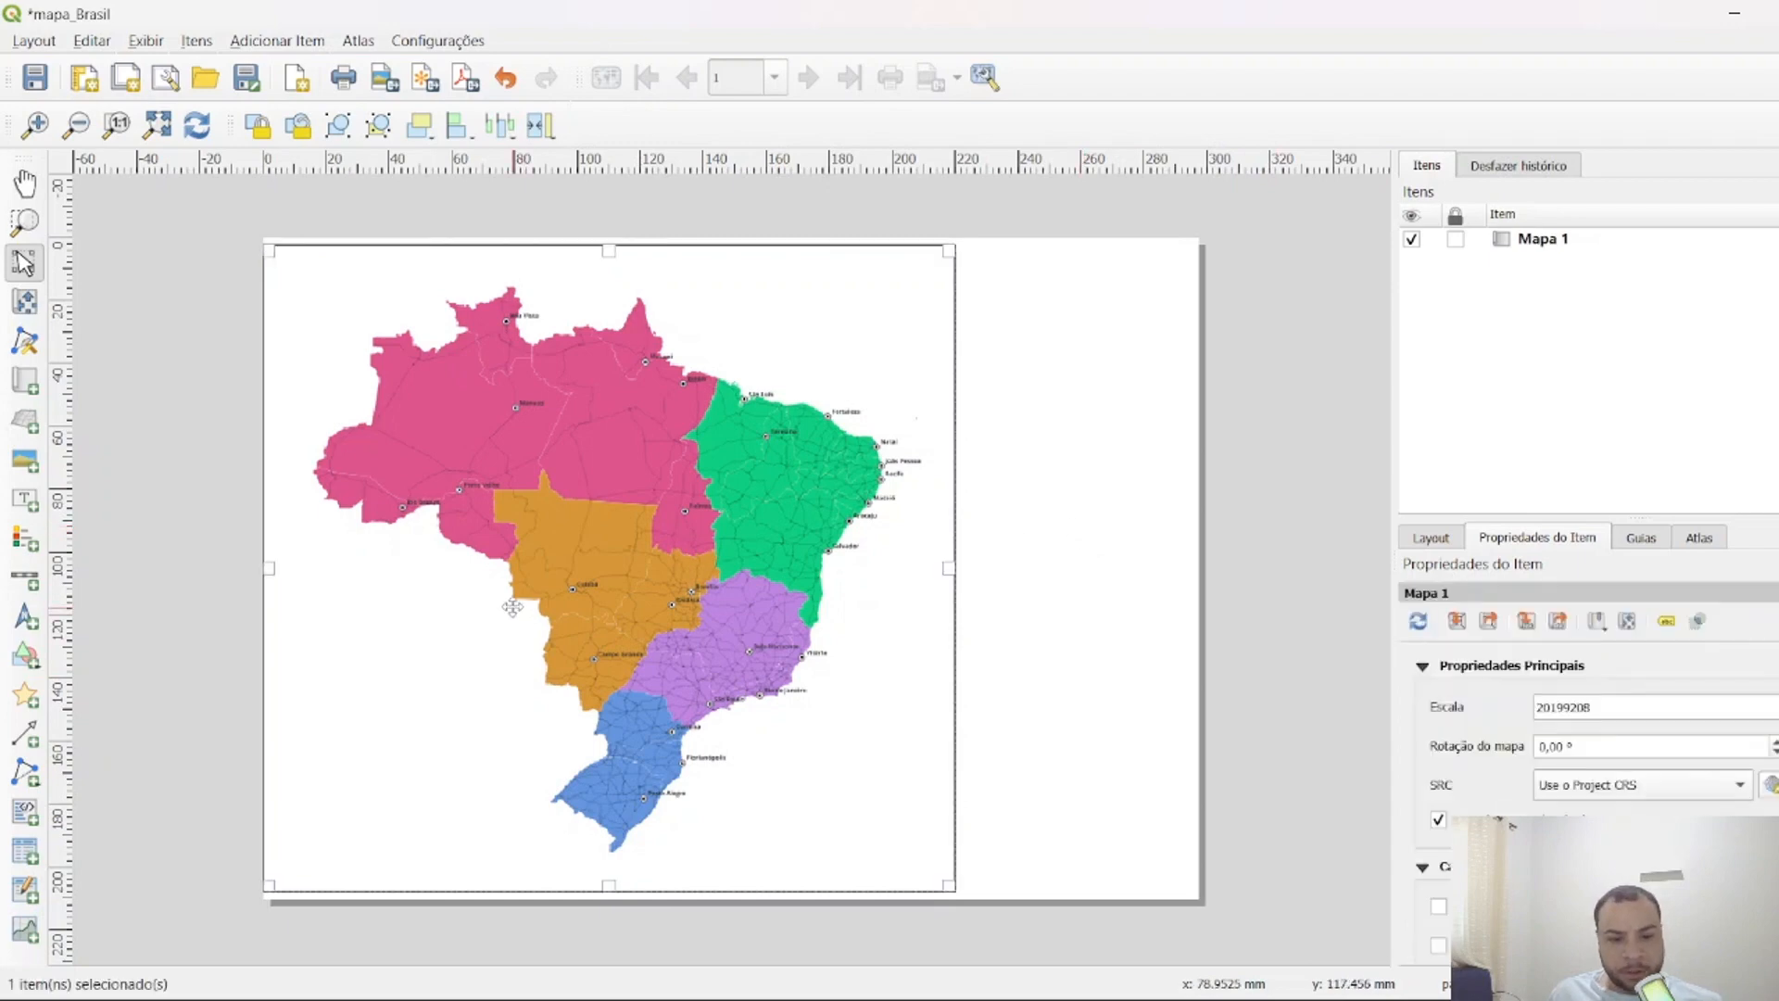
left_click_drag(514, 607, 531, 609)
left_click(144, 598)
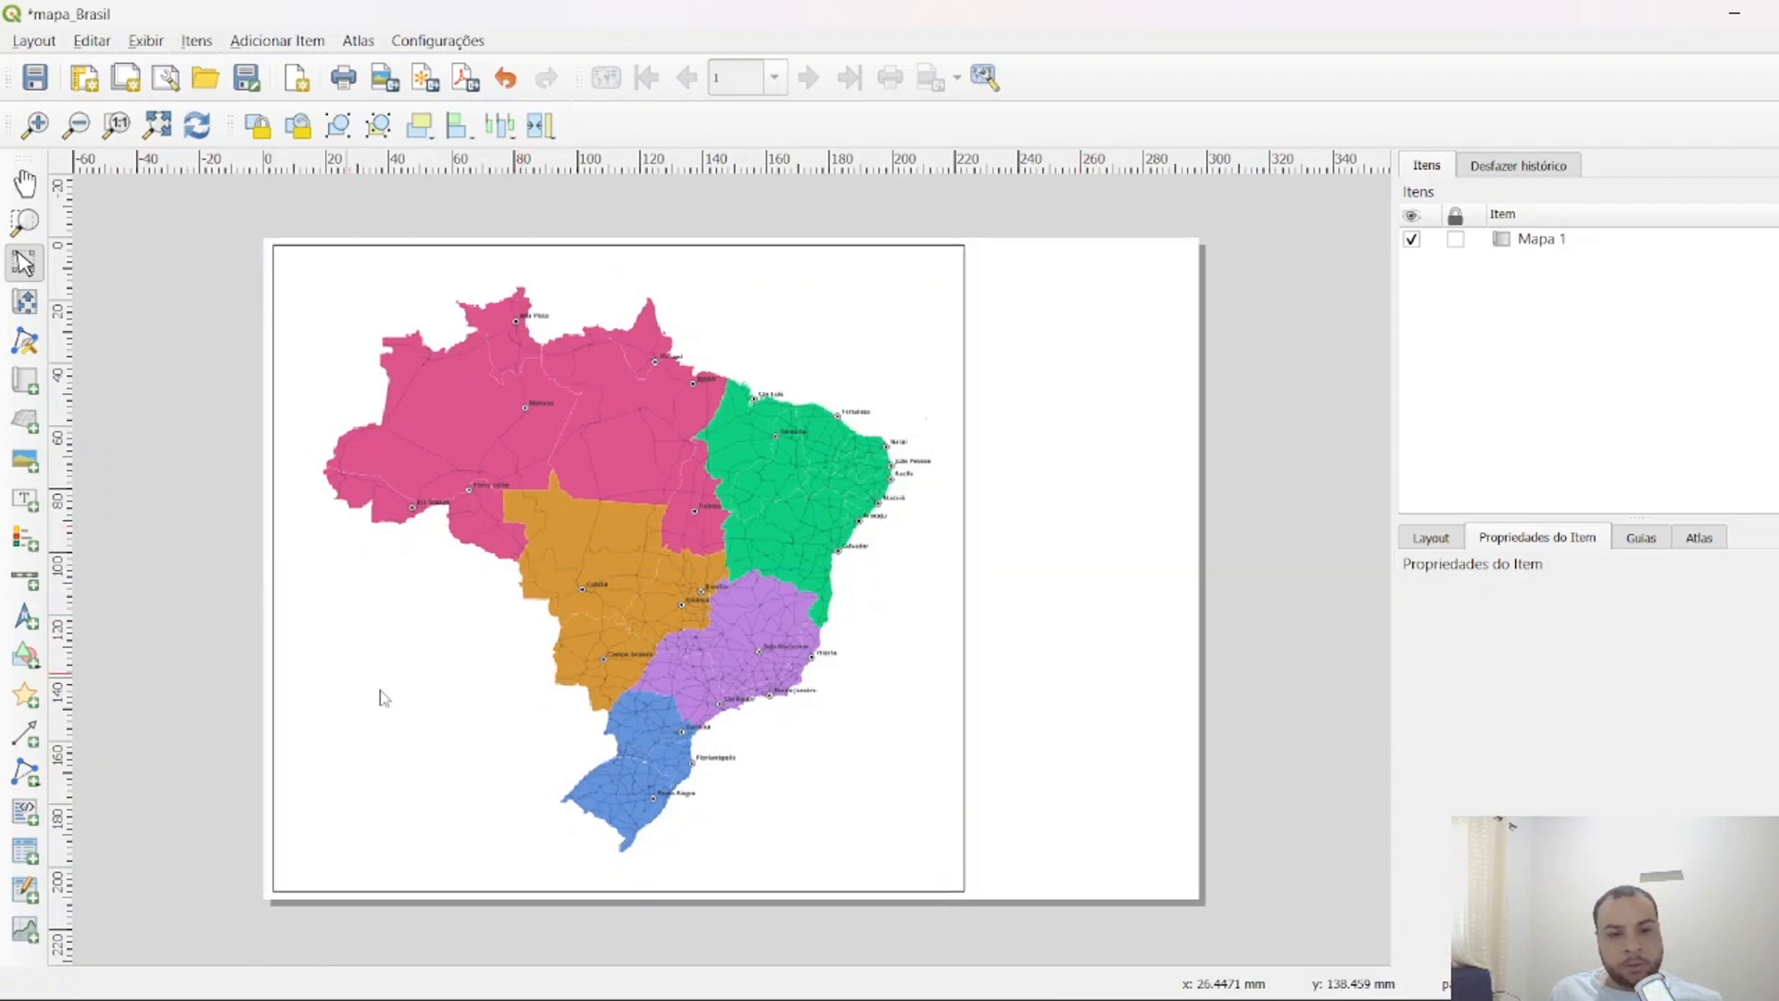
Add a grid to the layout map and open the grid's properties for editing.
left_click(738, 664)
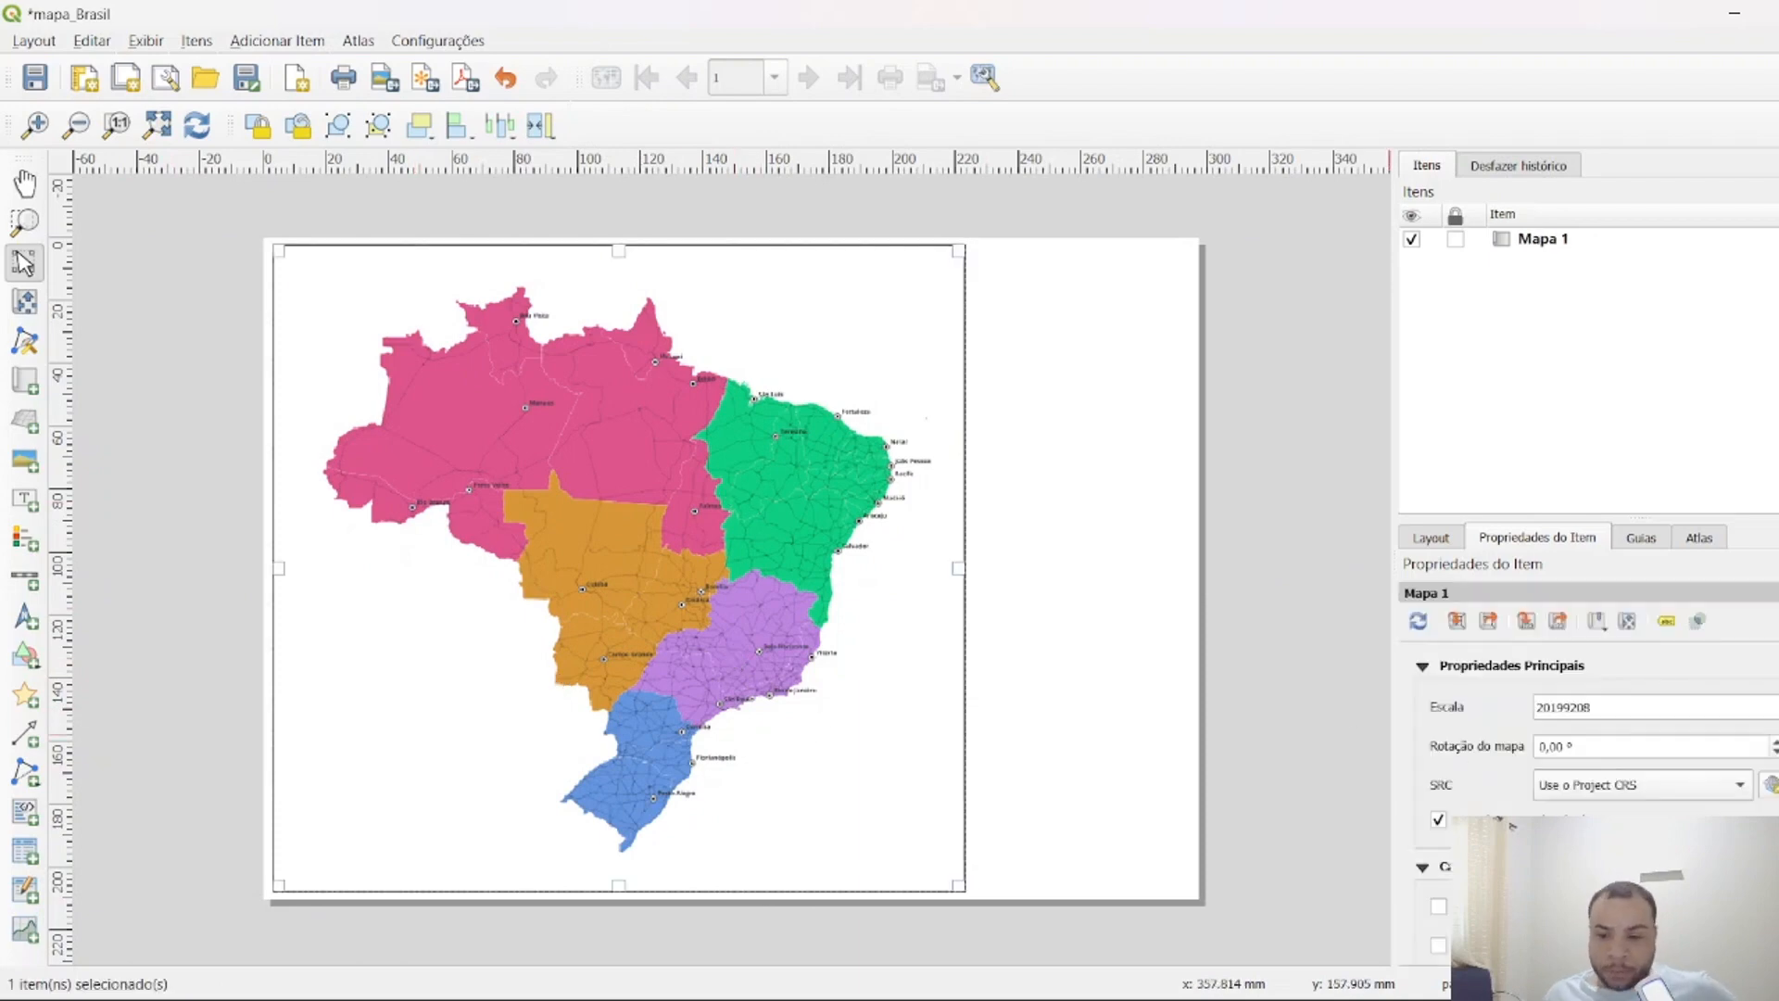
scroll(1511, 825, "down", 10)
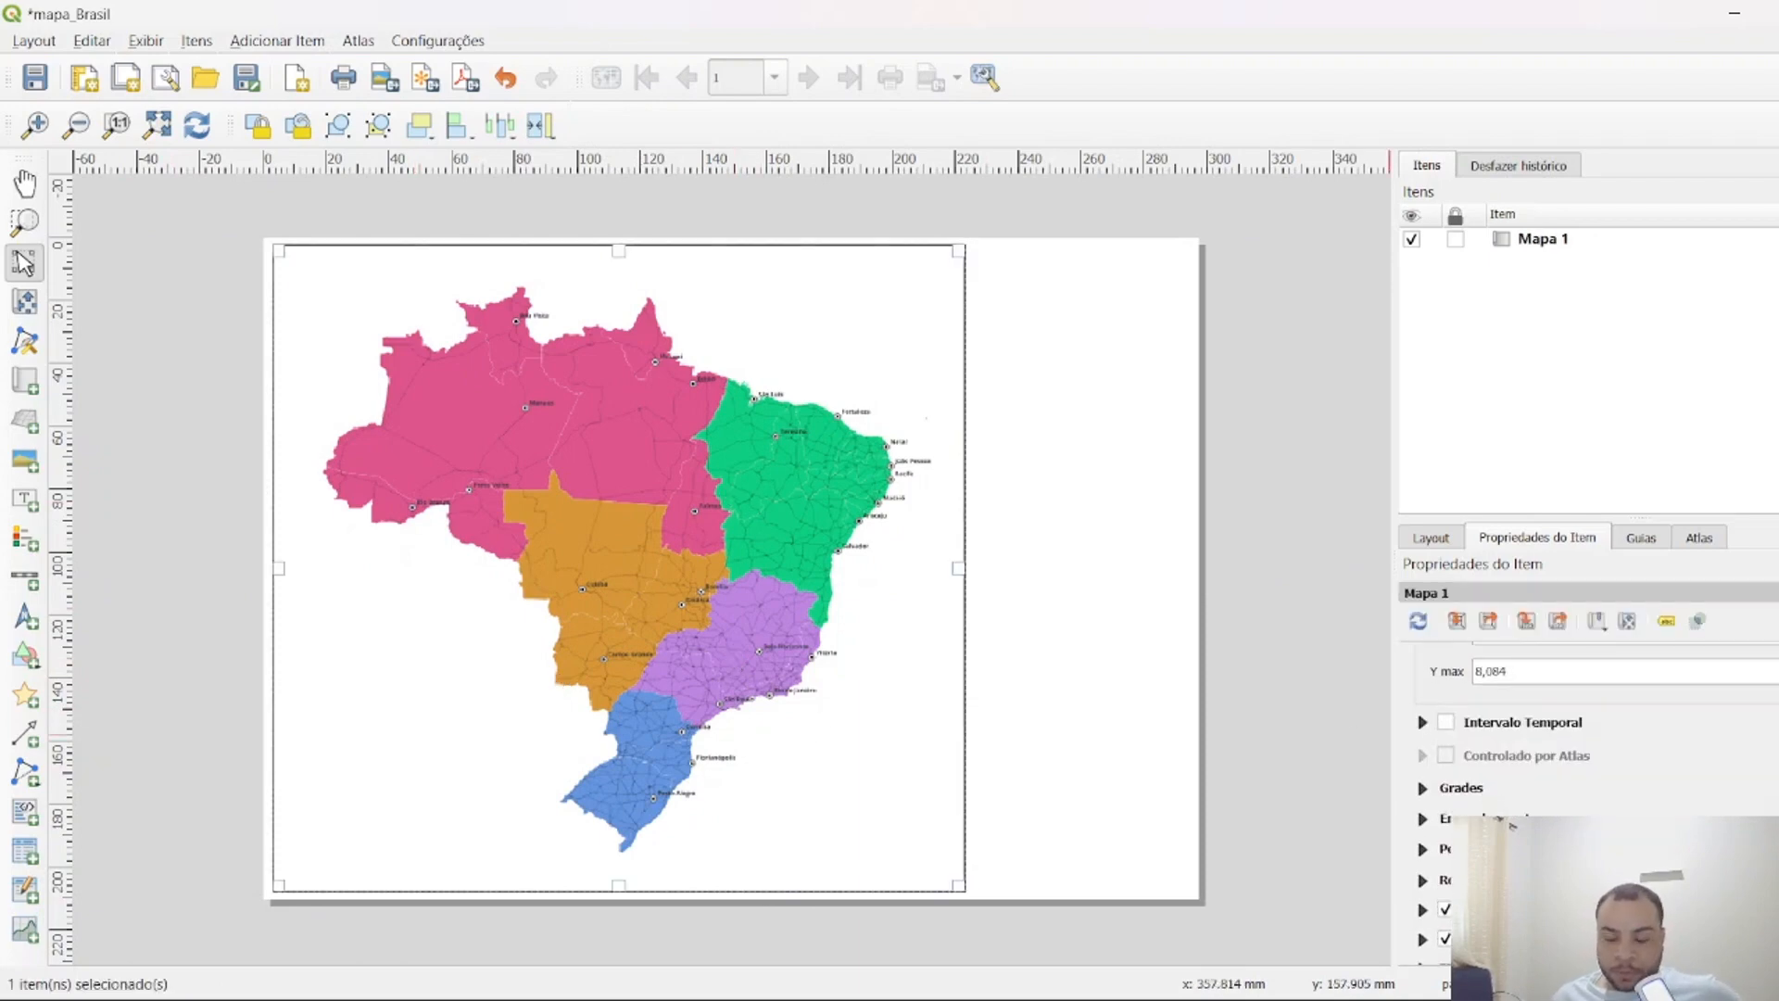
scroll(1511, 824, "down", 3)
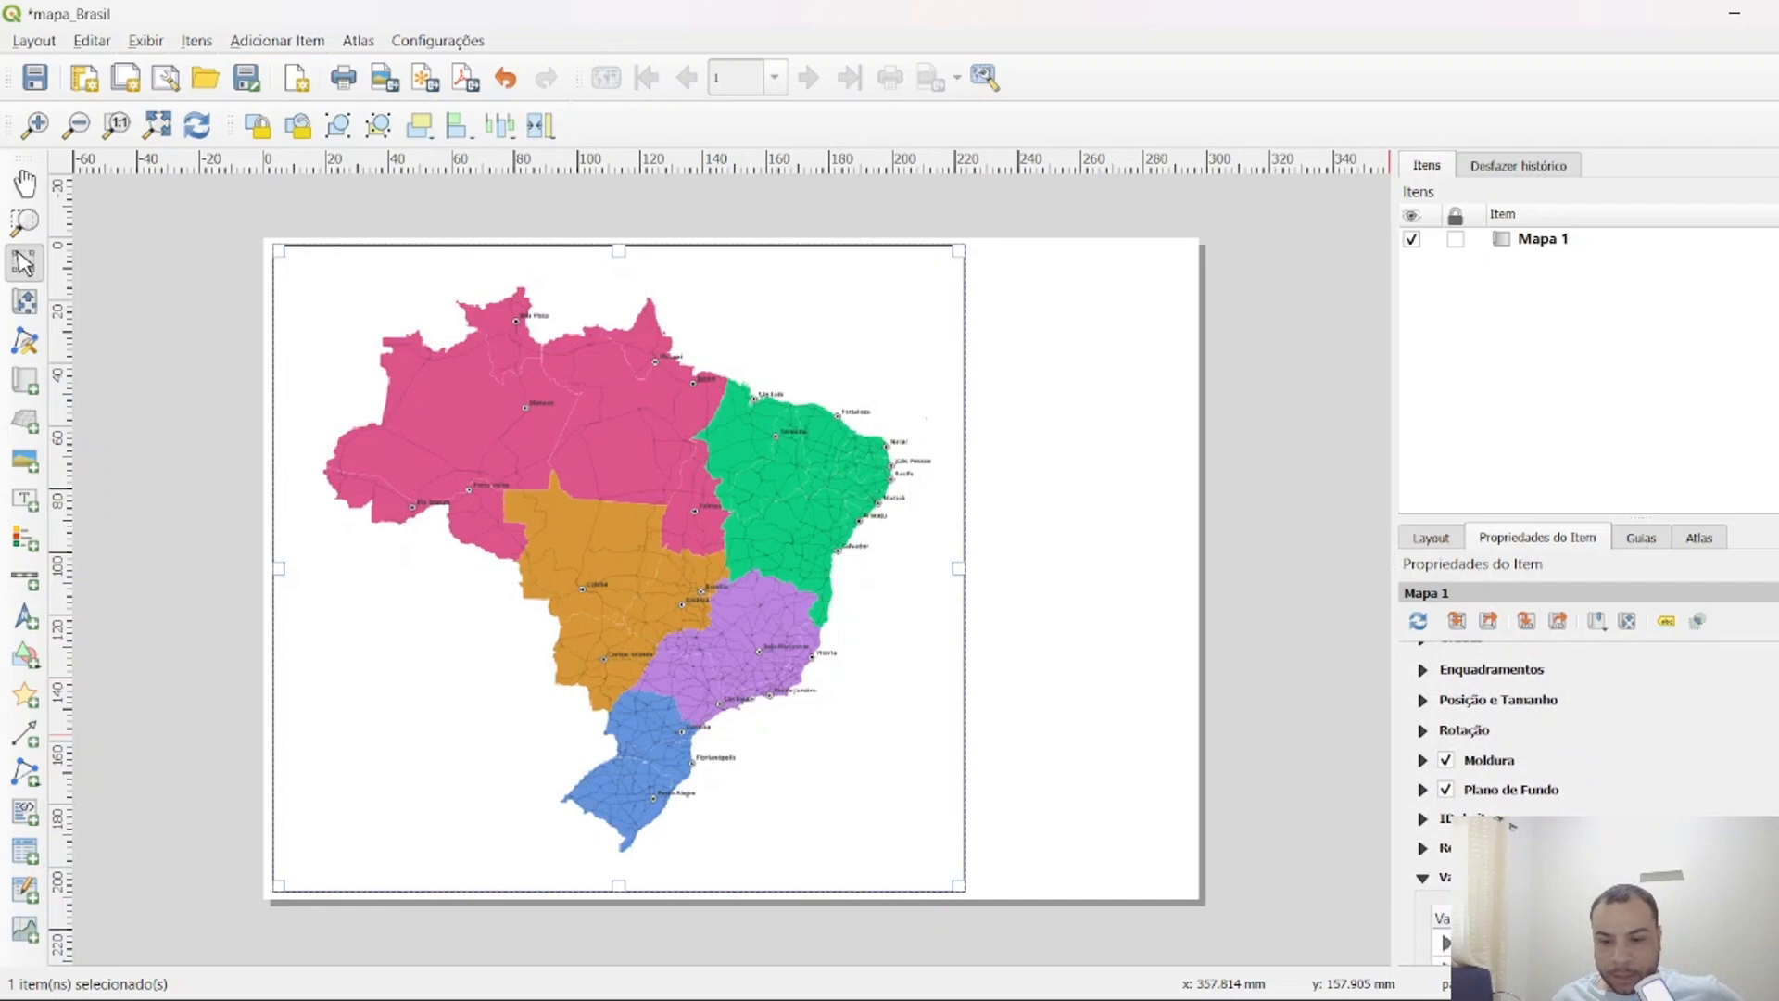
scroll(1510, 825, "up", 2)
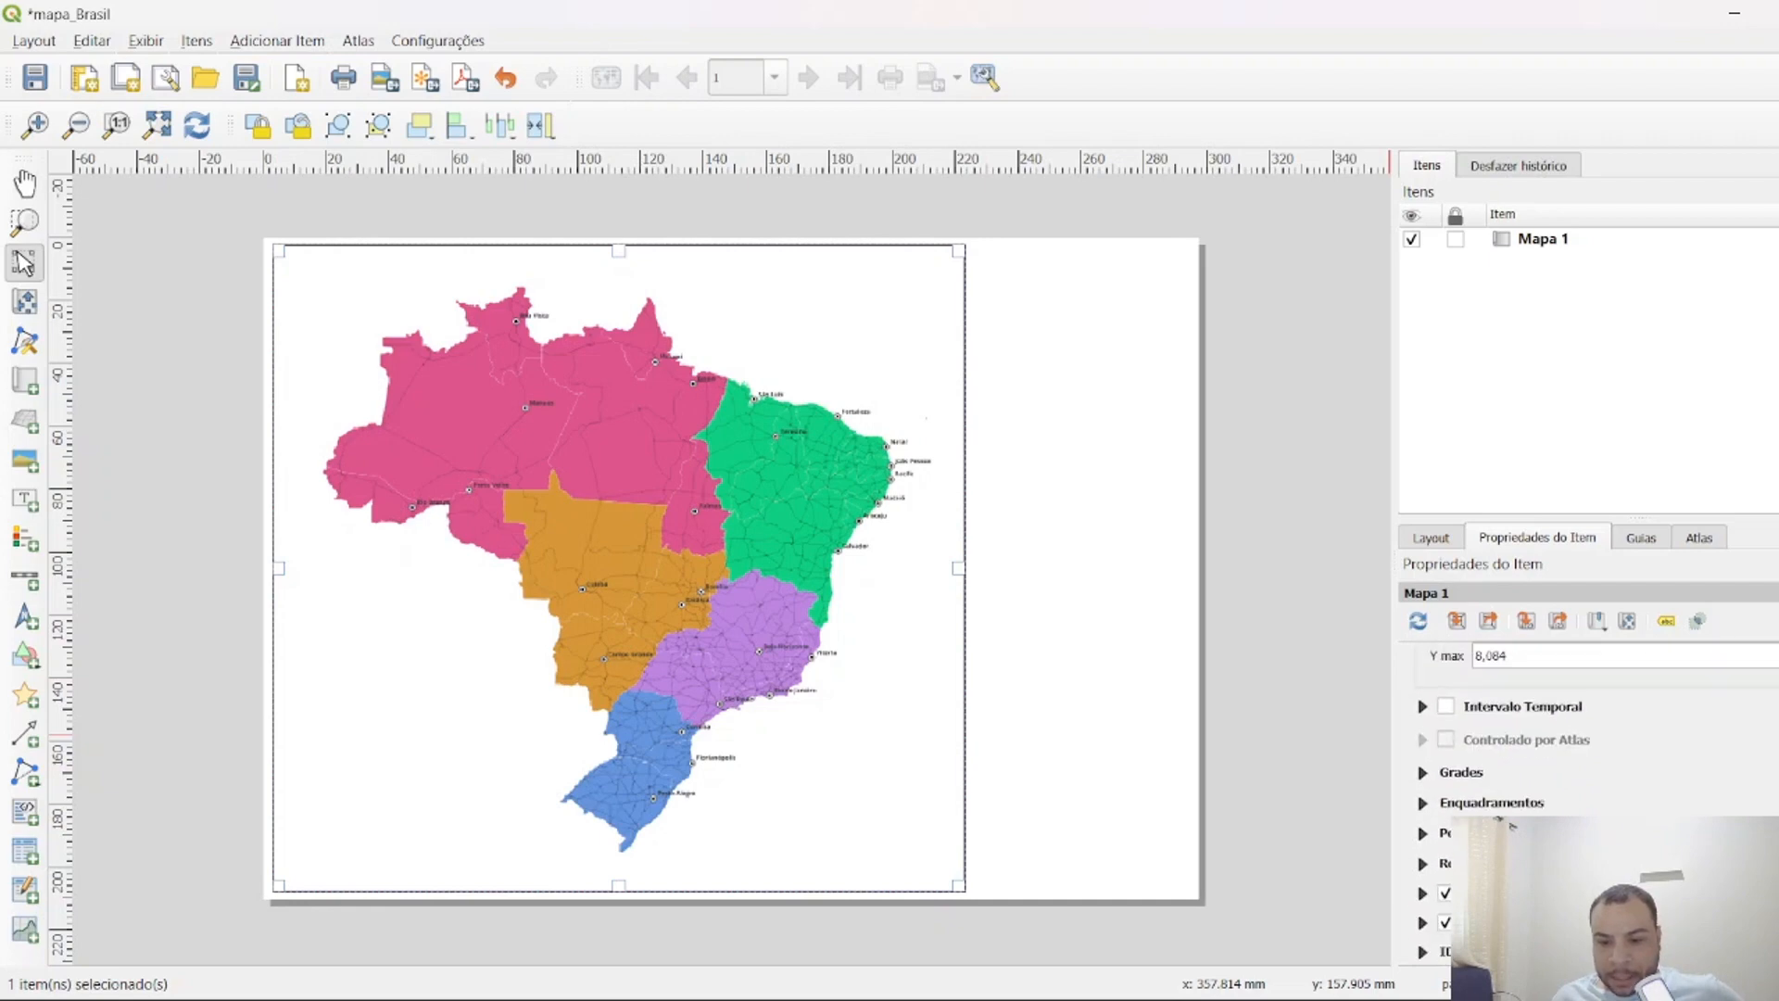
left_click(1473, 764)
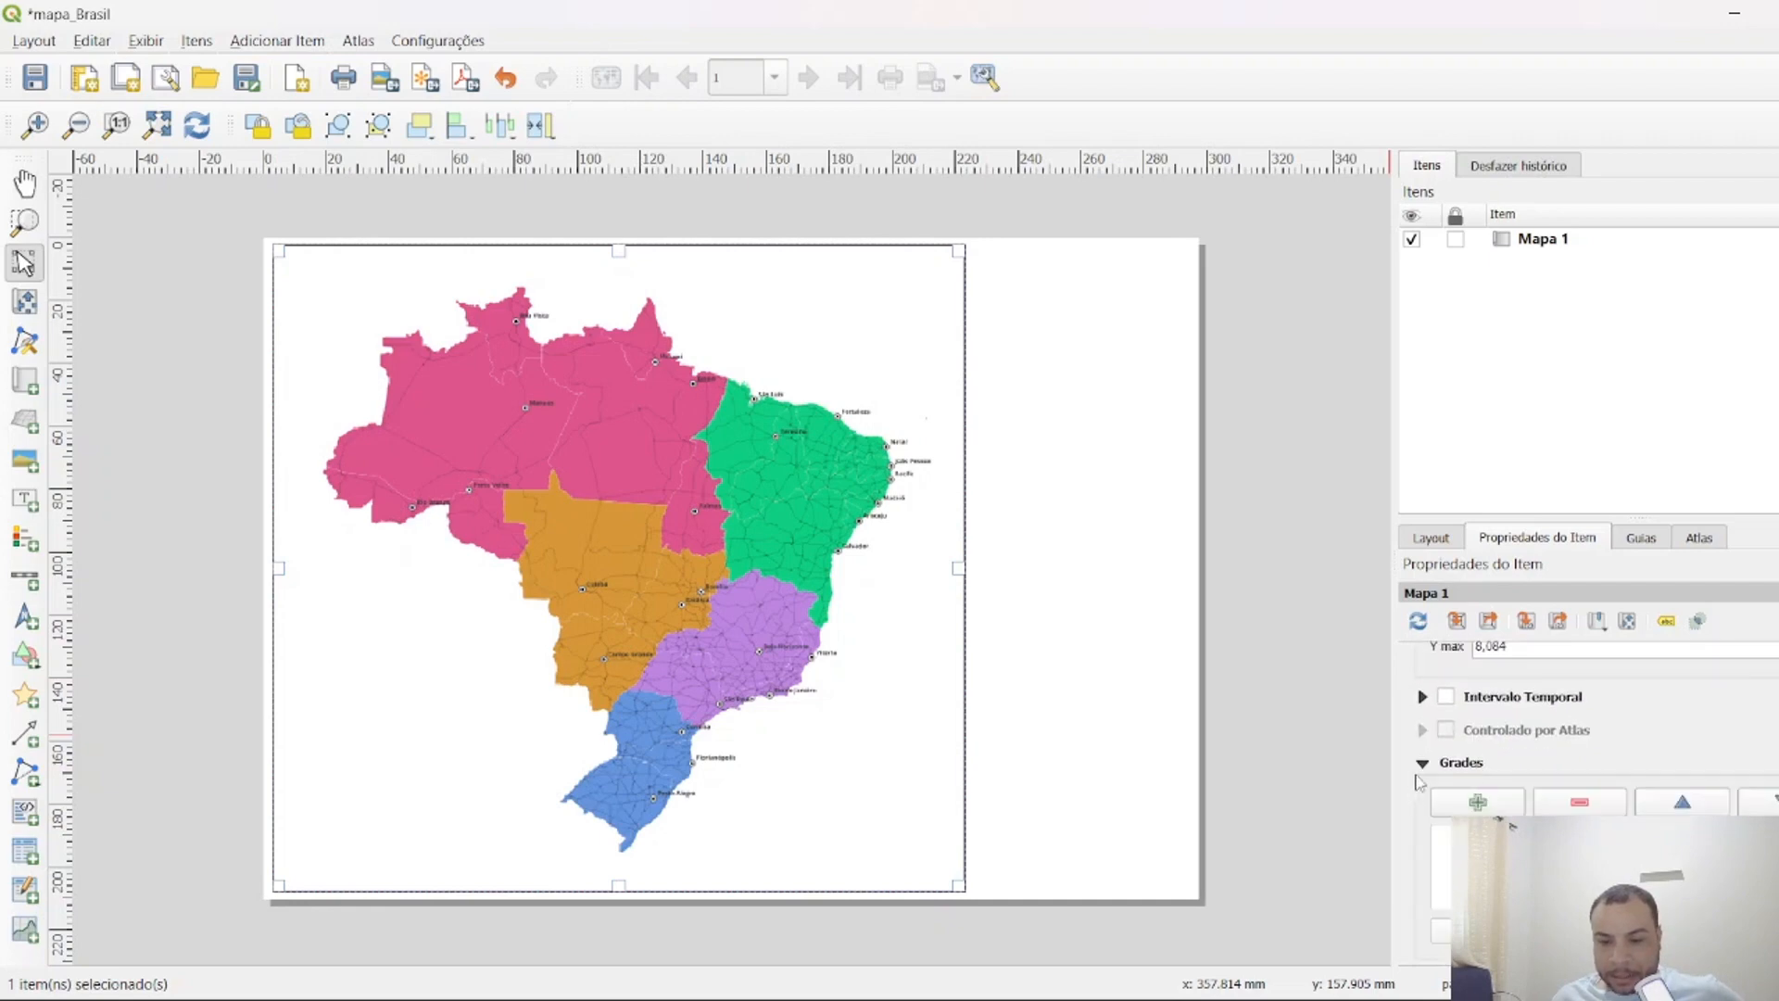
left_click(1477, 803)
left_click(1594, 930)
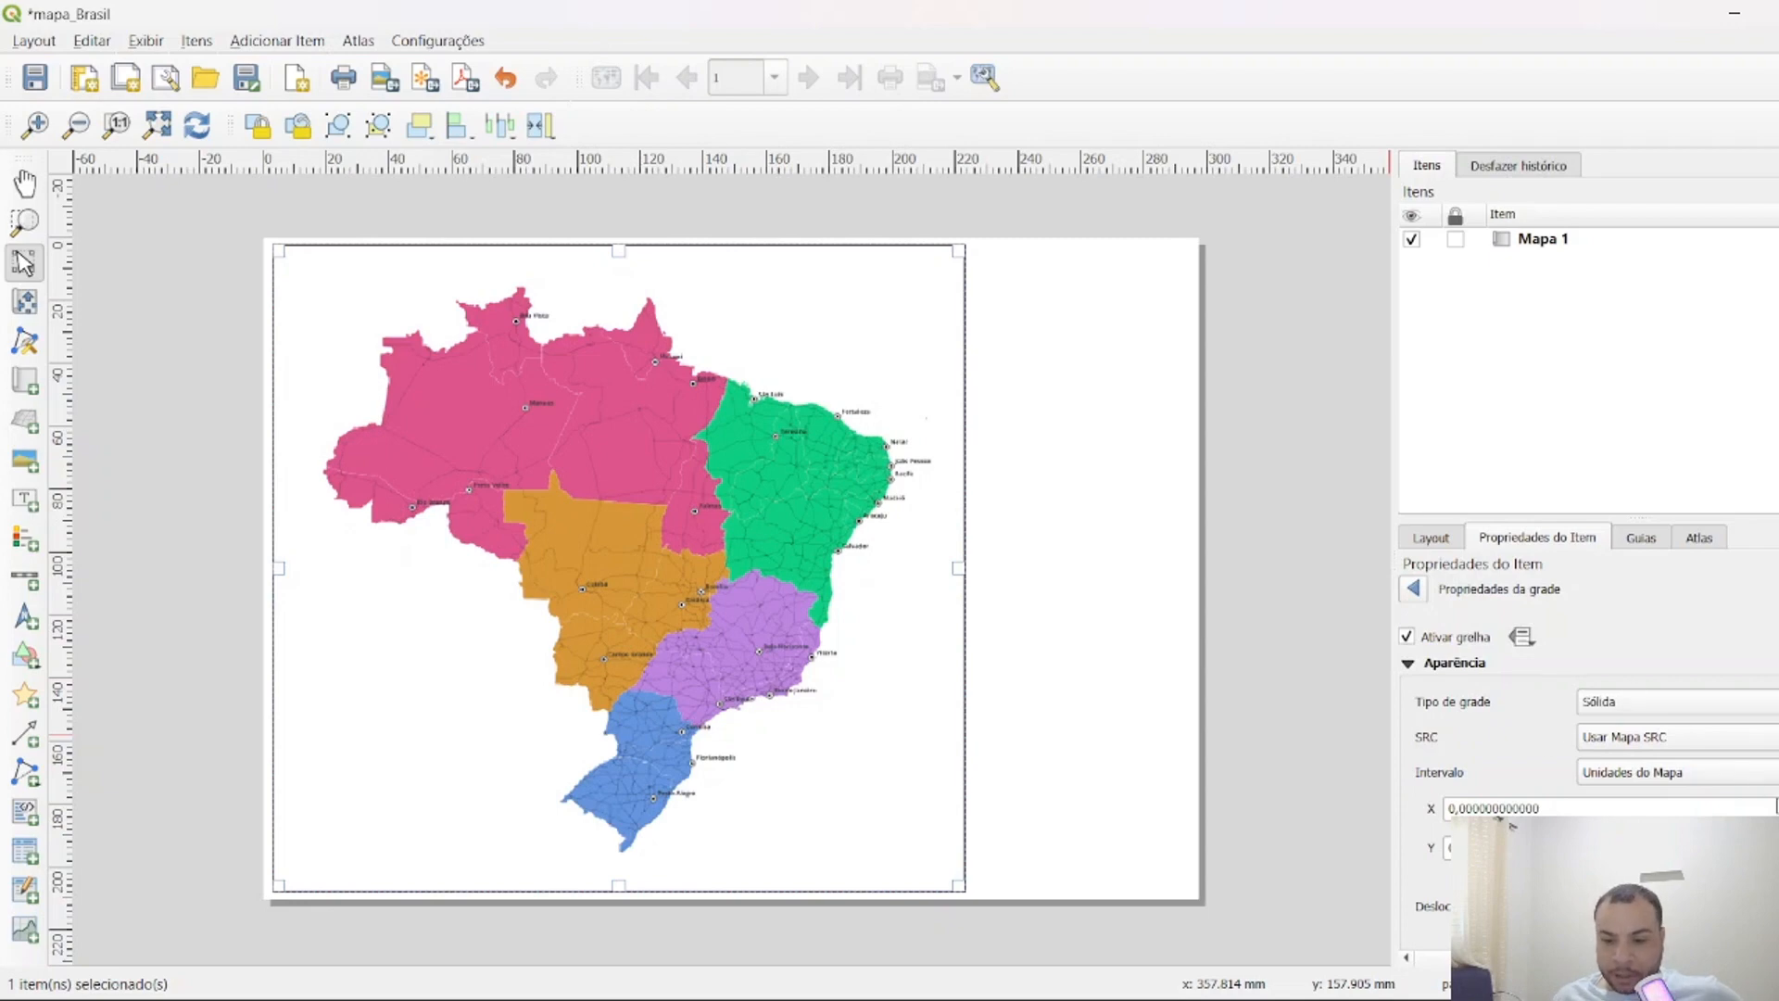
Try a grid interval of 5 map units in X with 8 and then 5 map units in Y.
double_click(1497, 813)
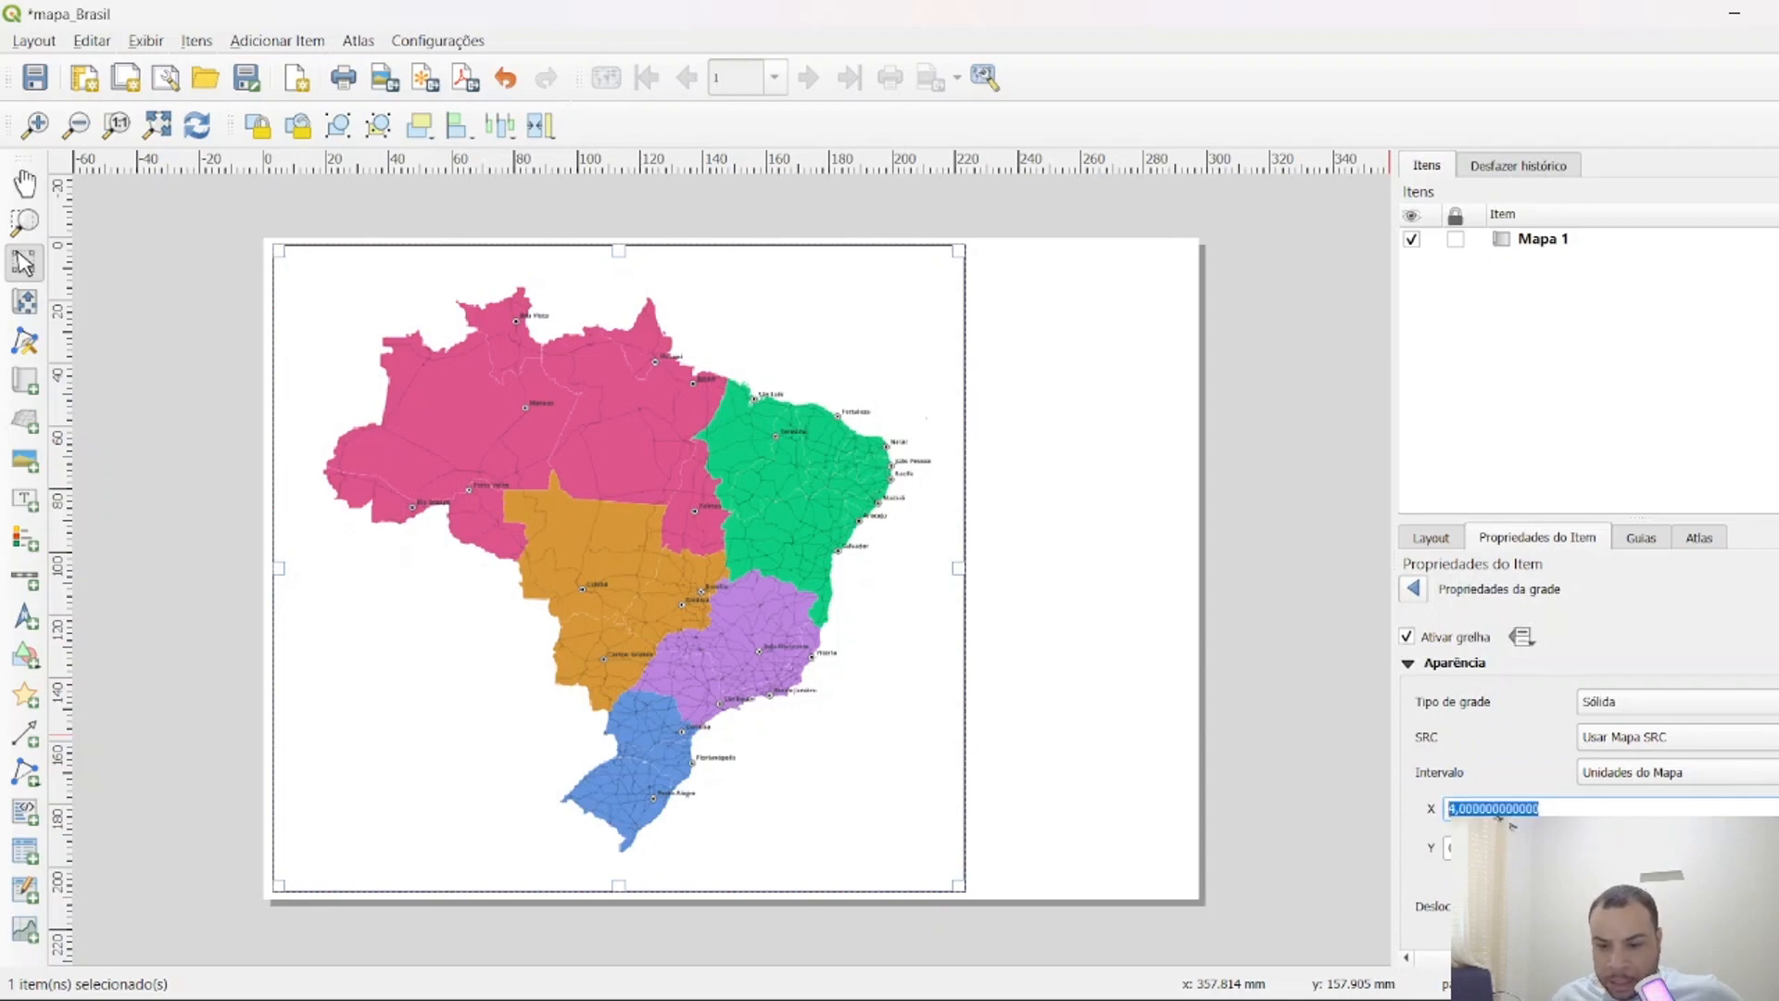
key("Tab")
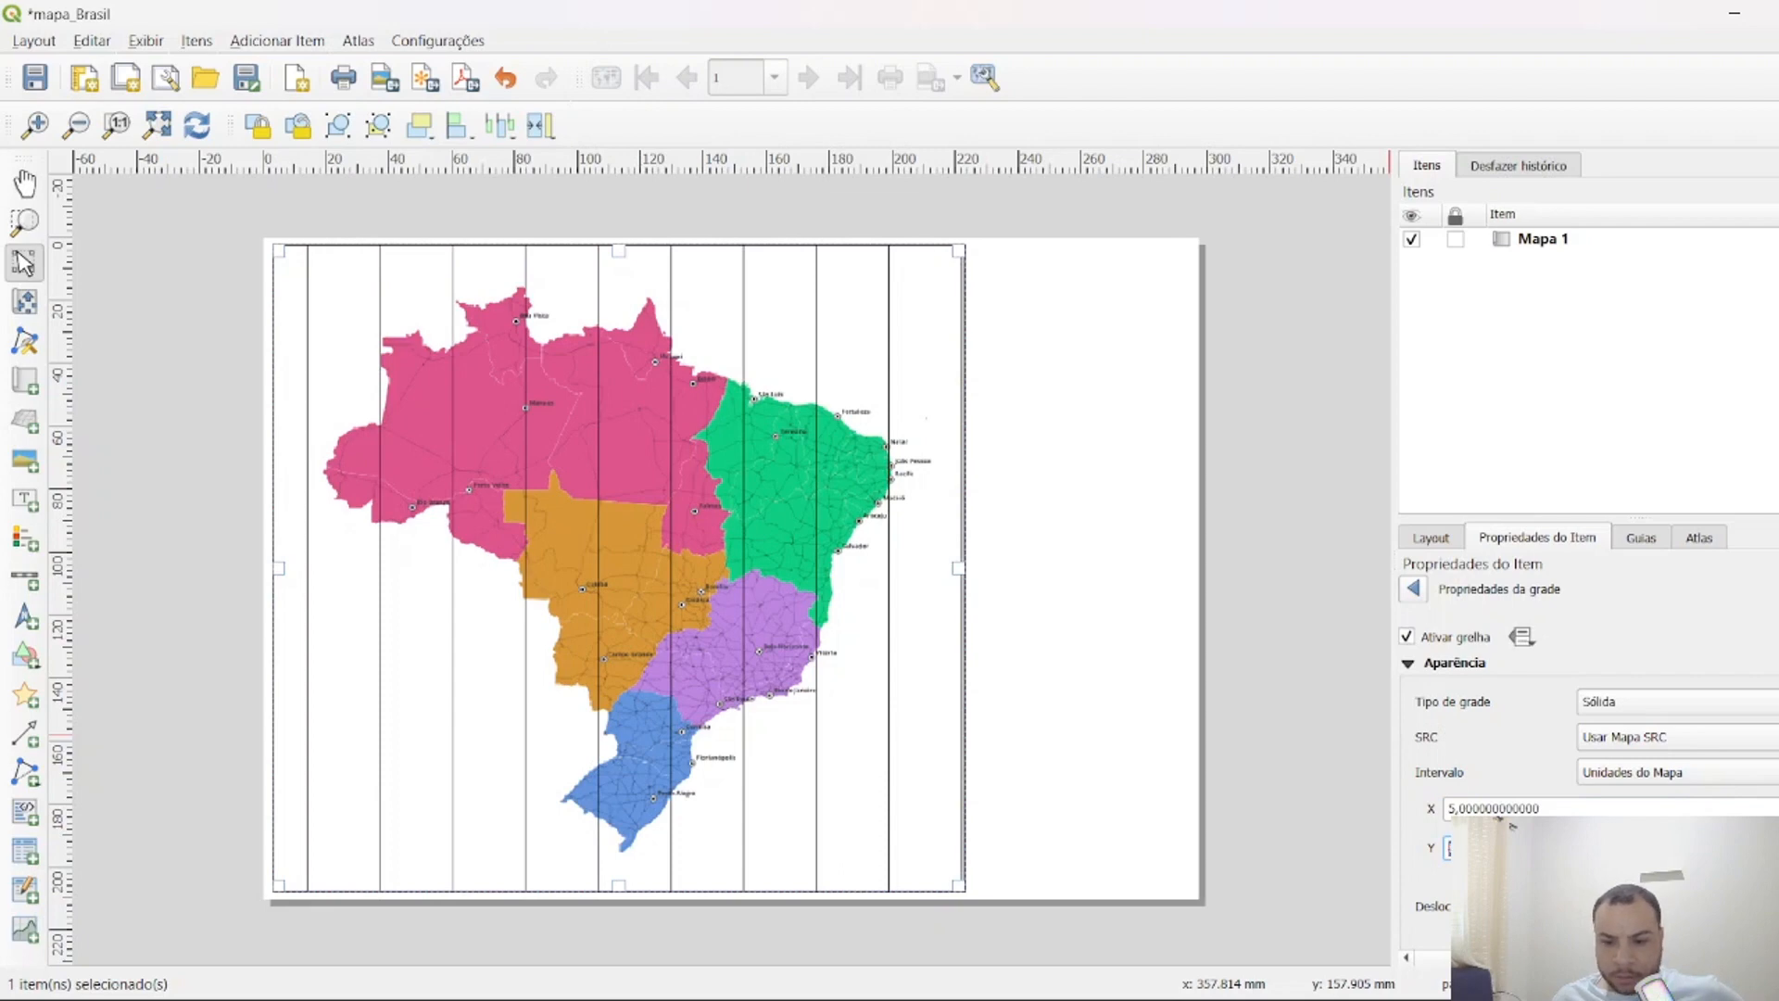
type("8")
scroll(1497, 814, "down", 3)
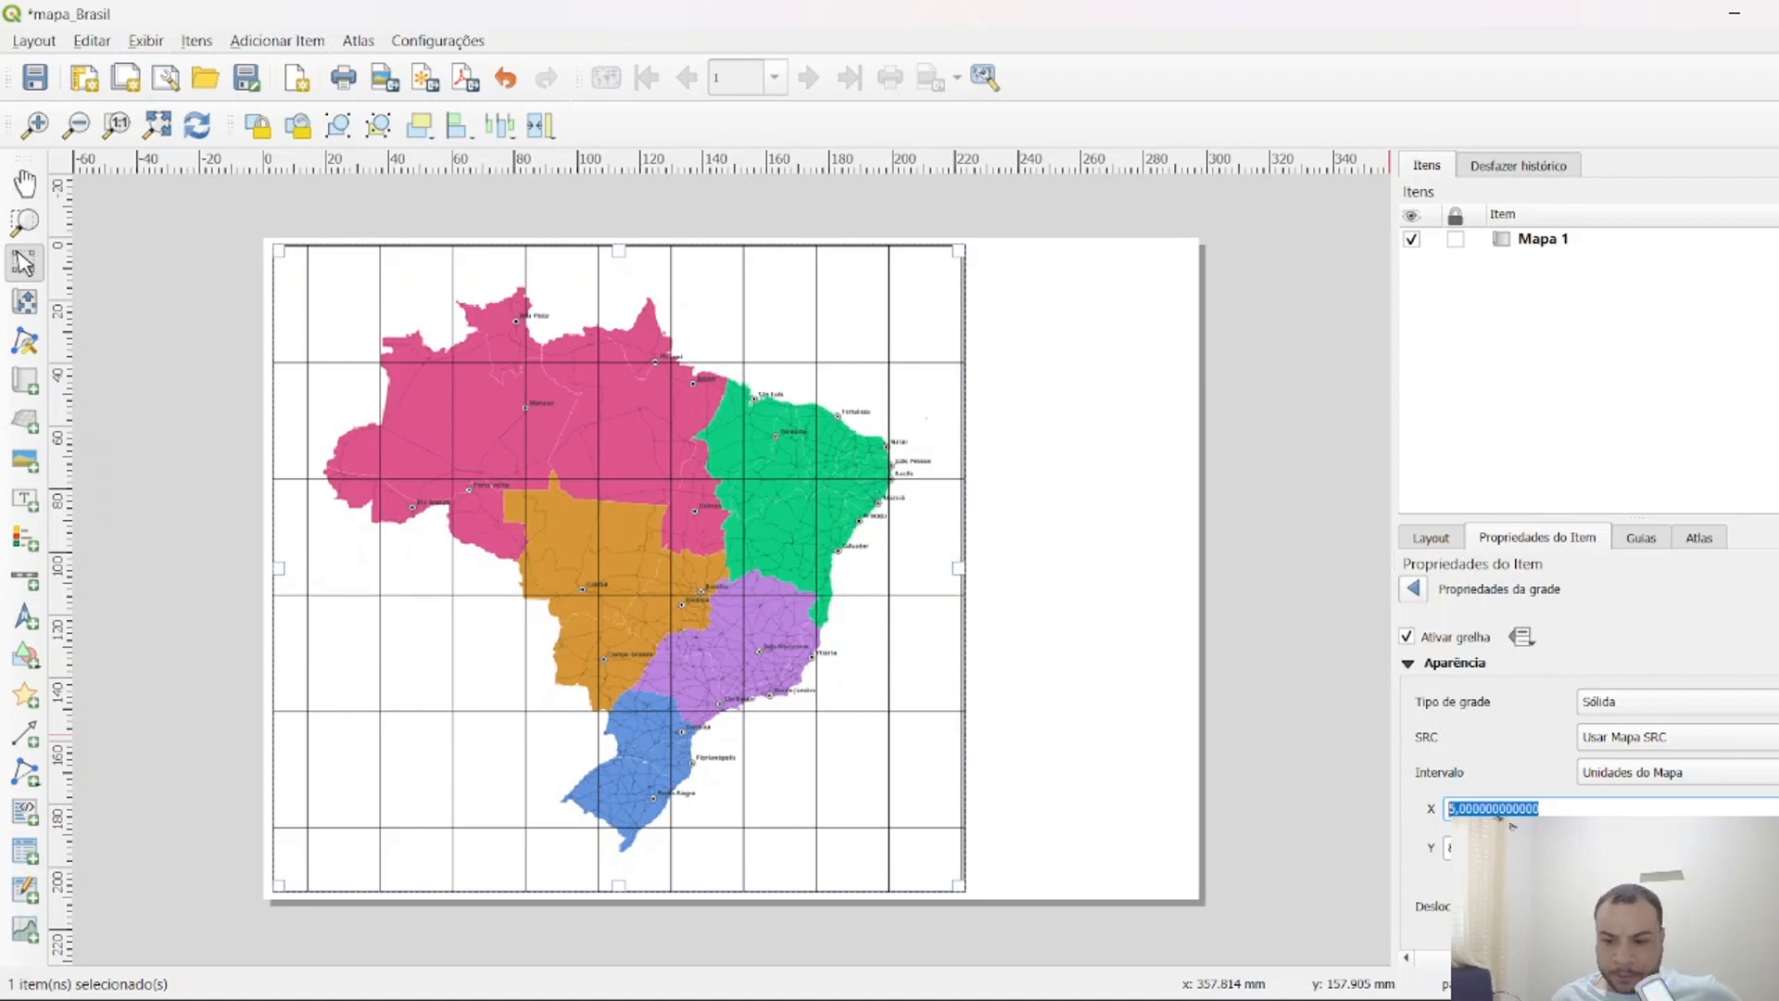
key("Tab")
type("5")
Set the grid interval to 10 map units in both X and Y.
left_click(1644, 809)
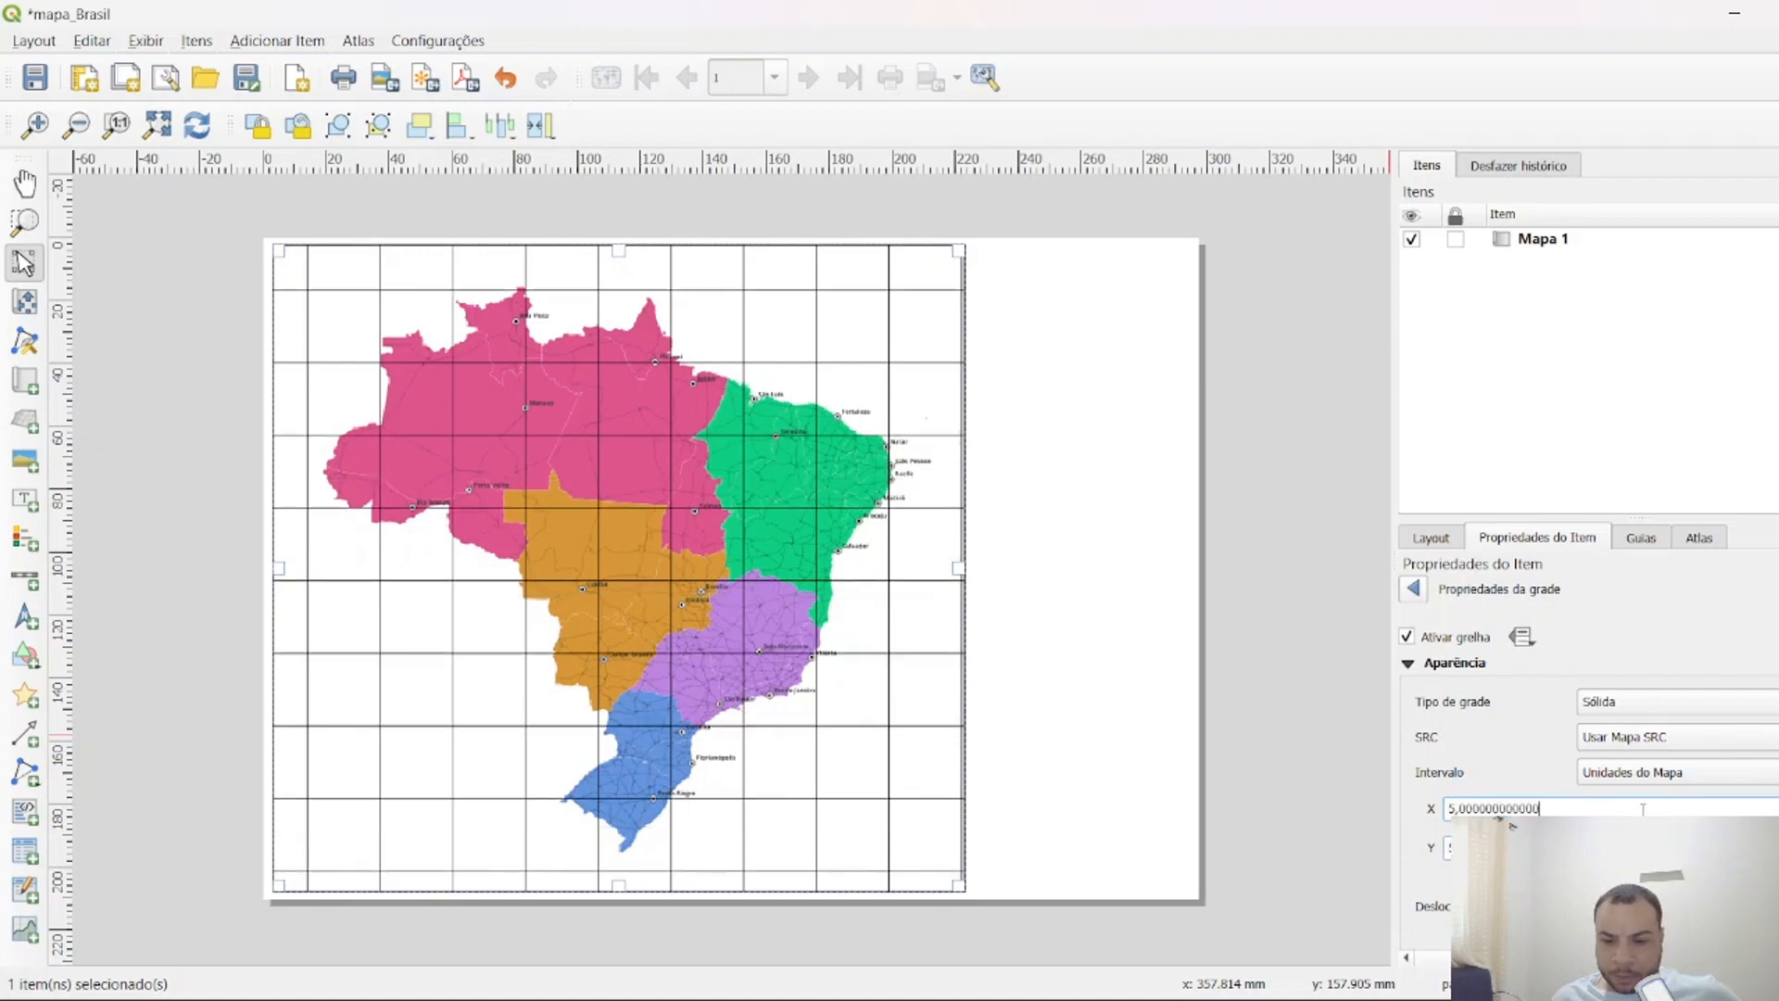
key("Up")
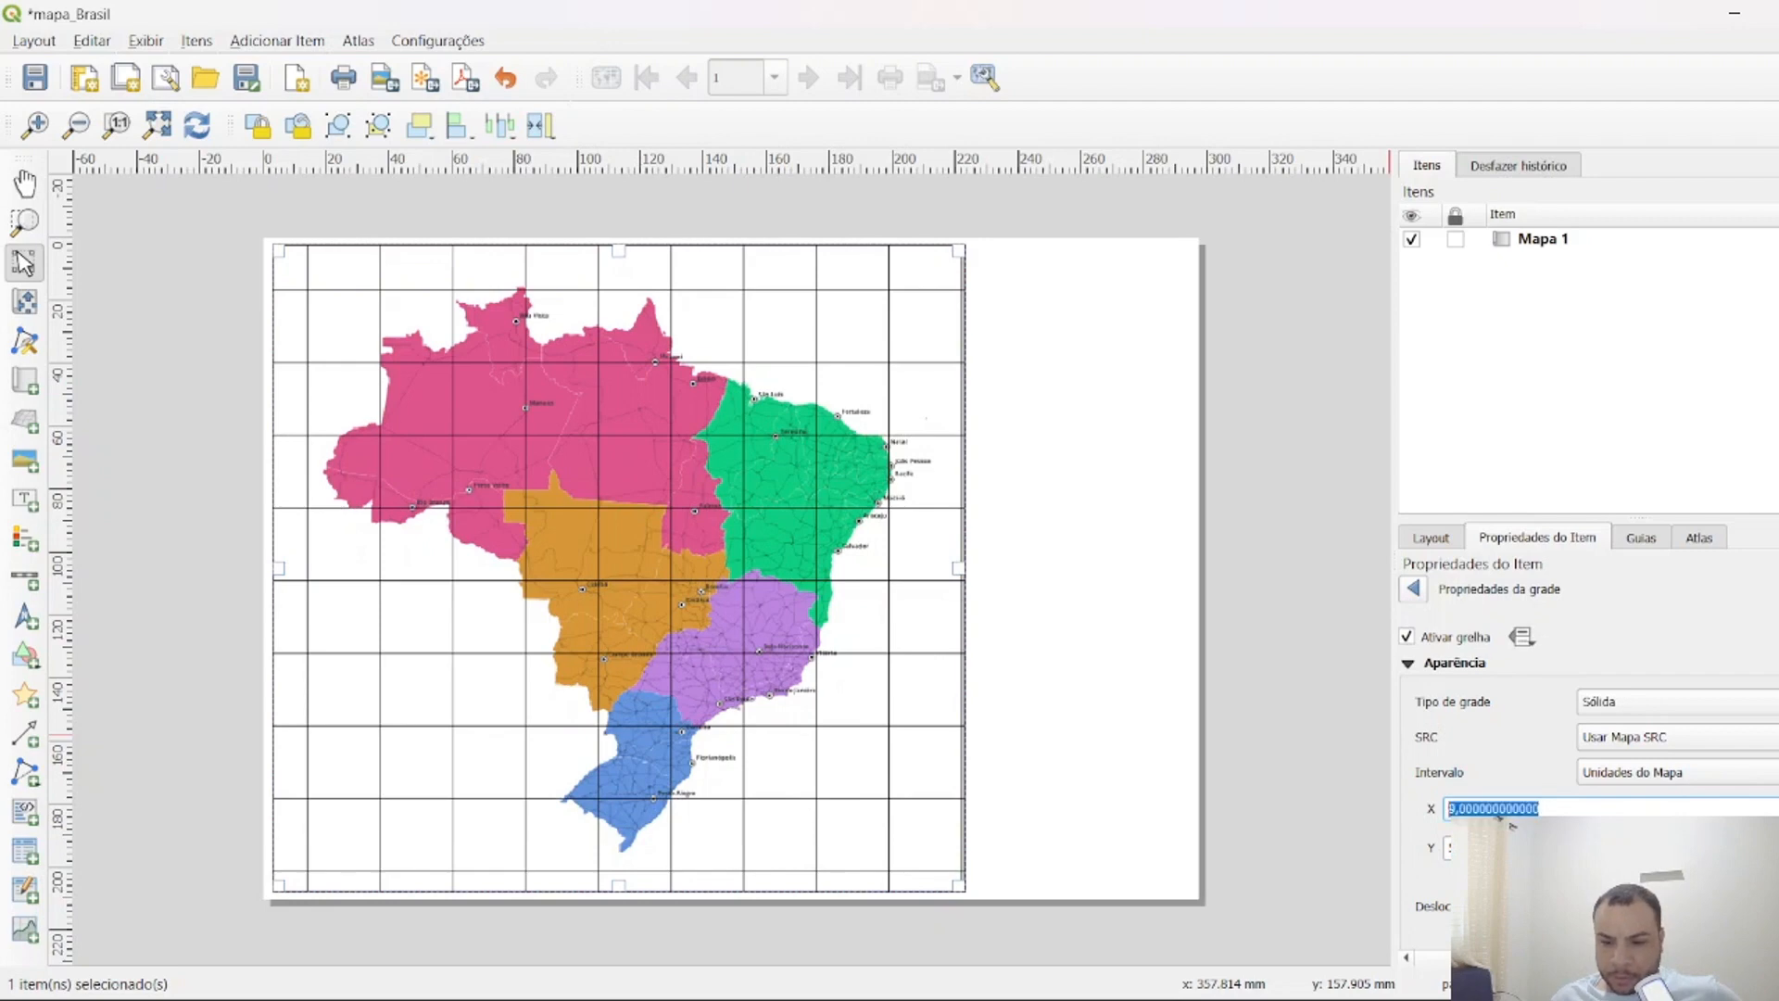
key("Tab")
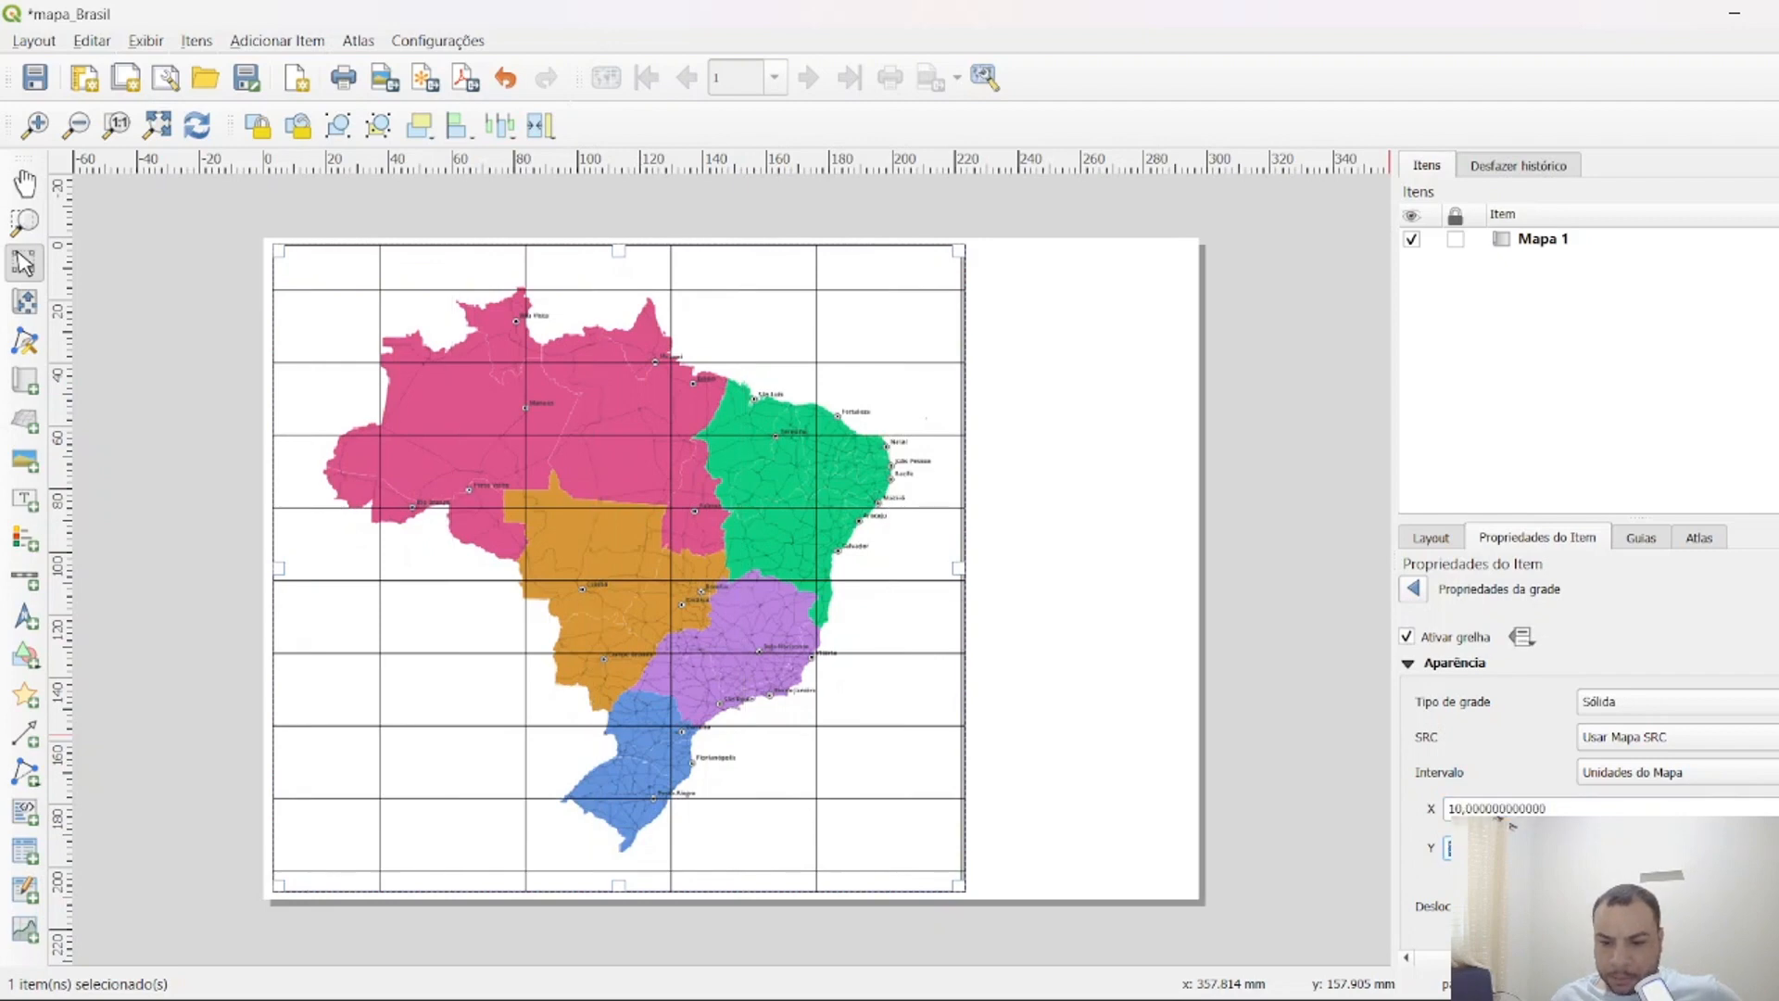
left_click(1615, 810)
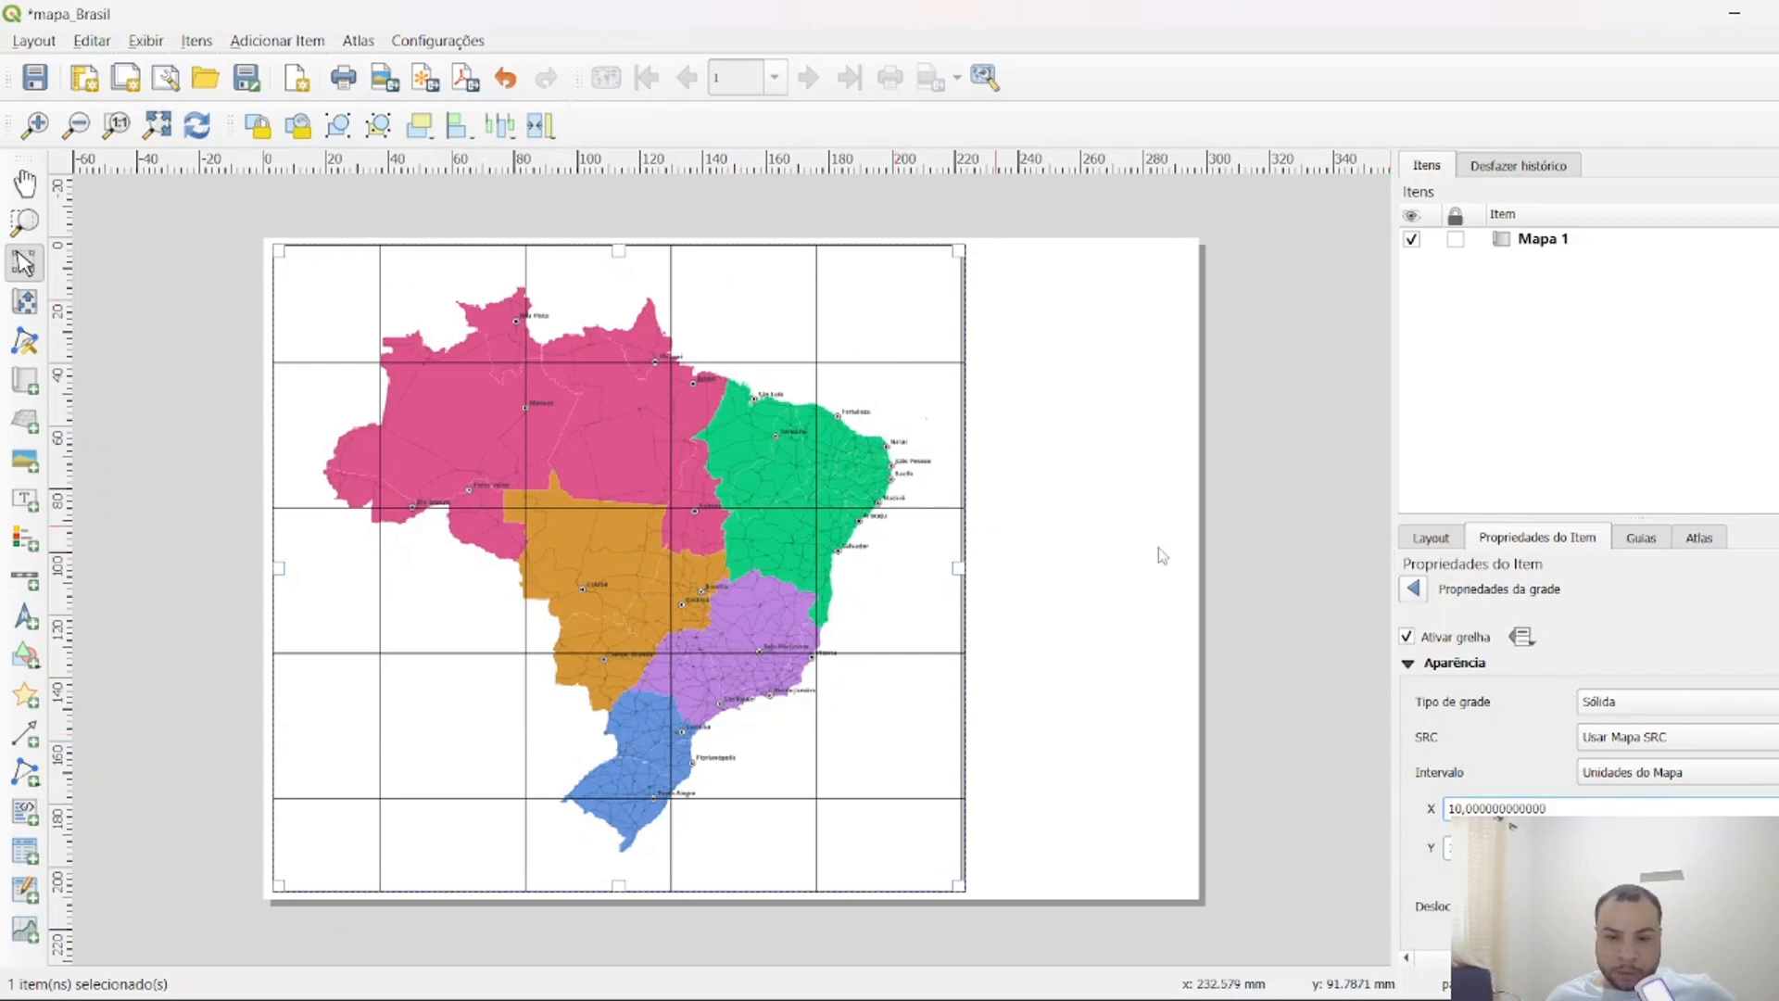
Try the grid types Cruz, Marcadores and Apenas molduras e anotações, and return the grid to Sólida.
left_click(1620, 706)
left_click(1622, 727)
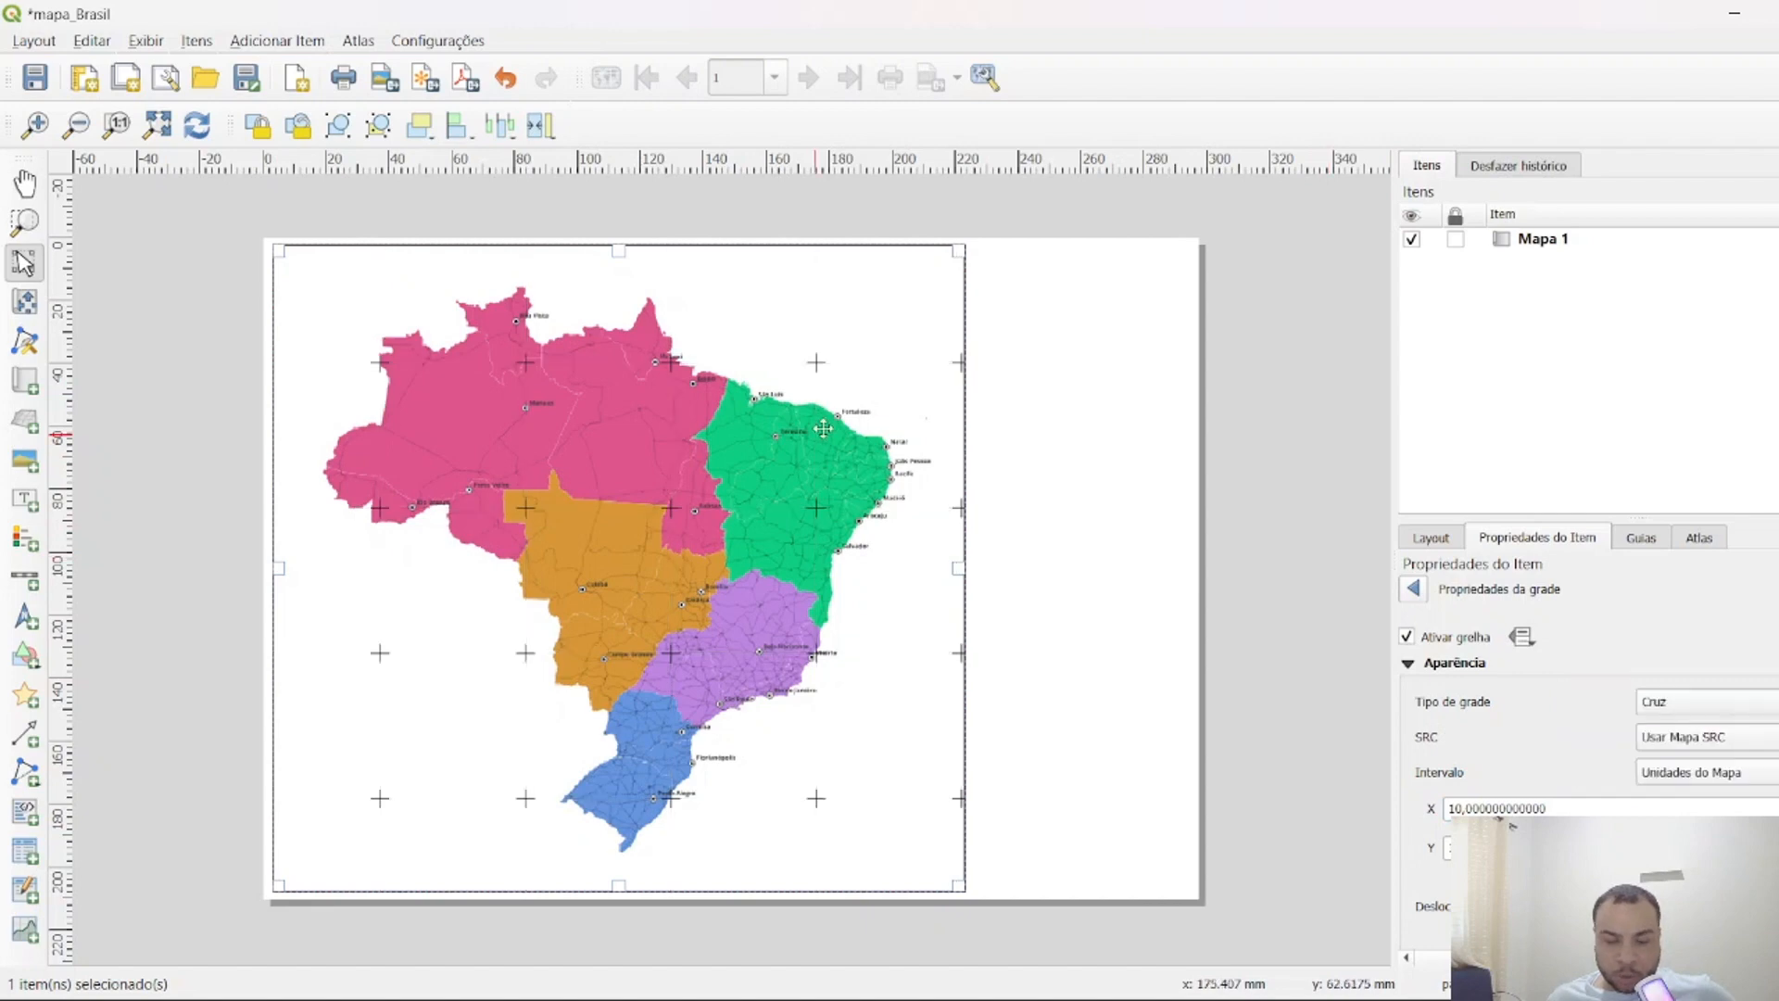
left_click(1693, 706)
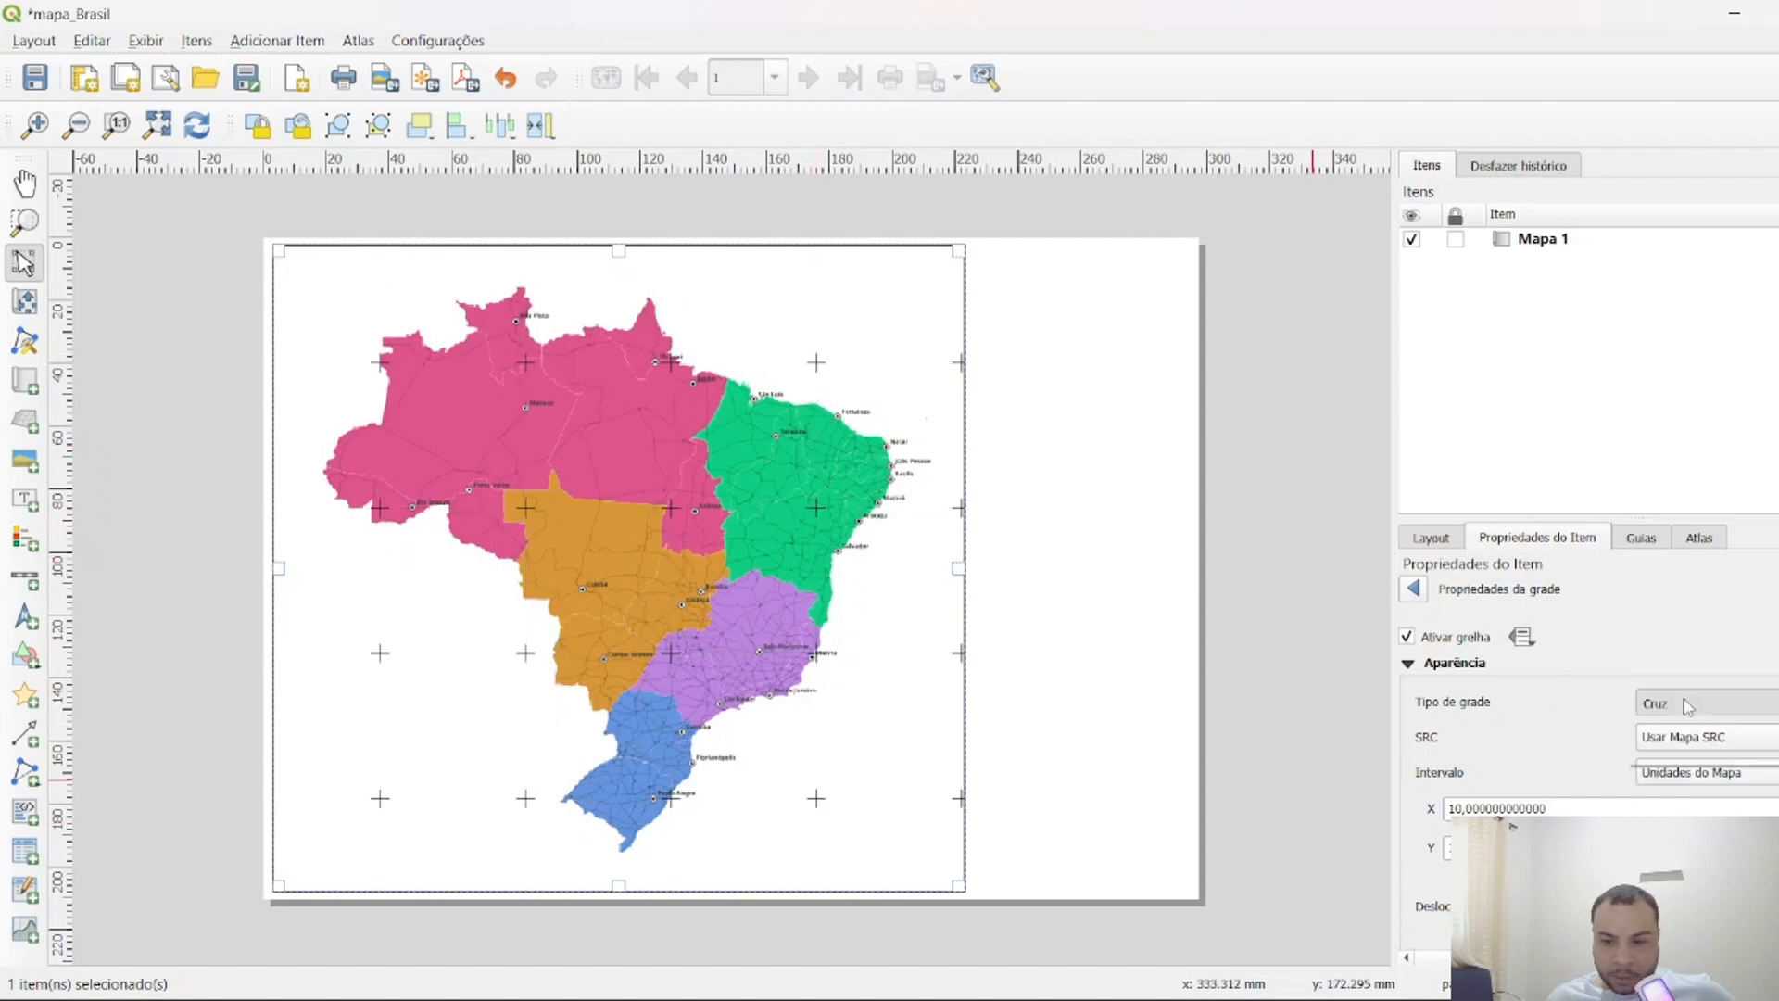
left_click(1688, 730)
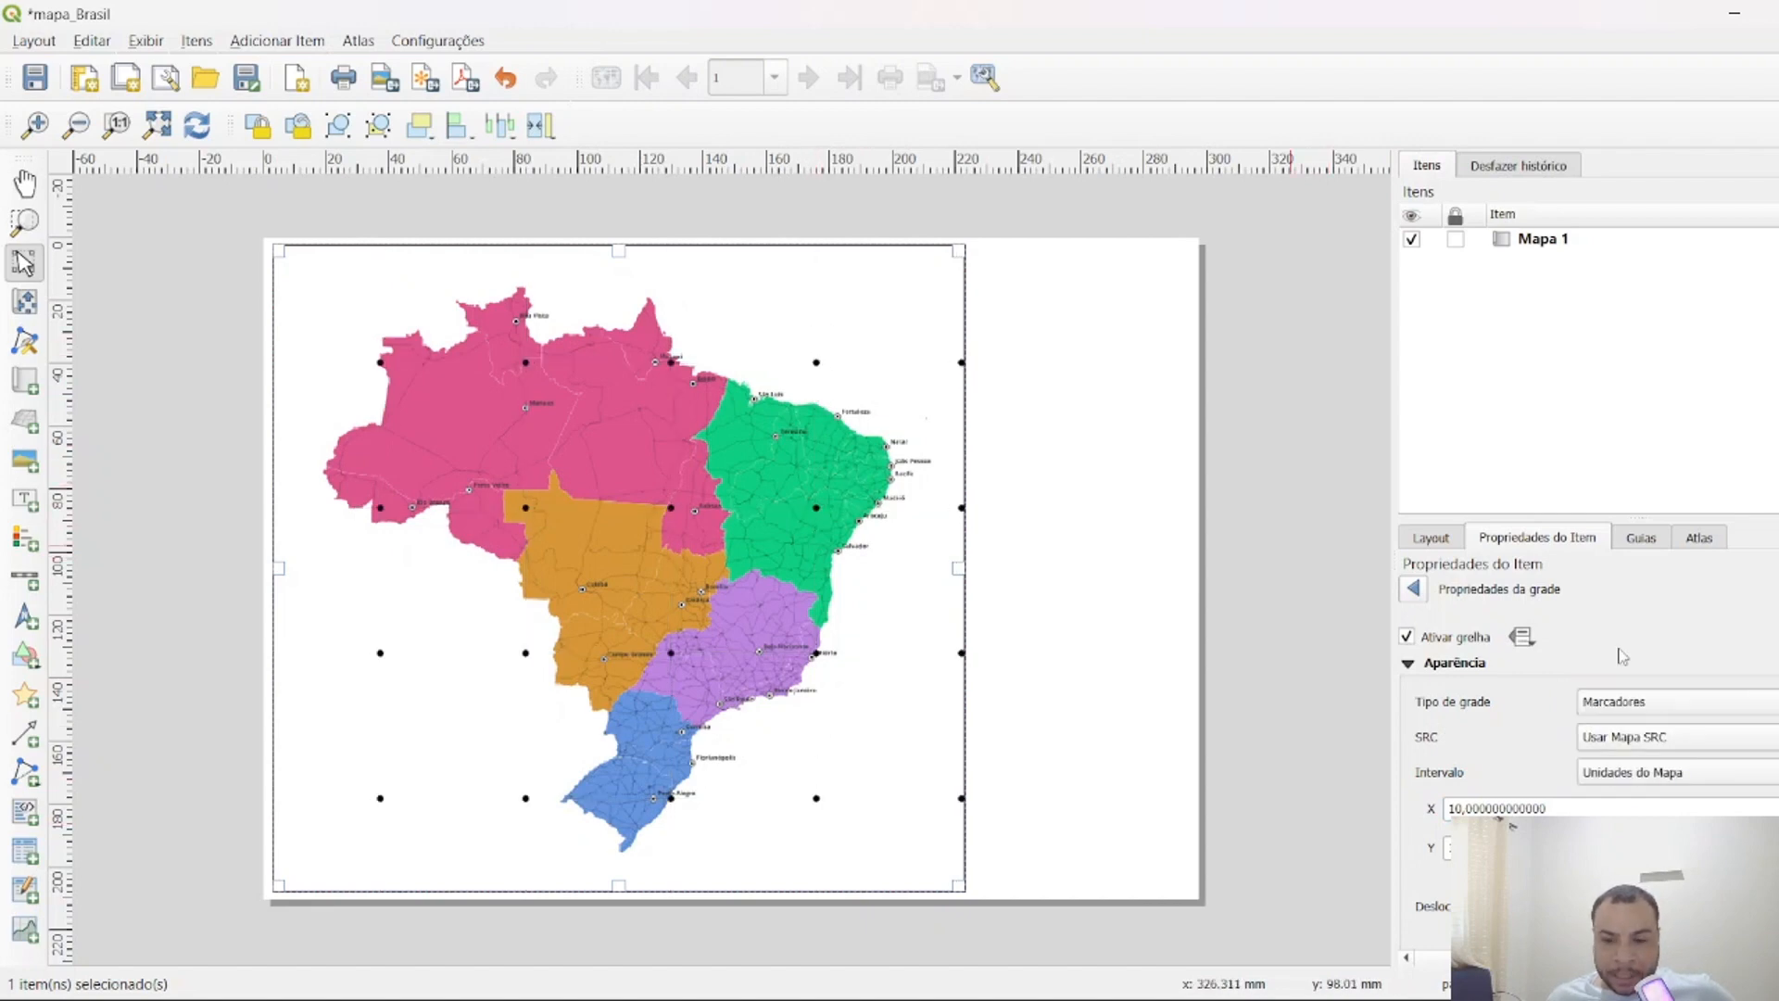
left_click(1646, 705)
left_click(1641, 728)
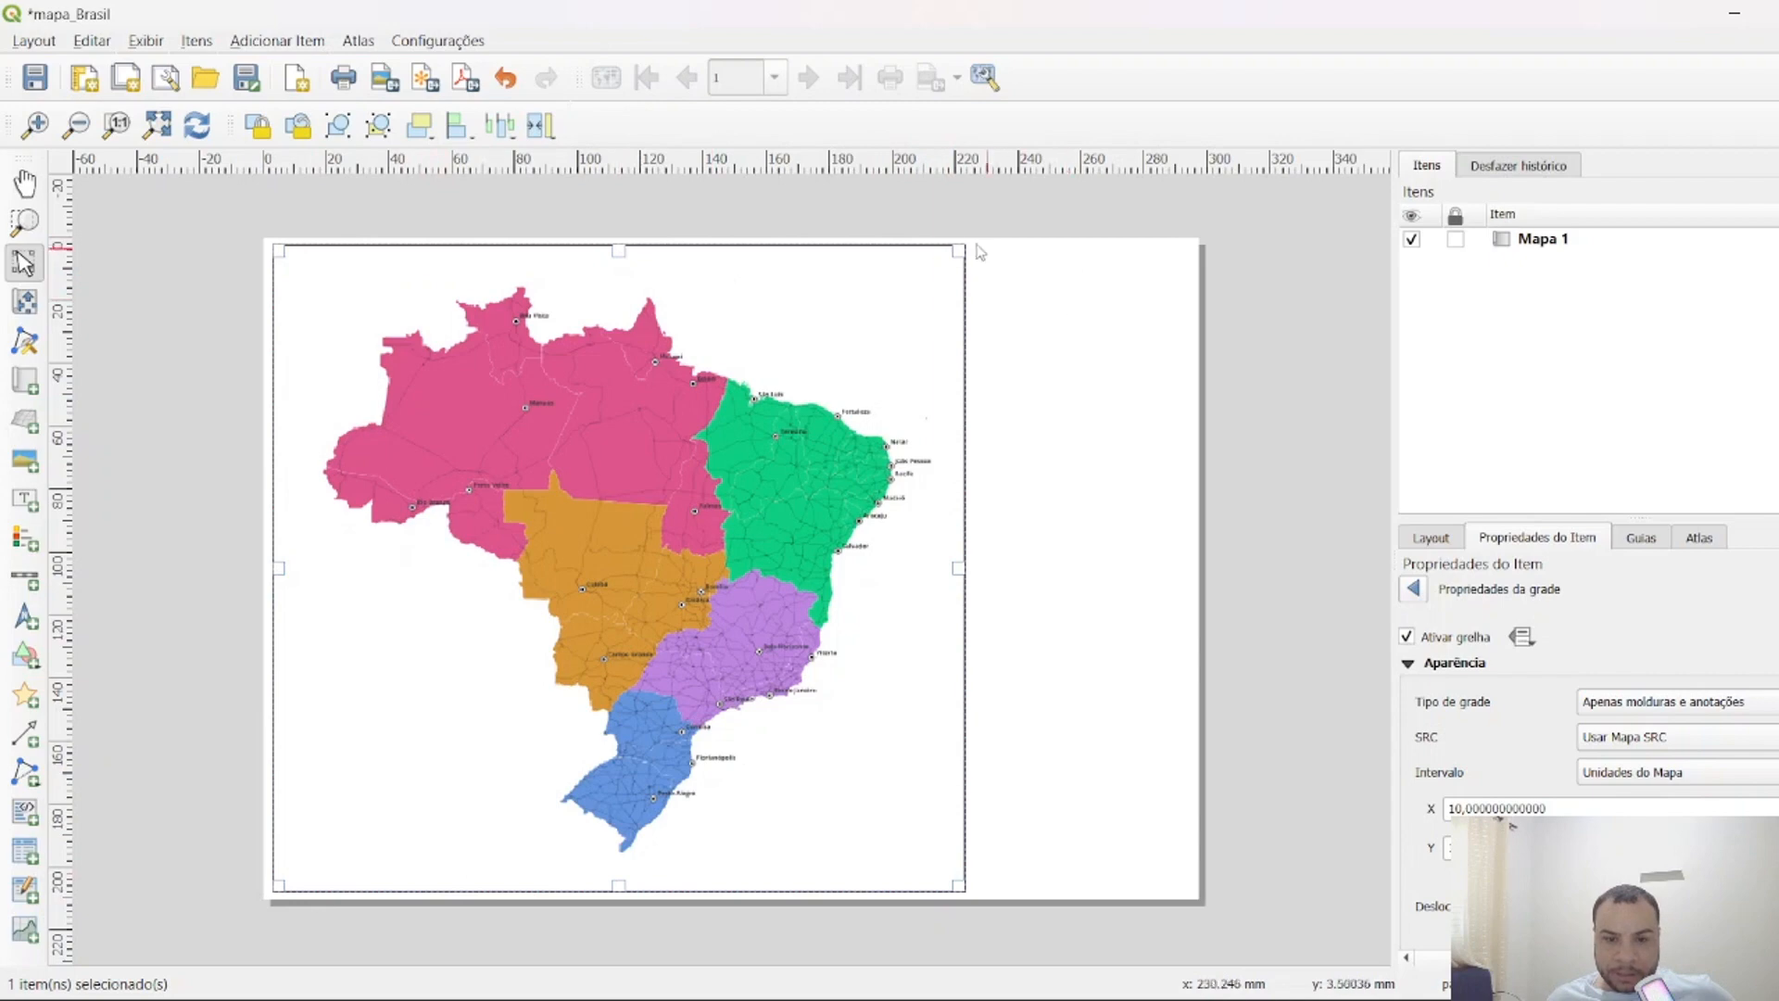
left_click(1659, 702)
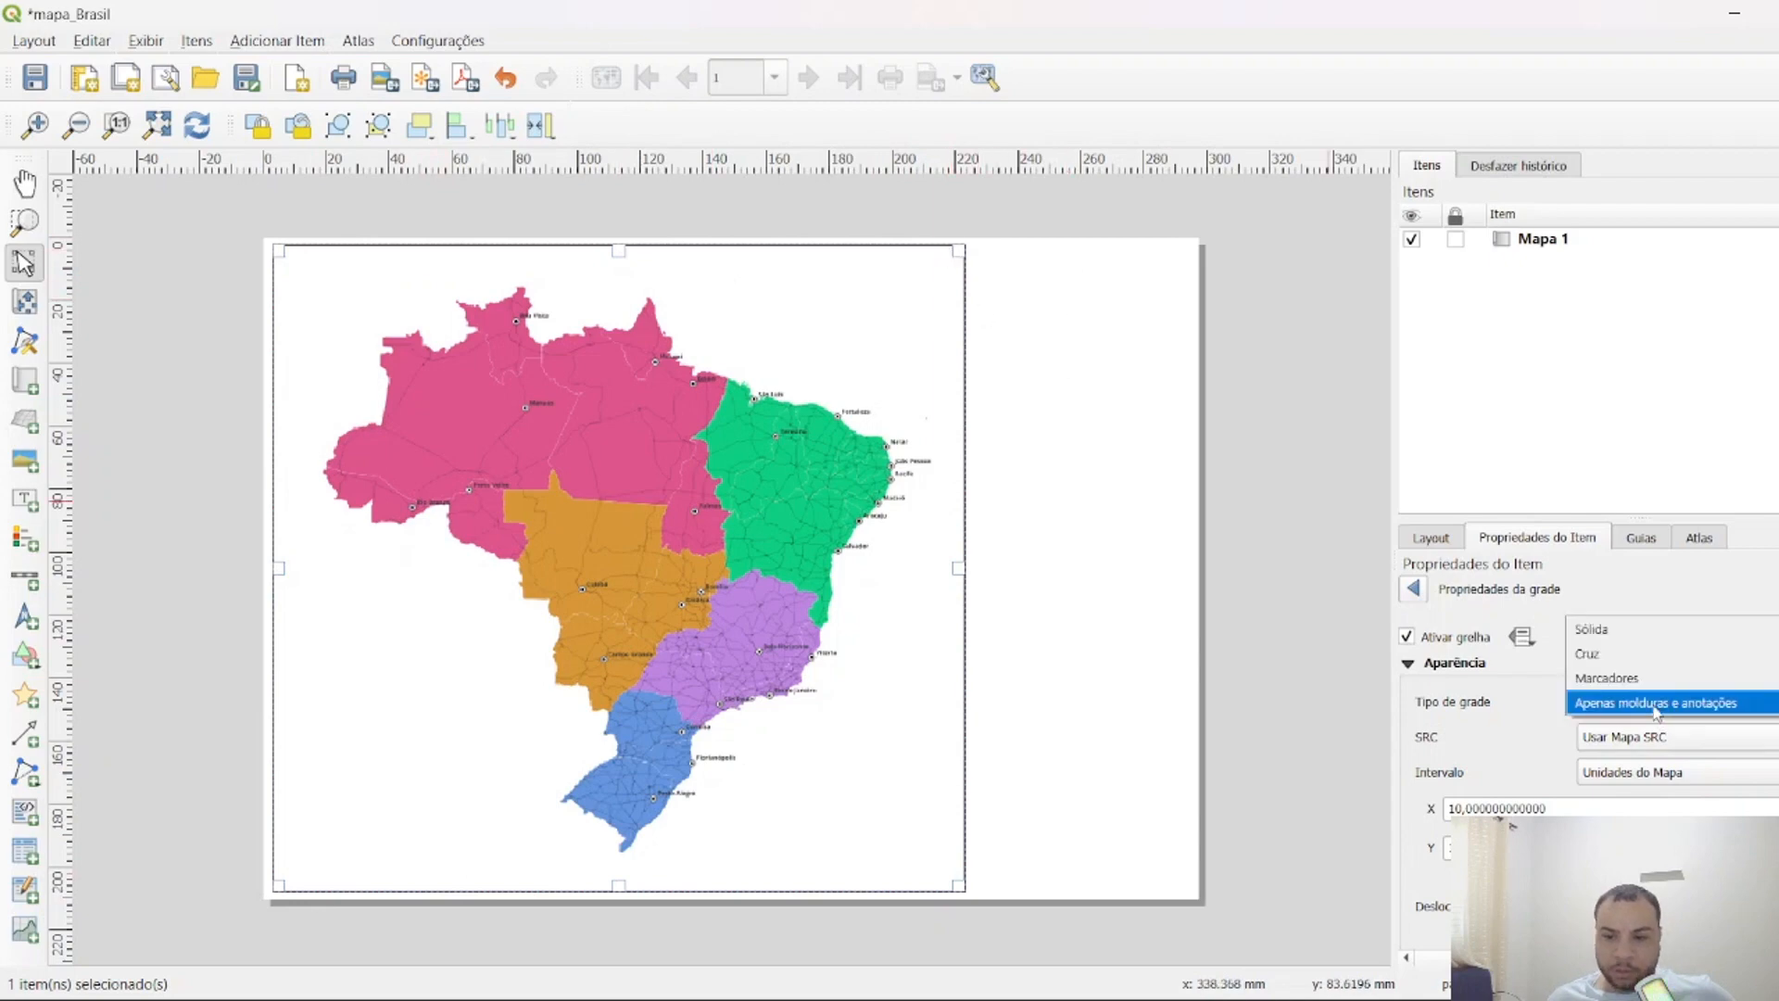
left_click(1608, 628)
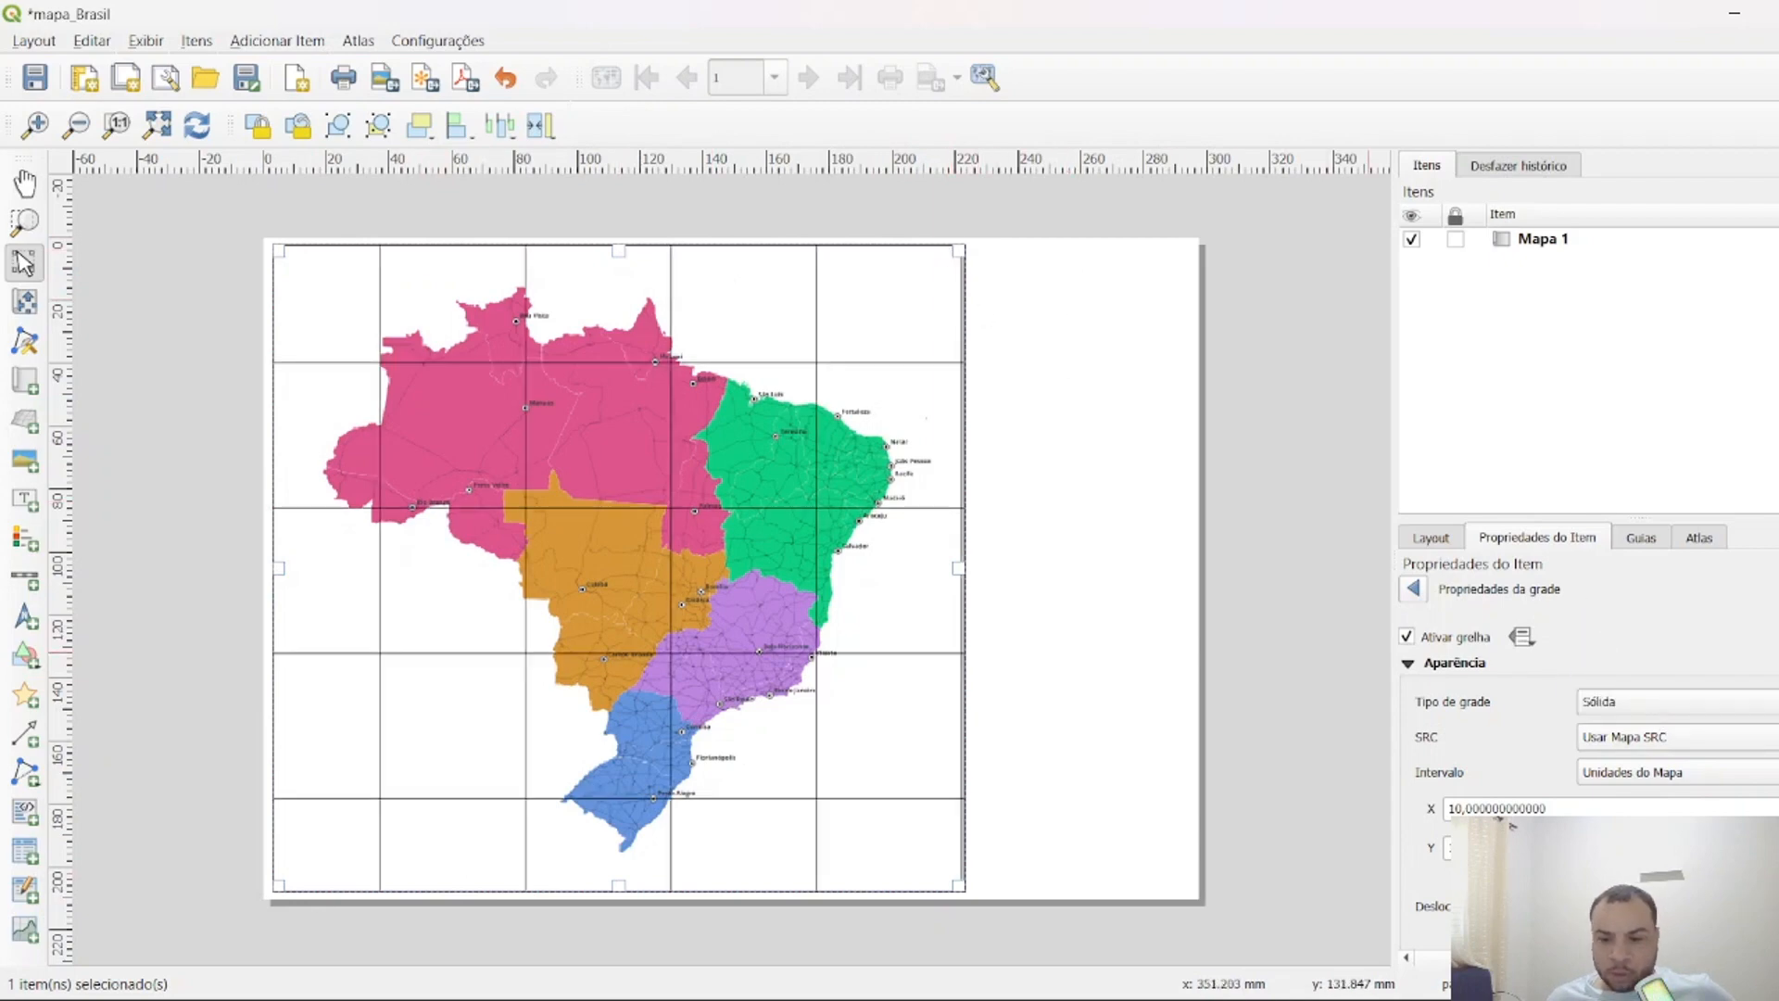
Set the frame style of the map grid to Zebra.
scroll(1510, 823, "down", 2)
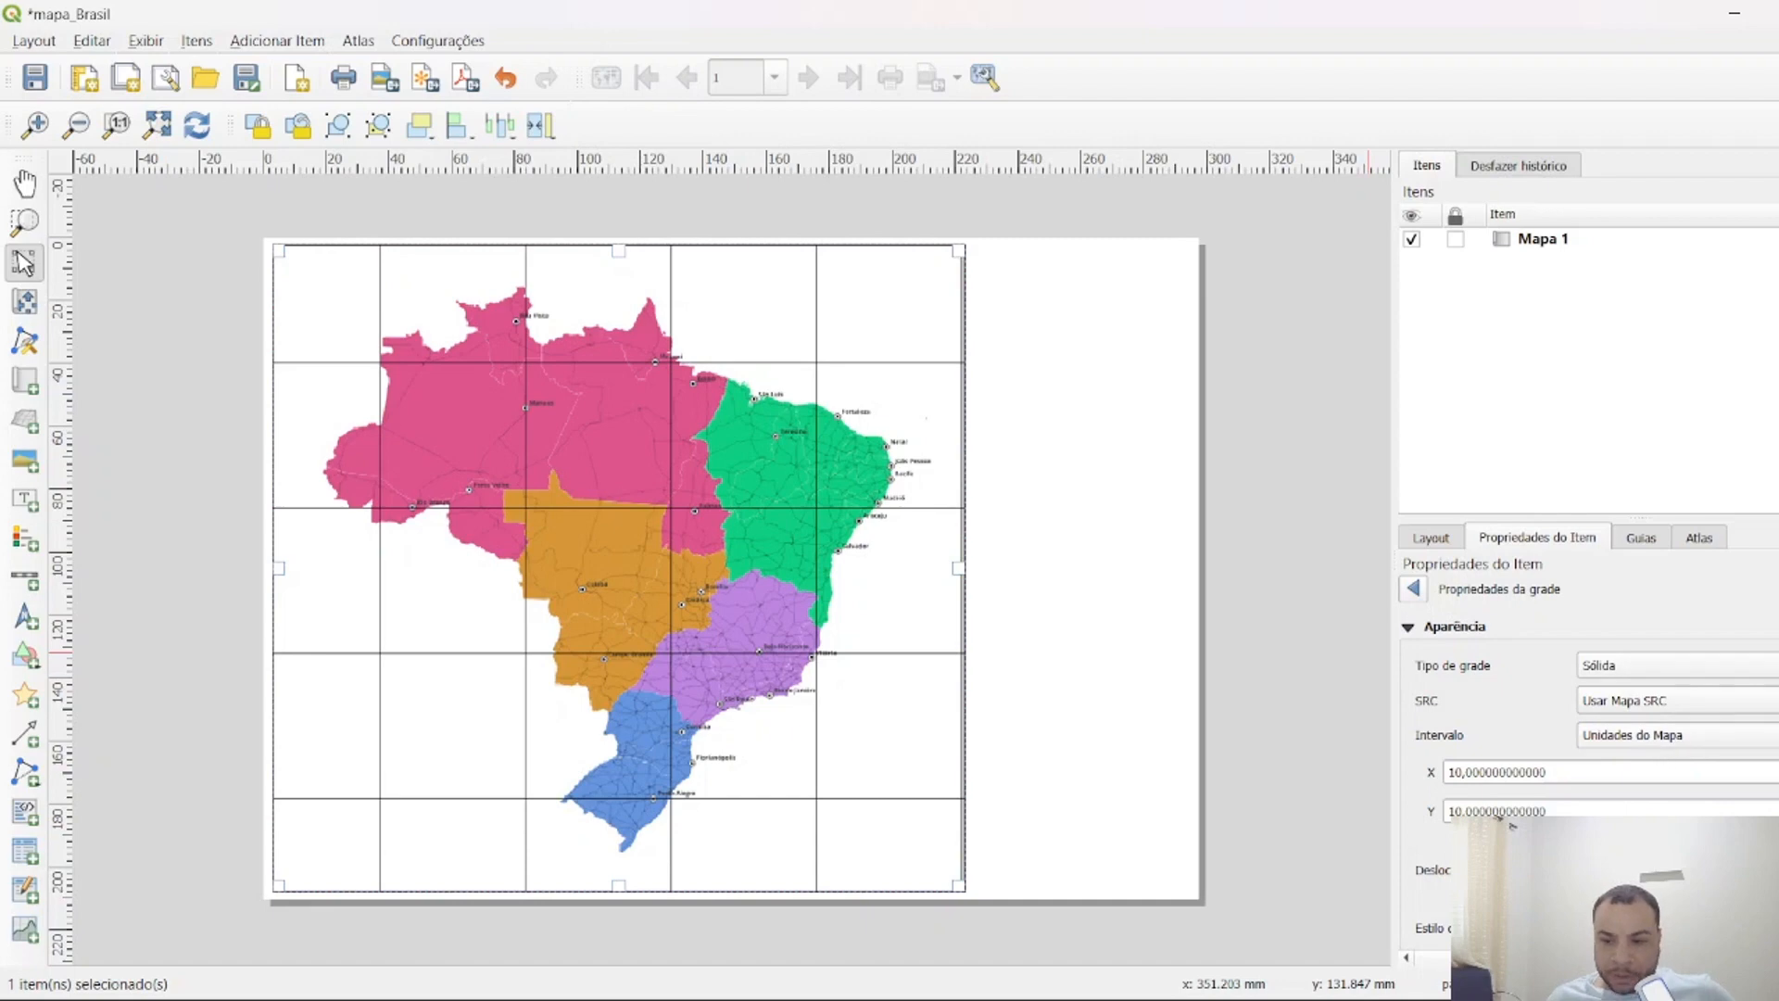
scroll(1642, 752, "down", 3)
scroll(1511, 824, "down", 10)
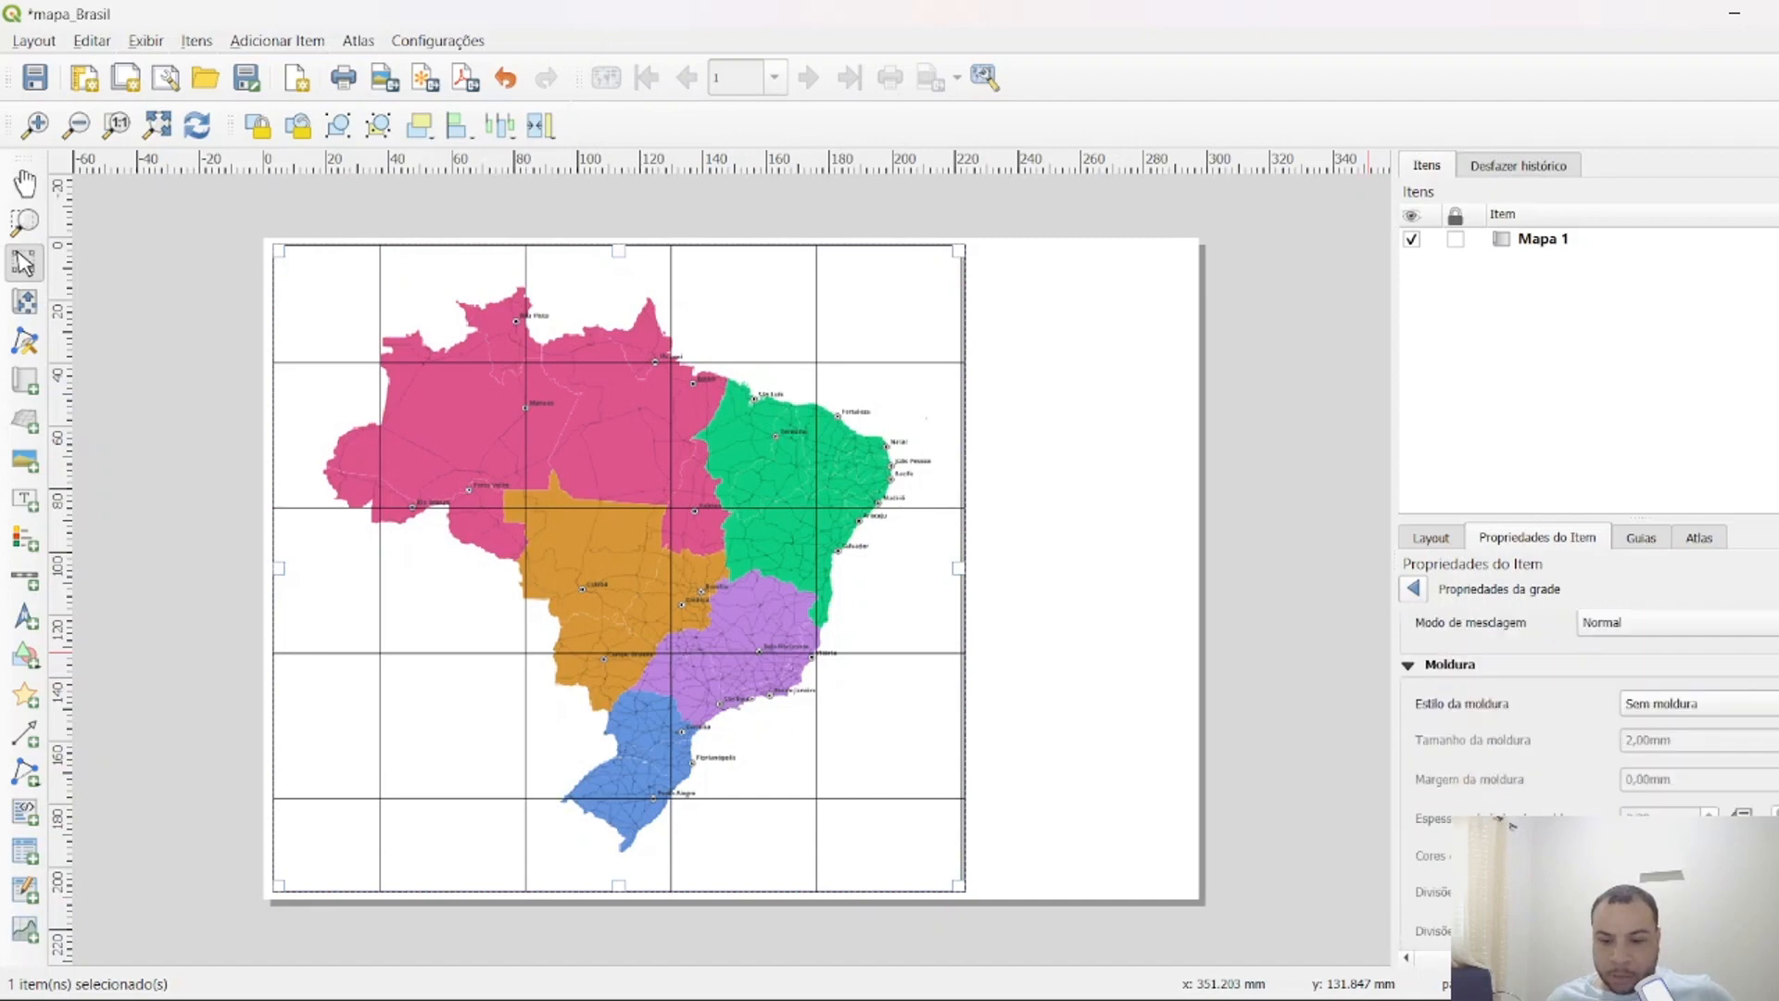
left_click(1664, 705)
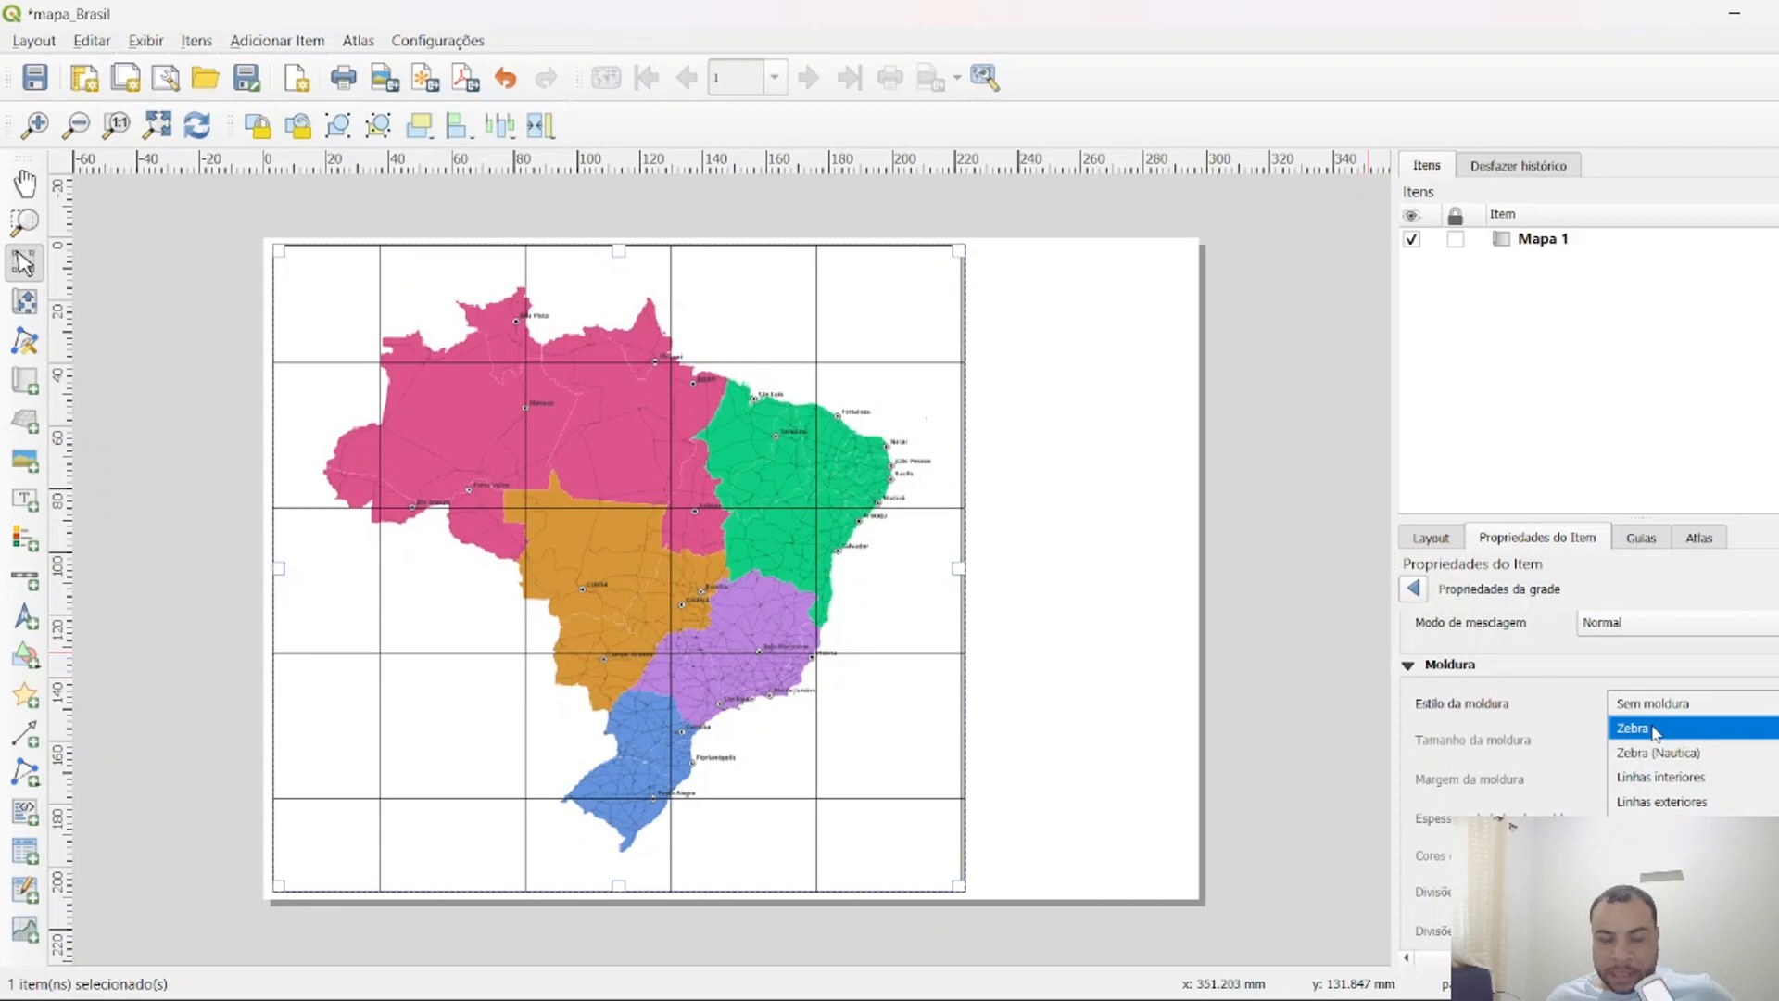
left_click(1656, 730)
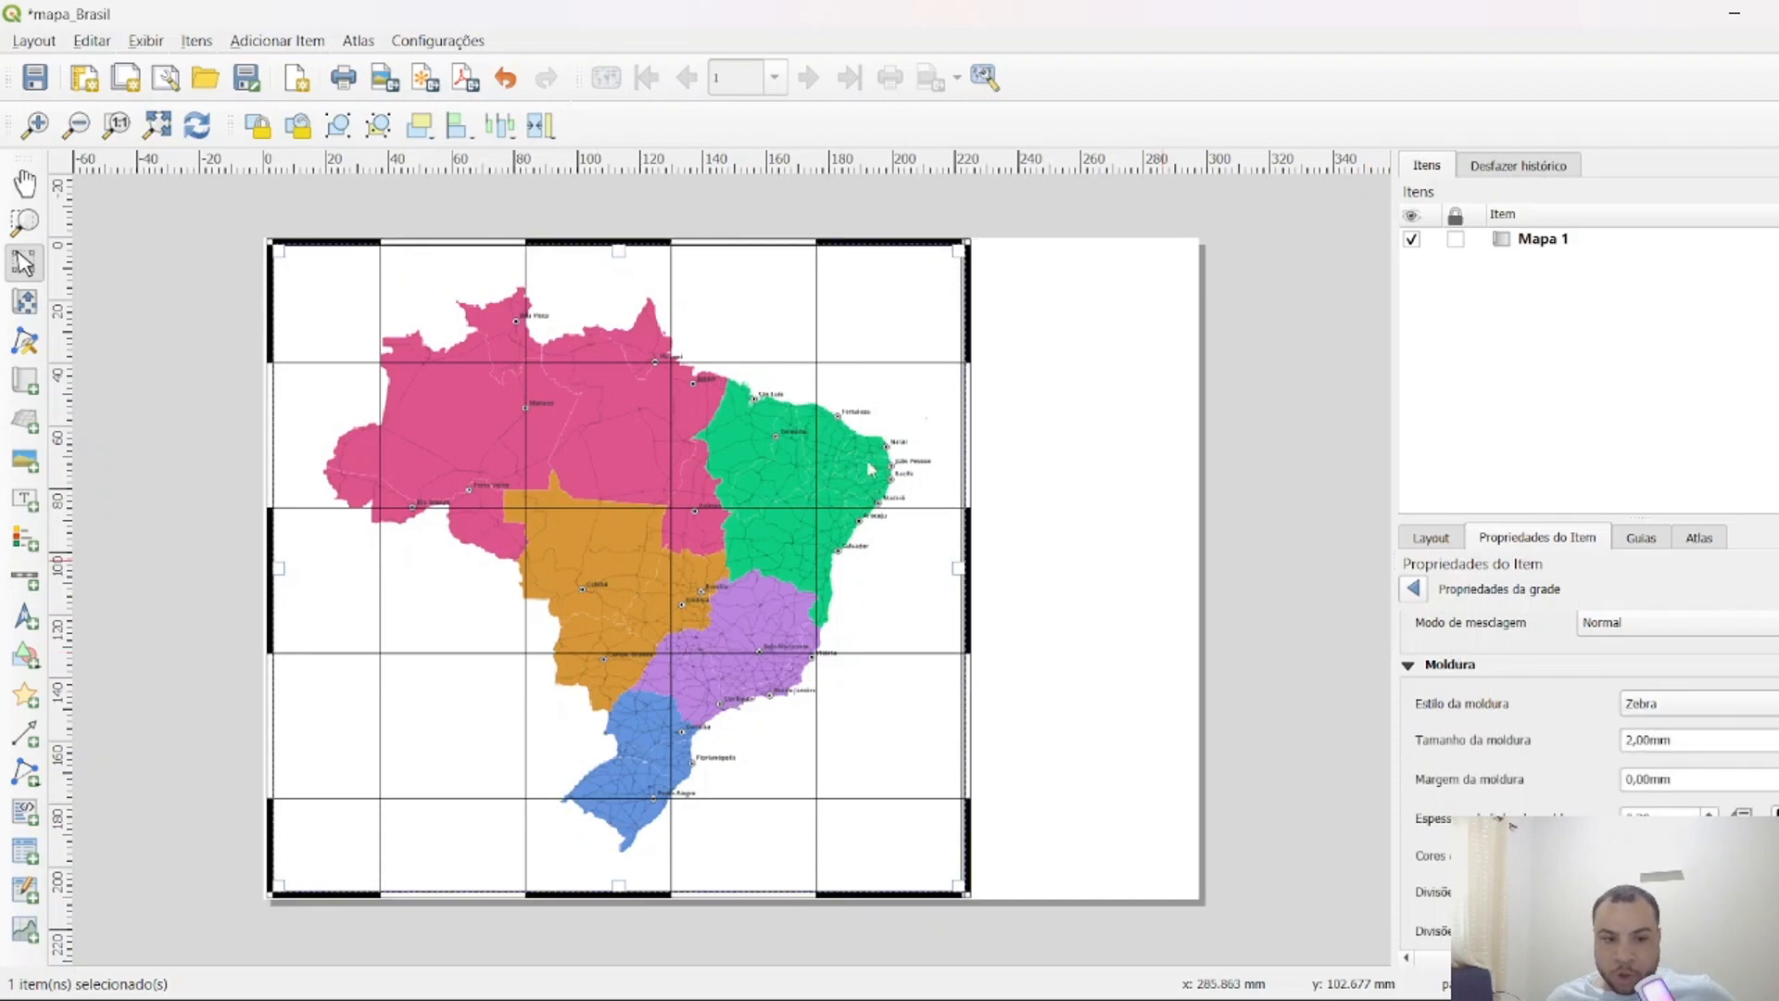
Try the Linha da borda frame style for the grid, and set the style to Sem moldura.
left_click(1667, 712)
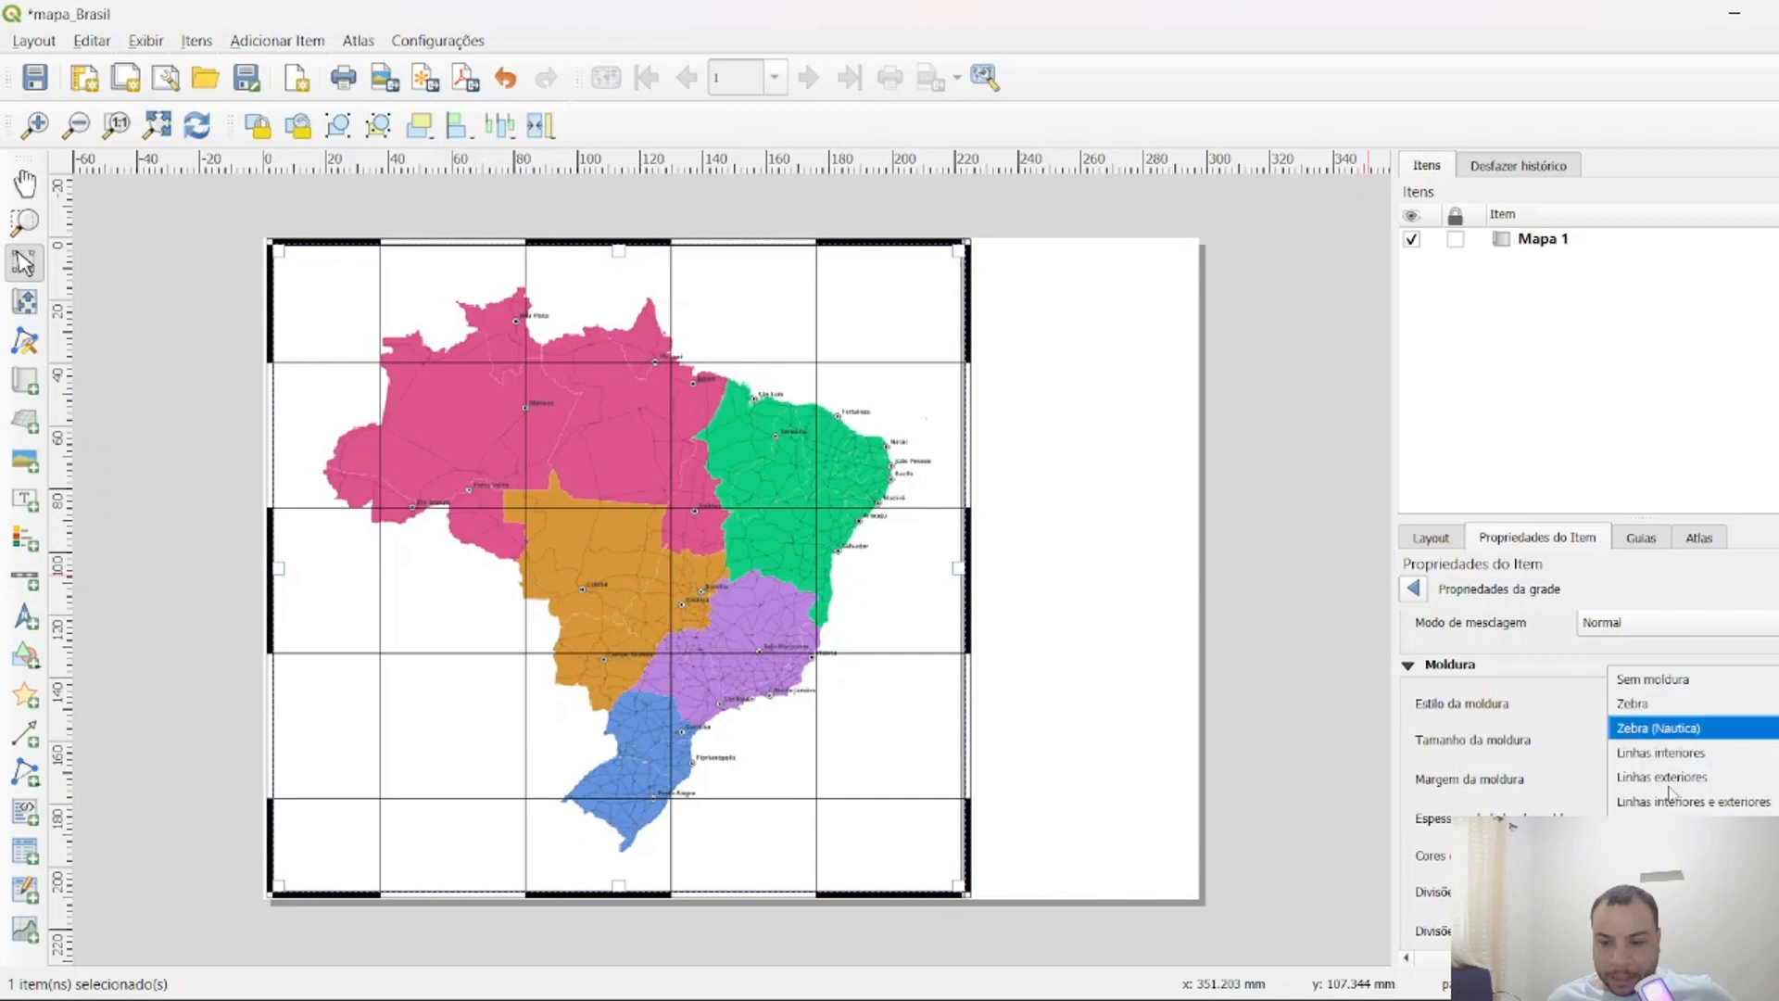
left_click(1668, 825)
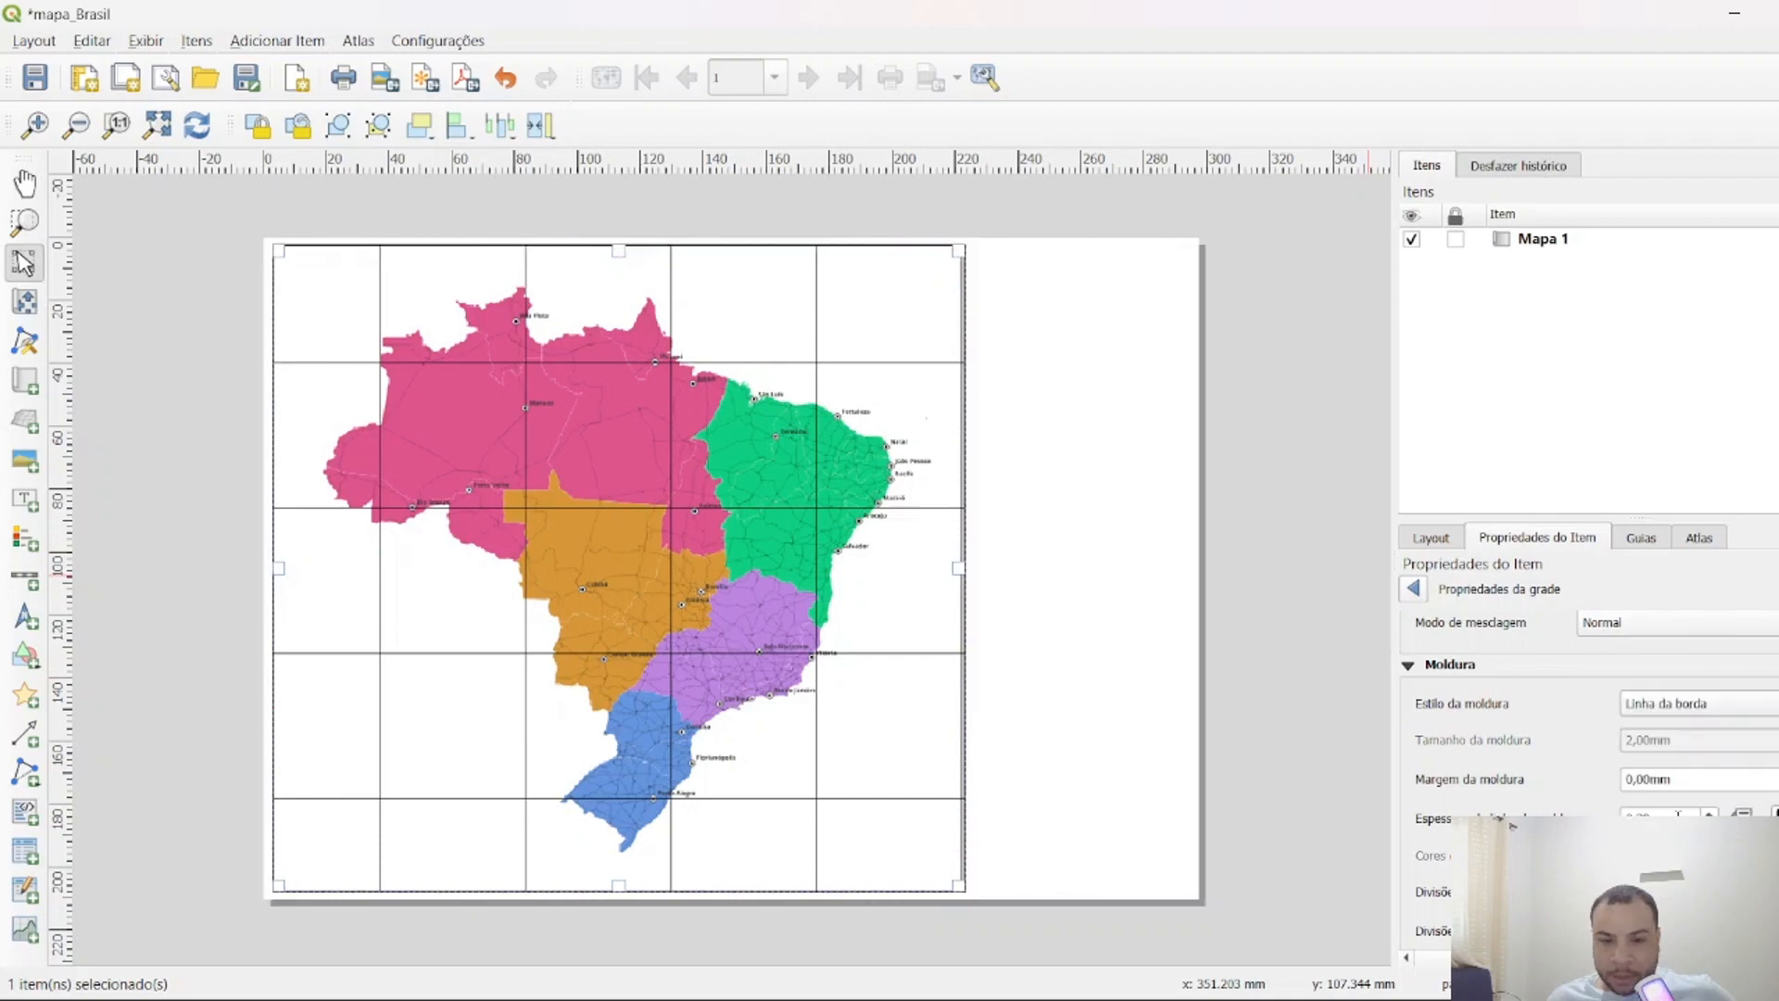
left_click(1625, 631)
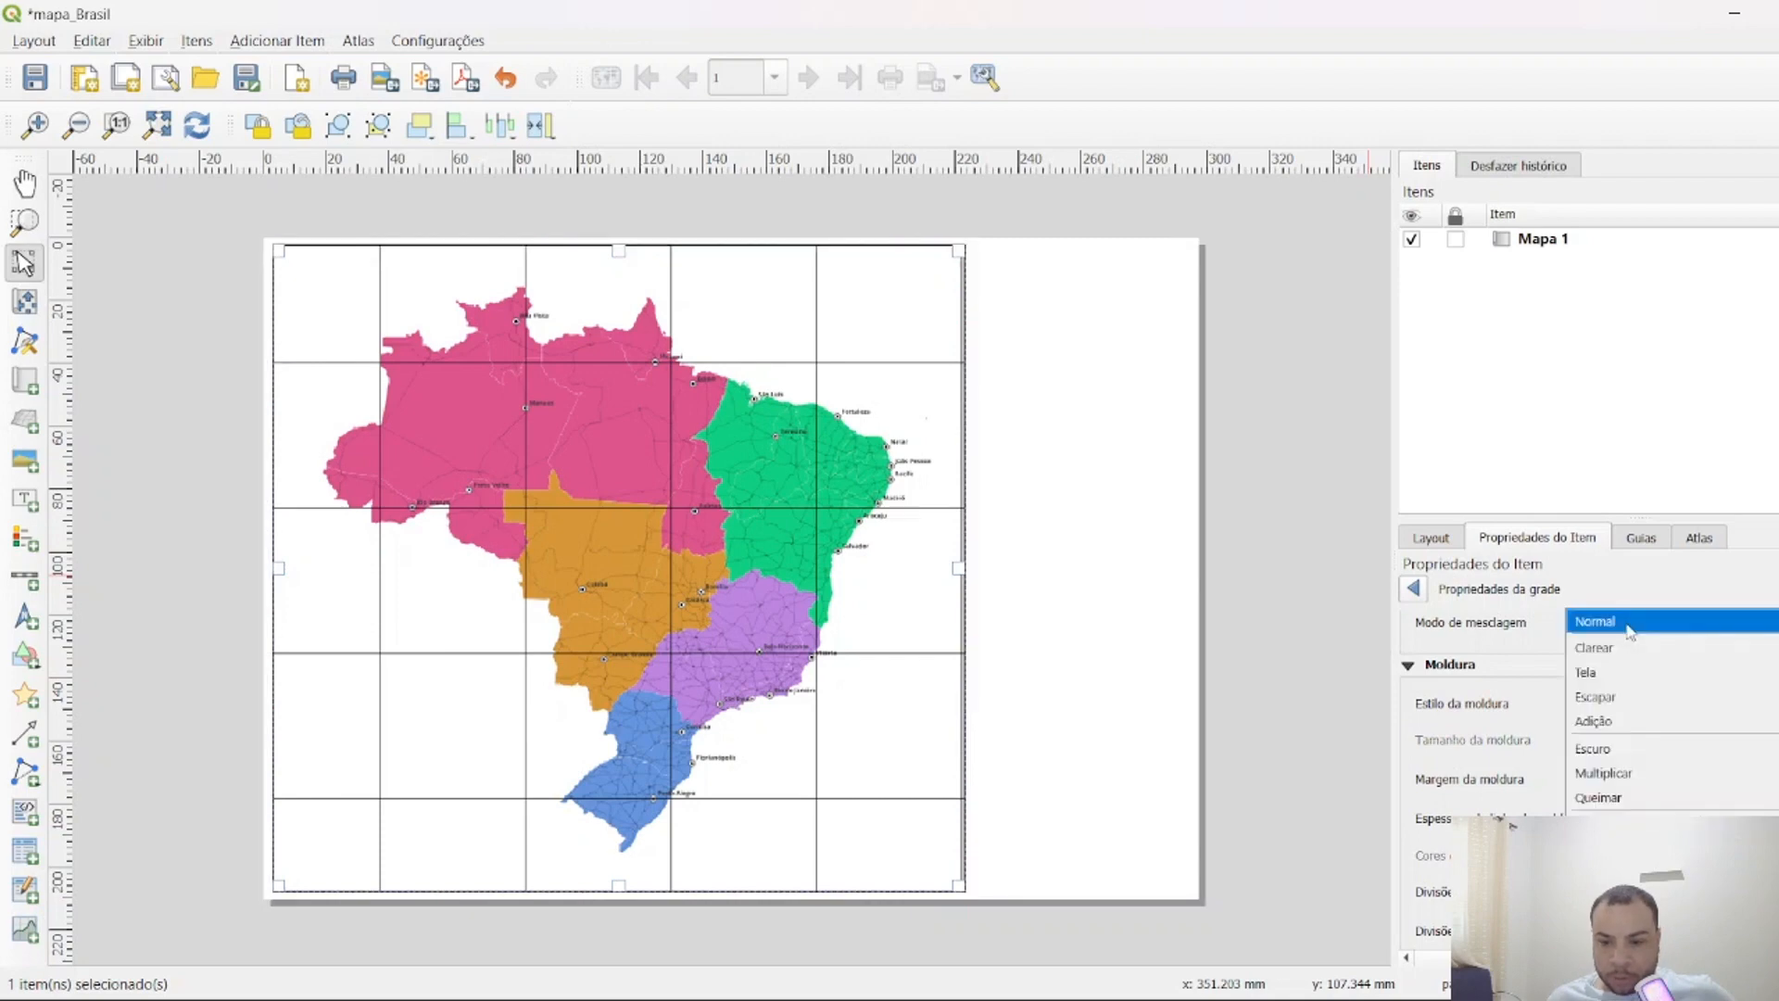
left_click(1506, 675)
left_click(1687, 706)
left_click(1668, 553)
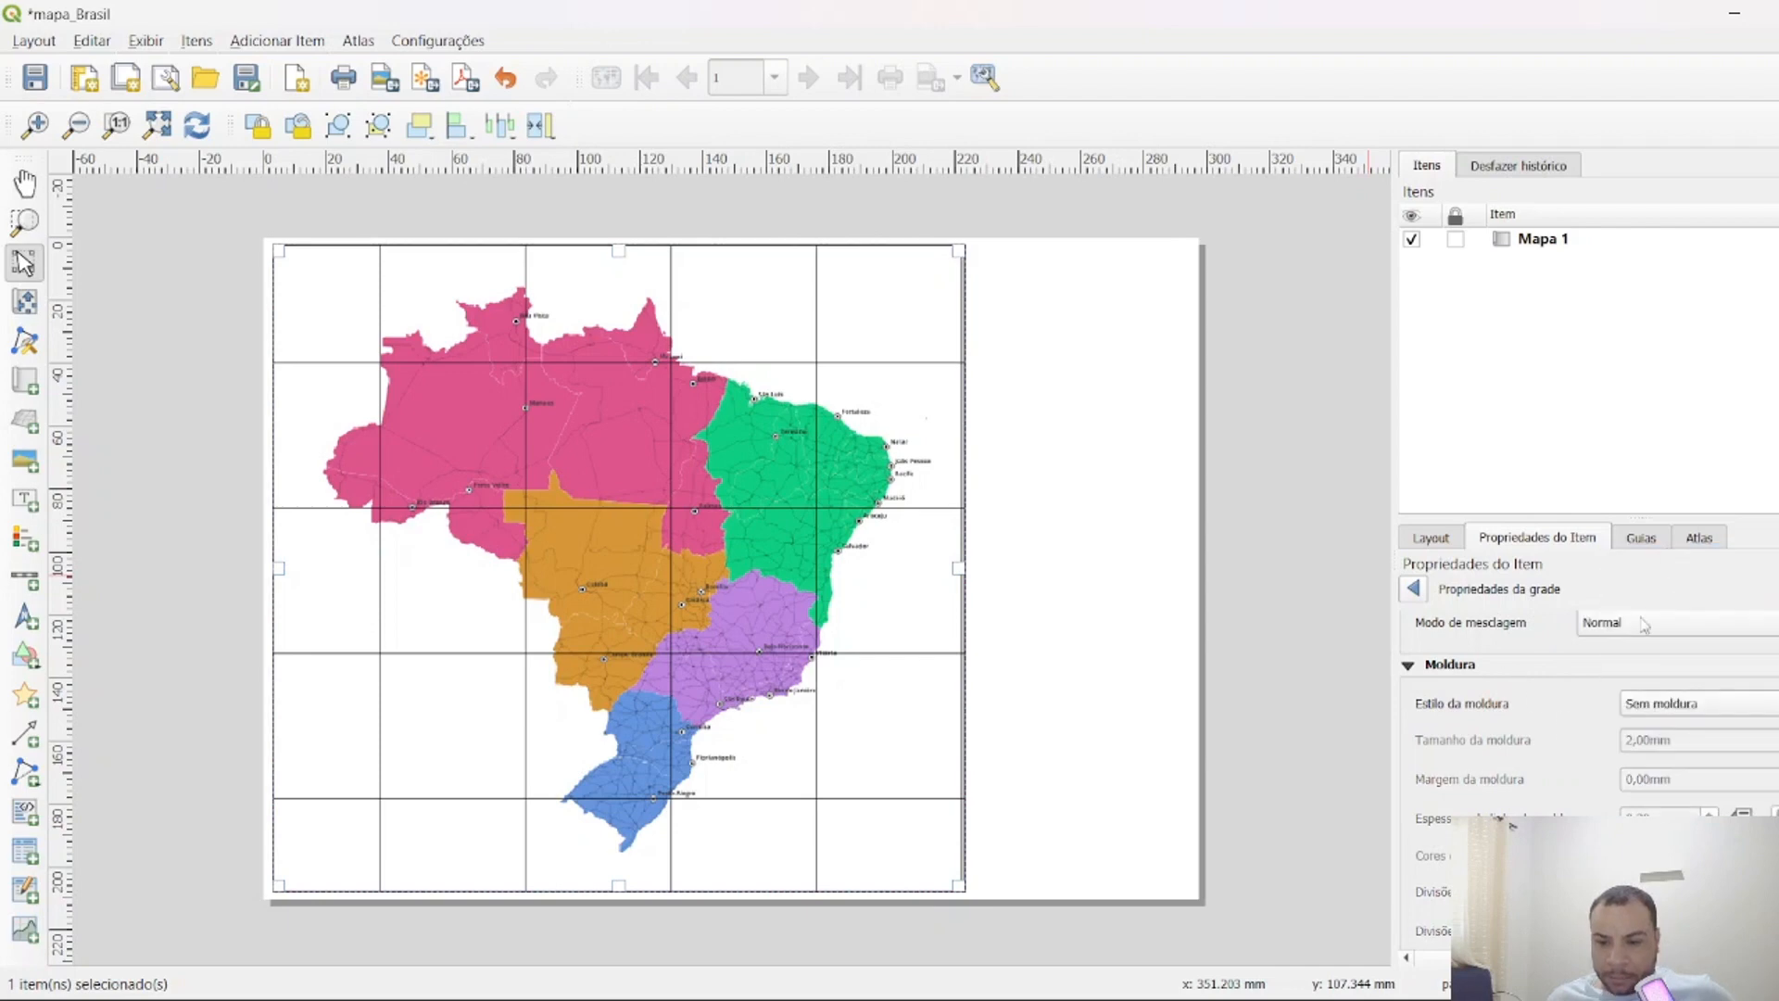
Enable coordinate drawing on the map grid and set the coordinate format to Grau, Minuto.
scroll(1510, 823, "down", 10)
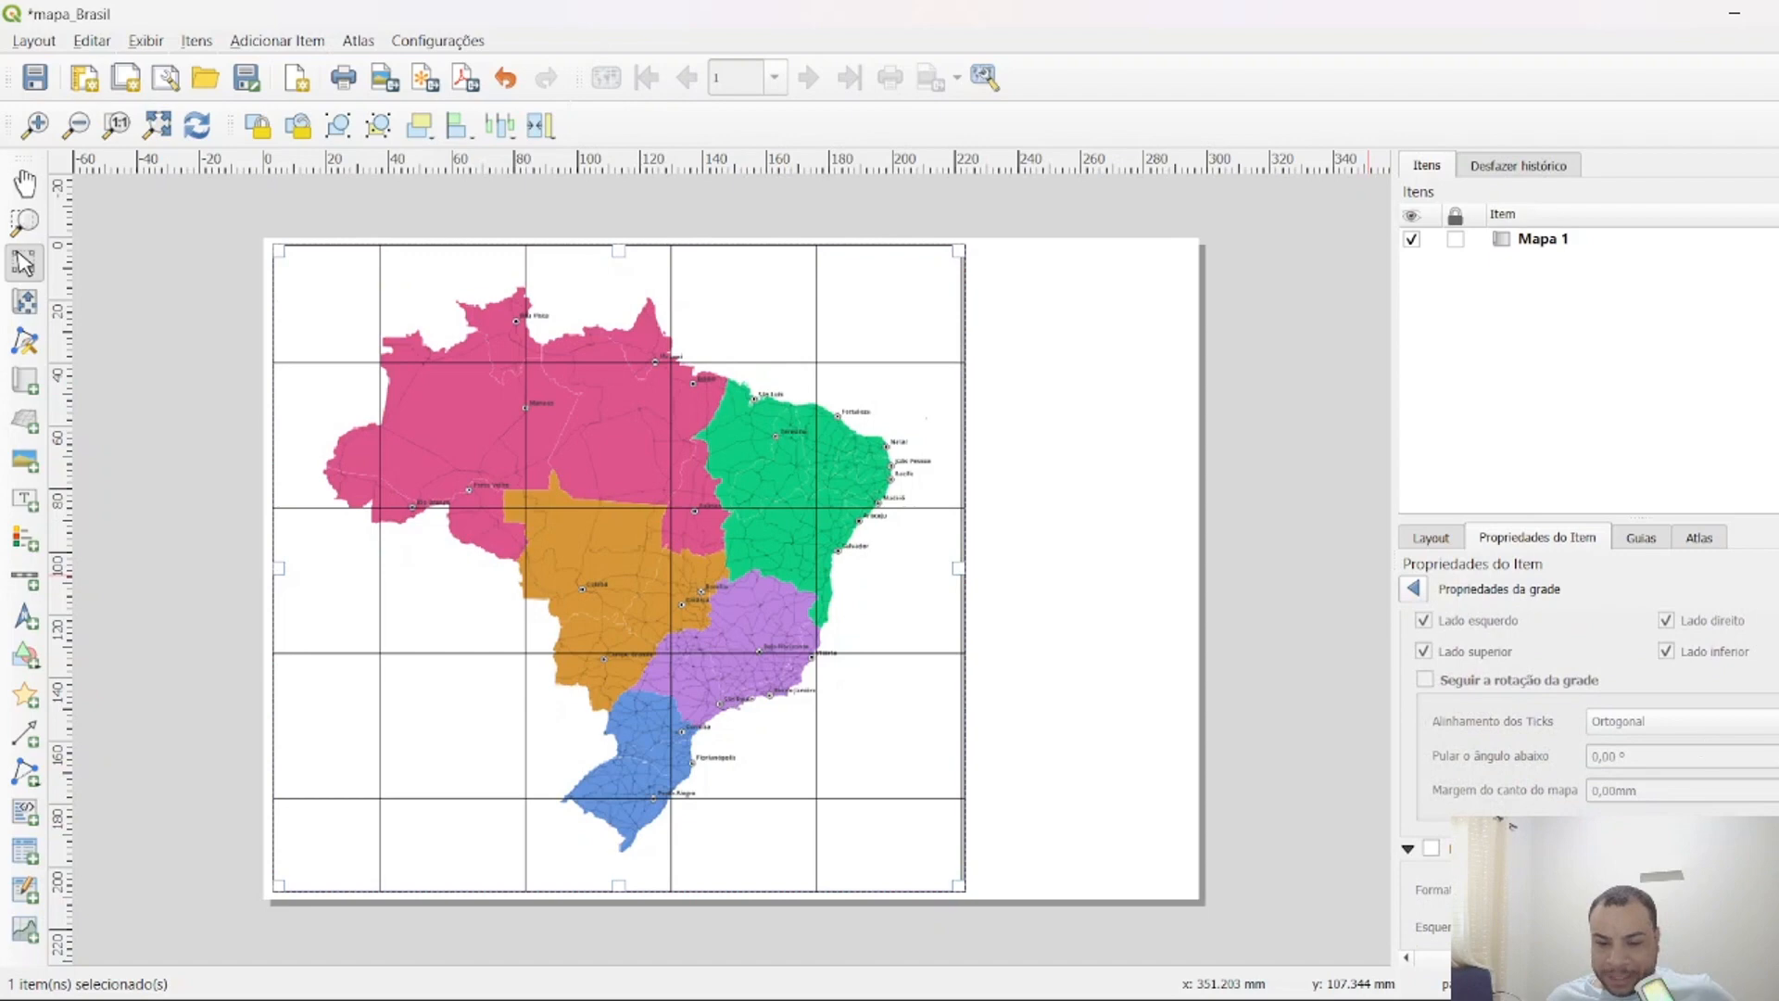
left_click(1431, 848)
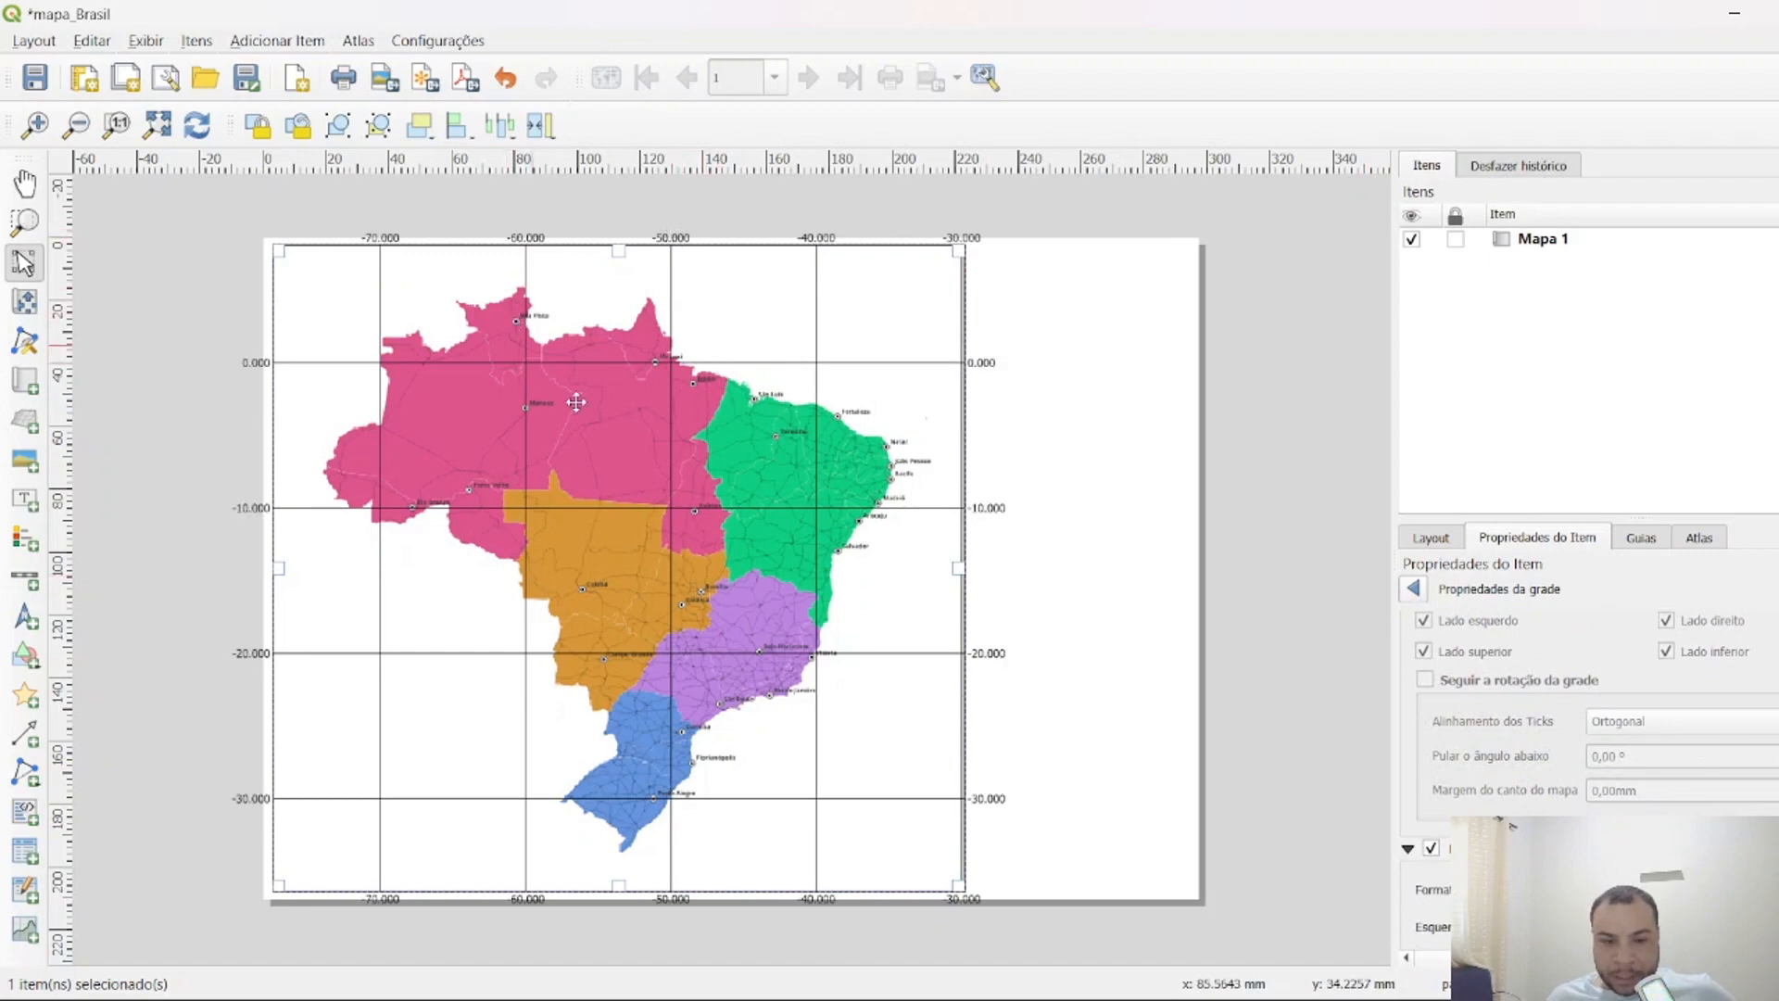
scroll(1696, 802, "down", 4)
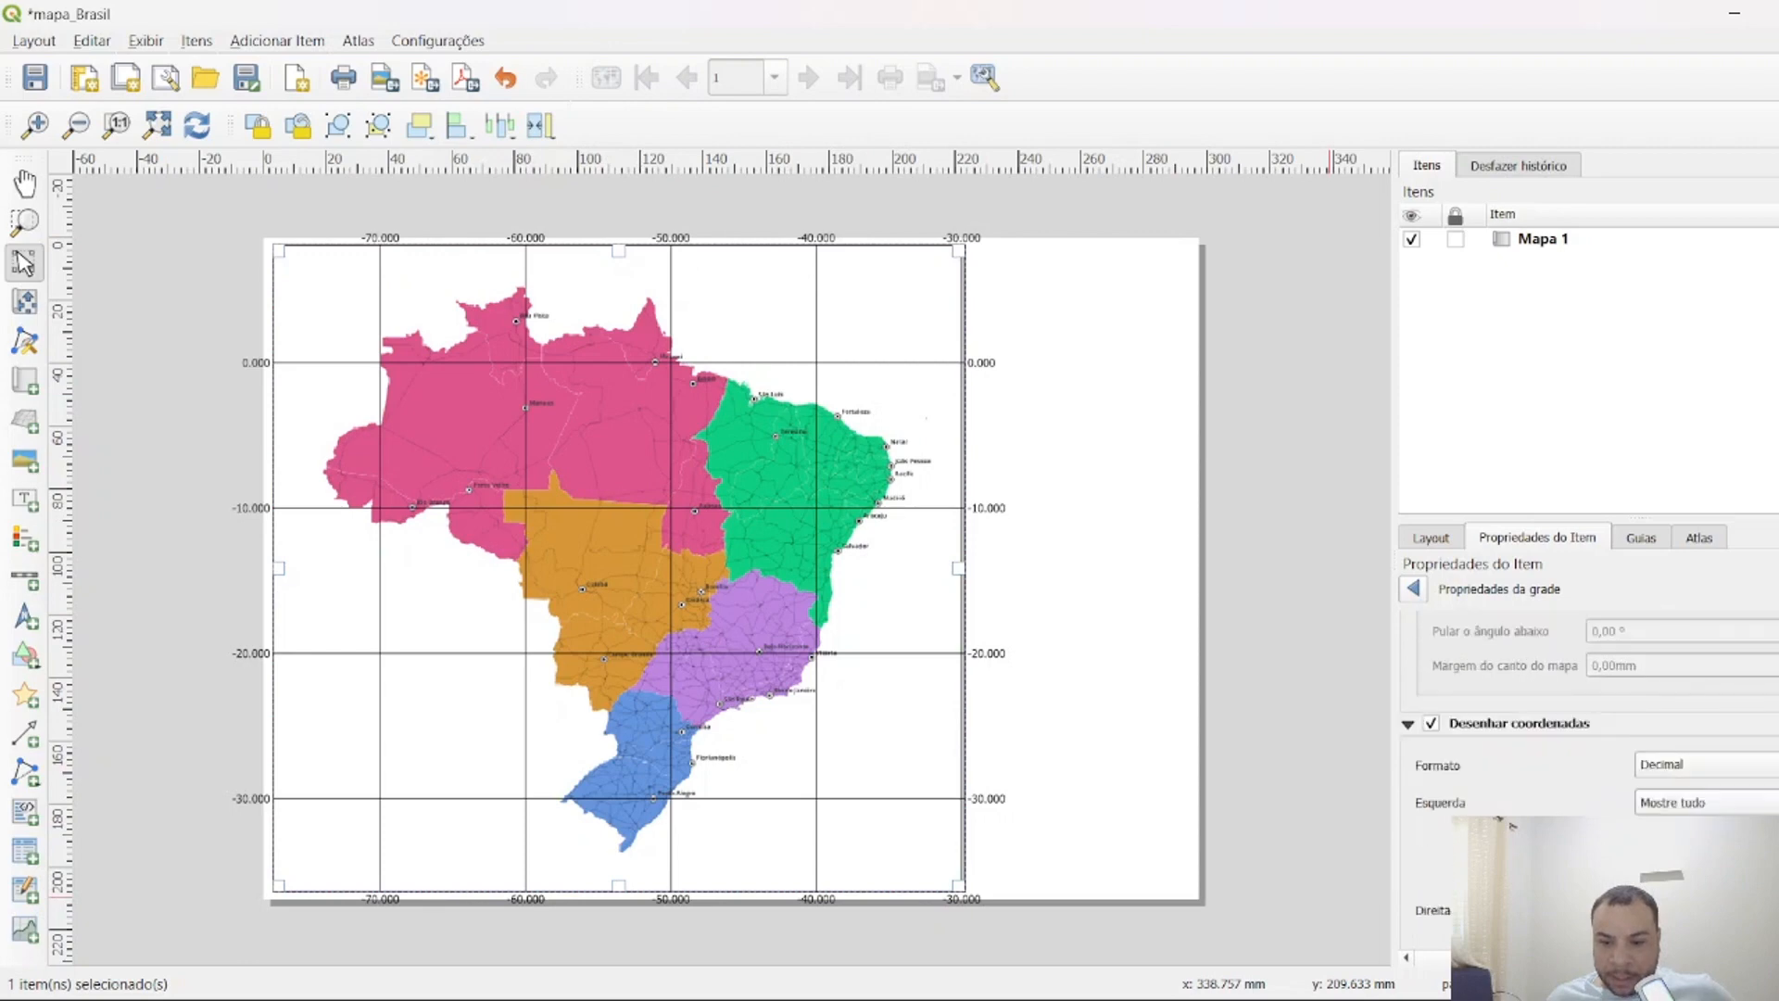
left_click(1726, 774)
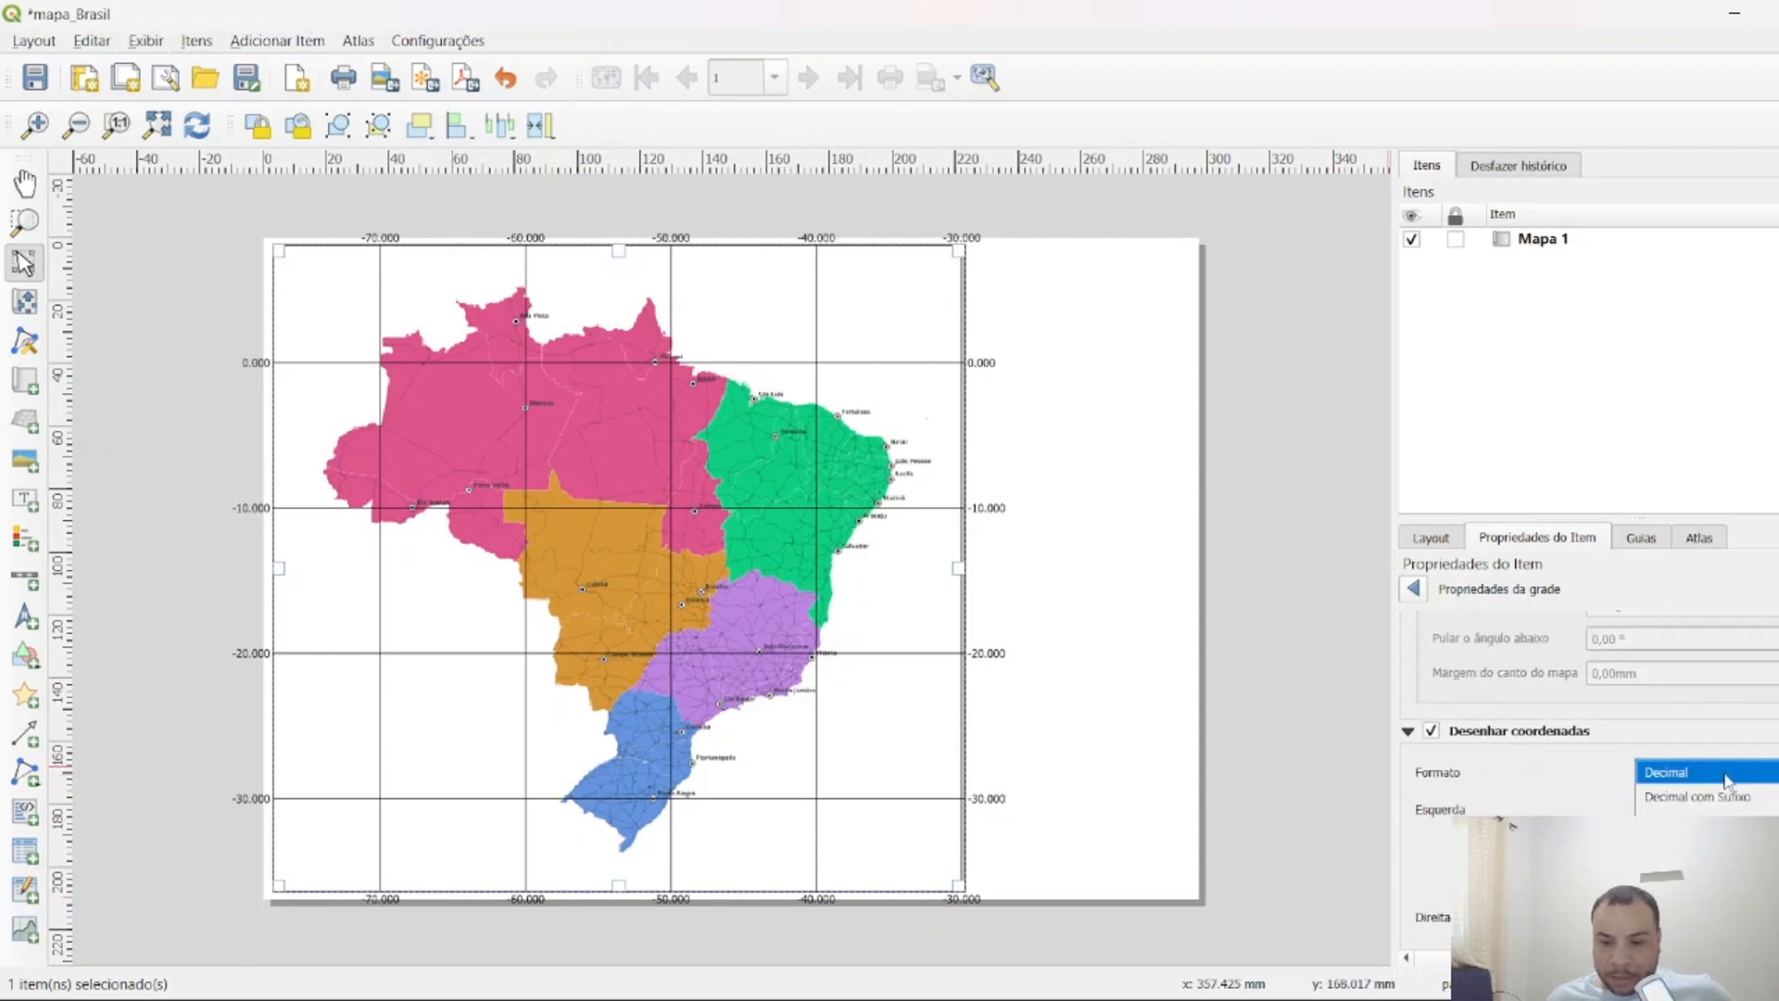
left_click(1705, 820)
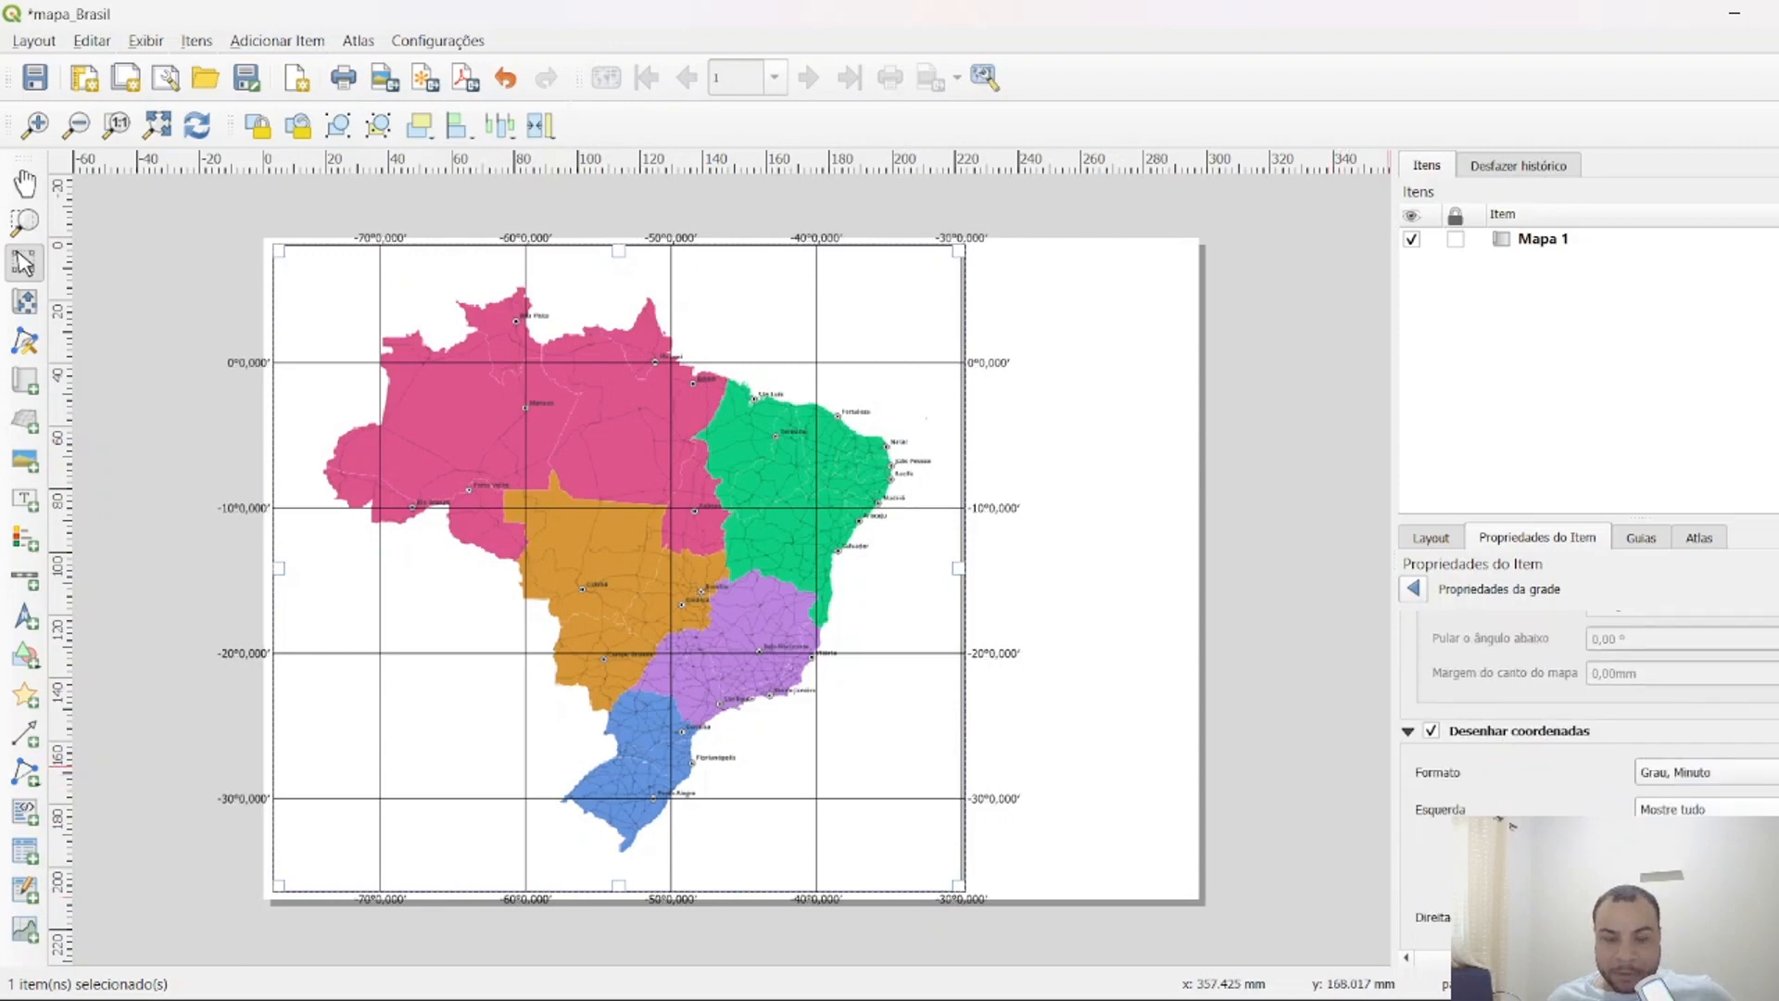
Try the suffixed degree-minute and degree-minute-second coordinate formats, and return the format to Grau, Minuto.
left_click(1676, 781)
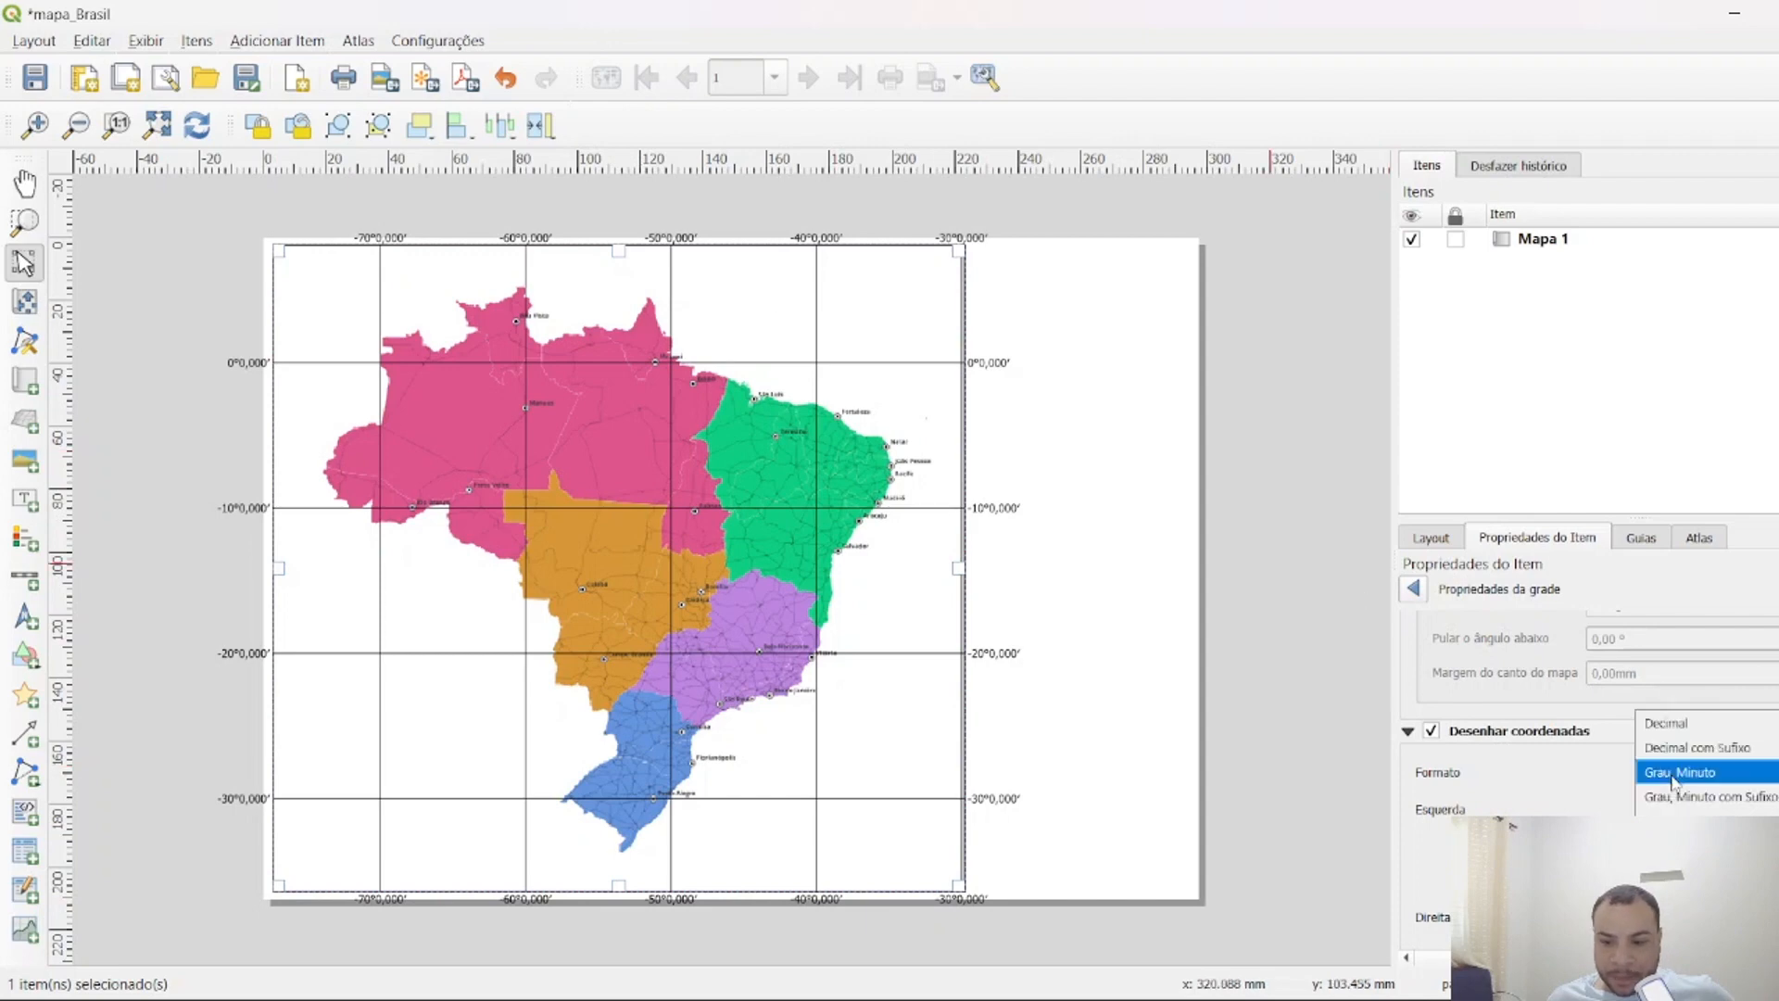
left_click(1691, 799)
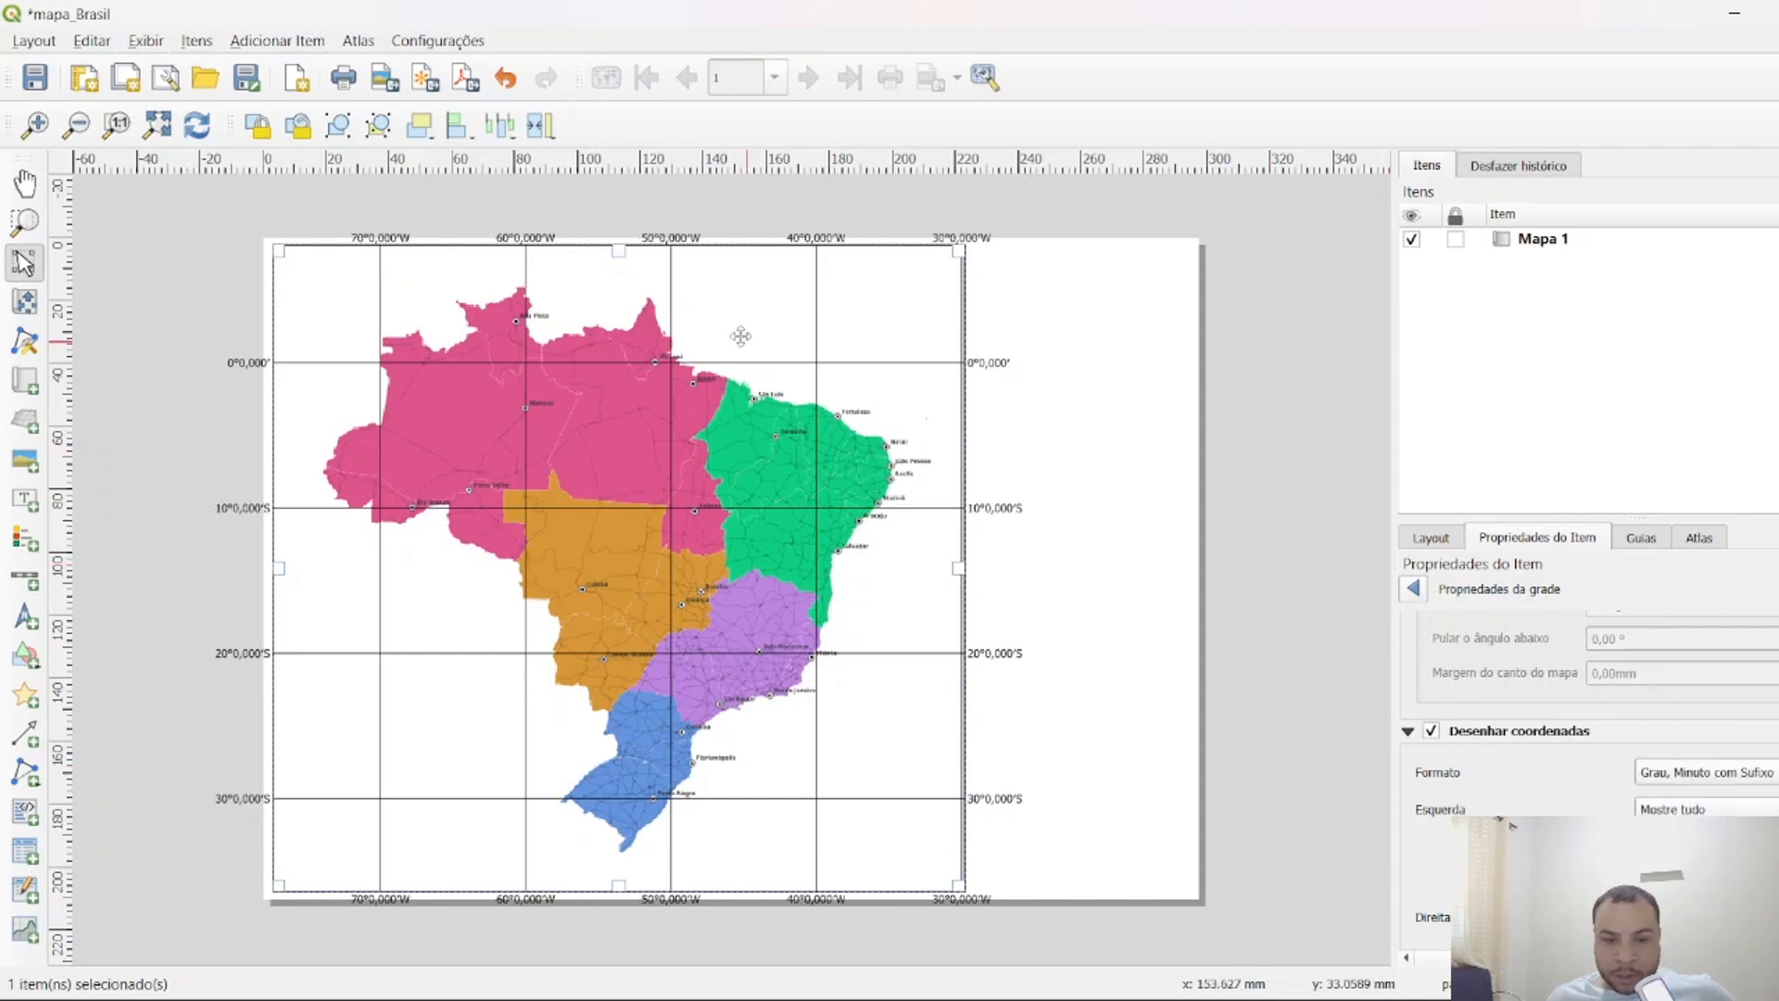
left_click(1710, 773)
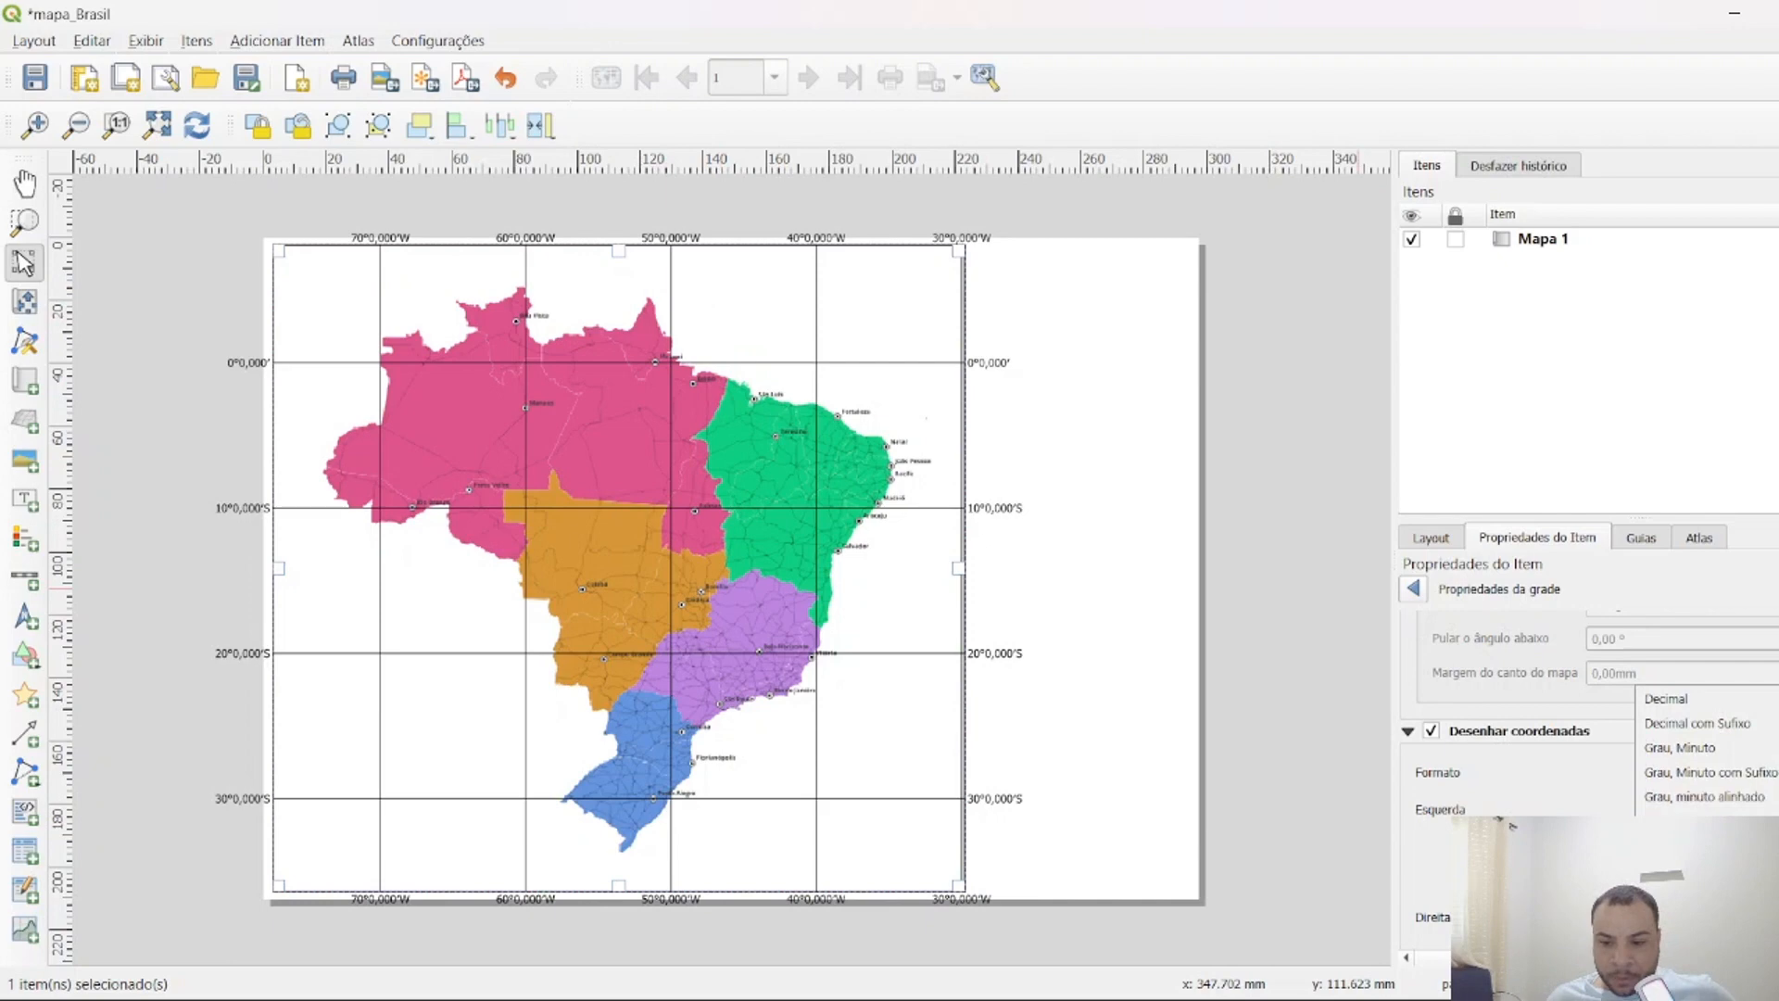
left_click(1710, 846)
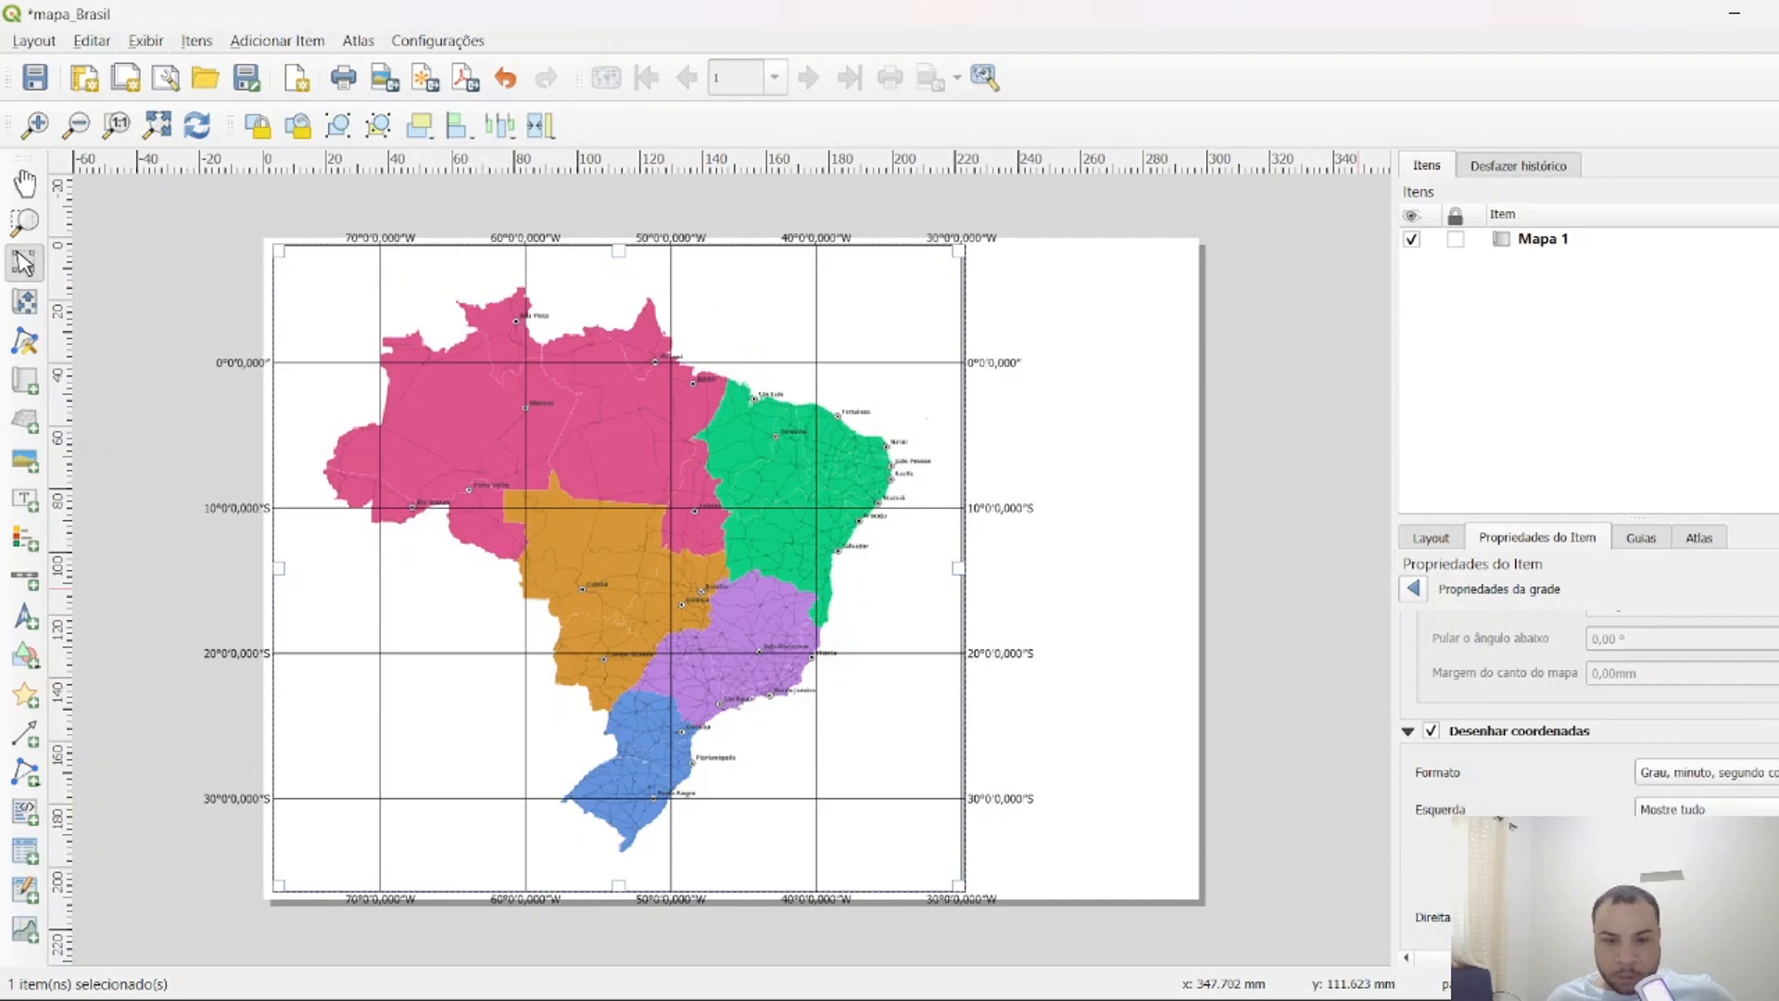
left_click(1703, 795)
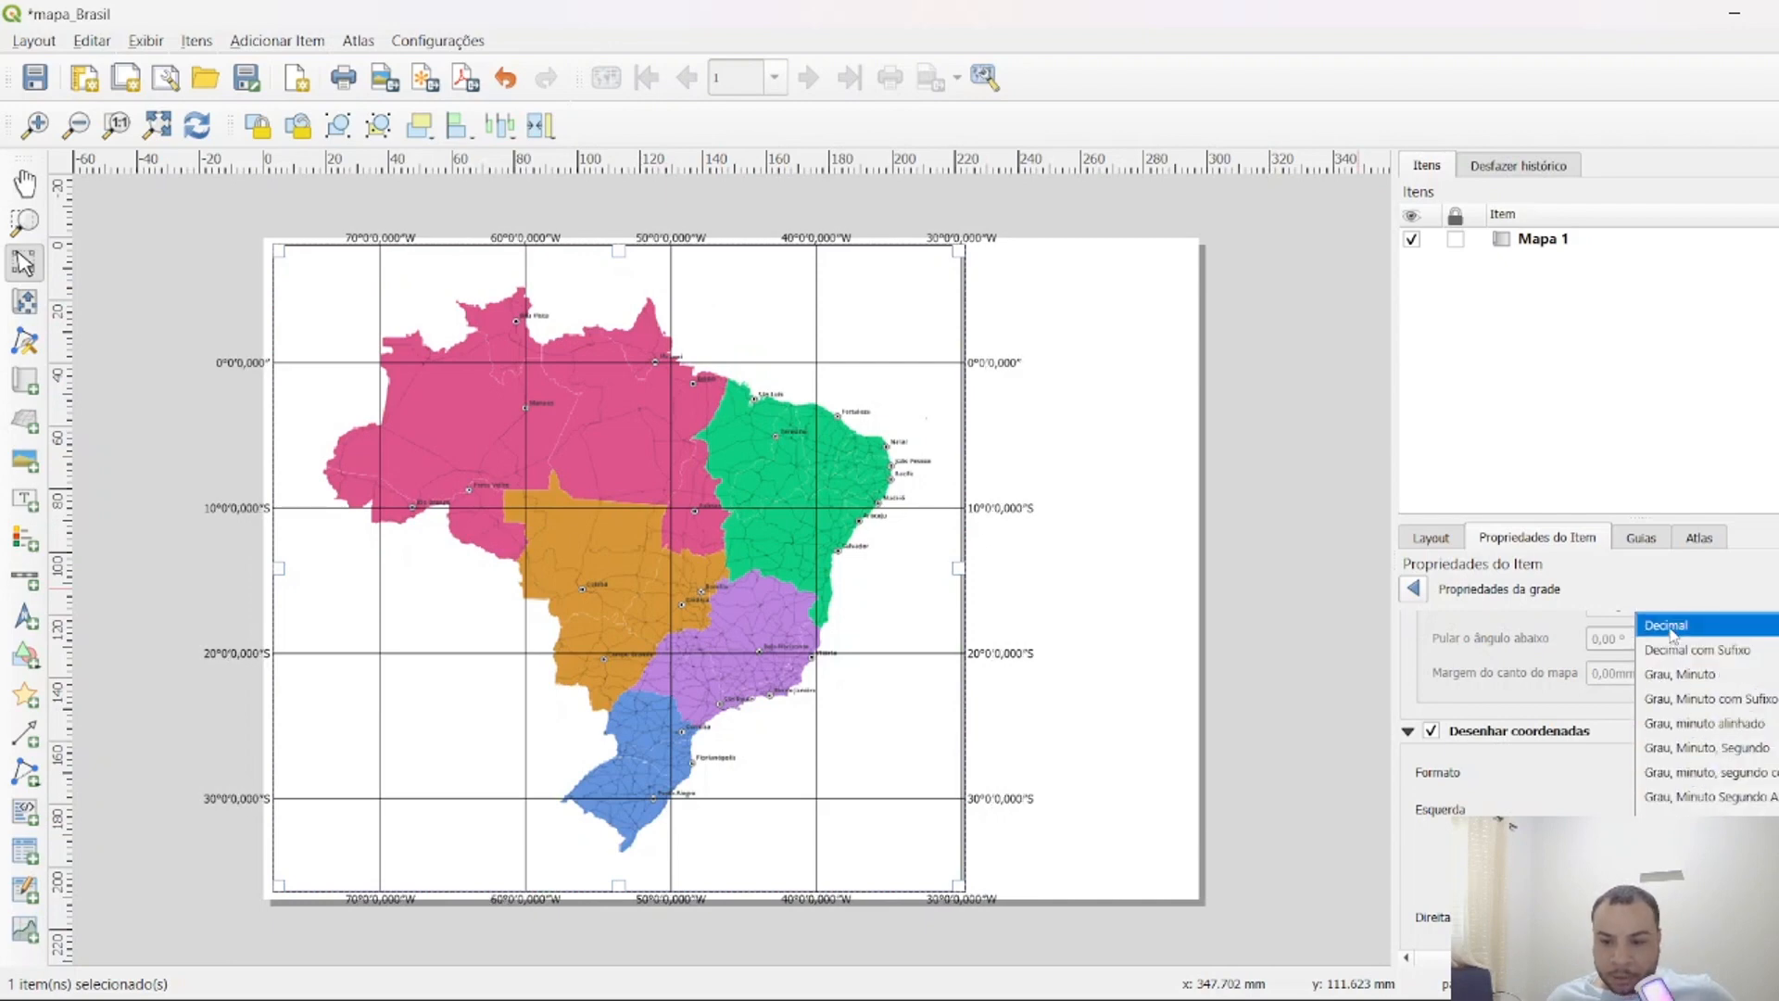
left_click(1729, 677)
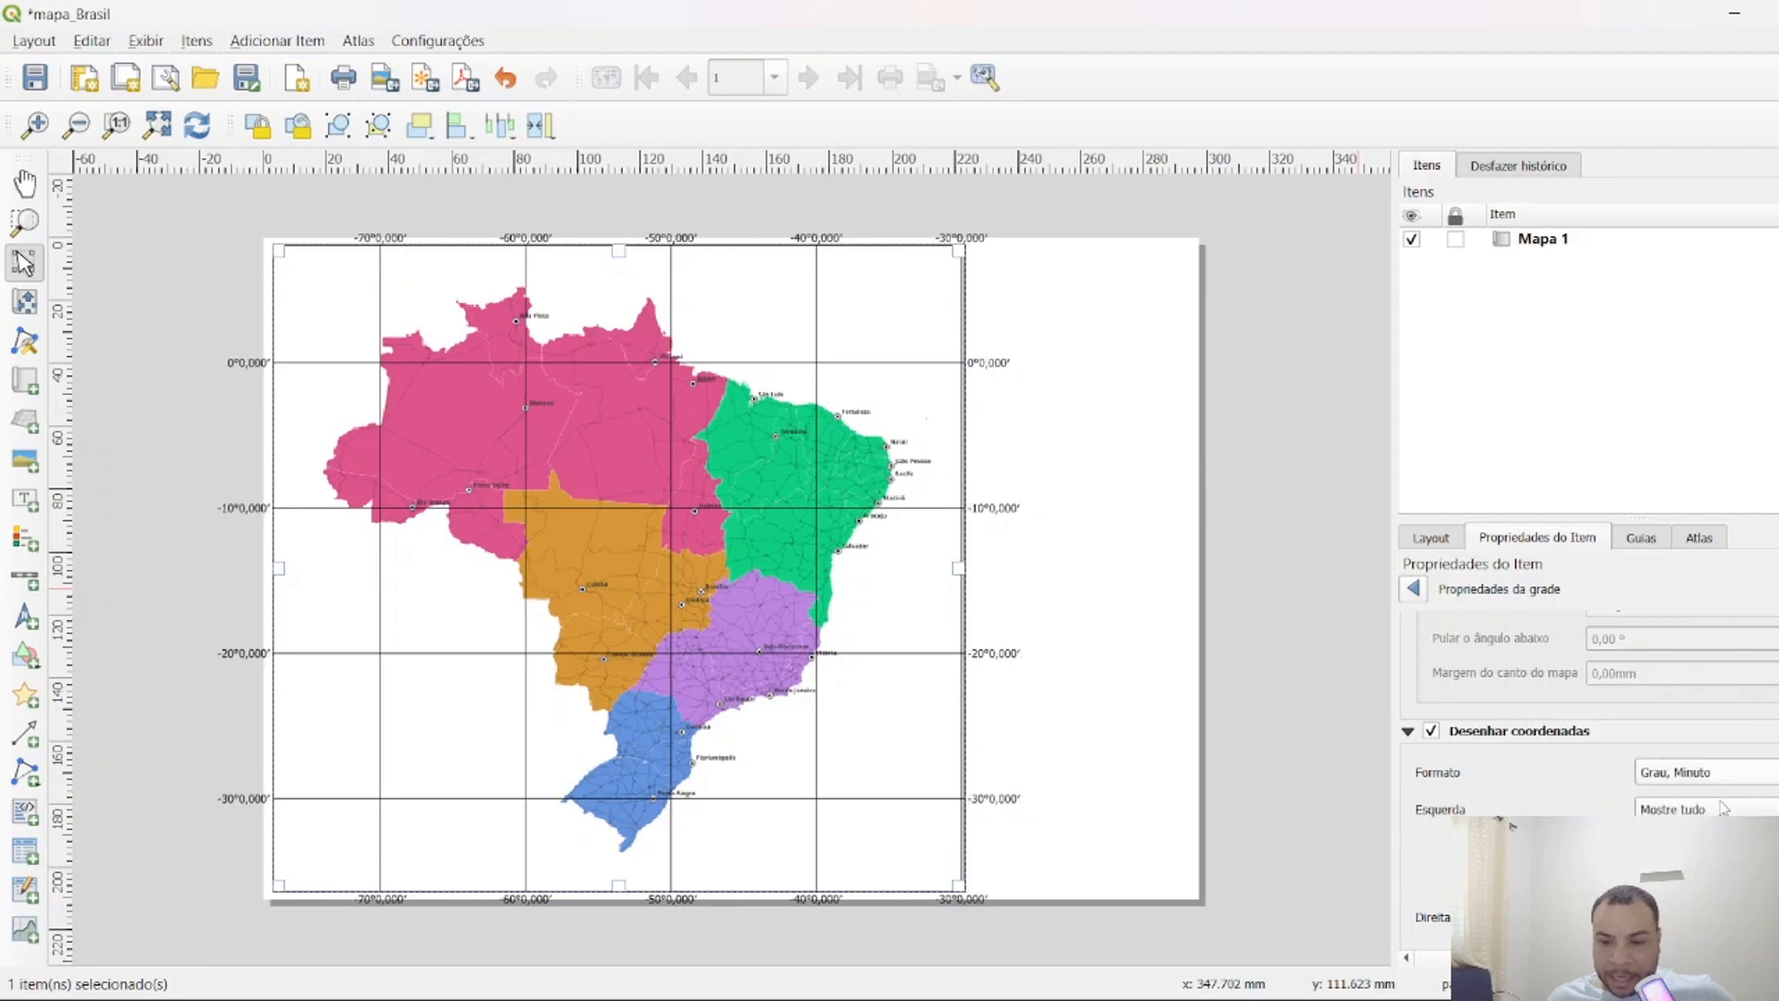
Try showing only latitude/Y and only longitude/X for the left-side coordinates, and return them to Mostre tudo.
left_click(1707, 809)
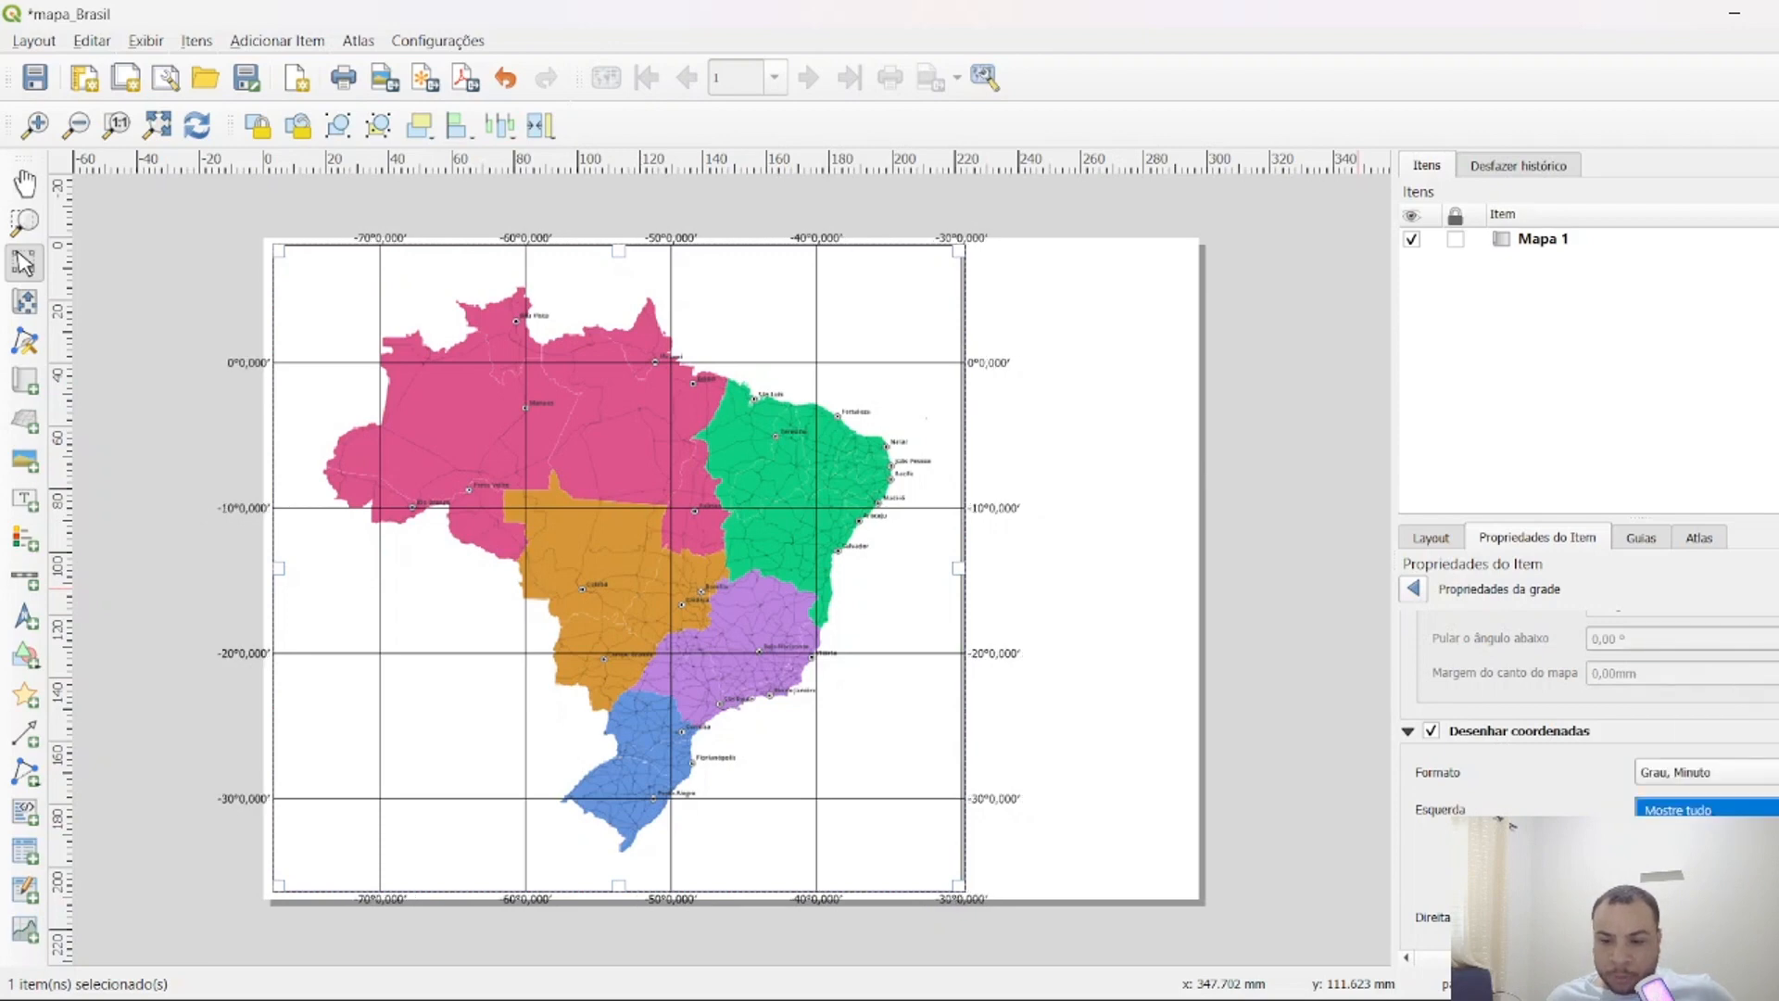
left_click(1726, 812)
key("Down")
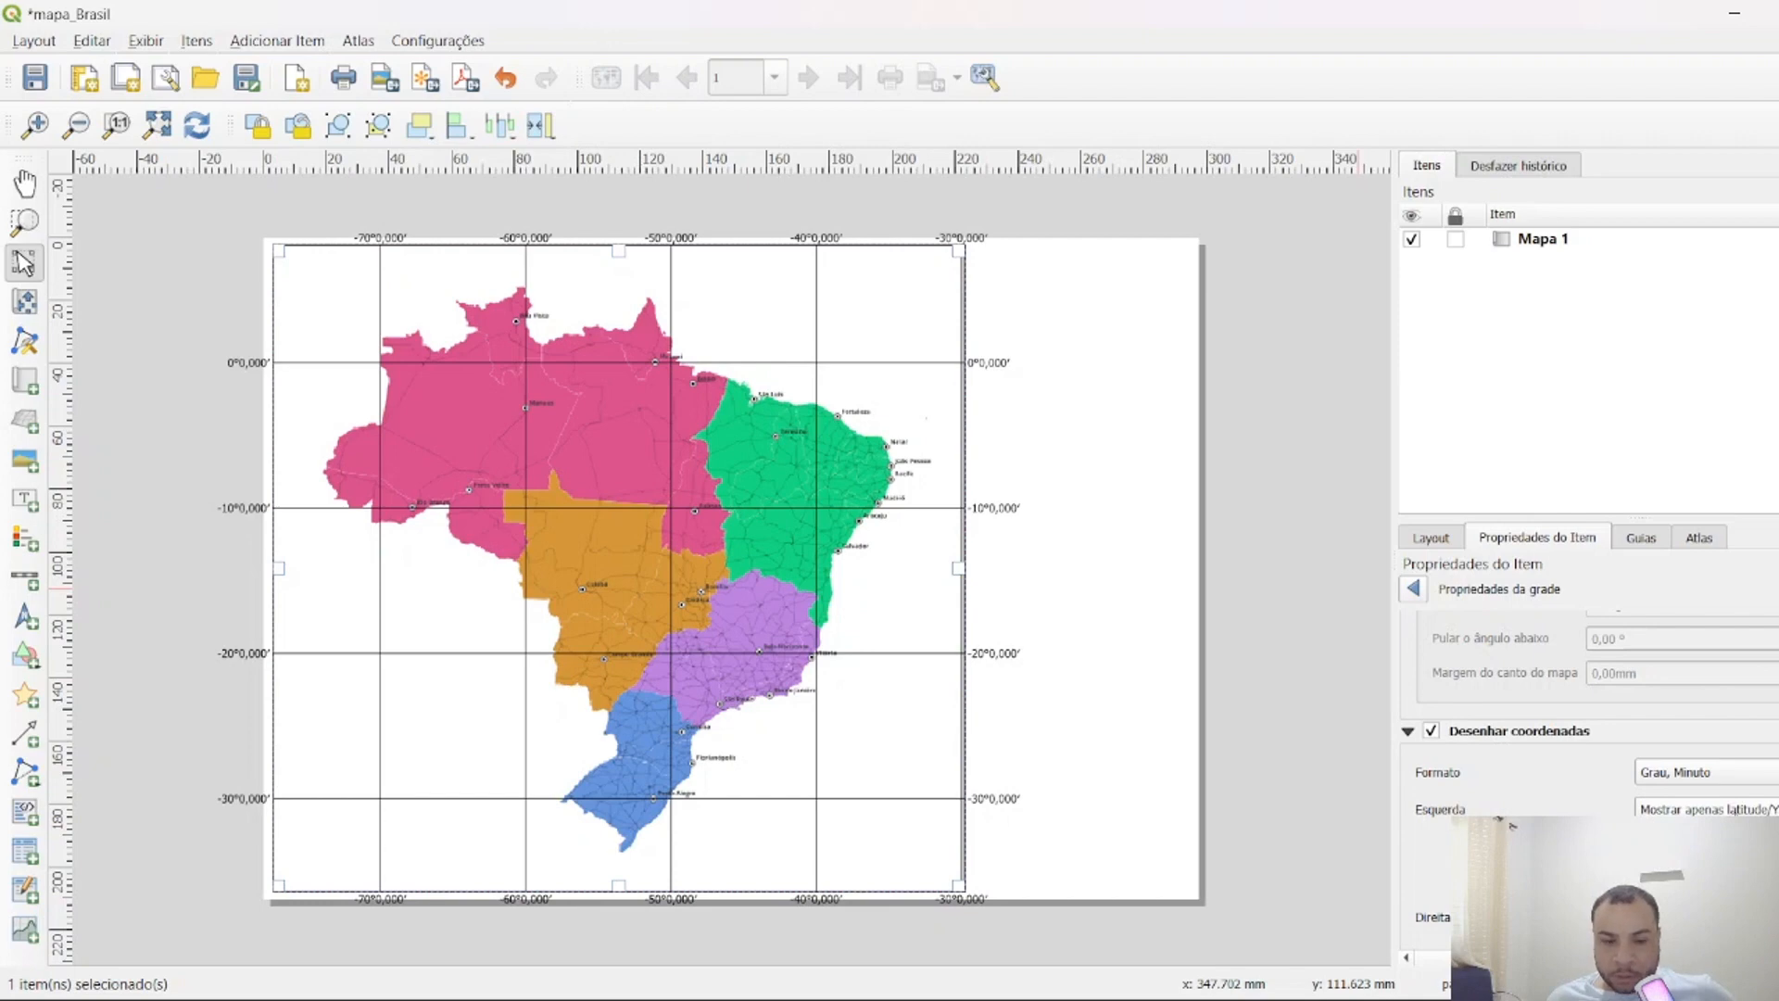
left_click(1726, 809)
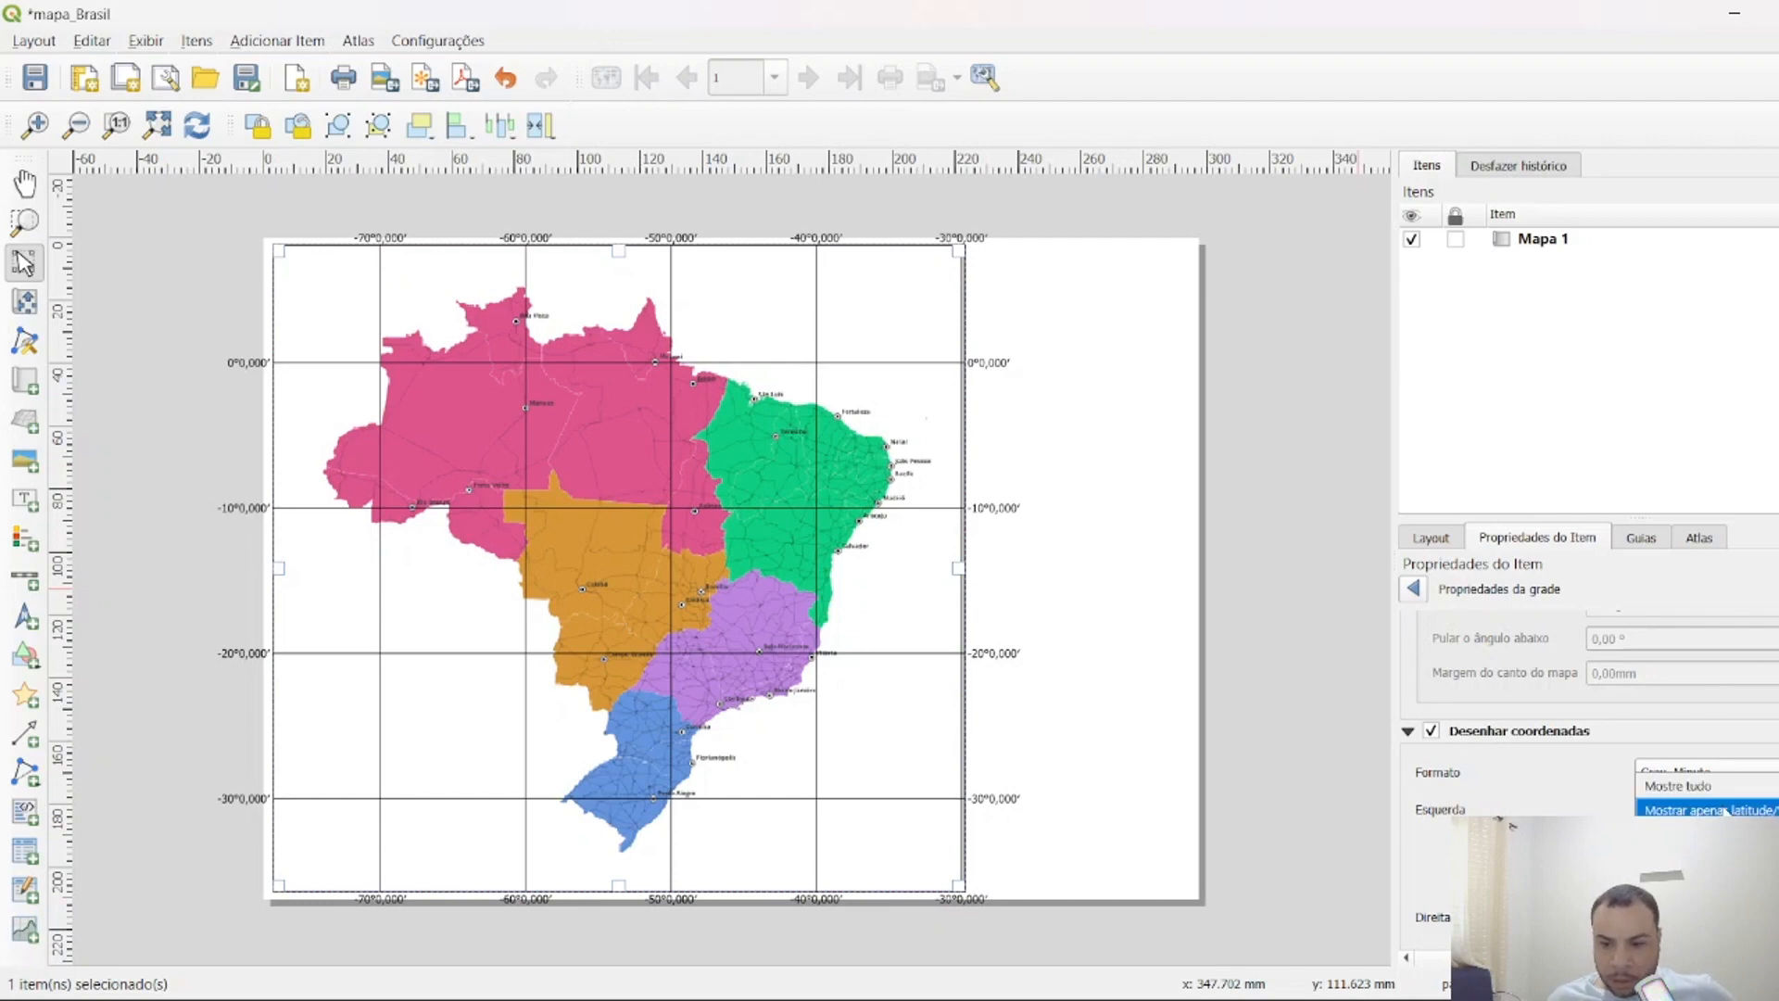
left_click(1715, 828)
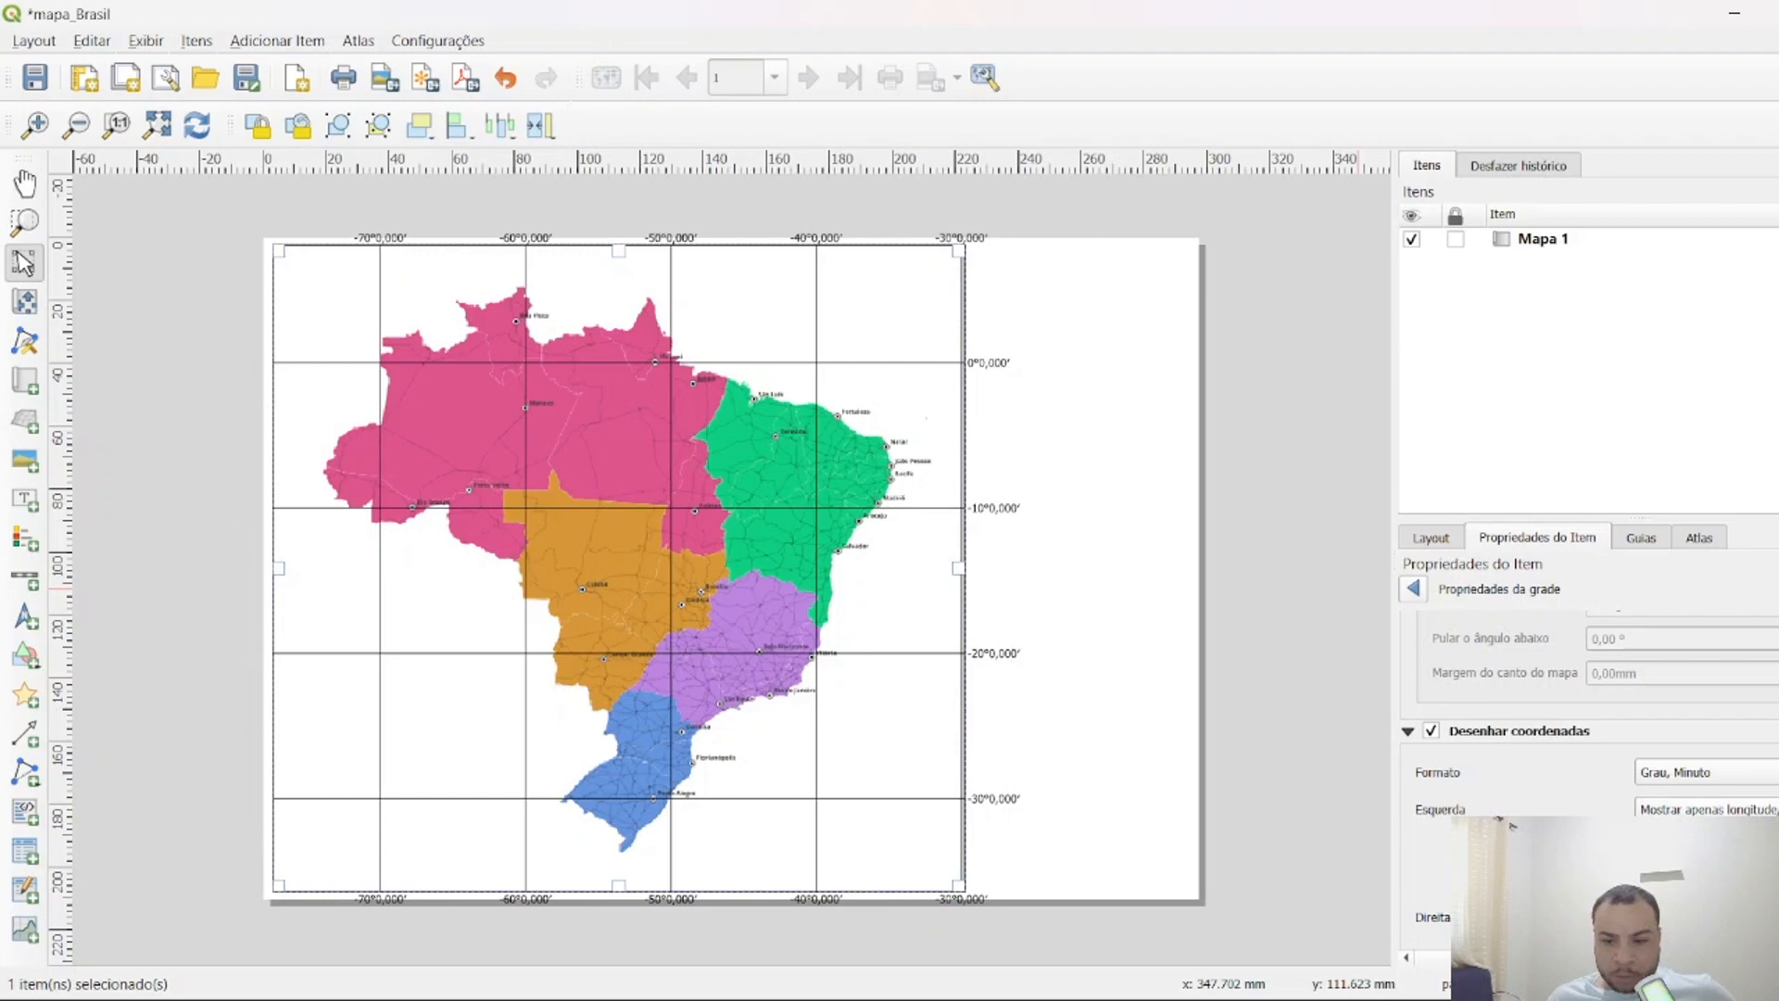
left_click(1724, 809)
left_click(1710, 834)
left_click(1707, 809)
left_click(1681, 740)
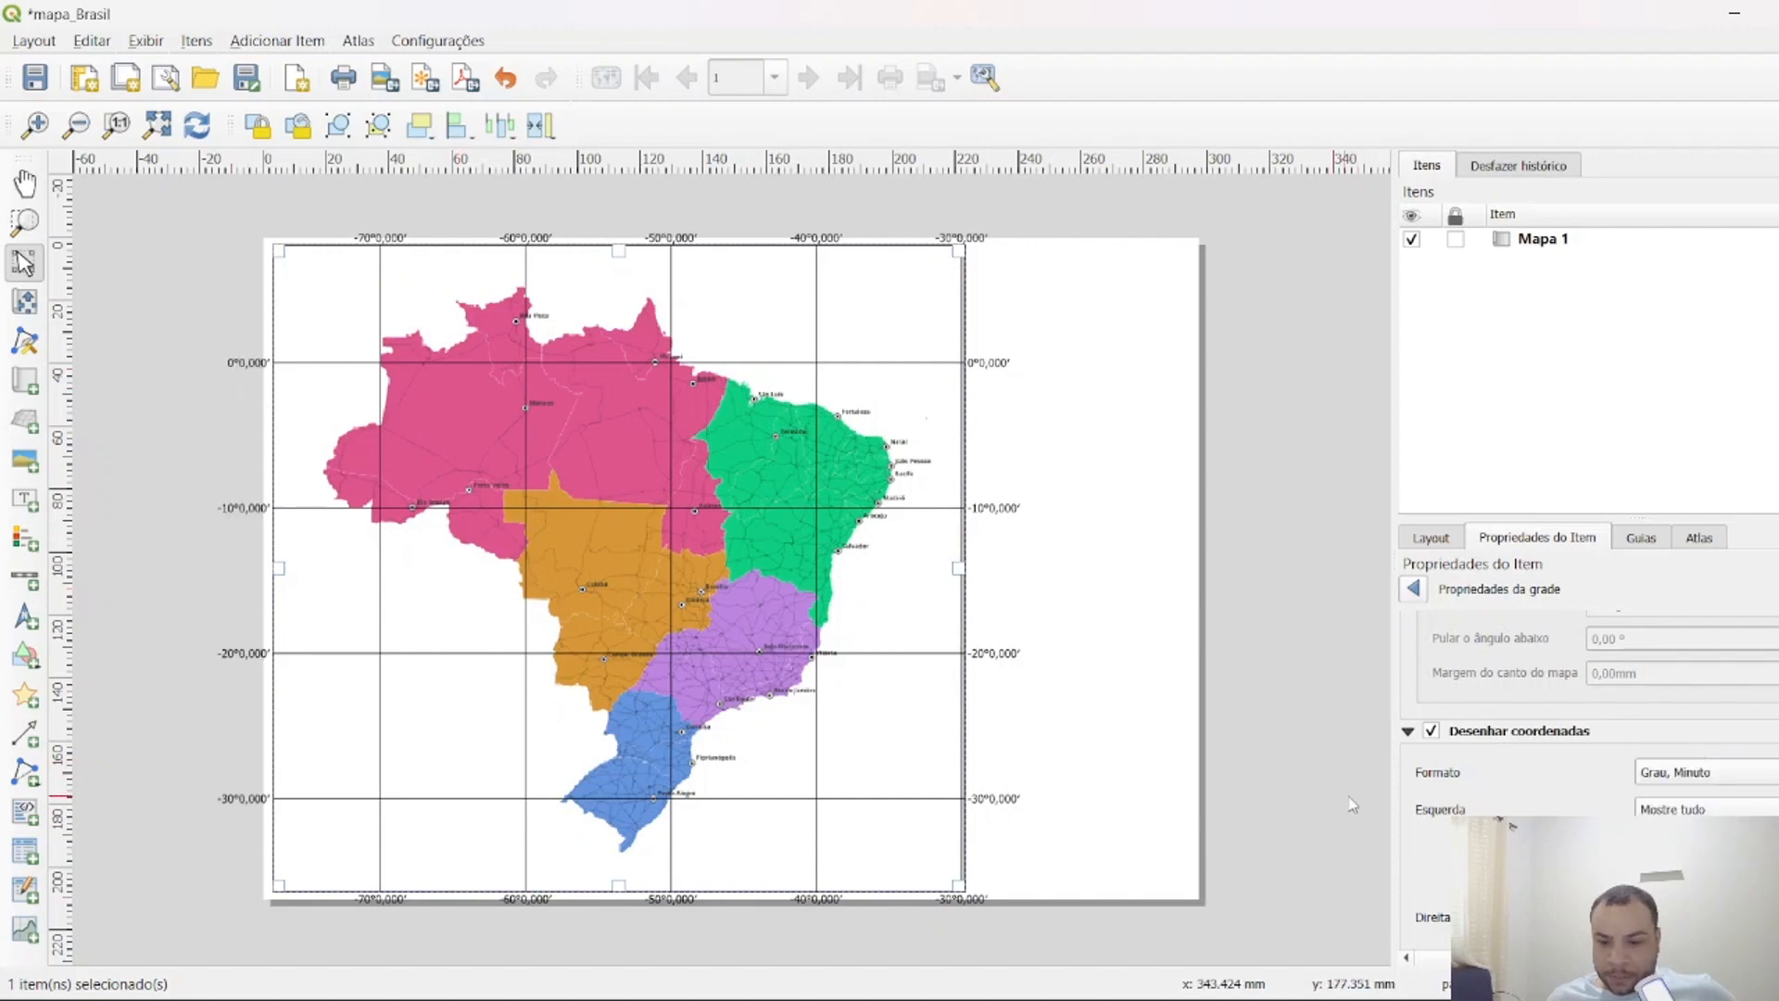
Widen the properties area and place the left-side coordinates inside the map frame with Dentro do Quadro.
left_click_drag(1397, 793, 1331, 825)
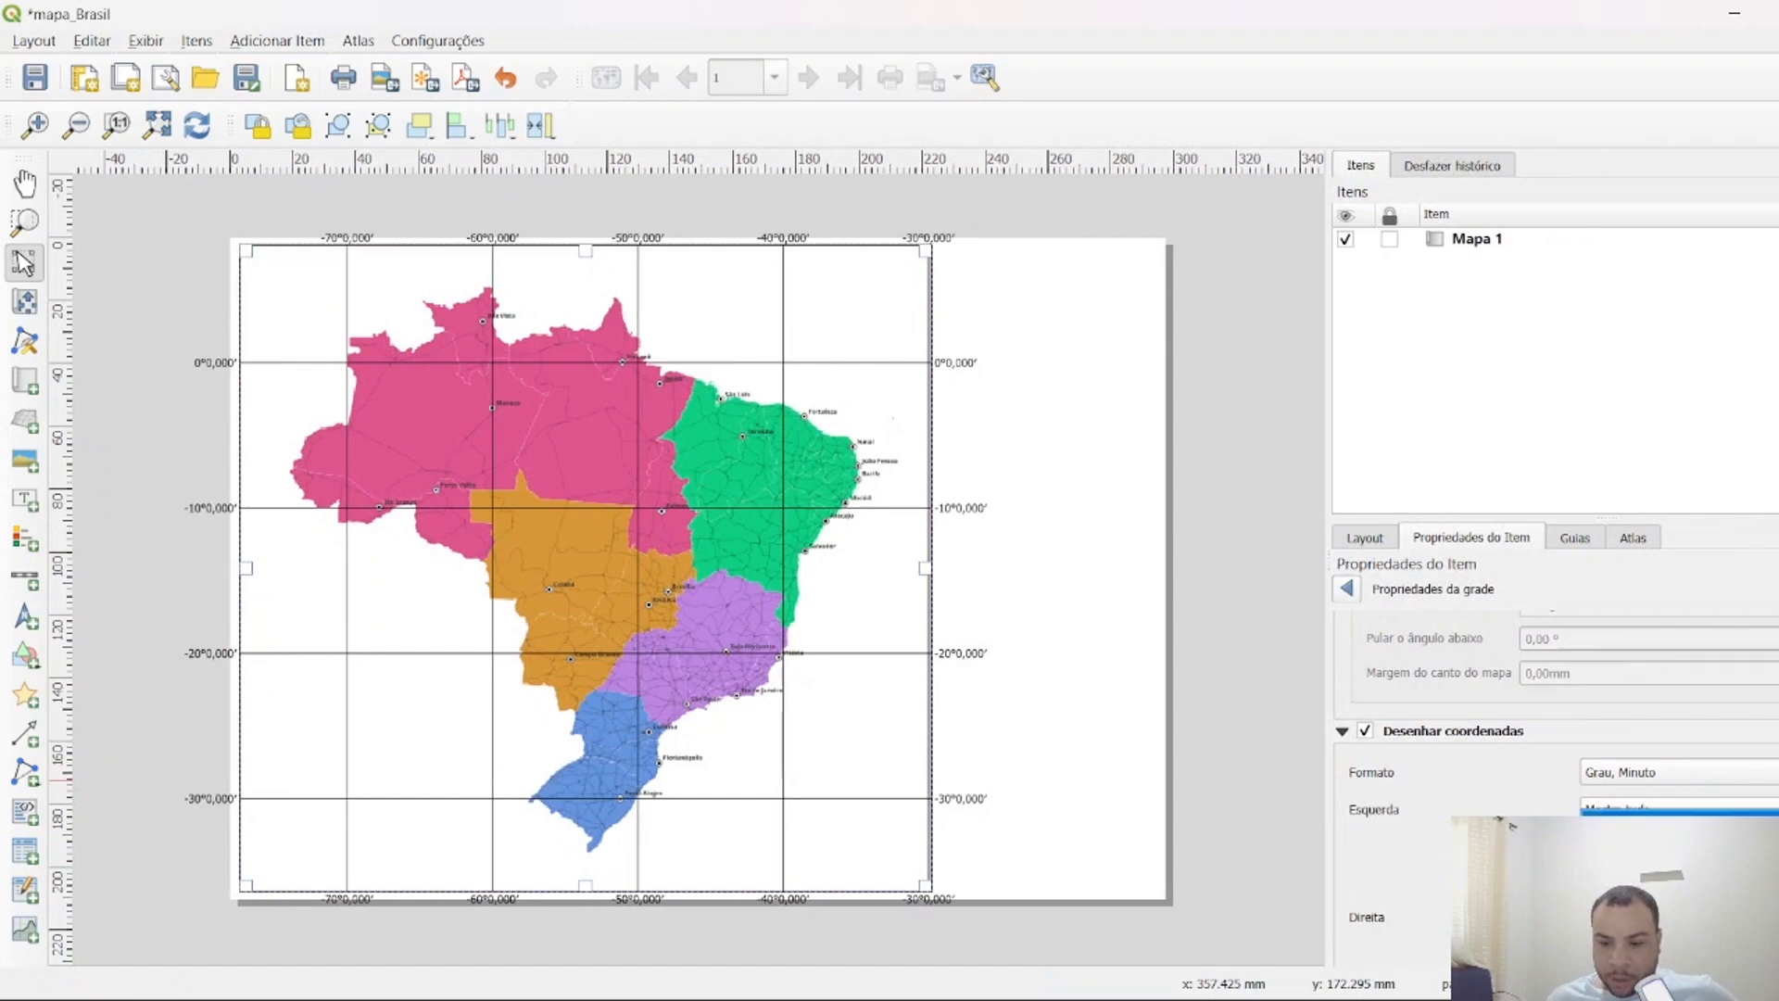
left_click(1669, 823)
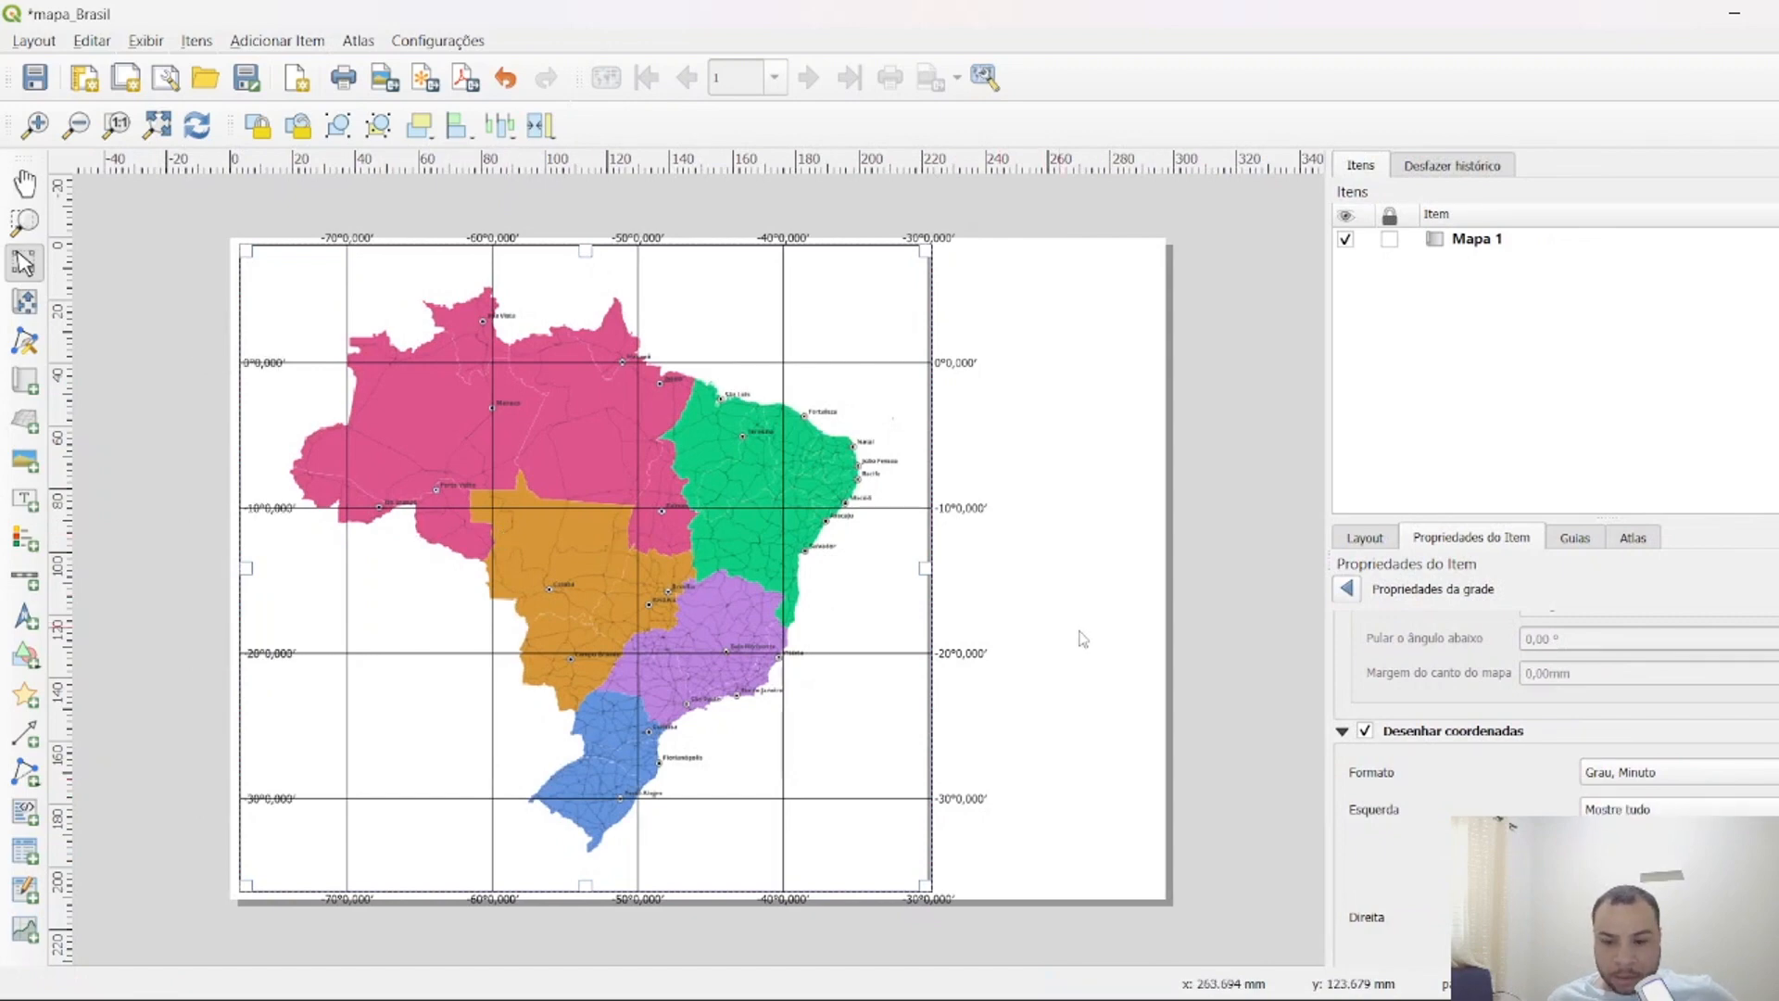
left_click(1108, 649)
left_click(599, 512)
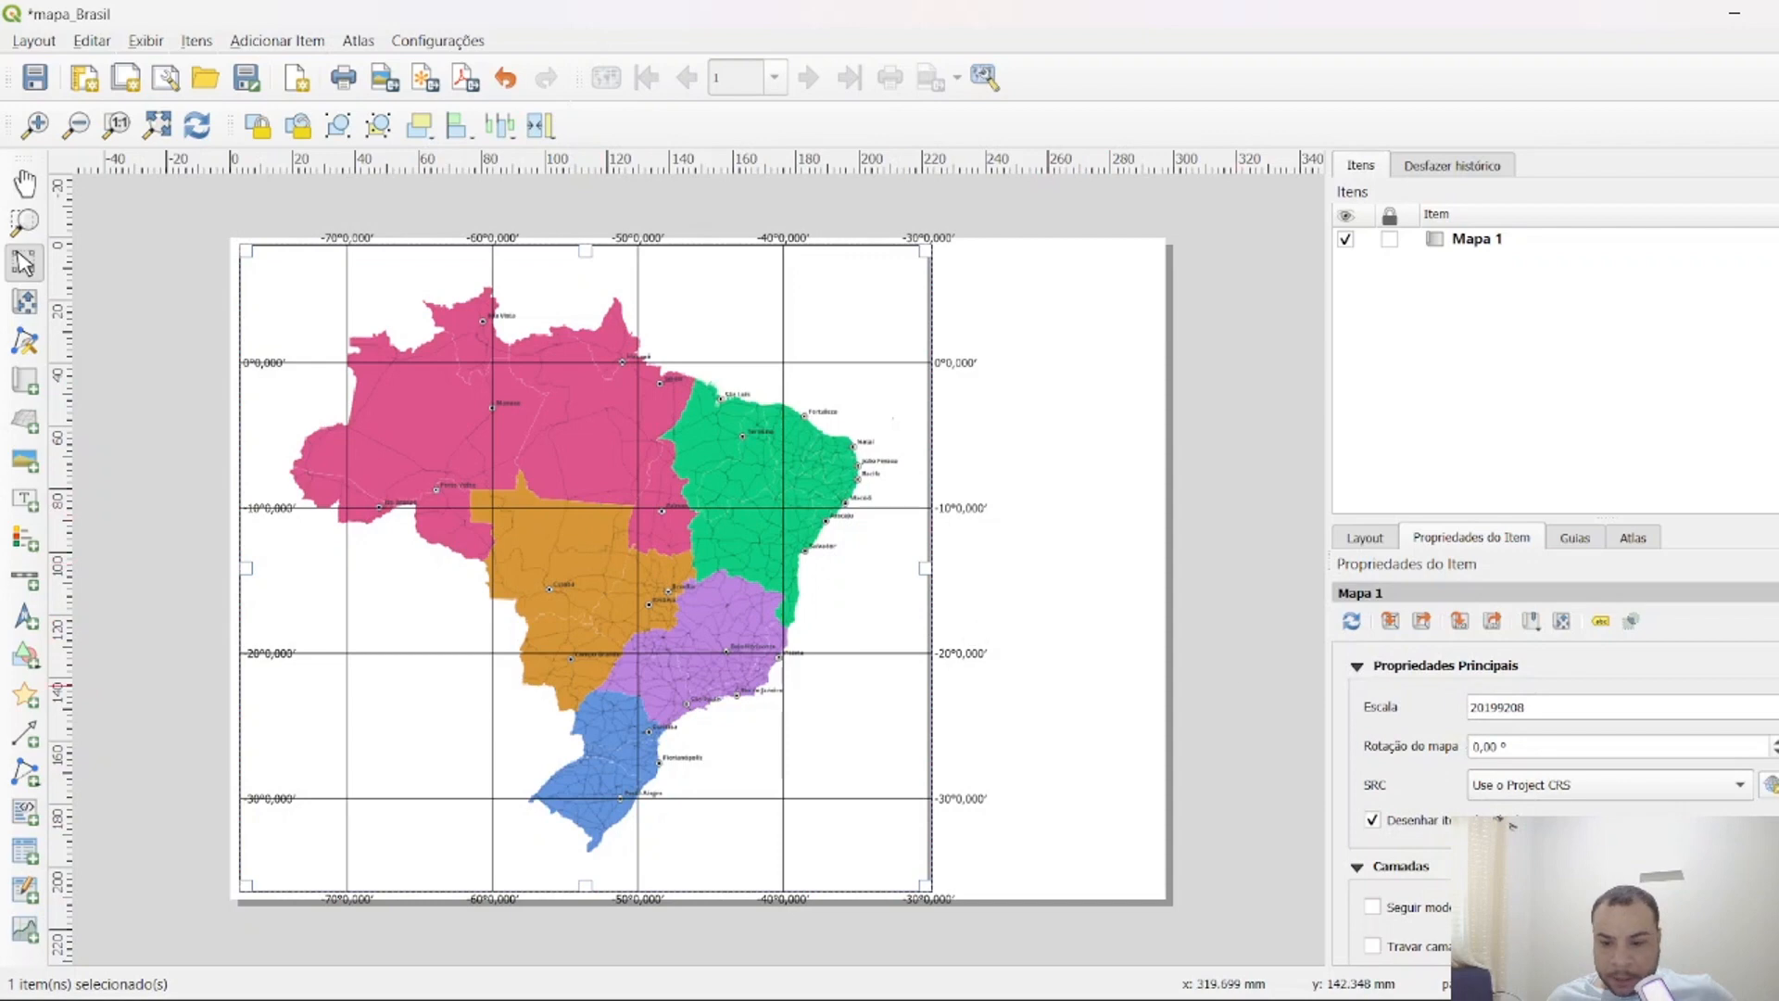
scroll(1511, 824, "down", 10)
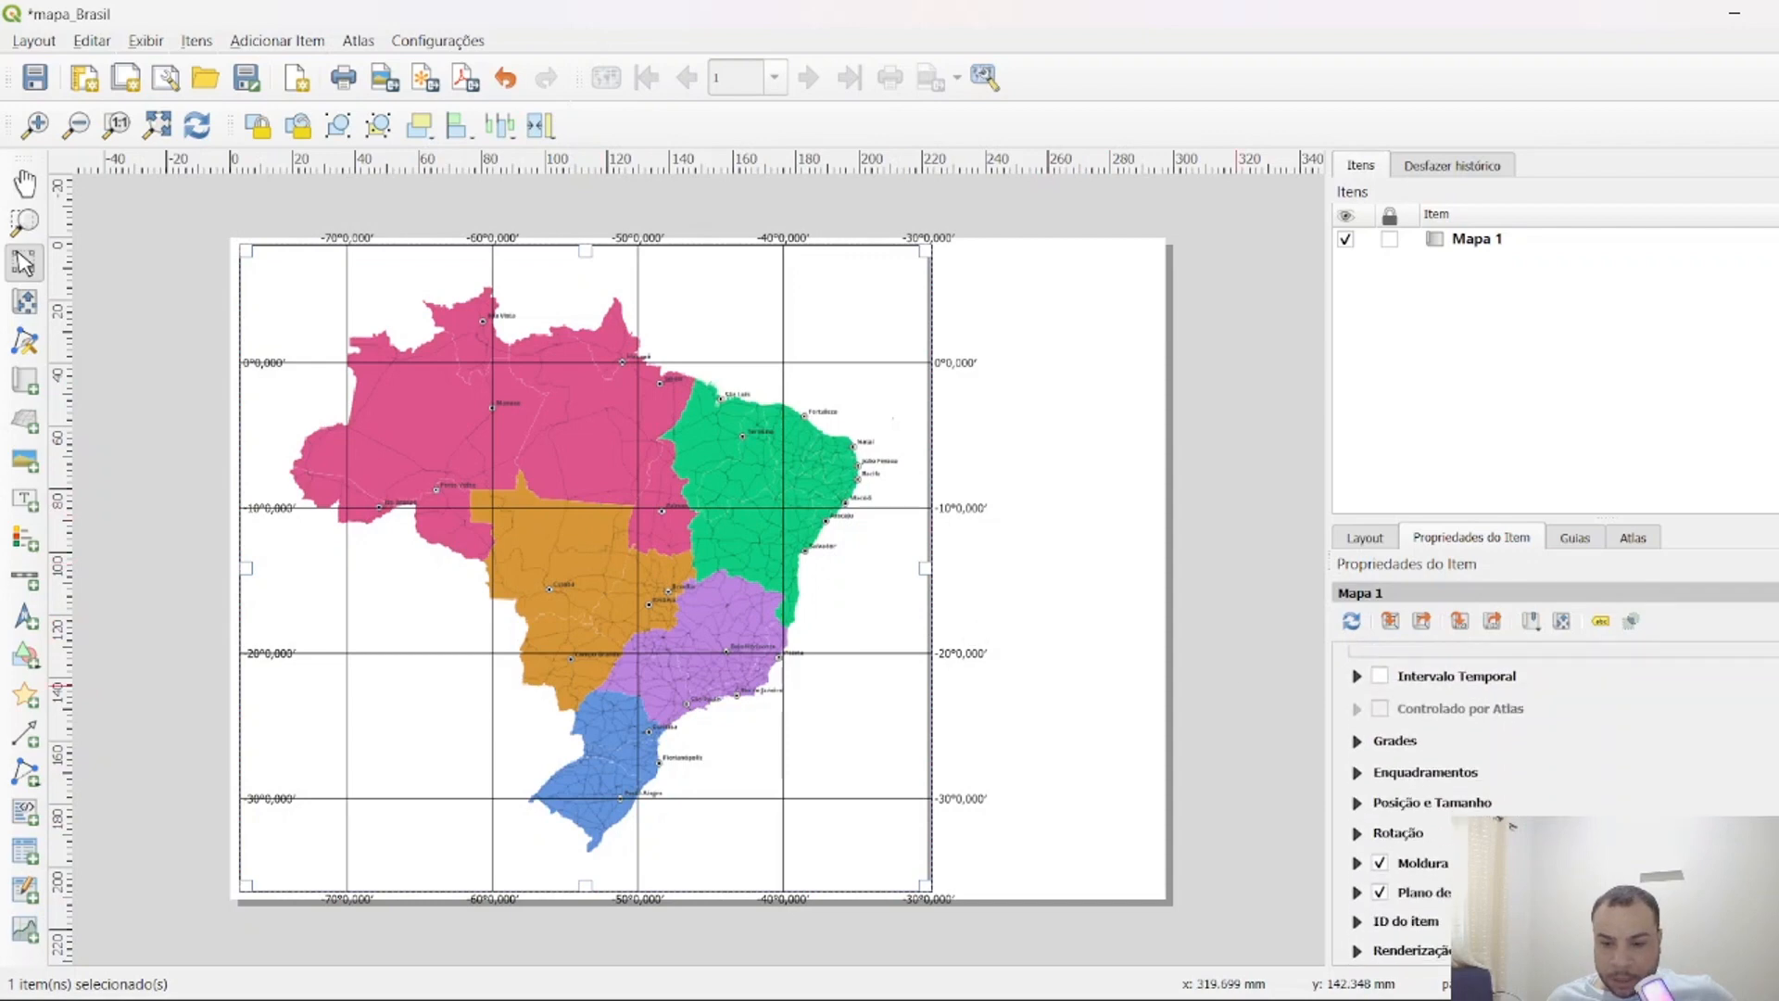
left_click(1357, 864)
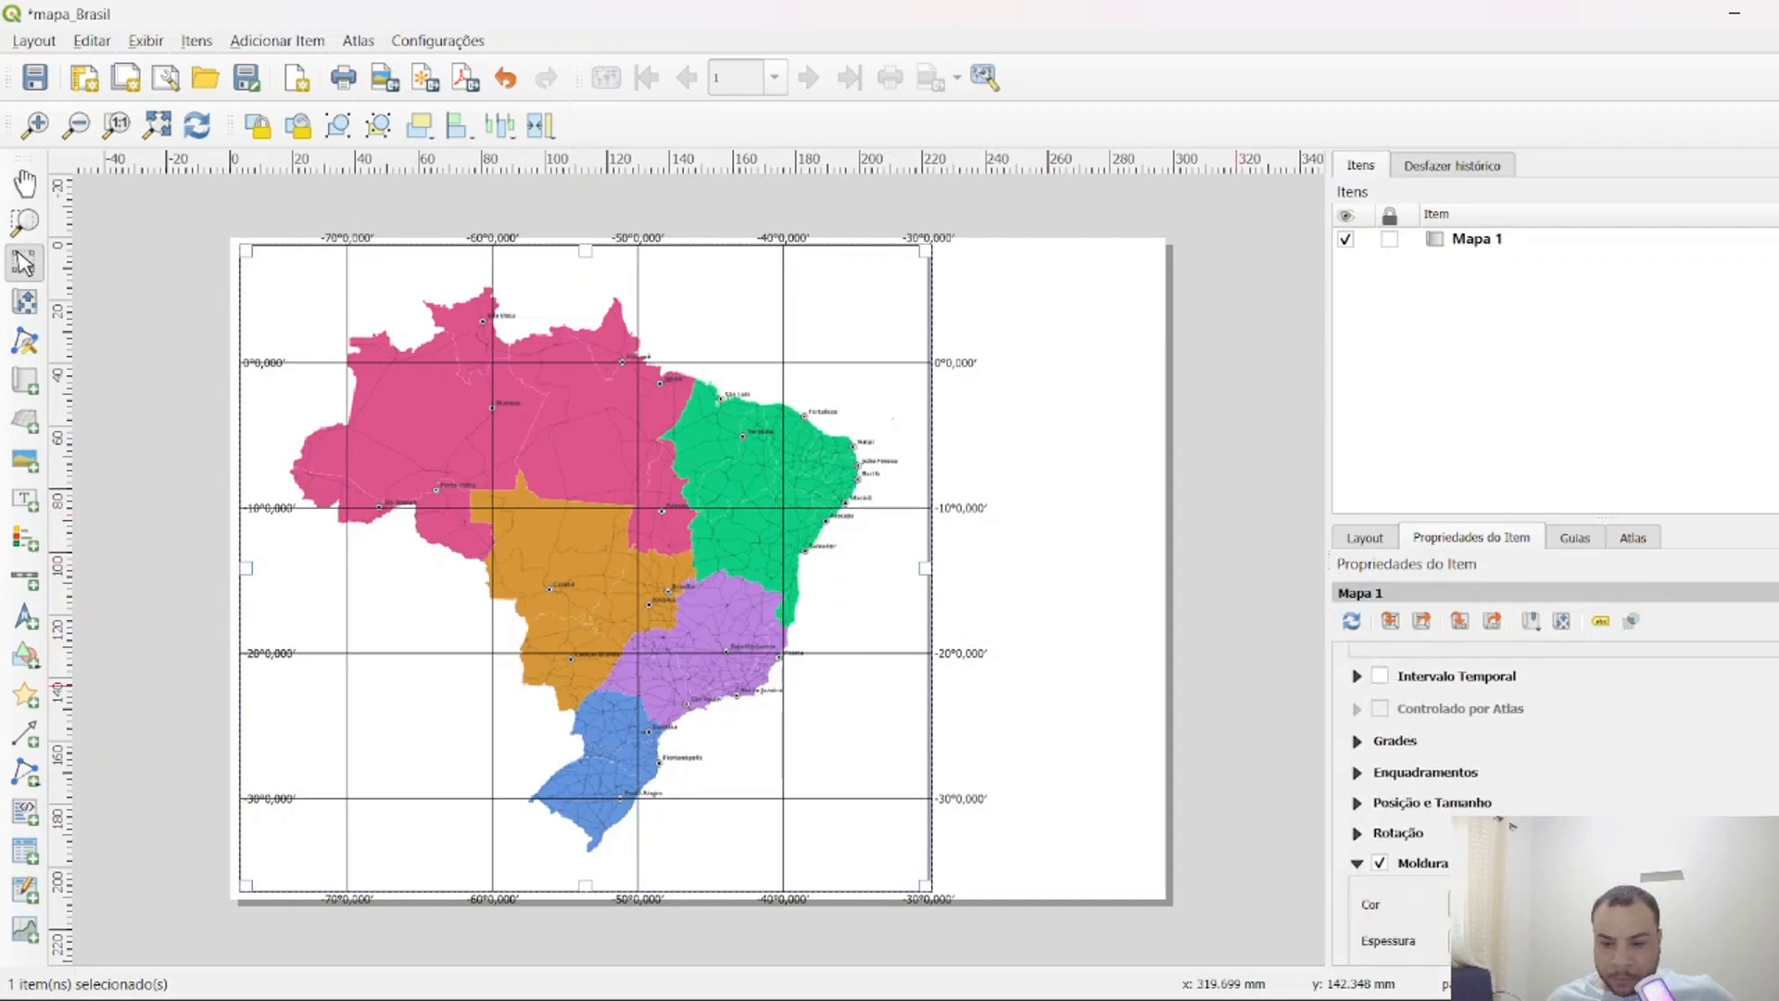
scroll(1512, 824, "down", 8)
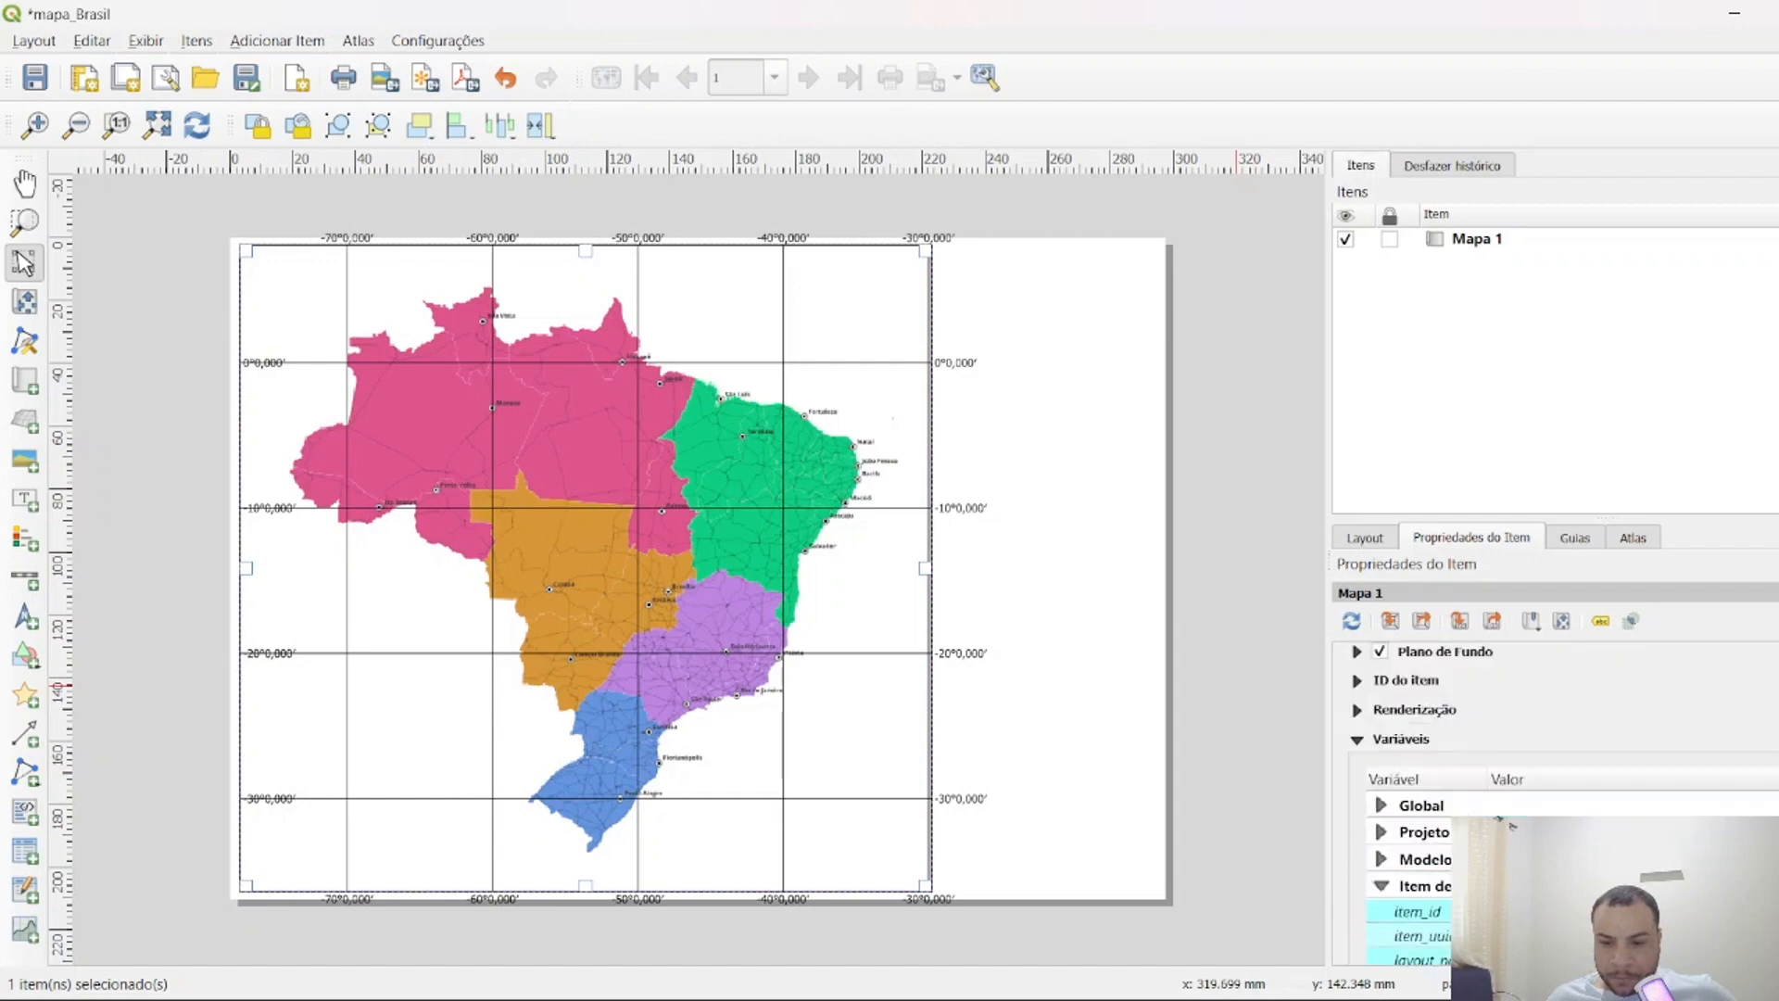
scroll(1511, 824, "up", 3)
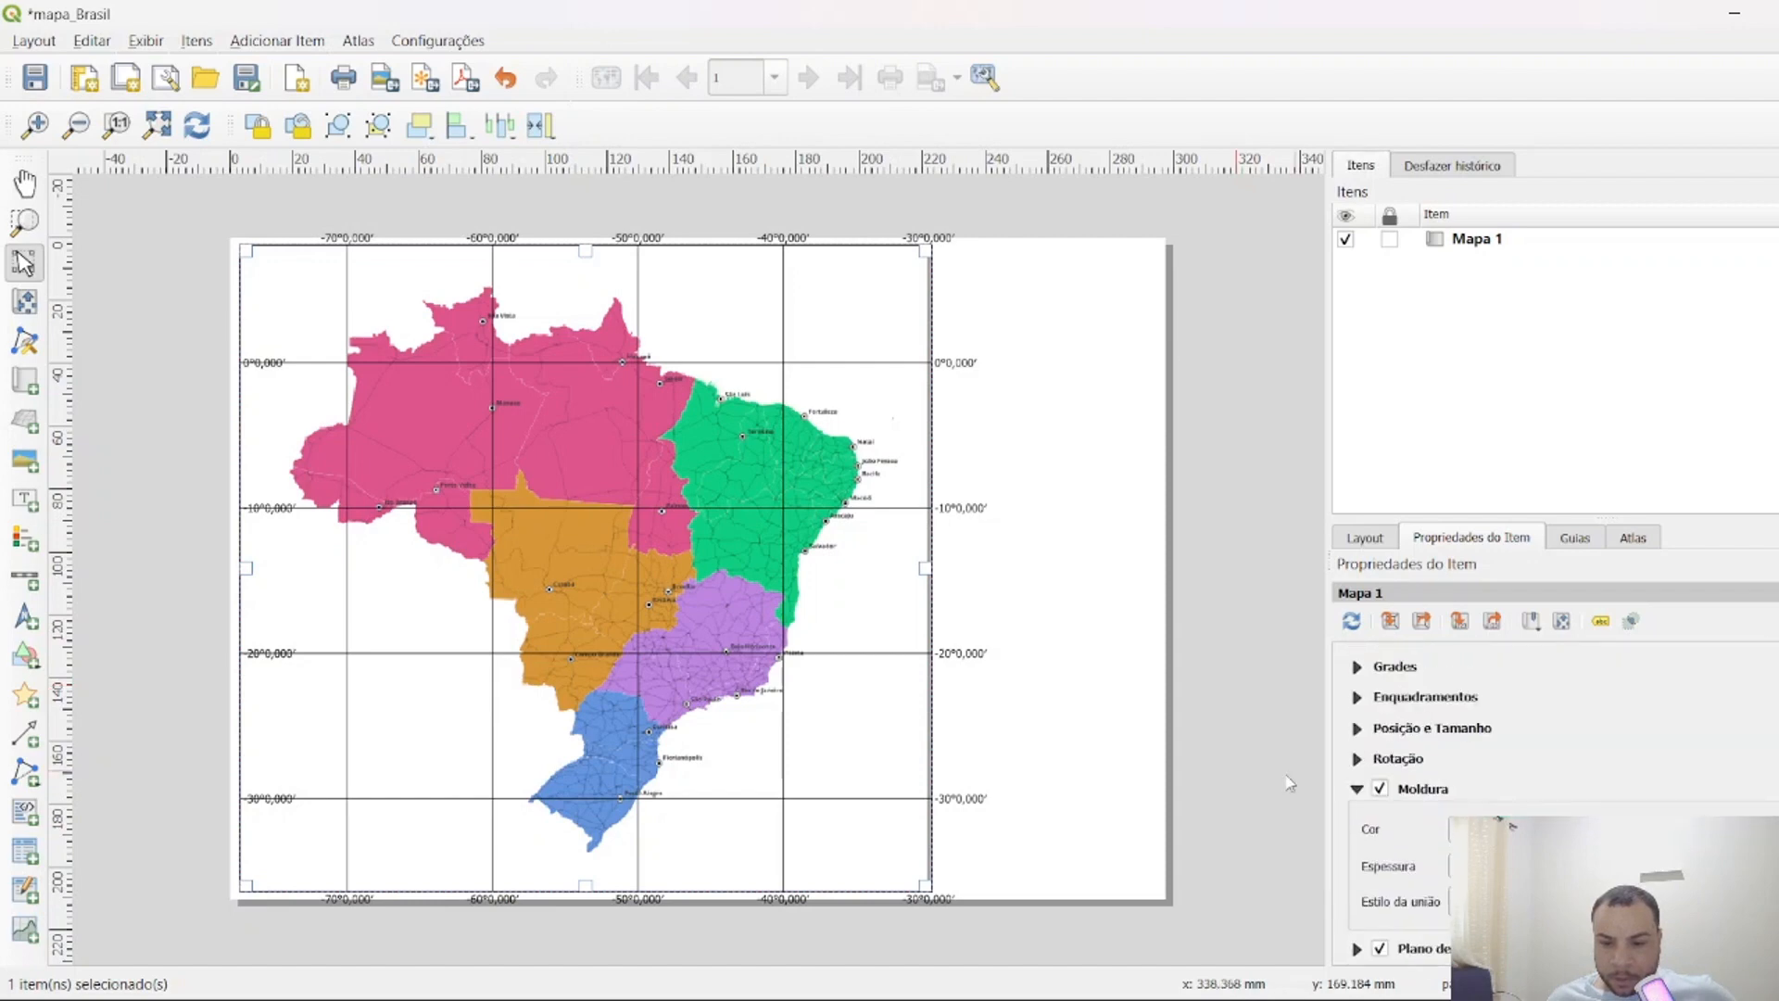
left_click(1355, 790)
Enlarge the item properties area and open the coordinate drawing settings of Grade 1.
left_click(1358, 667)
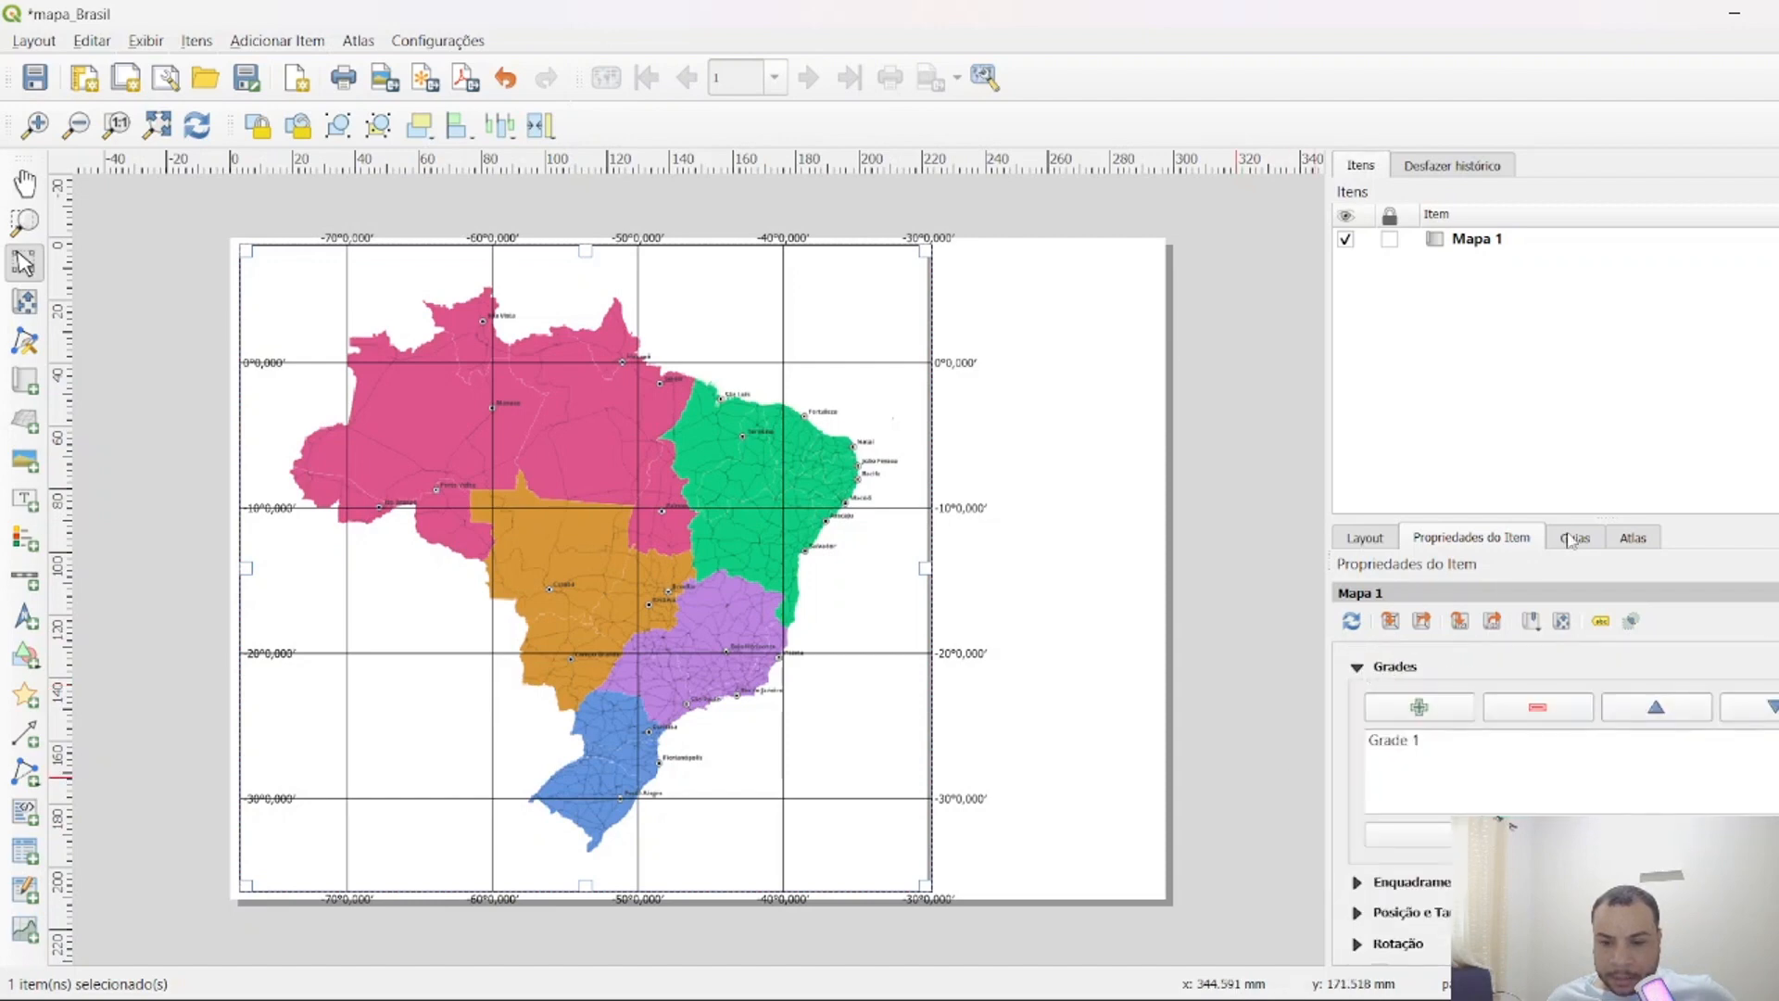
left_click_drag(1602, 516, 1587, 256)
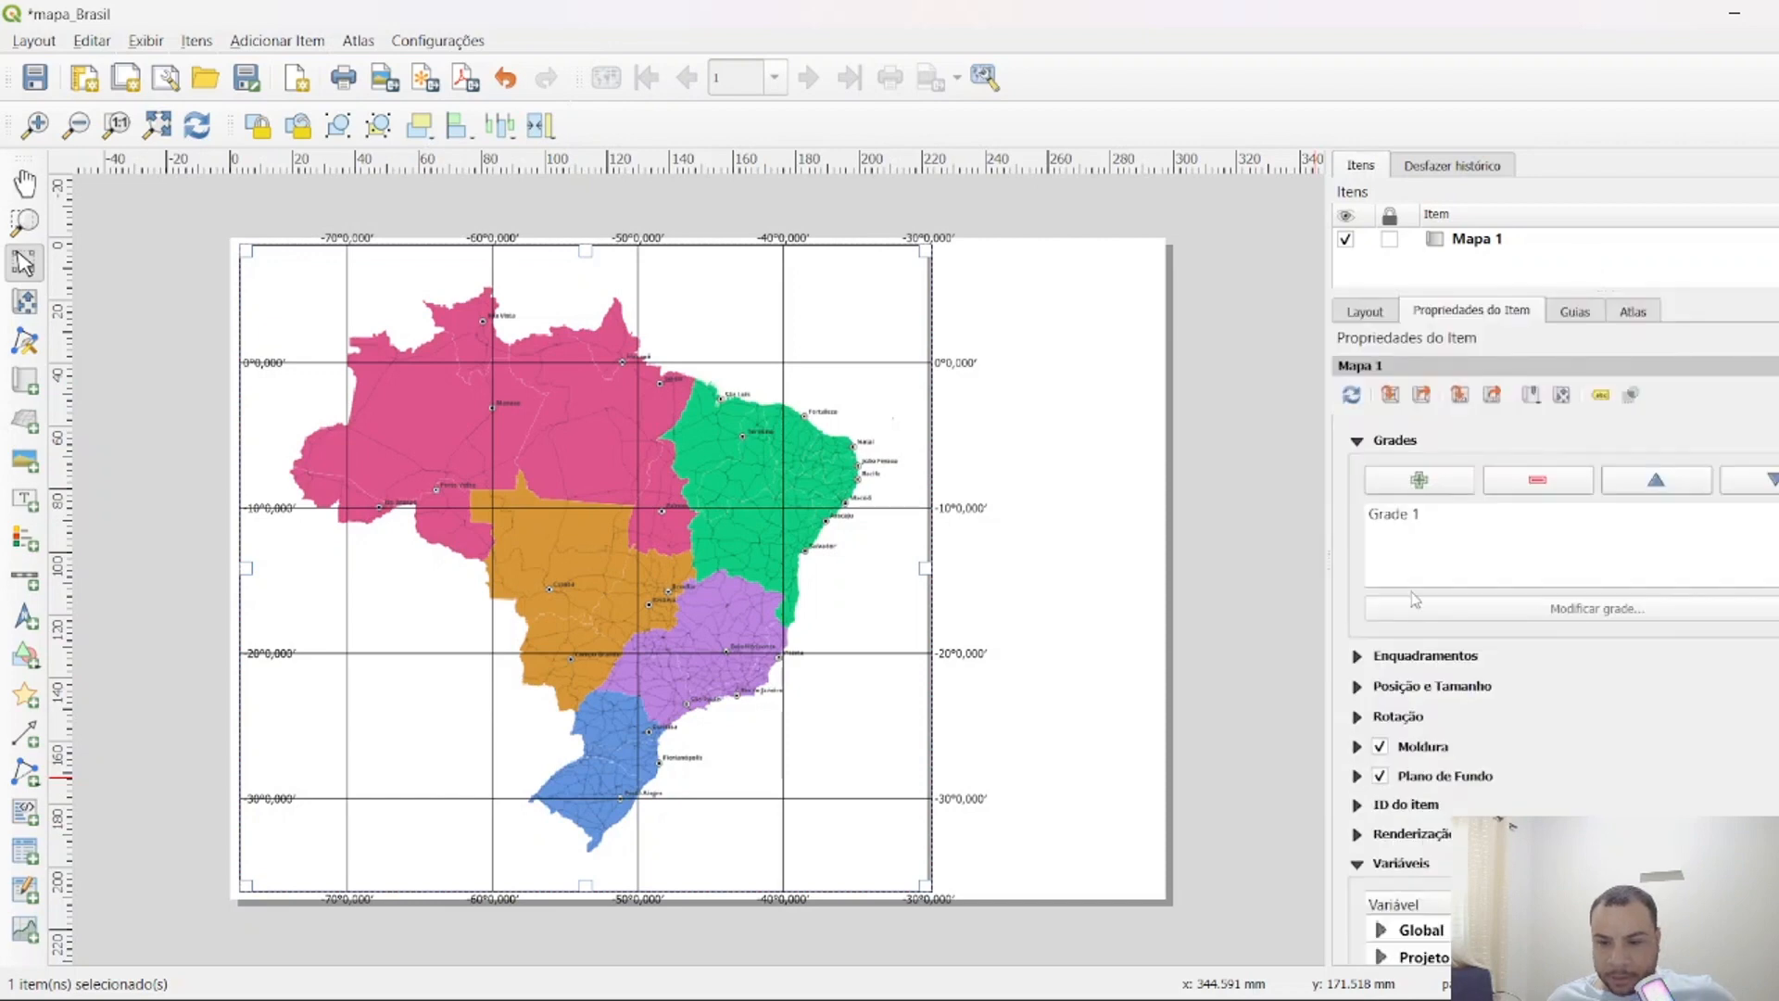
left_click(1421, 517)
left_click(1542, 609)
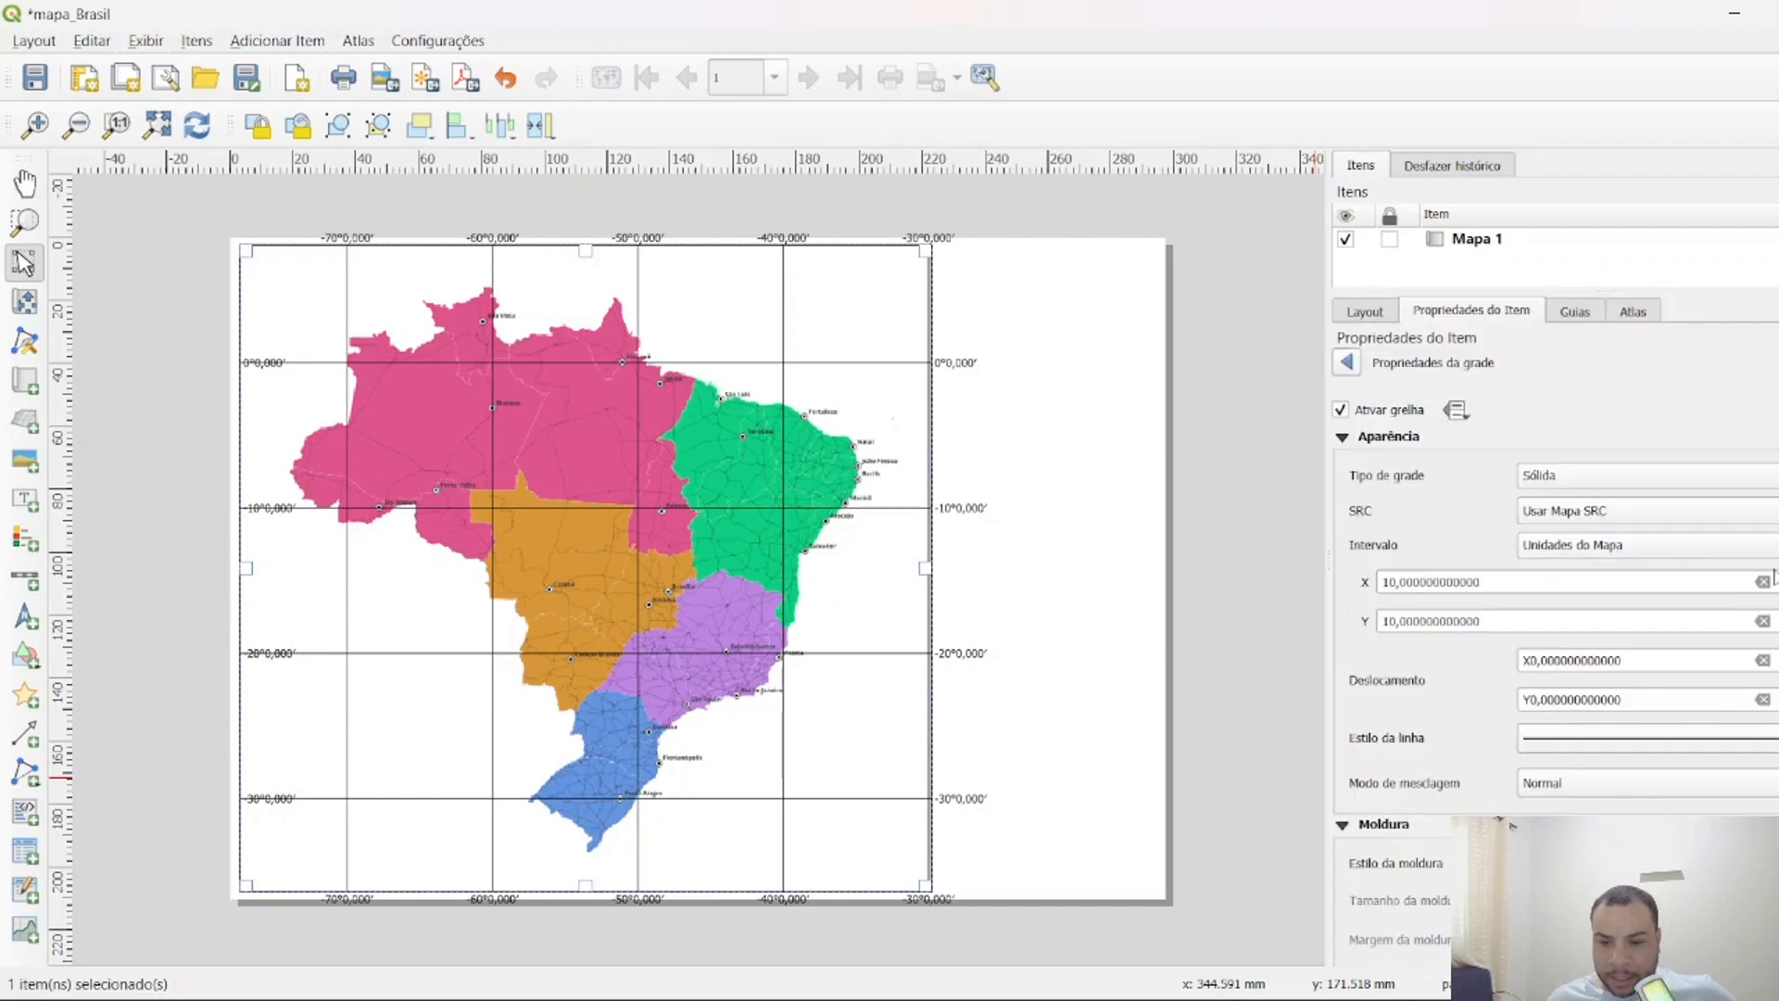
scroll(1665, 660, "down", 15)
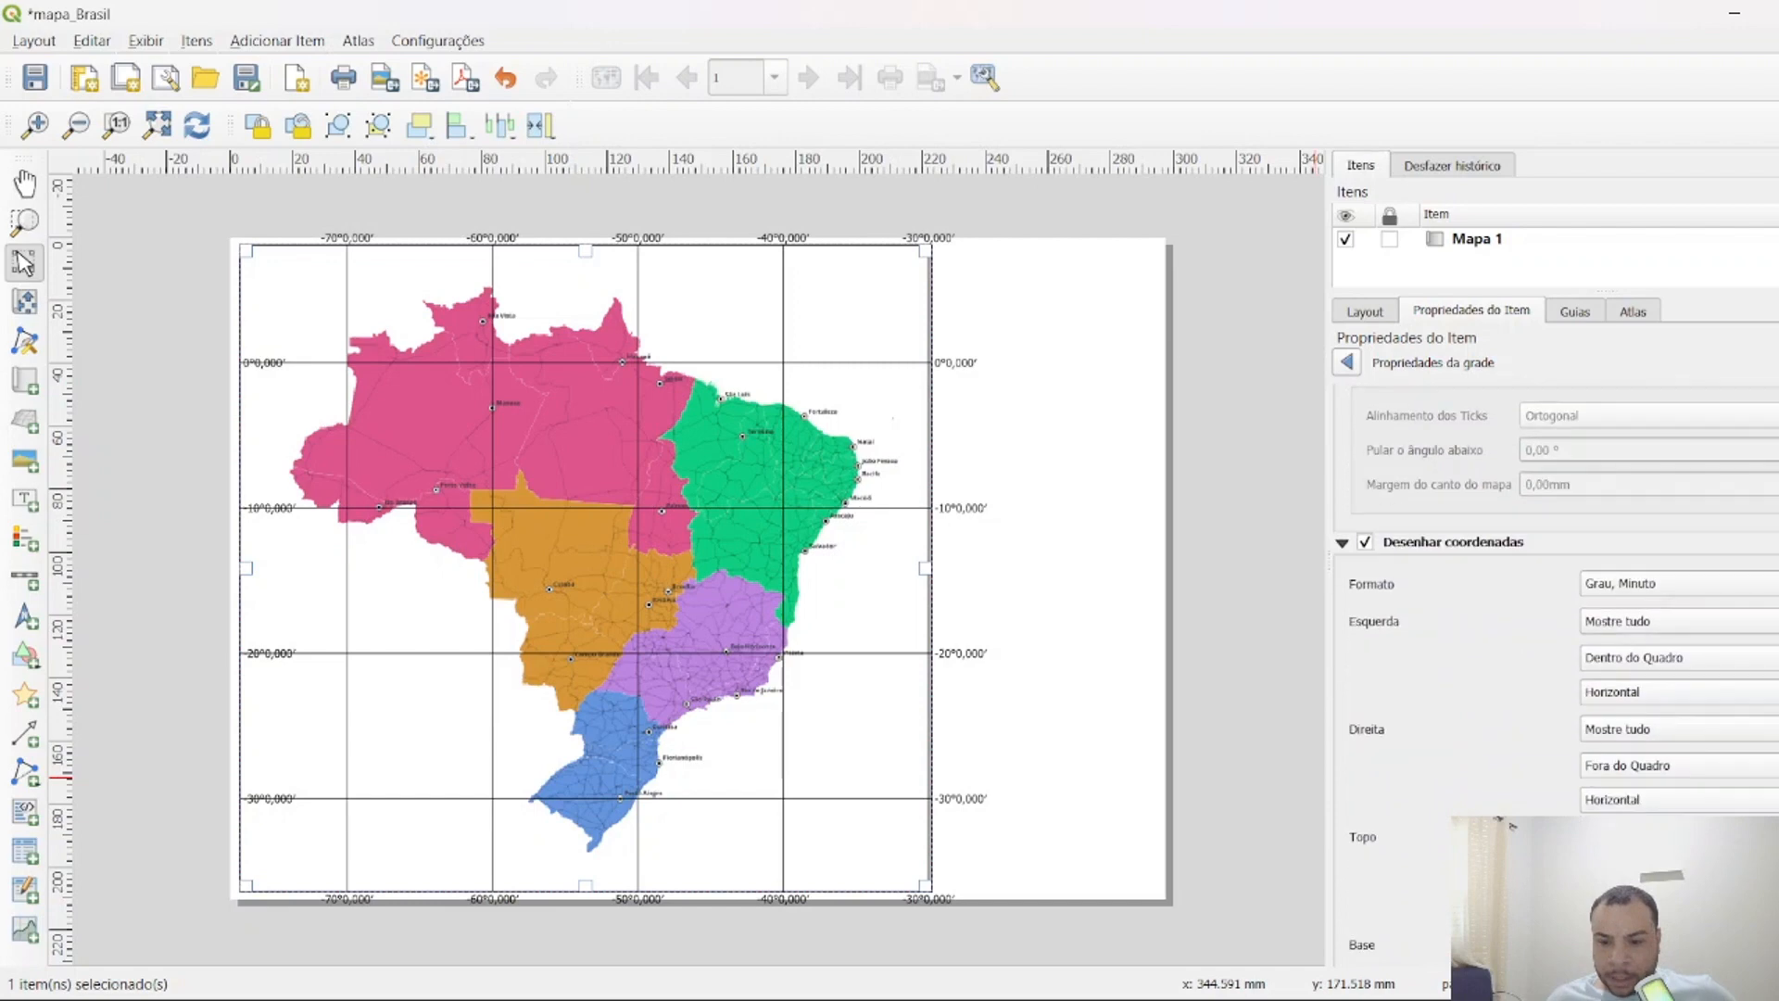
Review the display options for the left-side coordinates, keeping Mostre tudo.
left_click(1645, 620)
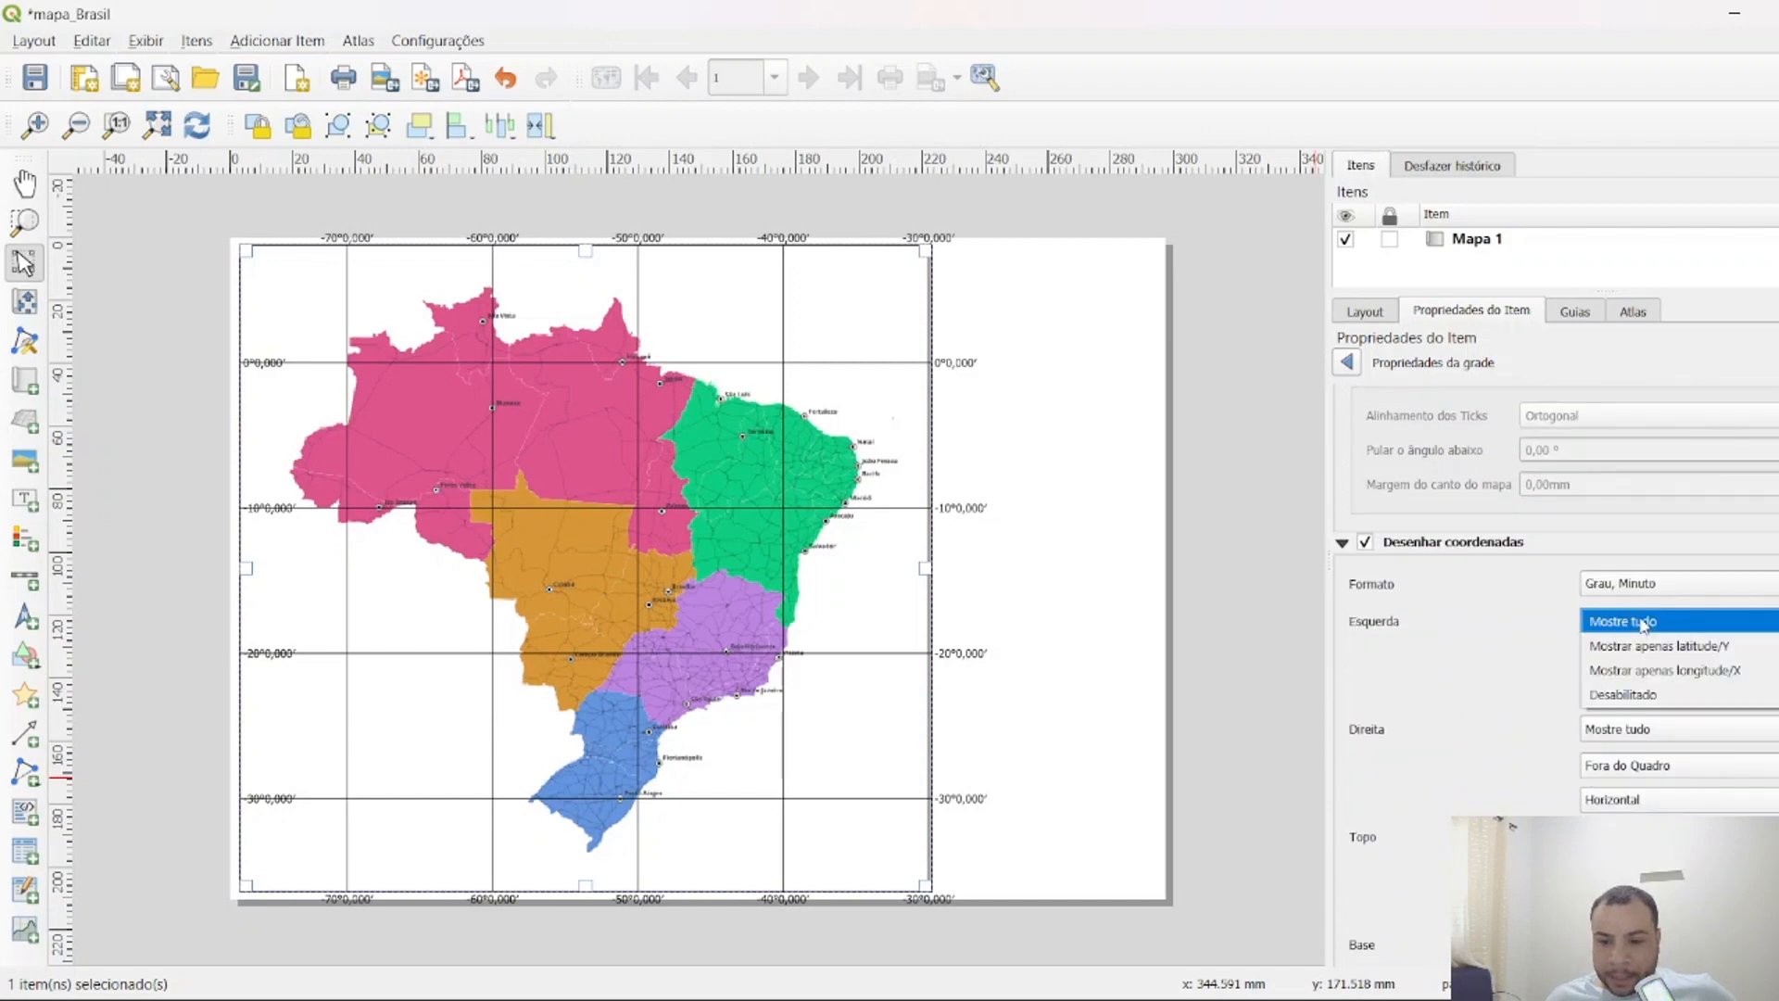
left_click(1646, 621)
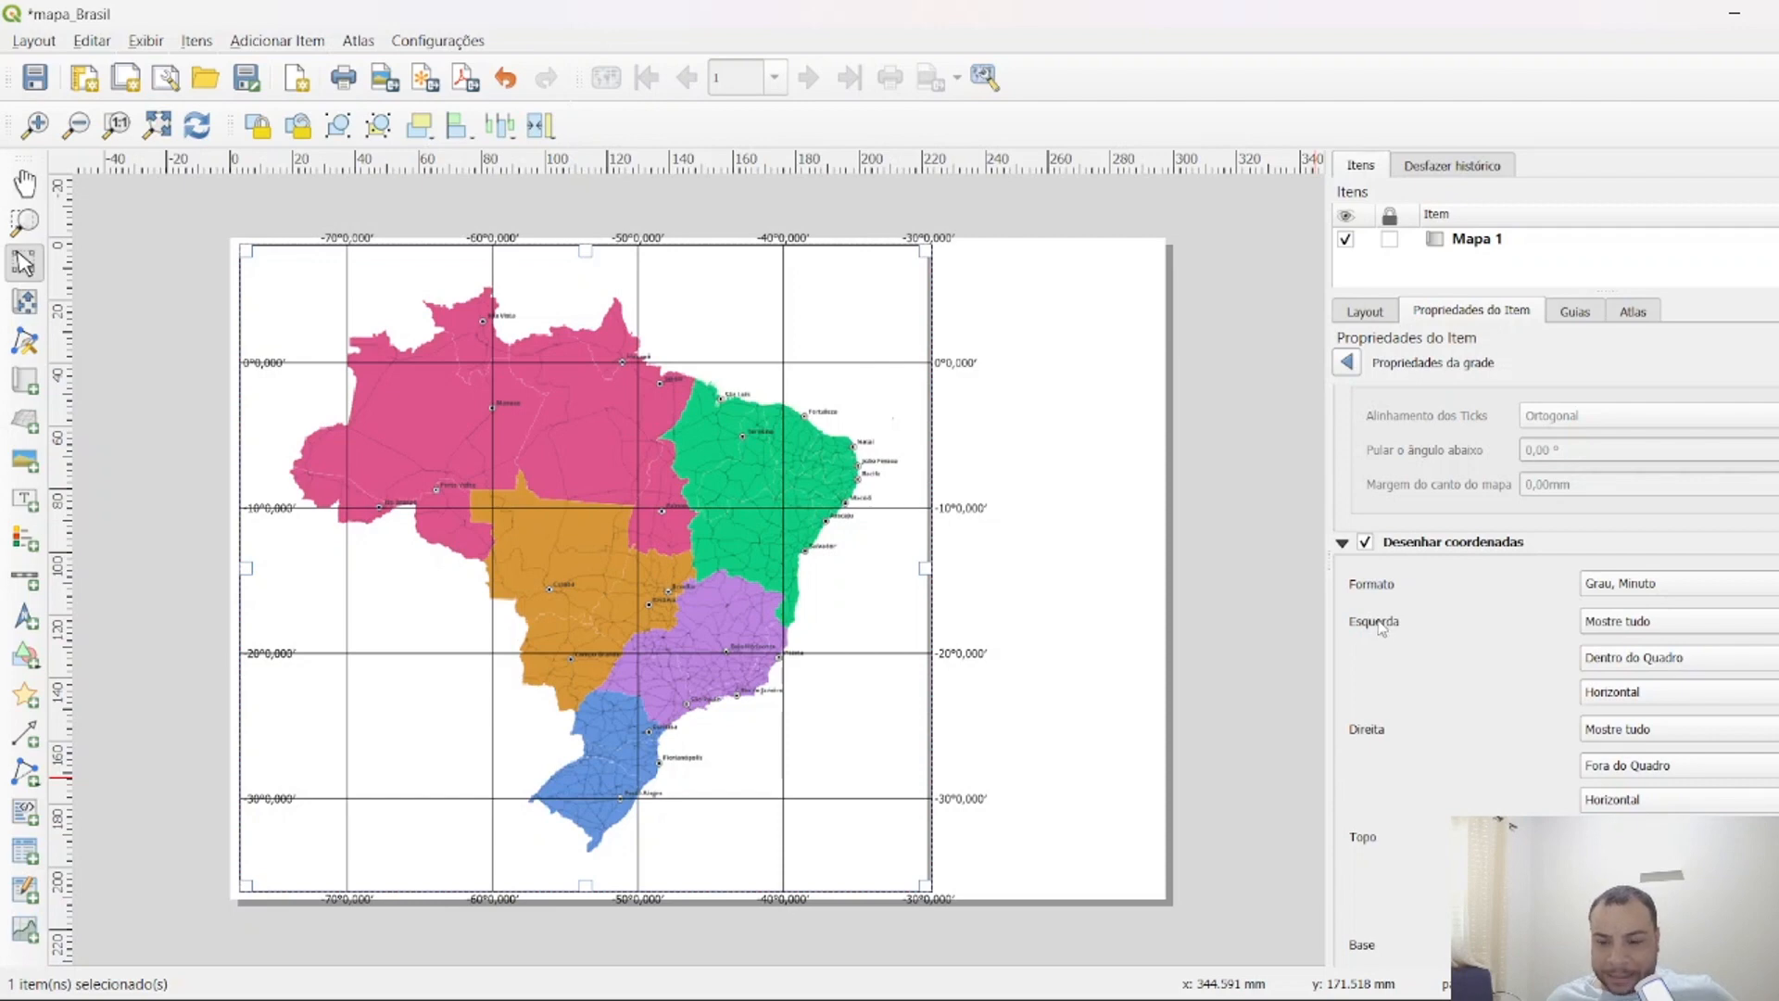
left_click(1643, 623)
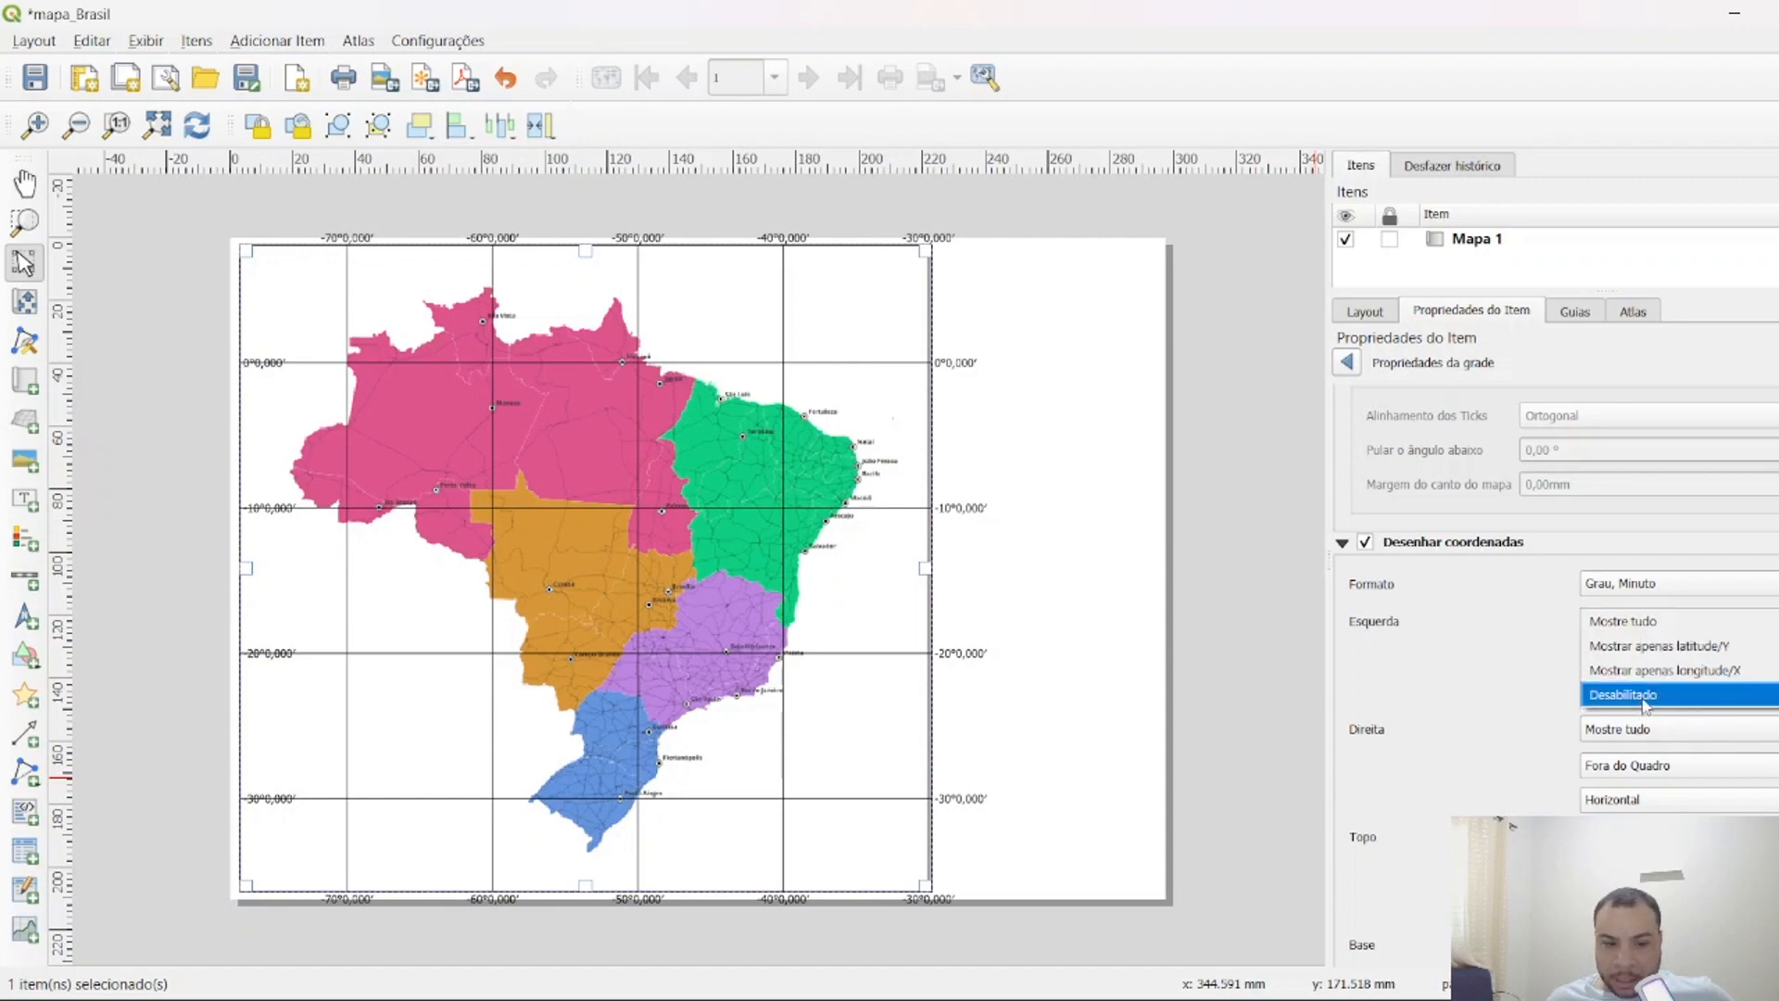
left_click(1648, 623)
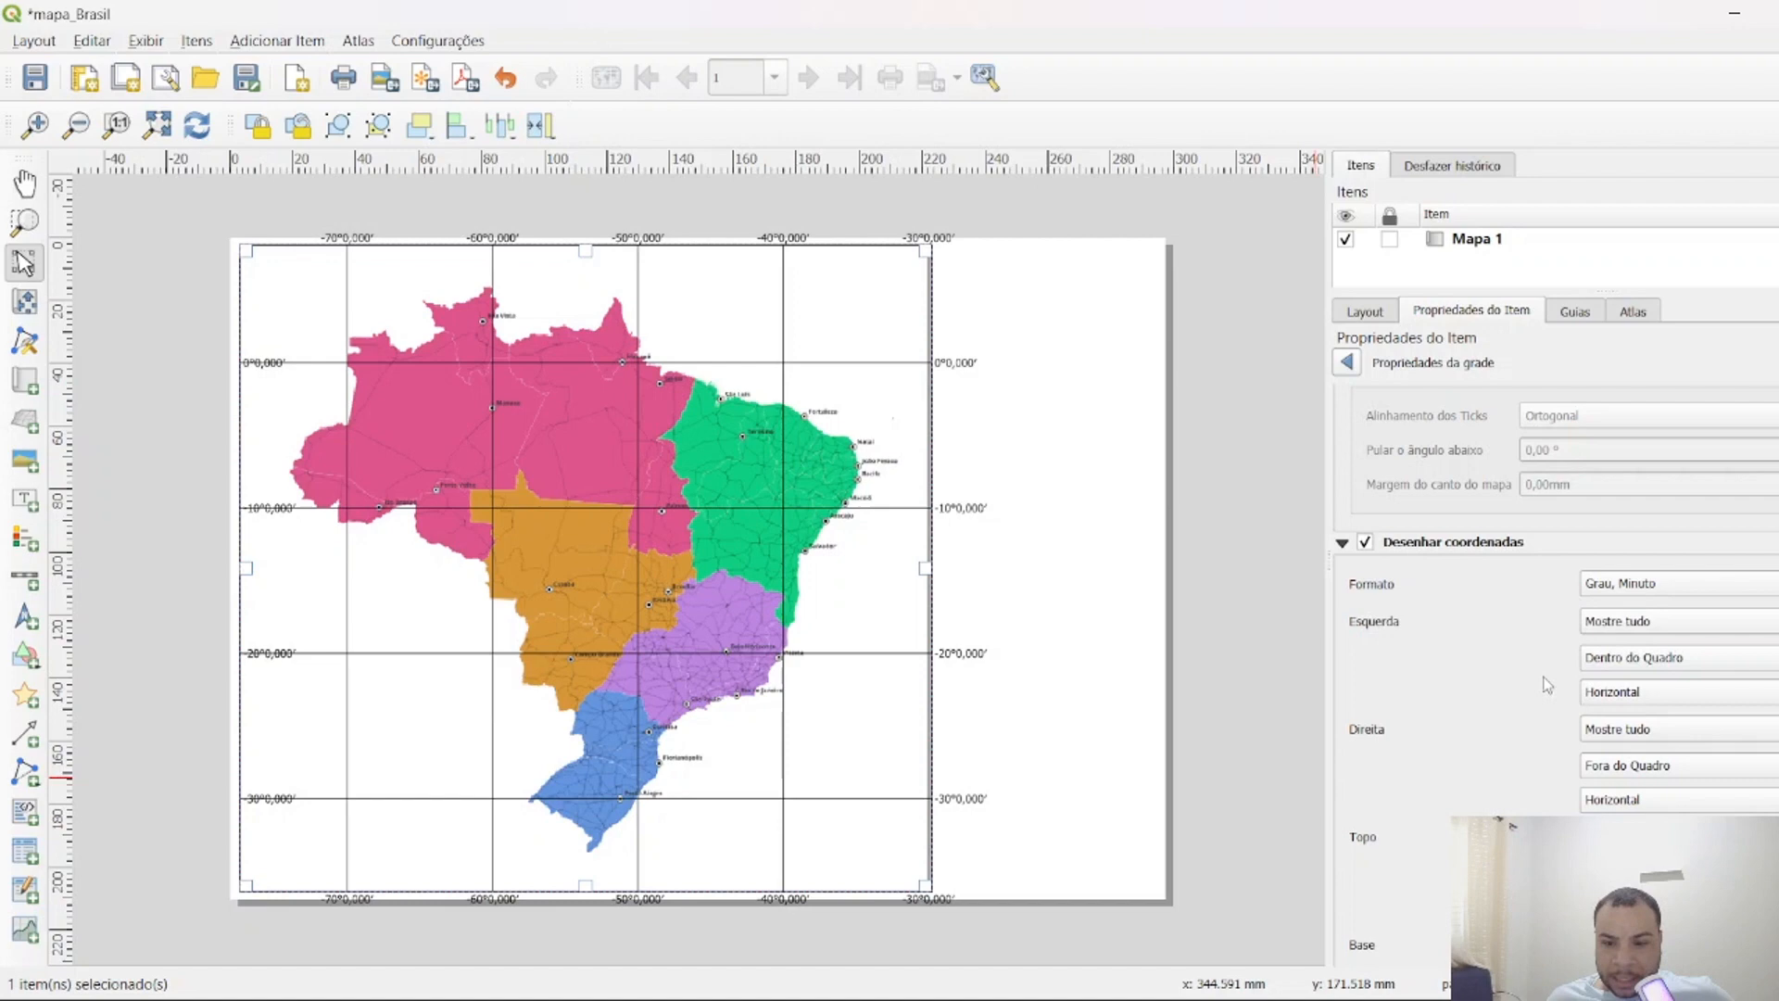
Try the Vertical Descendente orientation for the left-side coordinates and return it to Horizontal.
left_click(1633, 694)
left_click(1633, 719)
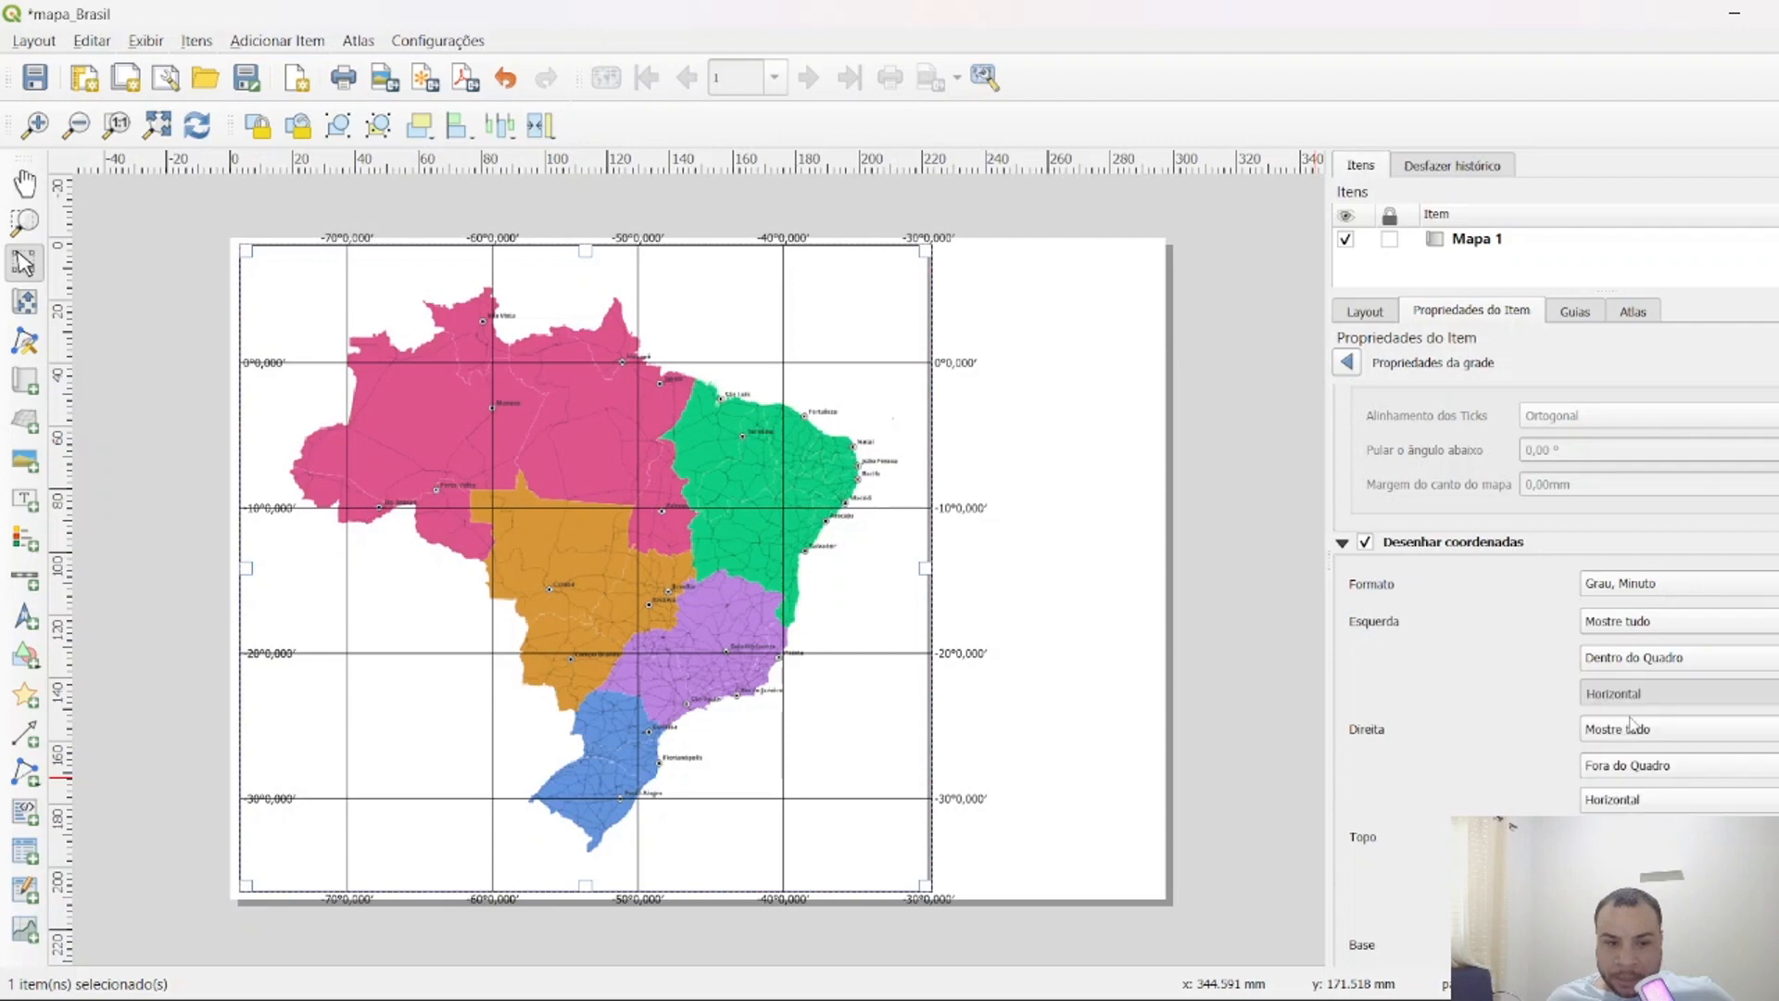
left_click(1639, 695)
left_click(1643, 719)
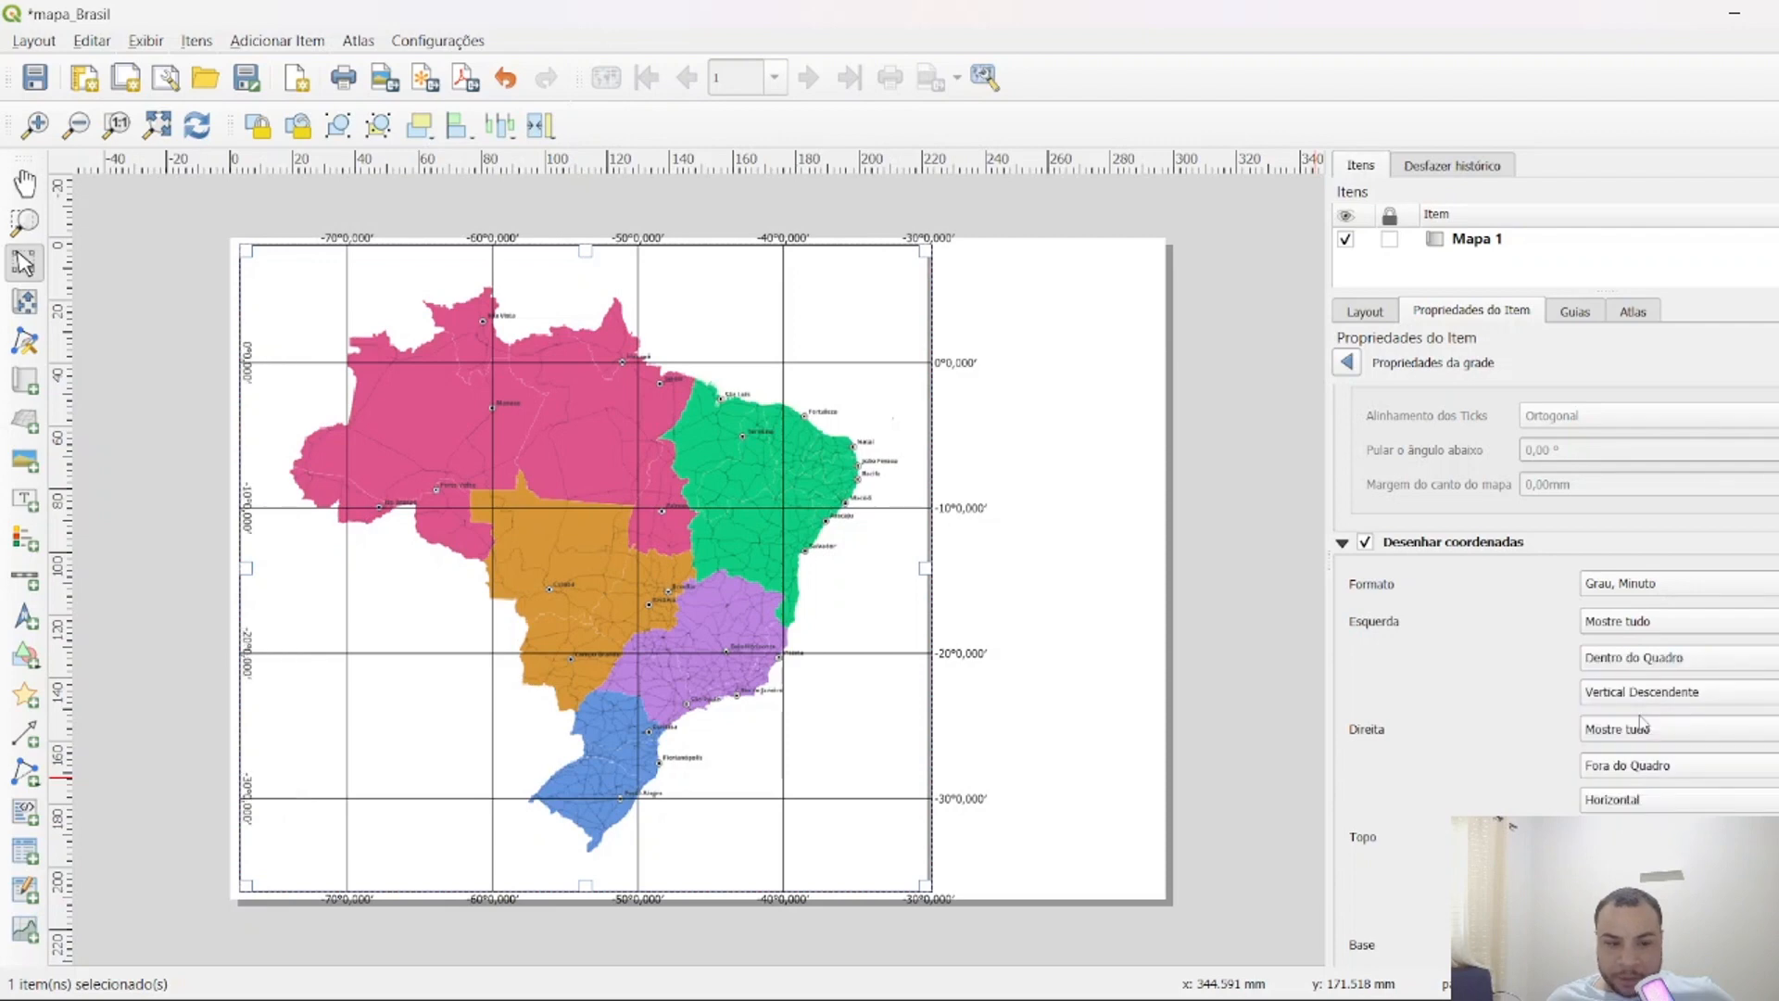
left_click(1651, 665)
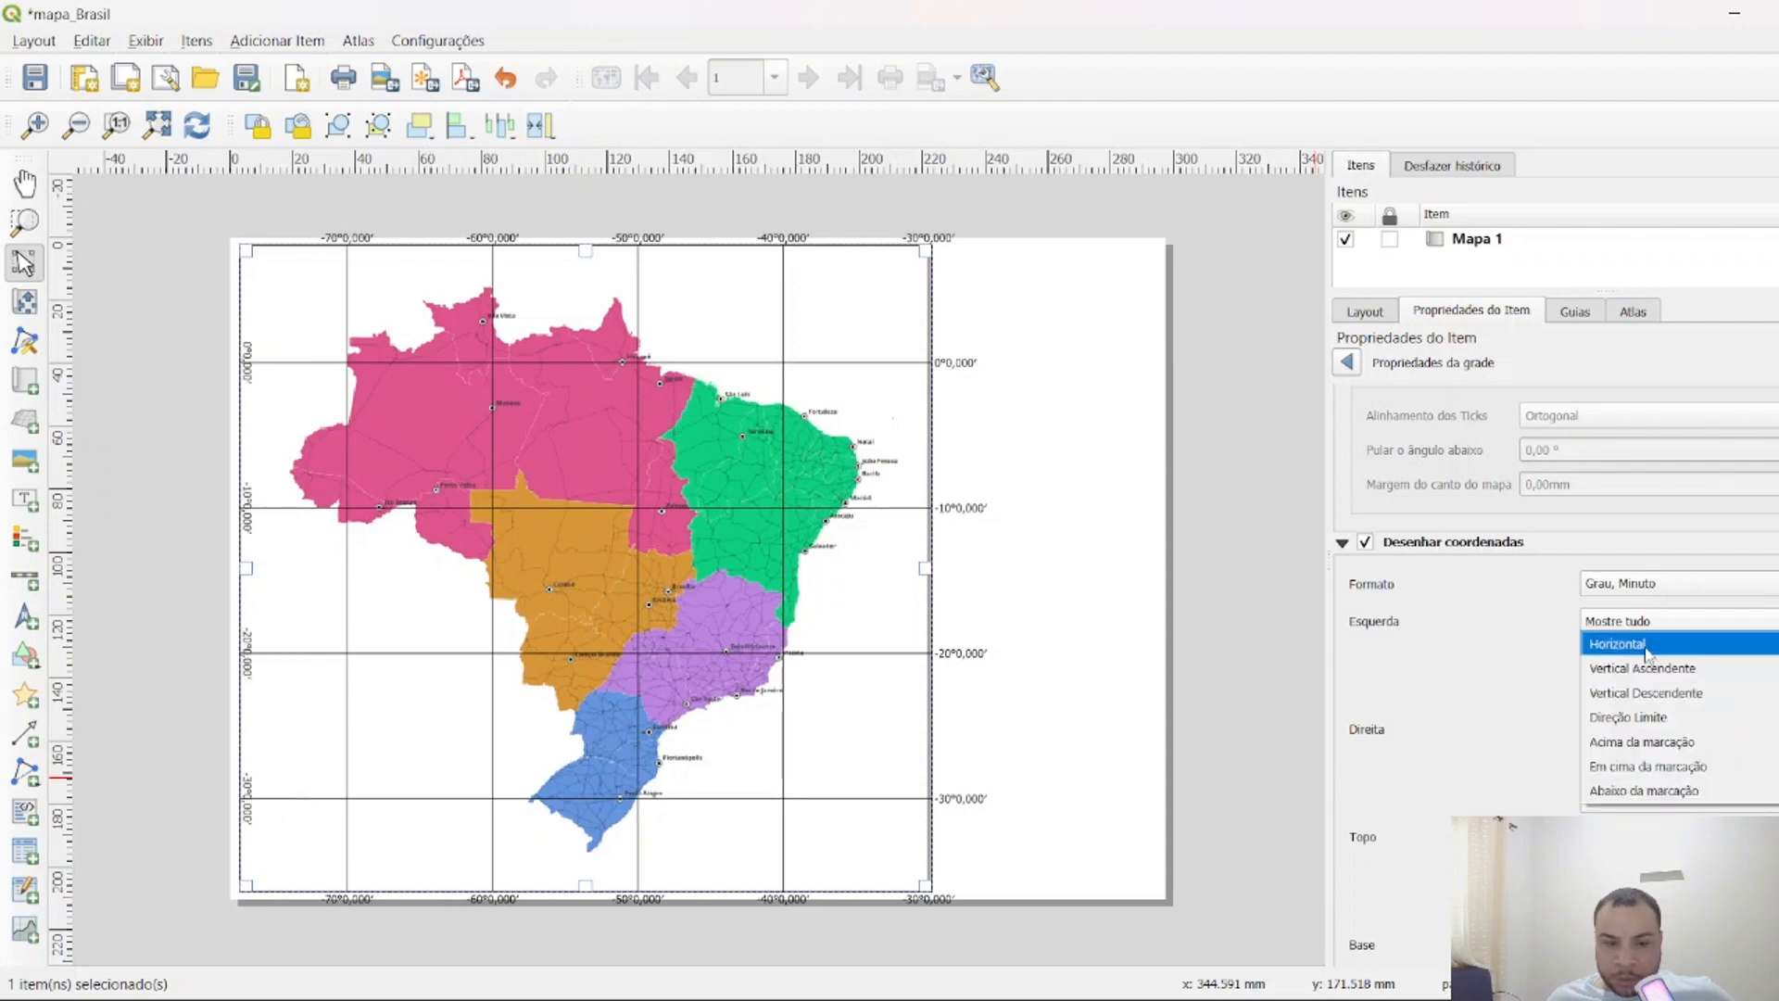
left_click(1647, 649)
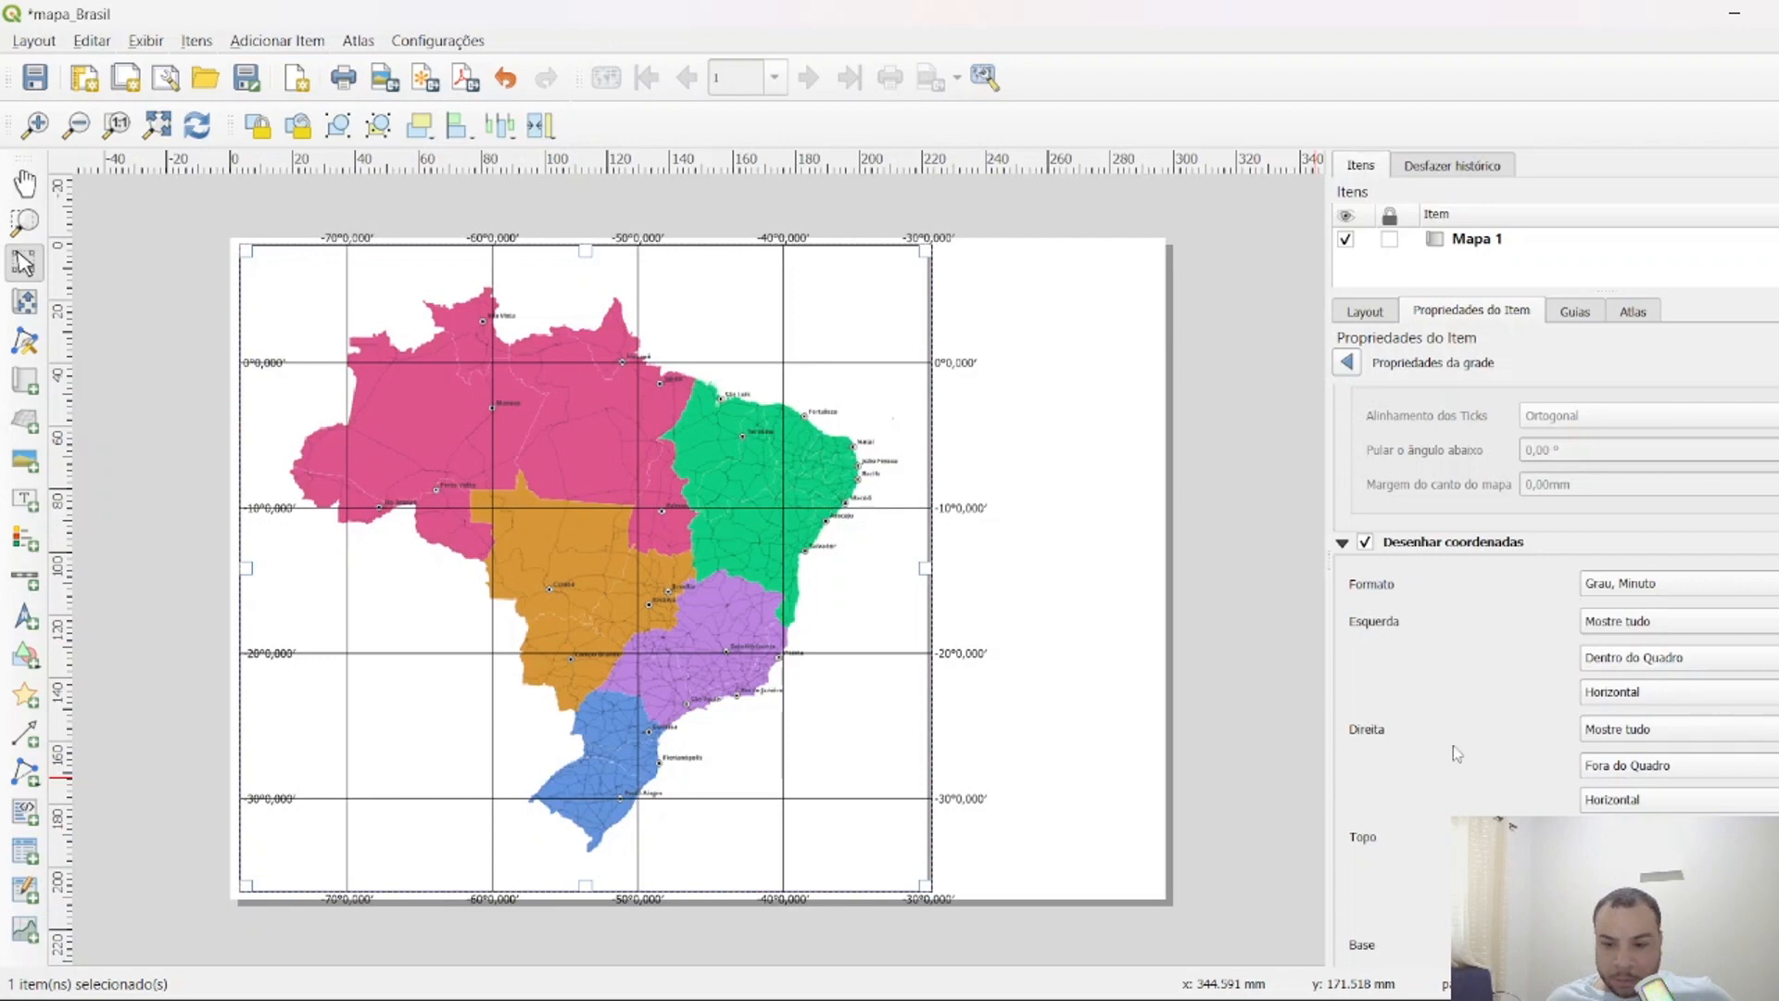
Place the right-side and top coordinates inside the map frame with Dentro do Quadro, keeping Mostre tudo on the right side.
left_click(1656, 731)
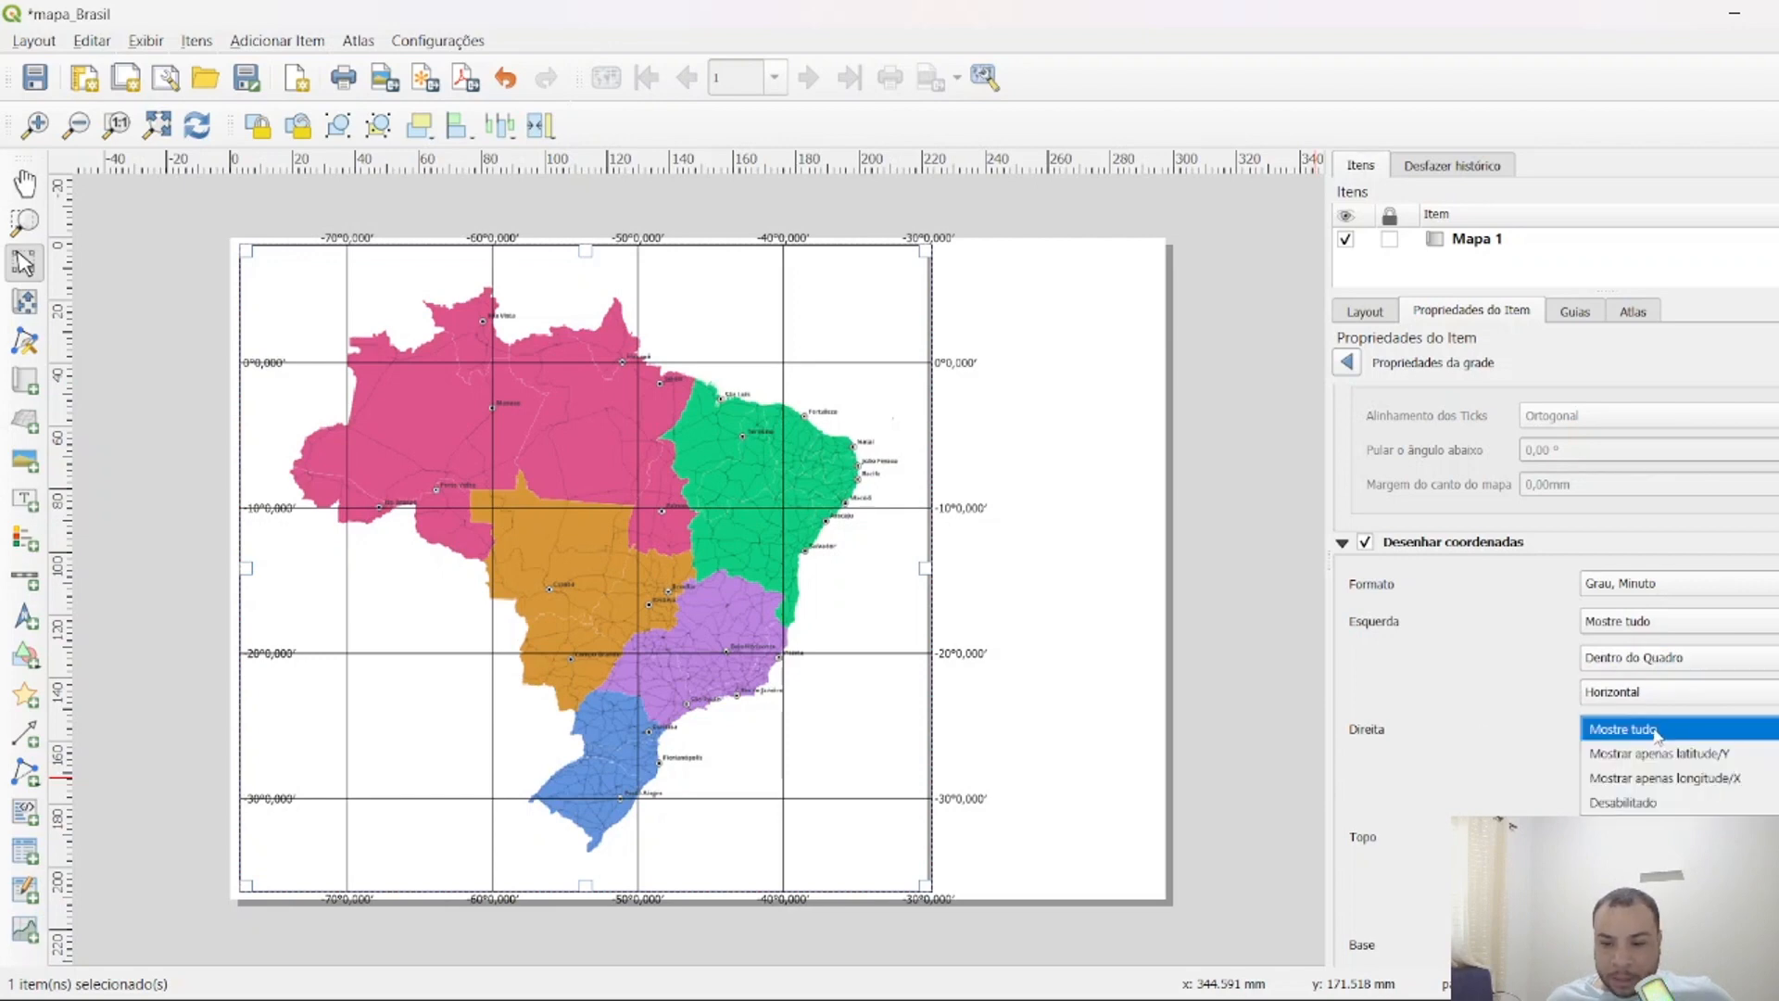
left_click(1656, 731)
left_click(1642, 761)
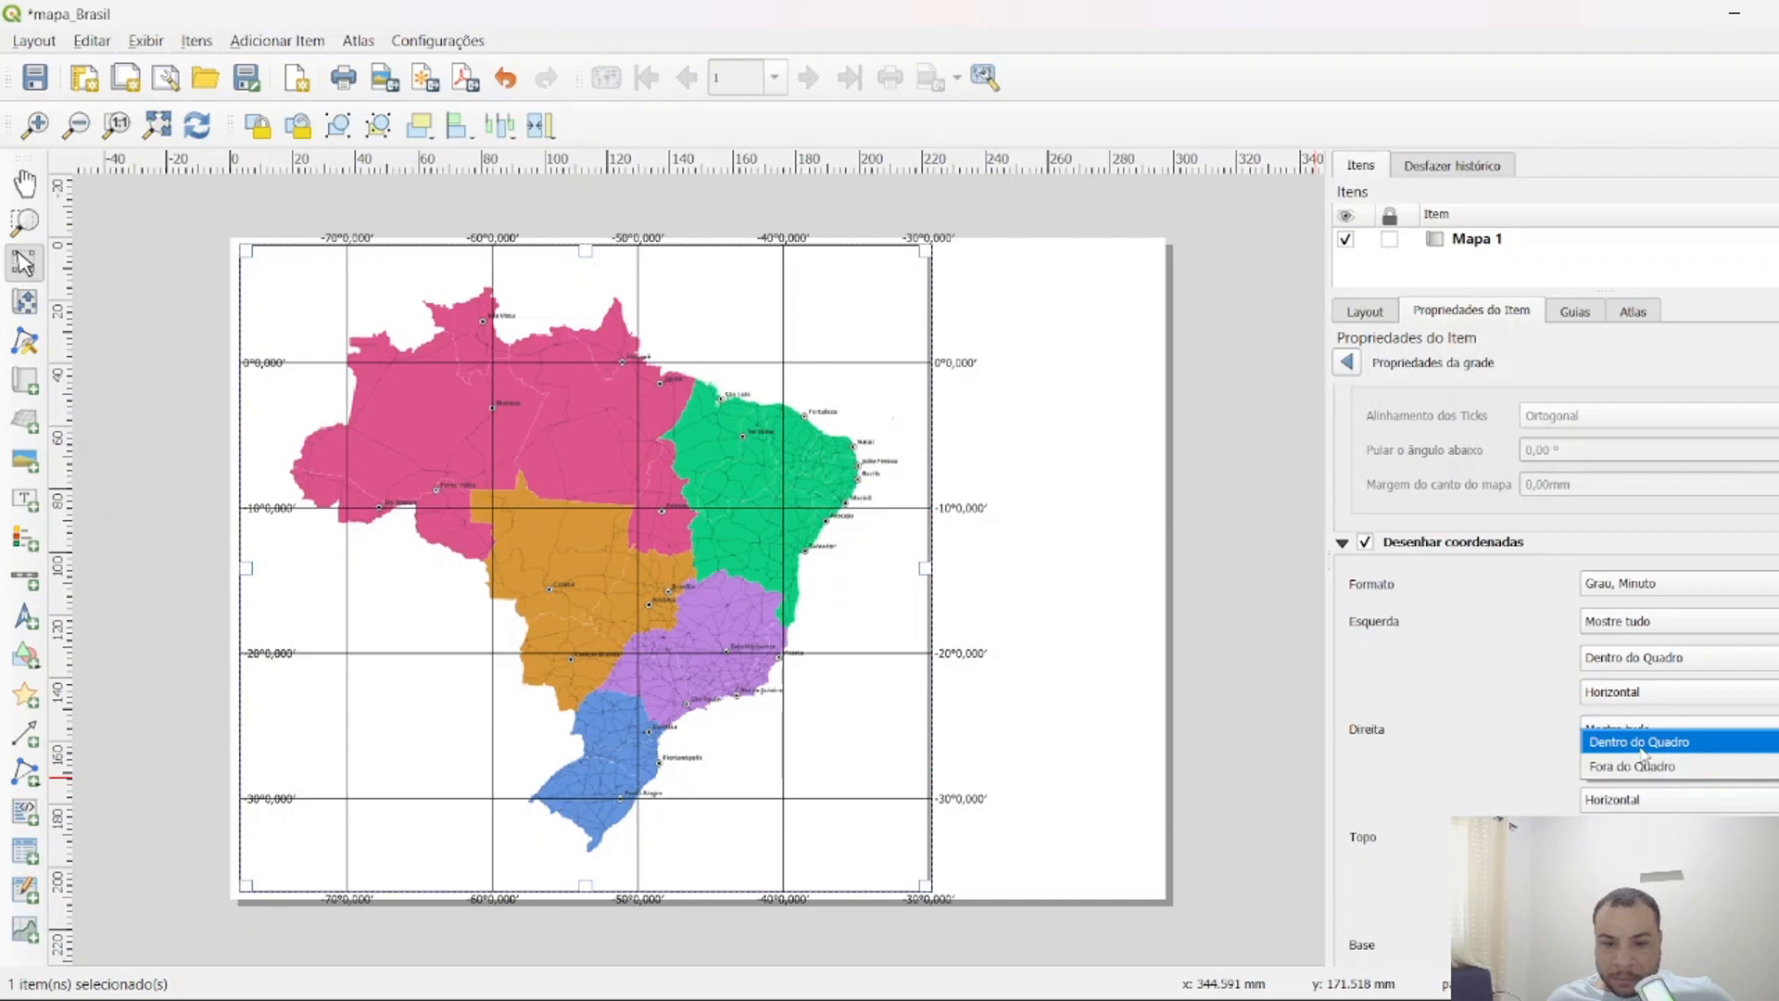
left_click(1641, 749)
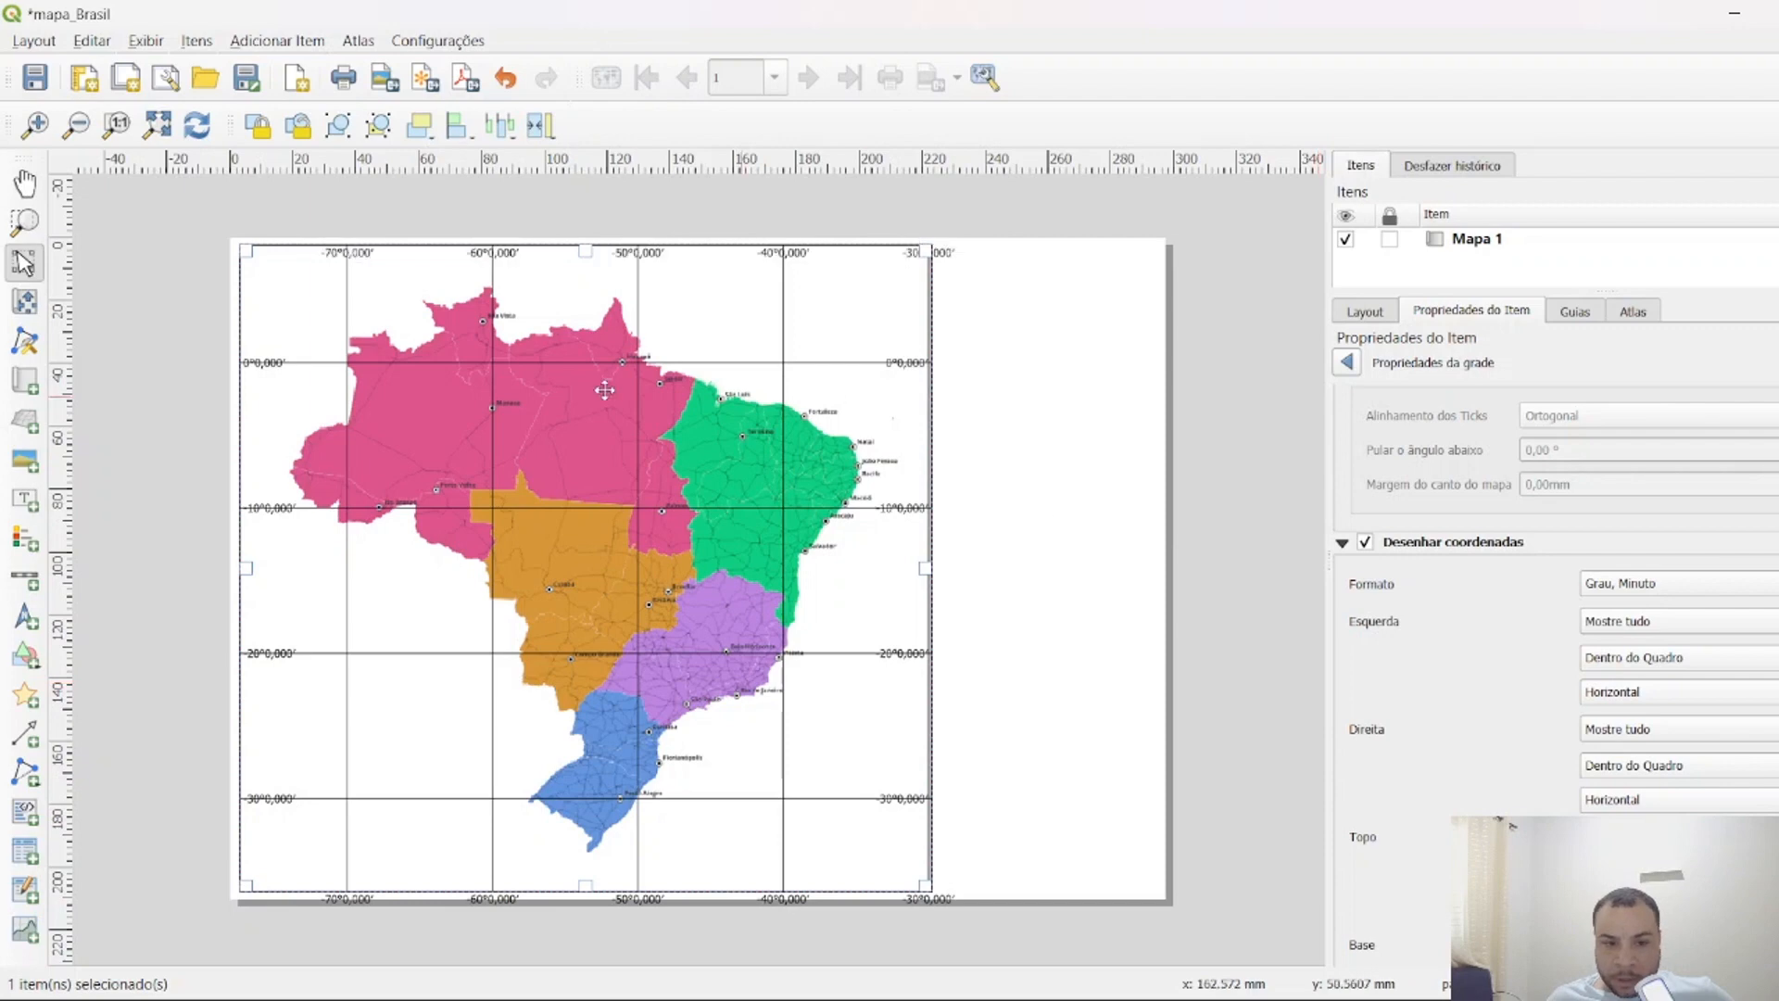
Place the bottom coordinates inside the map frame with Dentro do Quadro, keeping Mostre tudo.
scroll(1677, 809, "down", 5)
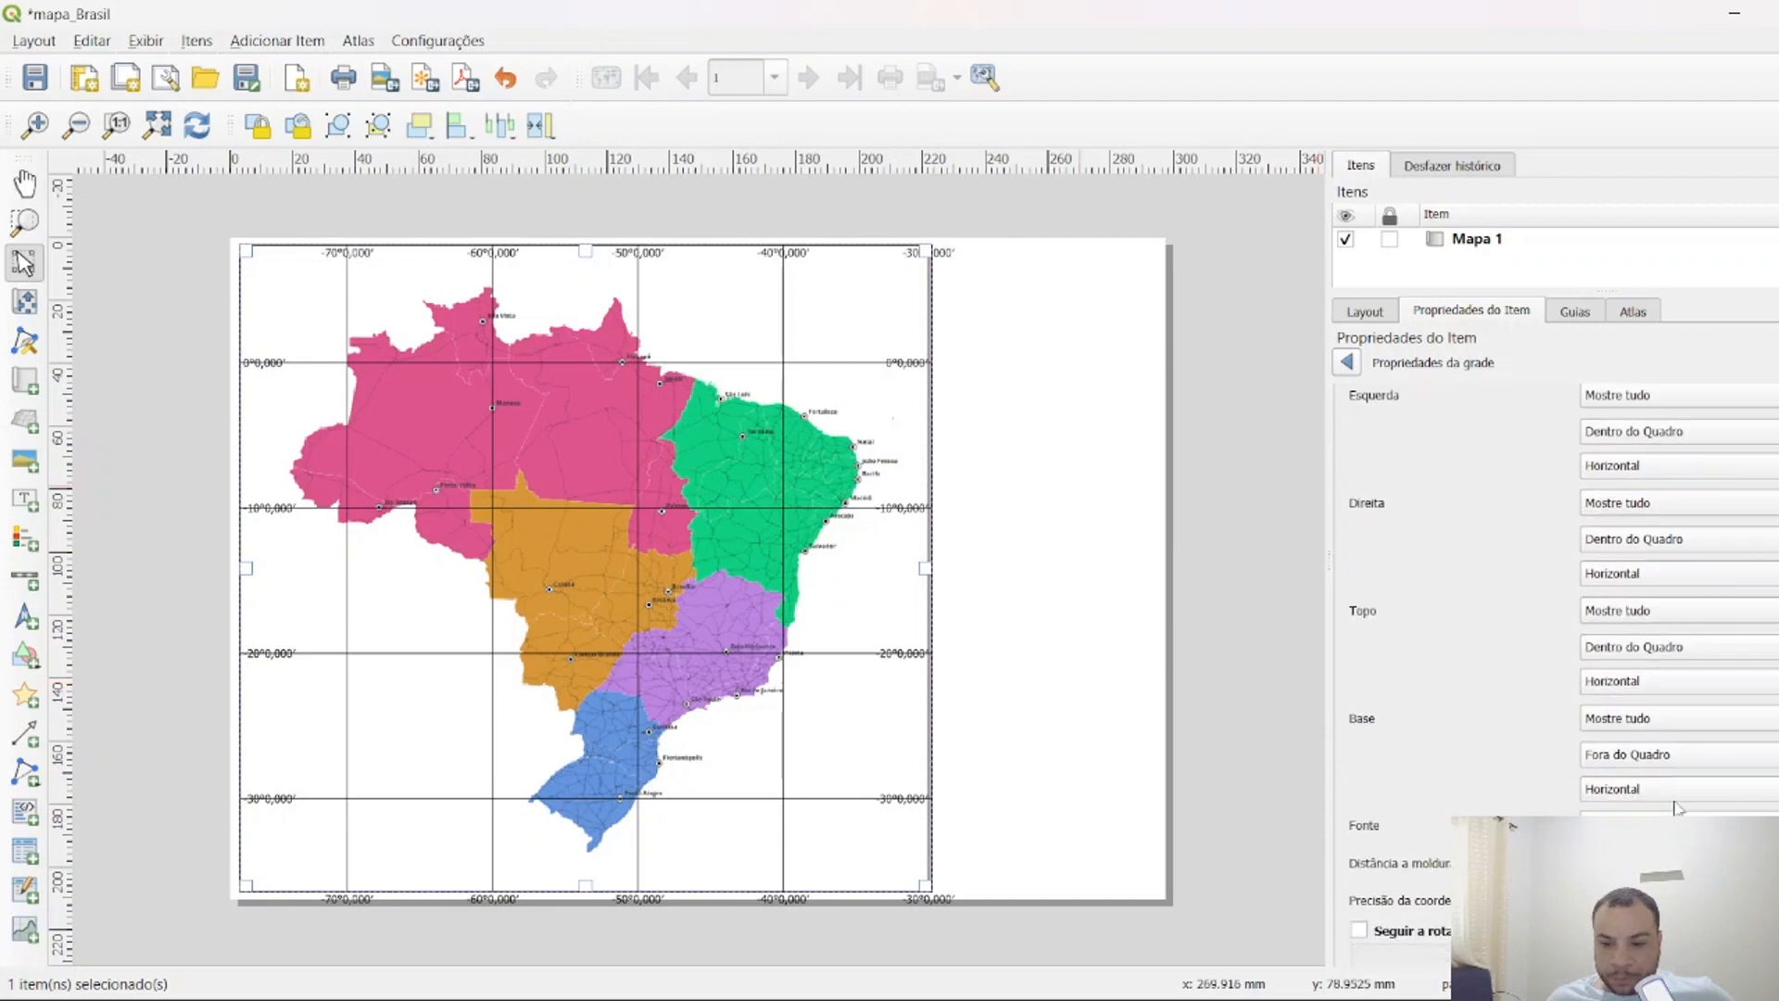
left_click(1633, 725)
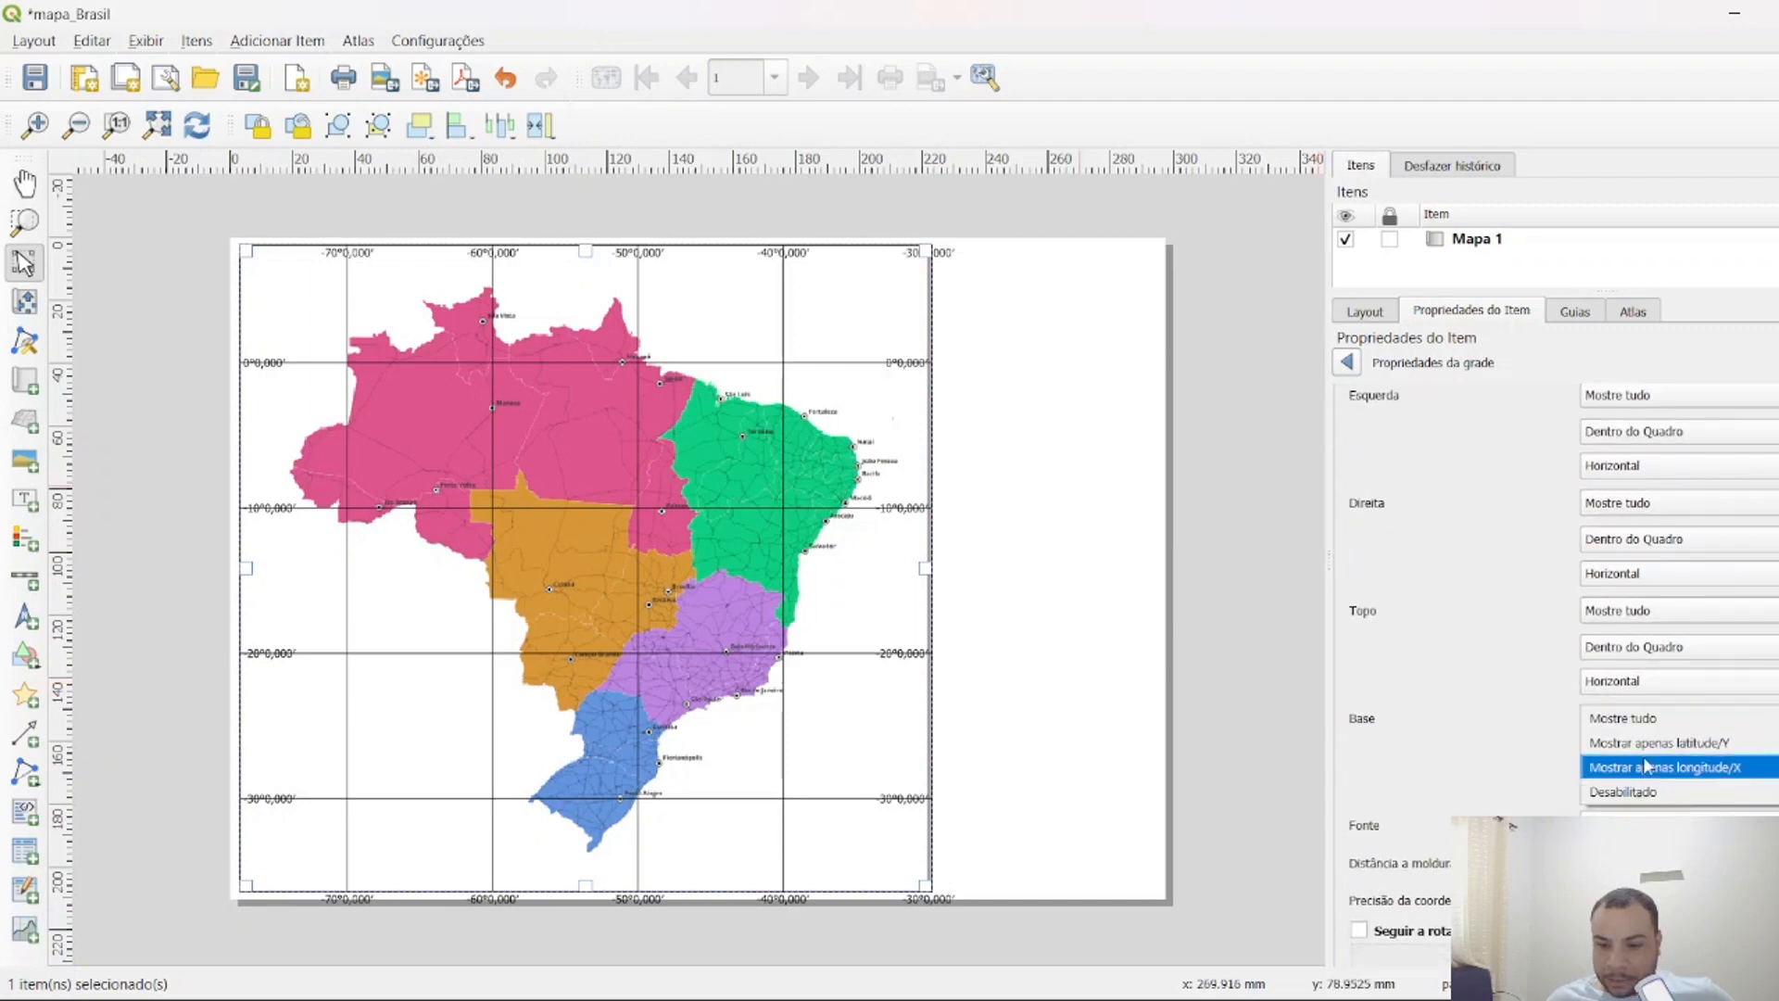
left_click(1636, 718)
left_click(1640, 741)
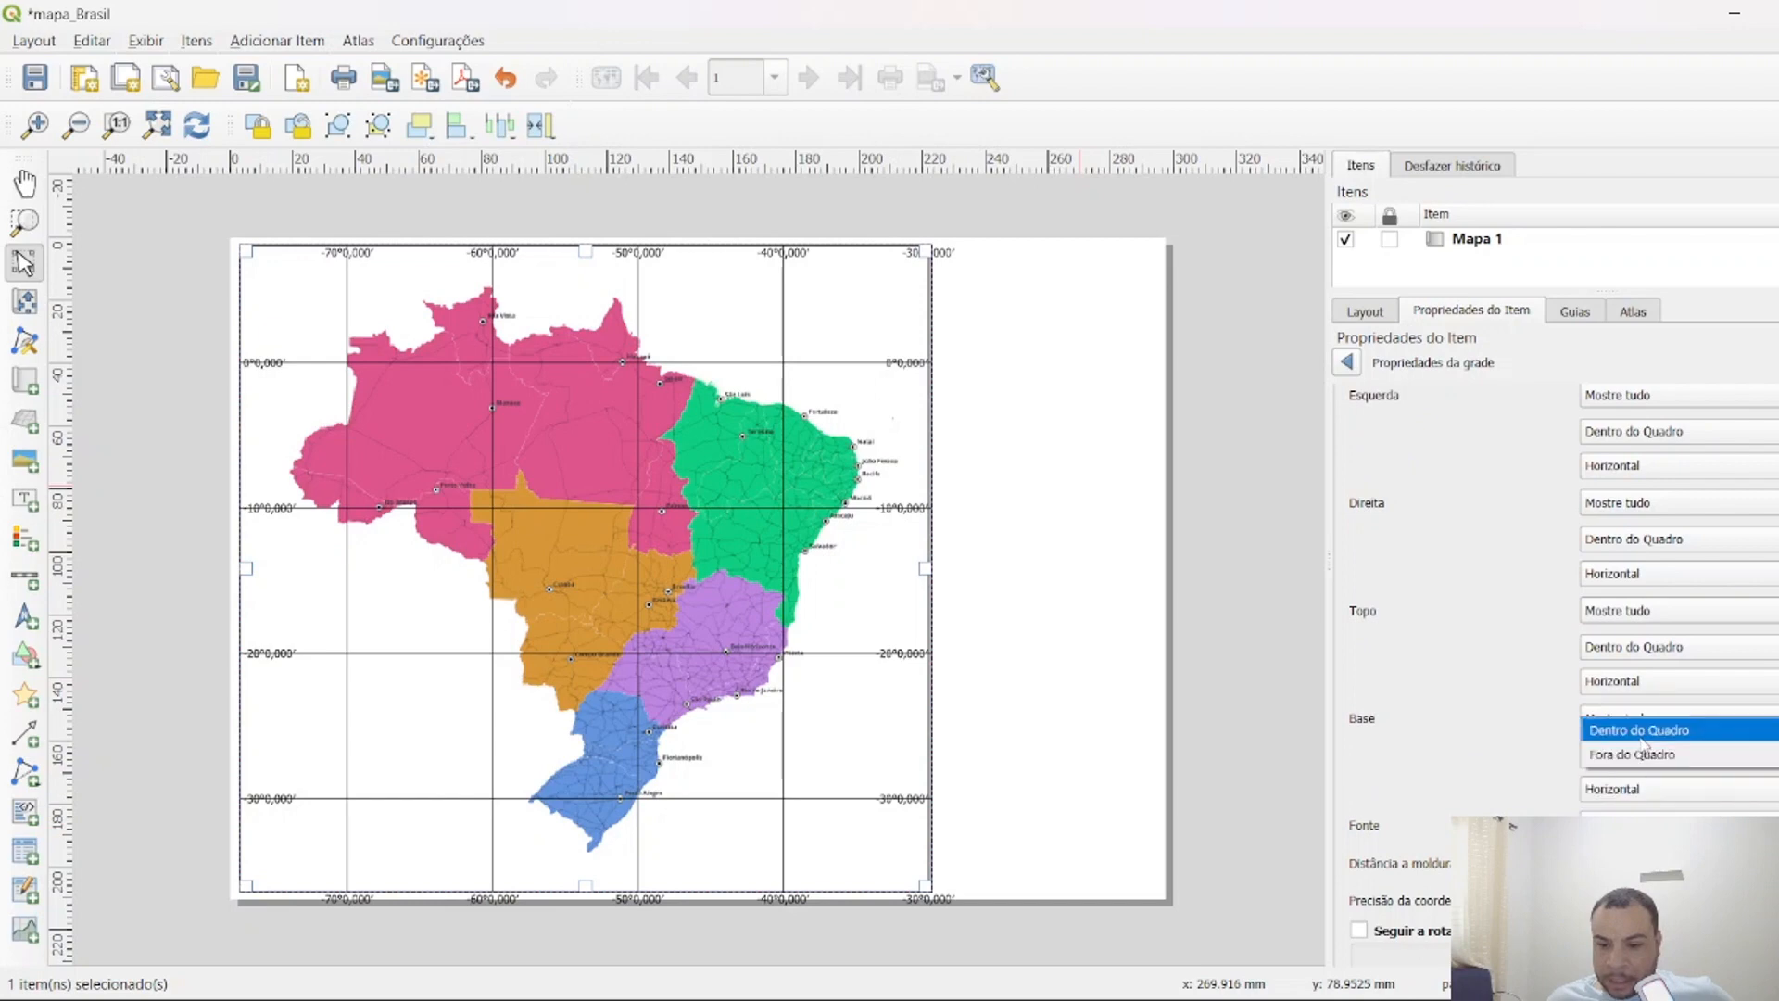
left_click(1638, 729)
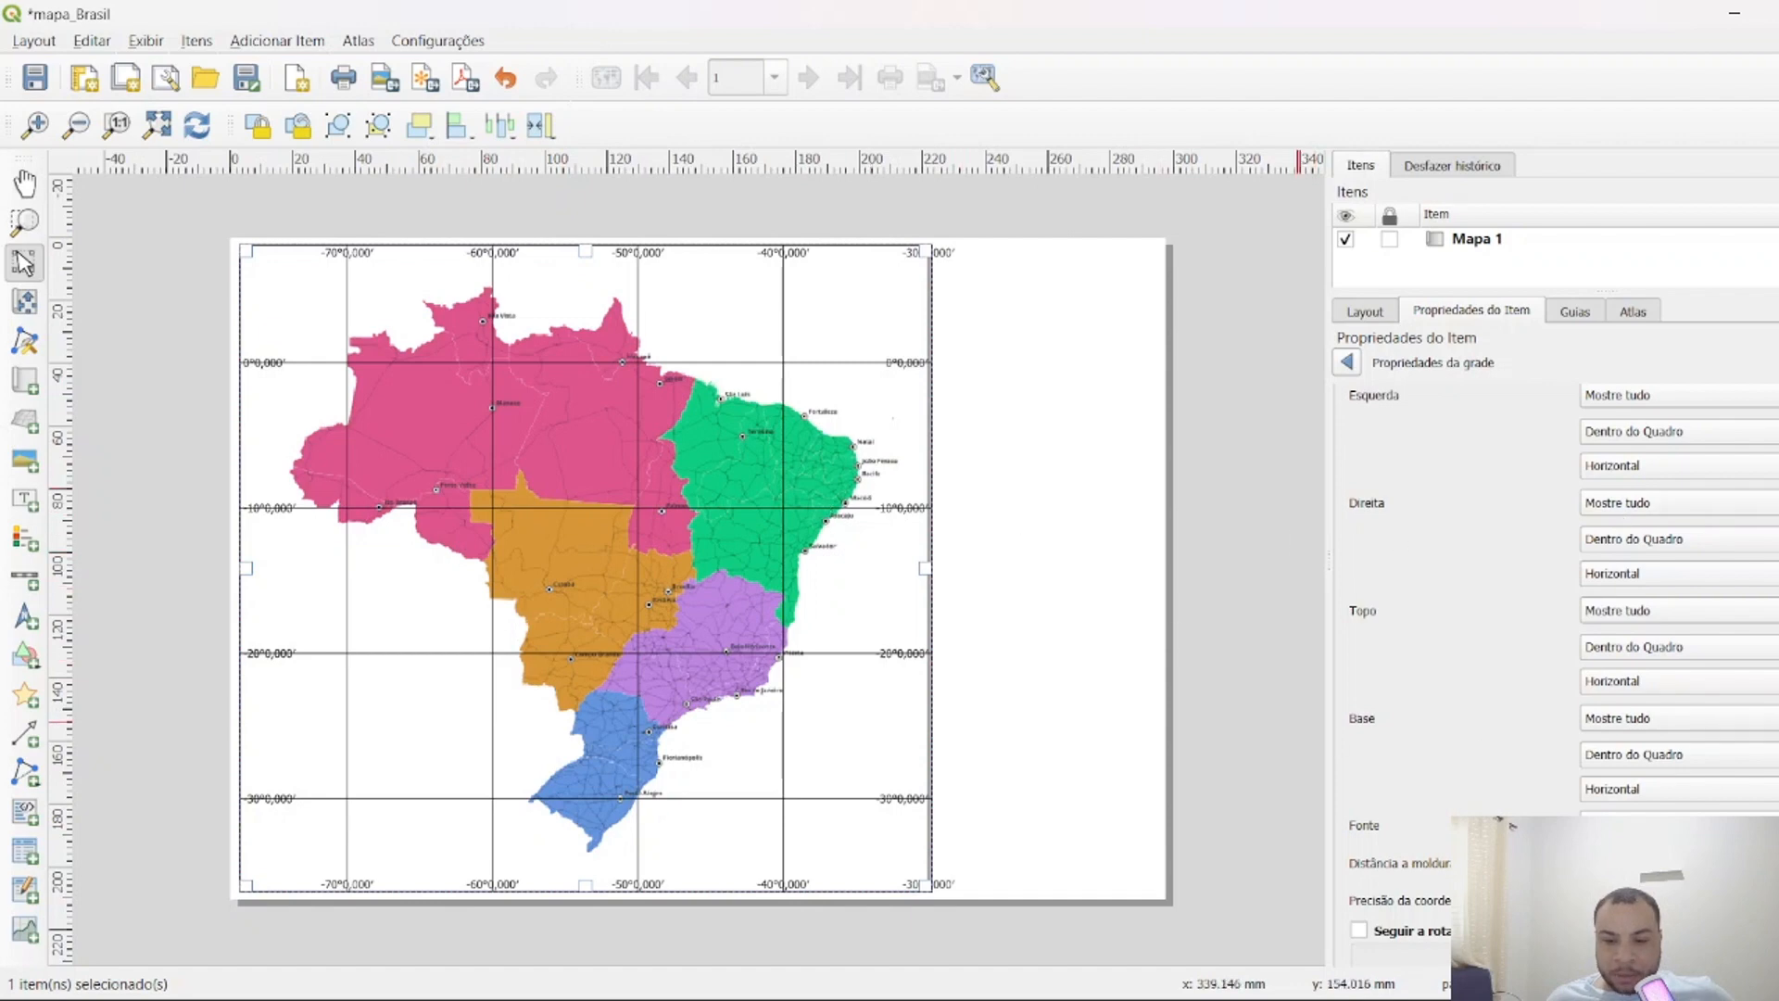
Review the font settings and style choices of the grid coordinates, keeping the Regular style.
left_click(1669, 825)
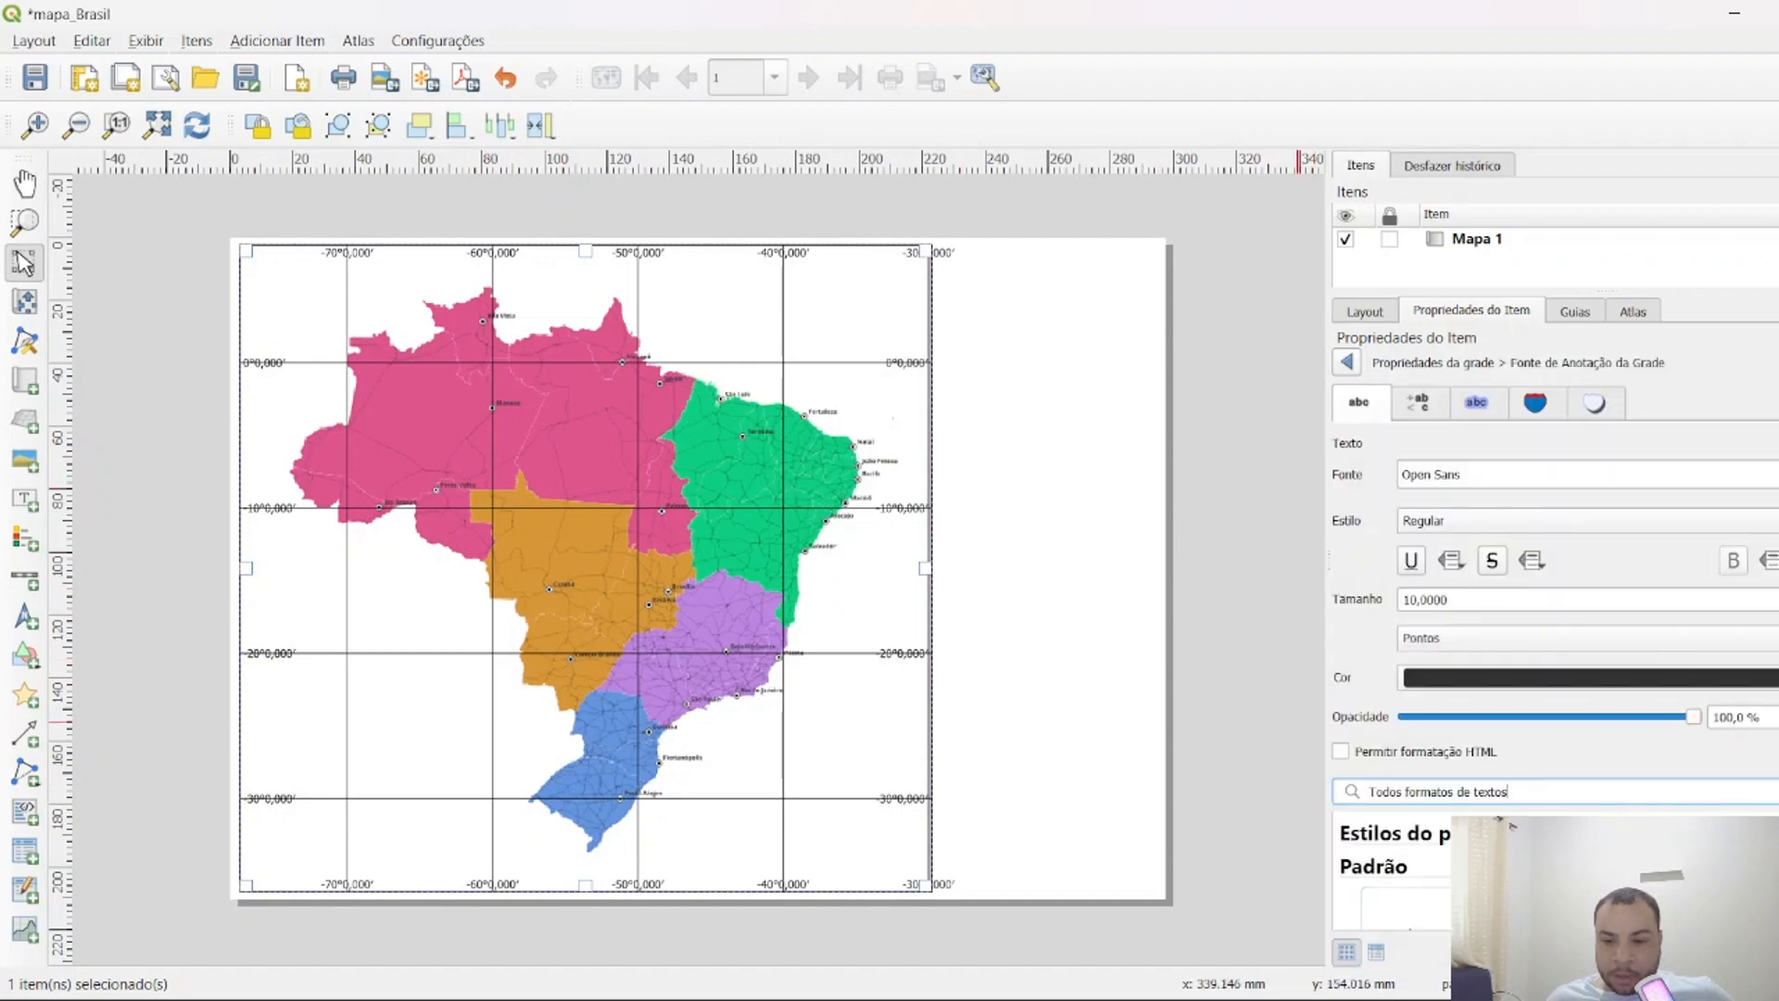
left_click(1455, 525)
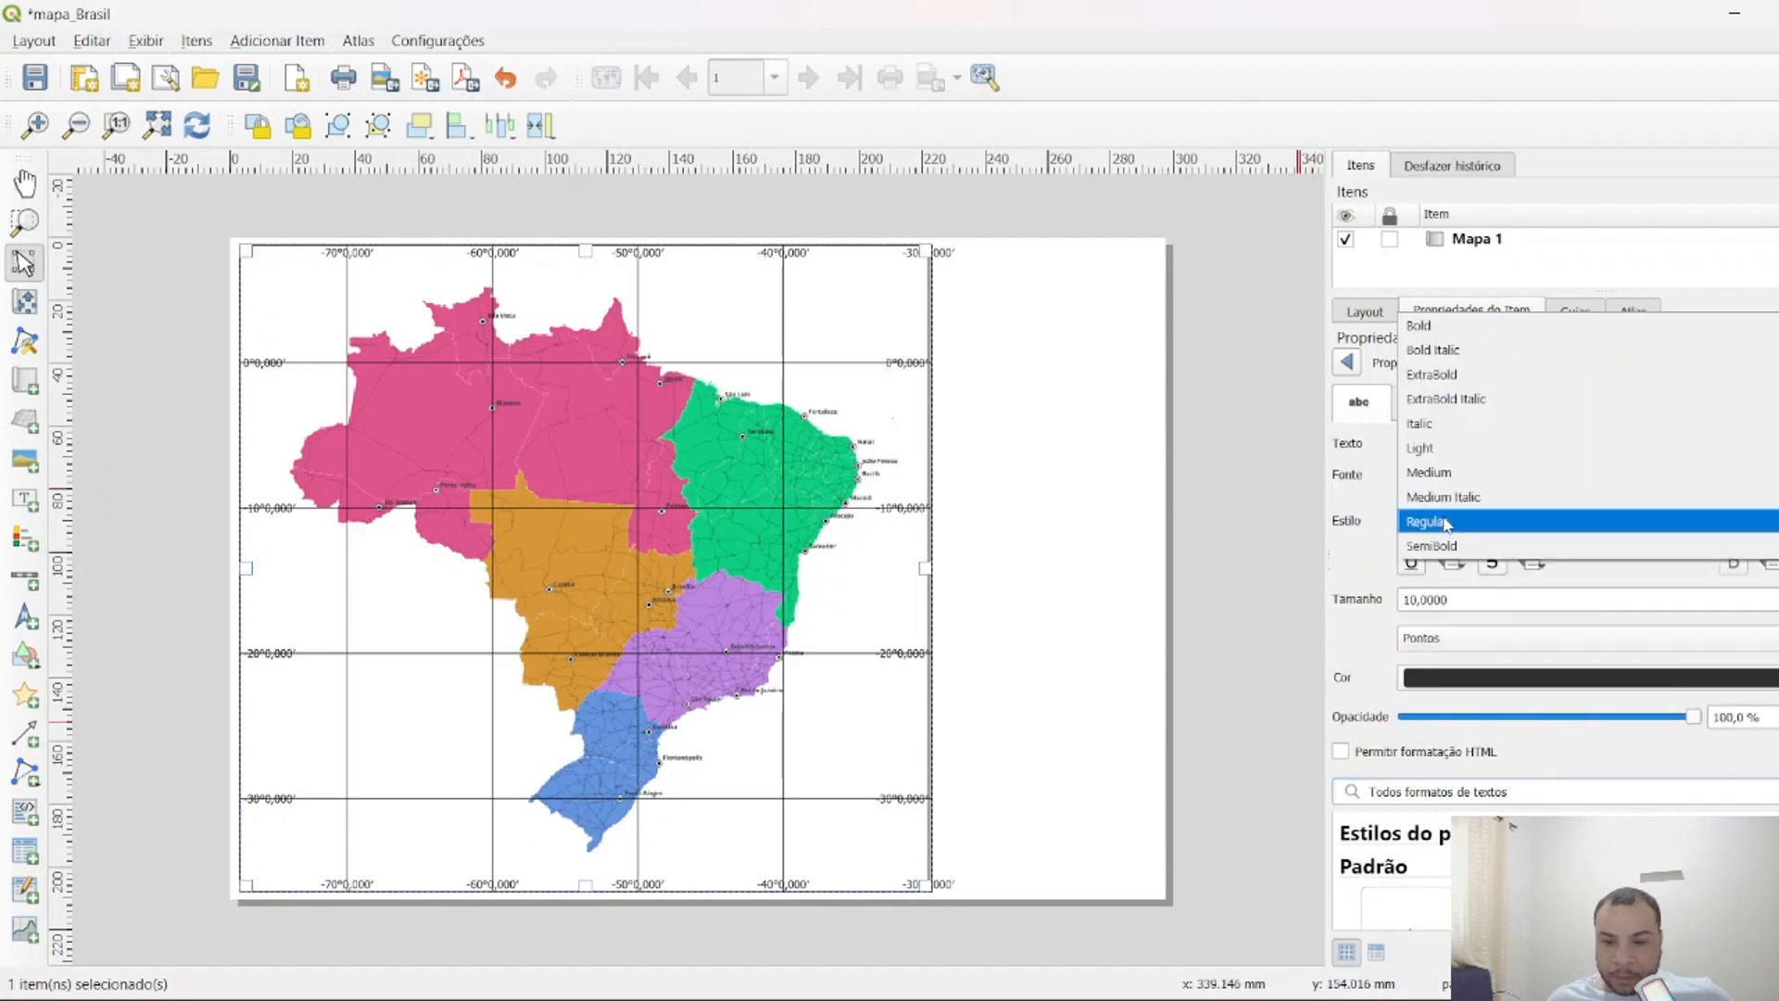
left_click(1378, 659)
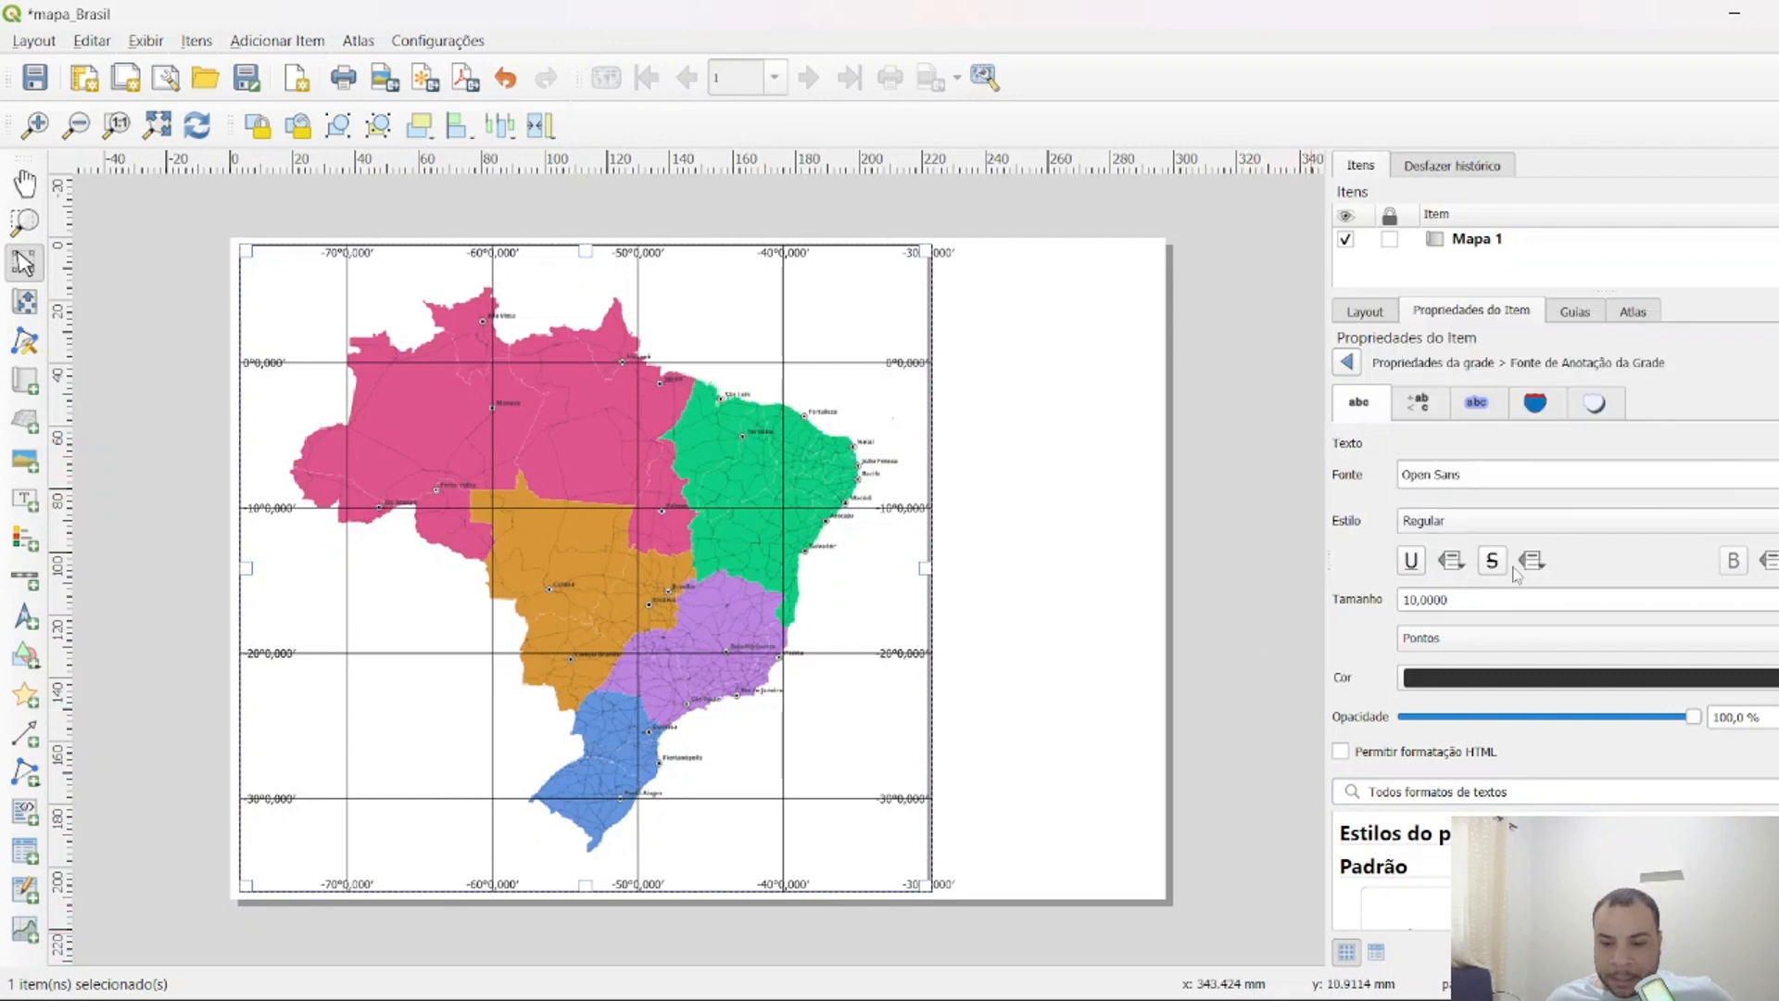
left_click(1348, 364)
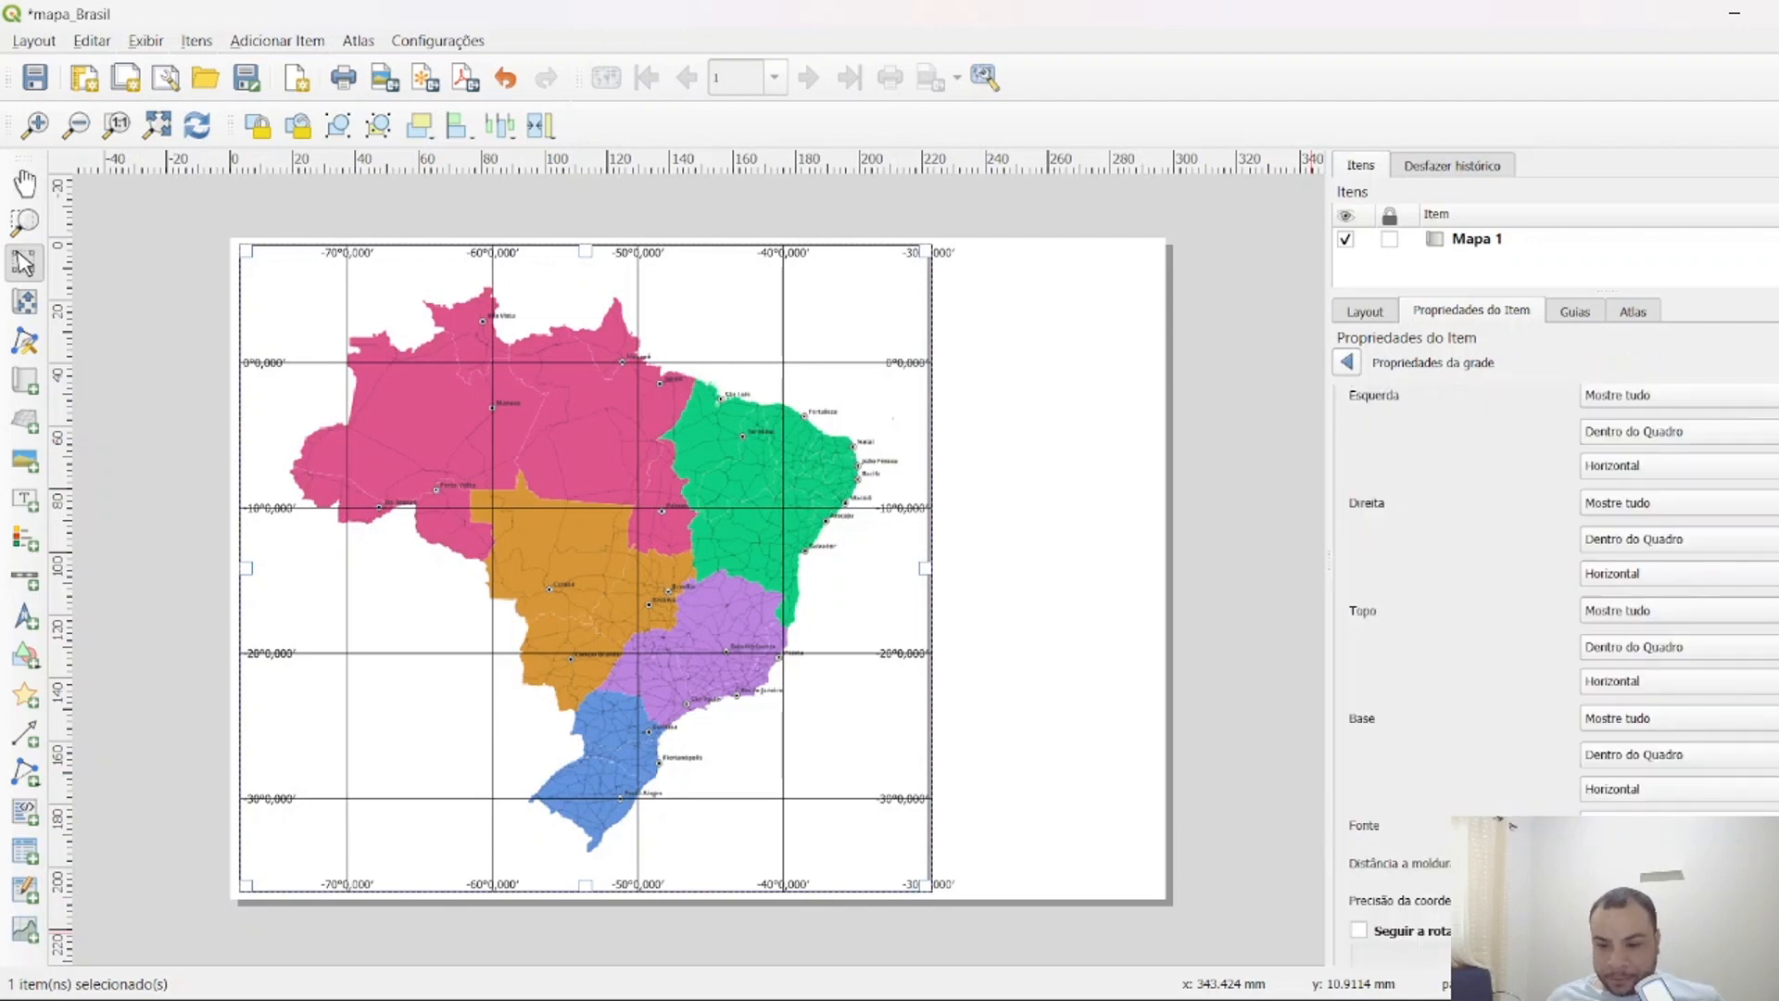
Set the grid's coordinate precision to 0 and return to the main properties of Mapa 1.
scroll(1511, 824, "down", 2)
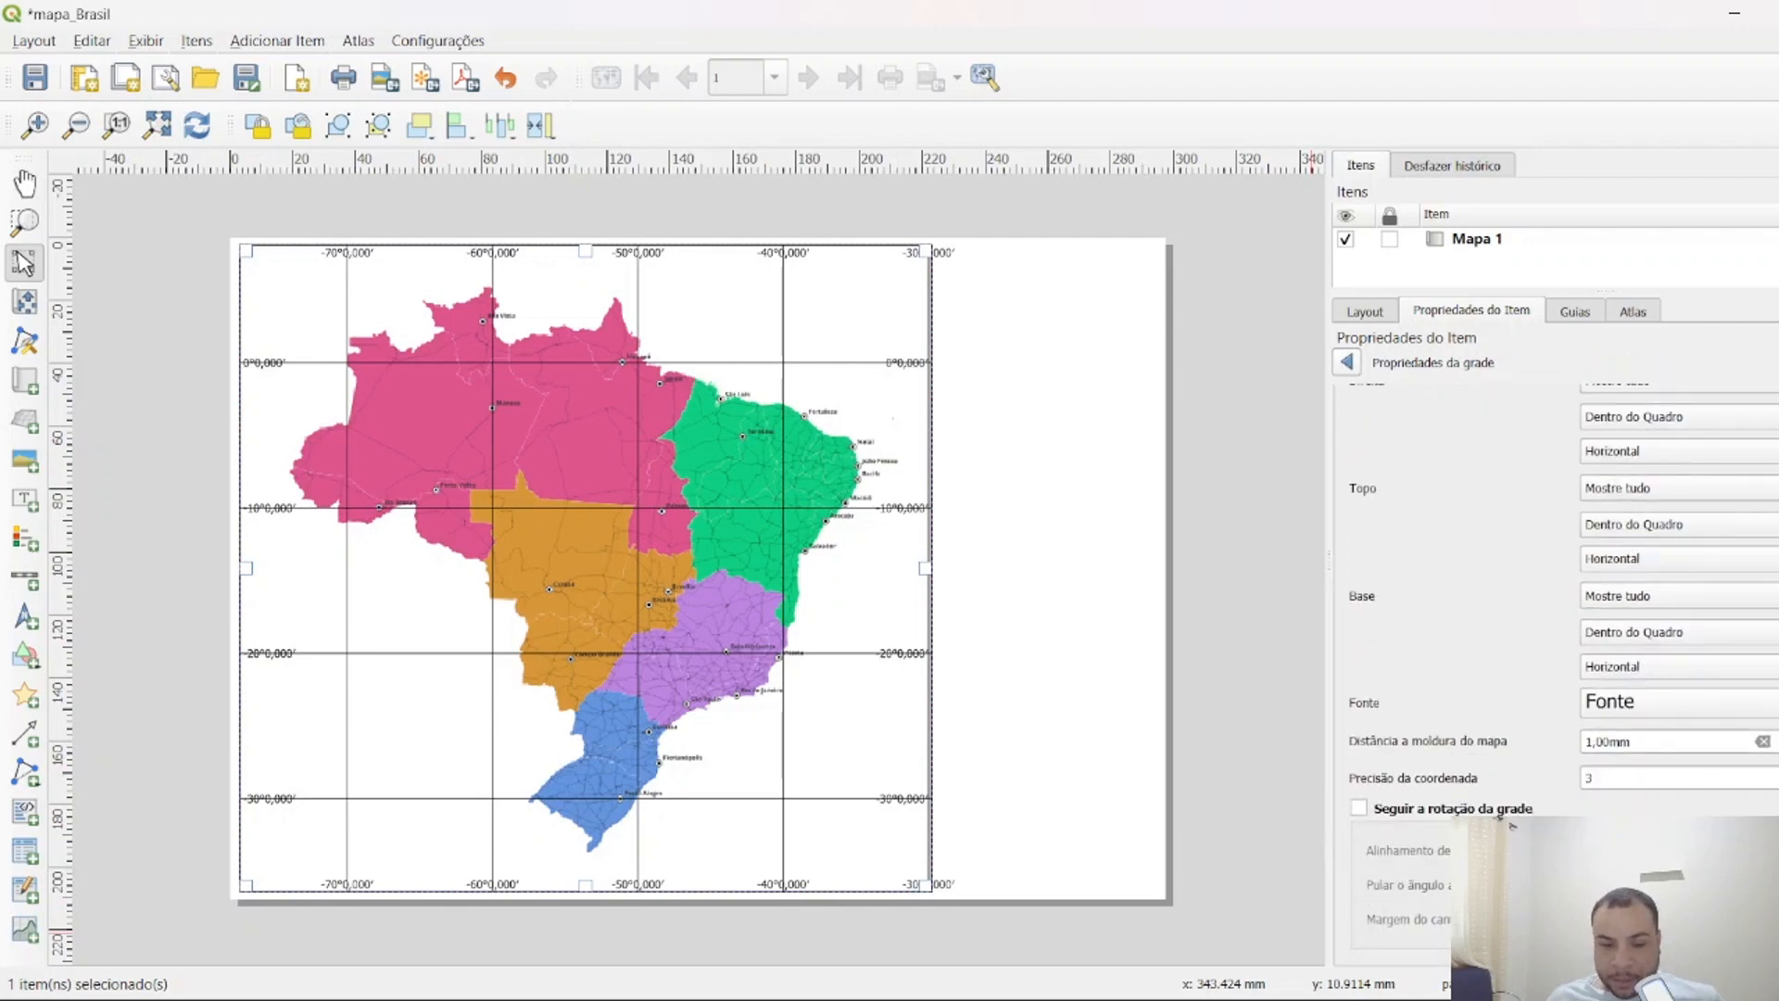
left_click(1777, 773)
type("0")
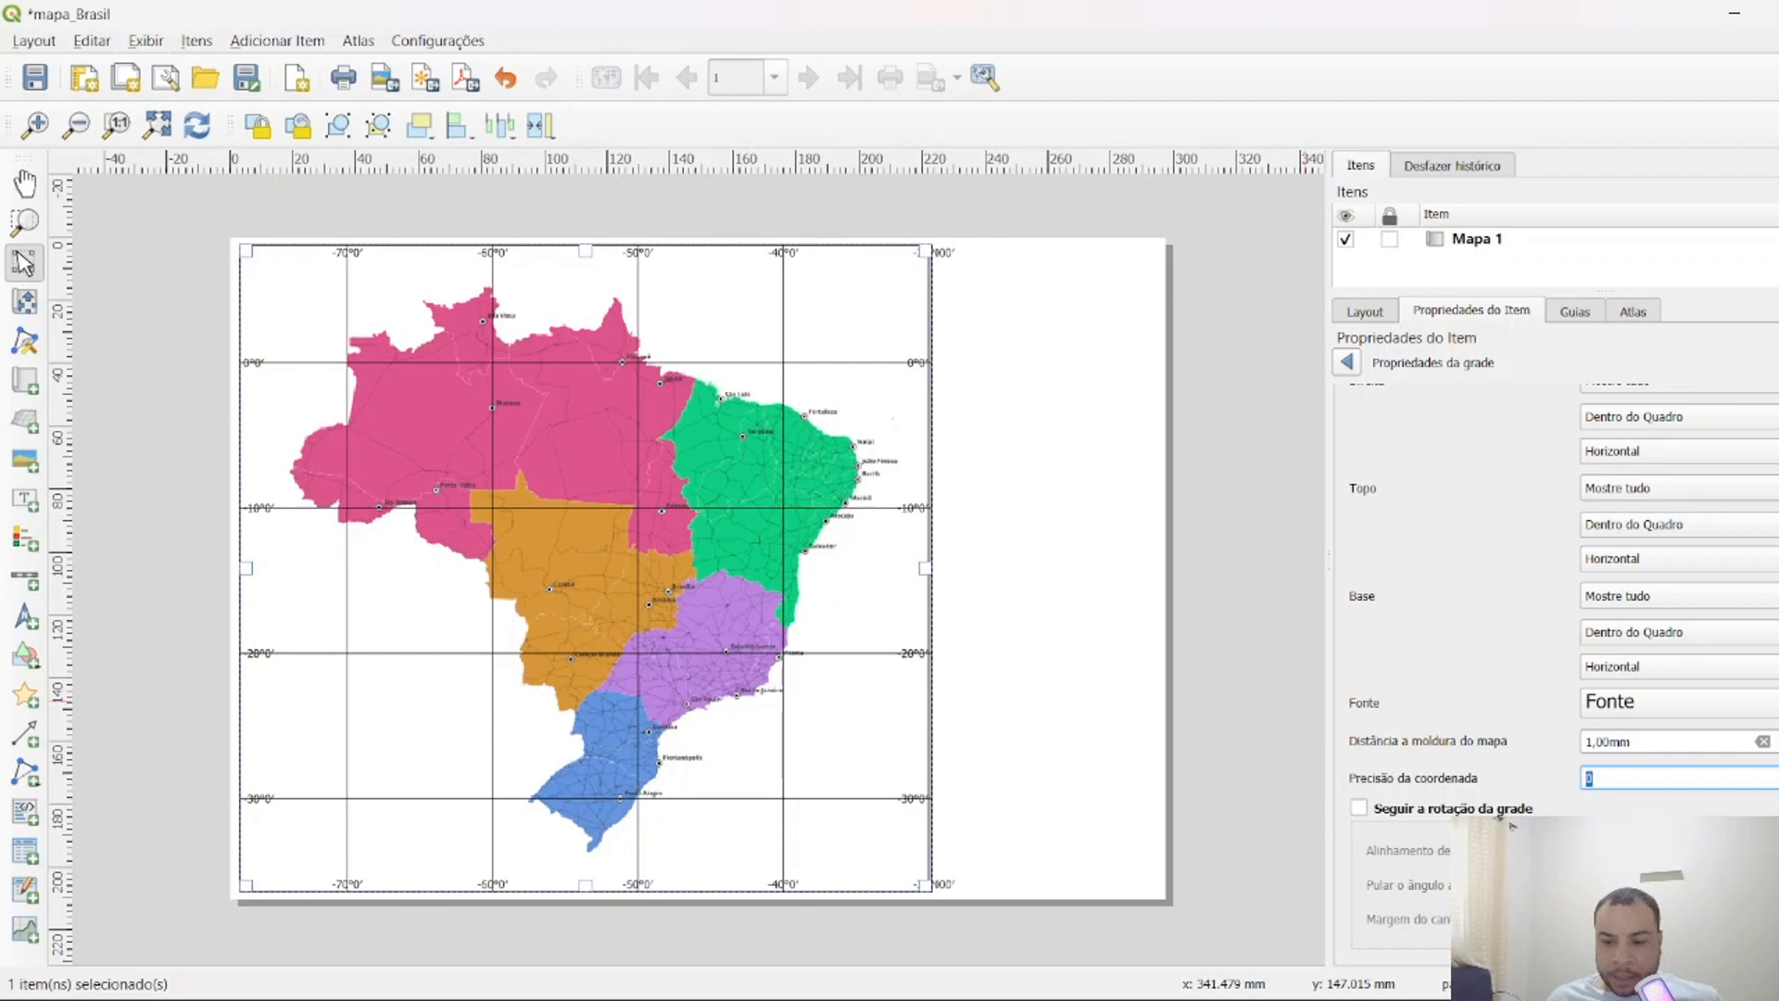
scroll(1369, 415, "up", 10)
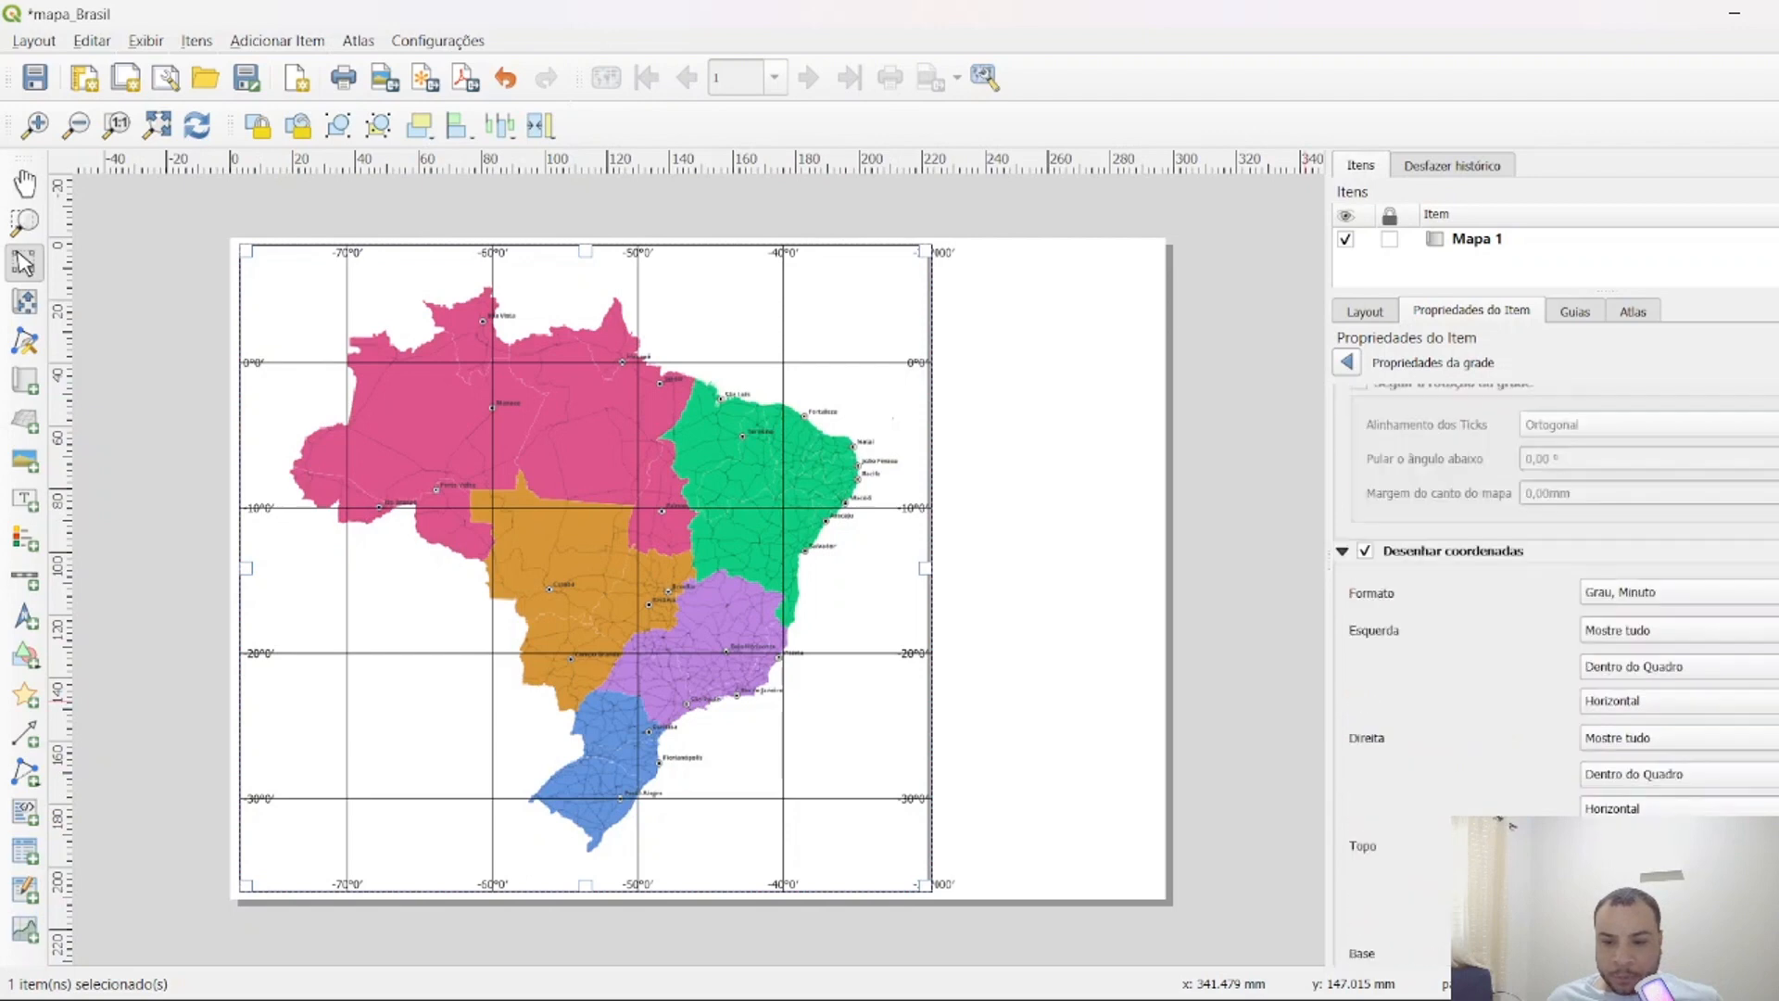
left_click(1348, 363)
left_click(992, 587)
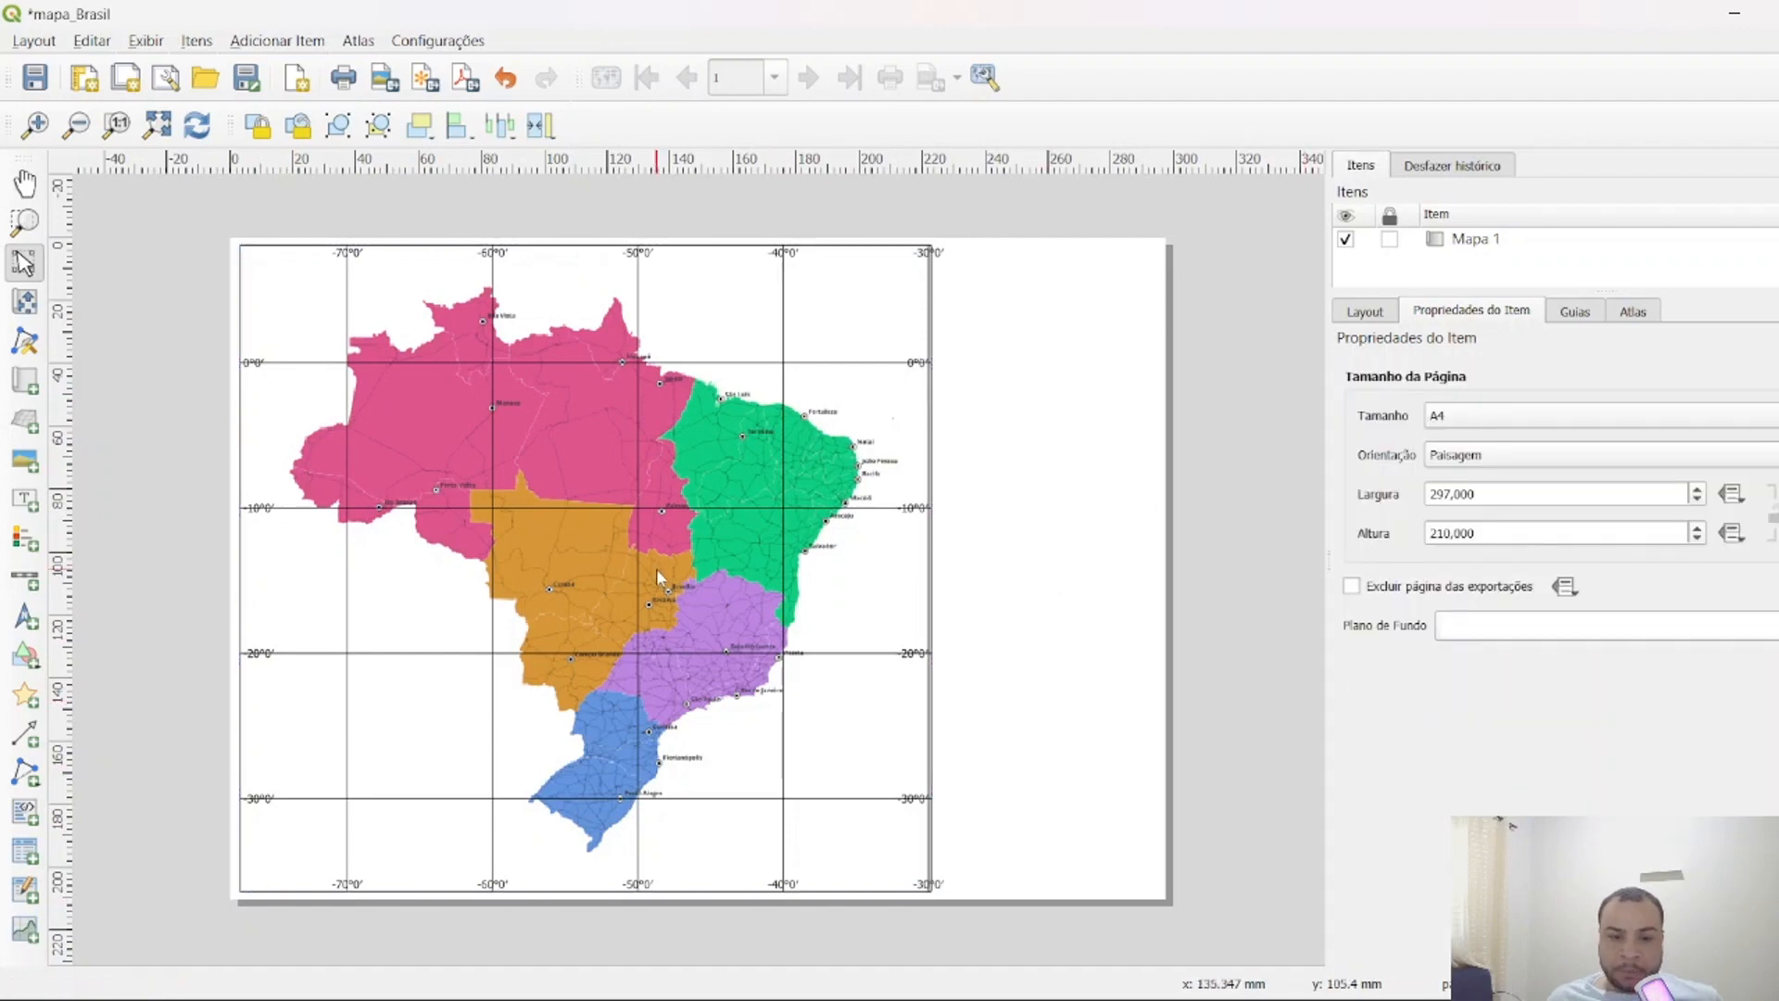
left_click(590, 496)
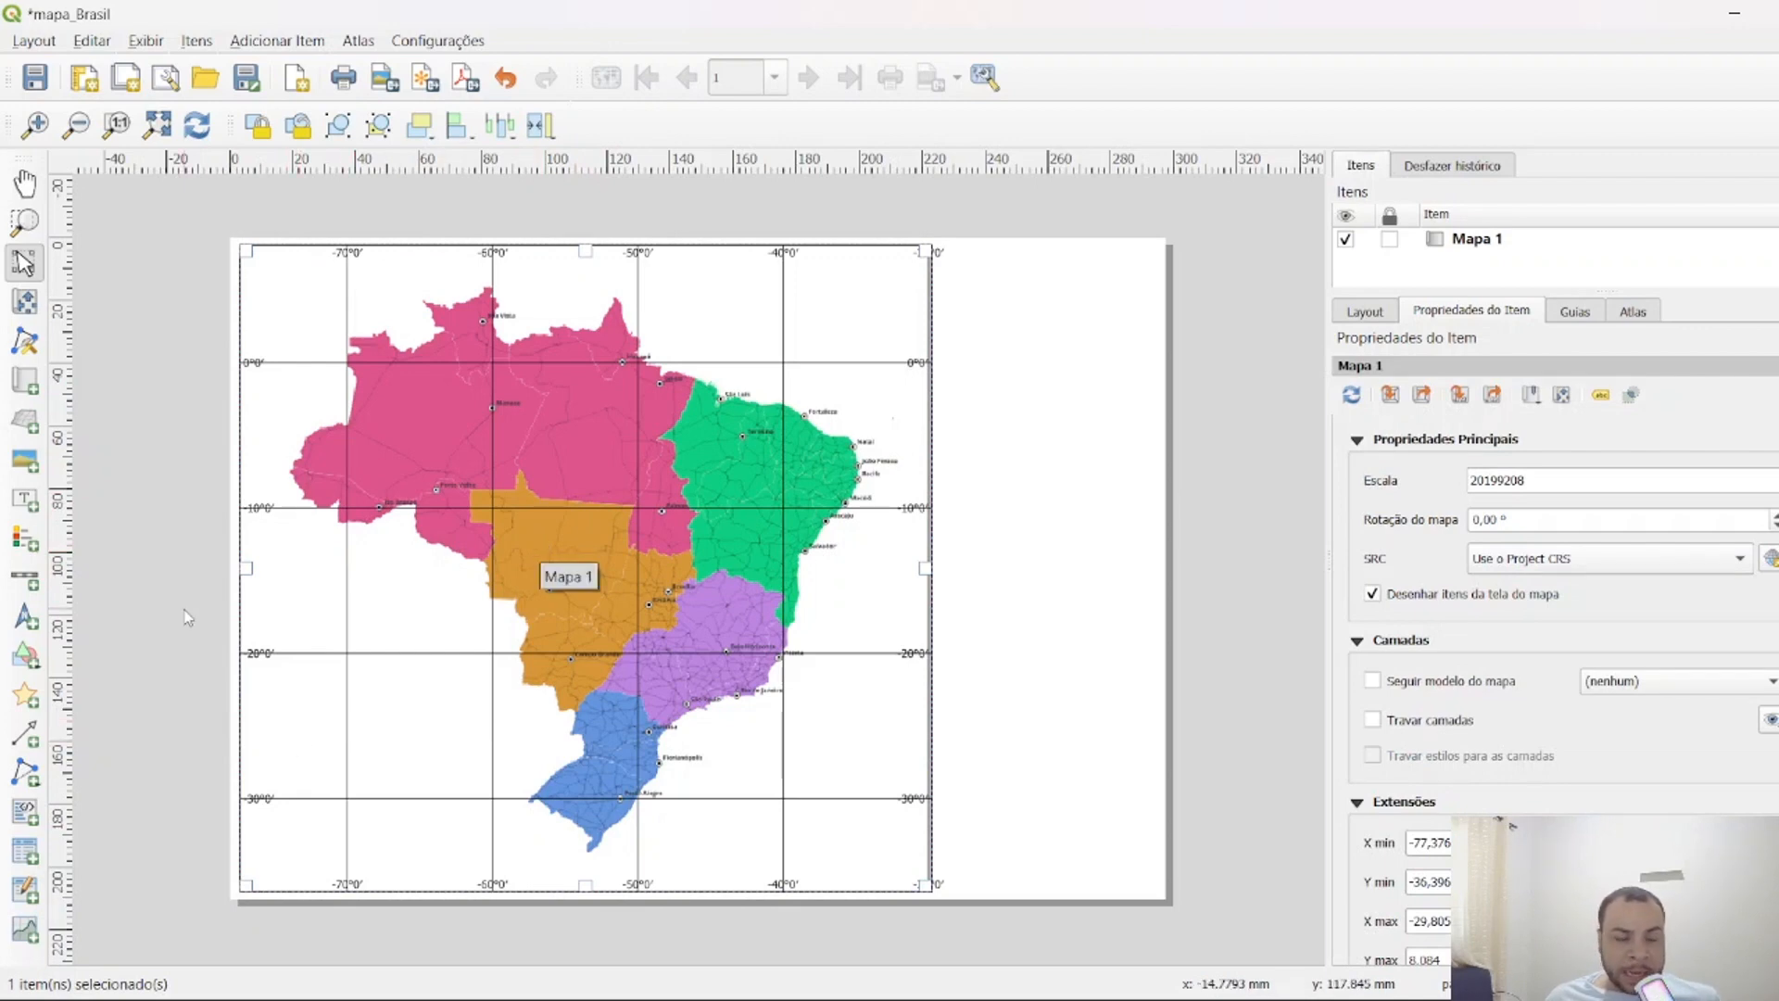
Add a legend over the lower-left part of the map and shift it up within the map frame.
left_click(21, 549)
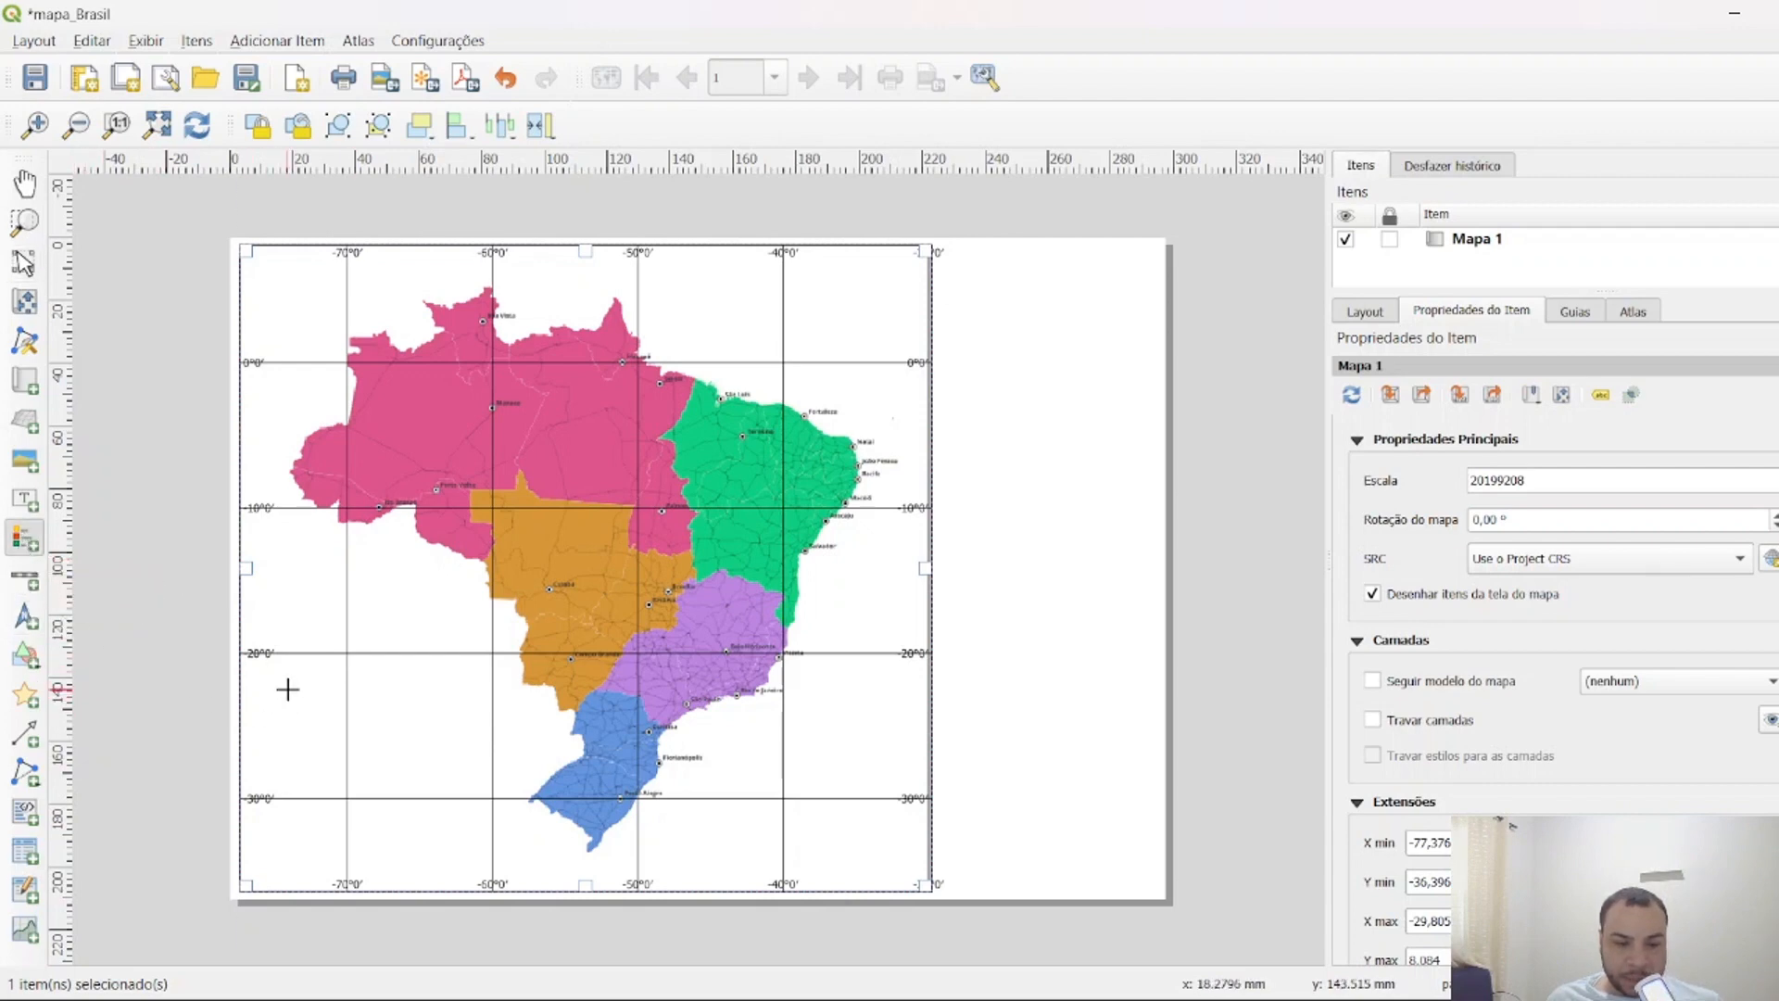
left_click_drag(286, 686, 430, 843)
left_click_drag(387, 789, 395, 698)
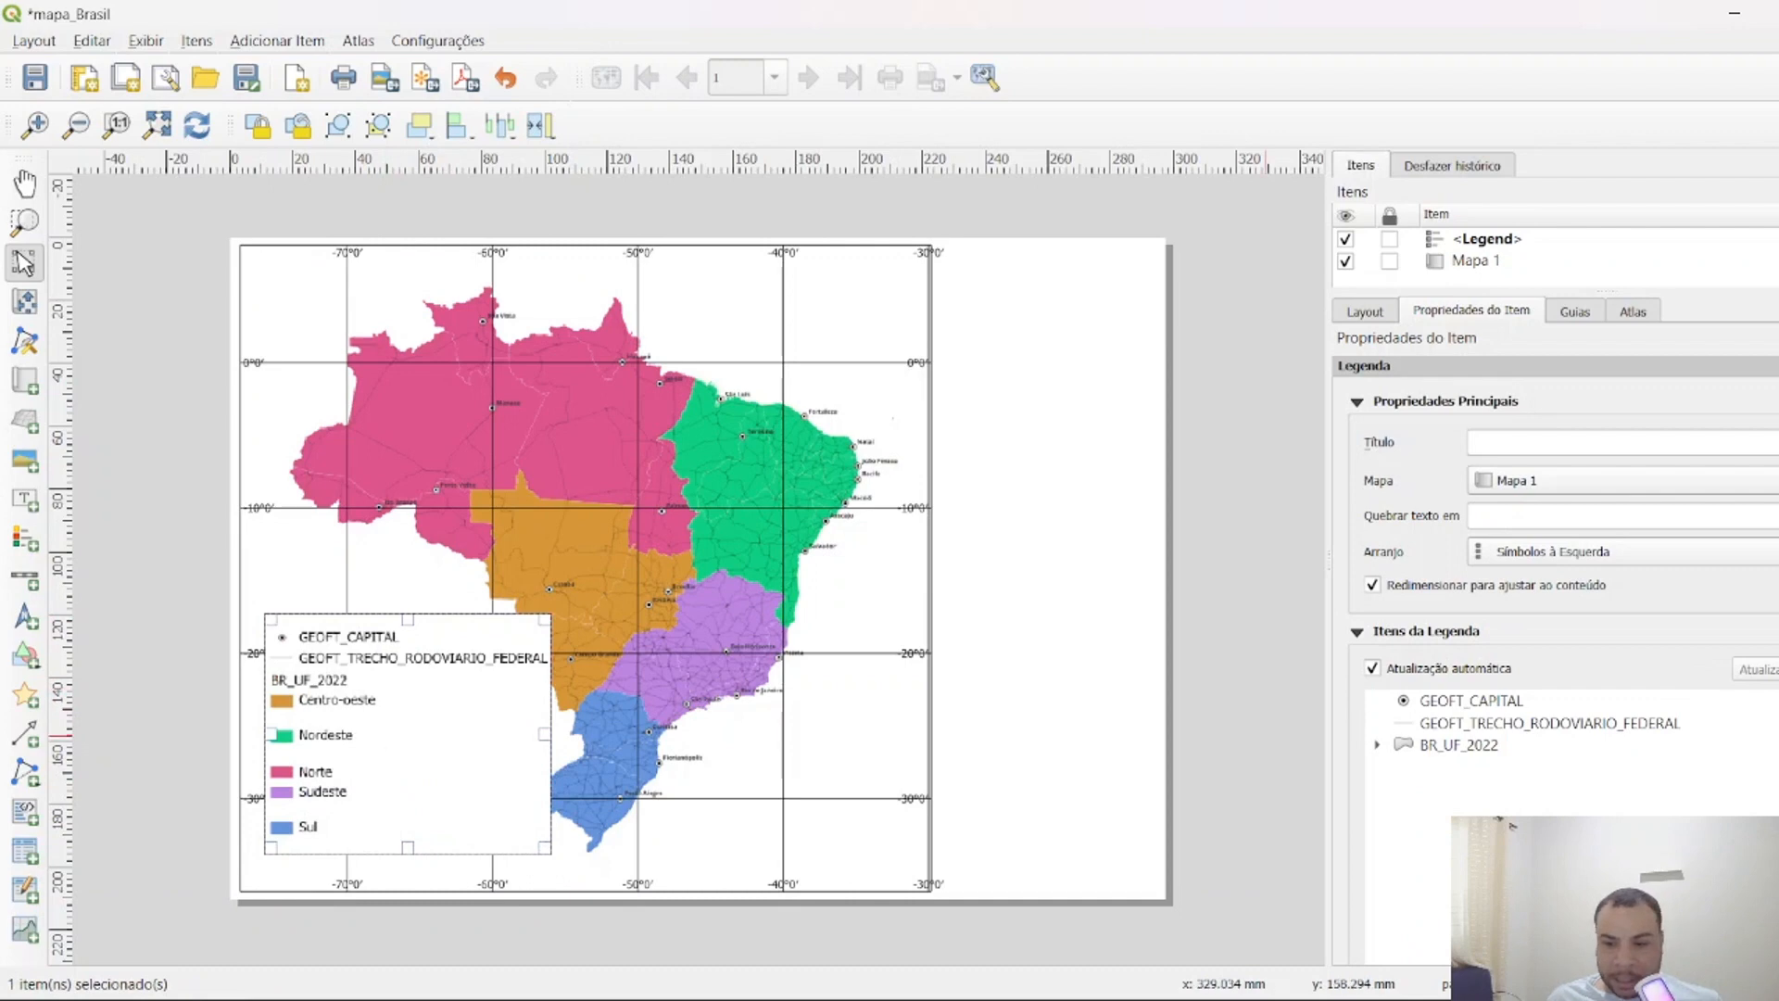
Set the legend's title to "Legenda".
left_click(1455, 701)
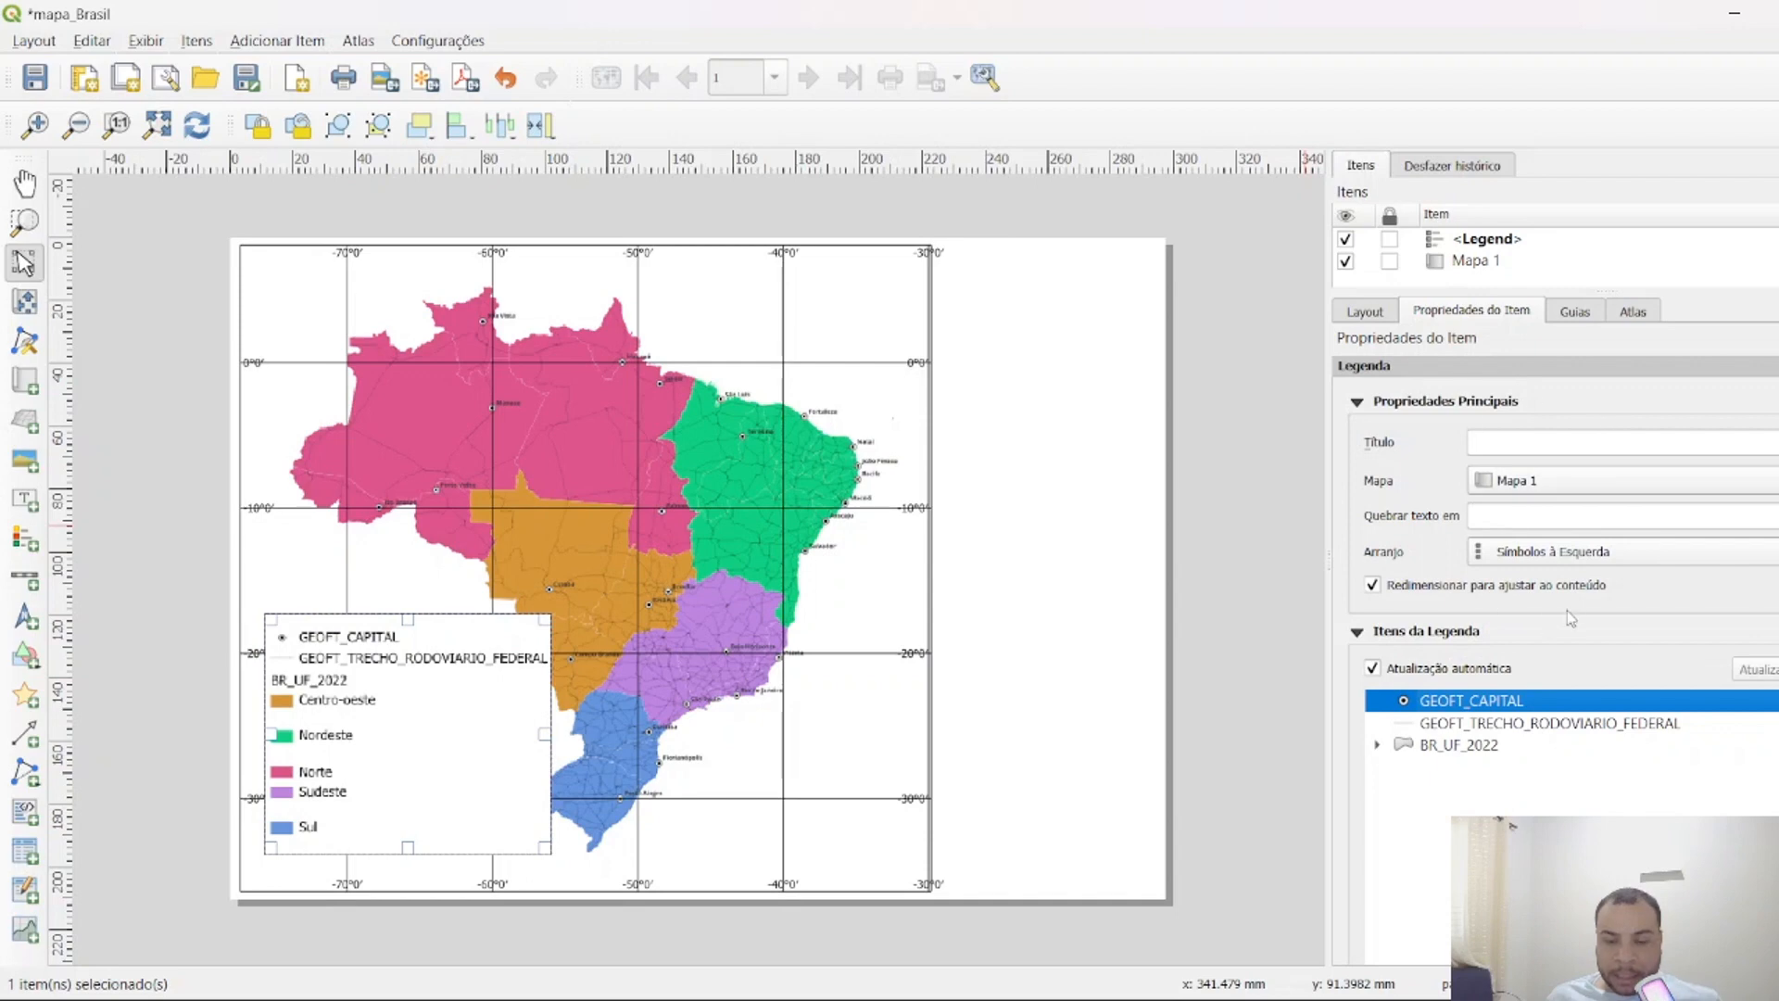
left_click(1483, 442)
type("L")
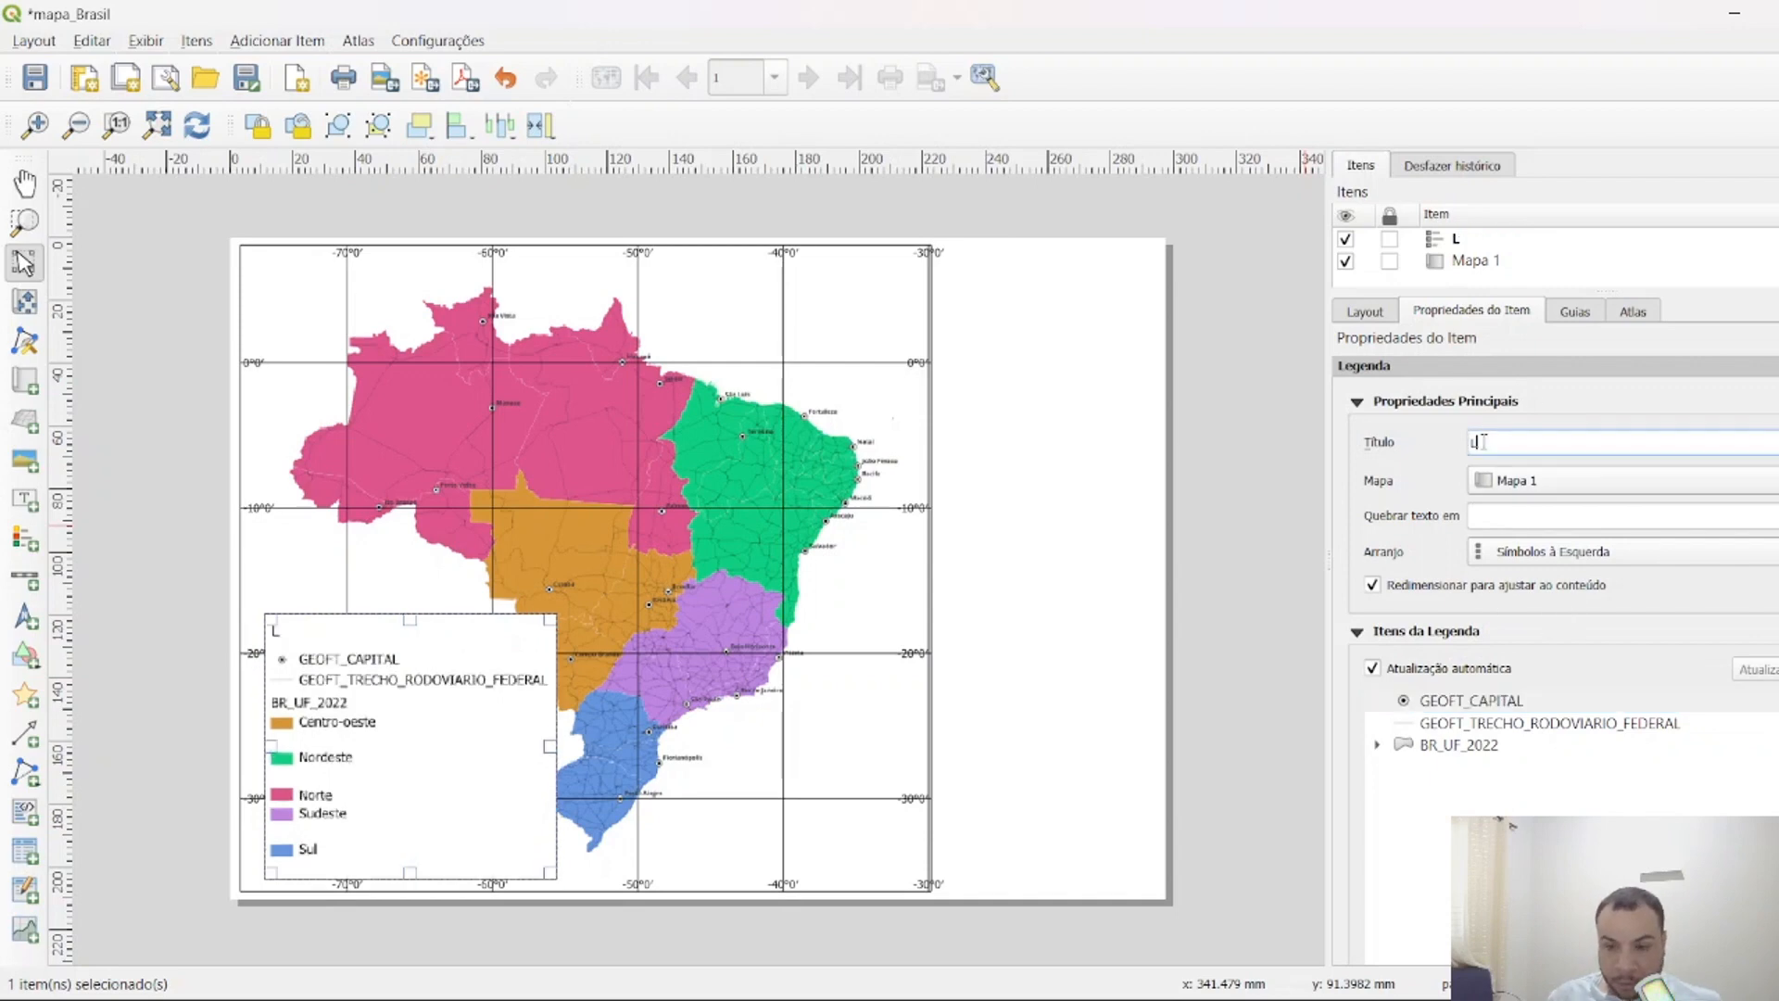
type("egenda")
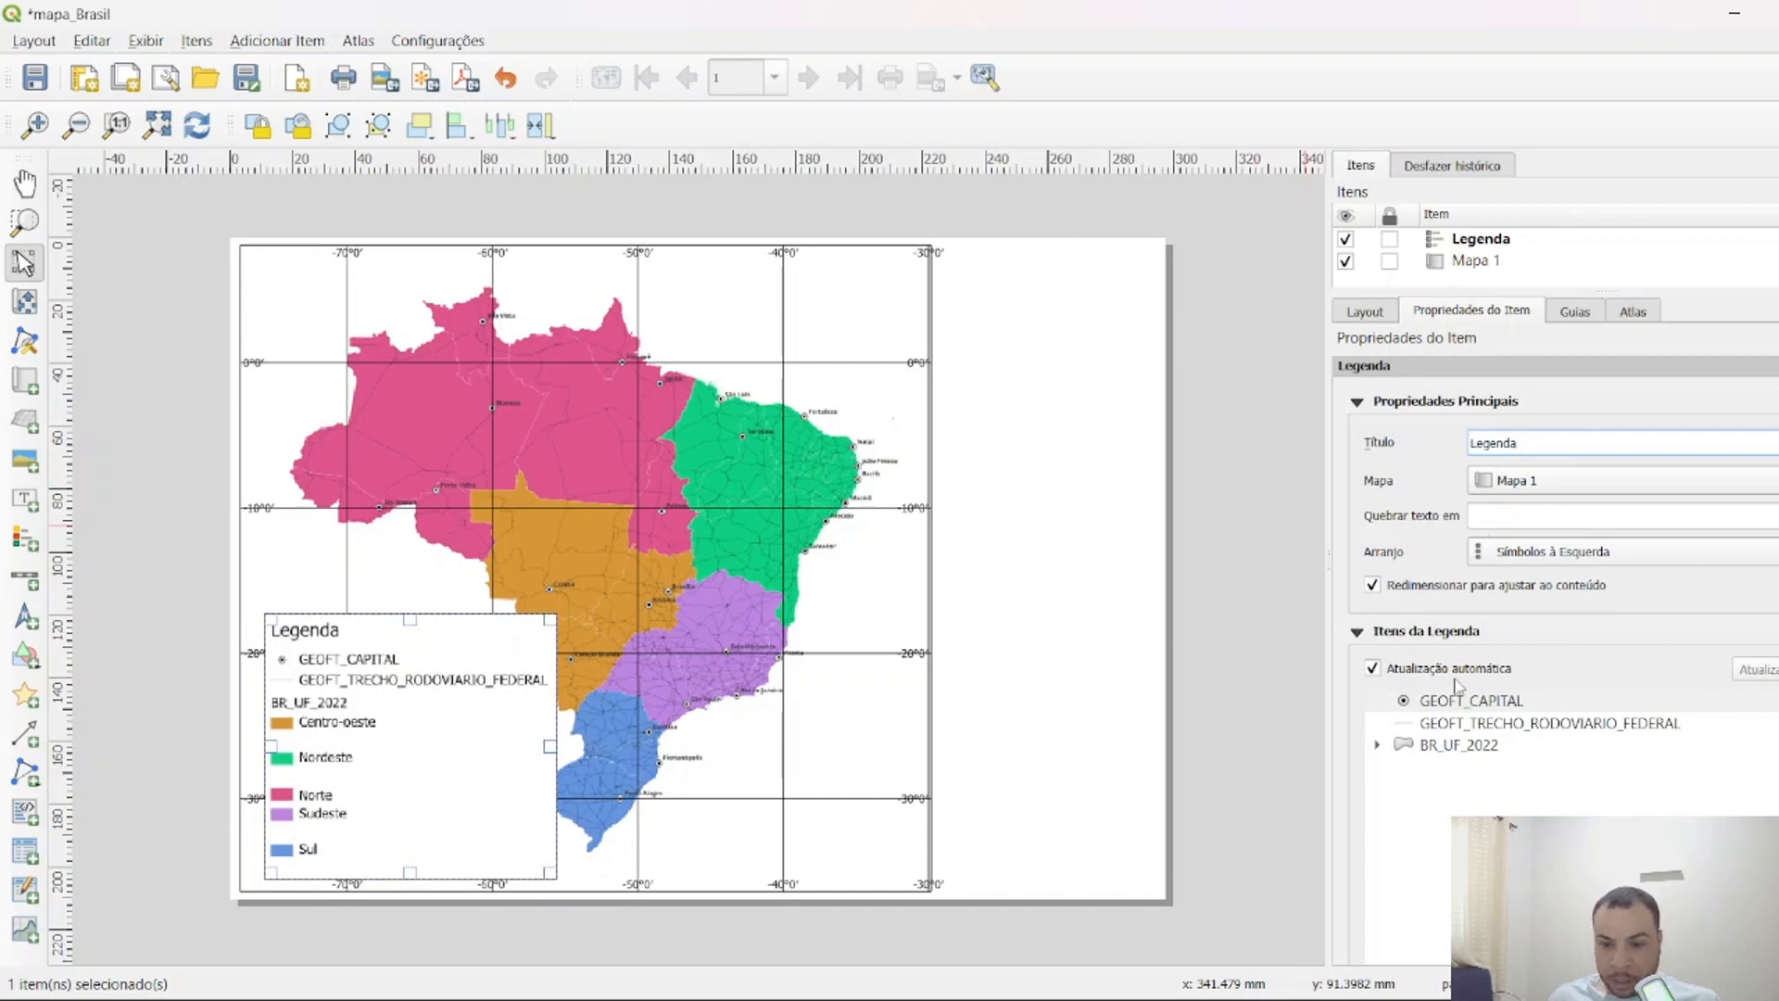
Try editing the GEOFT_CAPITAL legend item with Atualização automática off, and restore the automatic update.
scroll(1747, 656, "down", 1)
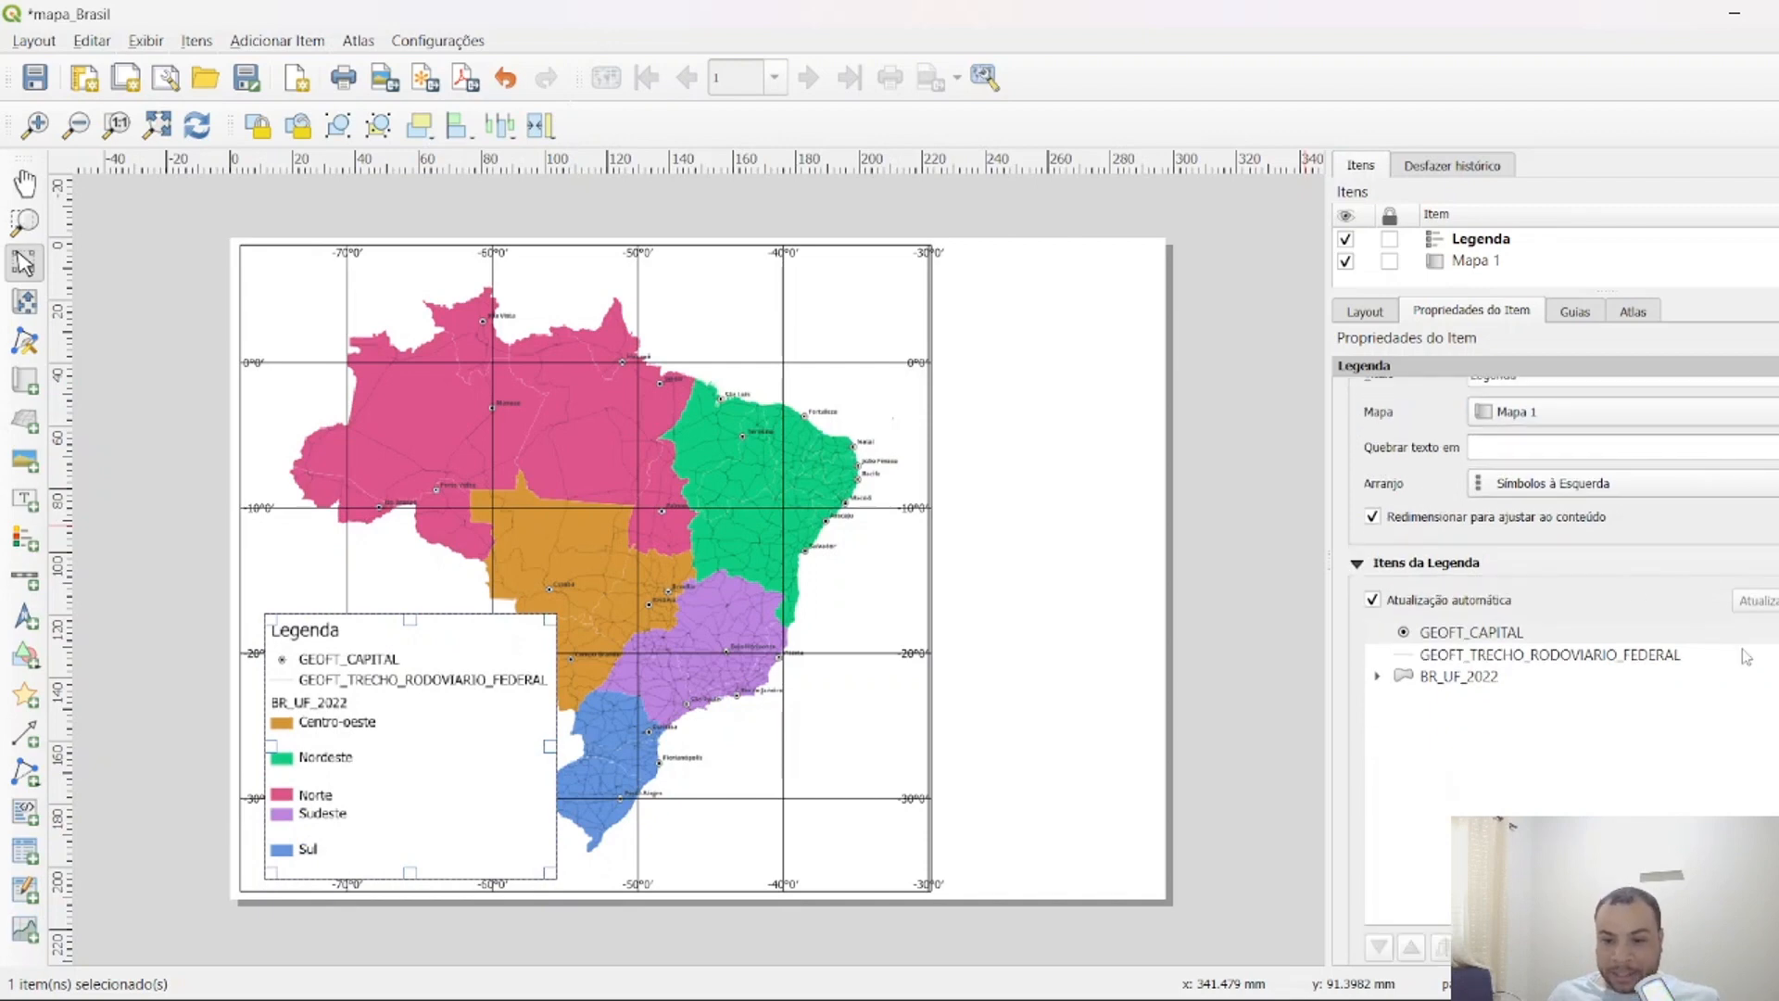
left_click(1463, 634)
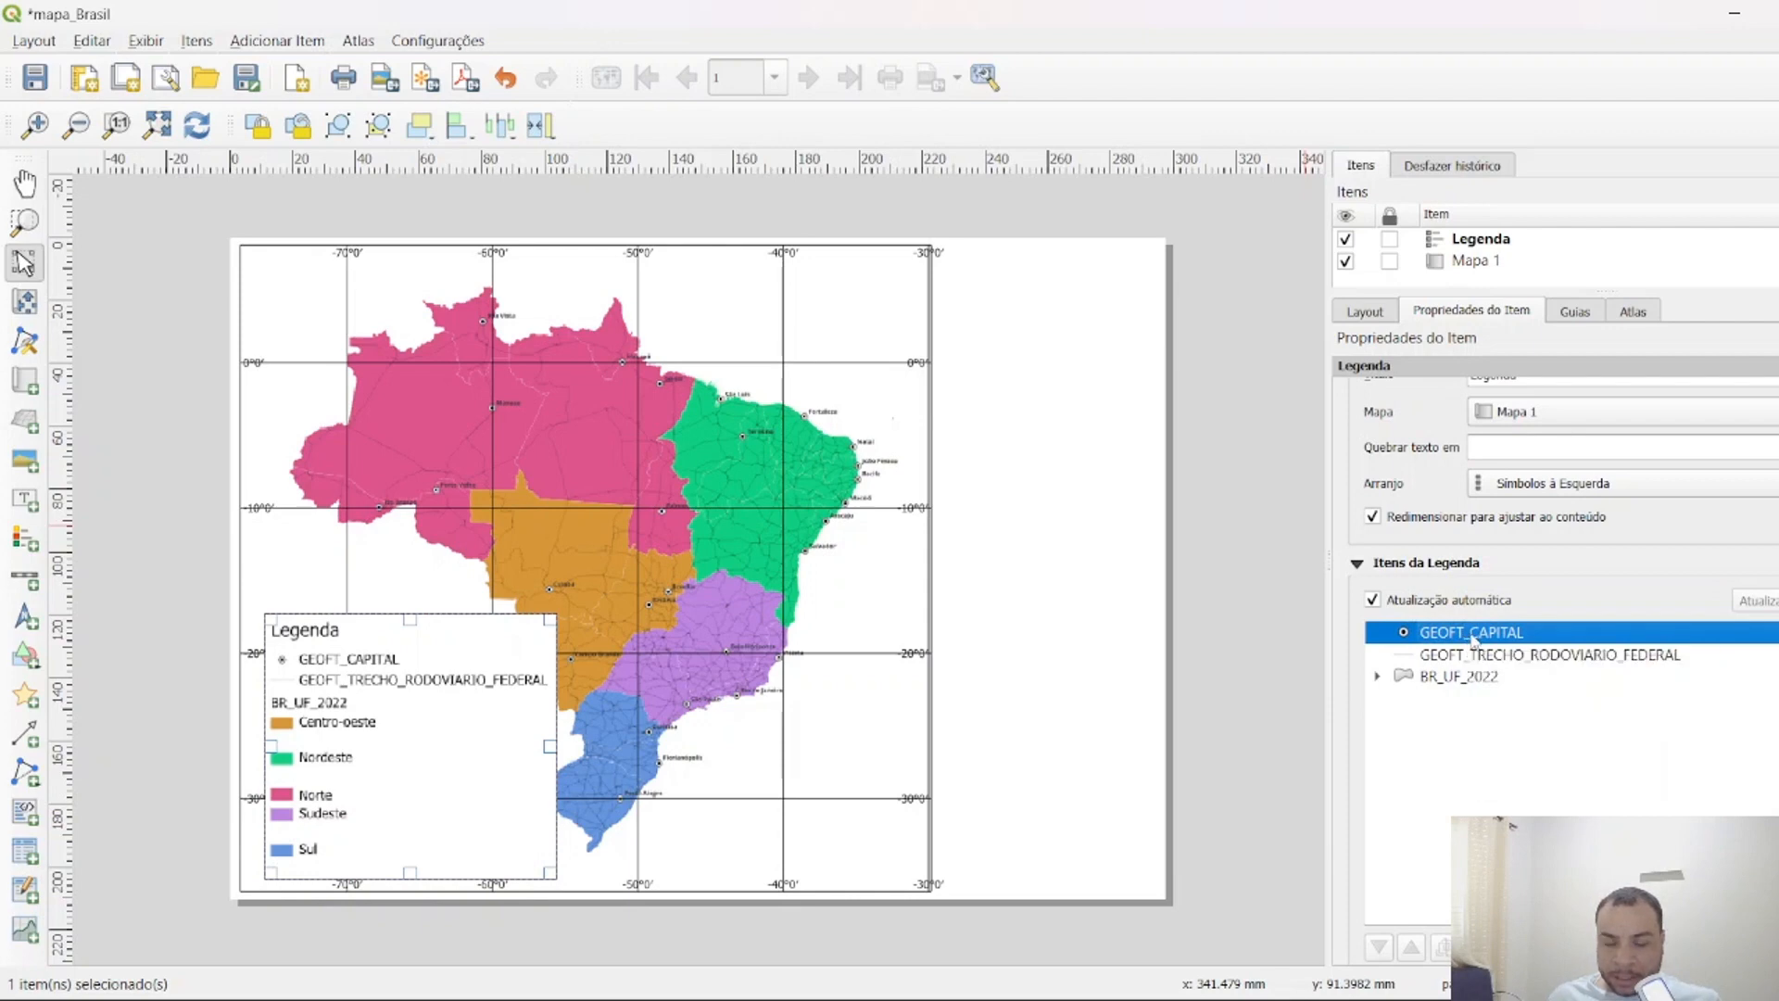
scroll(1483, 654, "down", 3)
scroll(1487, 658, "up", 1)
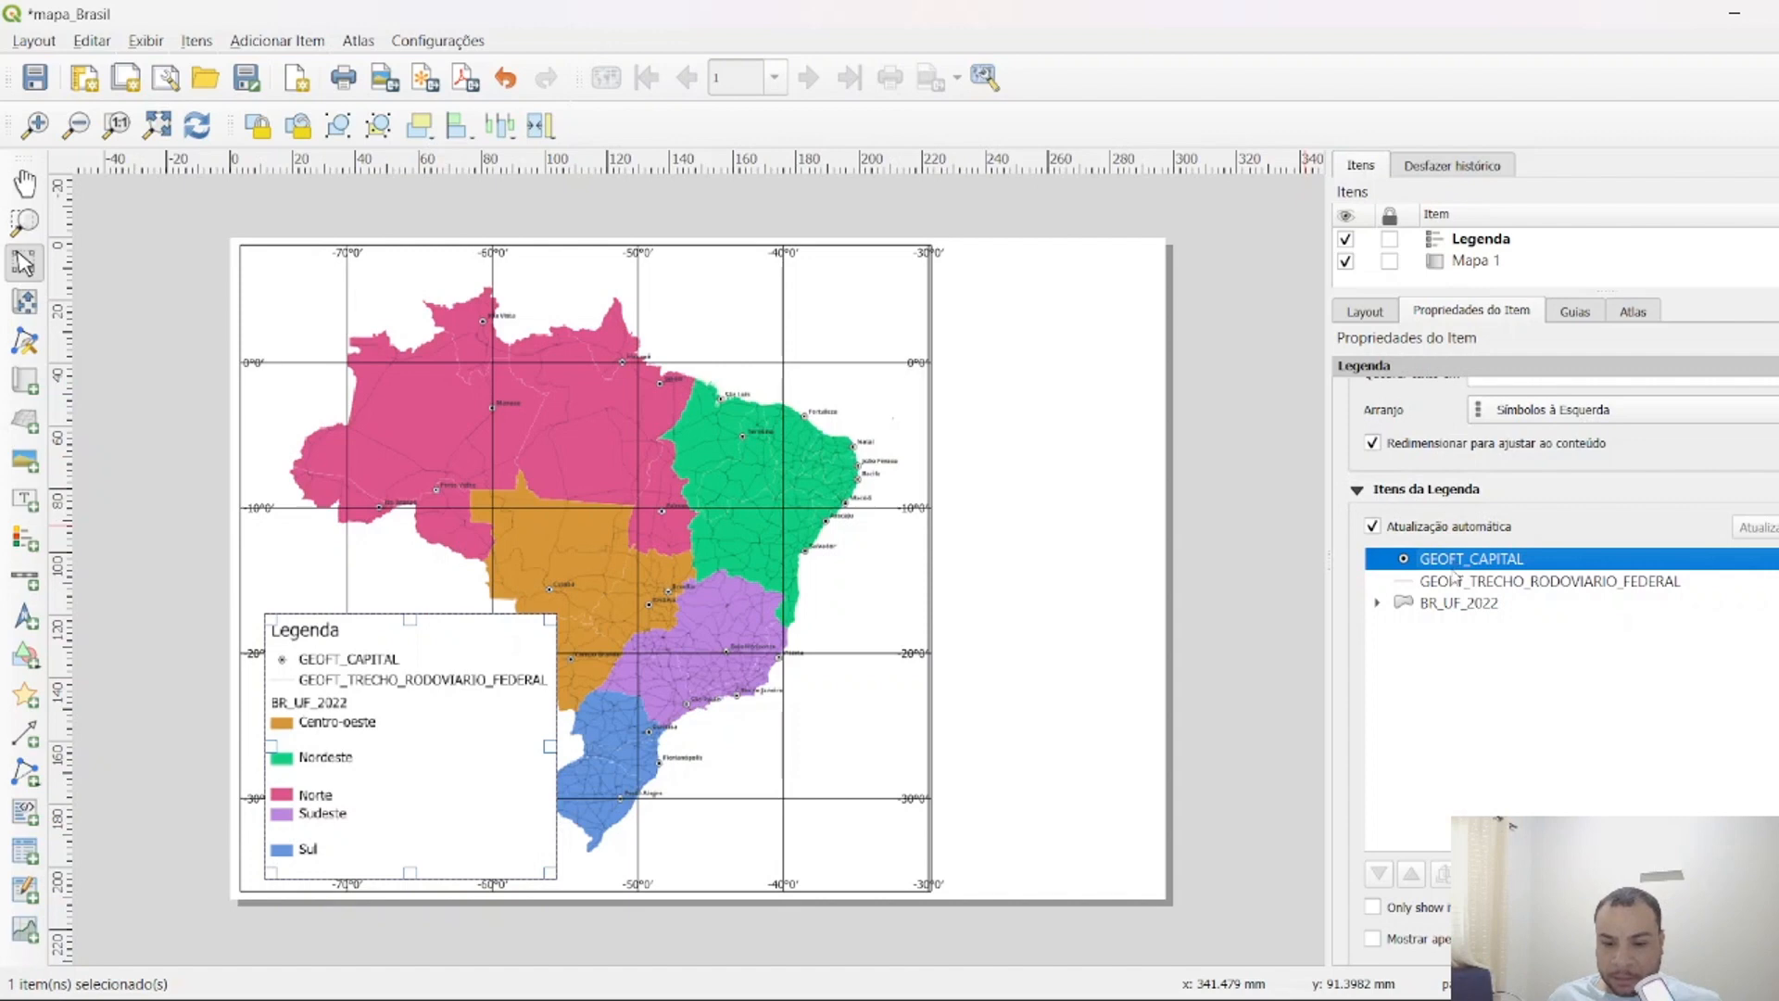
left_click(1387, 534)
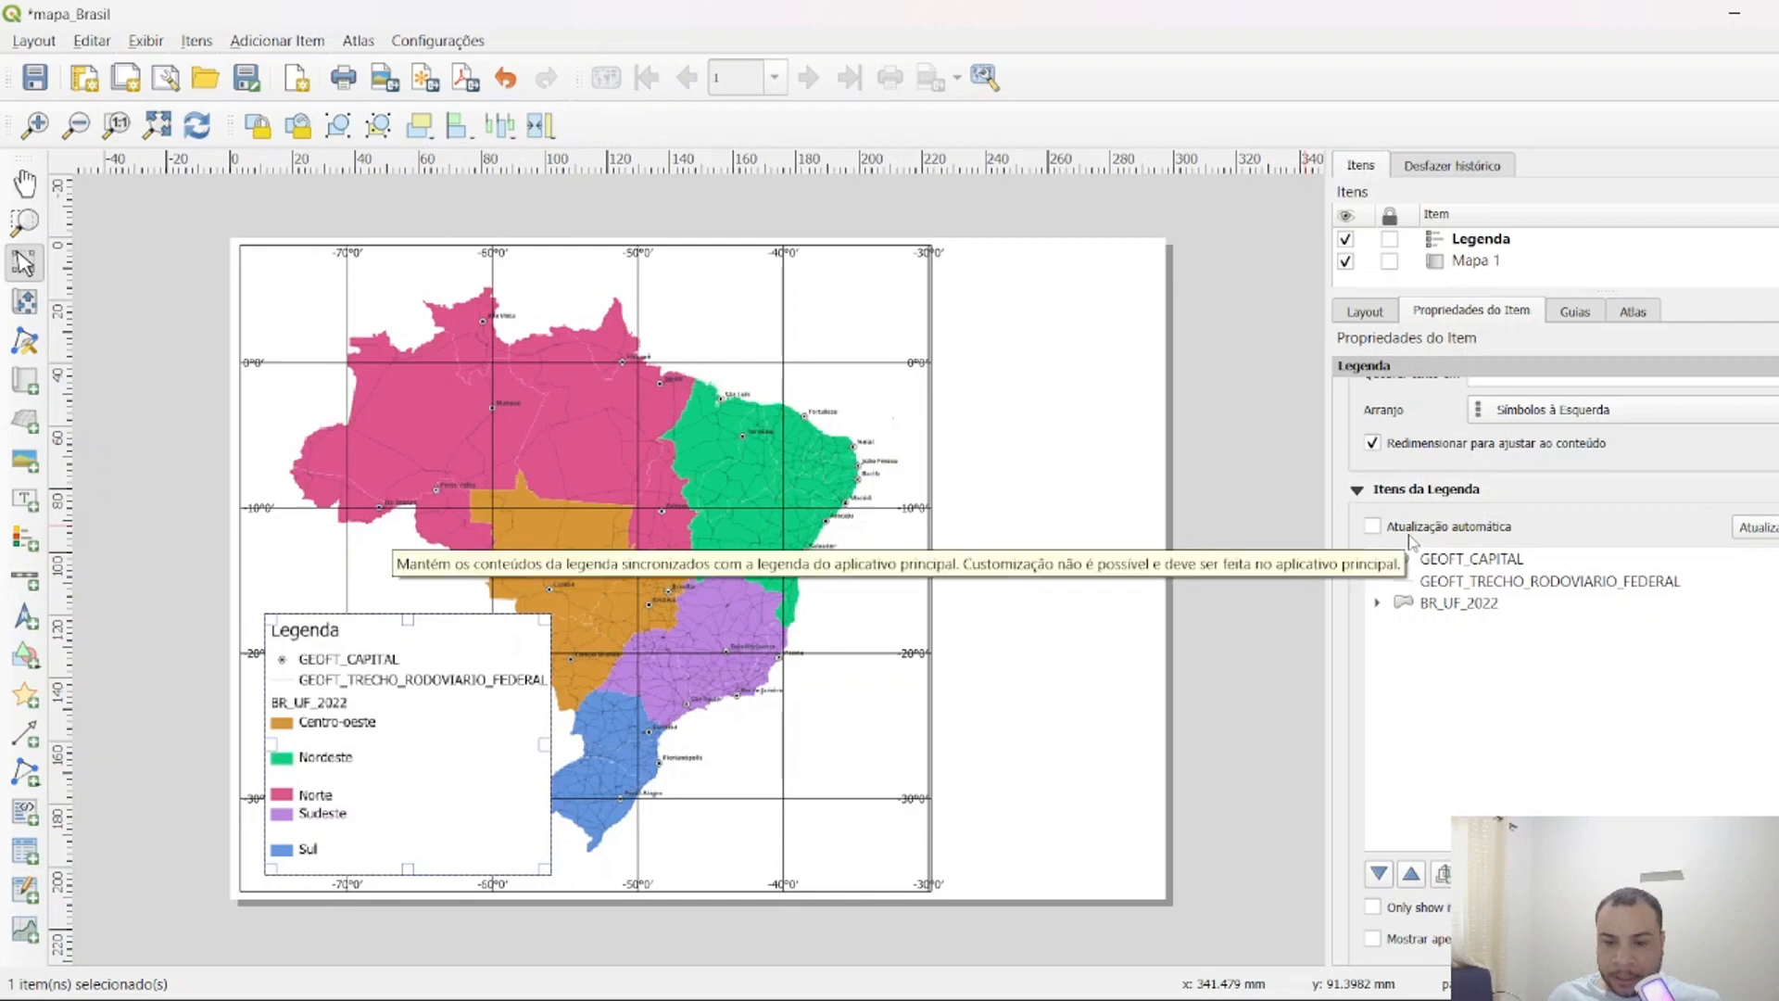
double_click(1459, 558)
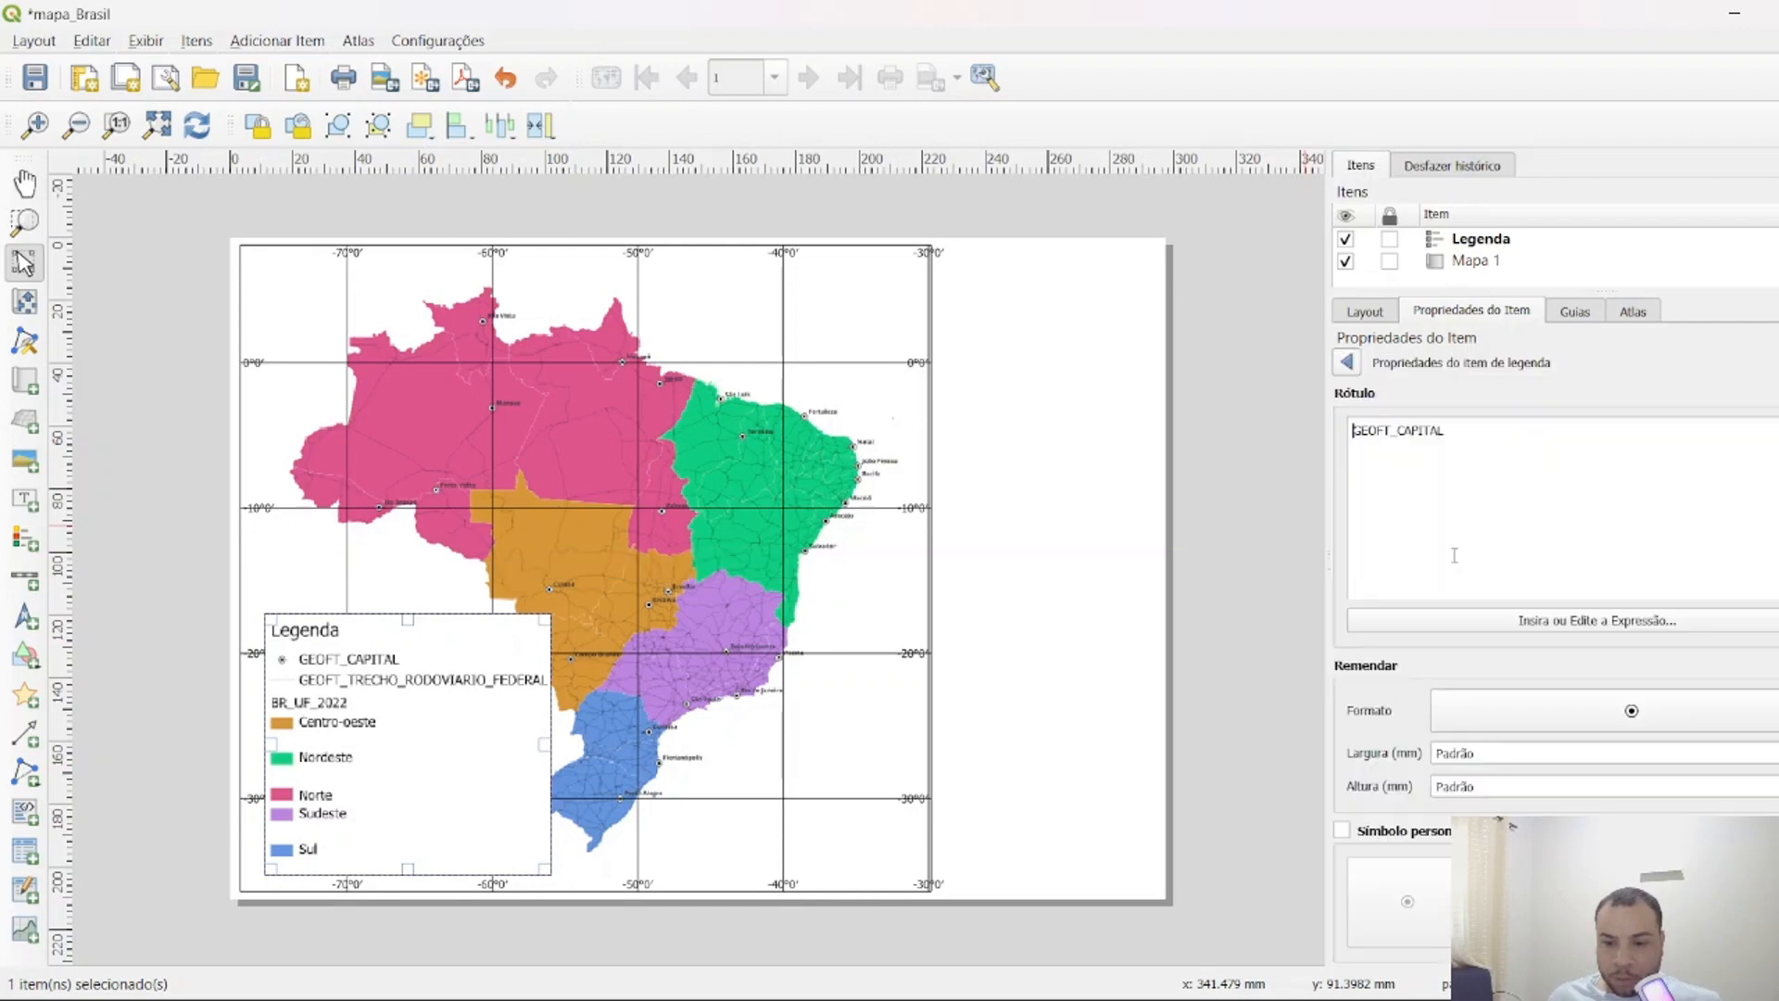
left_click(1349, 362)
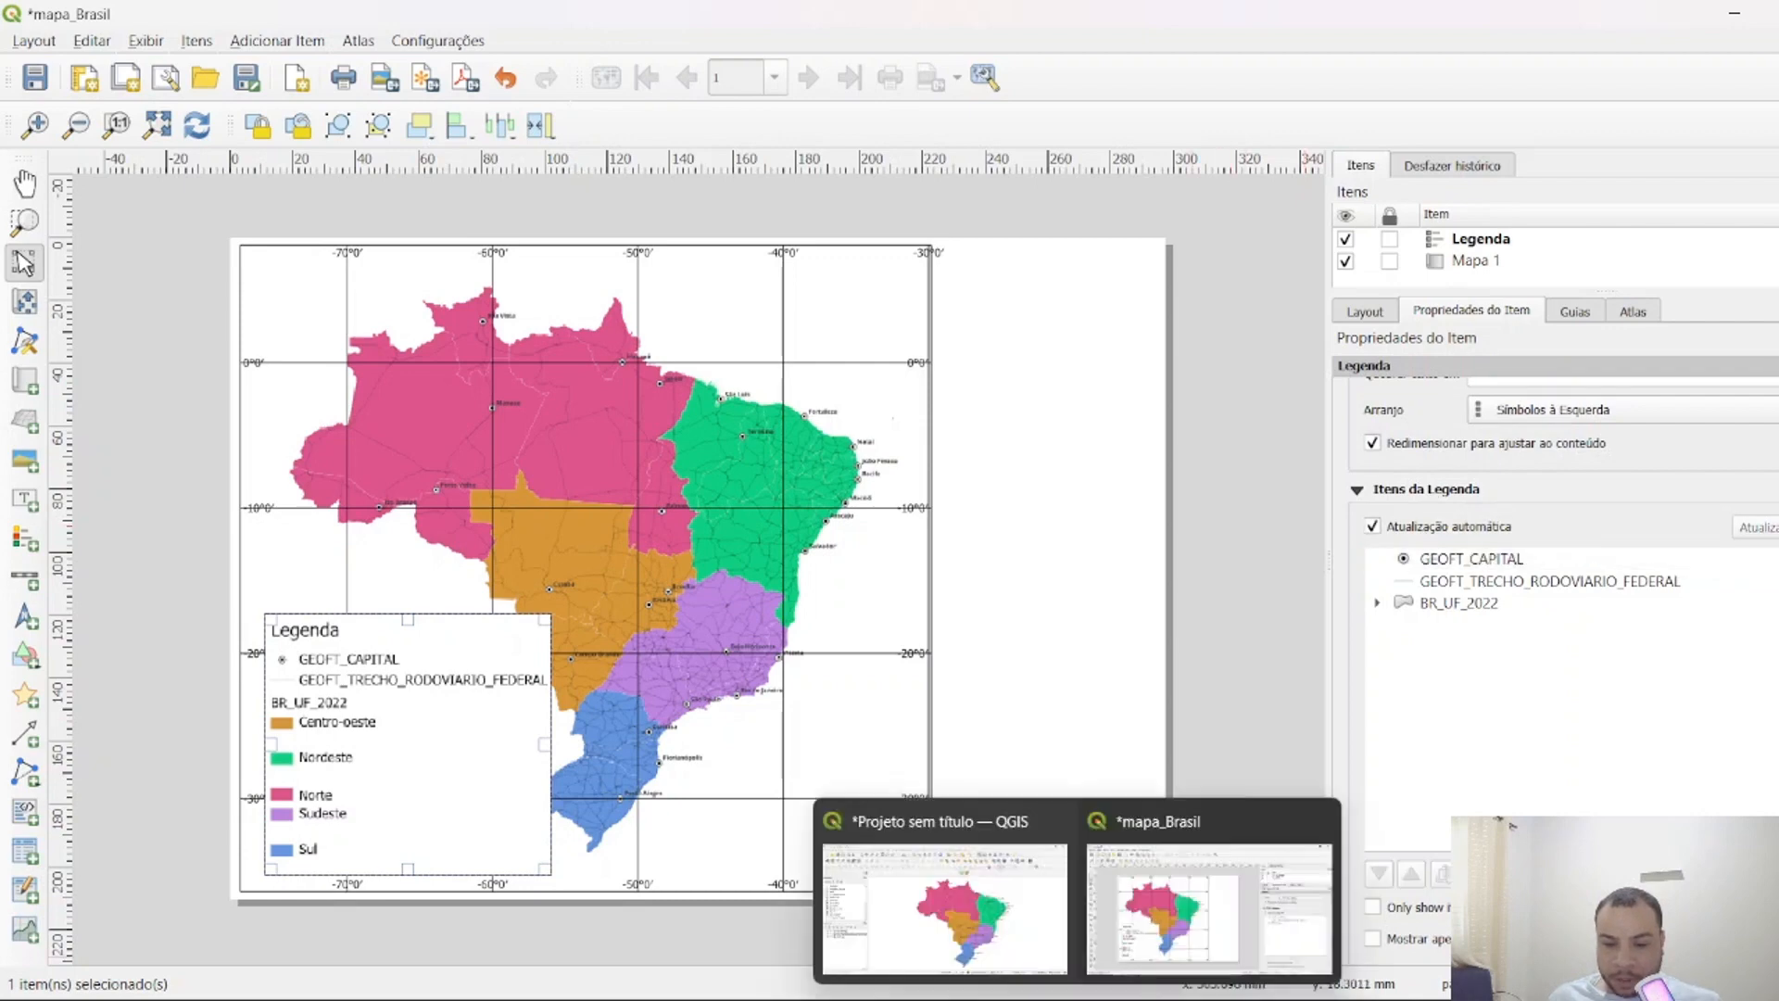
Switch to the main QGIS project window, rename the GEOFT_CAPITAL layer as CAPITAL, and return to the mapa_Brasil layout.
left_click(955, 890)
left_click(107, 666)
left_click(107, 665)
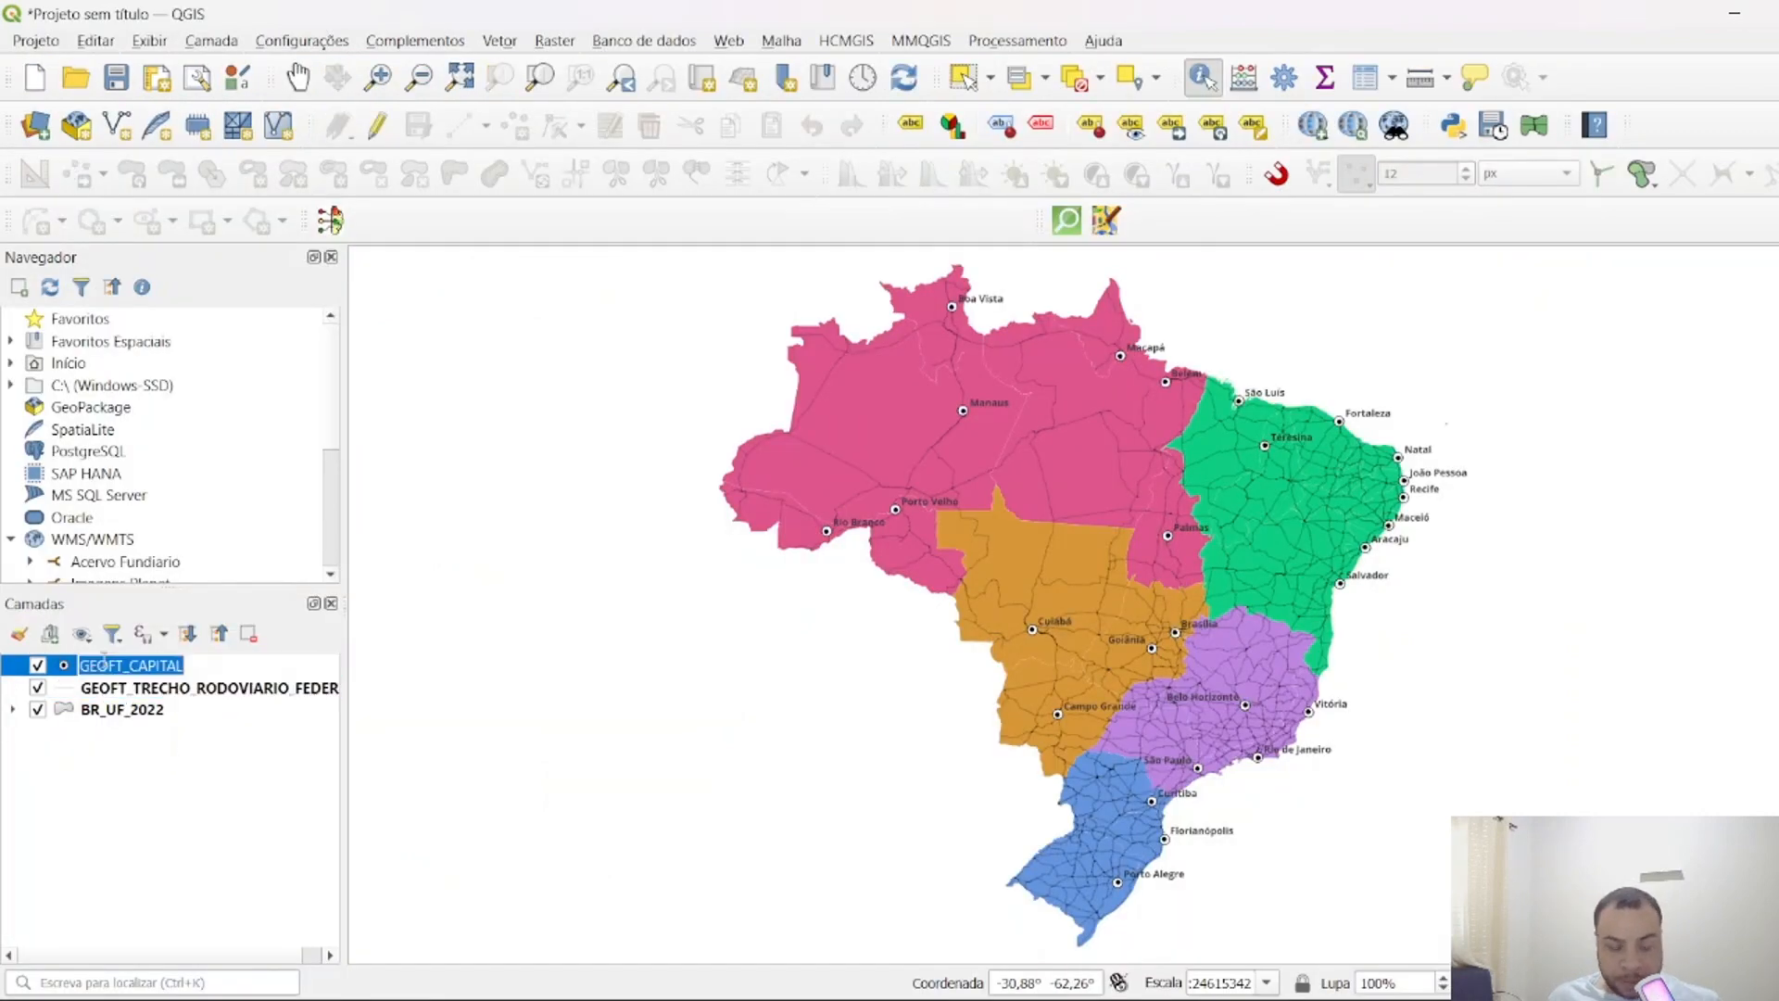
key("Caps_Lock")
type("CAPITA")
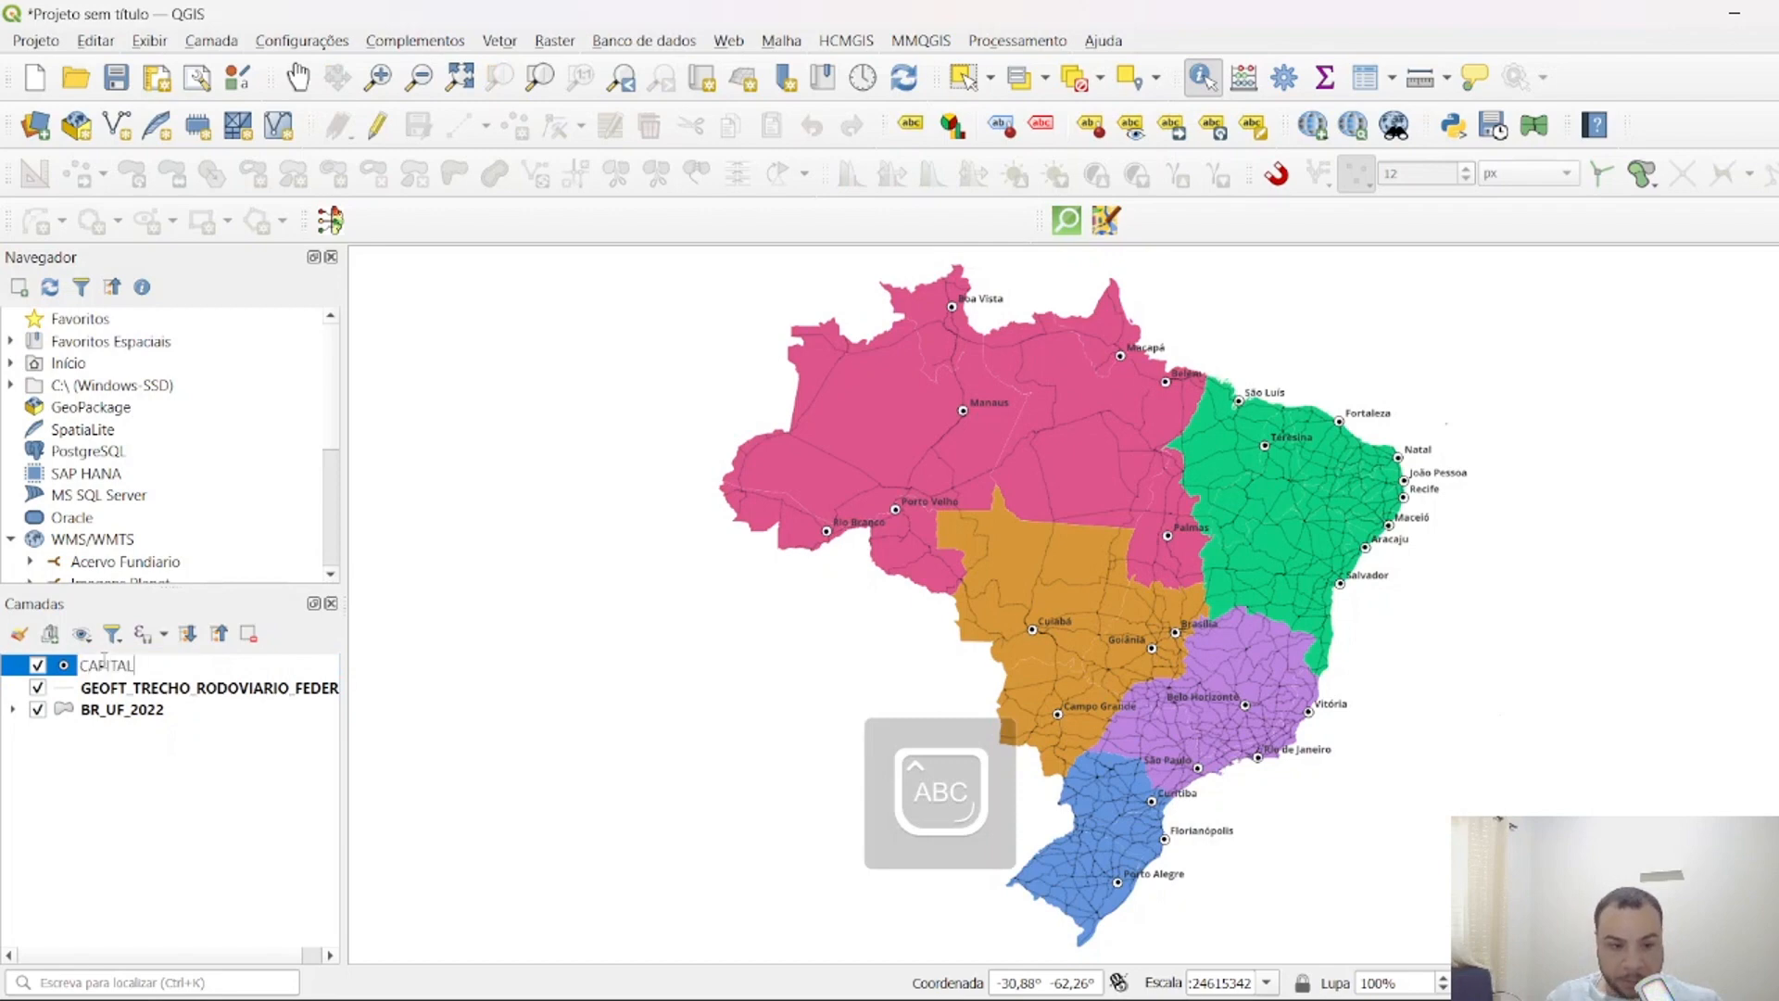
key("Return")
mouse_move(1078, 999)
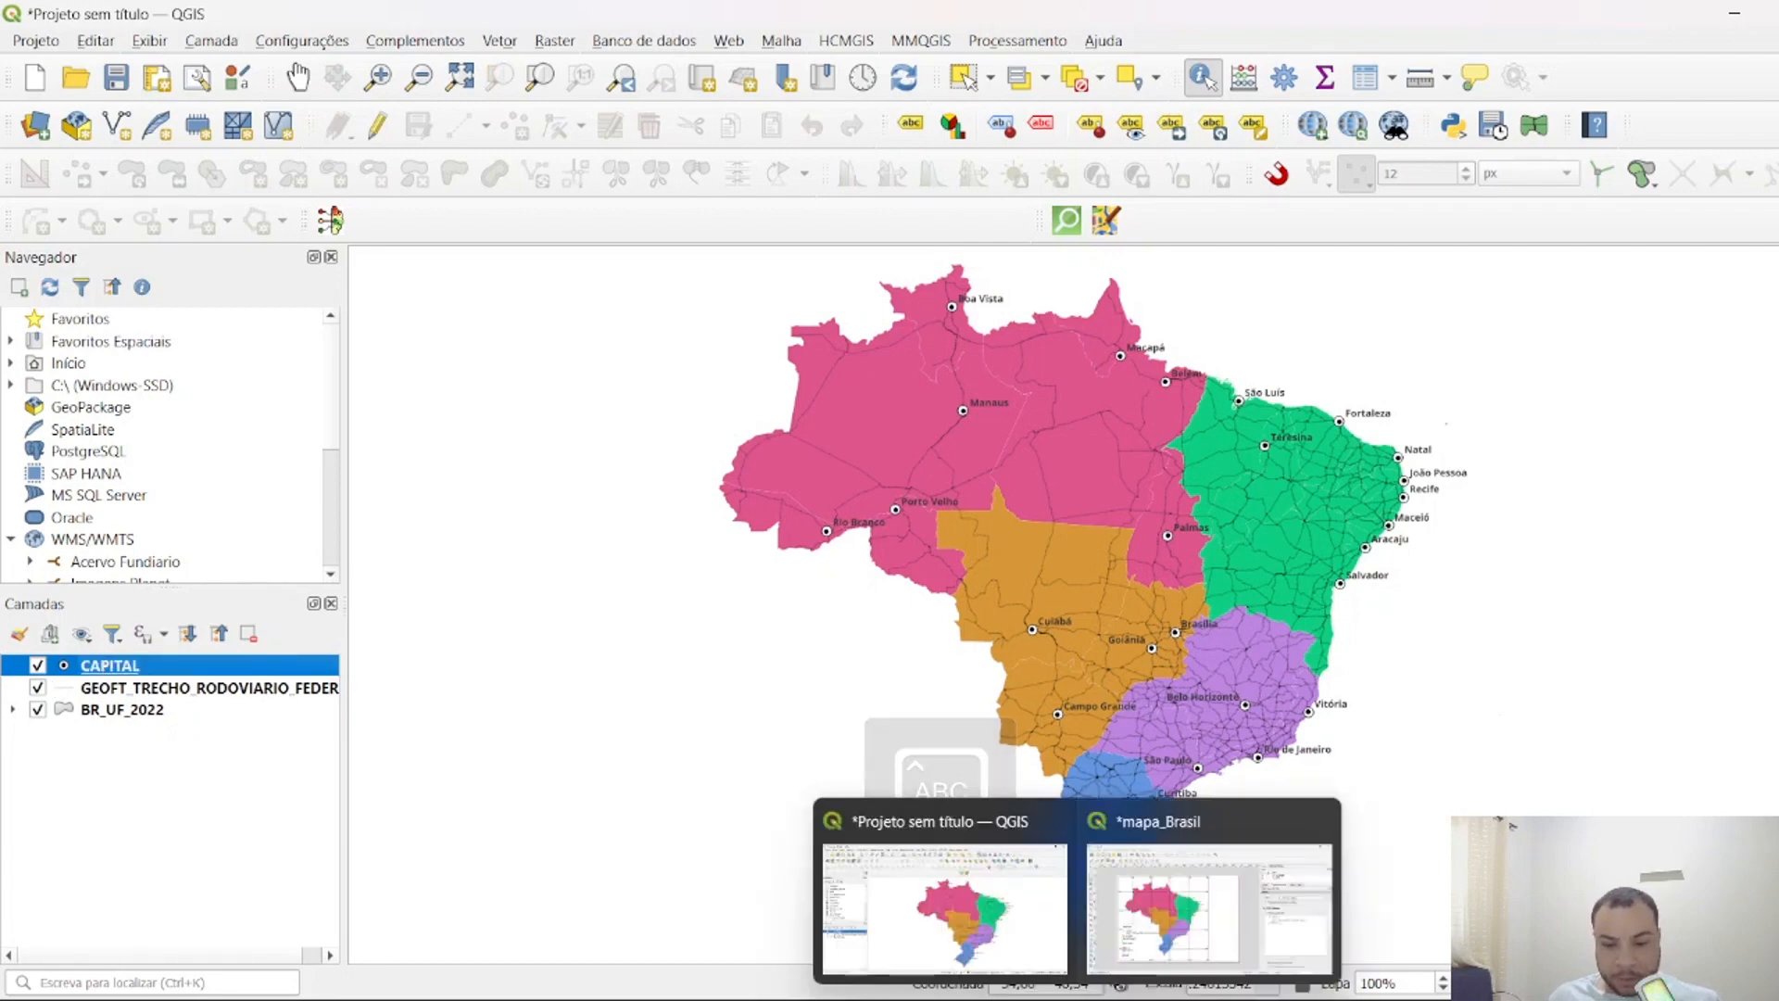
left_click(1210, 903)
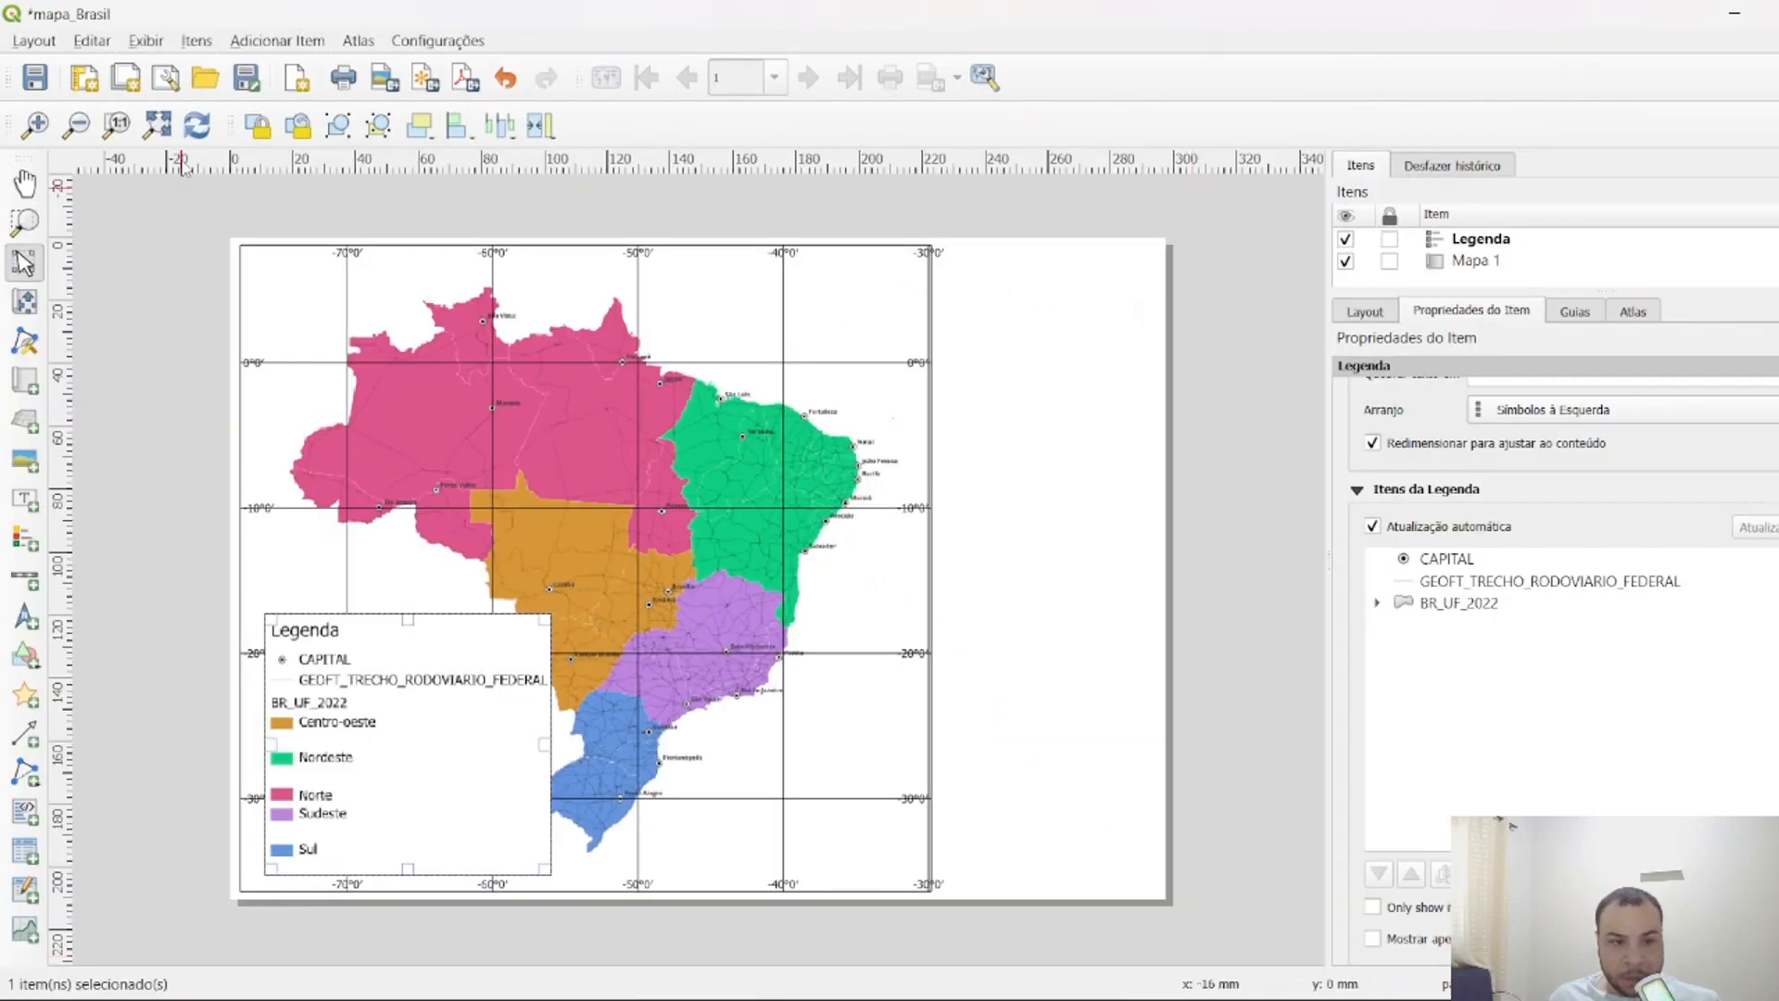
Turn off Atualização automática for the legend and relabel the GEOFT_TRECHO_RODOVIARIO_FEDERAL item as "RODOVIA FEDEREAL".
left_click(1436, 529)
left_click(1452, 586)
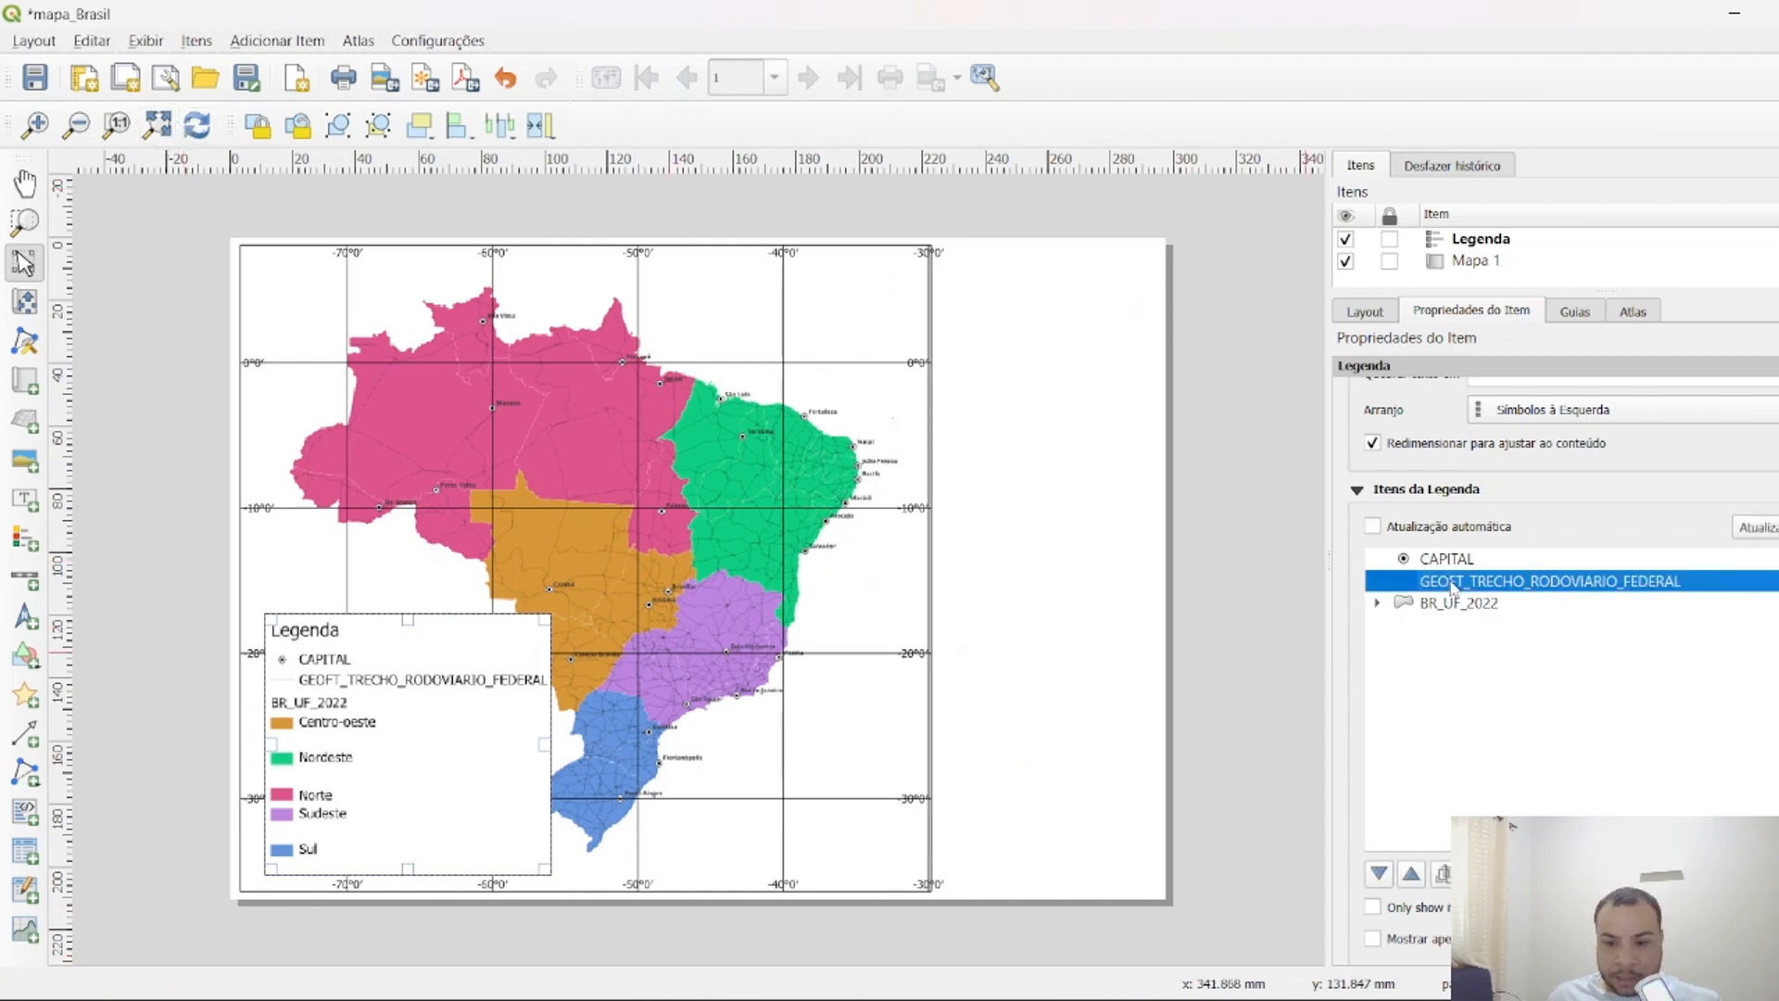
double_click(1453, 586)
key("ctrl+a")
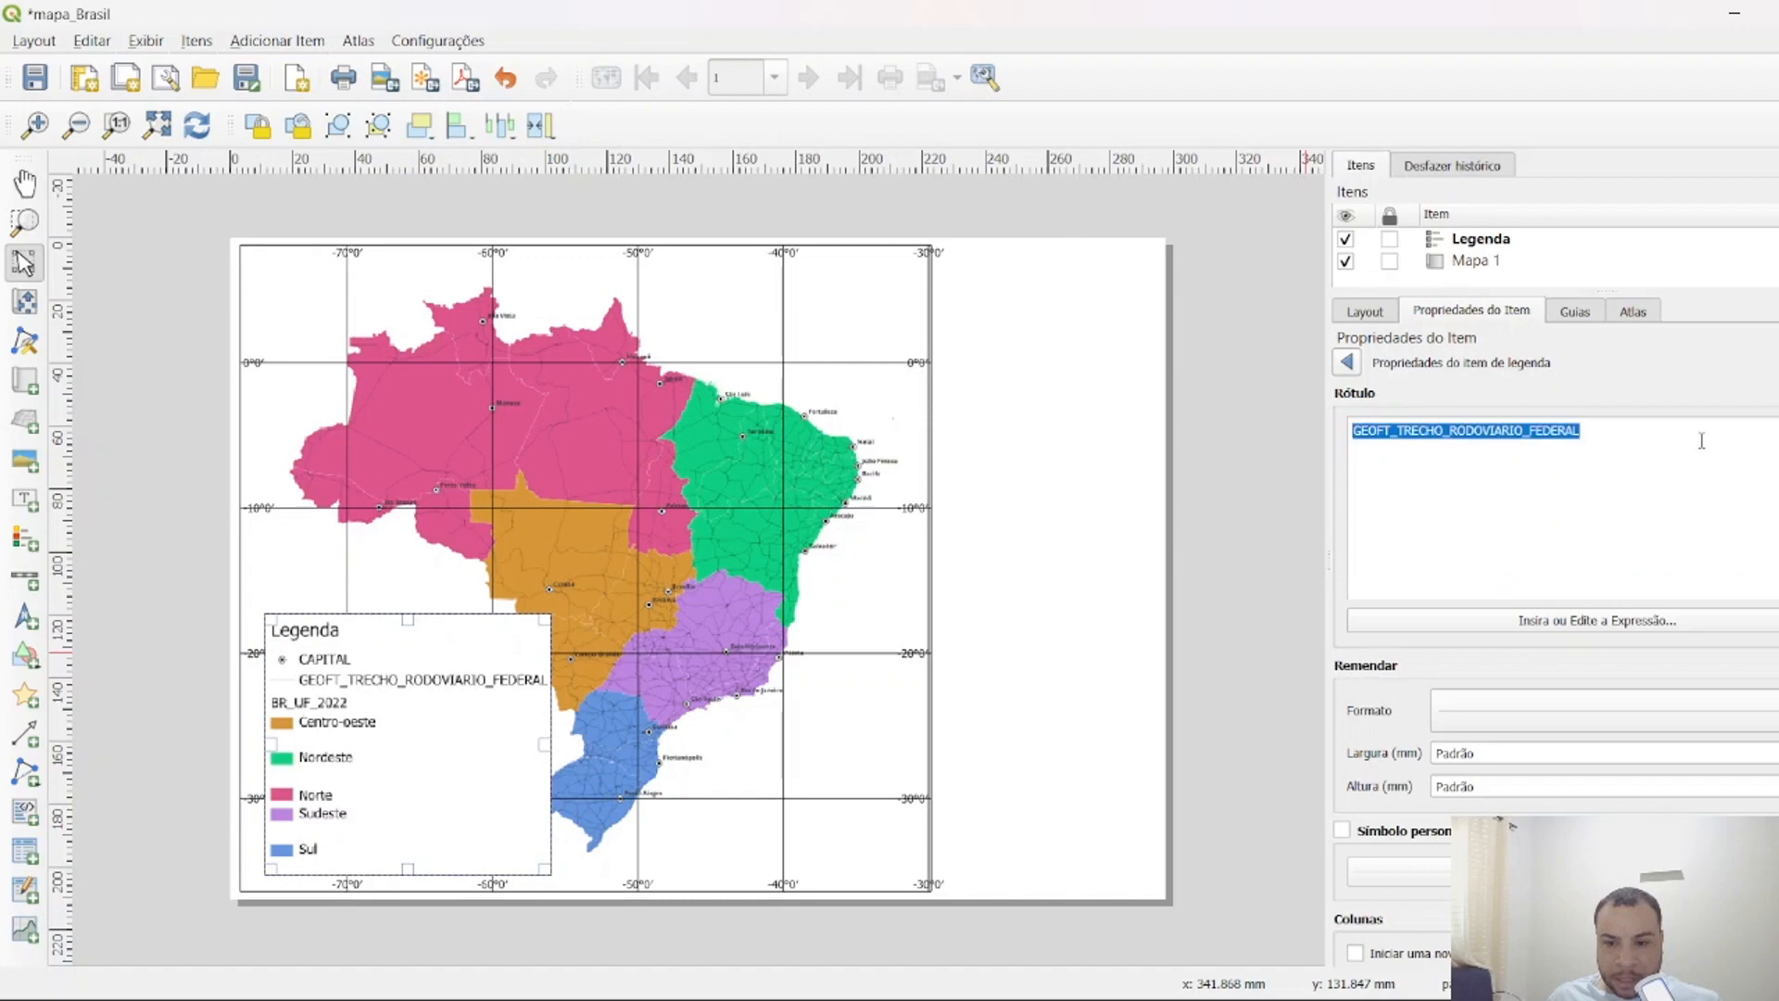
type("RODOV")
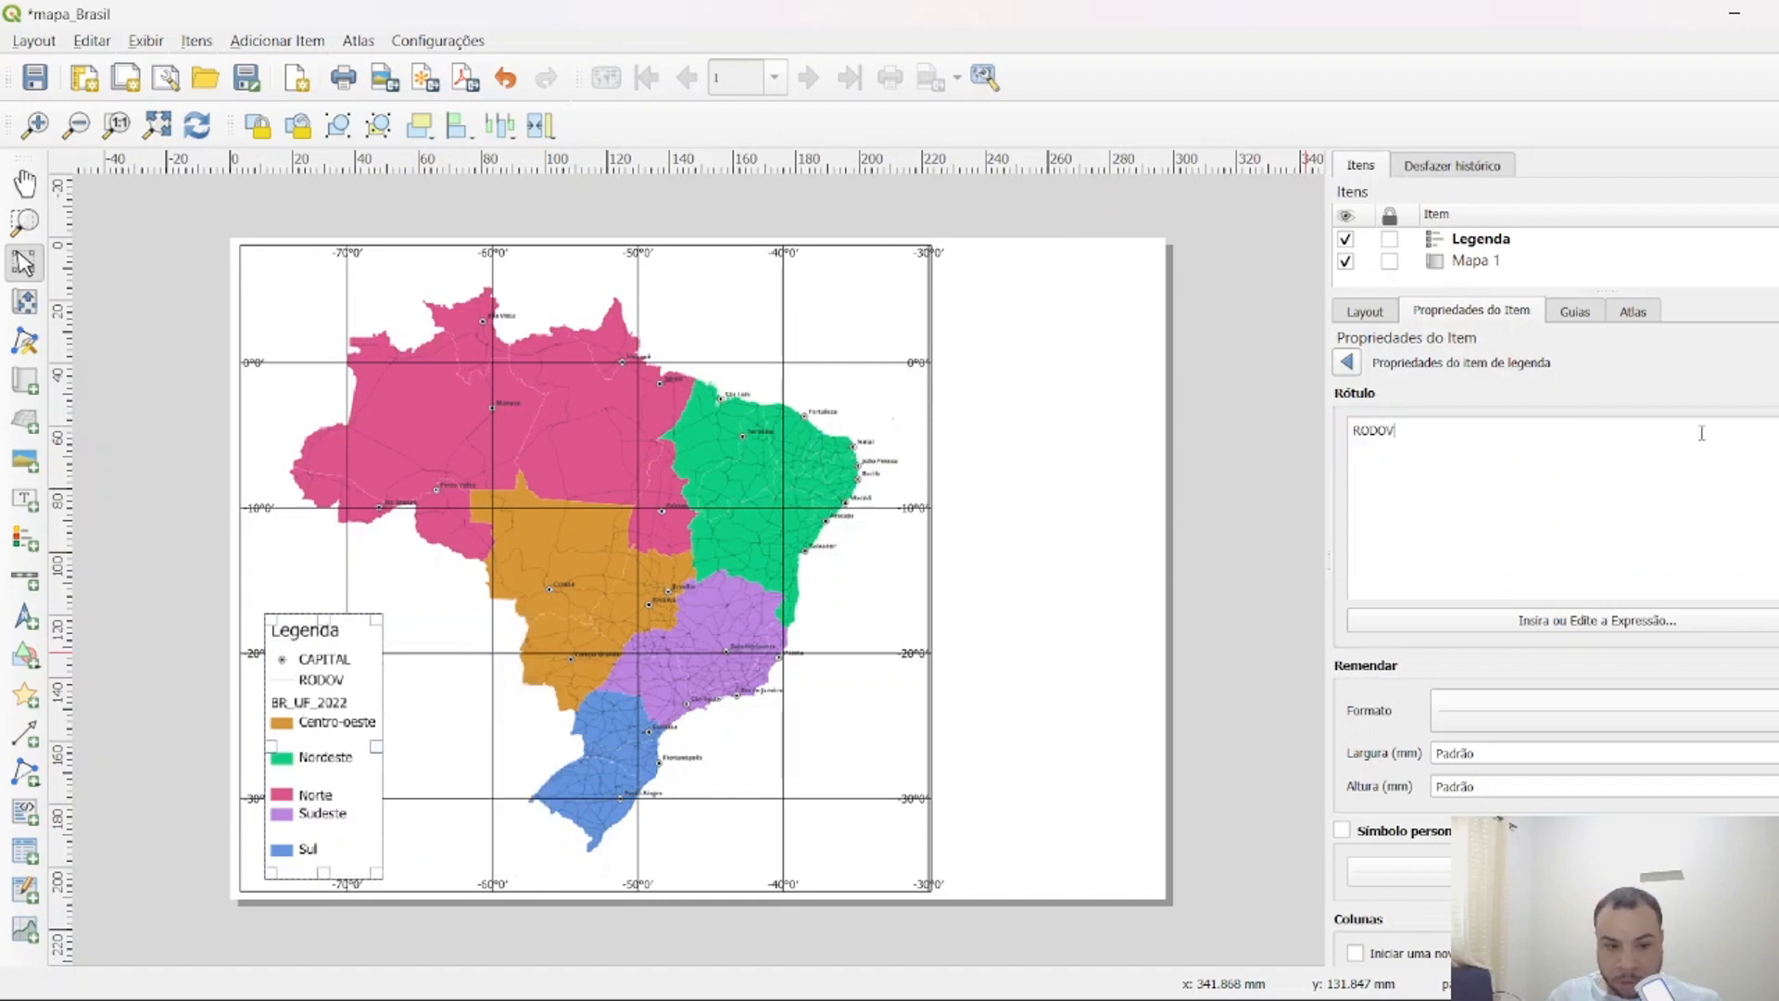
type("IA FEDEREAL")
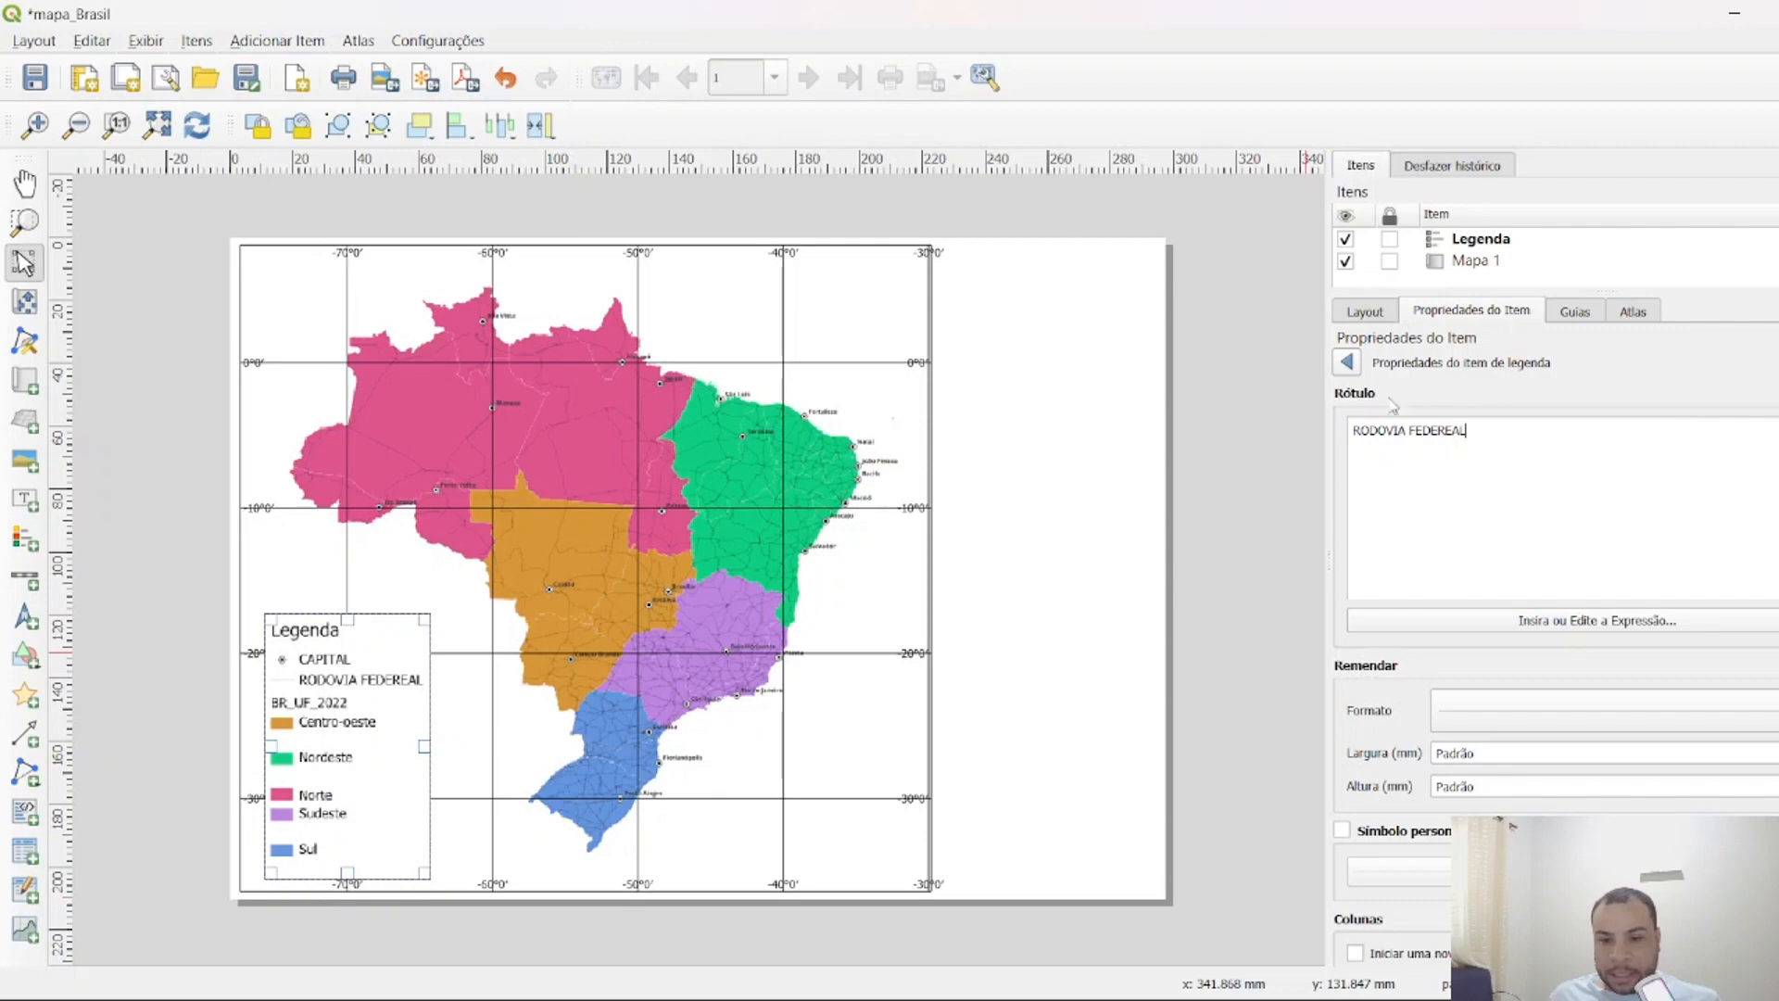
left_click(1348, 363)
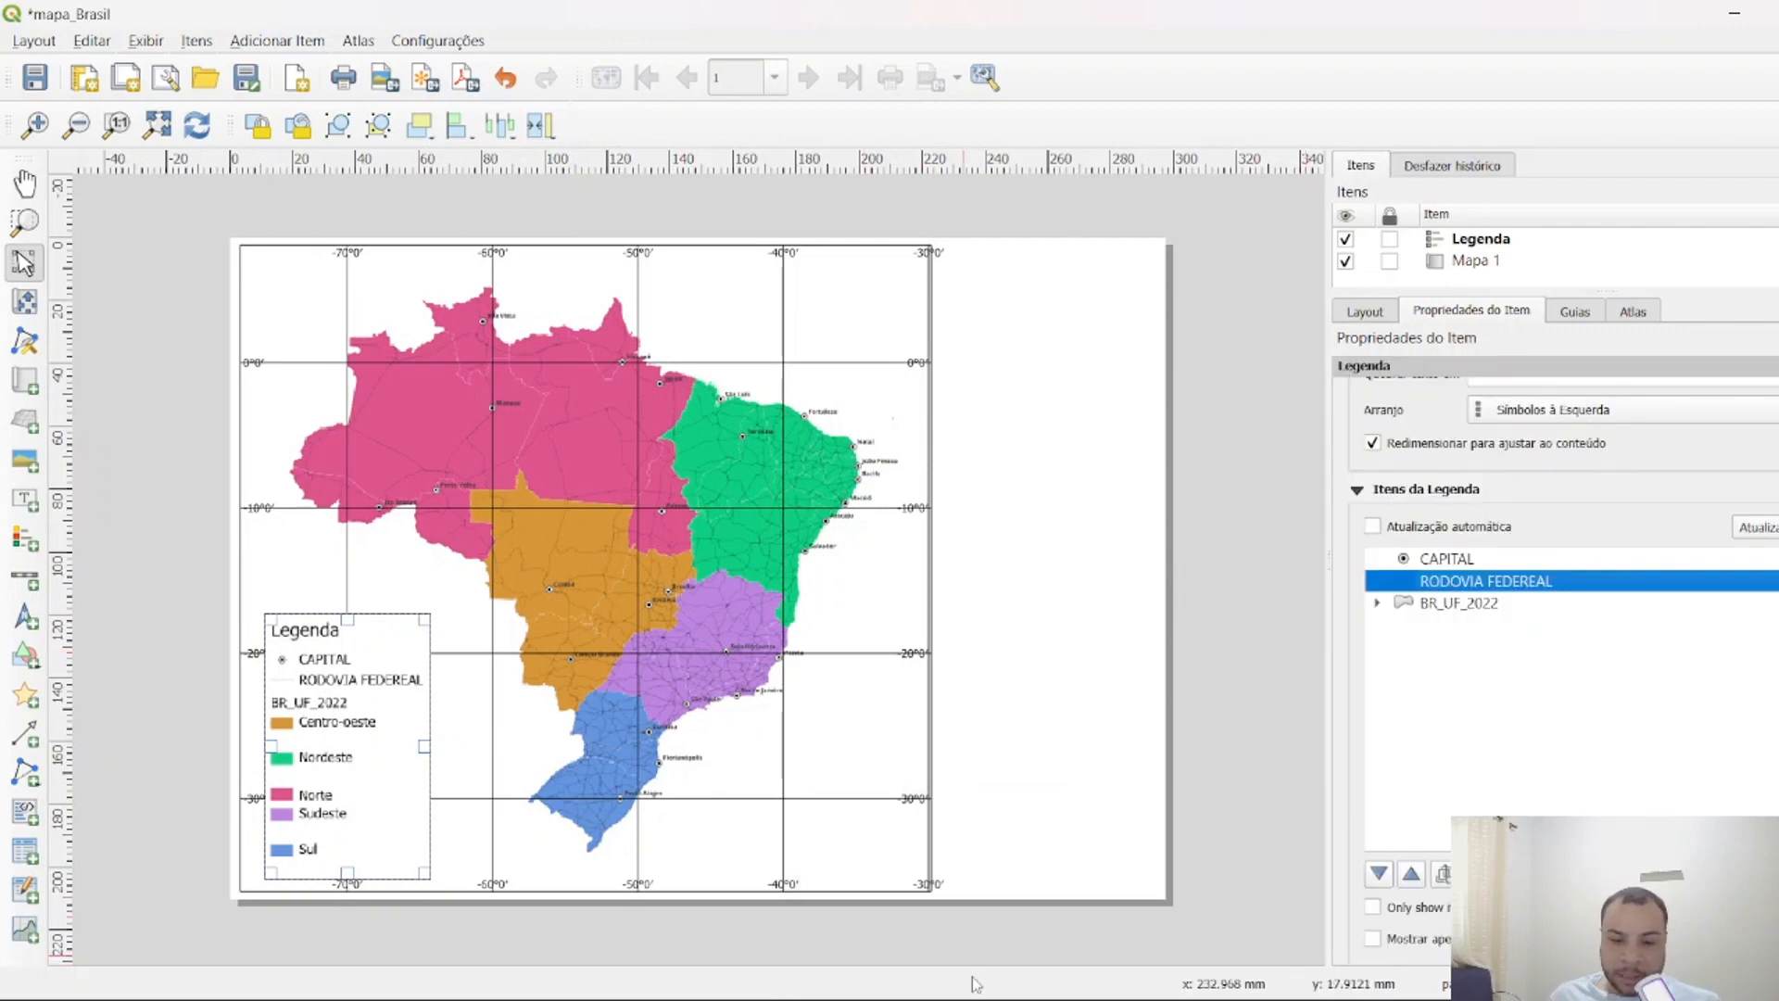
Check the main QGIS project window, return to the mapa_Brasil layout, and expand the BR_UF_2022 legend item.
left_click(890, 862)
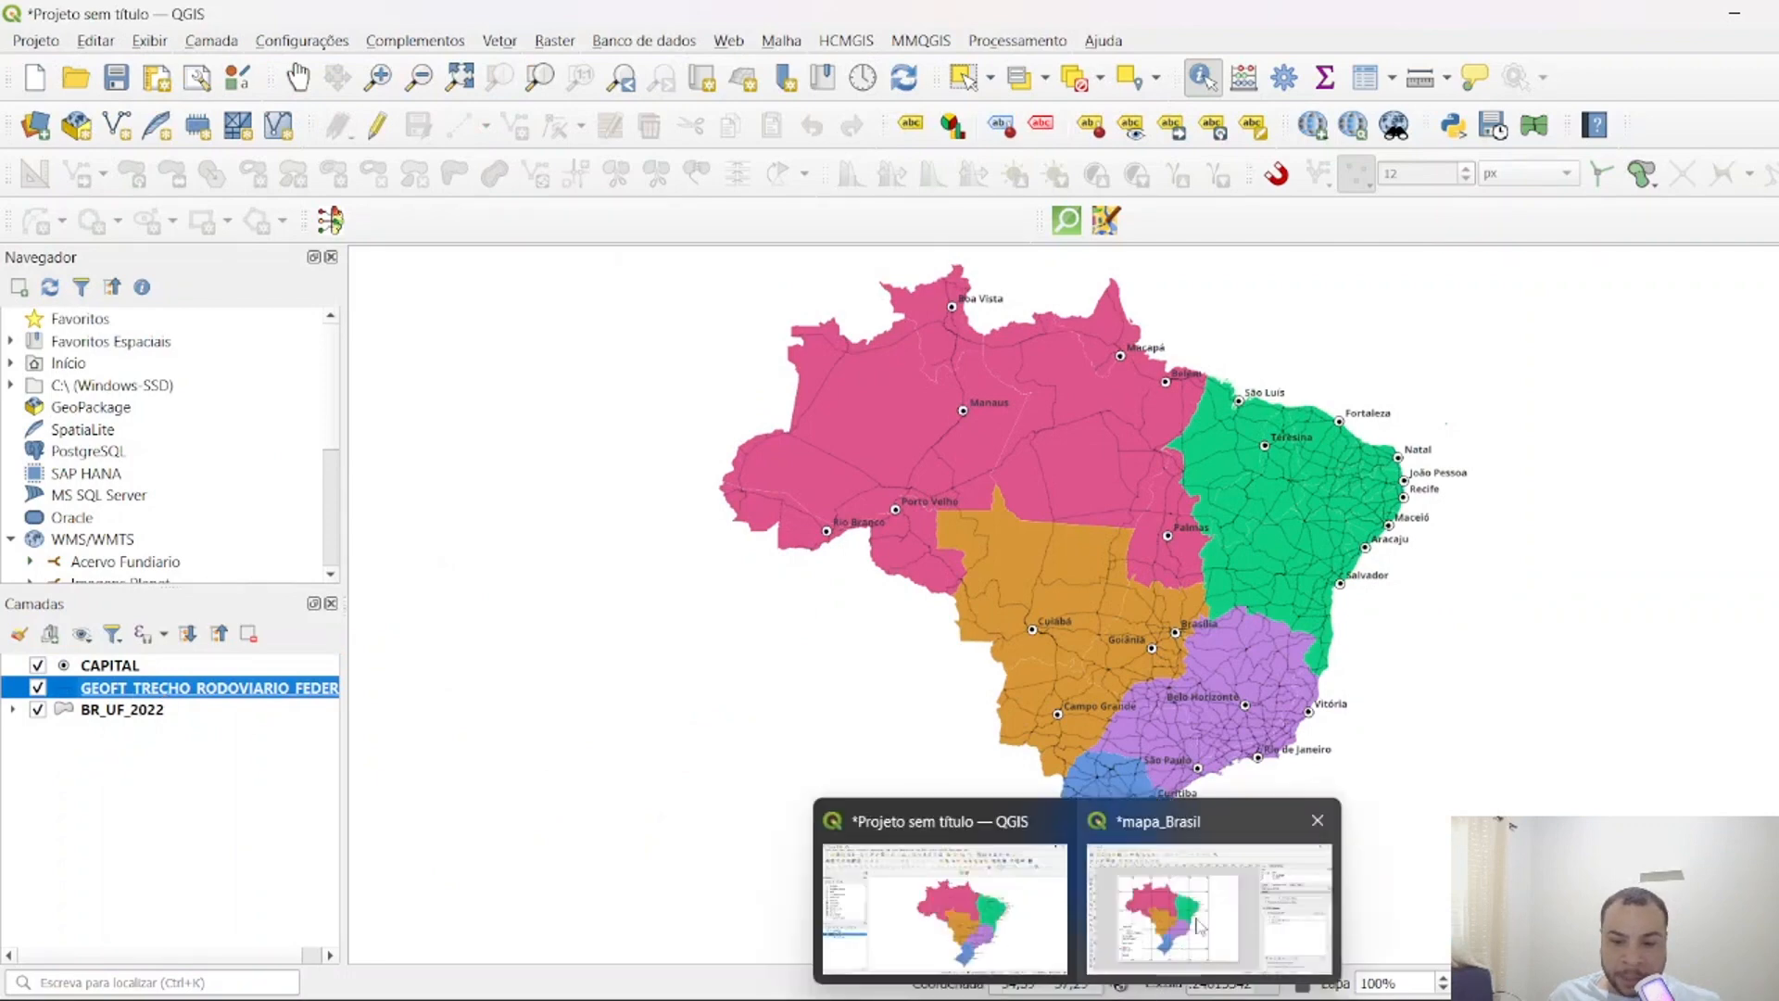
left_click(1221, 885)
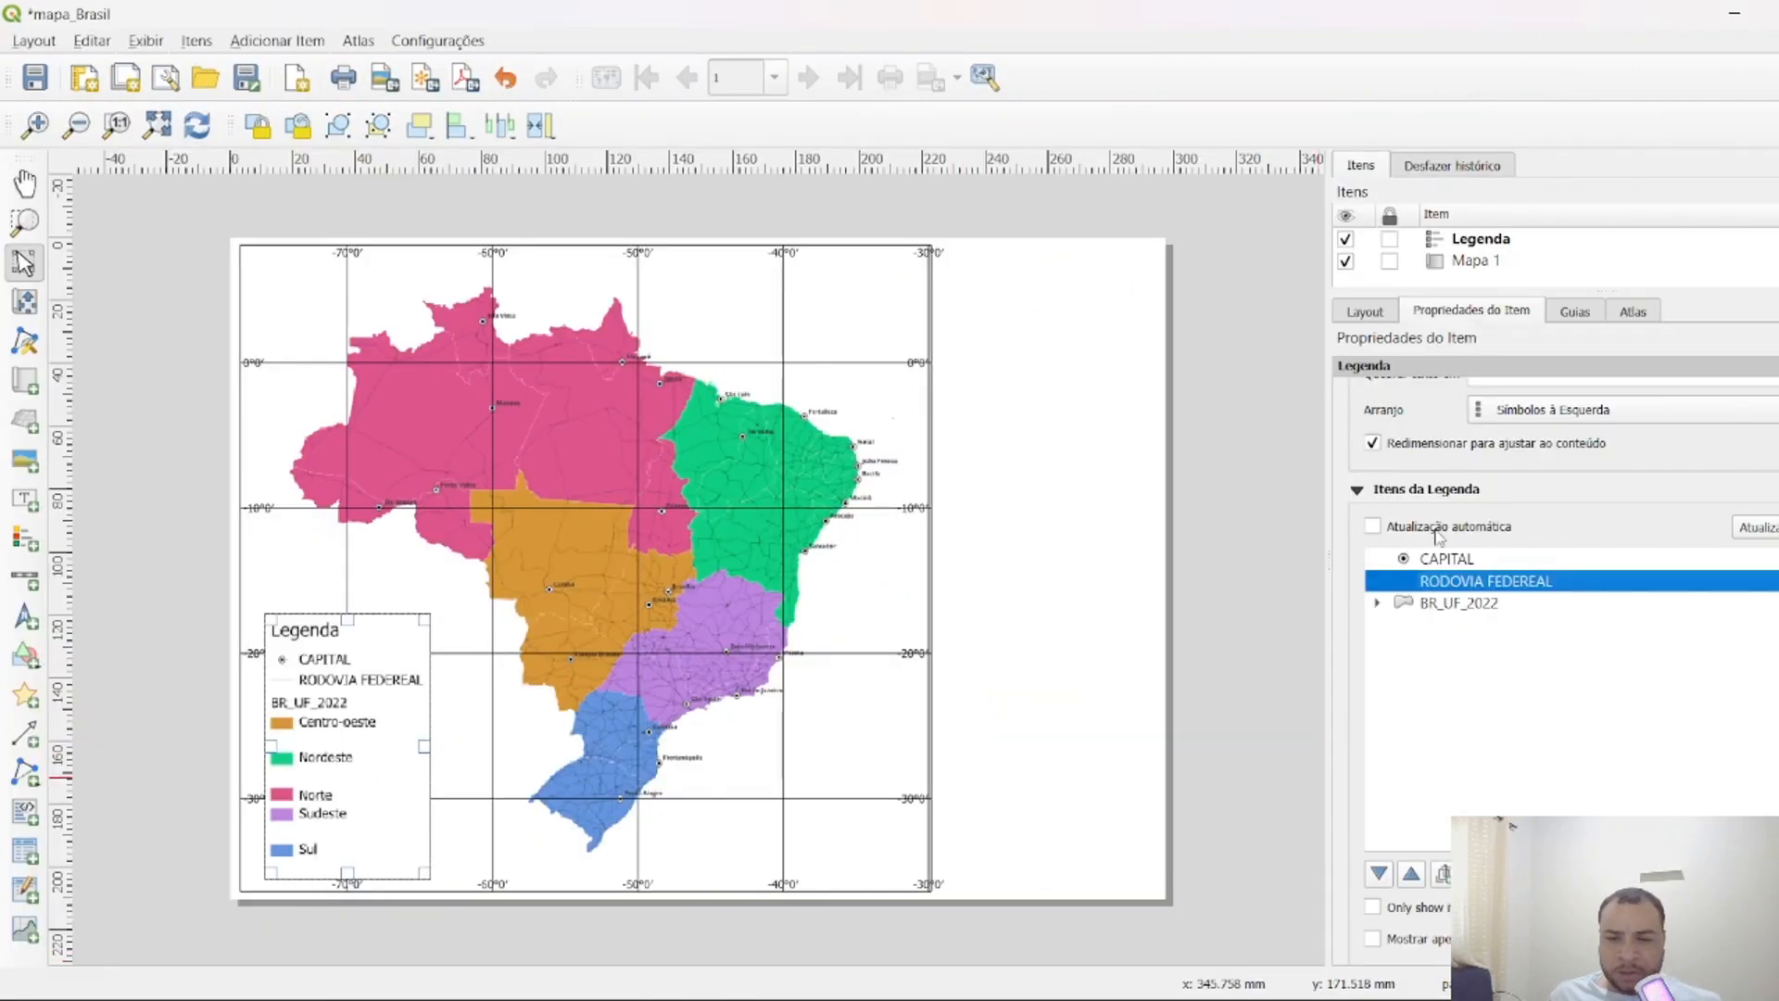
left_click(1469, 604)
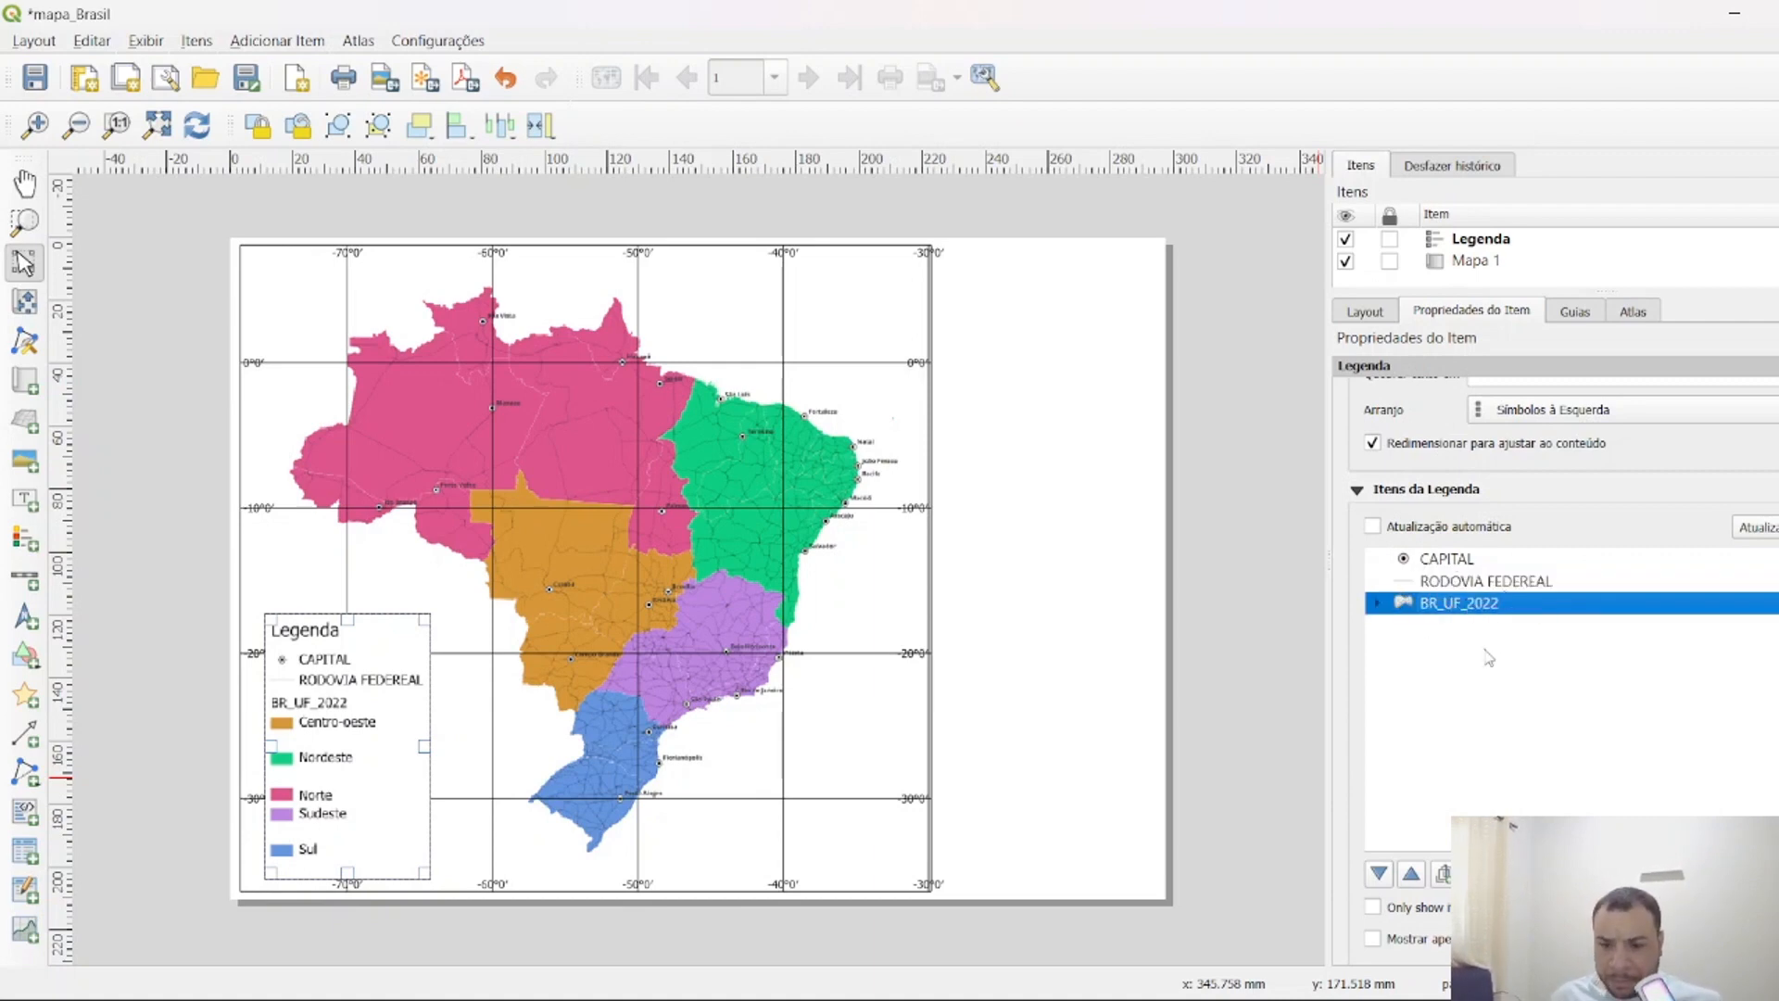
left_click(1378, 604)
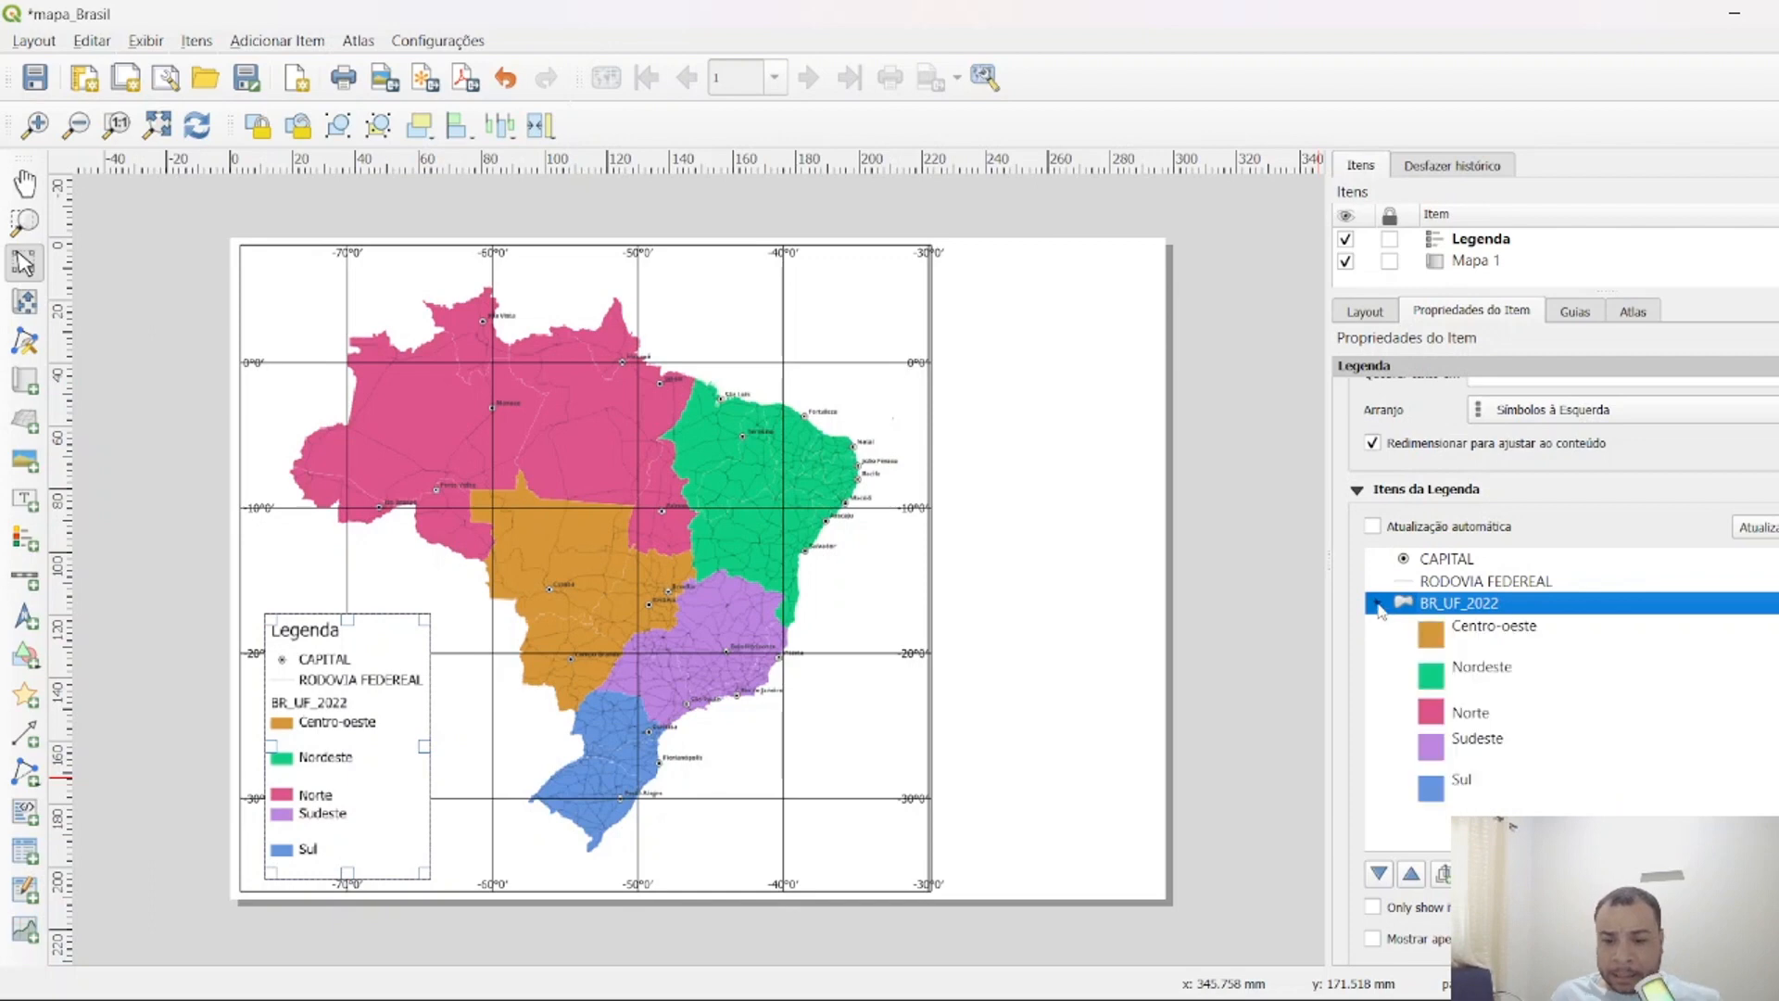
double_click(1494, 604)
left_click(1319, 402)
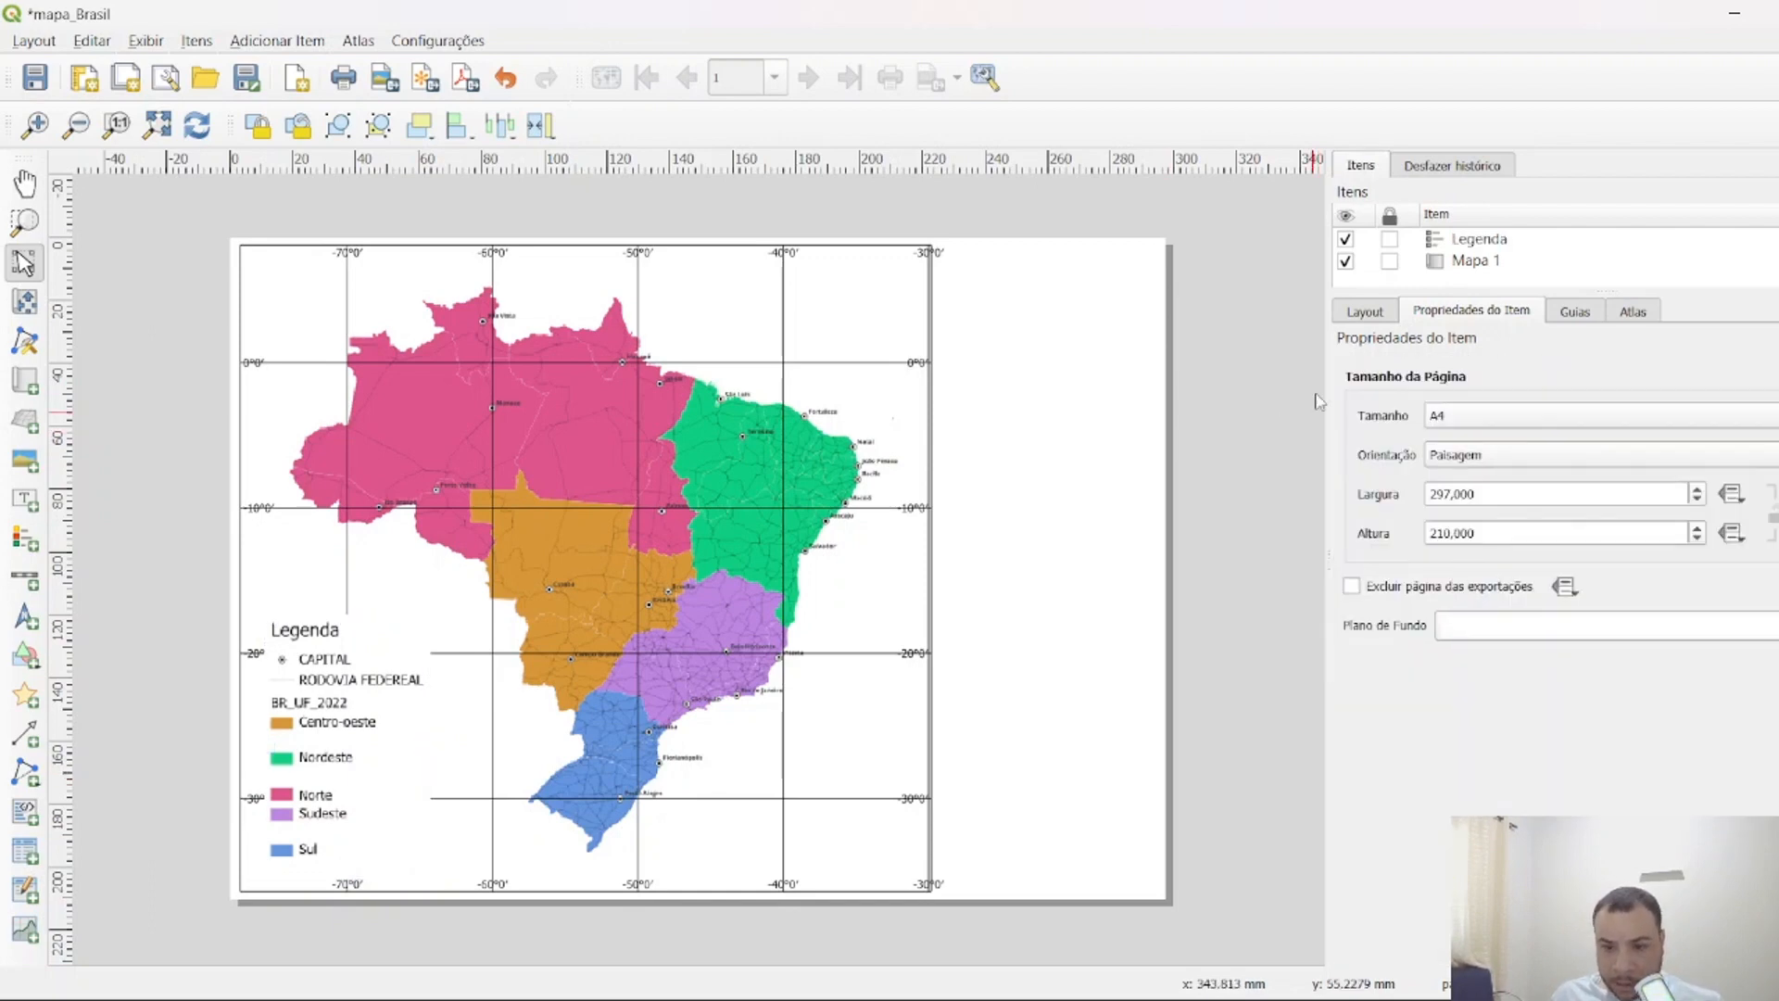
left_click(350, 711)
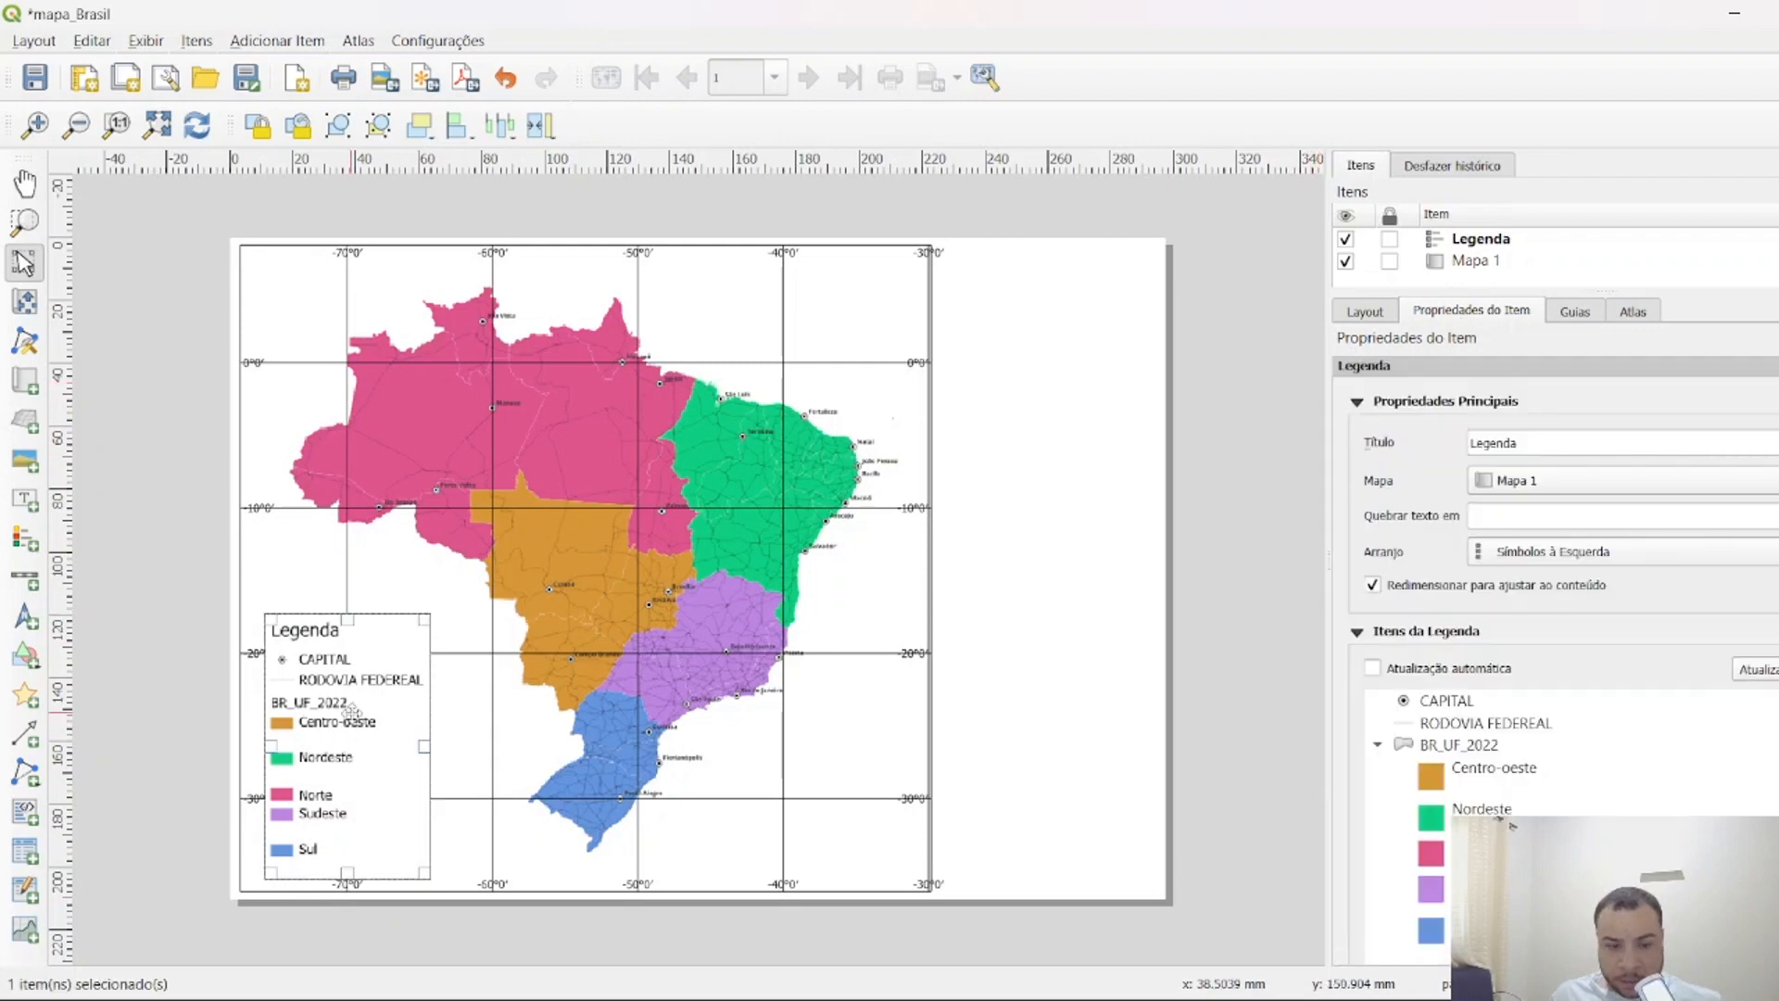
Relabel the BR_UF_2022 legend item as "Regiões do Brasil".
double_click(1474, 751)
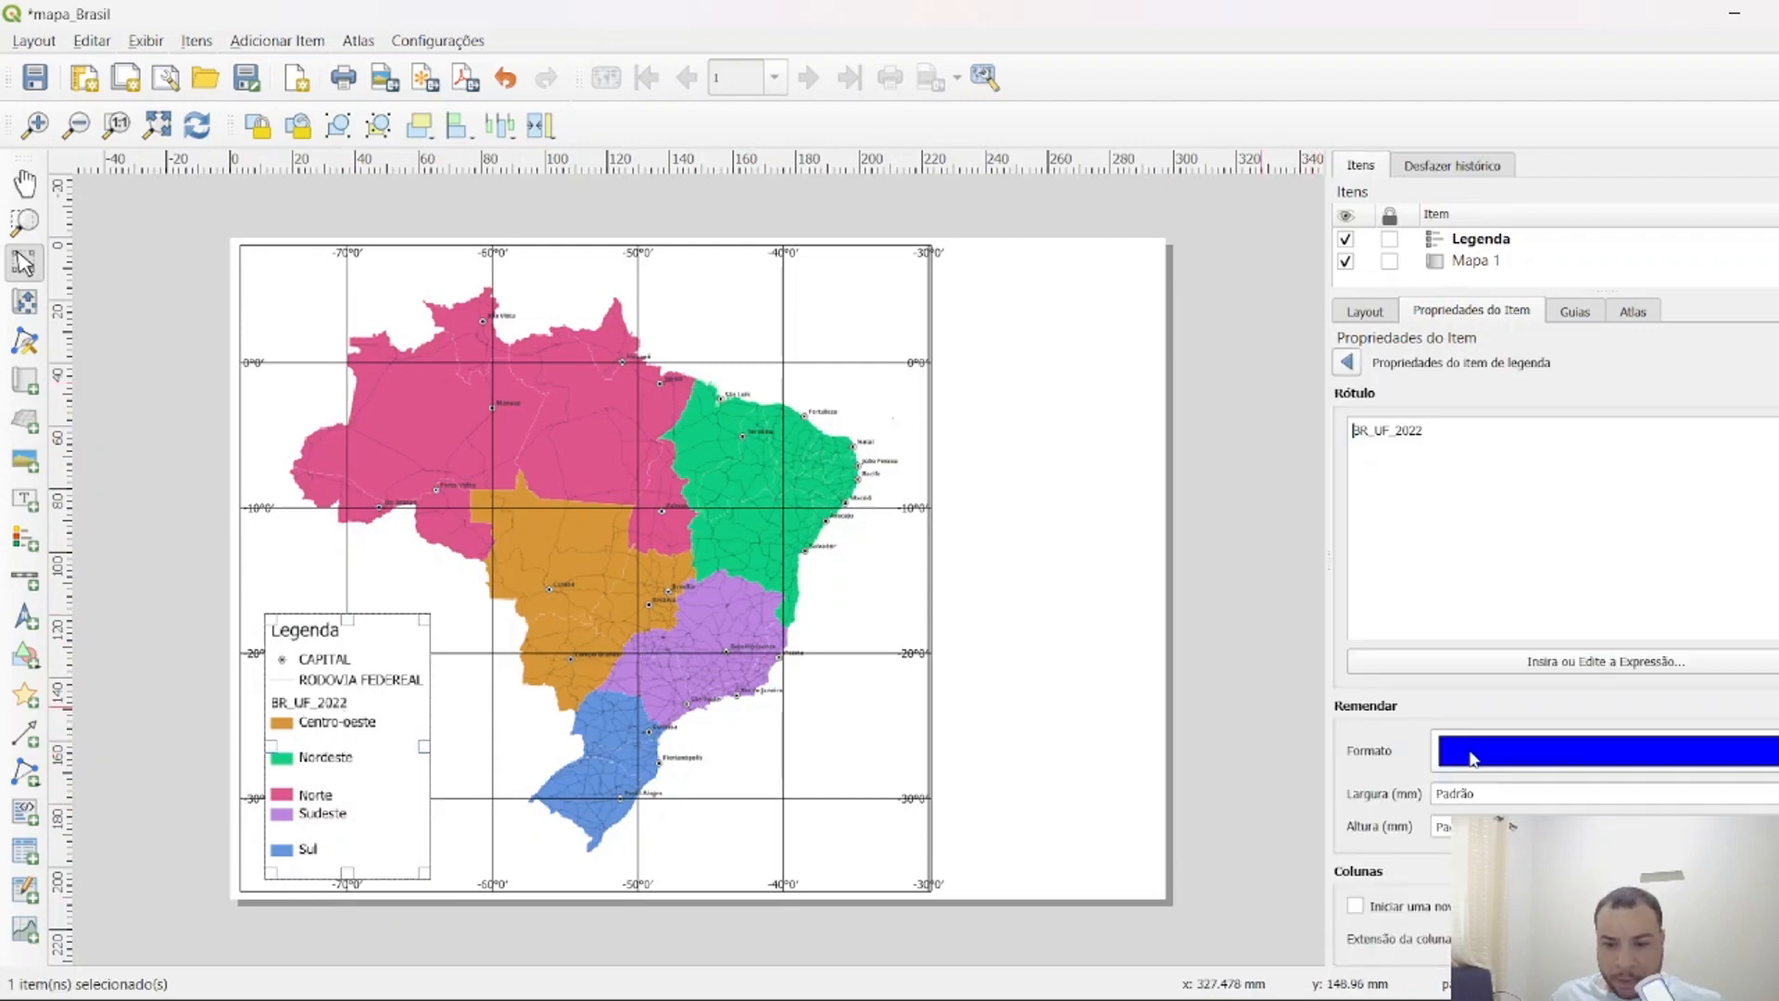
left_click_drag(1493, 425, 1339, 418)
type("r")
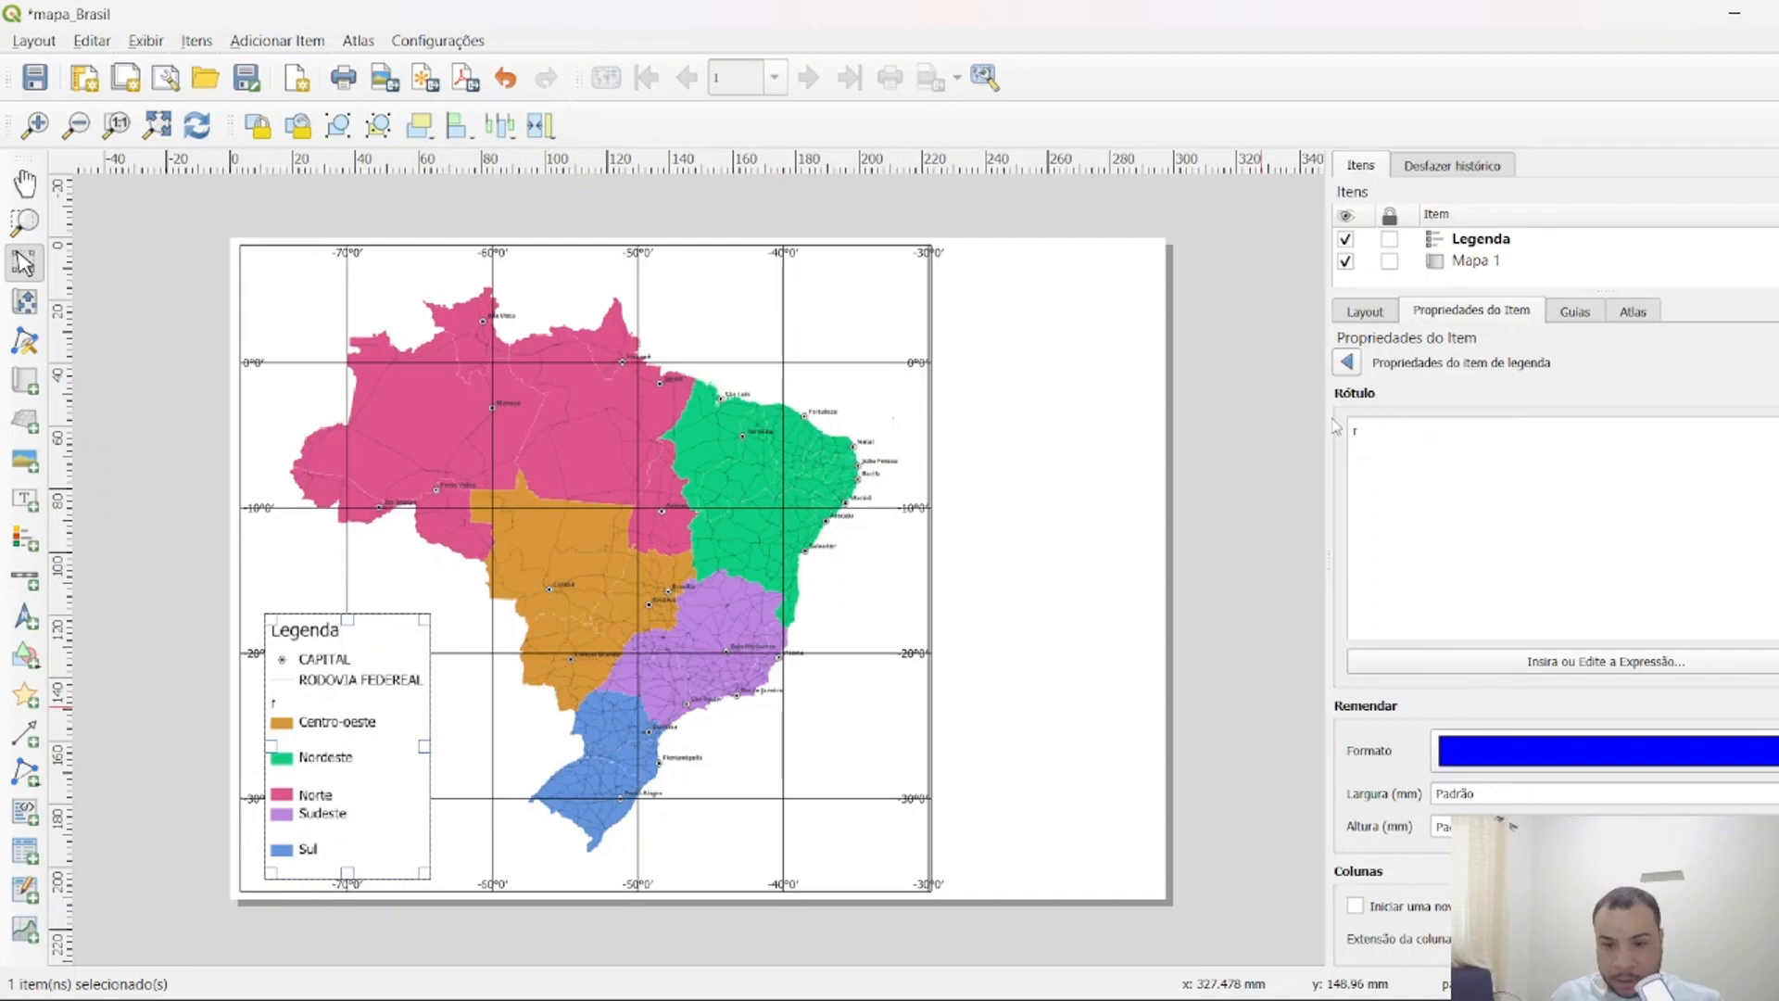
key("Caps_Lock")
type("egi~")
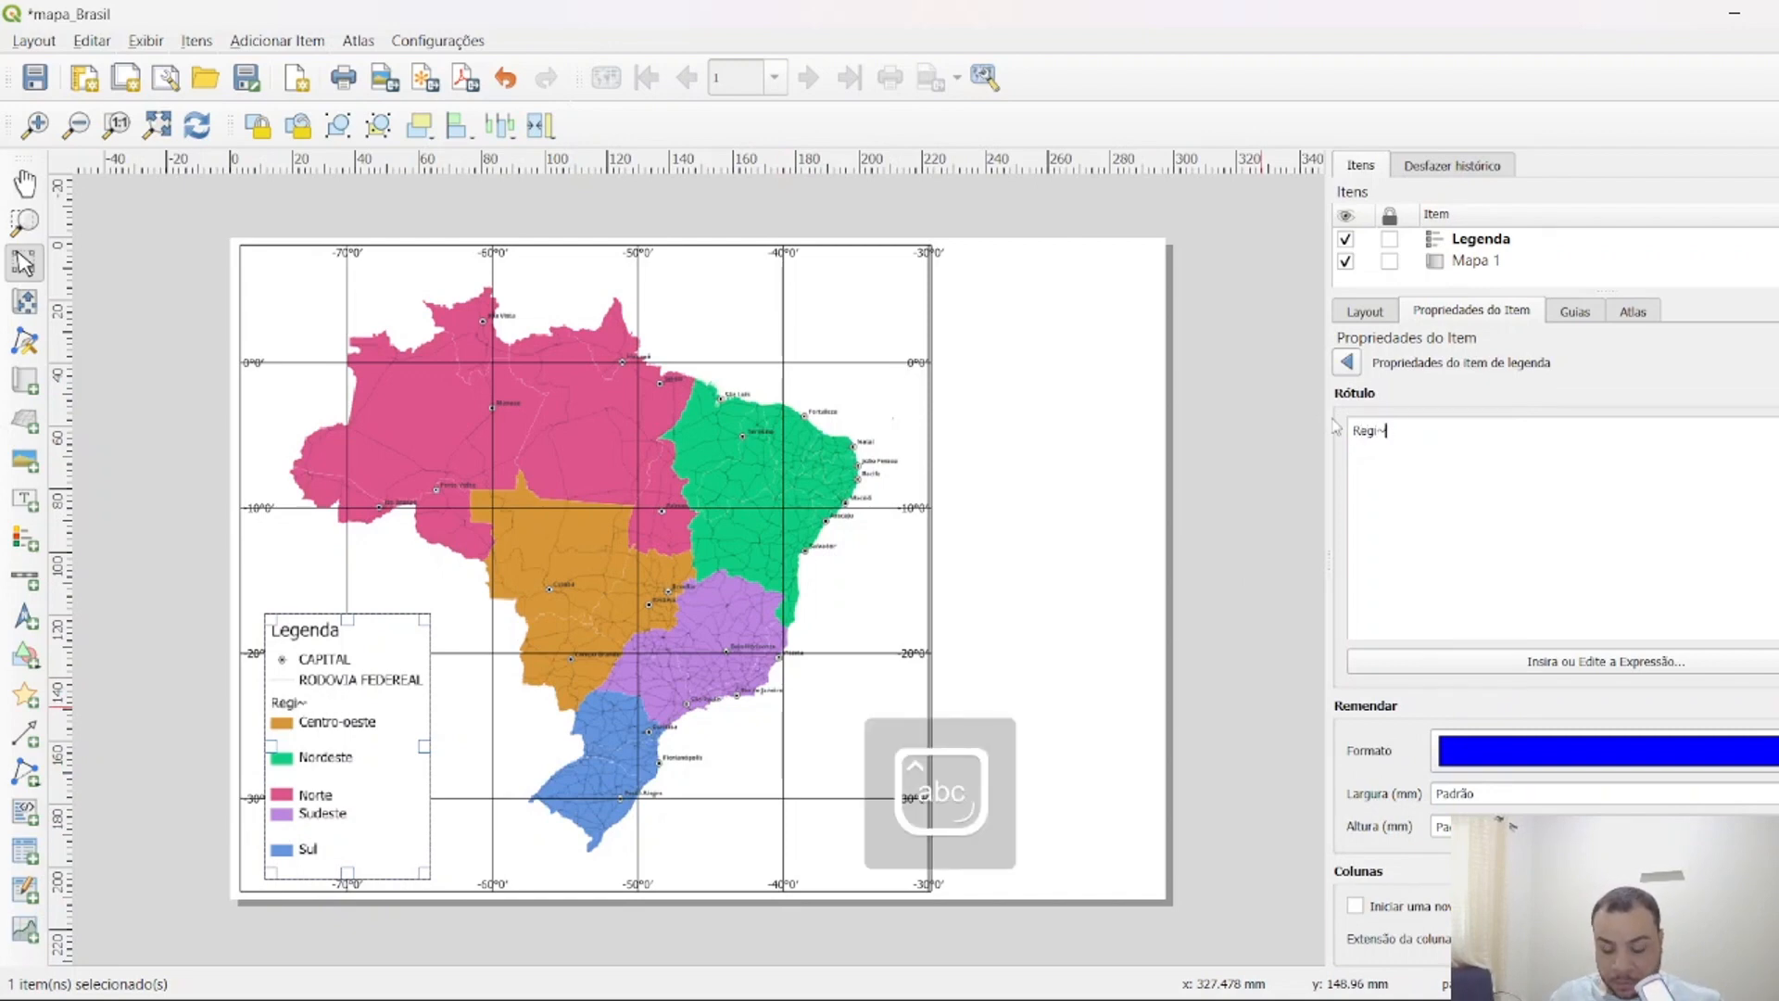
key("BackSpace")
type("ões do B")
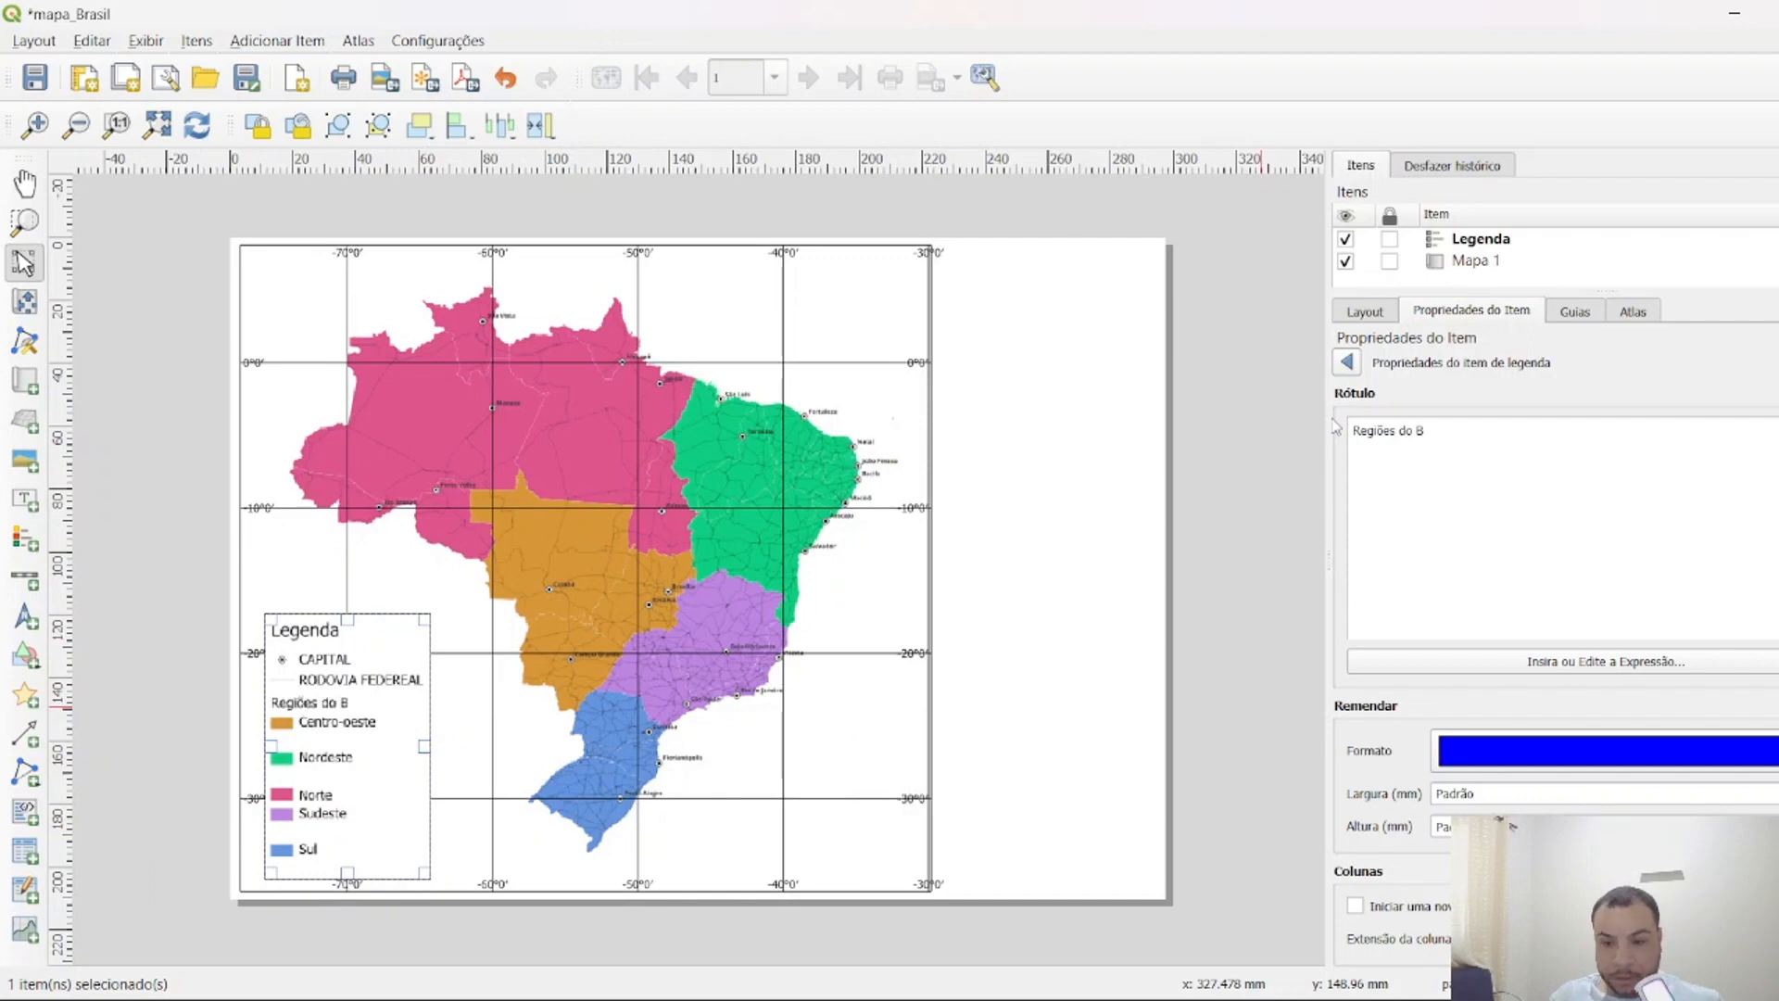
type("rasil")
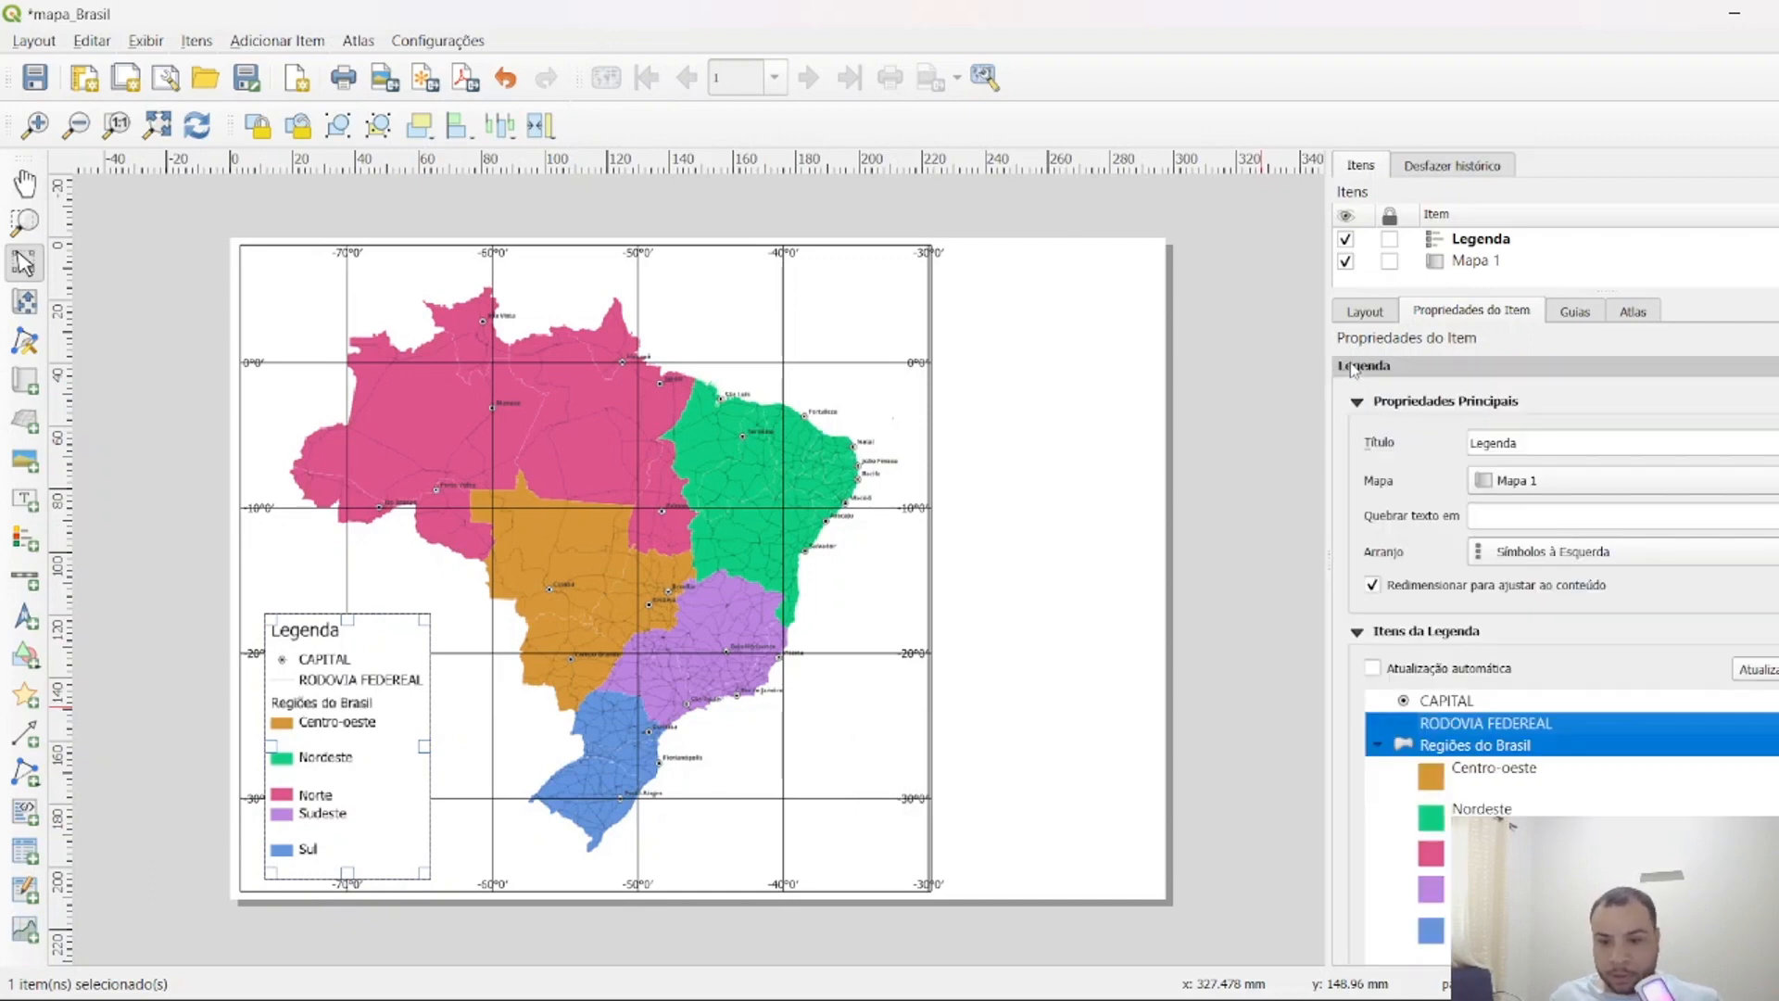
left_click(1347, 362)
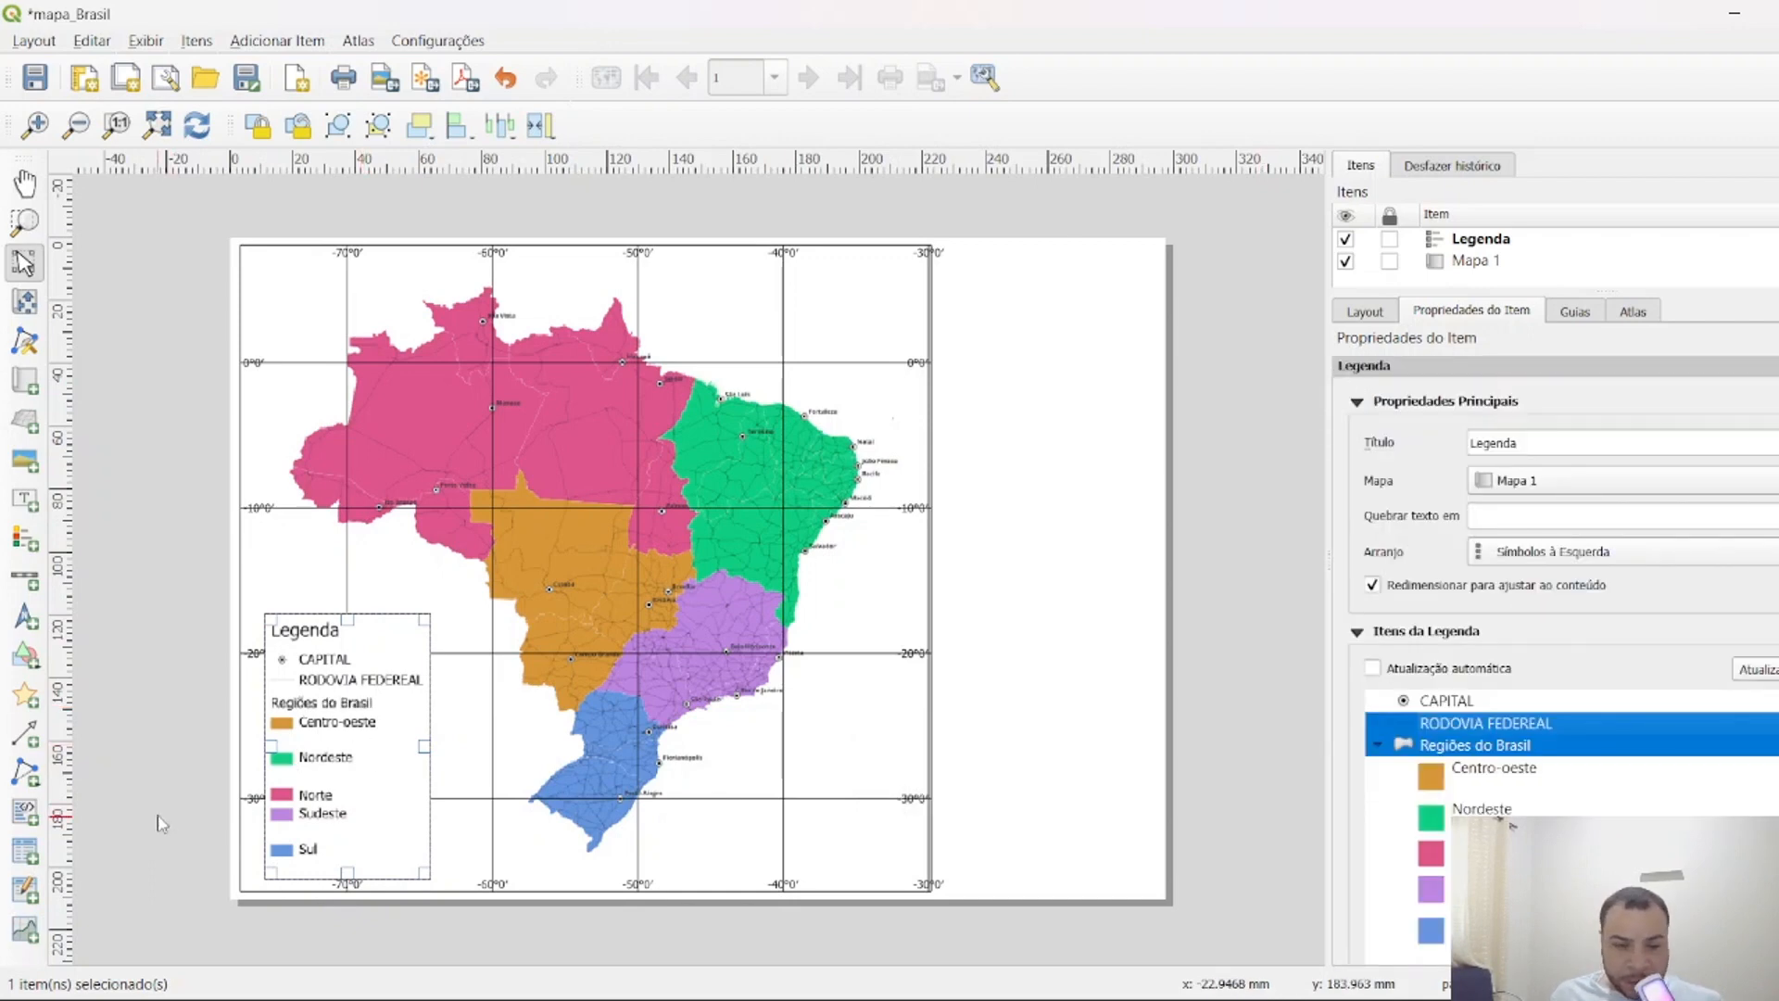
Reduce the legend title's font size slightly in the legend's text formatting settings.
left_click(187, 798)
left_click(331, 736)
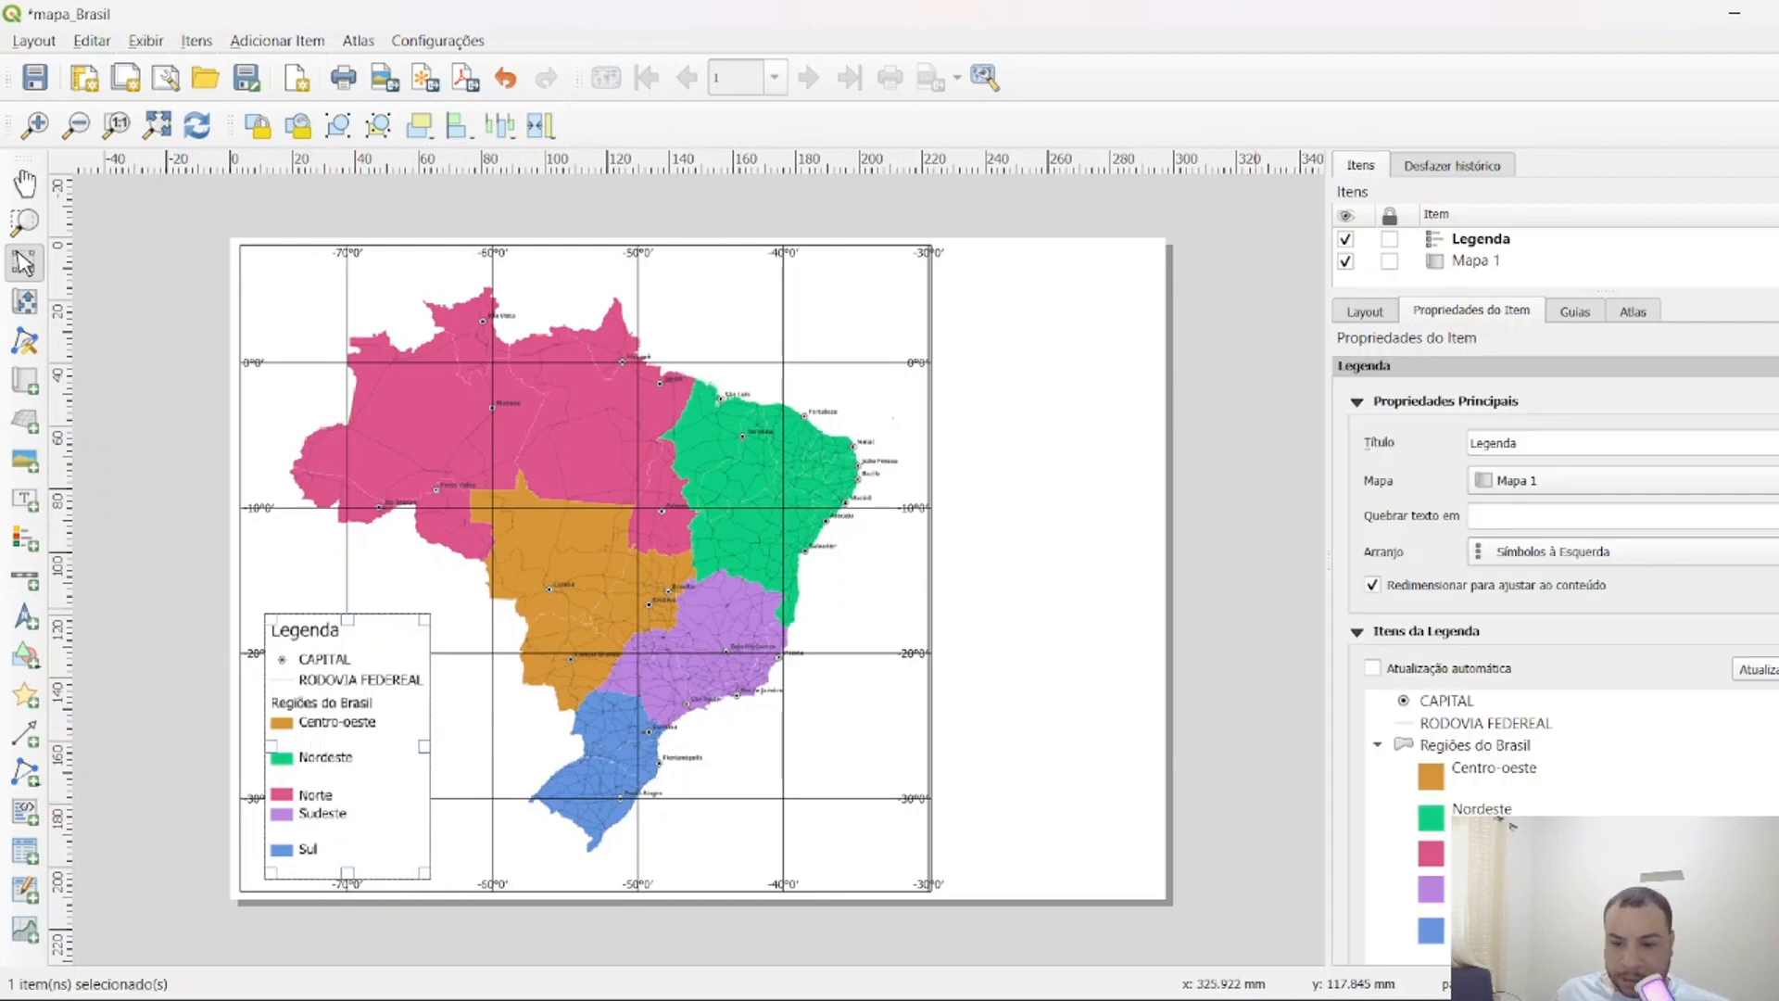
scroll(1511, 825, "down", 6)
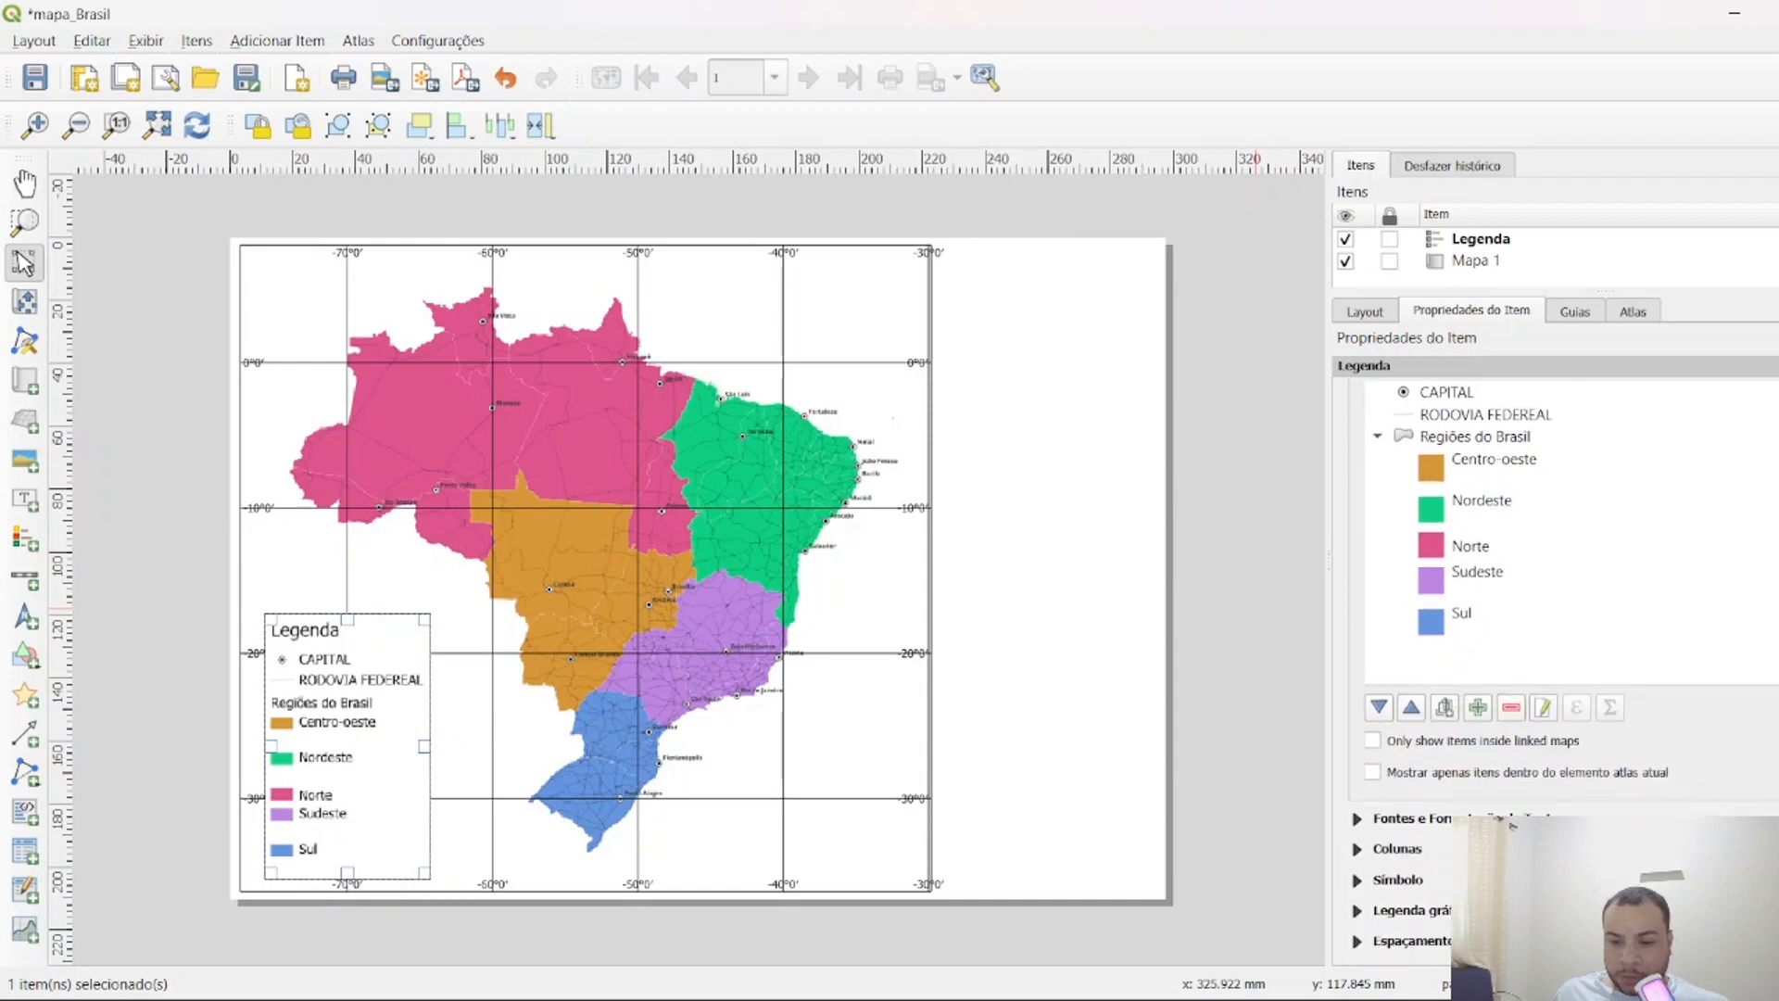
scroll(1509, 823, "down", 3)
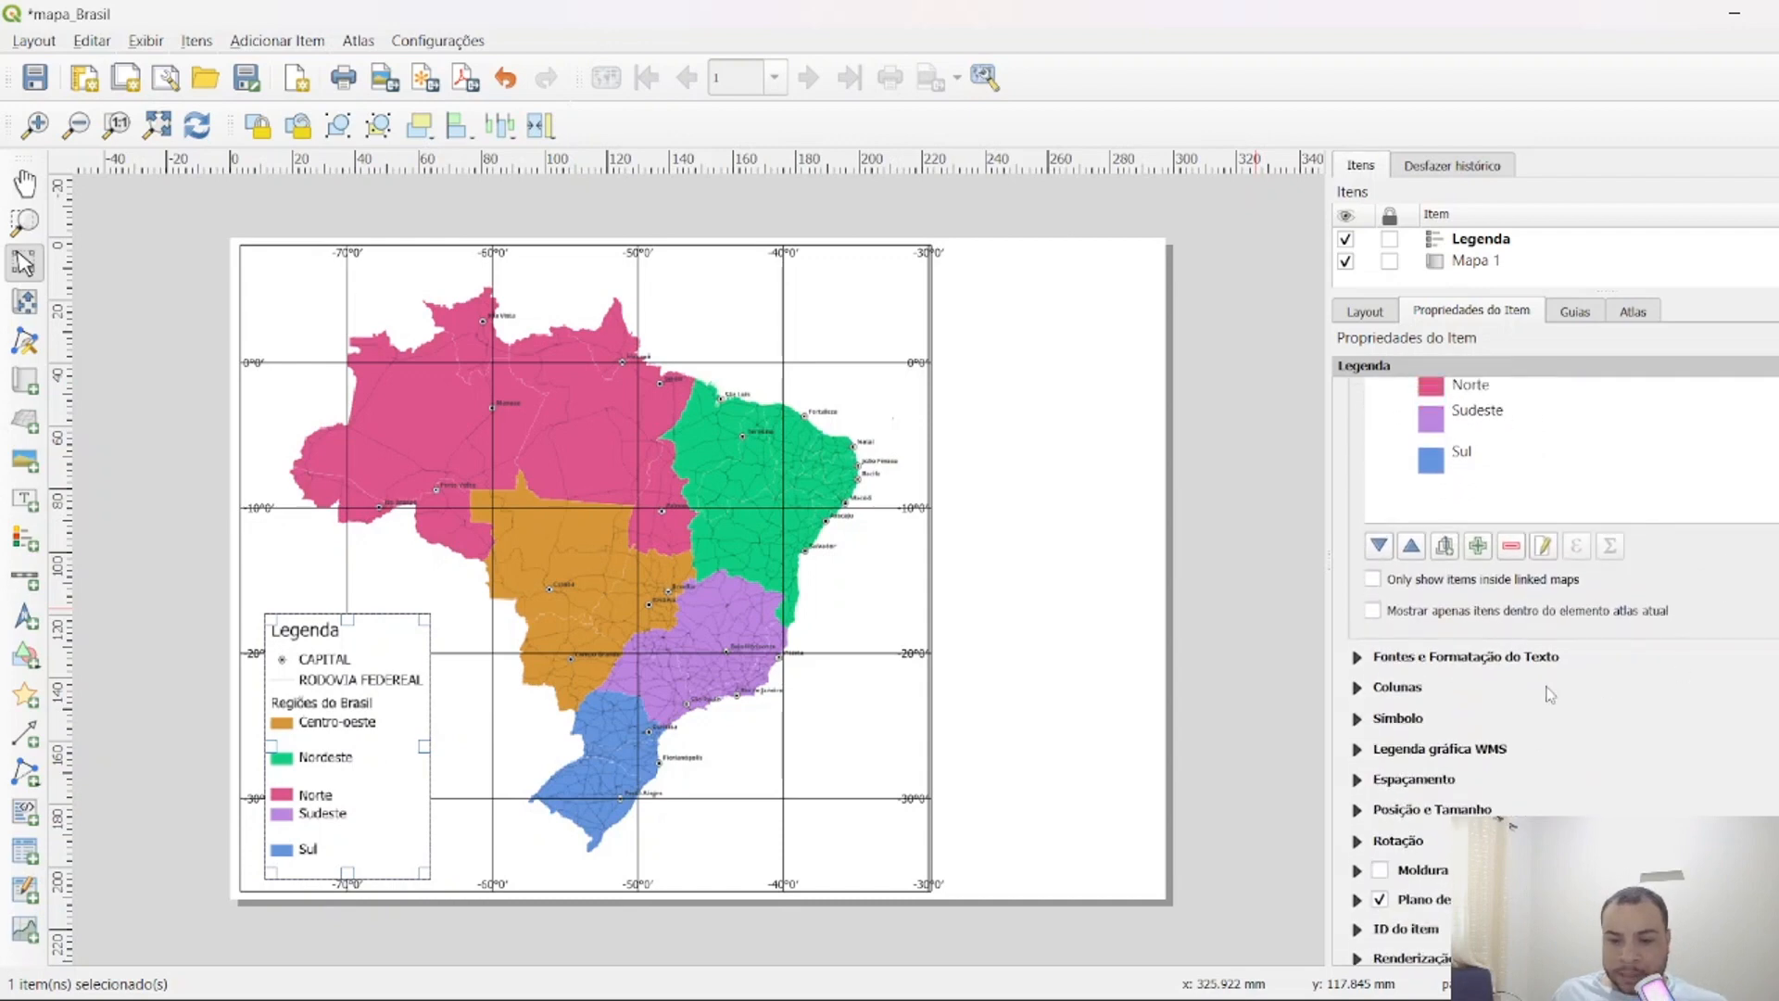
left_click(1359, 657)
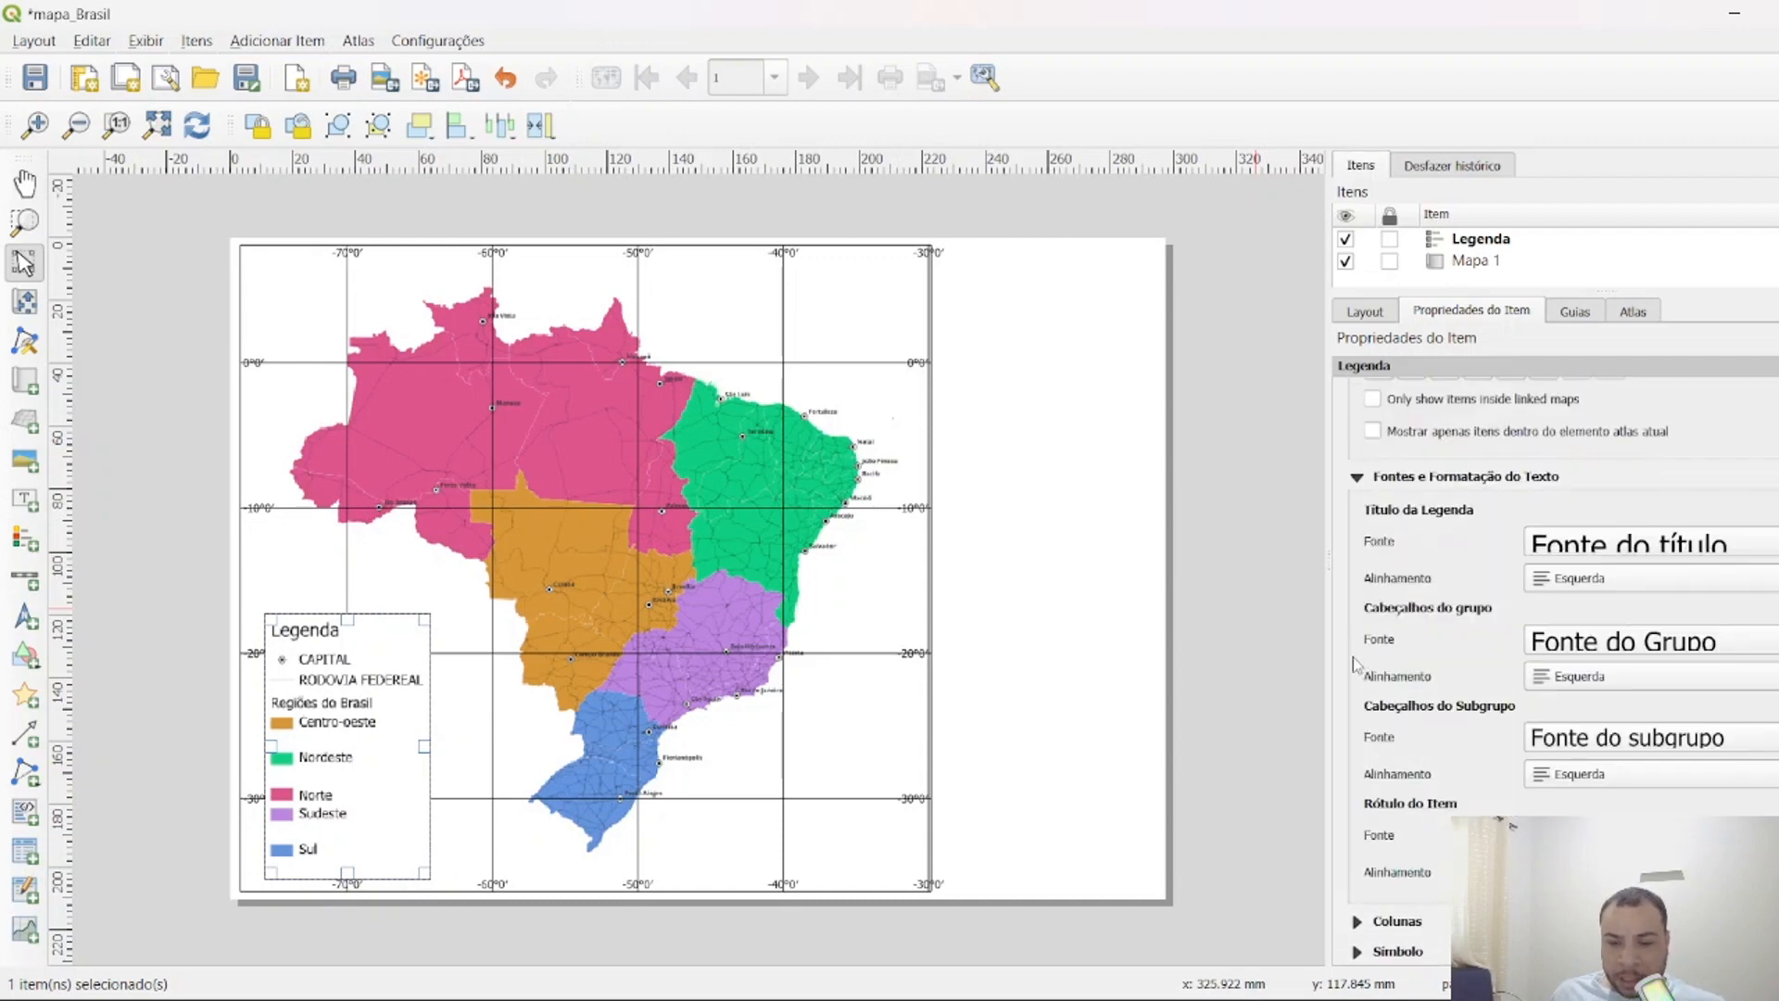
left_click(1604, 547)
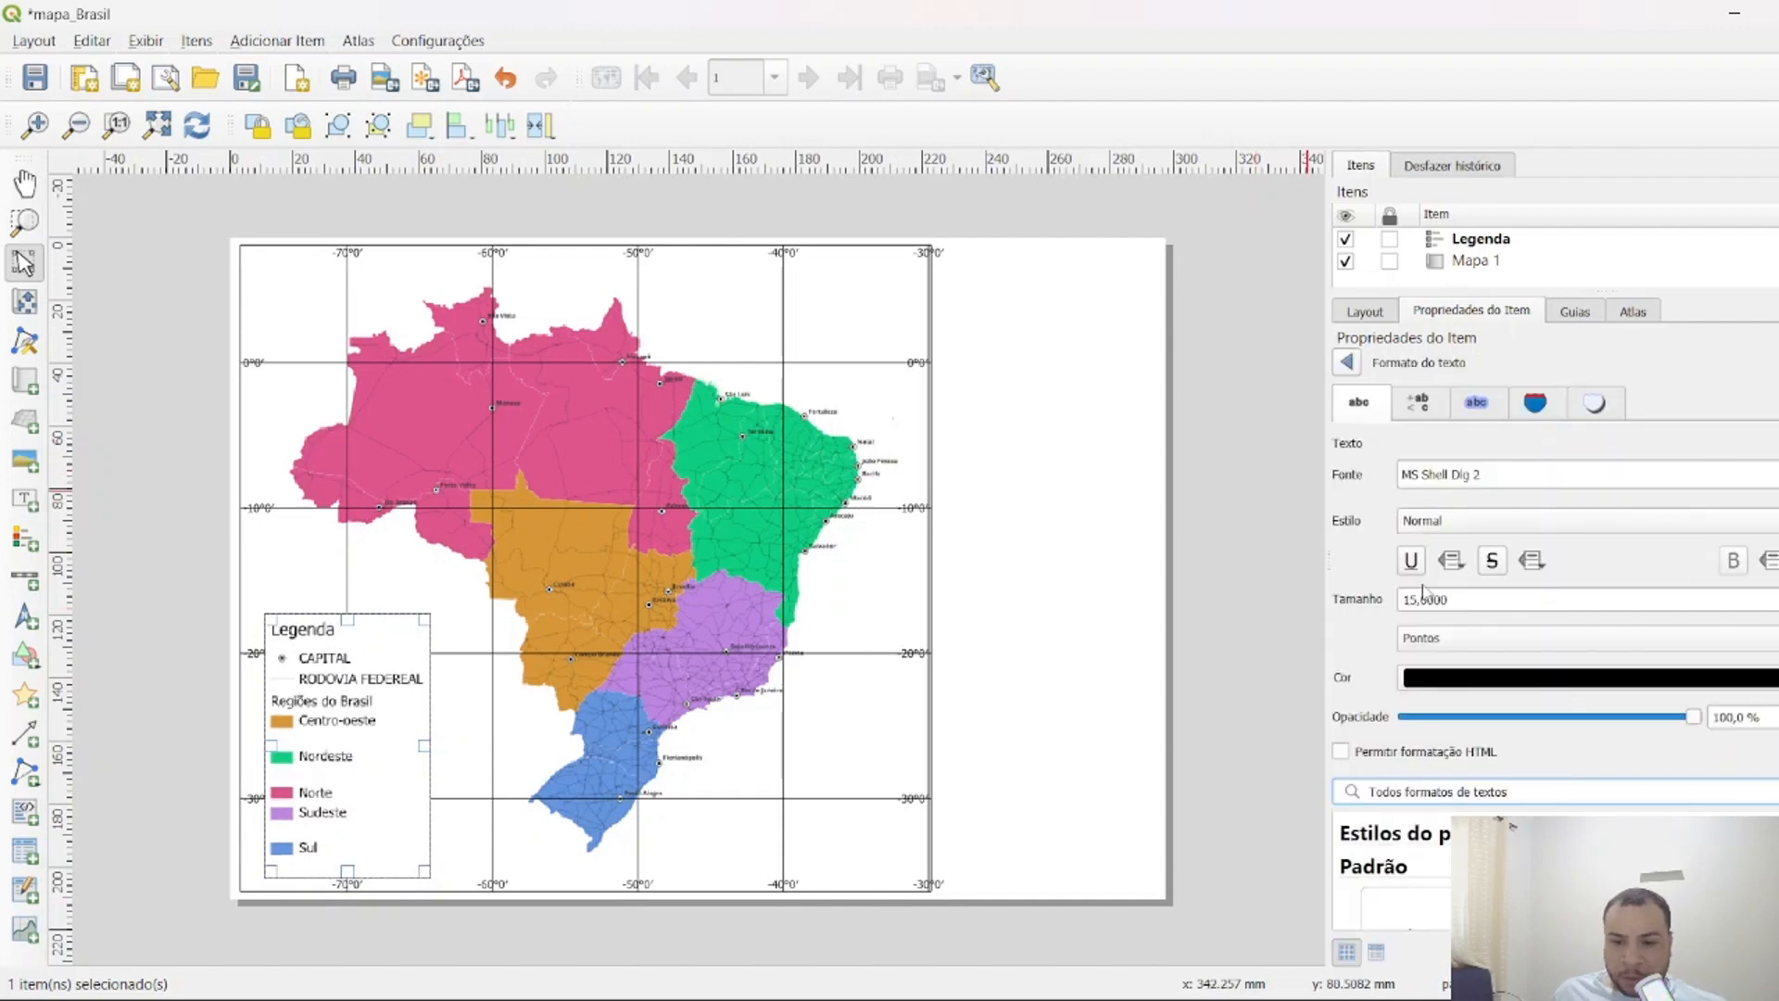
left_click(1353, 363)
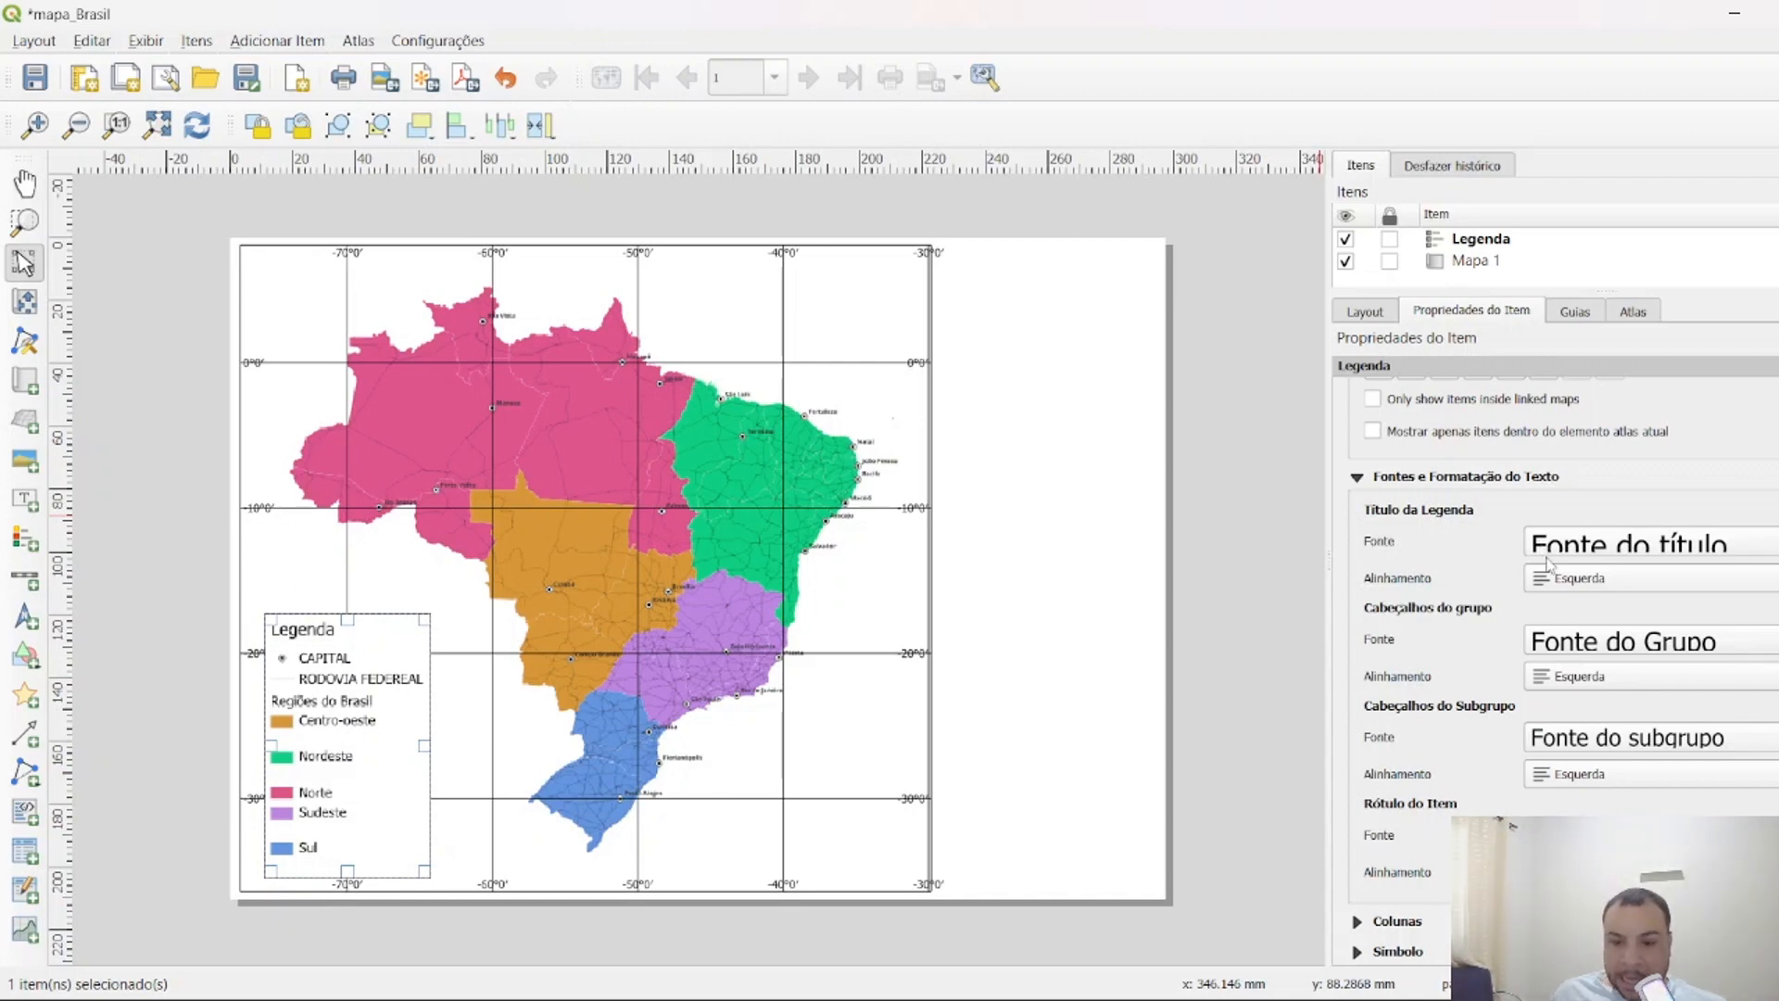
scroll(1573, 553, "down", 5)
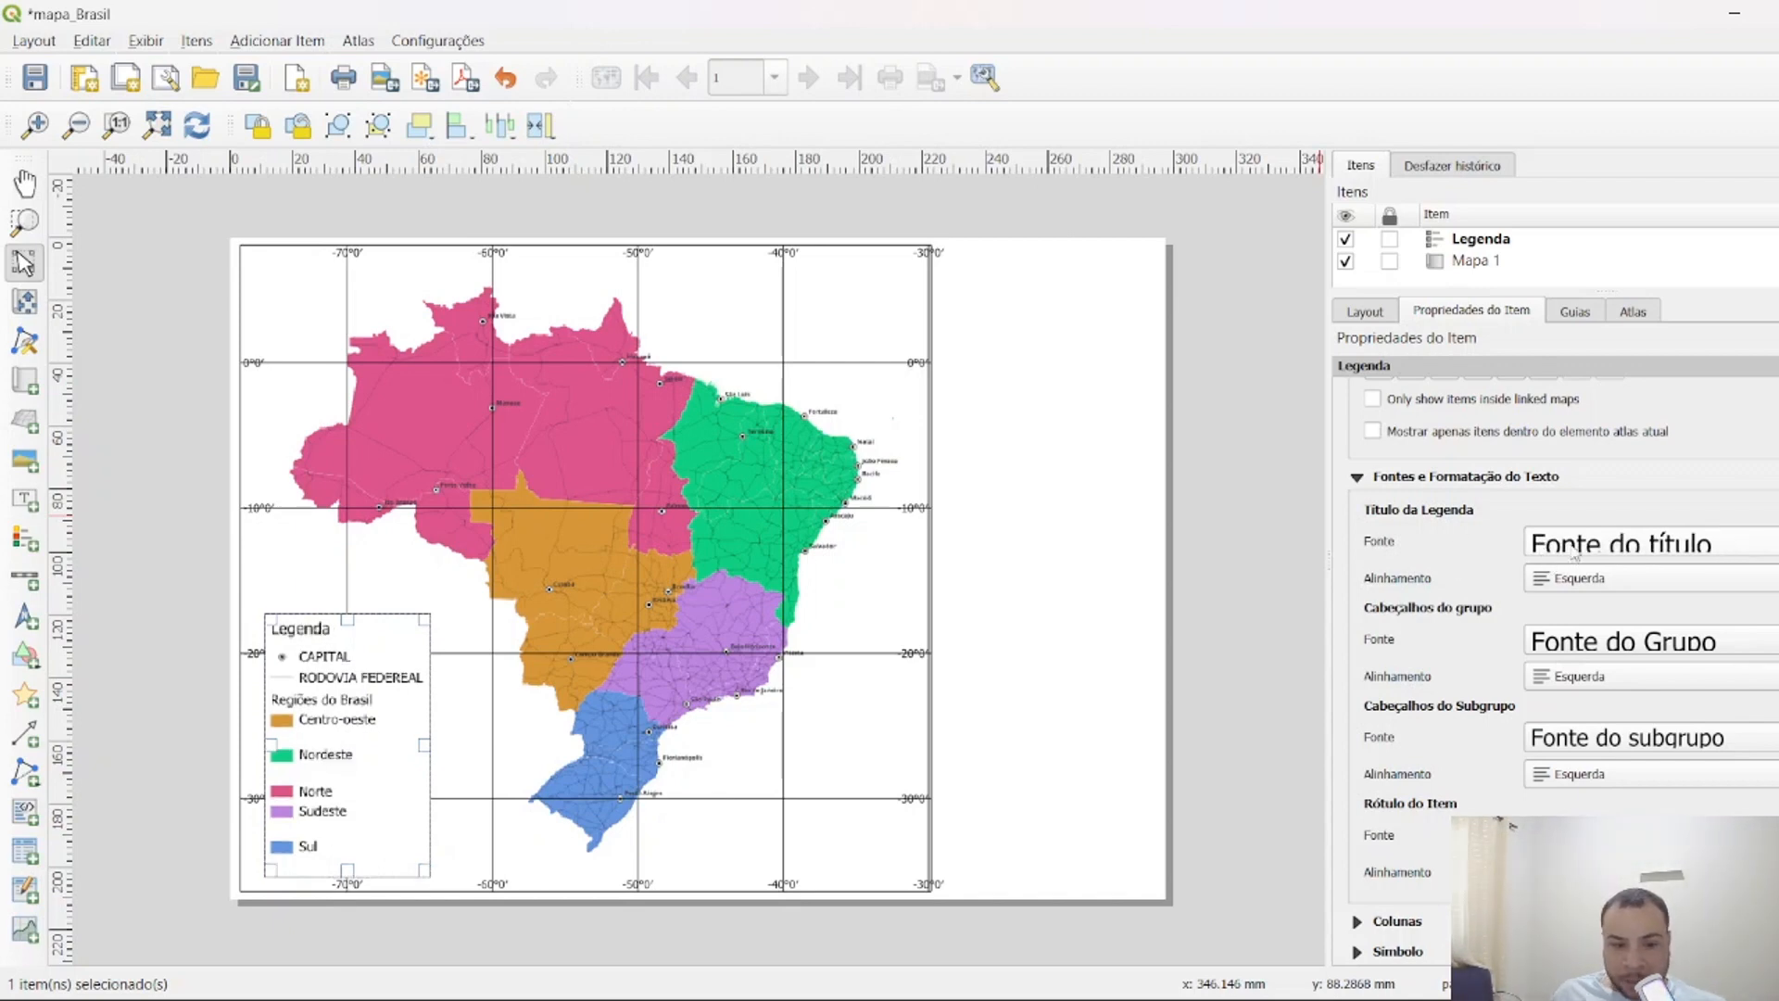
scroll(1574, 554, "up", 5)
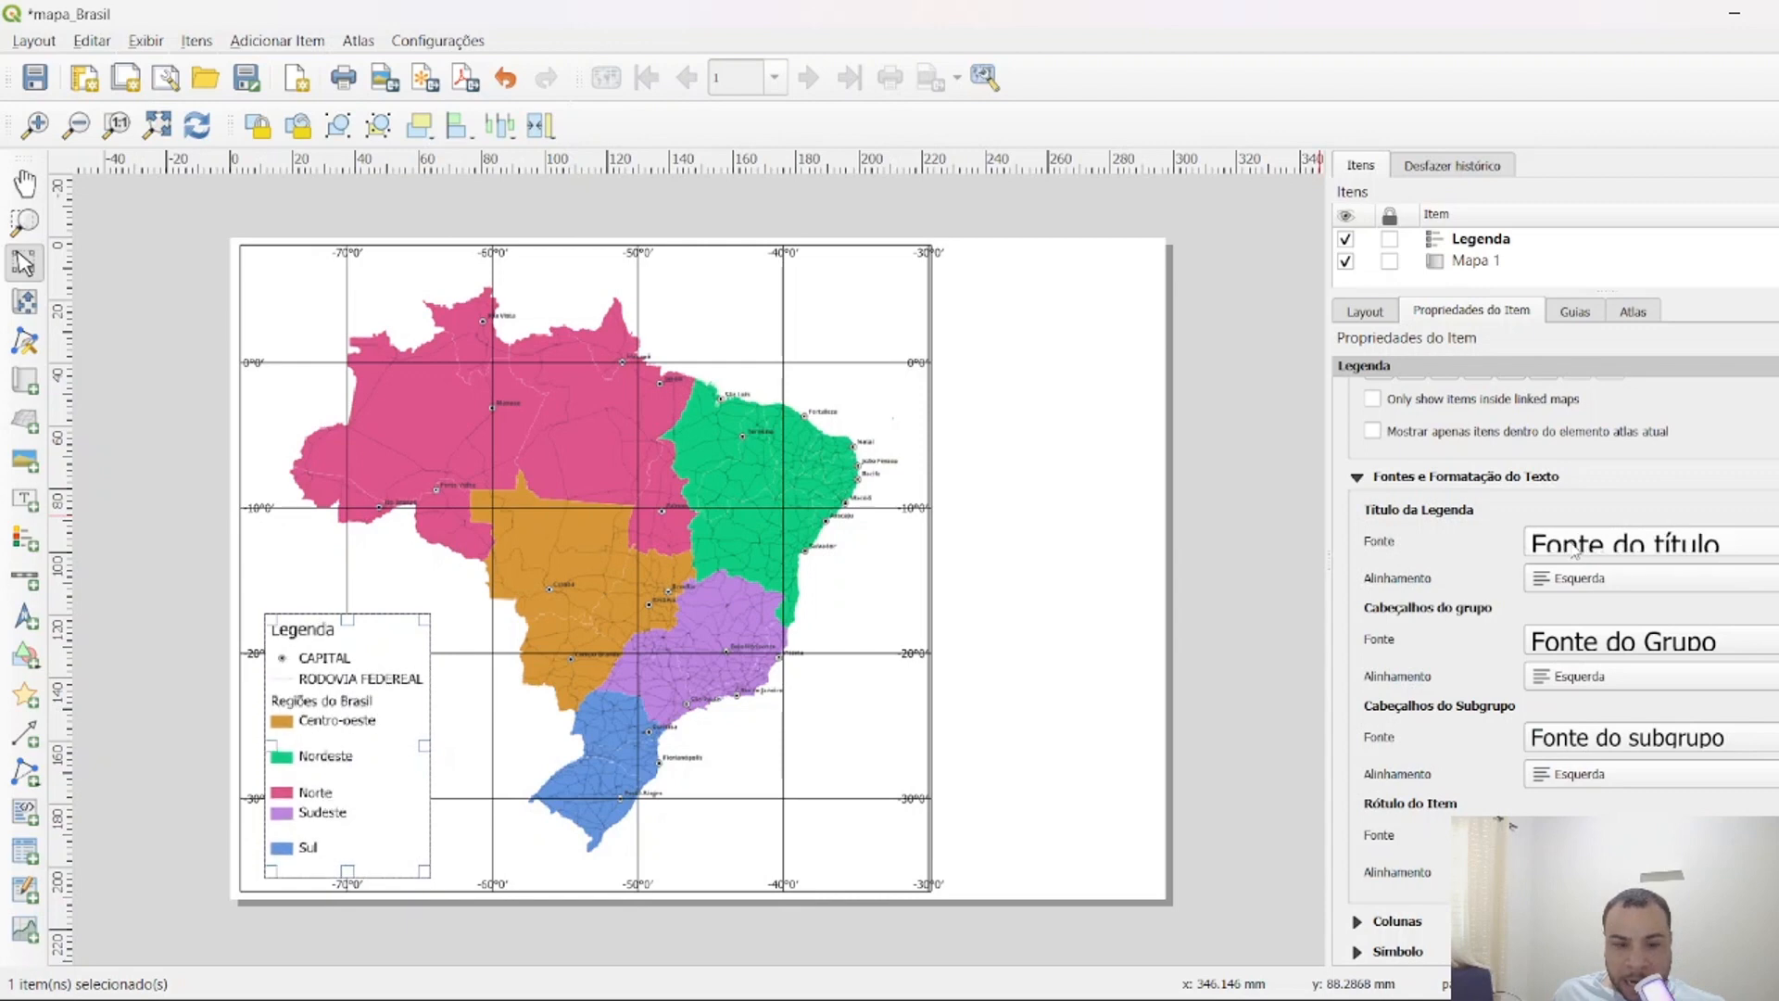
scroll(1575, 553, "up", 1)
scroll(1570, 552, "down", 2)
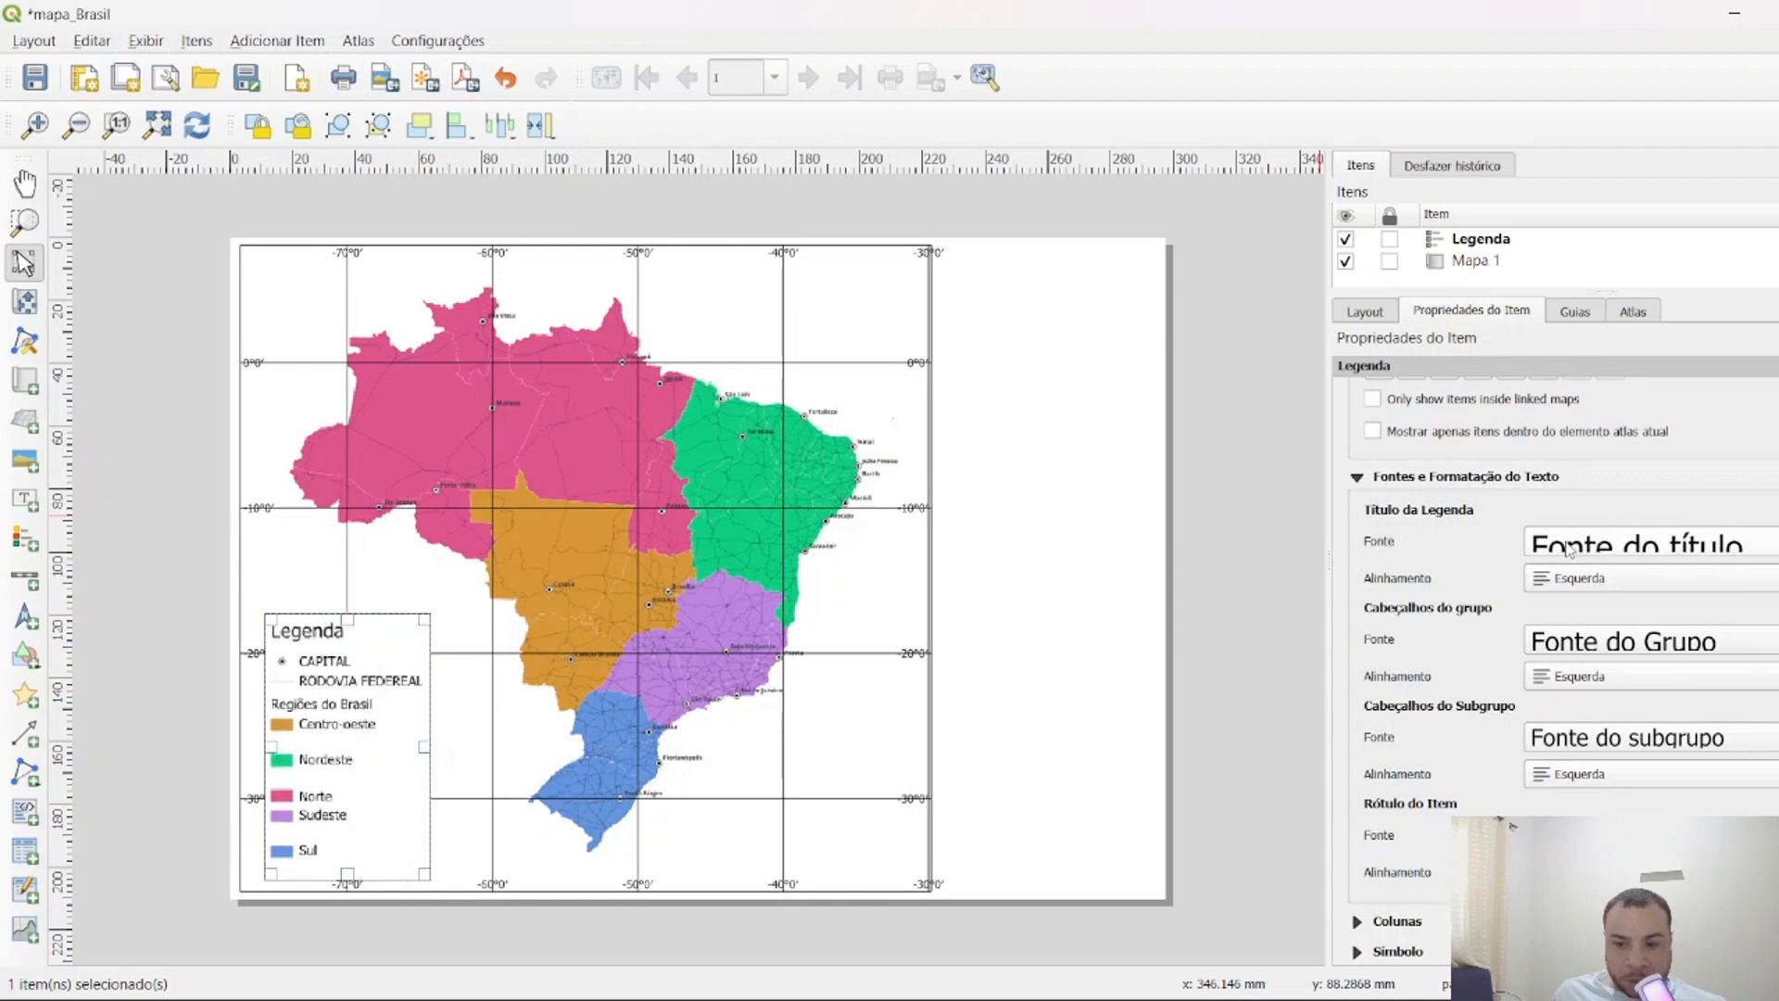
scroll(1567, 548, "down", 1)
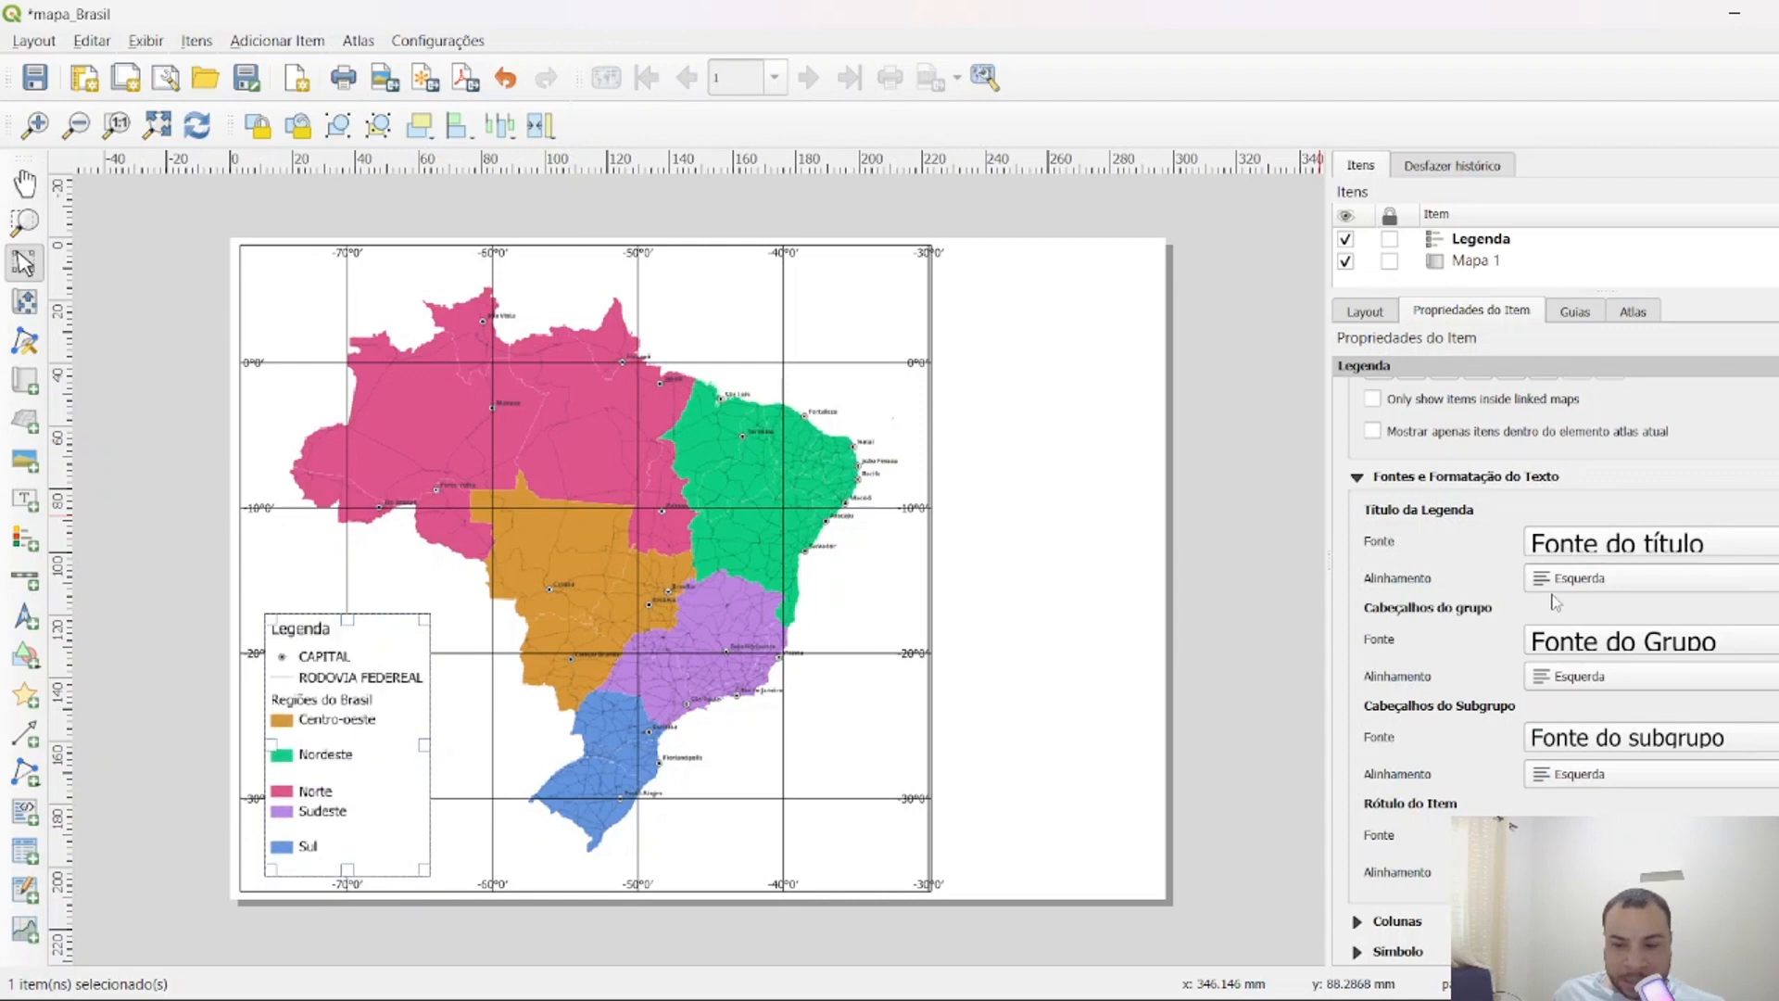
Reduce the font sizes of the legend's group headings, subgroup headings and item labels.
scroll(1562, 639, "down", 4)
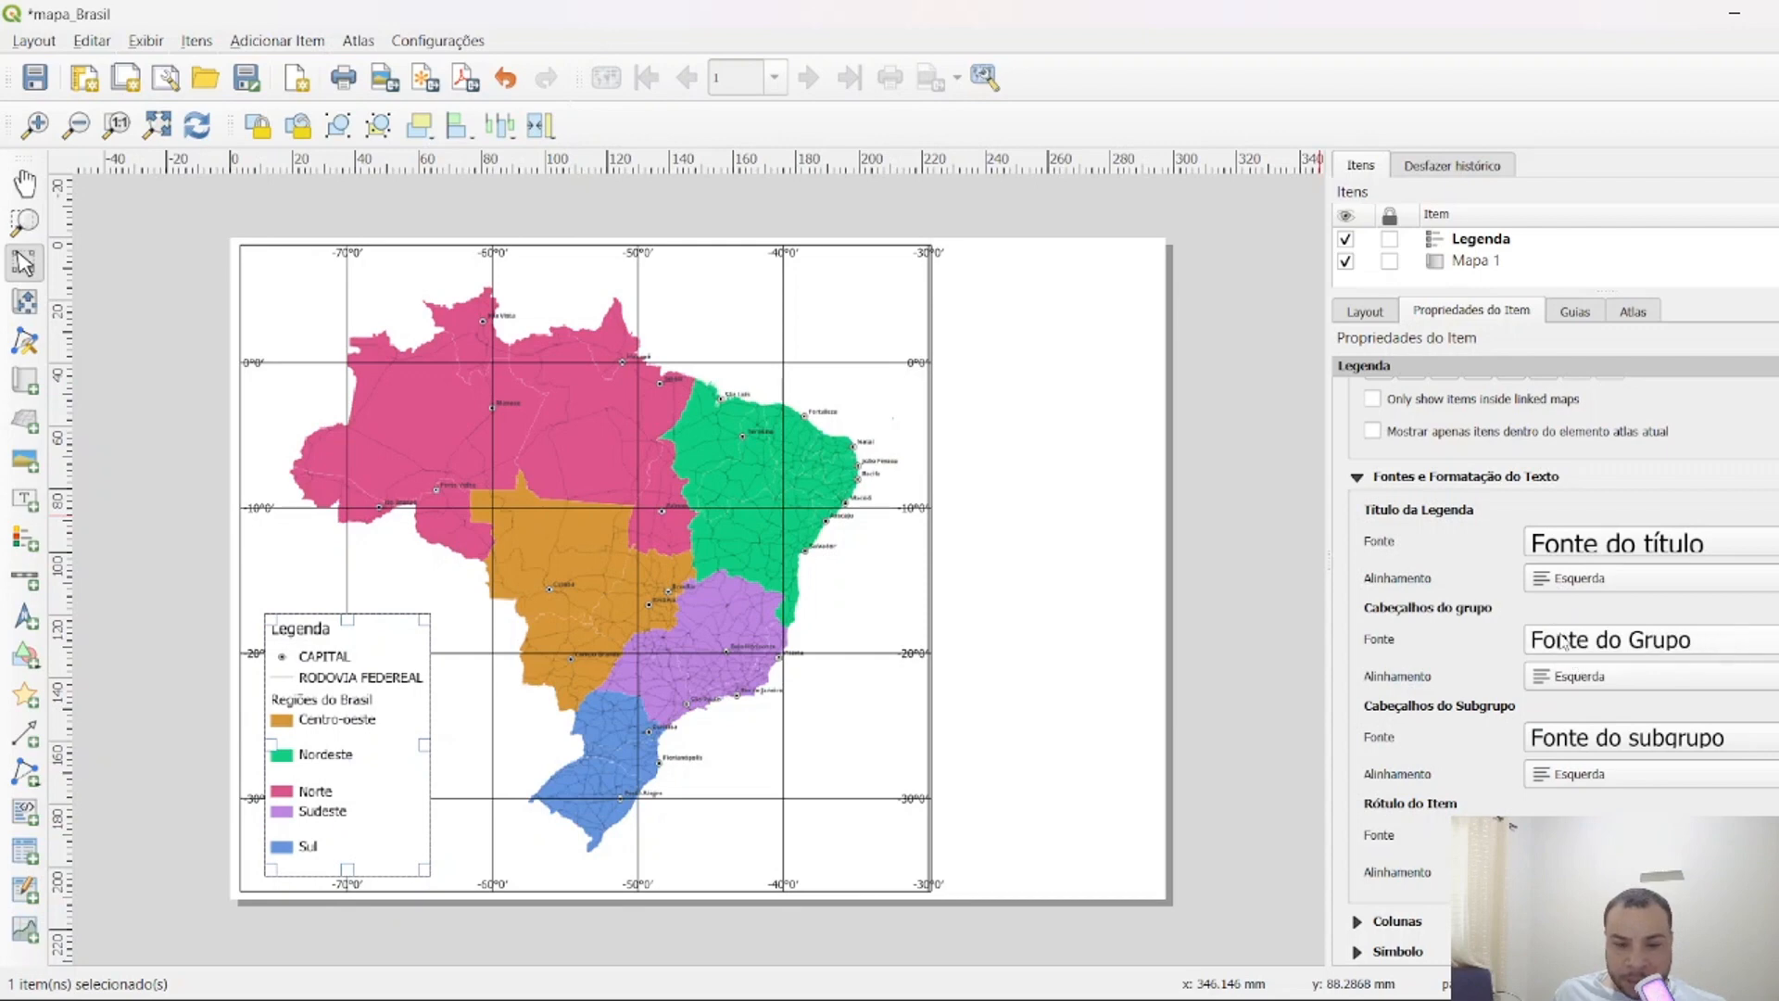
scroll(1562, 747, "down", 3)
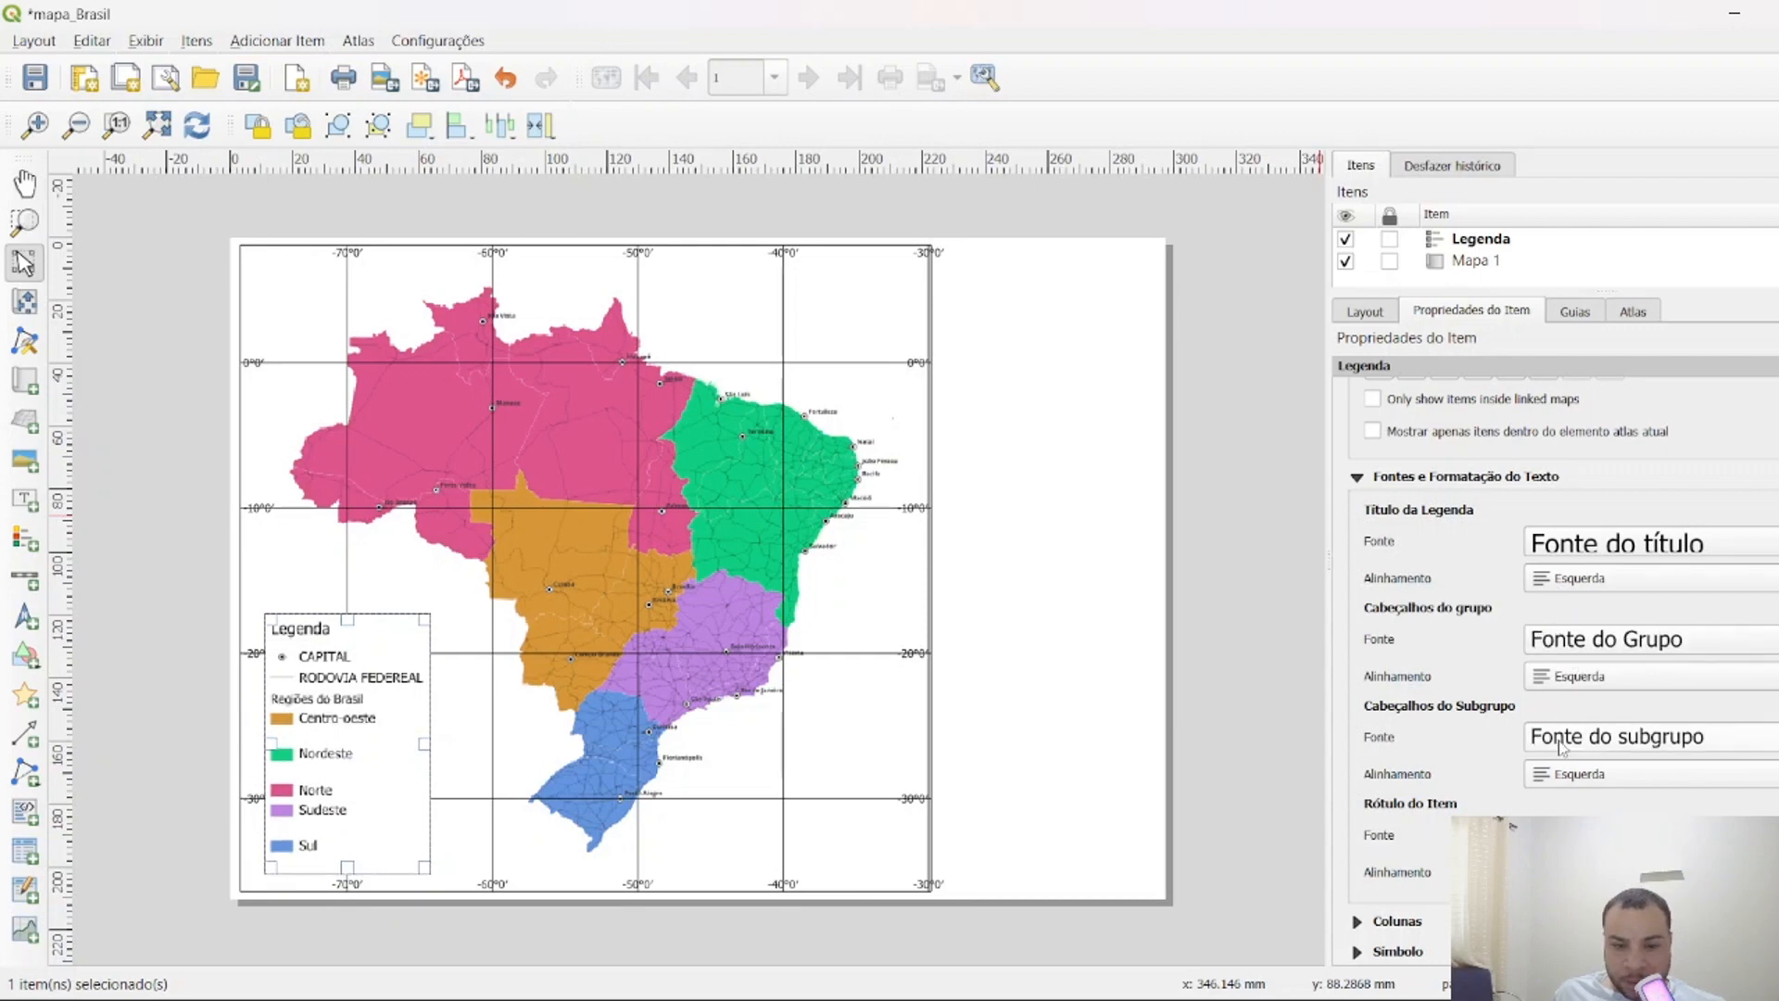
scroll(1576, 834, "down", 3)
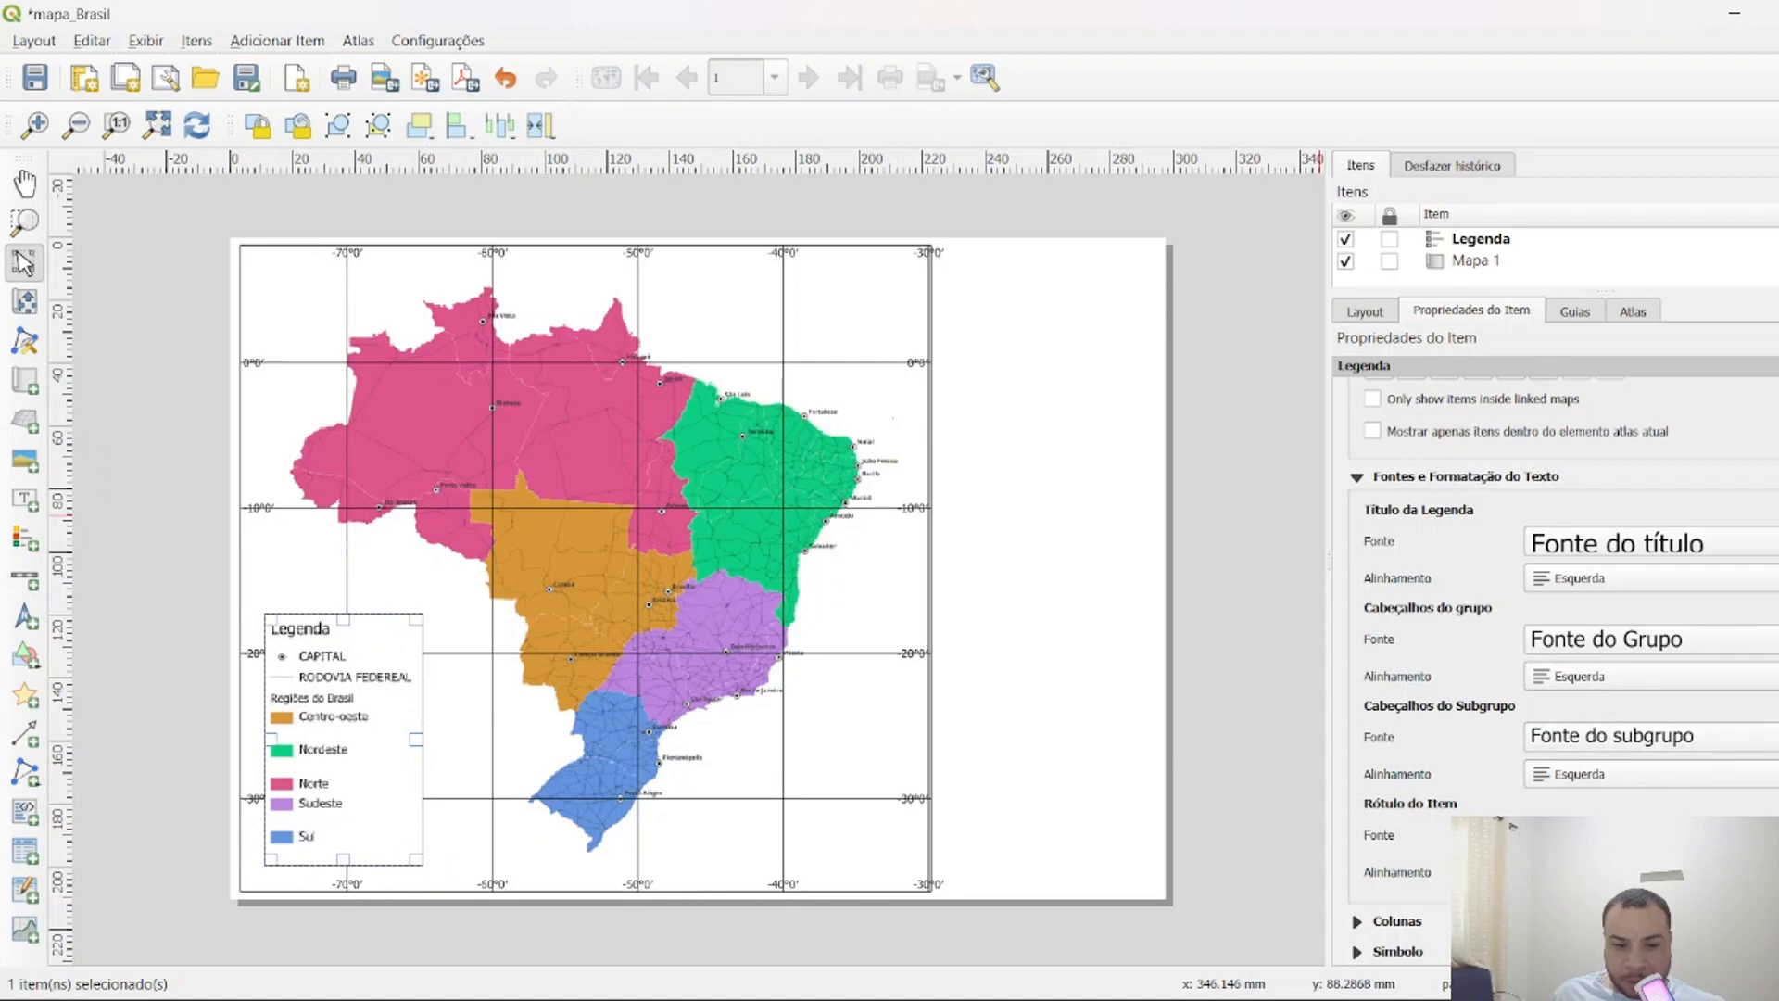
scroll(1576, 834, "down", 3)
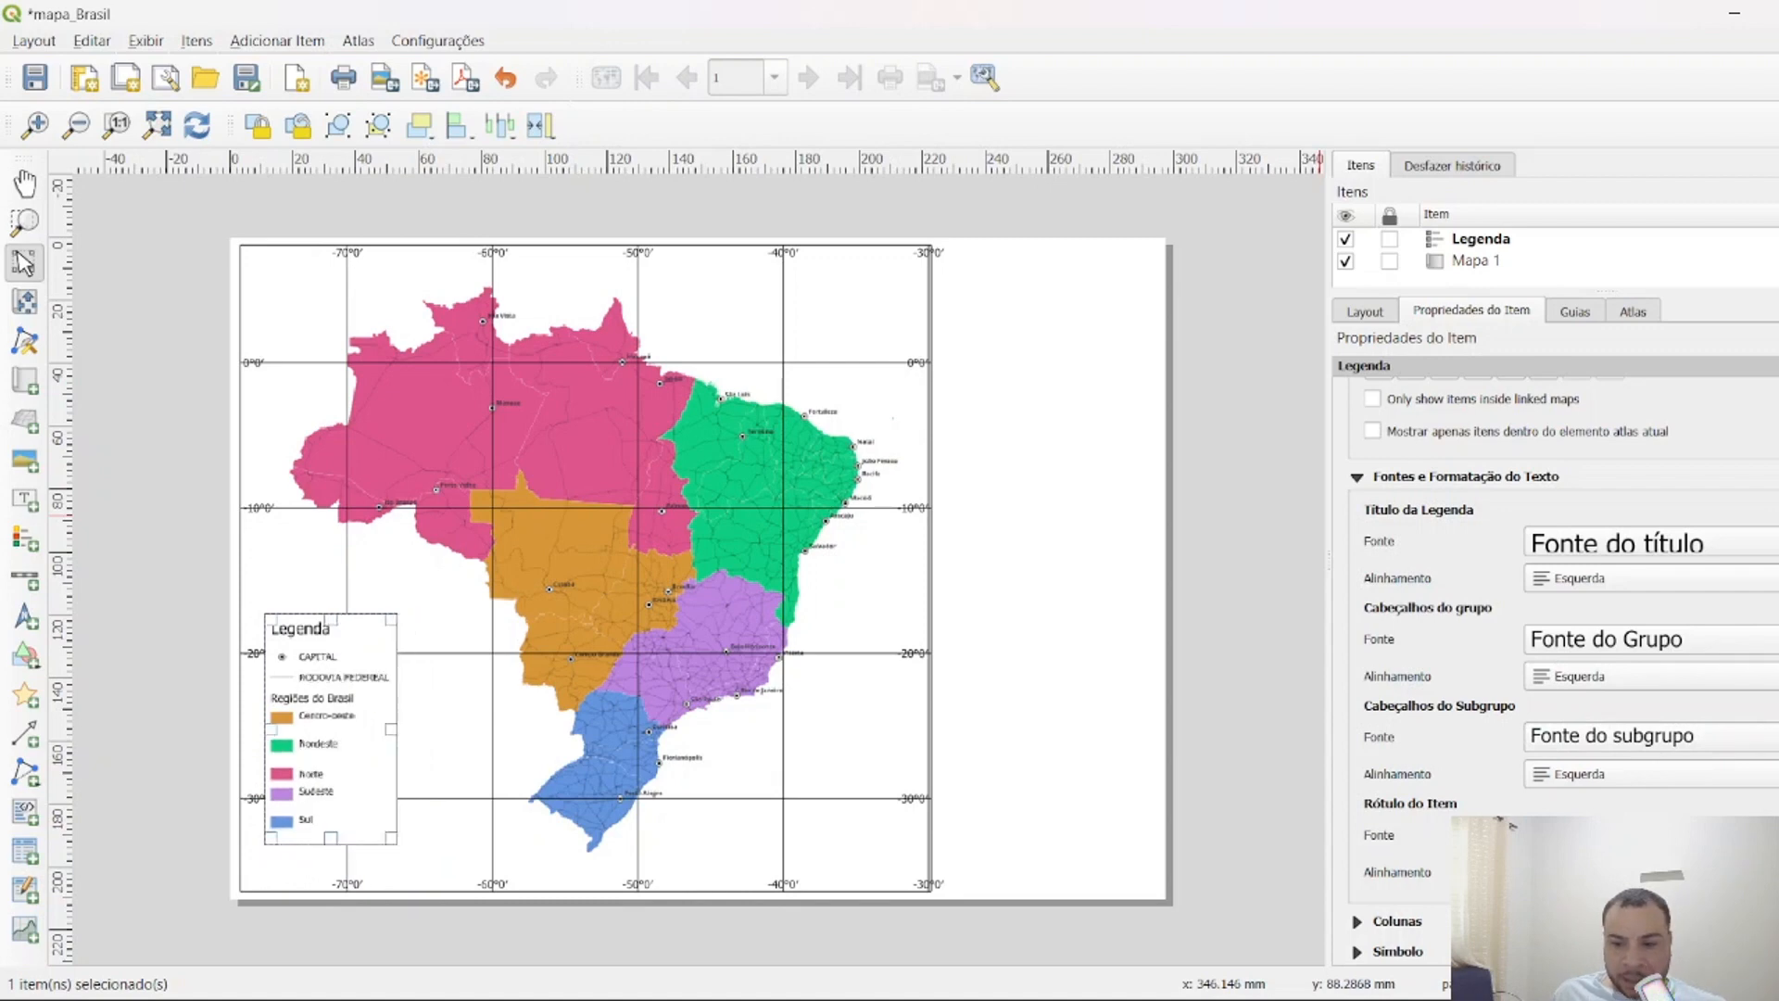
Set the legend's column count to 2 and enable Dividir camadas, leaving column widths unequalised.
scroll(1486, 761, "down", 5)
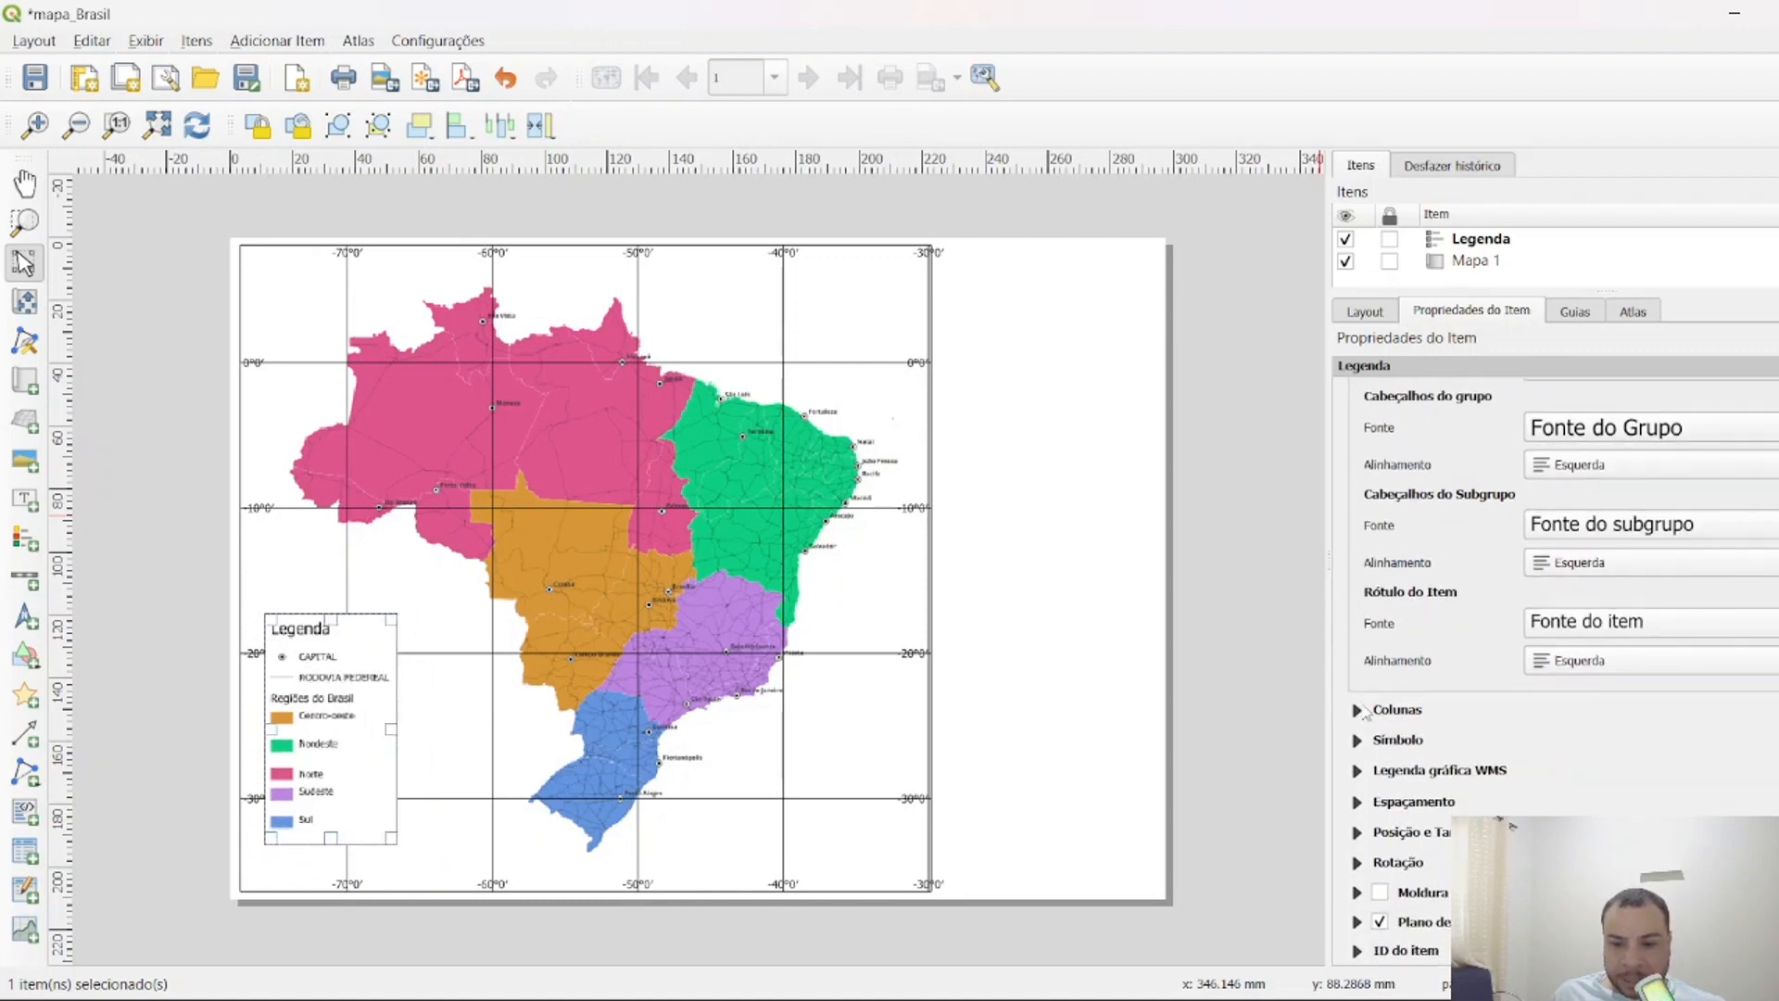
left_click(1363, 711)
left_click(1500, 747)
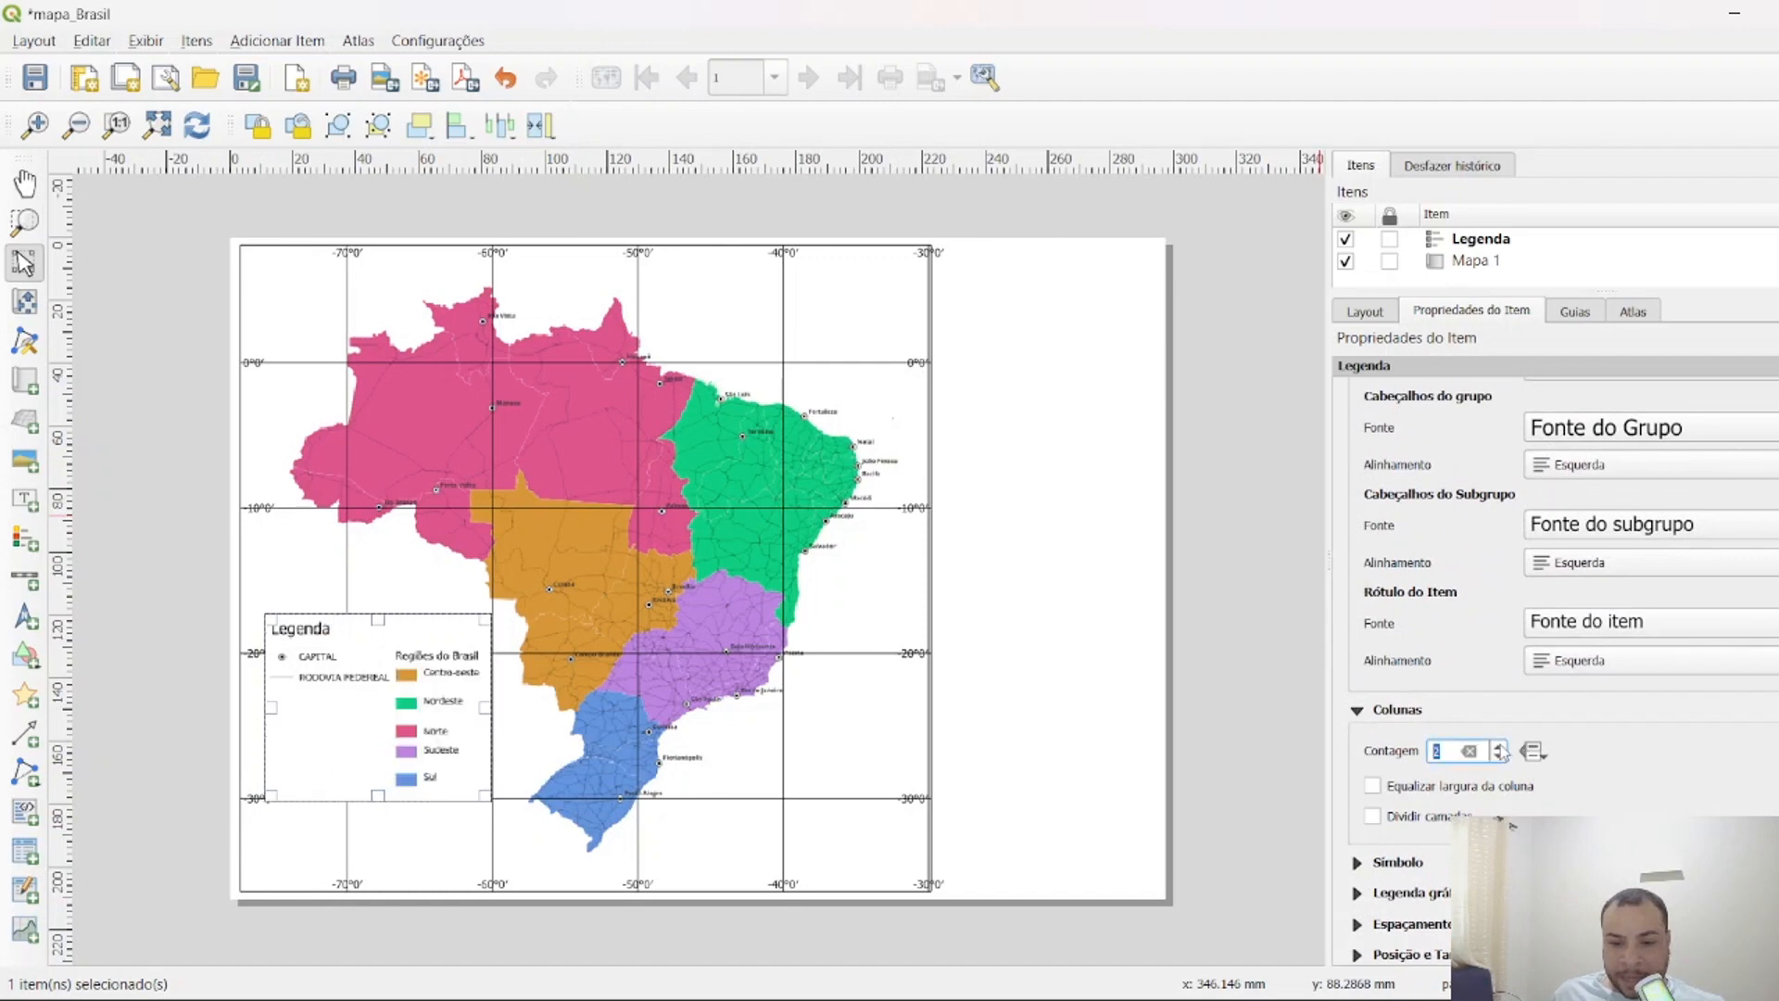
left_click(1446, 791)
left_click(1445, 791)
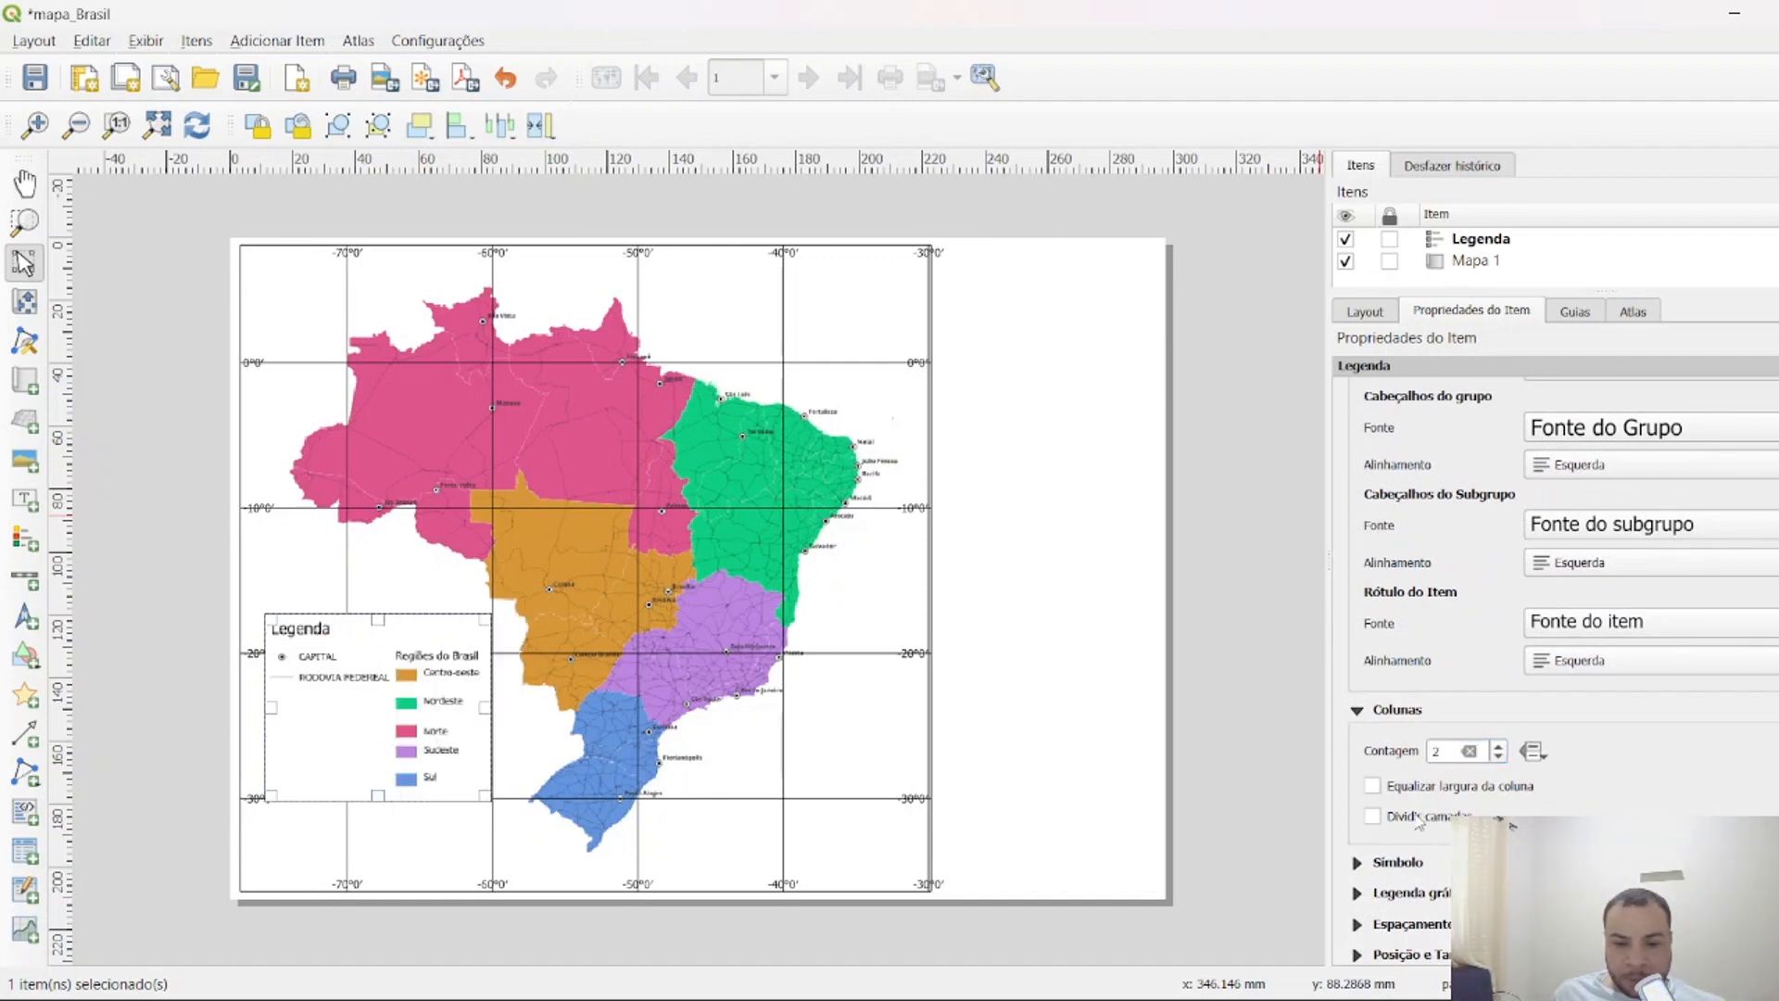
left_click(1420, 819)
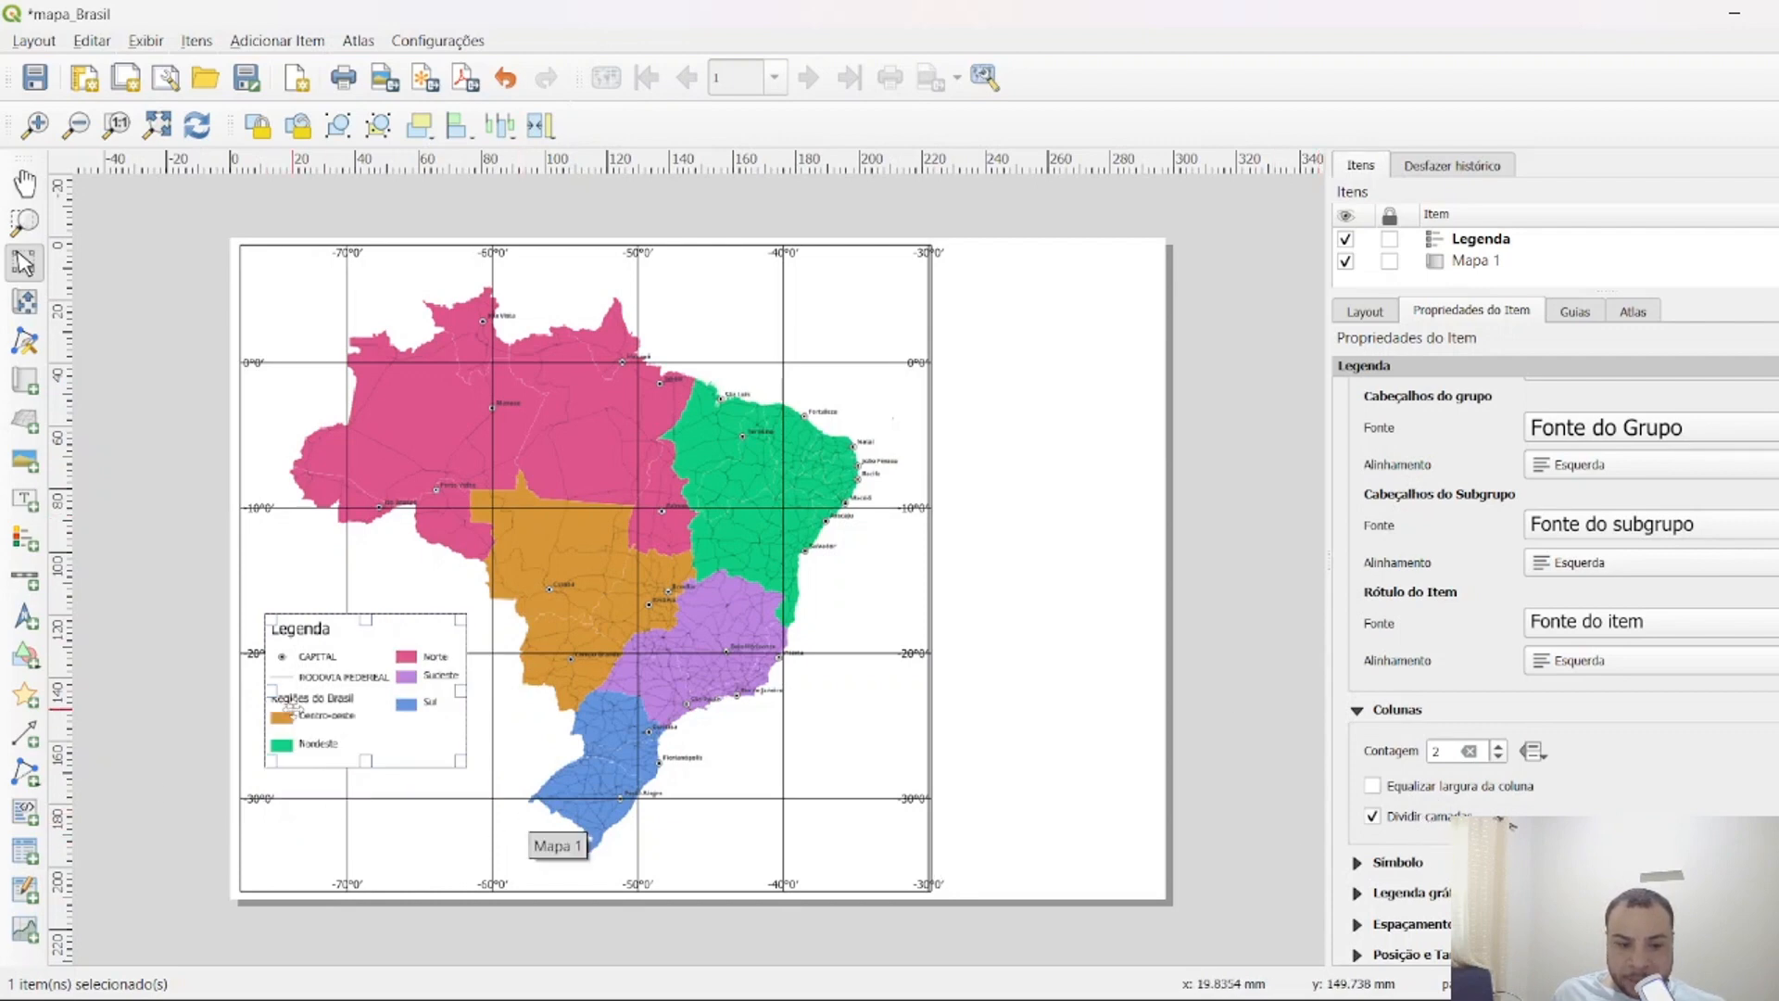
Equalise the legend's column widths with Equalizar largura da coluna, keeping Dividir camadas enabled.
left_click(1447, 821)
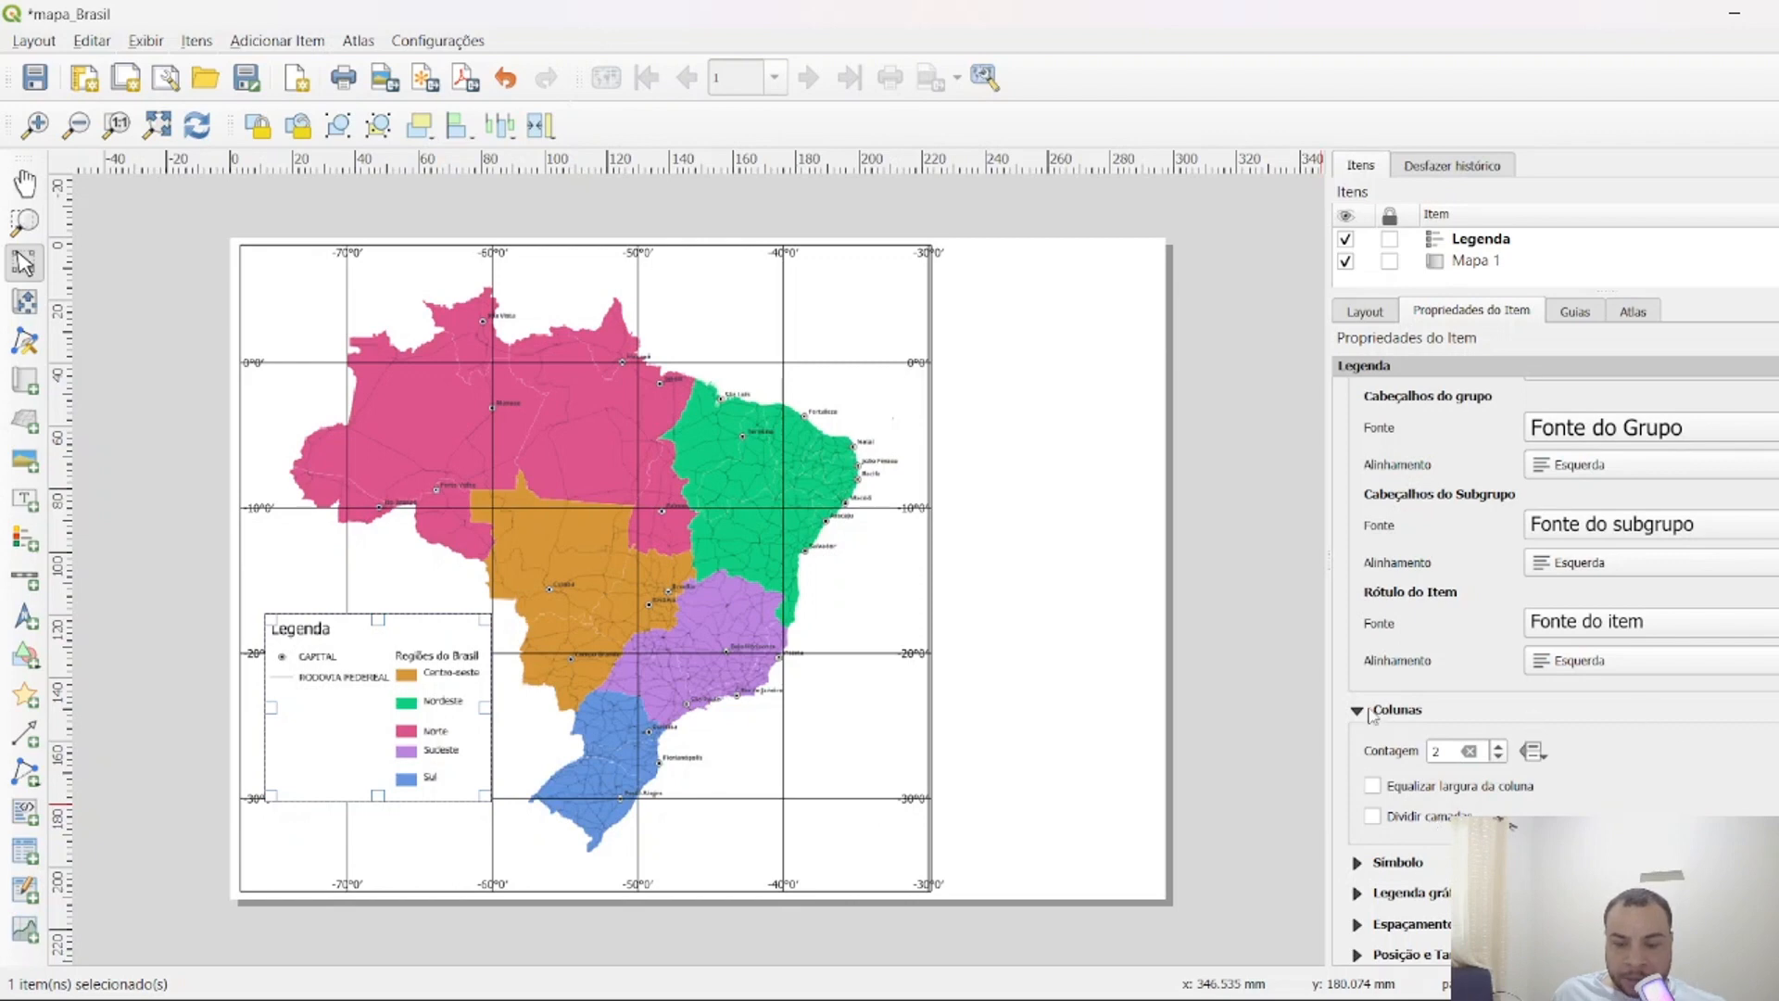
left_click(1441, 816)
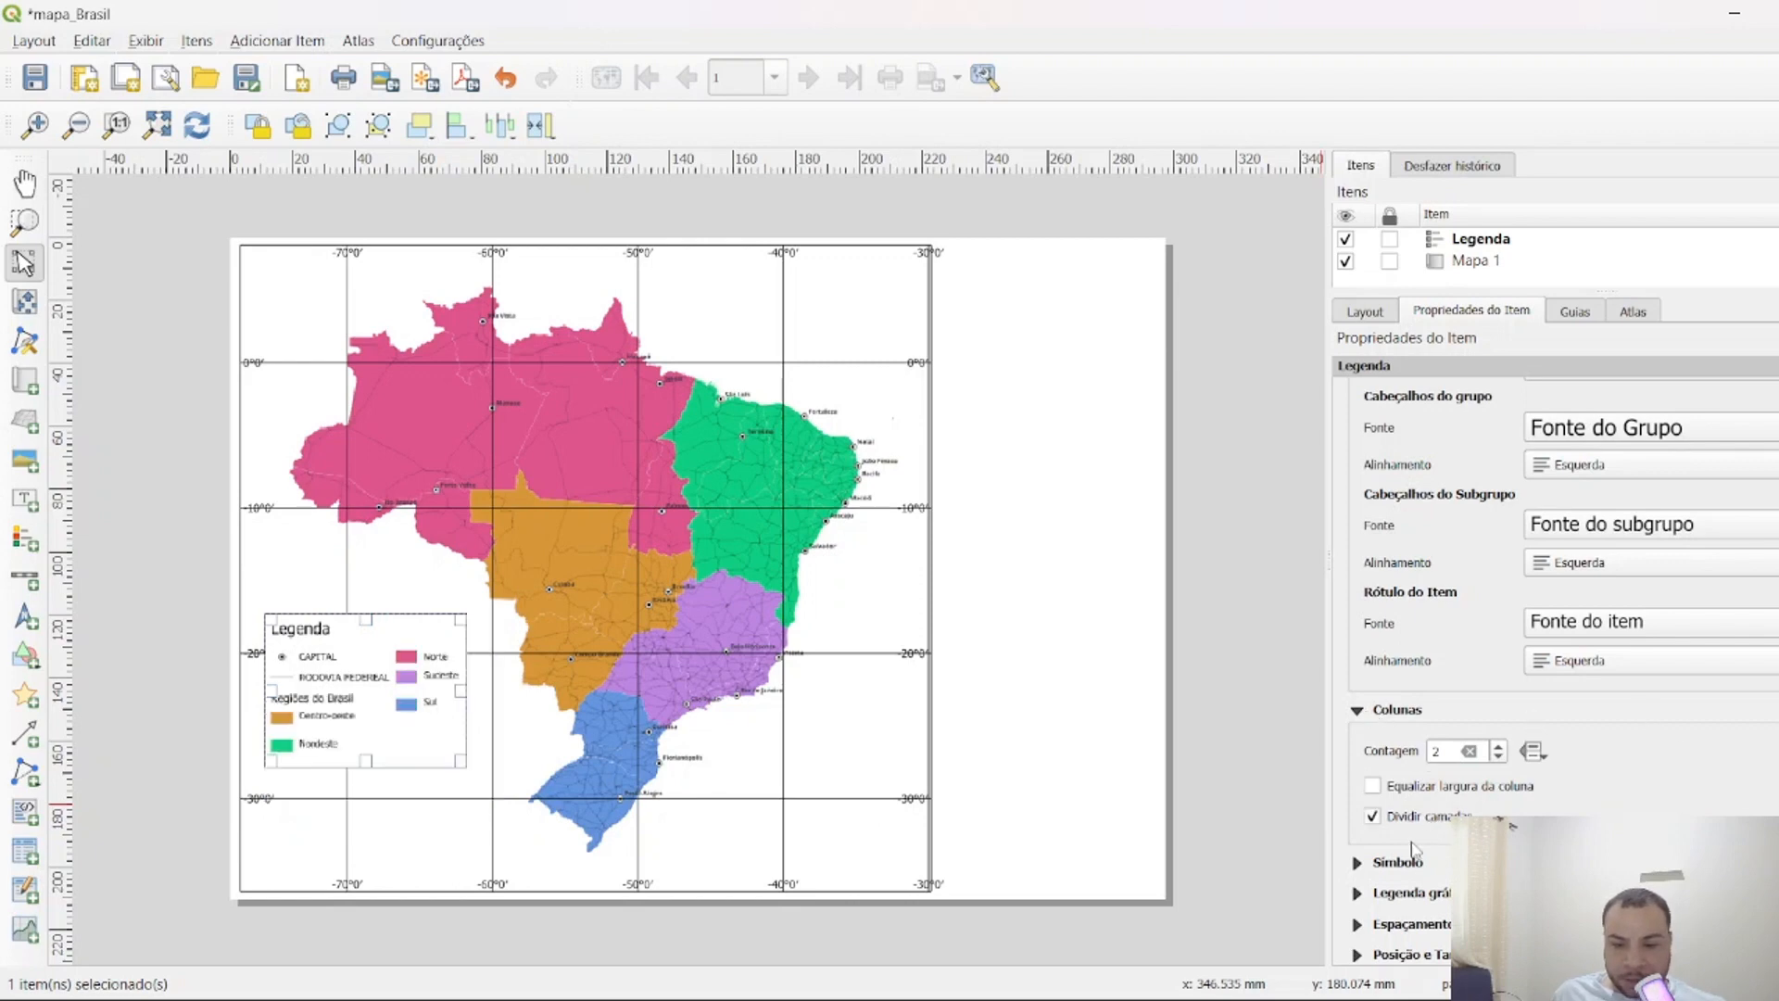
left_click(1429, 788)
Set the legend's symbol width to 8 mm and symbol height to 7 mm.
left_click(1398, 862)
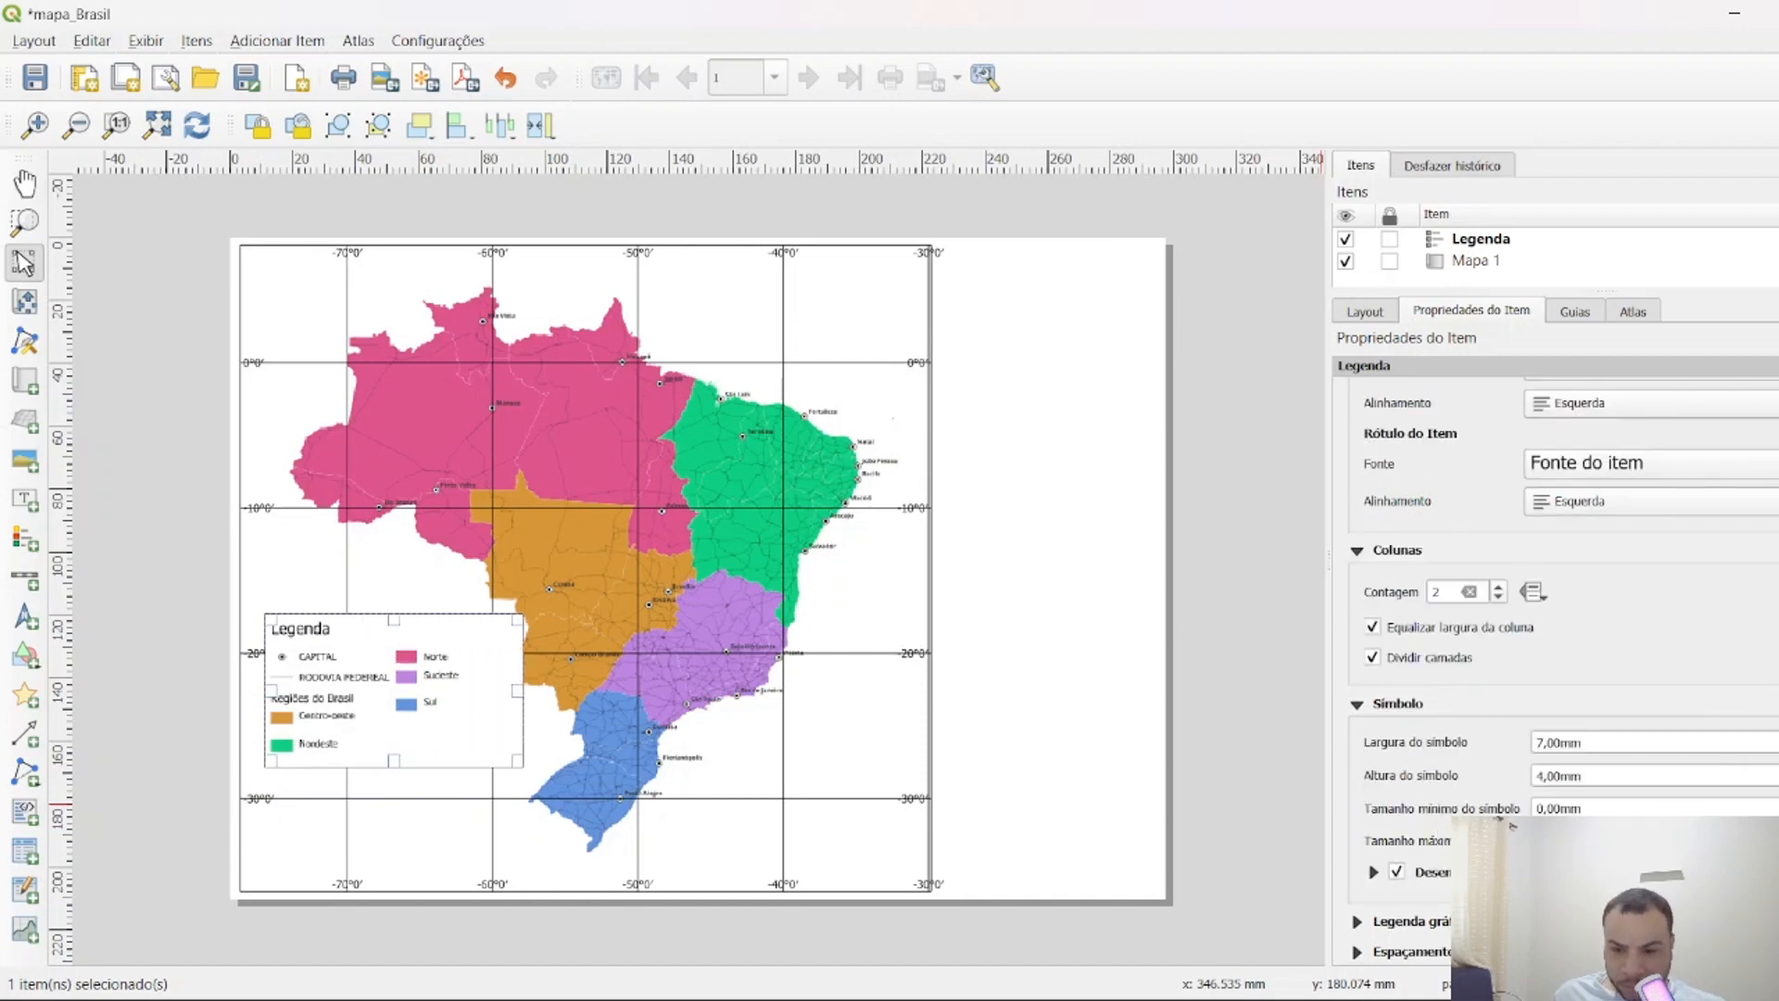
left_click(1777, 738)
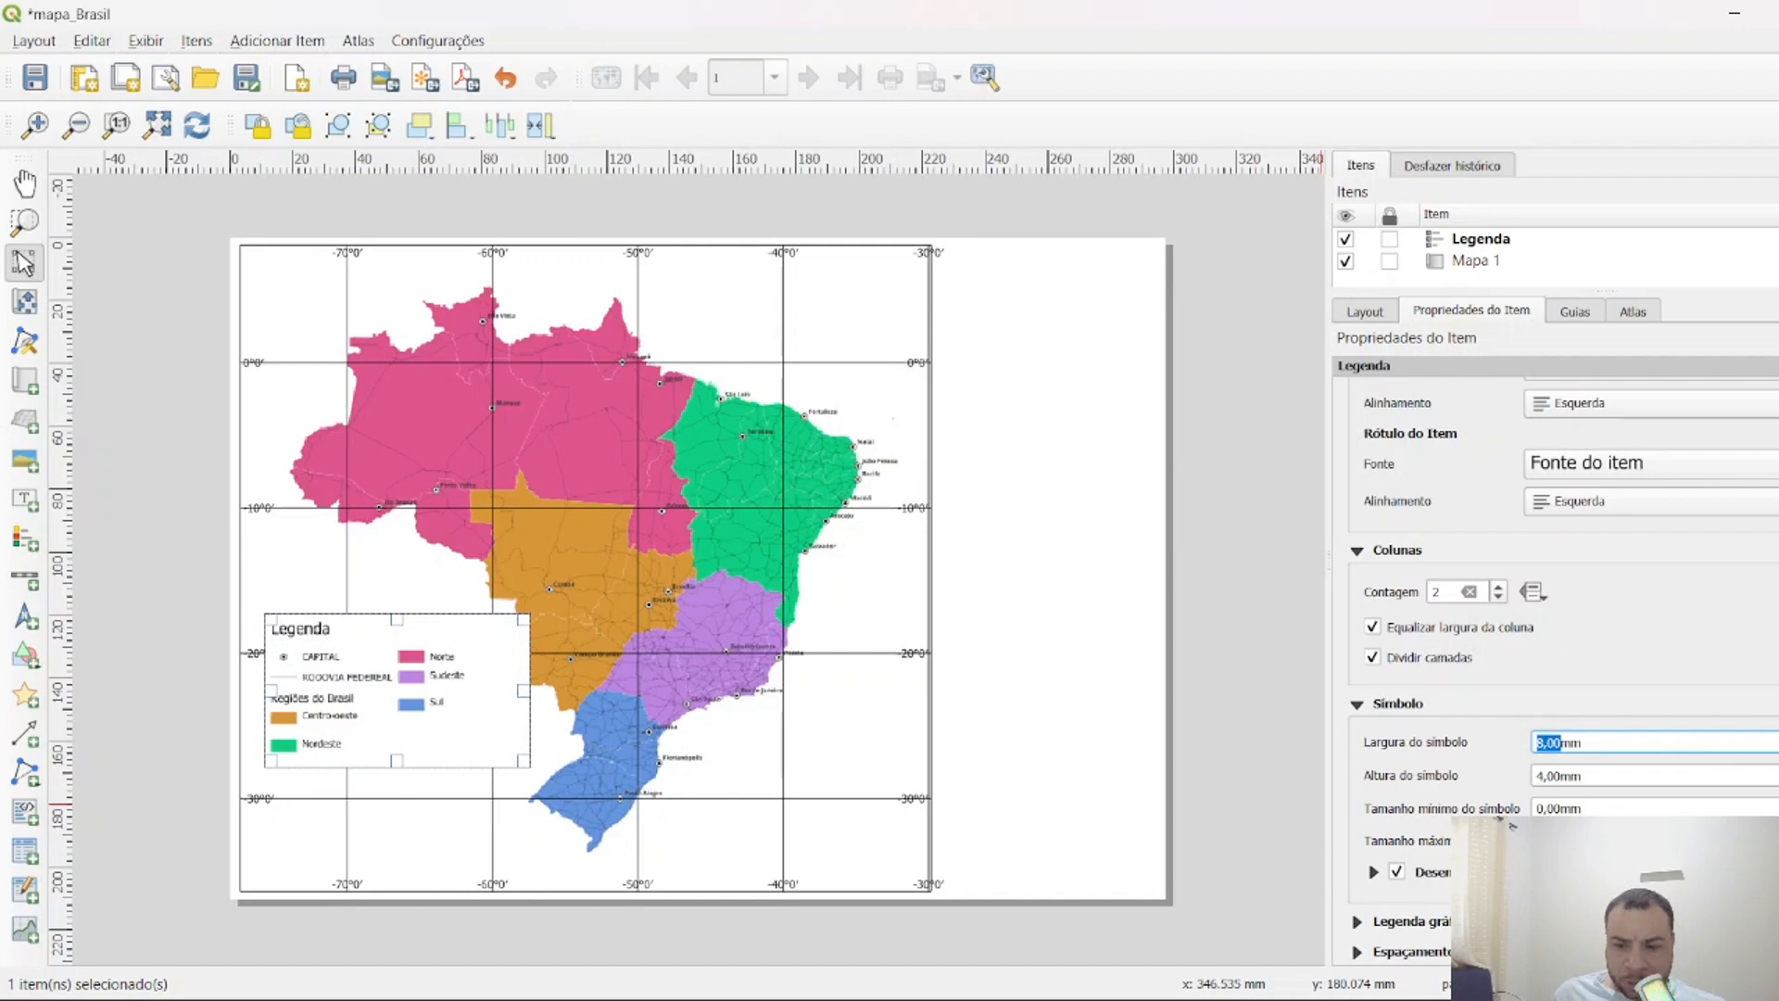
left_click(1778, 771)
left_click(1778, 771)
left_click(1777, 771)
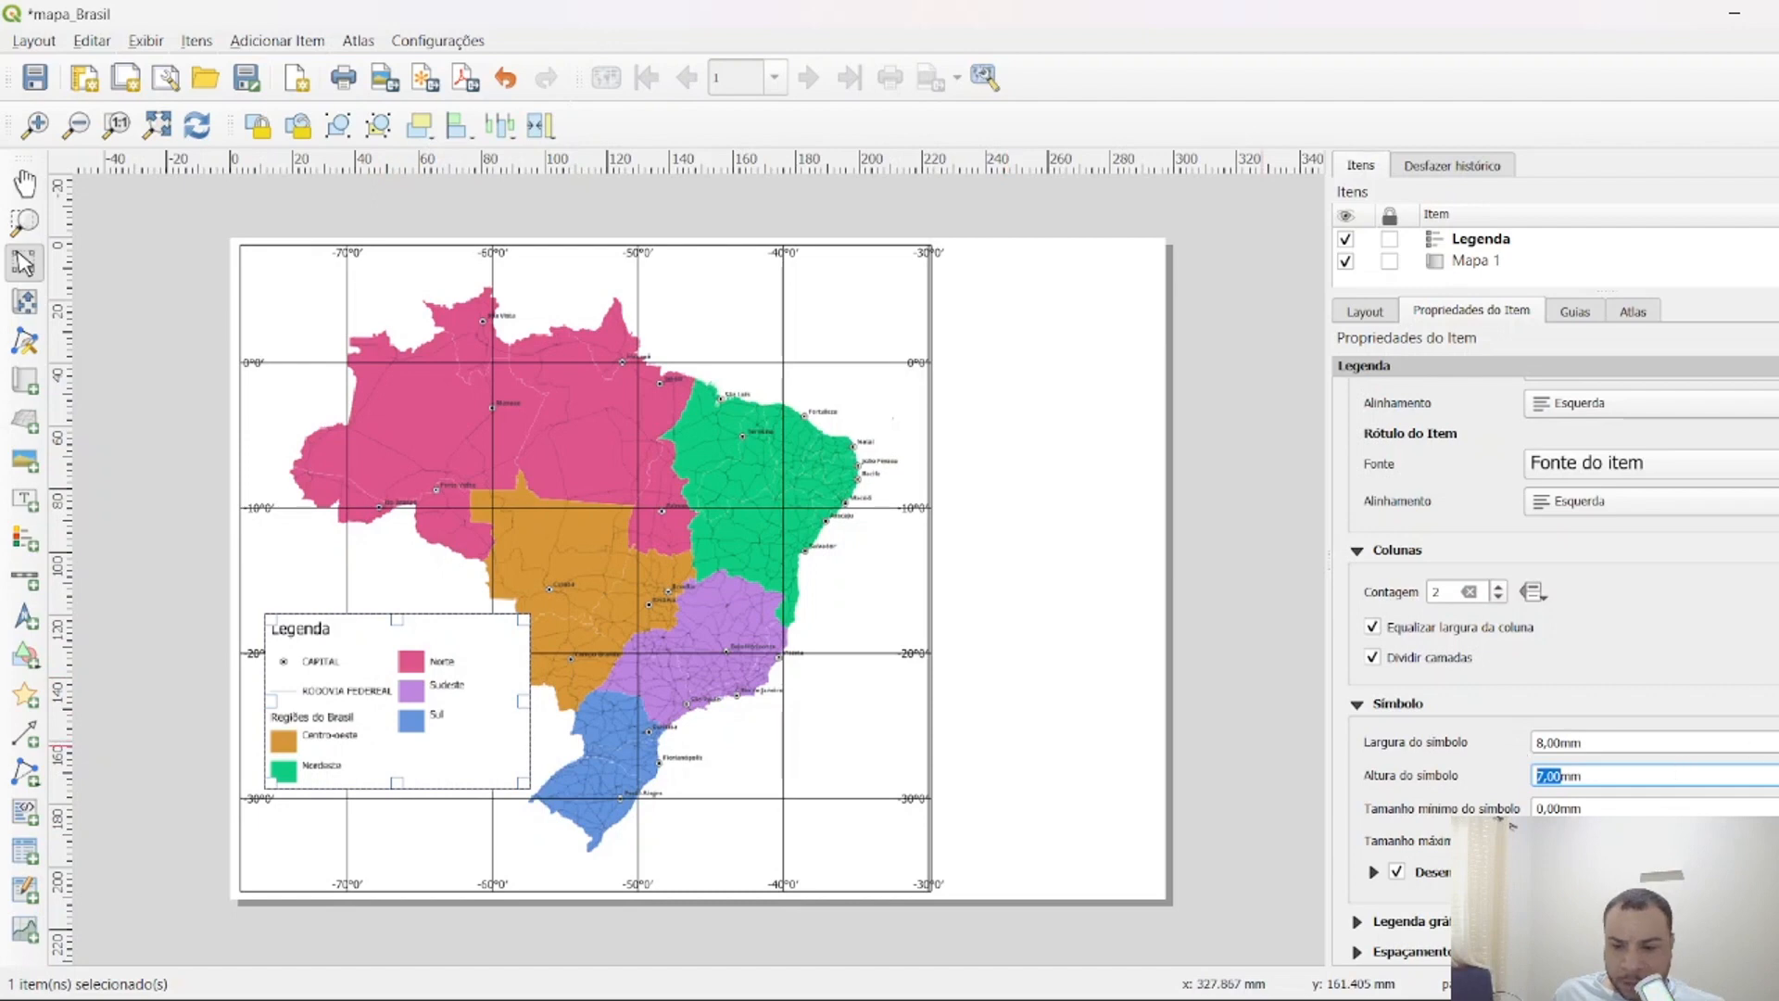
Set the legend's spacing above groups to 2 mm and the space below the legend title to 1.5 mm.
scroll(1463, 764, "down", 3)
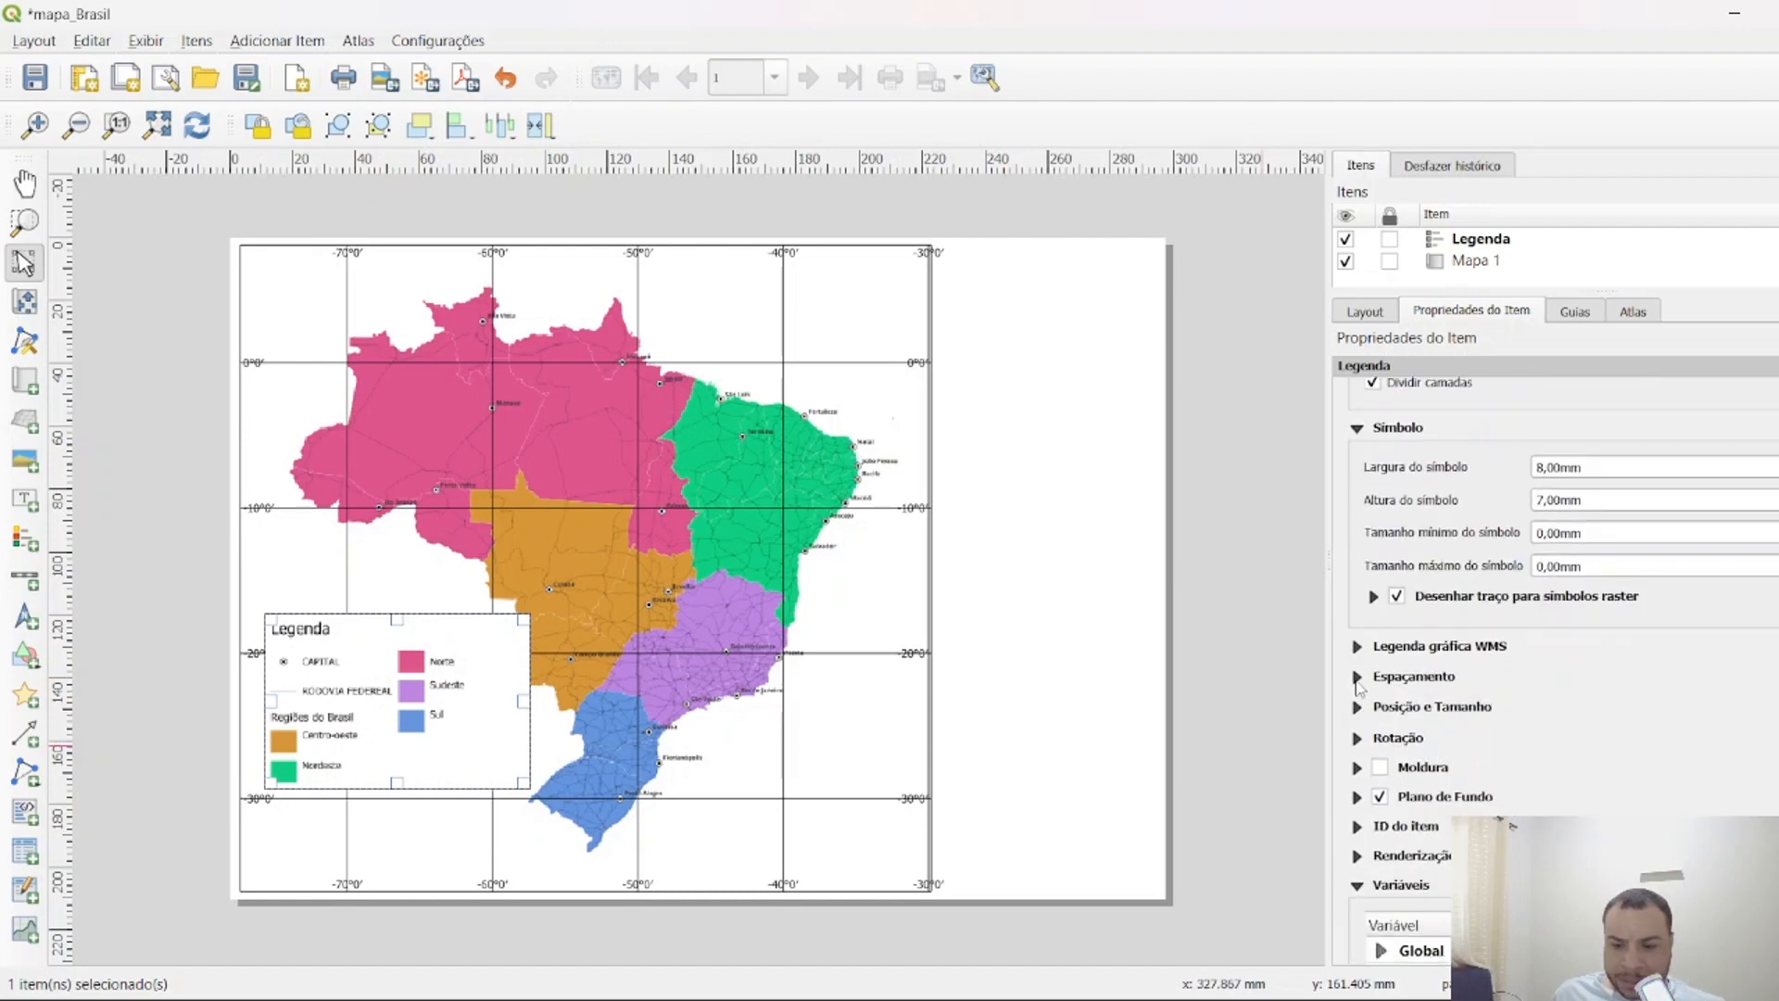
left_click(1358, 680)
left_click(1777, 517)
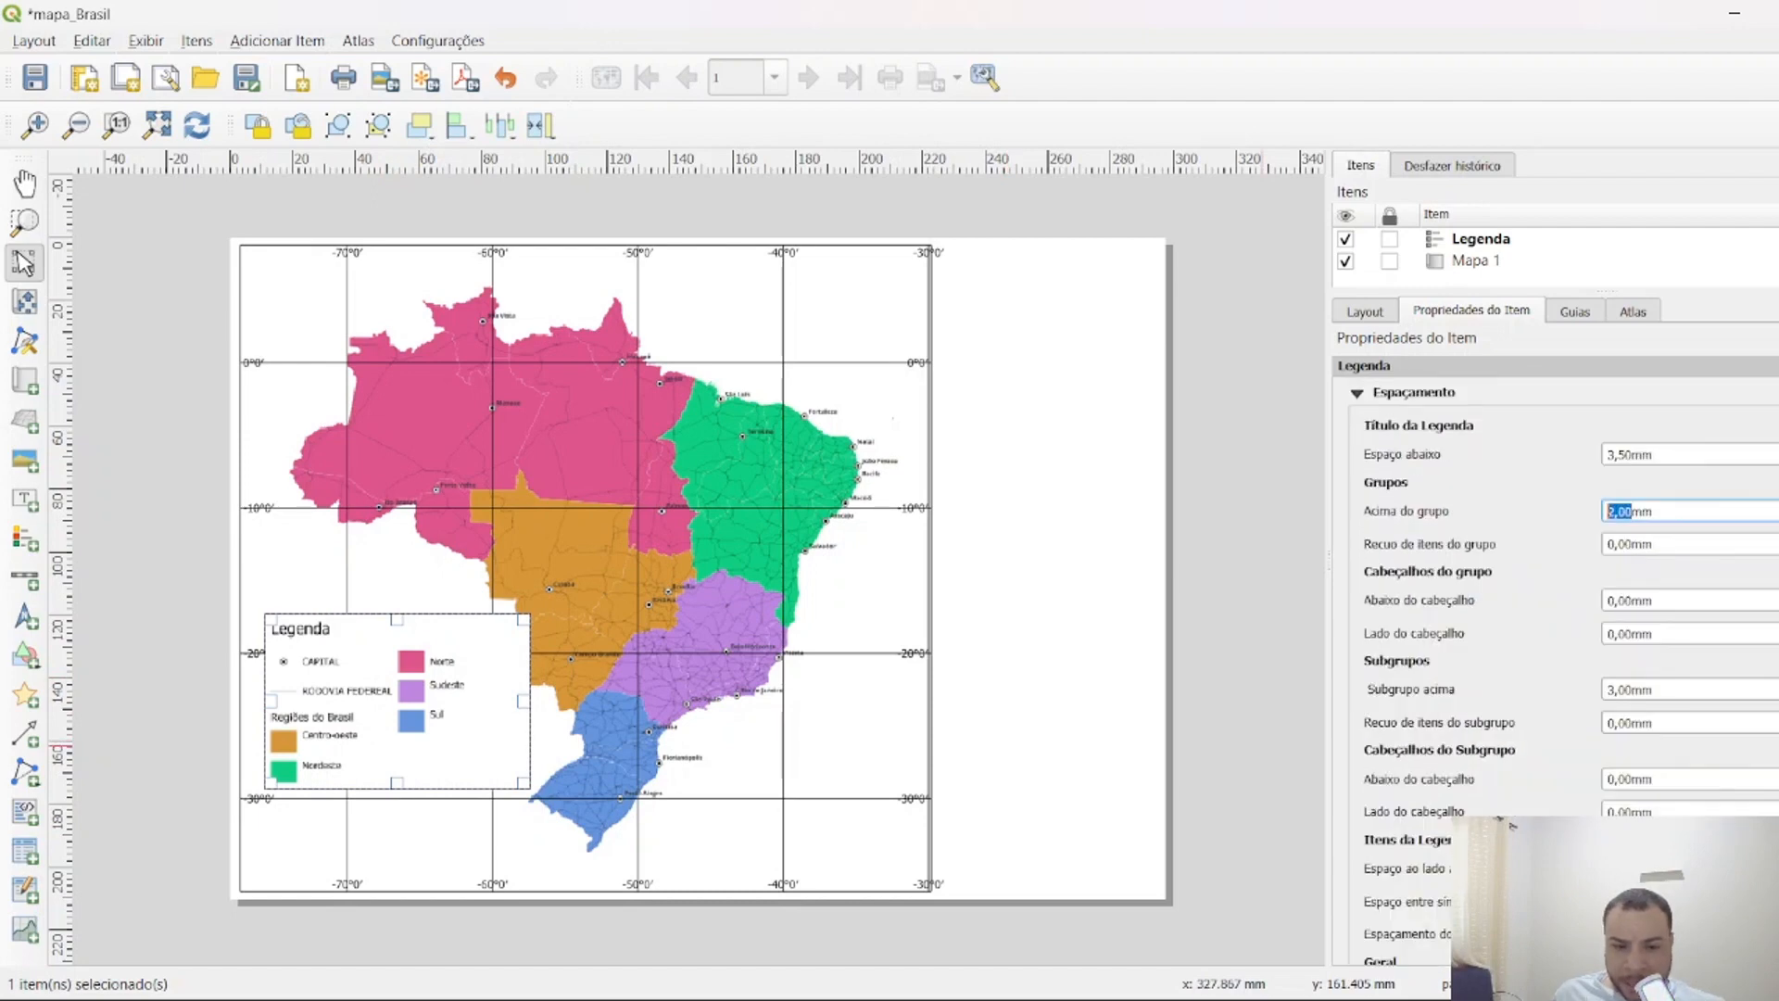
left_click(1777, 460)
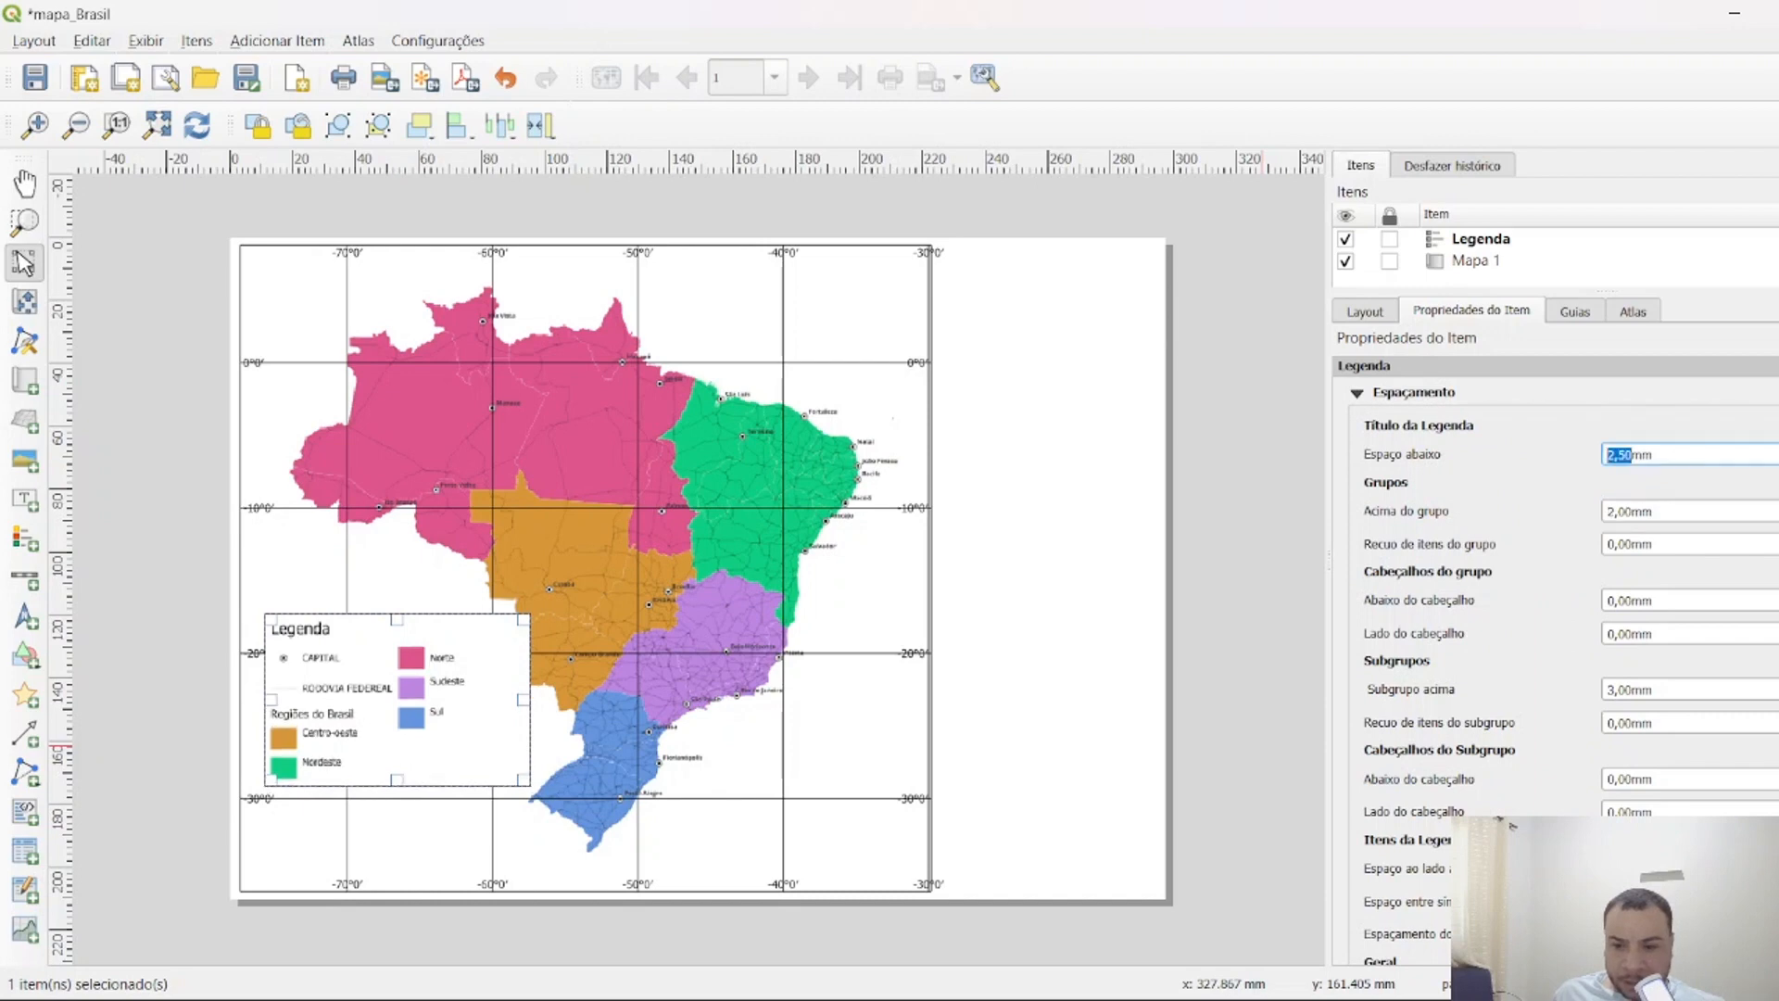
key("Down")
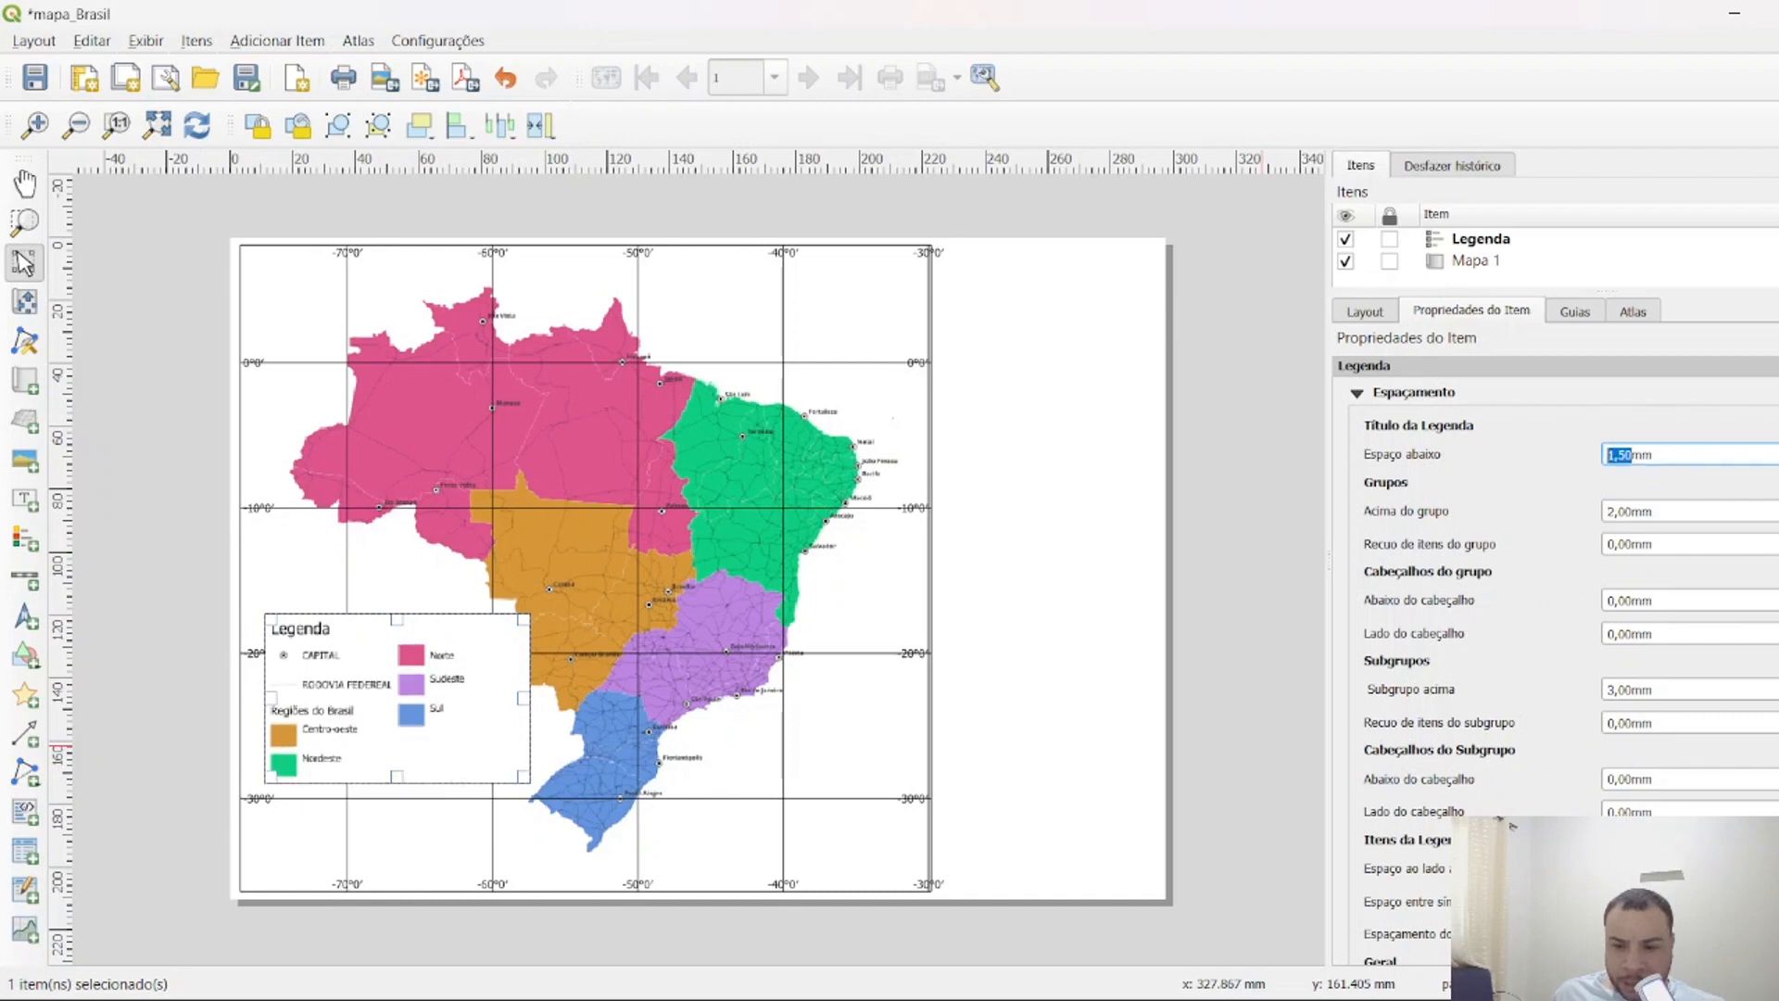
left_click(1777, 605)
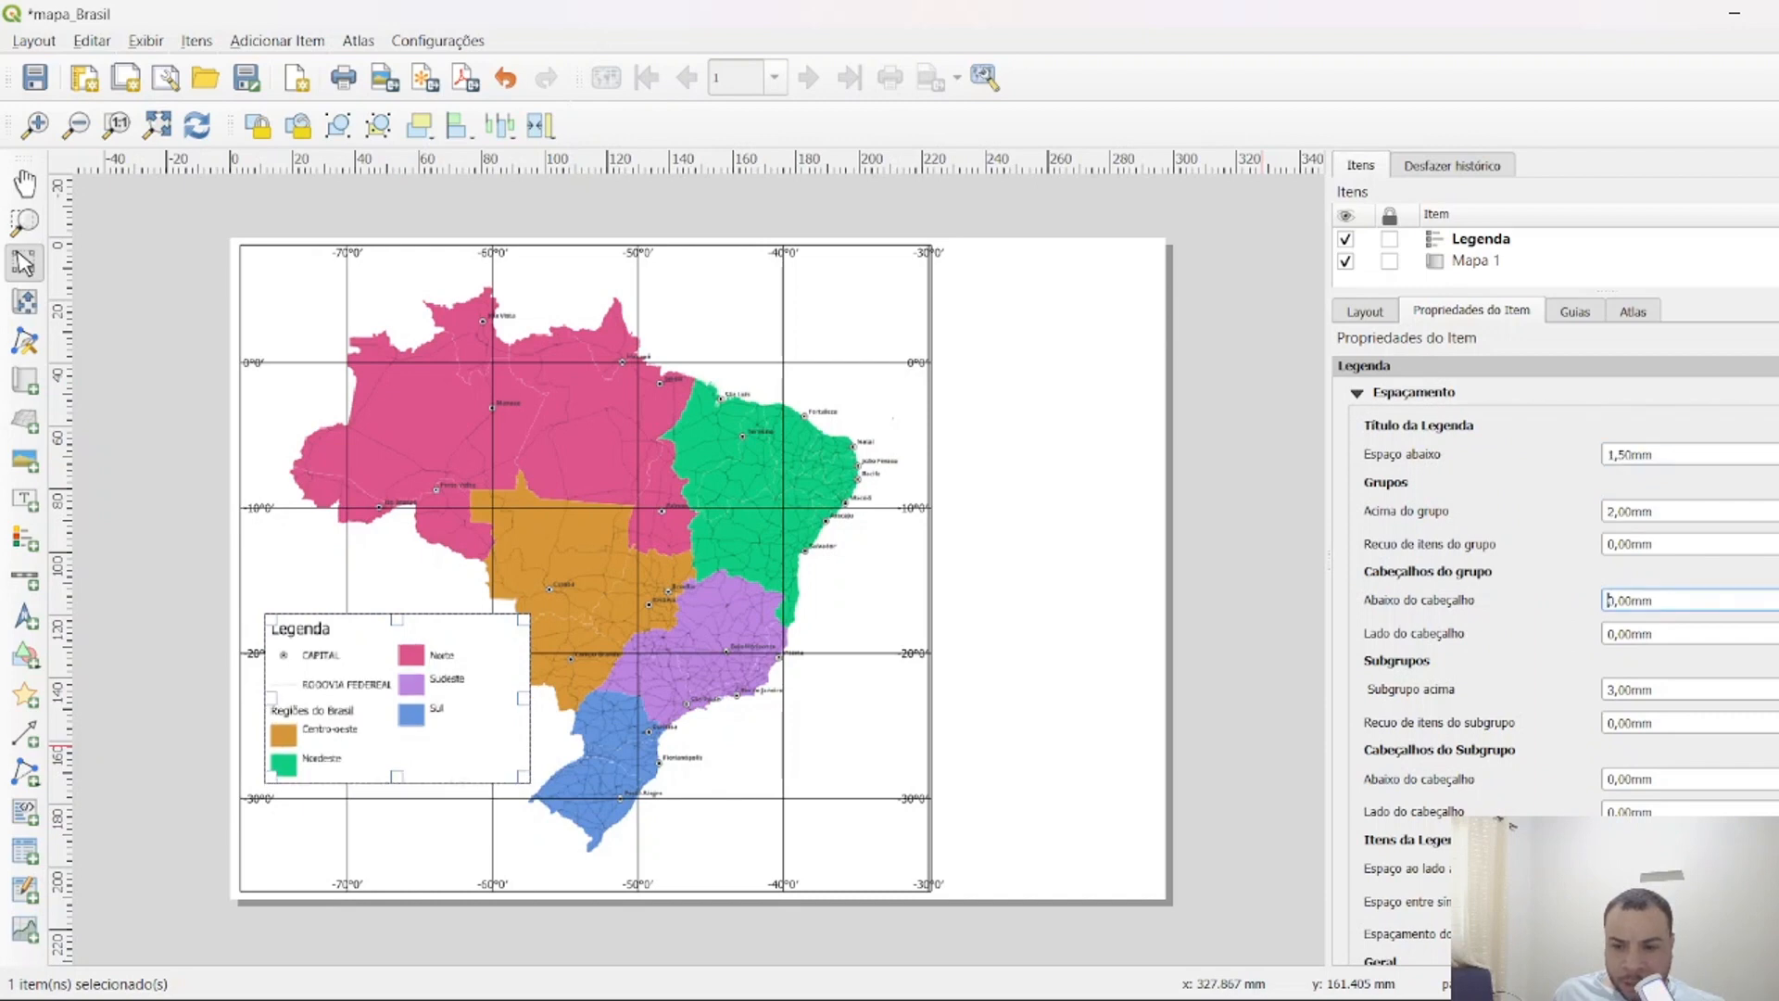
Move the legend down to the lower-left corner of the map, trying it with a frame and leaving the frame off.
left_click(1356, 395)
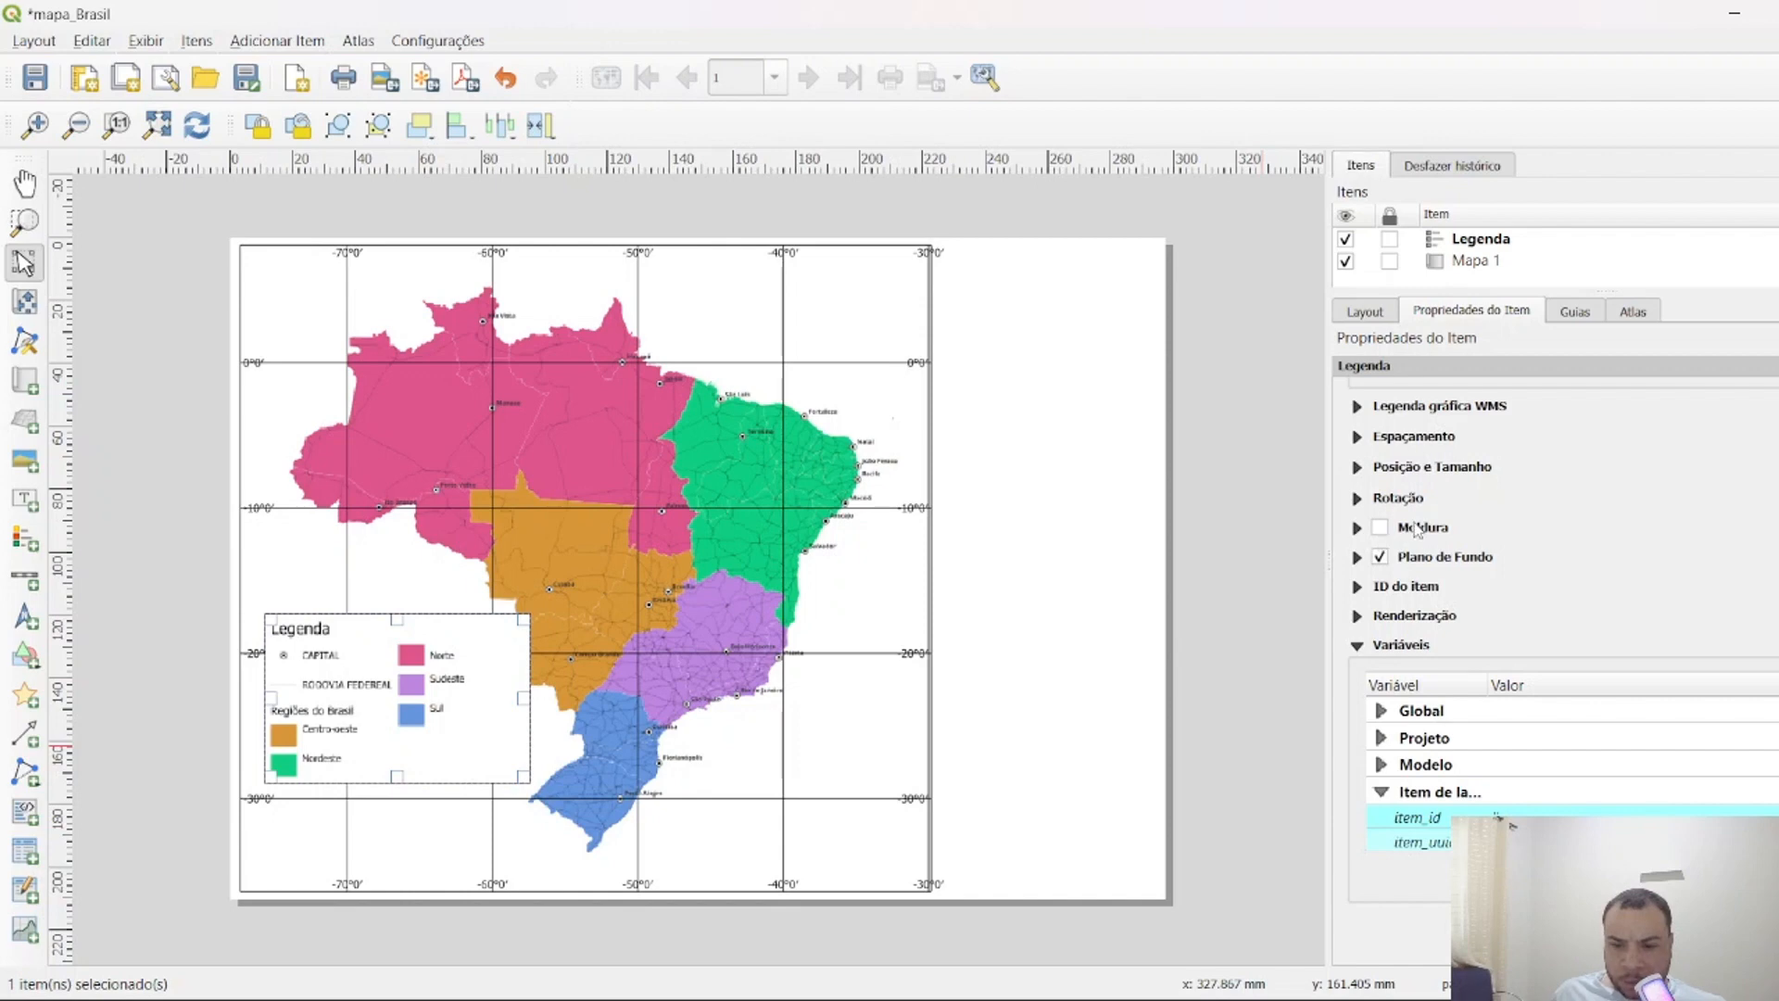
left_click(1415, 528)
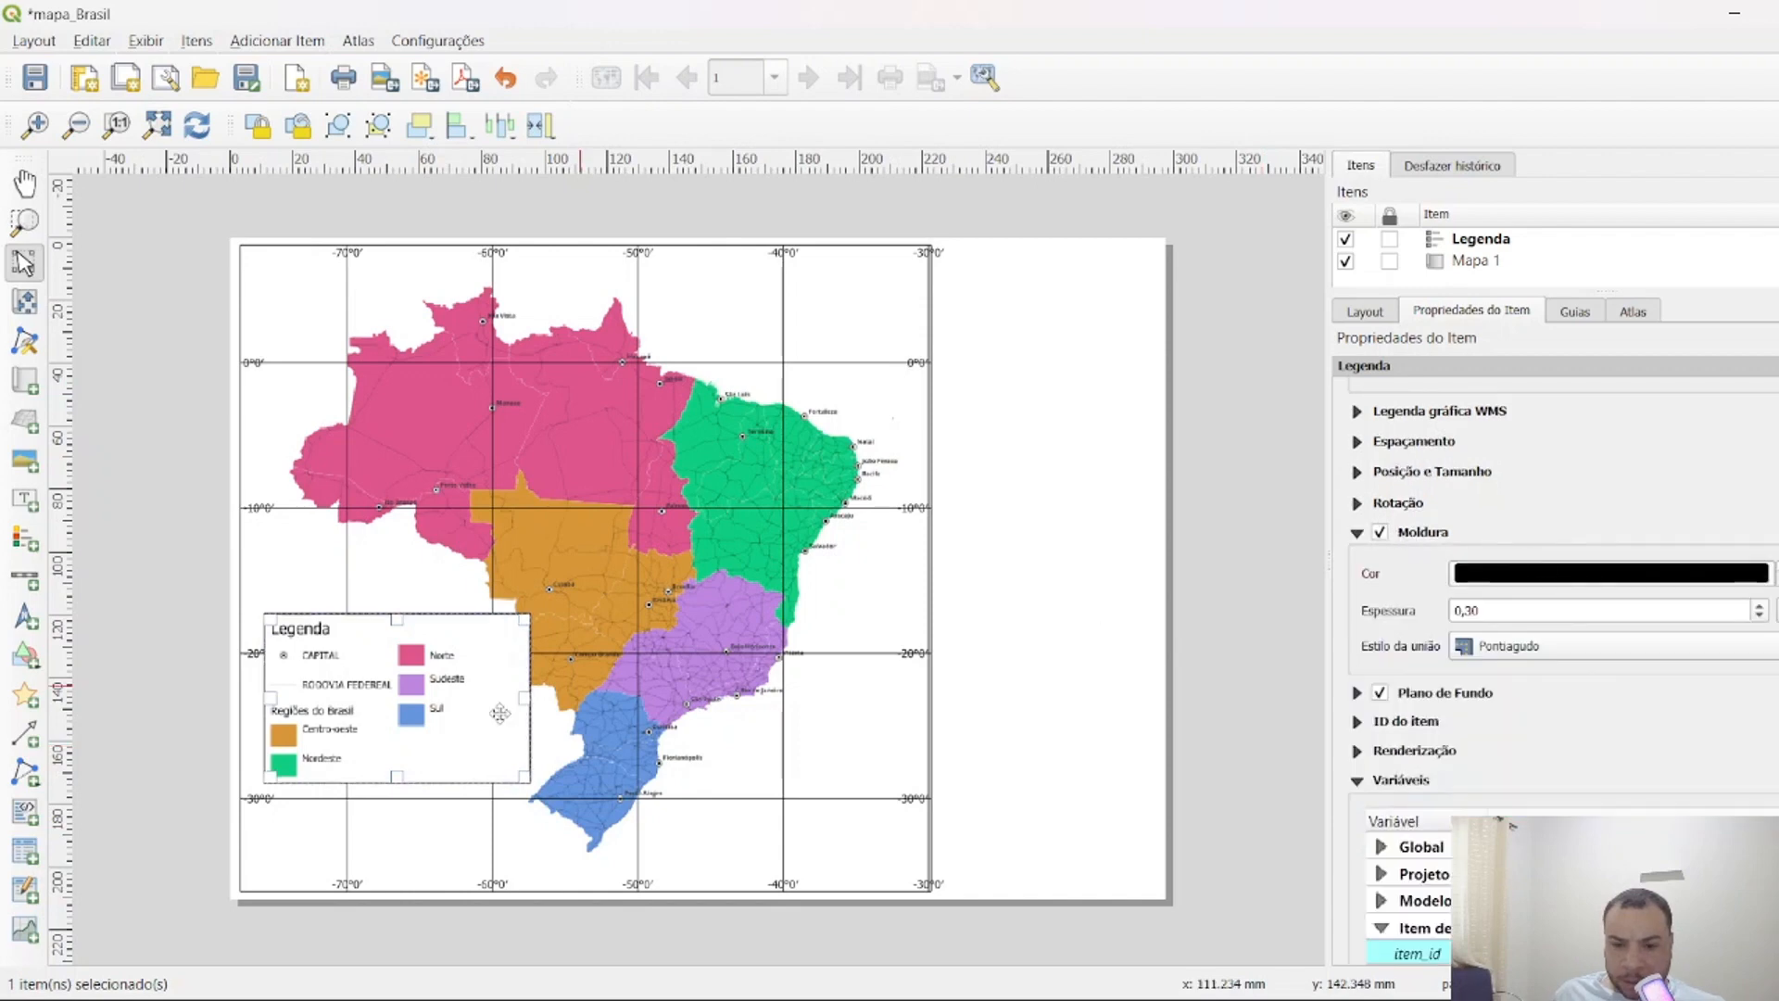
left_click_drag(390, 705, 392, 768)
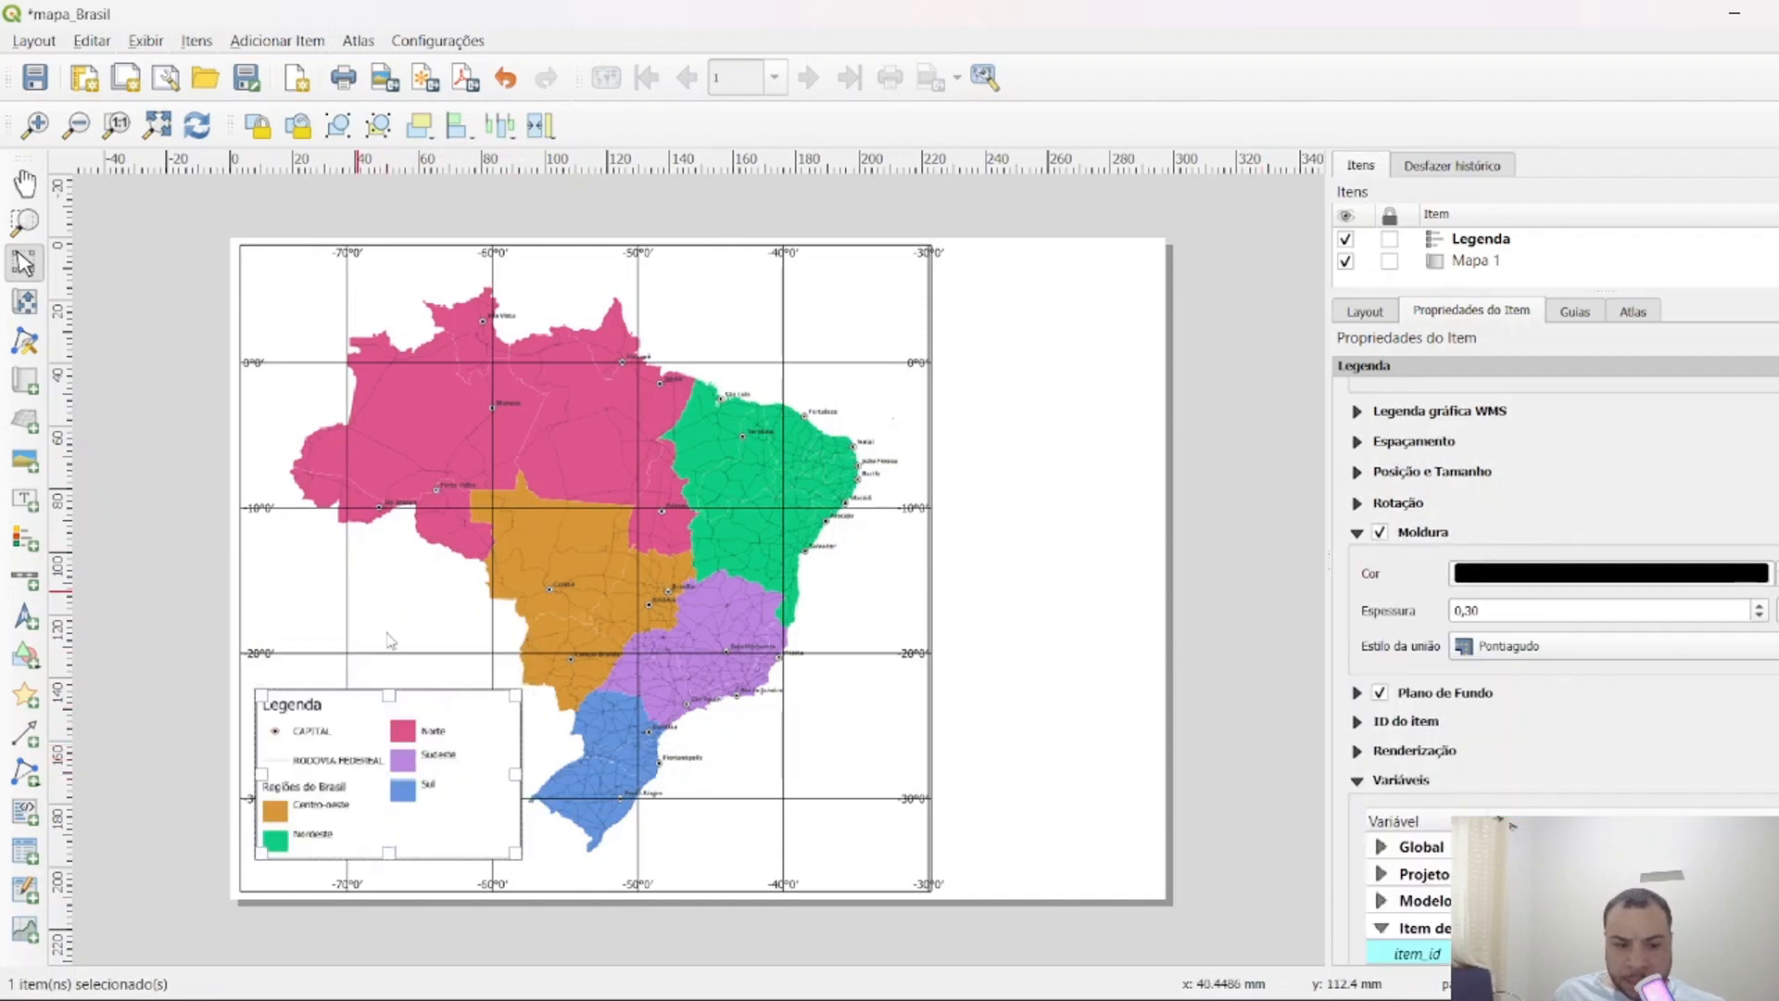
left_click(1415, 532)
Try a fully transparent background for the legend by reducing the white fill's opacity to zero.
left_click(1359, 558)
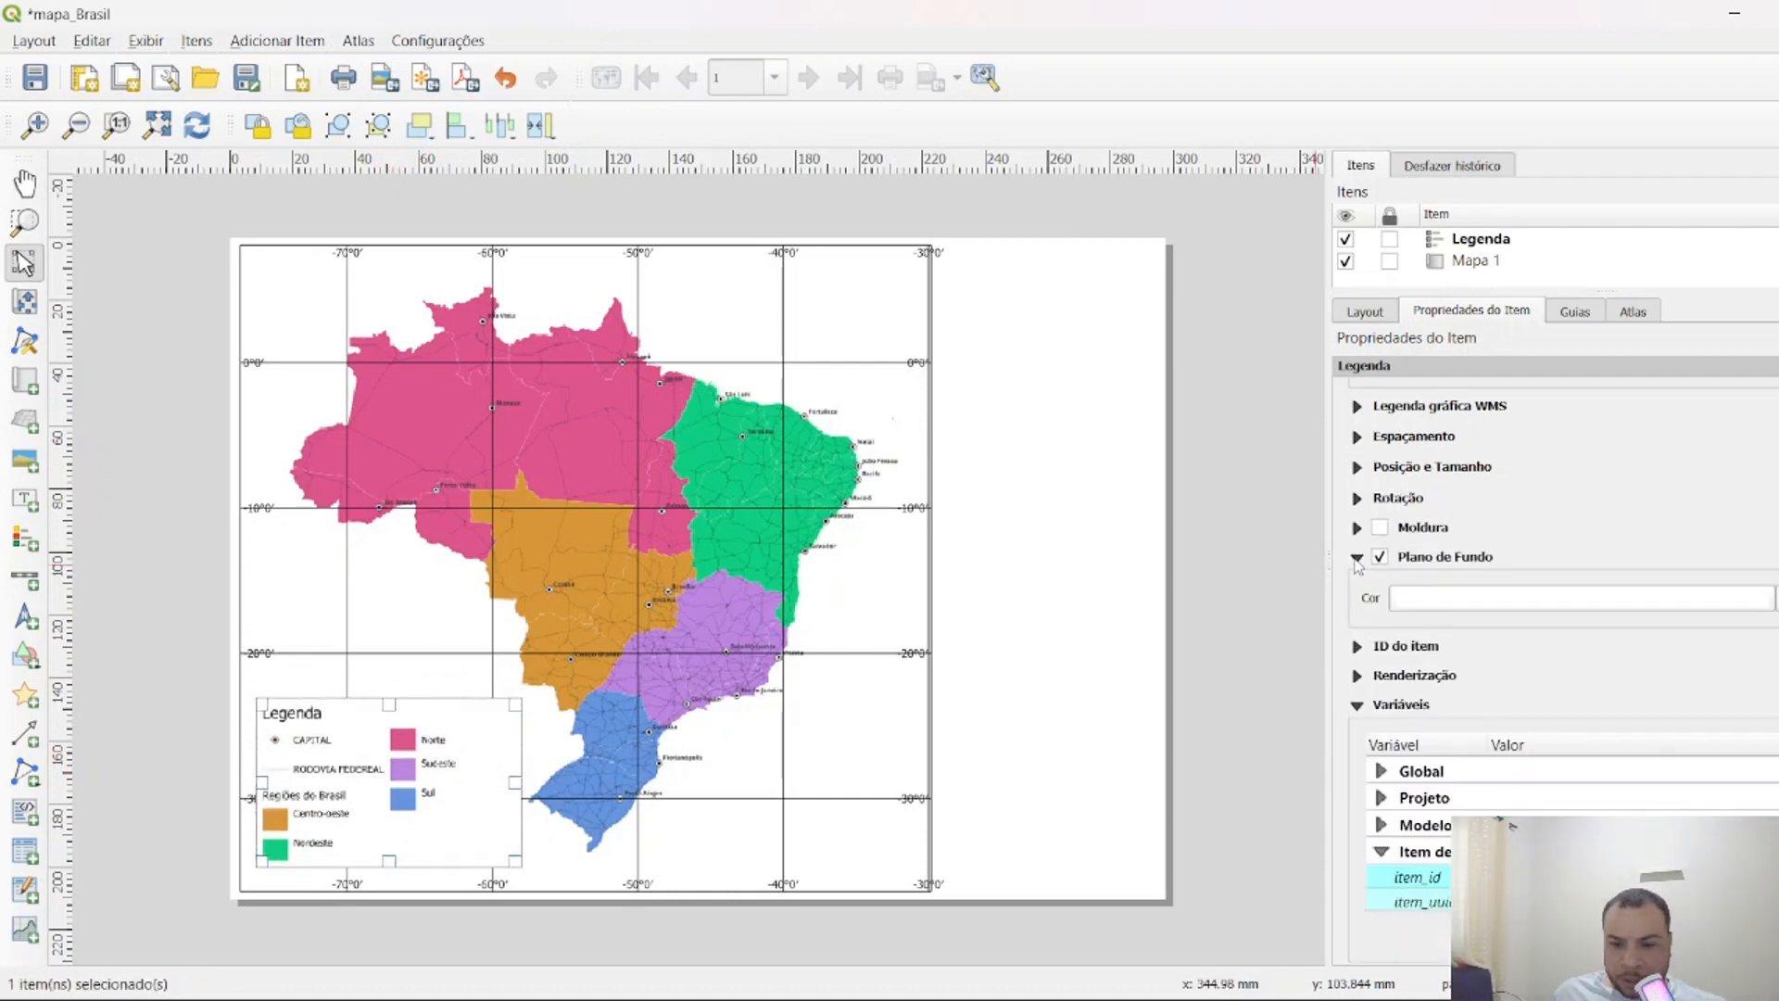
left_click(1446, 599)
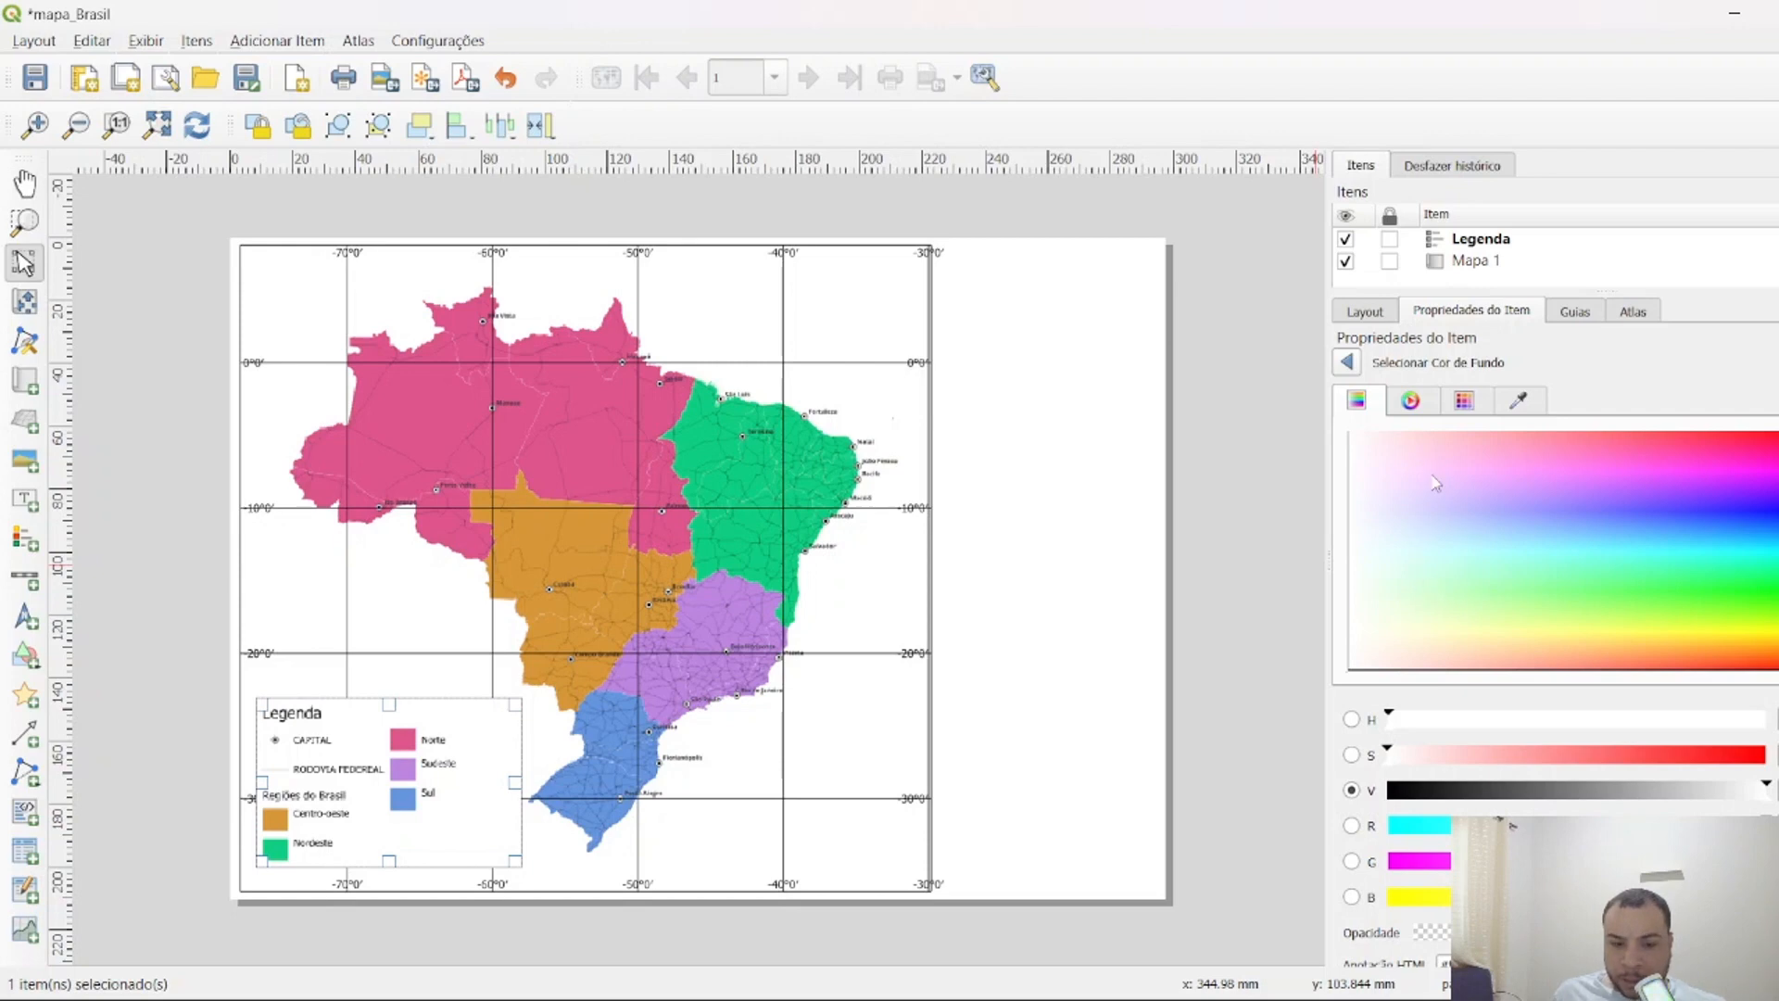
left_click_drag(1351, 639, 1350, 417)
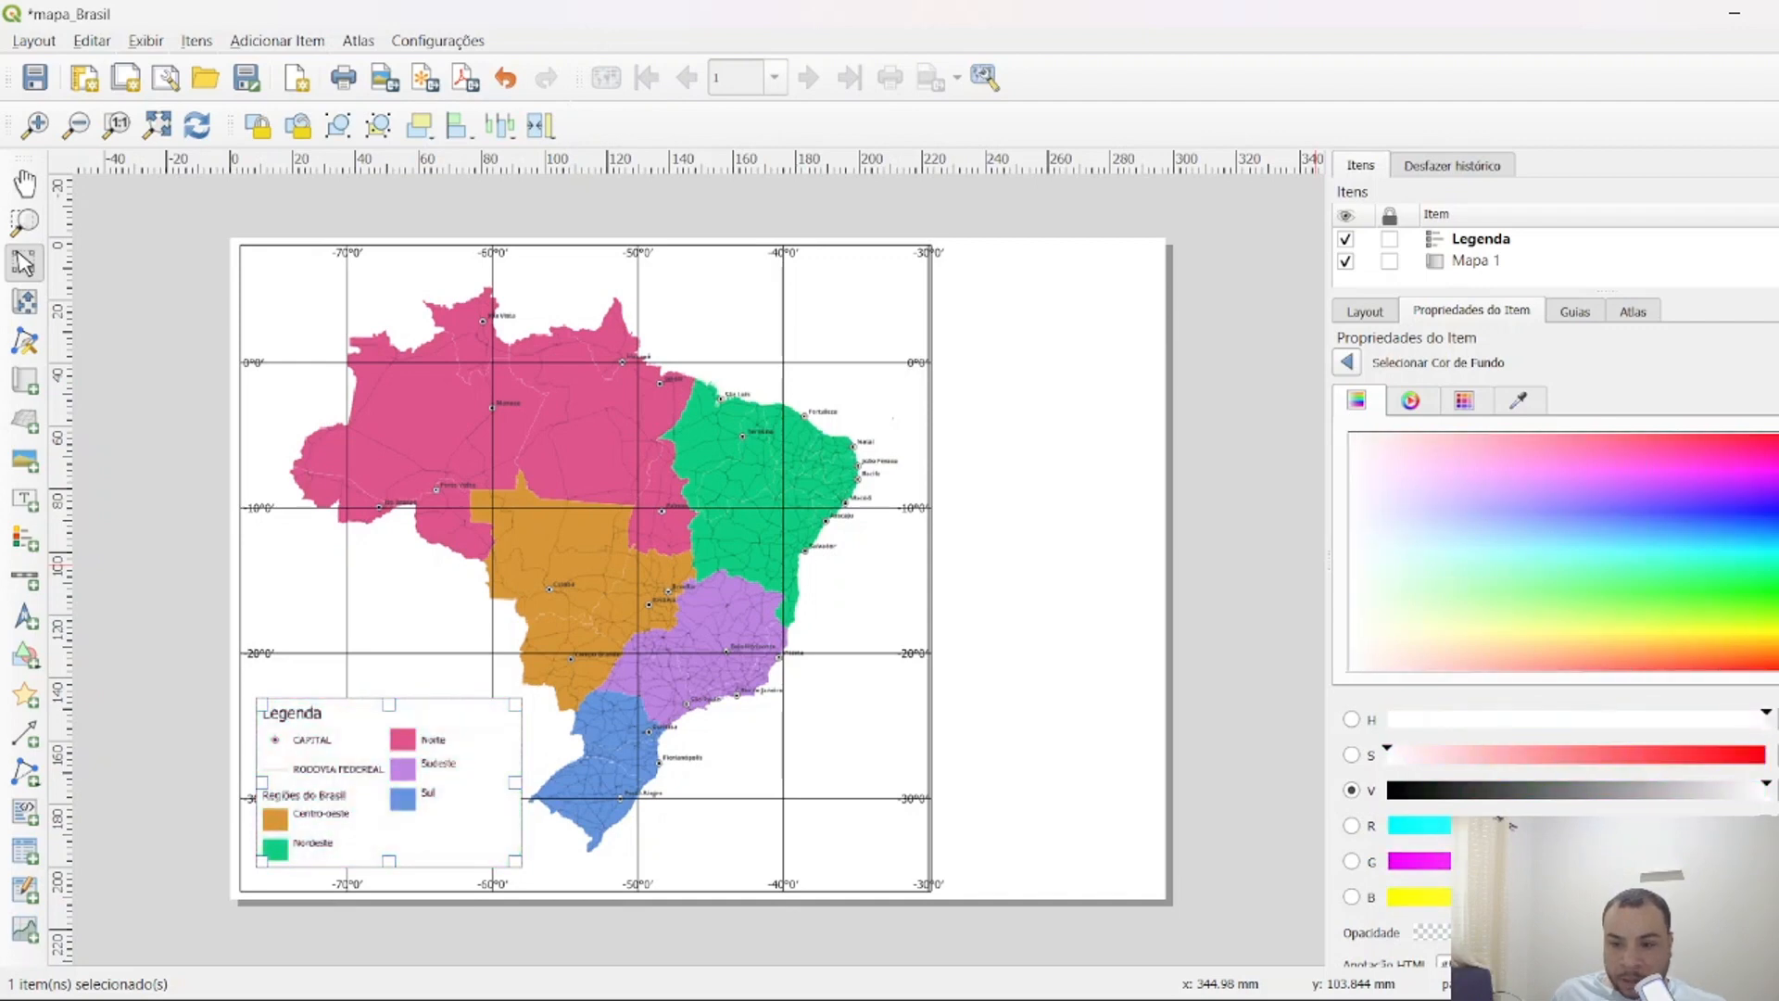
scroll(1503, 819, "down", 3)
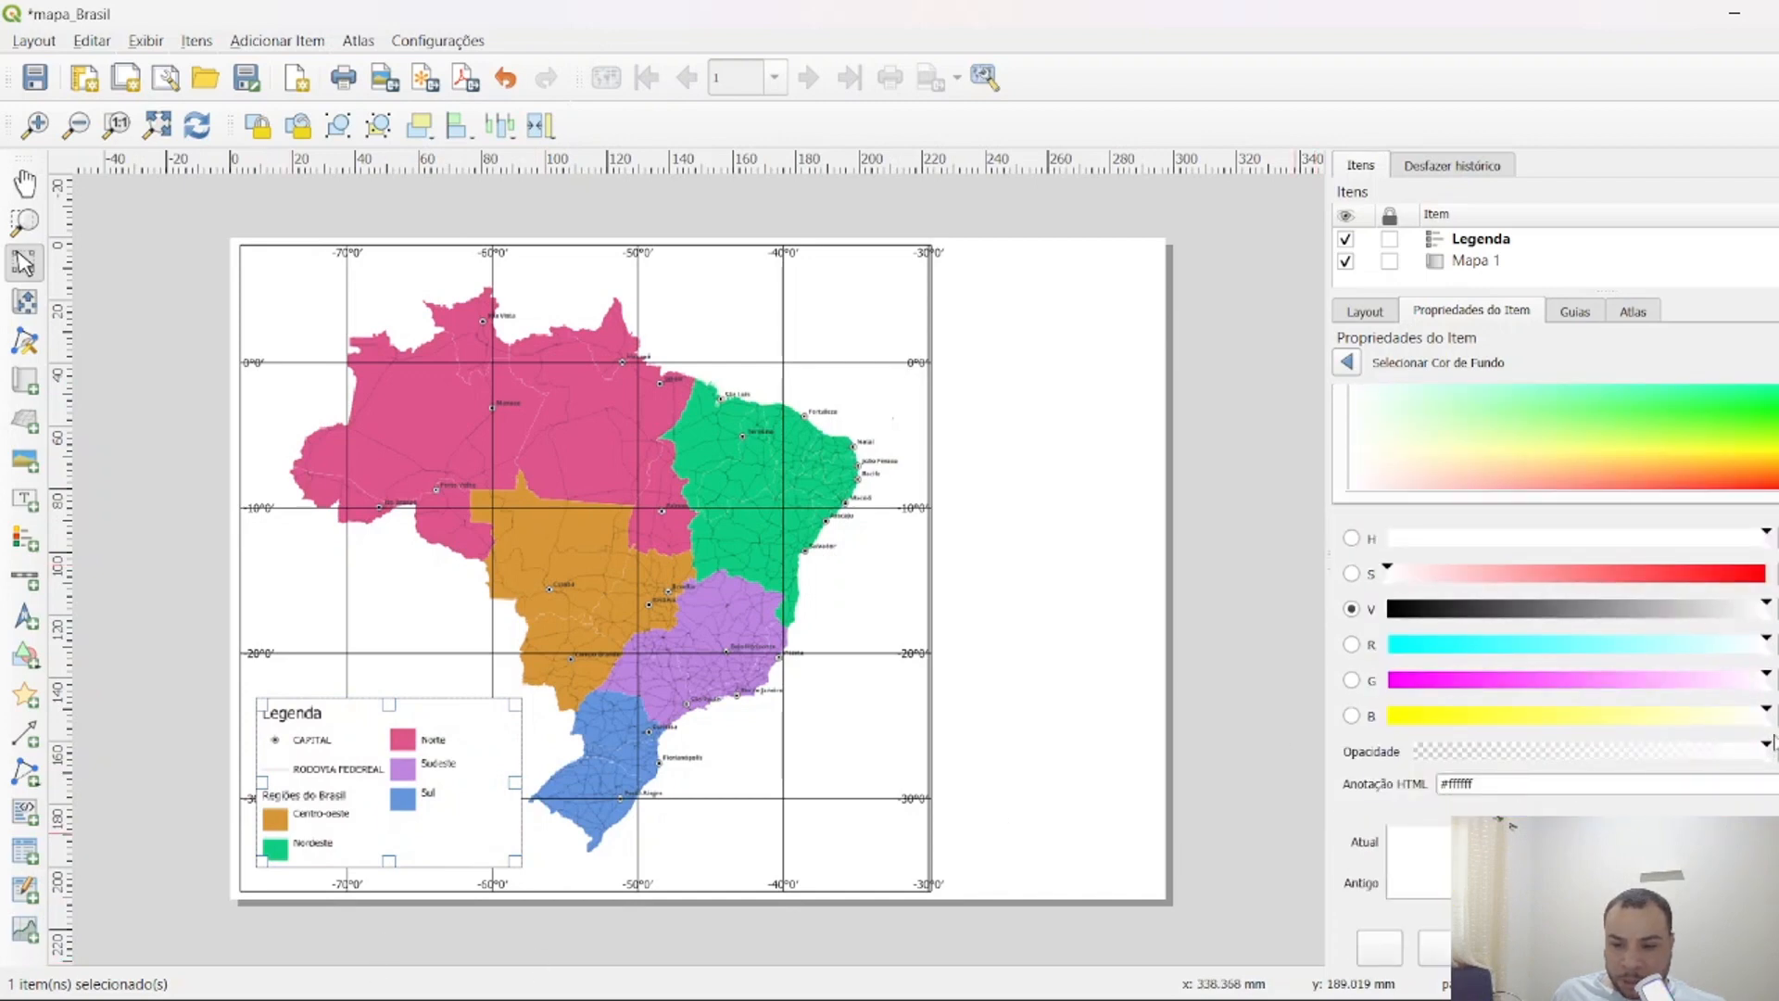
left_click_drag(1768, 749, 1362, 758)
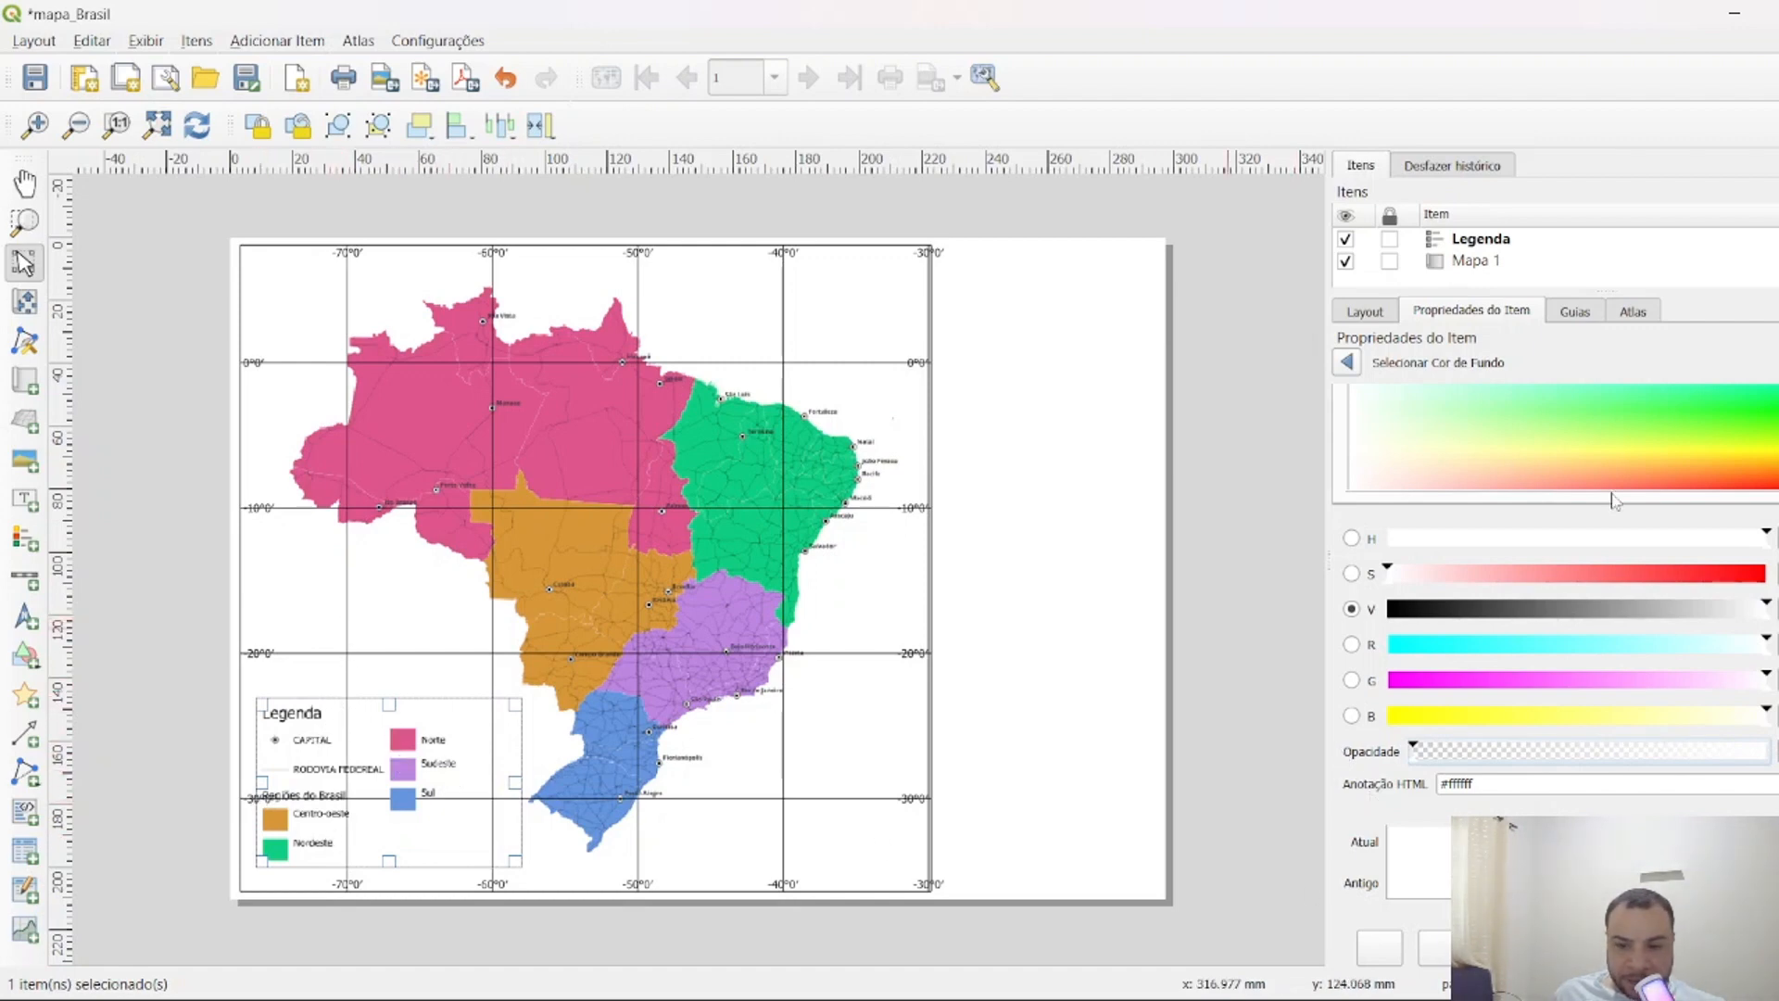
left_click_drag(1415, 751, 1767, 751)
left_click_drag(1608, 747, 1205, 734)
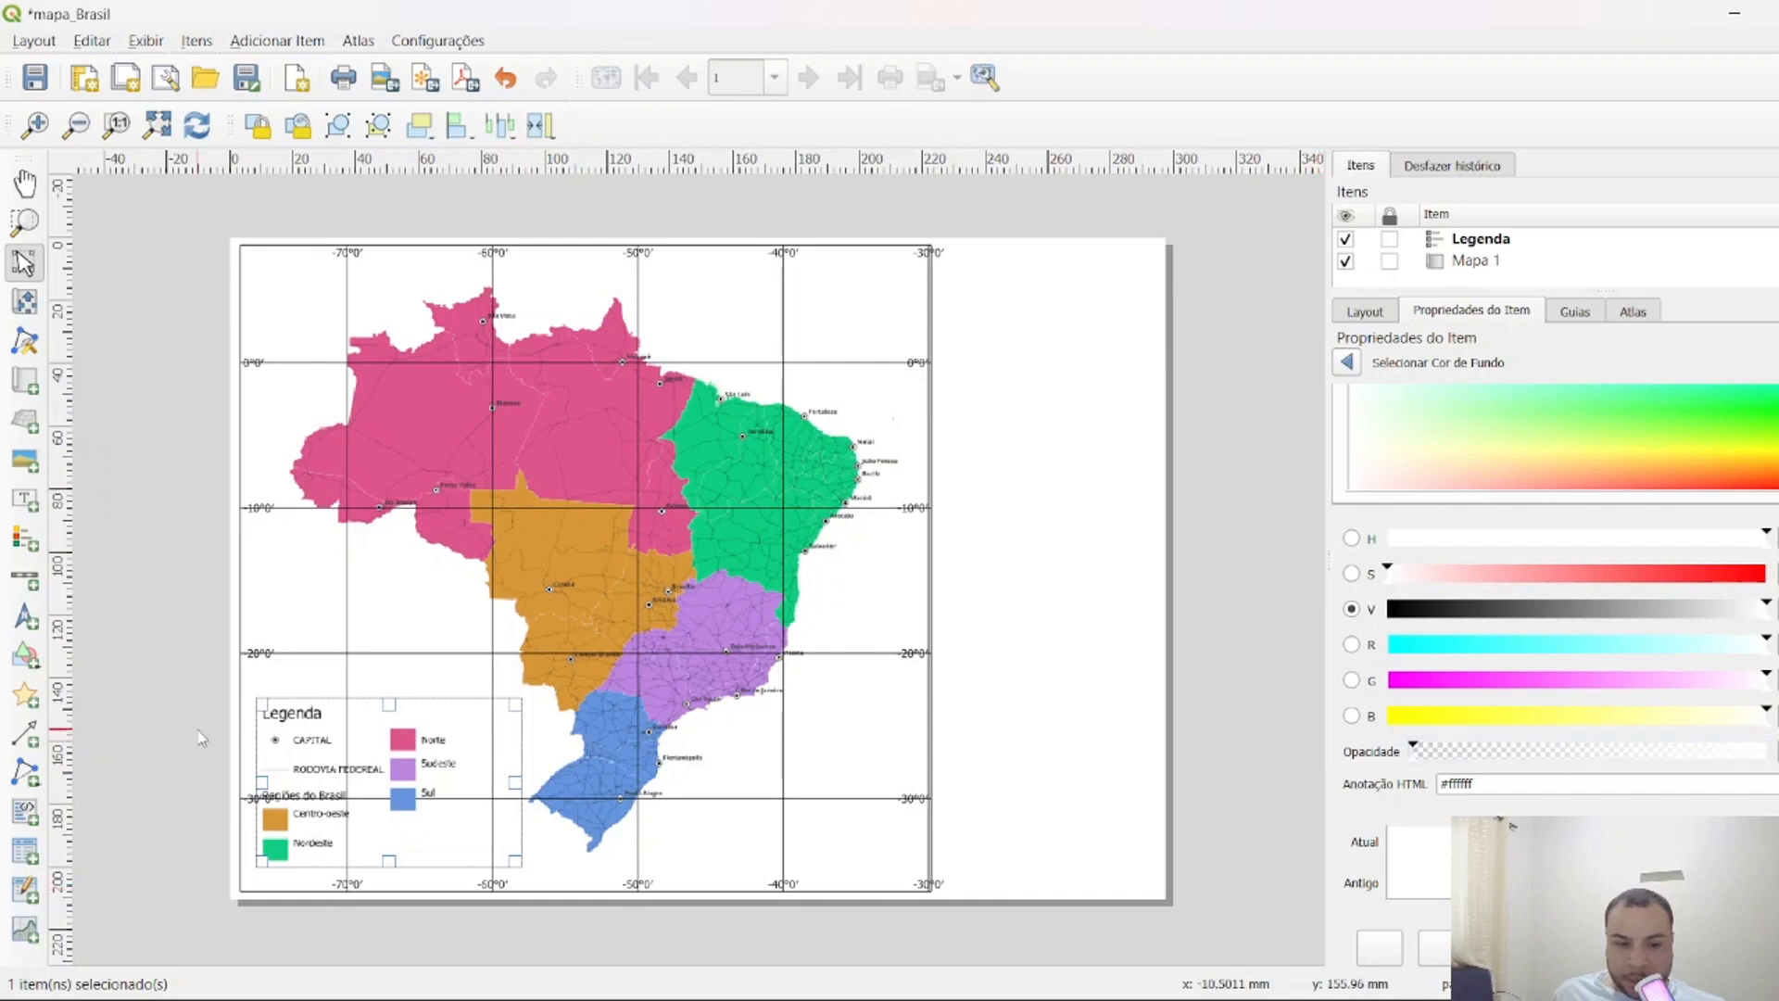
Restore the legend's white background to full opacity.
left_click(315, 765)
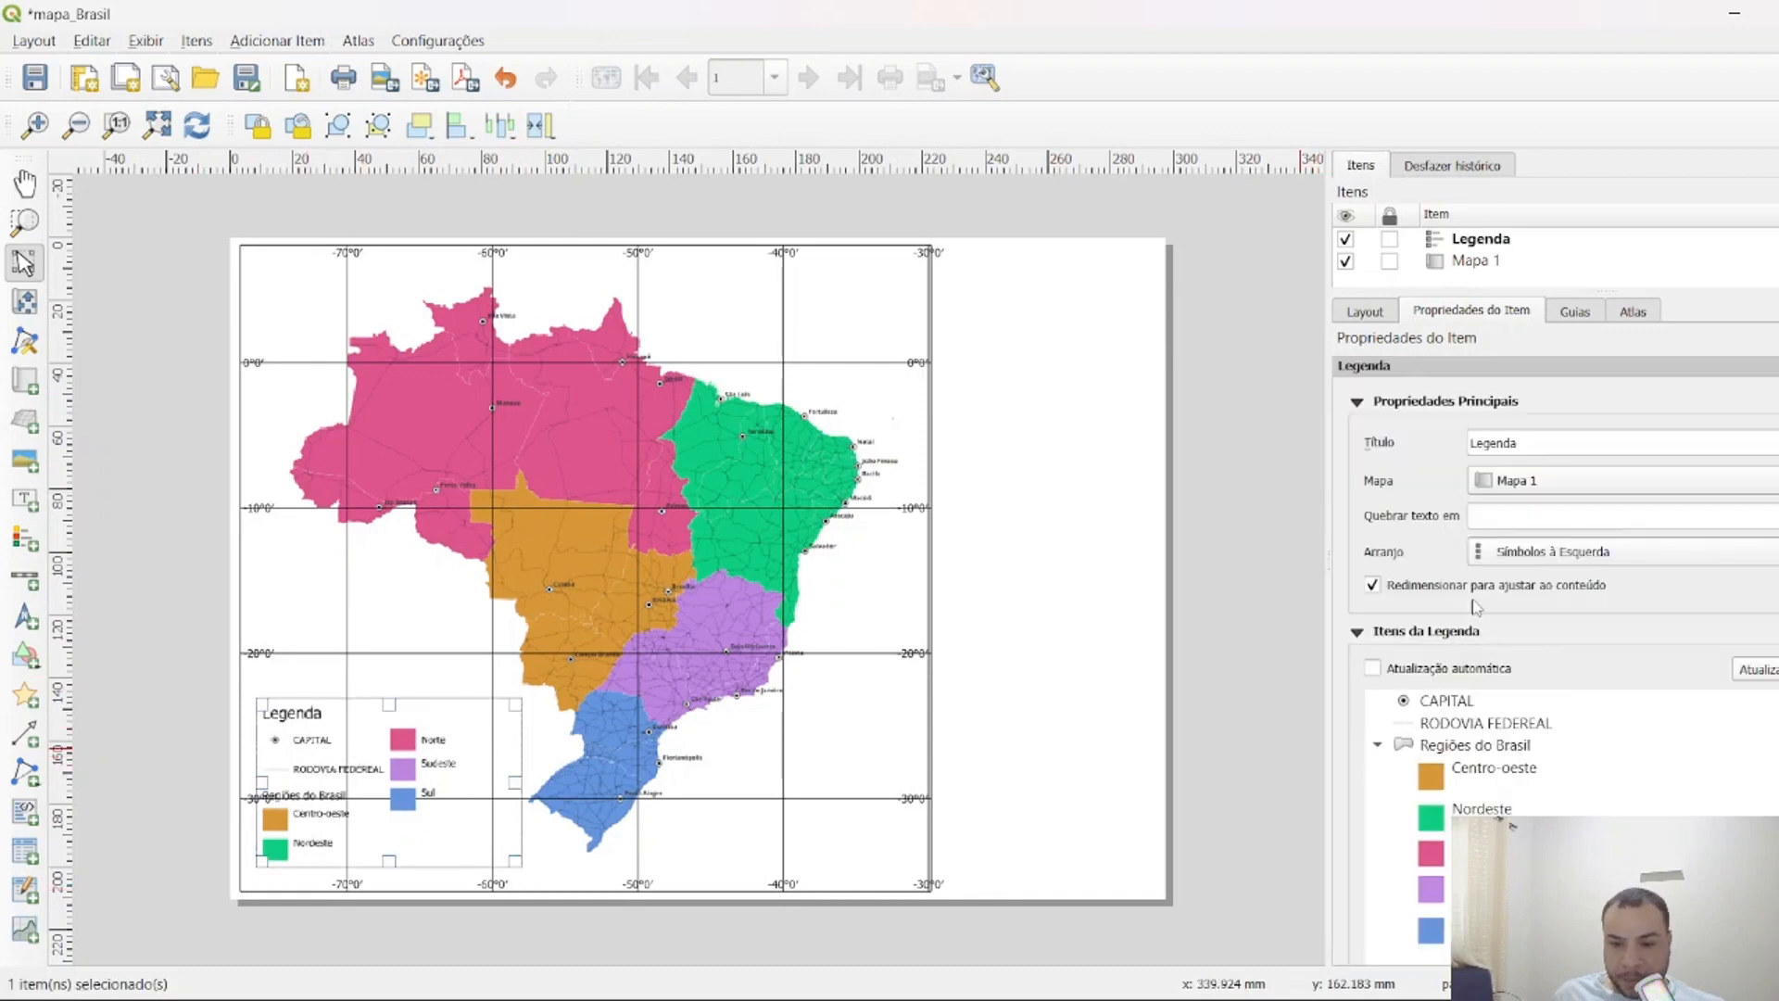
scroll(1446, 810, "down", 10)
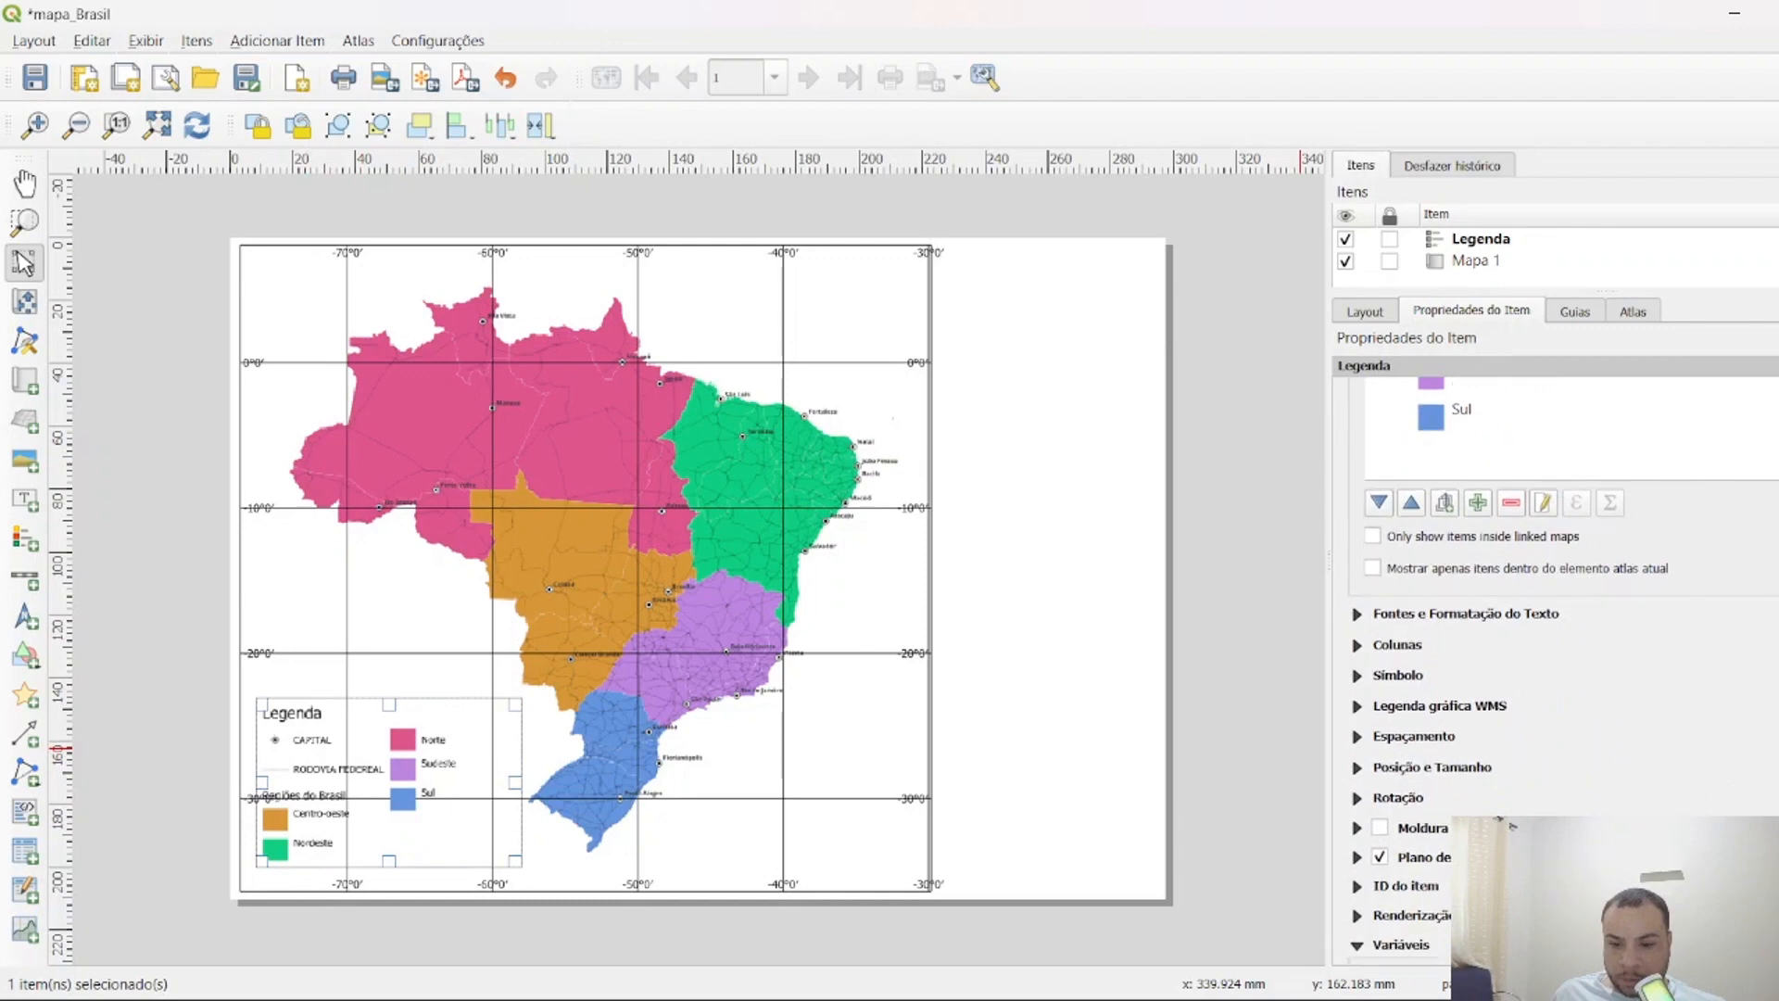
left_click(1356, 826)
left_click(1482, 864)
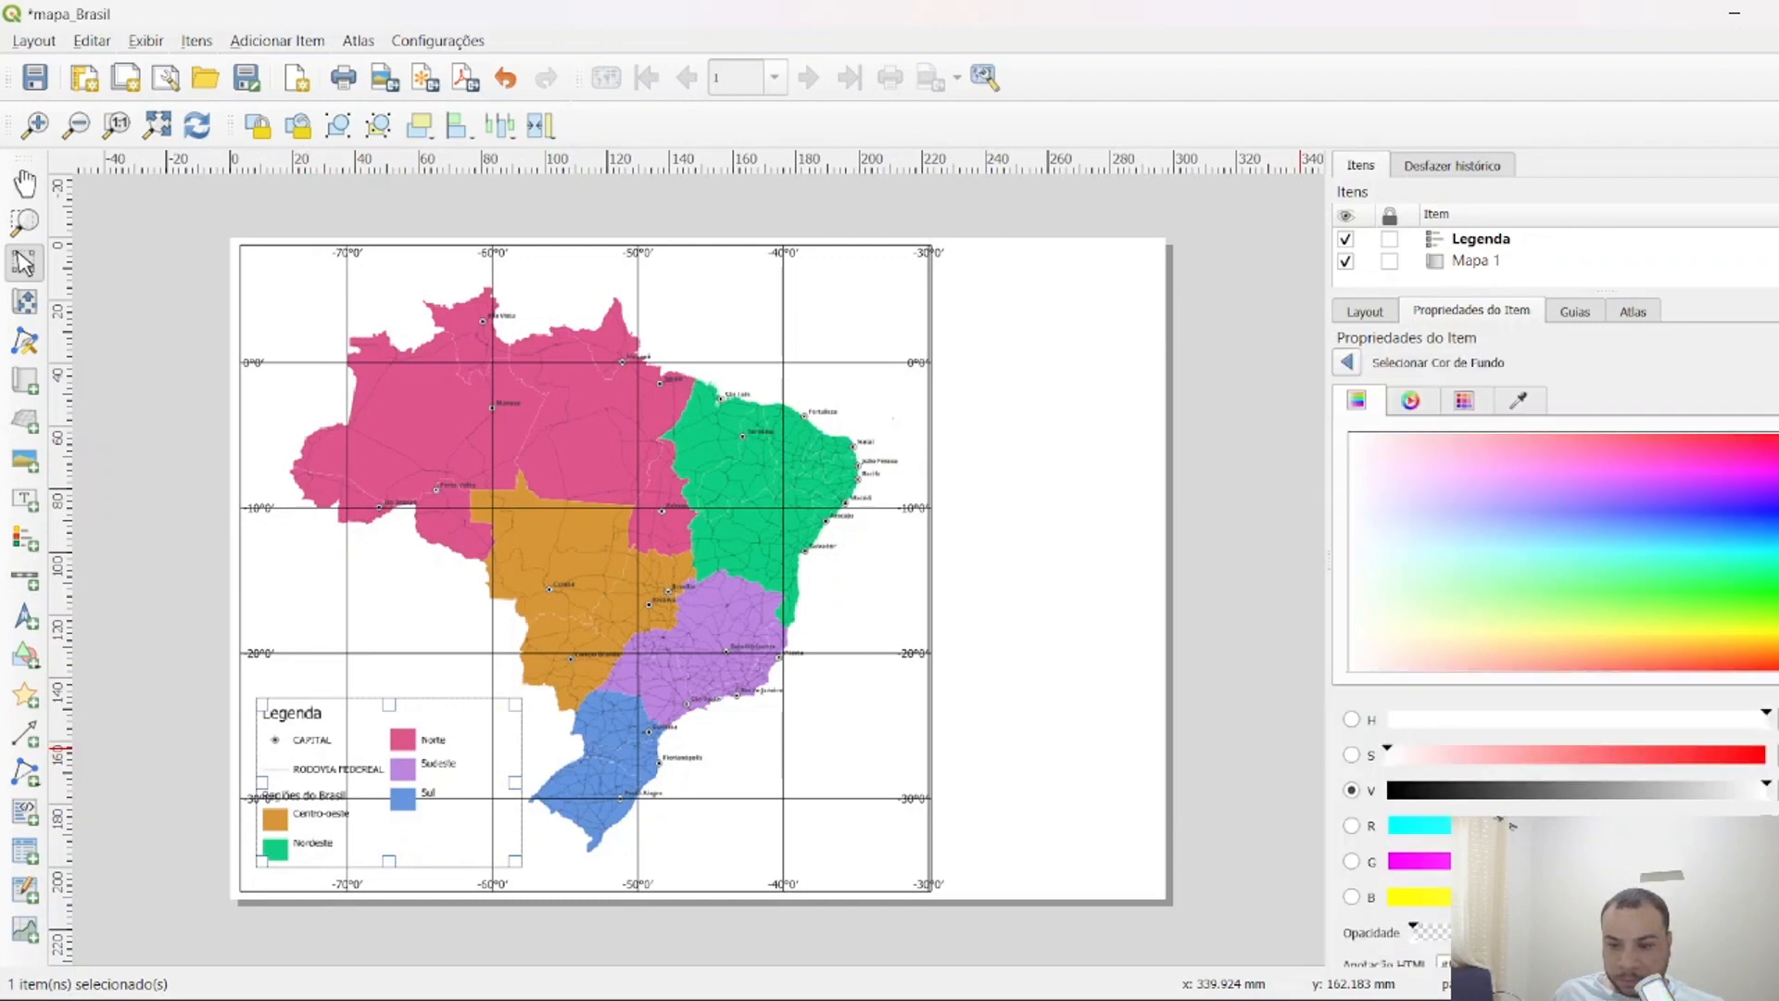
scroll(1445, 786, "down", 3)
left_click_drag(1413, 772, 1765, 772)
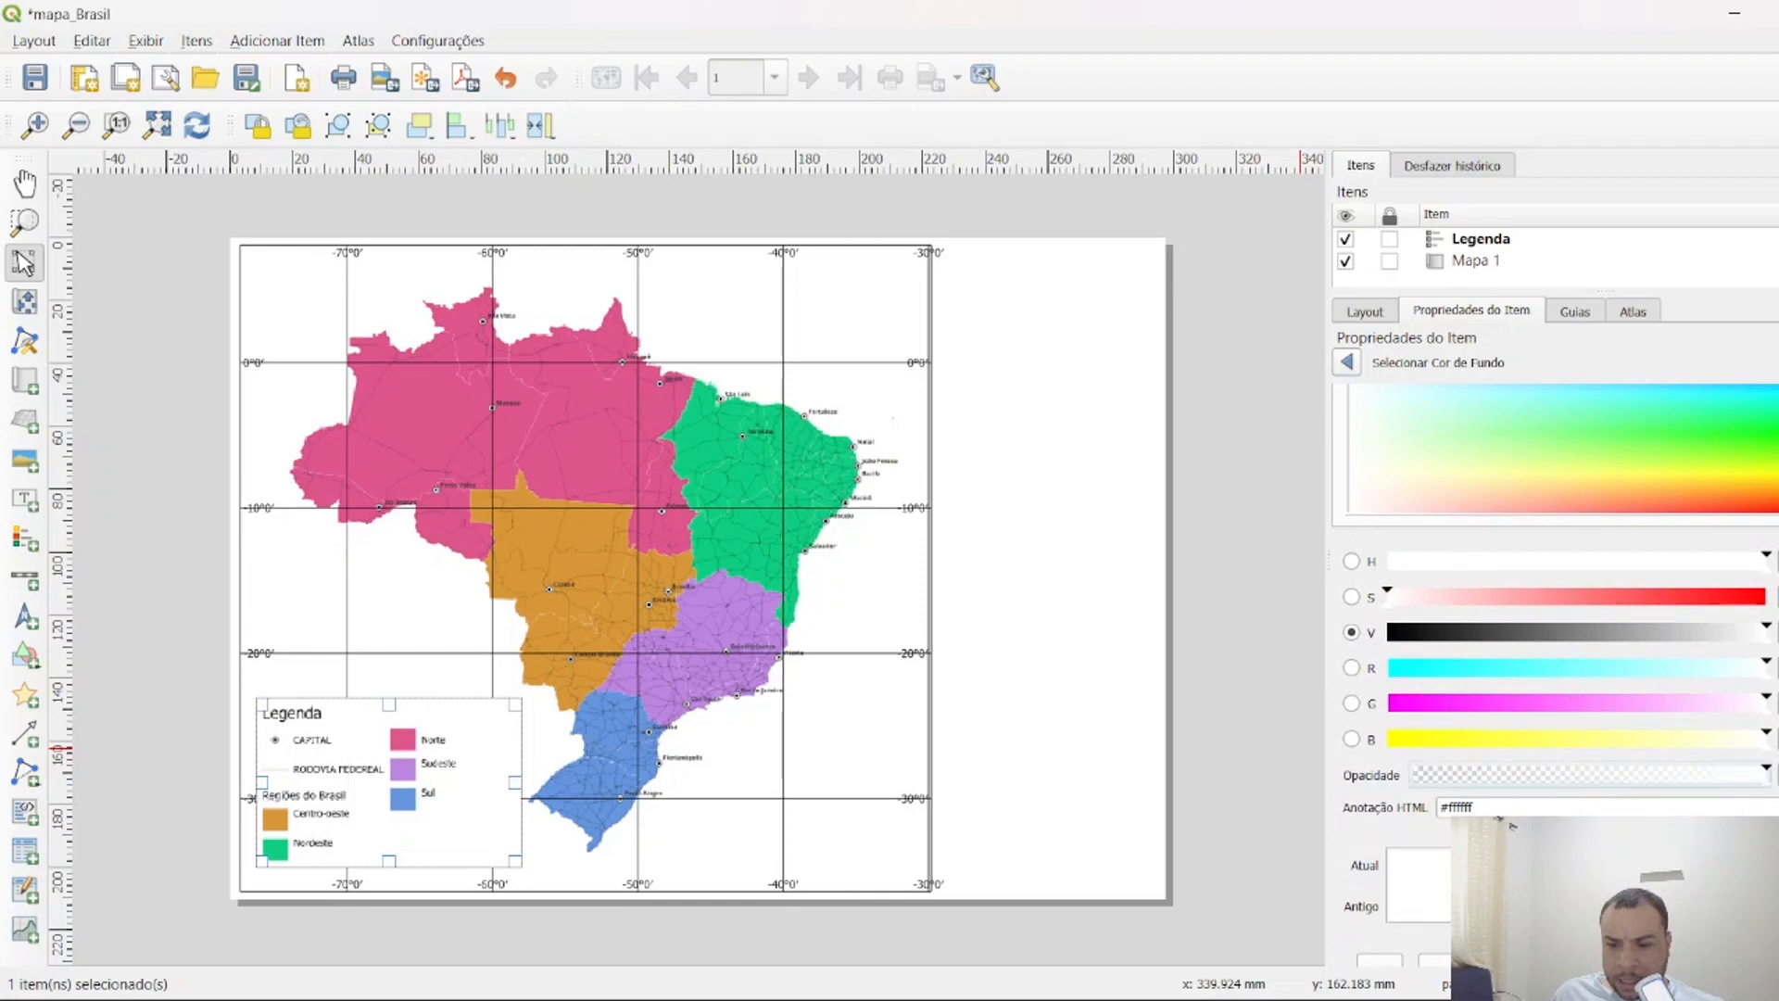
Nudge the legend slightly further down into the lower-left corner of the map and deselect it.
left_click(1045, 616)
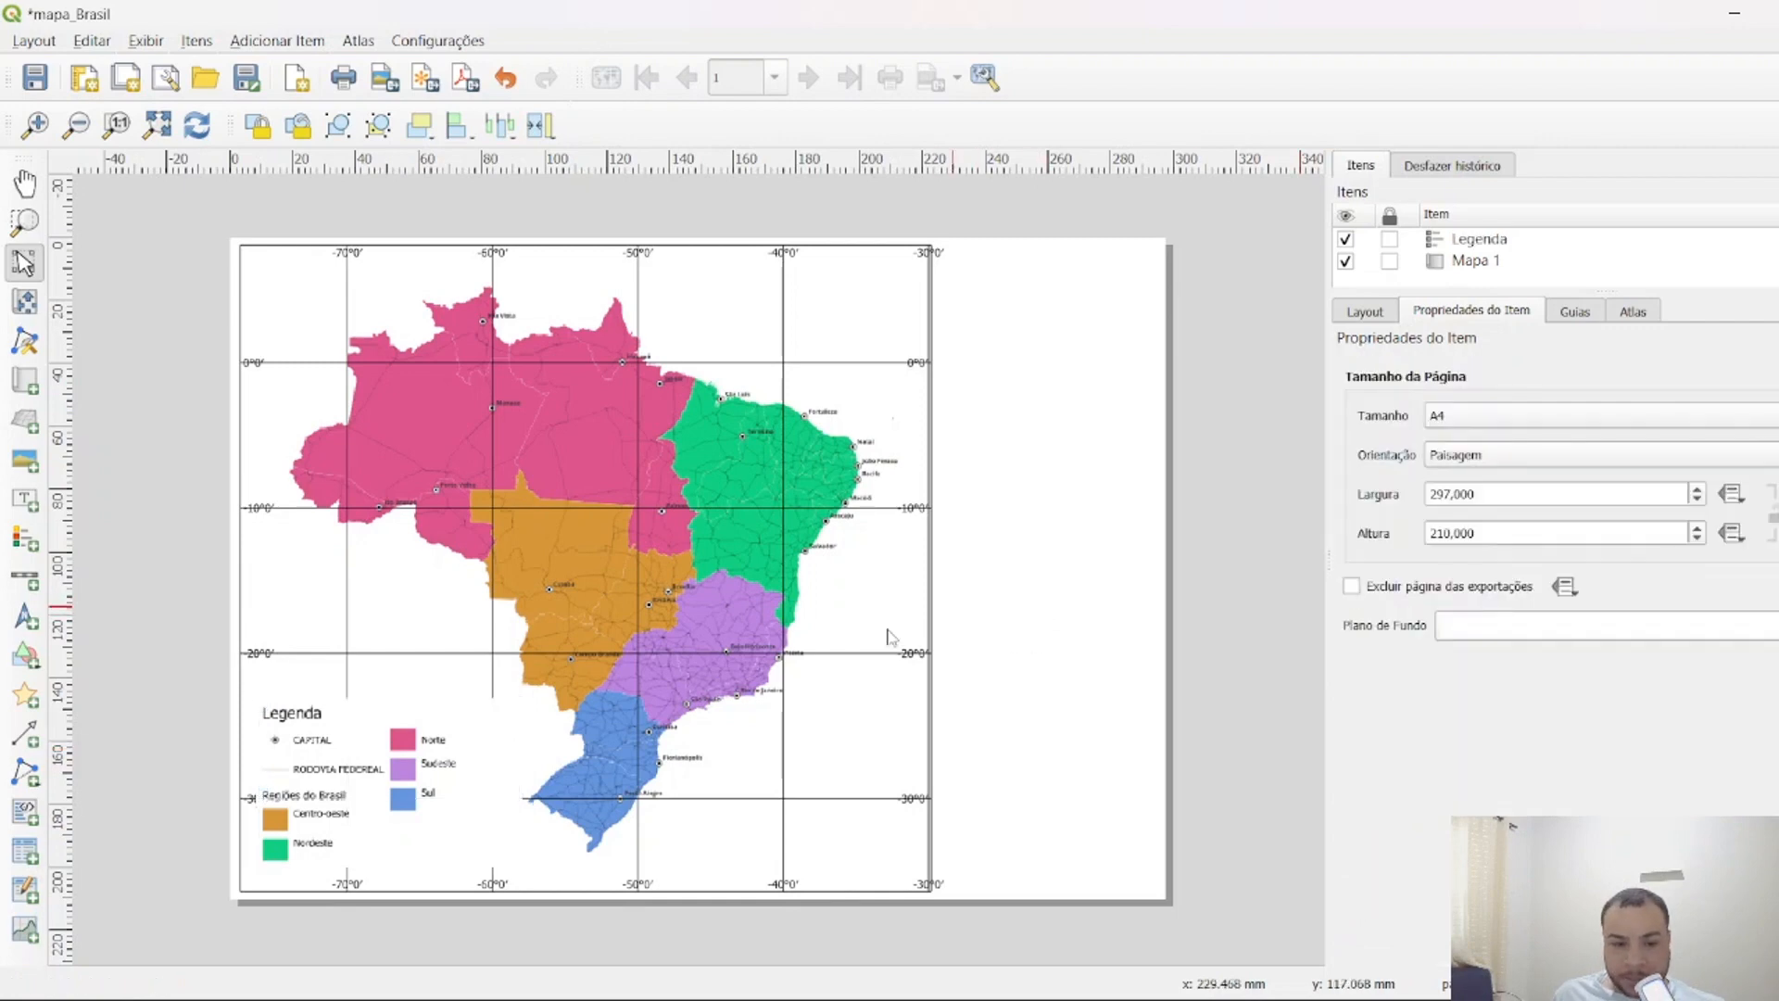
left_click(337, 768)
left_click_drag(337, 769, 332, 782)
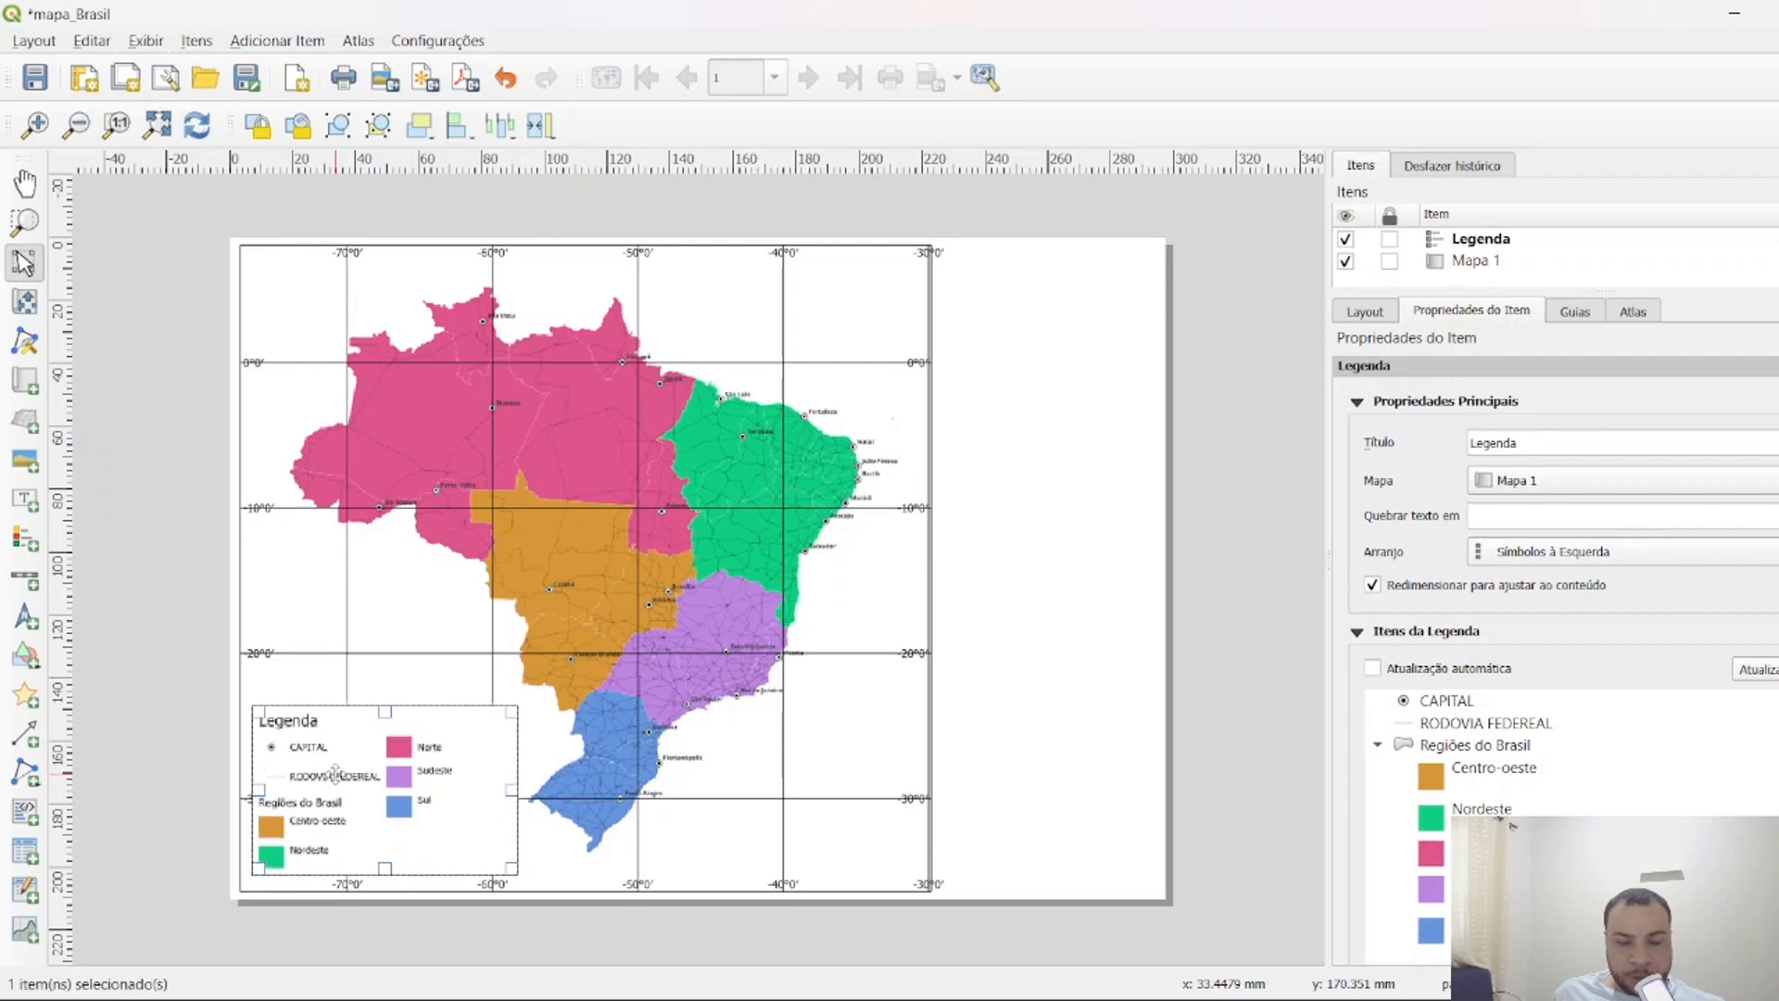
left_click(171, 646)
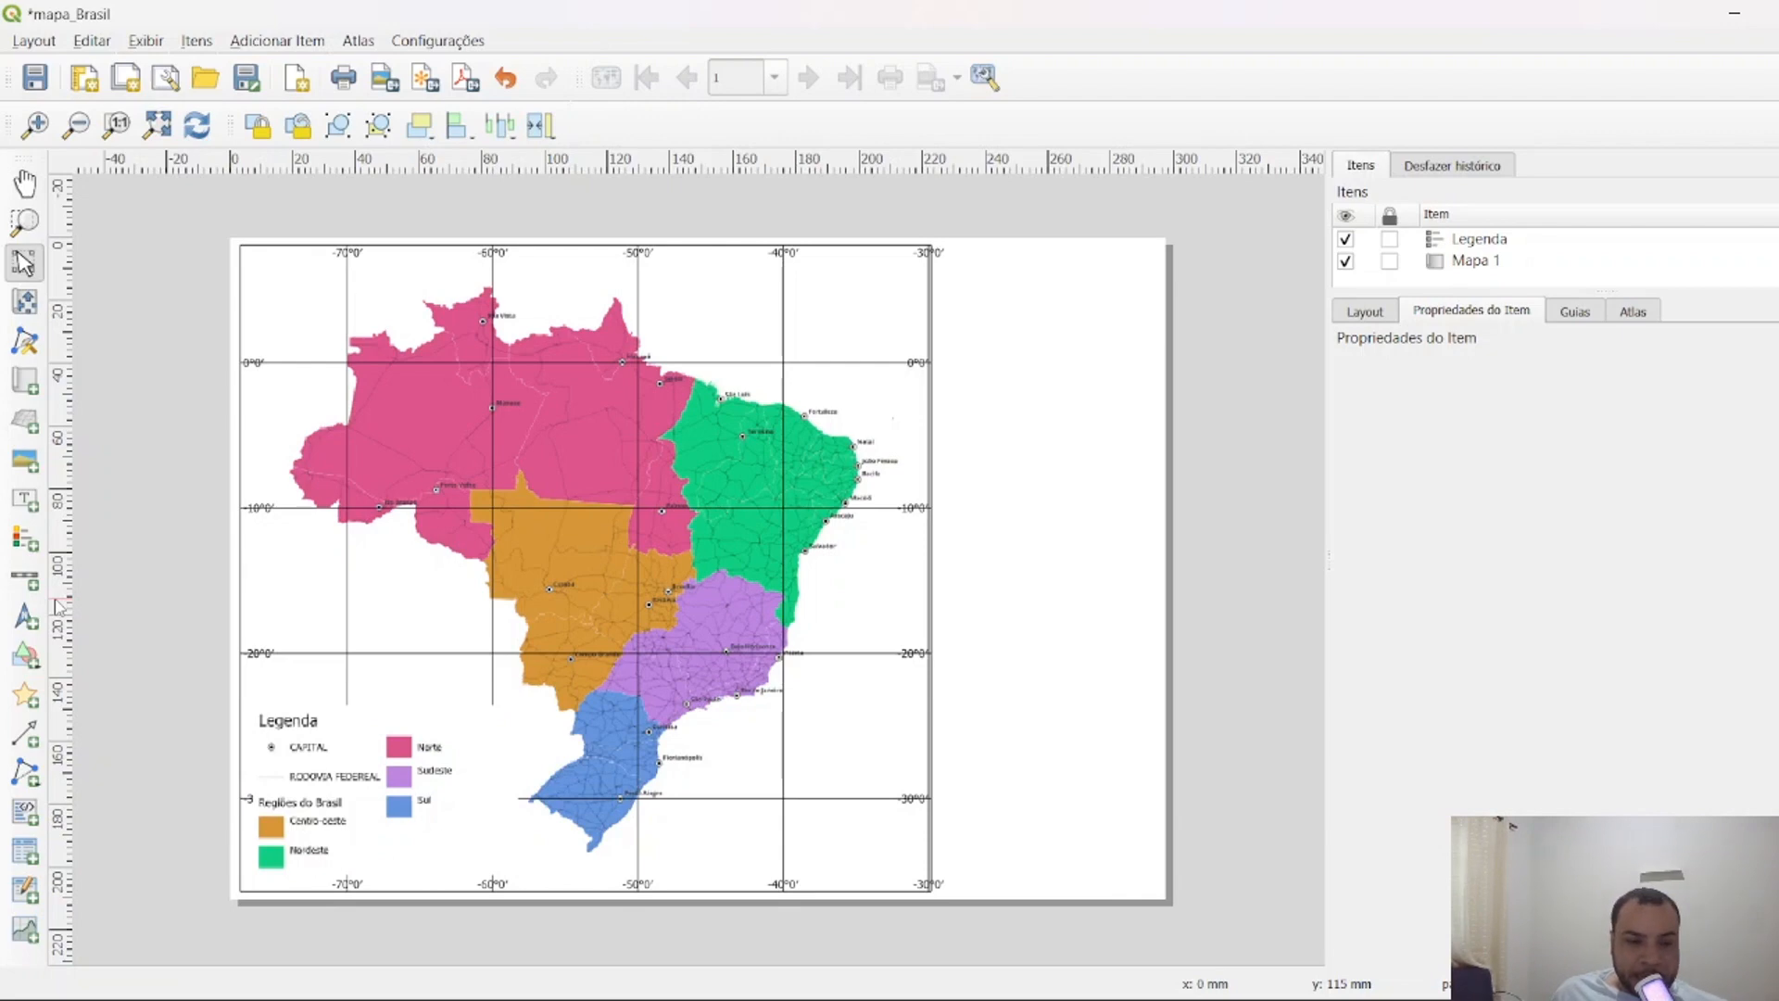
Add a picture item in the blank area at the lower-right corner of the page.
left_click(27, 473)
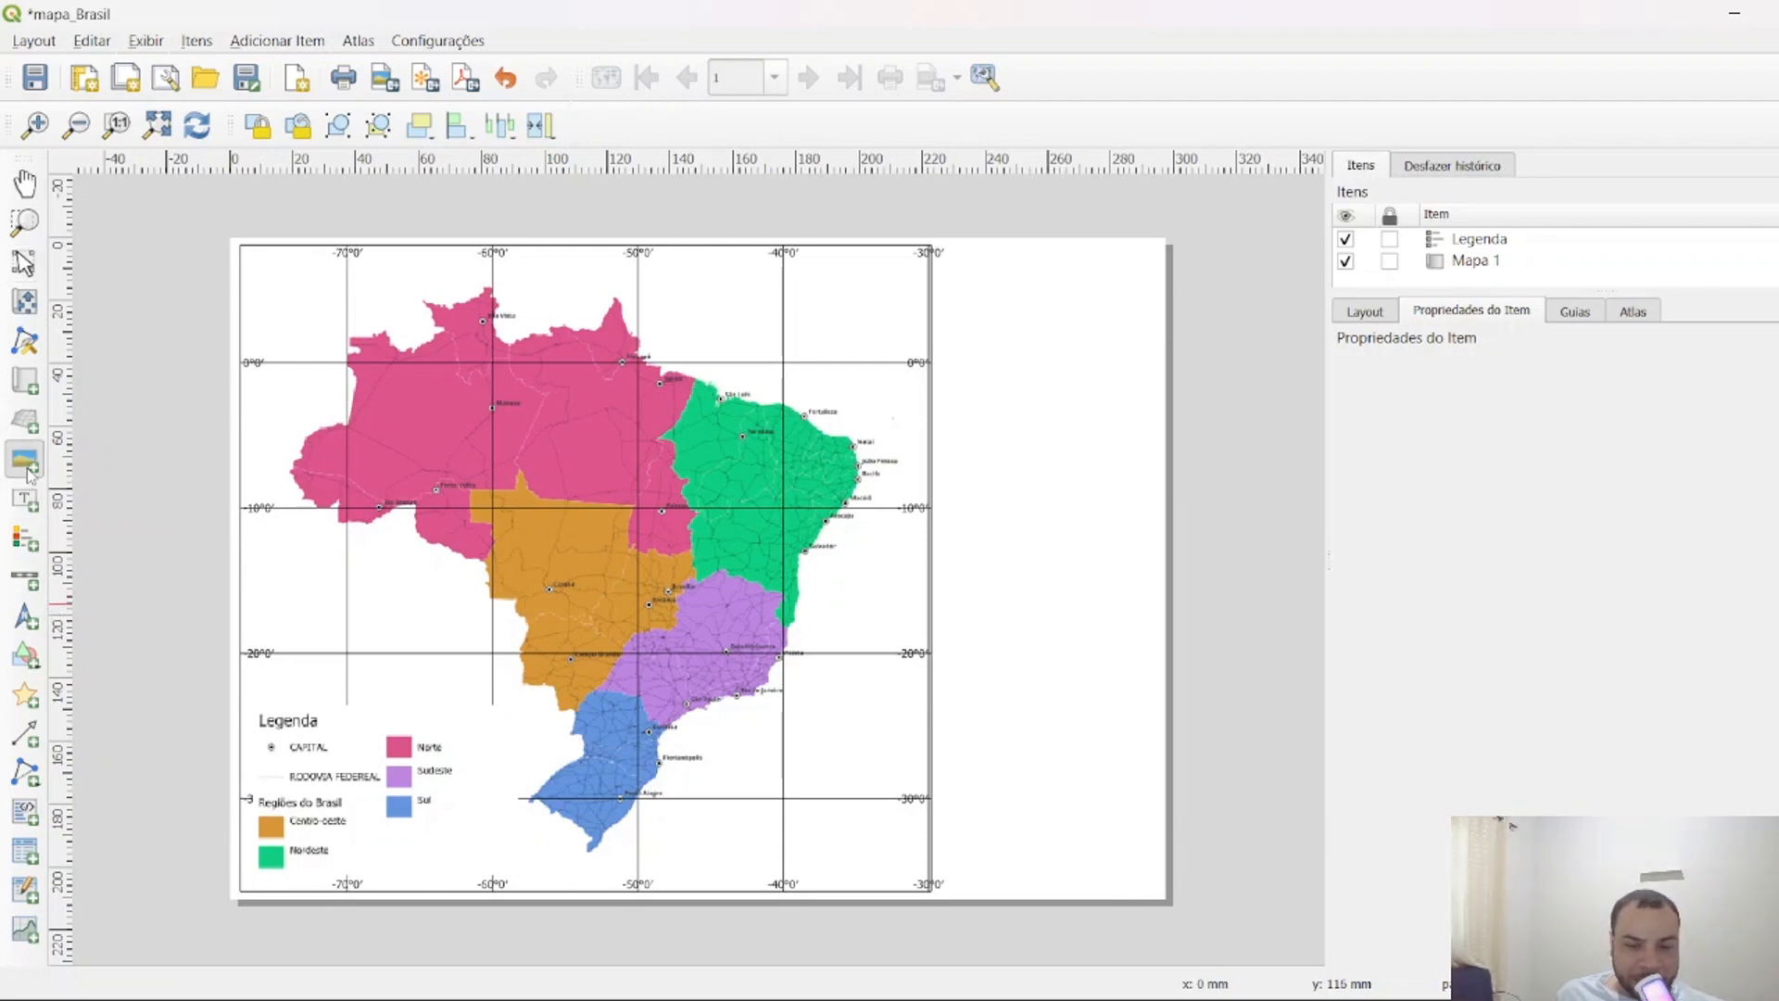
left_click_drag(980, 766, 1113, 862)
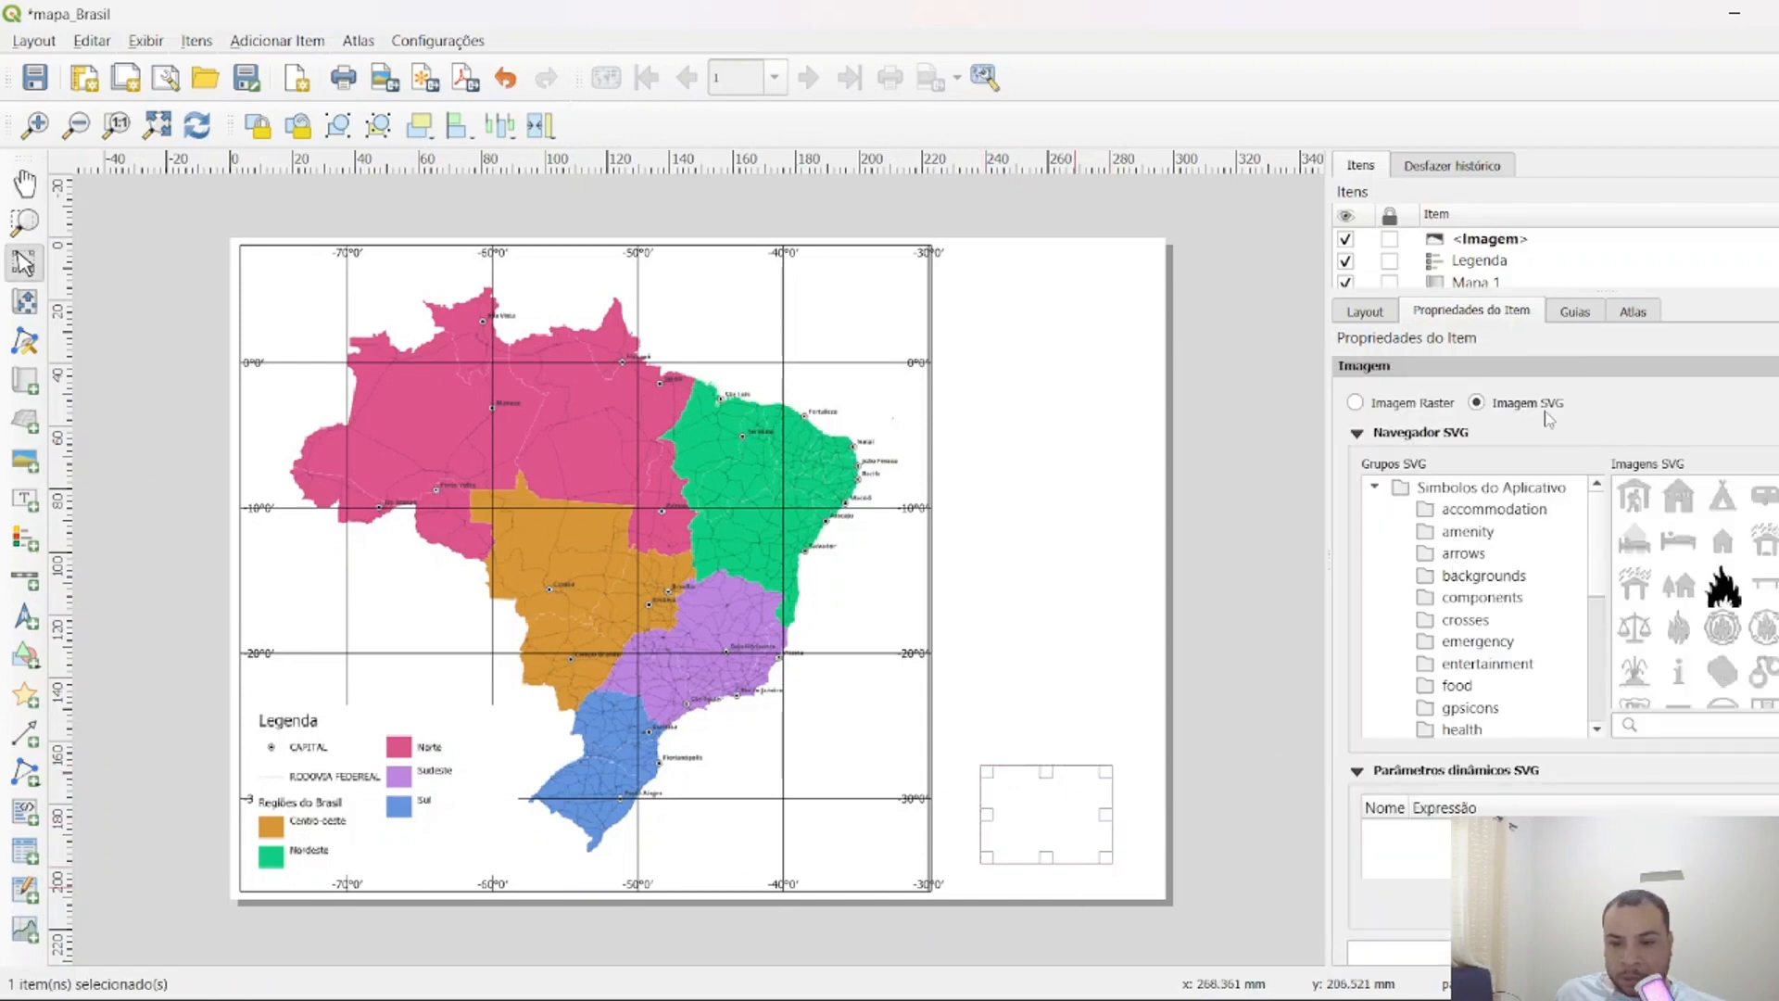
Try several built-in SVG symbols in the picture item, such as the tent, the fire, the restroom sign, a north arrow and the forbidden circle.
left_click(1726, 501)
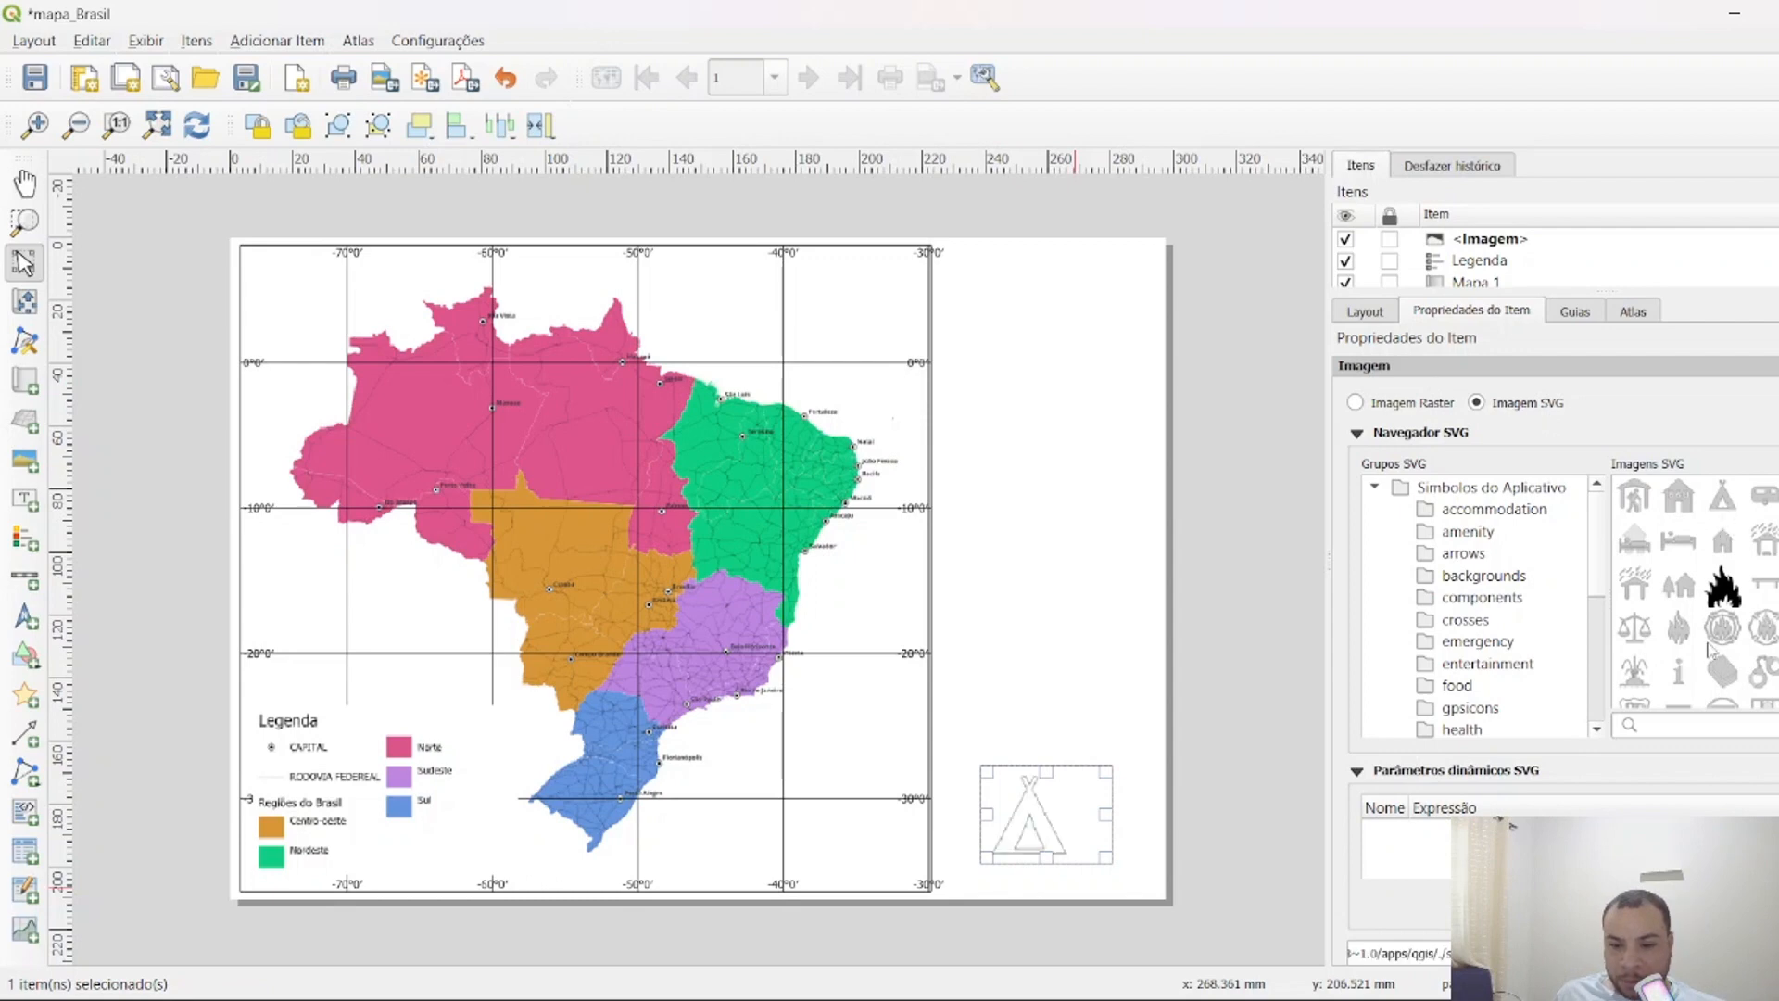
left_click(1737, 600)
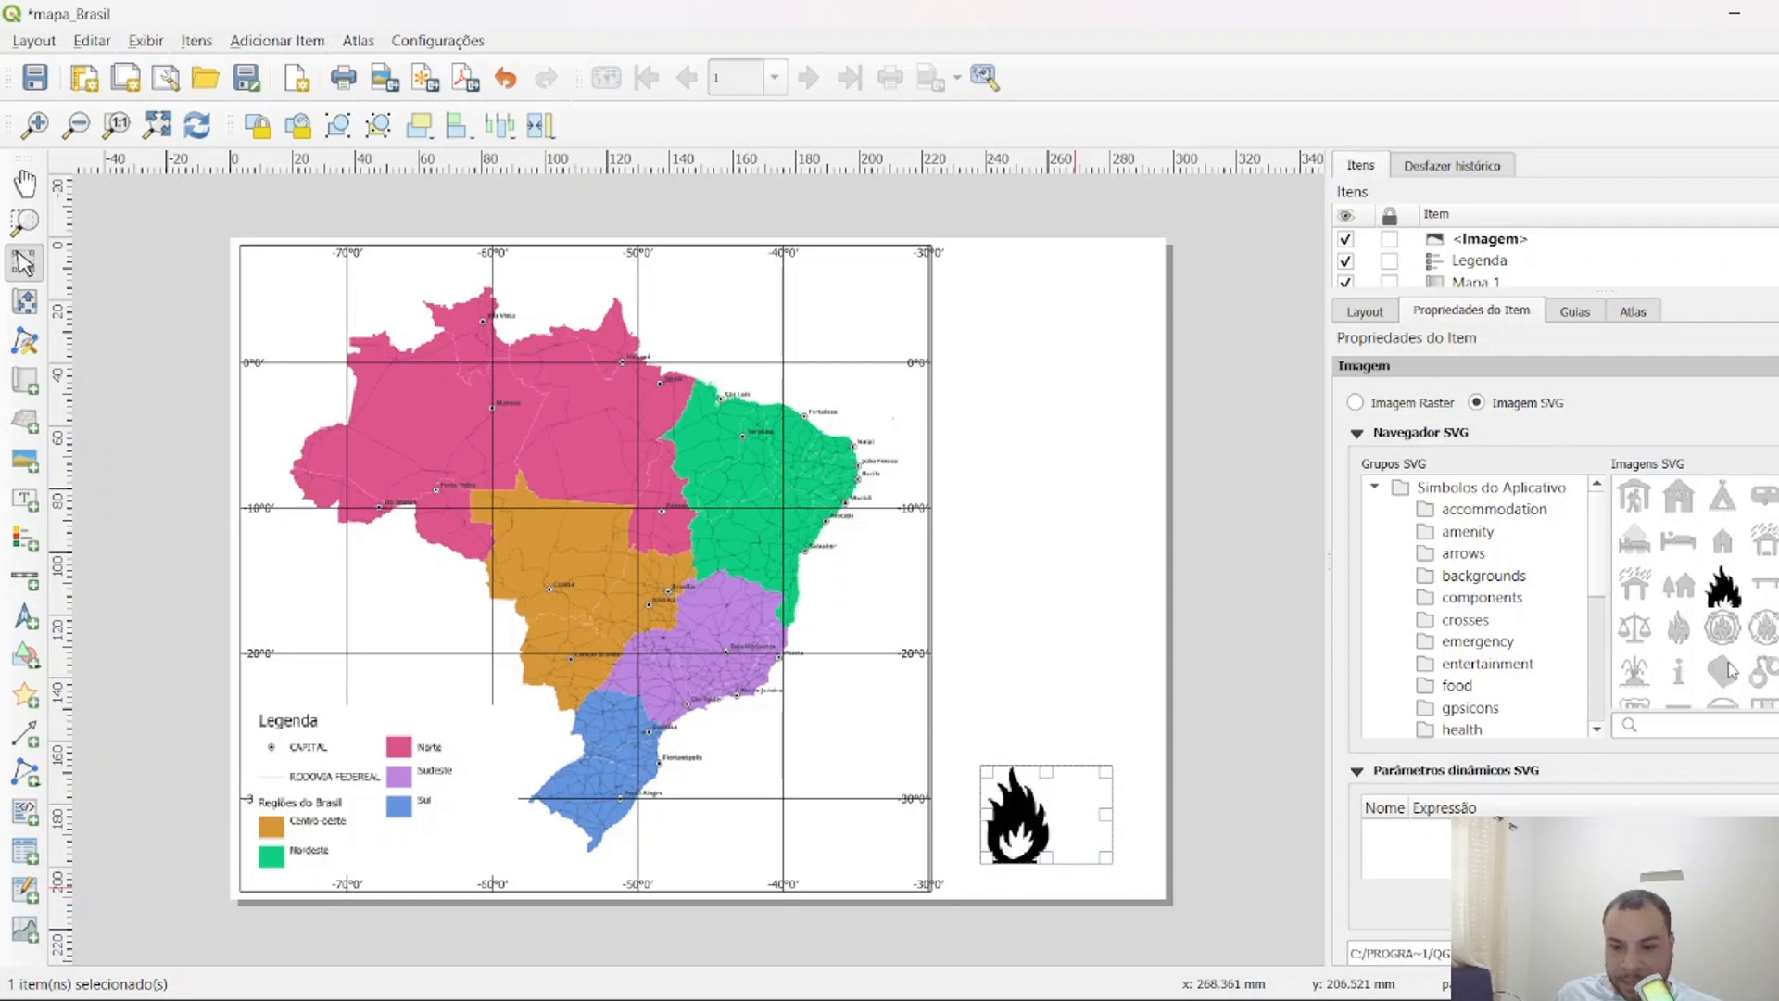
left_click(1725, 644)
scroll(1726, 648, "down", 1)
left_click(1728, 640)
left_click(1770, 623)
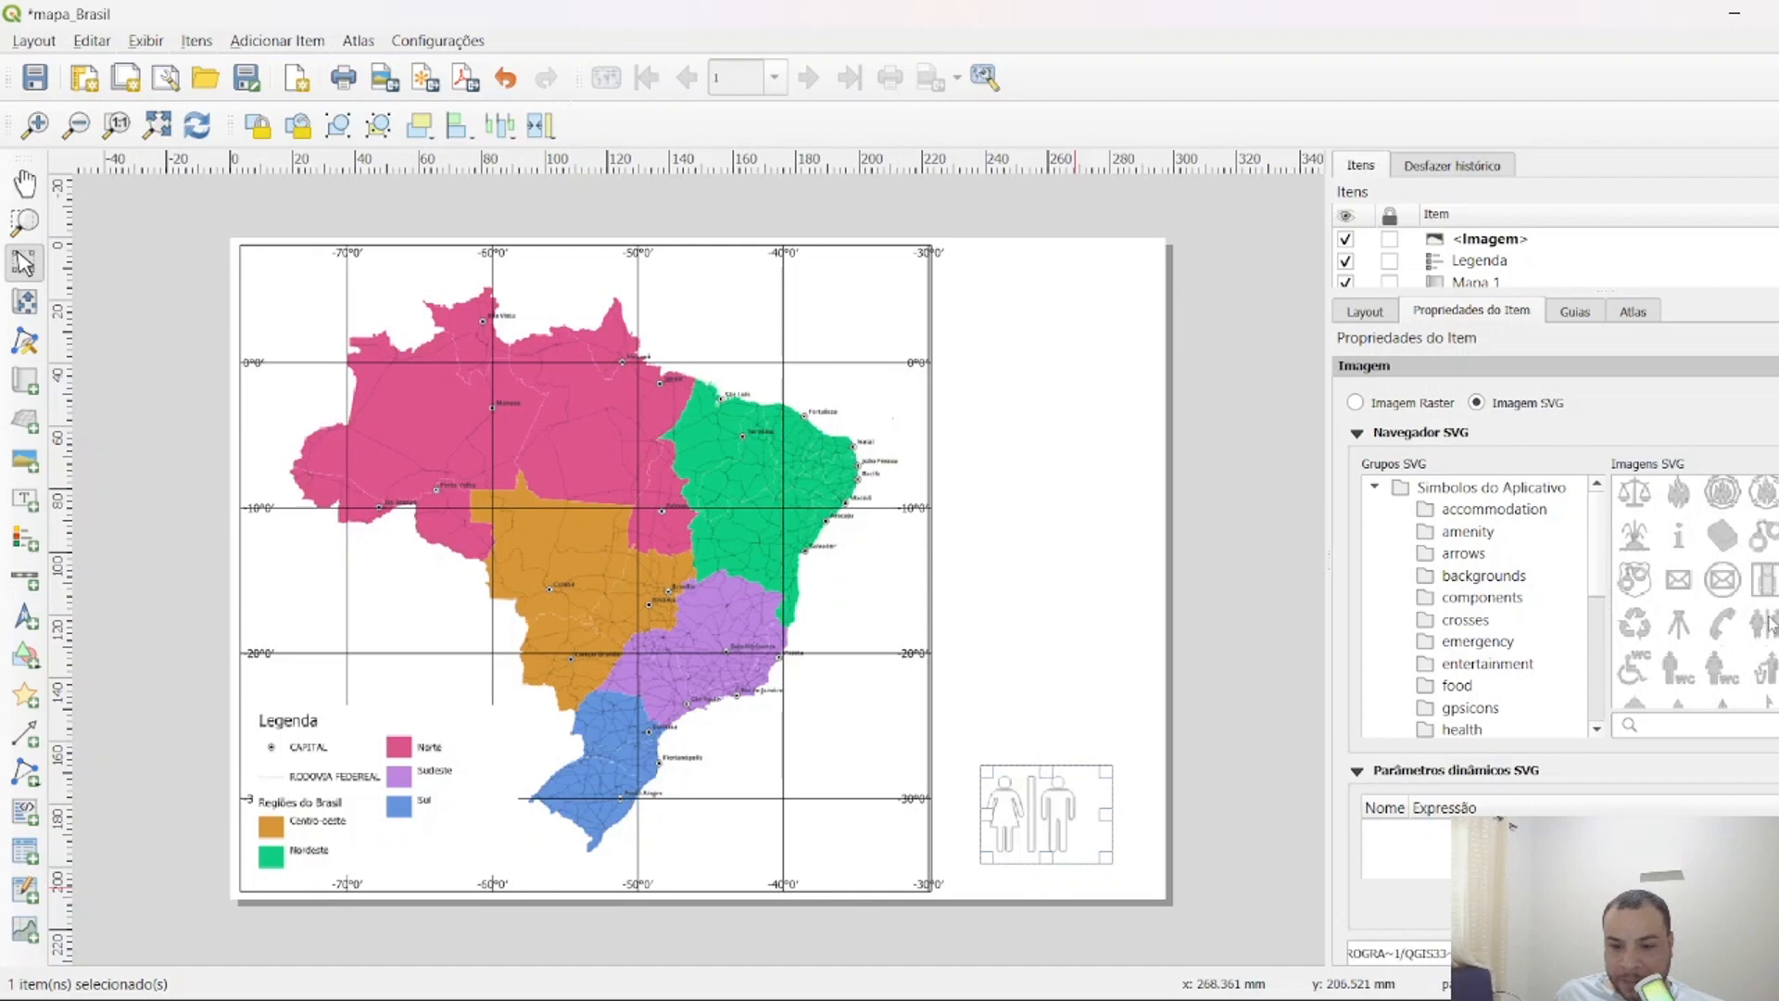
scroll(1757, 629, "down", 1)
left_click(1725, 628)
left_click(1767, 636)
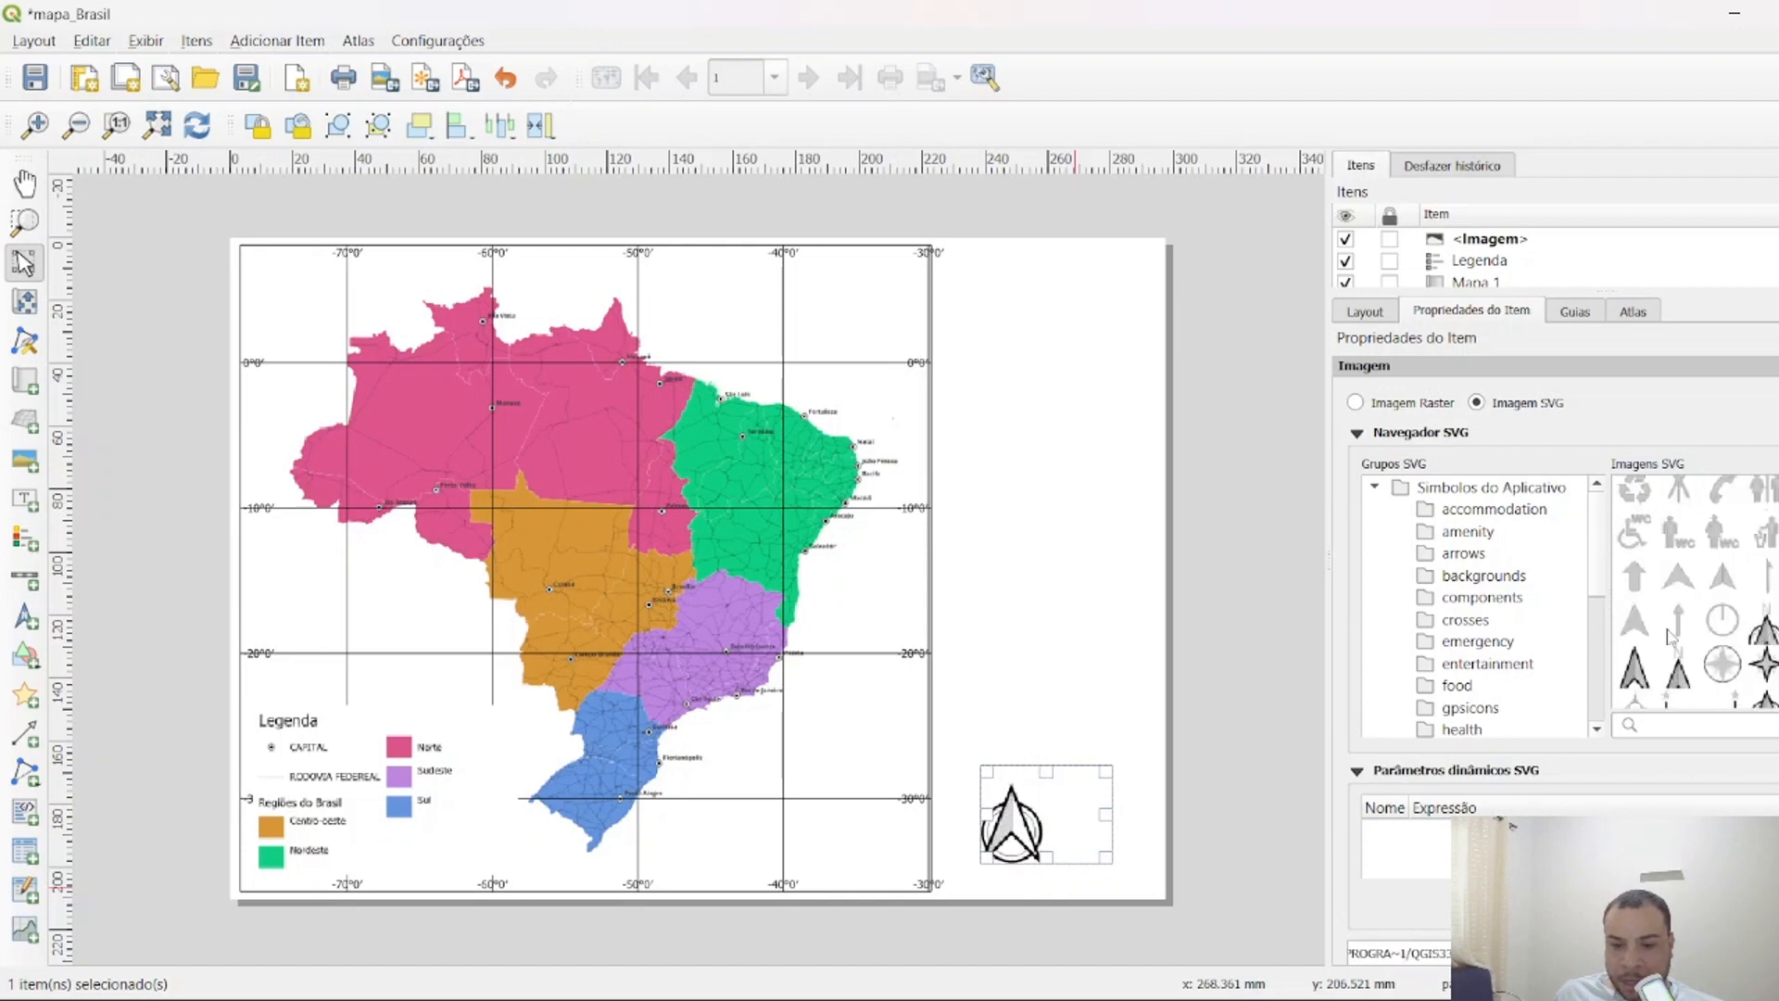
scroll(1664, 633, "down", 1)
left_click(1664, 633)
left_click(1739, 634)
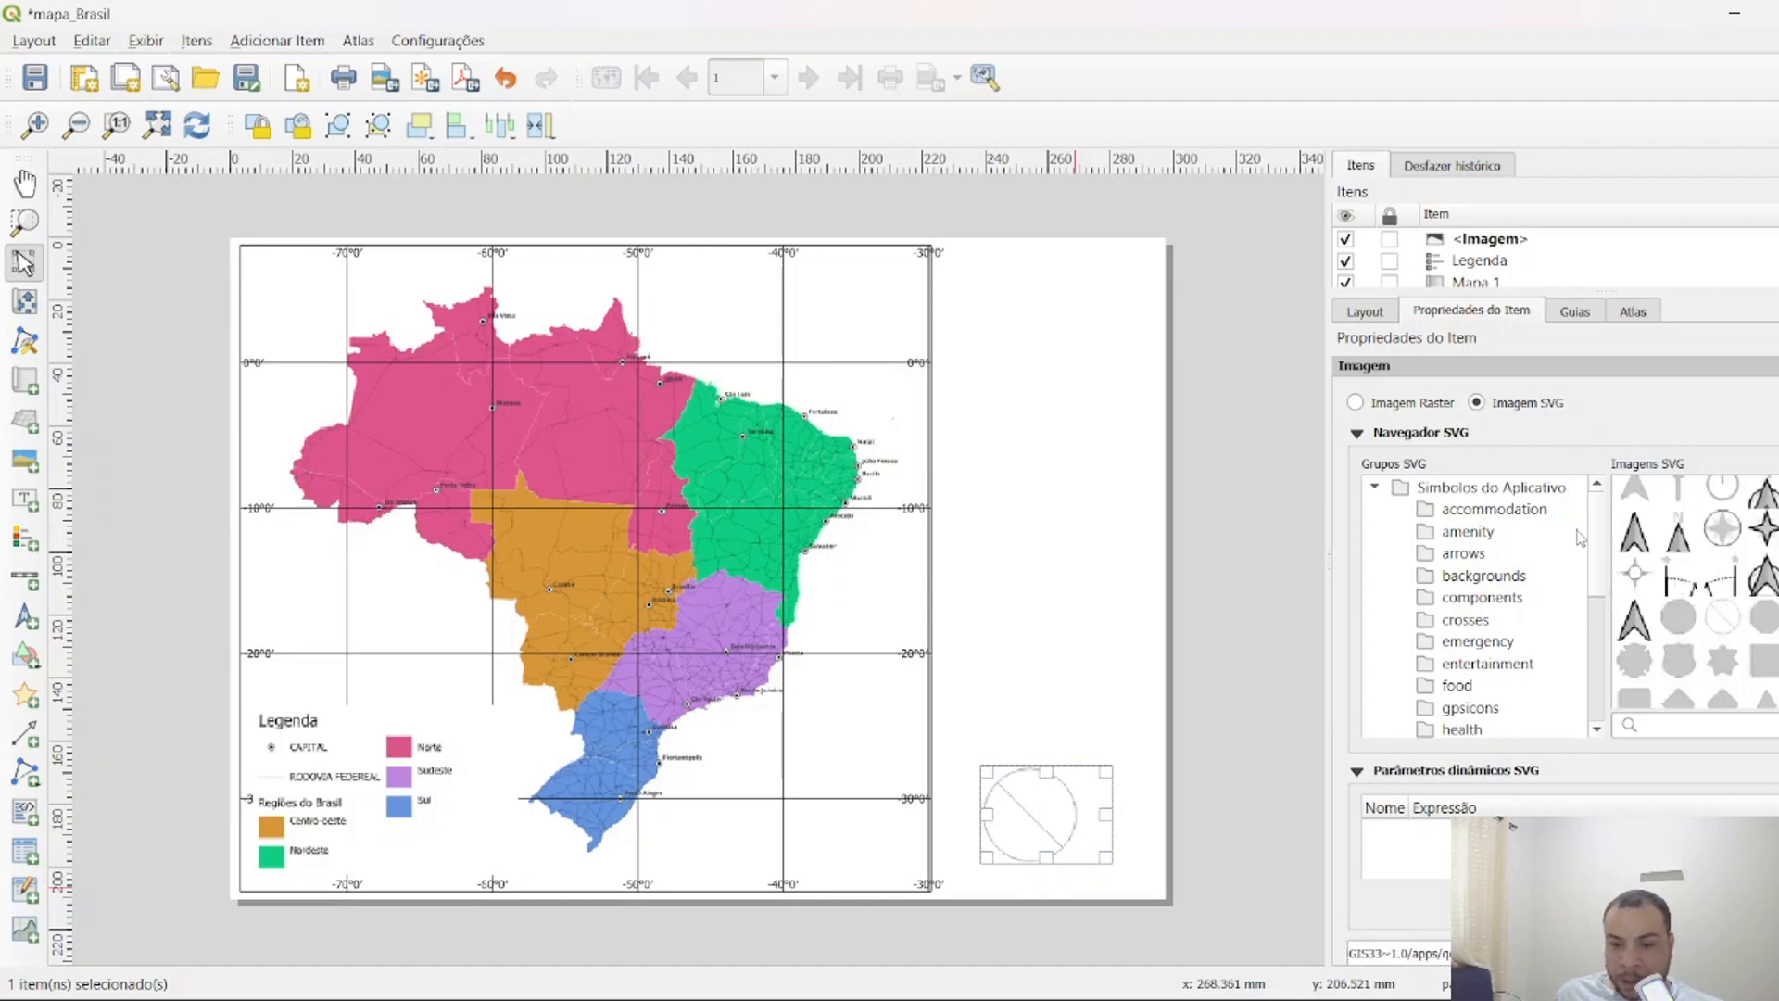
Switch the picture item to a raster image and open an enlarged file browser for its source.
left_click(1396, 404)
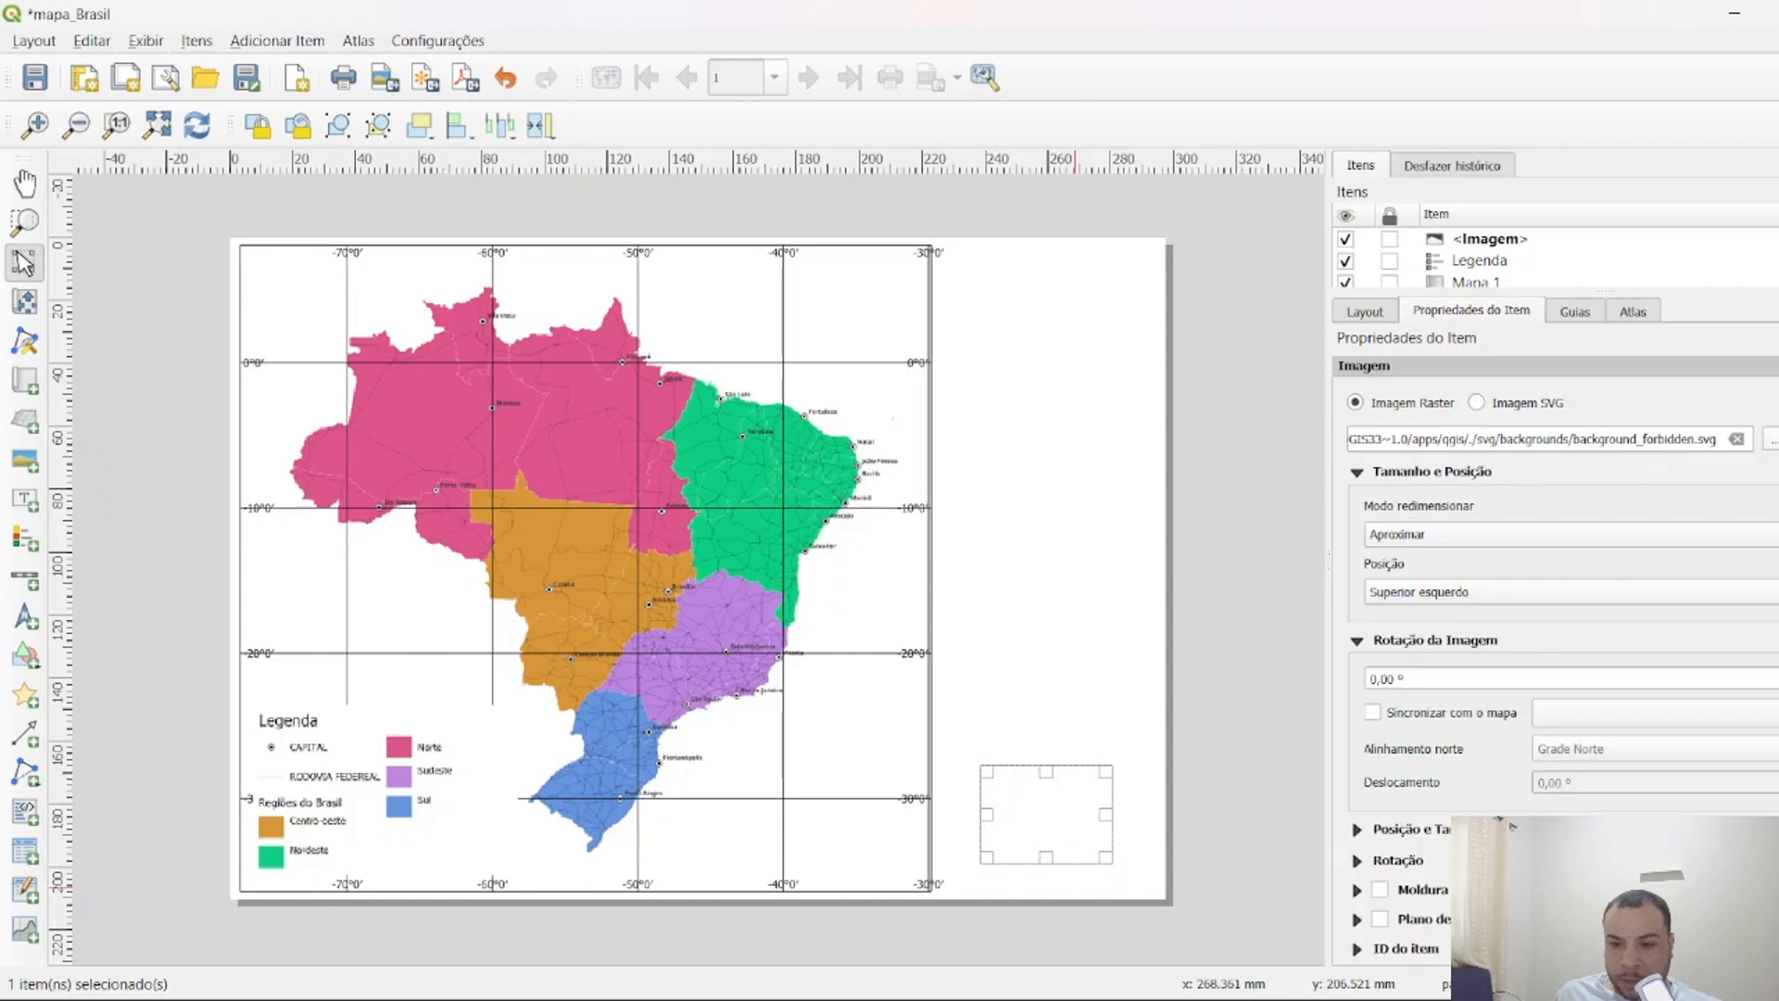
left_click(1770, 439)
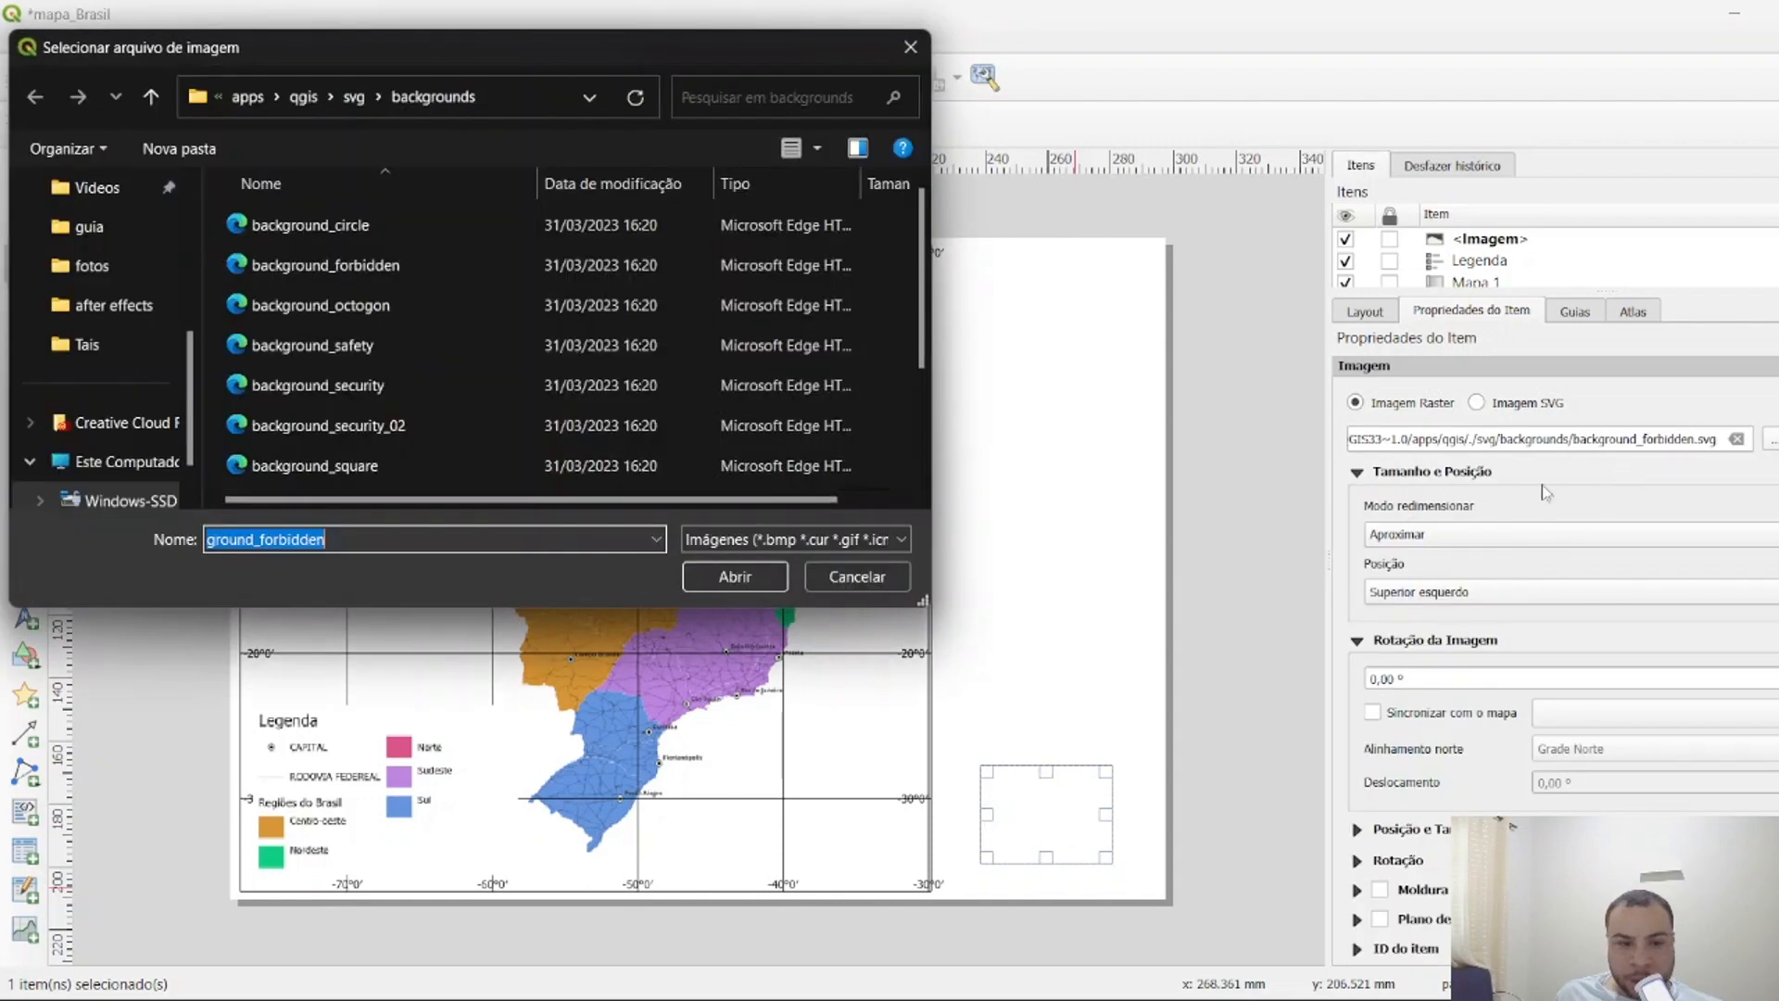
left_click_drag(918, 600, 973, 758)
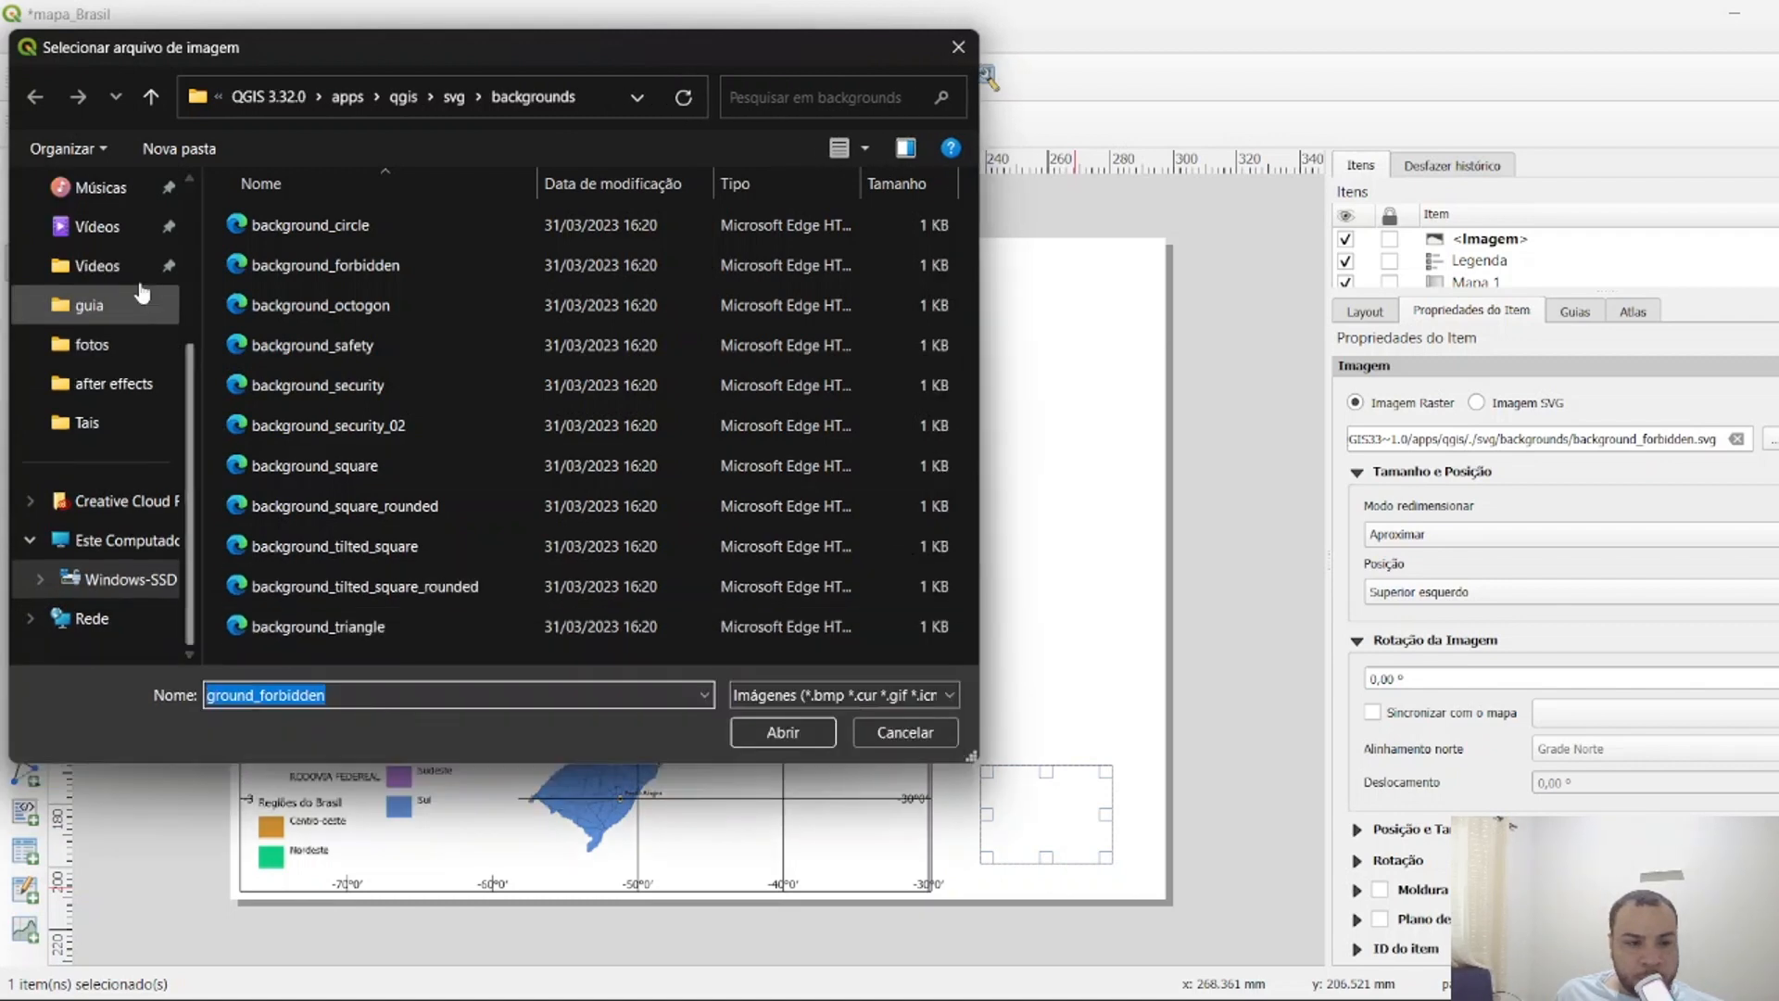
Look for an image file in the Imagens folder and in the diversos folder of Documentos, Simplifica.Geo.
scroll(129, 445, "up", 3)
left_click(122, 422)
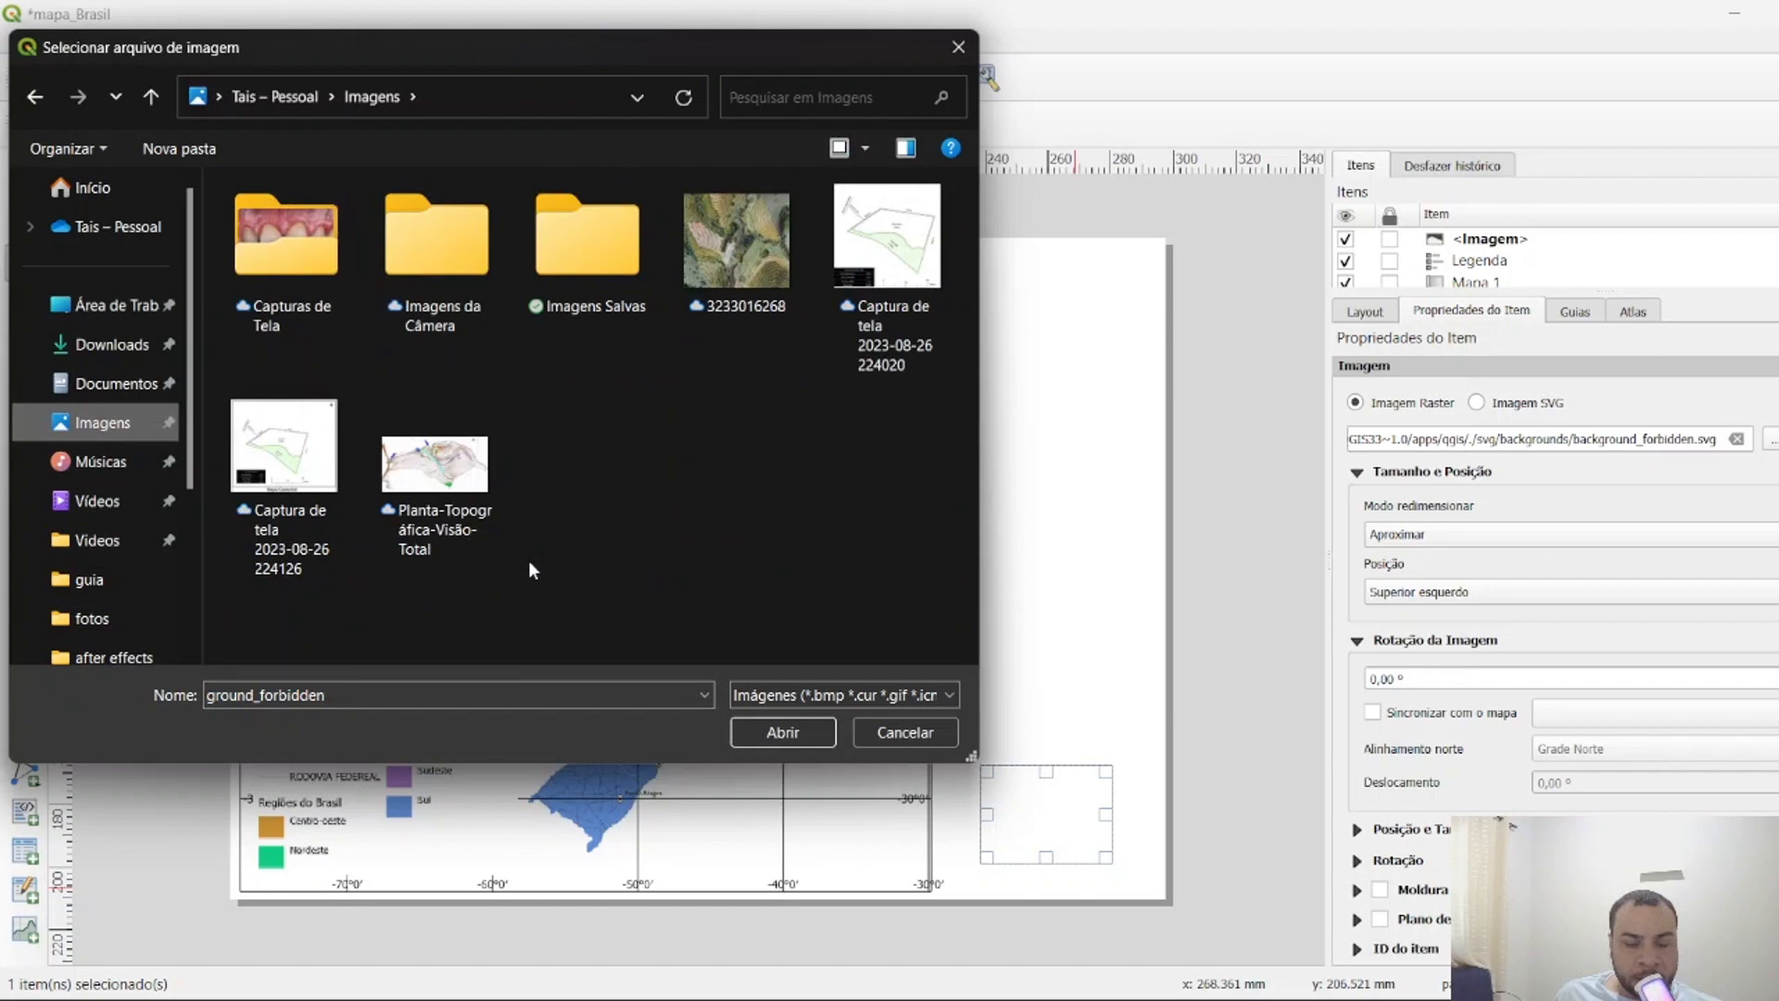
left_click(119, 382)
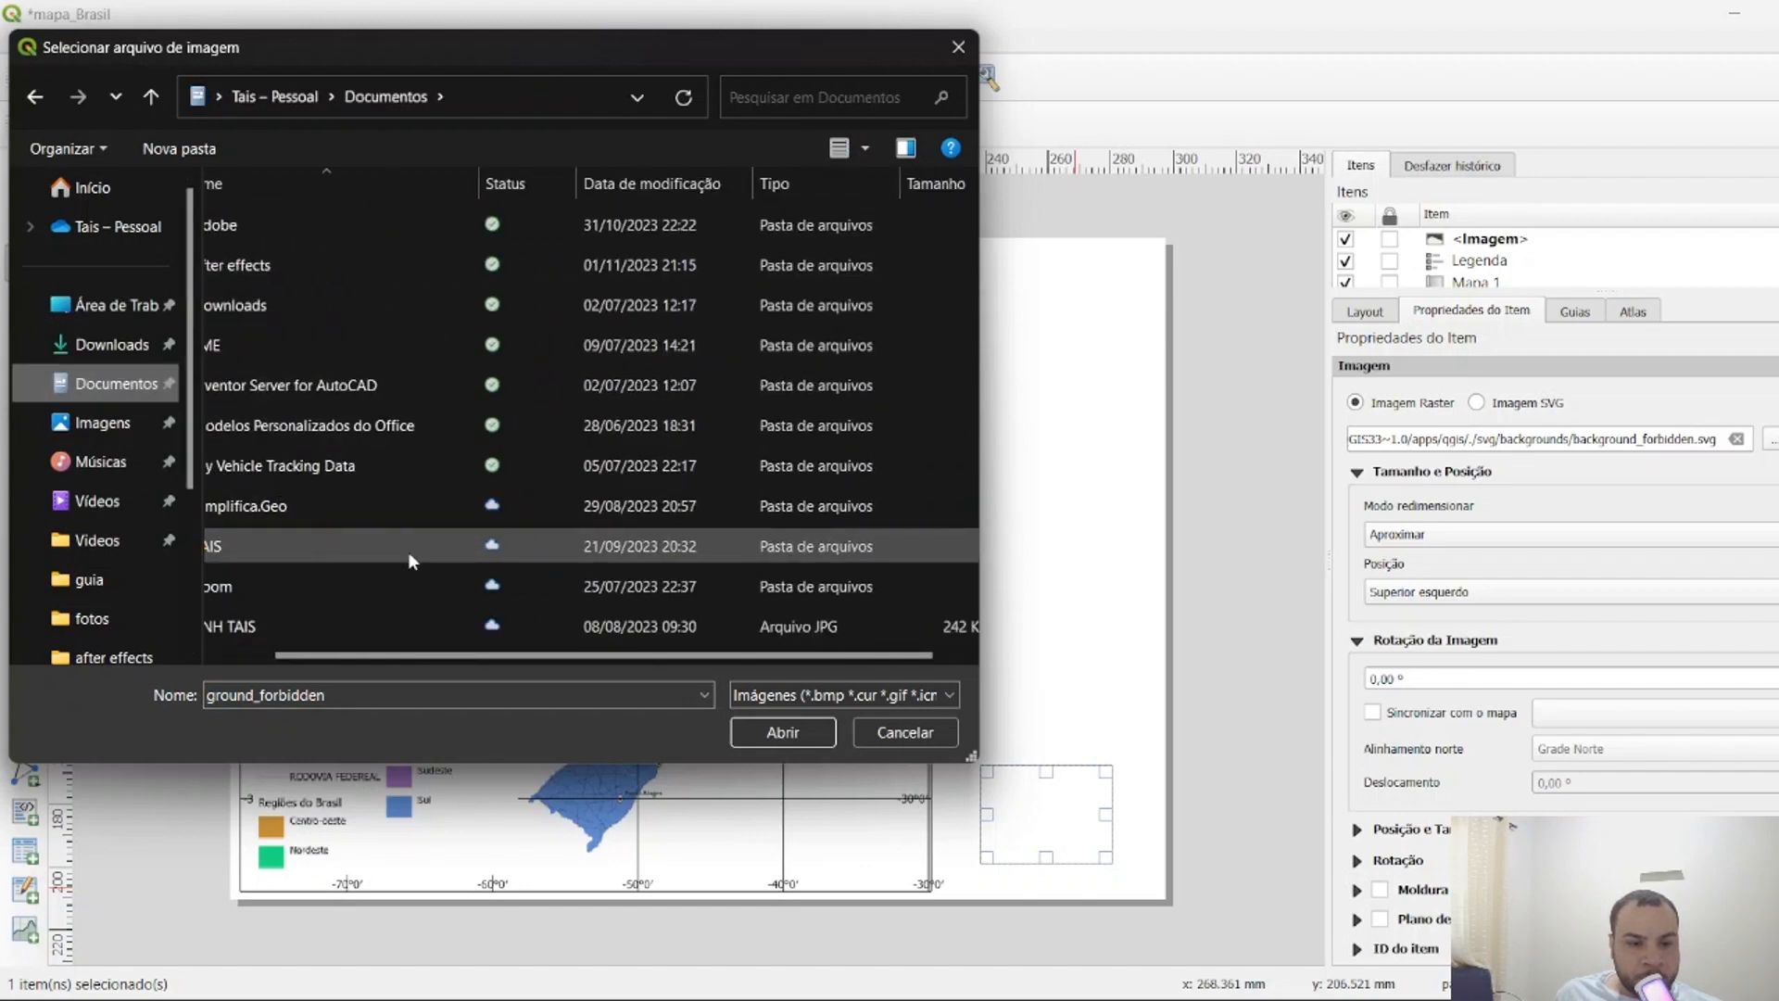
left_click(298, 509)
double_click(298, 509)
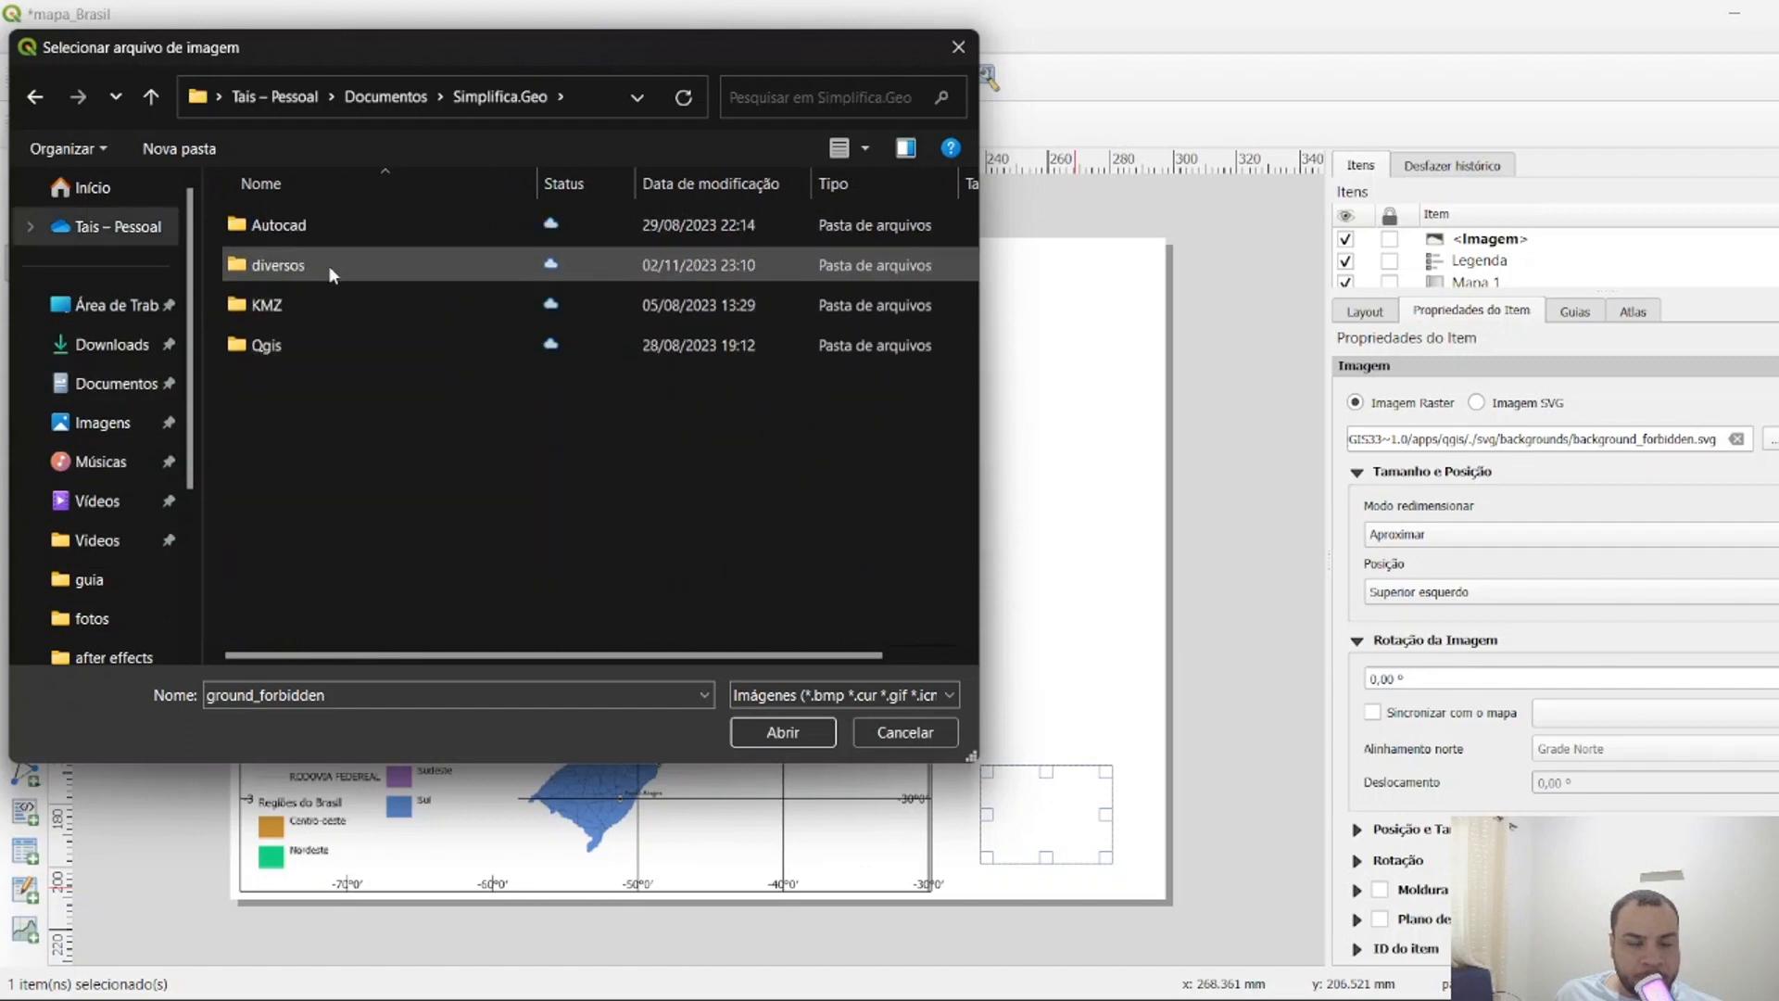
double_click(278, 265)
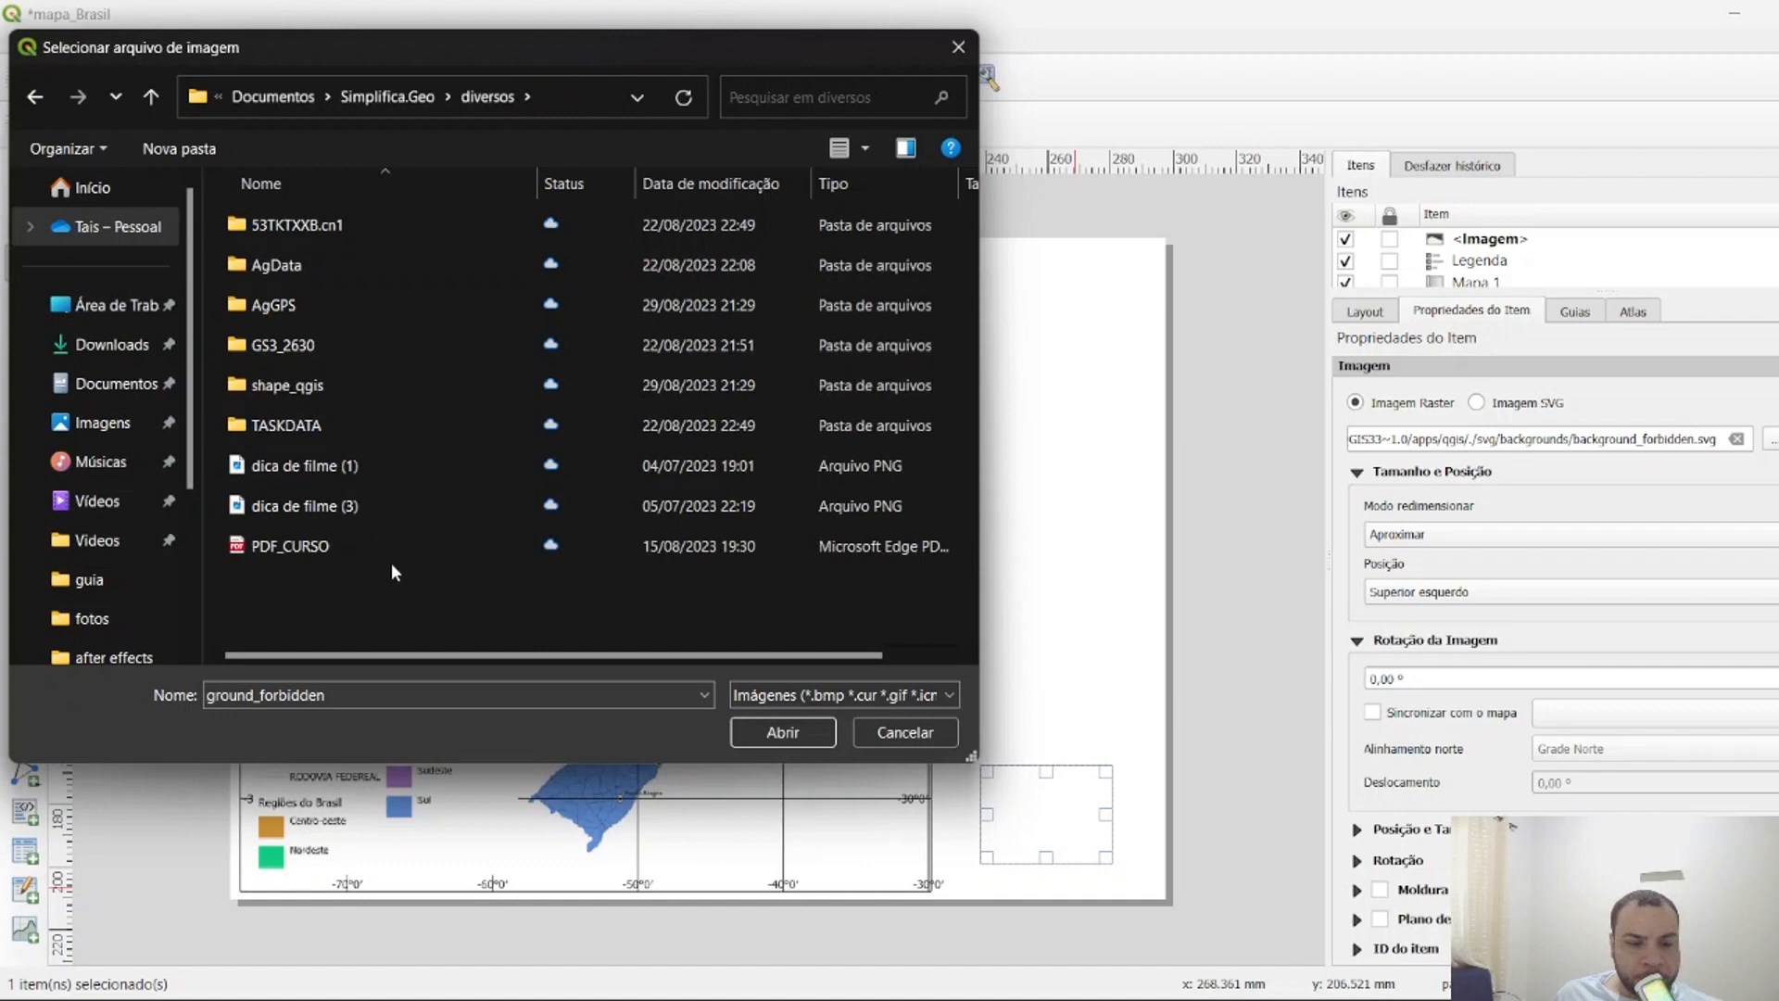
left_click(325, 503)
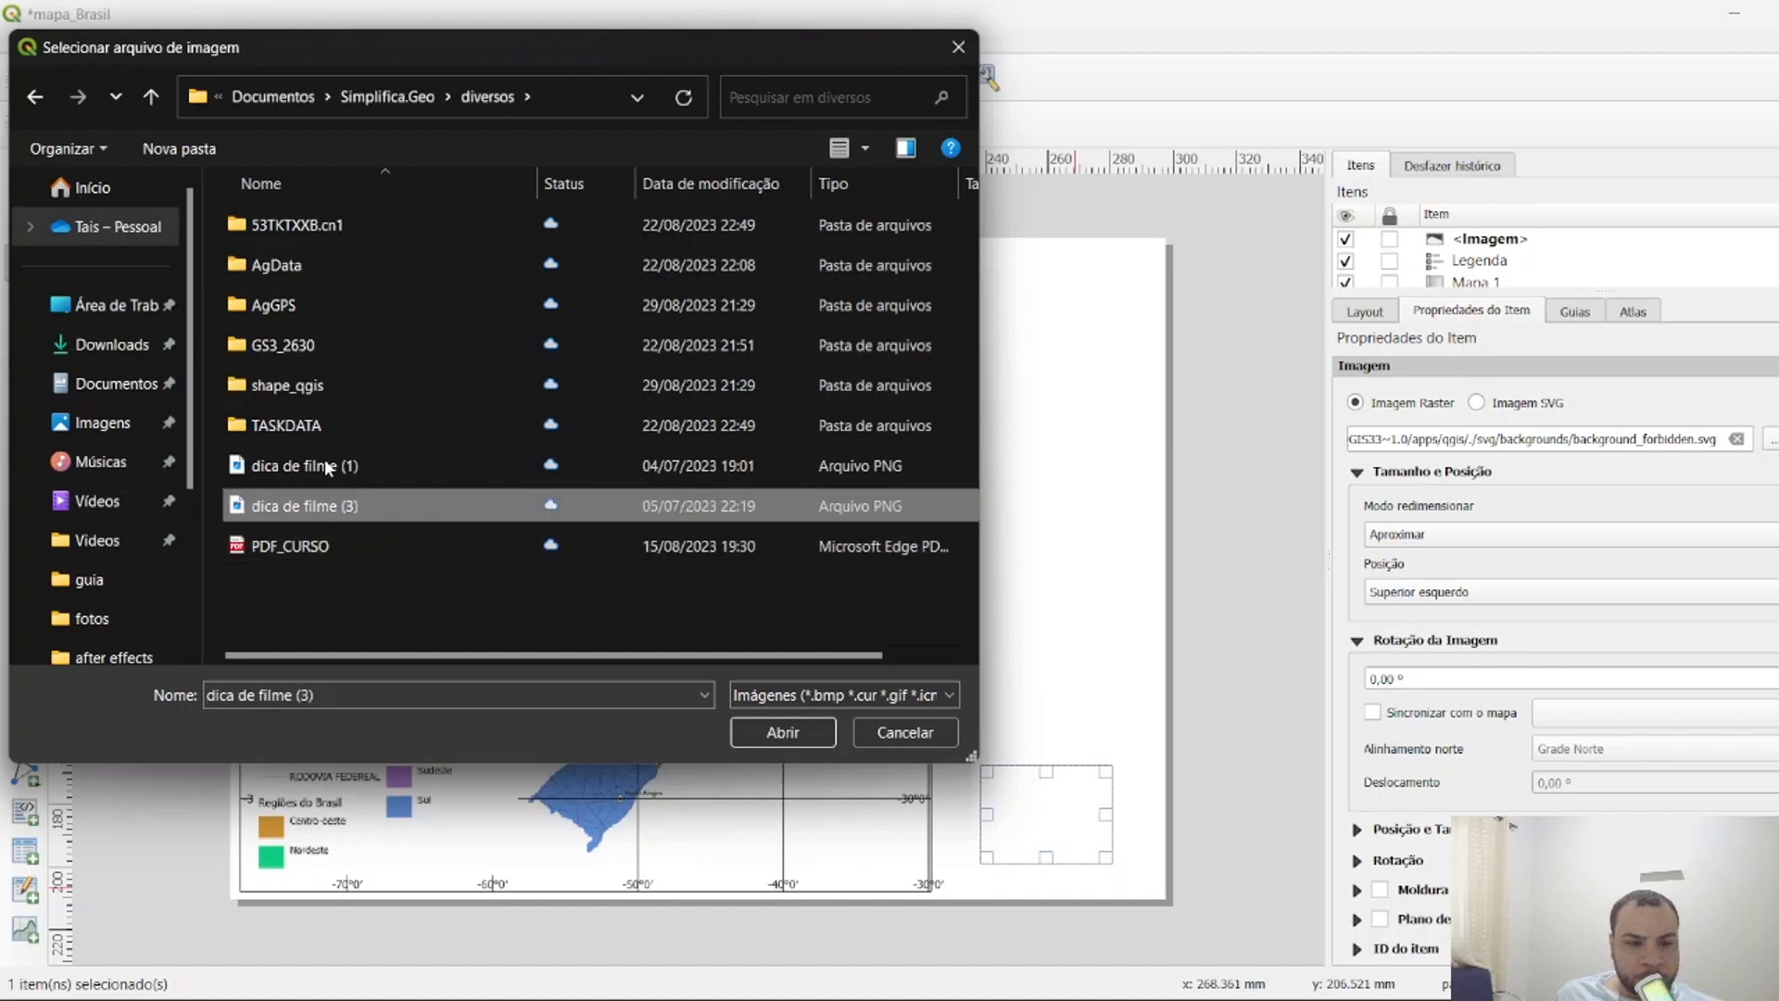
left_click(382, 98)
left_click(276, 347)
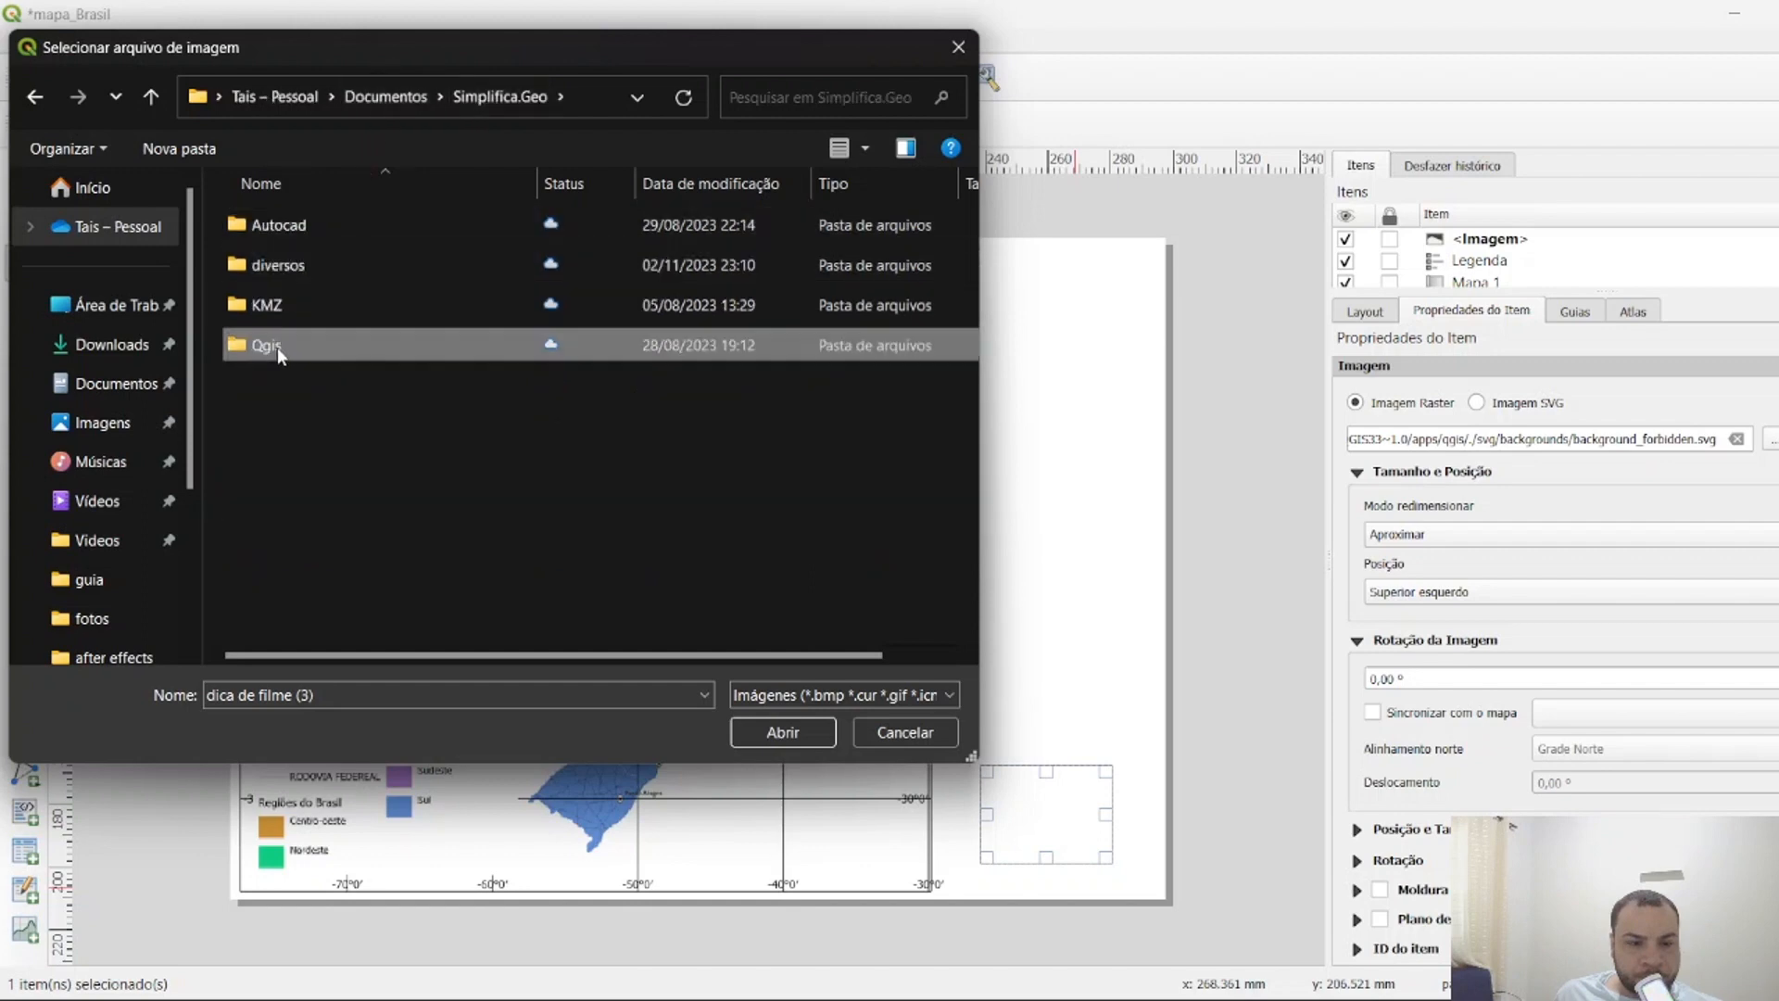
double_click(276, 346)
double_click(339, 232)
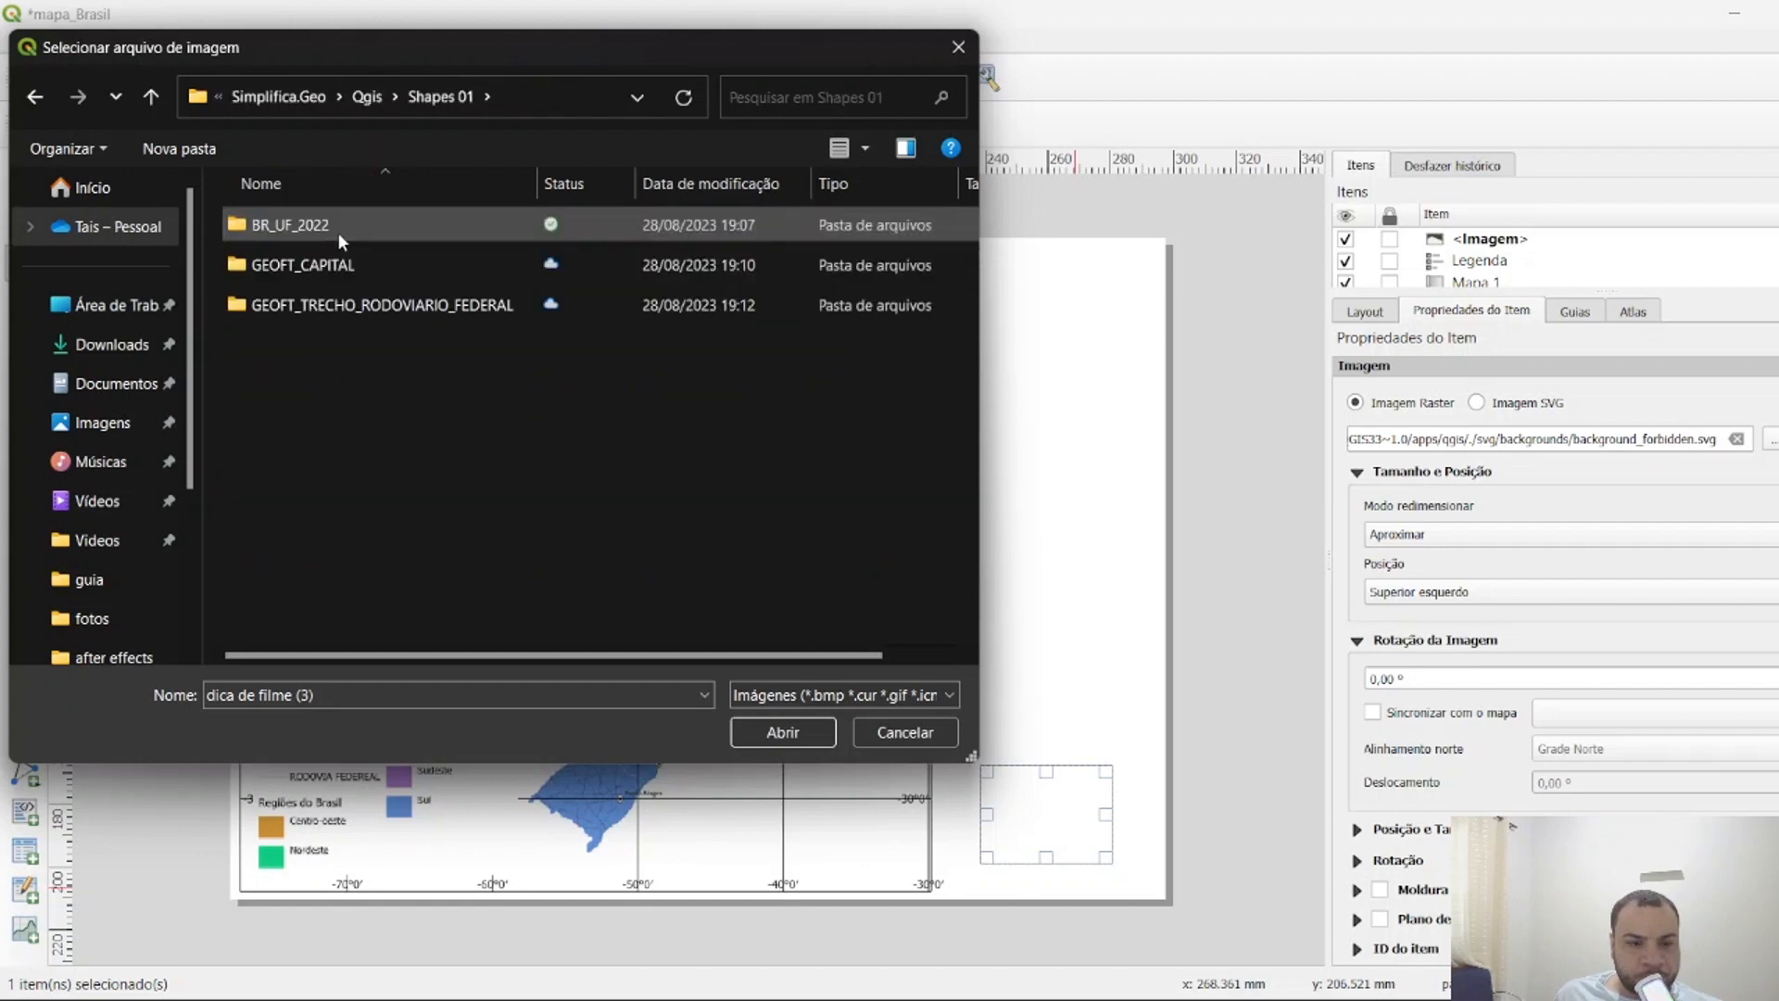
left_click(367, 97)
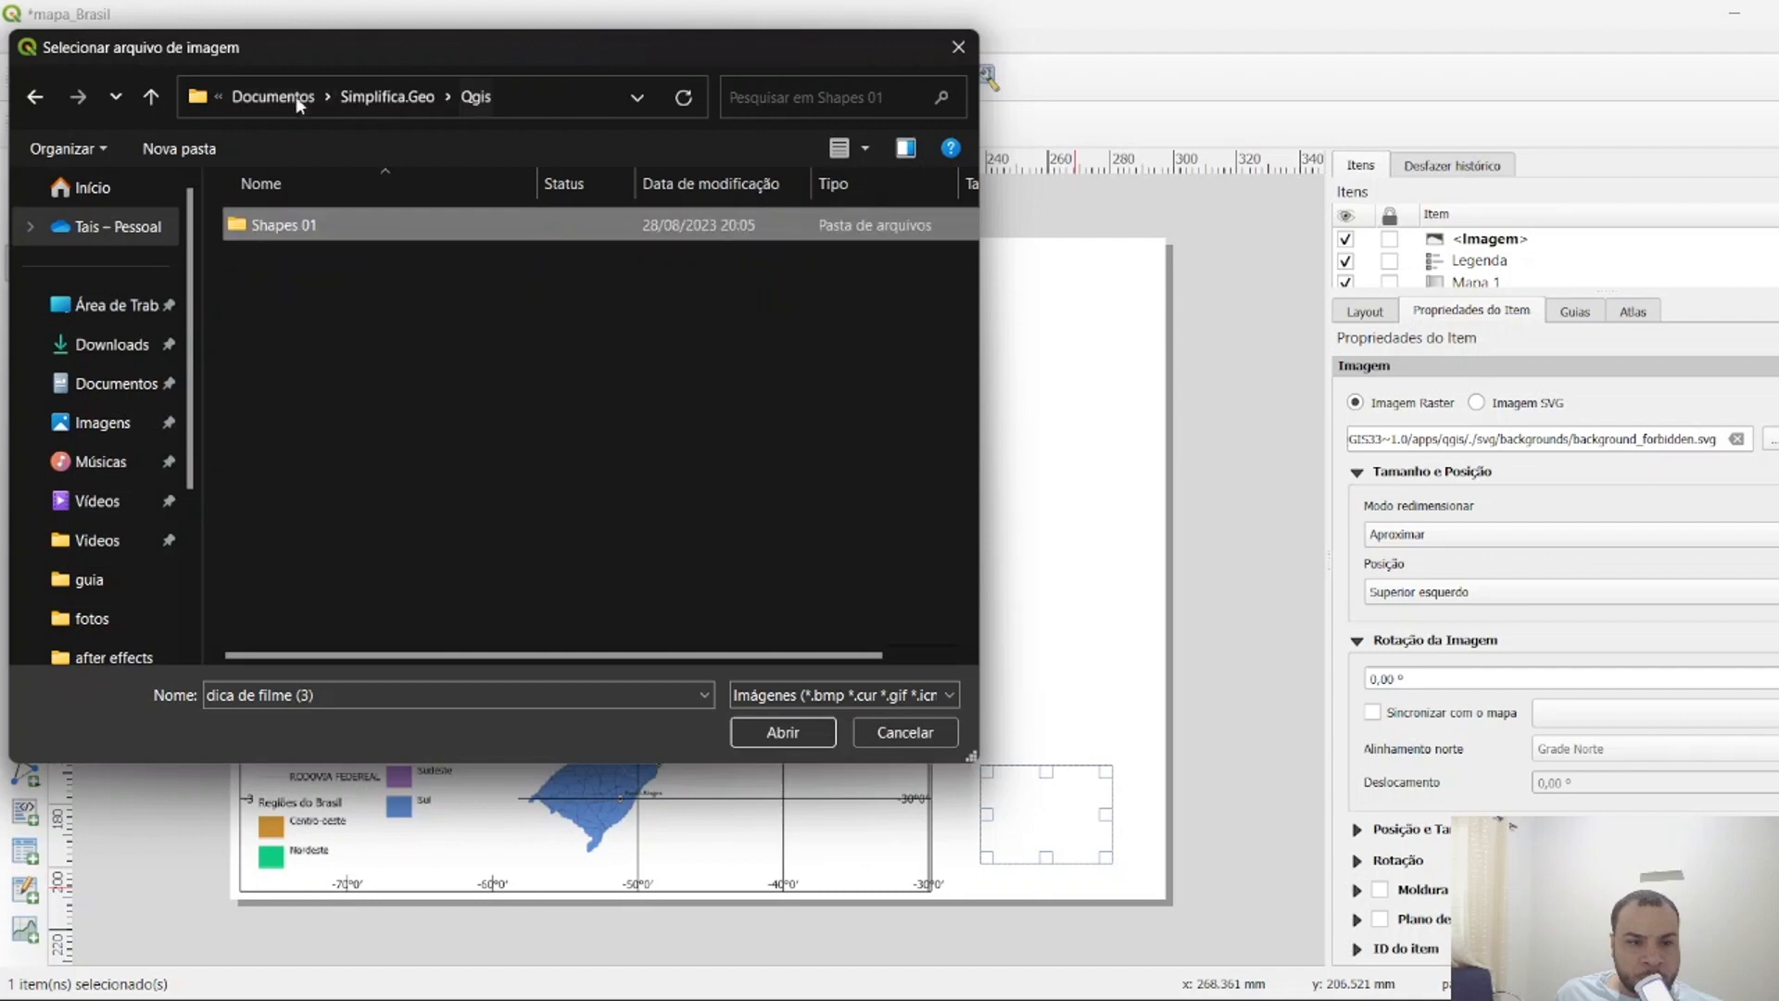
left_click(109, 427)
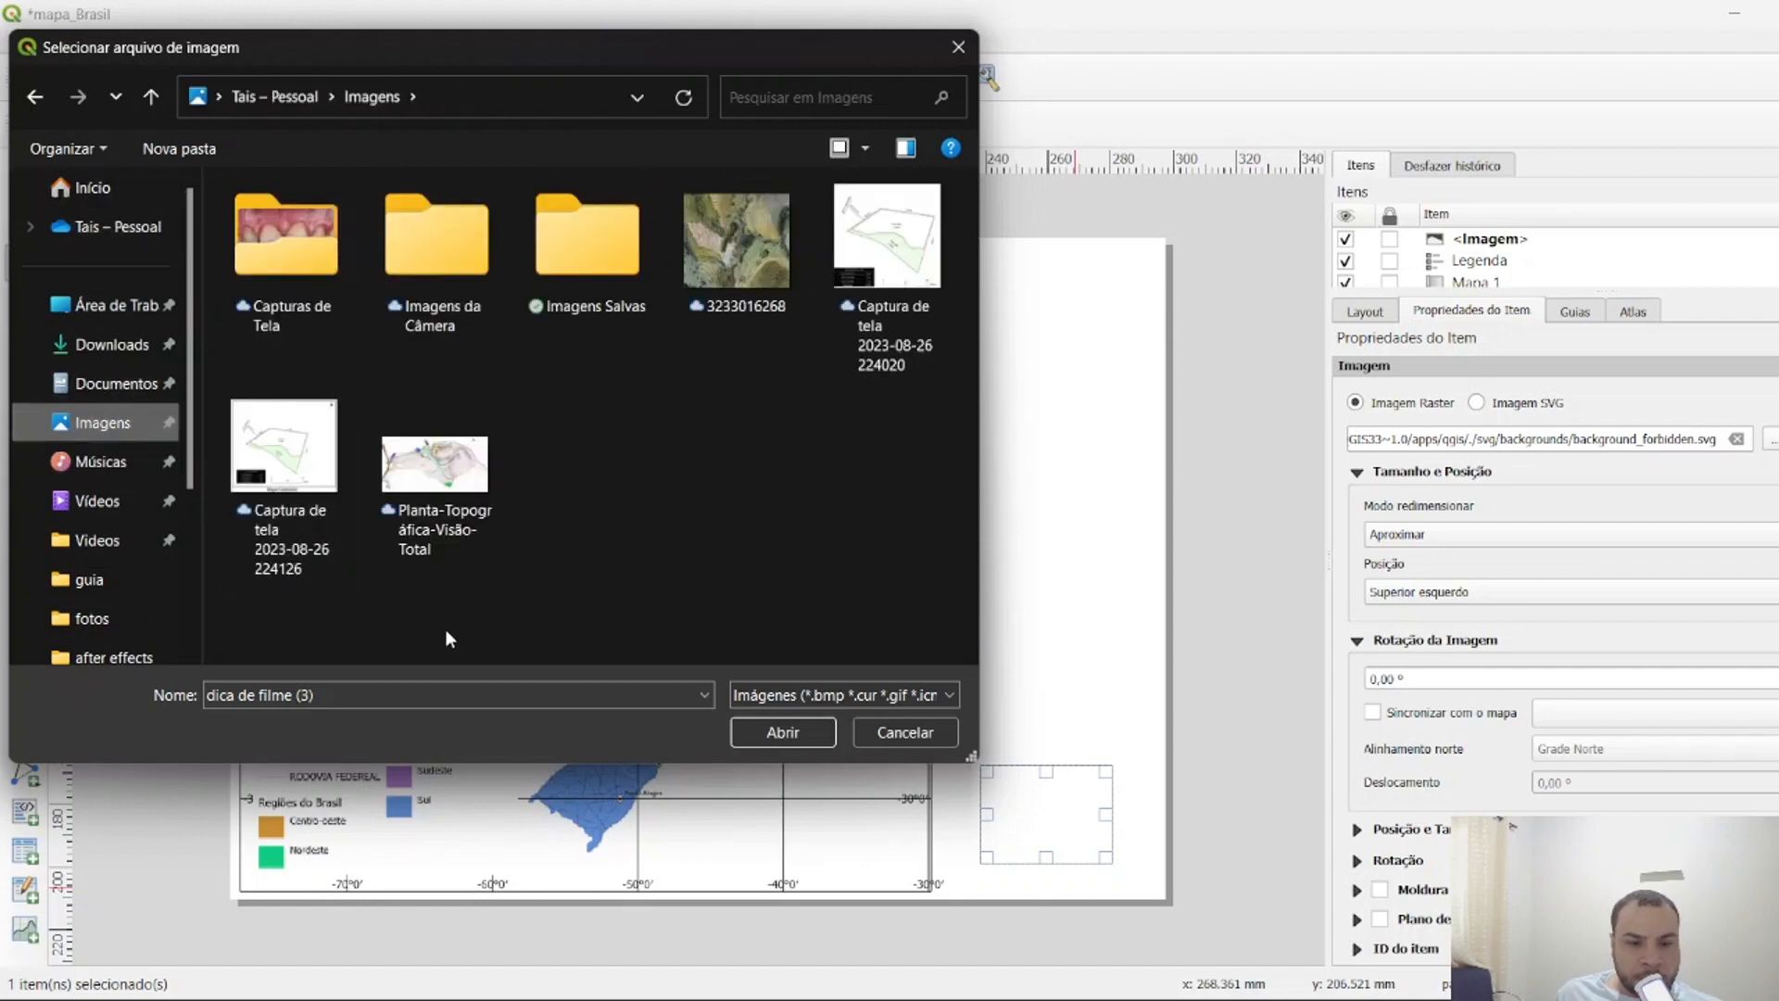
left_click(887, 269)
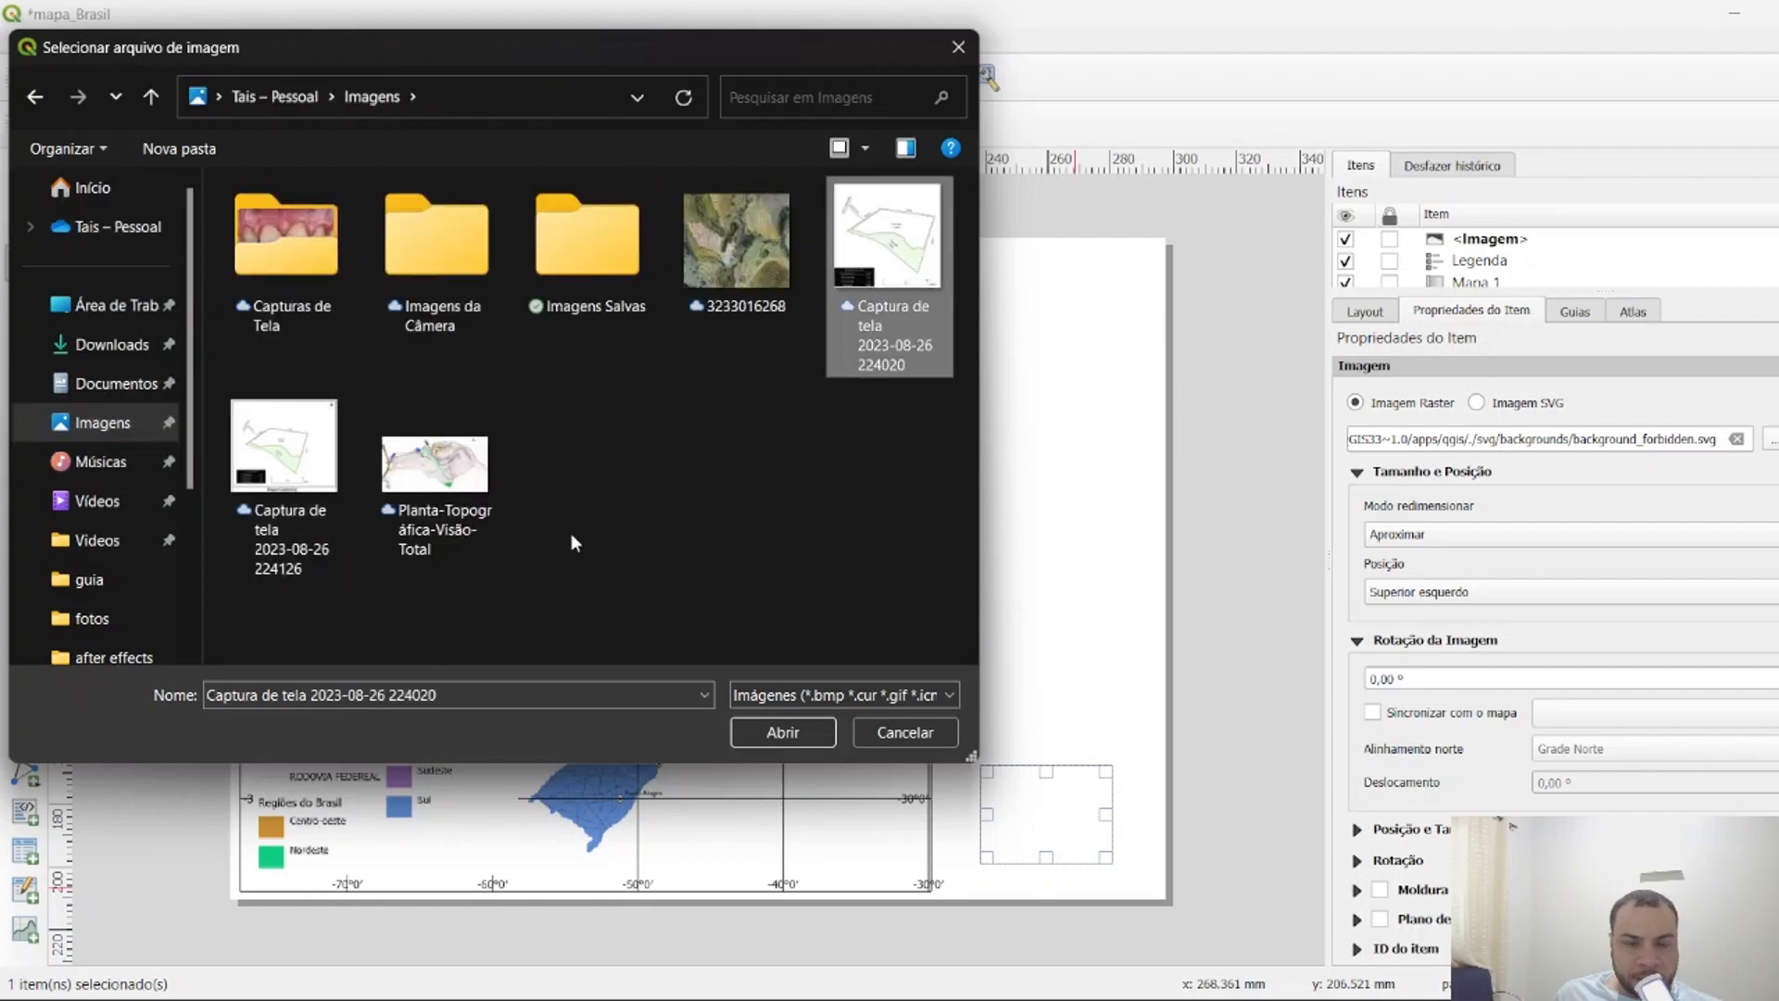
left_click(781, 733)
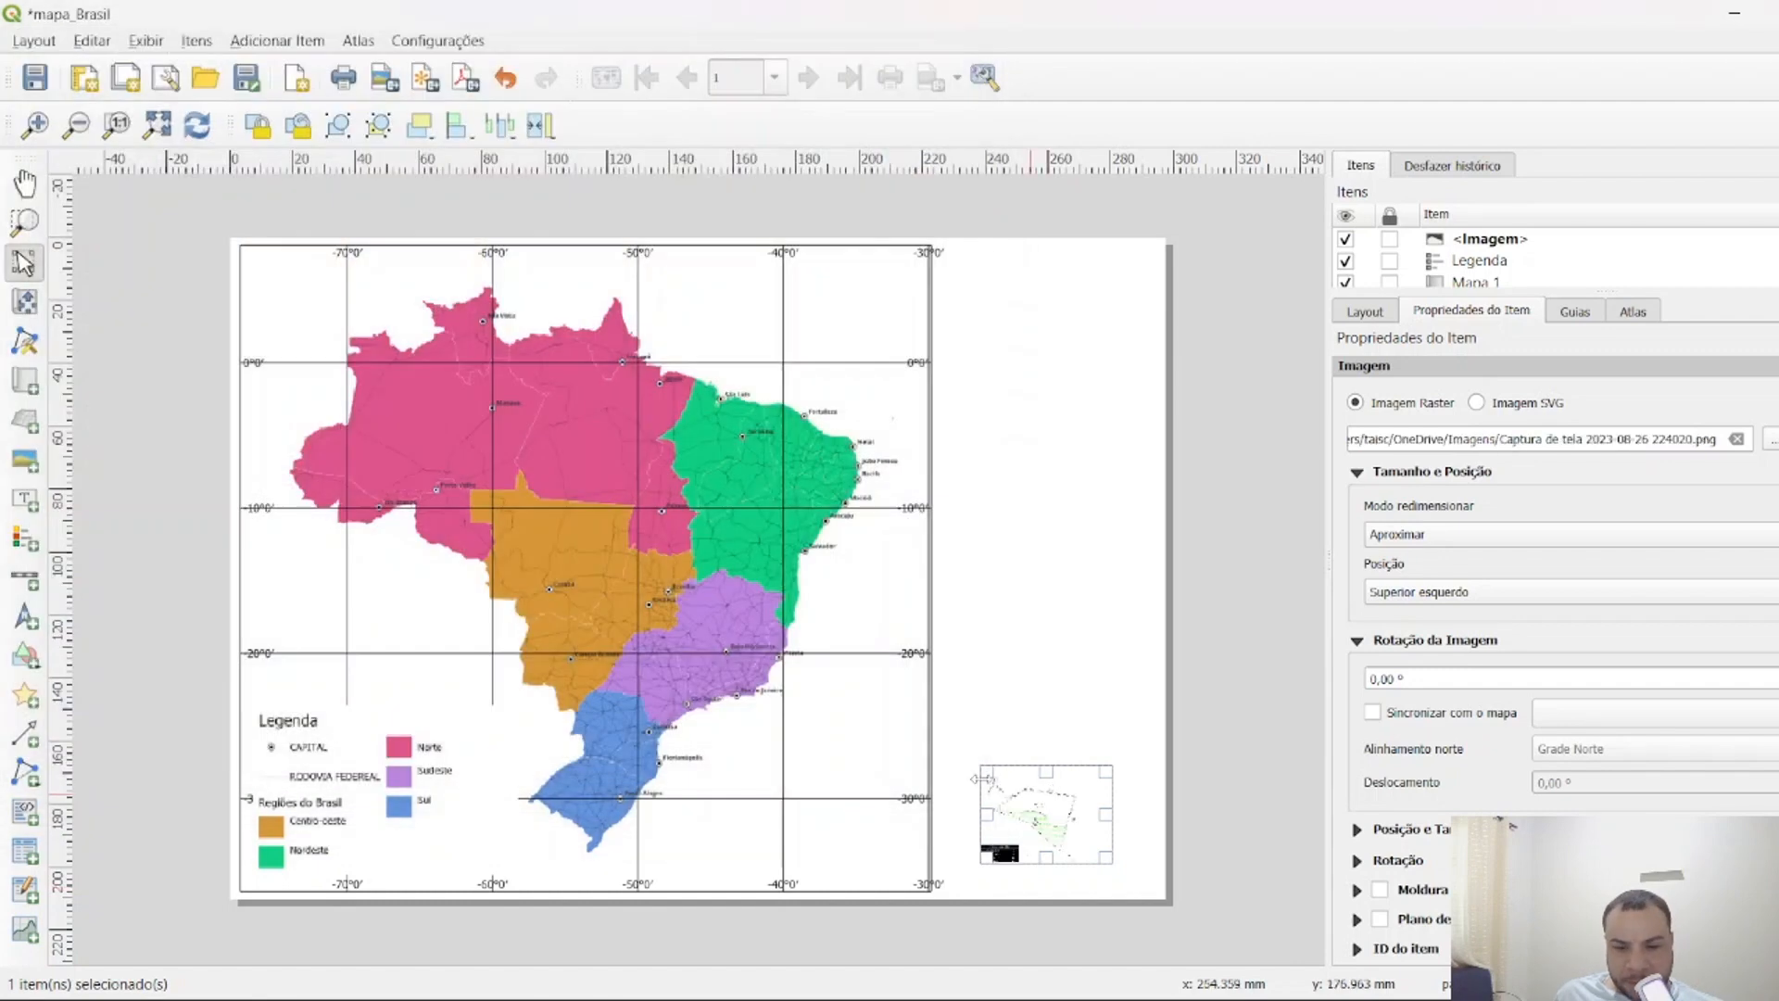
Enlarge and reposition the picture in the page's lower-right blank area, and delete it from the layout.
left_click_drag(984, 779, 868, 687)
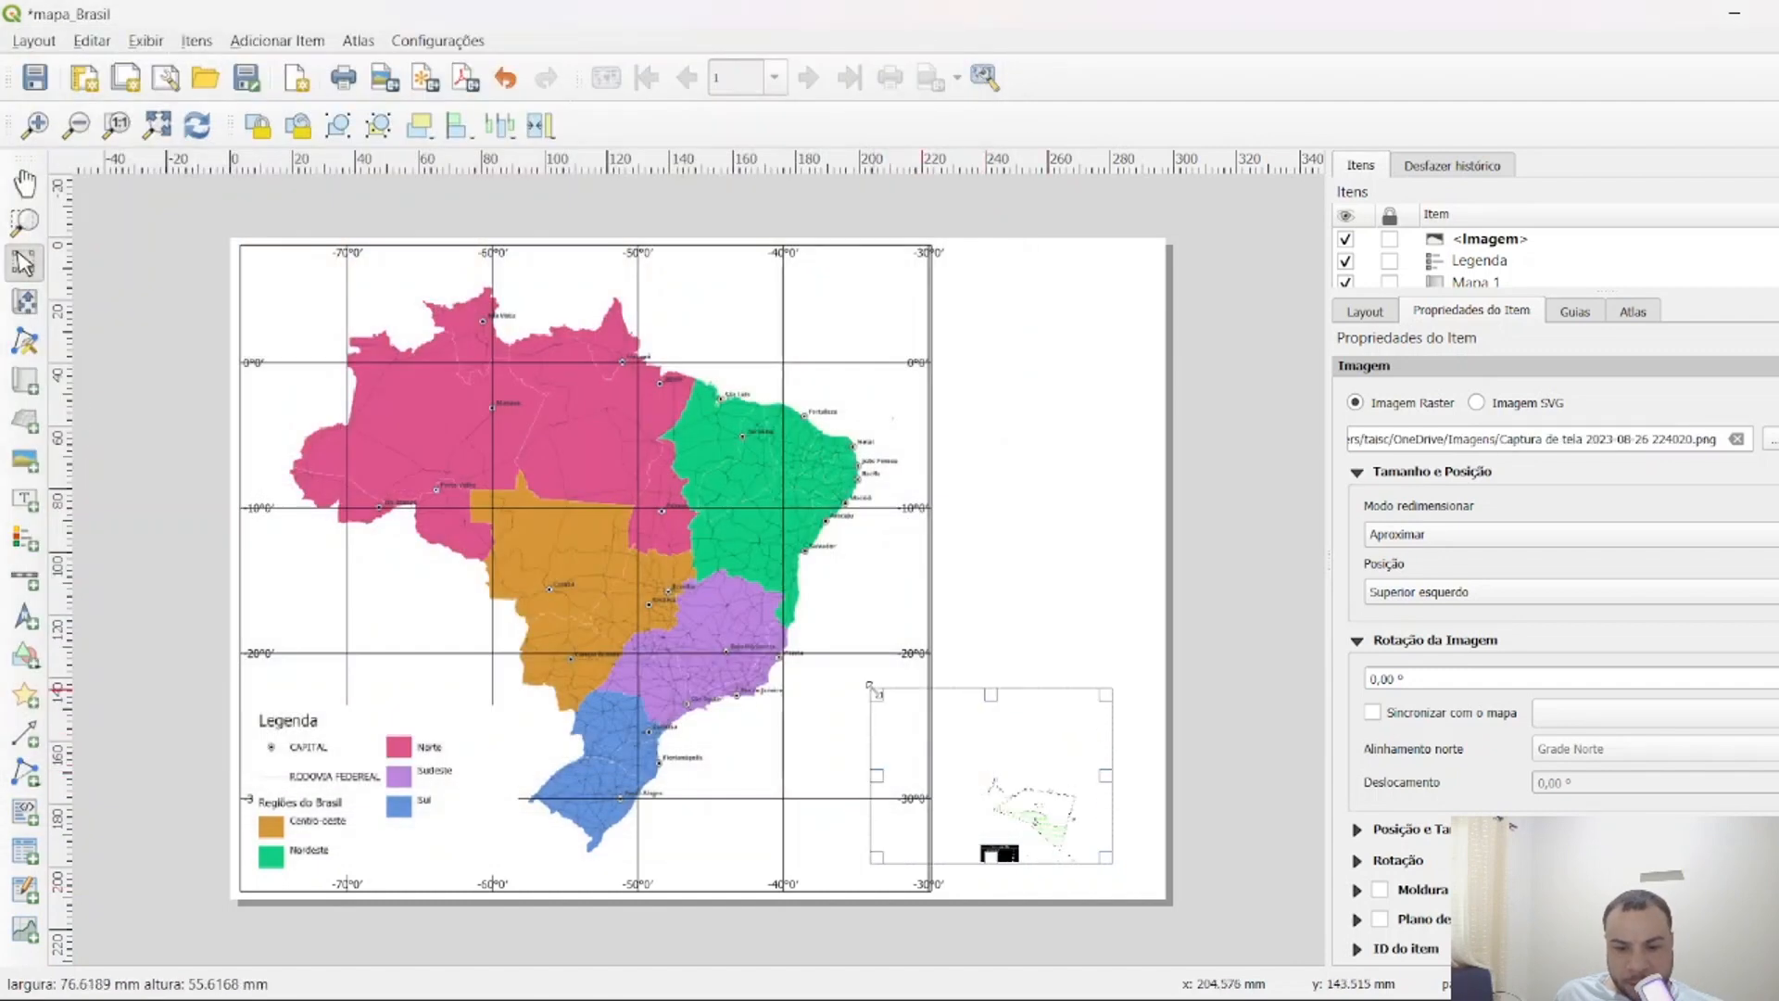
left_click_drag(1060, 792, 1142, 803)
left_click_drag(1189, 704, 1139, 740)
mouse_move(1028, 820)
left_mouse_down()
mouse_move(1049, 806)
mouse_move(1025, 827)
left_mouse_up()
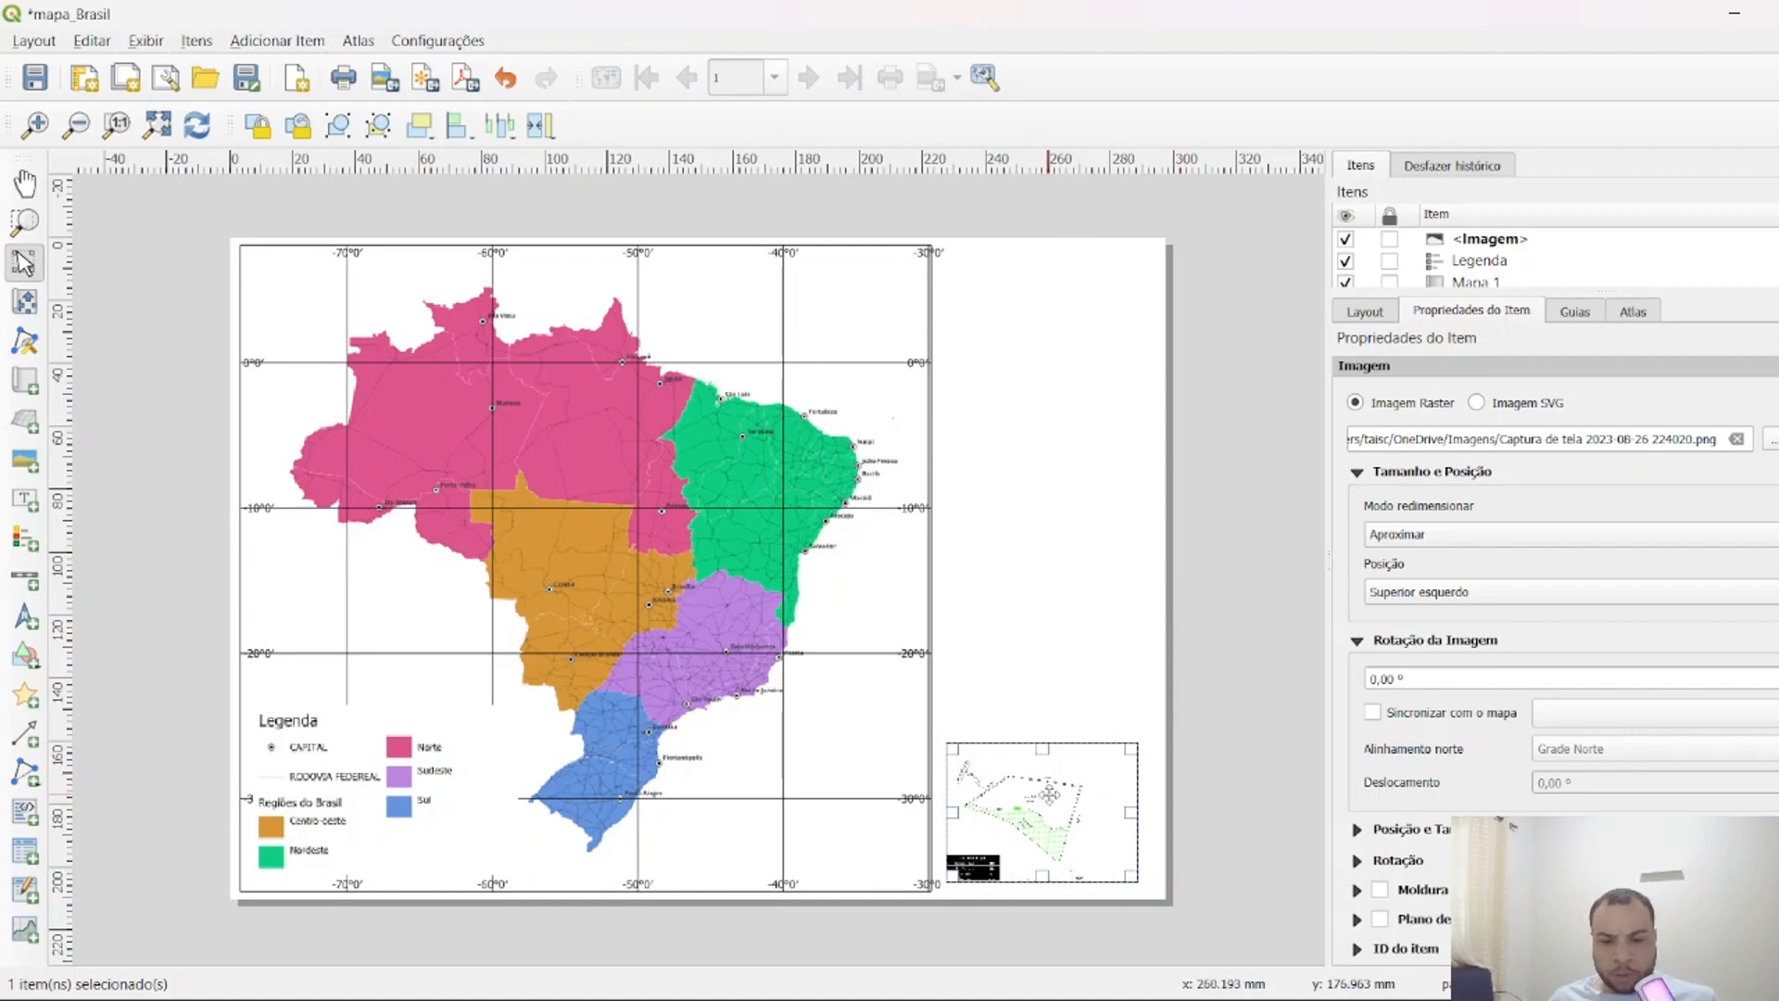
key("Delete")
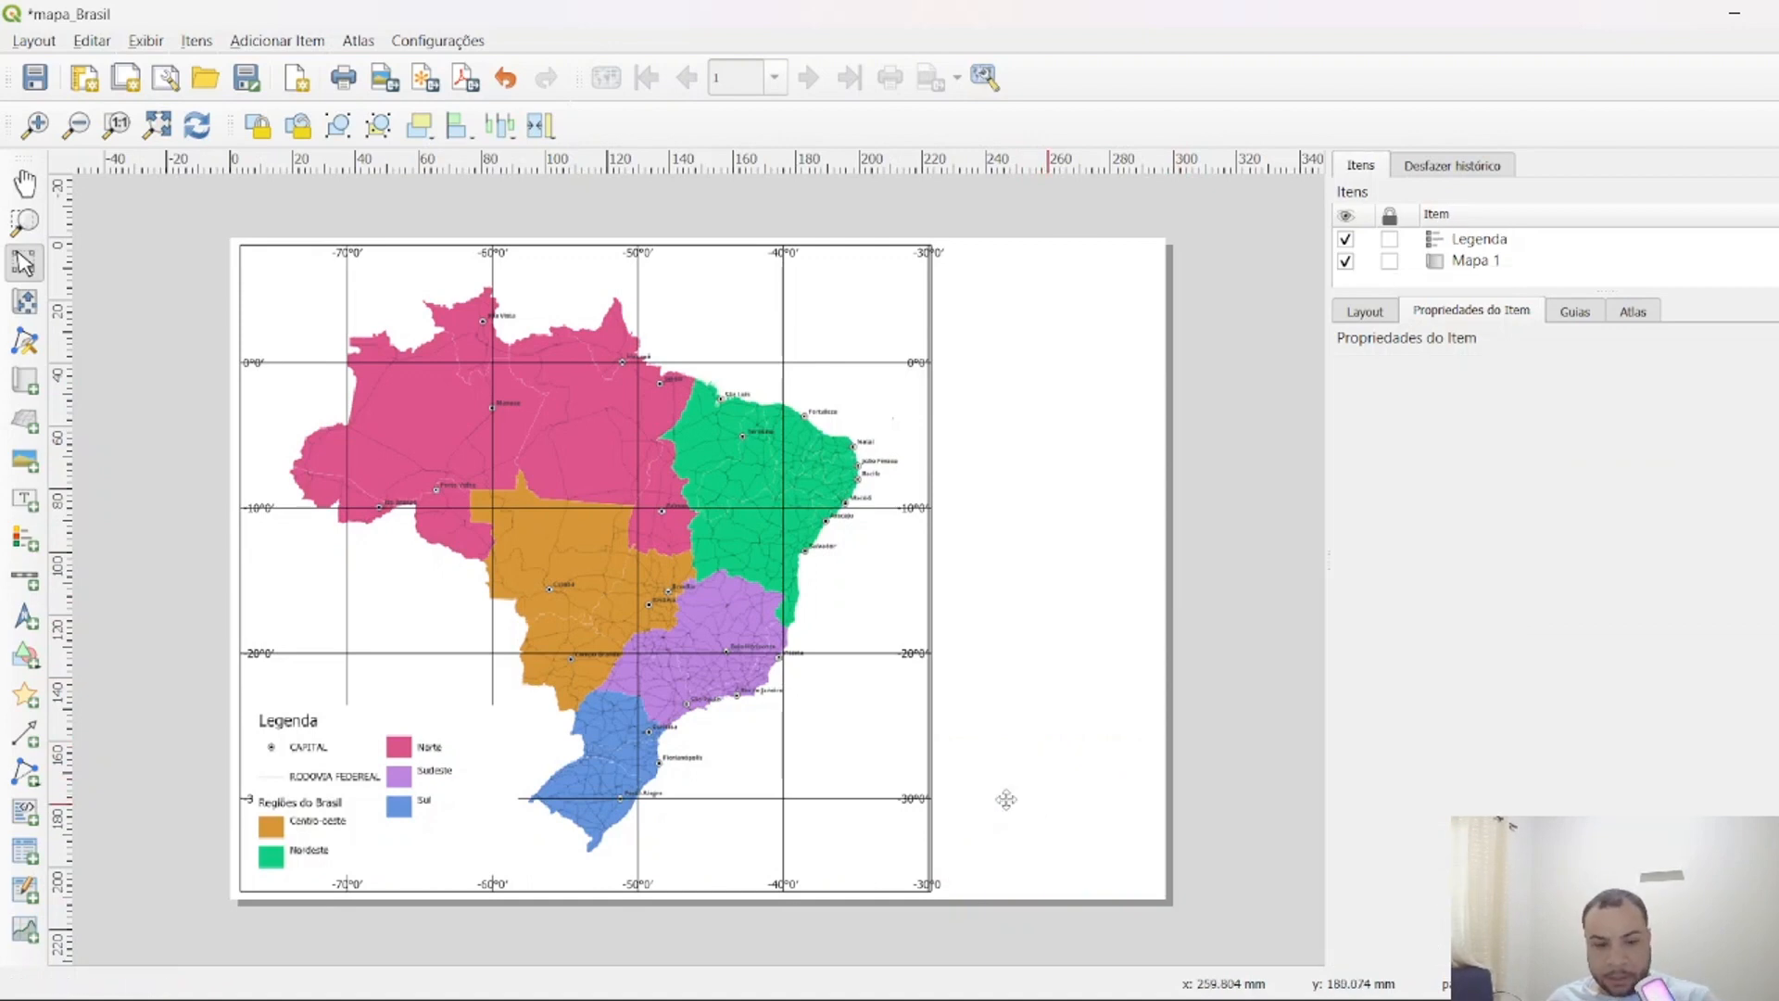
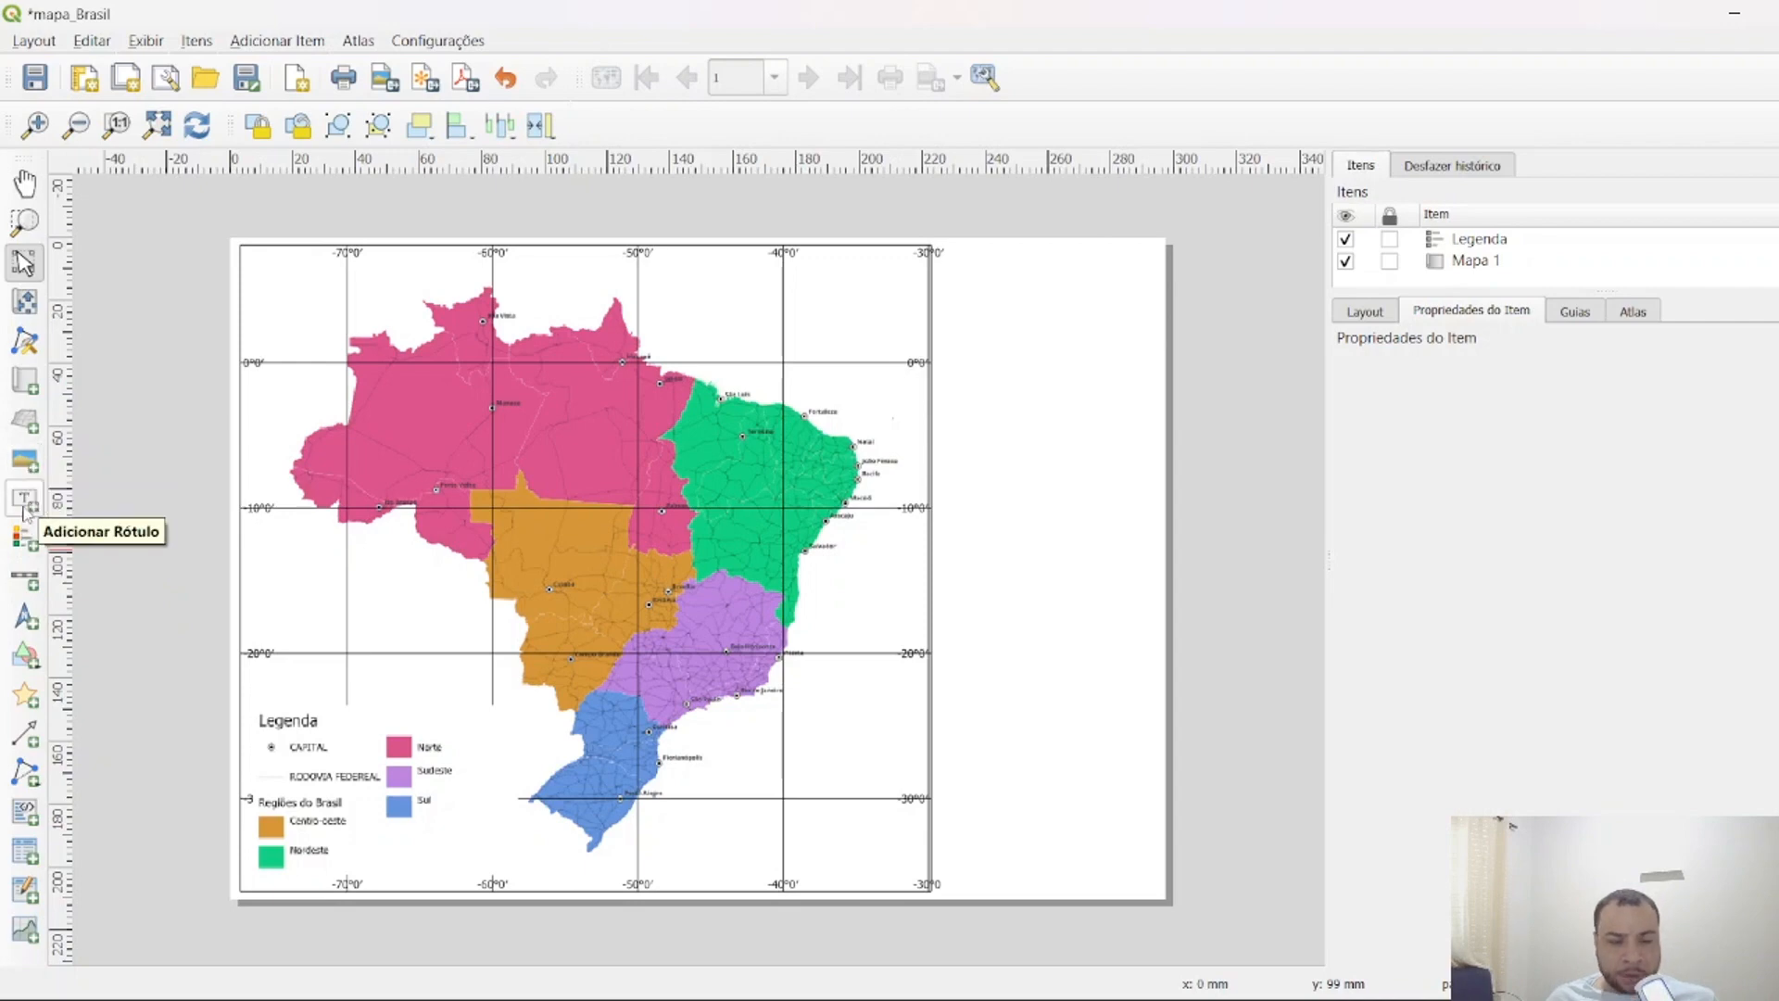
Add a label reading "Mapa do Brasil" and fit it into the blank area beside the map's upper-right corner.
left_click(20, 510)
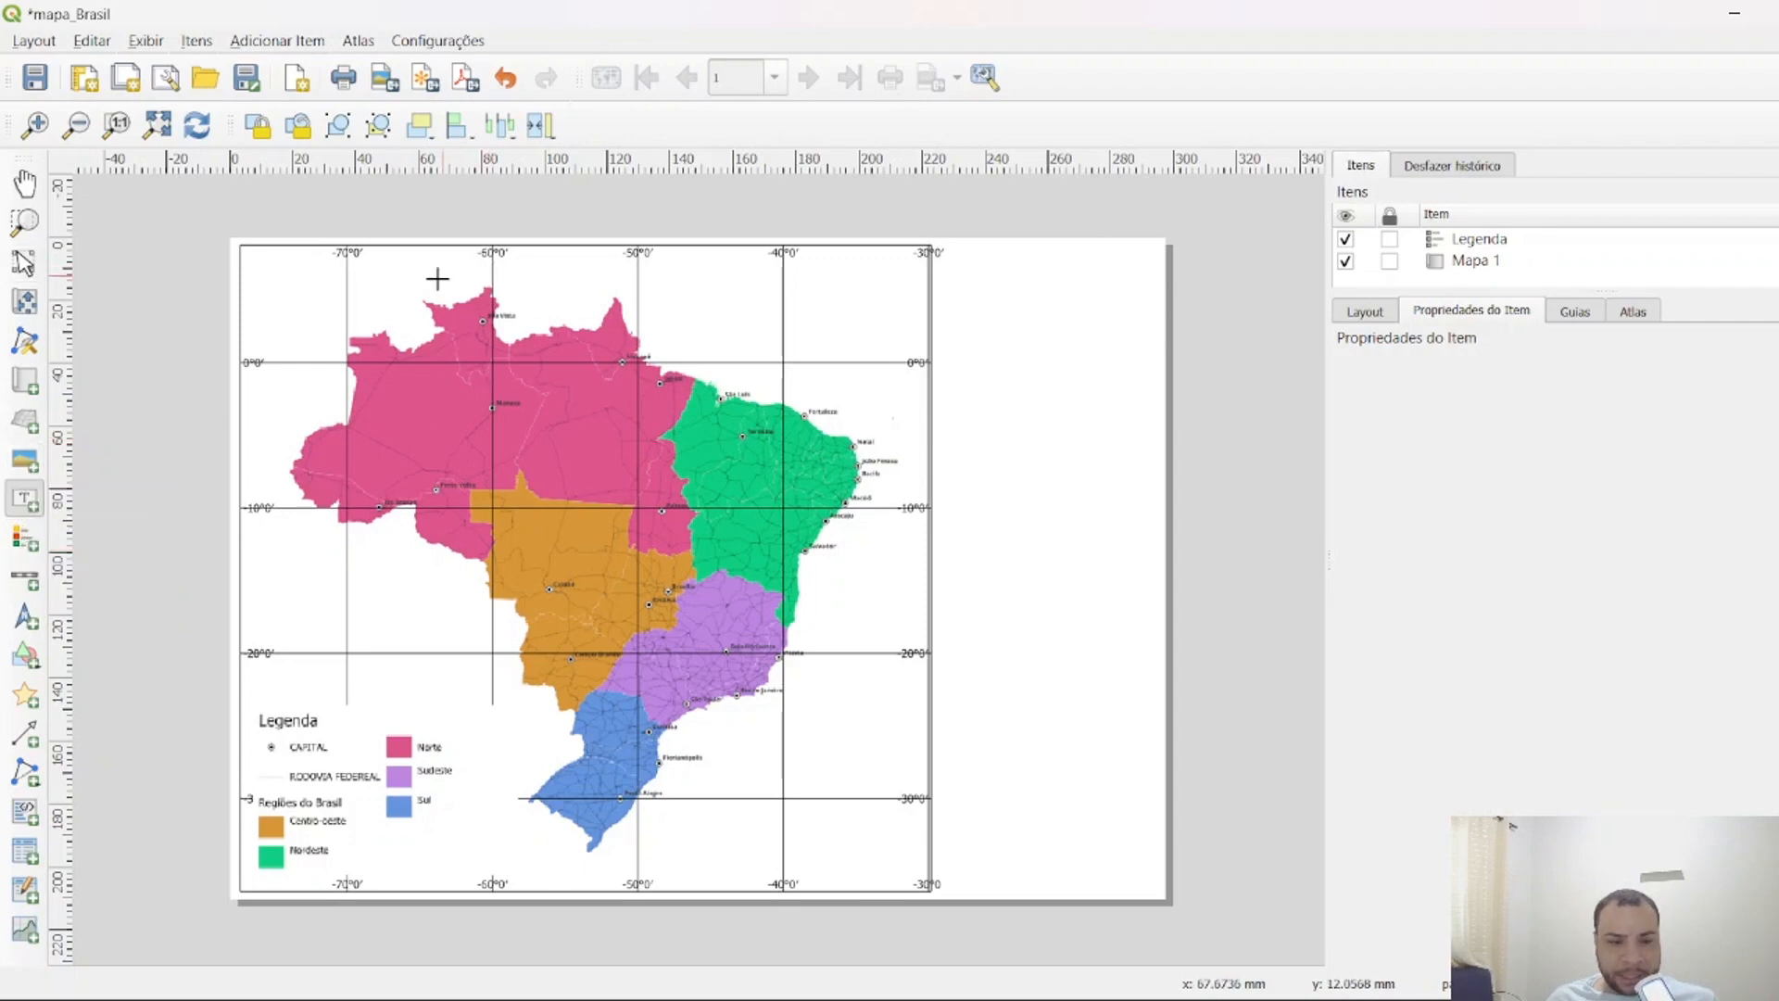
left_click_drag(403, 265, 698, 288)
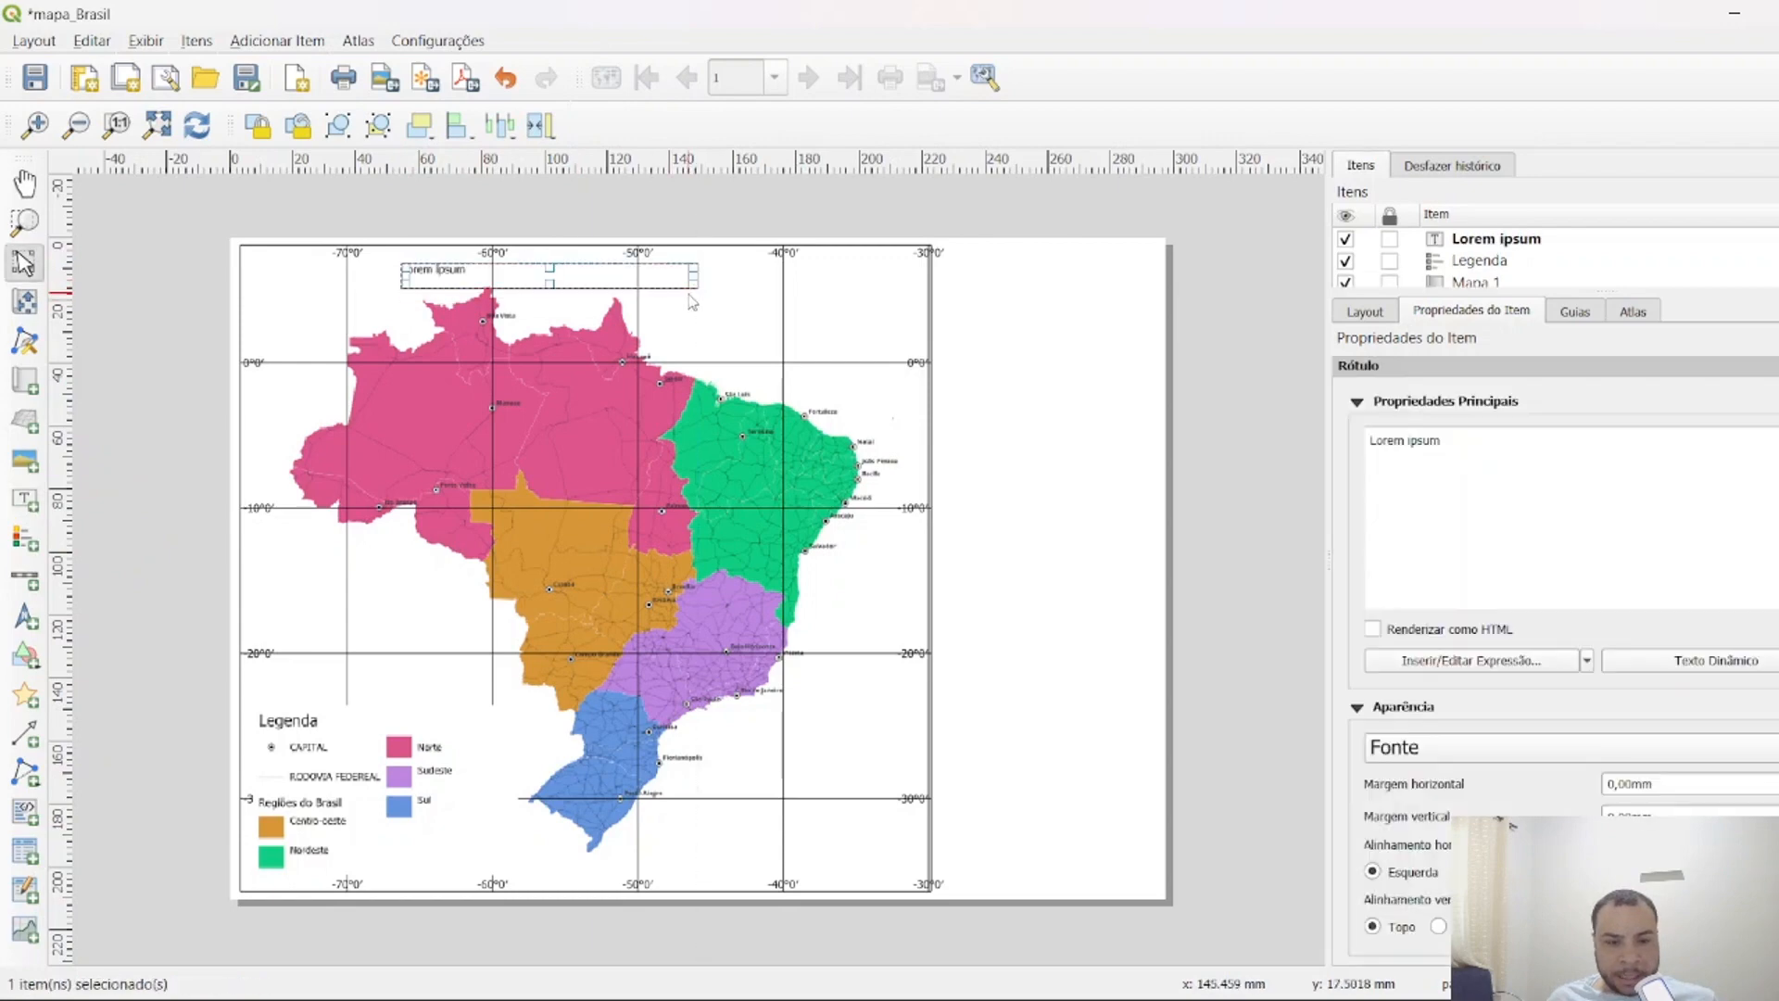
type("Mapa do Brasil")
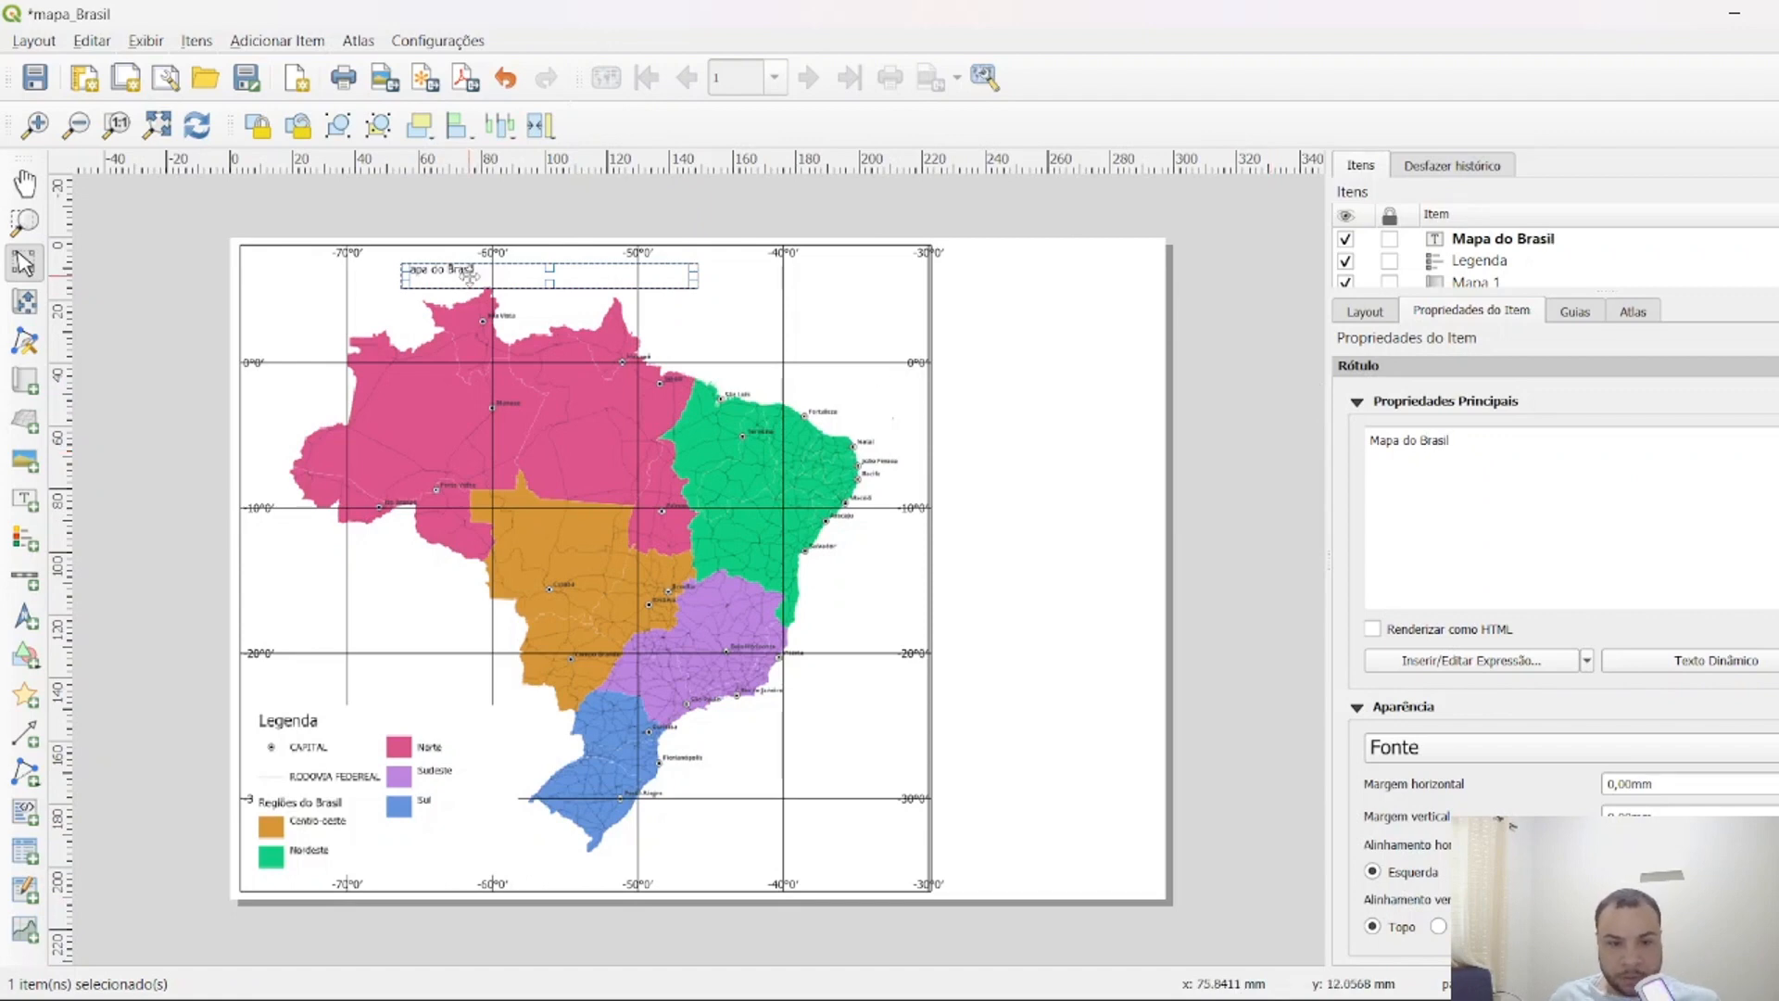
left_click_drag(470, 275, 1033, 268)
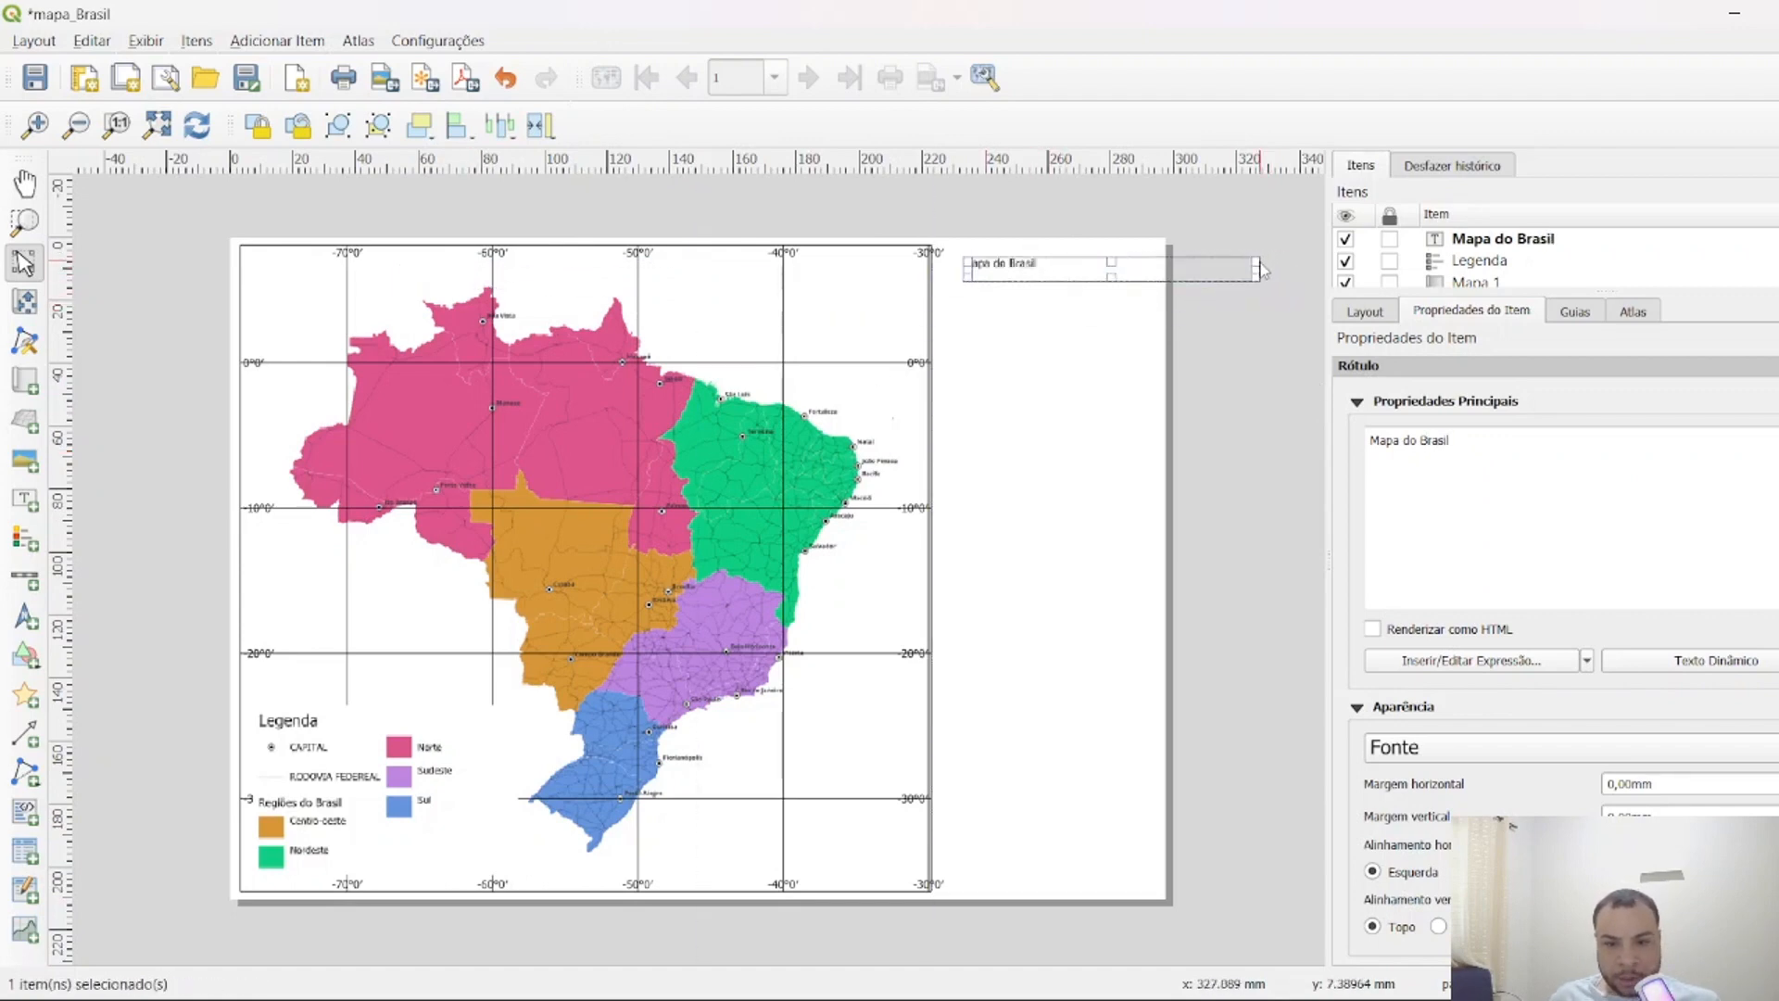
left_click_drag(1260, 268, 1014, 273)
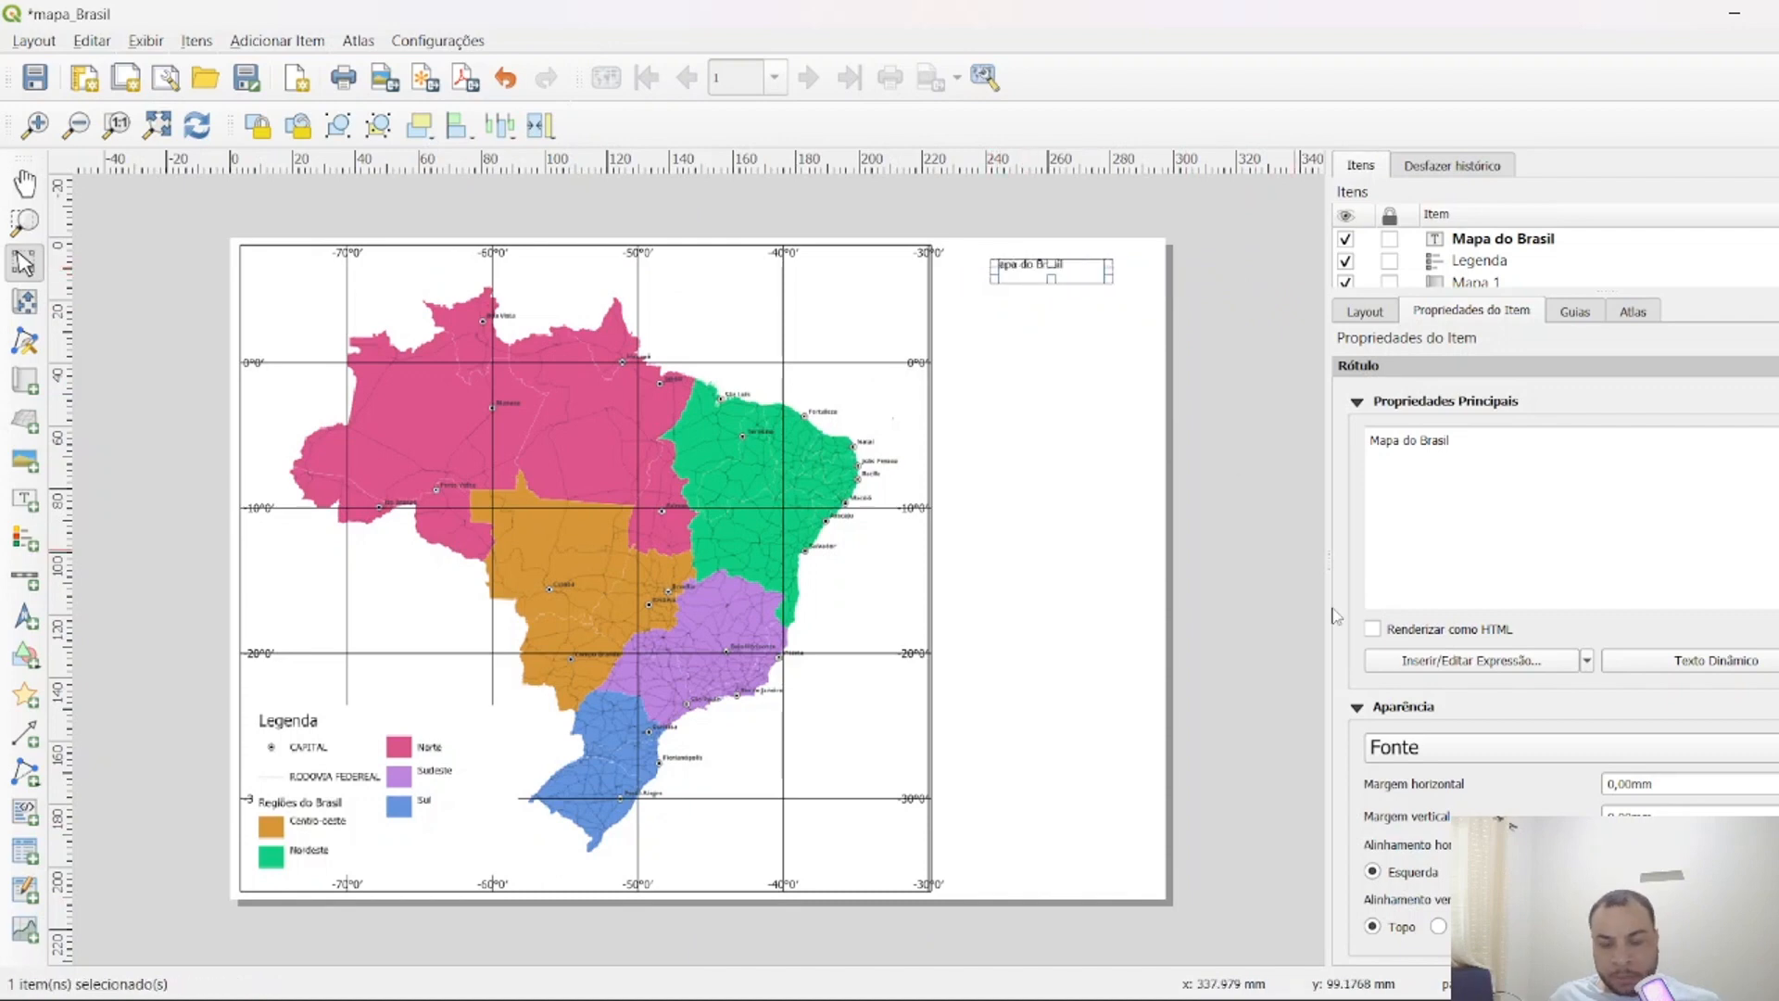
Give the "Mapa do Brasil" label text a drop shadow and the Negrito font style.
left_click(1443, 749)
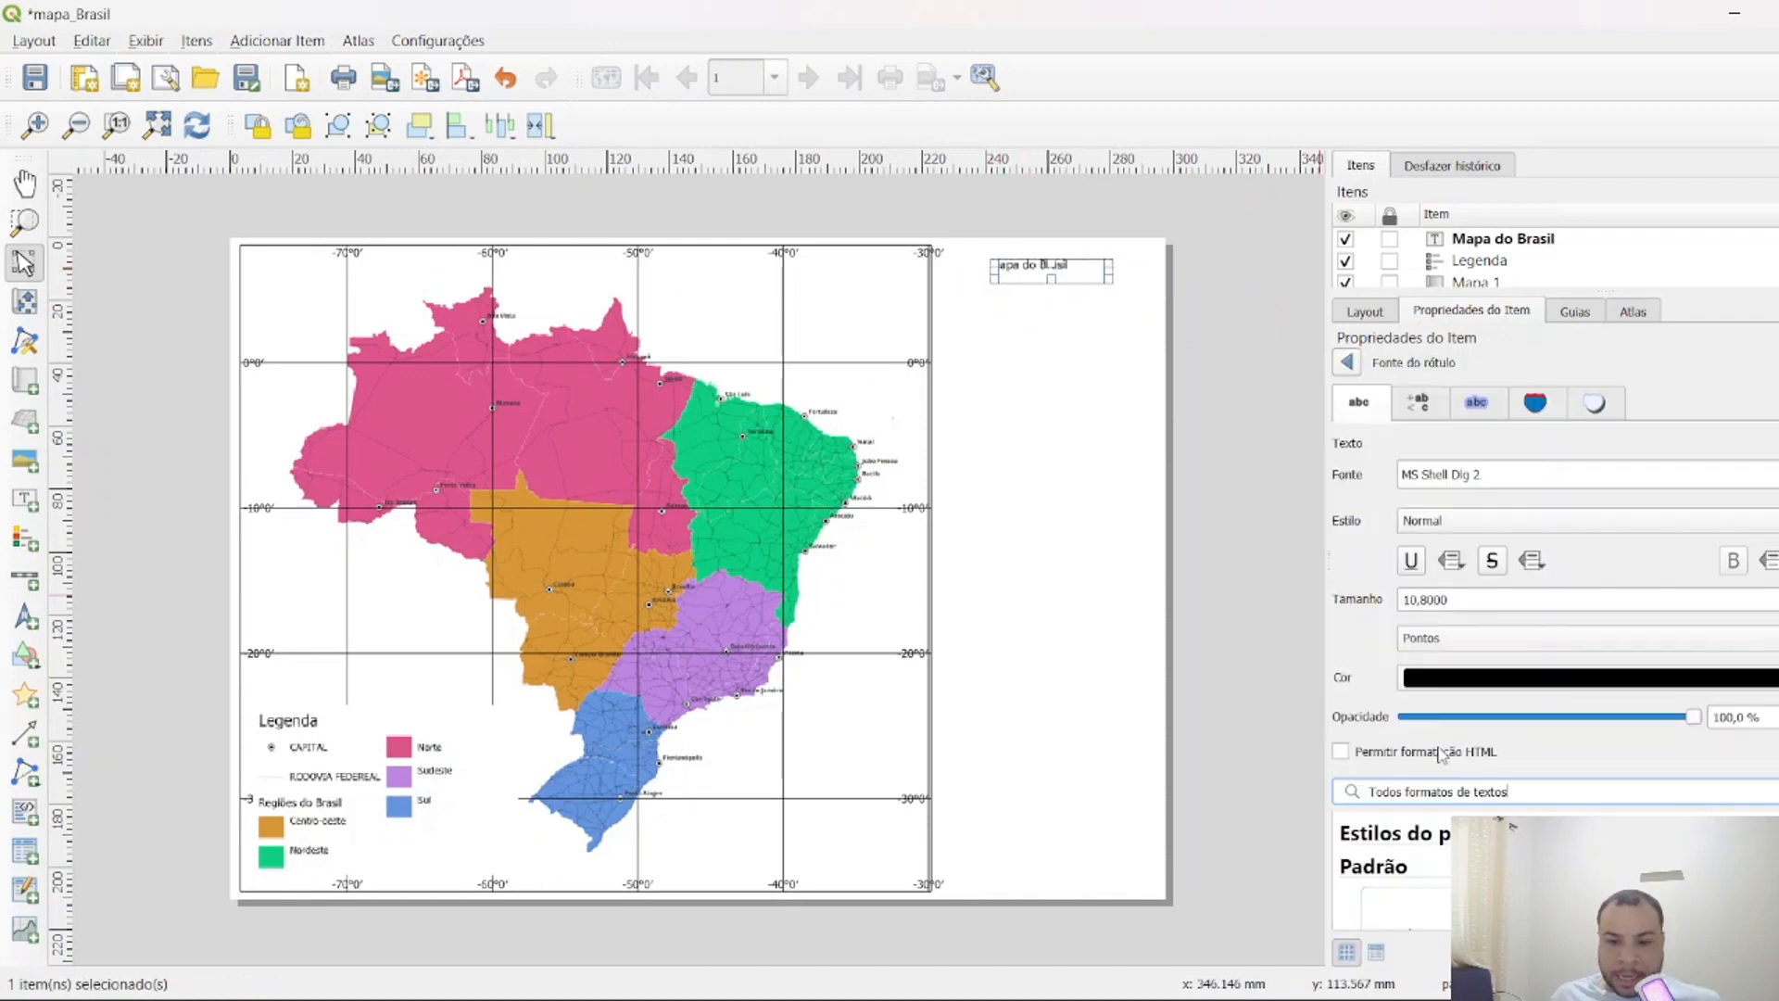
left_click(1596, 408)
left_click(1410, 487)
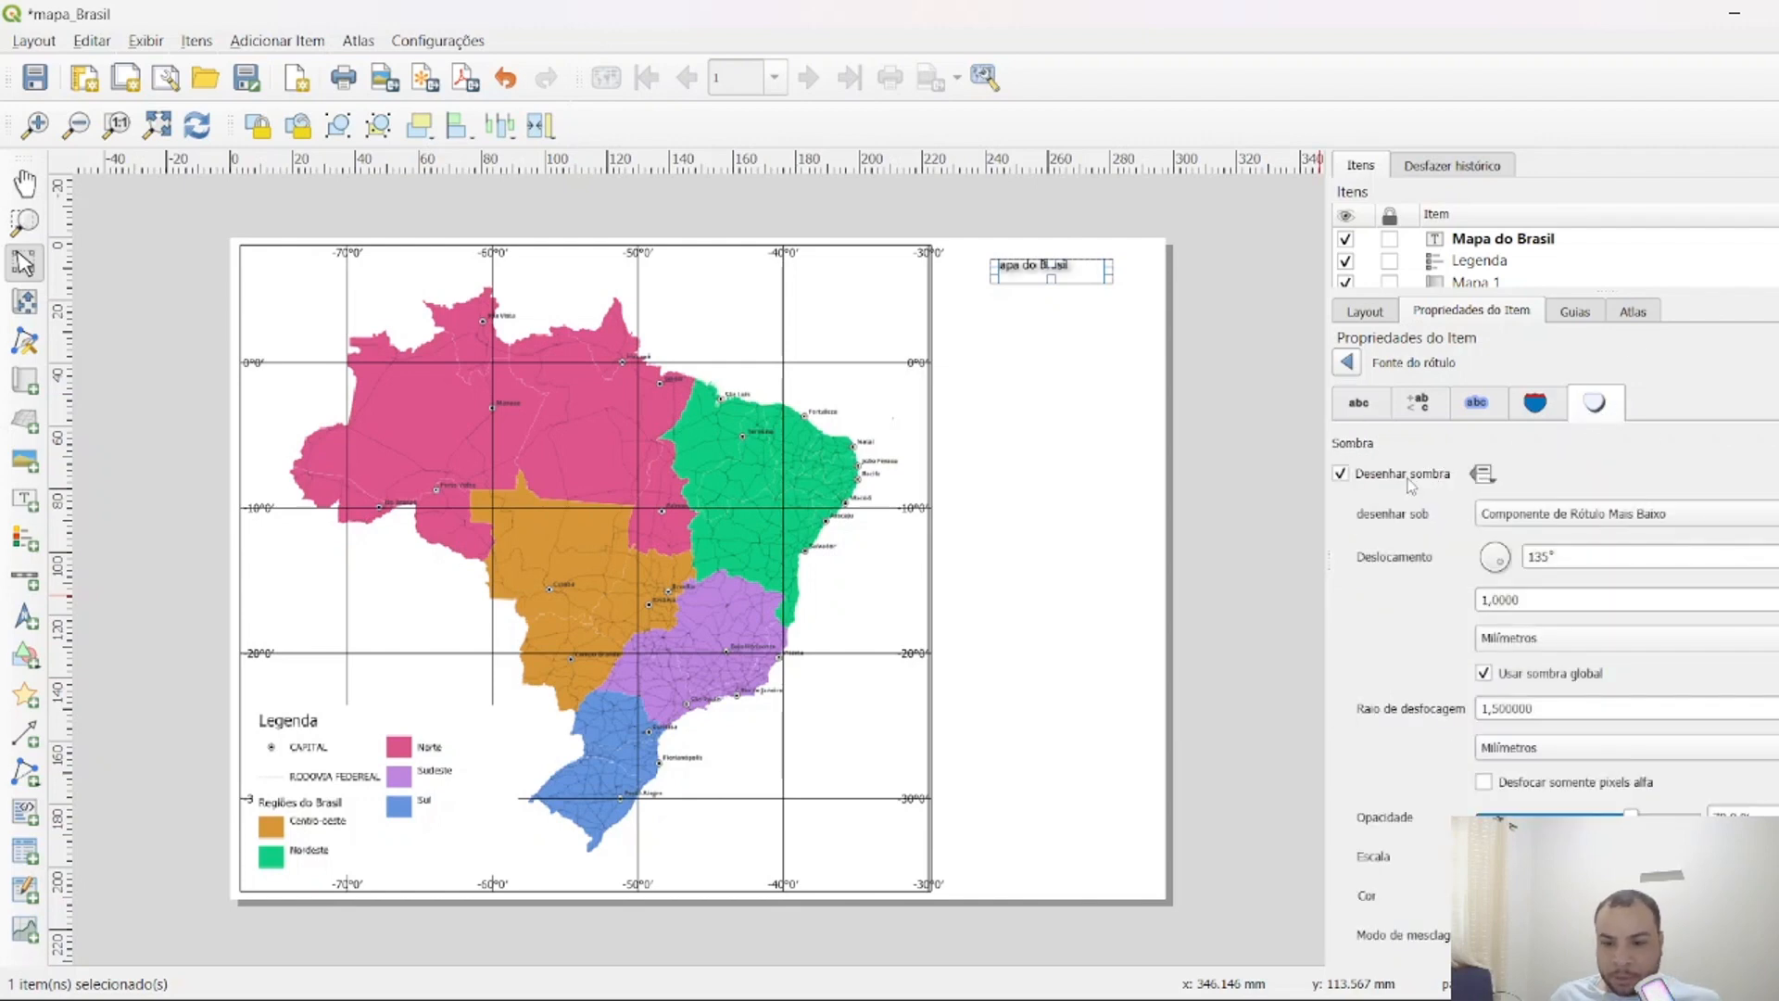
left_click(1542, 411)
left_click(1366, 411)
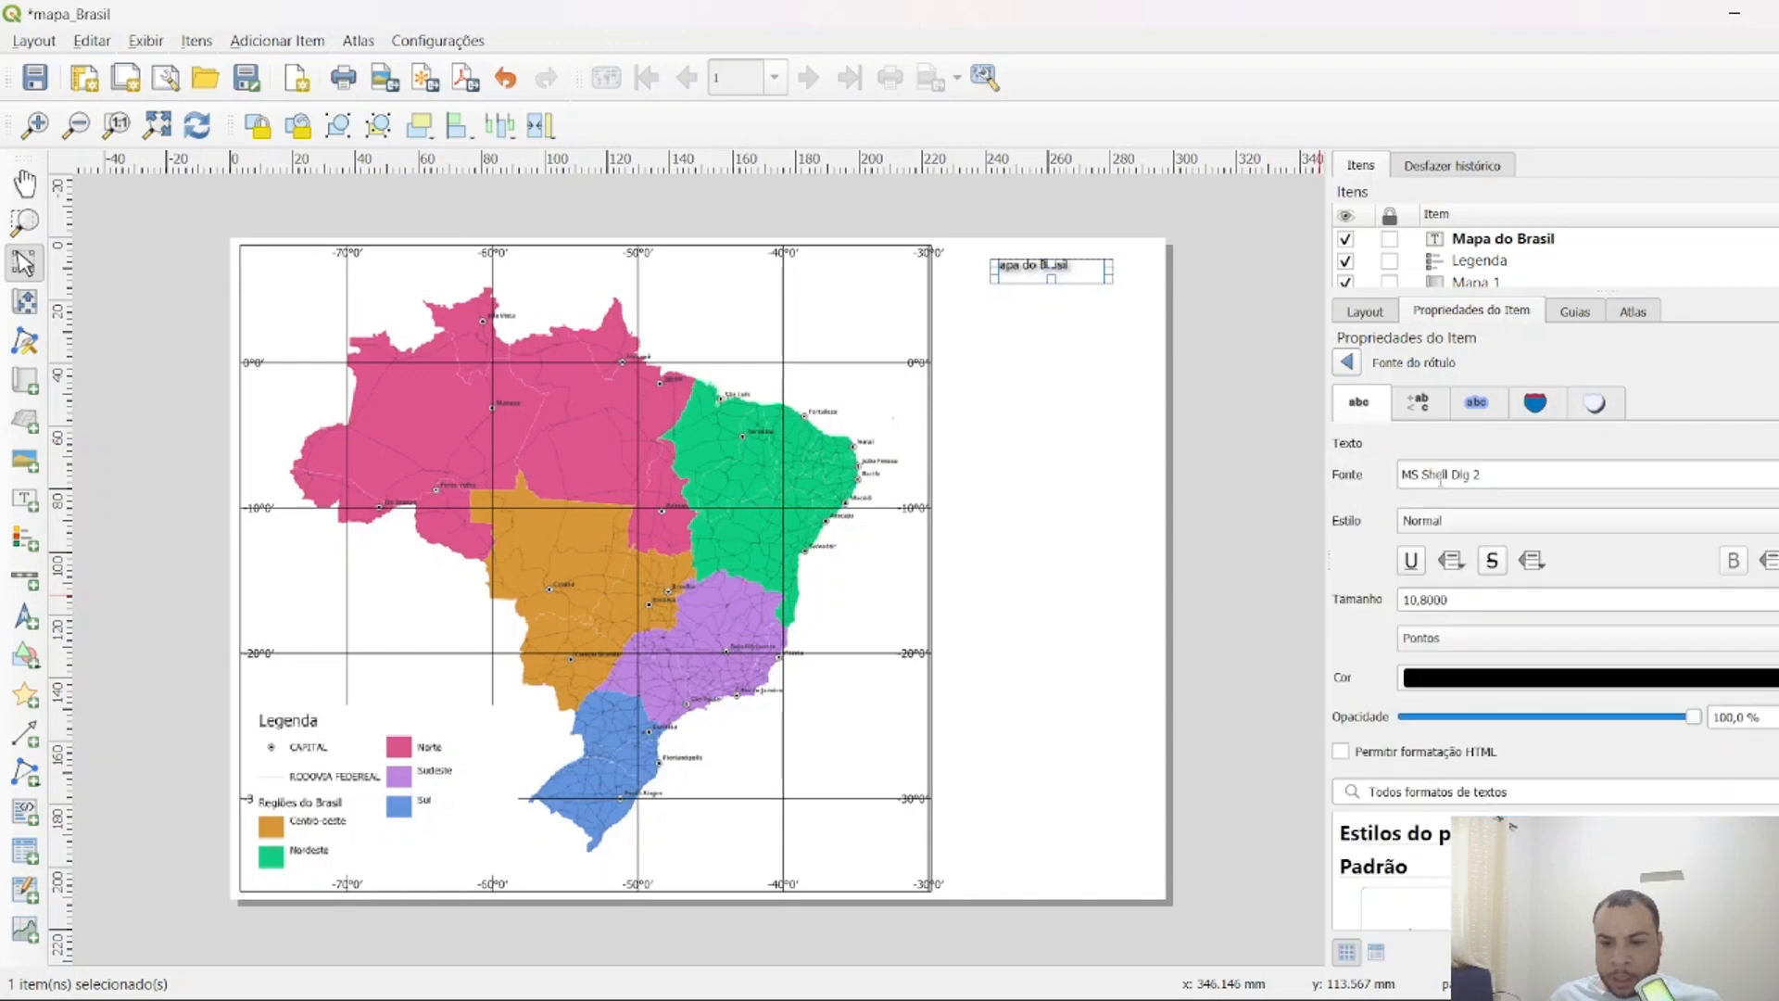
left_click(1416, 530)
left_click(1446, 545)
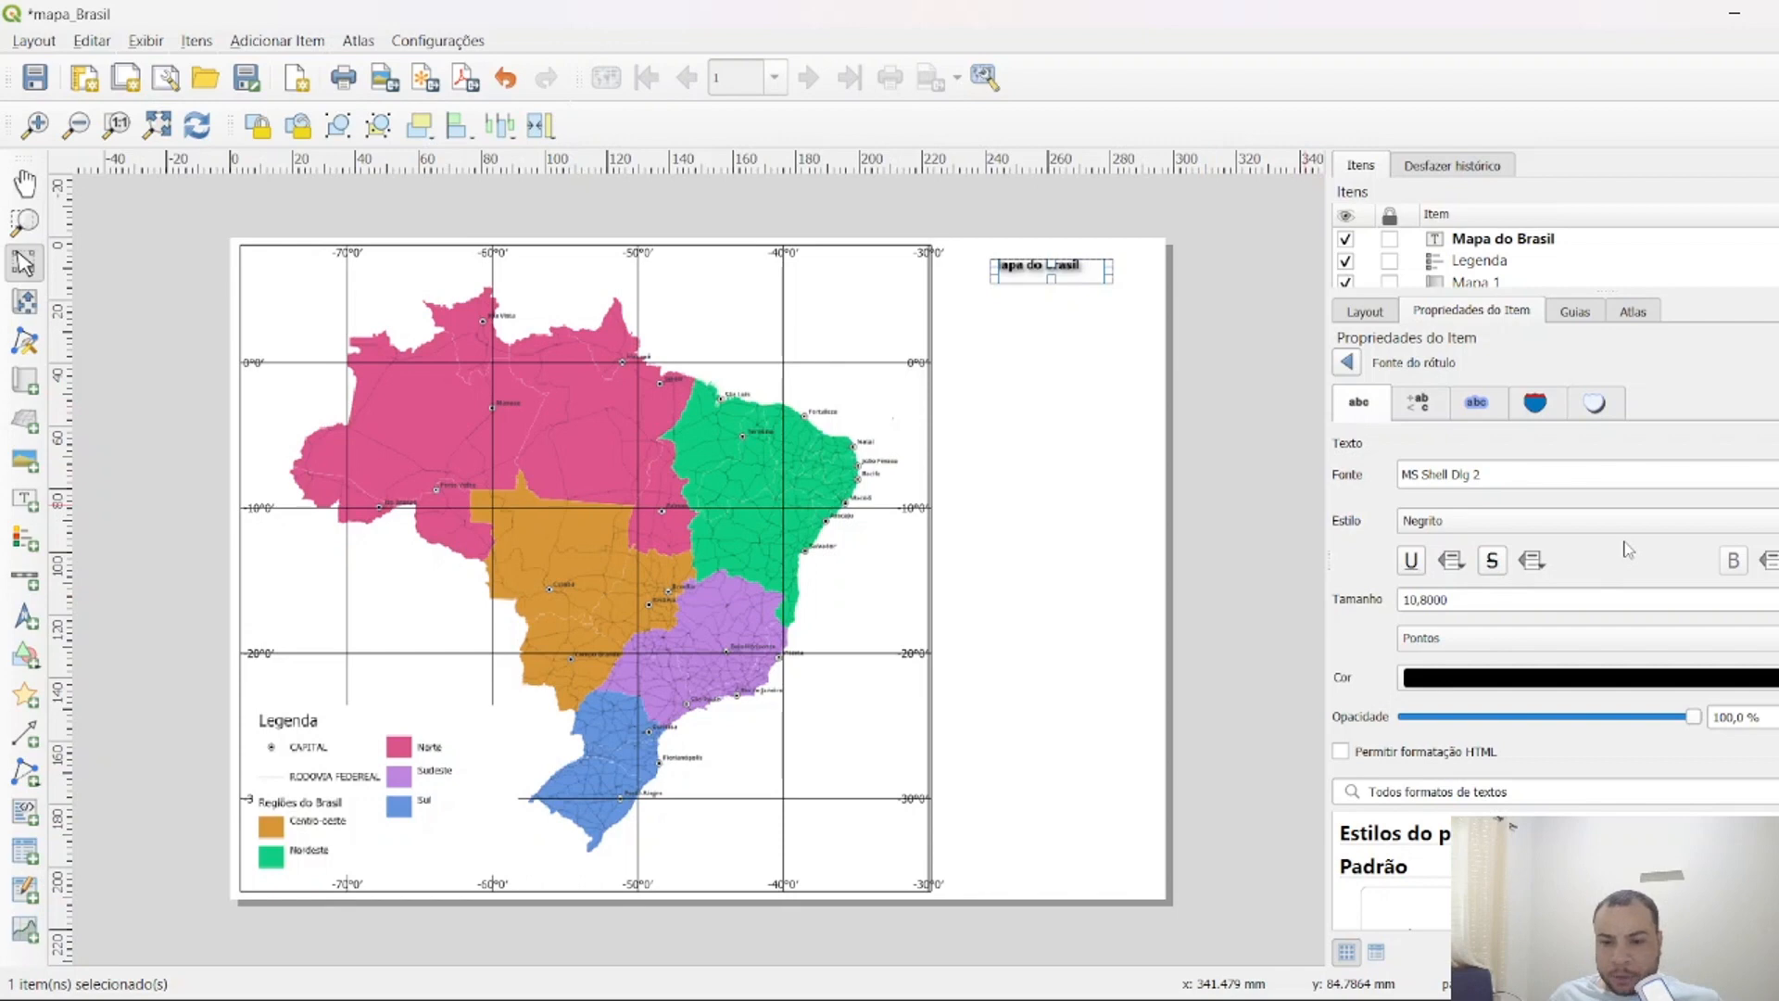
left_click(1348, 364)
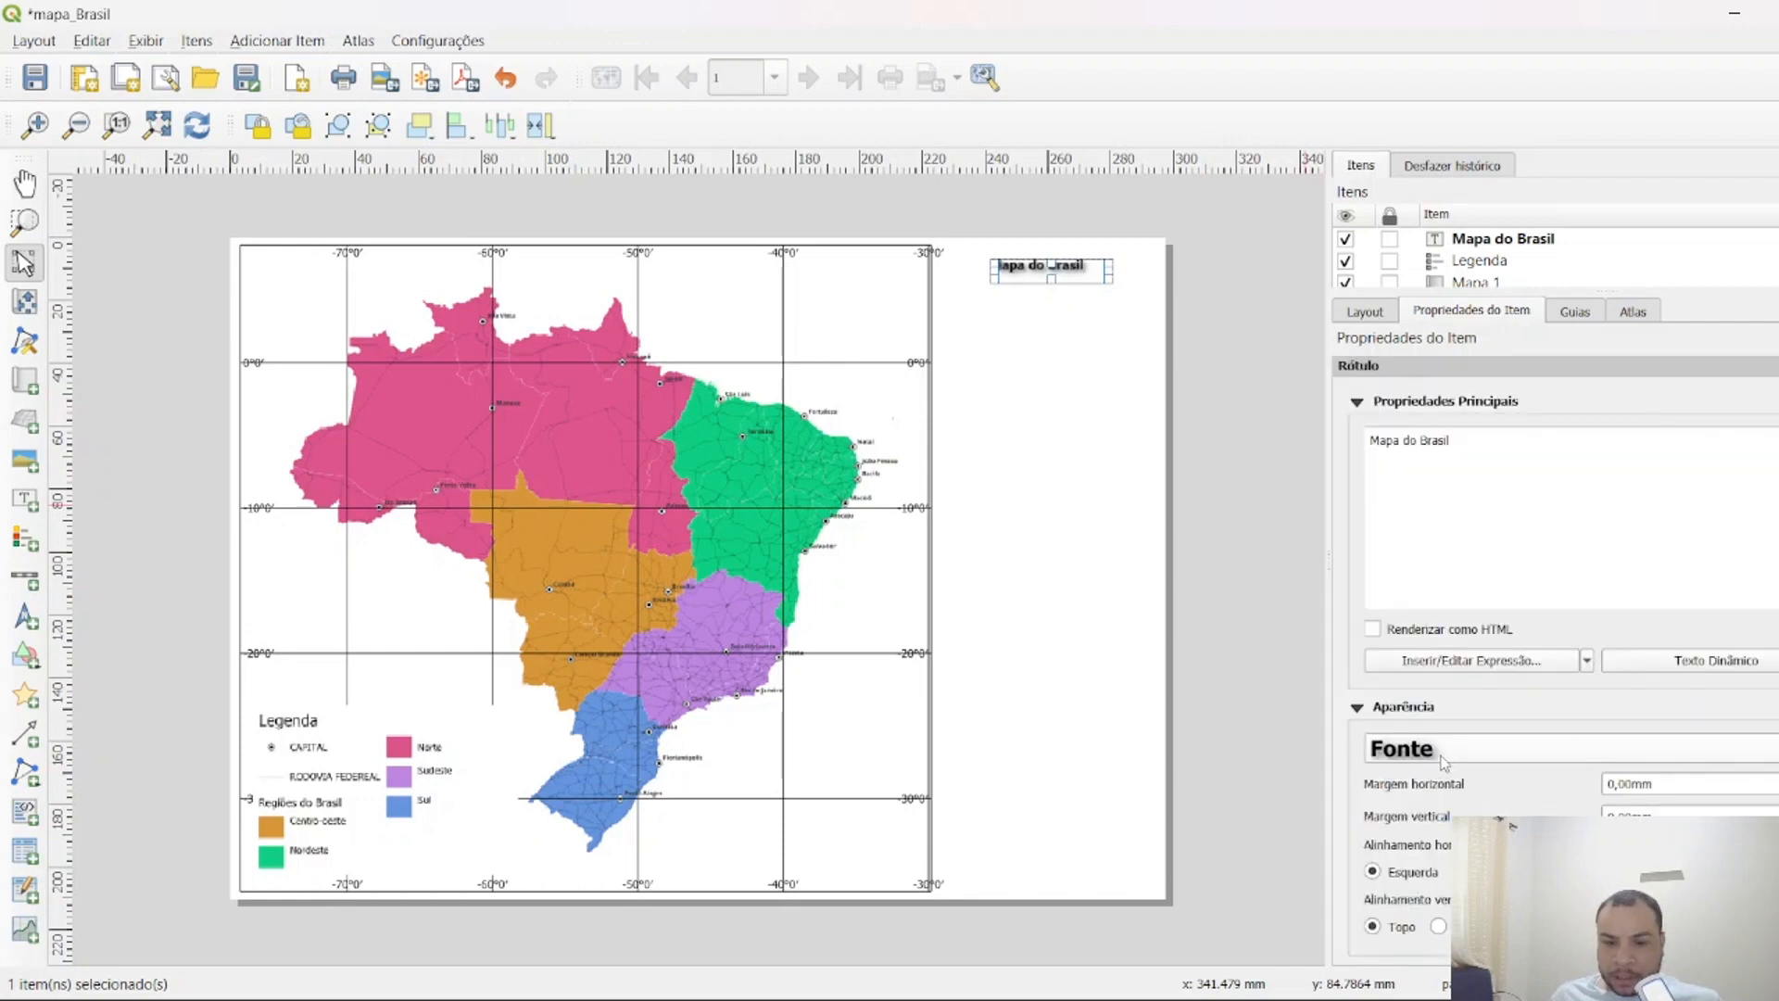
Enlarge the title label's box and increase its font size to fill more of the blank area.
left_click_drag(1109, 272, 1067, 290)
left_click_drag(1049, 266, 1033, 266)
scroll(1446, 749, "up", 5)
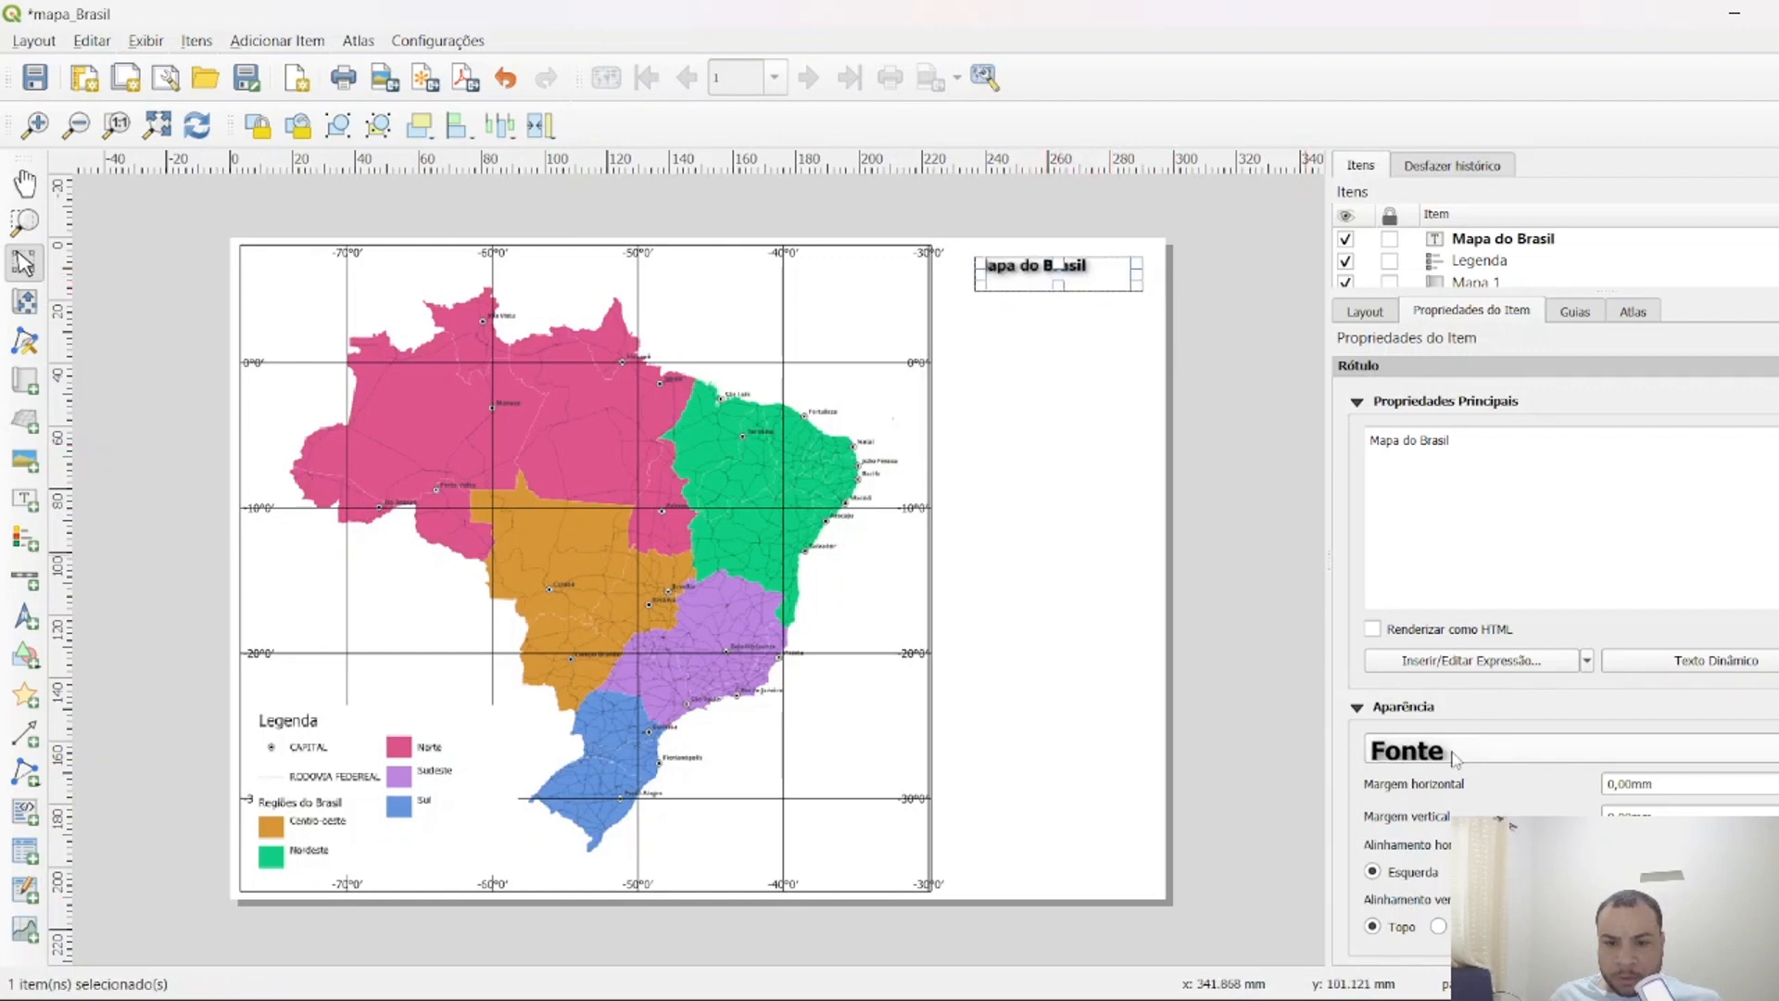
Center the title text horizontally and vertically within its label, and deselect the label.
left_click(1464, 872)
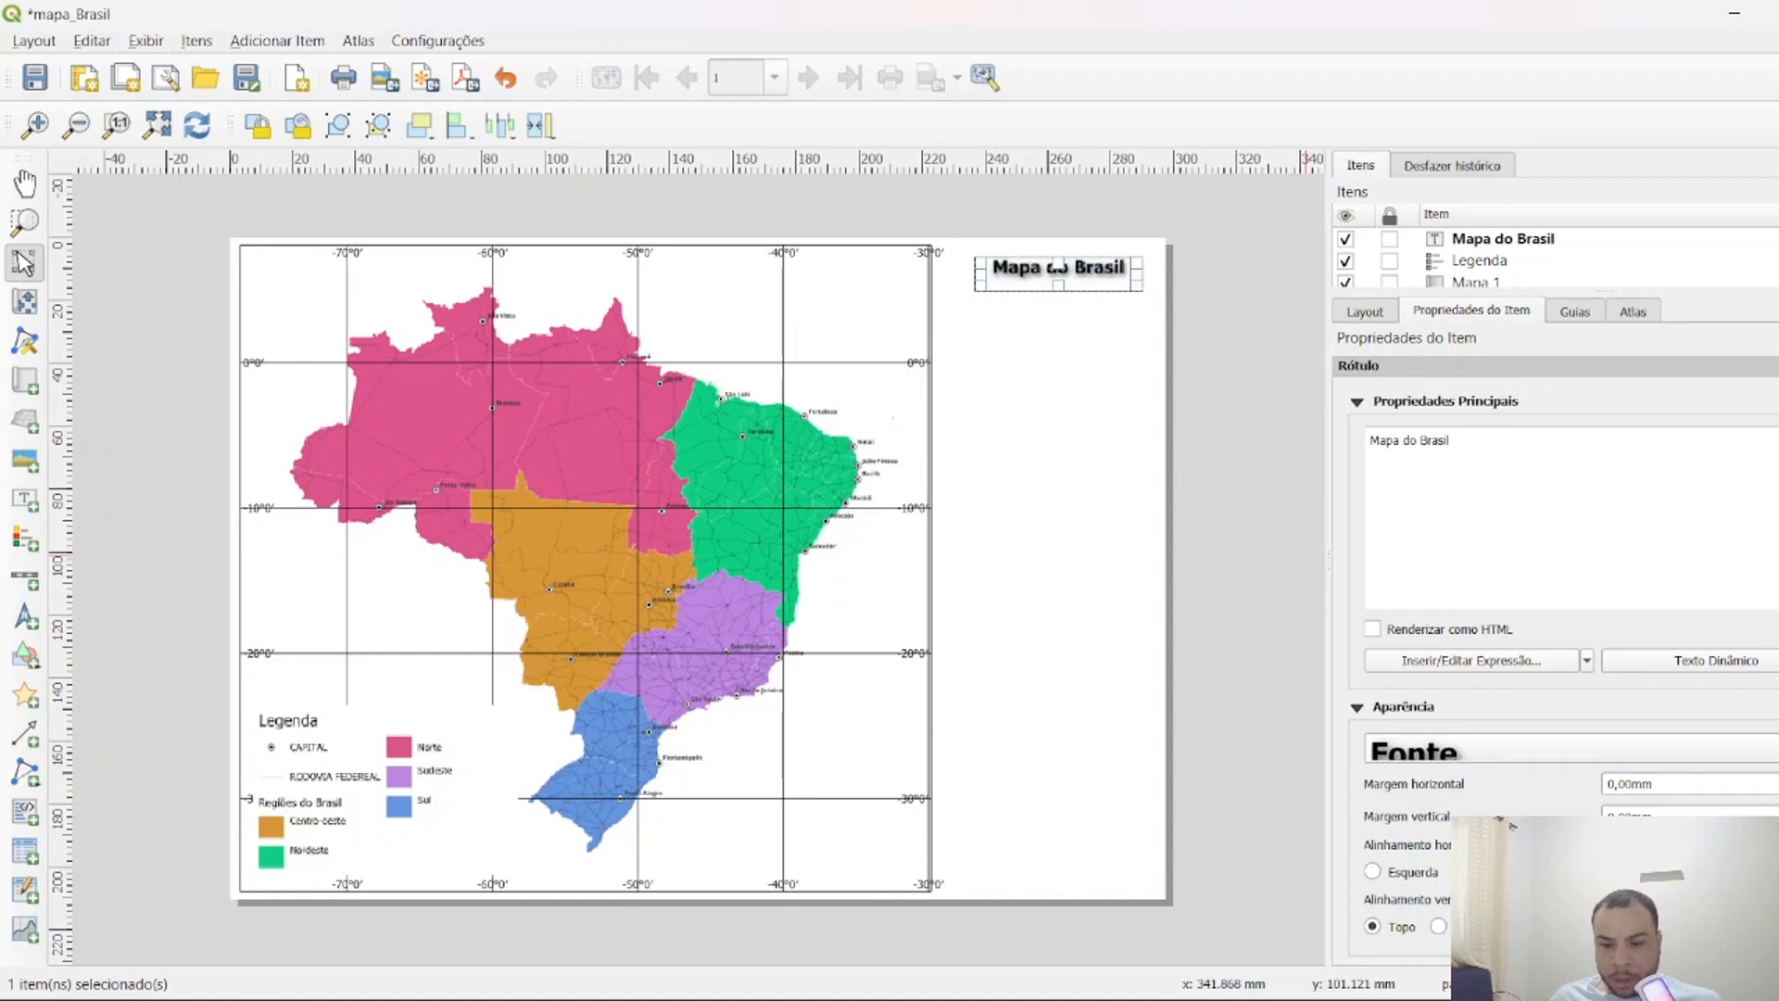
left_click(1439, 926)
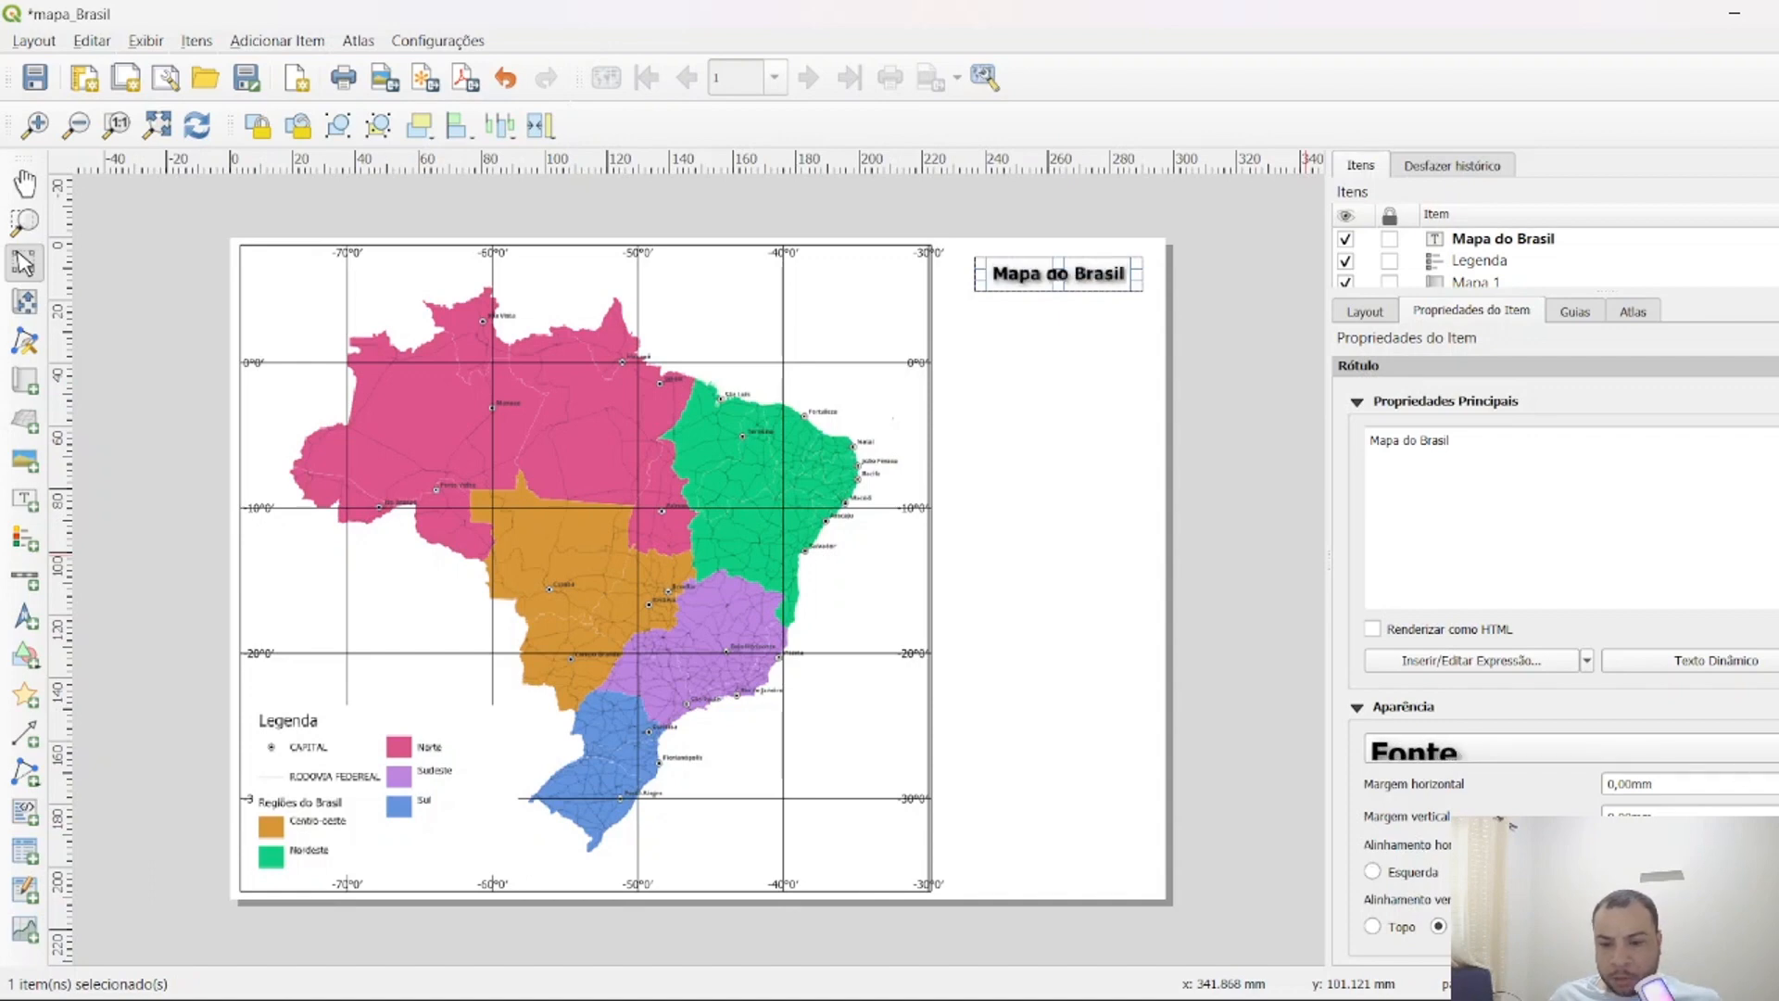
scroll(1510, 824, "down", 2)
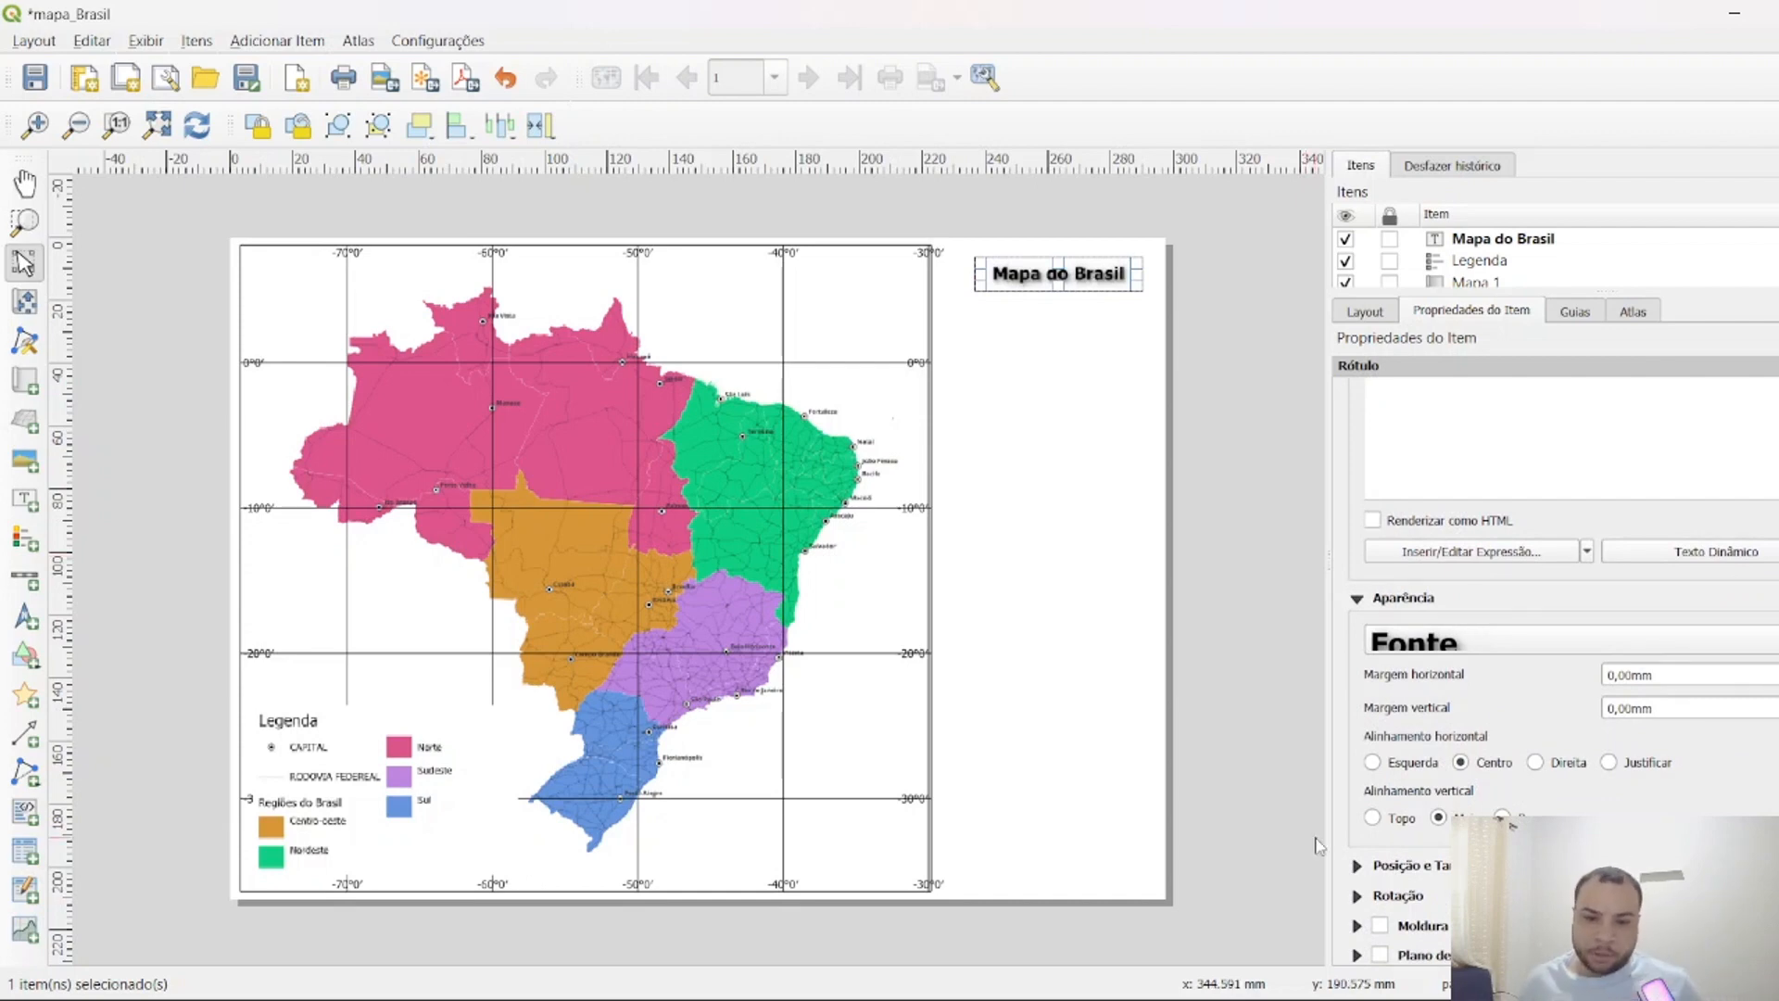
left_click(1222, 548)
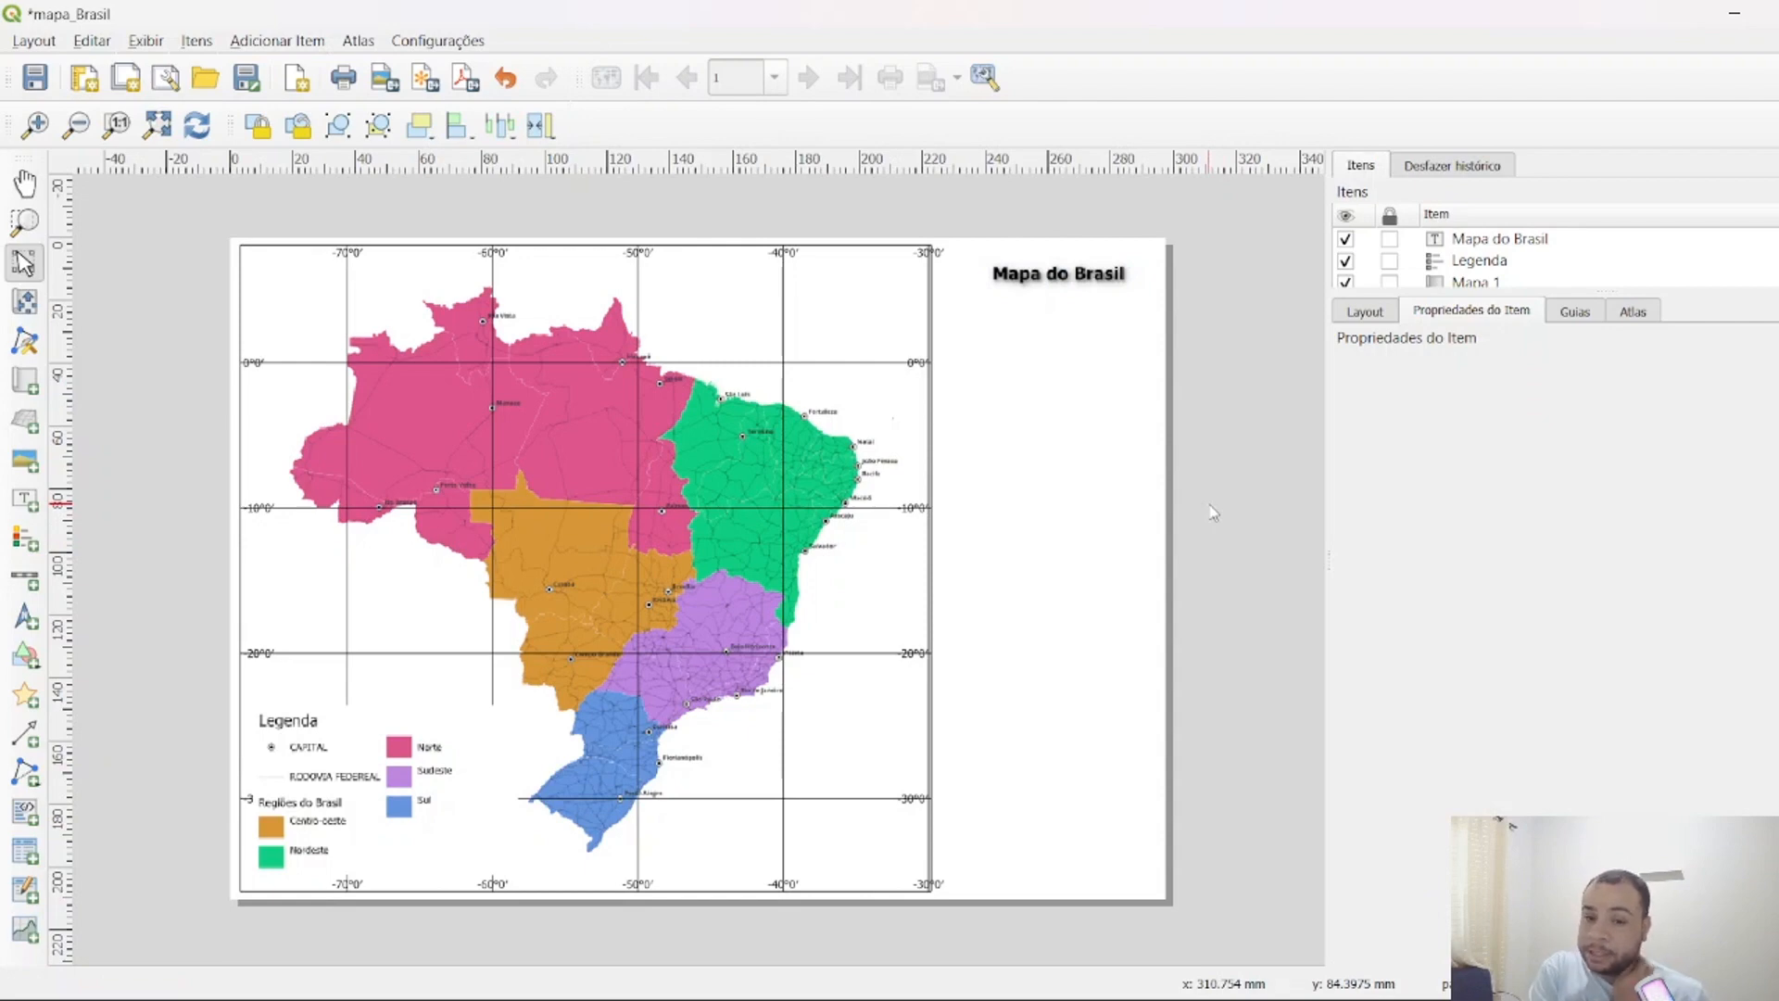
Add a scale bar for Mapa 1 and place it near the lower-right corner of the map frame.
left_click(25, 499)
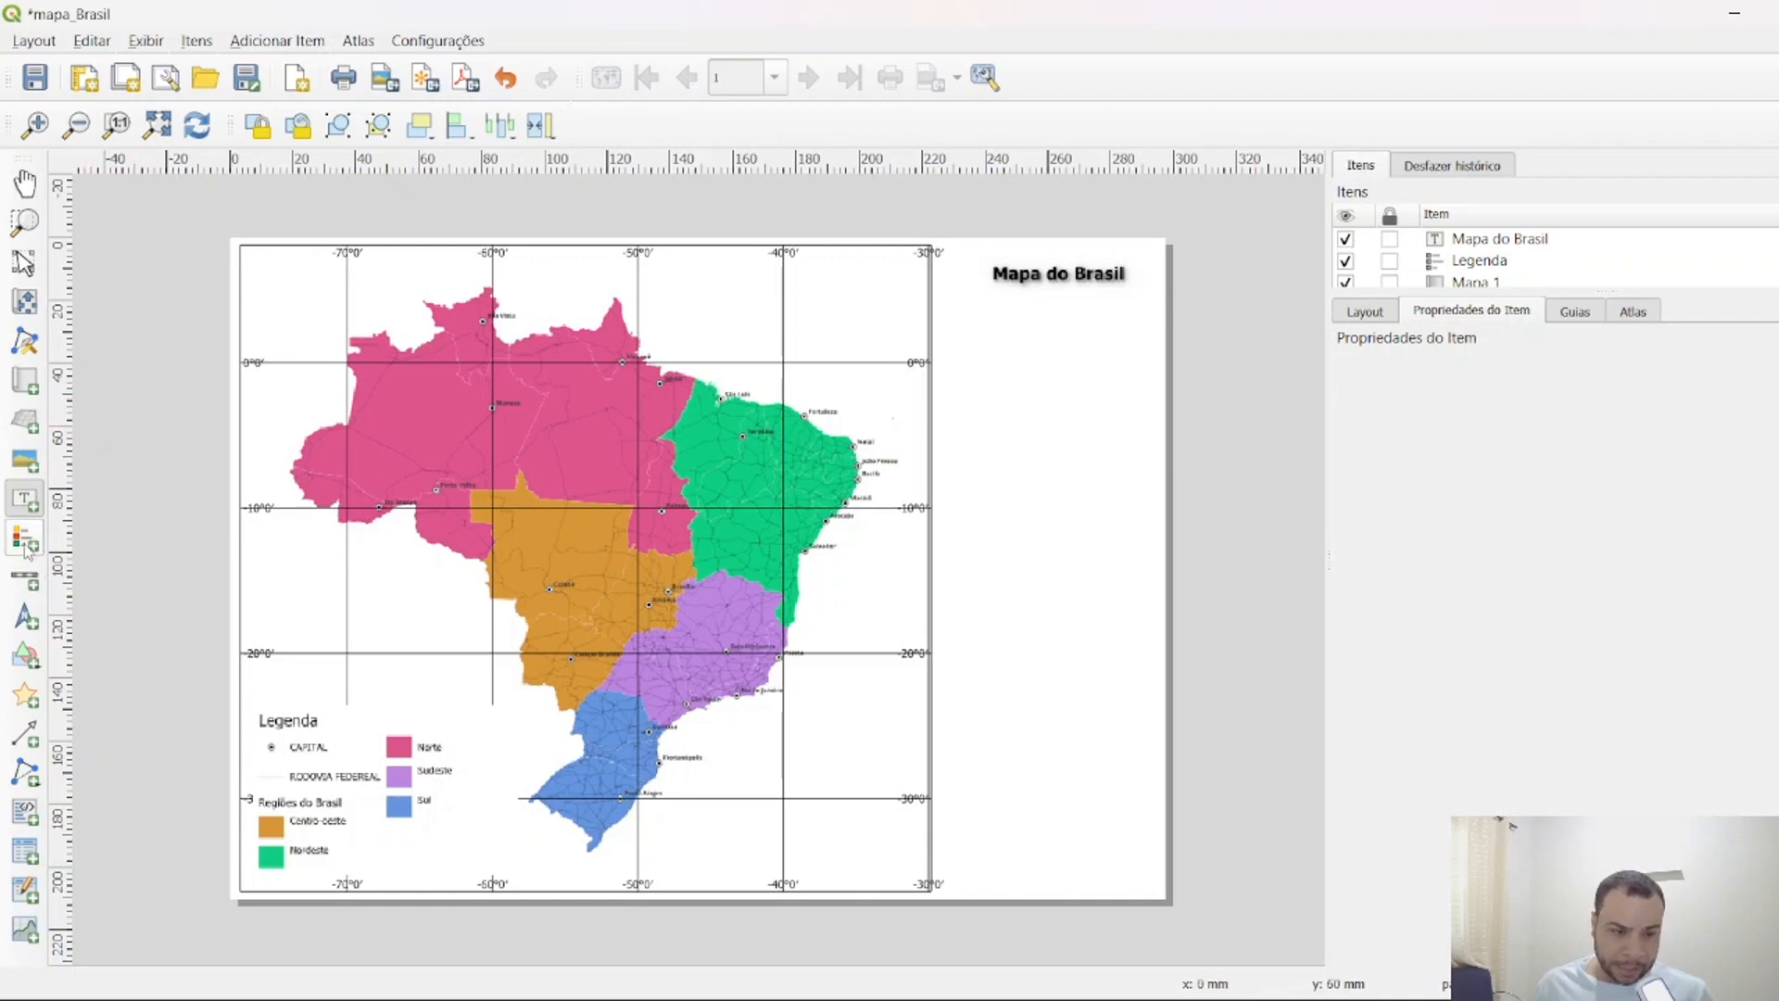
left_click(25, 580)
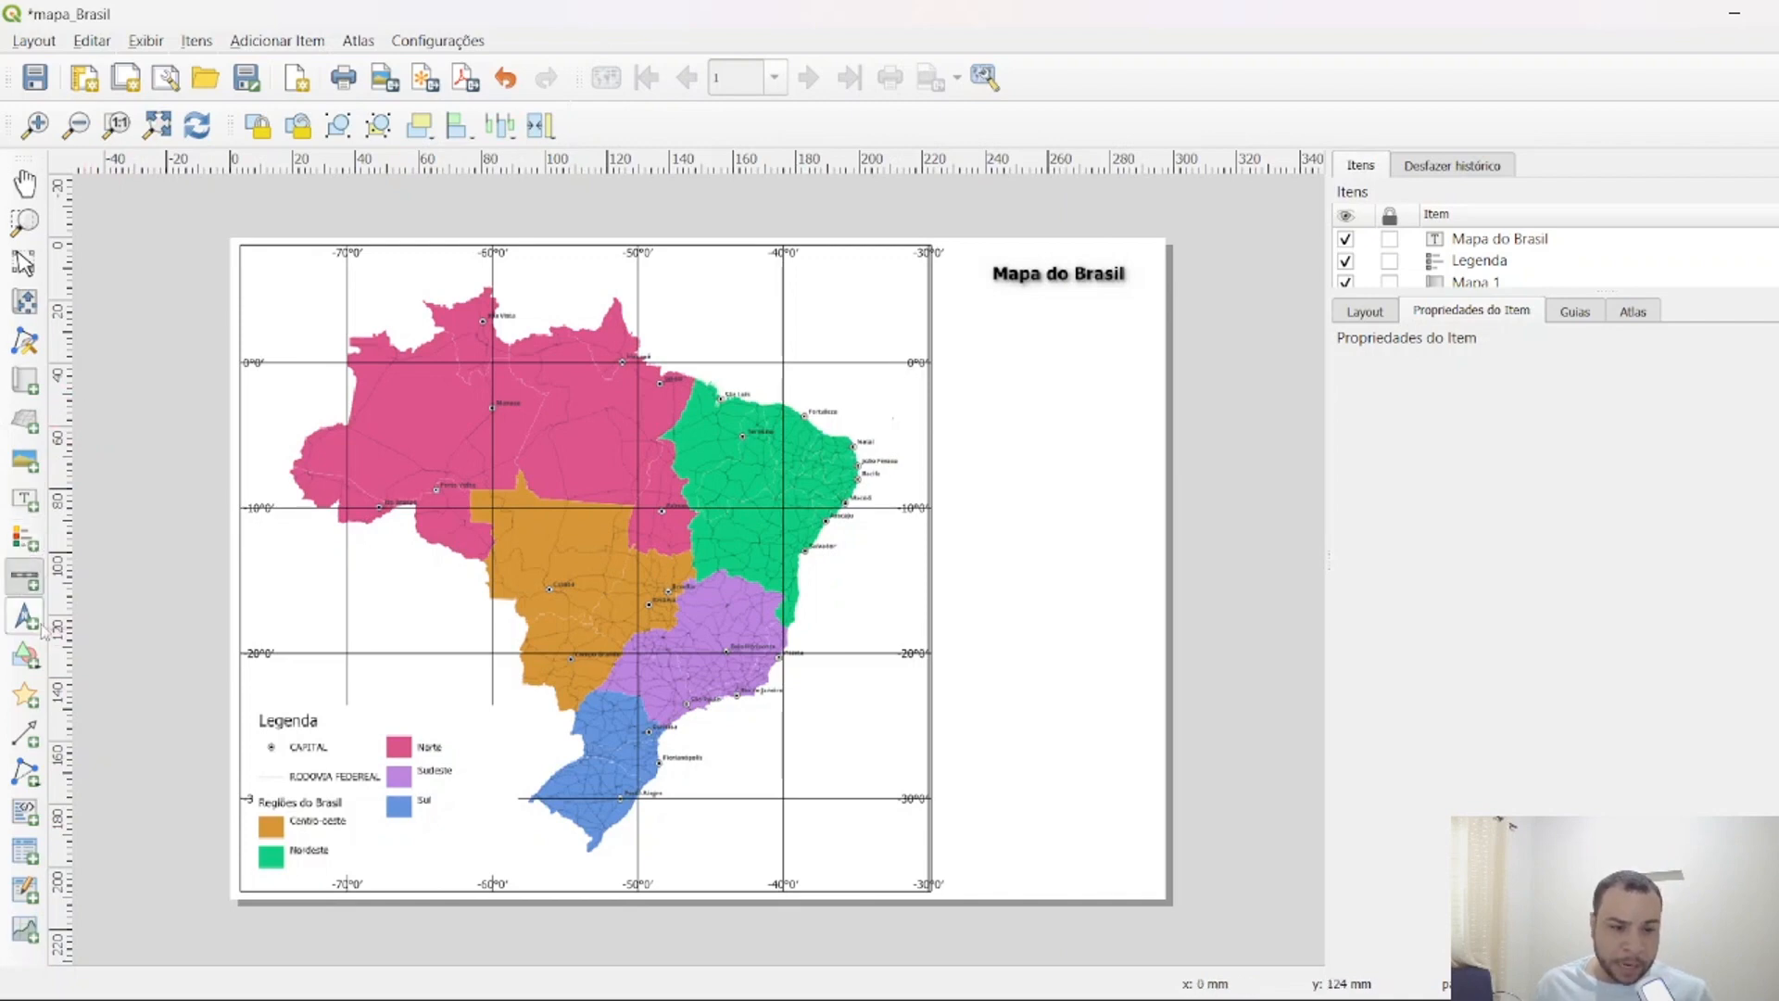
left_click_drag(878, 808, 715, 837)
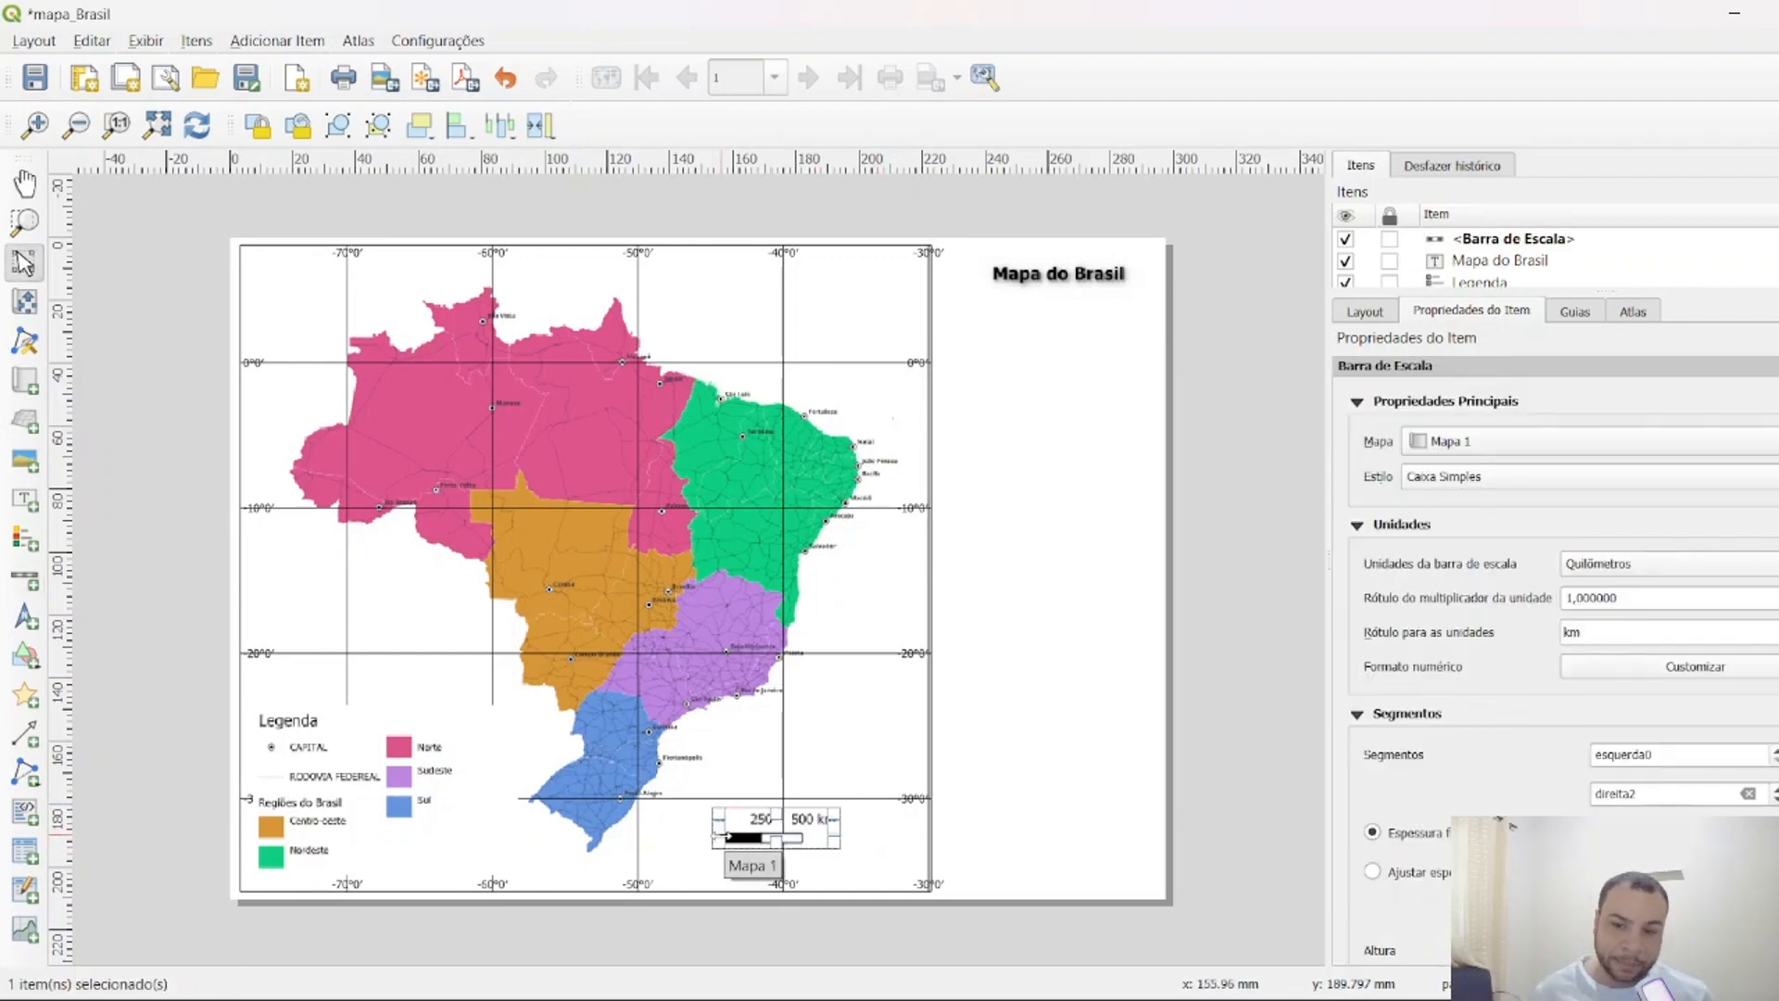
left_click_drag(775, 825, 827, 831)
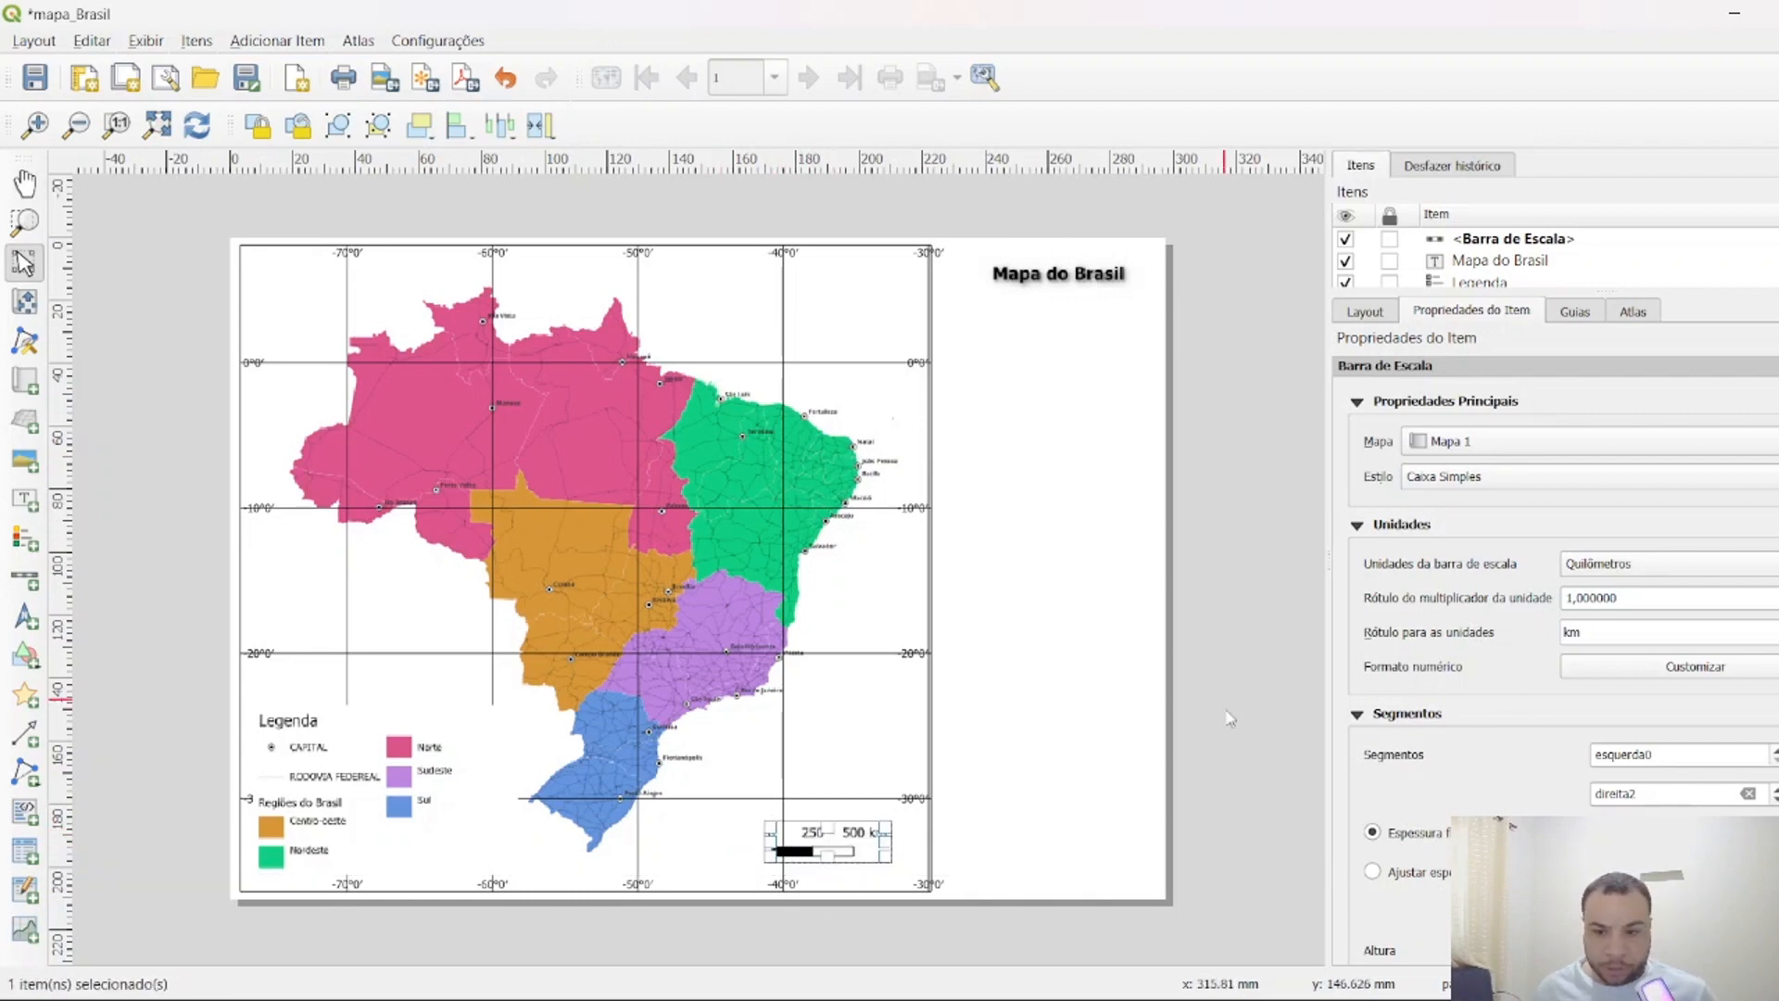
Try the Caixa Dupla and Numérico styles on the scale bar, and restore Caixa Simples.
left_click(1446, 478)
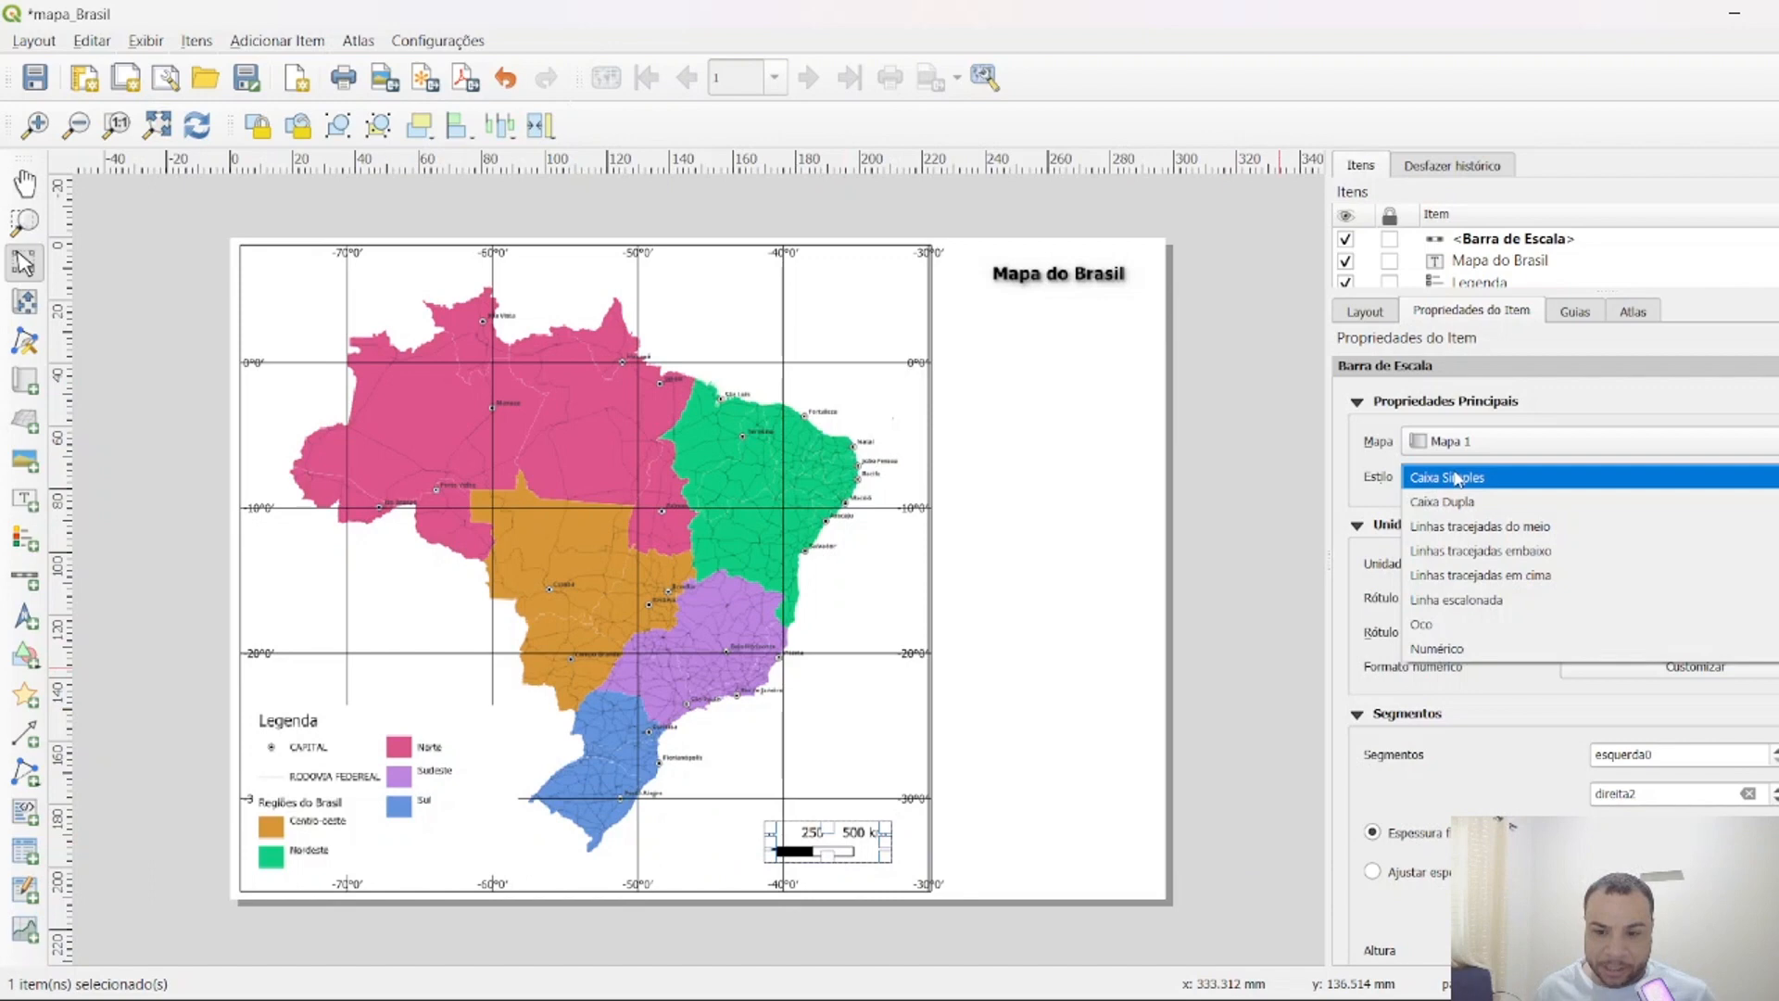
left_click(1451, 502)
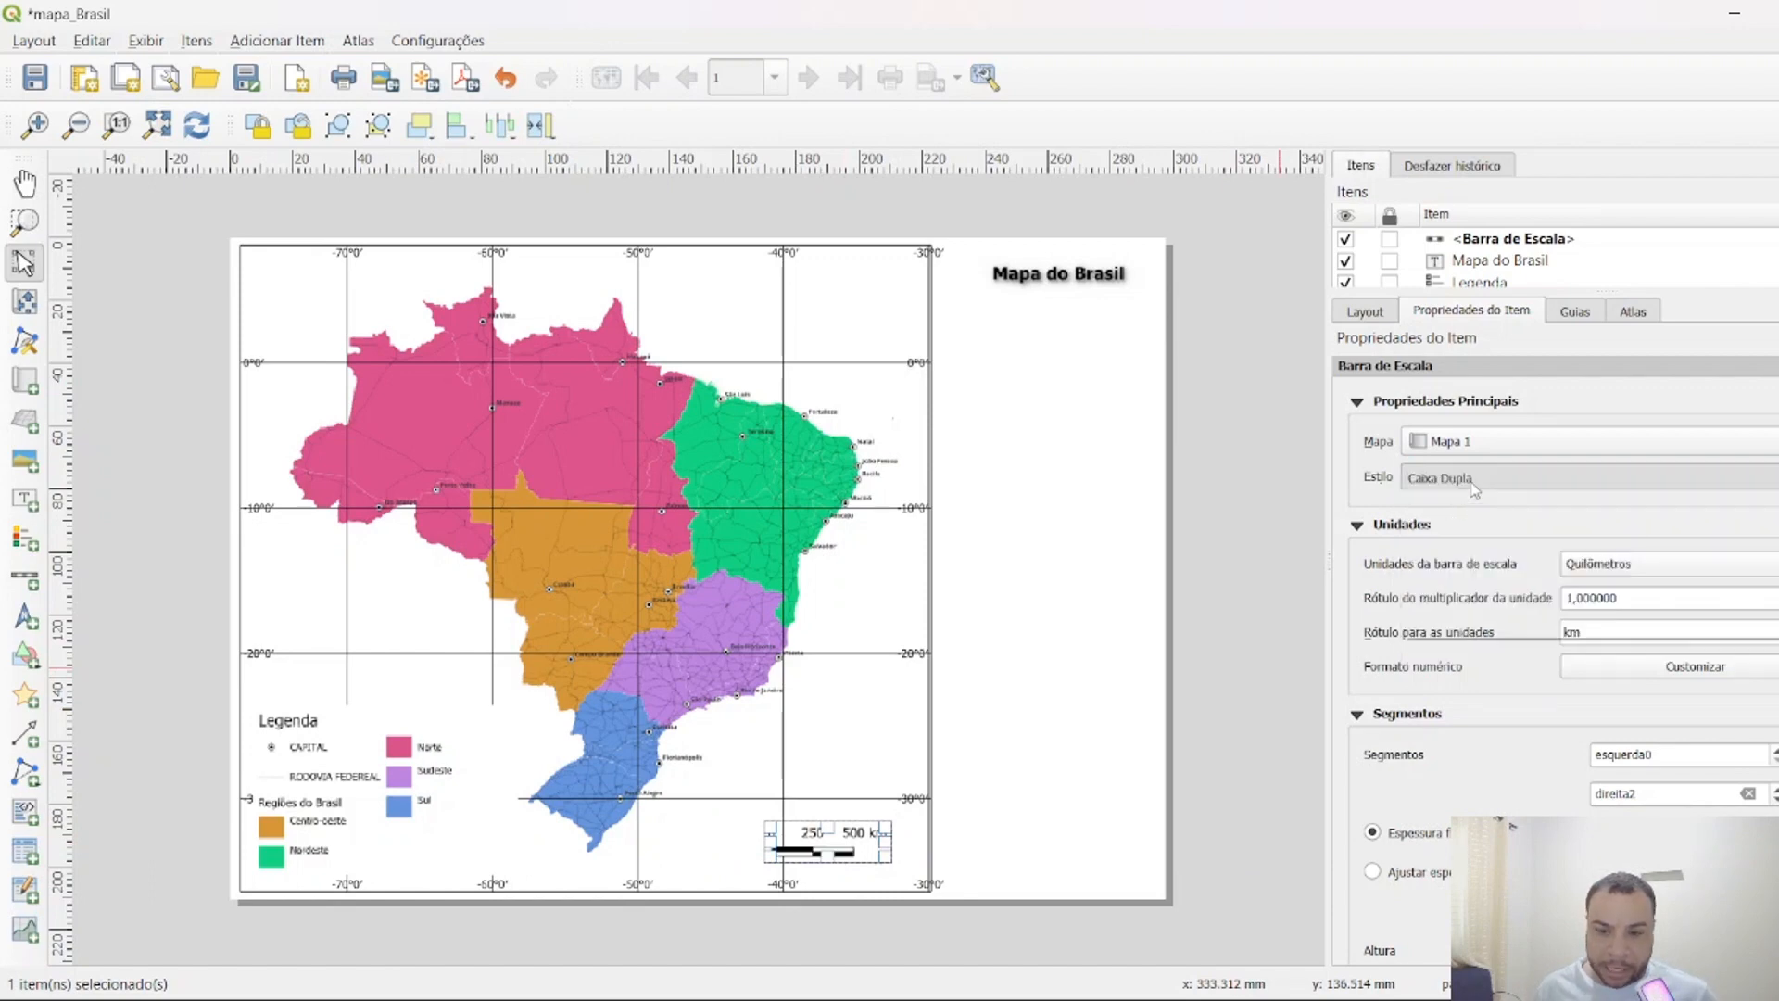
left_click(1461, 476)
left_click(1461, 622)
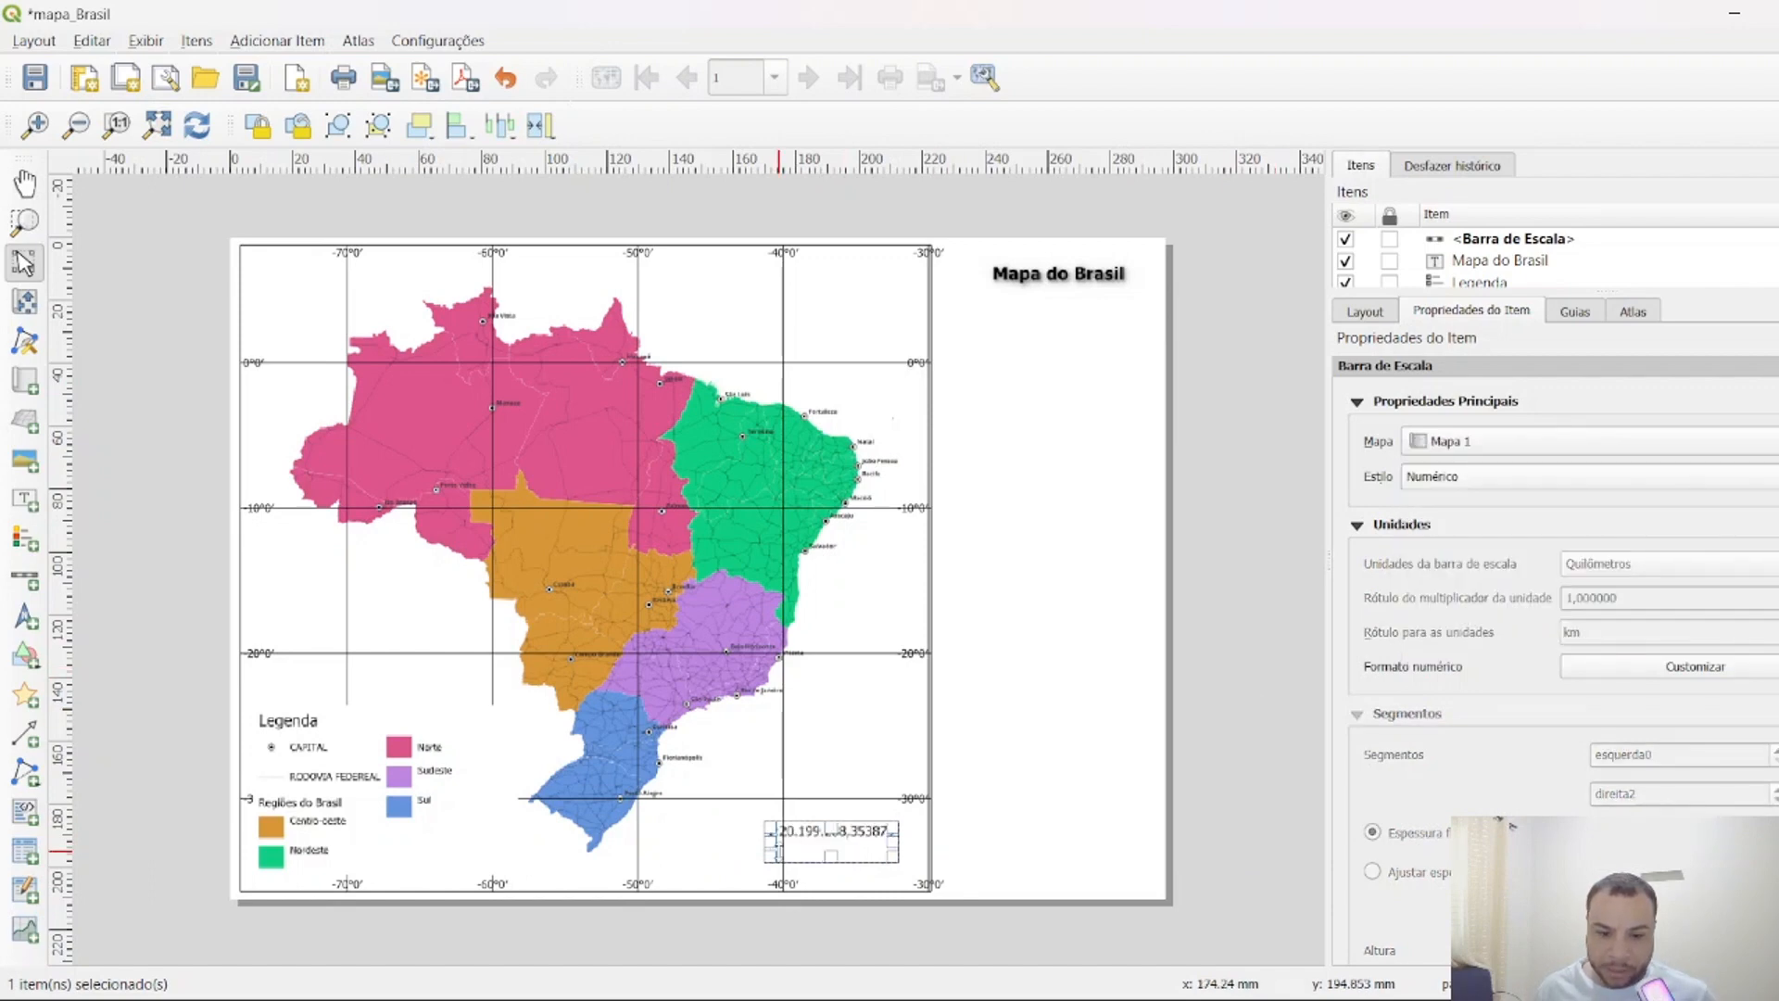
left_click(1501, 480)
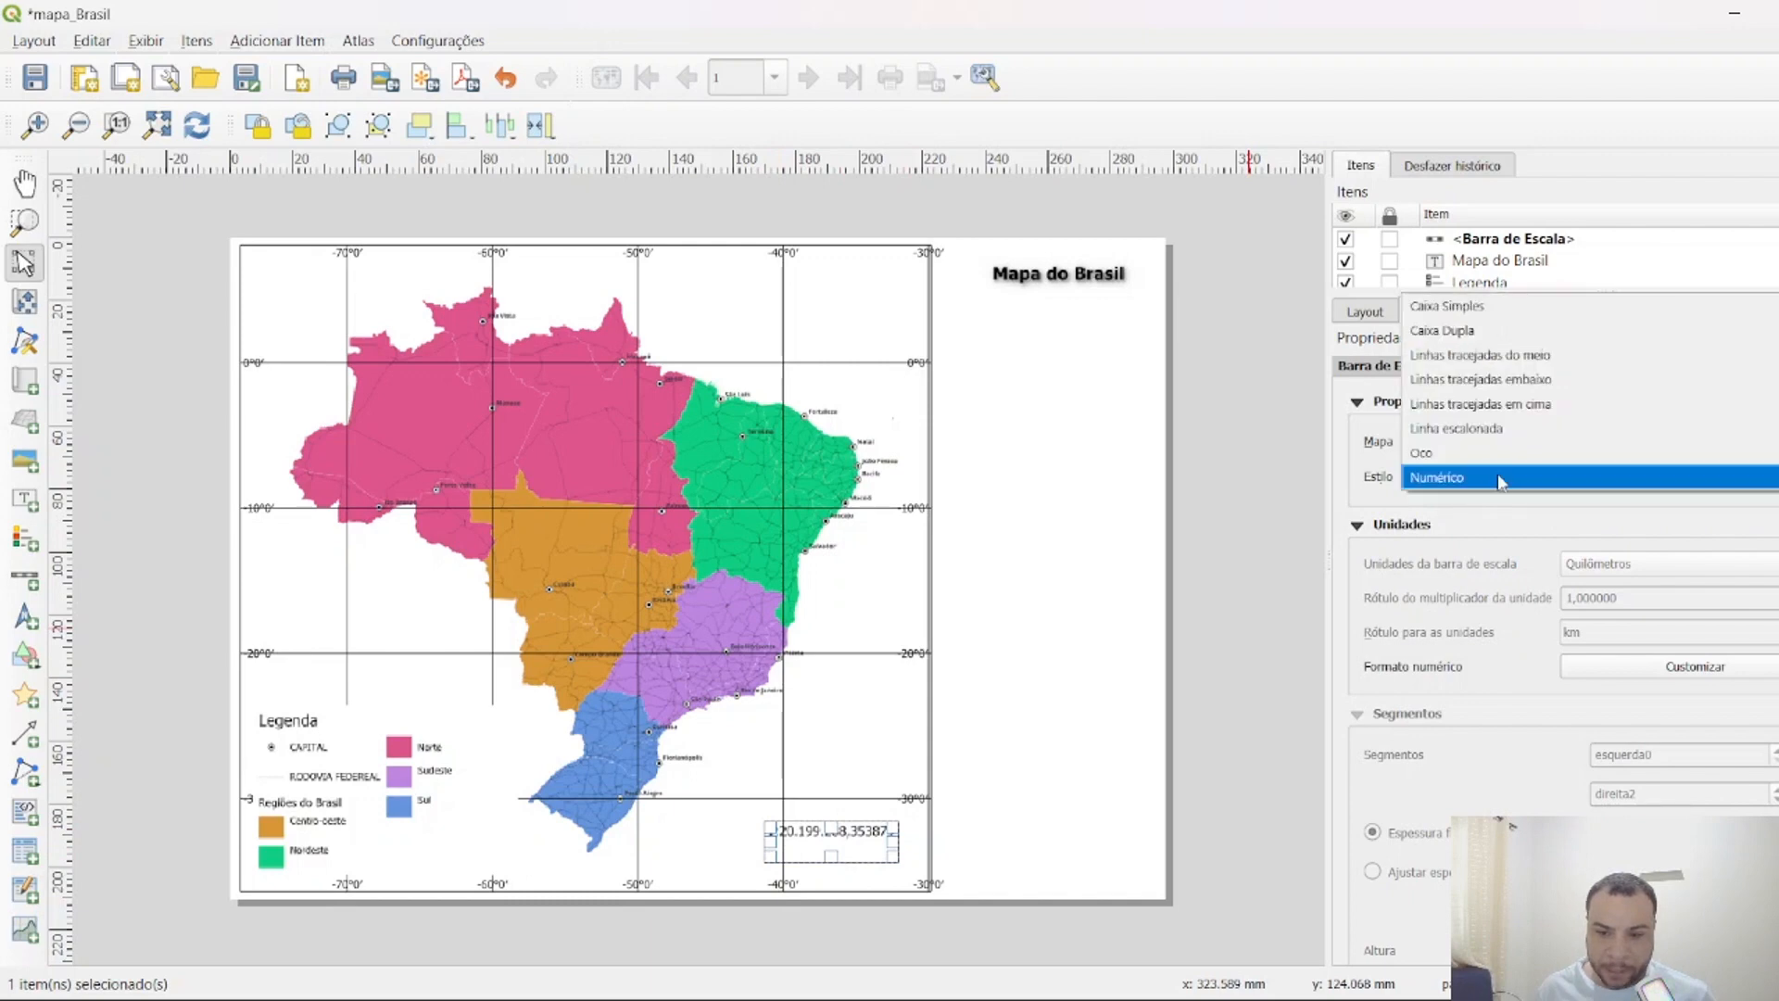
left_click(1501, 316)
Shift the scale bar slightly closer to the lower-right corner of the map frame.
left_click(1104, 774)
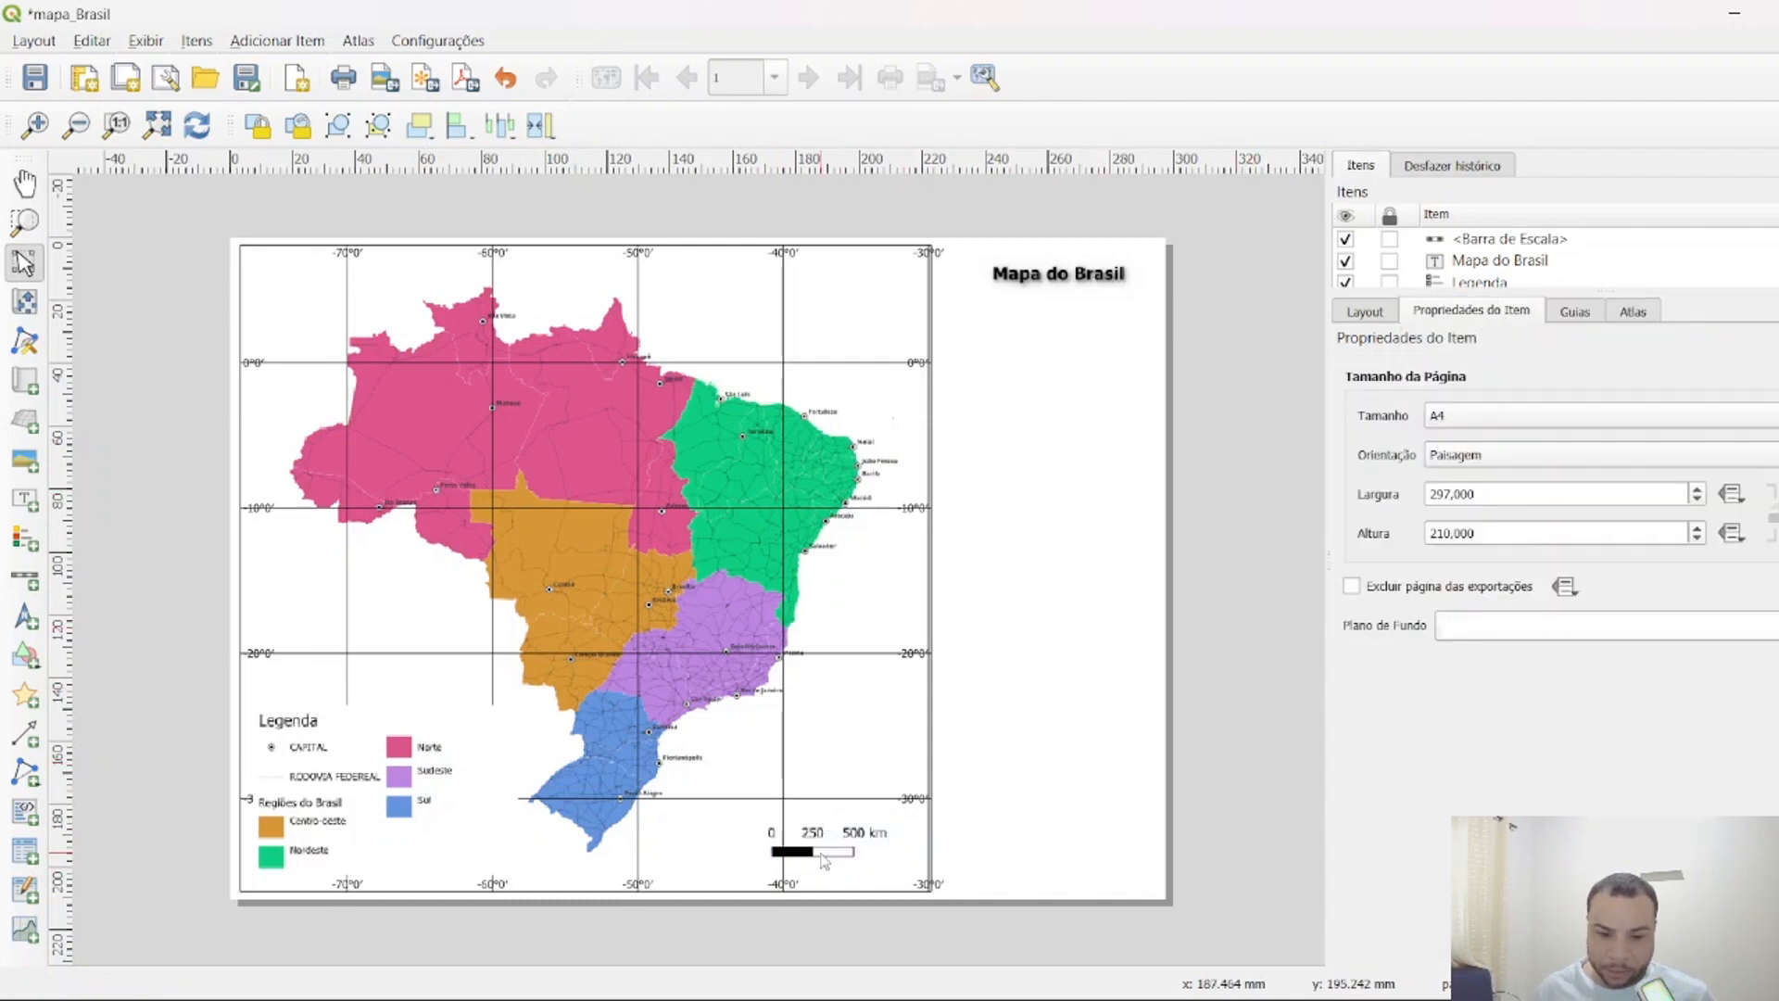
left_click(815, 850)
left_click_drag(816, 850, 830, 857)
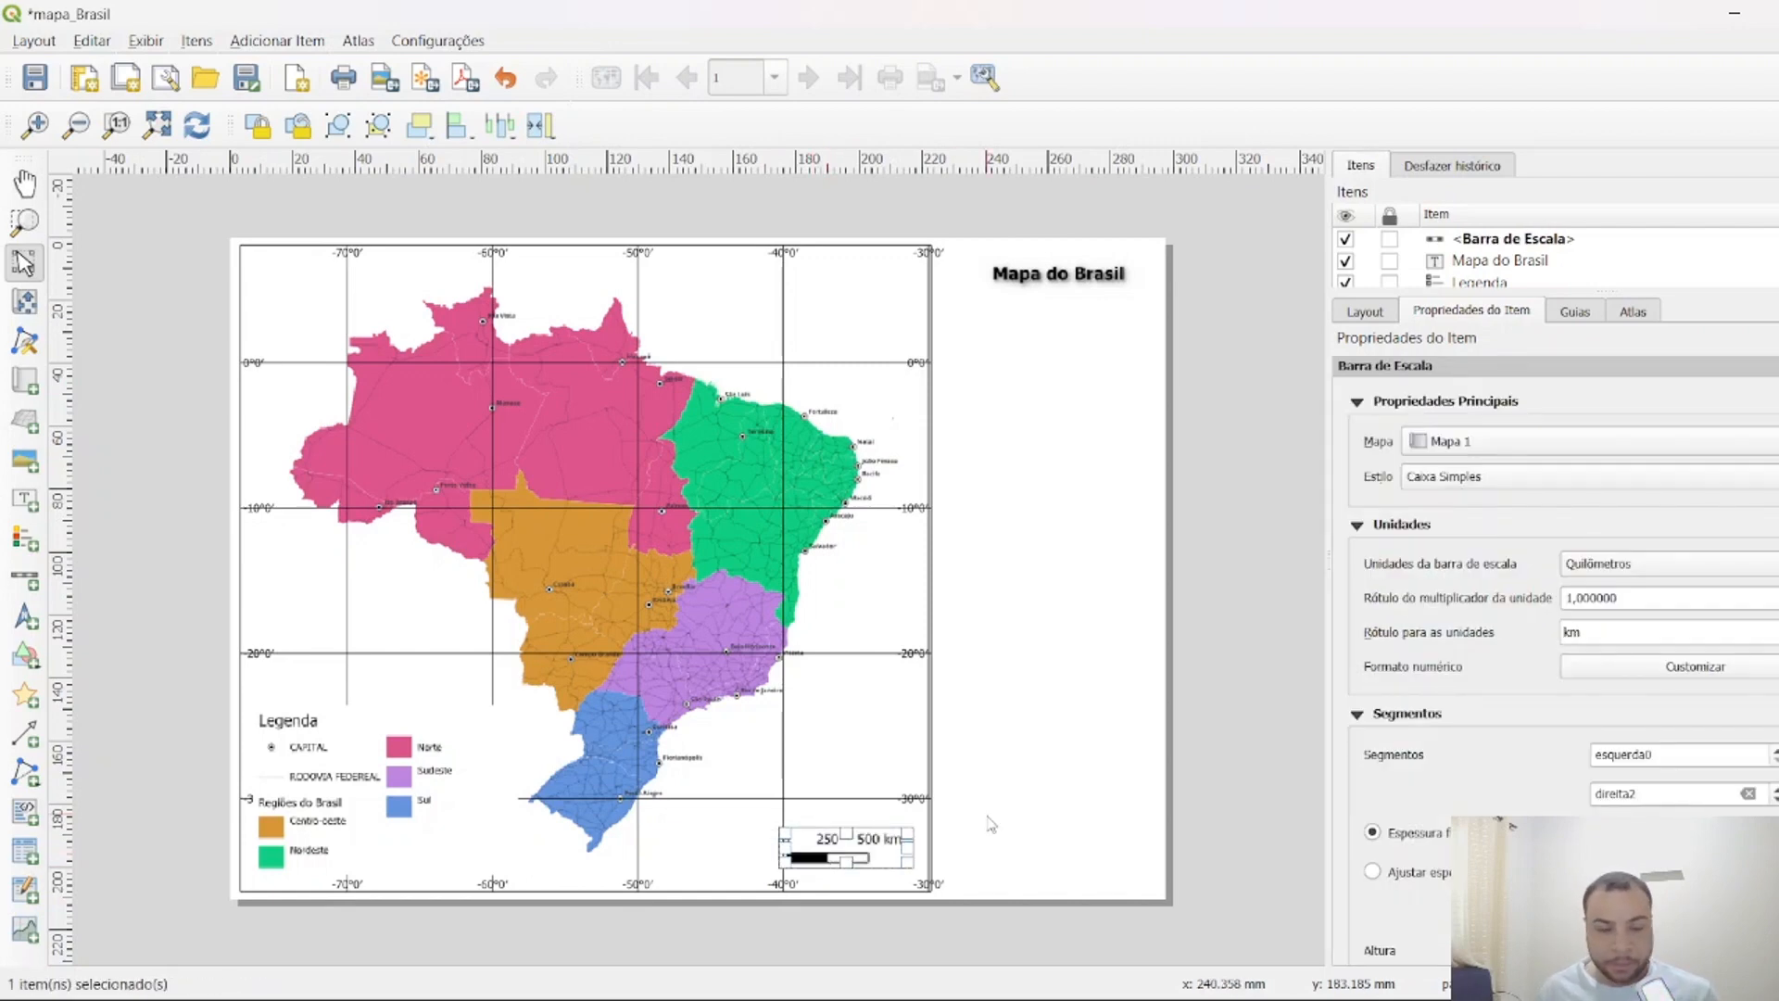
Add a north arrow near the map frame's upper-right corner and use the NorthArrow_02 SVG symbol for it.
left_click(26, 627)
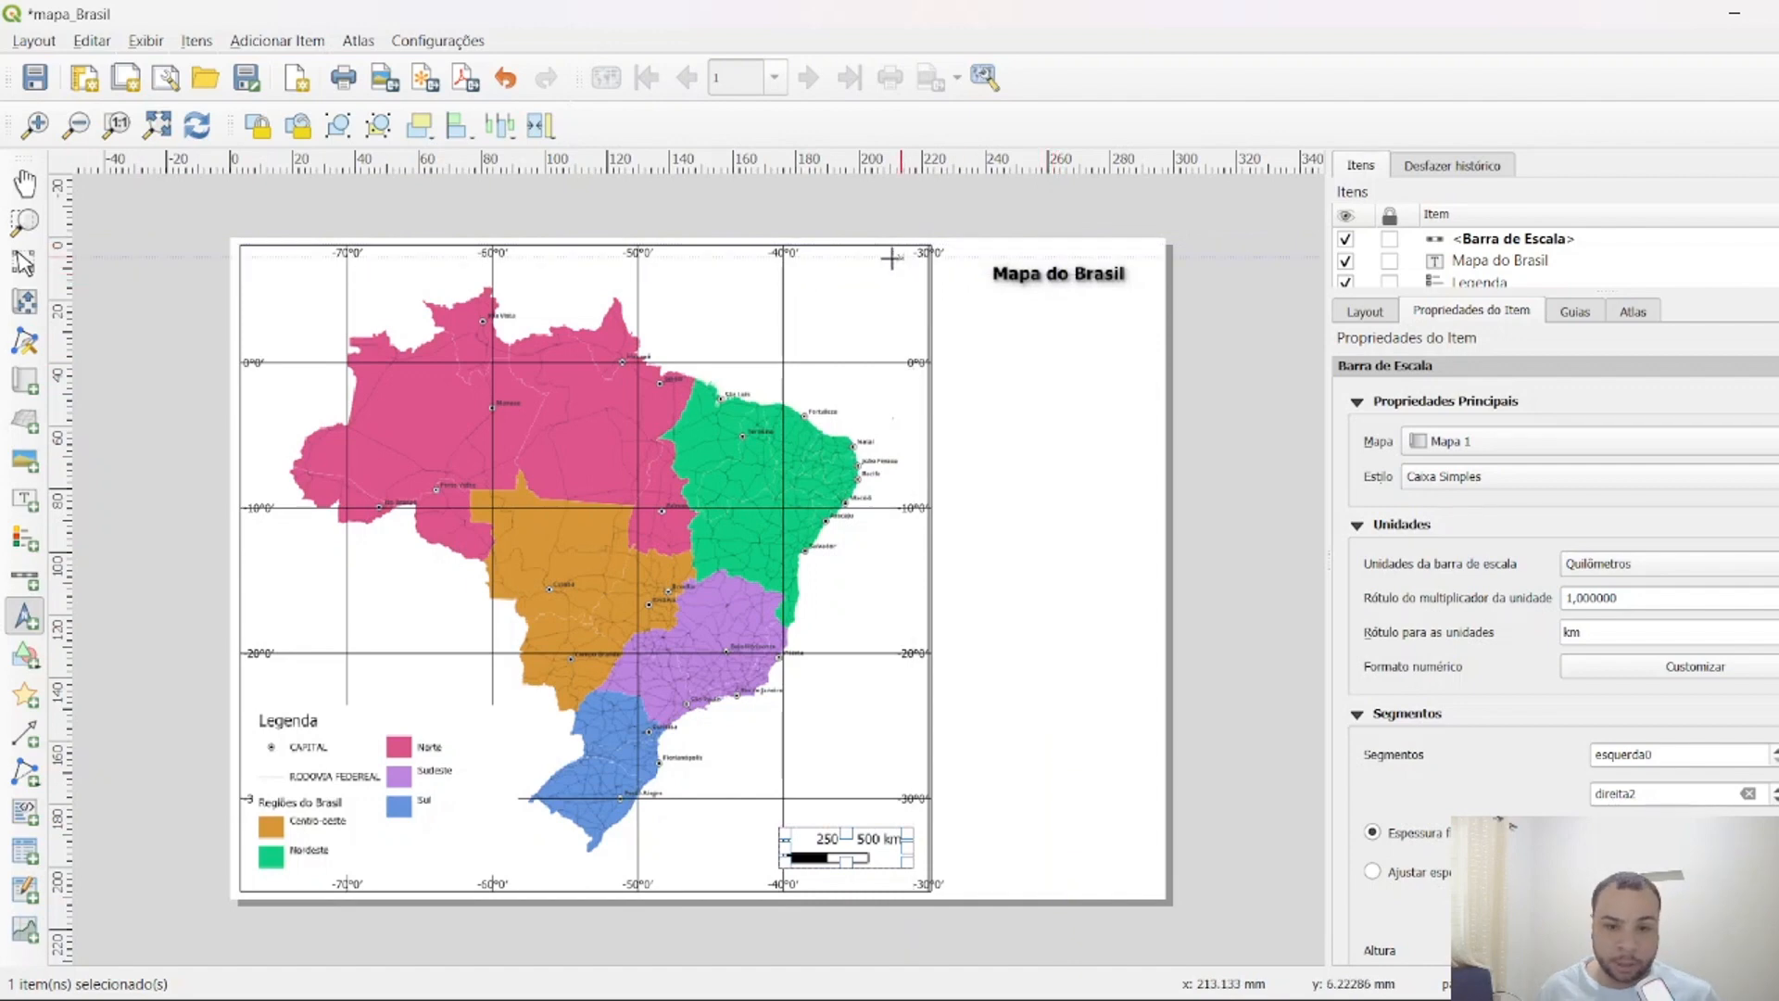
left_click_drag(899, 259, 819, 331)
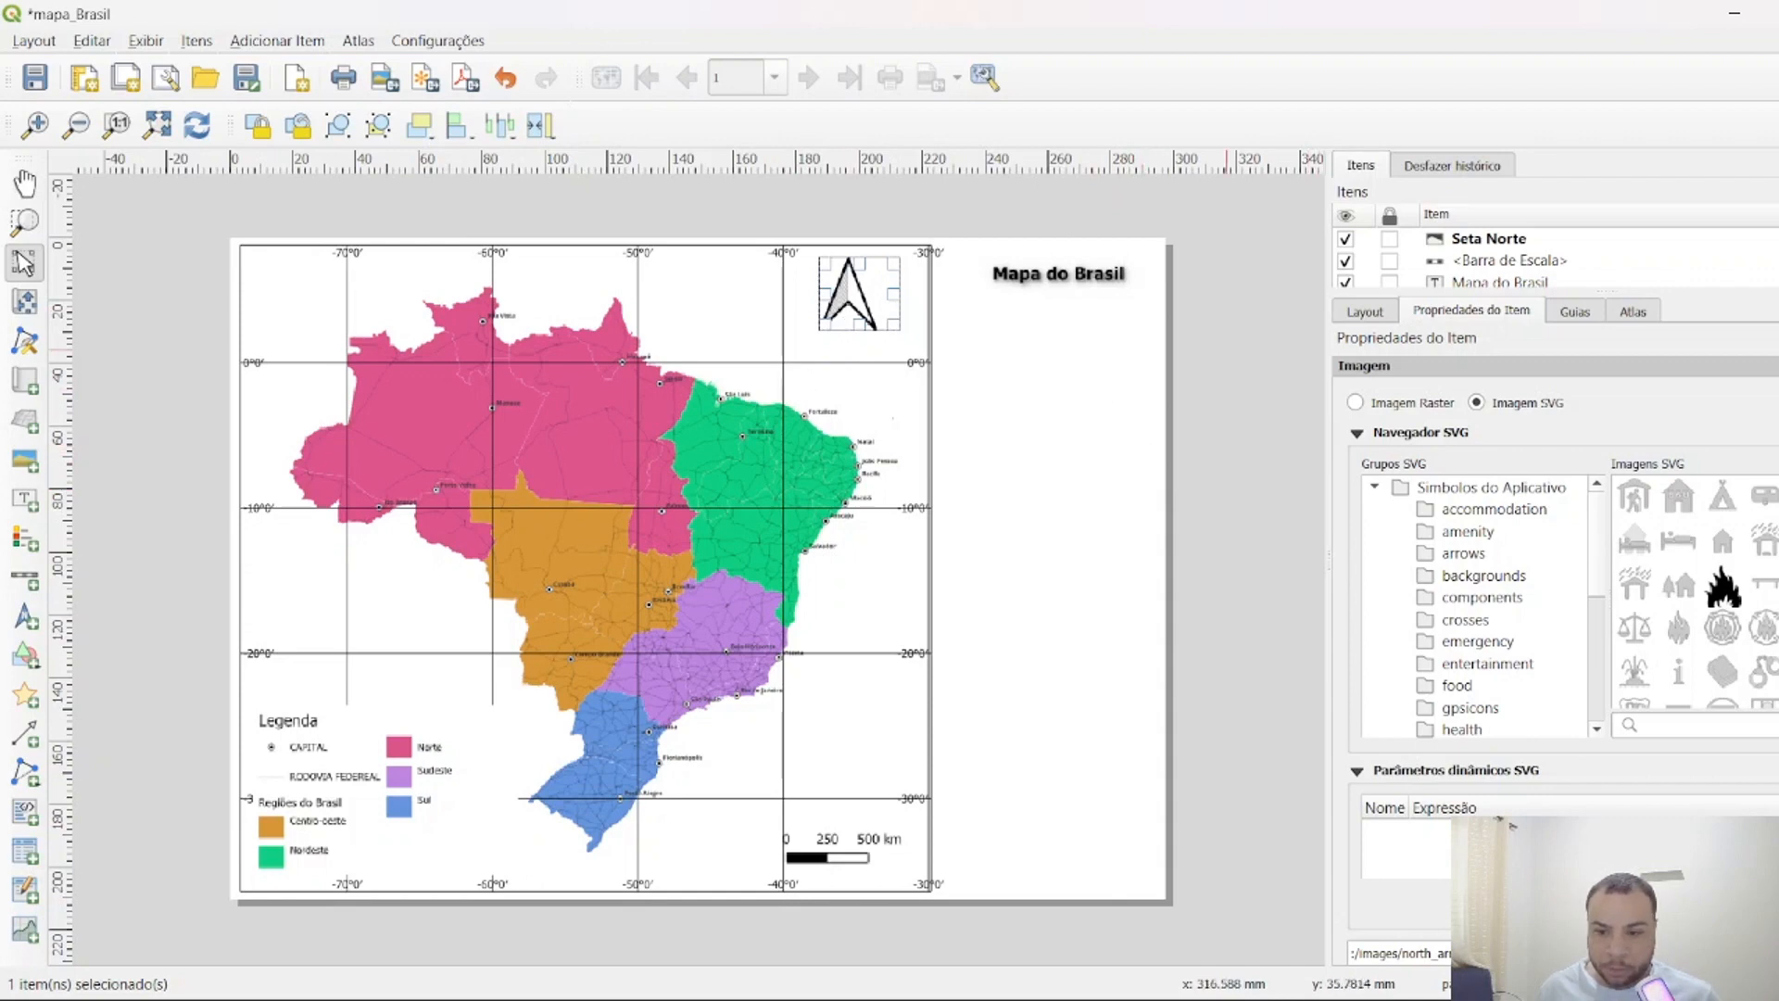
scroll(1696, 593, "down", 15)
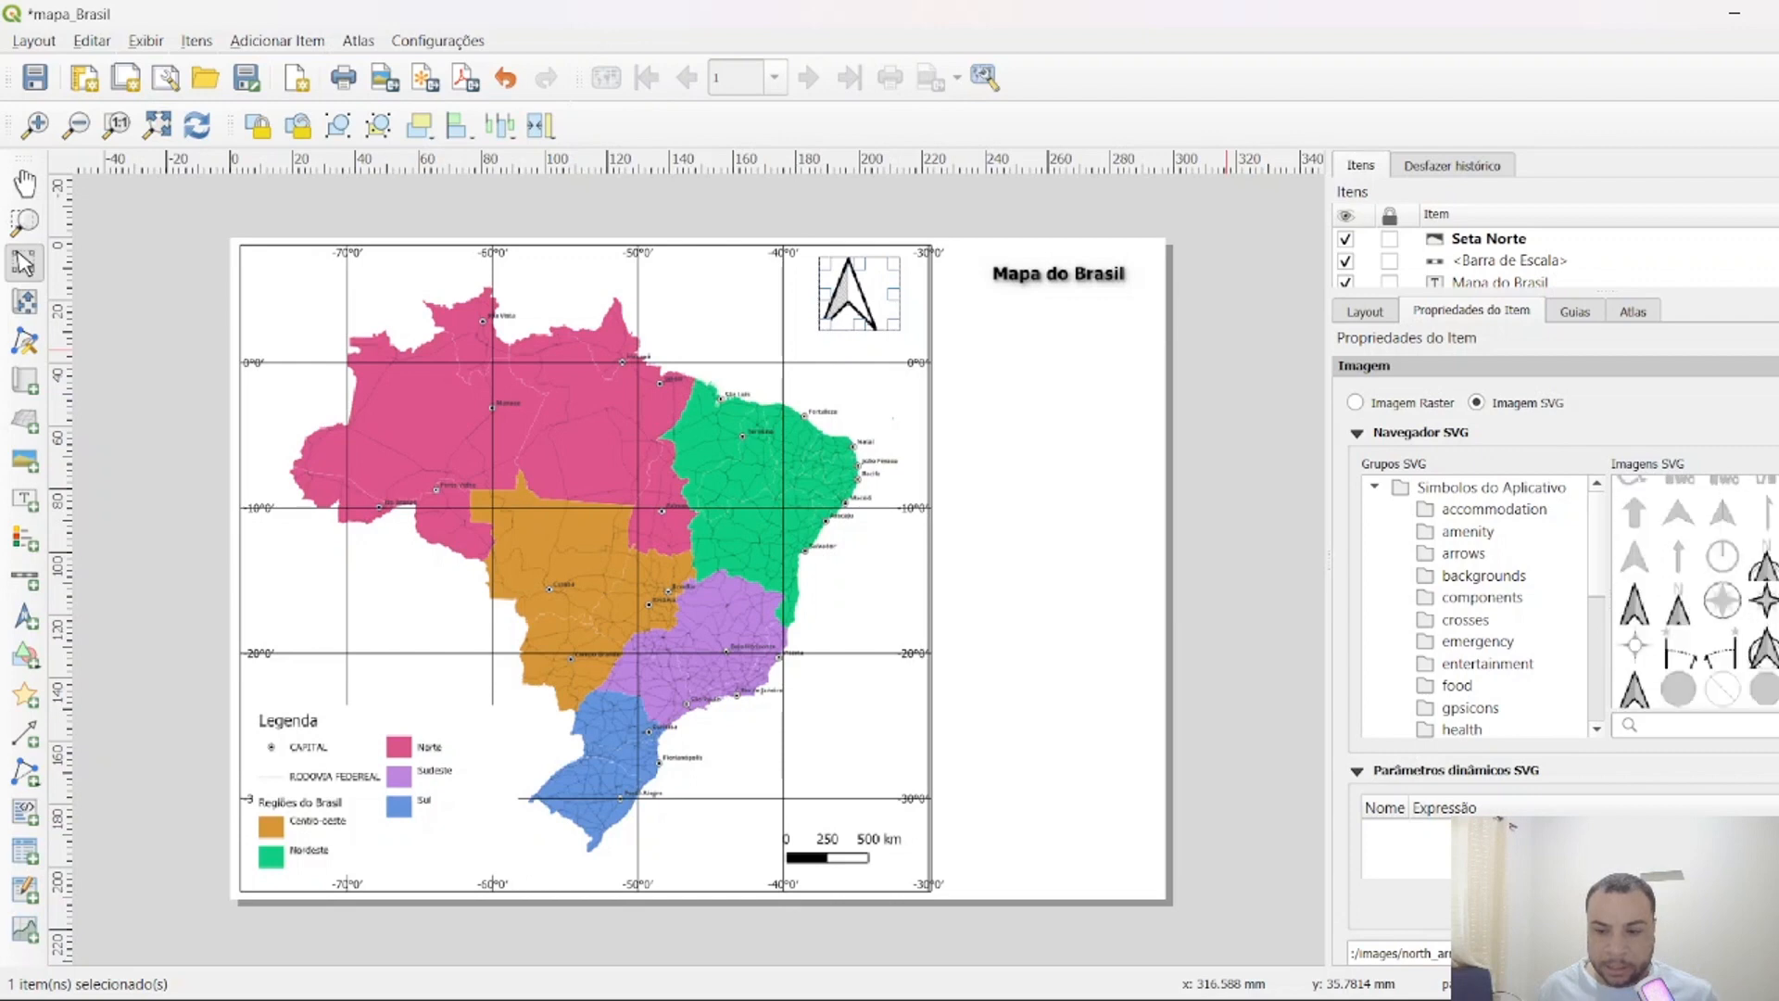
left_click(1674, 612)
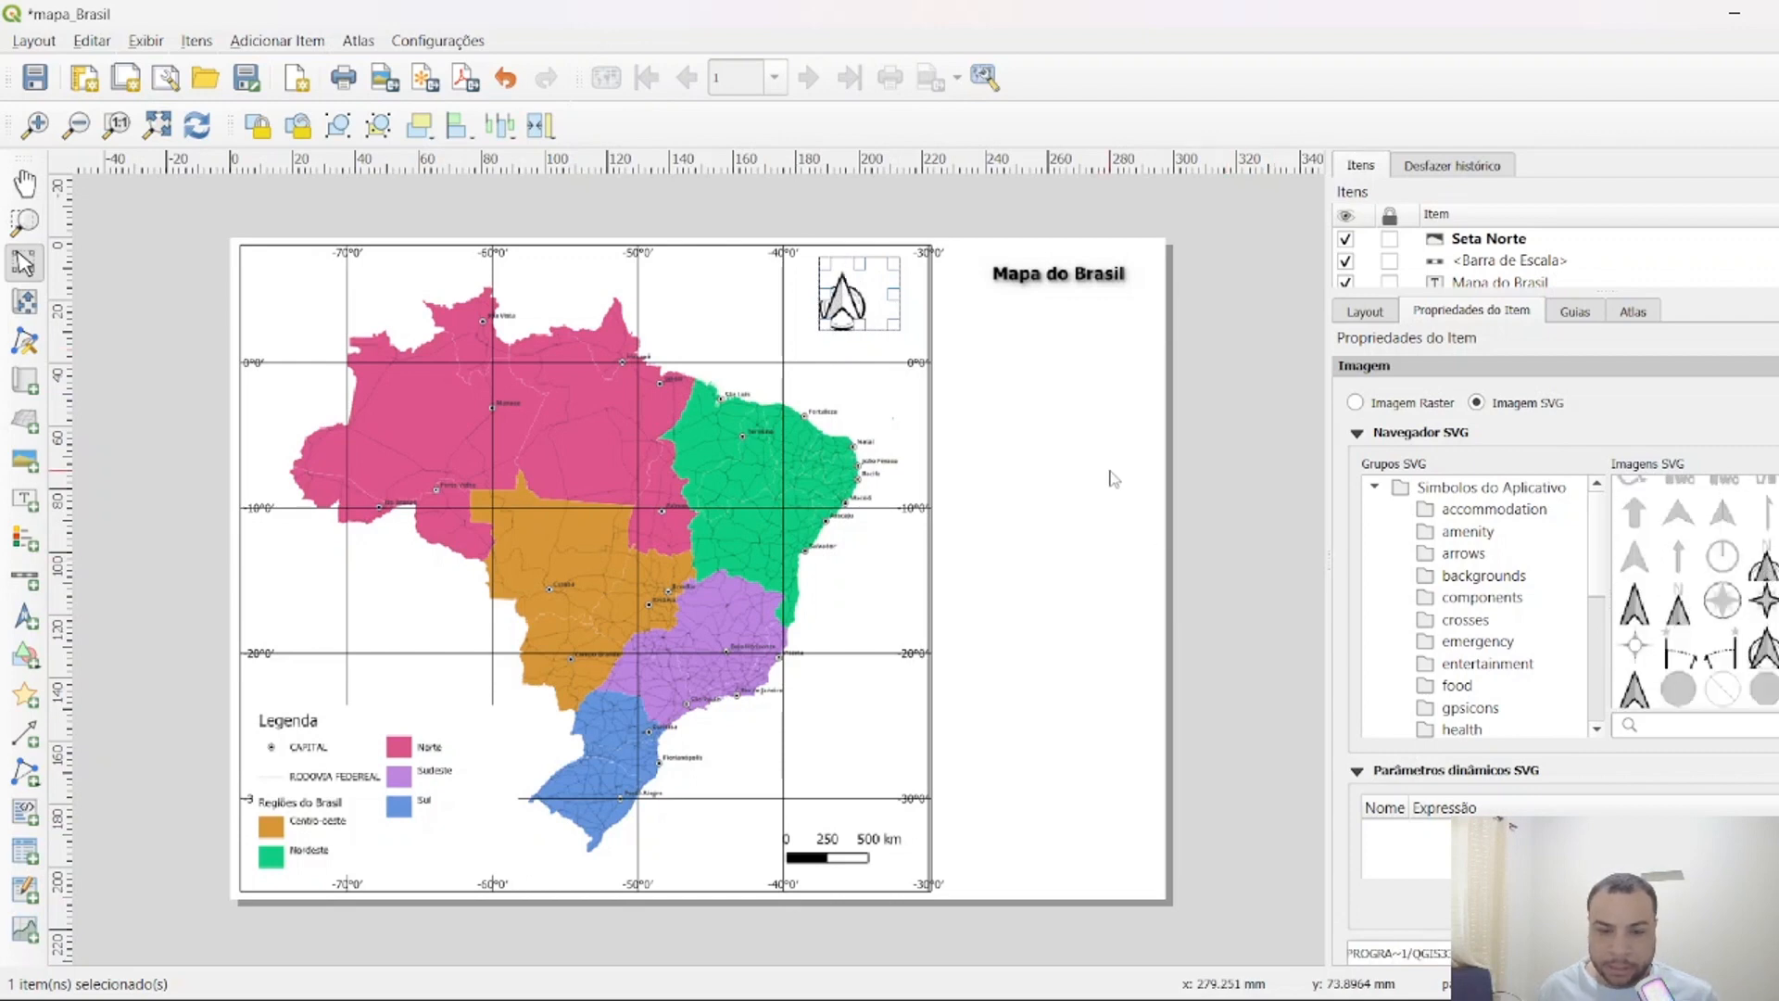
Set the north arrow's fill colour to black and fit its narrowed frame closer to the map's upper-right corner.
scroll(1417, 669, "down", 7)
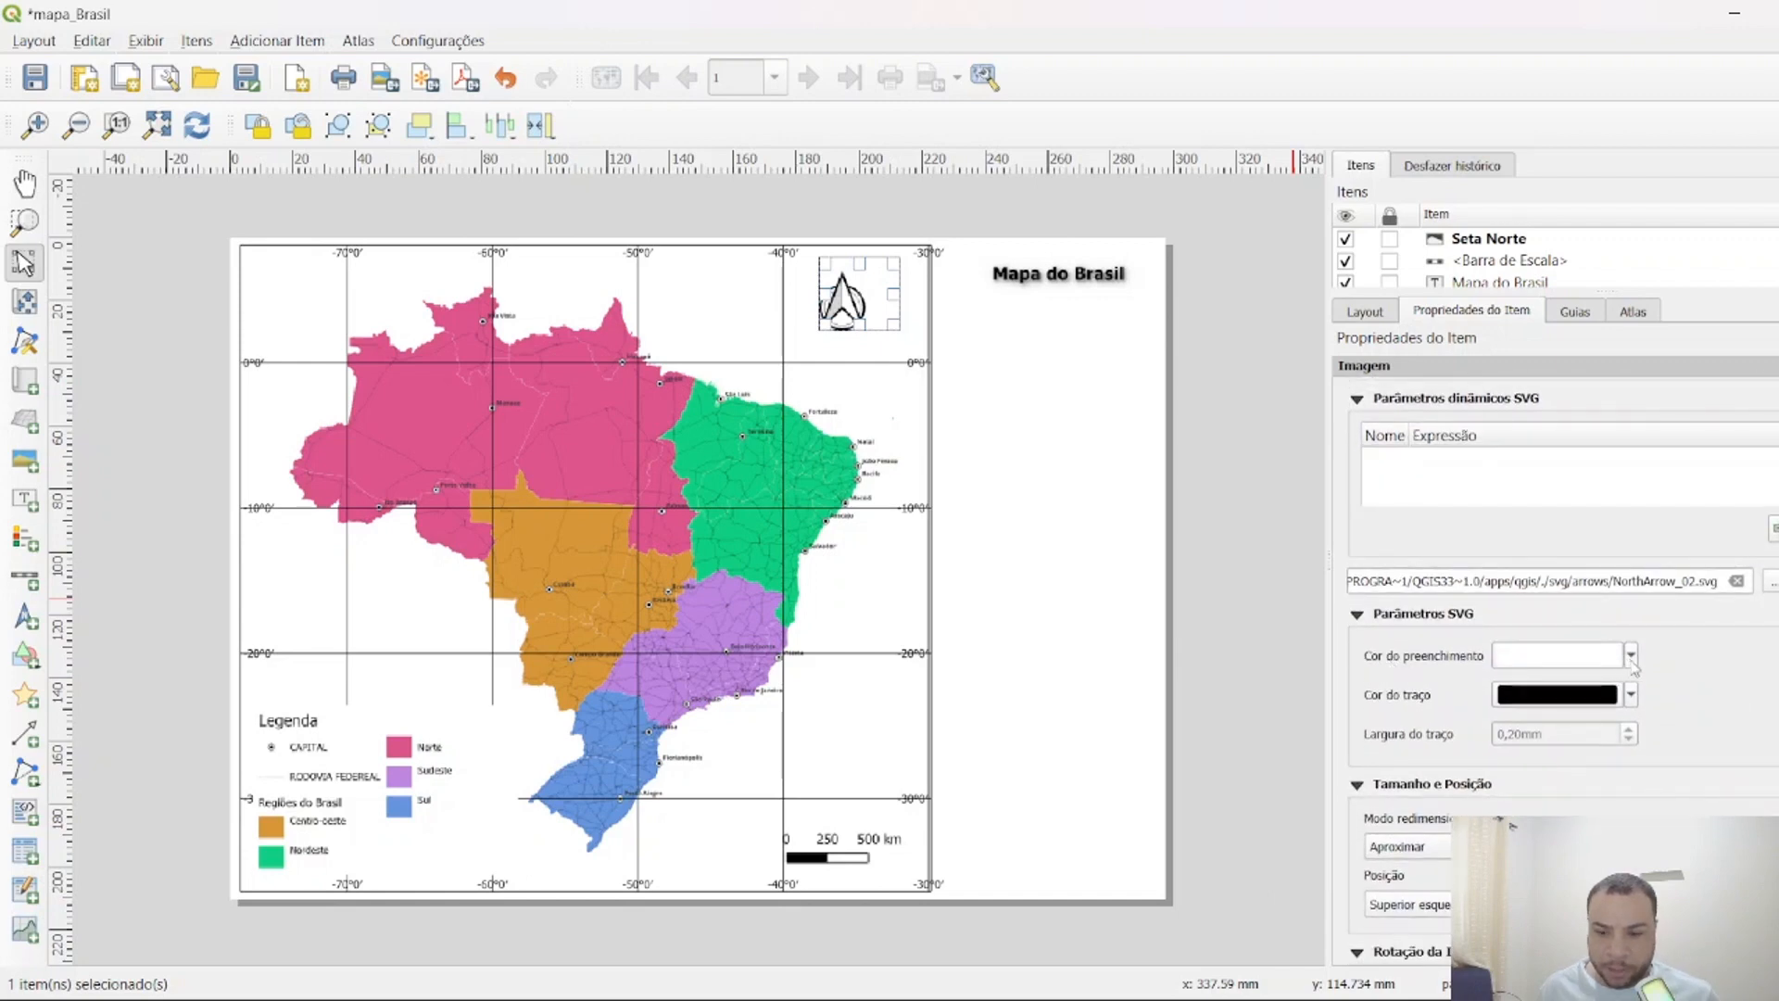
left_click(1630, 656)
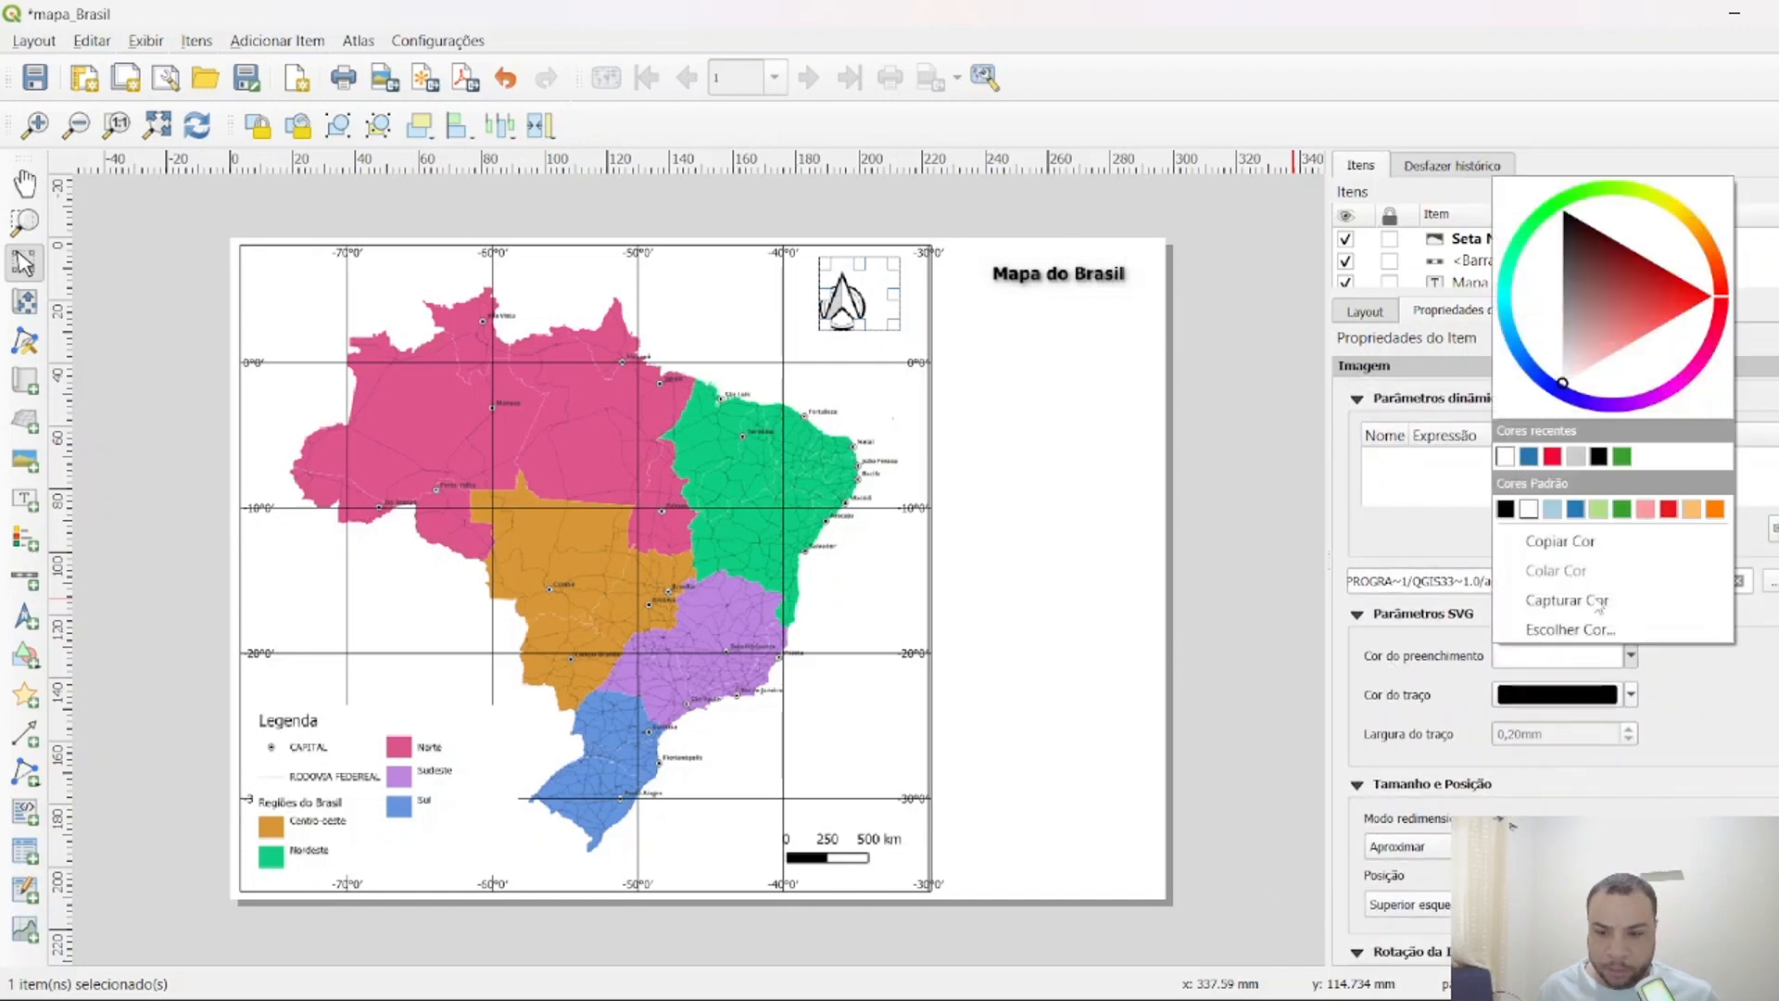
left_click(1601, 458)
left_click_drag(852, 295, 895, 320)
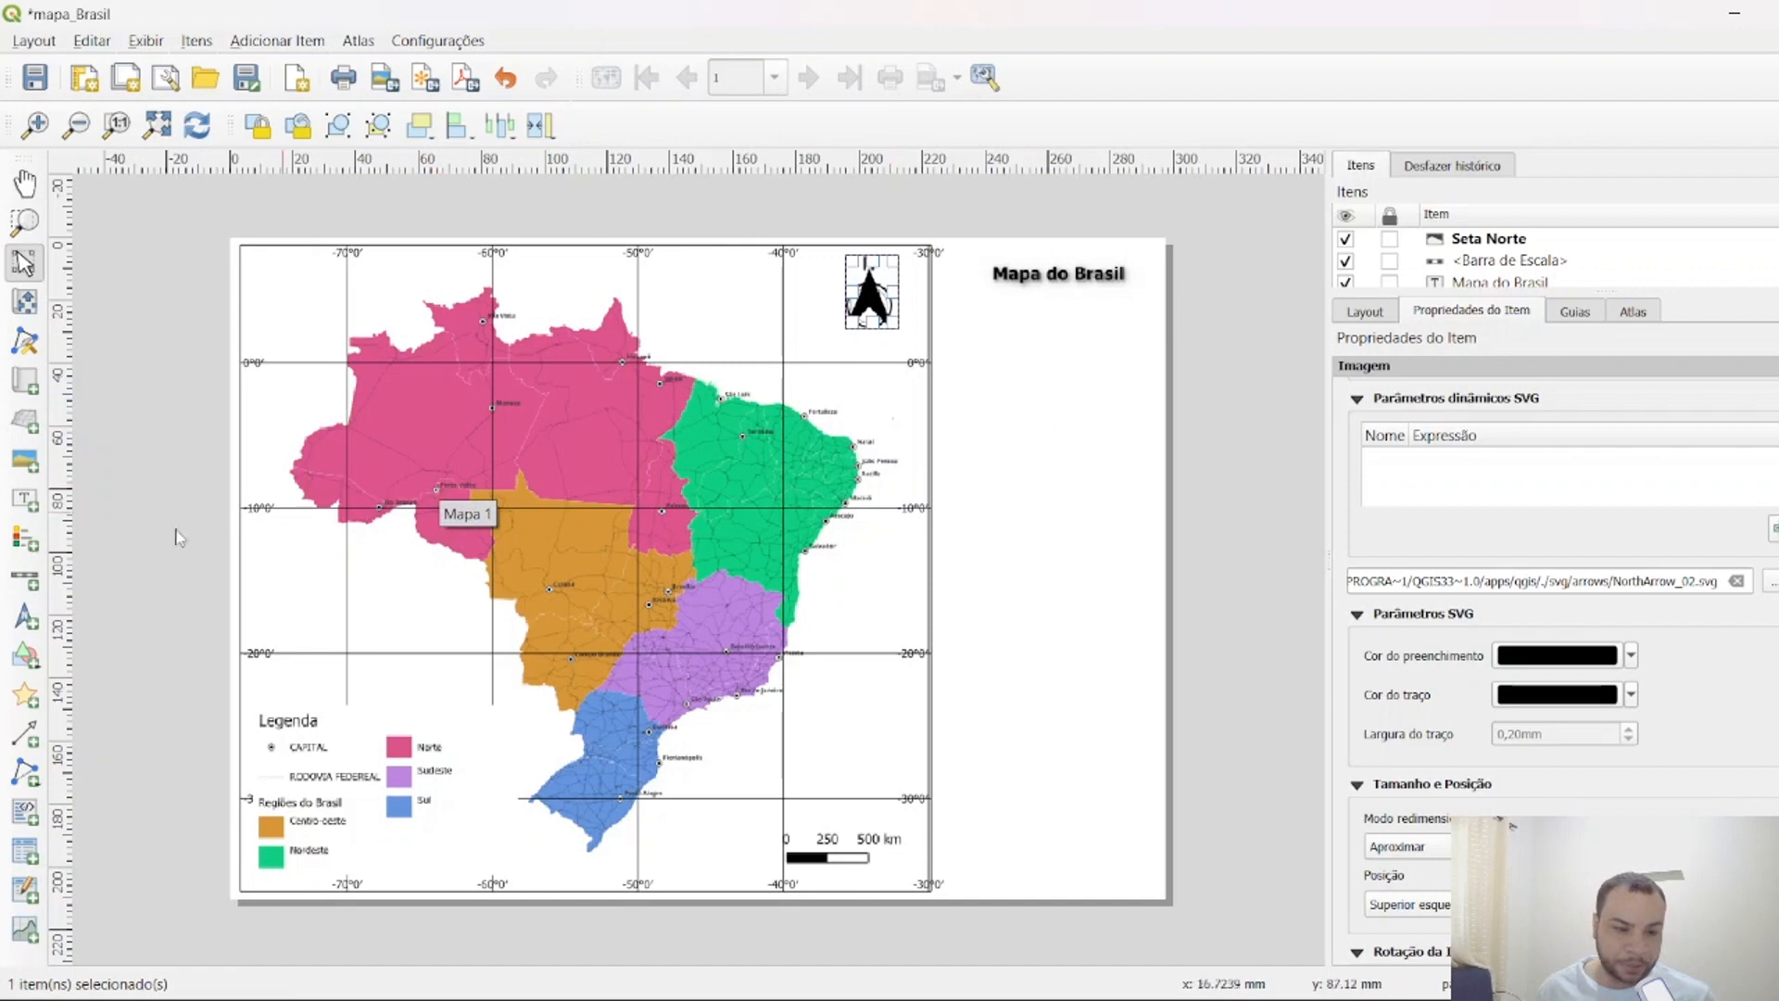
Draw a rectangle covering the blank area beside the map and move it to the bottom of the item order.
left_click(23, 669)
left_click(93, 649)
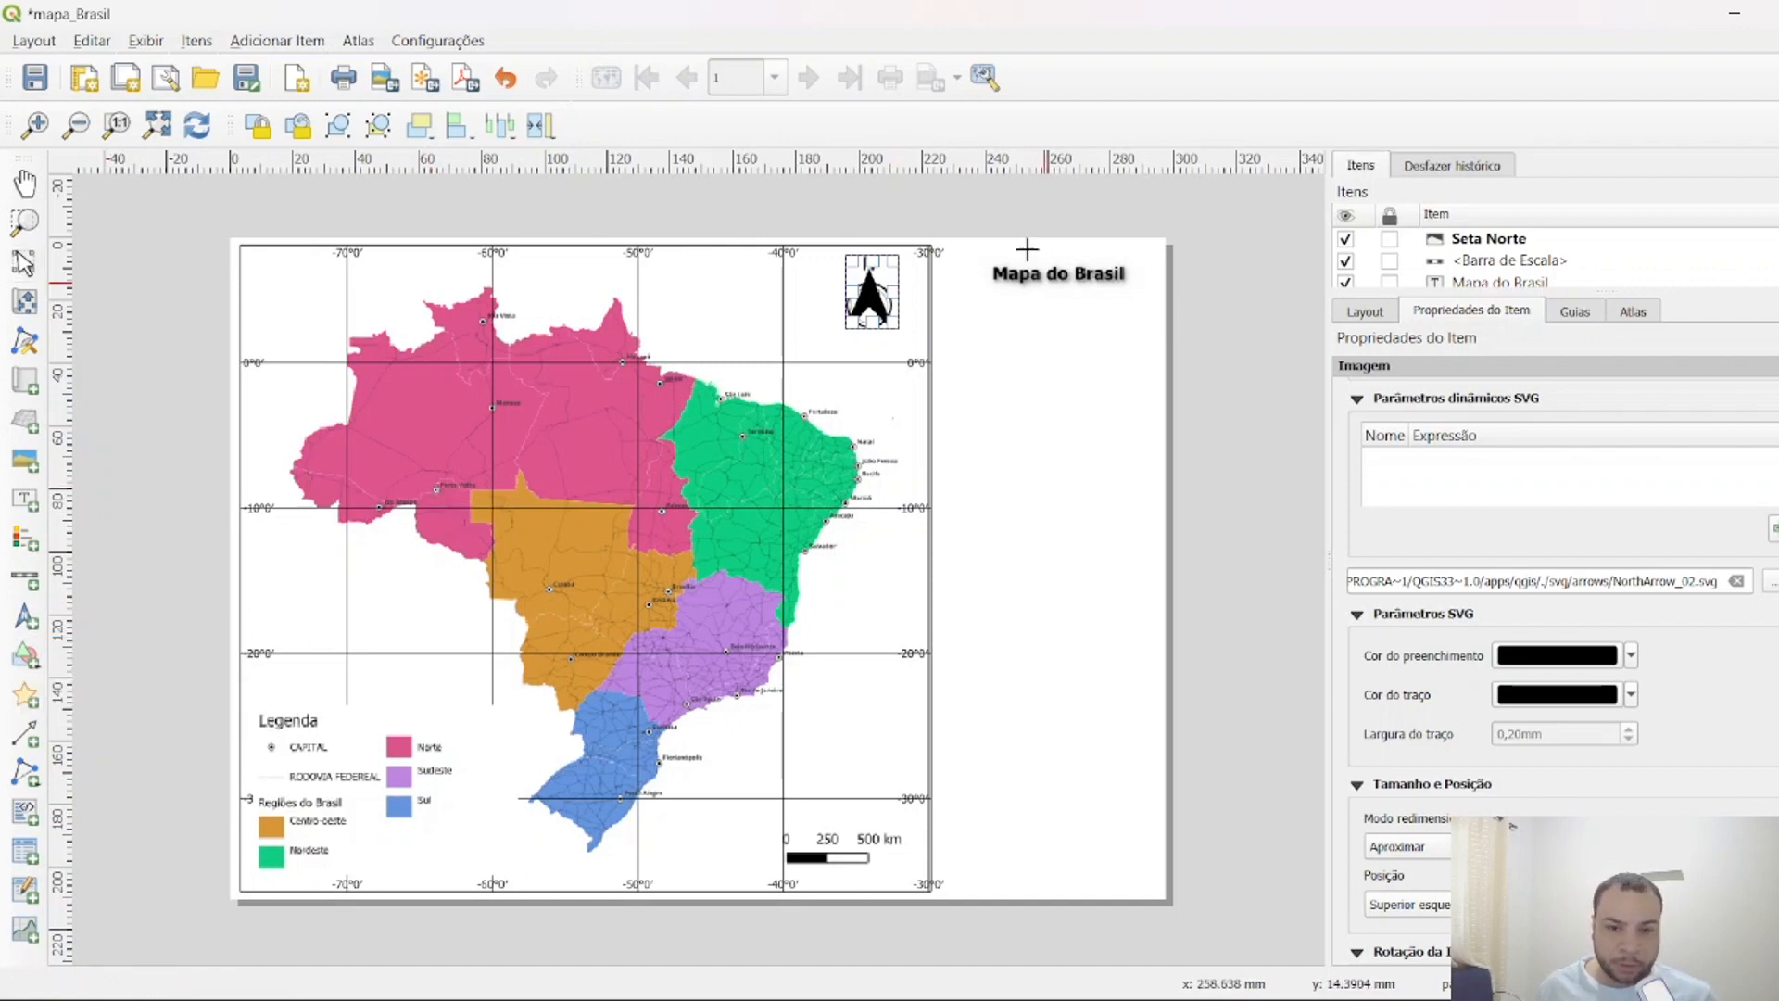
left_click_drag(932, 243, 1158, 895)
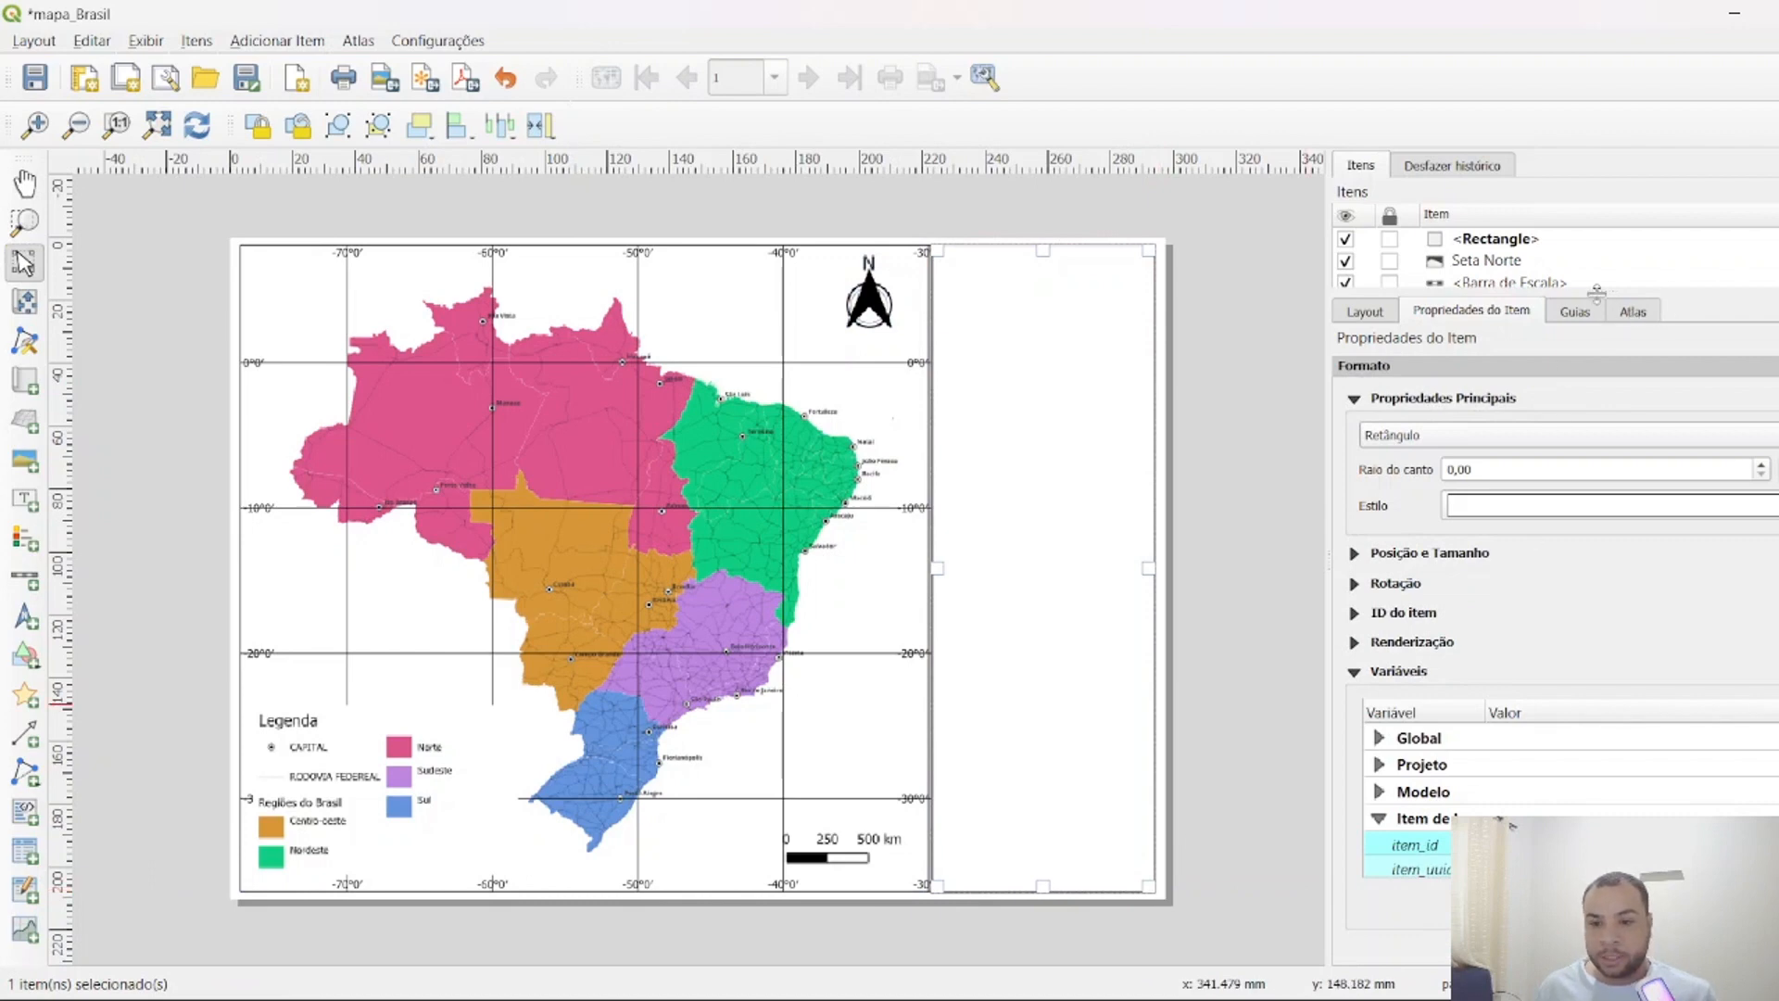
left_click_drag(1604, 293, 1587, 549)
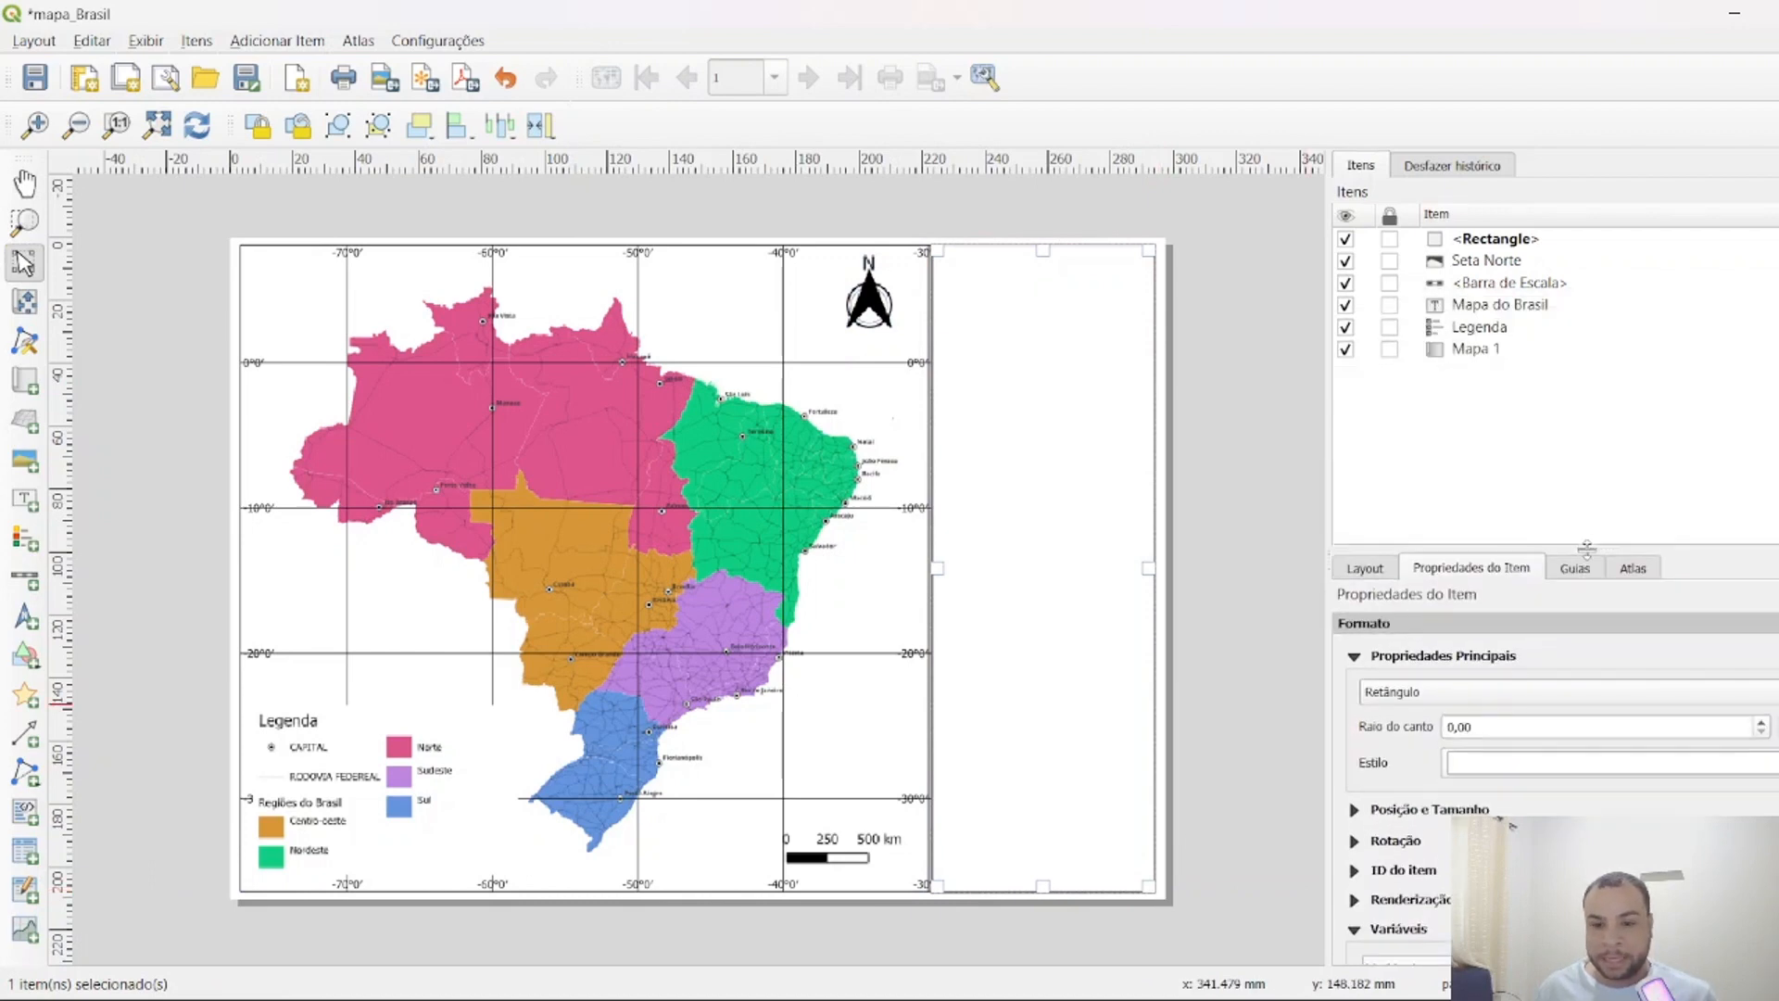
left_click(1433, 243)
left_click_drag(1451, 239, 1467, 371)
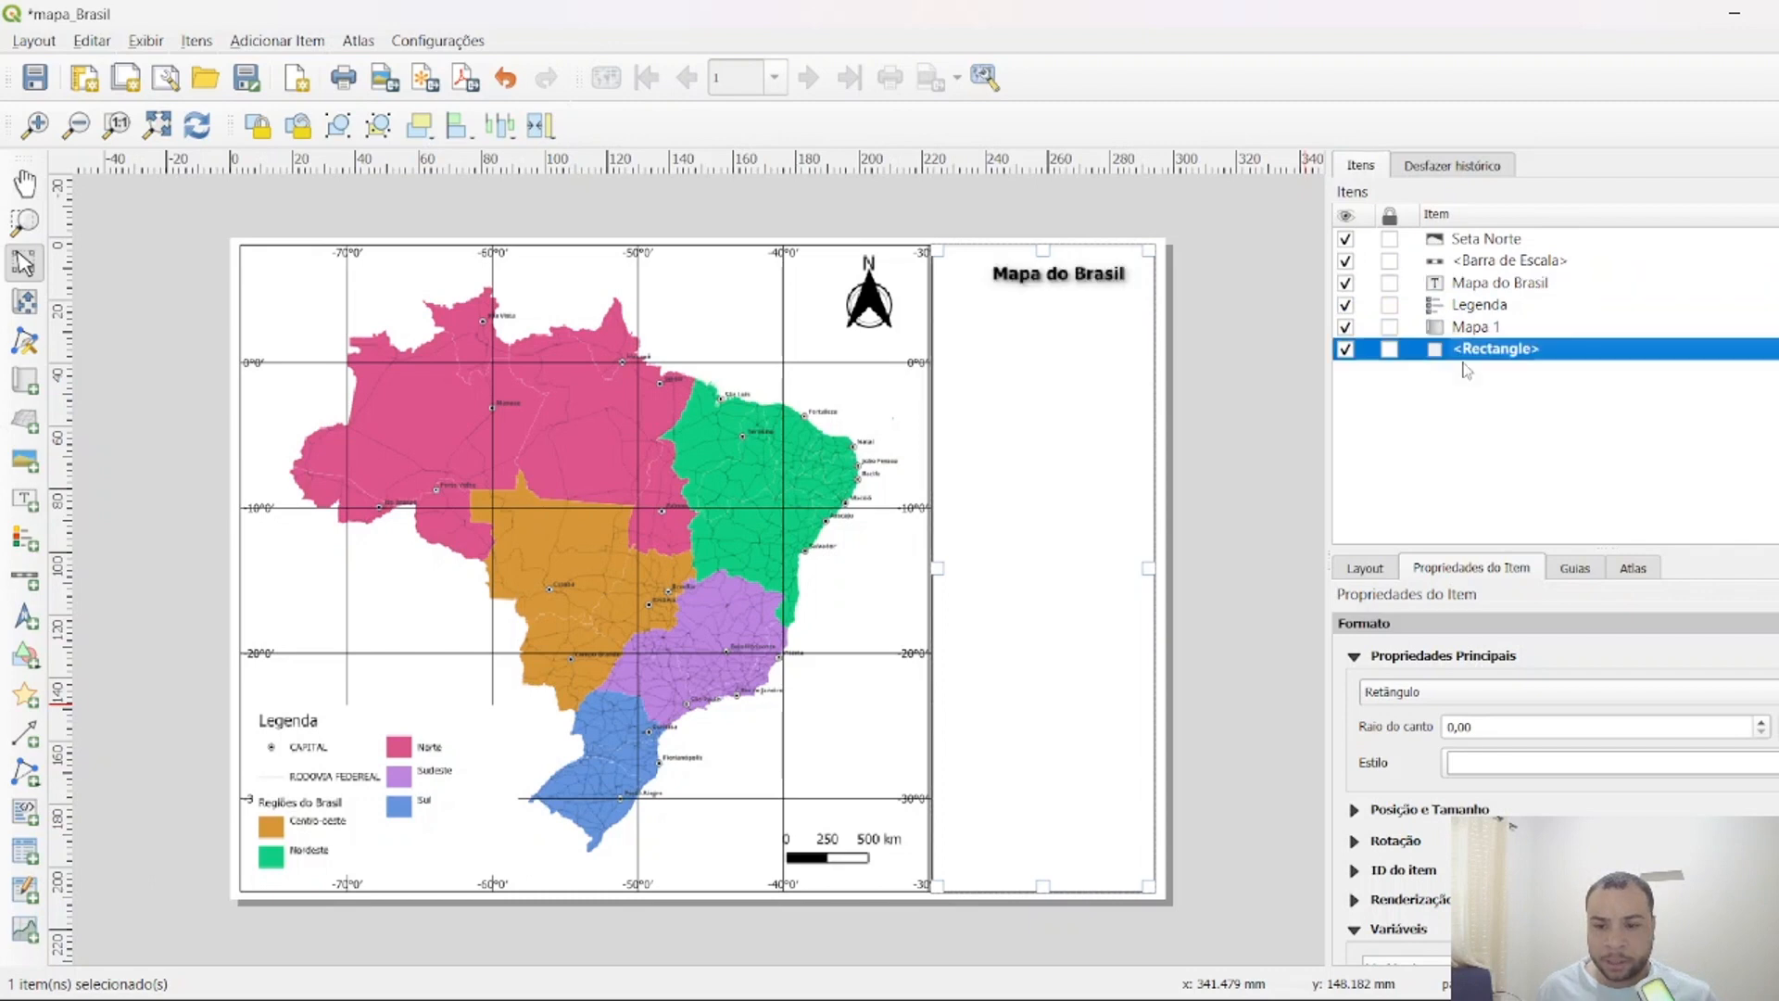
Shift the Mapa do Brasil title slightly to the left, and lock the rectangle against selection and movement.
left_click(1038, 278)
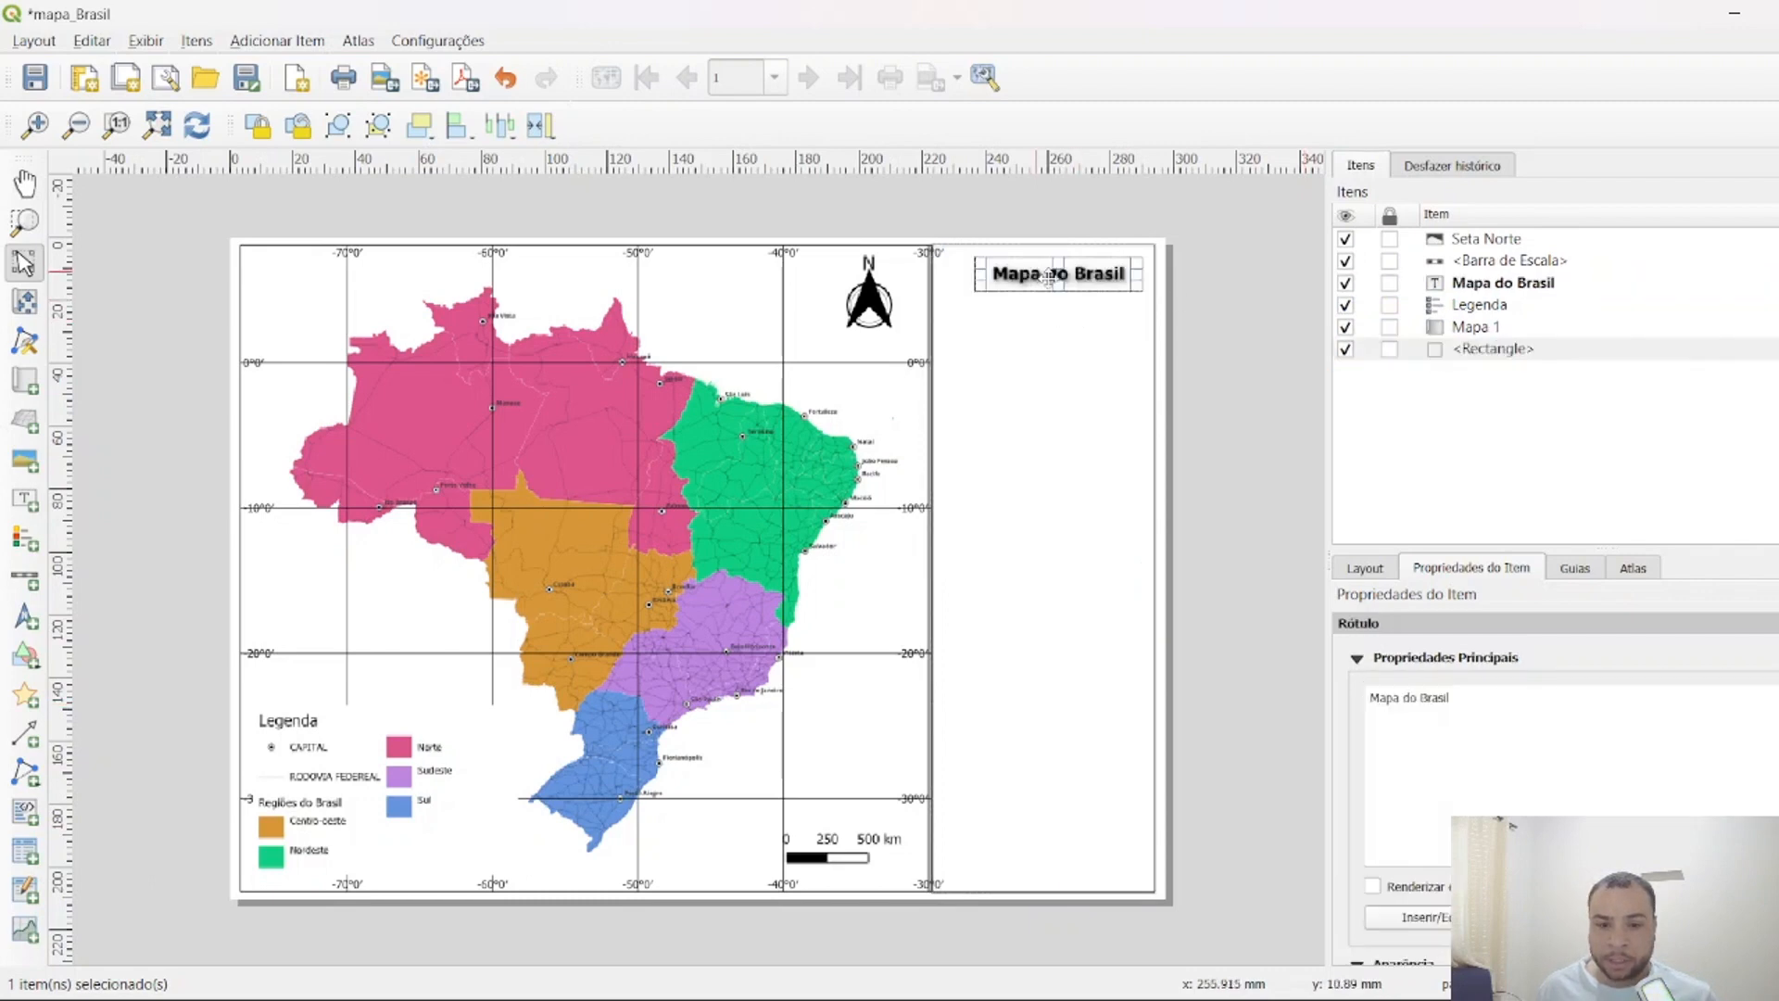
left_click_drag(1080, 287, 1073, 287)
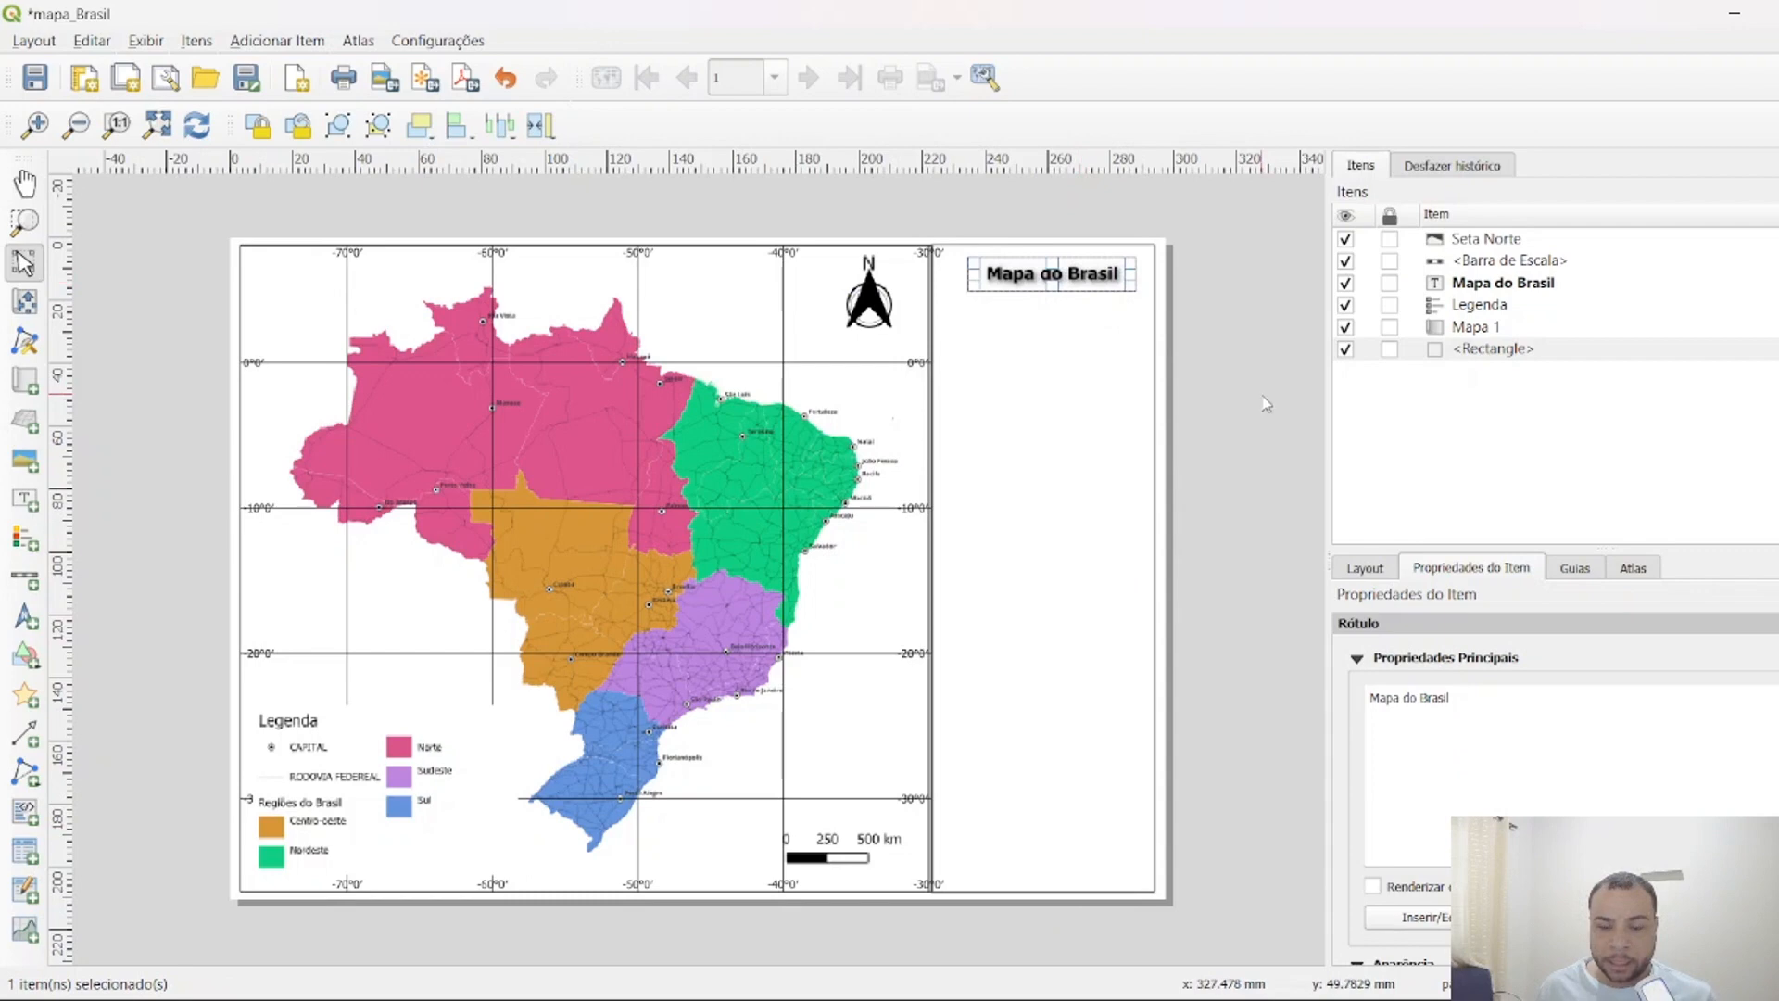
left_click(1390, 349)
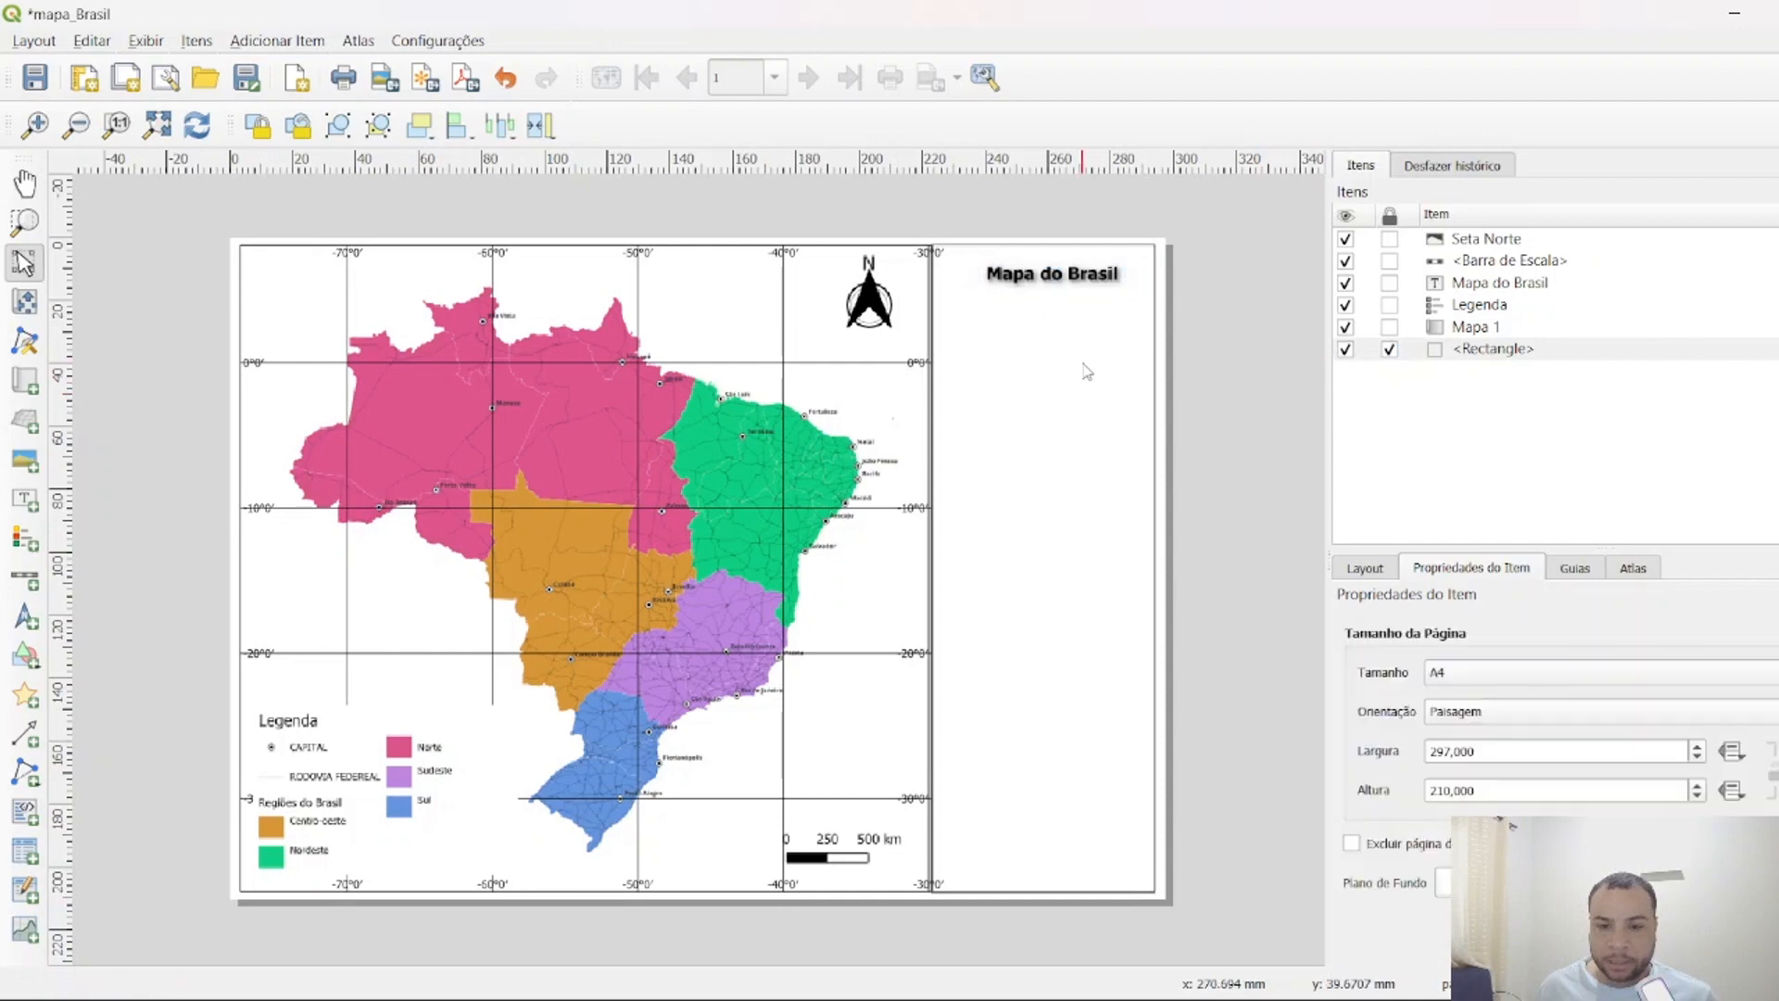
left_click_drag(1190, 467, 1075, 586)
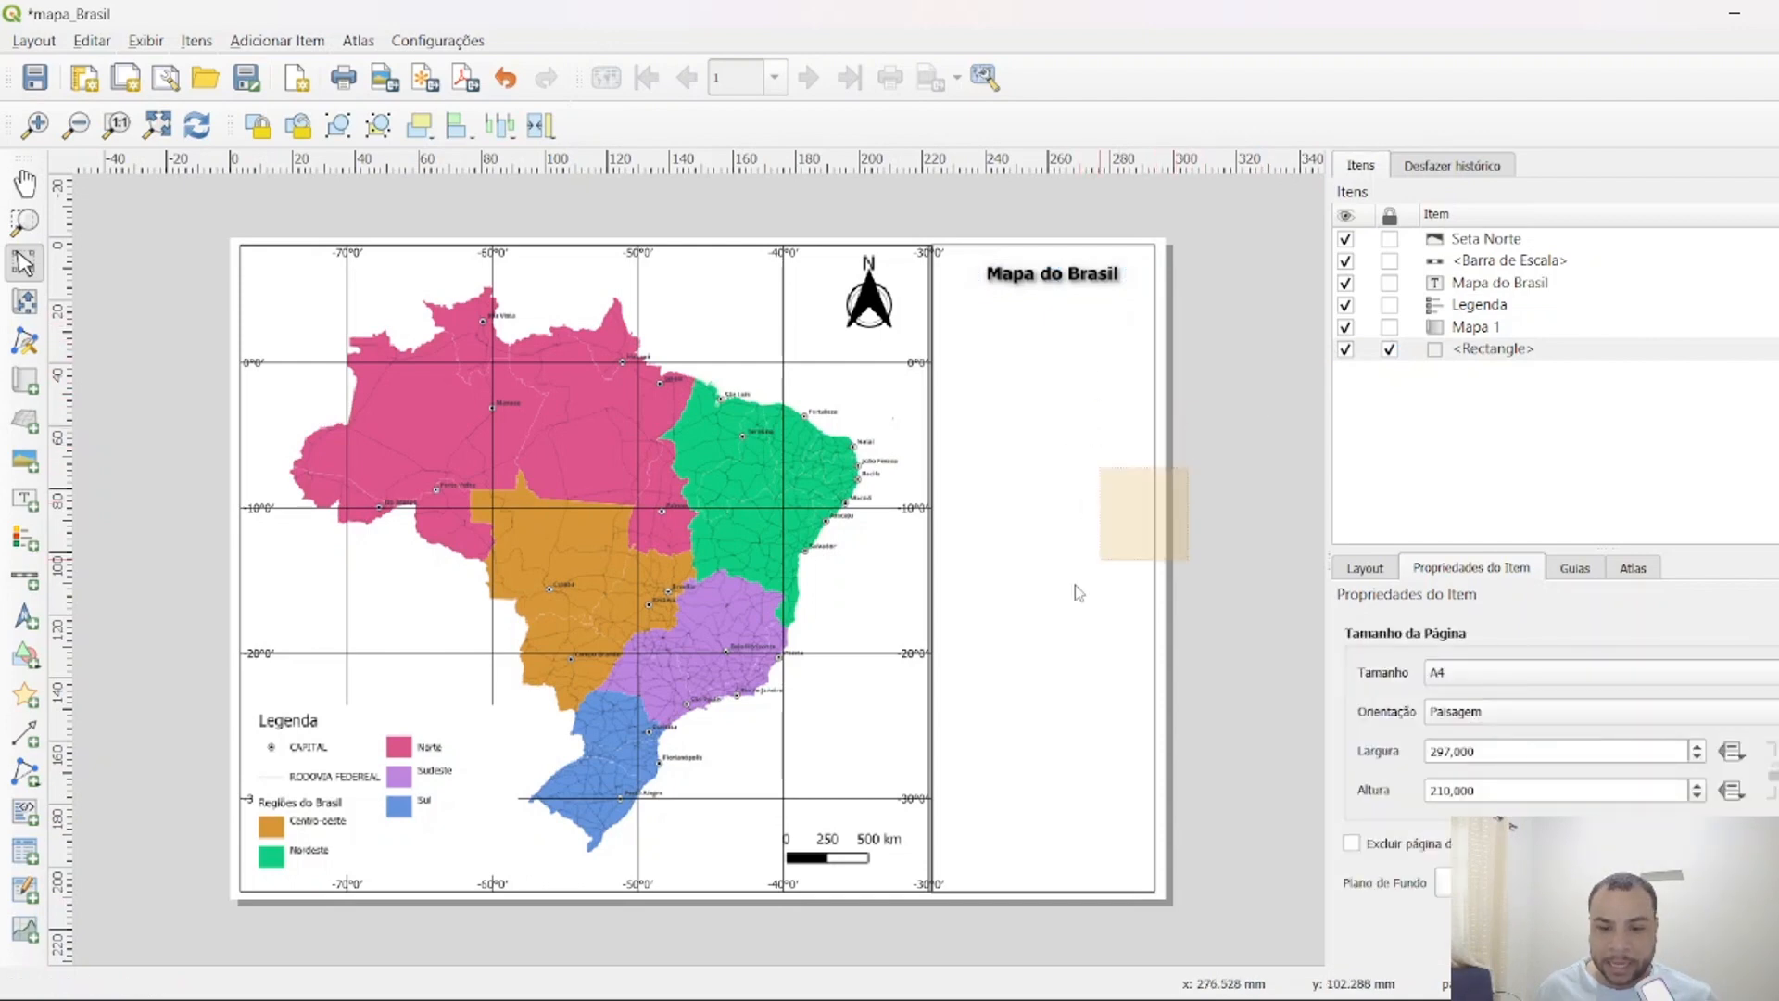
left_click_drag(1189, 549, 1075, 647)
left_click_drag(1189, 467, 1045, 601)
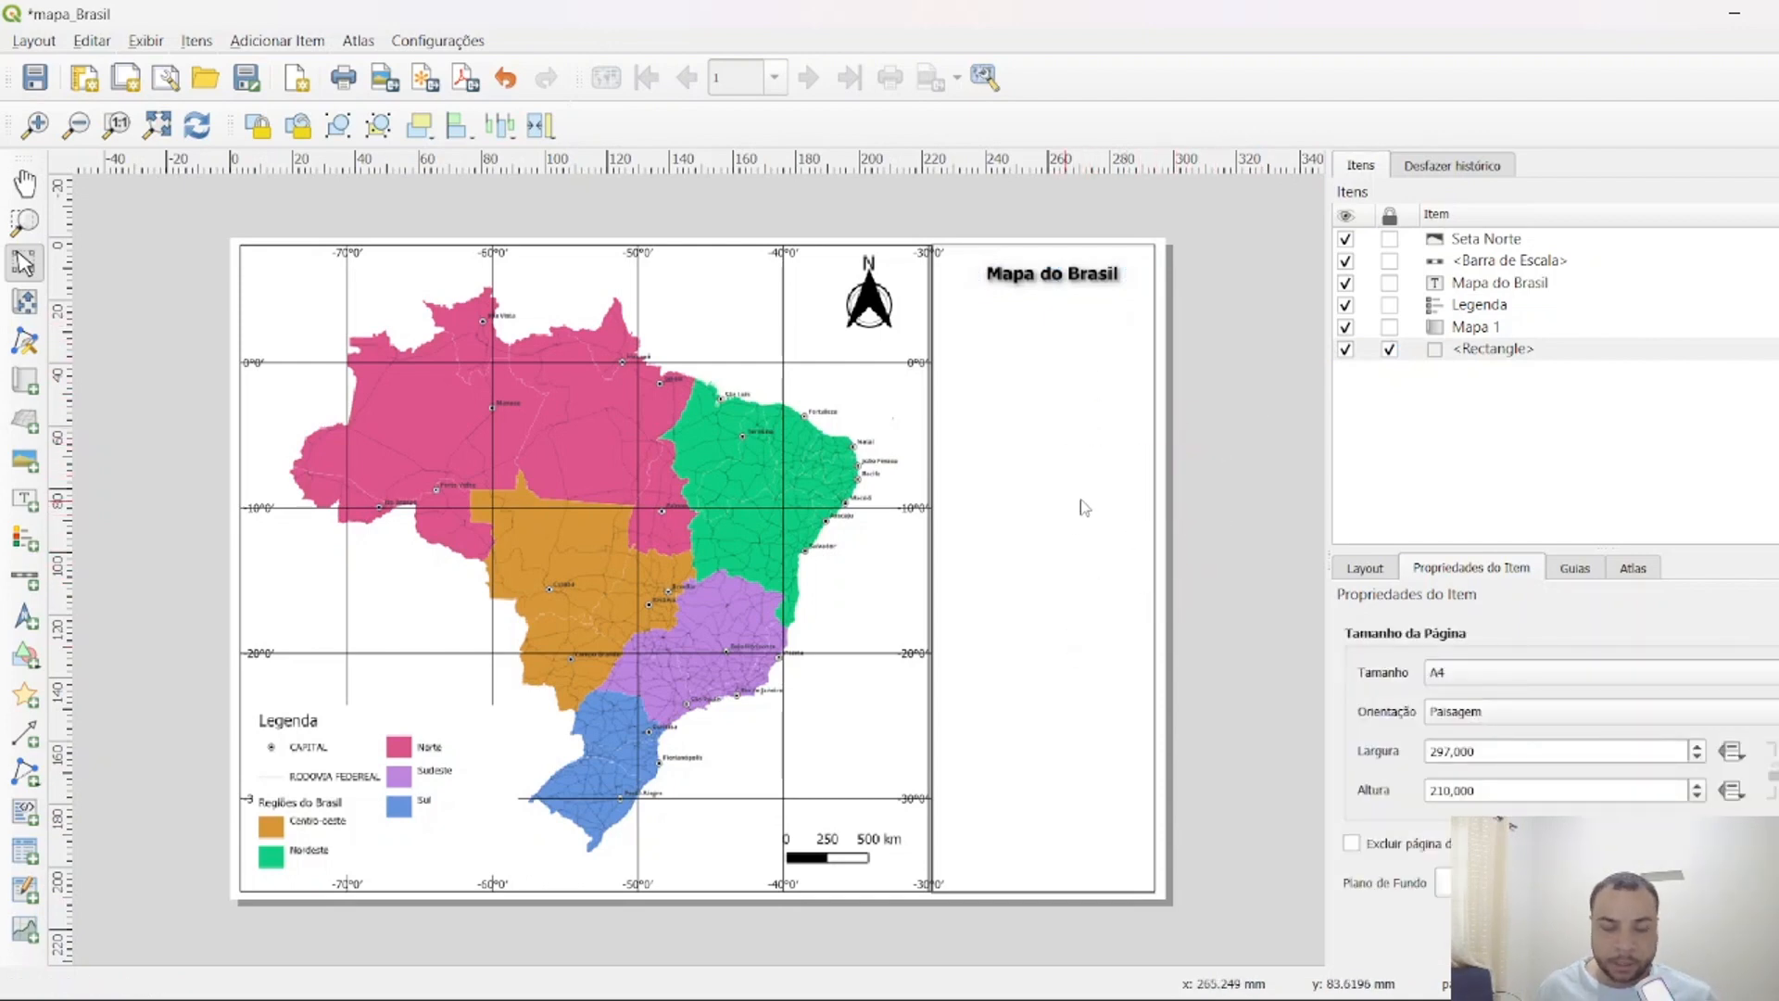
Save the main QGIS project as projeto_mapa in Área de Trabalho, and return to the mapa_Brasil layout.
mouse_move(1077, 999)
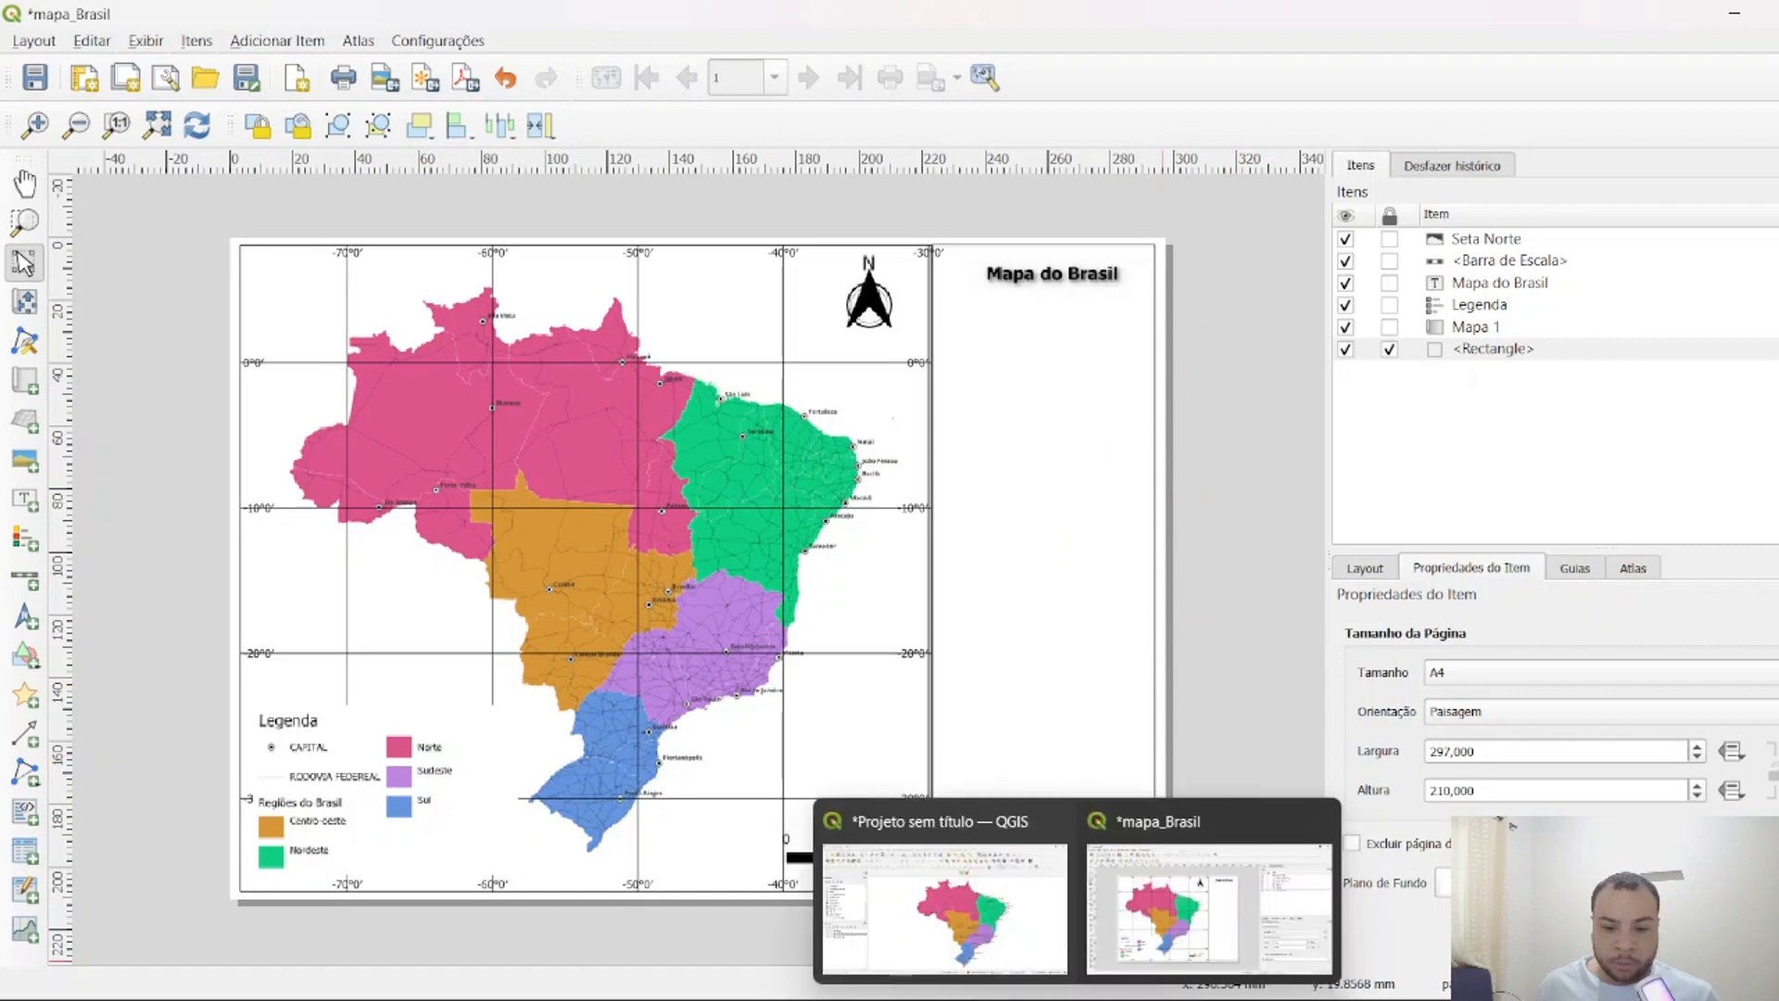
left_click(973, 916)
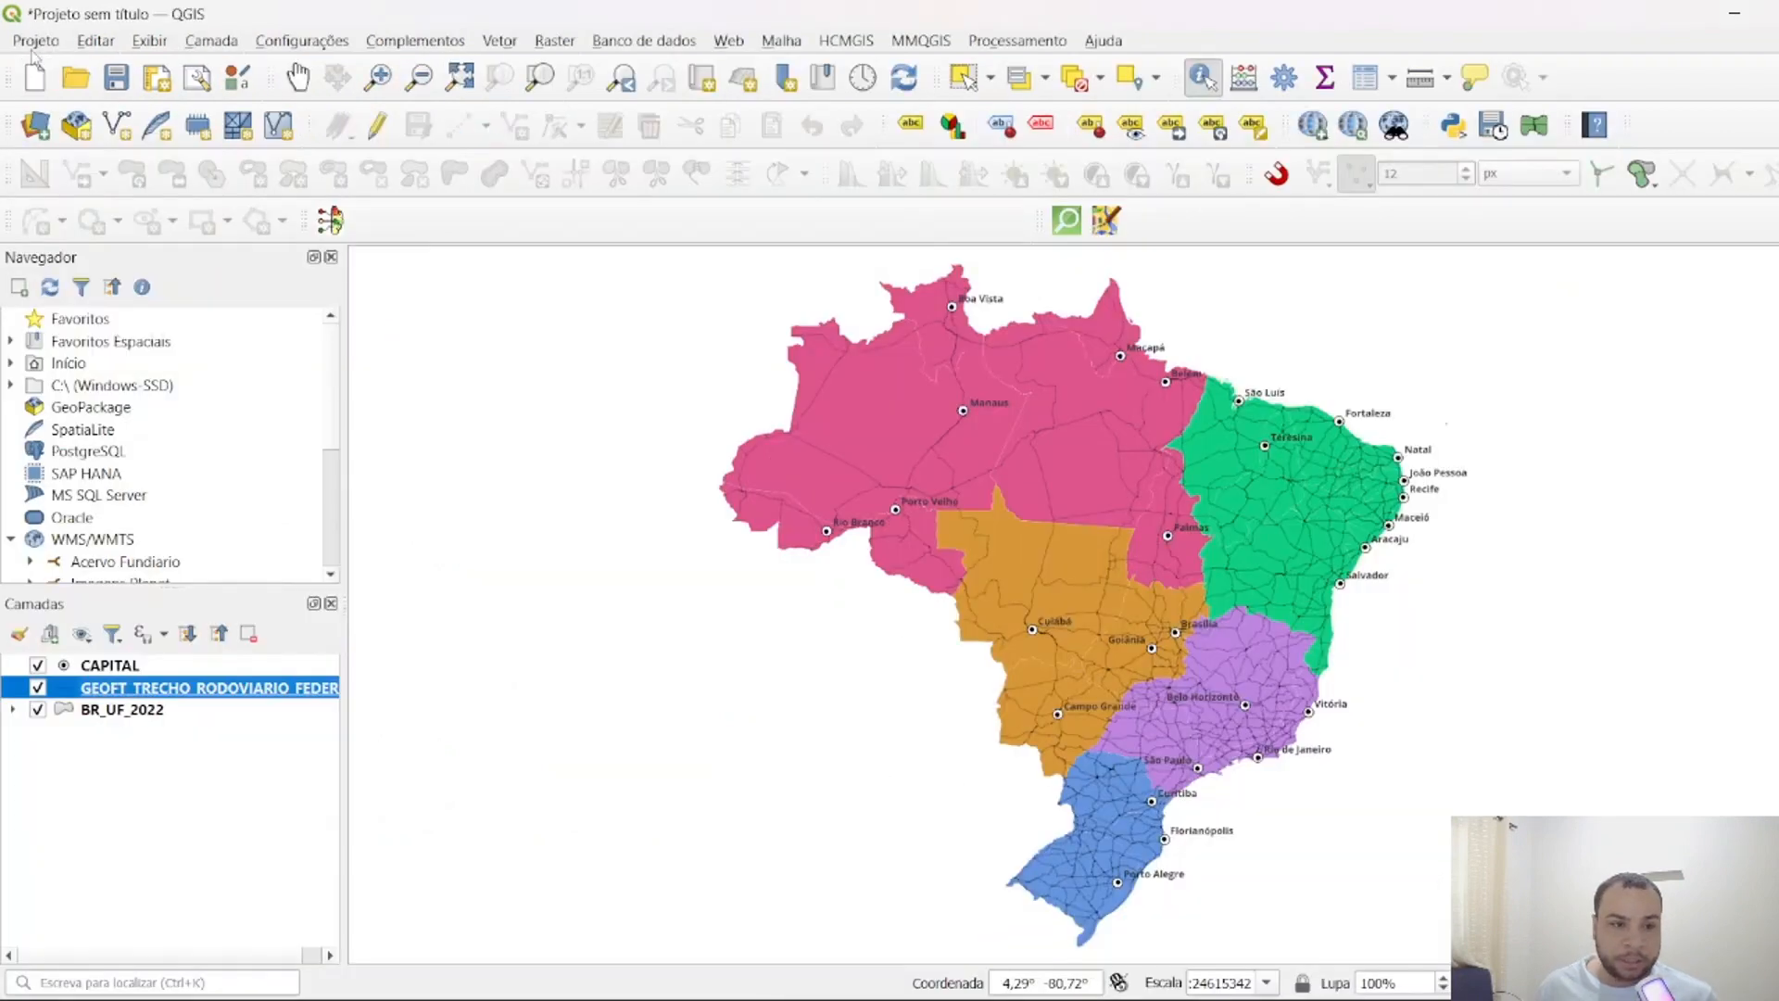
left_click(35, 42)
left_click(153, 293)
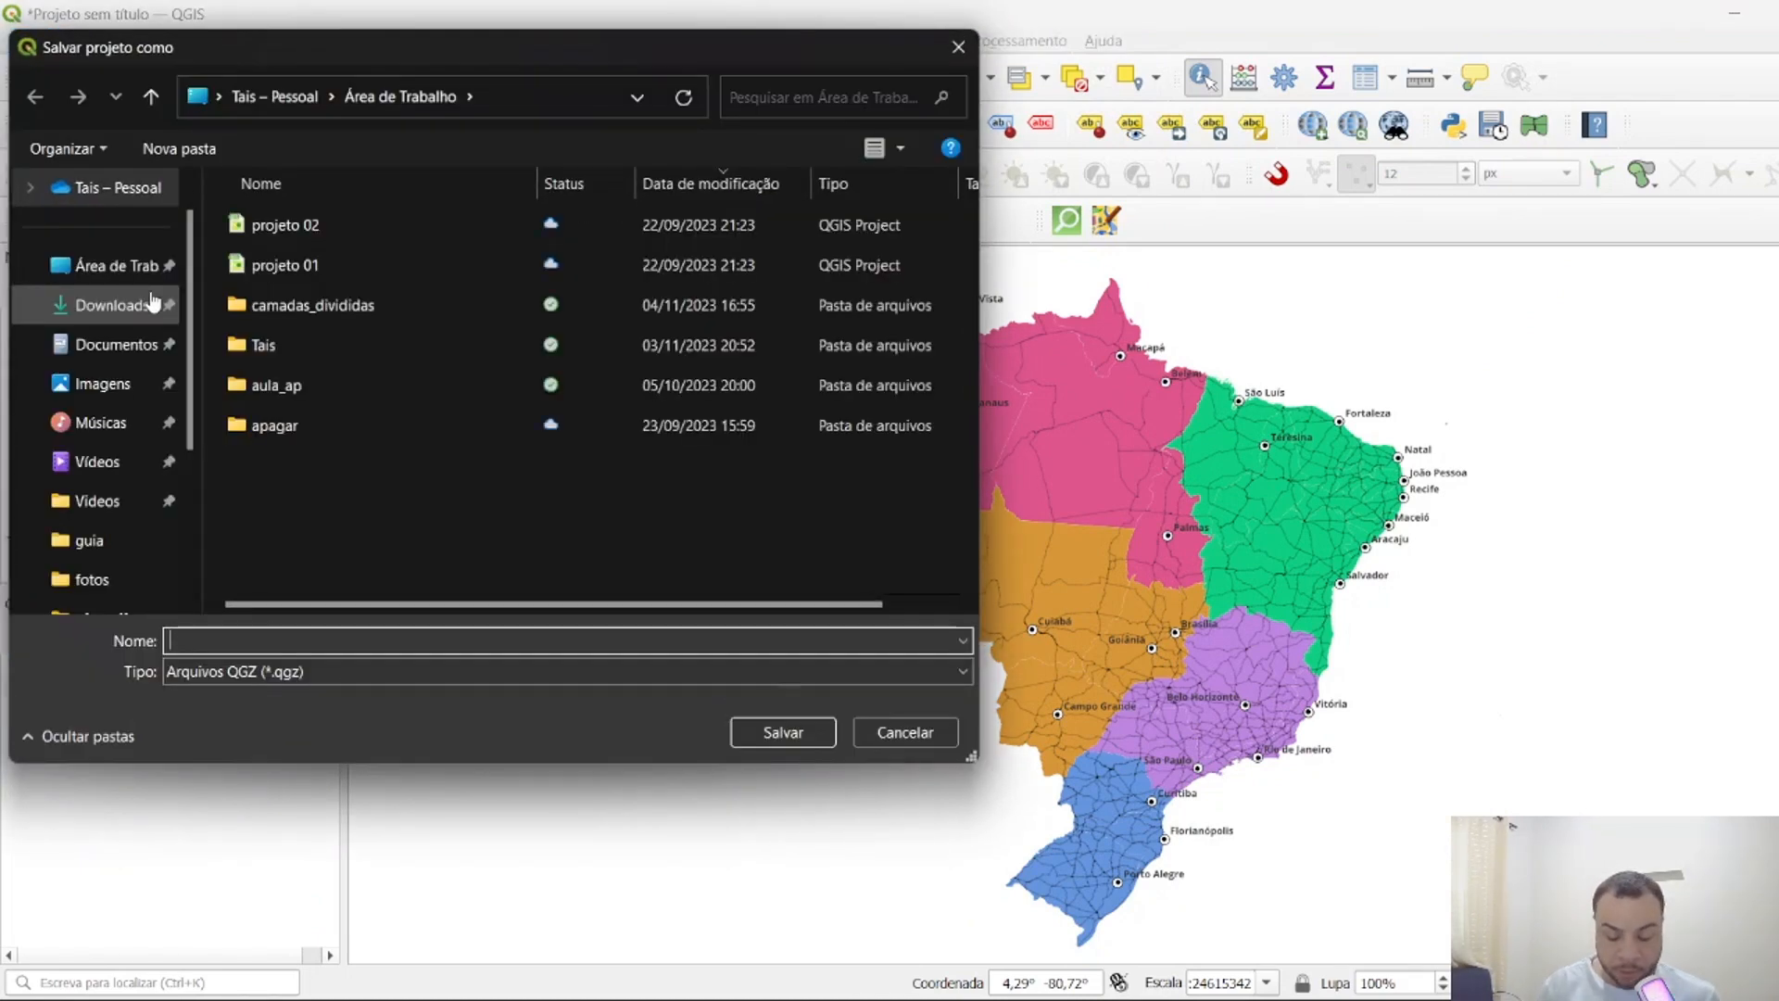
type("projeto_mapa")
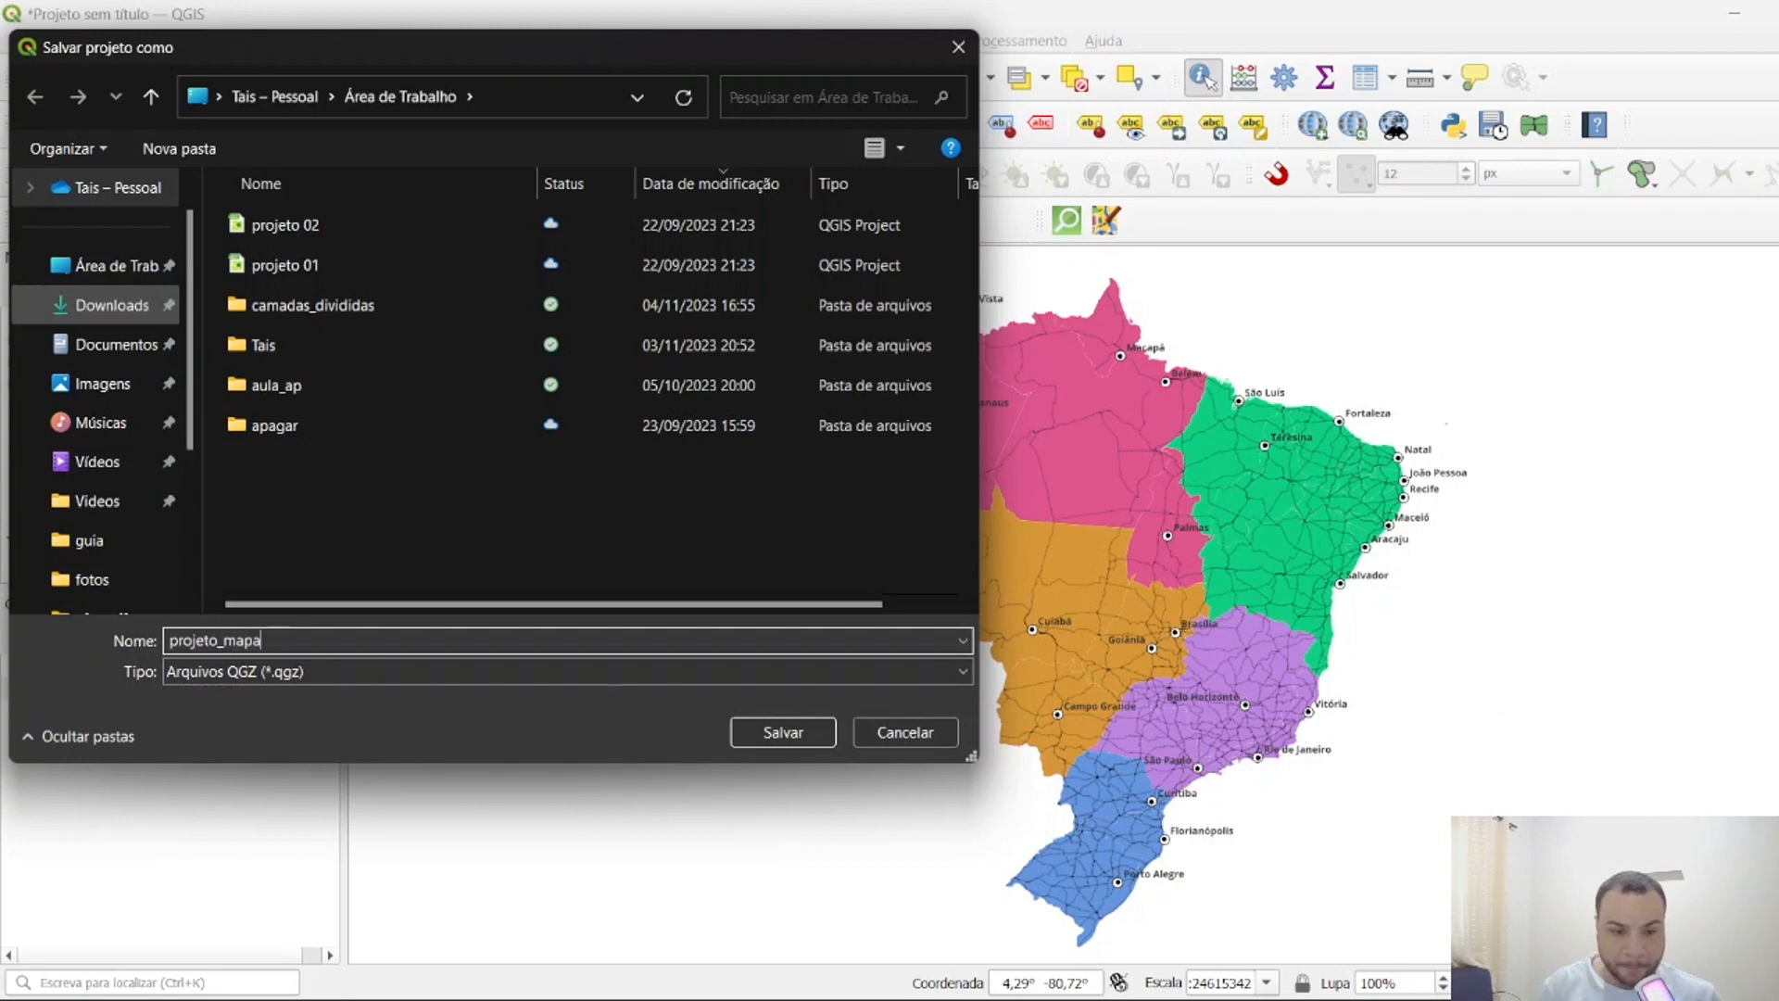
key("Return")
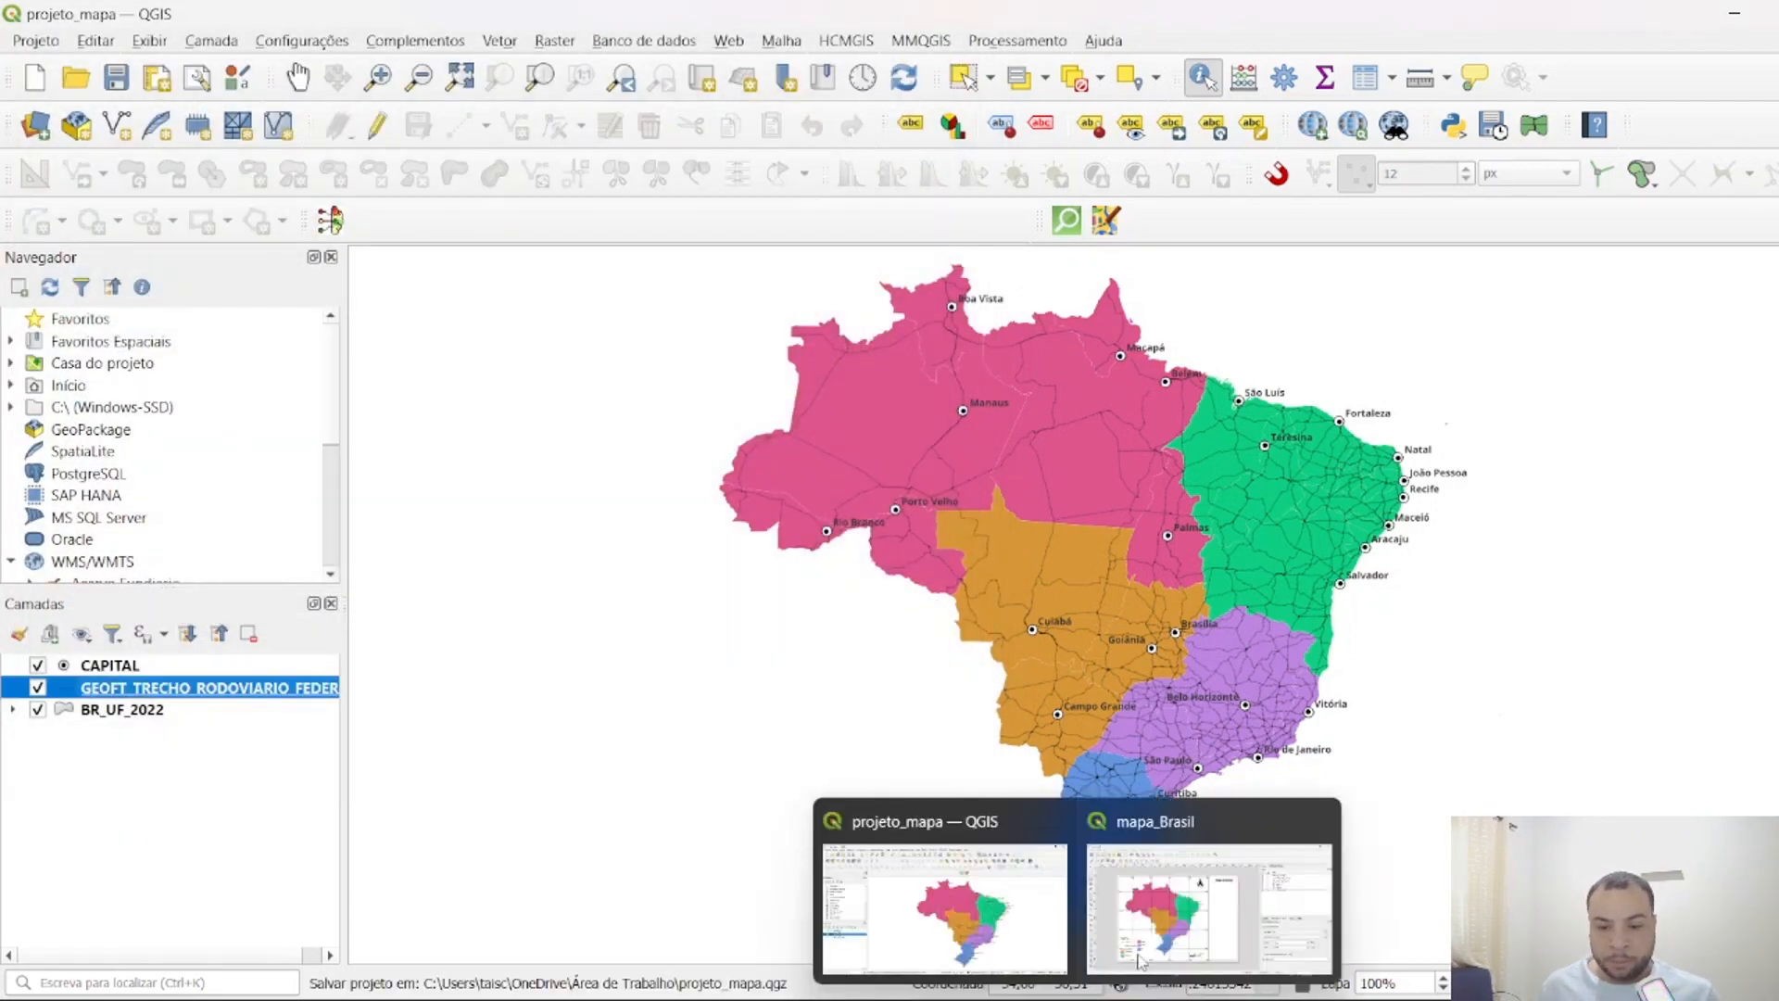
left_click(1140, 961)
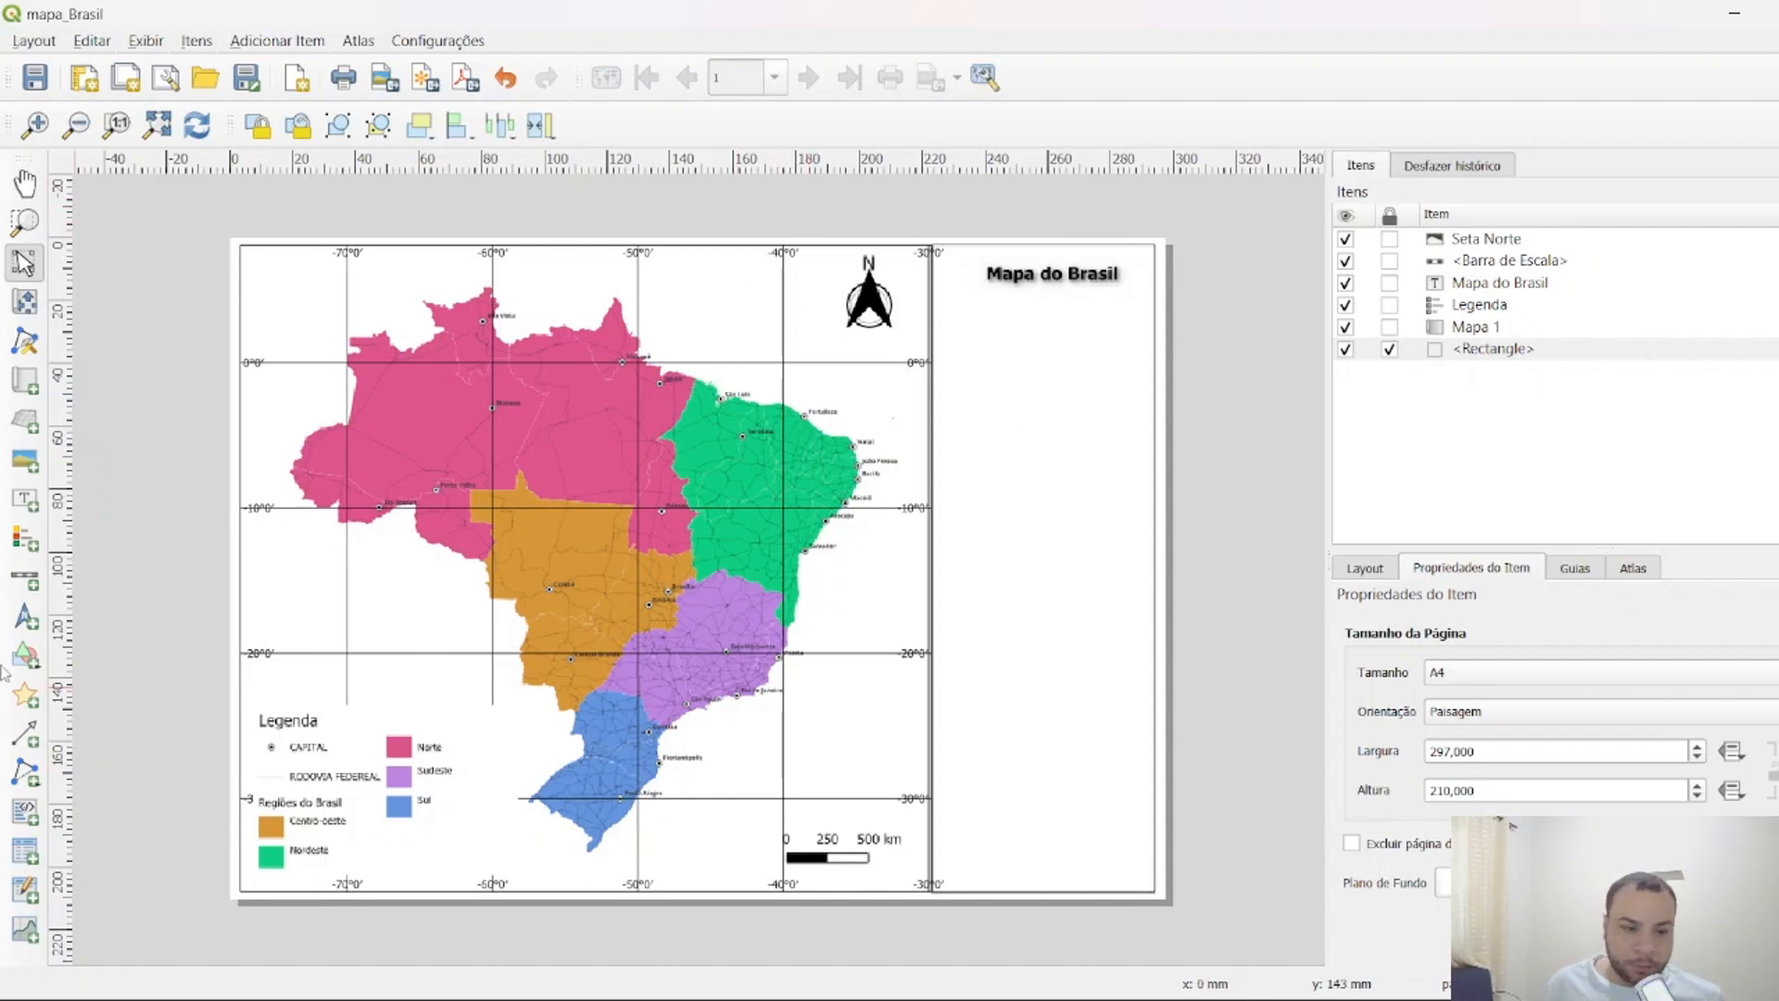
Try an ellipse and a triangle in the blank panel beside the map, and delete both shapes.
left_click(34, 663)
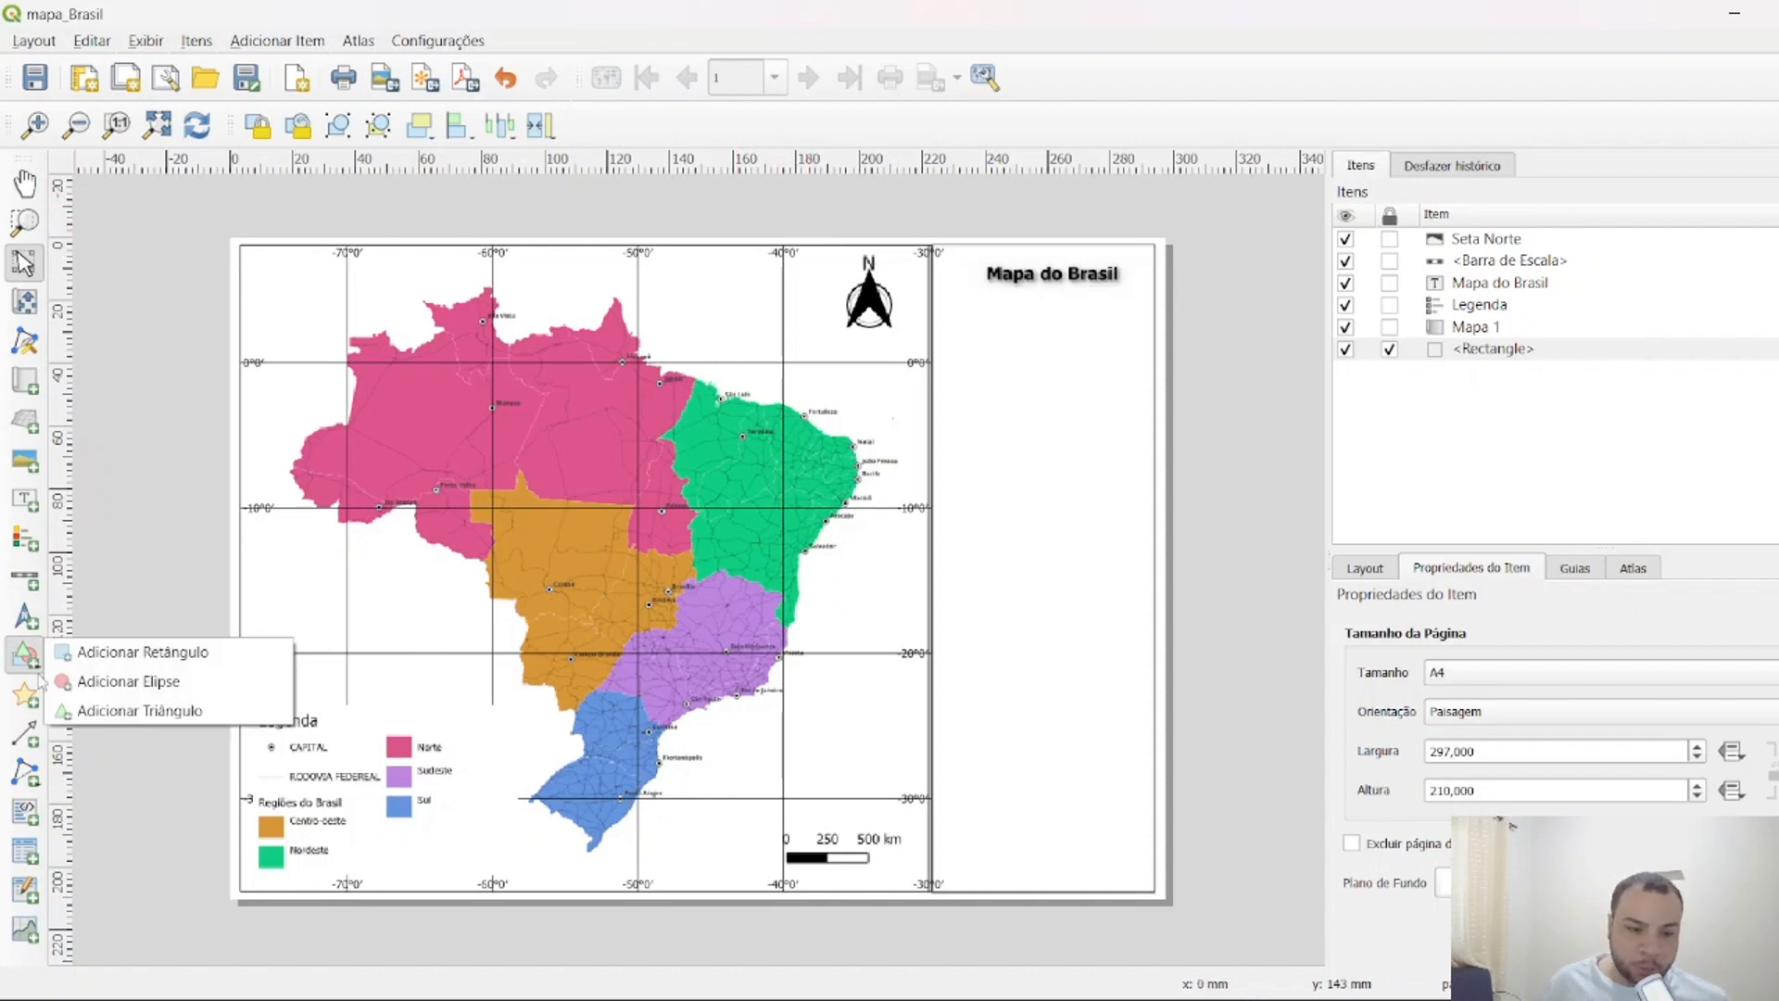
left_click(121, 682)
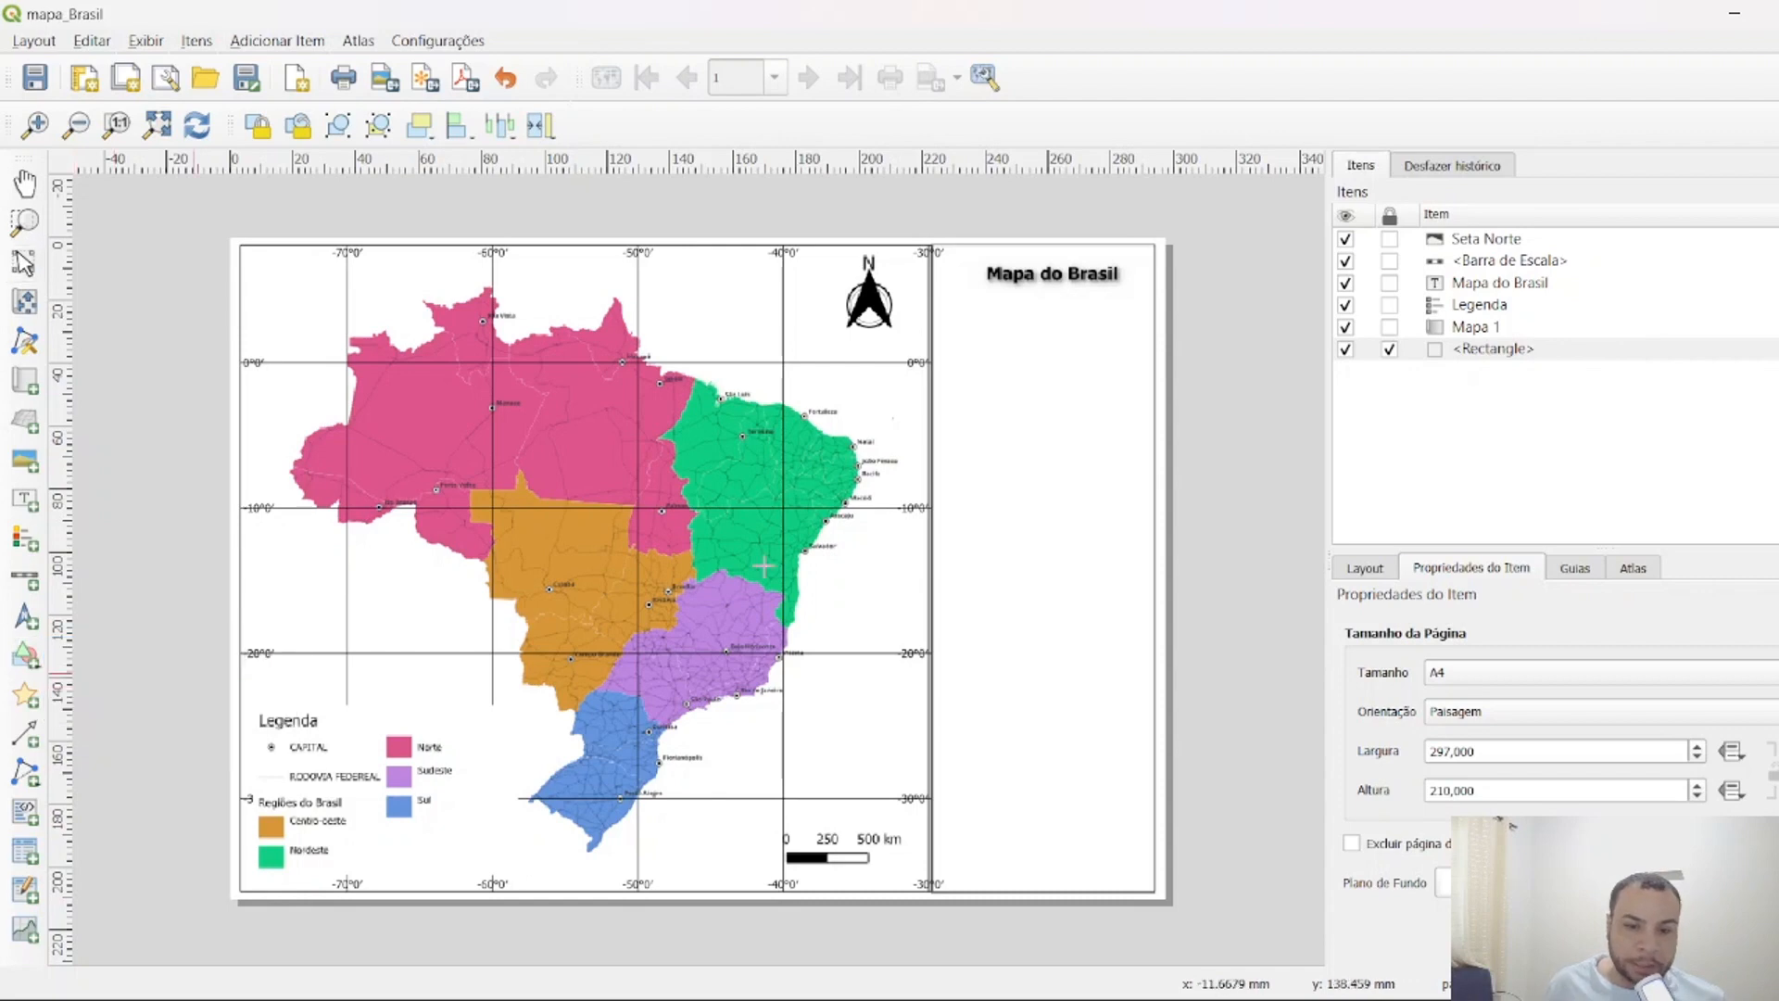
left_click_drag(1025, 401, 1126, 489)
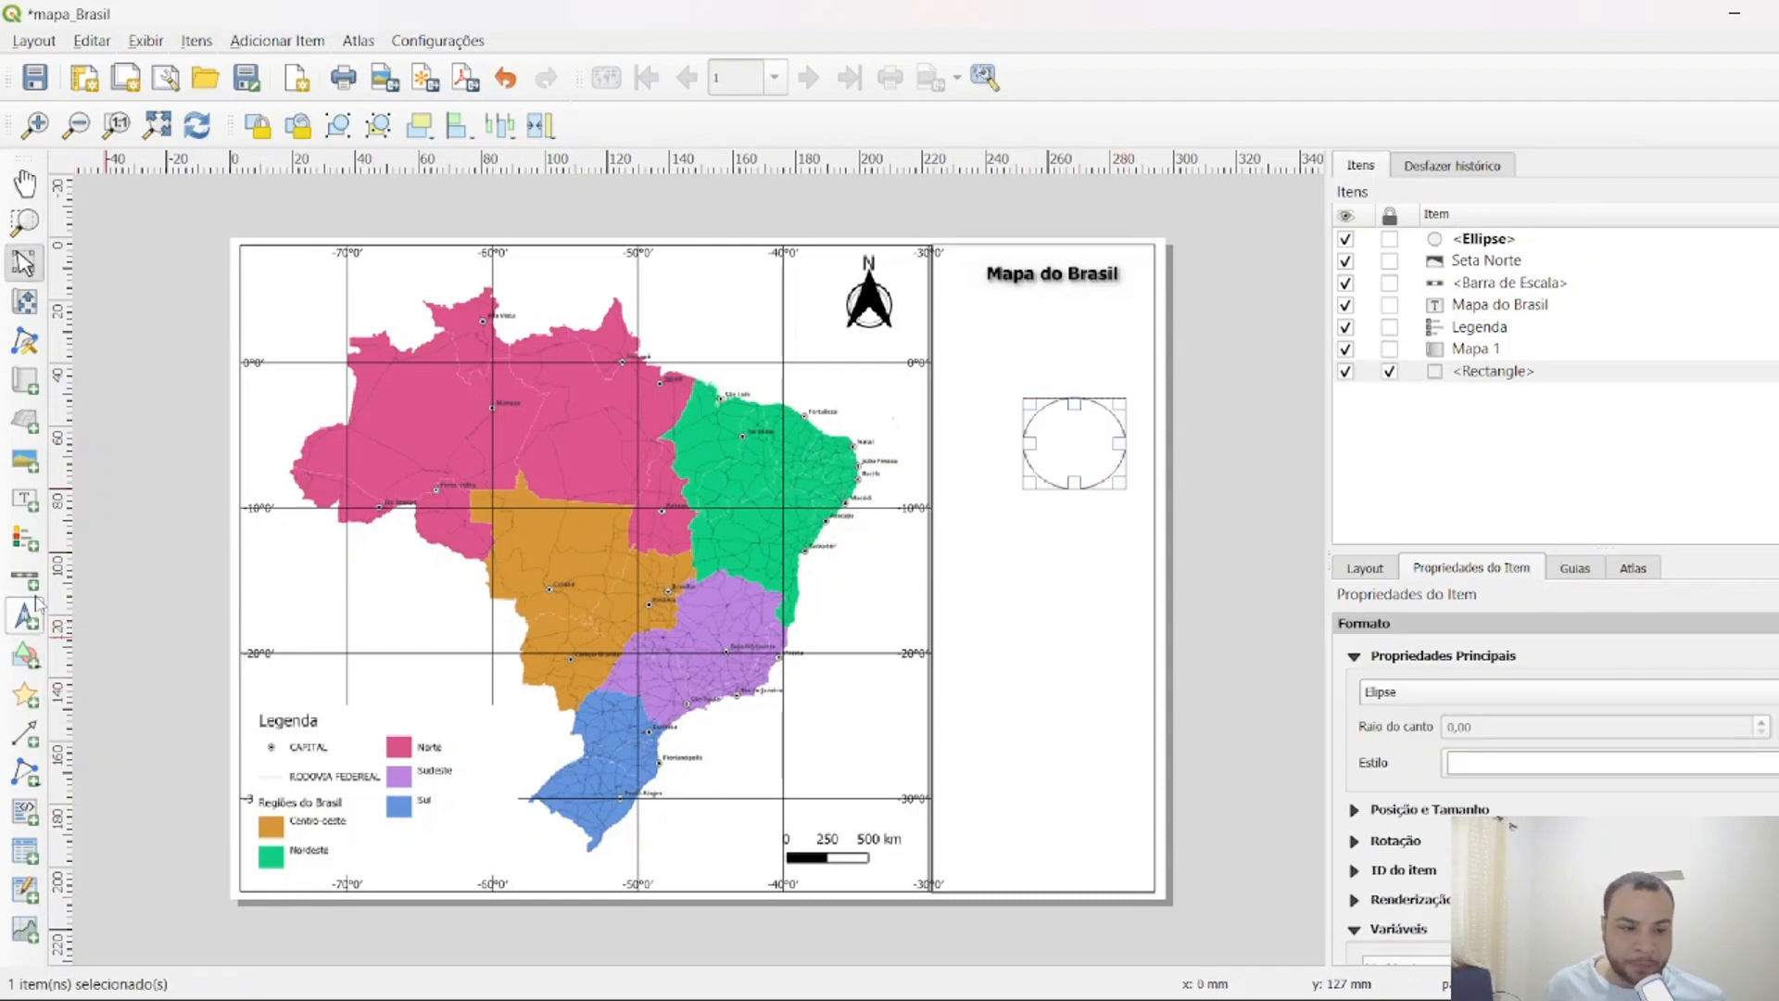
left_click(28, 660)
left_click(172, 713)
left_click_drag(1127, 537, 1024, 639)
key("Delete")
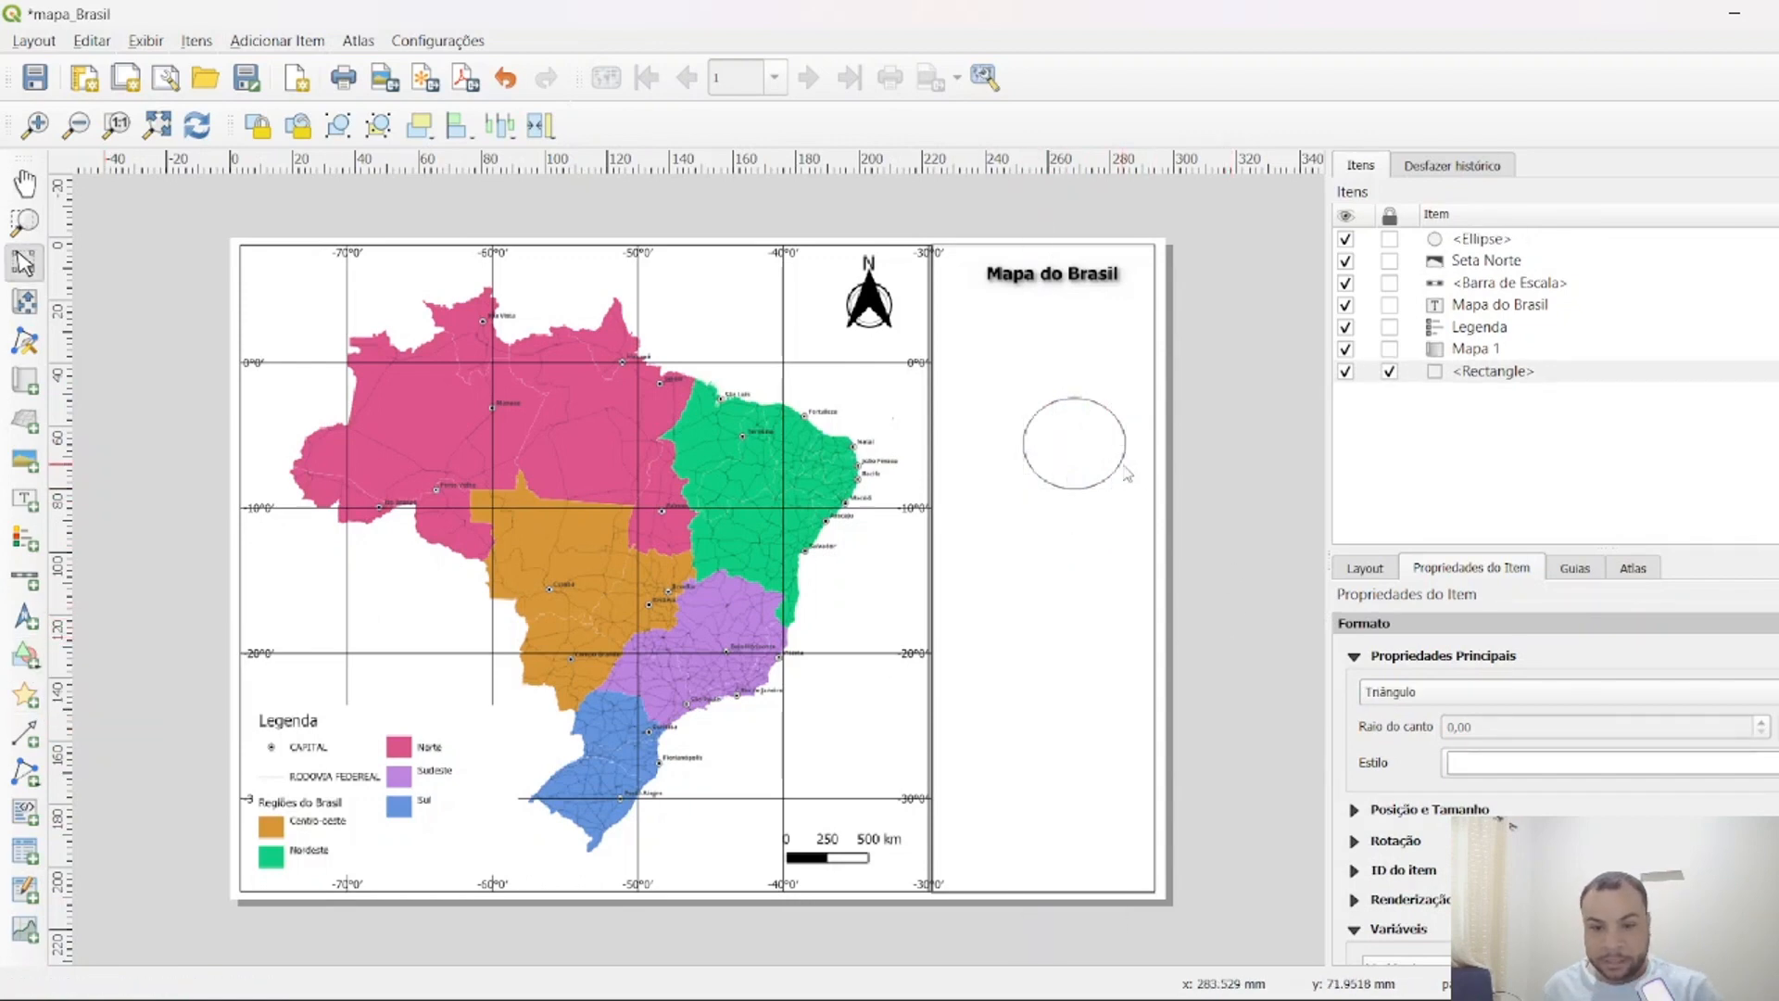
left_click(1093, 443)
key("Delete")
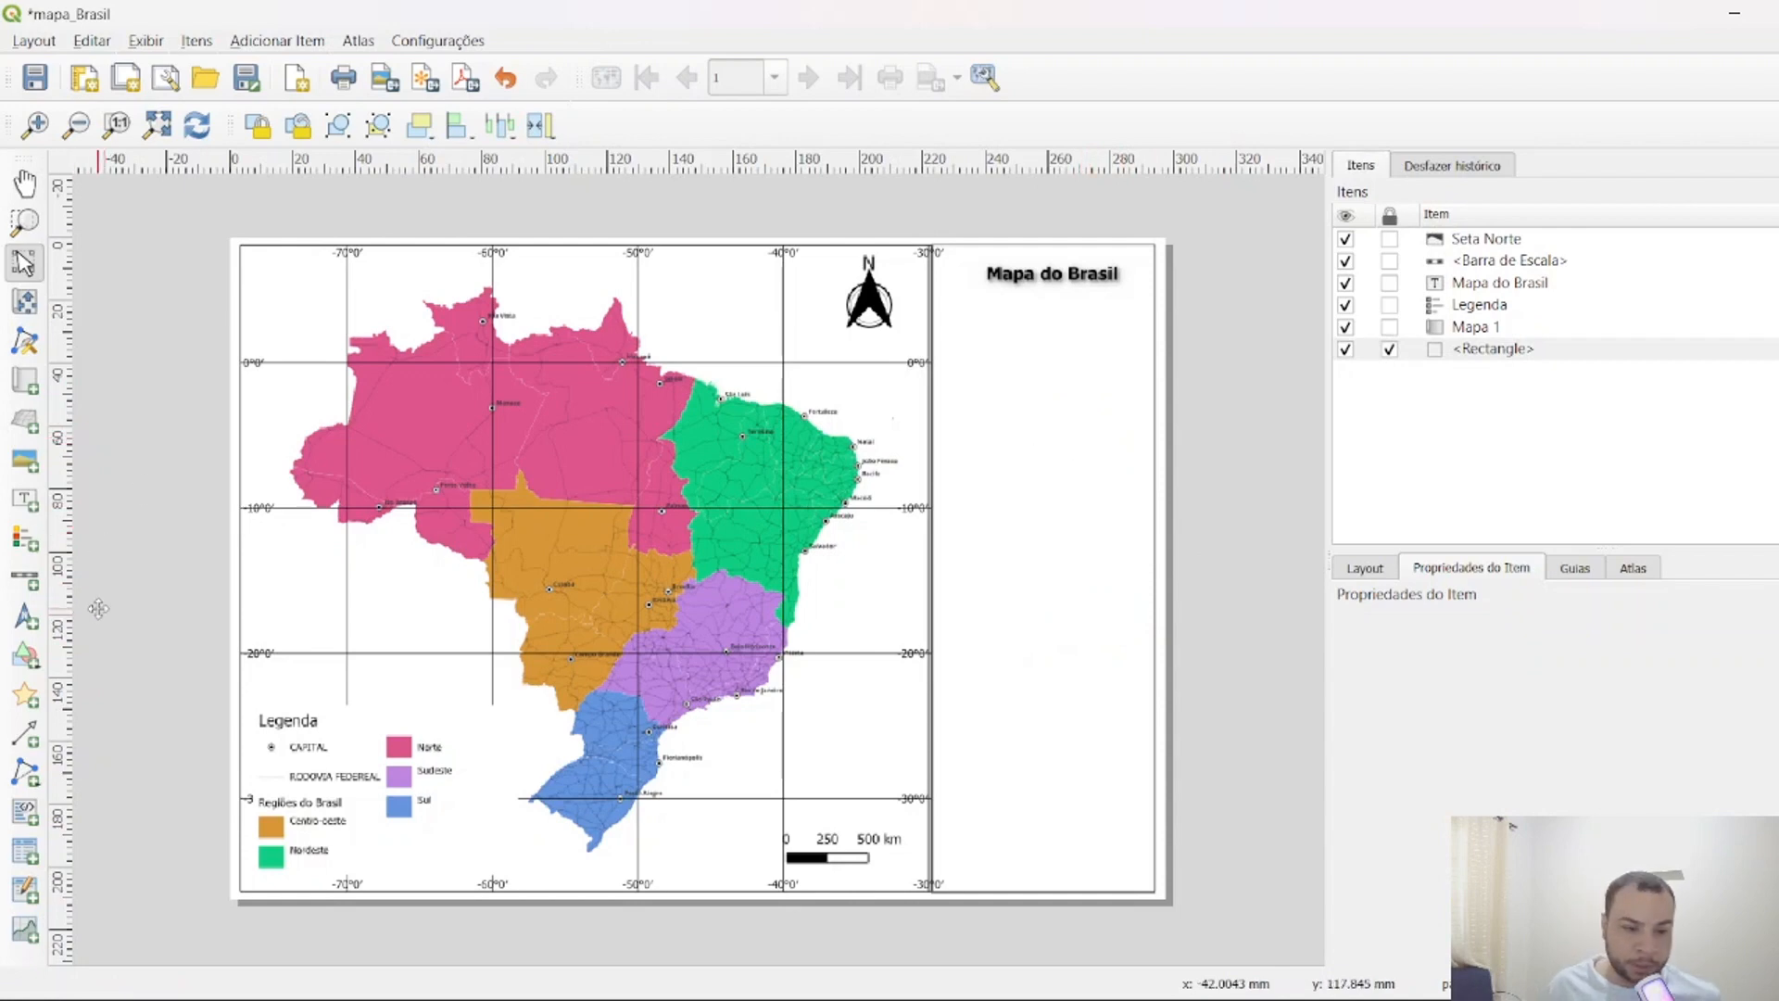
Place a marker in the blank panel beside the map, below the title.
left_click(25, 697)
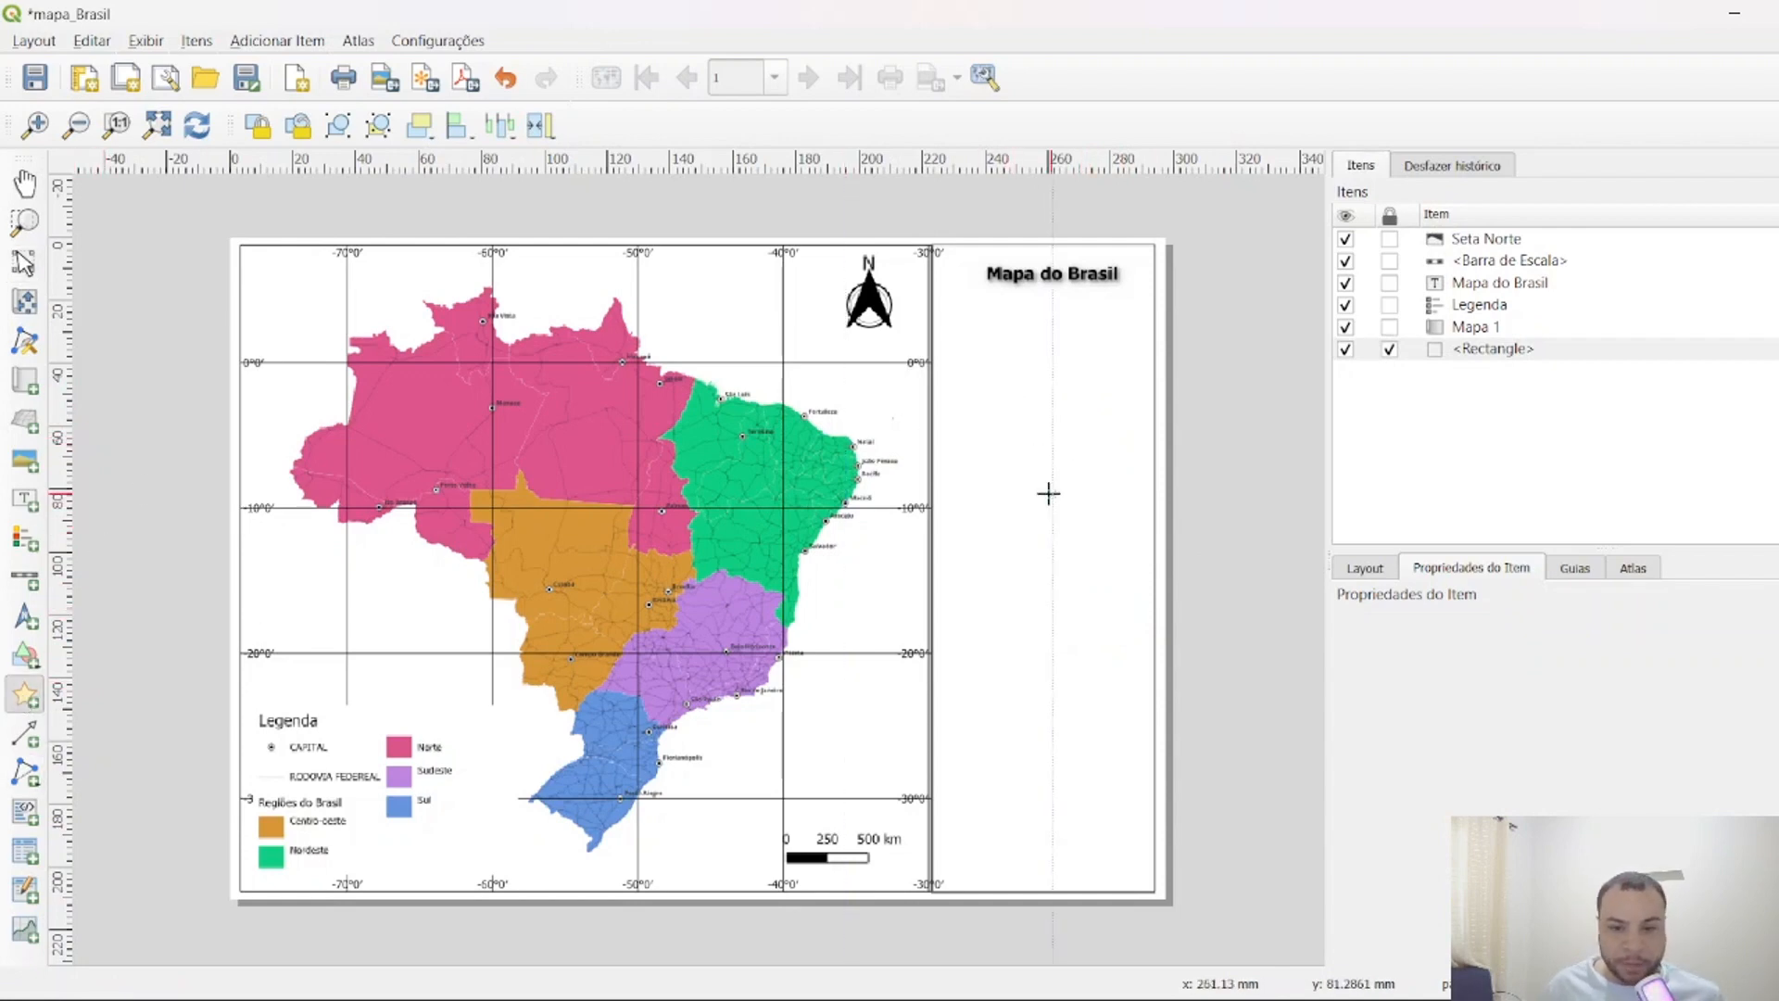
left_click(979, 411)
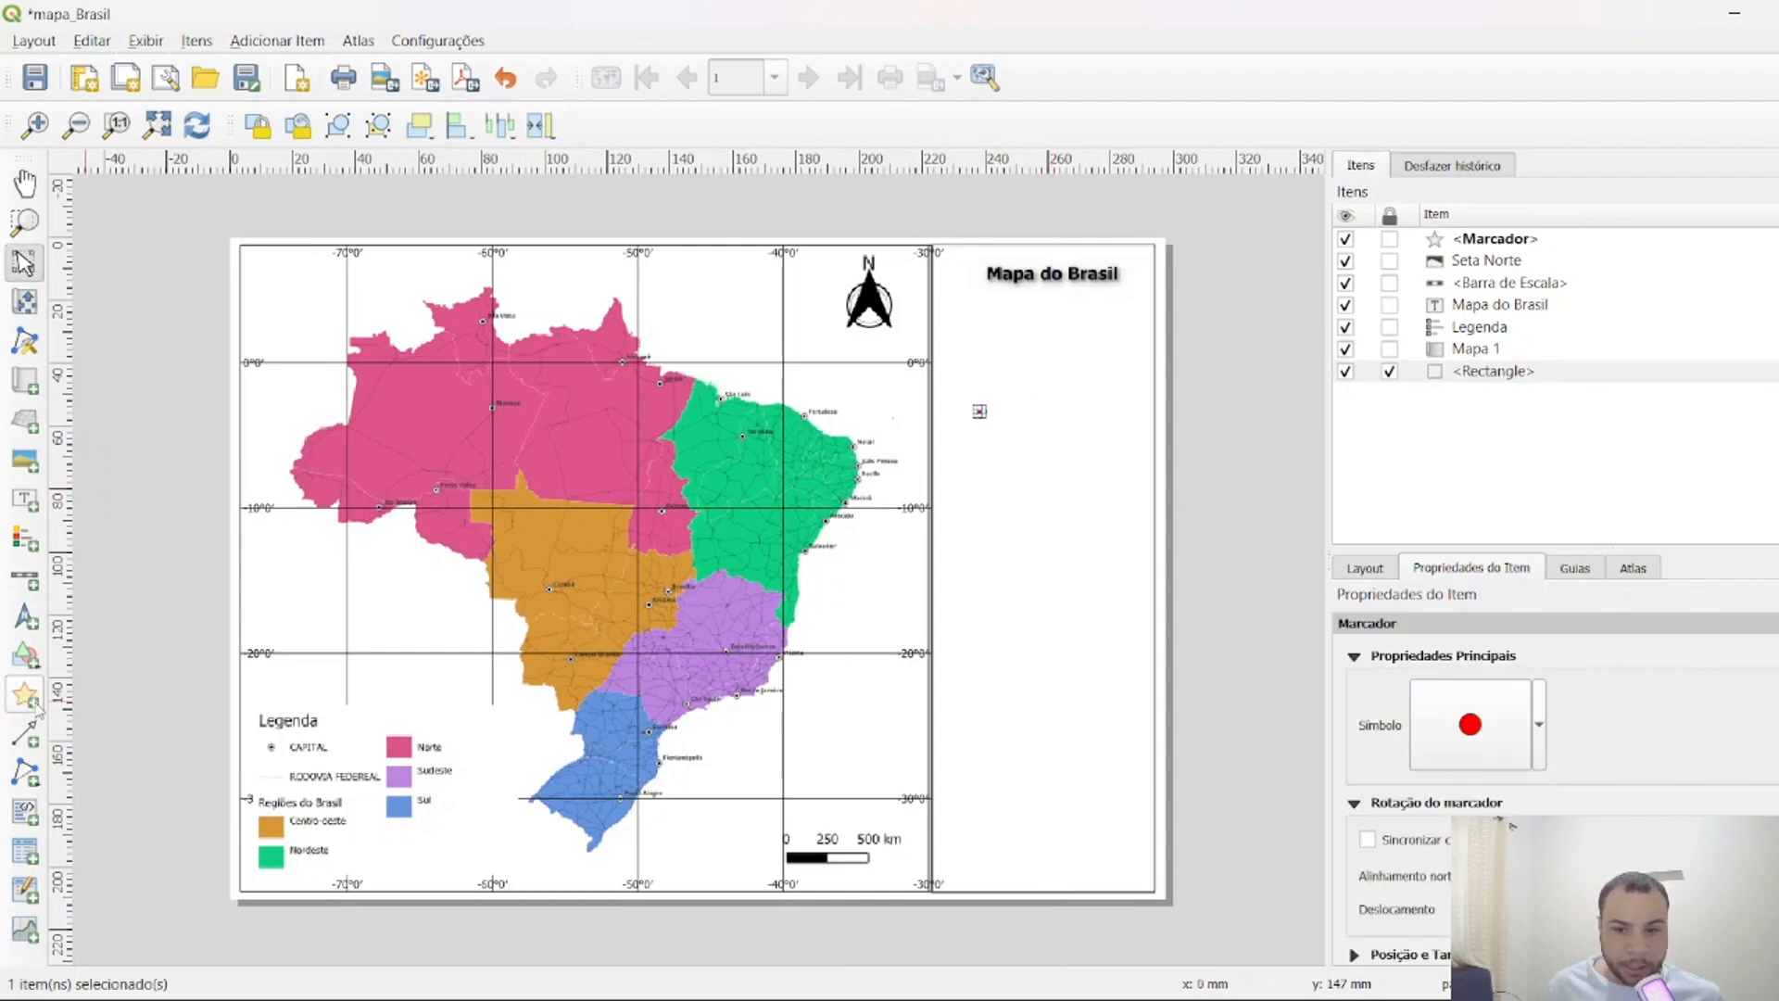
left_click(36, 704)
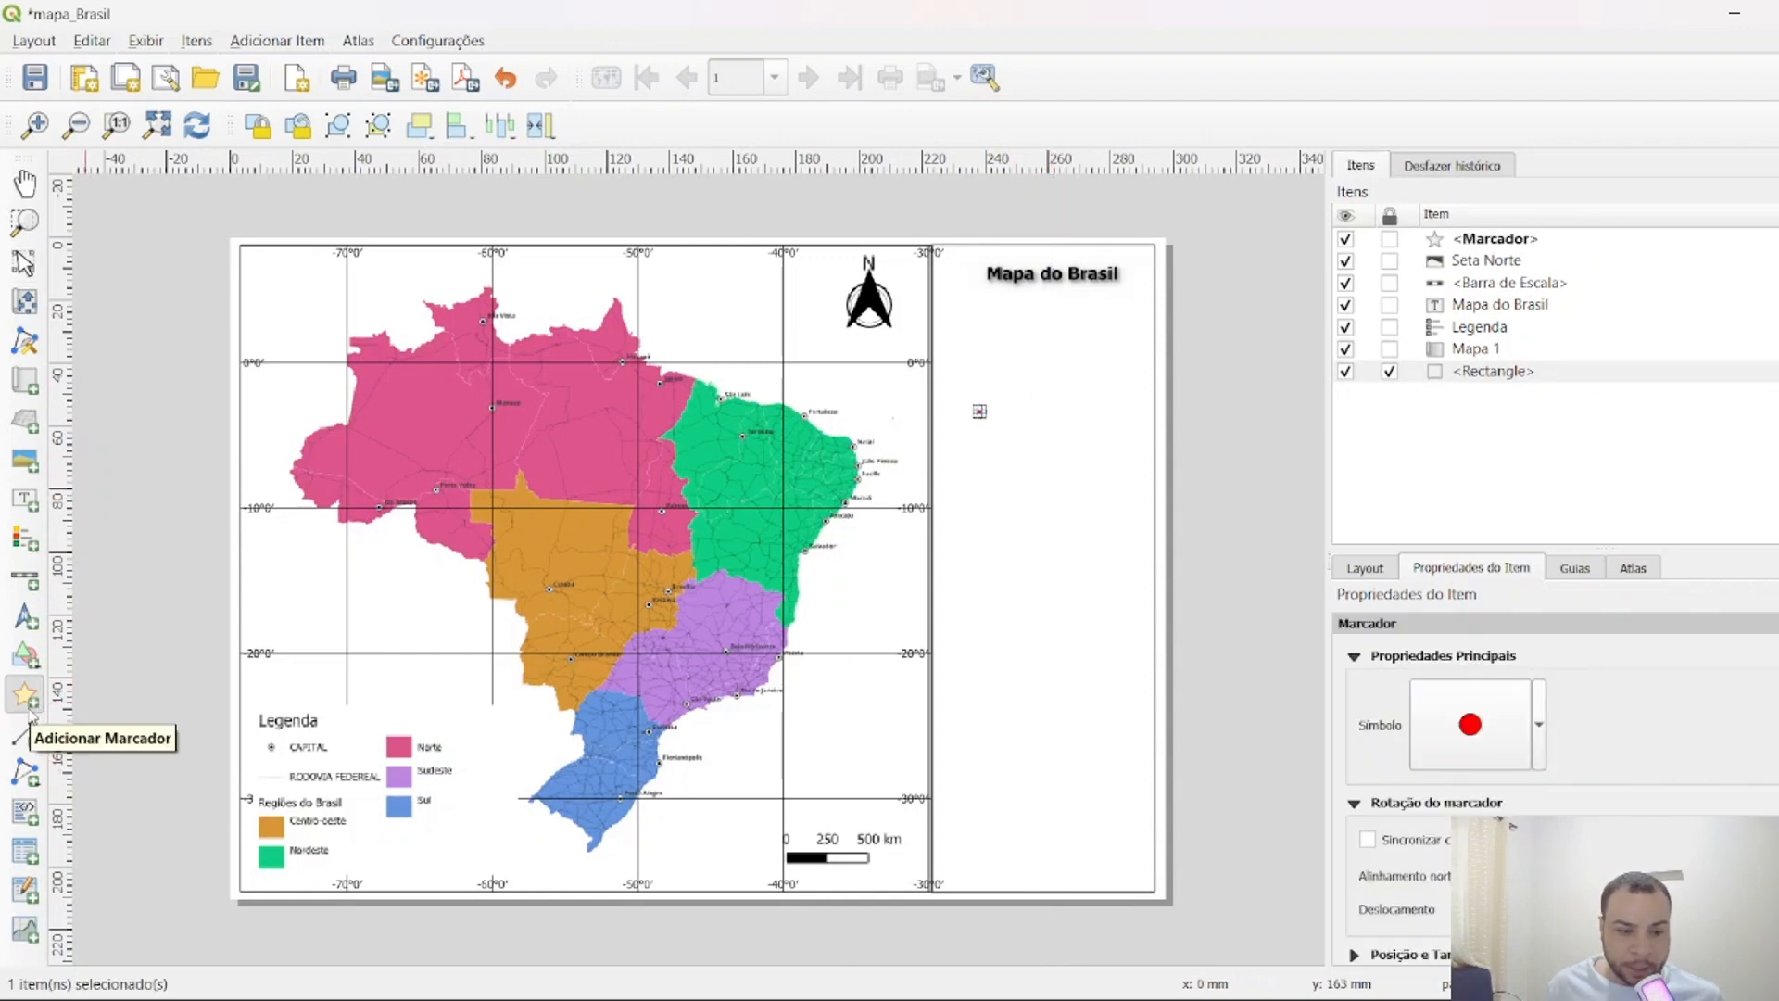
scroll(977, 403, "up", 6)
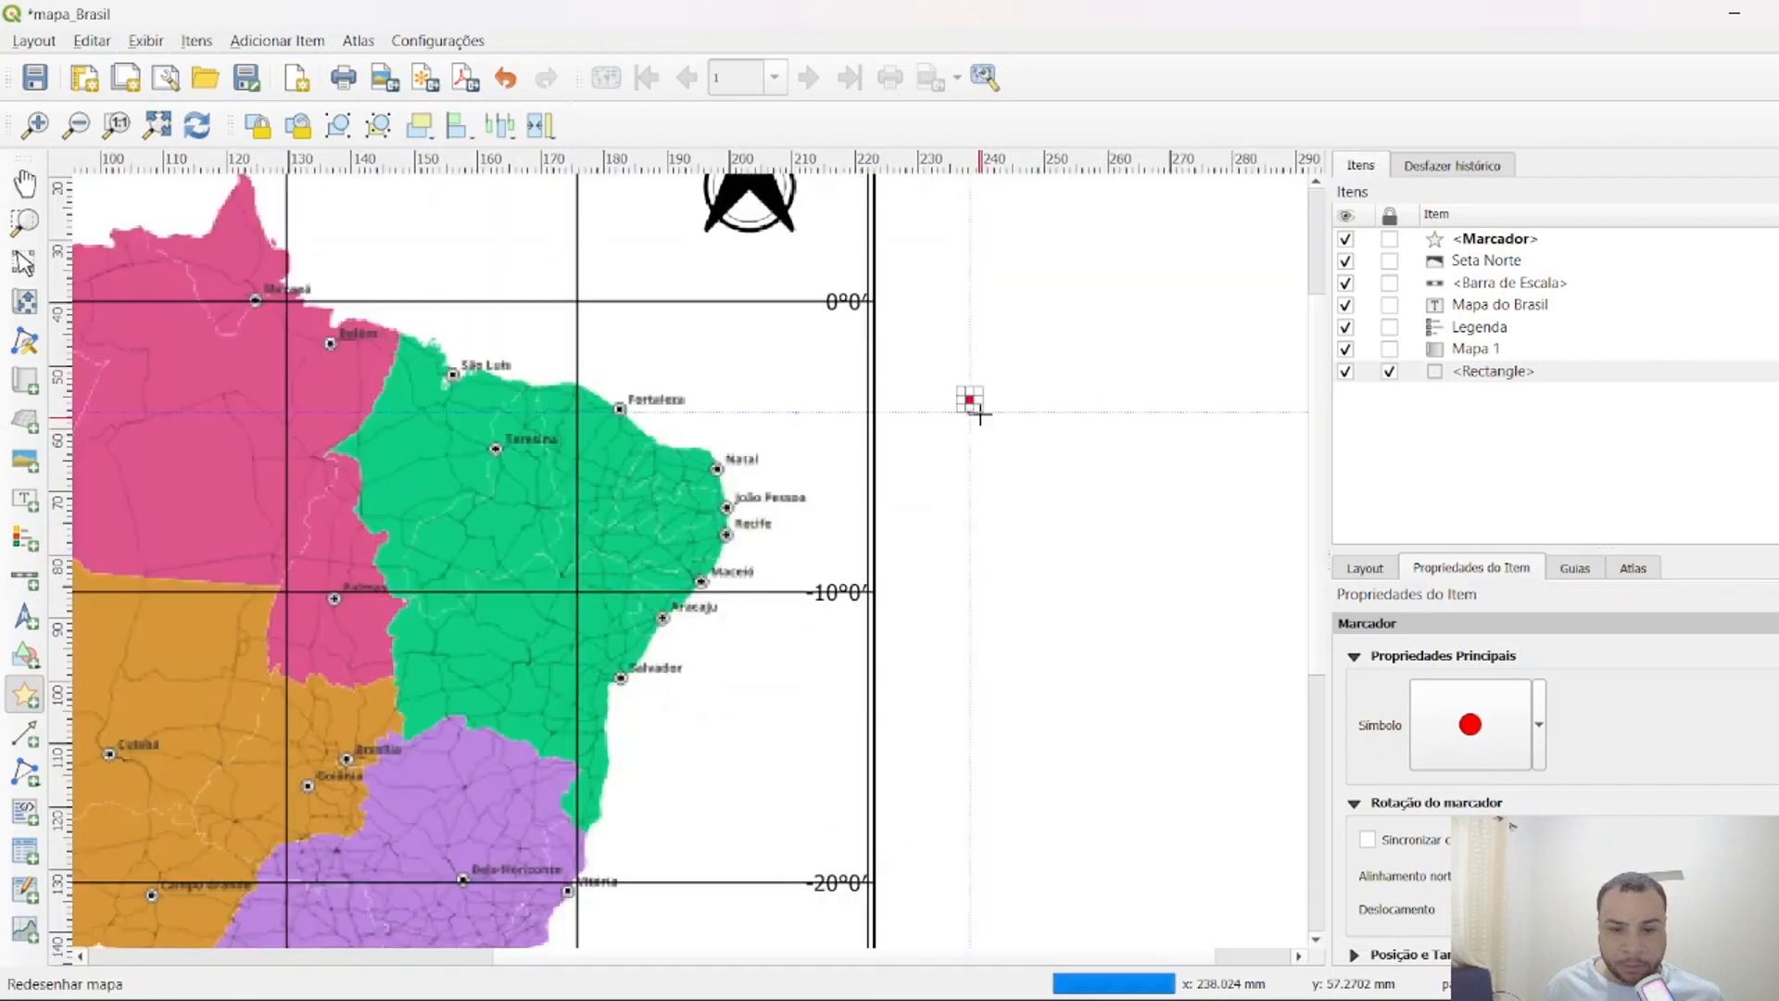
scroll(988, 395, "up", 2)
scroll(1037, 401, "down", 6)
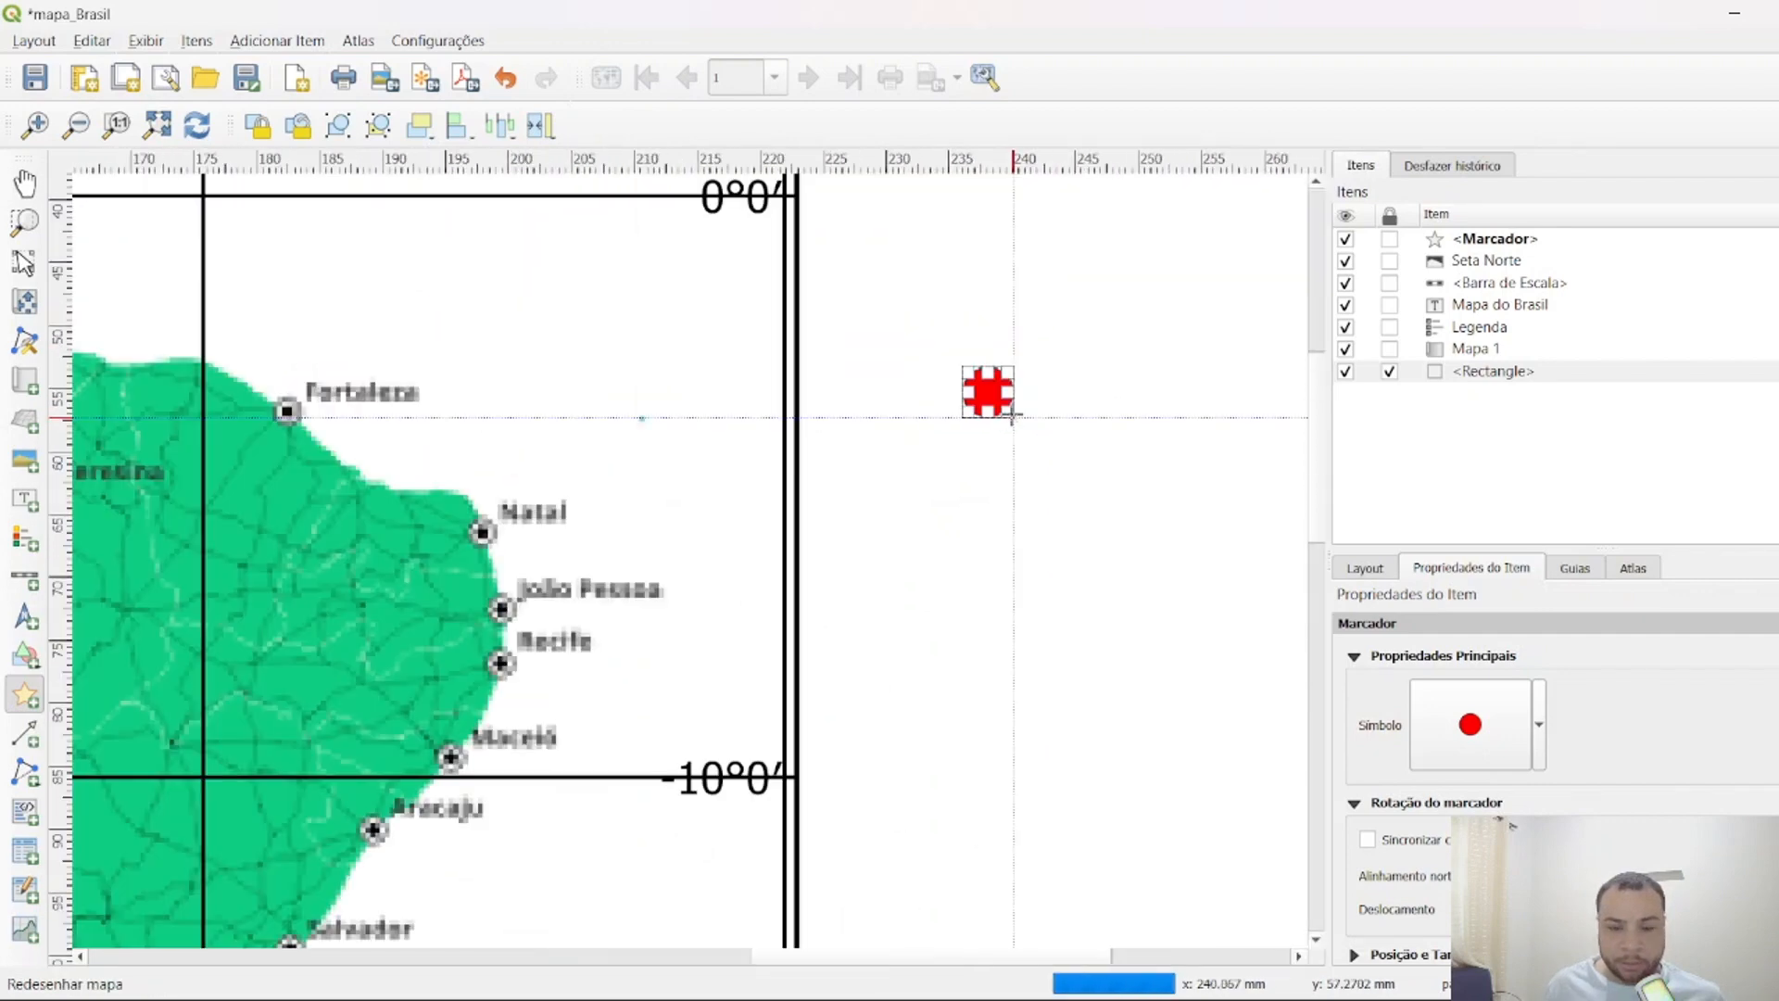
left_click(1474, 722)
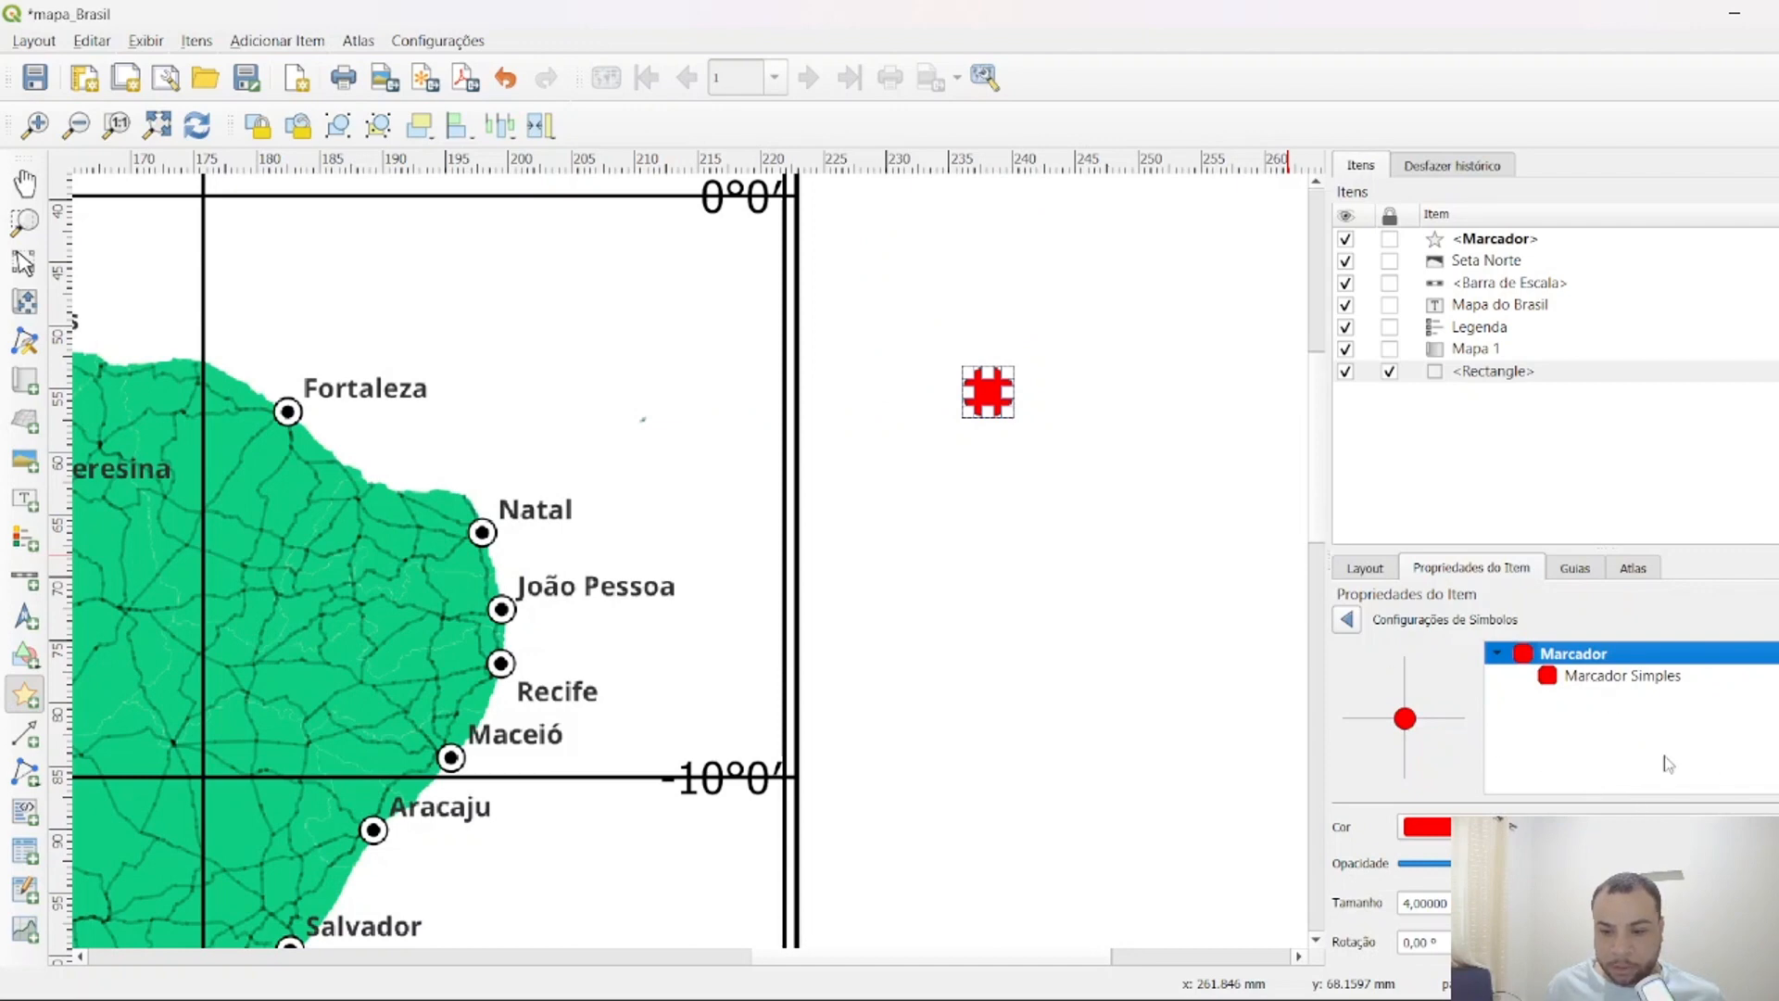
left_click(1553, 541)
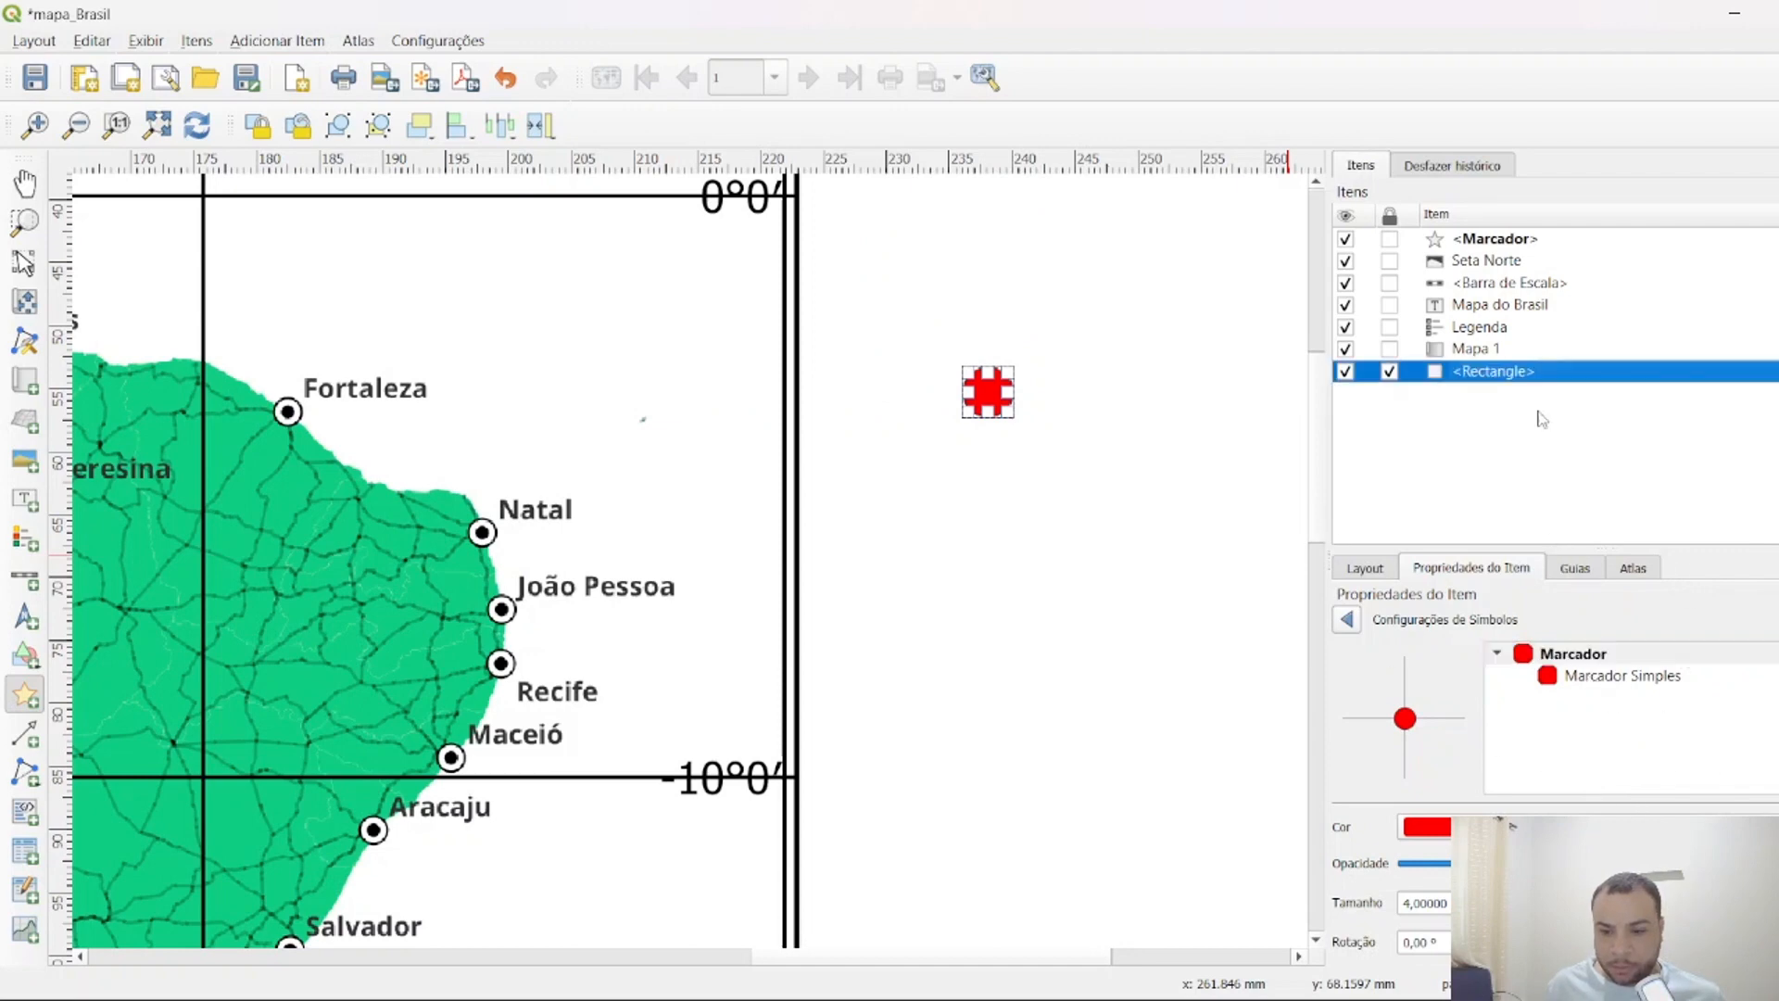
left_click(1603, 678)
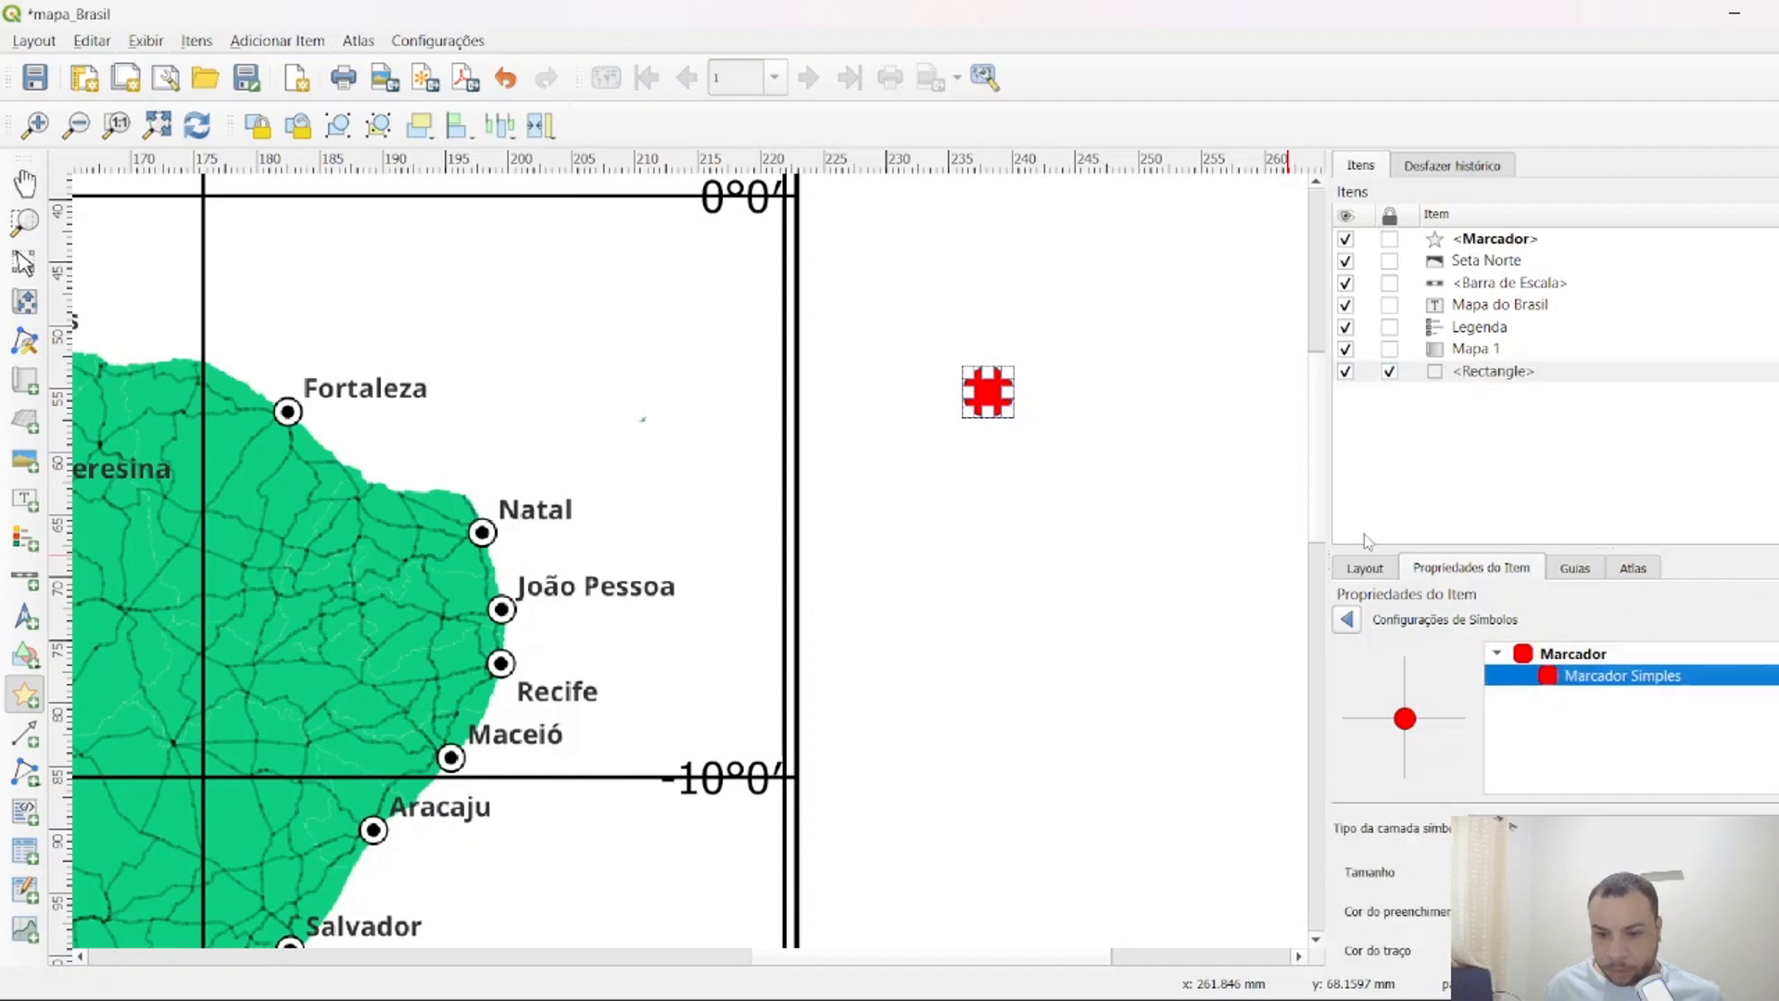
left_click(1336, 562)
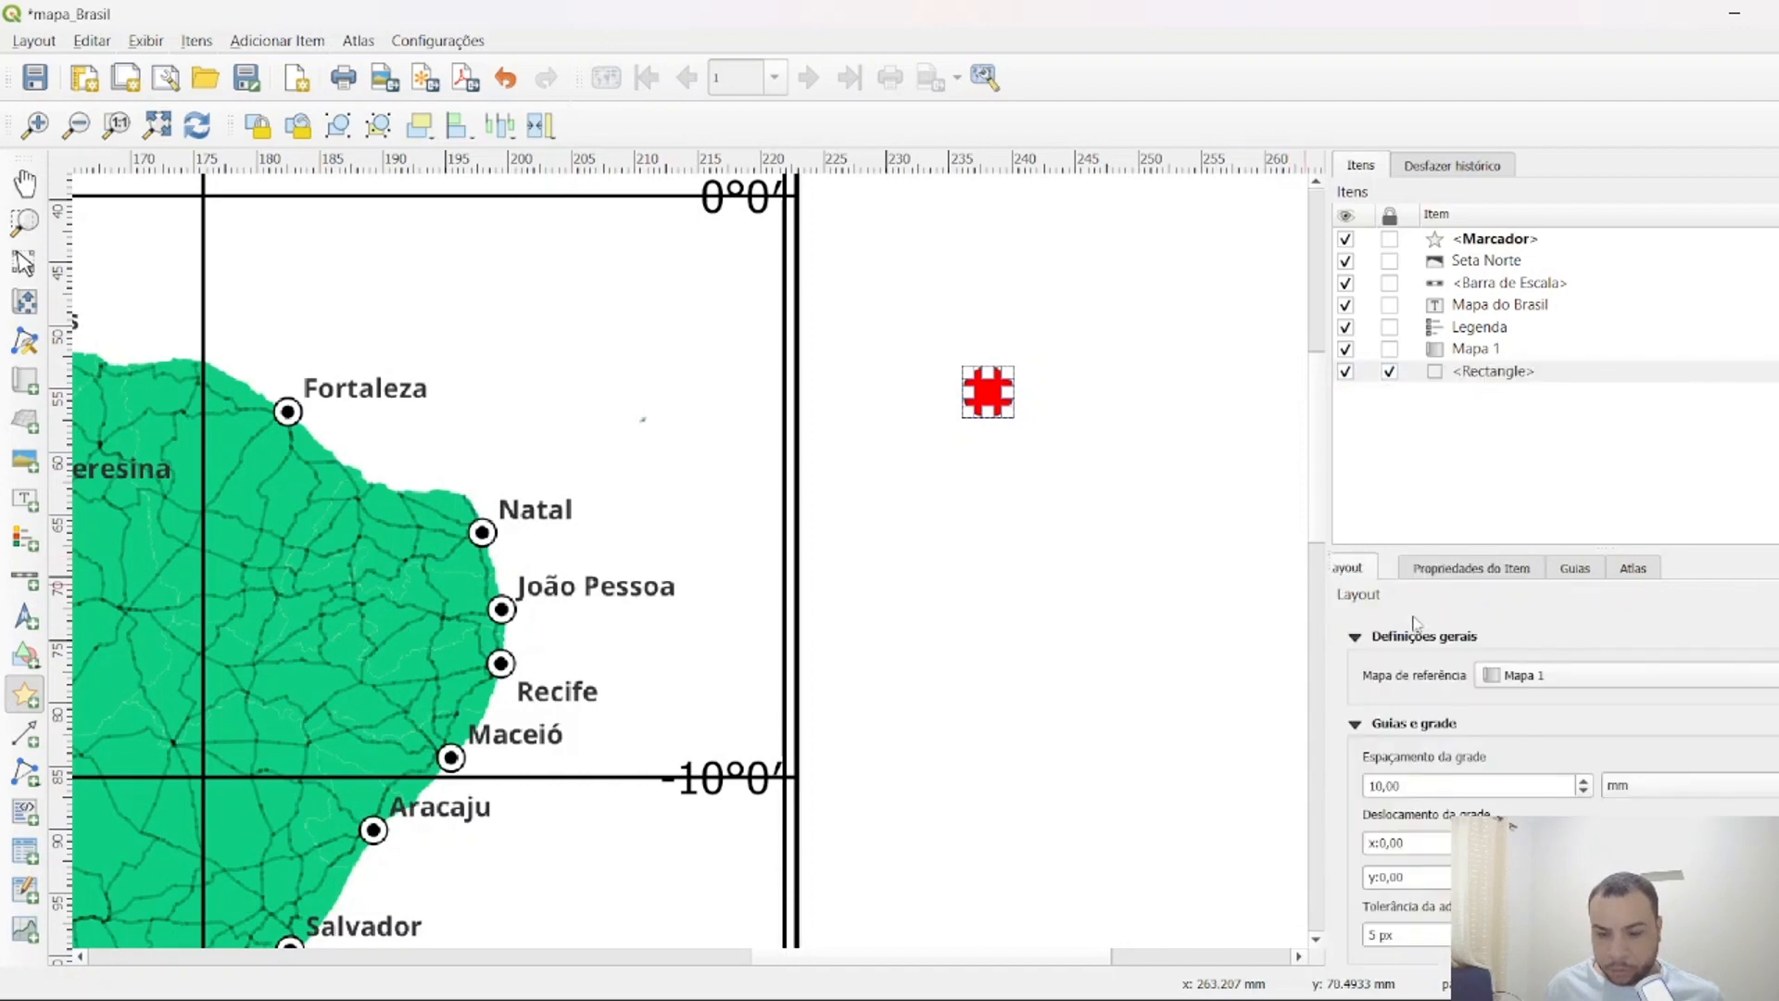
left_click(1090, 540)
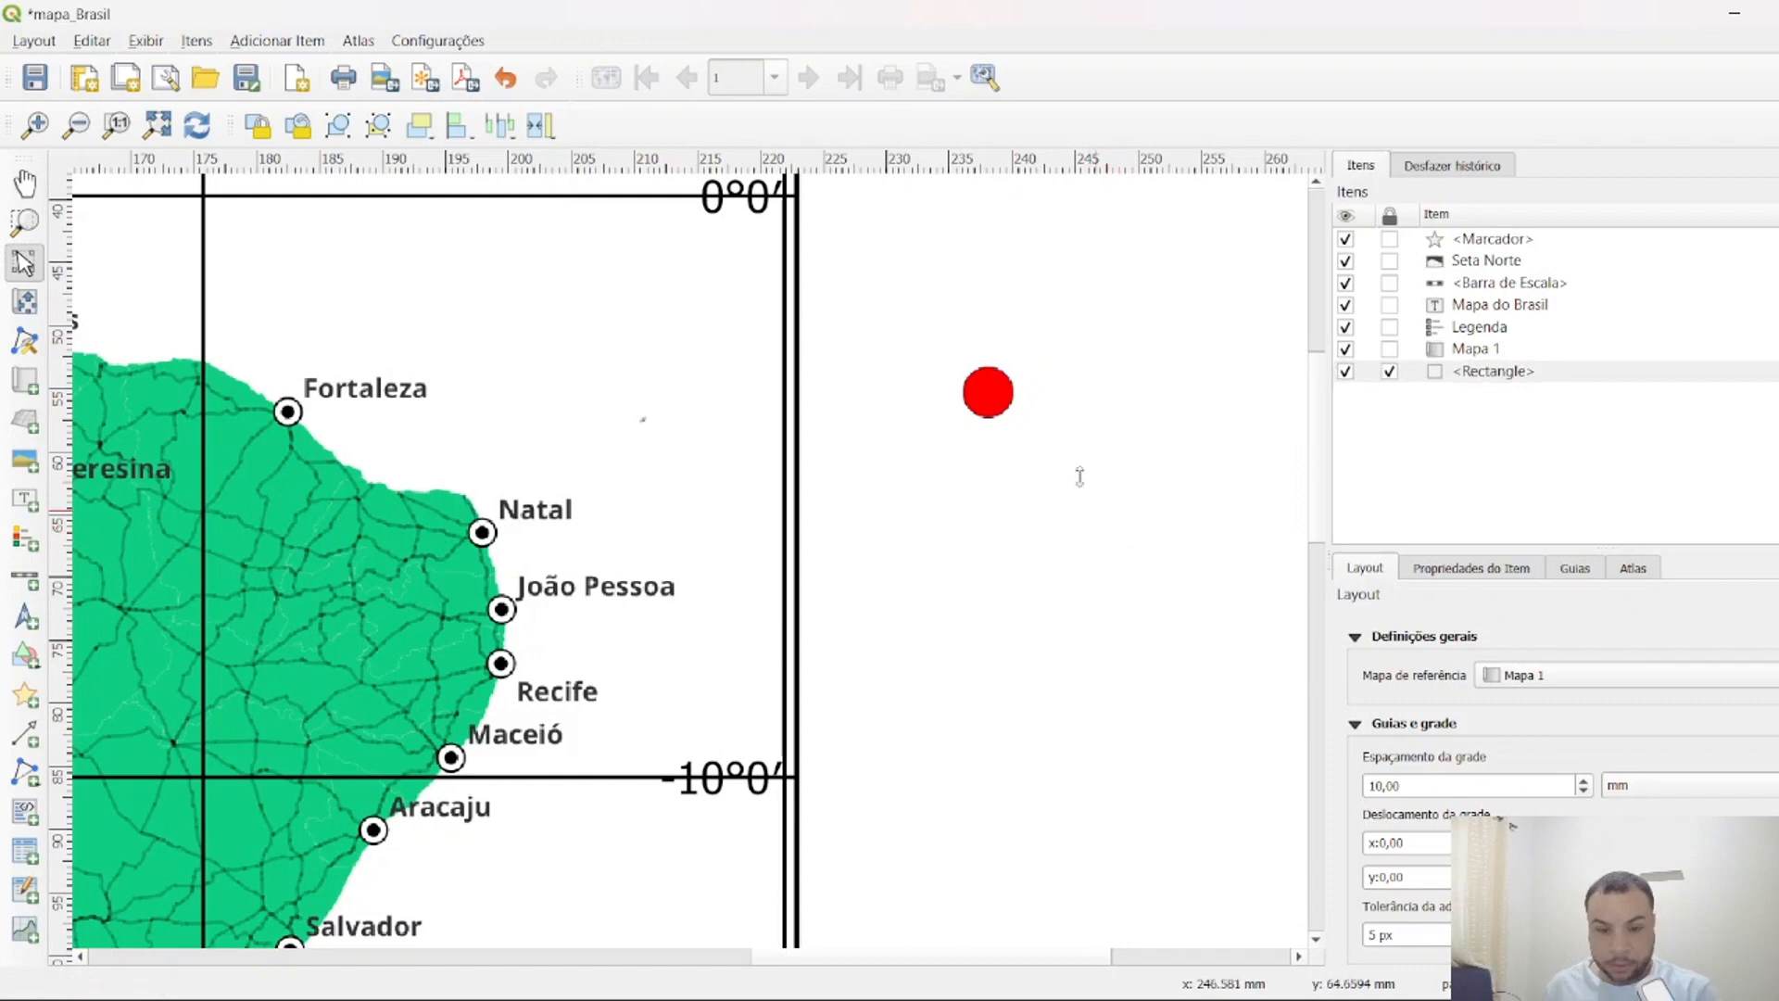
key("Delete")
Change the symbol of the marker in the blank panel to the red star preset effect drop shadow.
left_click(988, 392)
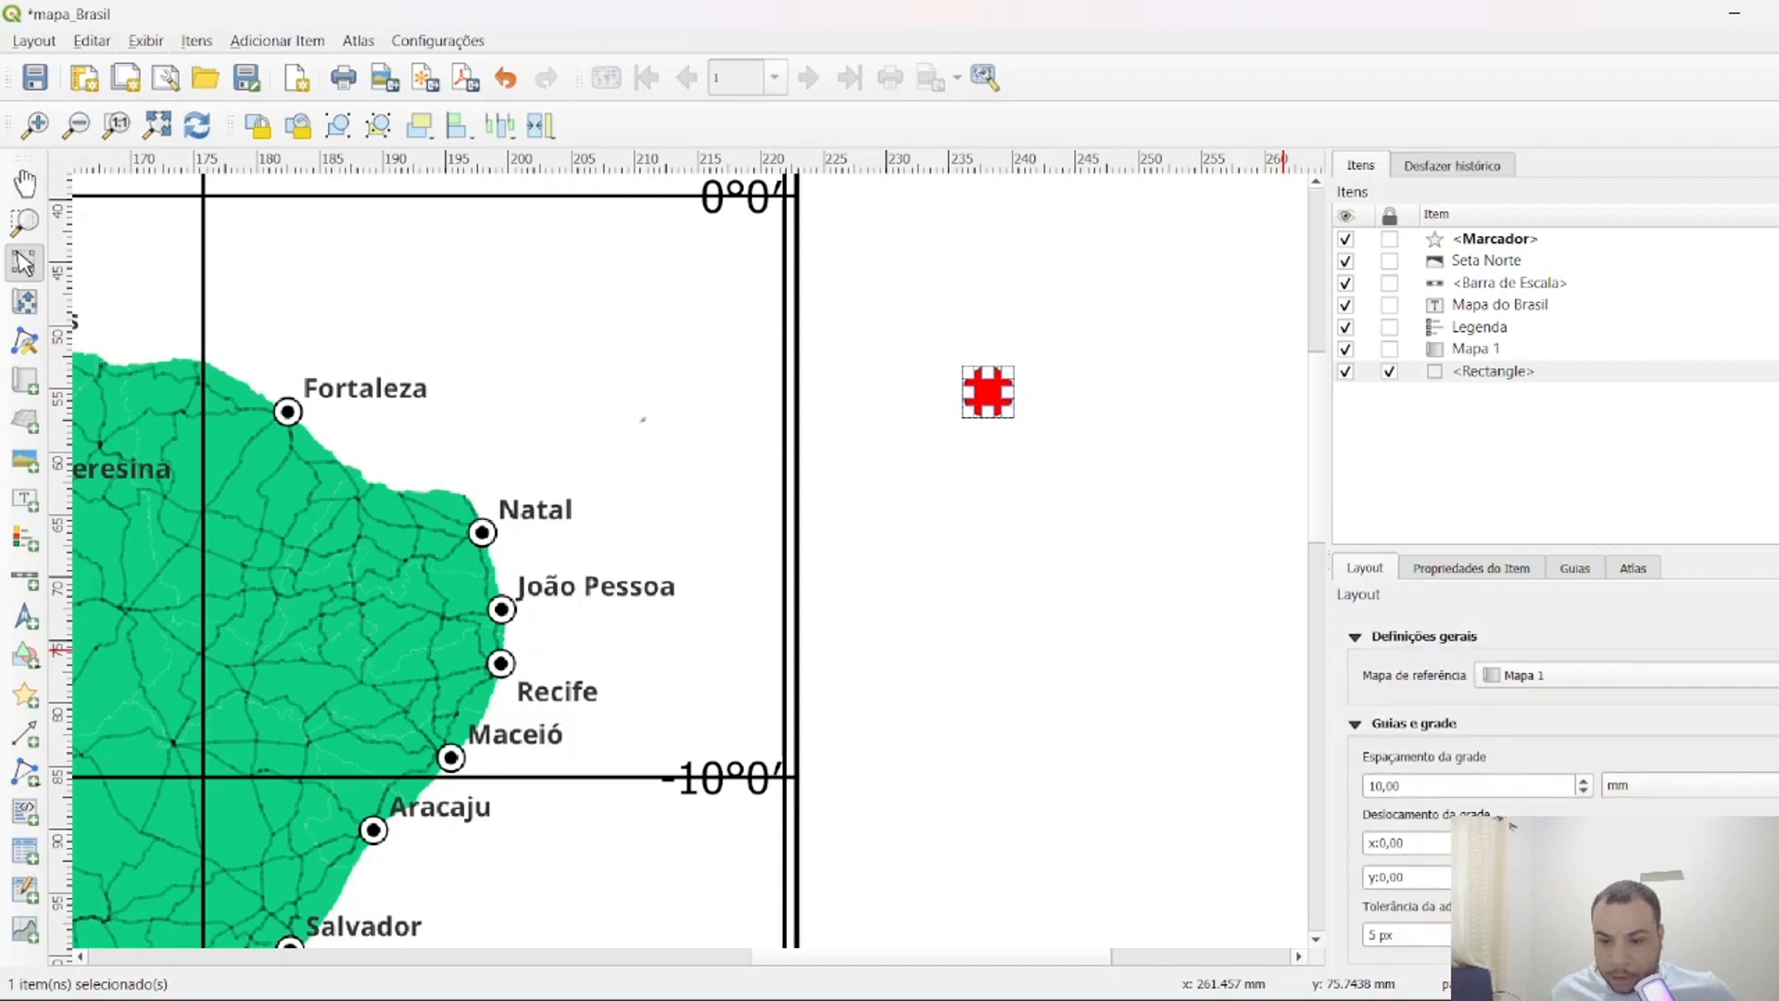
left_click(1483, 569)
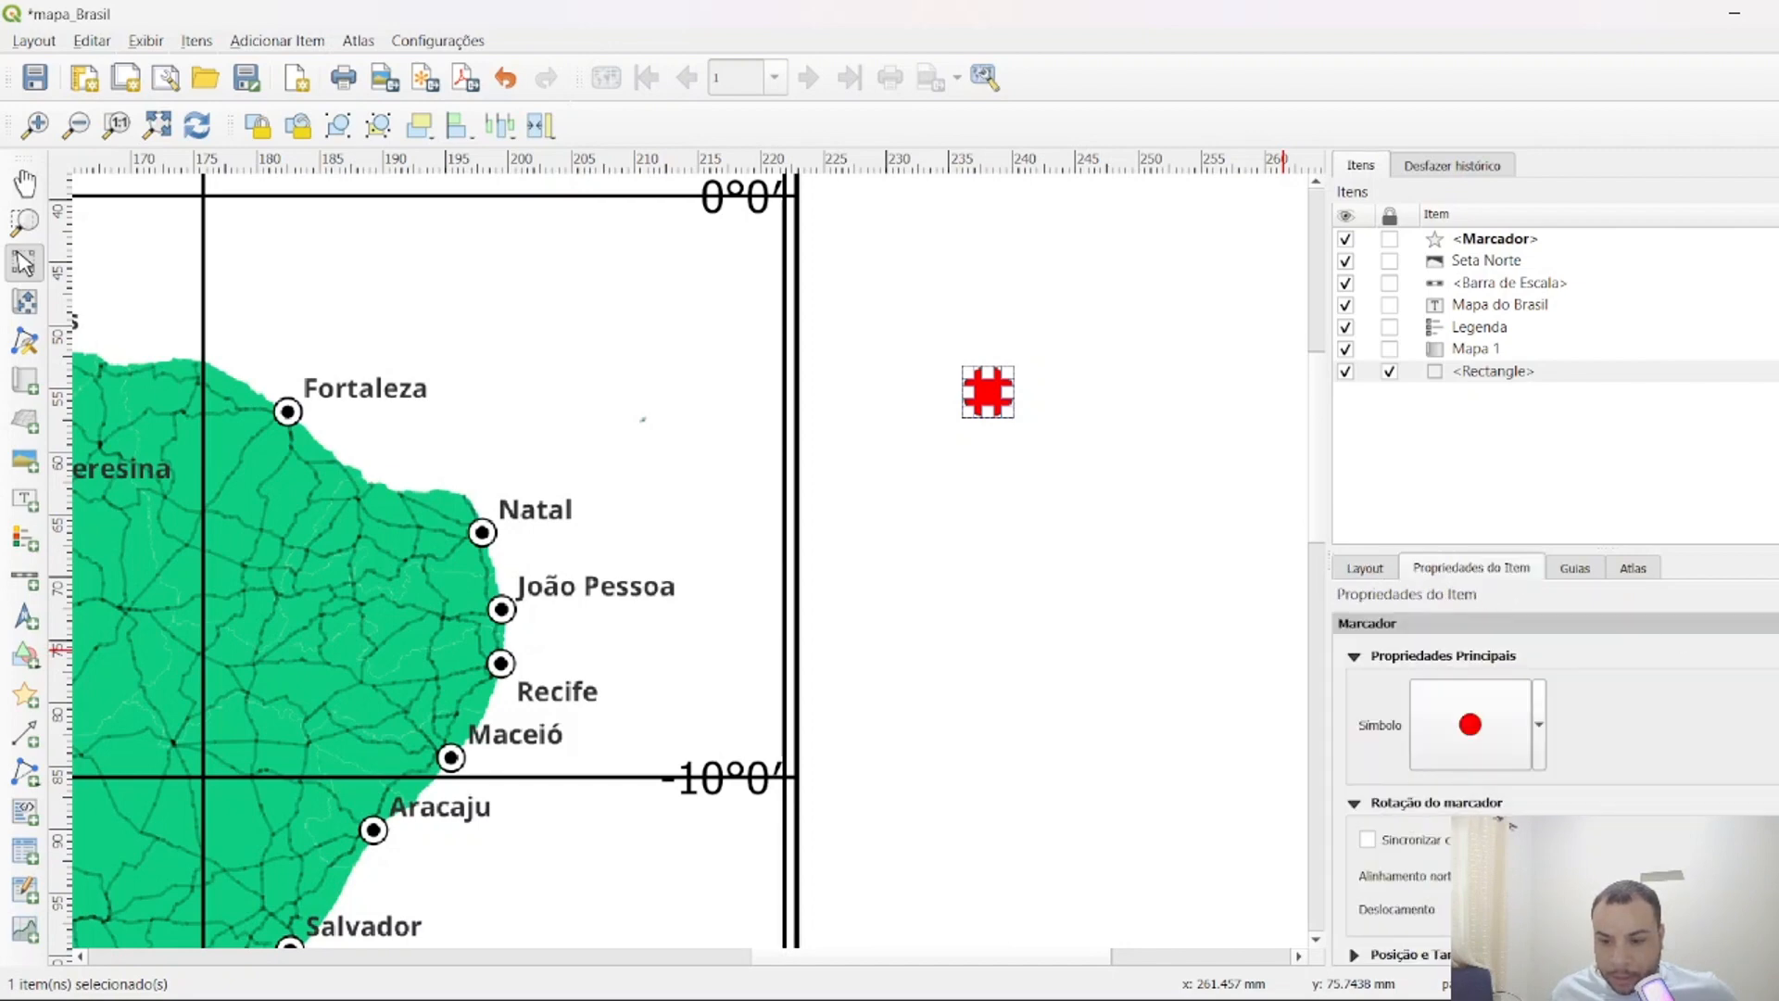
scroll(1477, 742, "down", 5)
scroll(1476, 742, "up", 5)
left_click(1474, 737)
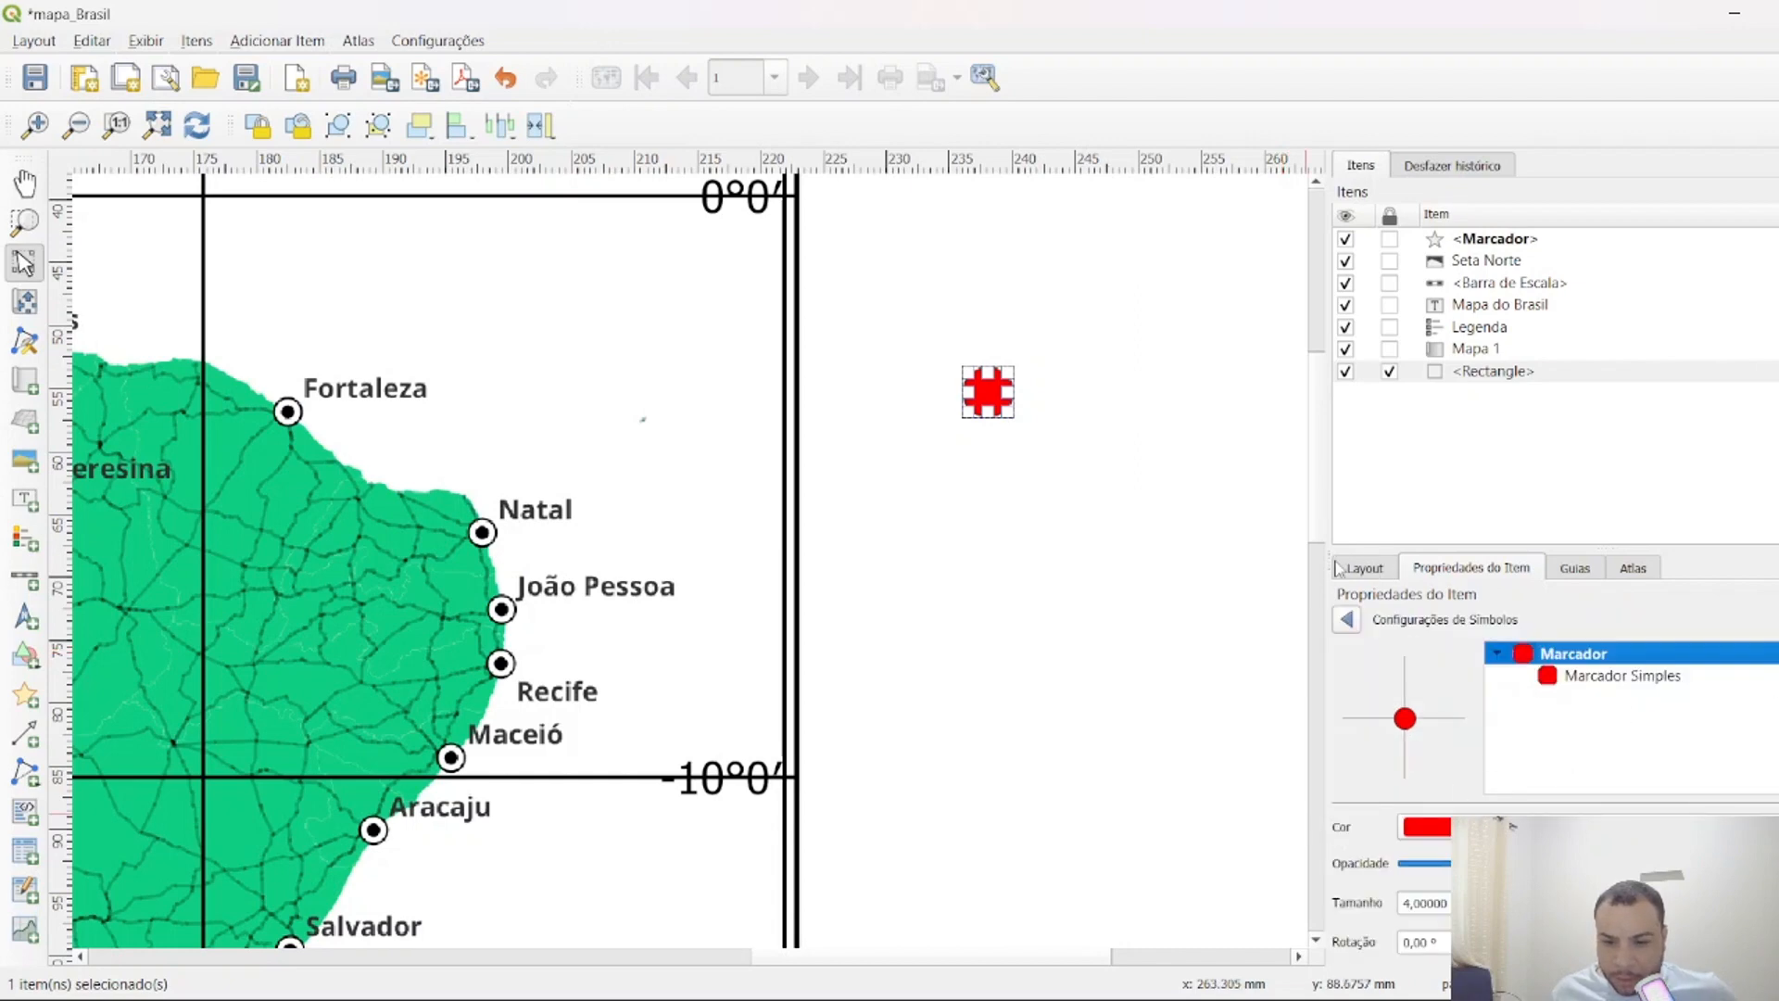
left_click_drag(1323, 558, 1237, 558)
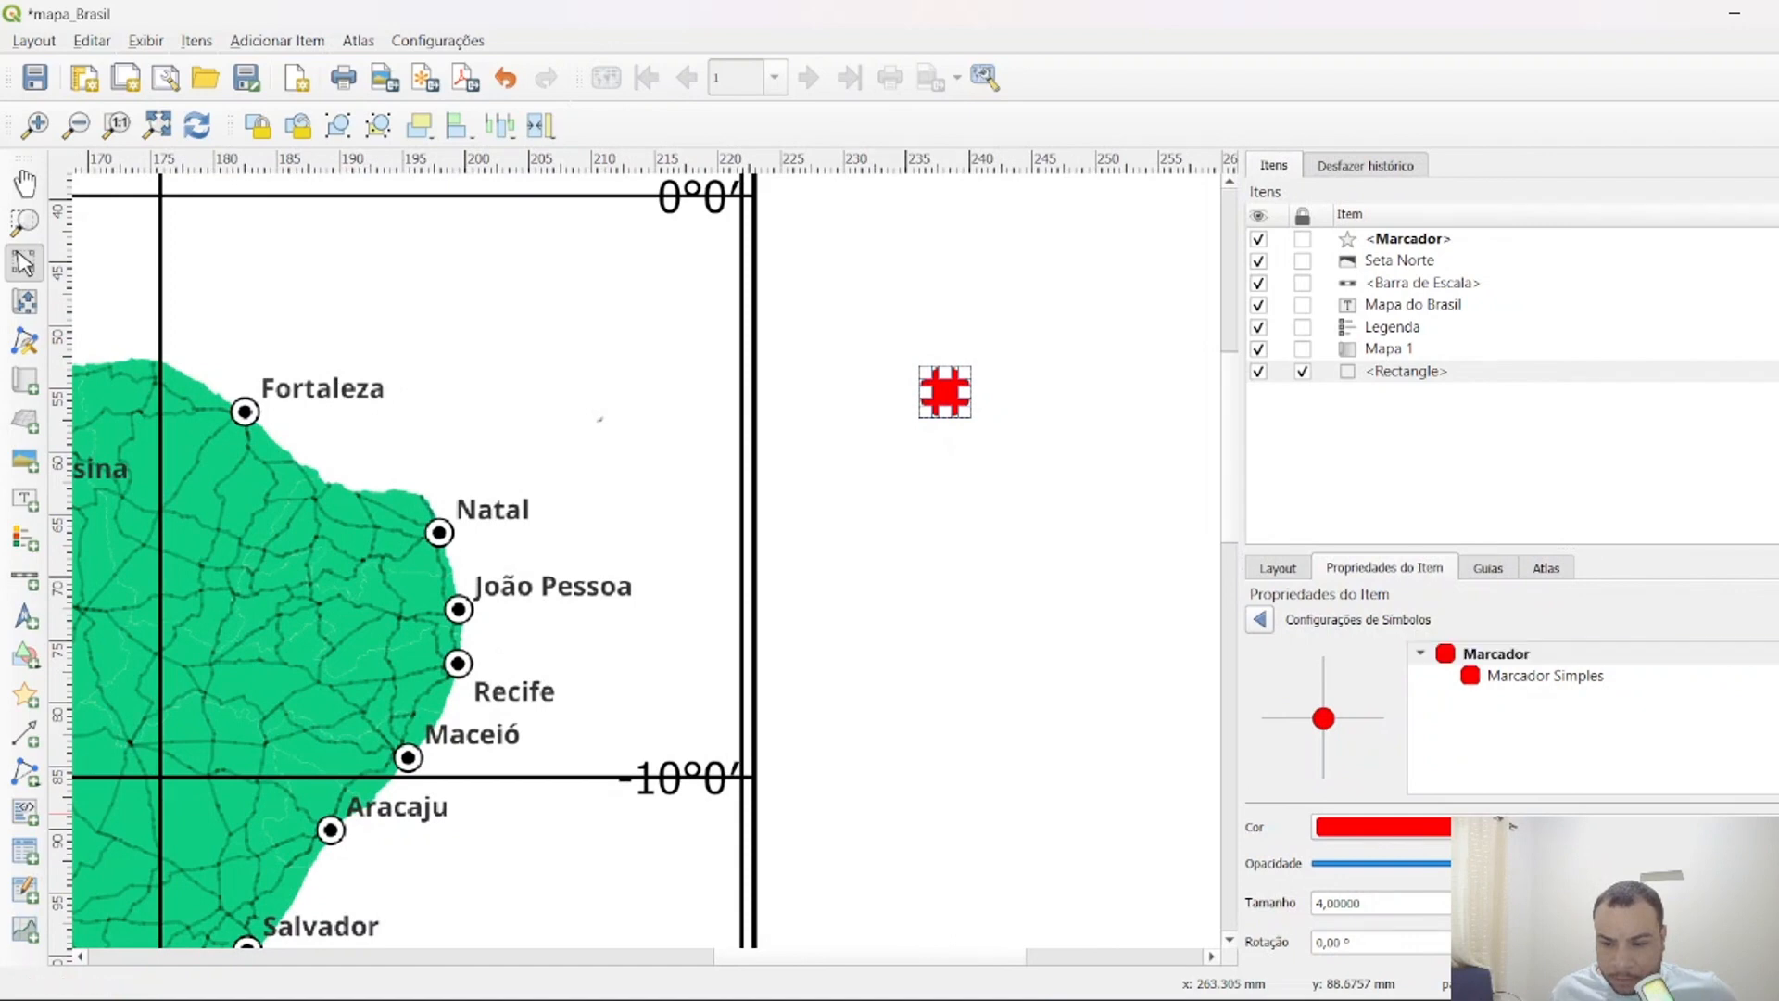
scroll(1348, 881, "down", 5)
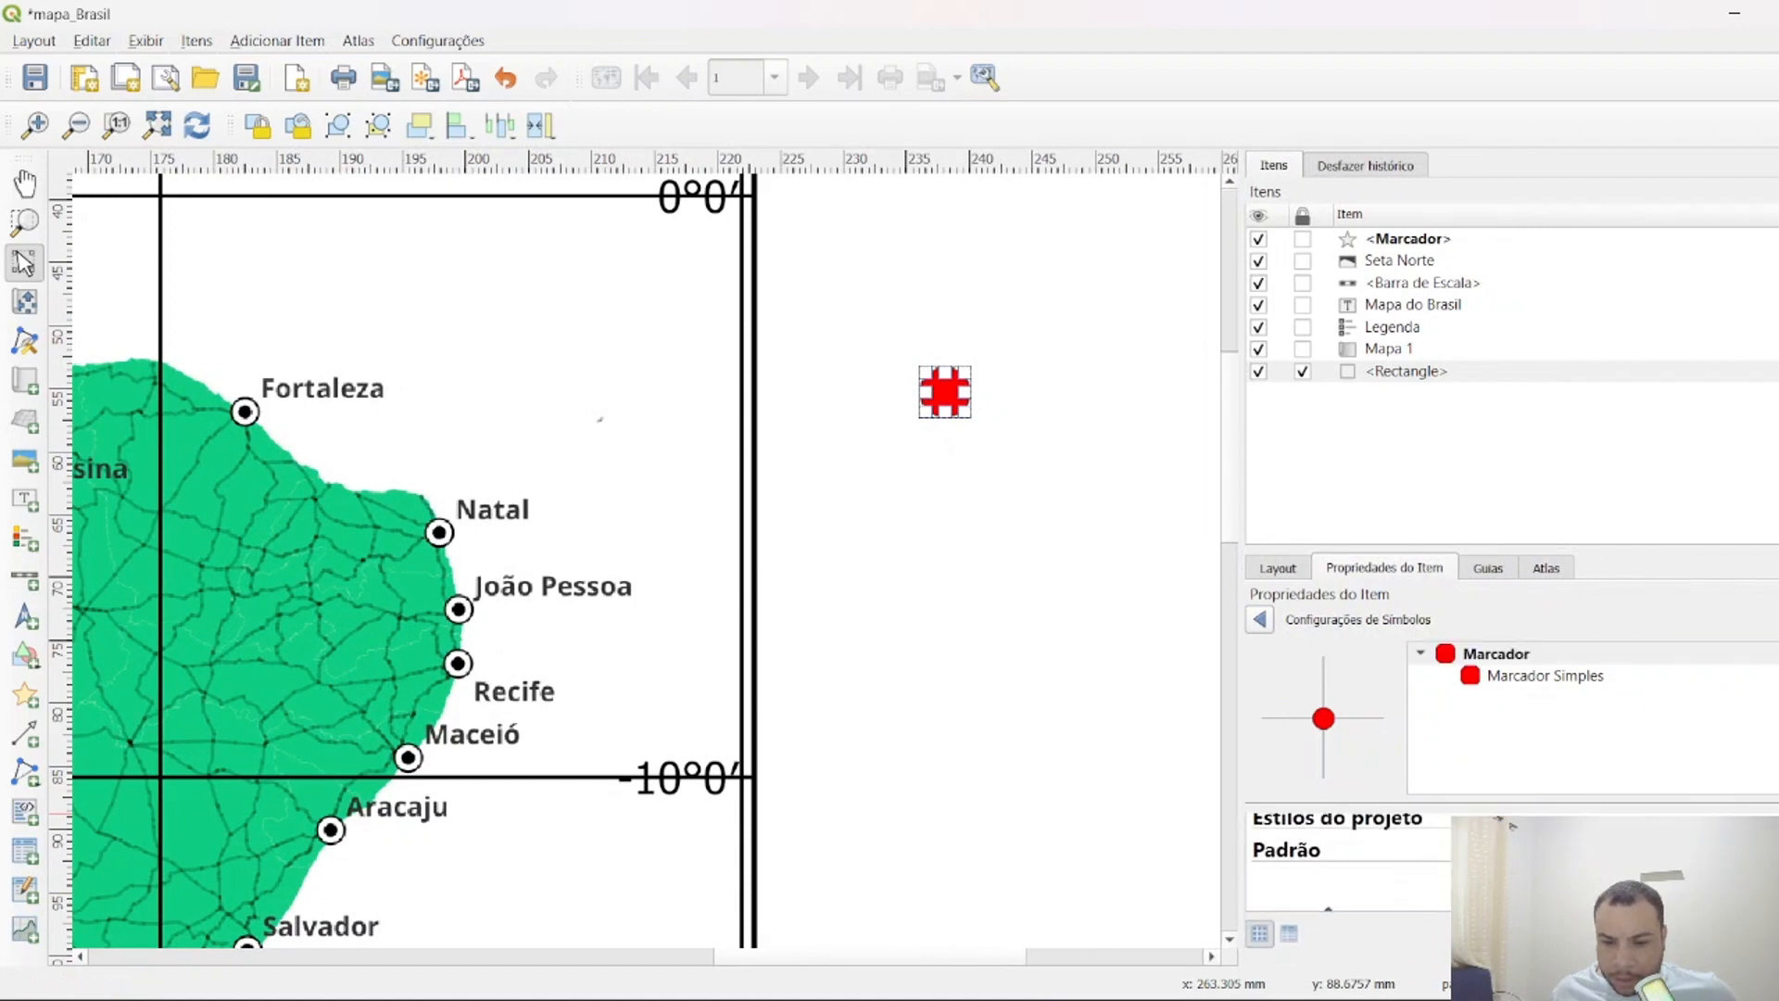
scroll(1348, 862, "down", 5)
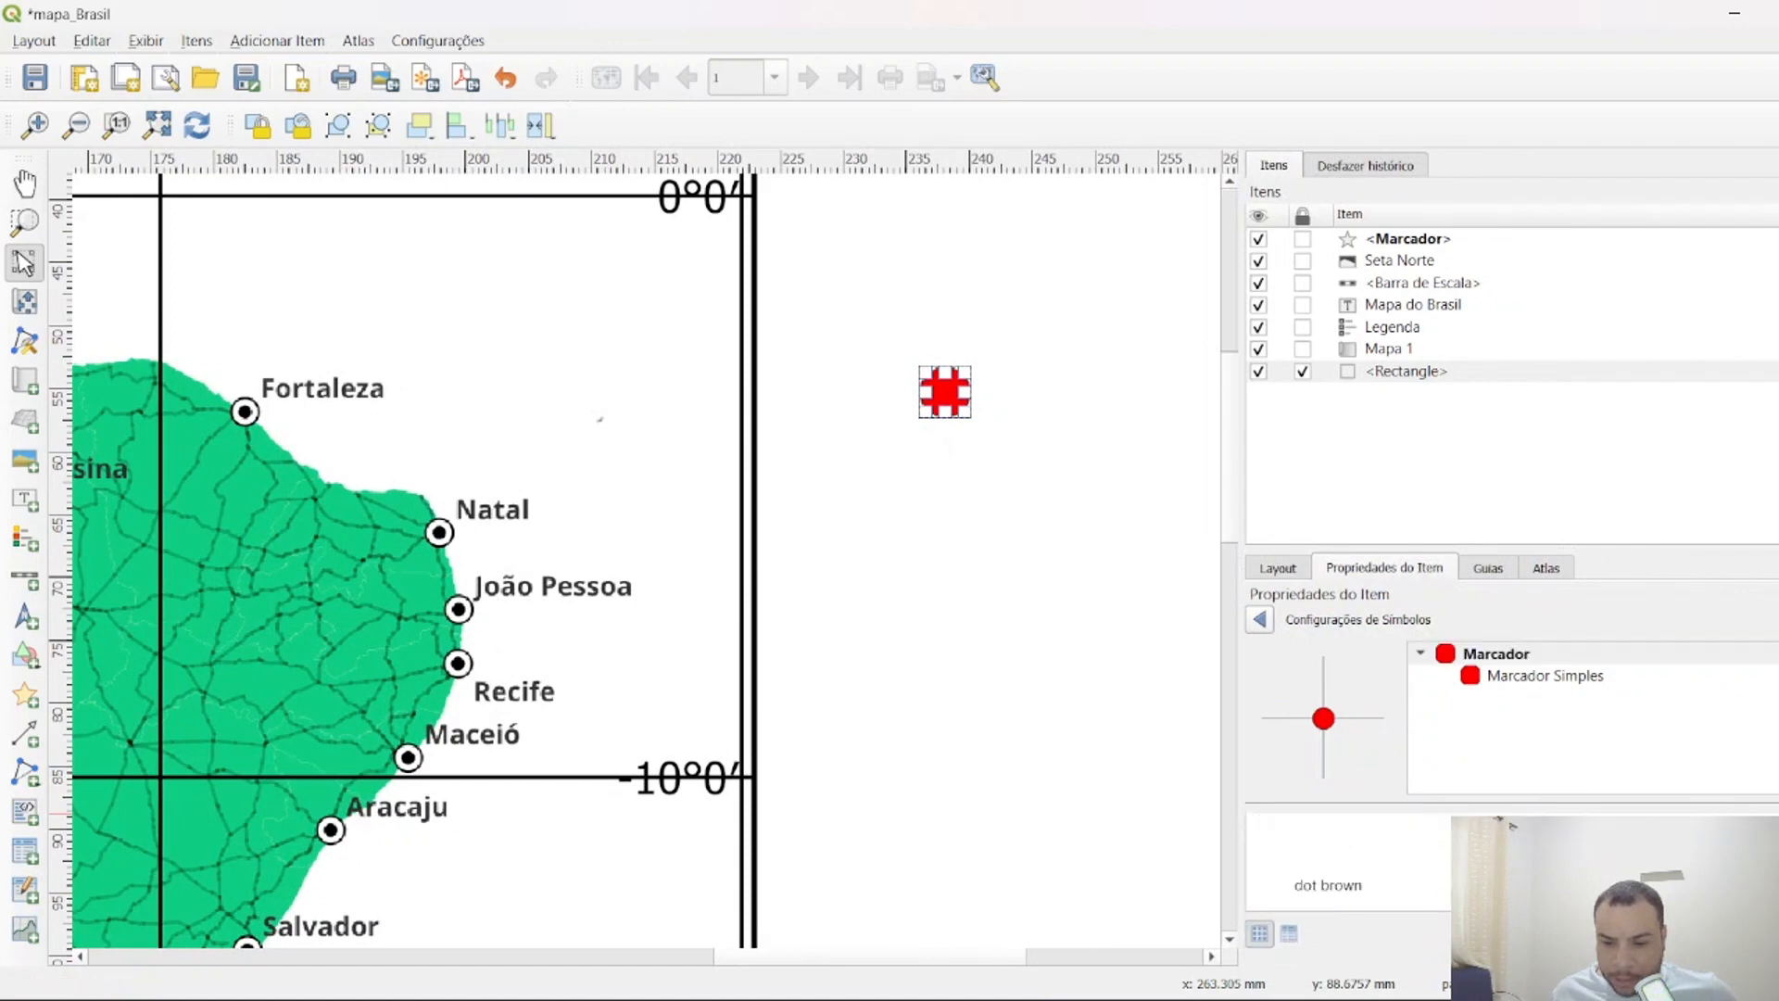
scroll(1349, 861, "down", 1)
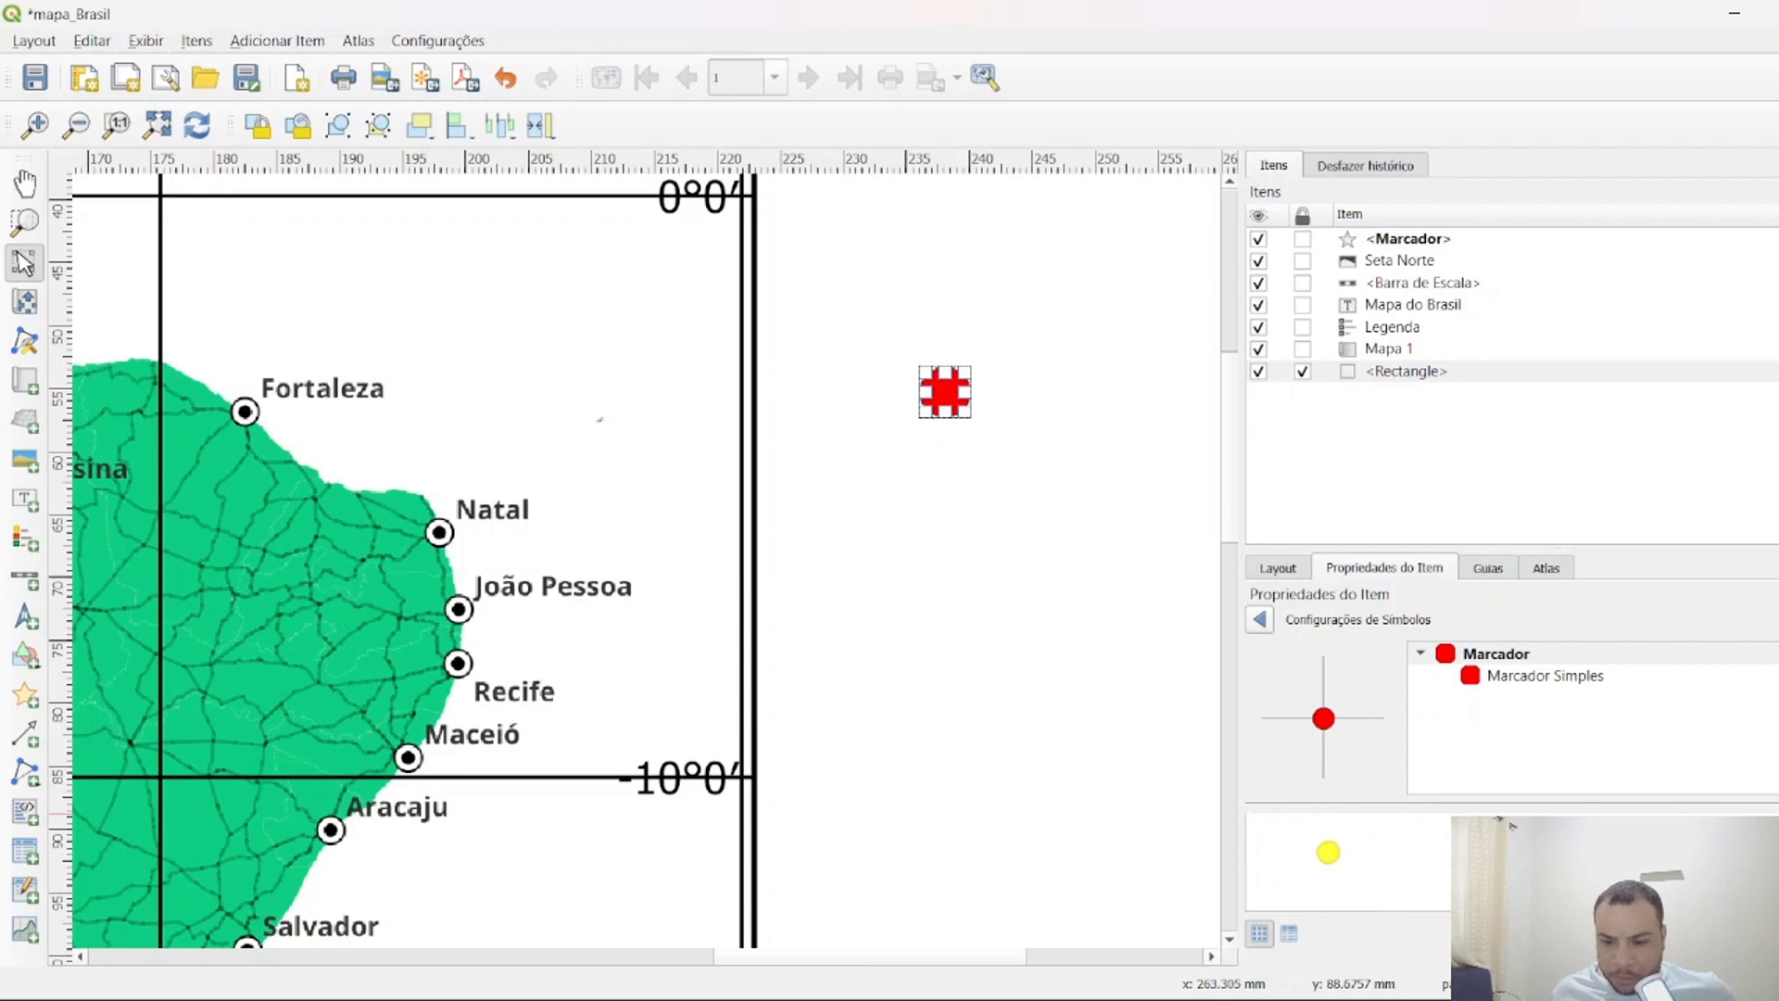
left_click(1328, 852)
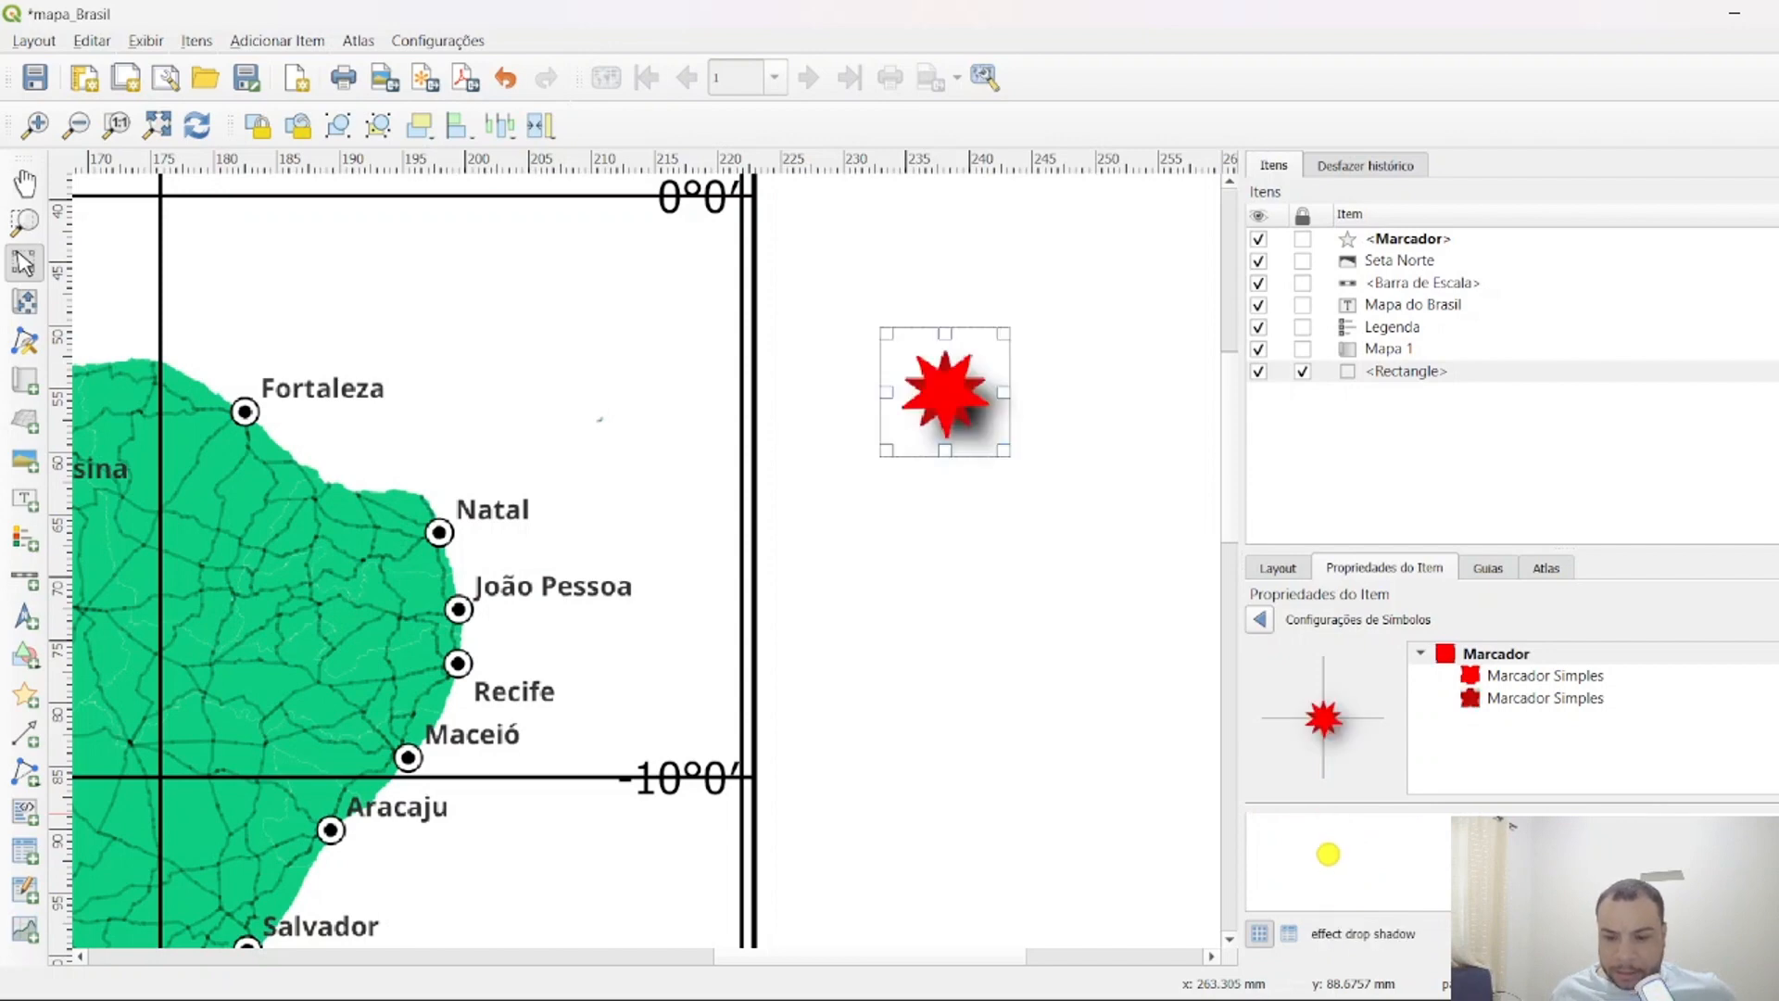
Enlarge the star marker in the blank panel by setting its symbol size to 8.8.
mouse_move(1003, 451)
left_mouse_down()
mouse_move(1112, 575)
mouse_move(1017, 487)
left_mouse_up()
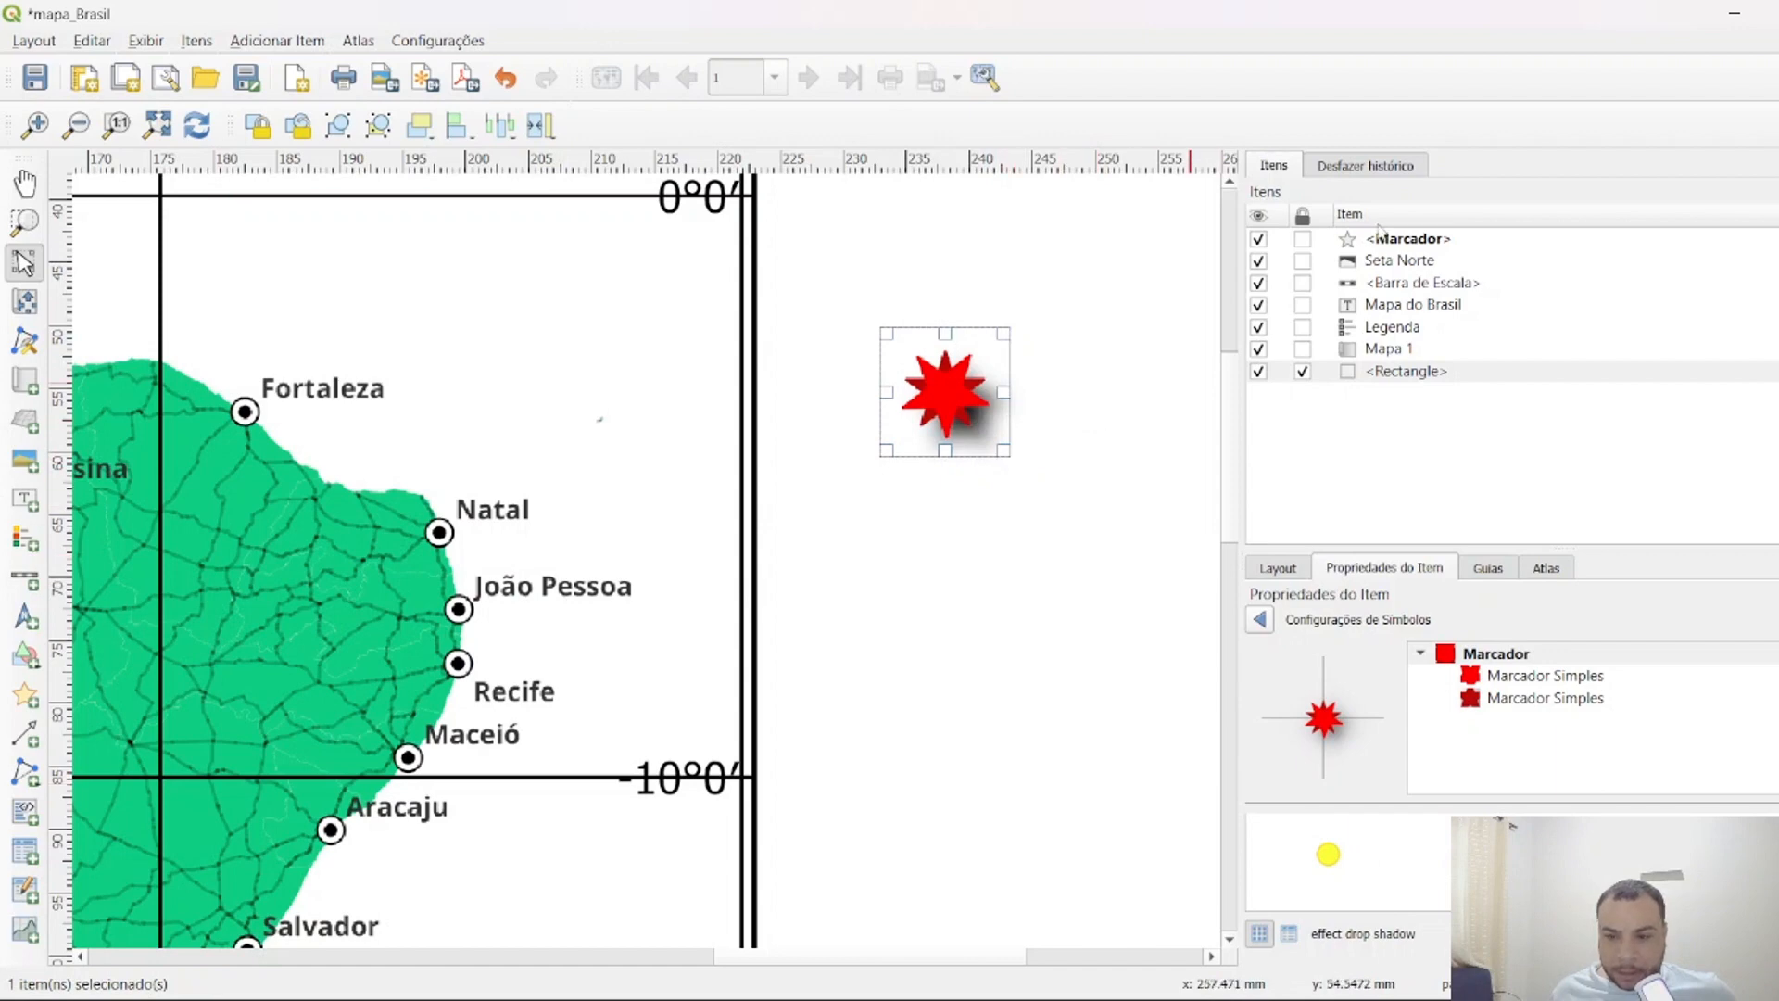
left_click(1023, 651)
scroll(1023, 651, "down", 2)
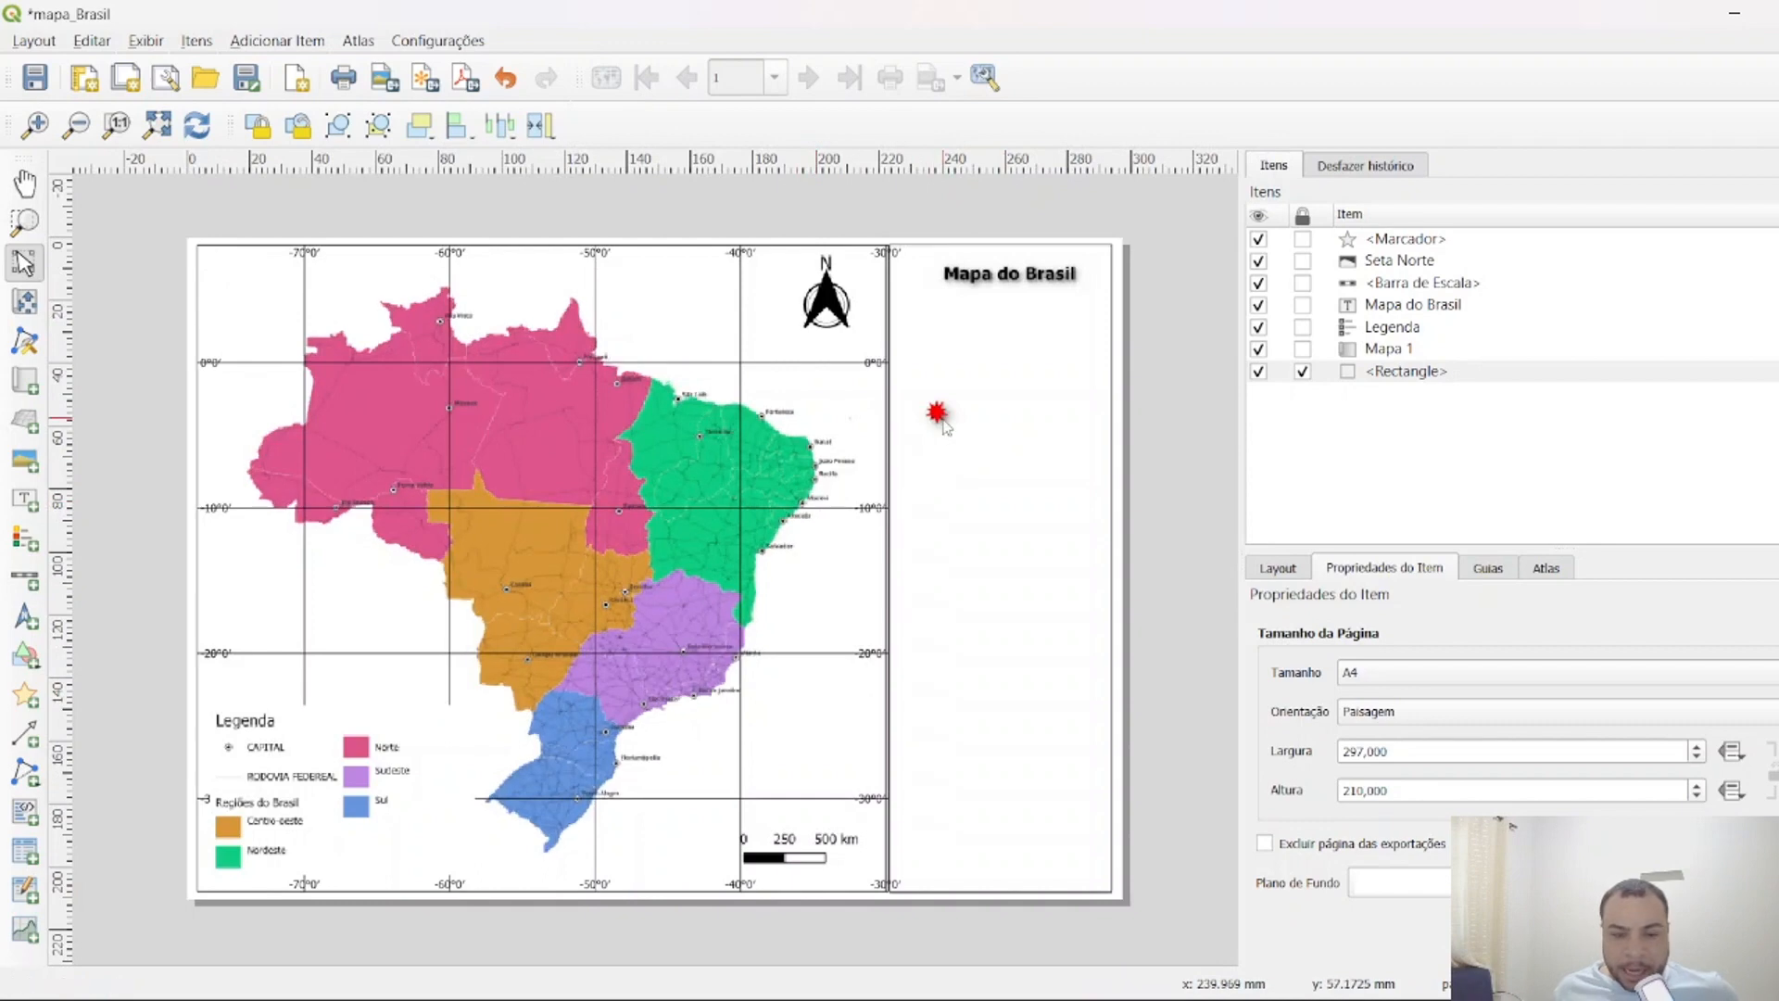
left_click(938, 414)
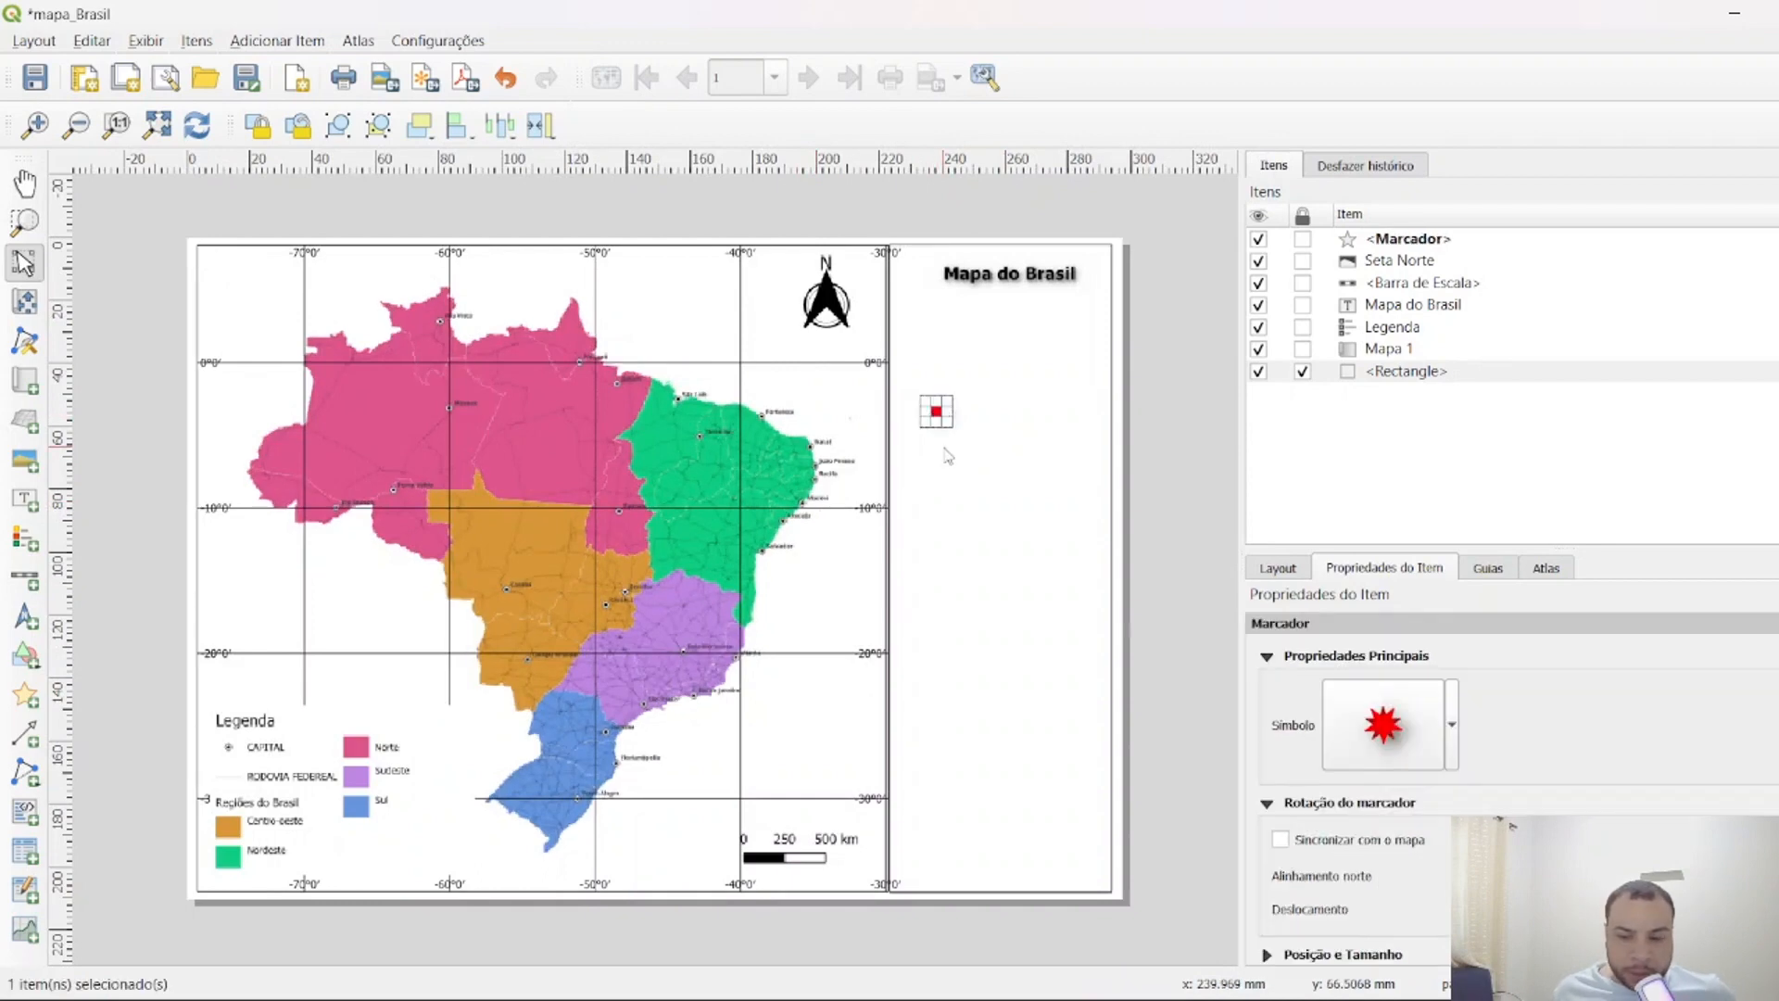
left_click(1390, 723)
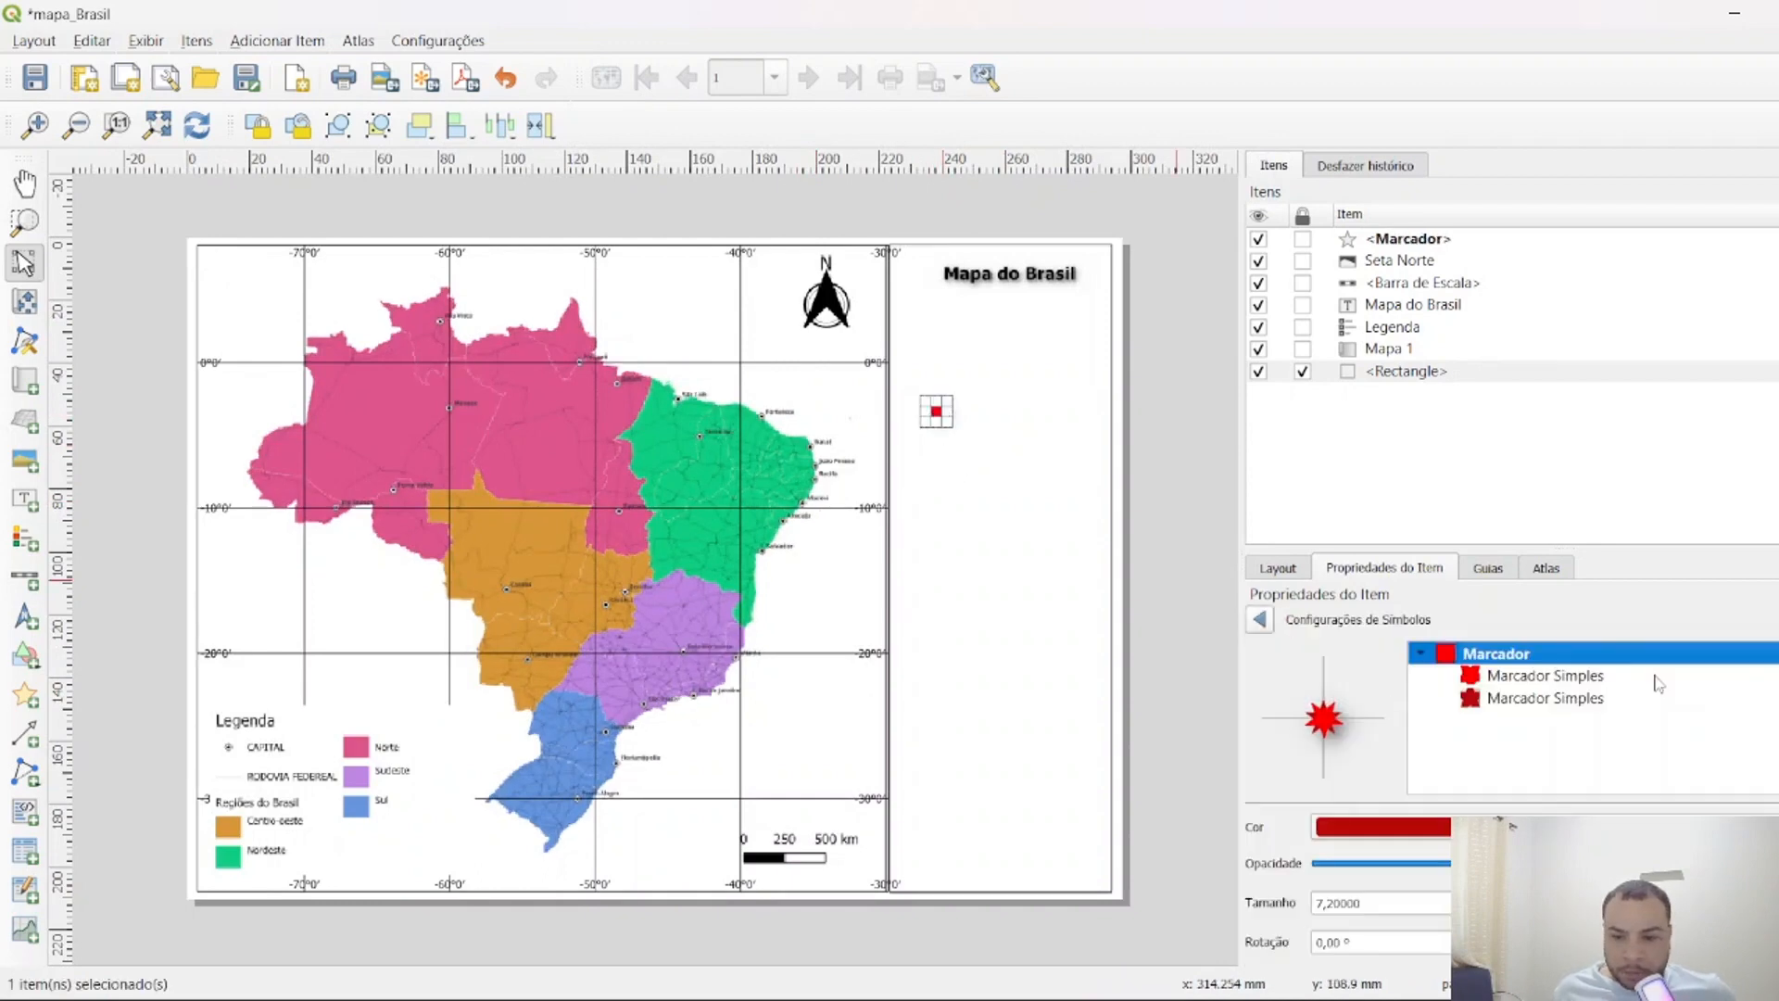
left_click(1705, 897)
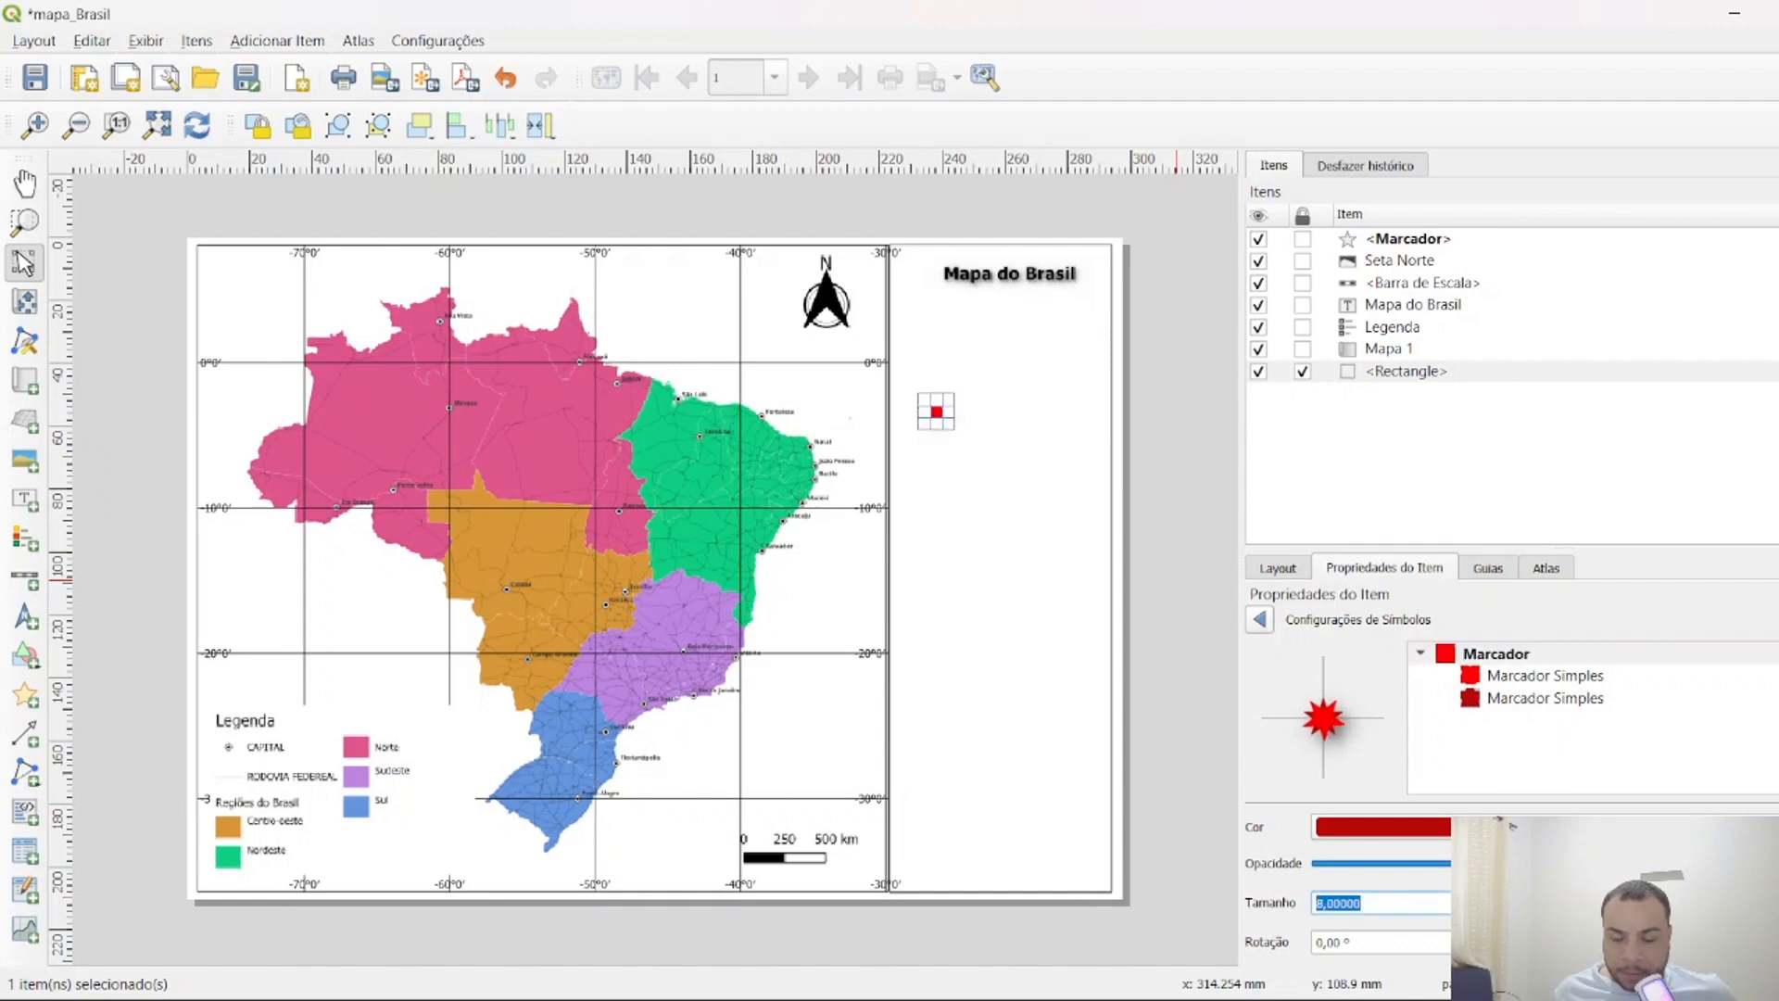
left_click(1705, 898)
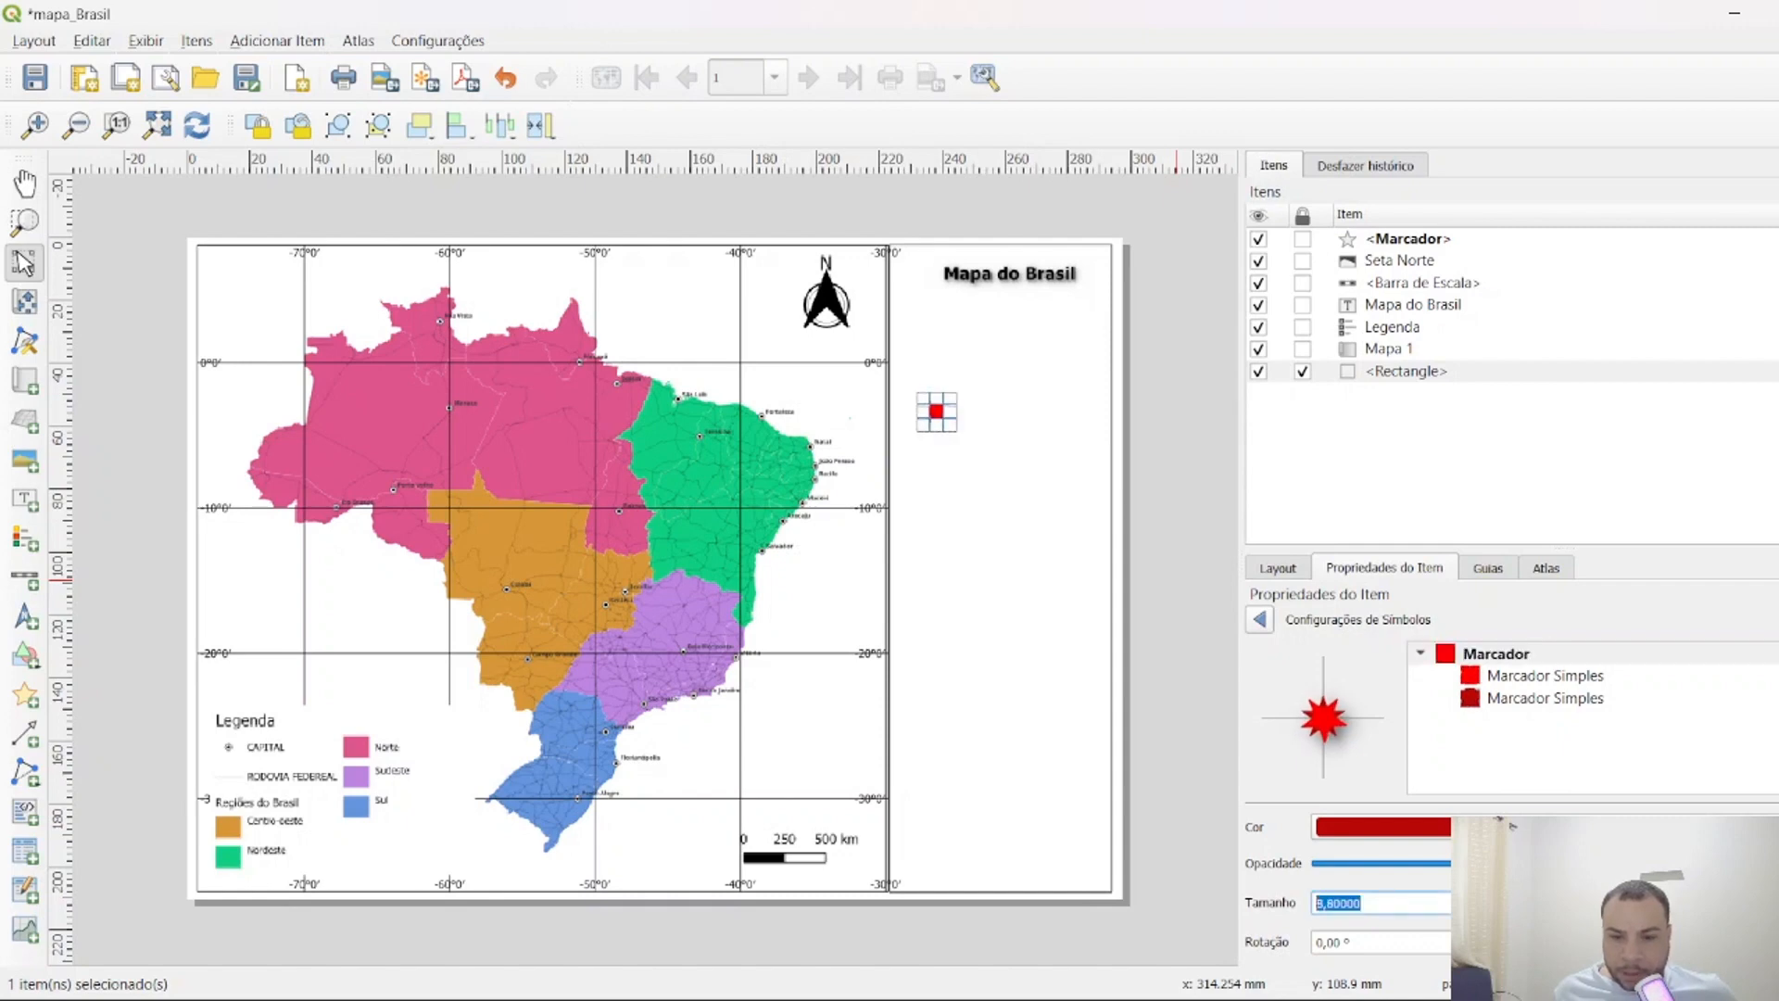
left_click(1209, 361)
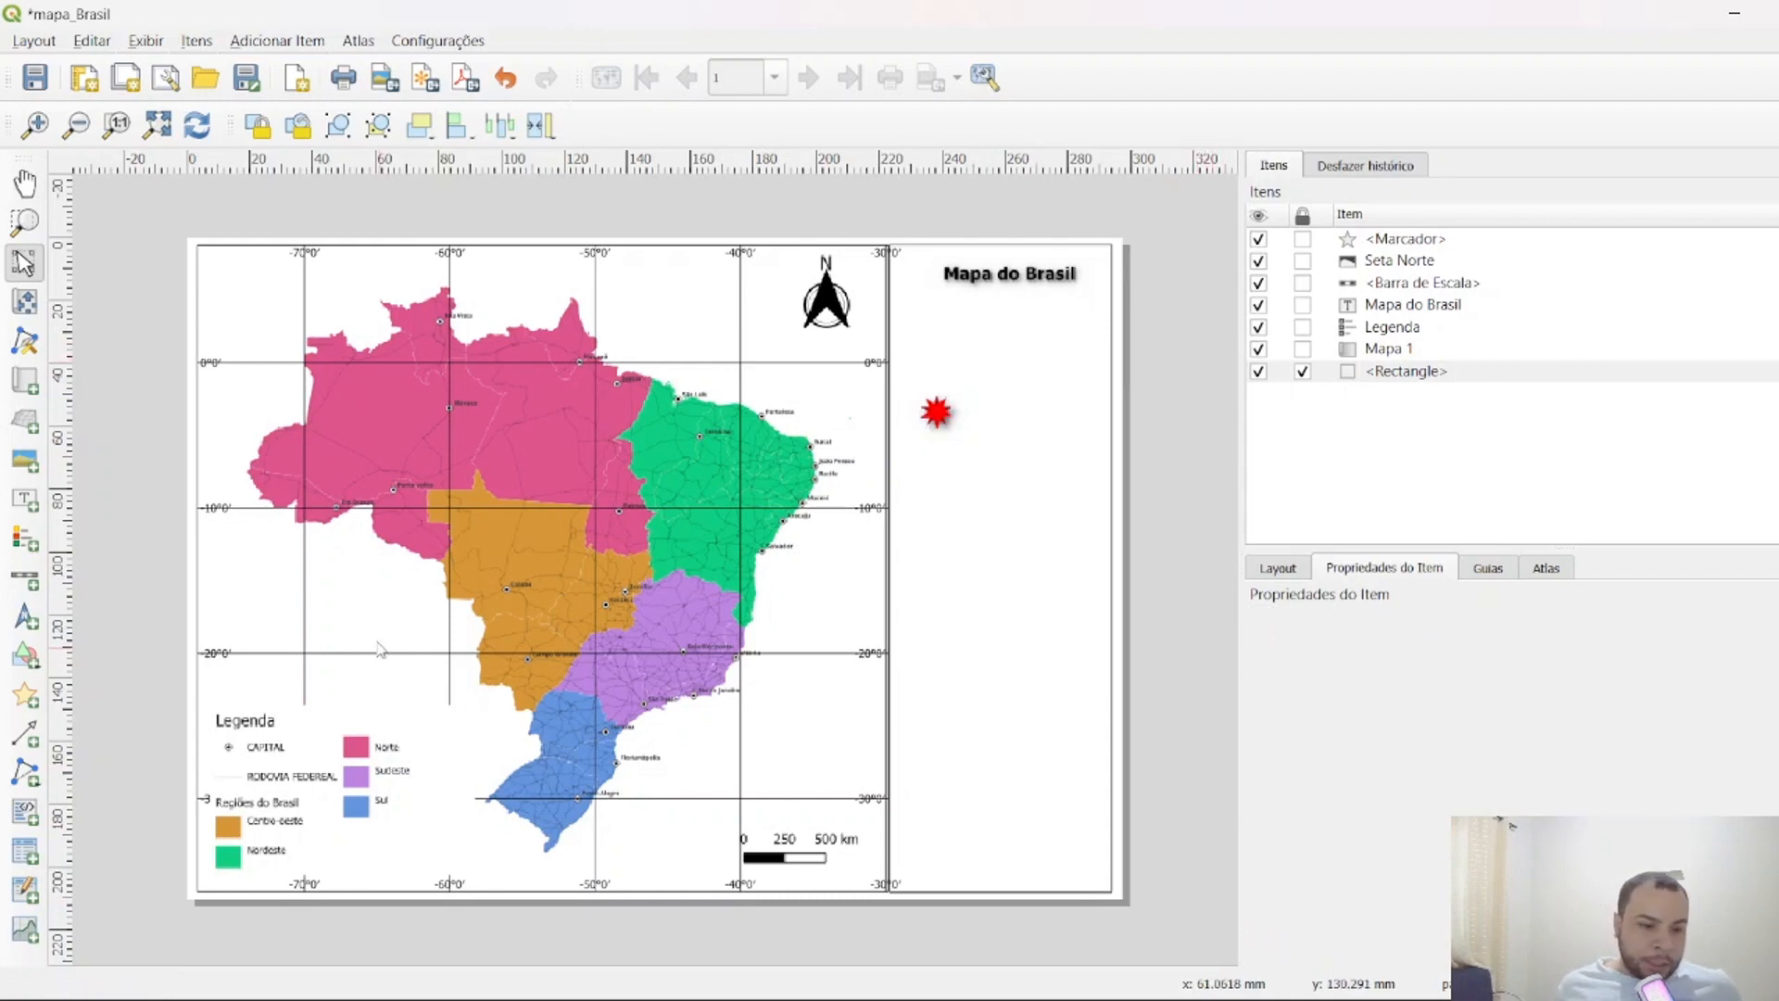
Try an arrow running from the blank panel towards the map's east coast, and delete it.
left_click(26, 737)
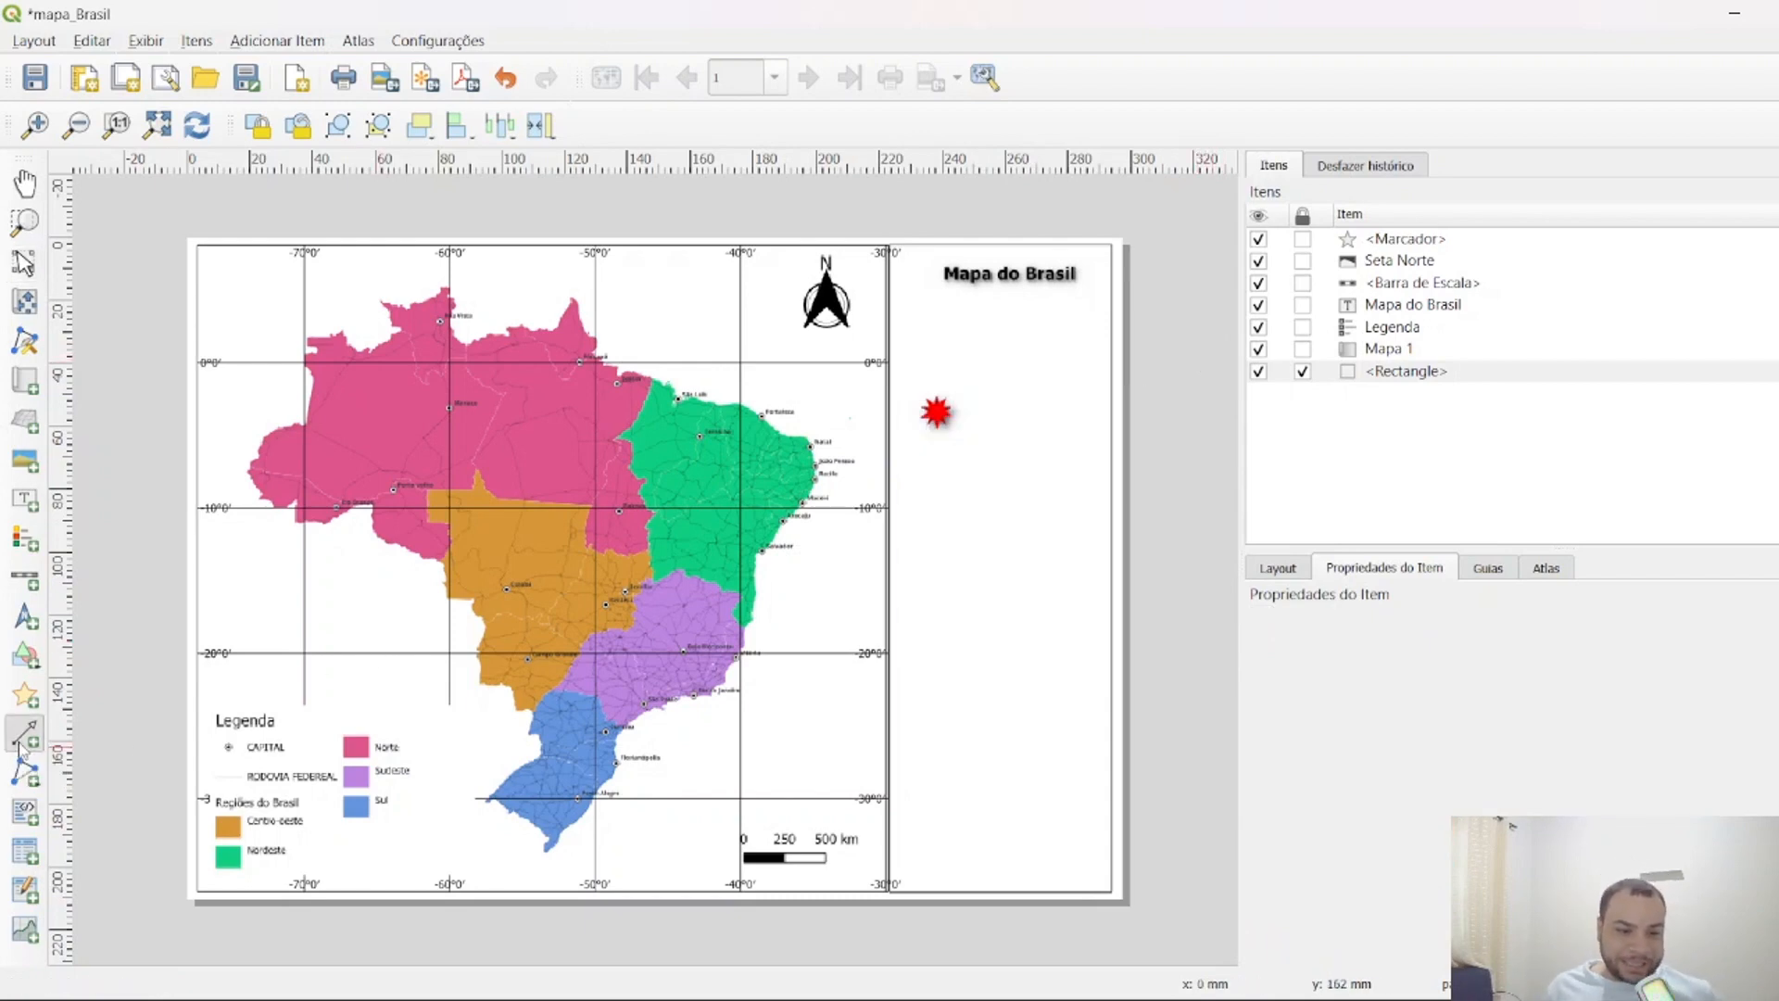
left_click(839, 563)
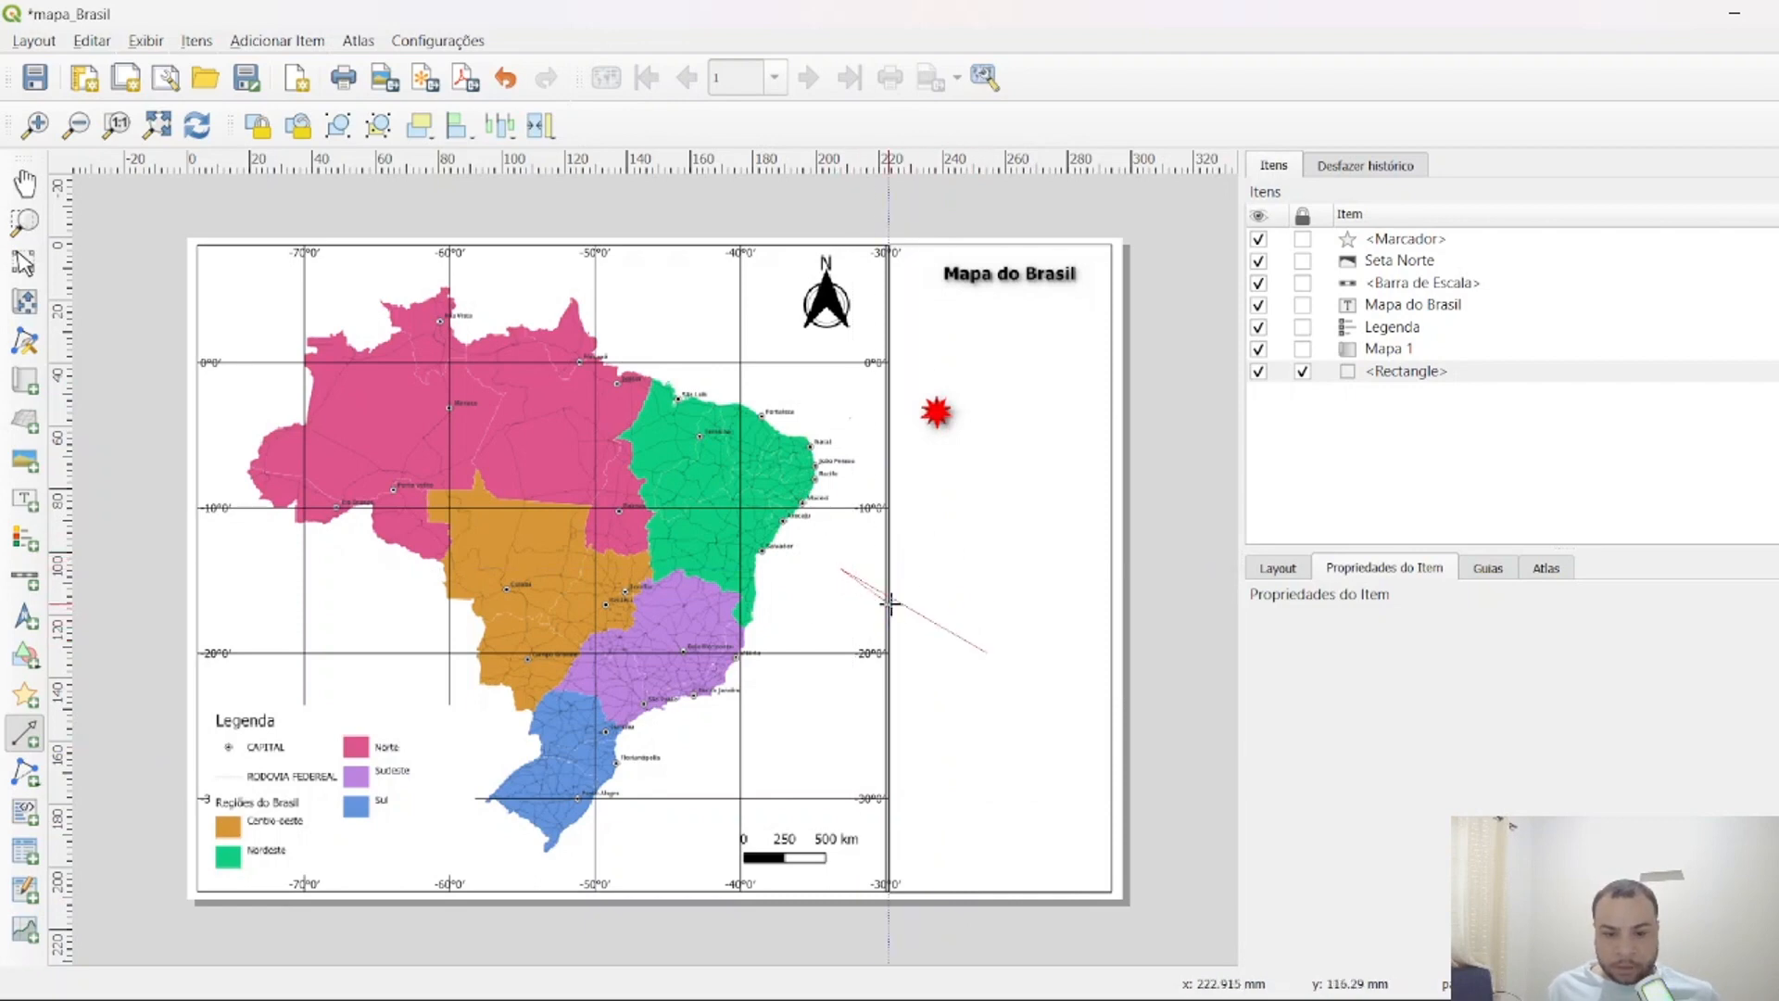
right_click(806, 584)
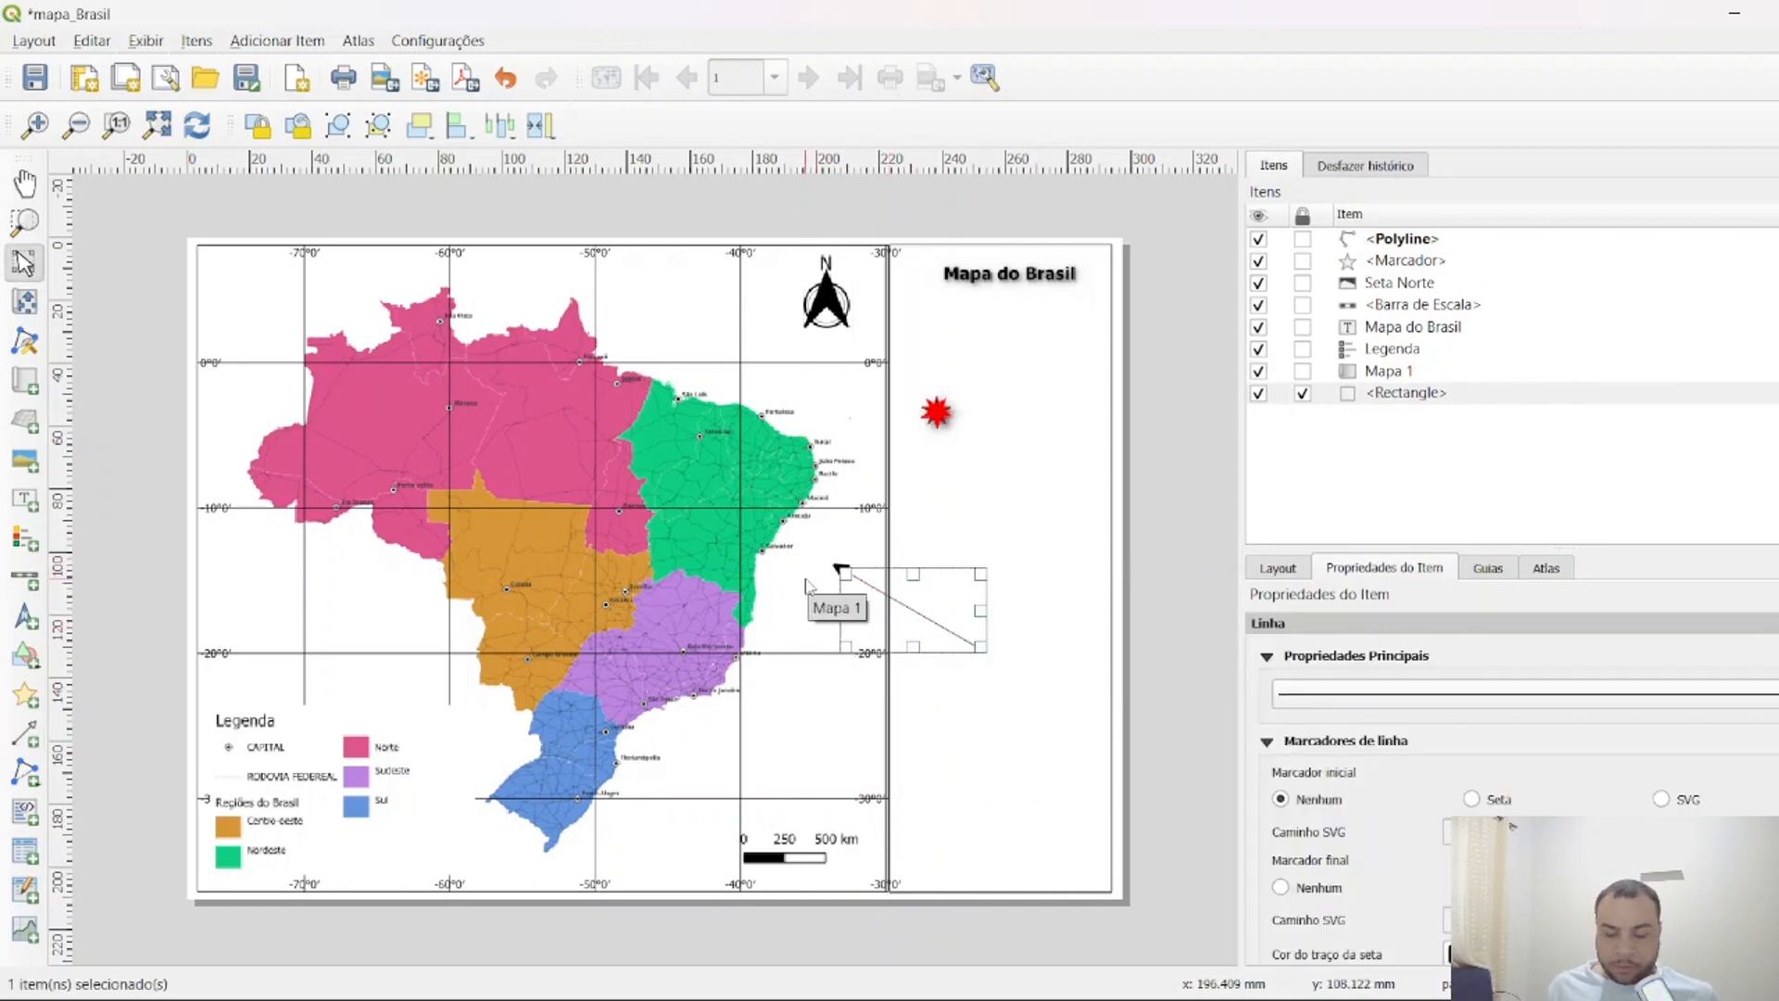
left_click(924, 617)
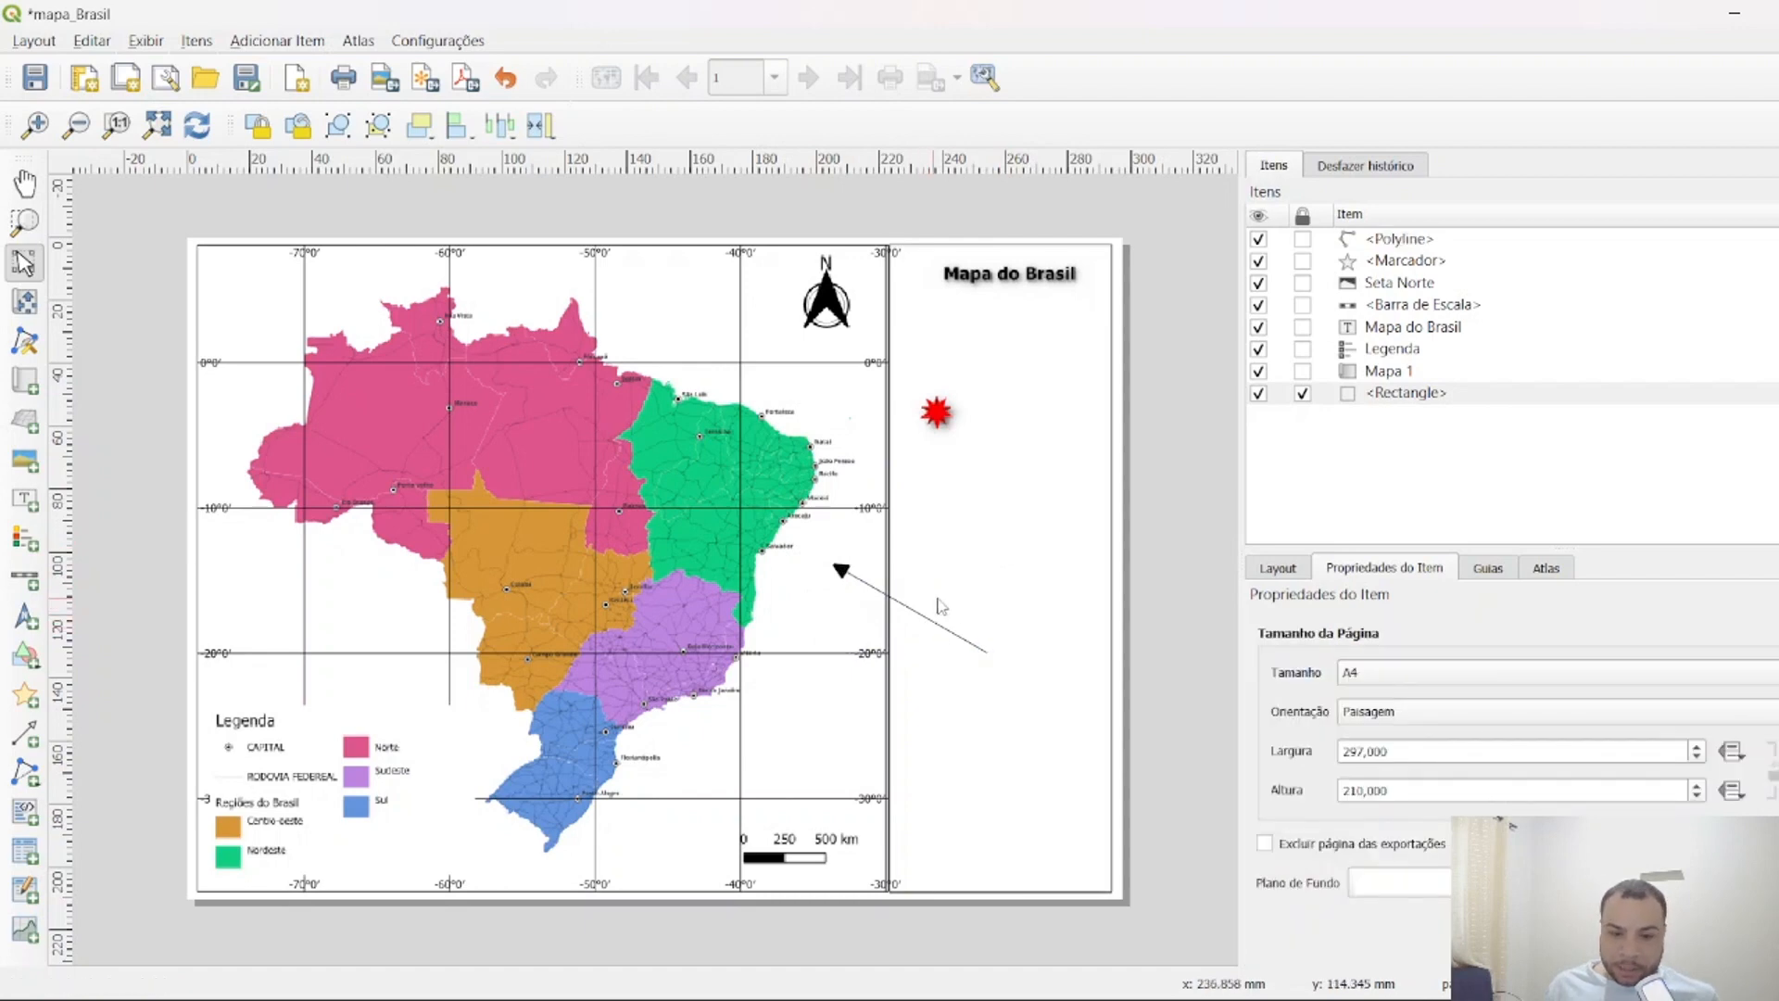
left_click(933, 668)
key("Delete")
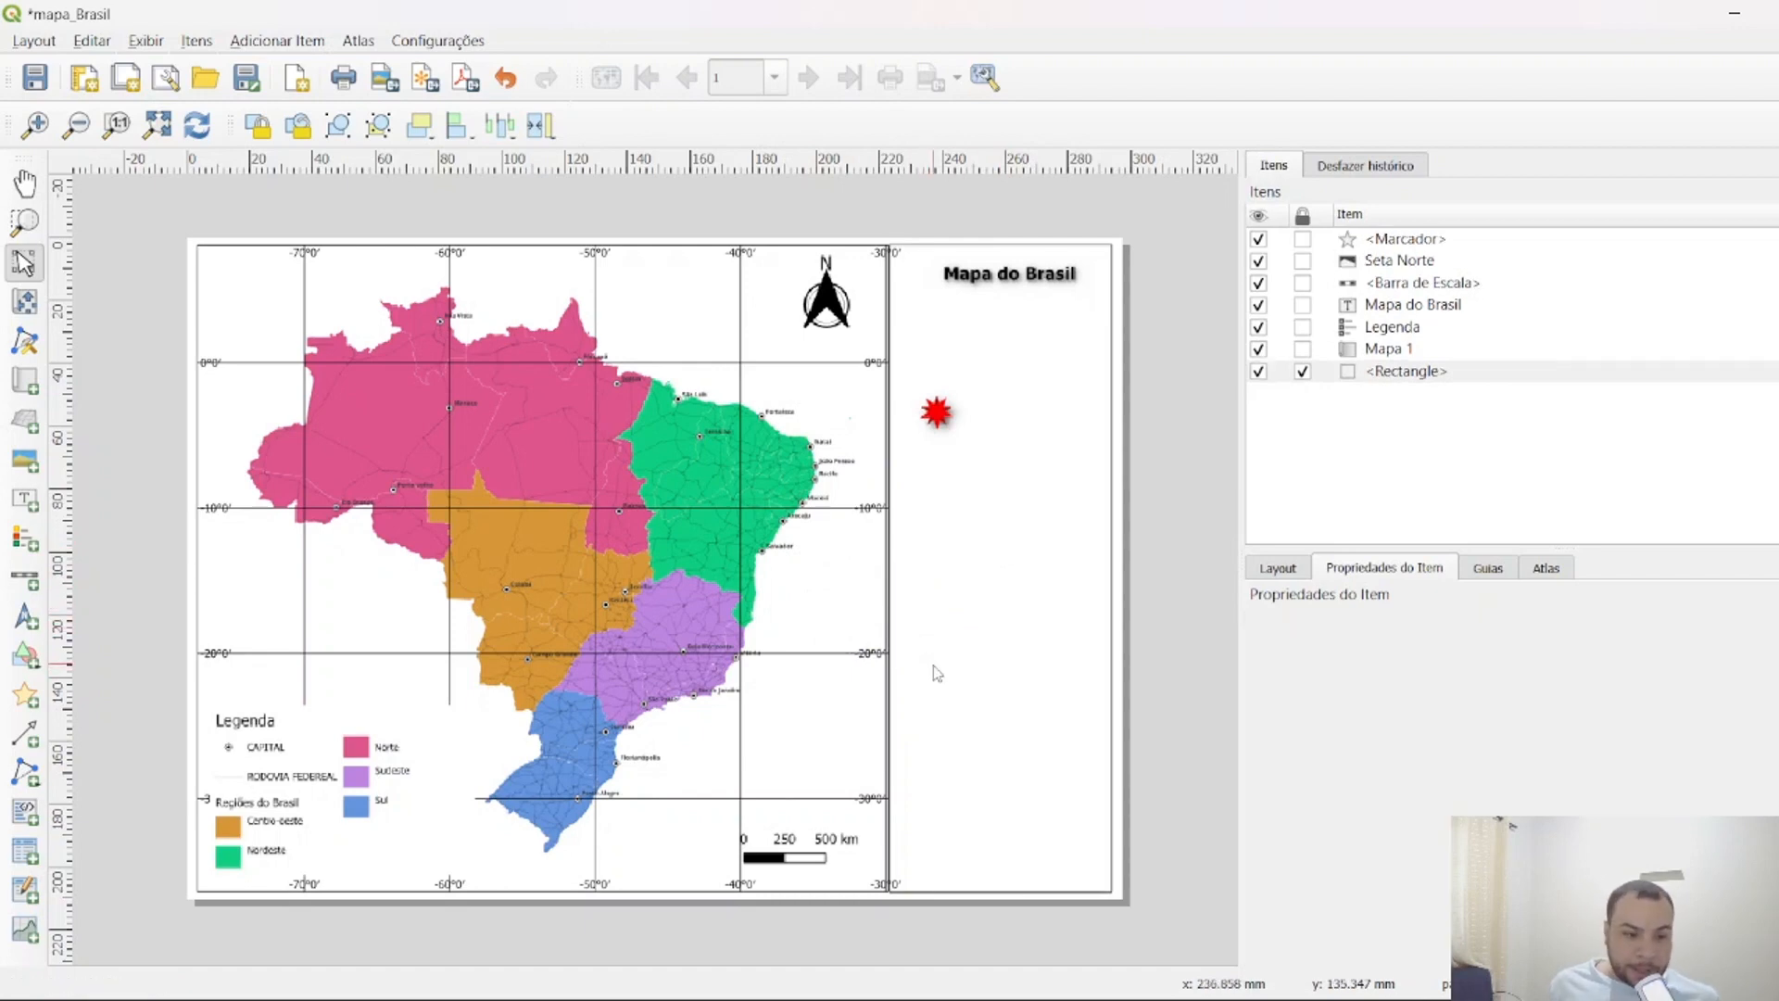
Draw an irregular many-sided polygon across the border between the map and the blank panel.
left_click(32, 786)
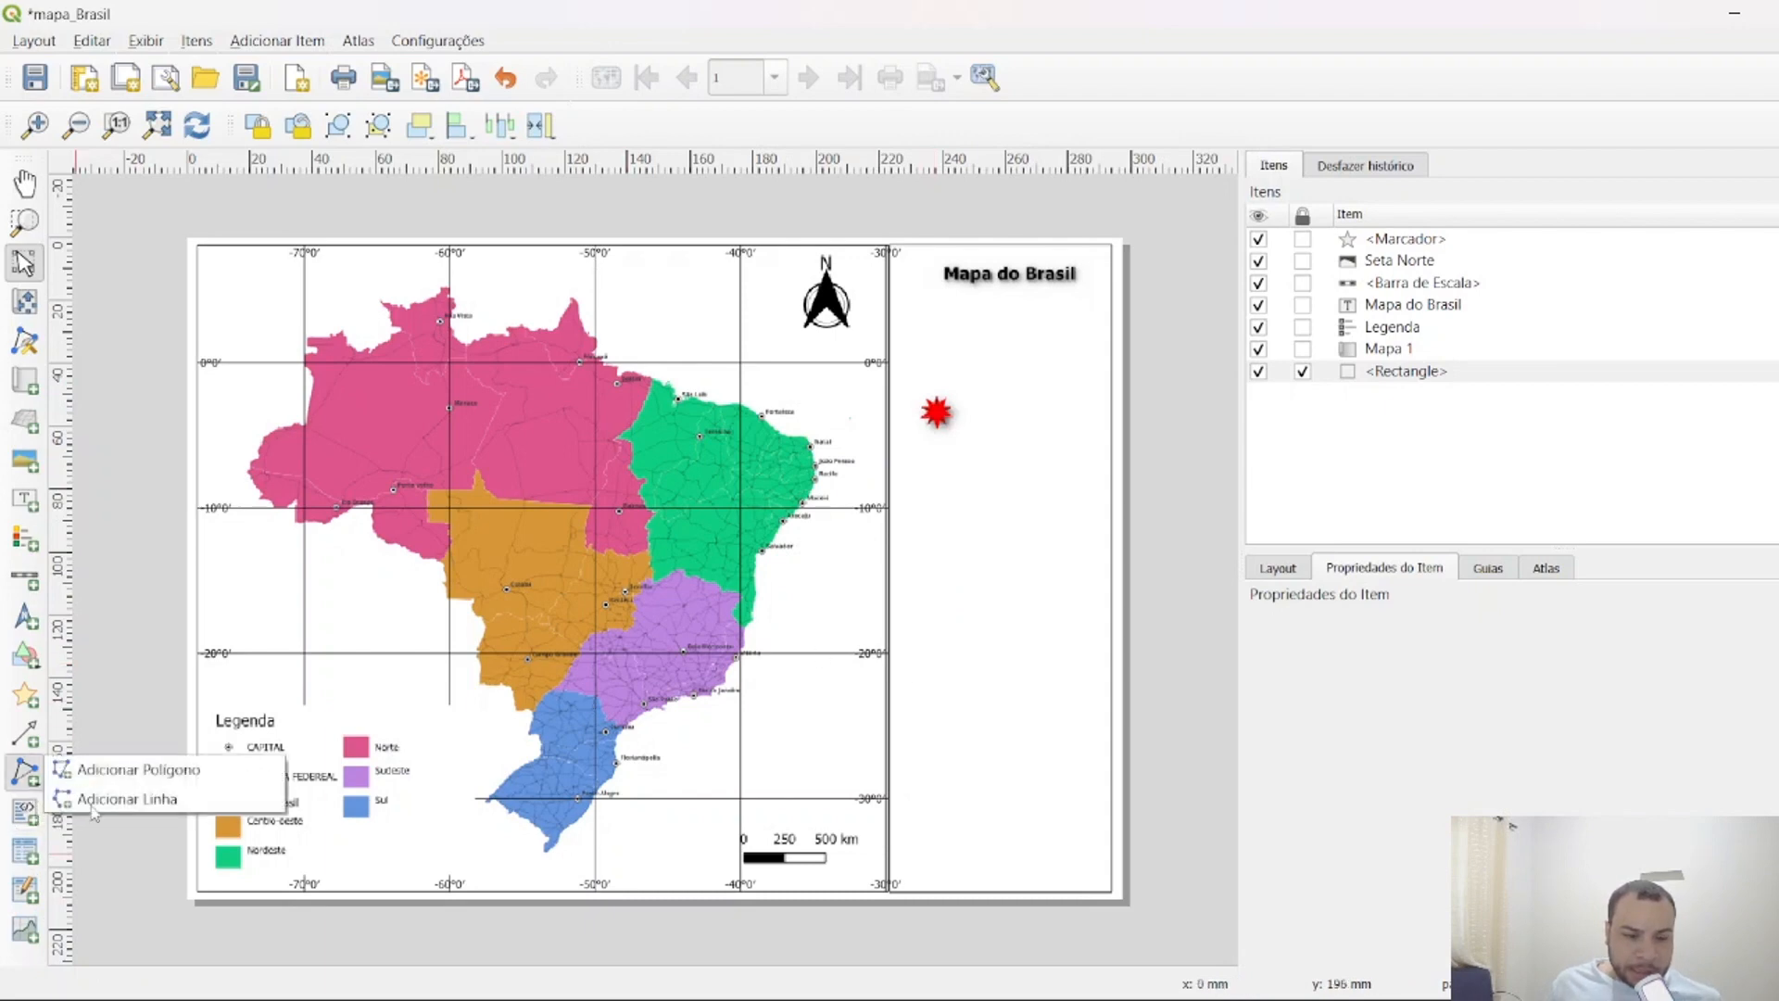
left_click(190, 776)
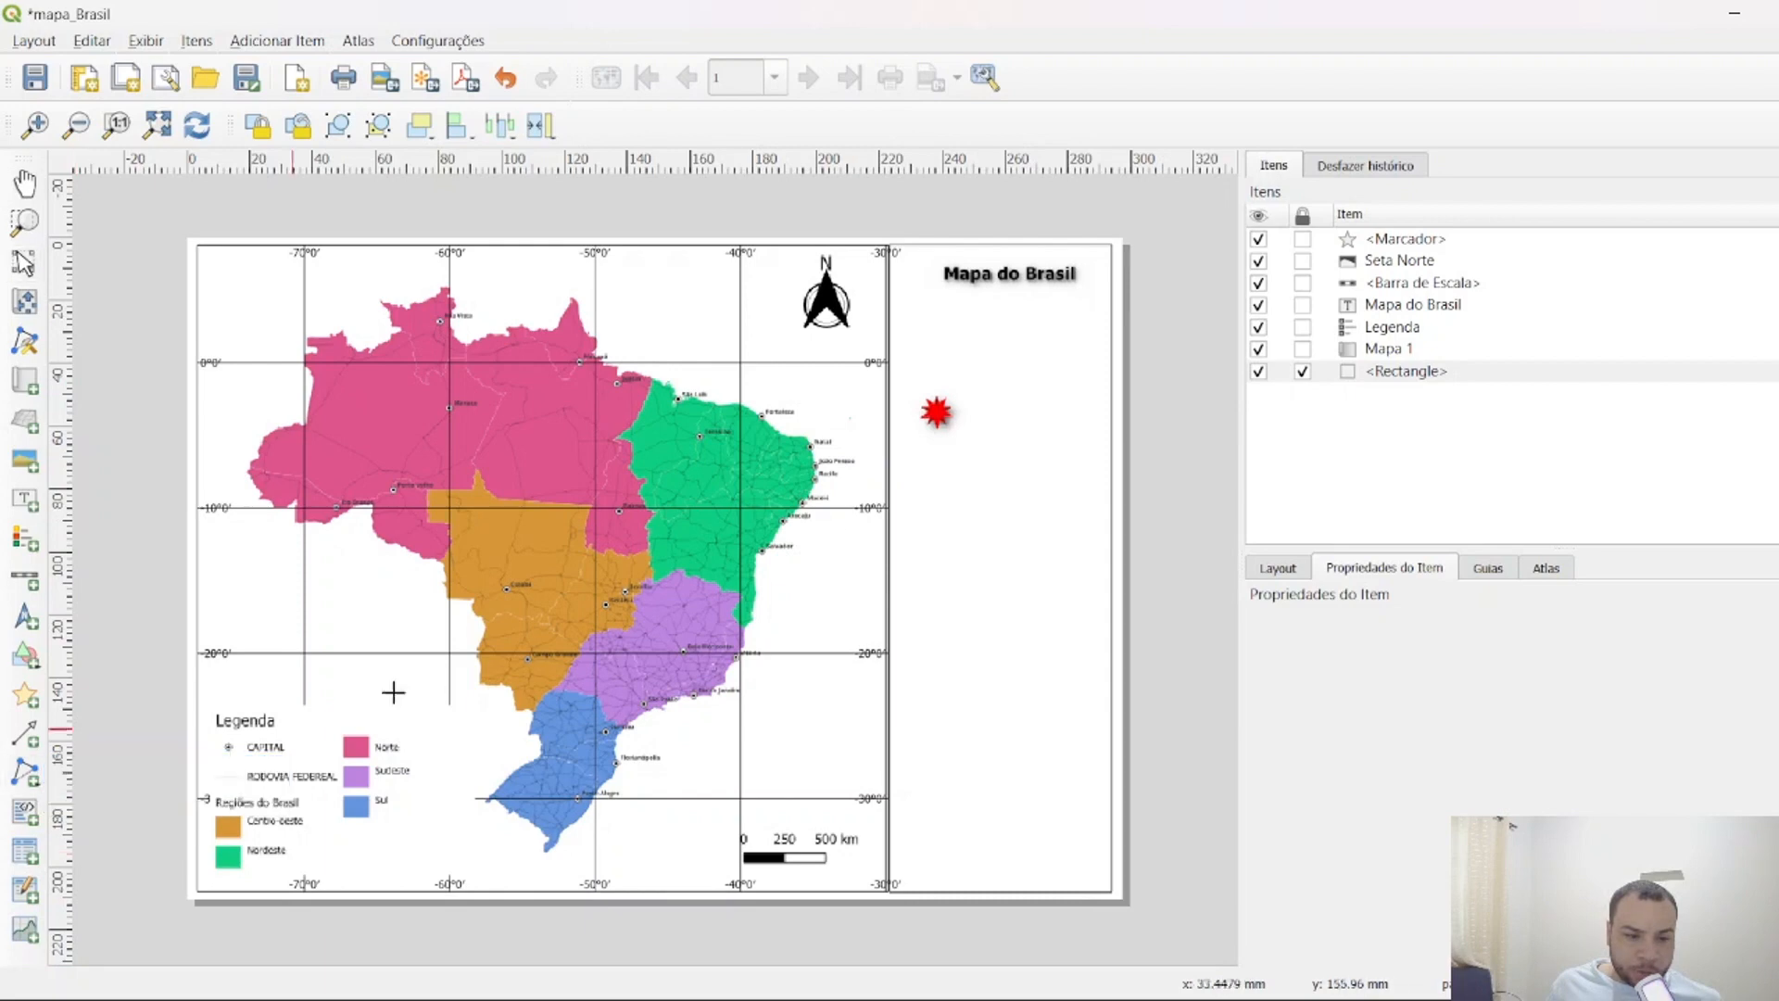
left_click(927, 538)
left_click(991, 491)
left_click(1002, 661)
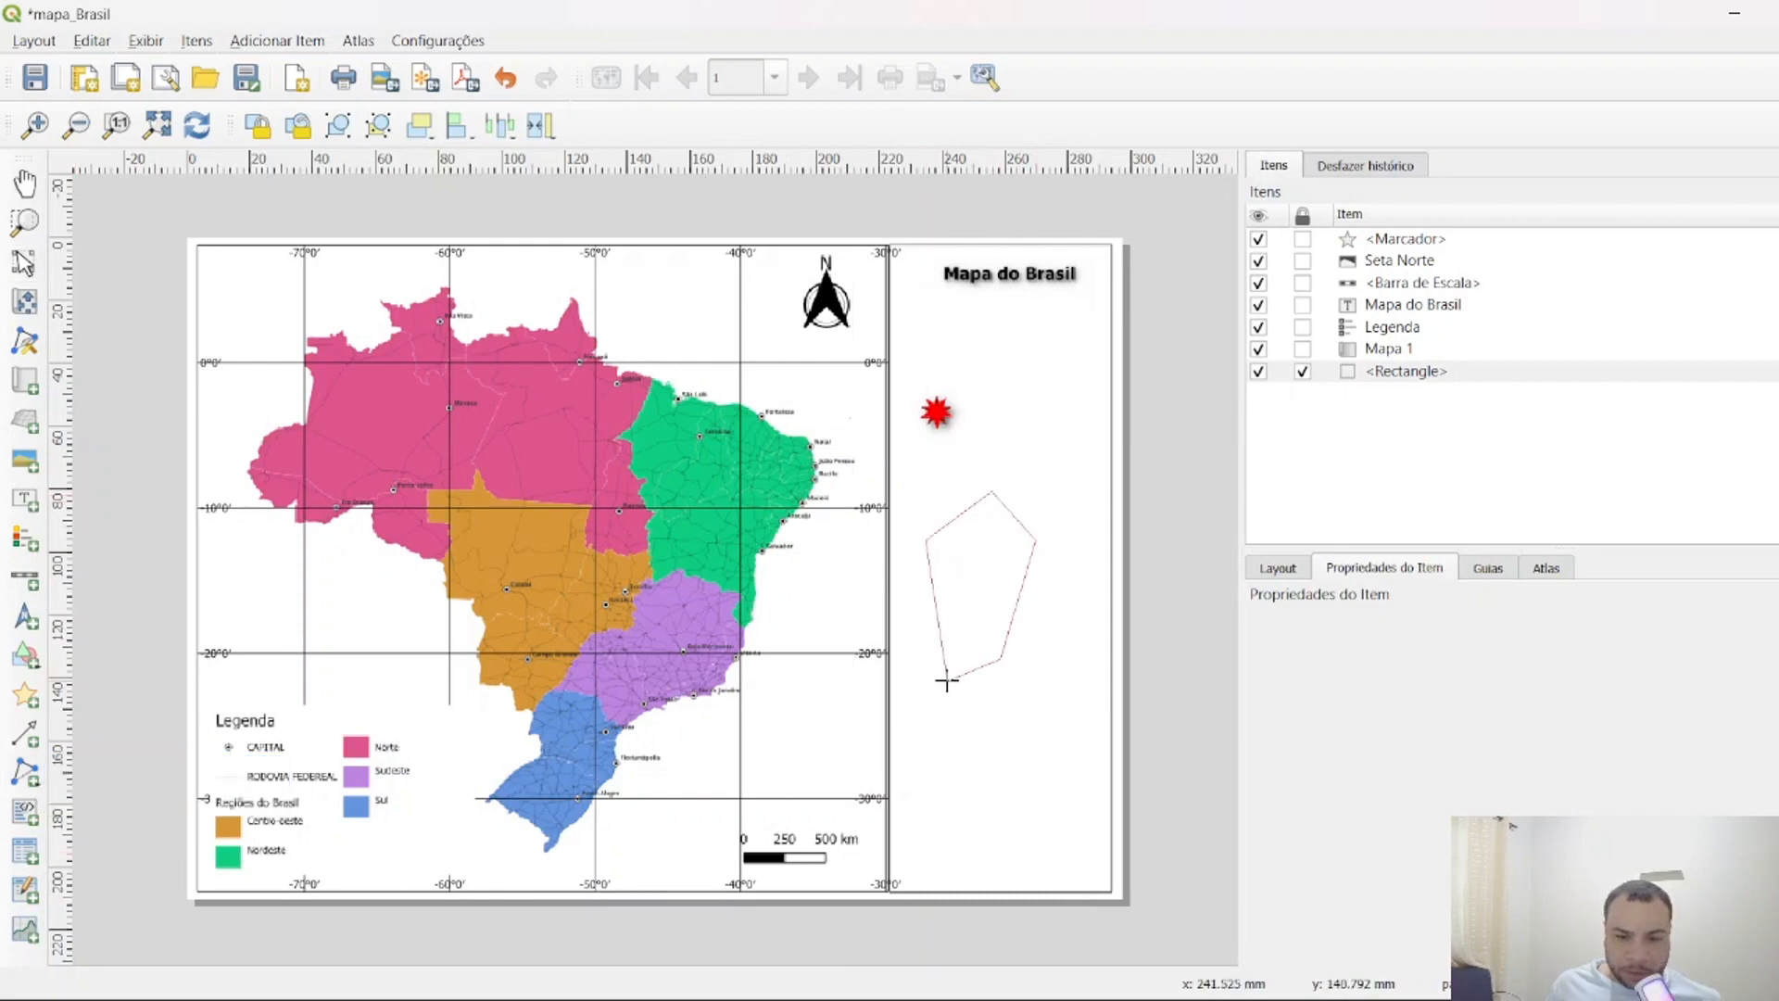
left_click(947, 681)
left_click(887, 654)
left_click(831, 584)
left_click(872, 445)
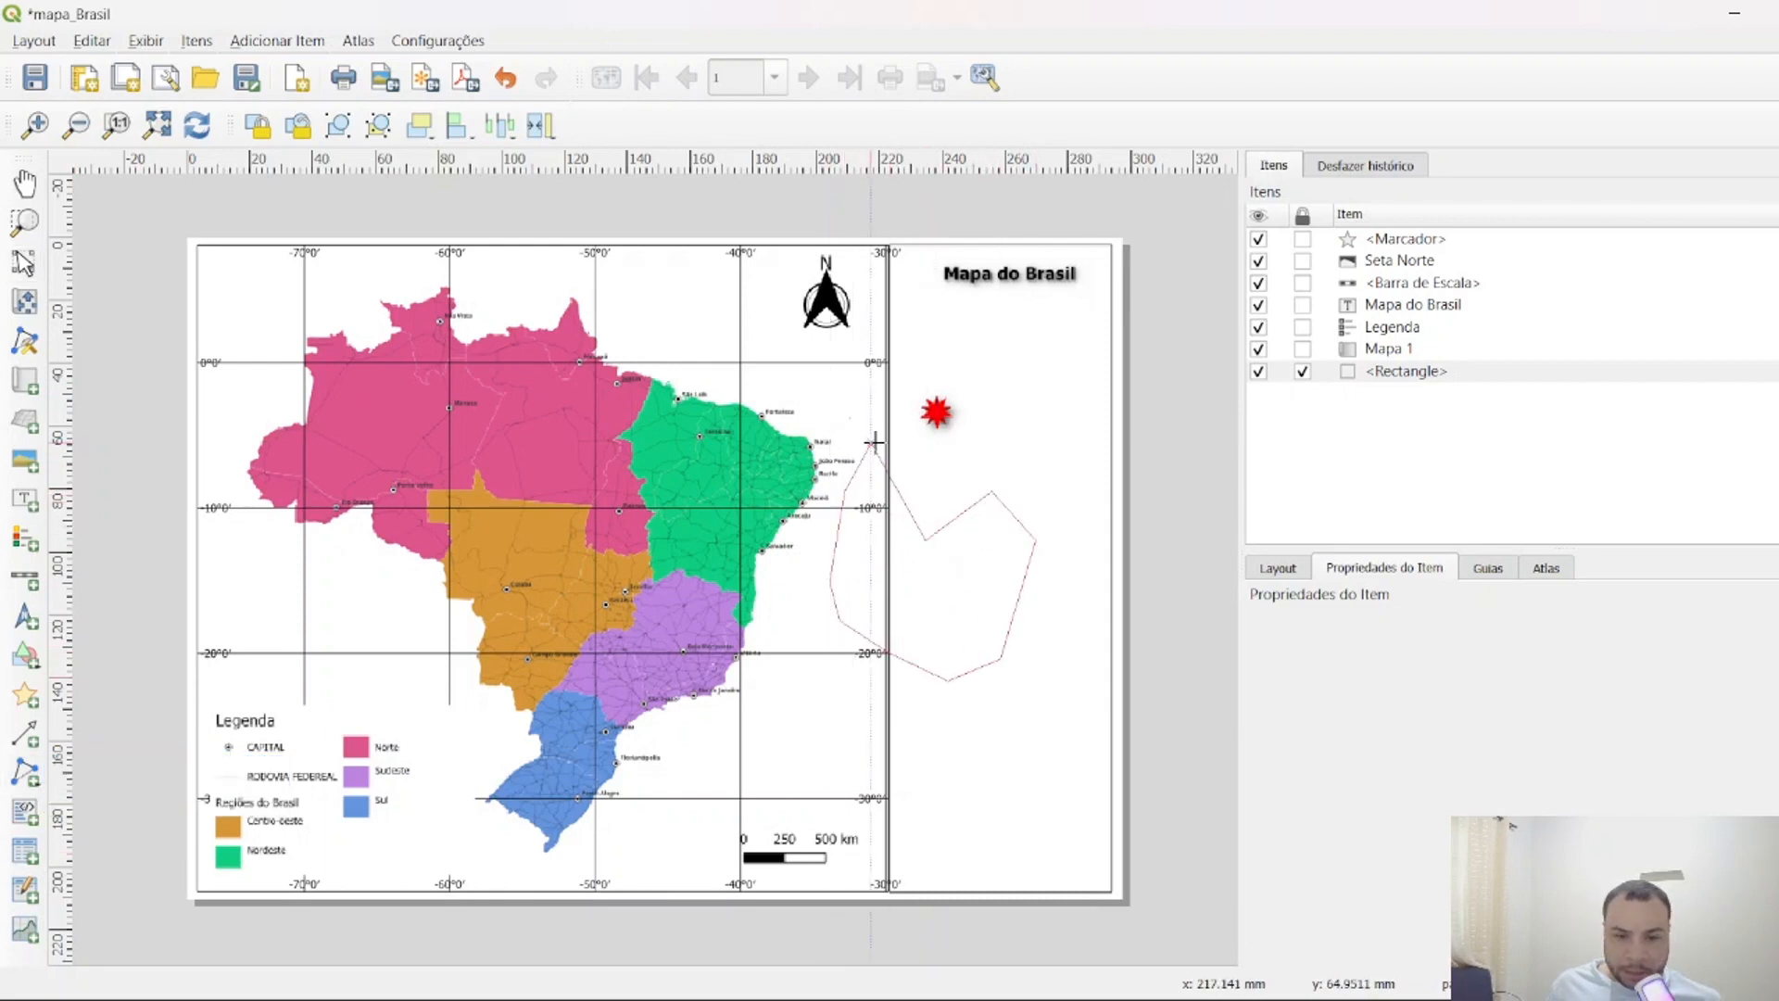
right_click(871, 445)
Move the polygon over the eastern part of the Brazil map, and delete it.
mouse_move(903, 556)
left_mouse_down()
mouse_move(1020, 583)
mouse_move(893, 588)
left_mouse_up()
left_click(1013, 785)
left_click(1027, 593)
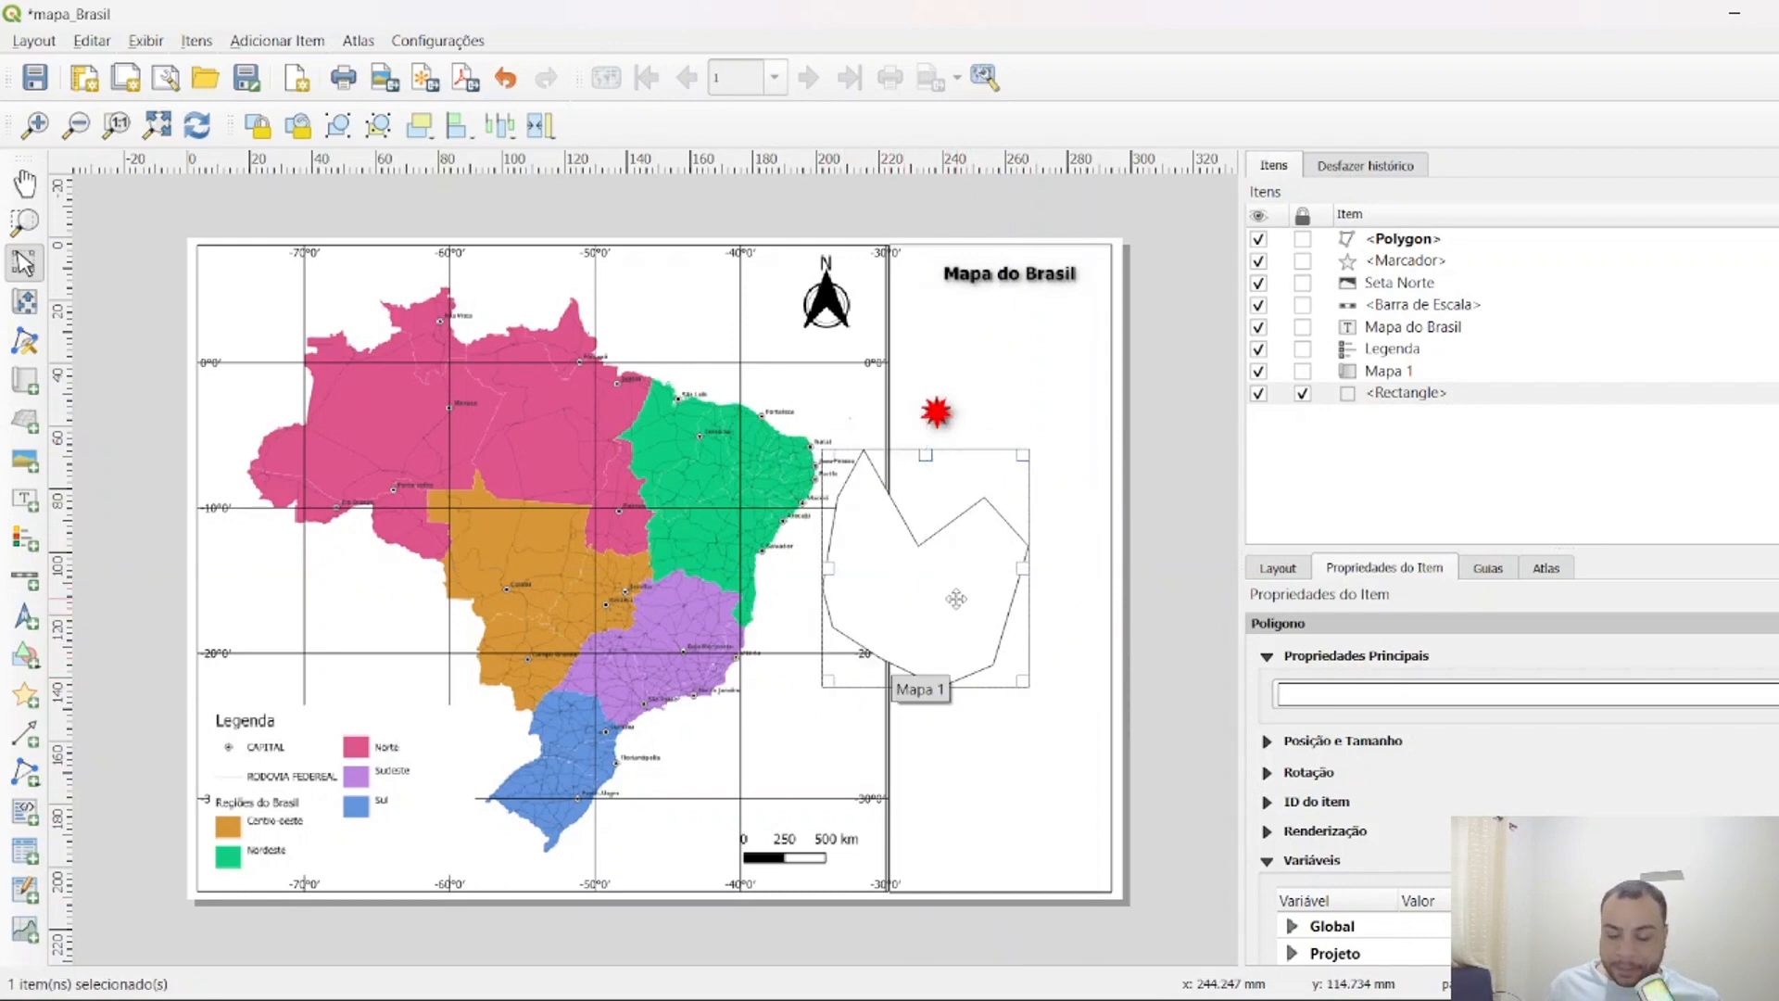
left_click_drag(953, 596, 657, 610)
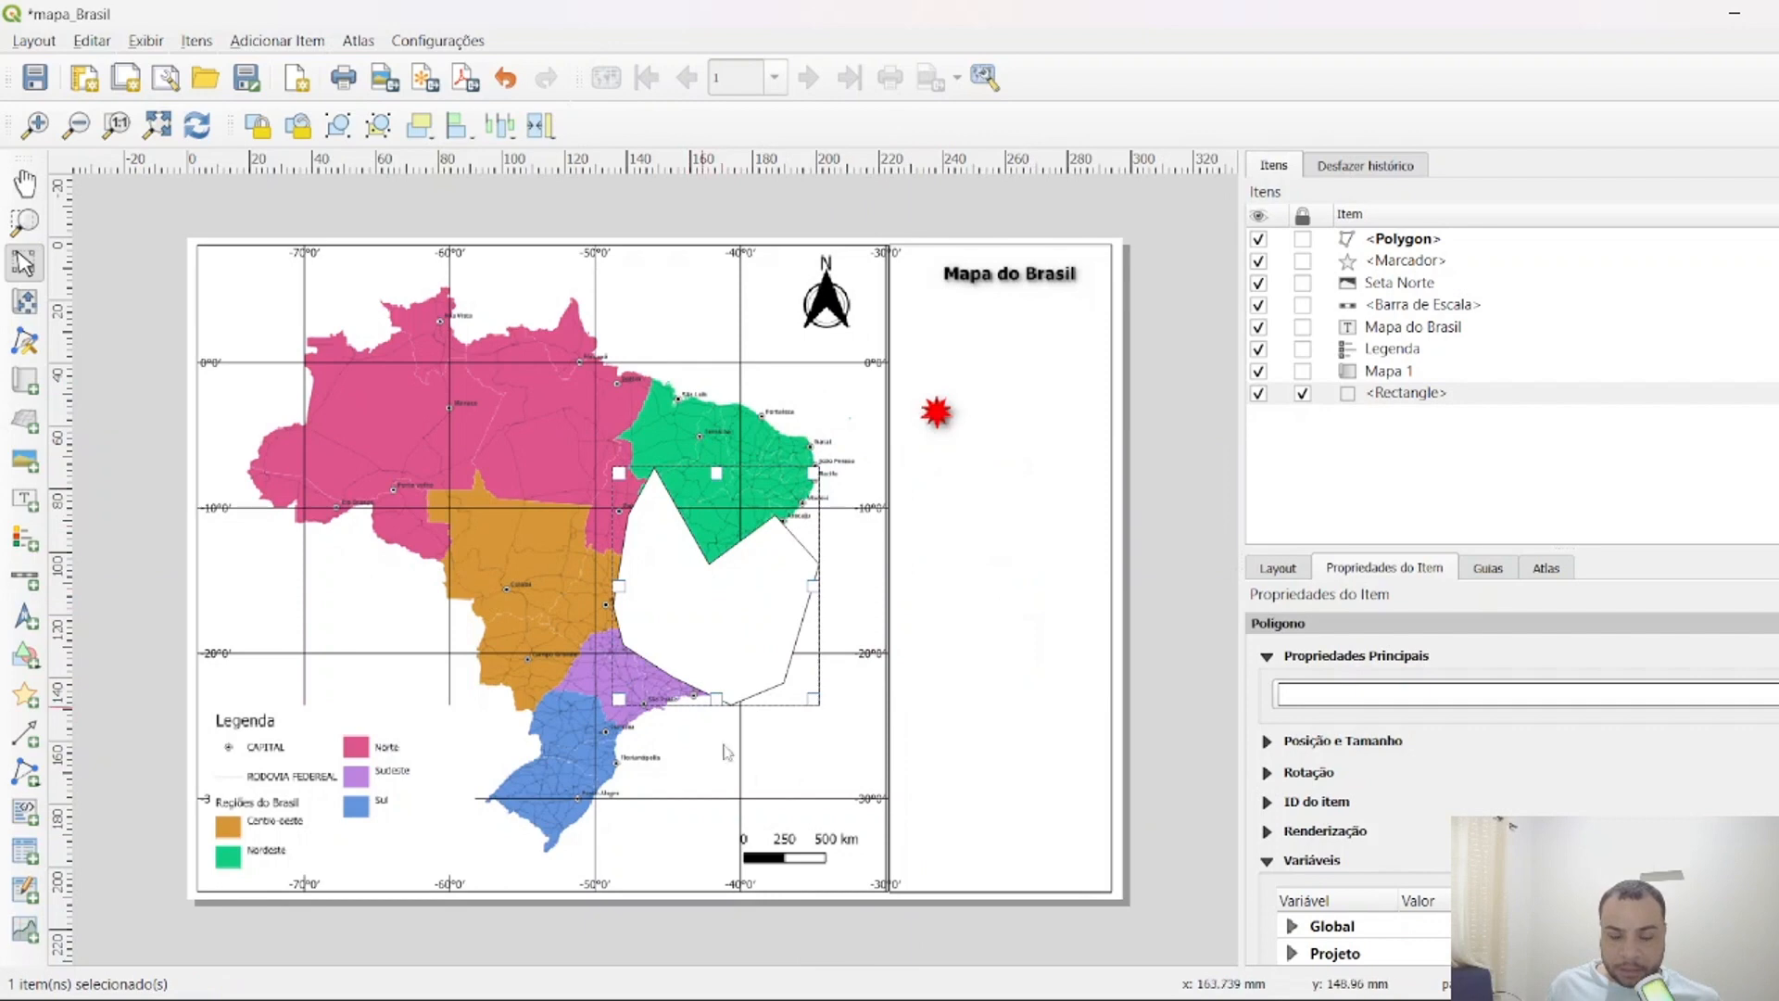
mouse_move(1043, 980)
left_click(933, 890)
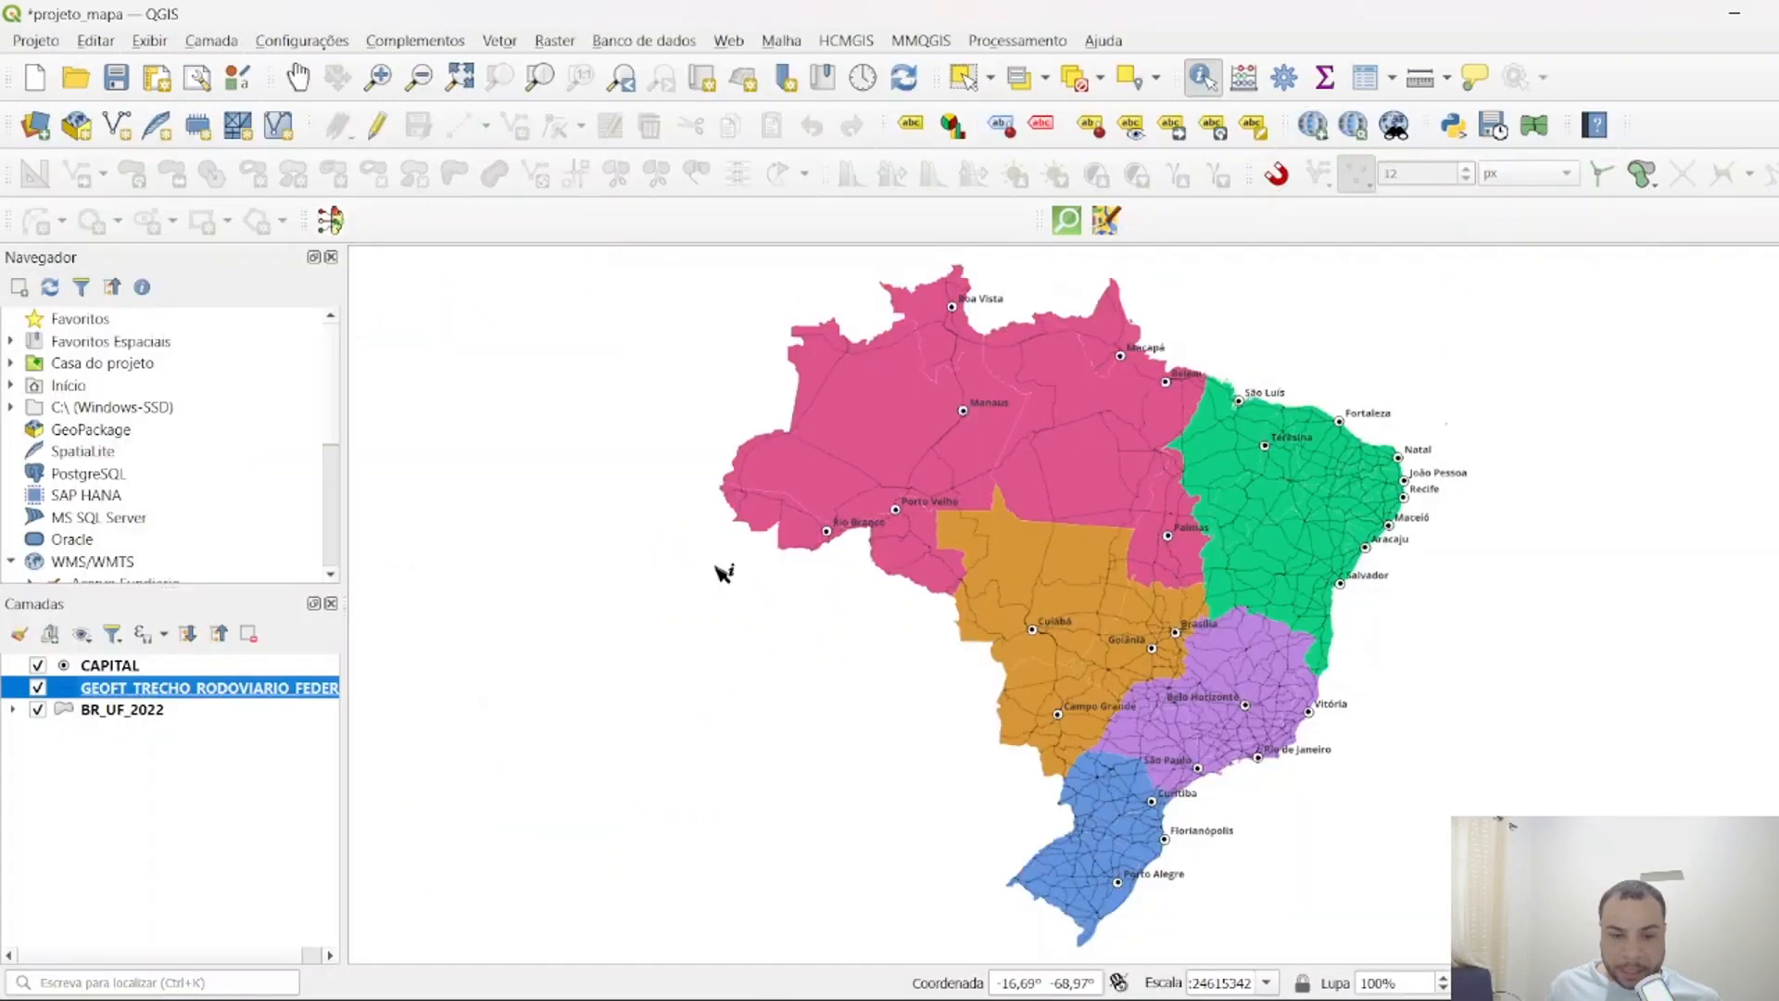
left_click(1224, 889)
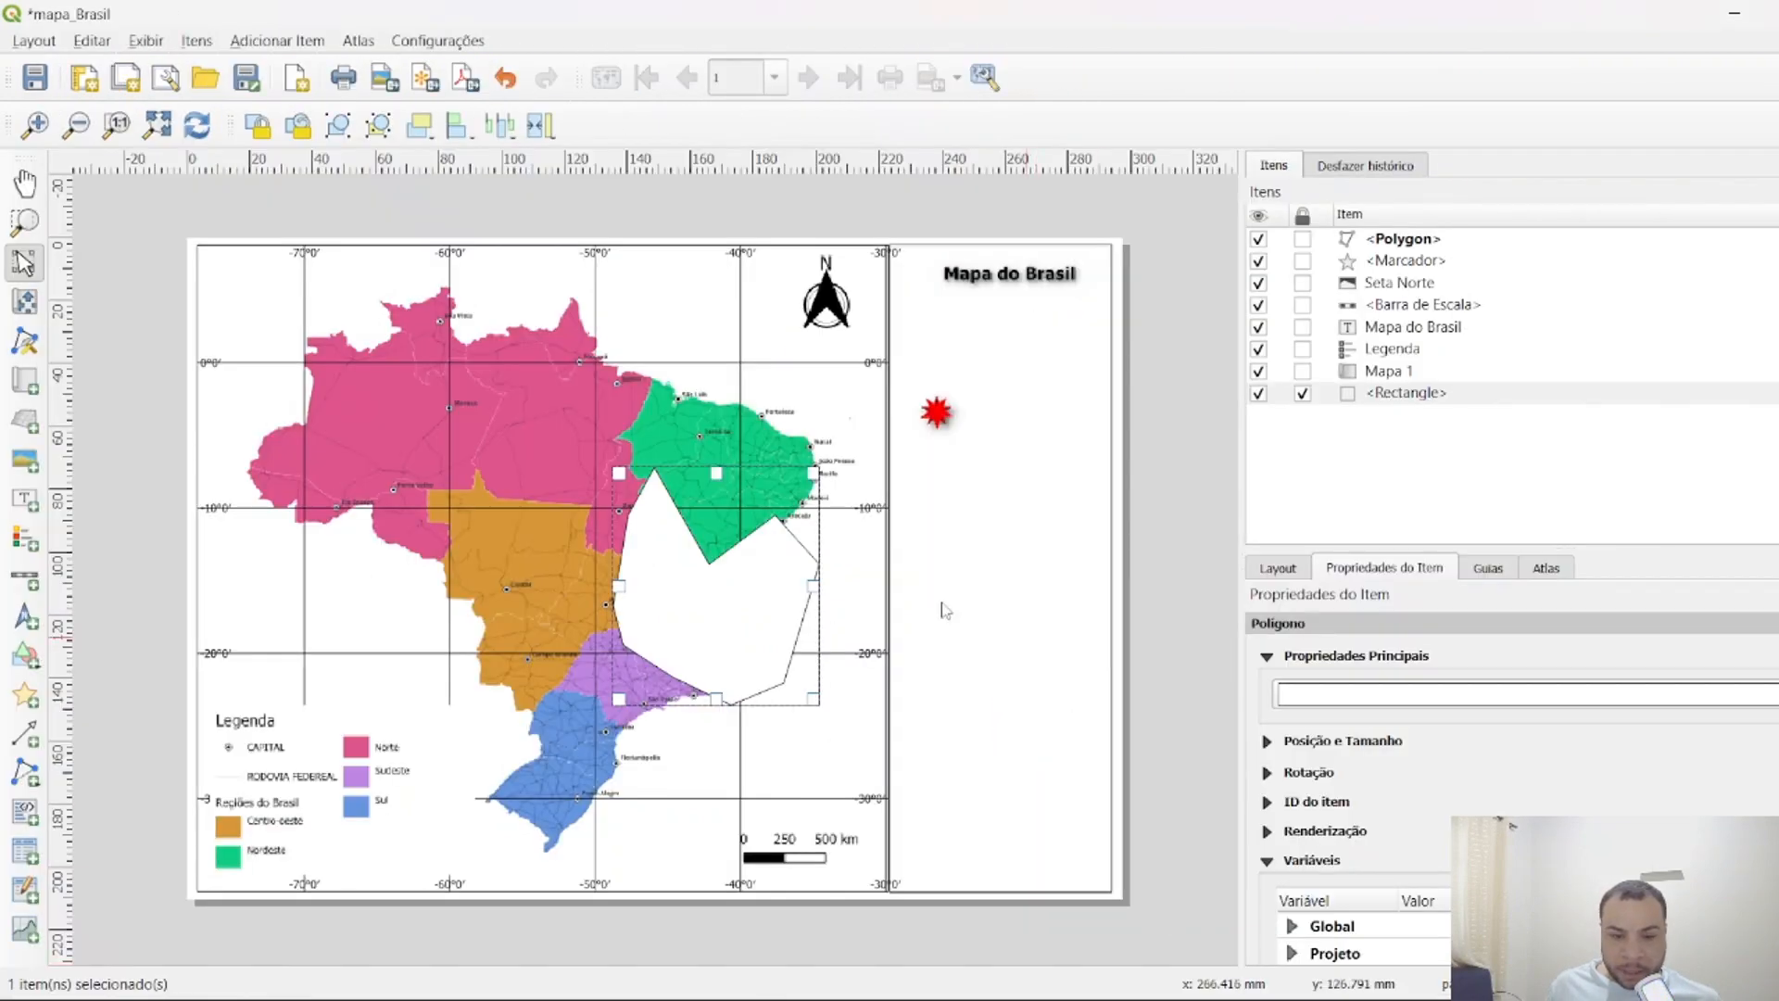
key("Delete")
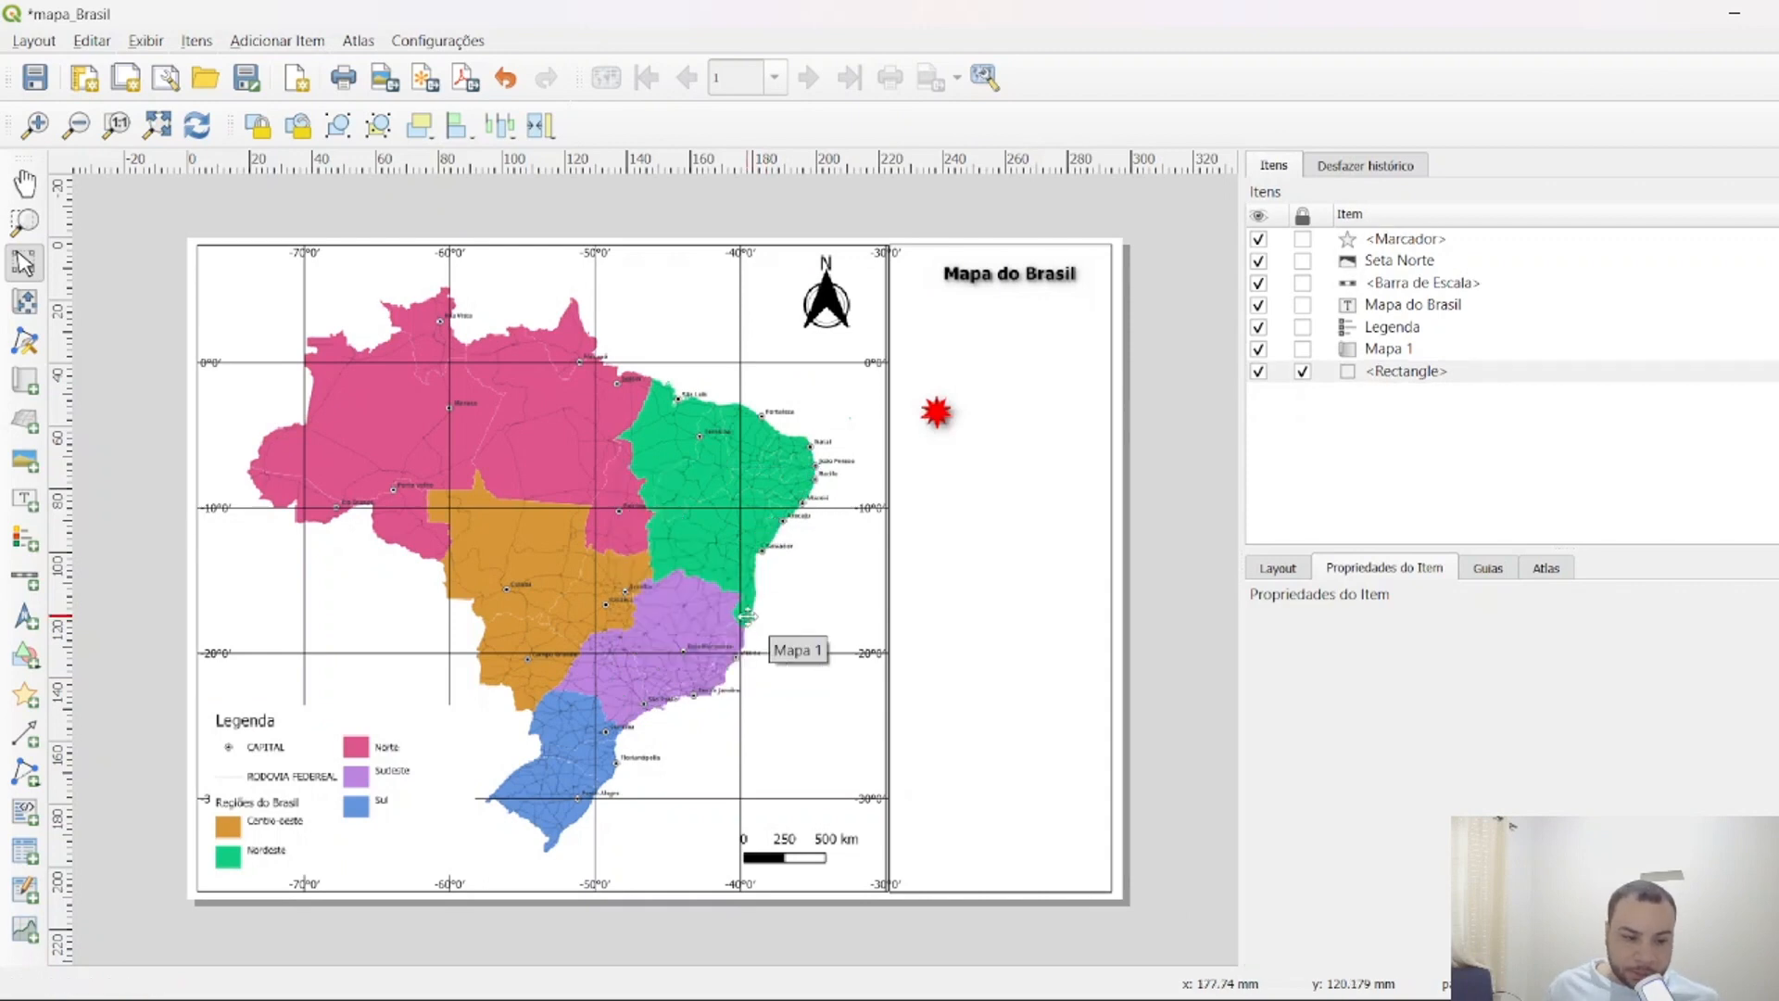
Try an irregular multi-segment line across the border between the map and the blank panel, and delete it.
left_click(35, 783)
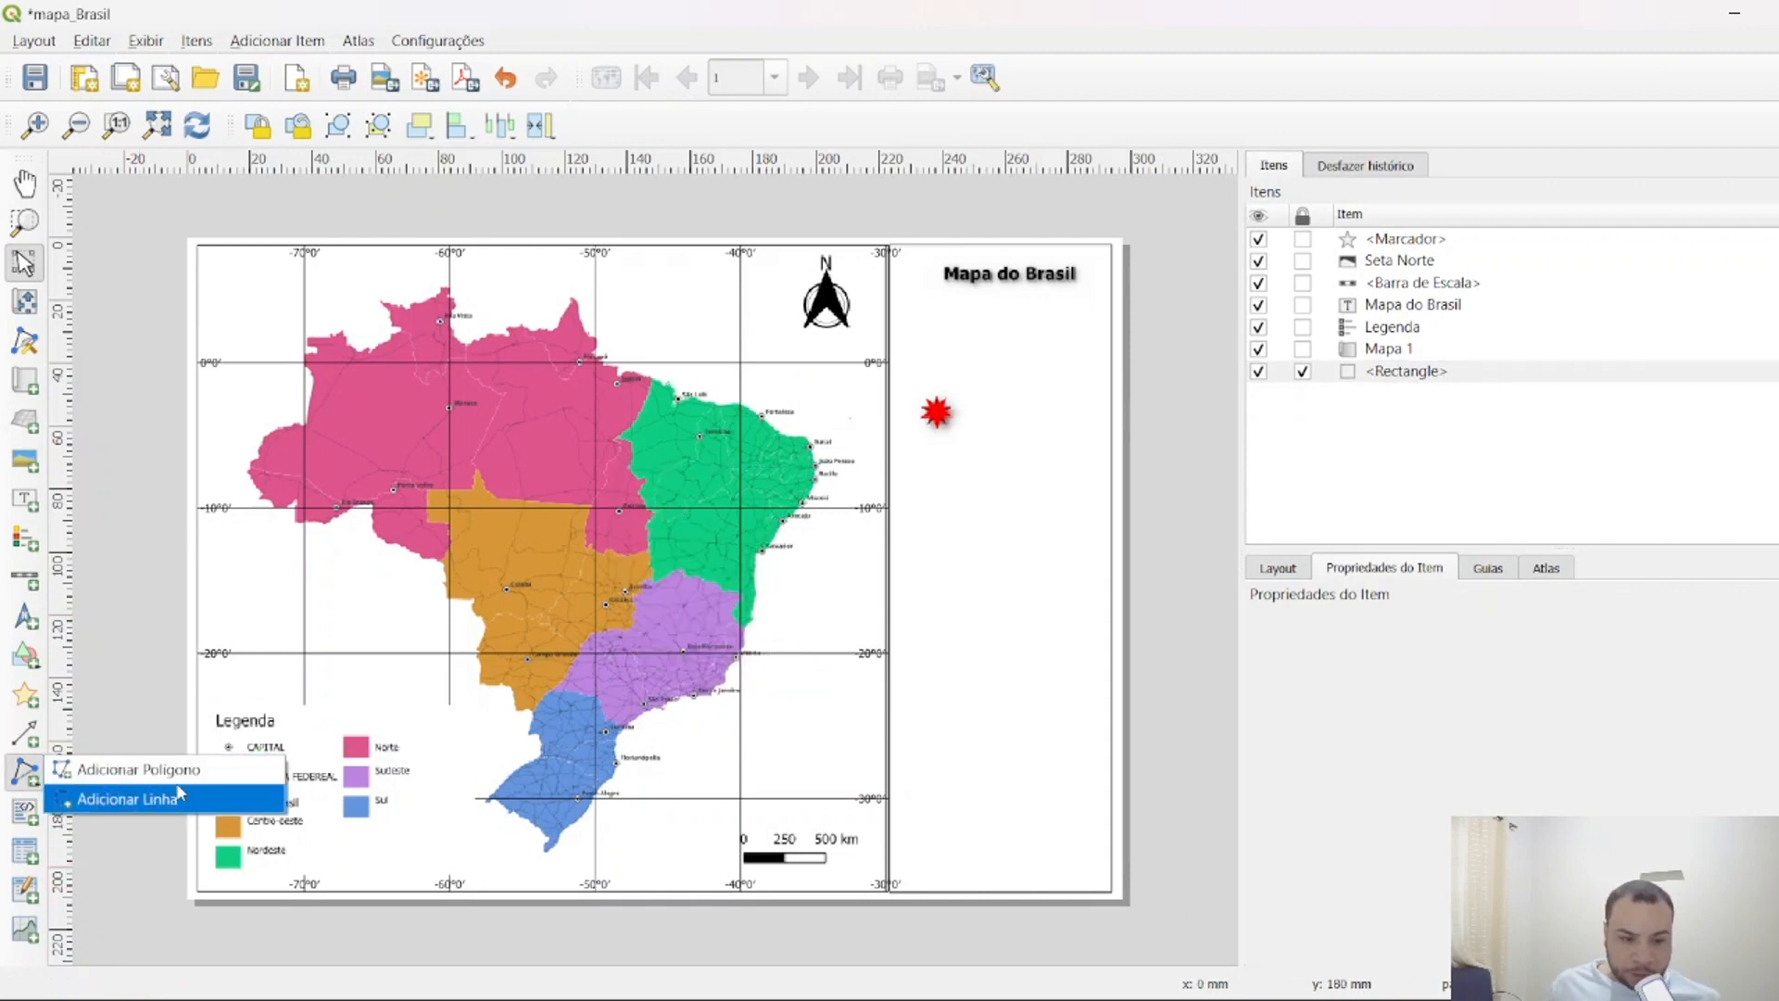
left_click(61, 798)
left_click(958, 478)
left_click(822, 552)
left_click(830, 629)
left_click(928, 614)
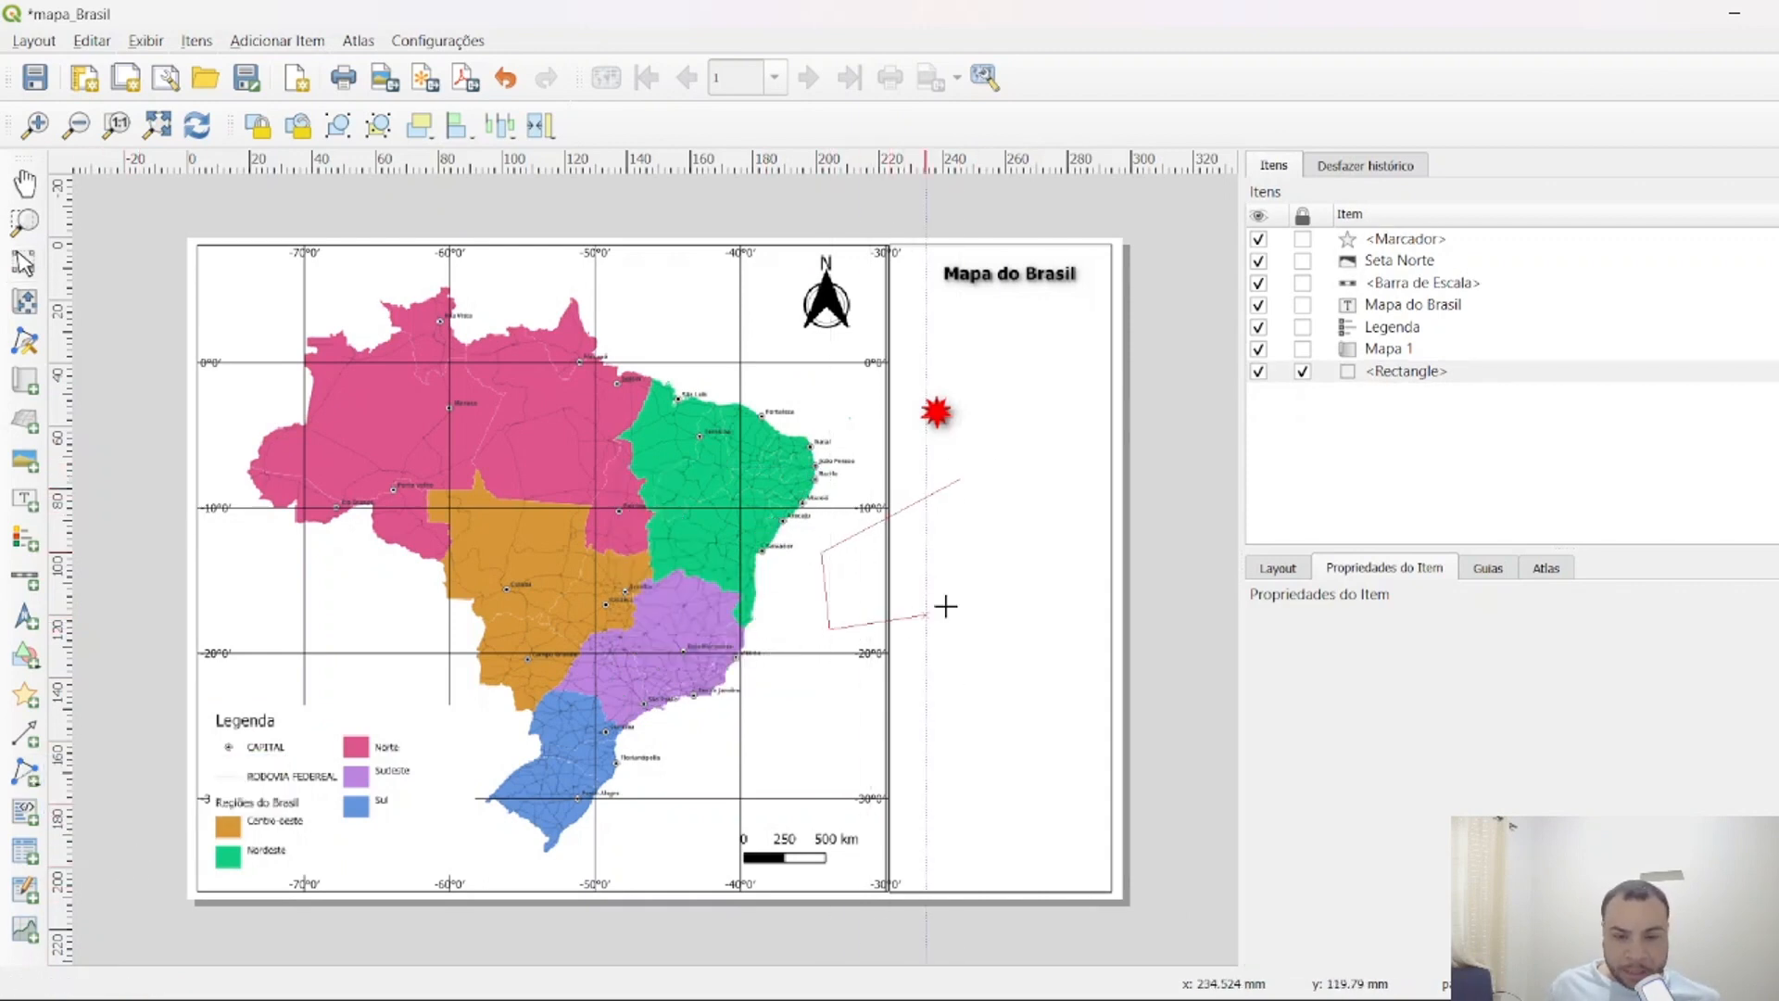
left_click(1009, 568)
left_click(1010, 481)
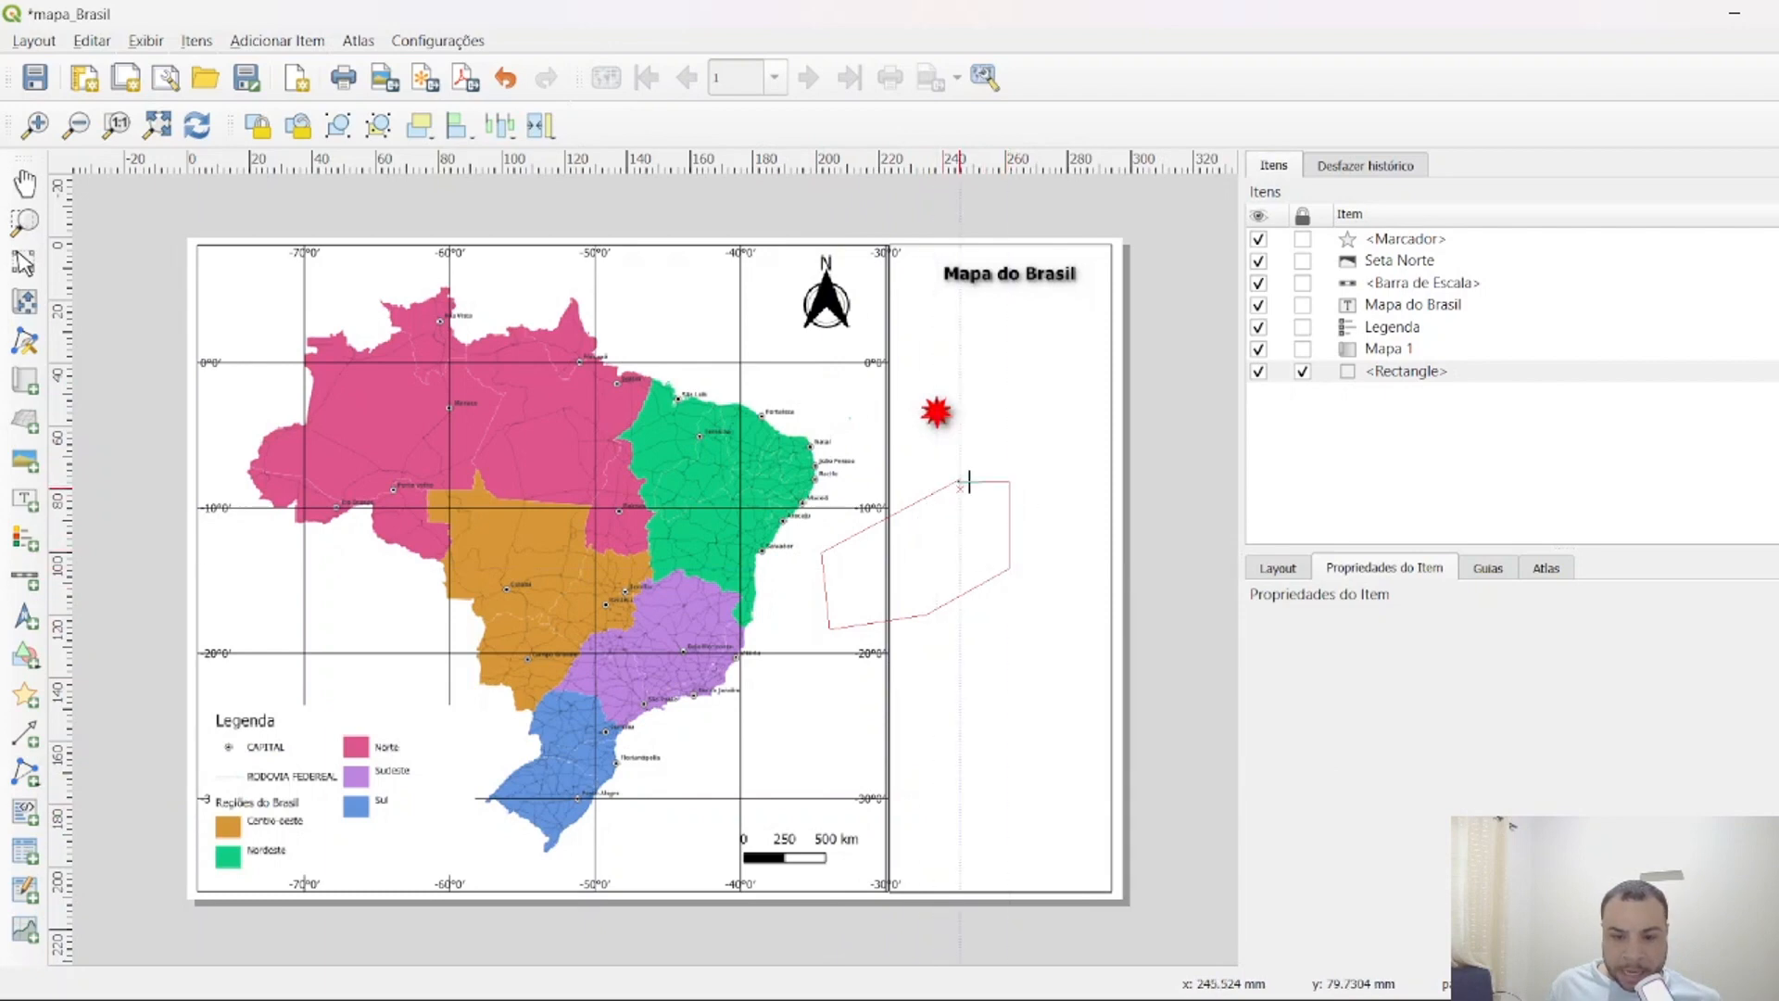
left_click(958, 480)
left_click(936, 456)
left_click(1046, 419)
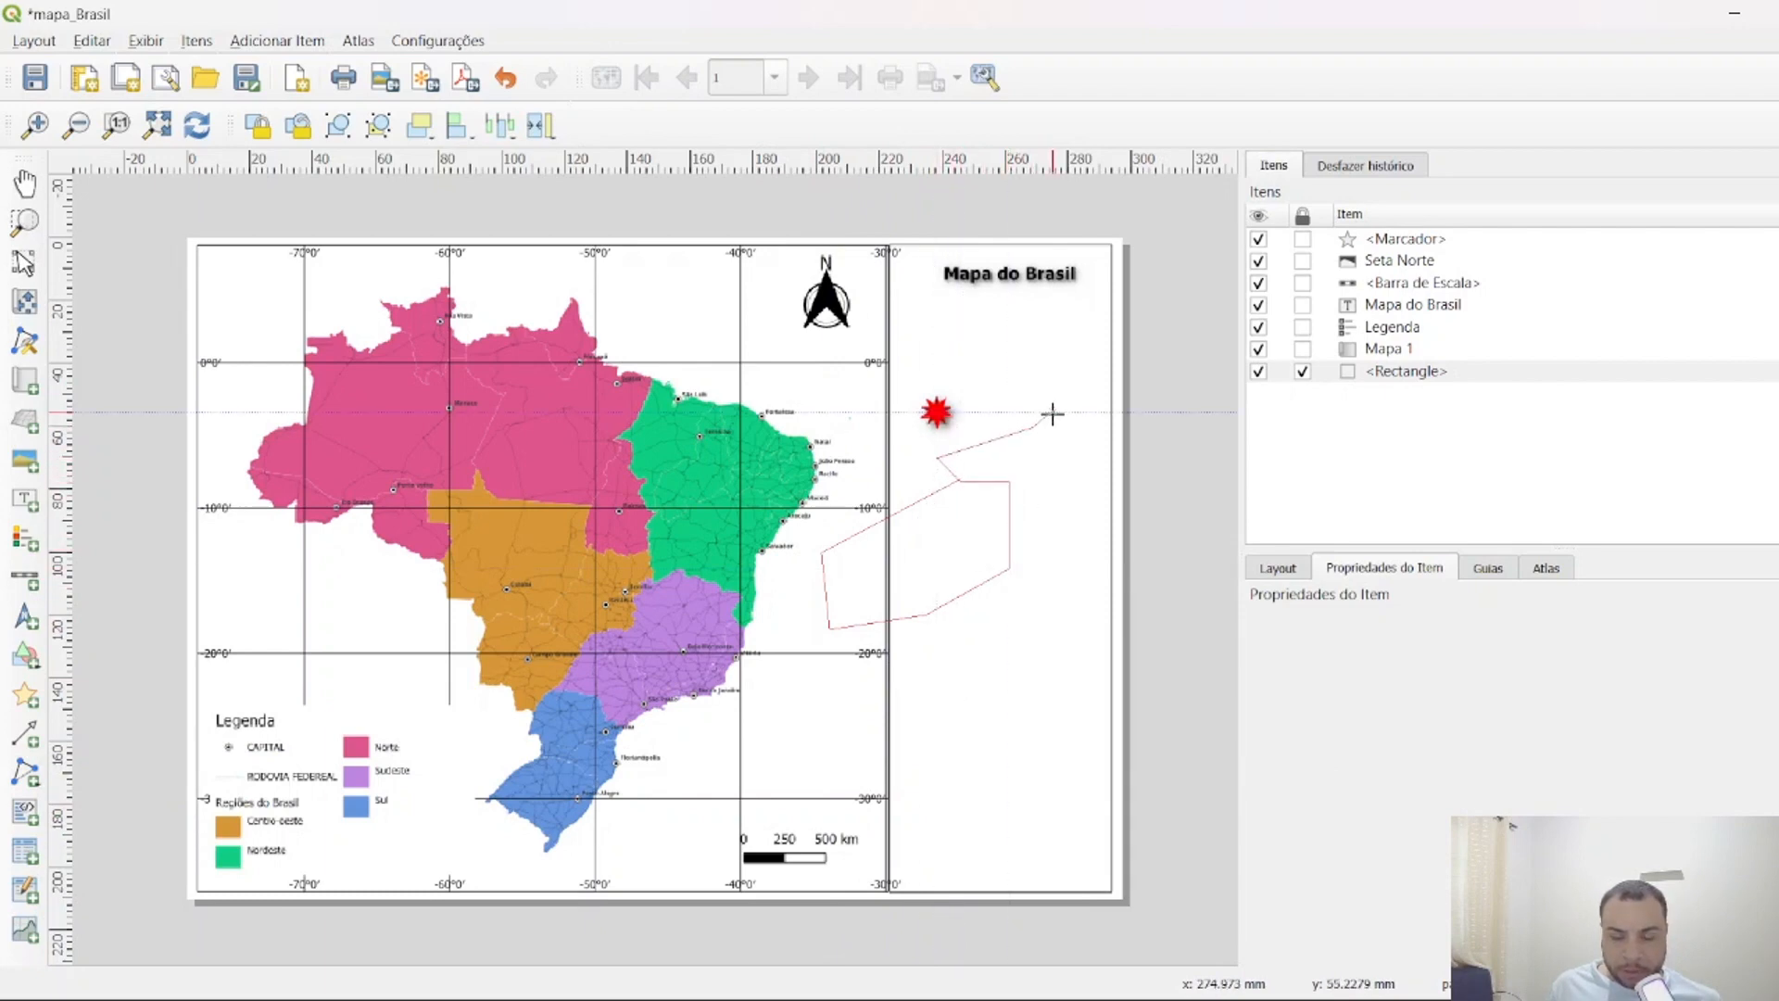
right_click(1057, 409)
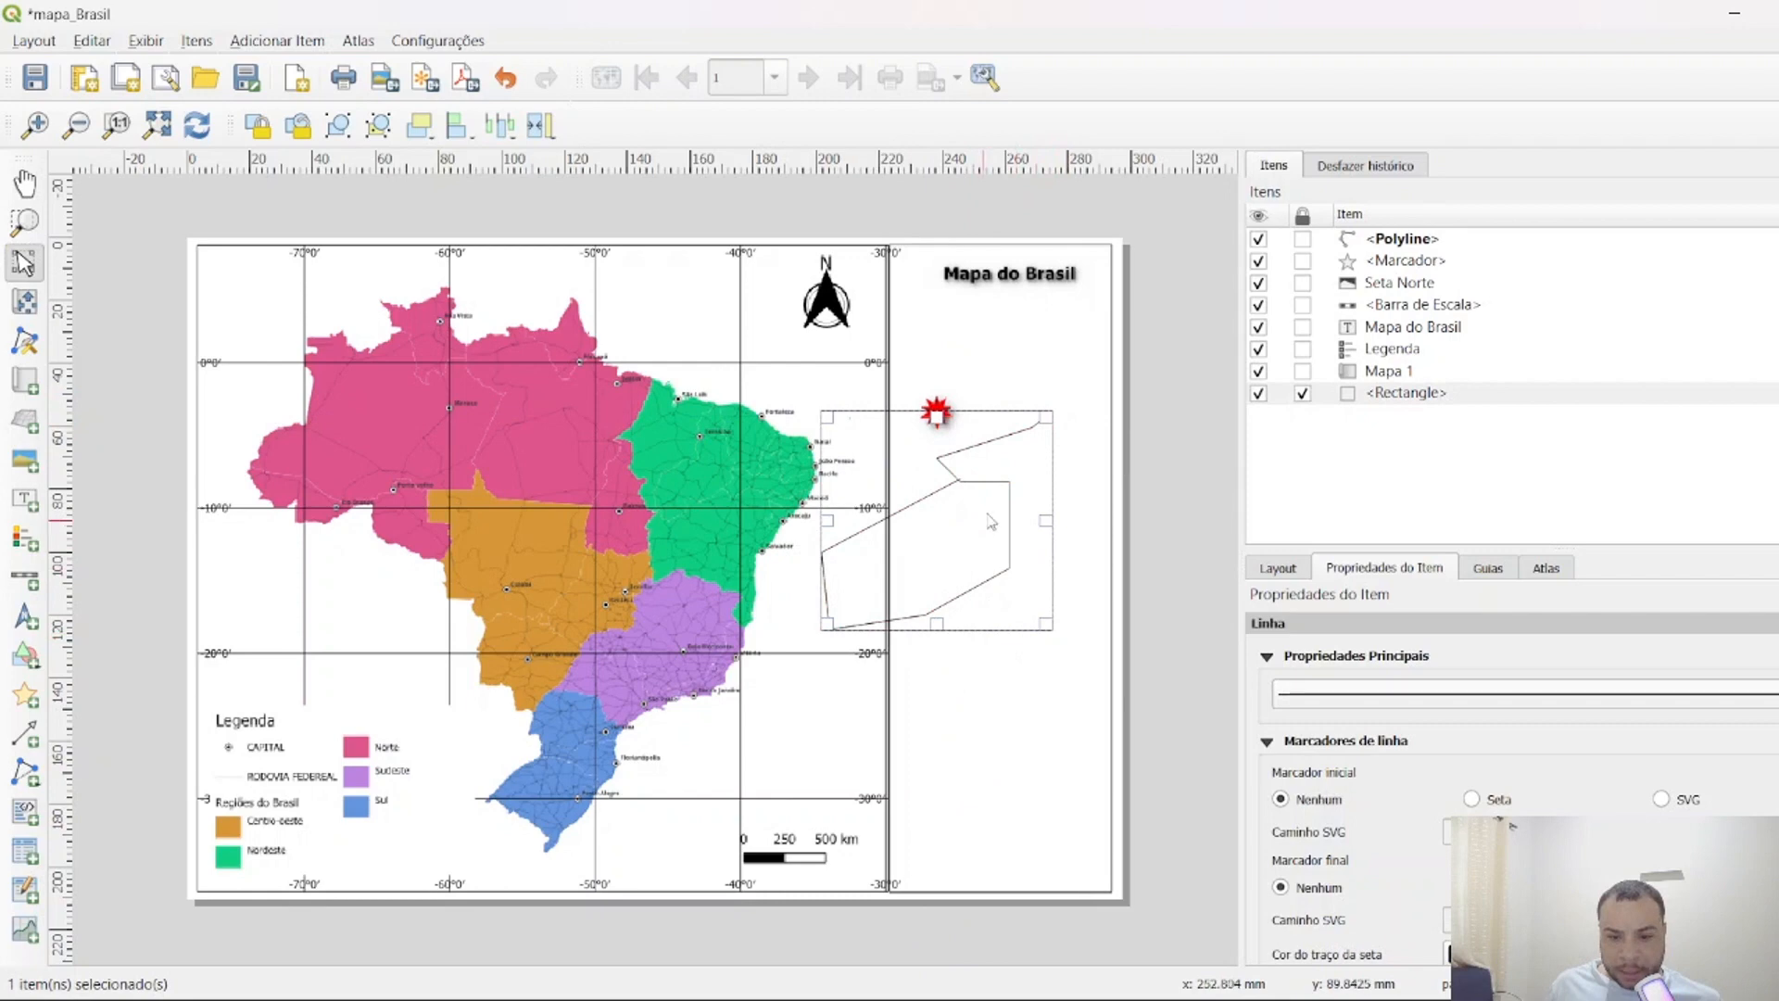
key("Delete")
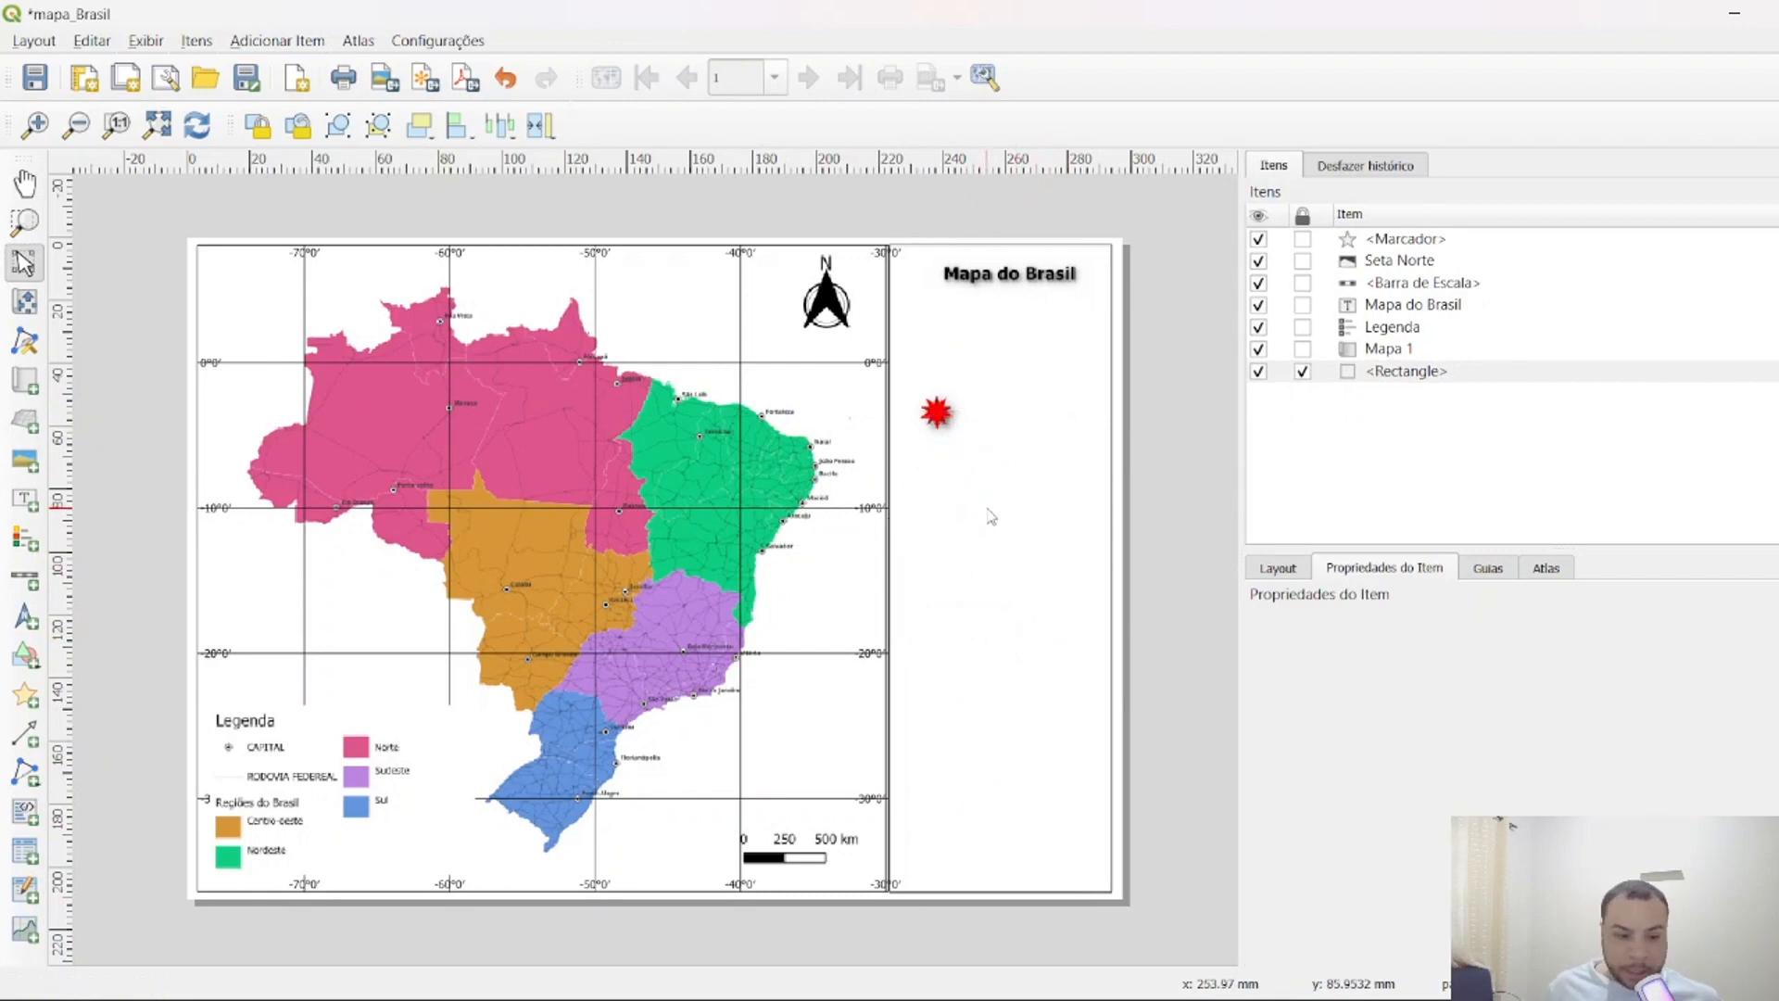
Add an attribute table of the BR_UF_2022 layer, extend its frame to show more rows, and place it across the map and panel border.
left_click(21, 855)
left_click_drag(1042, 614, 969, 667)
left_click_drag(1074, 643, 561, 642)
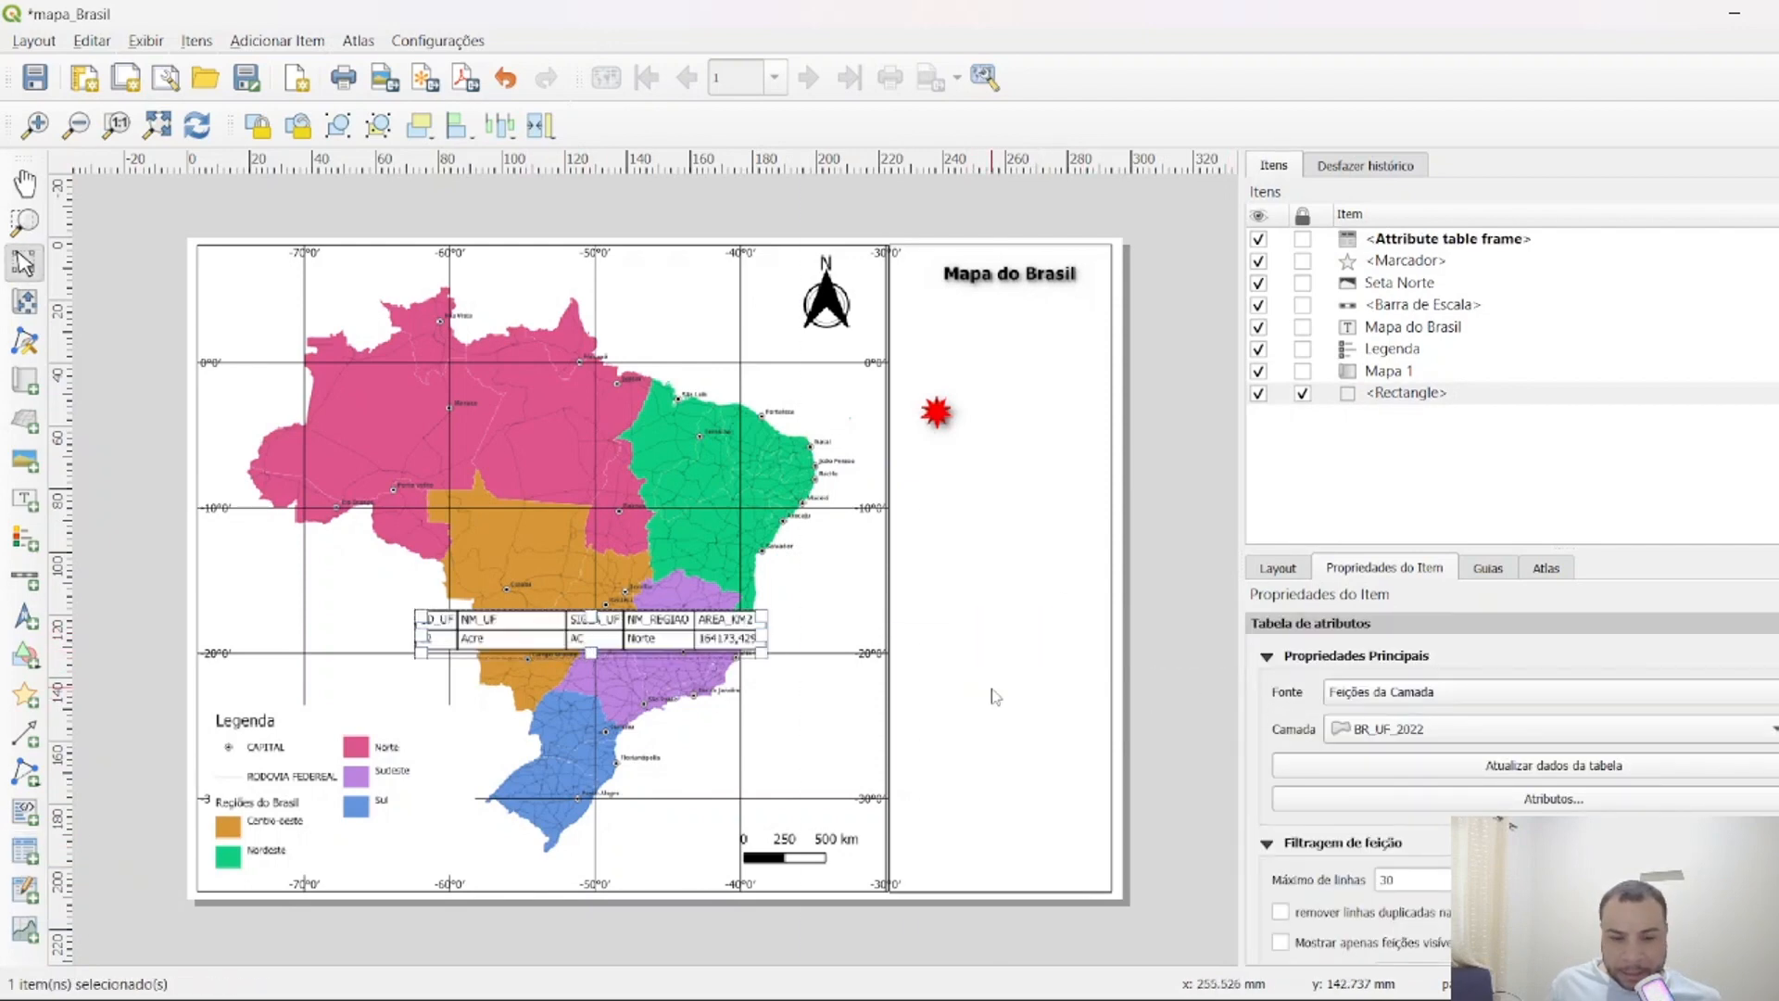
left_click_drag(591, 654, 573, 842)
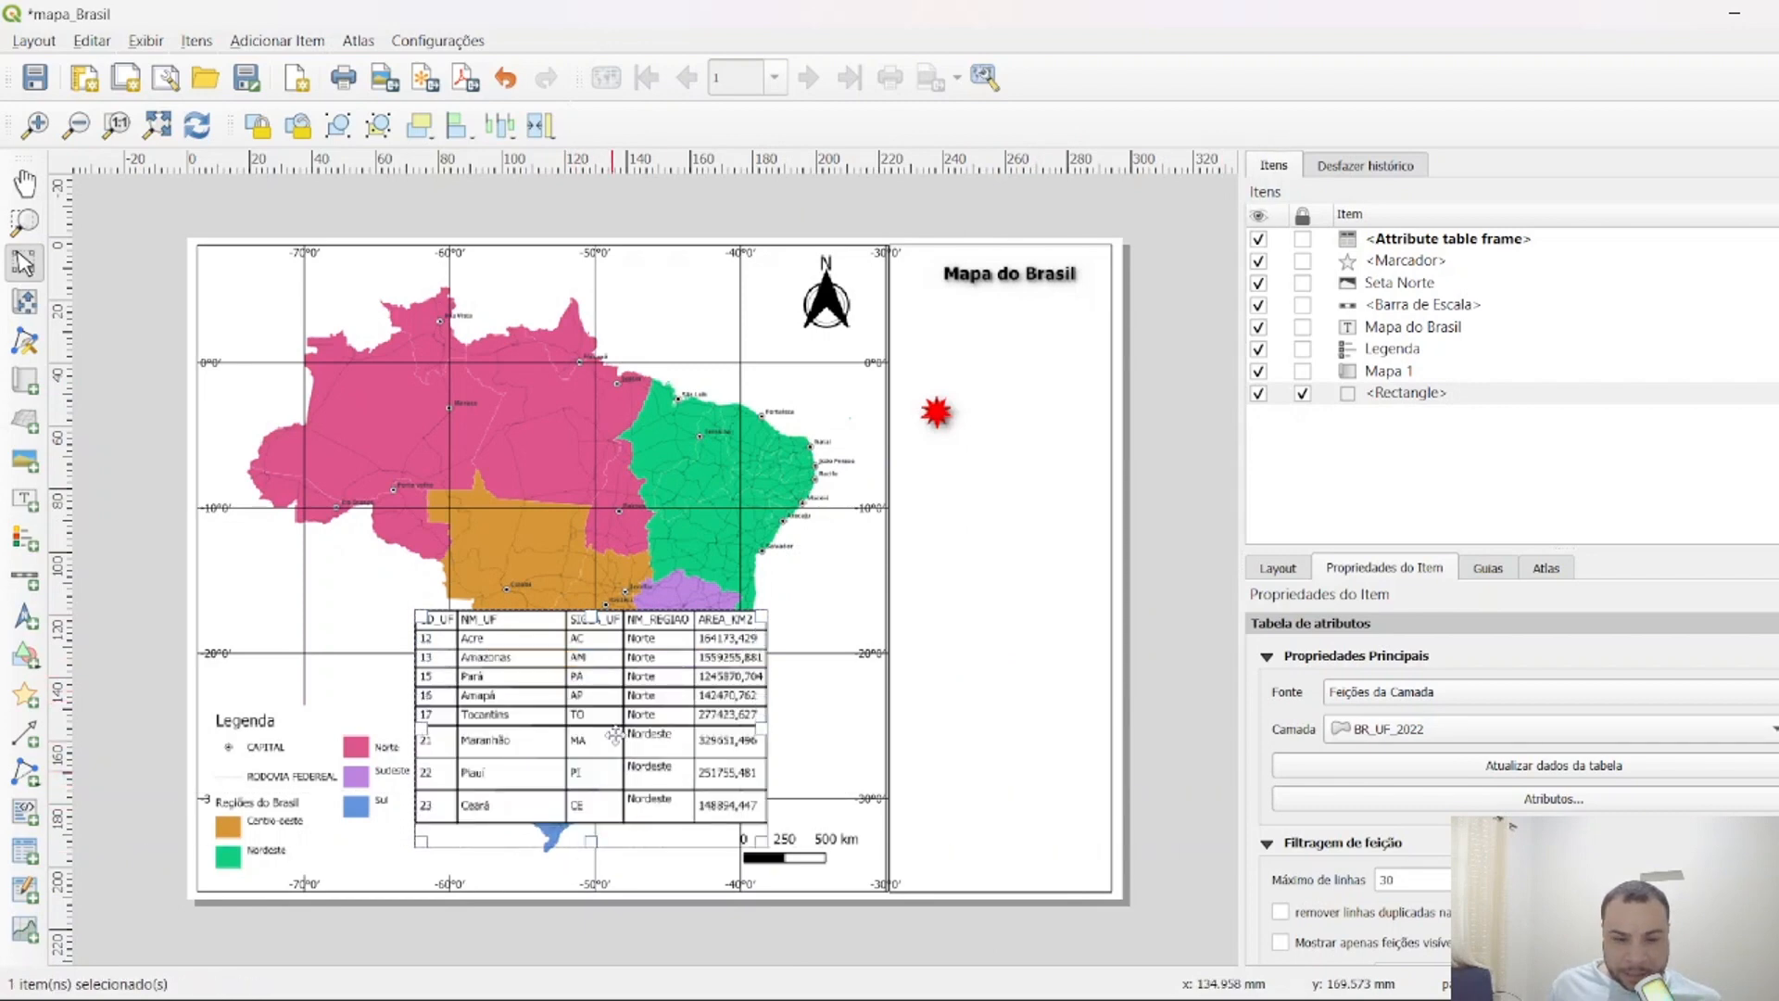
left_click_drag(753, 663, 910, 585)
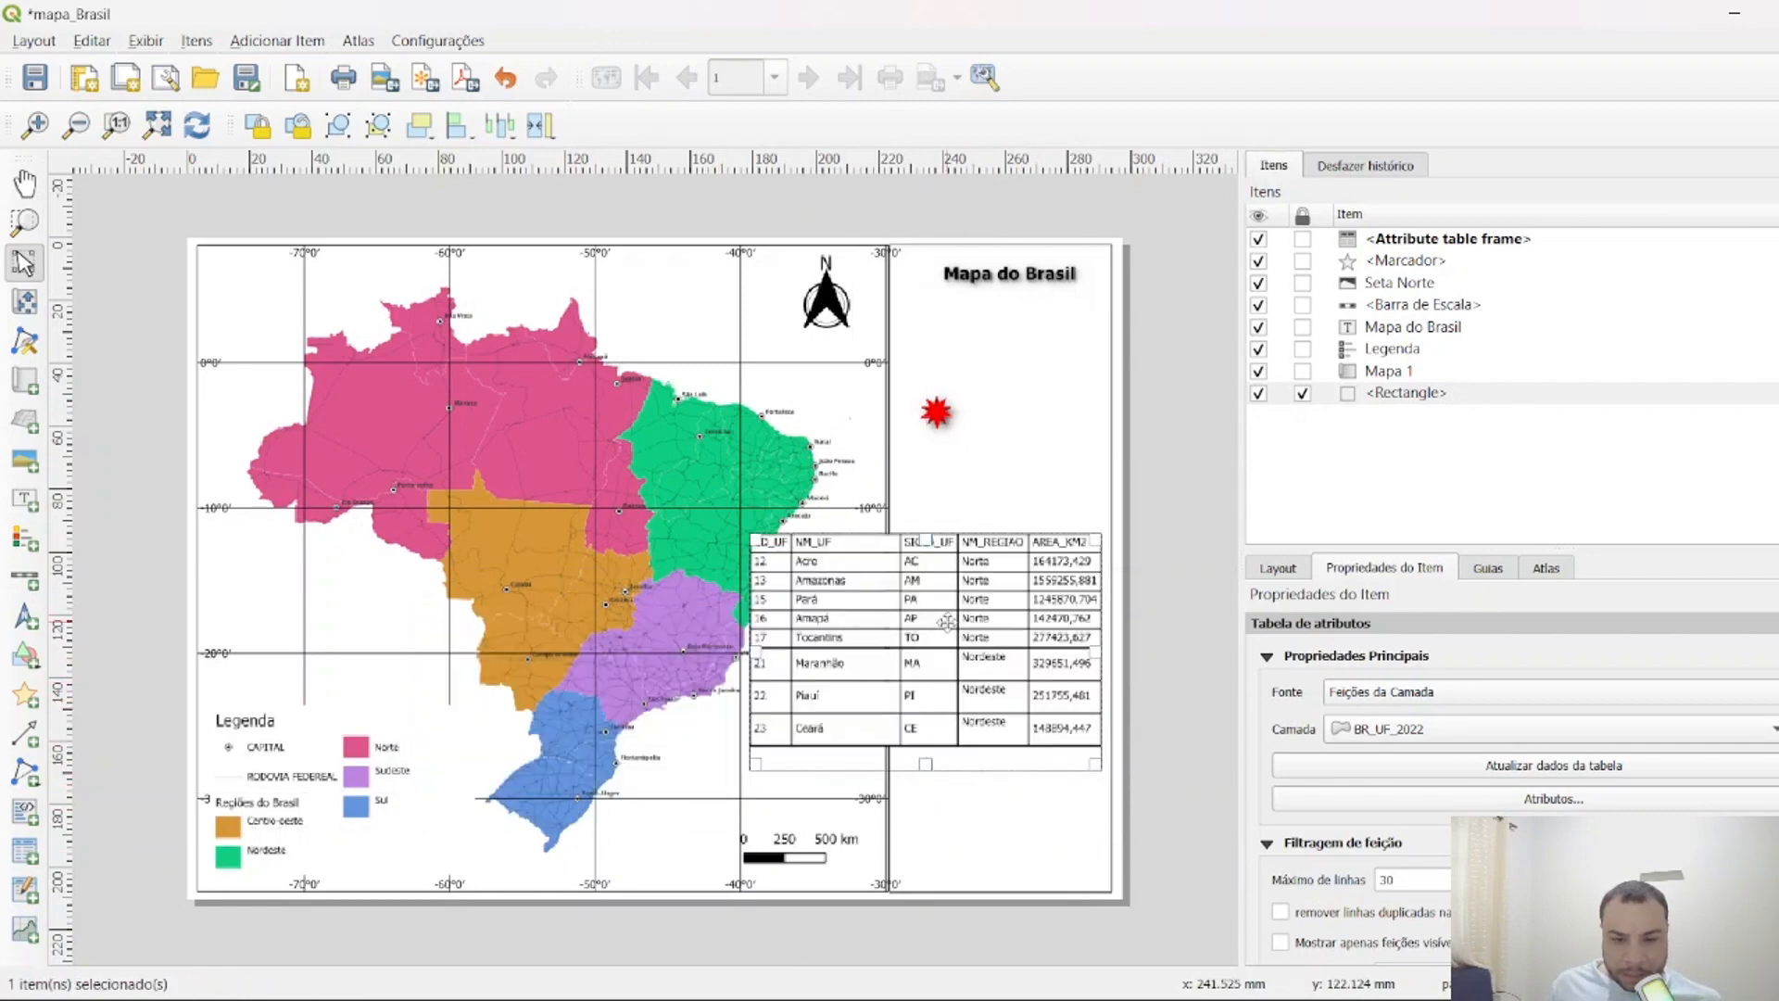
Refresh the attribute table's data and review its column and filtering settings.
left_click(1601, 775)
left_click(1550, 800)
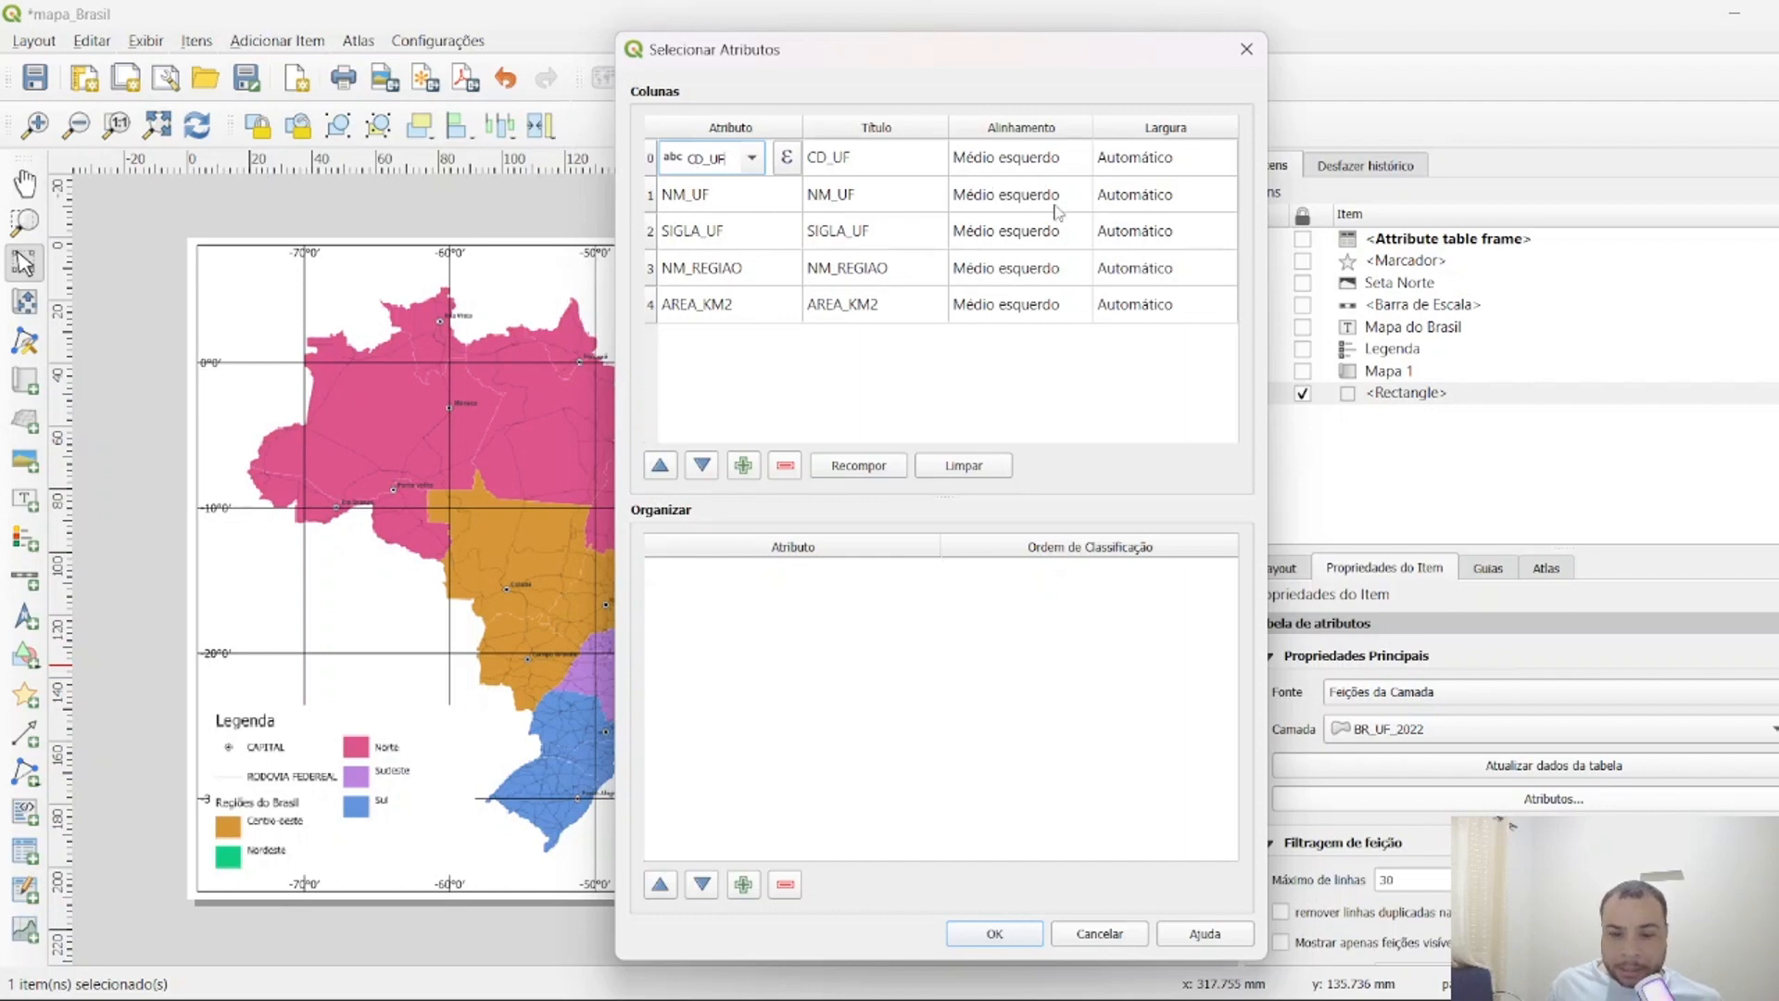
left_click(995, 934)
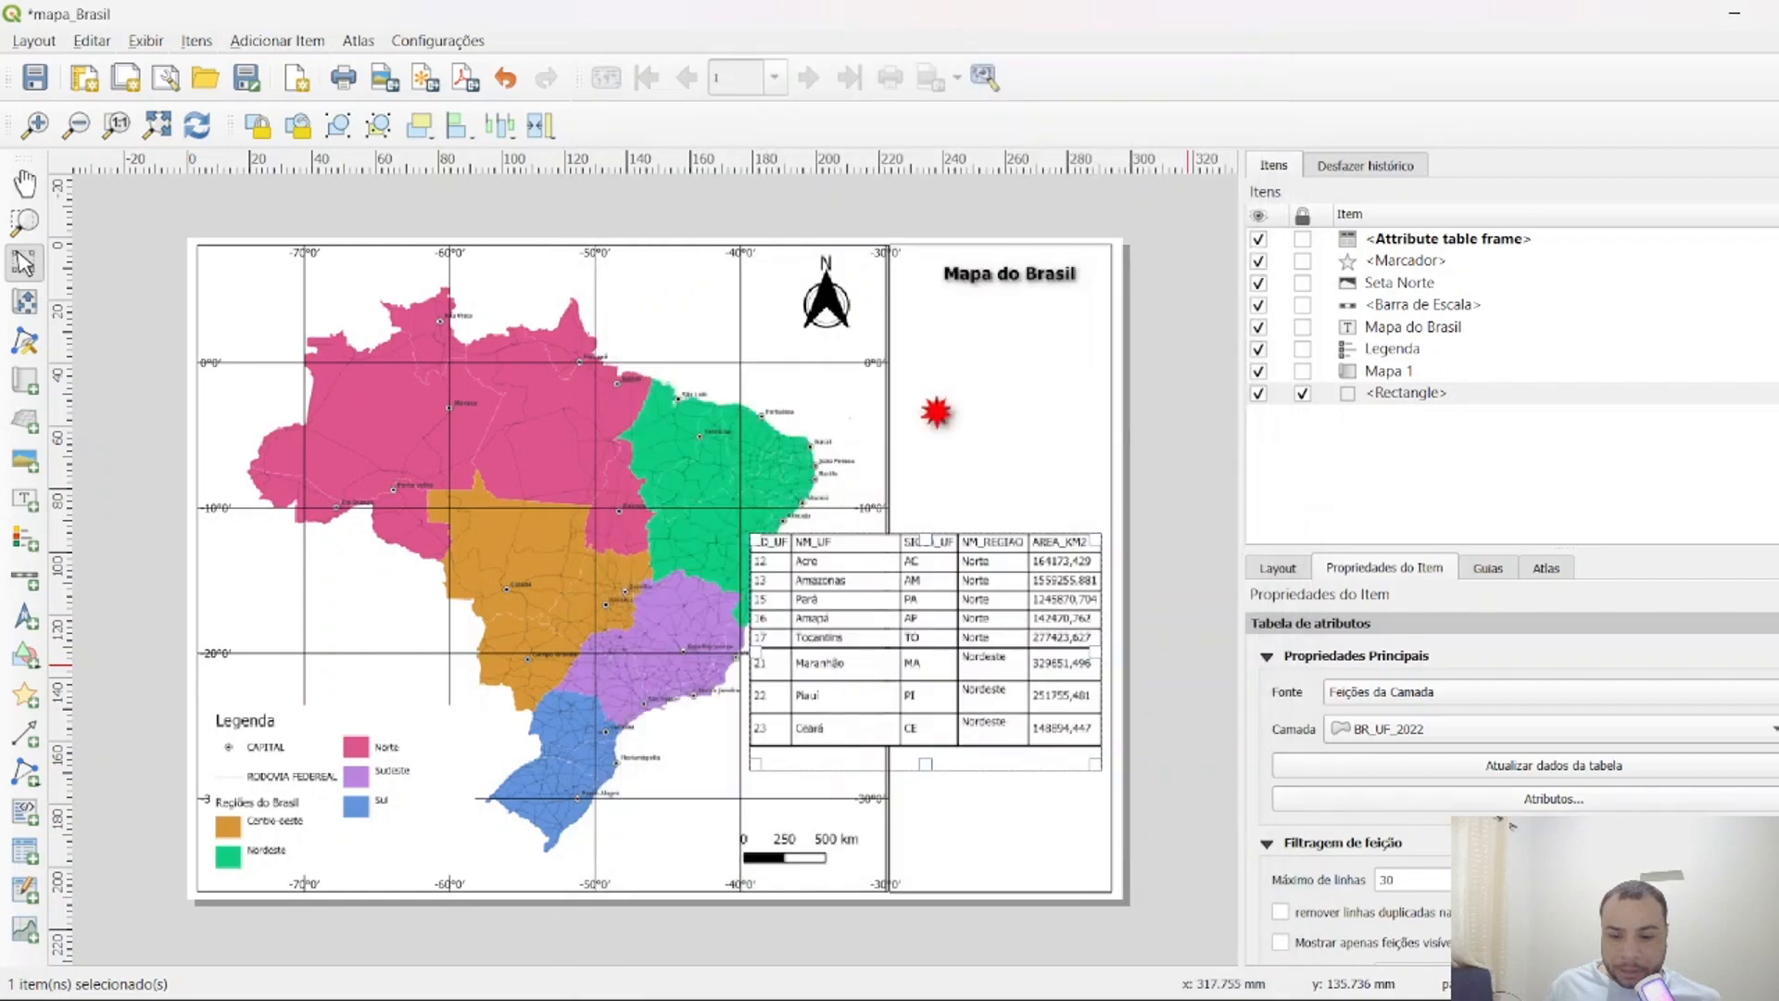
left_click(931, 866)
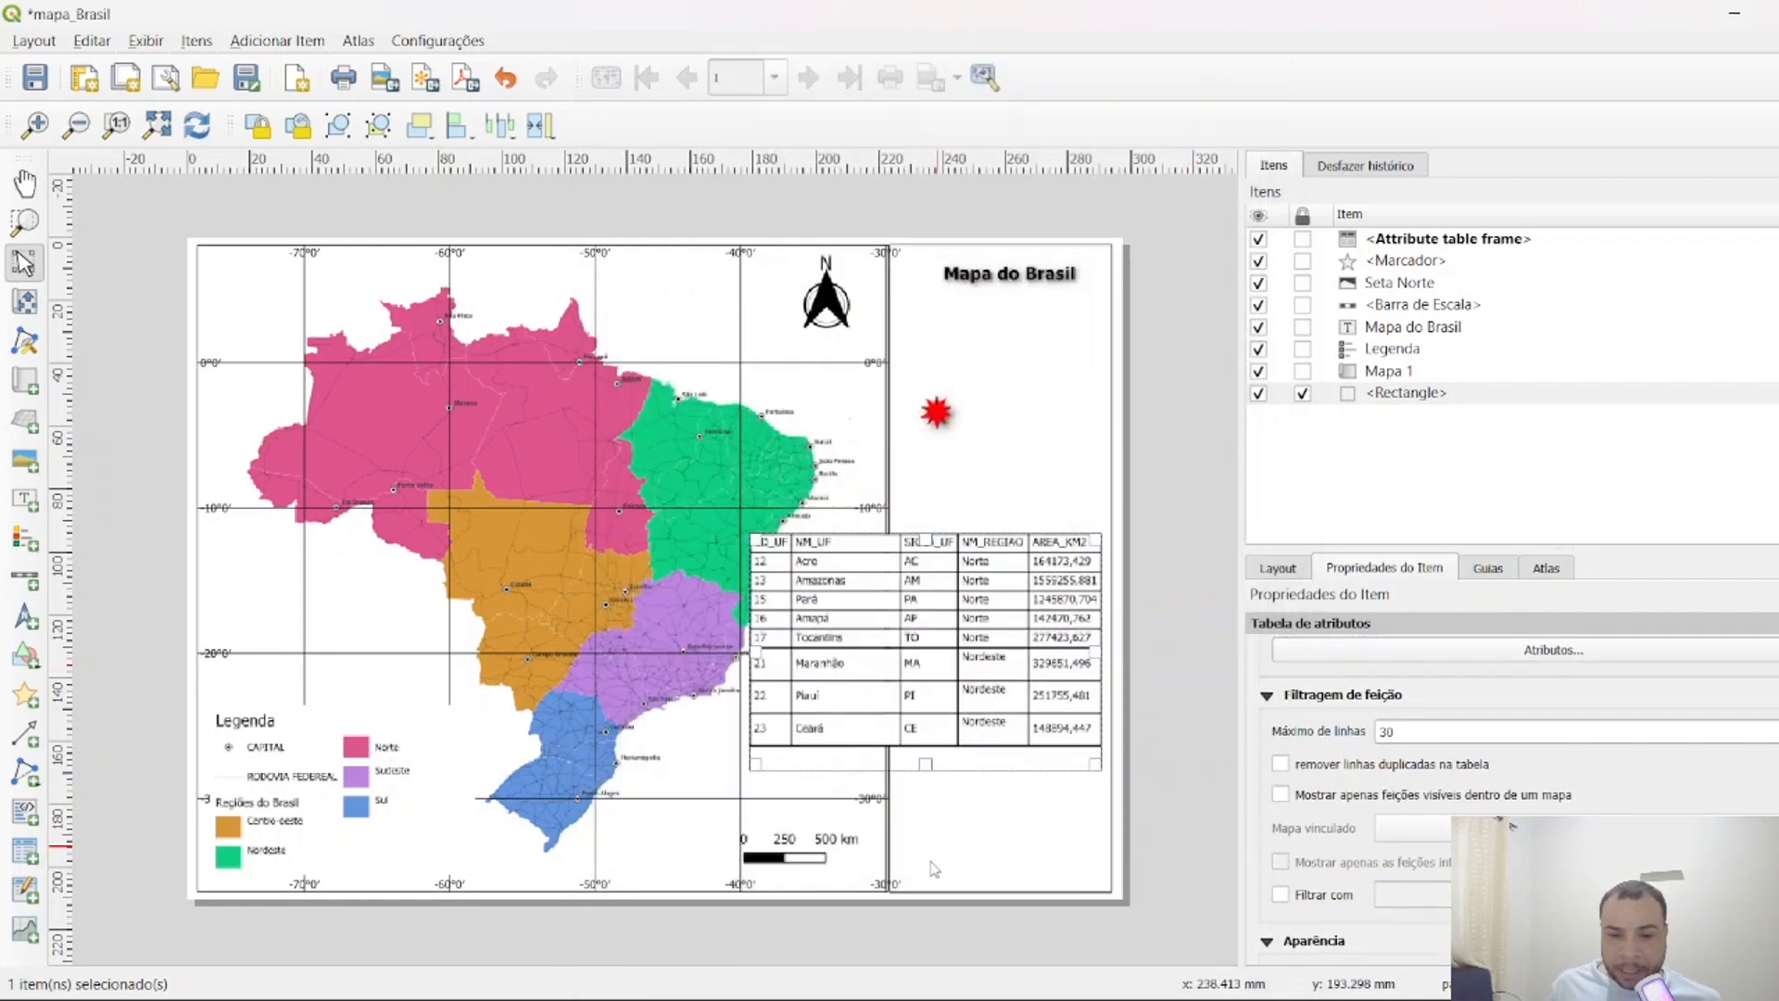
Delete the attribute table and the red star marker from the layout.
left_click(986, 683)
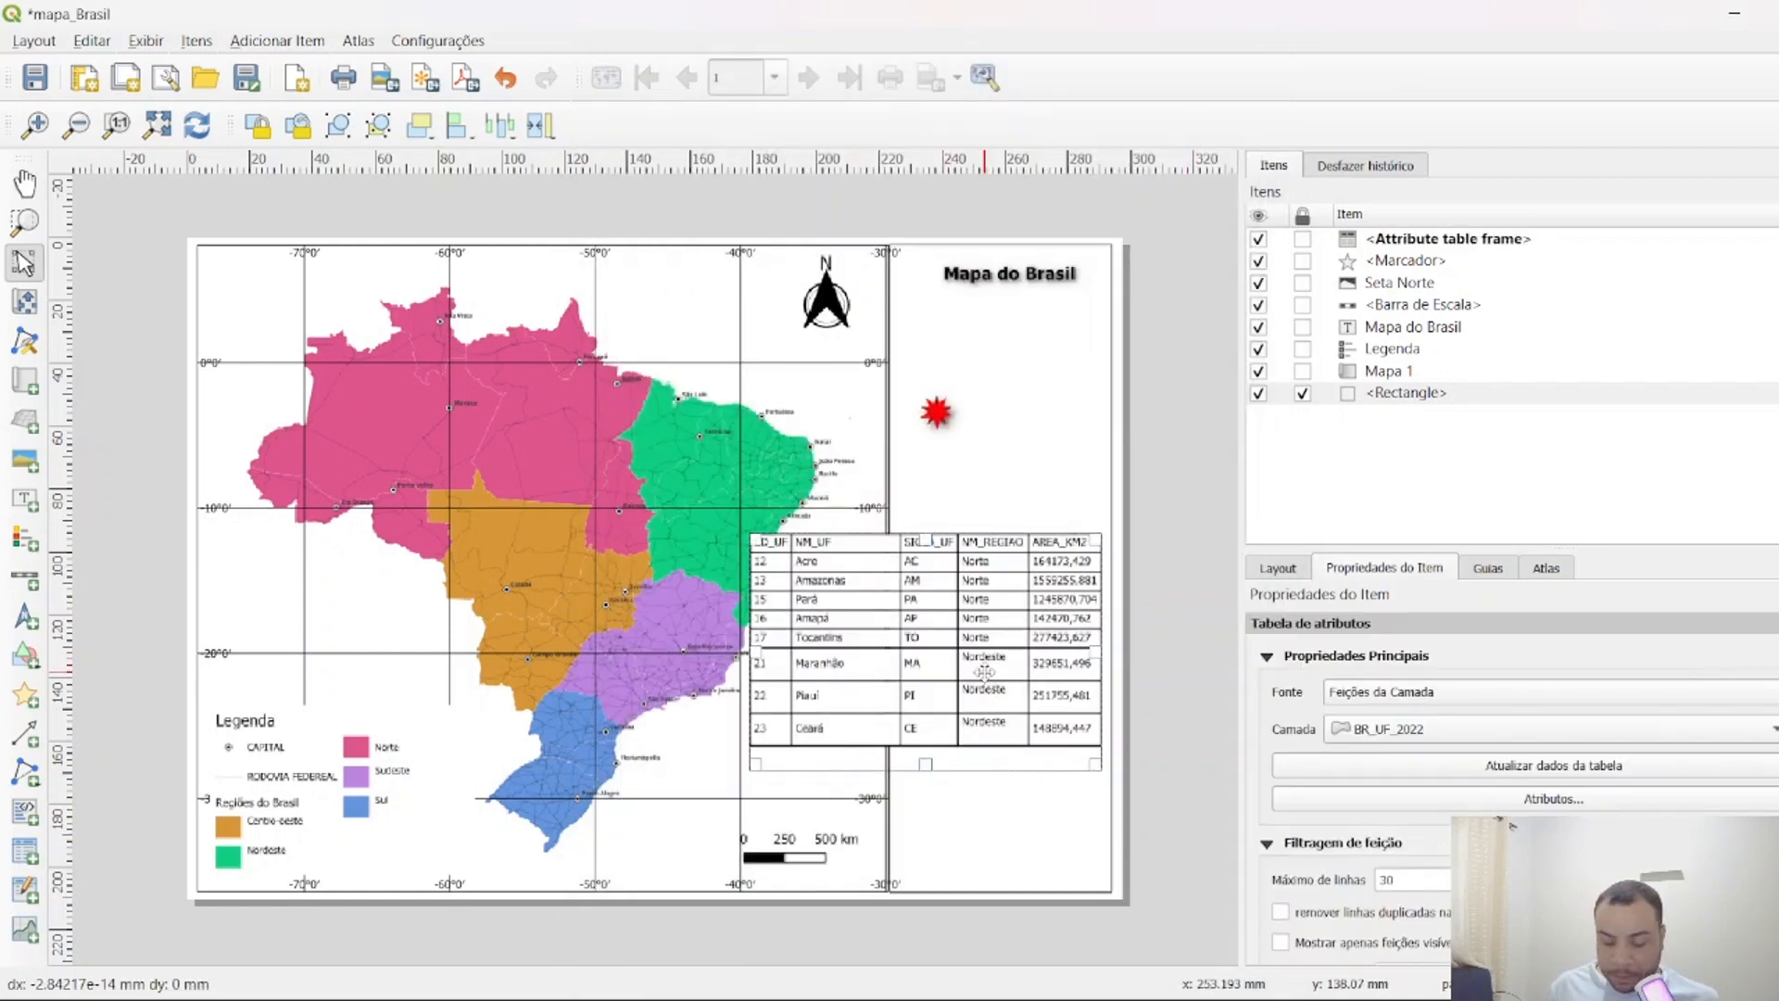
key("Delete")
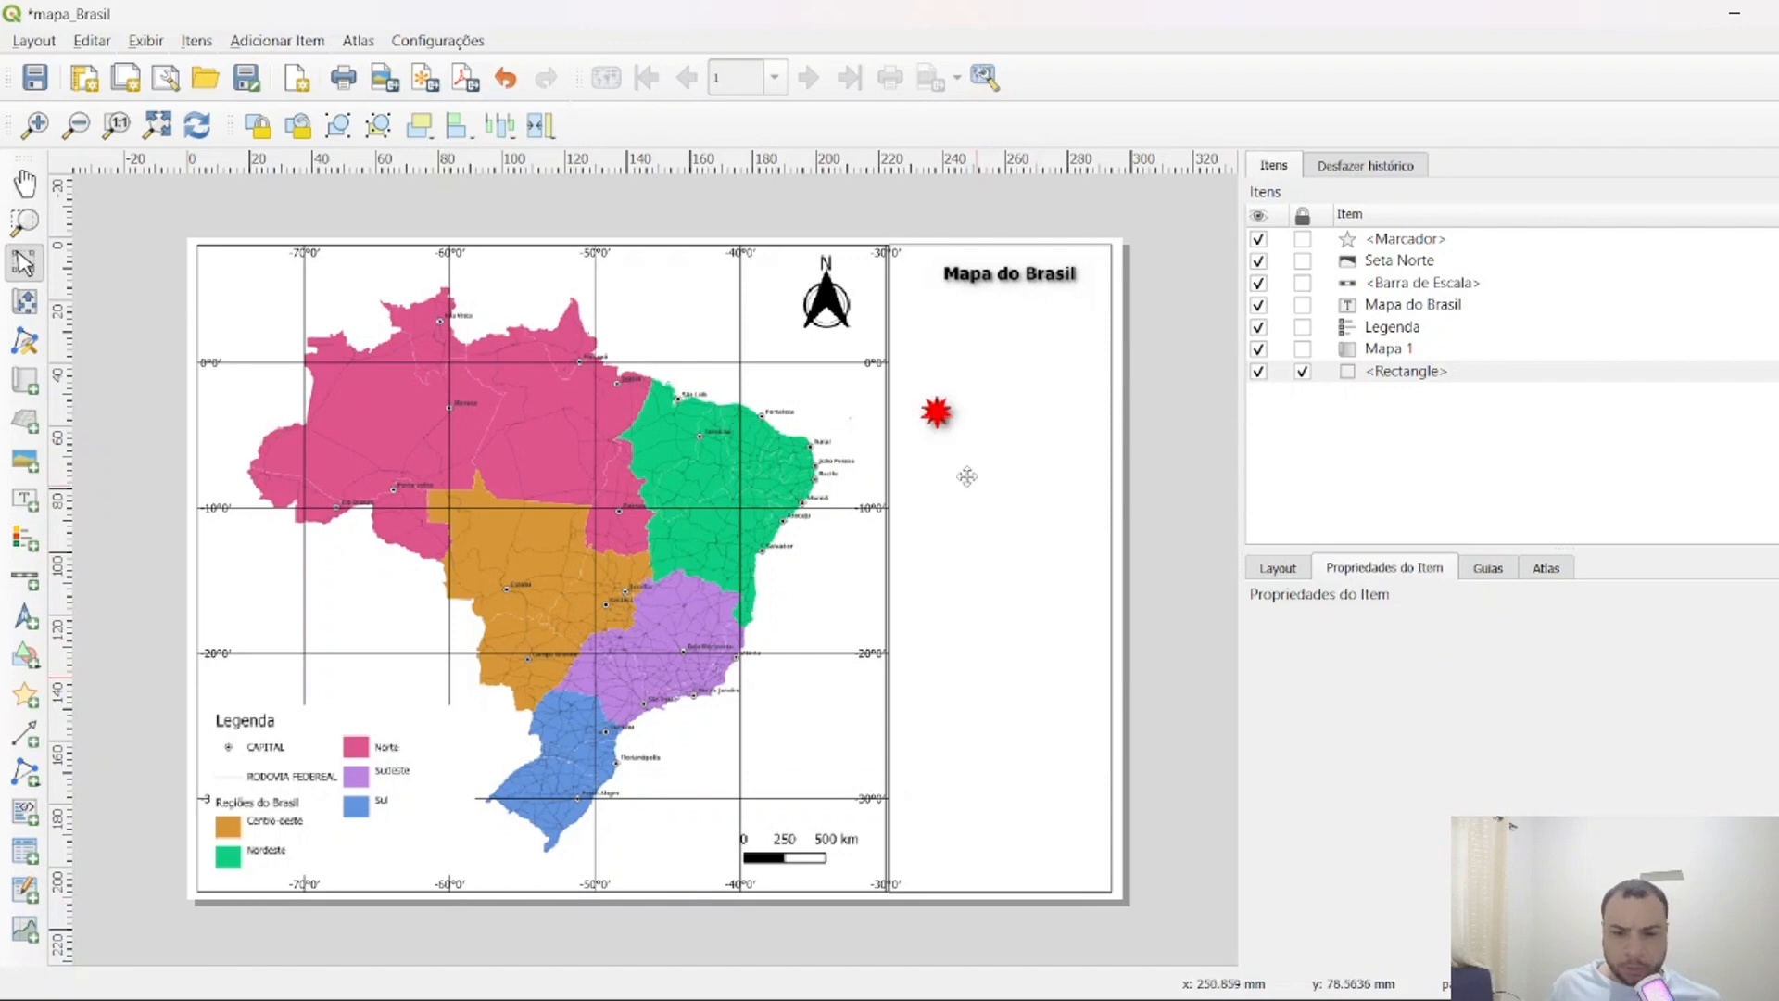
left_click(936, 409)
key("Delete")
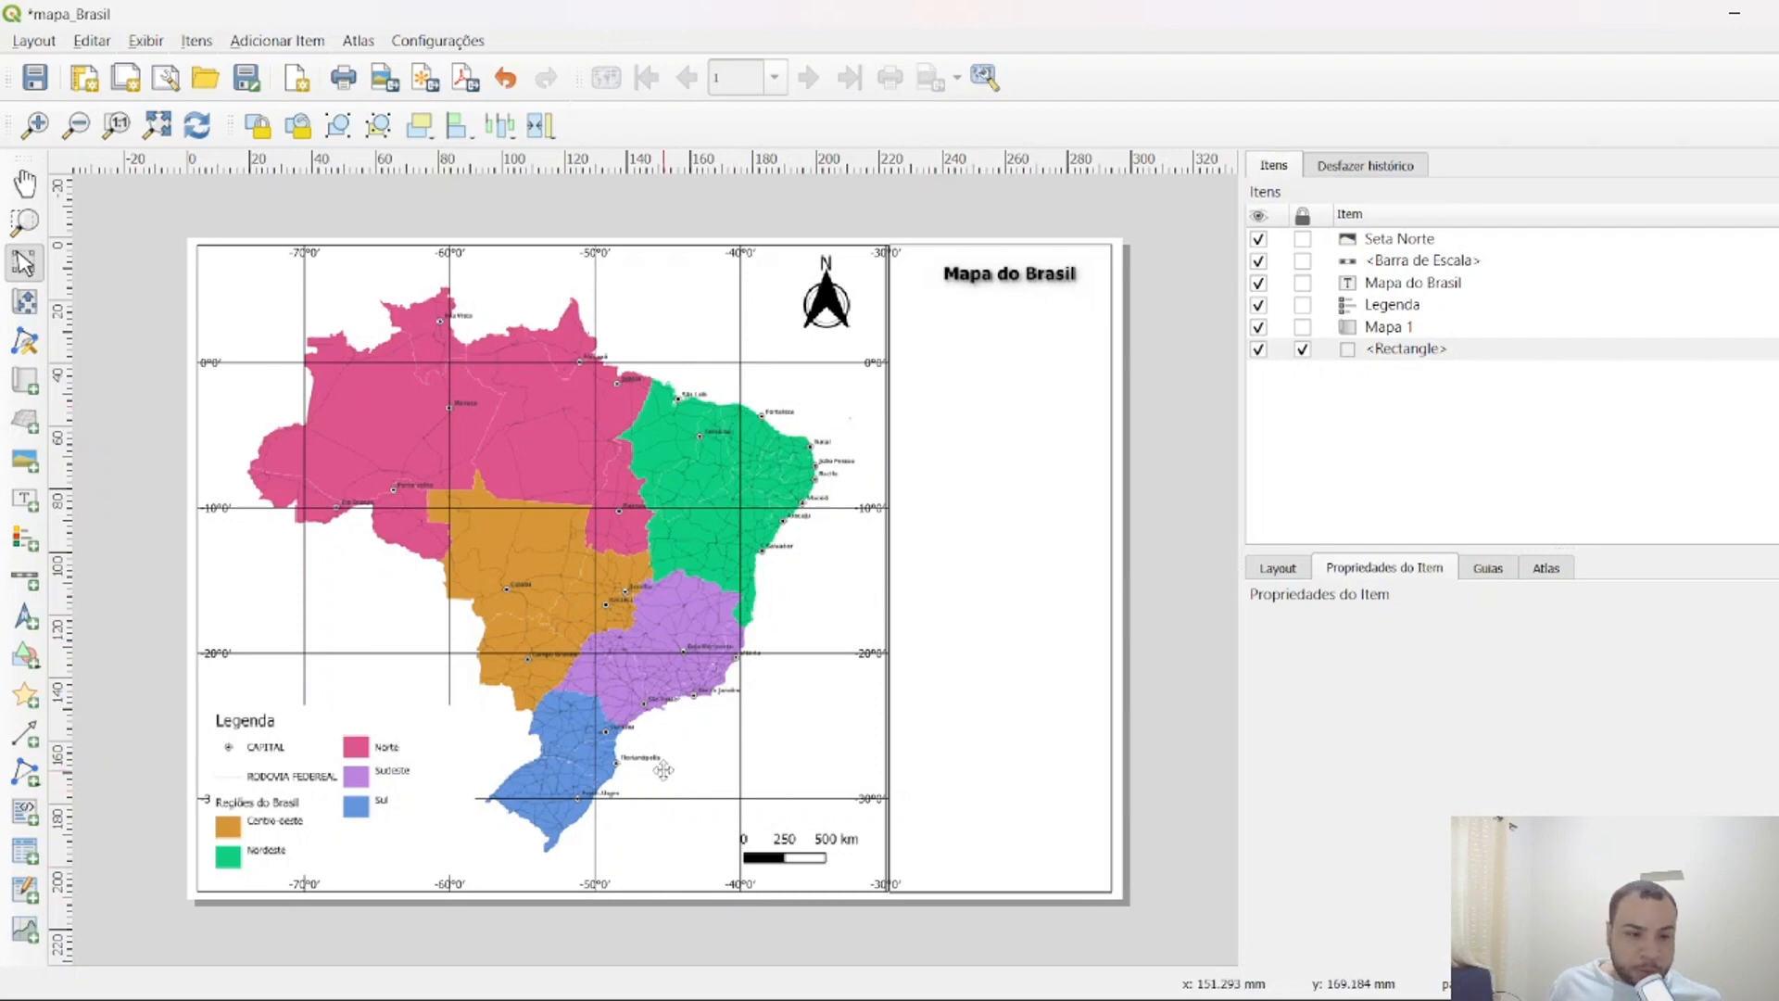
Add a label reading "Regiões do Brasil" in the side panel below the "Mapa do Brasil" title.
left_click(23, 505)
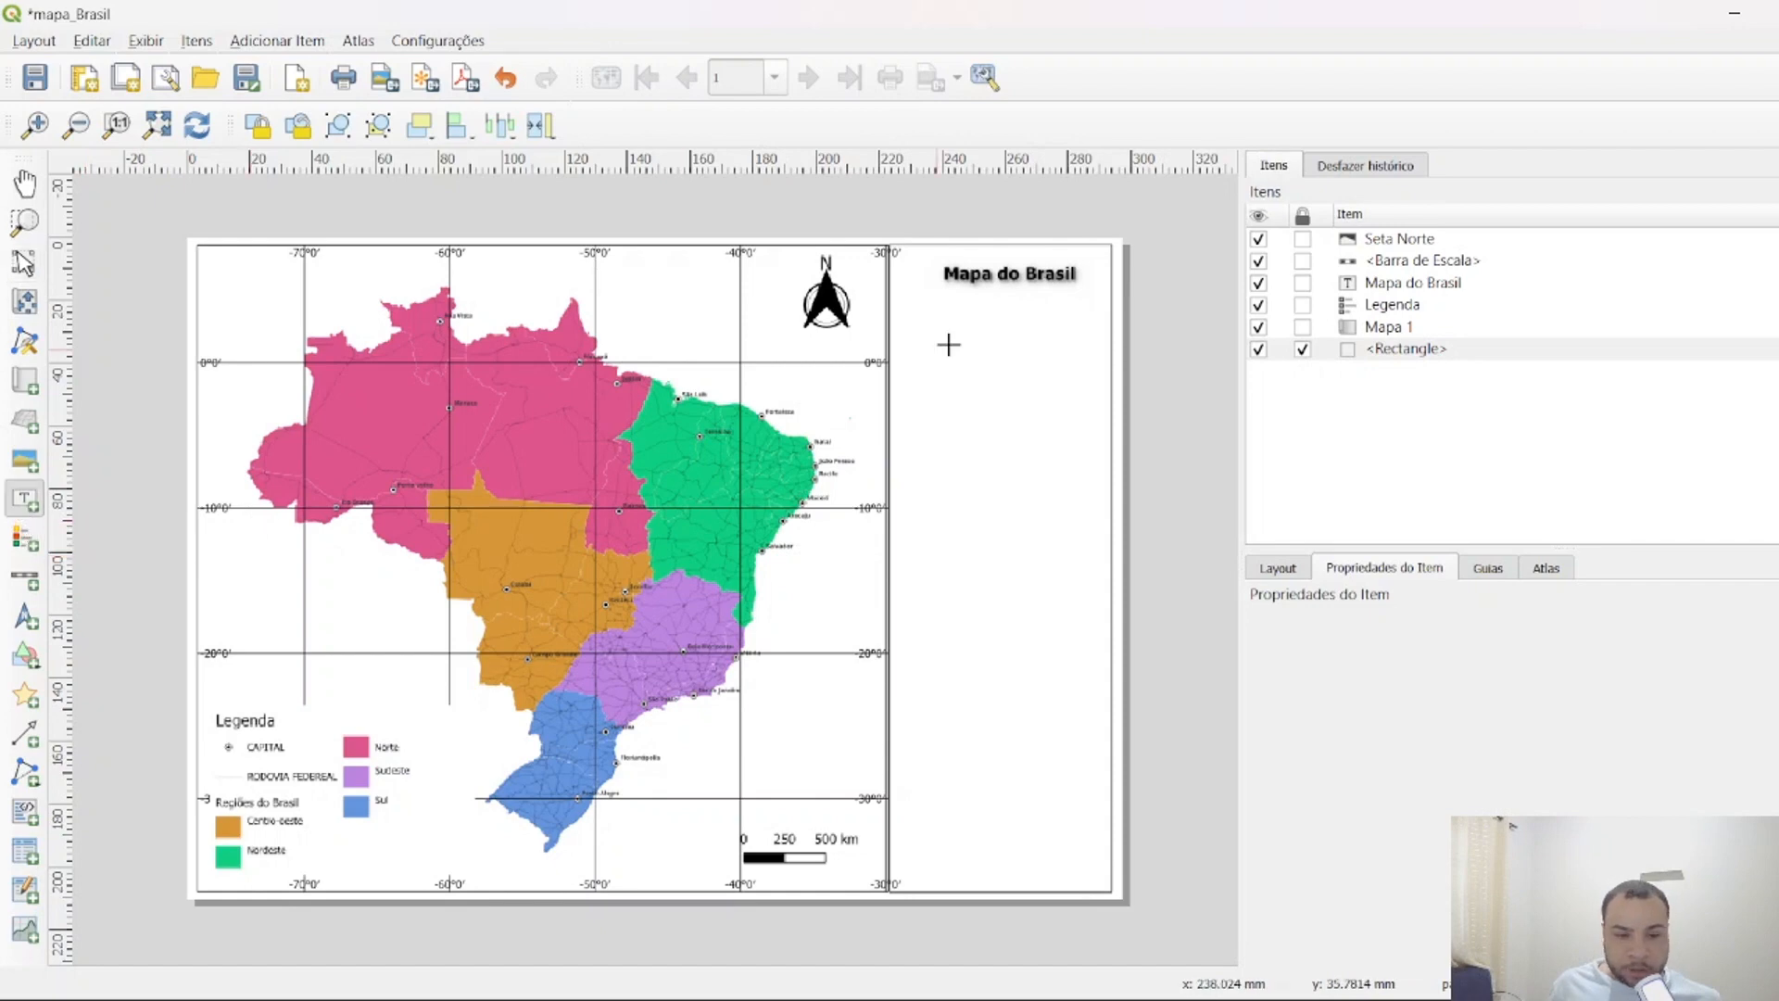
left_click_drag(898, 320, 1097, 344)
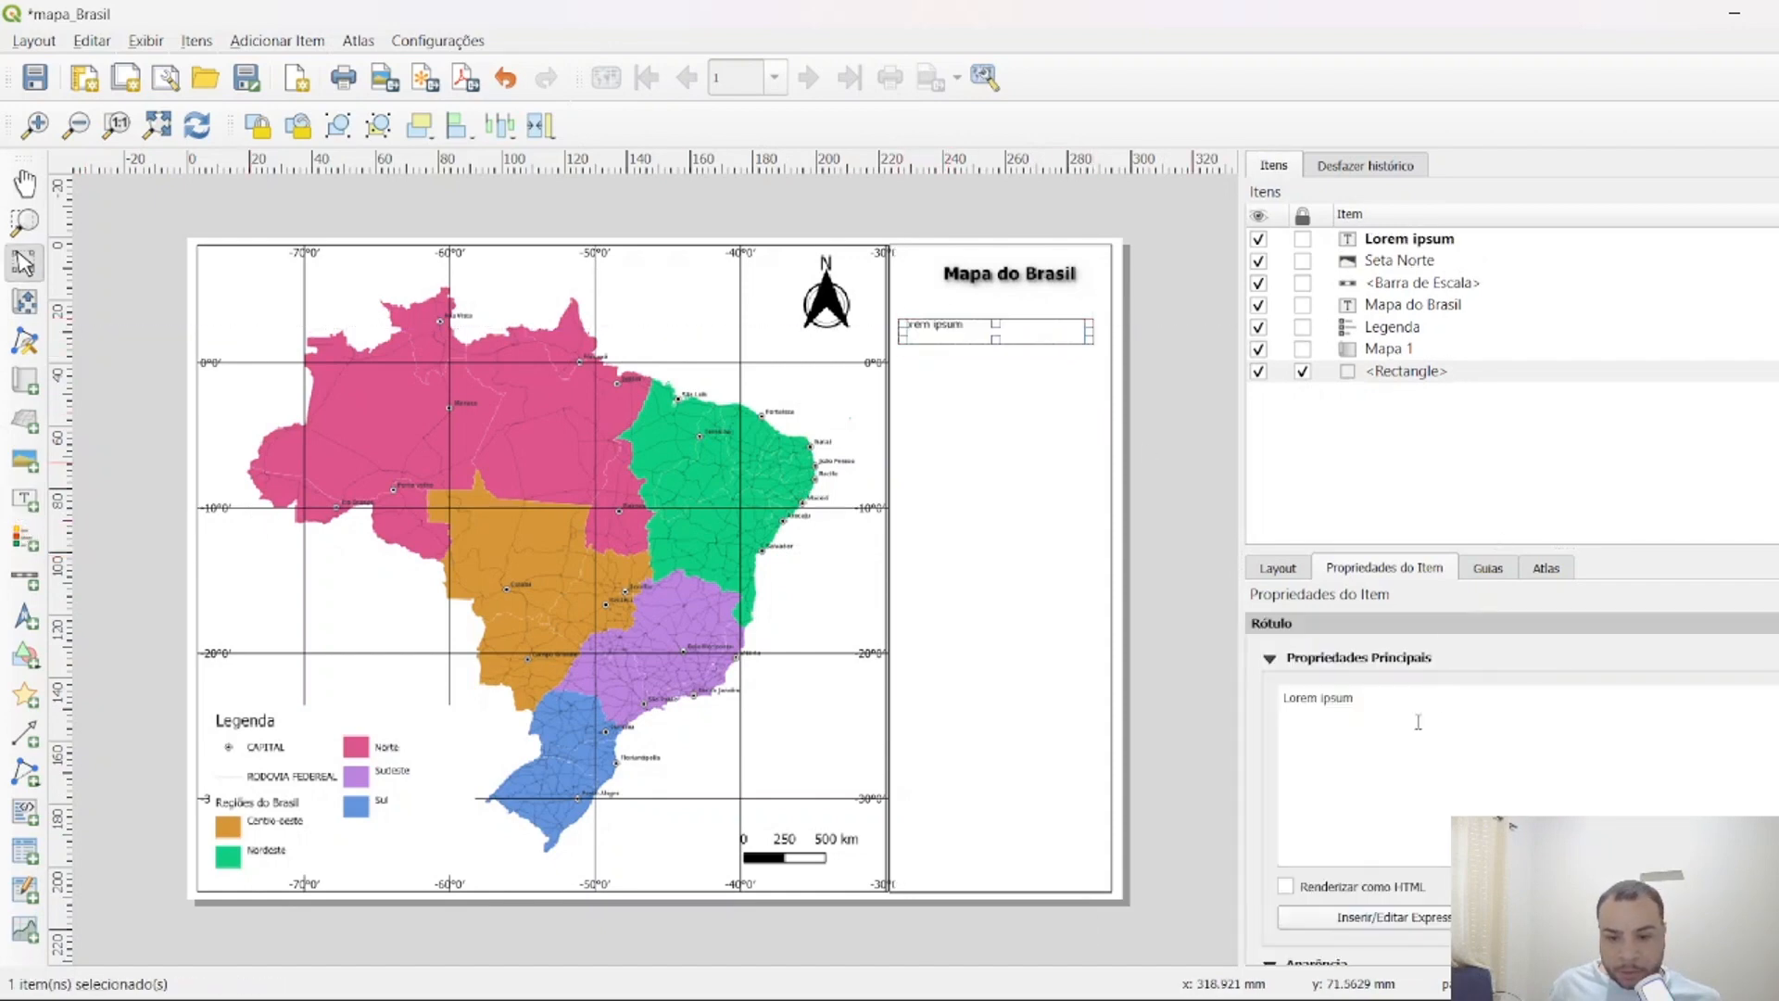
left_click_drag(1419, 721, 1260, 696)
type("Regi")
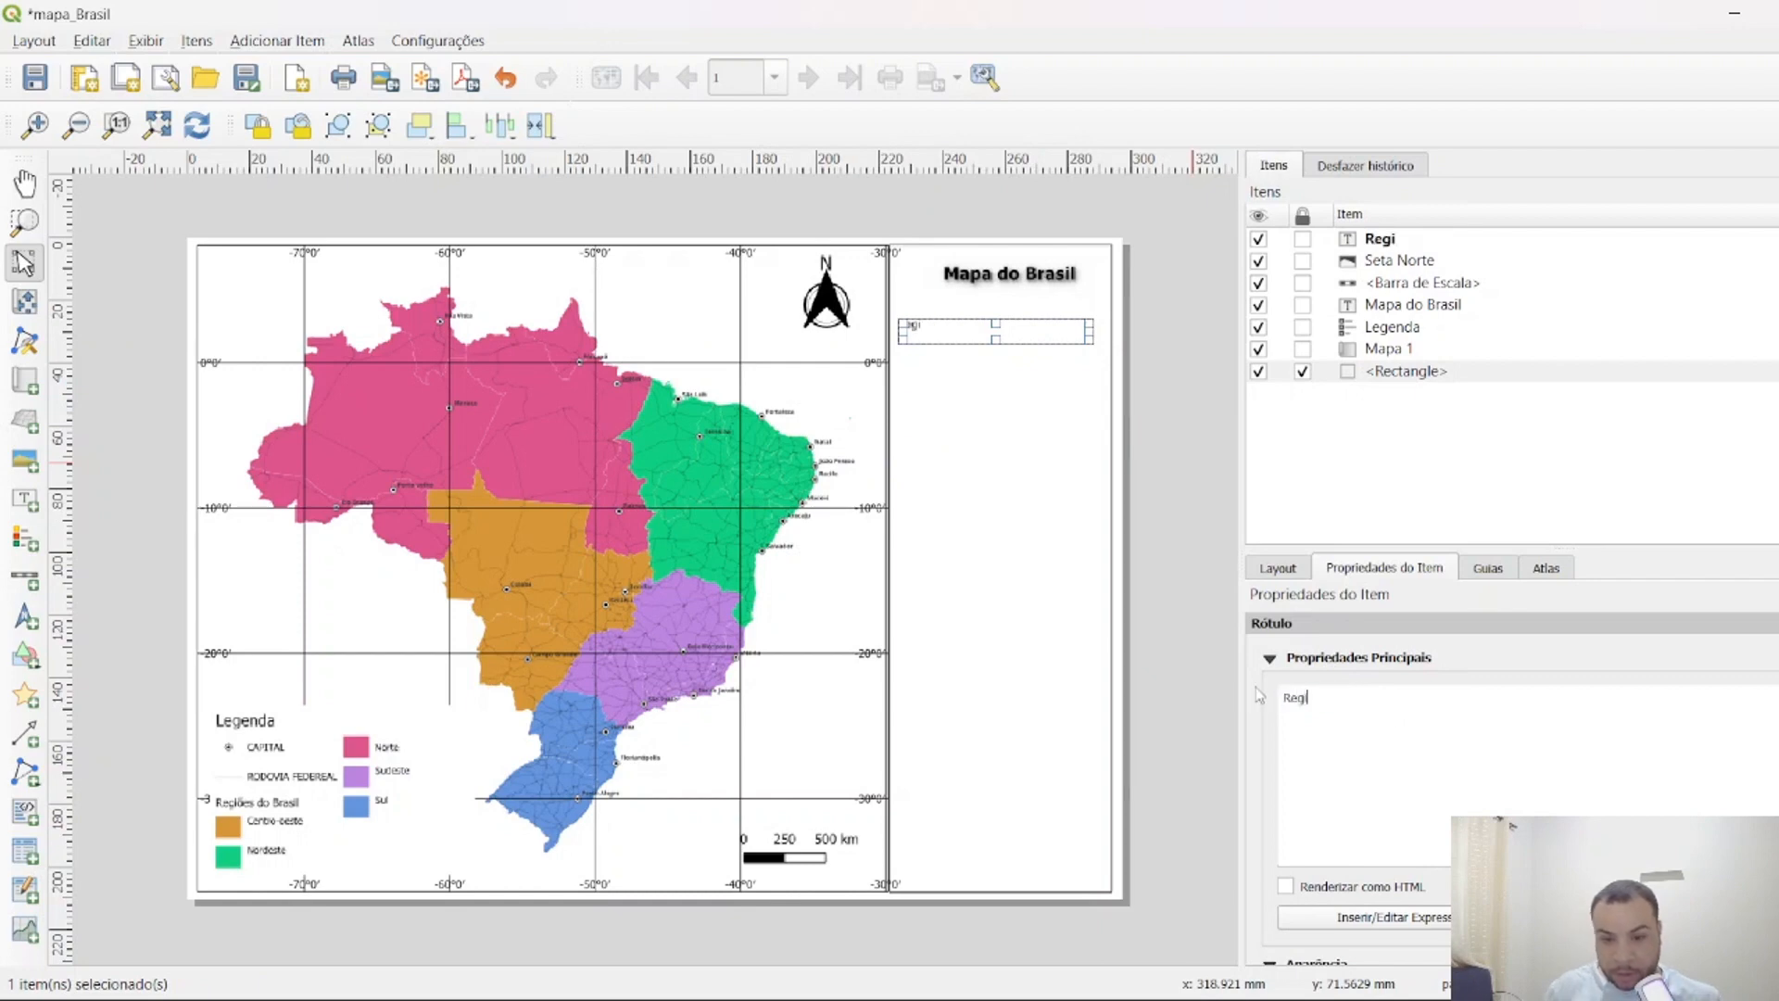
type("ções")
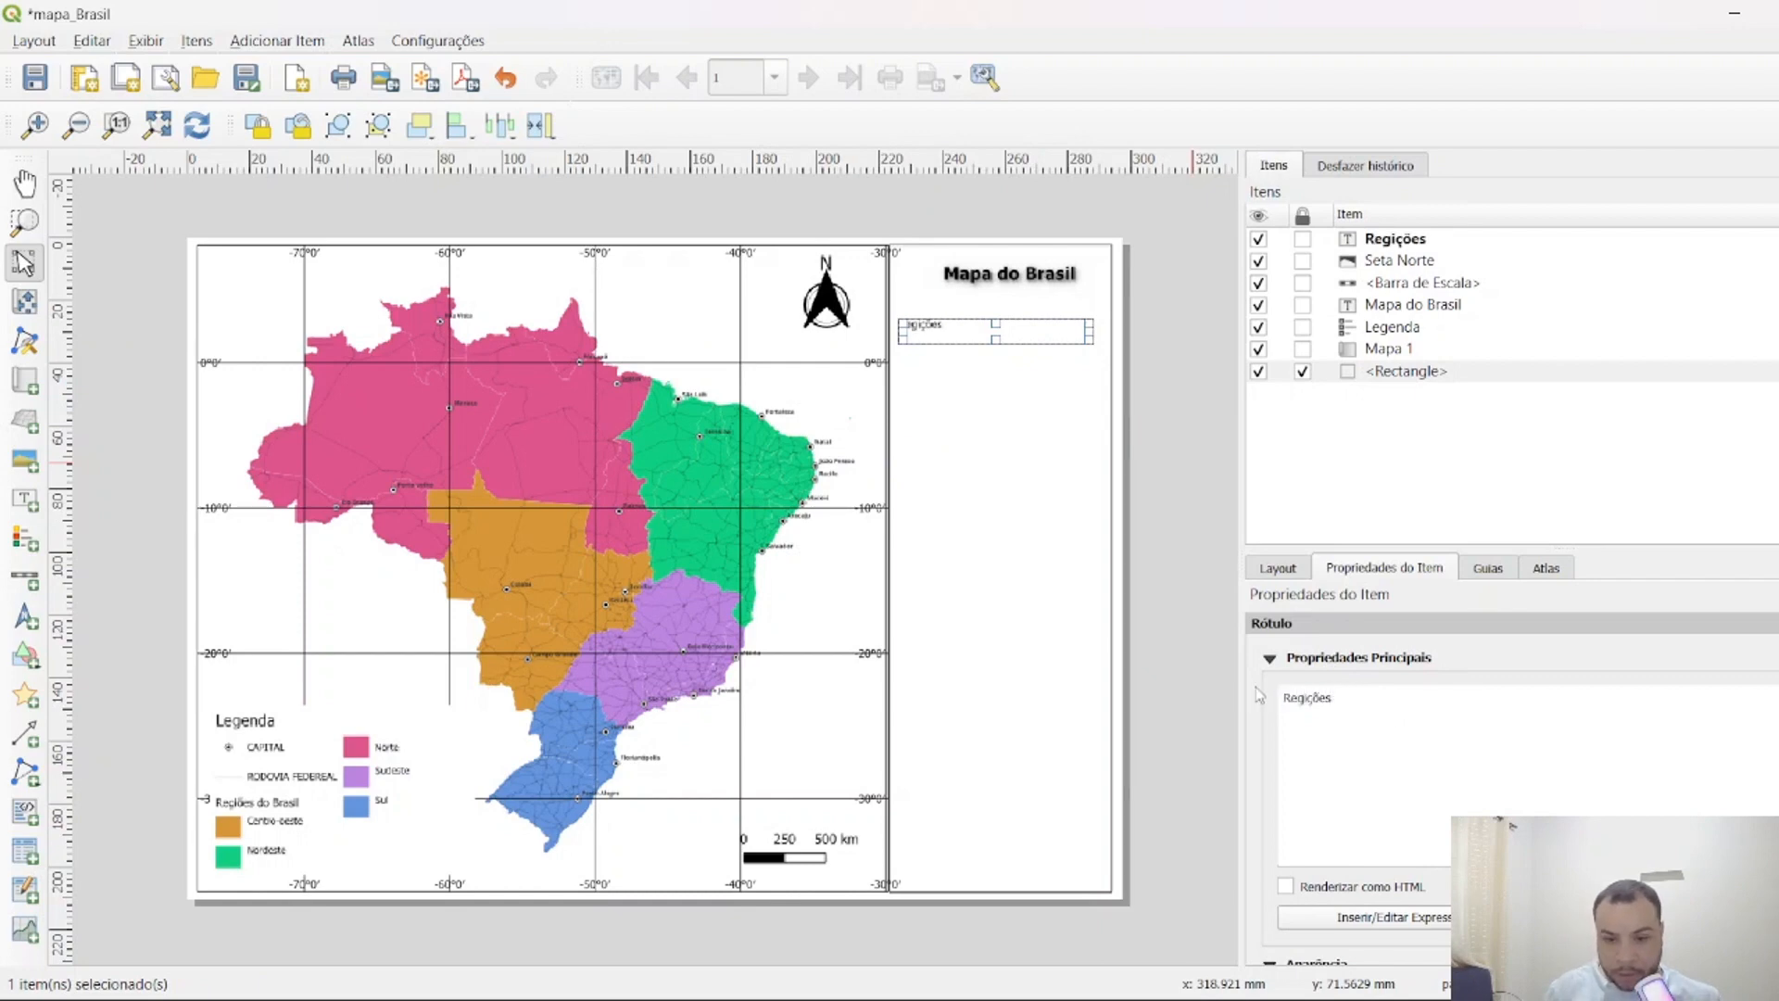
key("BackSpace")
key("BackSpace")
key("BackSpace")
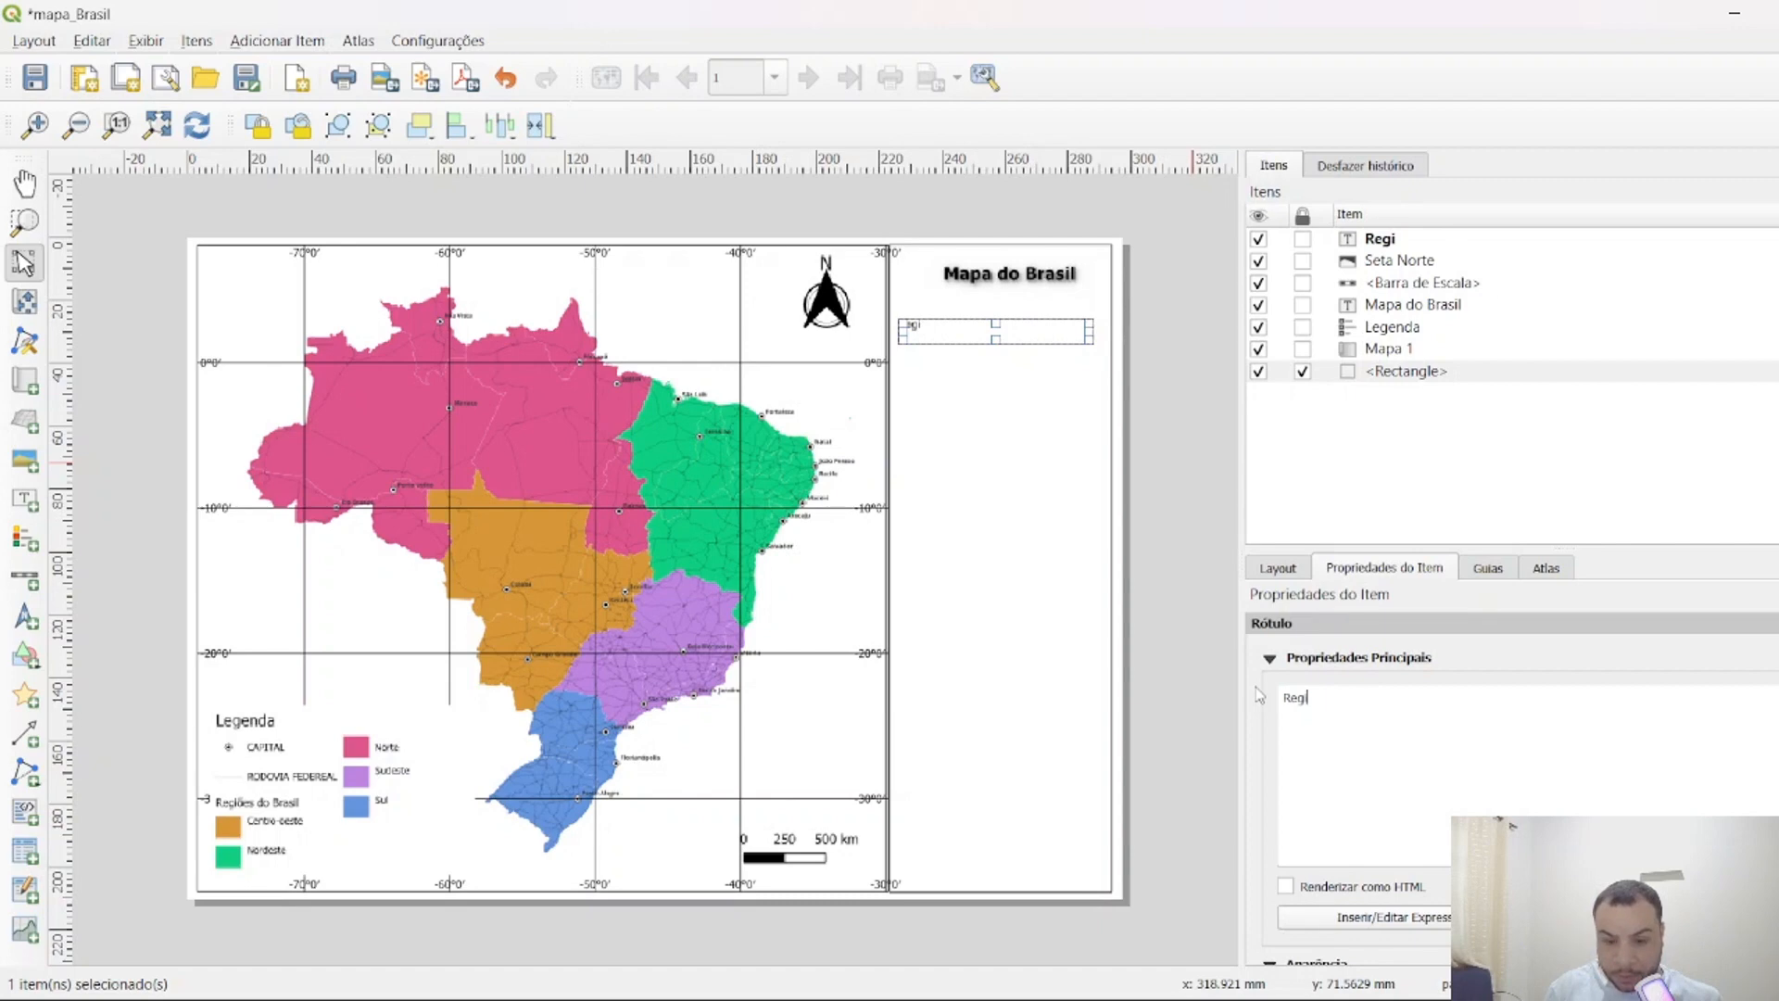
type("ões do Brasil")
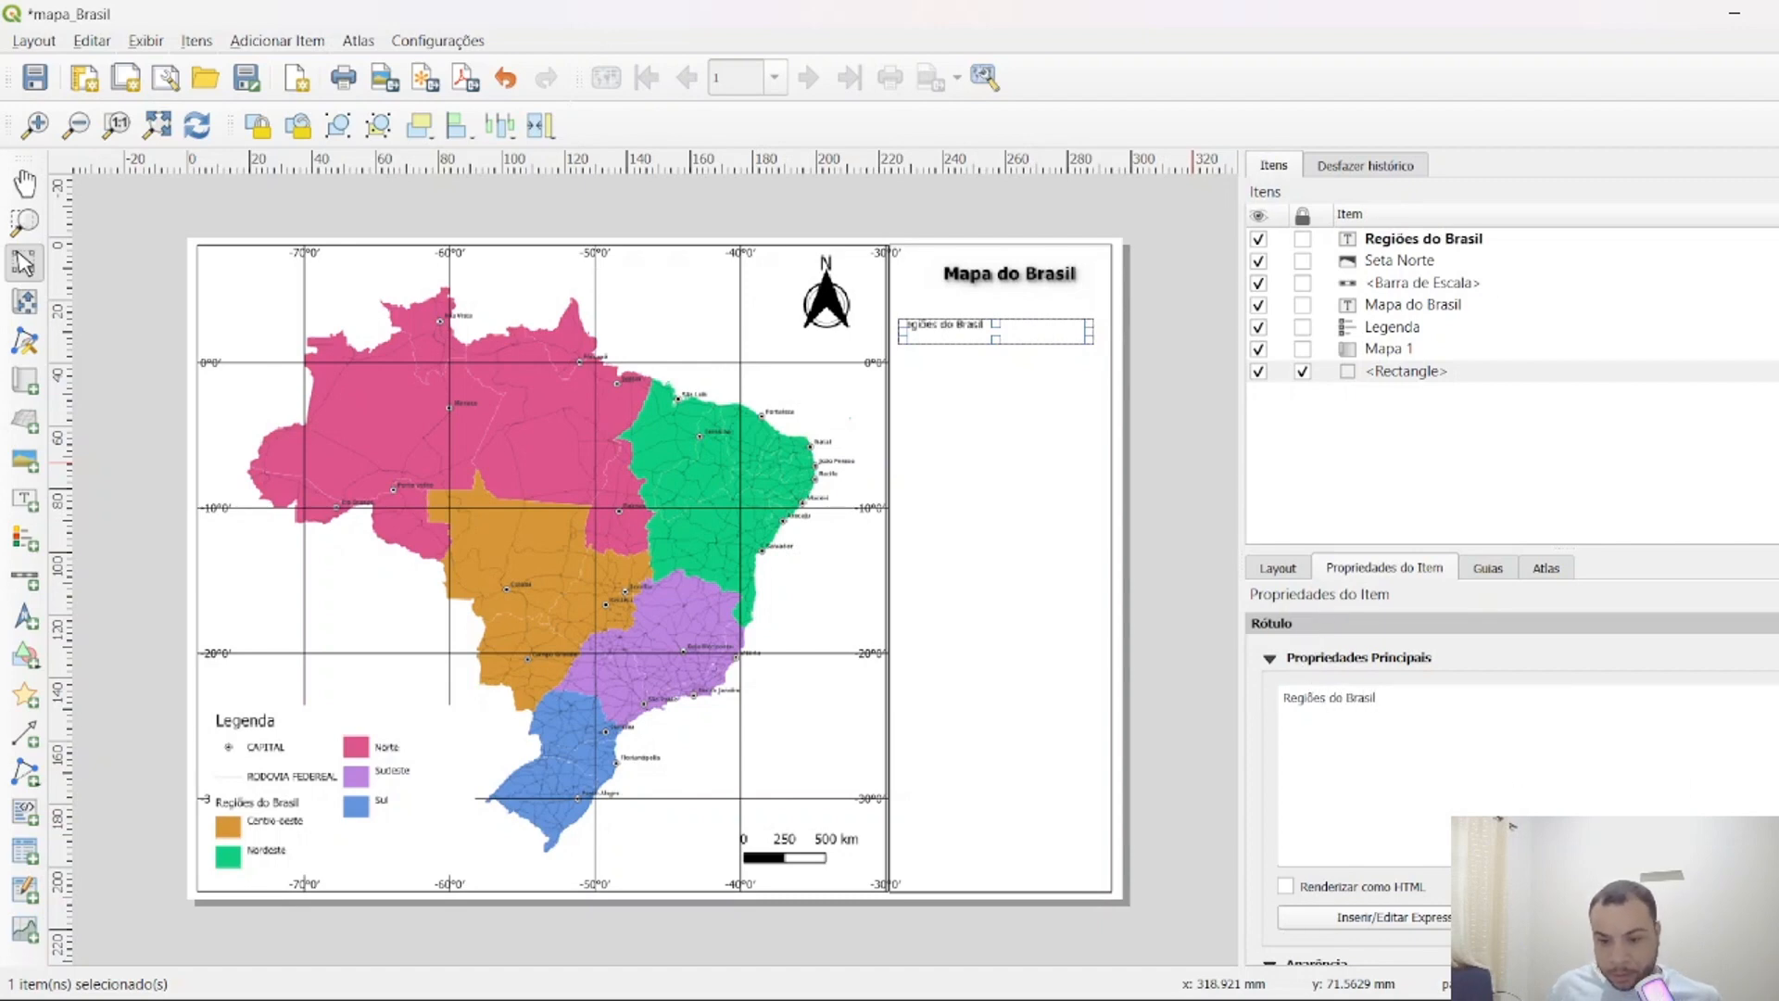
Enlarge the "Regiões do Brasil" label's font and align its text to the centre horizontally and the middle vertically.
scroll(1395, 765, "down", 5)
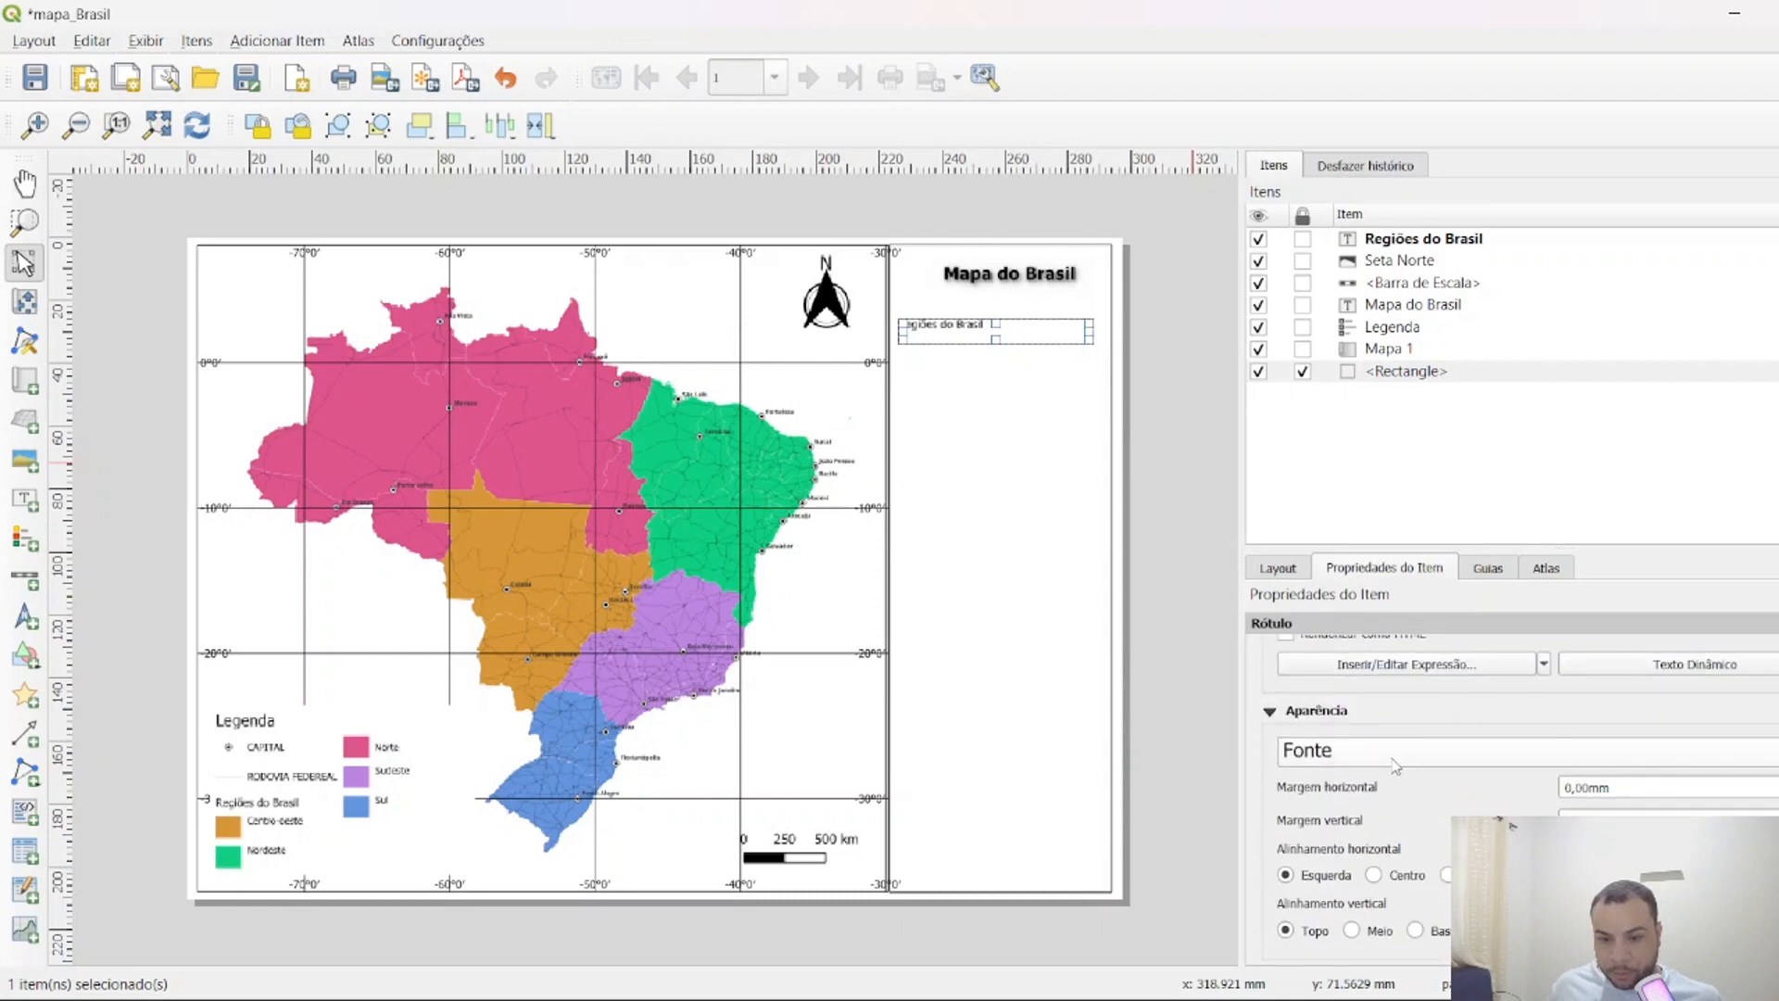
scroll(1394, 766, "up", 6)
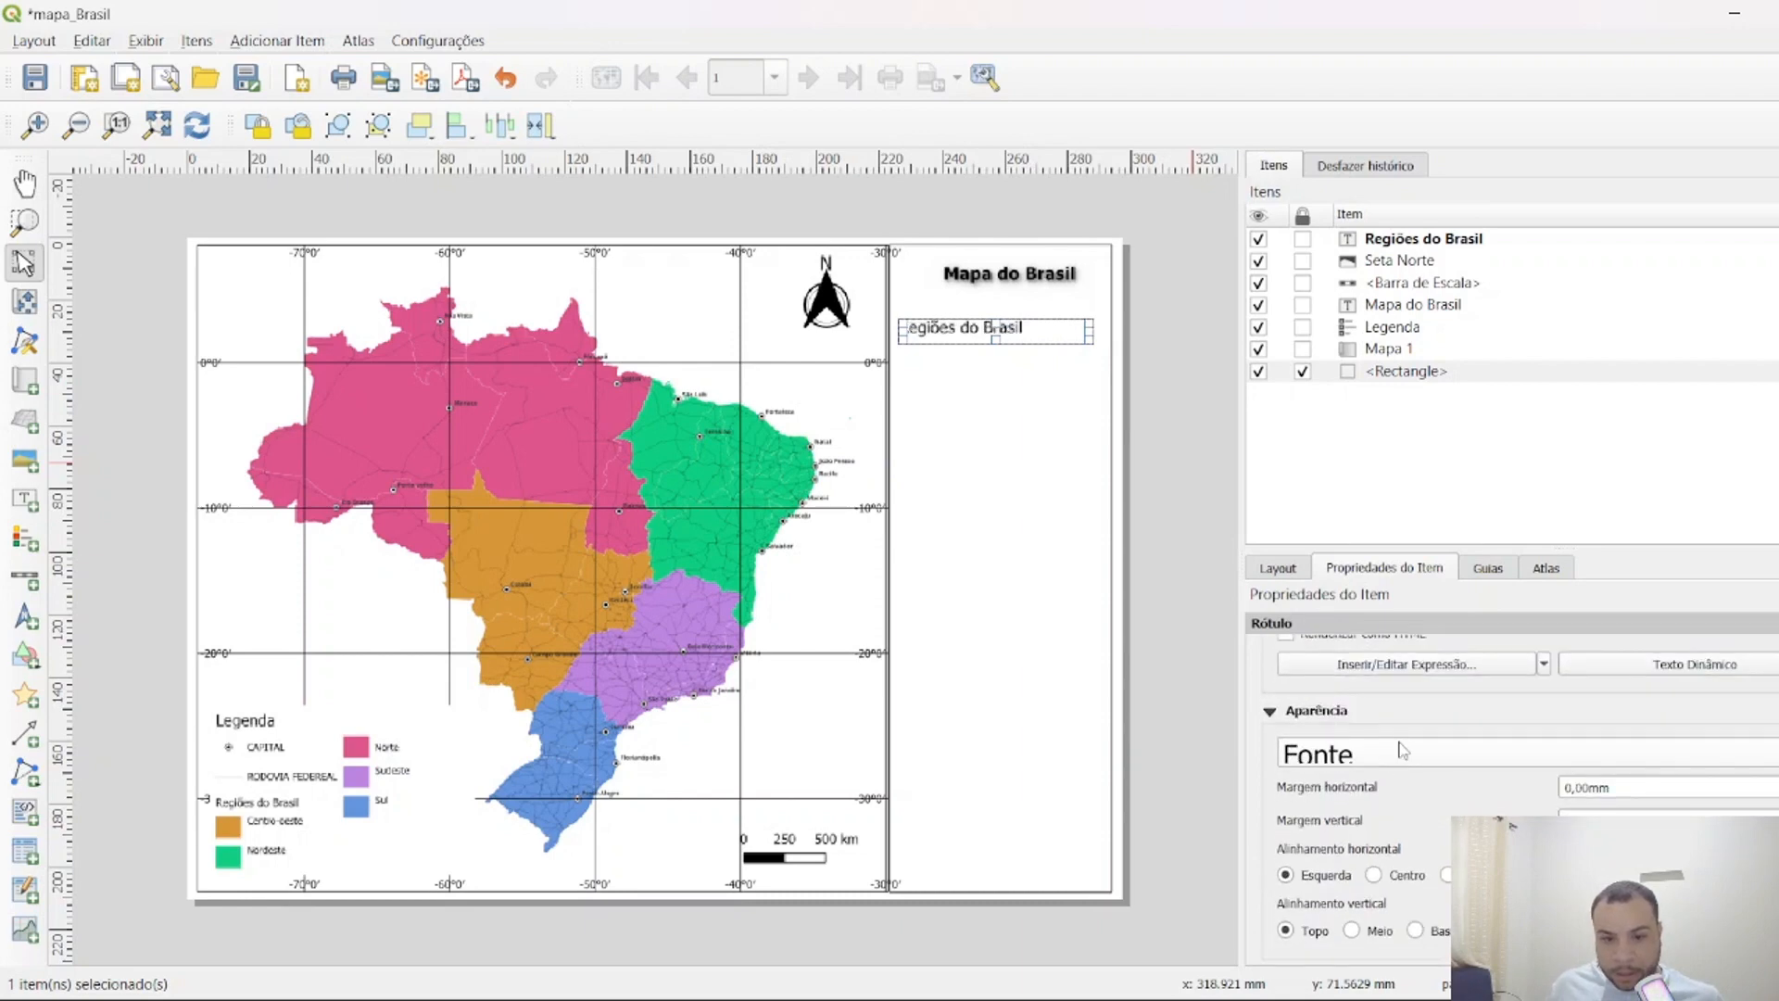
scroll(1408, 727, "up", 5)
scroll(1510, 798, "down", 4)
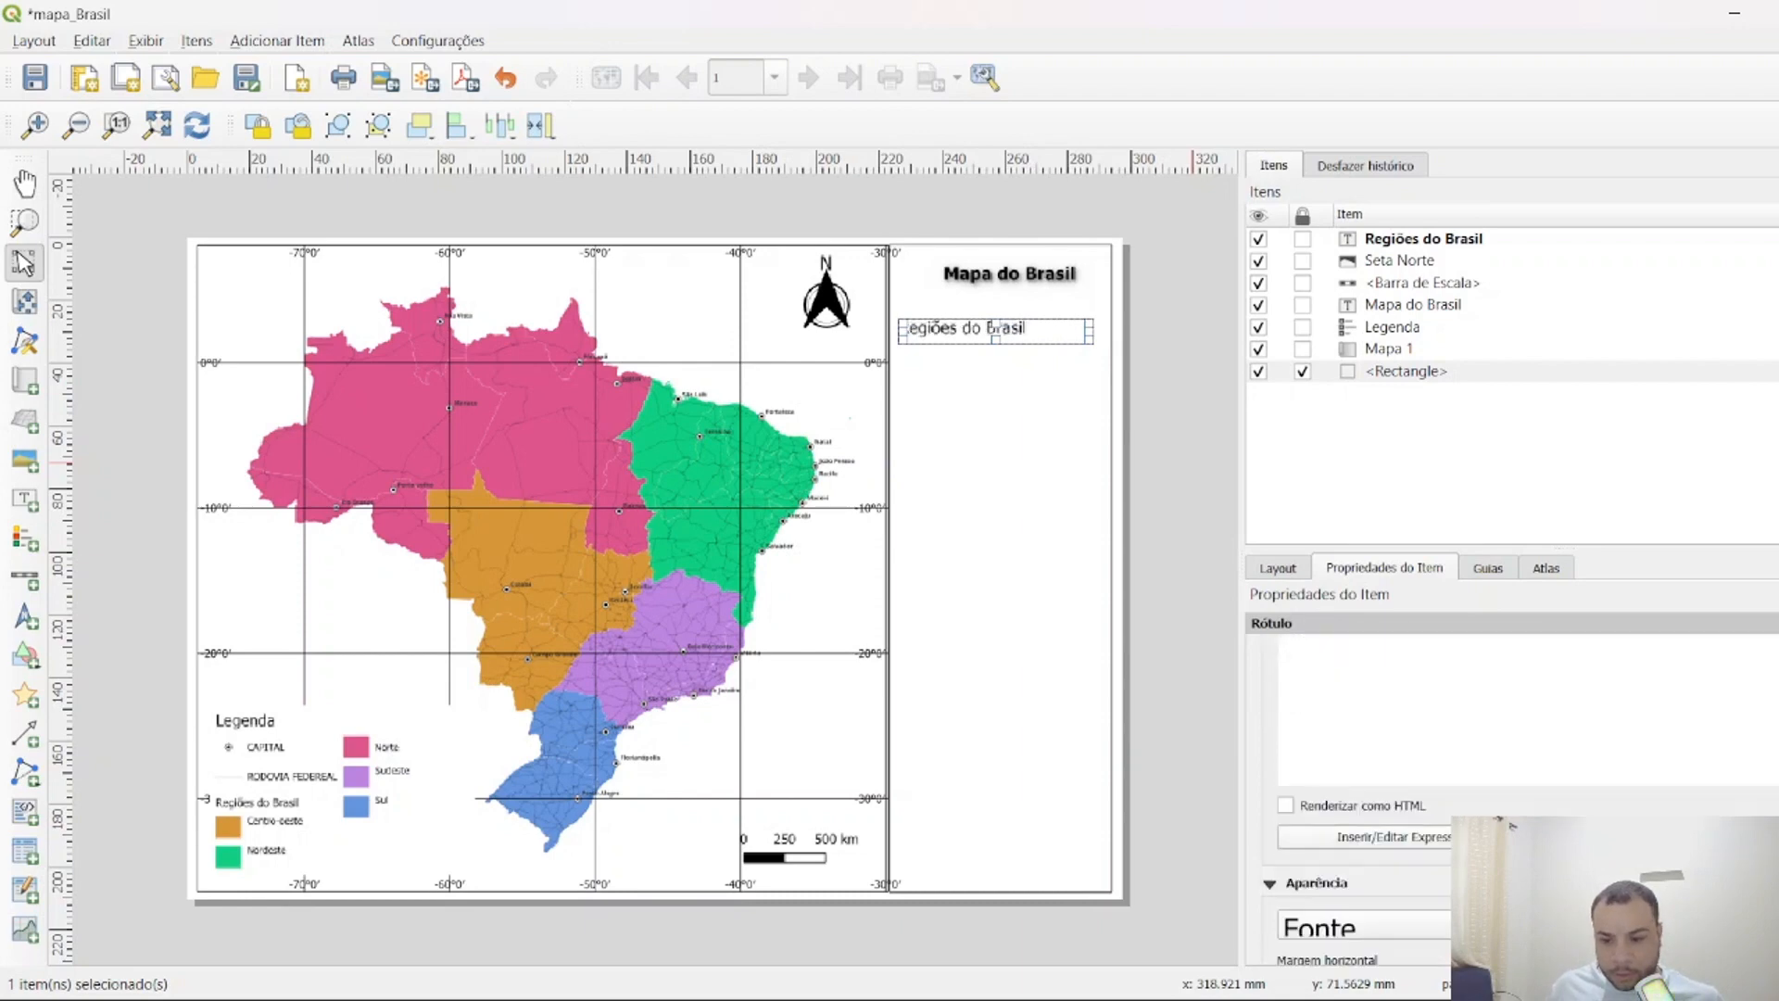
scroll(1358, 728, "up", 4)
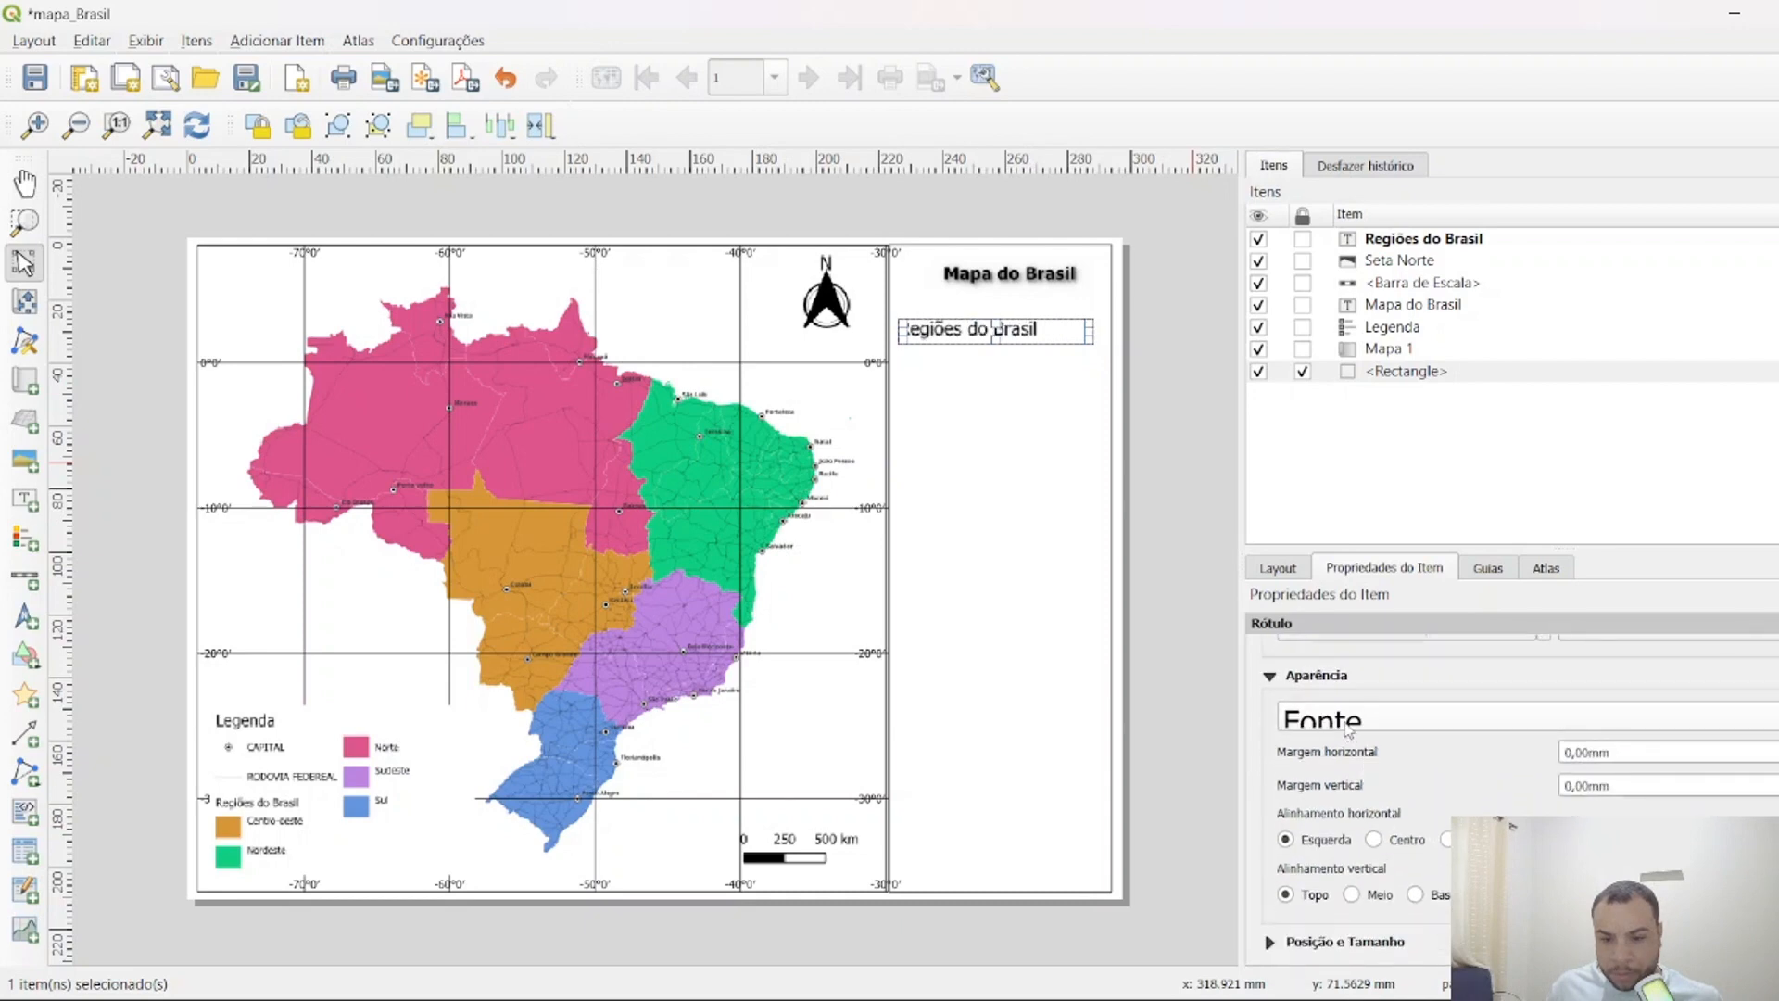
left_click(1374, 839)
left_click(1352, 895)
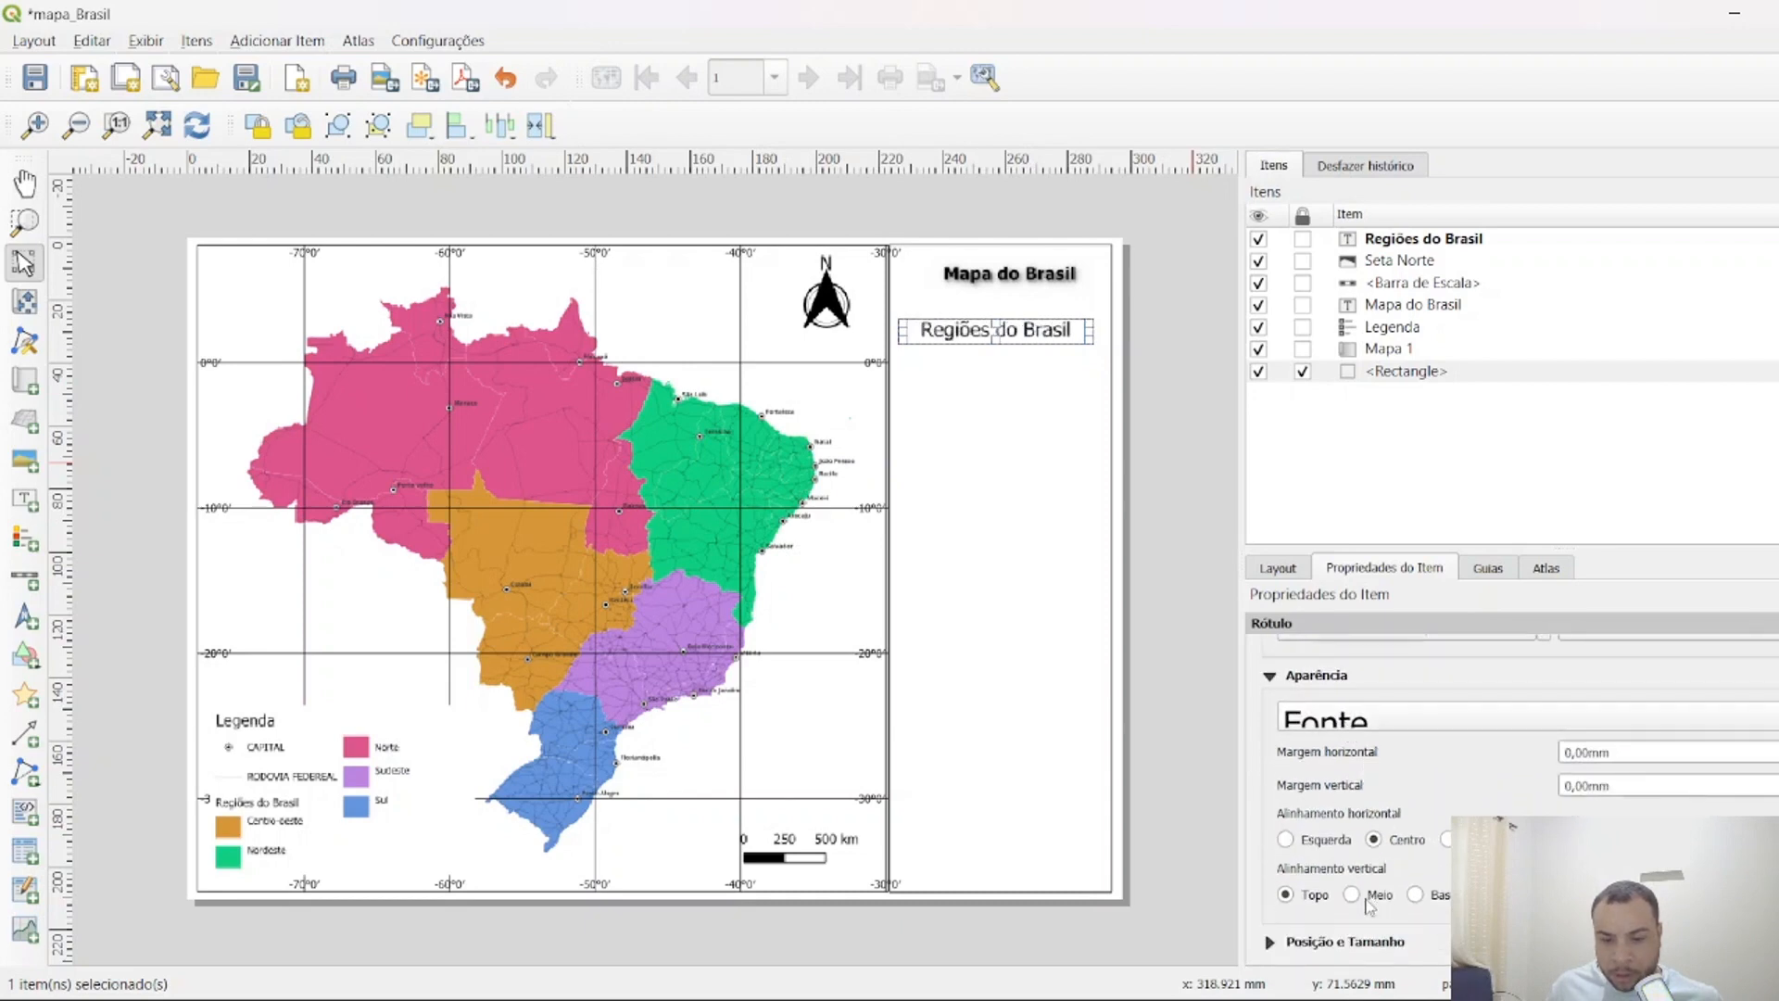
Centre the "Mapa do Brasil" title over the "Regiões do Brasil" label and move the label up closer to it.
mouse_move(1086, 332)
left_mouse_down()
mouse_move(1110, 330)
mouse_move(1094, 329)
left_mouse_up()
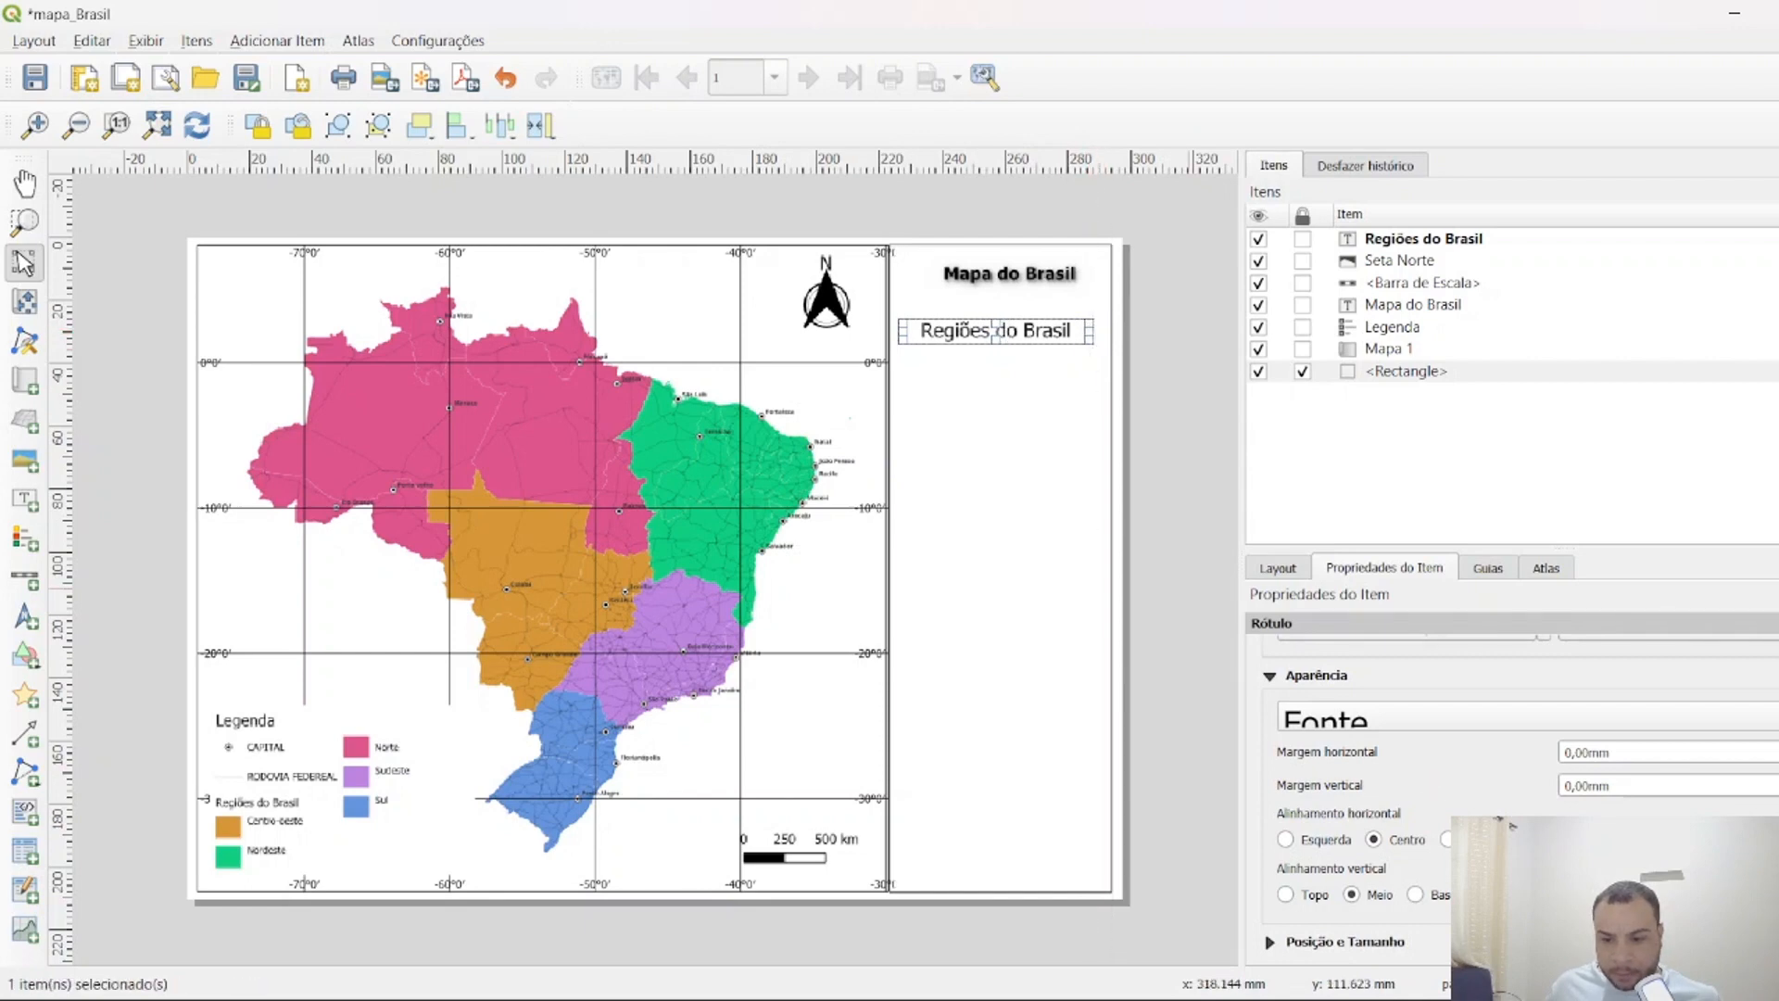
left_click(1009, 313)
left_click(994, 274)
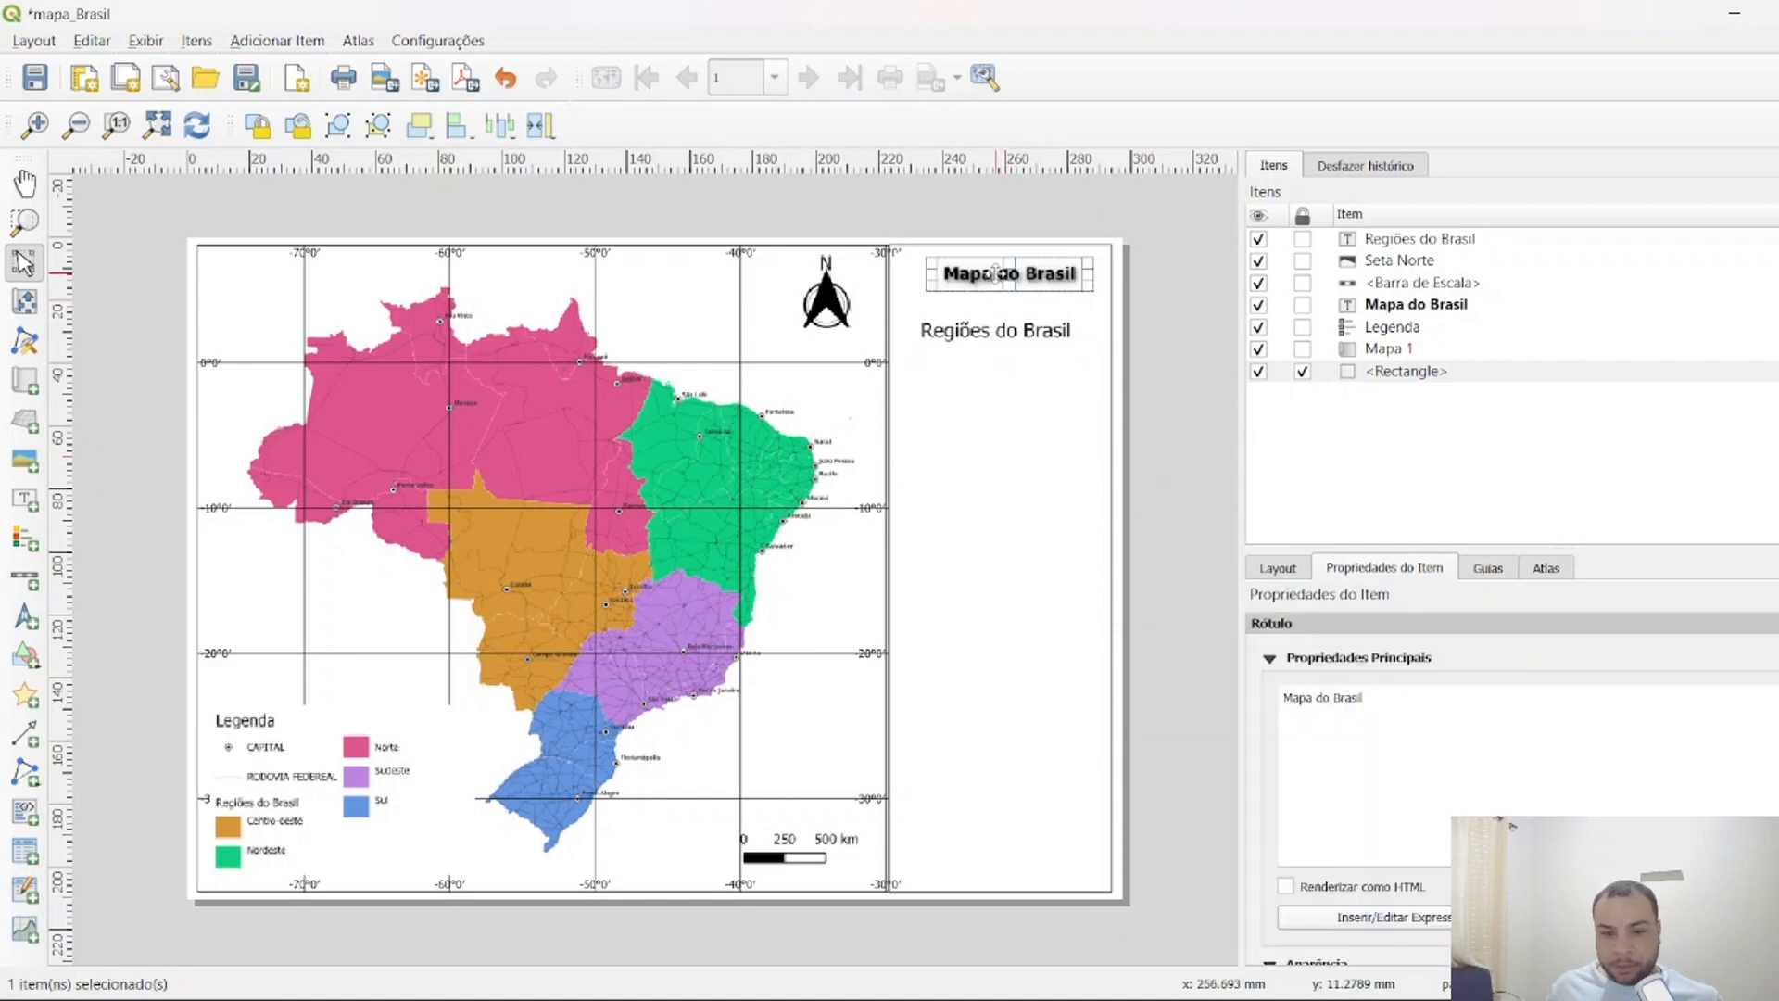
mouse_move(995, 273)
left_mouse_down()
mouse_move(978, 273)
mouse_move(996, 308)
left_mouse_up()
left_click(997, 318)
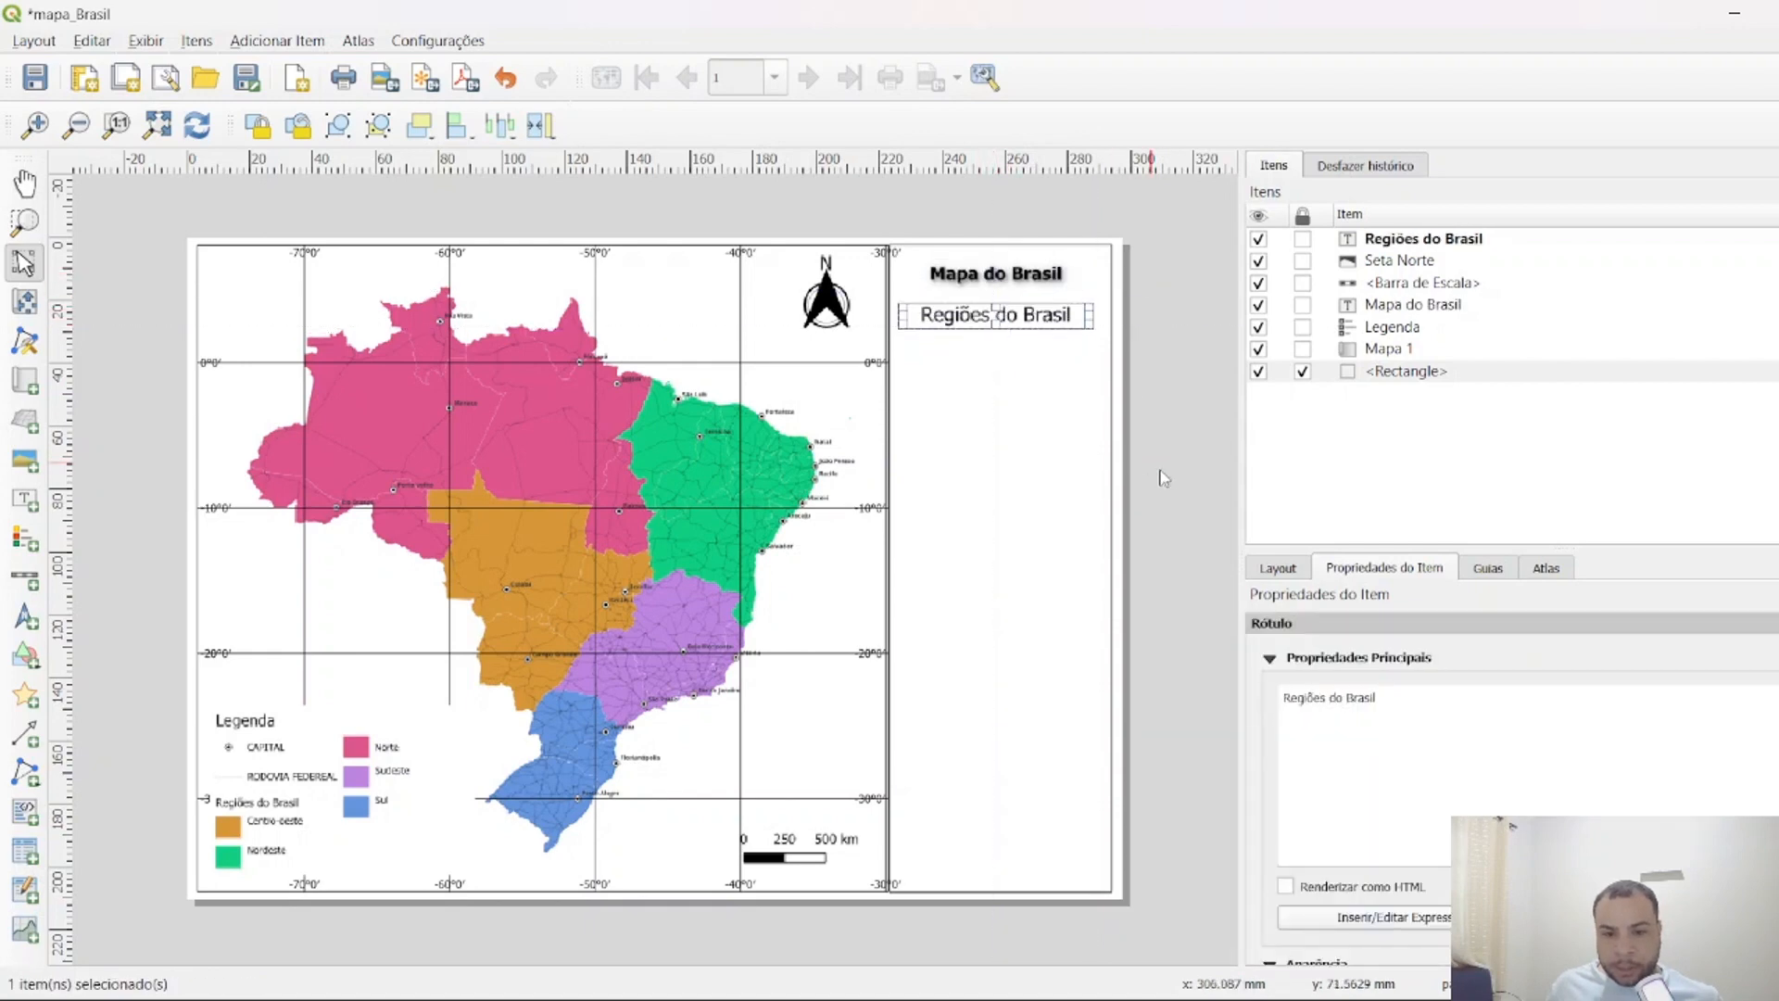
left_click(1165, 477)
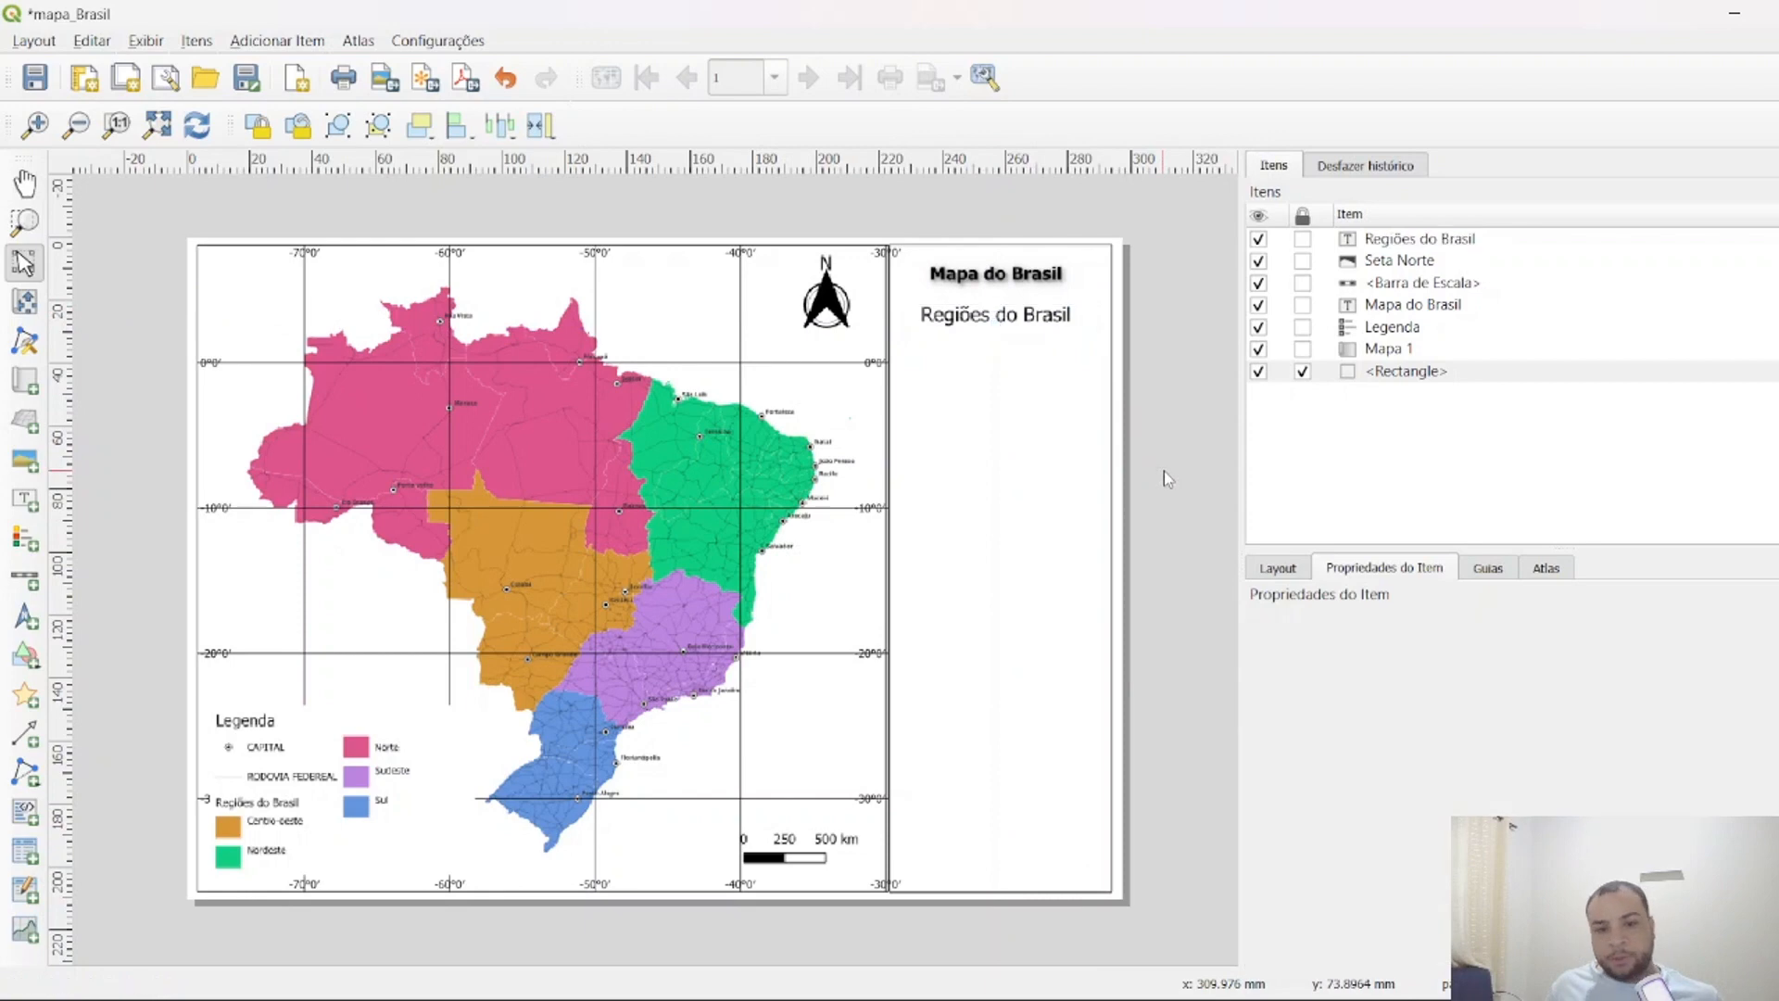
Lower the "Mapa do Brasil" title so it sits just above the "Regiões do Brasil" label.
left_click(980, 319)
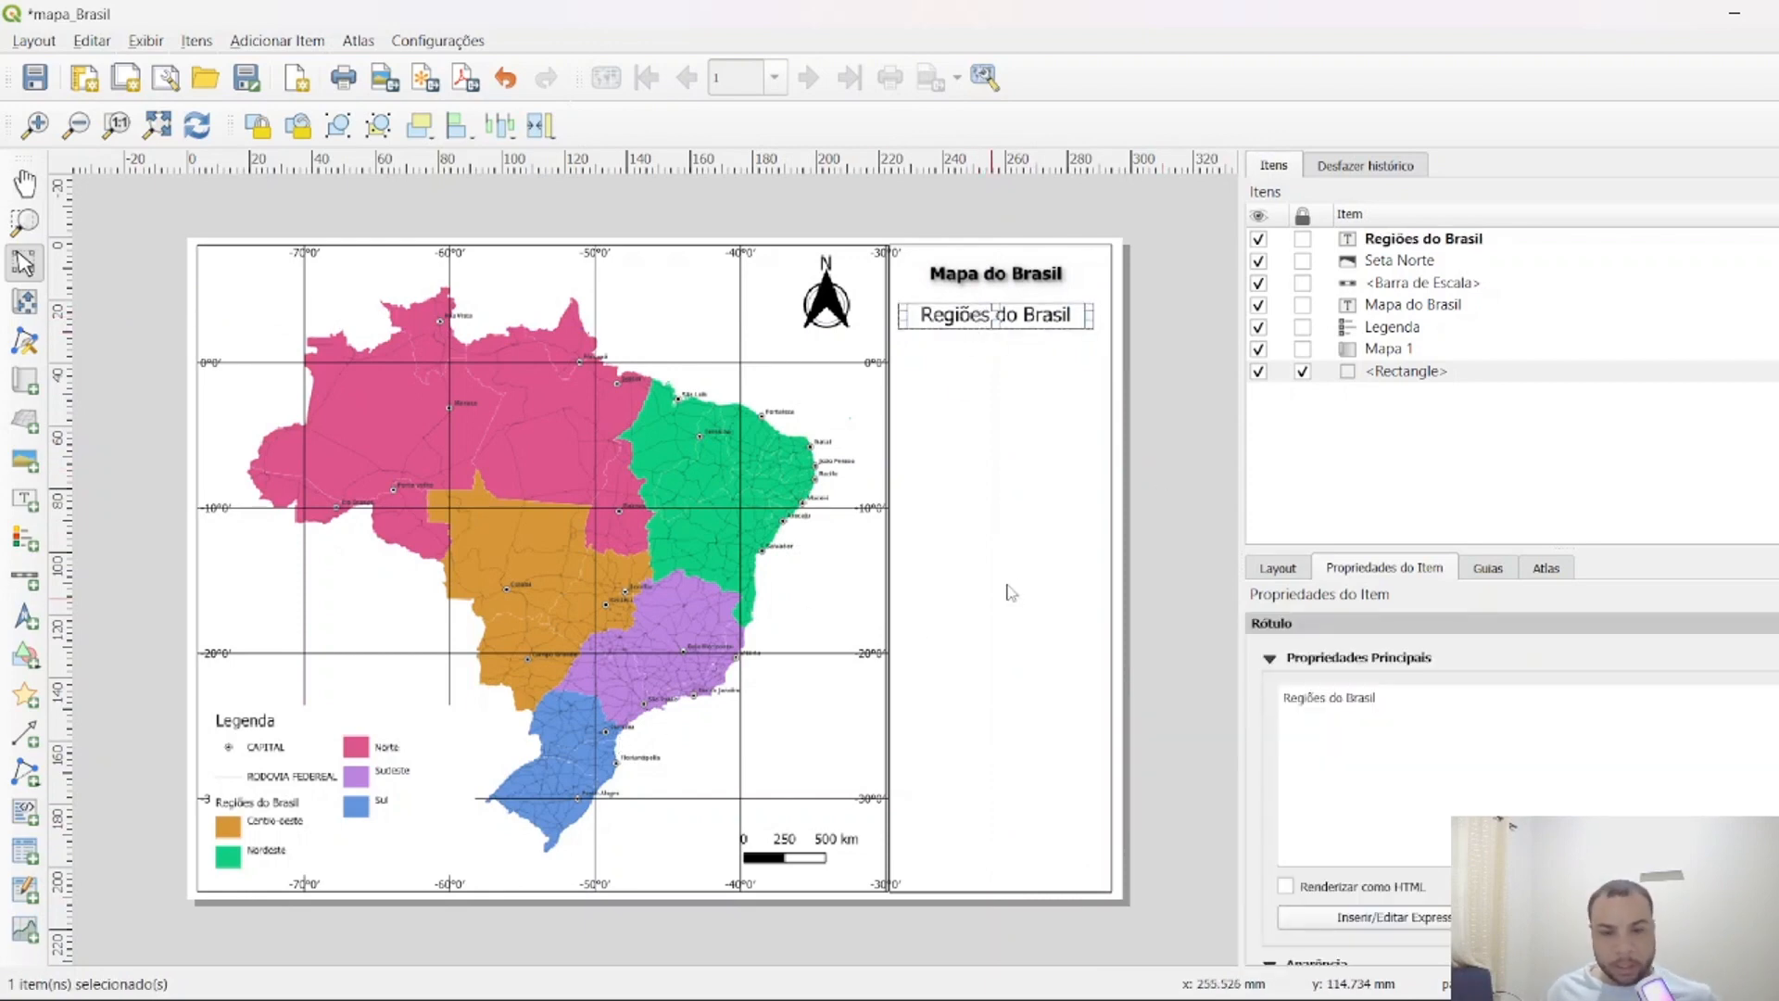
left_click(1174, 506)
left_click(1004, 275)
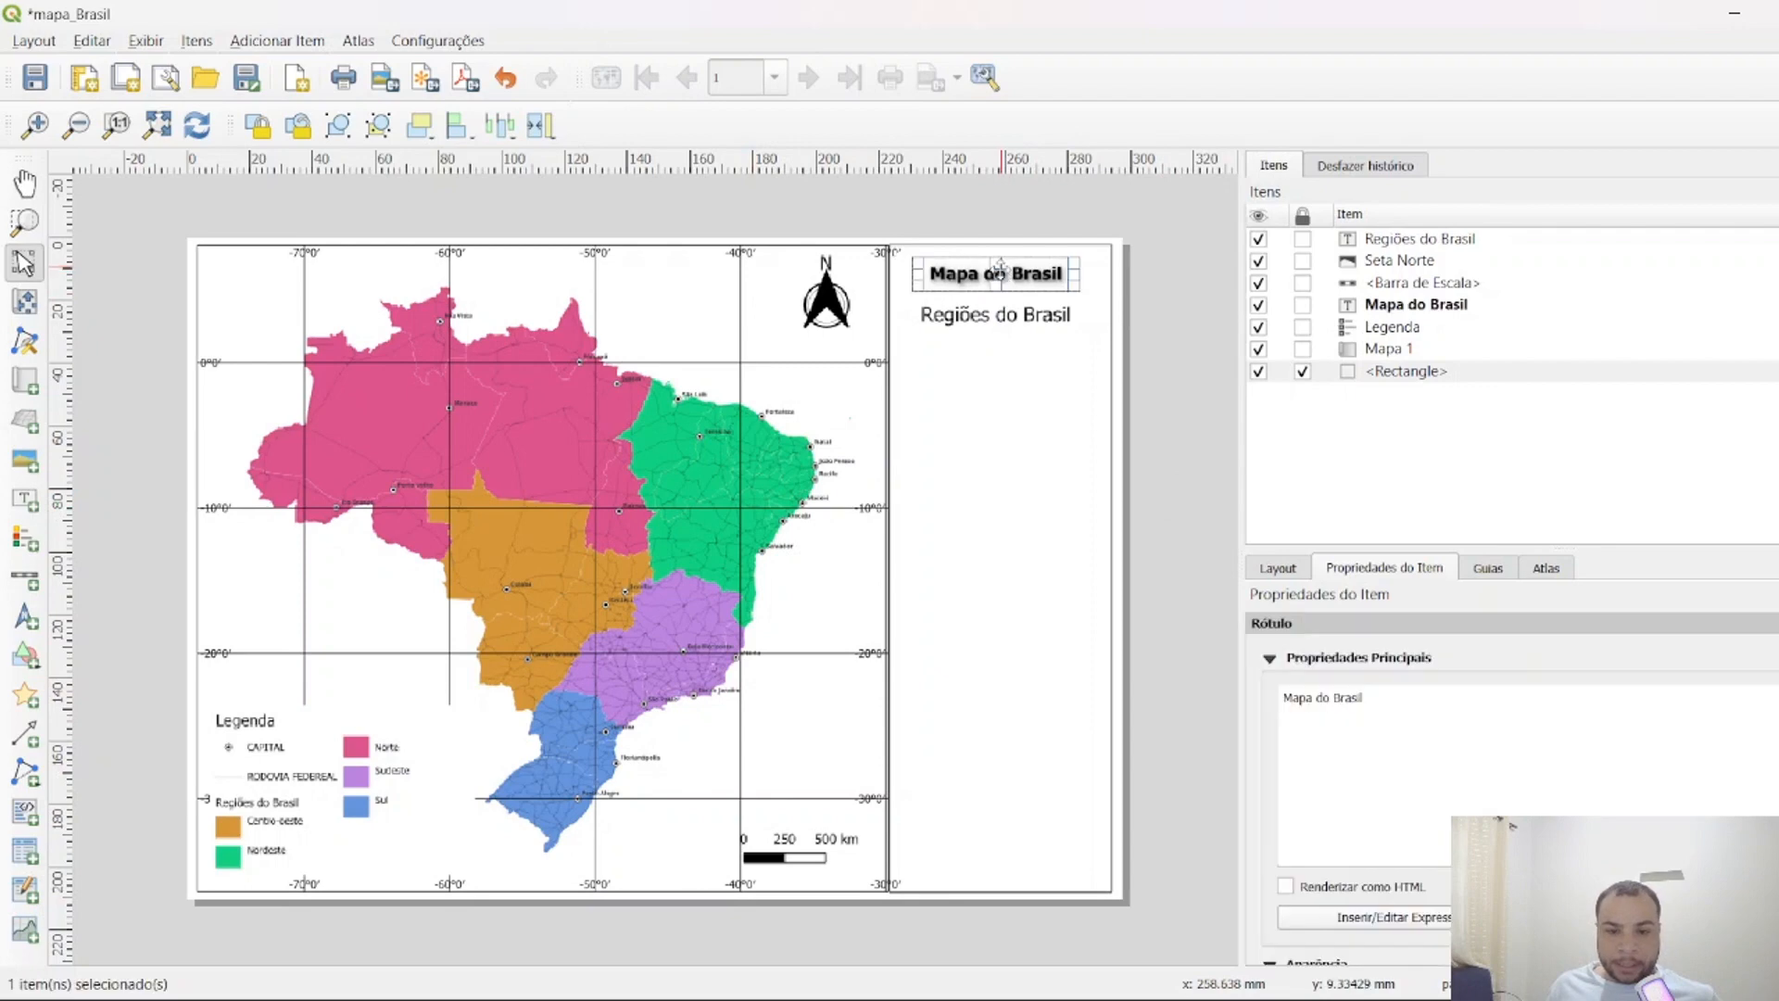
left_click_drag(1000, 269, 995, 285)
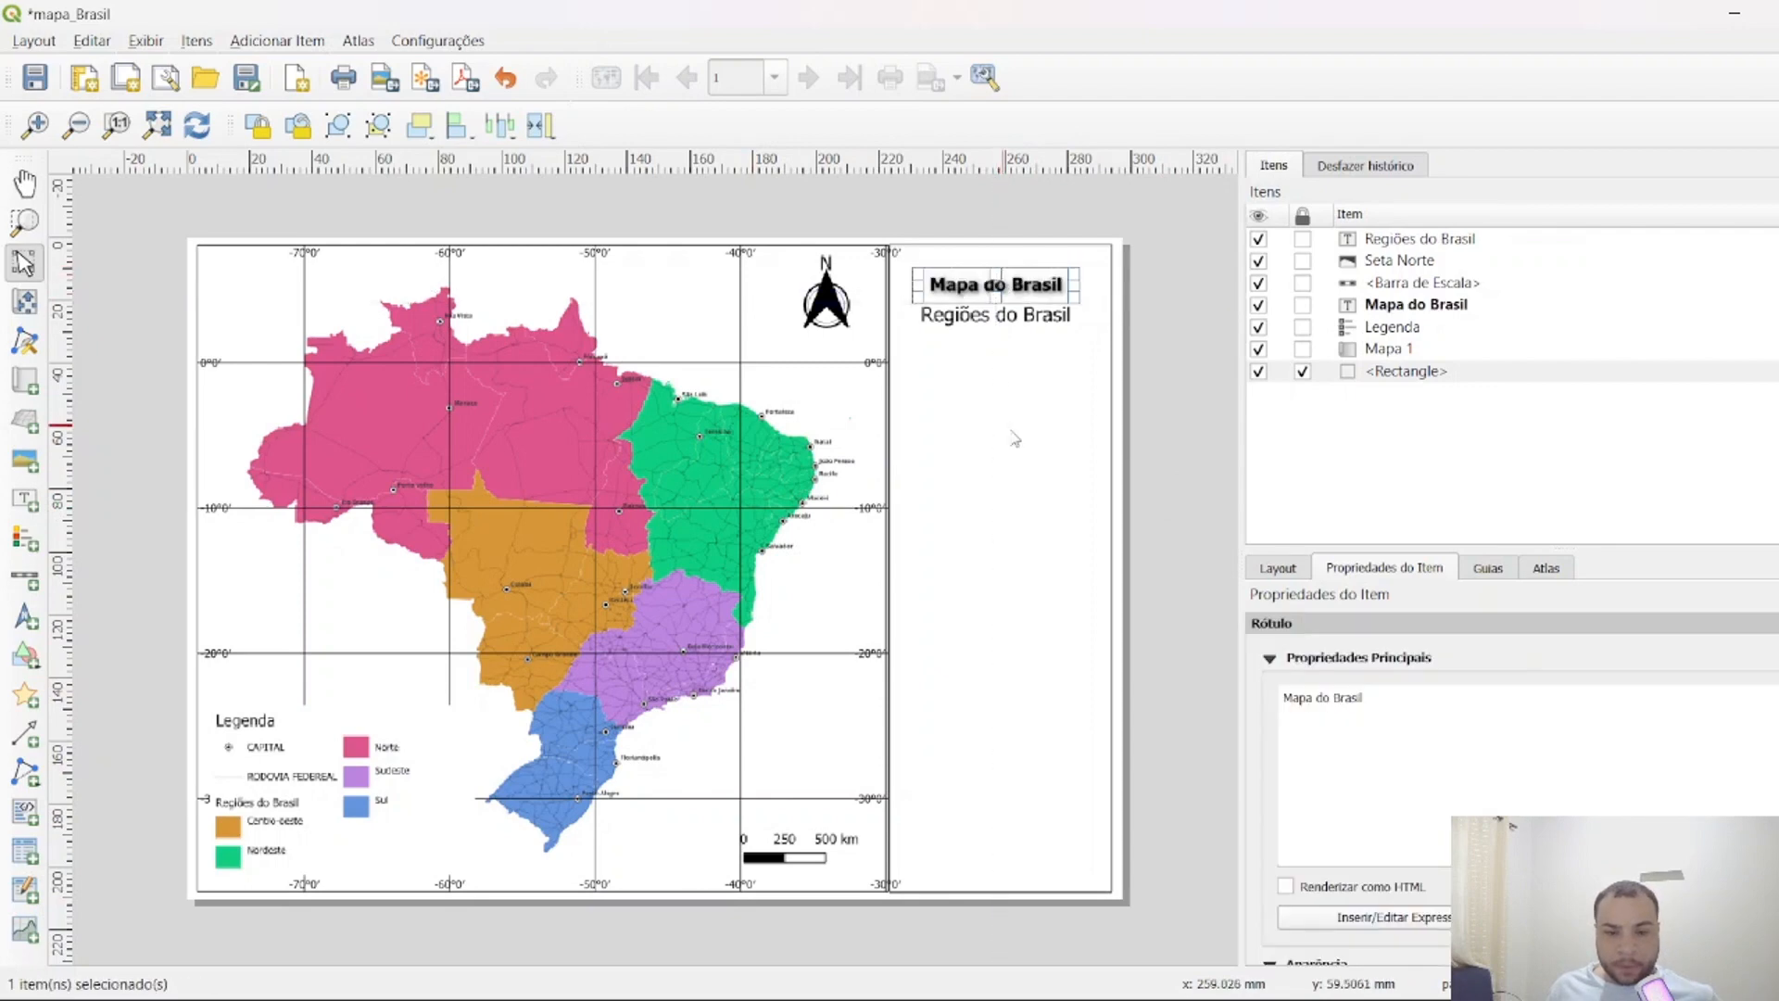
left_click(1166, 452)
Move the legend from the map's lower-left corner into the side panel beside the map.
key("l")
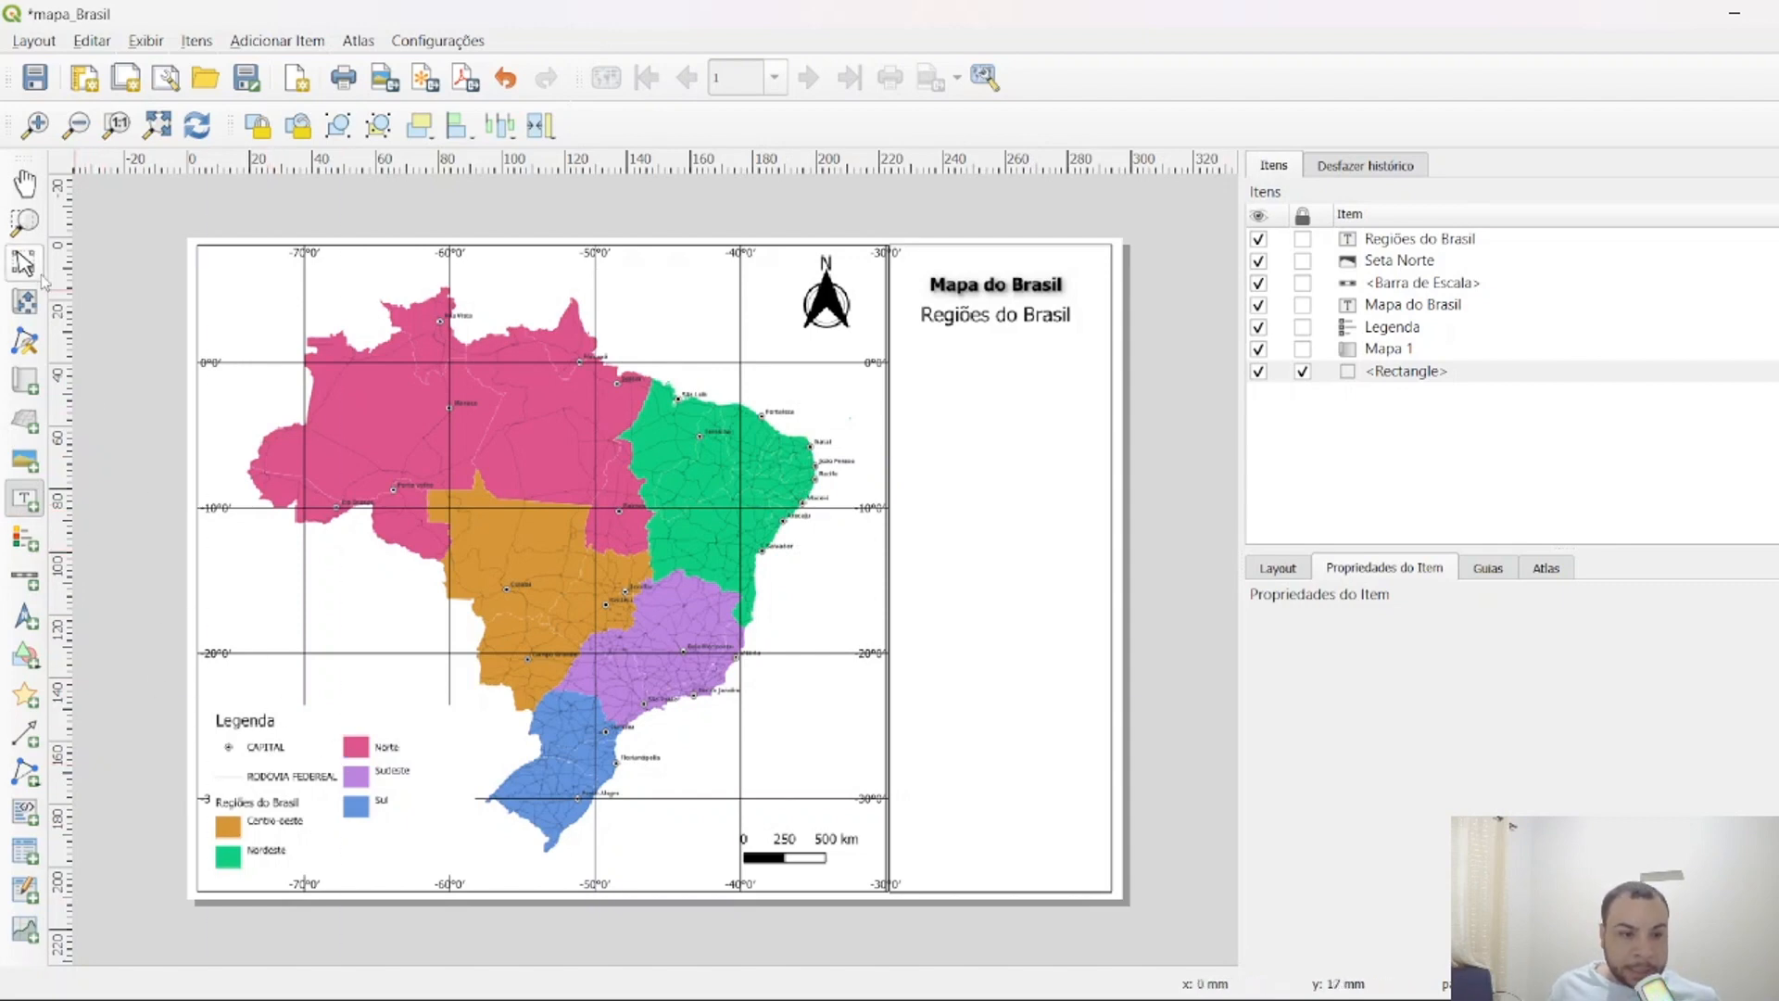
left_click(26, 301)
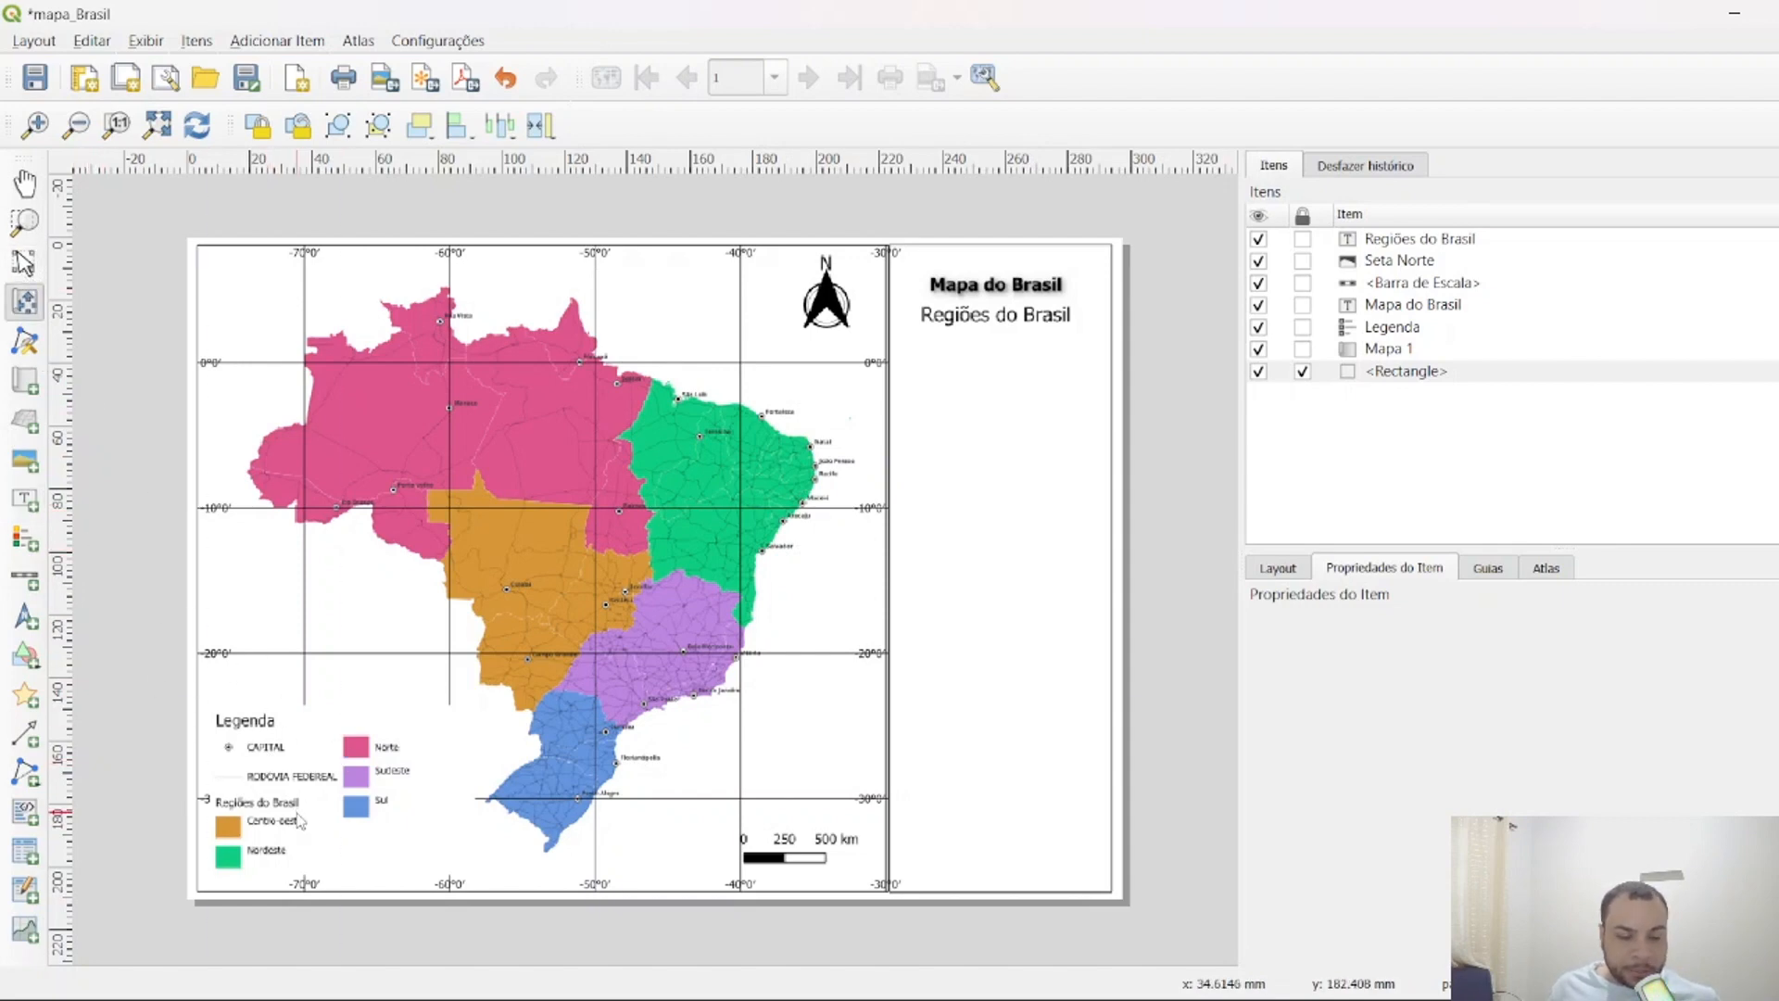
left_click(25, 262)
left_click(341, 797)
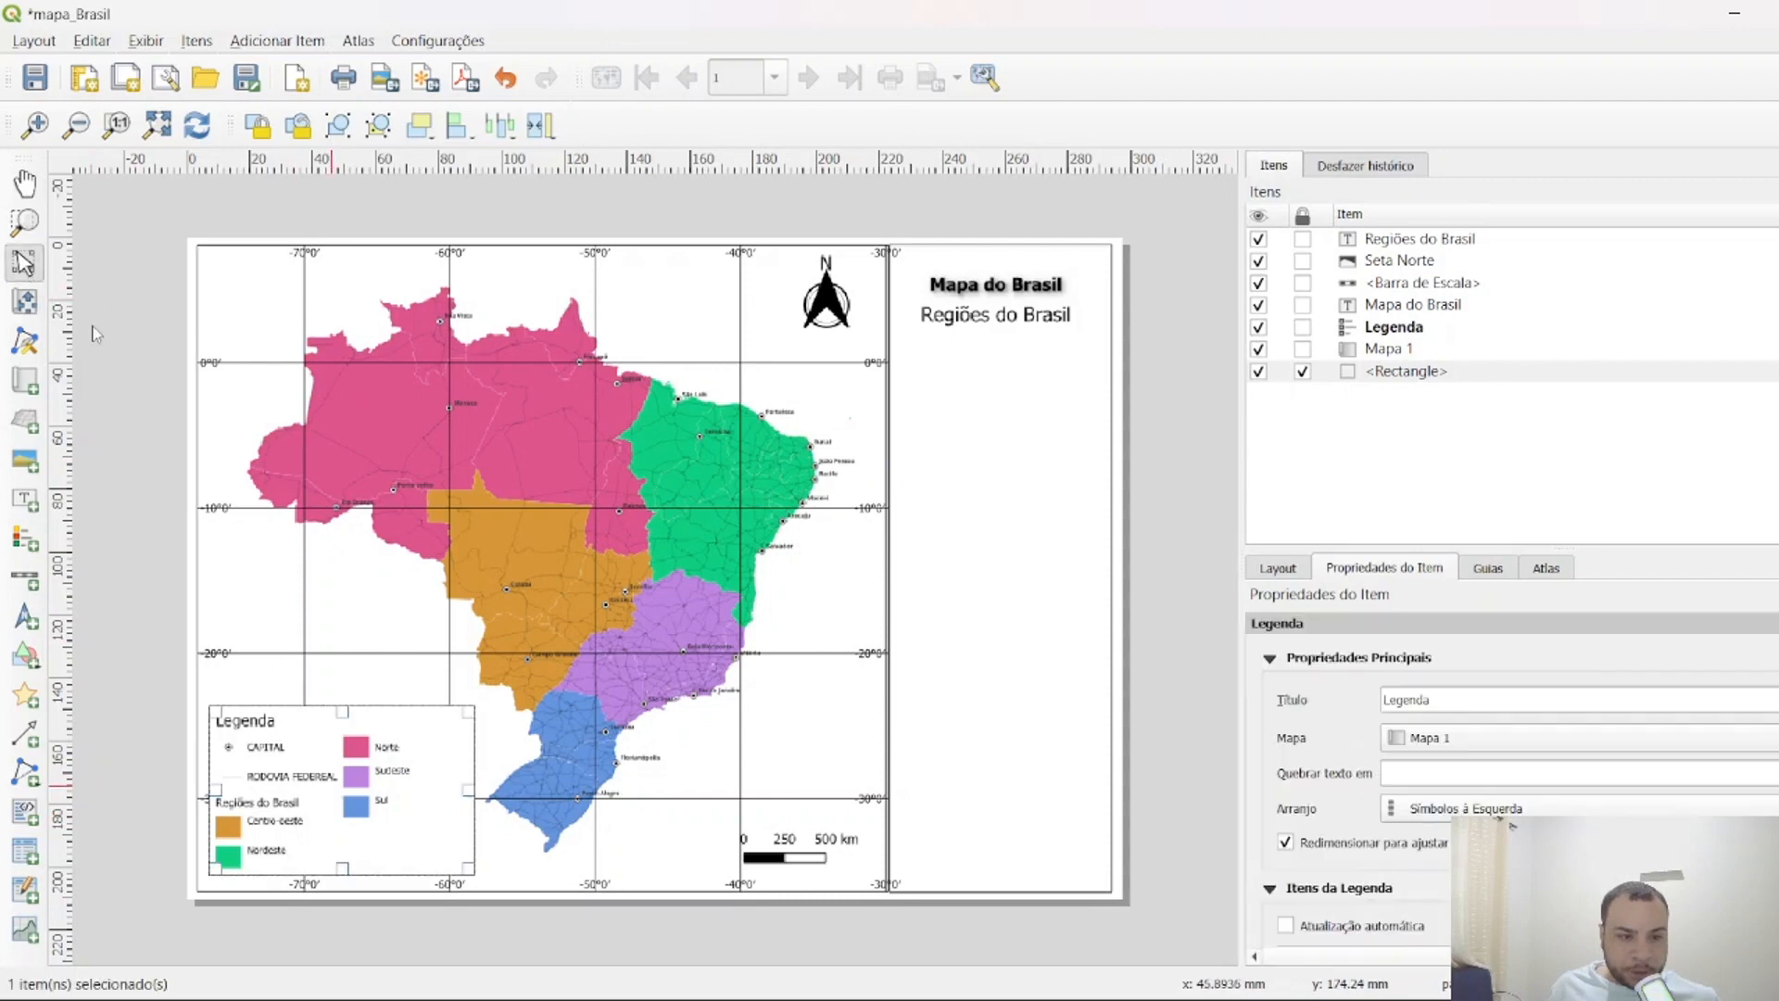
left_click_drag(390, 813, 1046, 494)
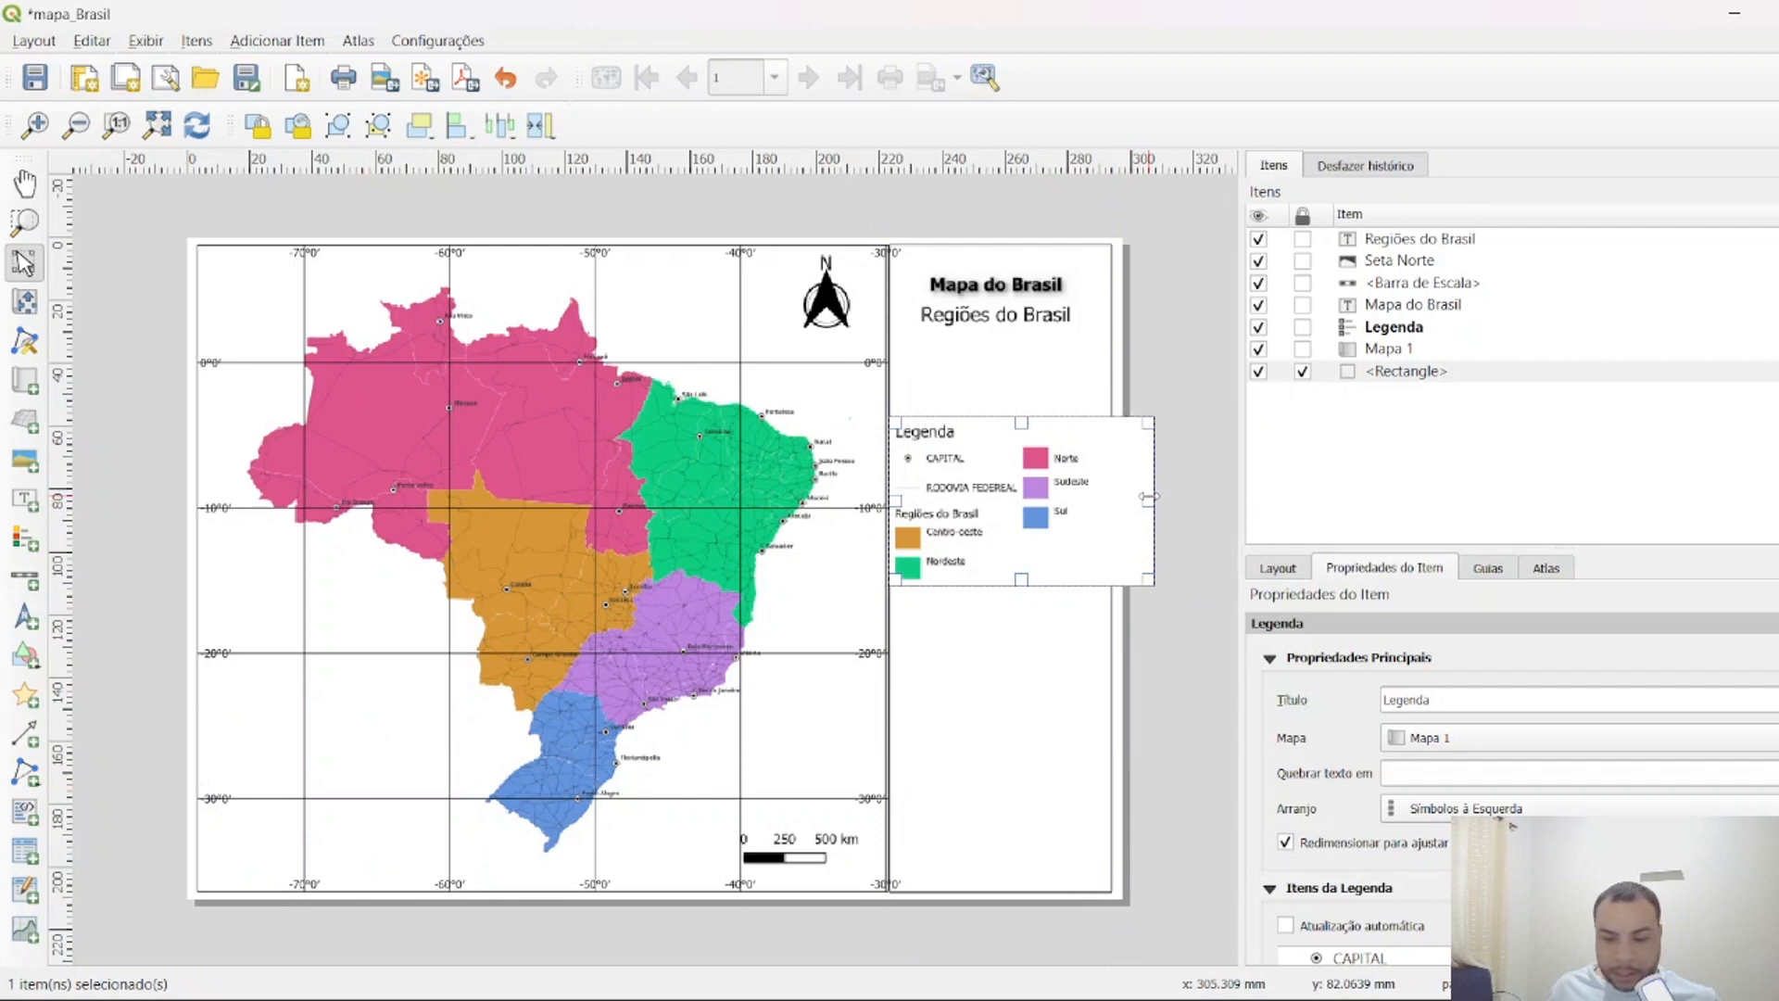
Set the legend's column count to 1 and move it down to the lower part of the side panel.
scroll(1511, 825, "down", 8)
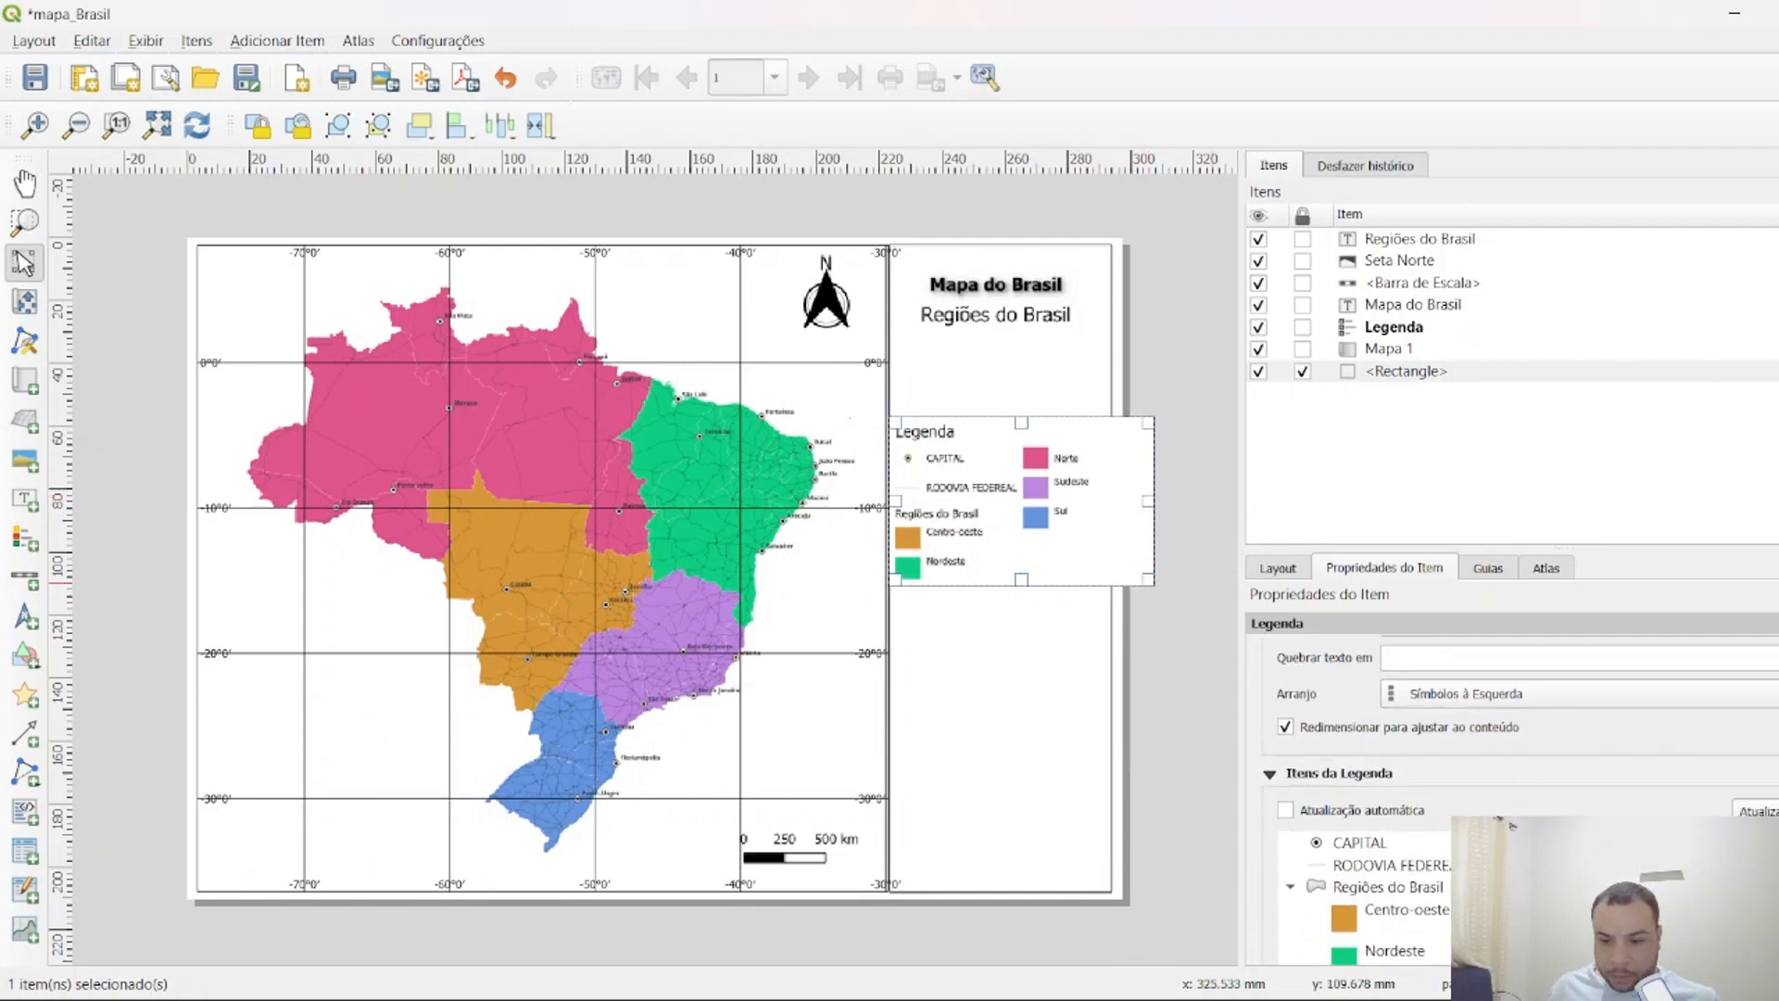
scroll(1270, 807, "down", 1)
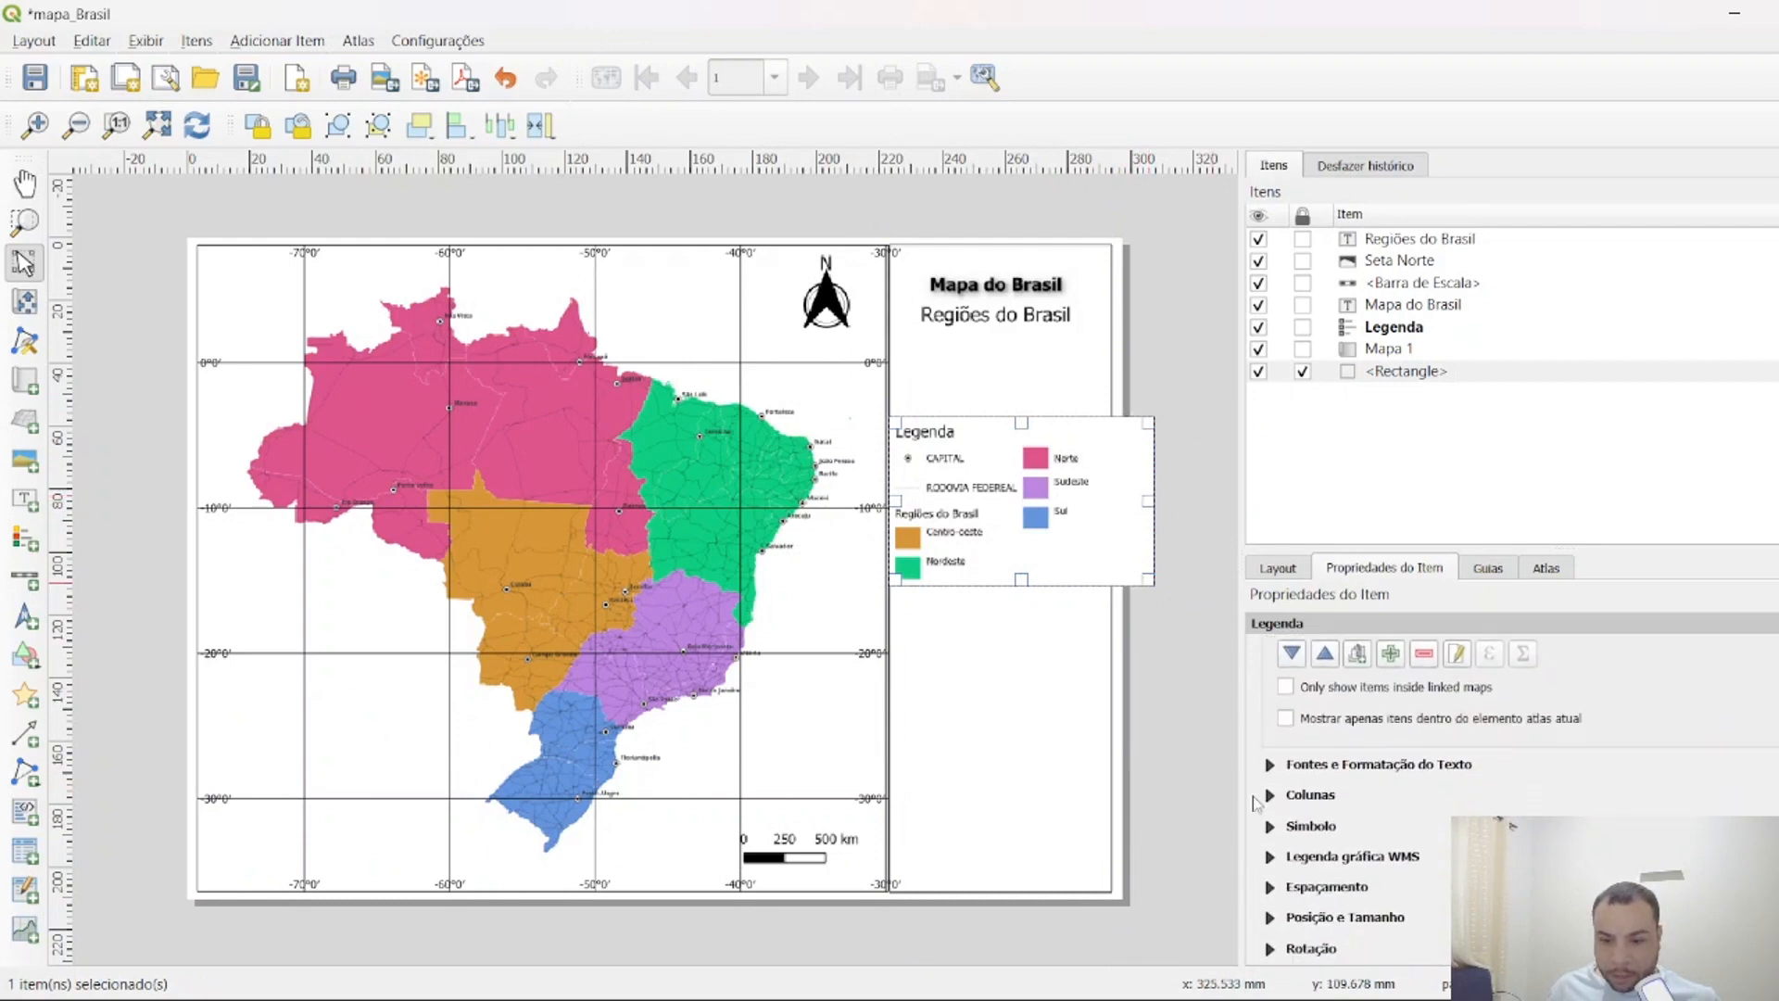
left_click(1270, 795)
left_click(1411, 843)
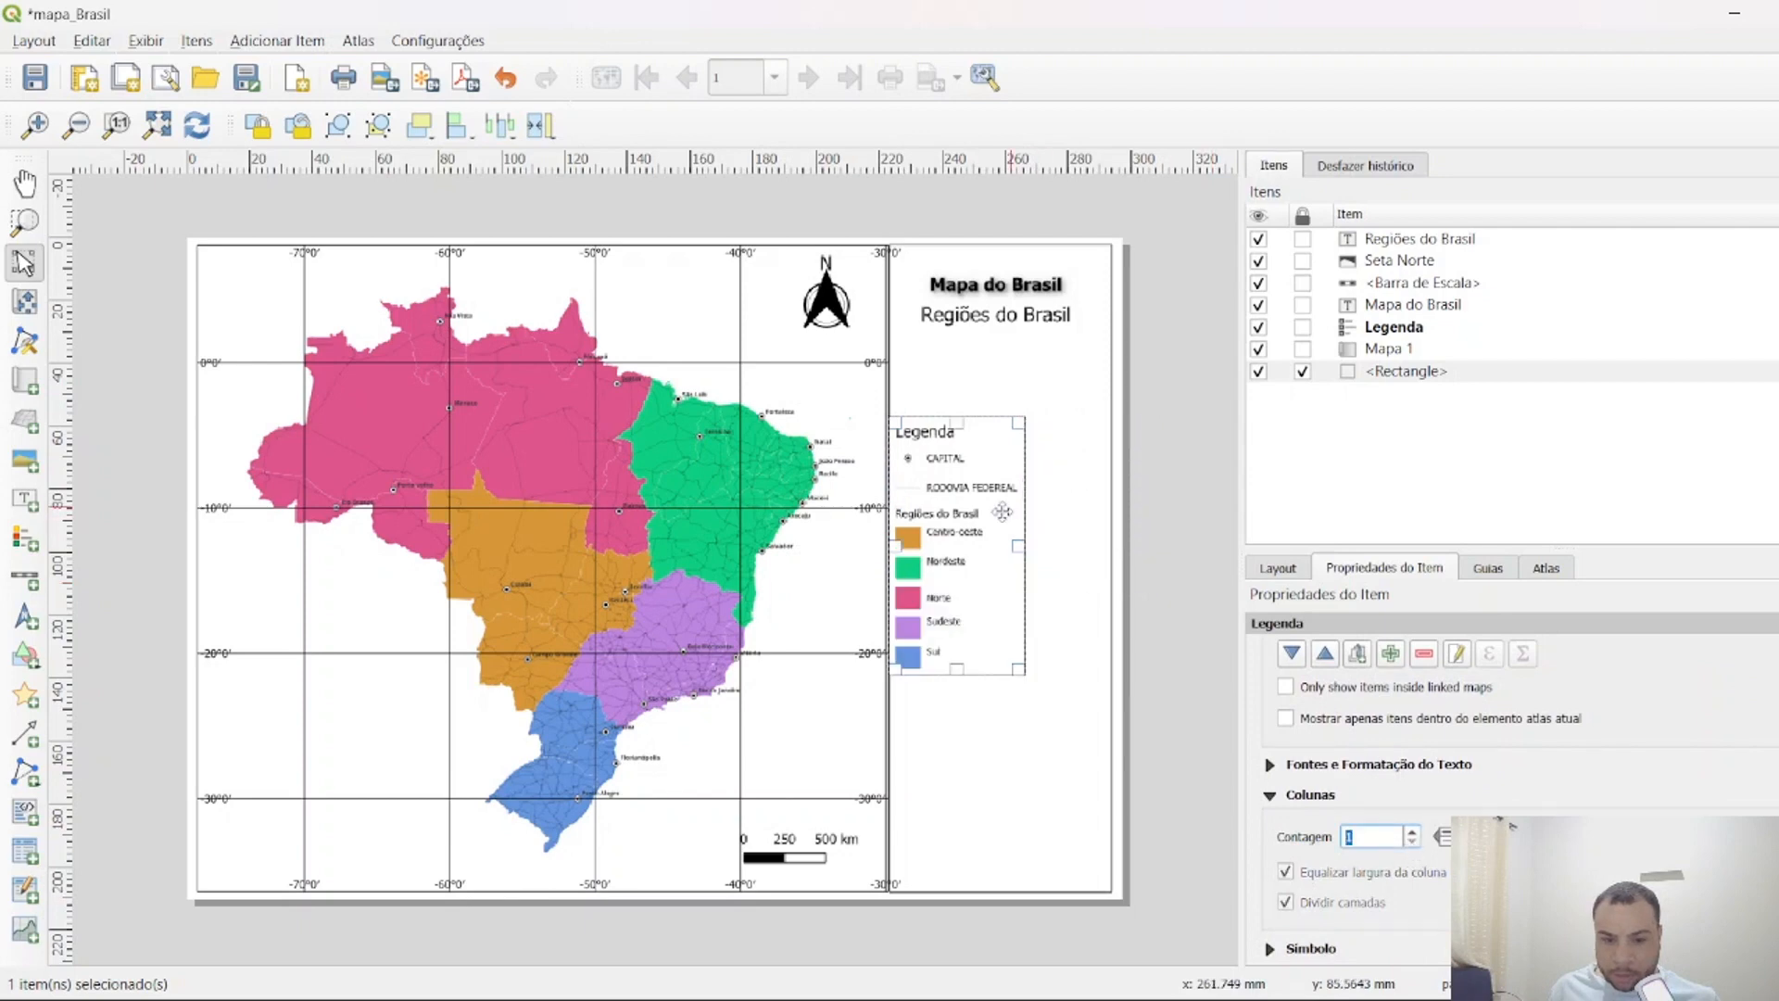
left_click_drag(973, 523, 977, 726)
left_click(1166, 669)
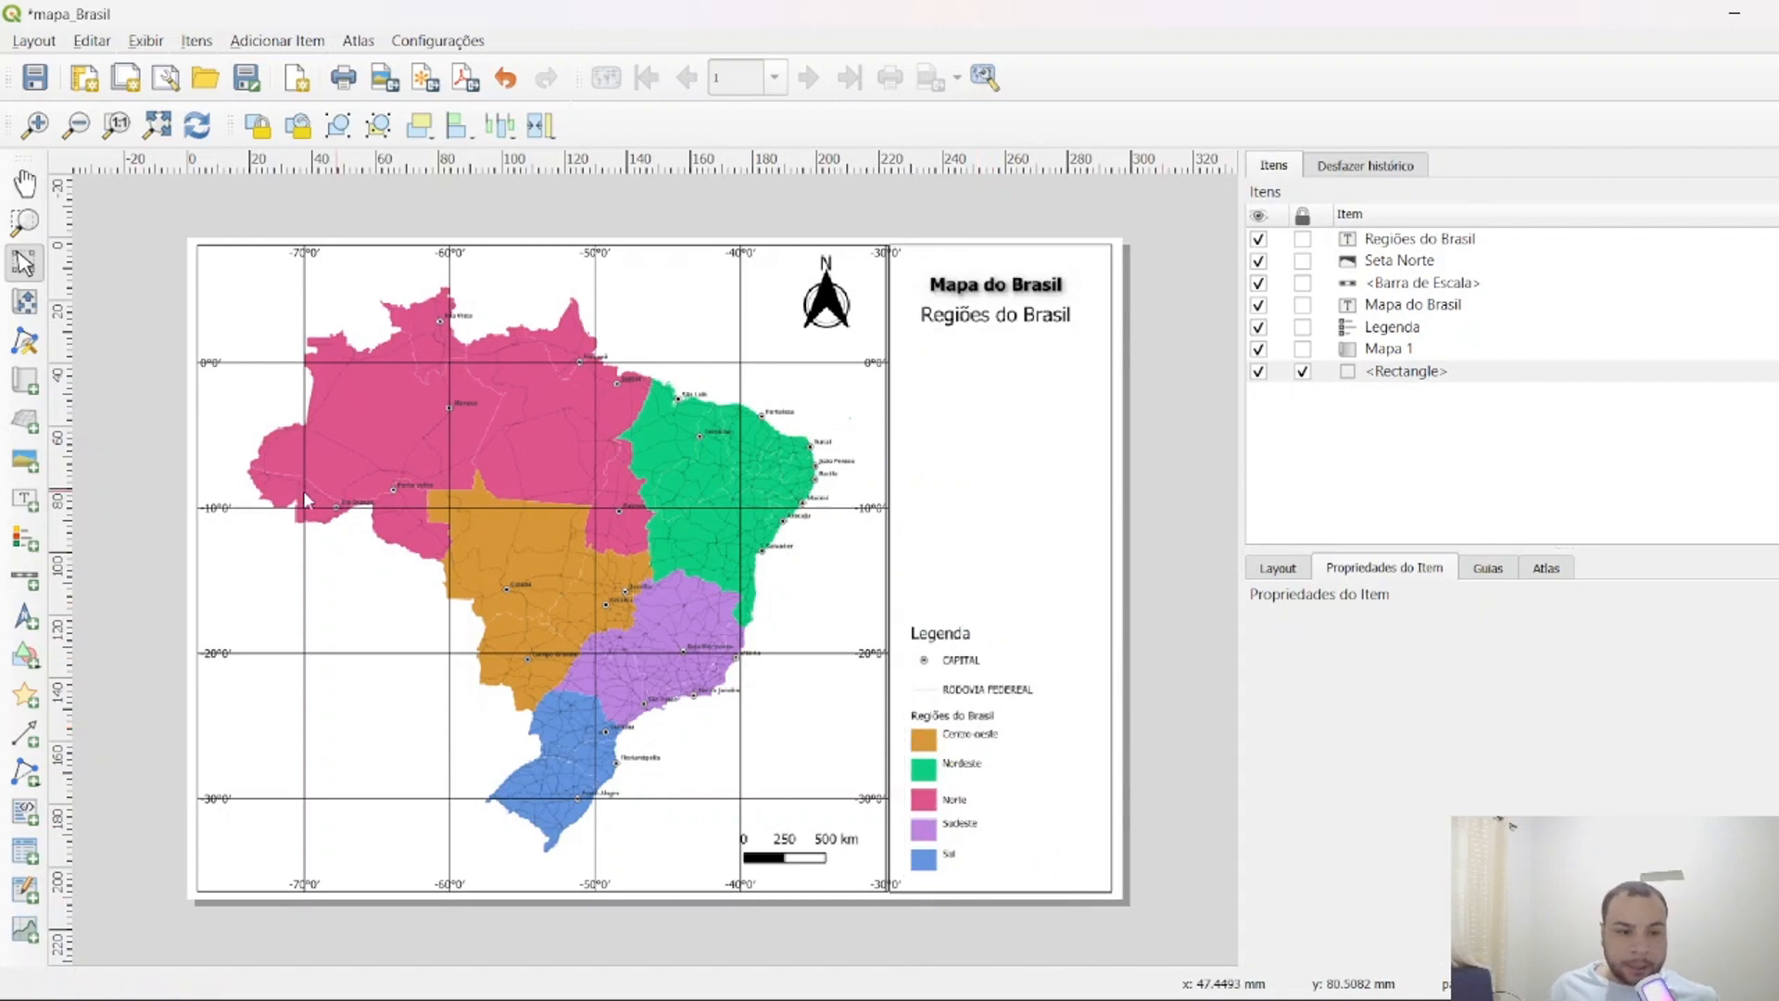
Add a label between the subtitle and the legend containing "Autor:" with the author's name and "Data: 04/09/2023".
left_click(25, 498)
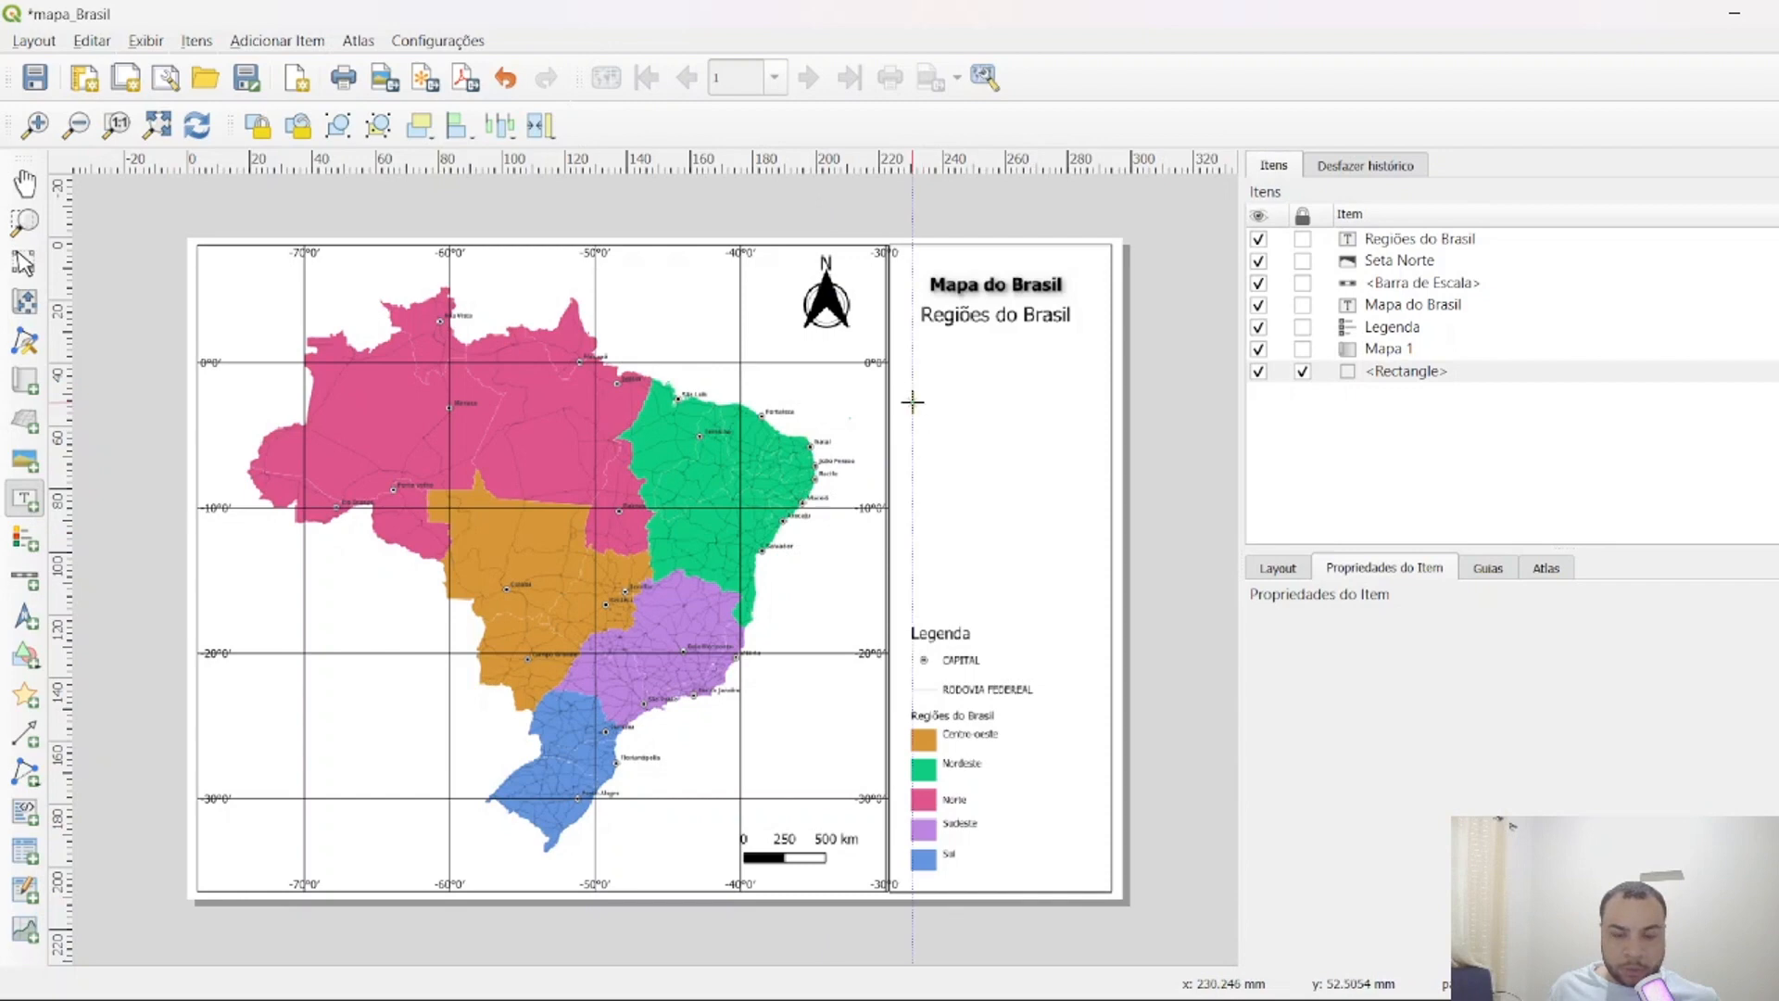
left_click_drag(914, 404, 1075, 583)
key("ctrl+a")
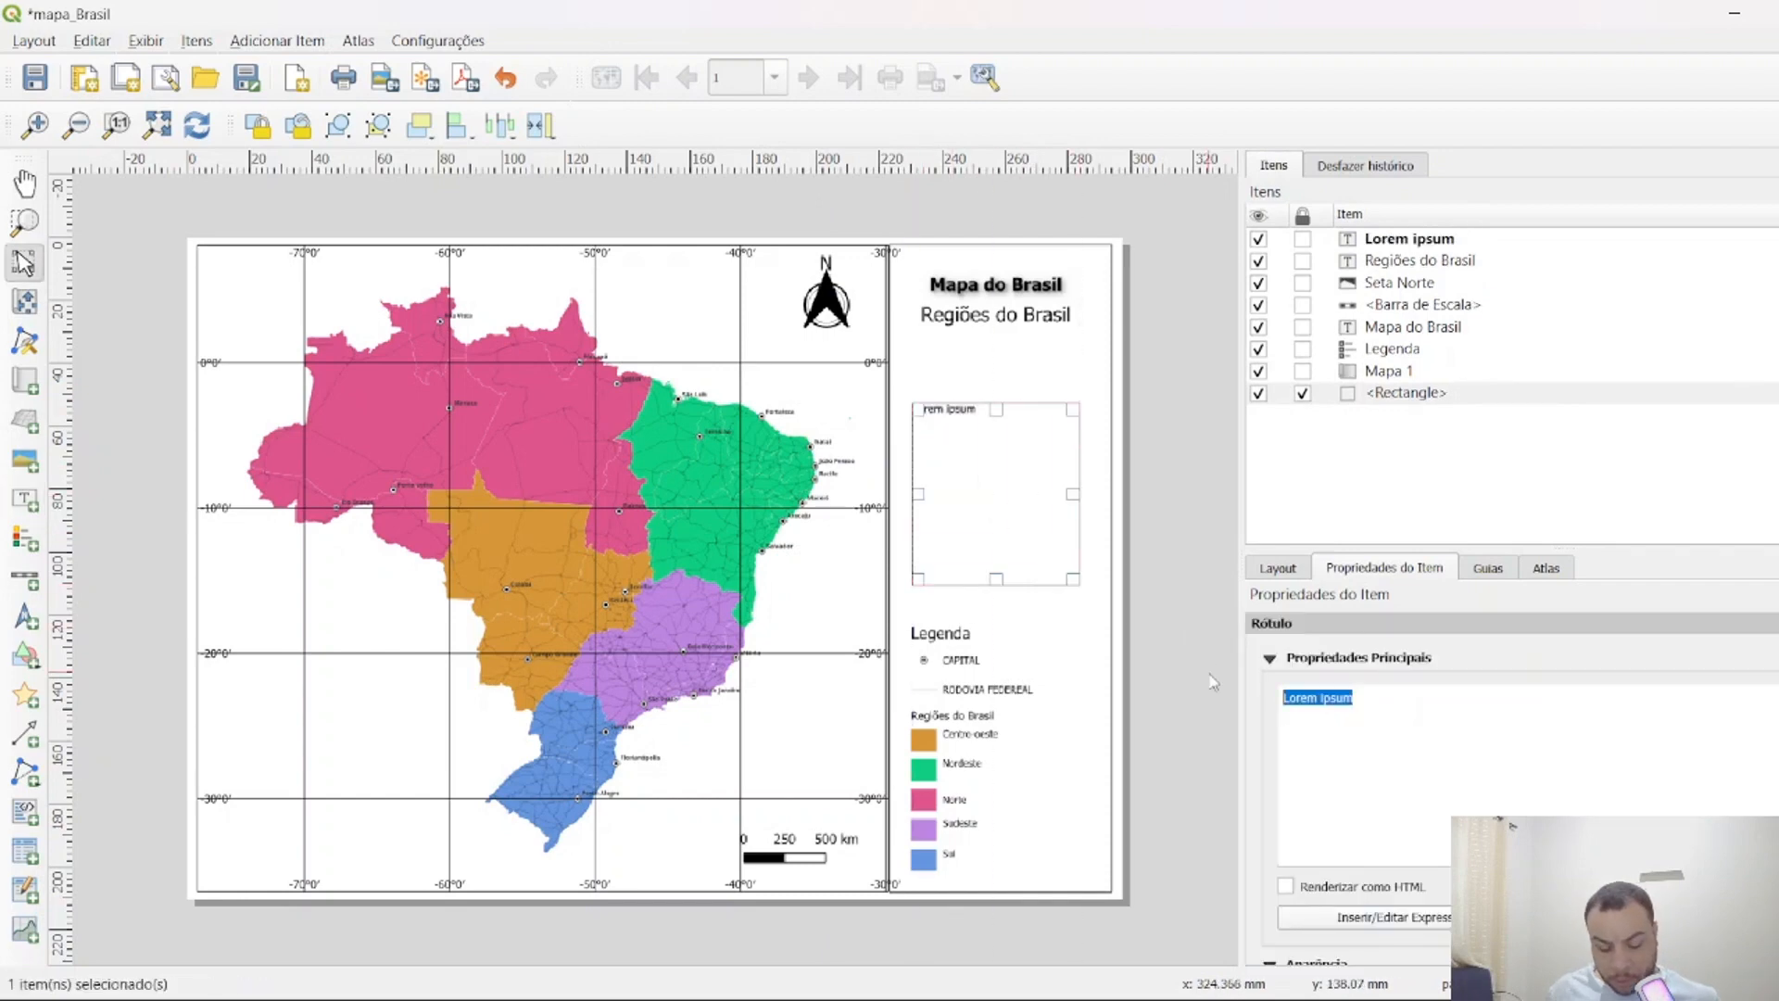
type("Auto")
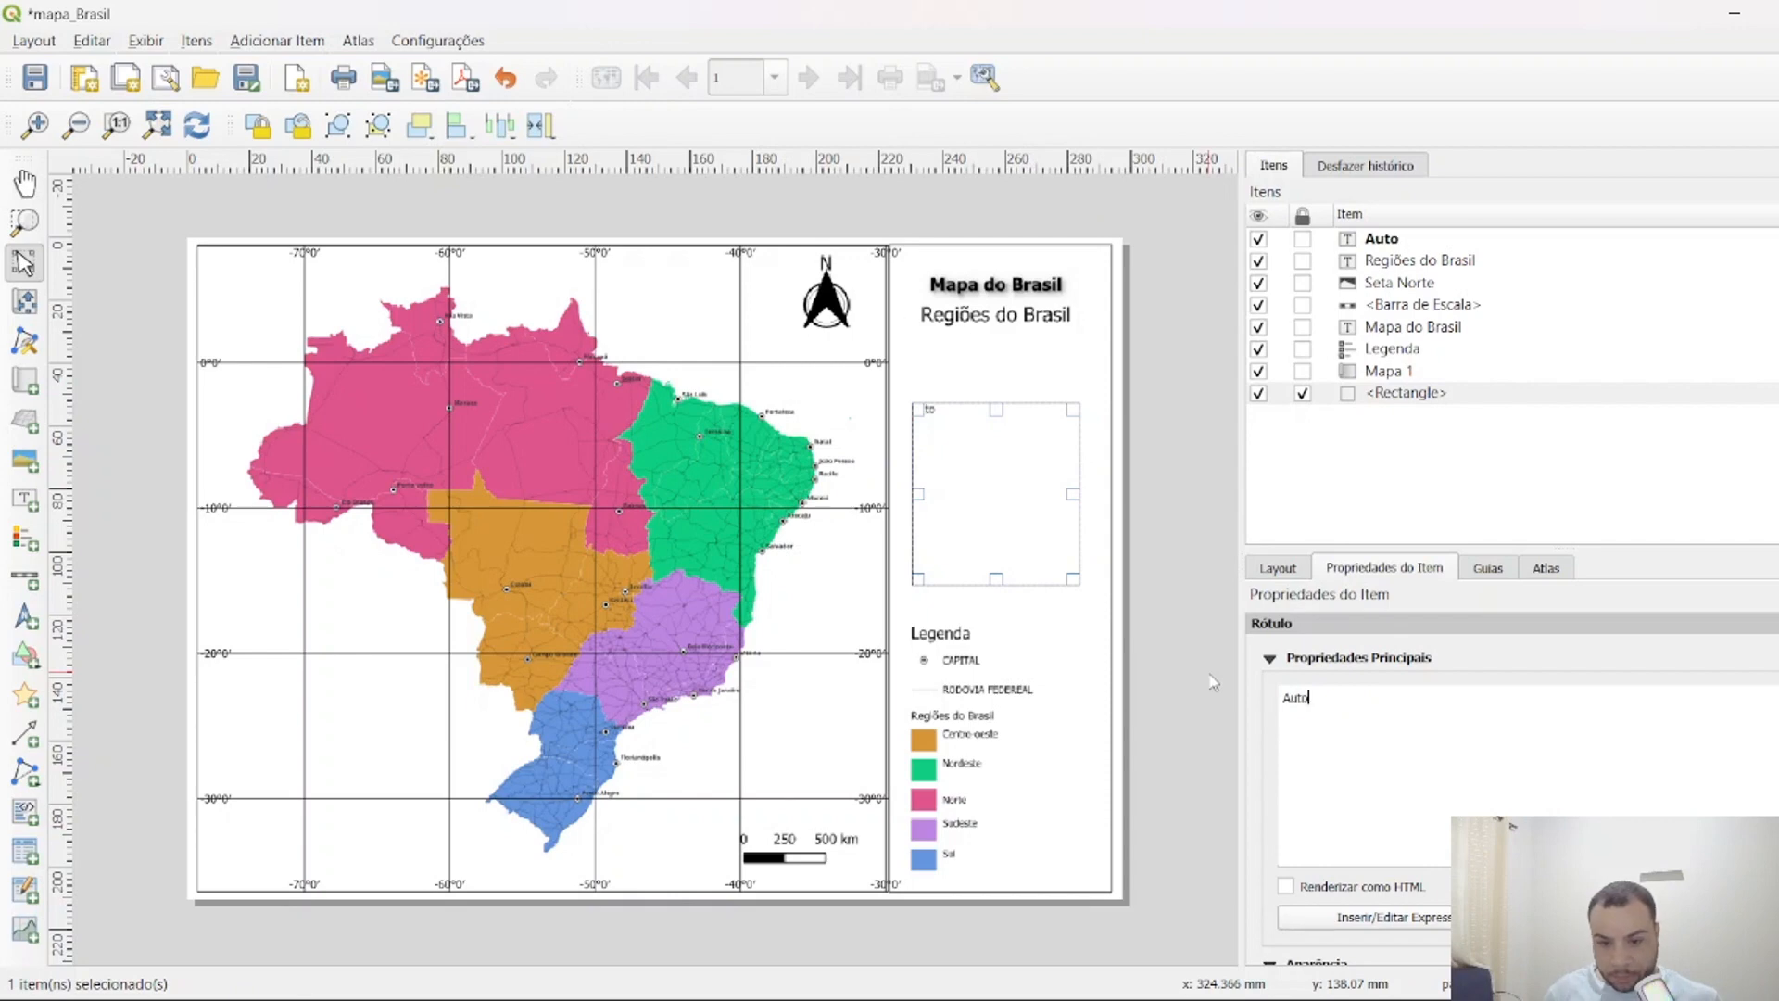
type("r:Geovani Avila")
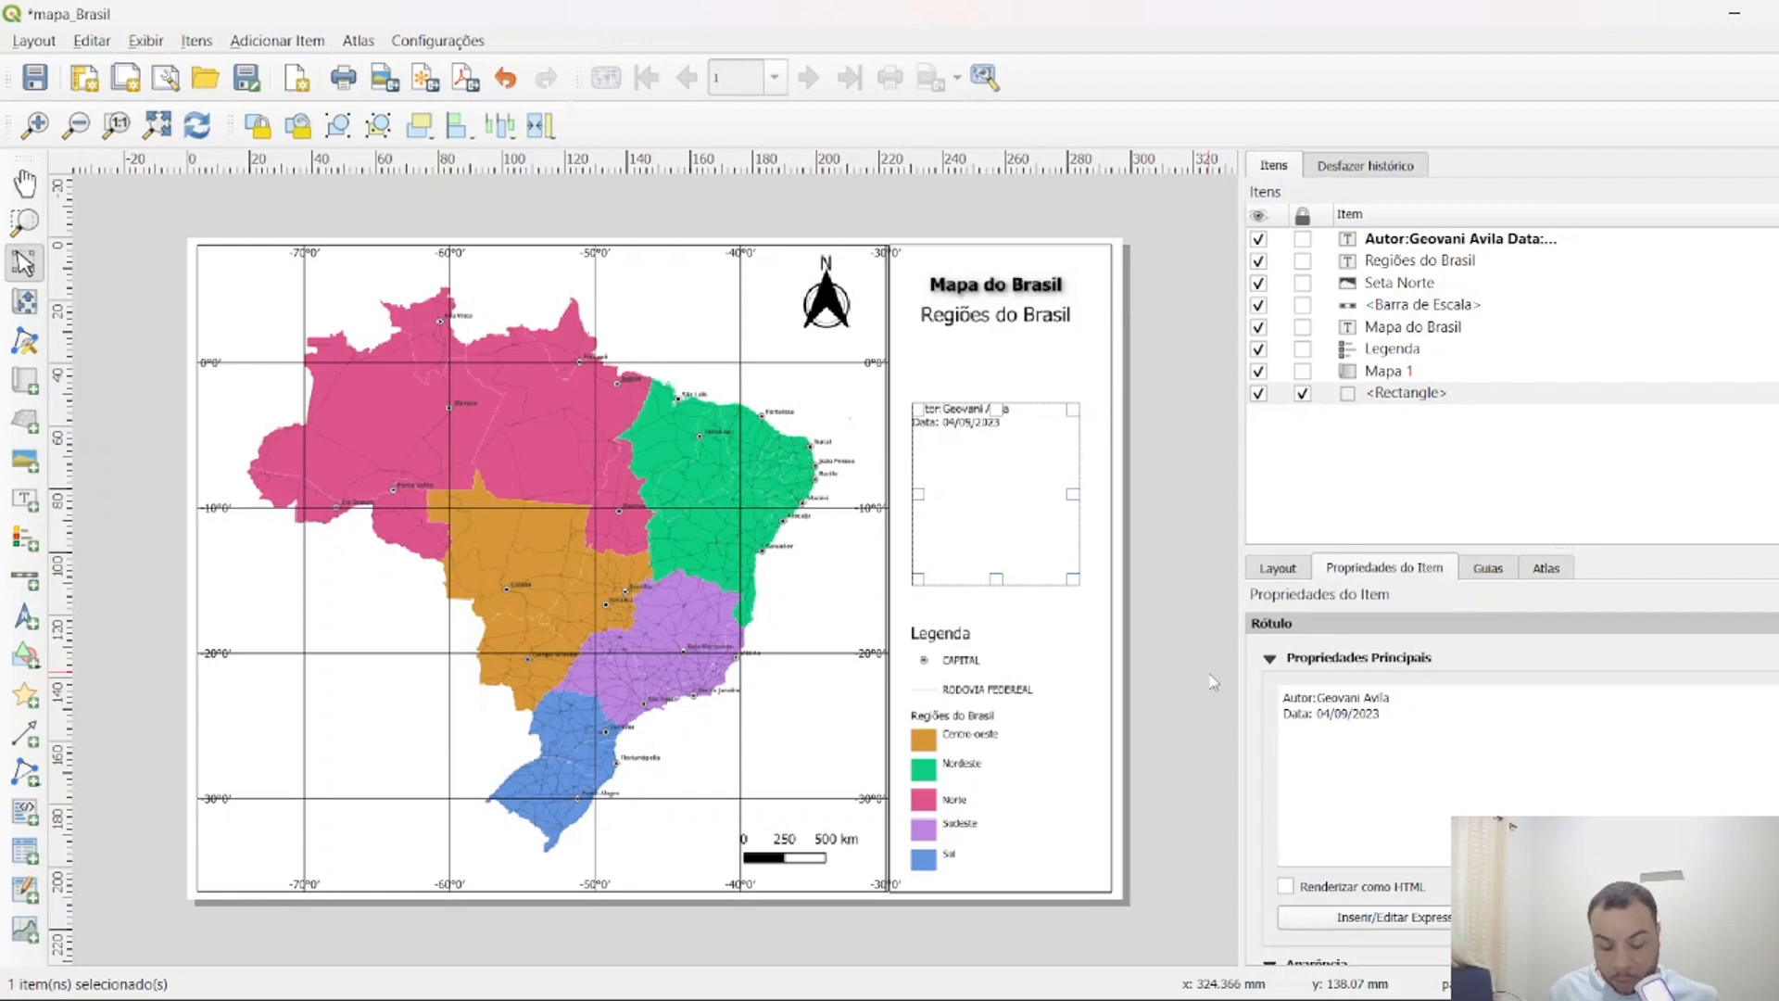
Add a third line to the author label reading "Sist Coordendas:SIRGAS 200".
type("Siste")
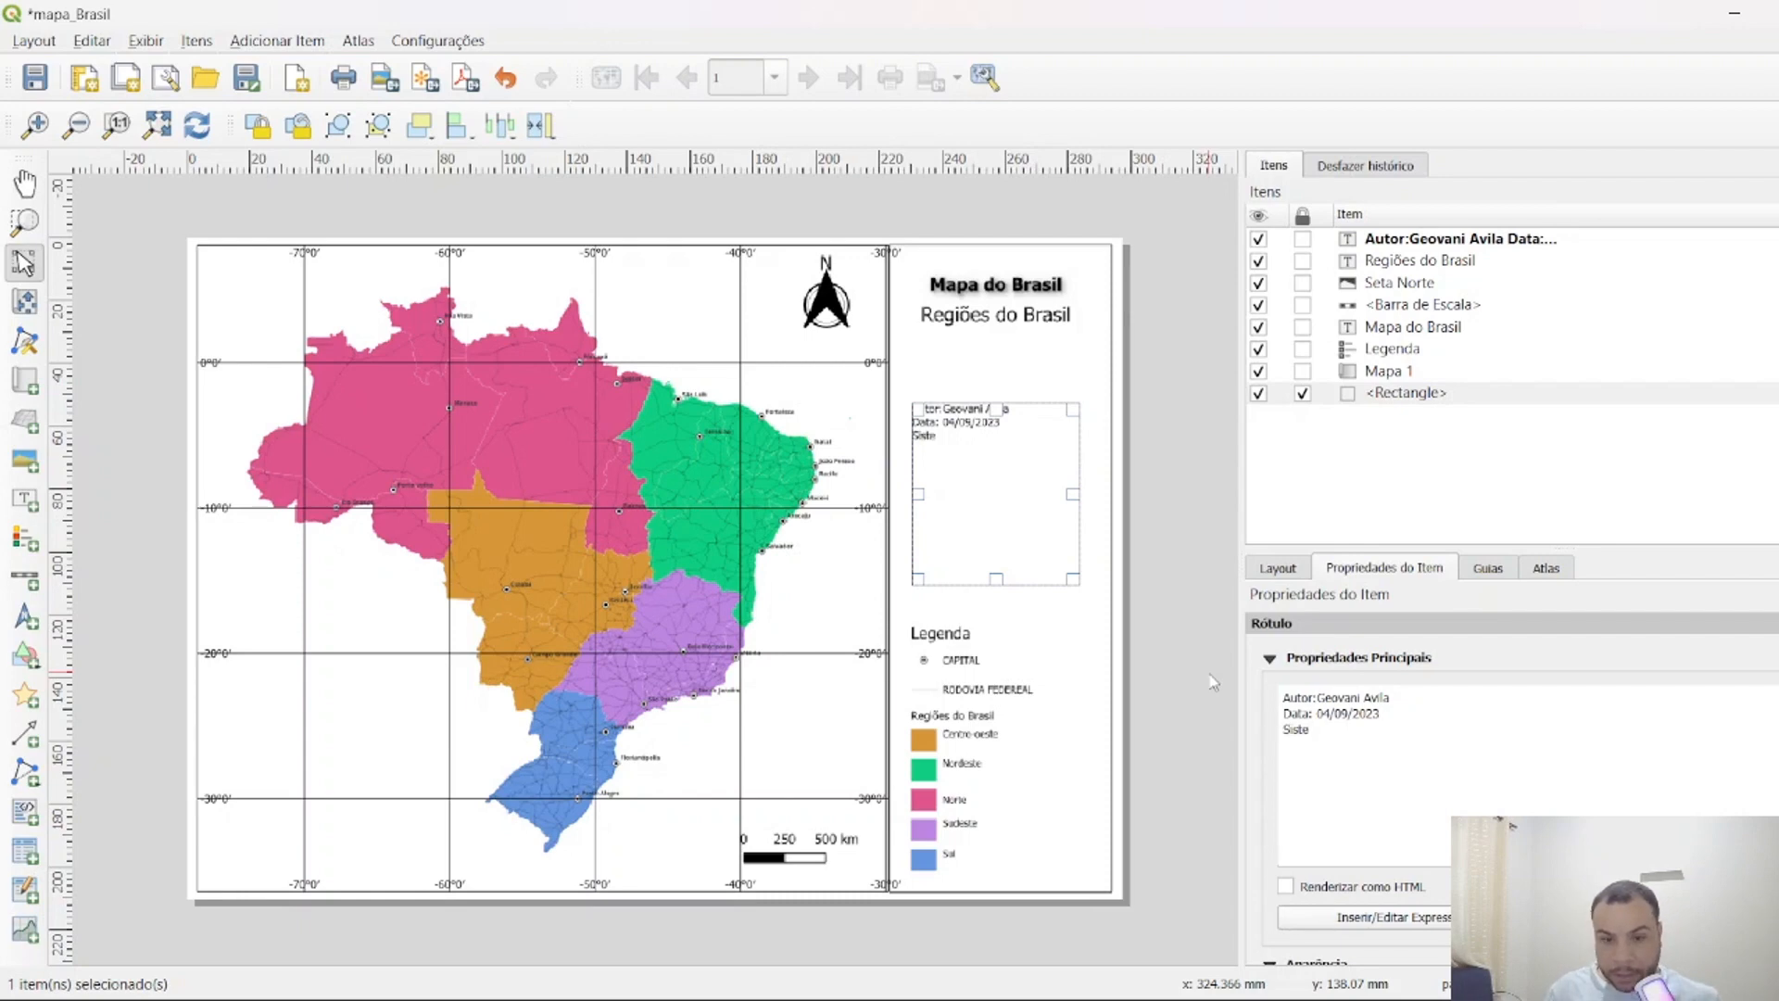
key("BackSpace")
type(" Coordendas:")
key("Caps_Lock")
type("SIR")
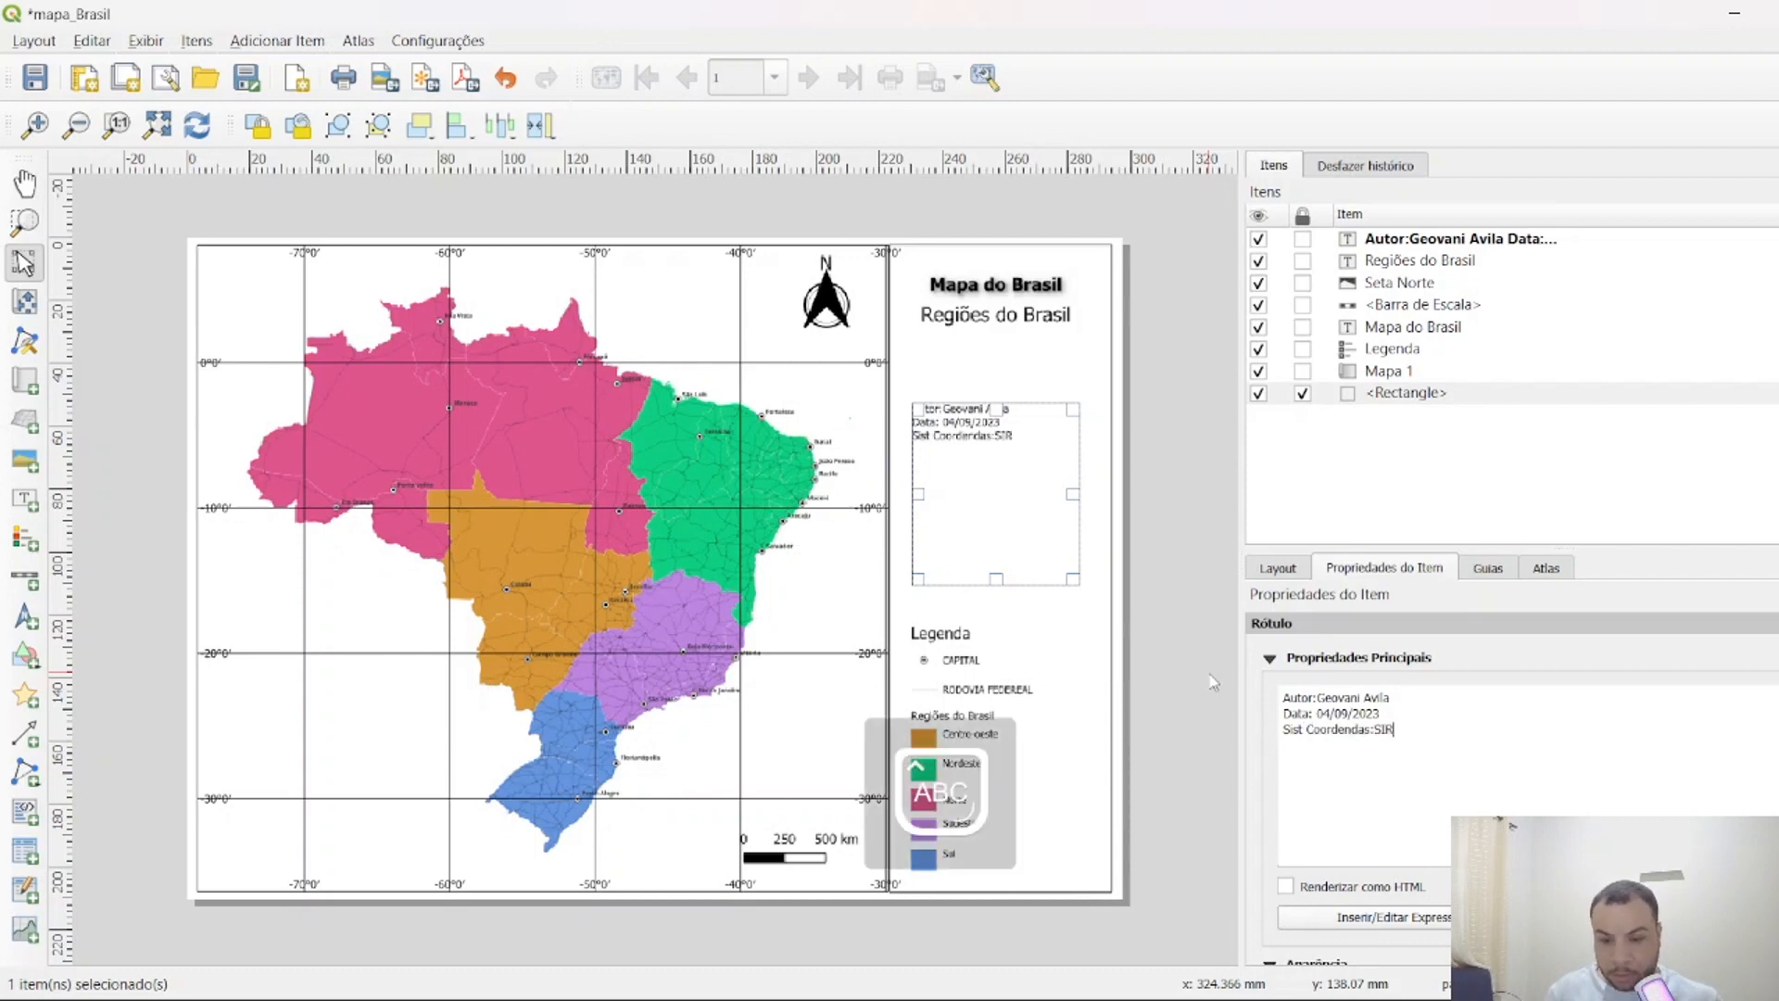
type("GAS 200")
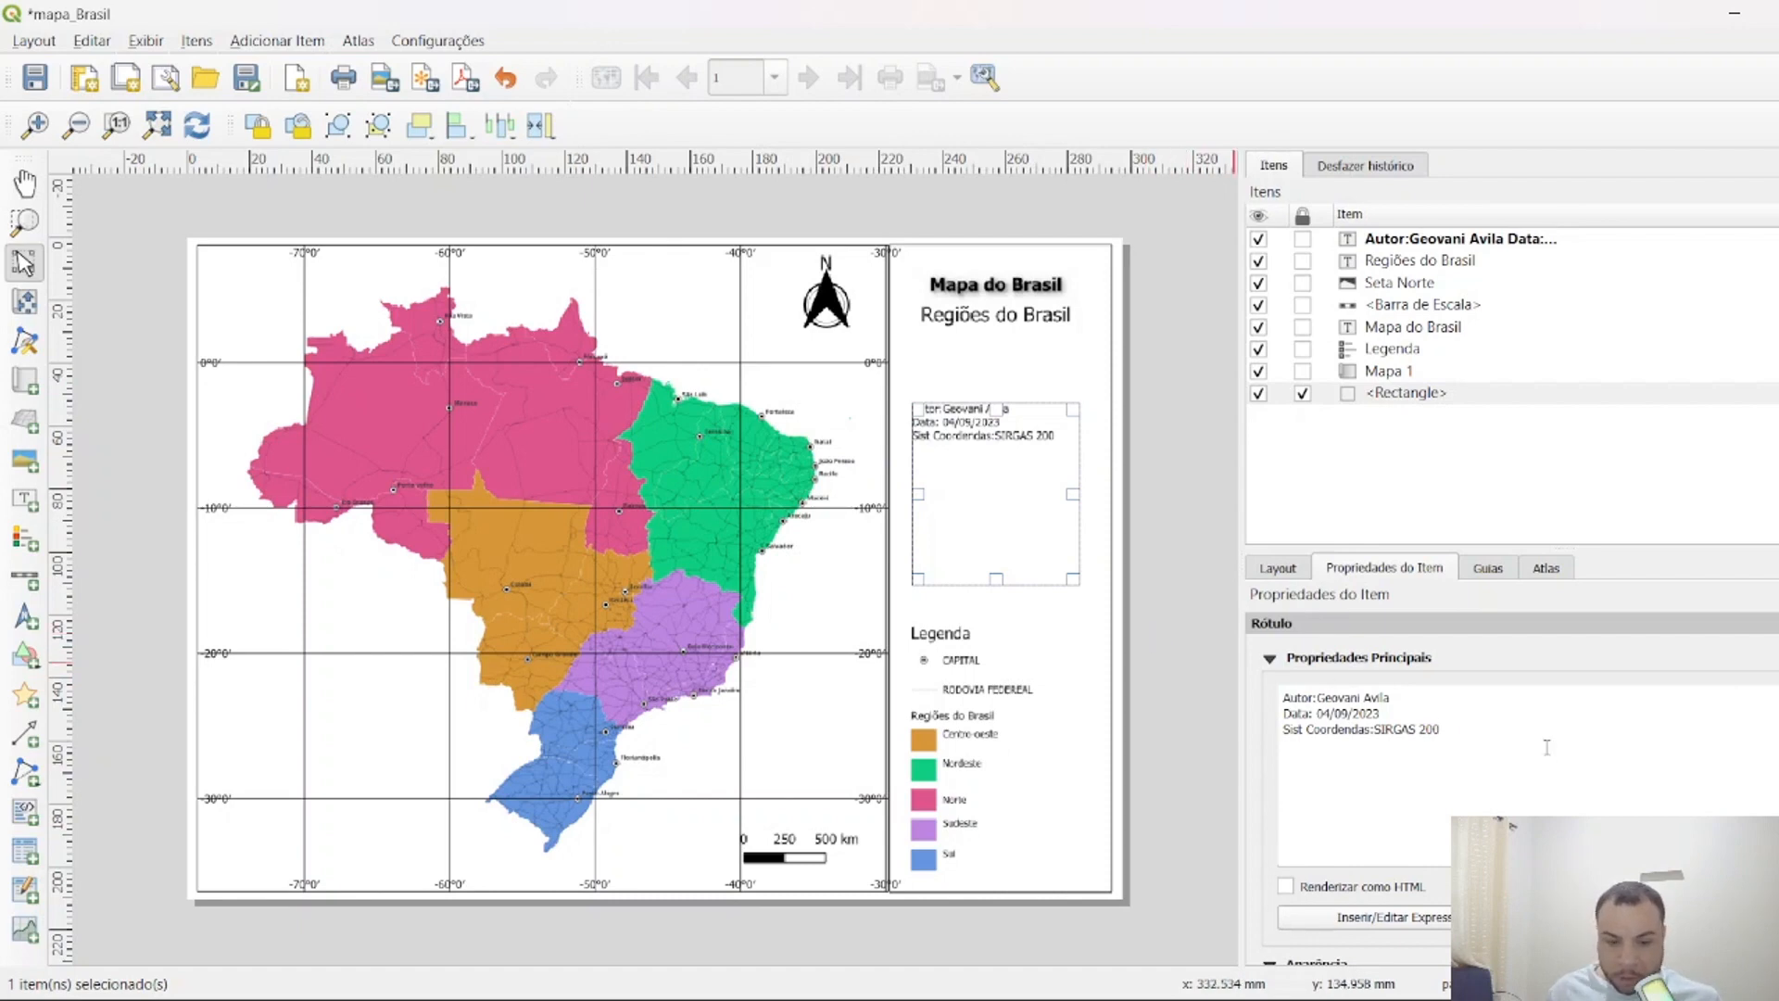
Nudge the scale bar slightly to the right along the map's lower edge.
left_click(782, 850)
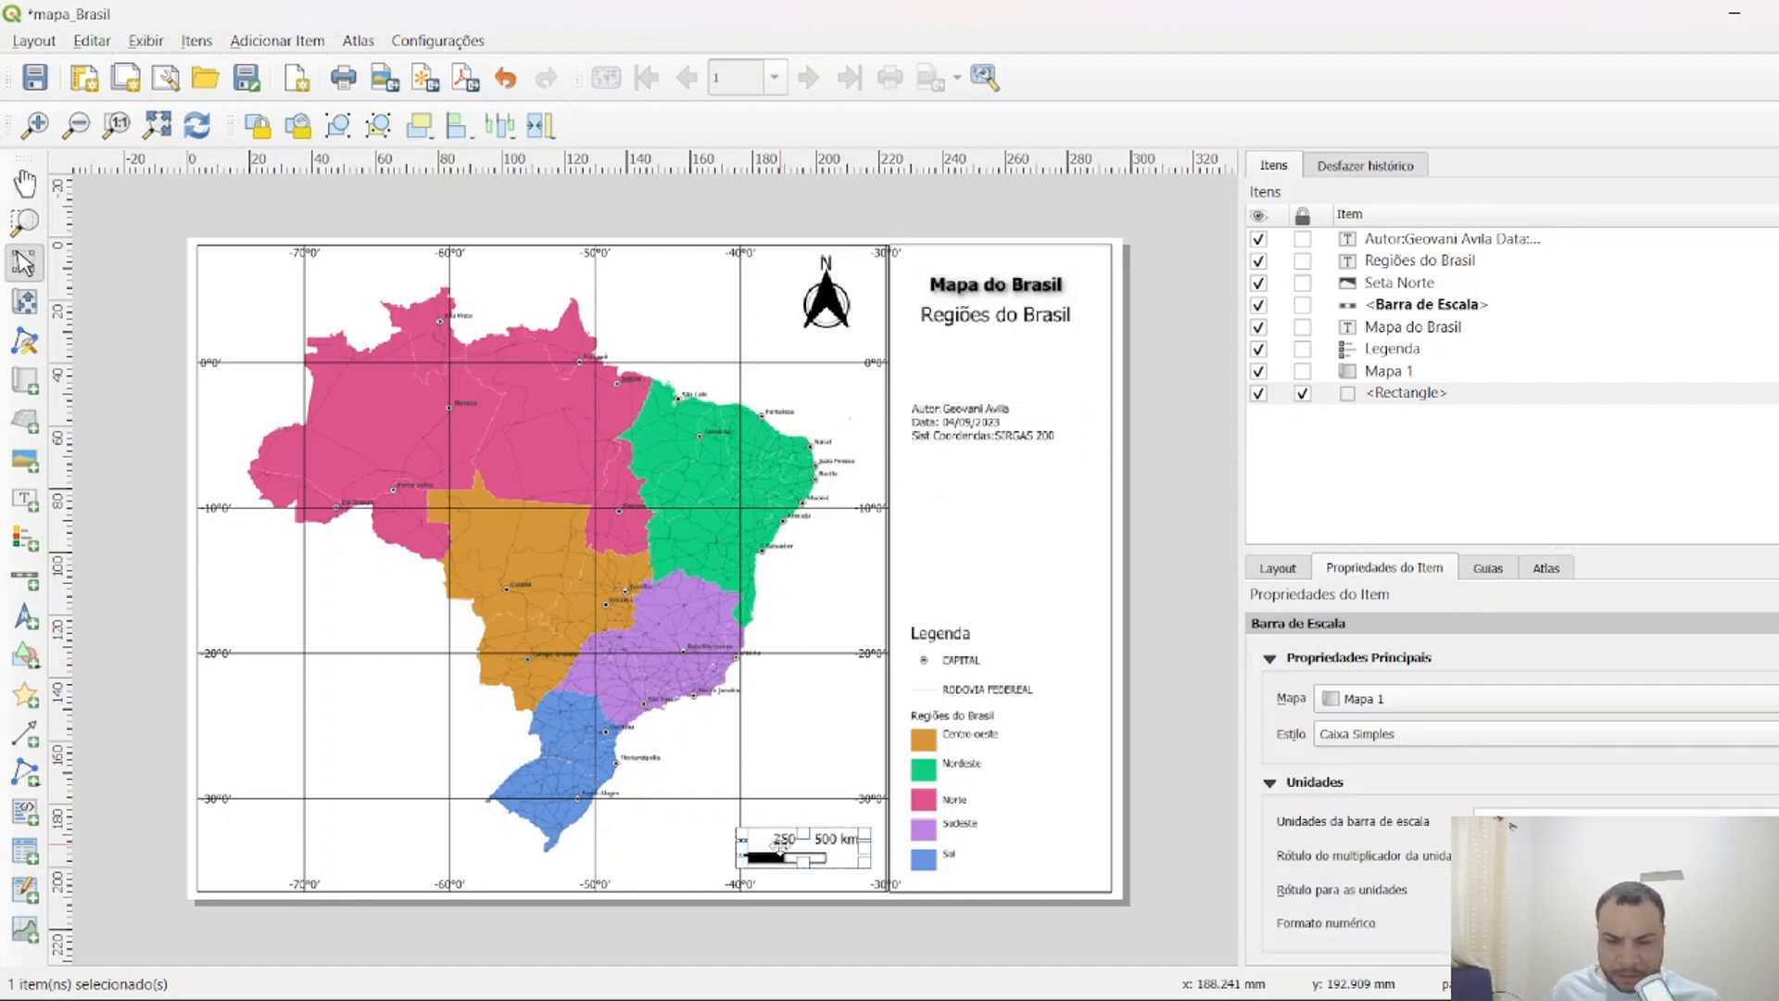
left_click_drag(780, 846, 785, 847)
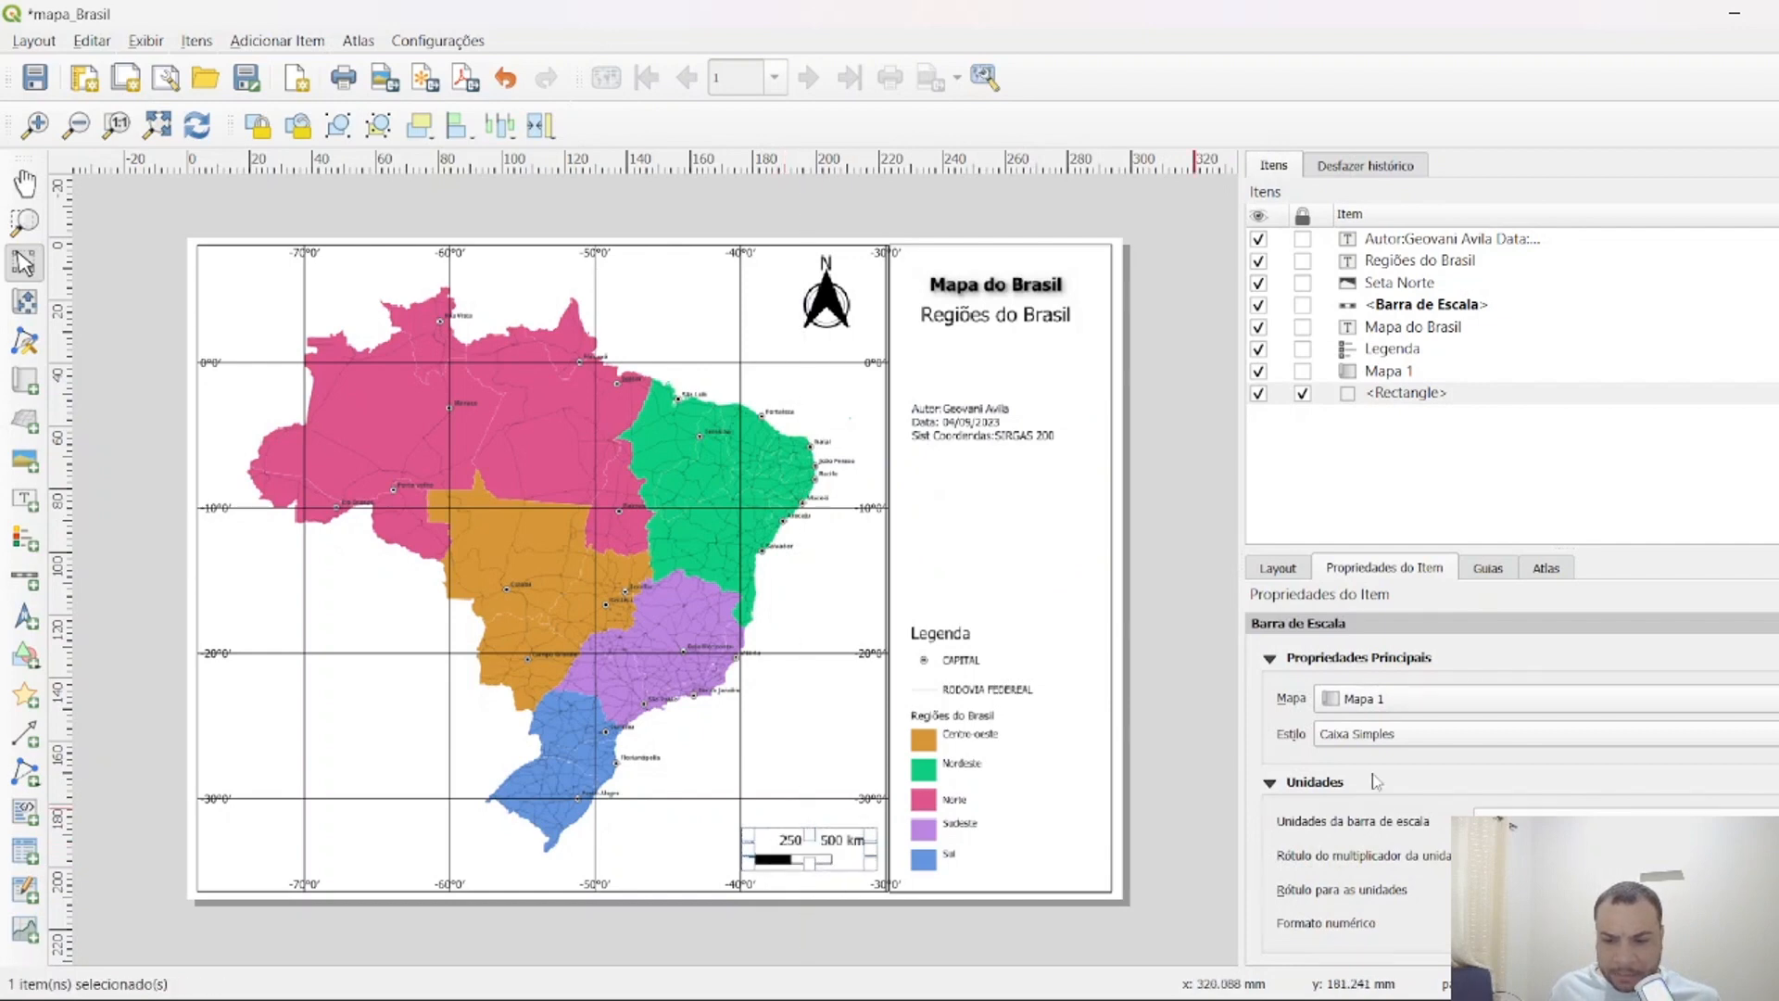
Enlarge the author label's font and widen its box on both sides so the coordinate system line fits on one row.
left_click(961, 422)
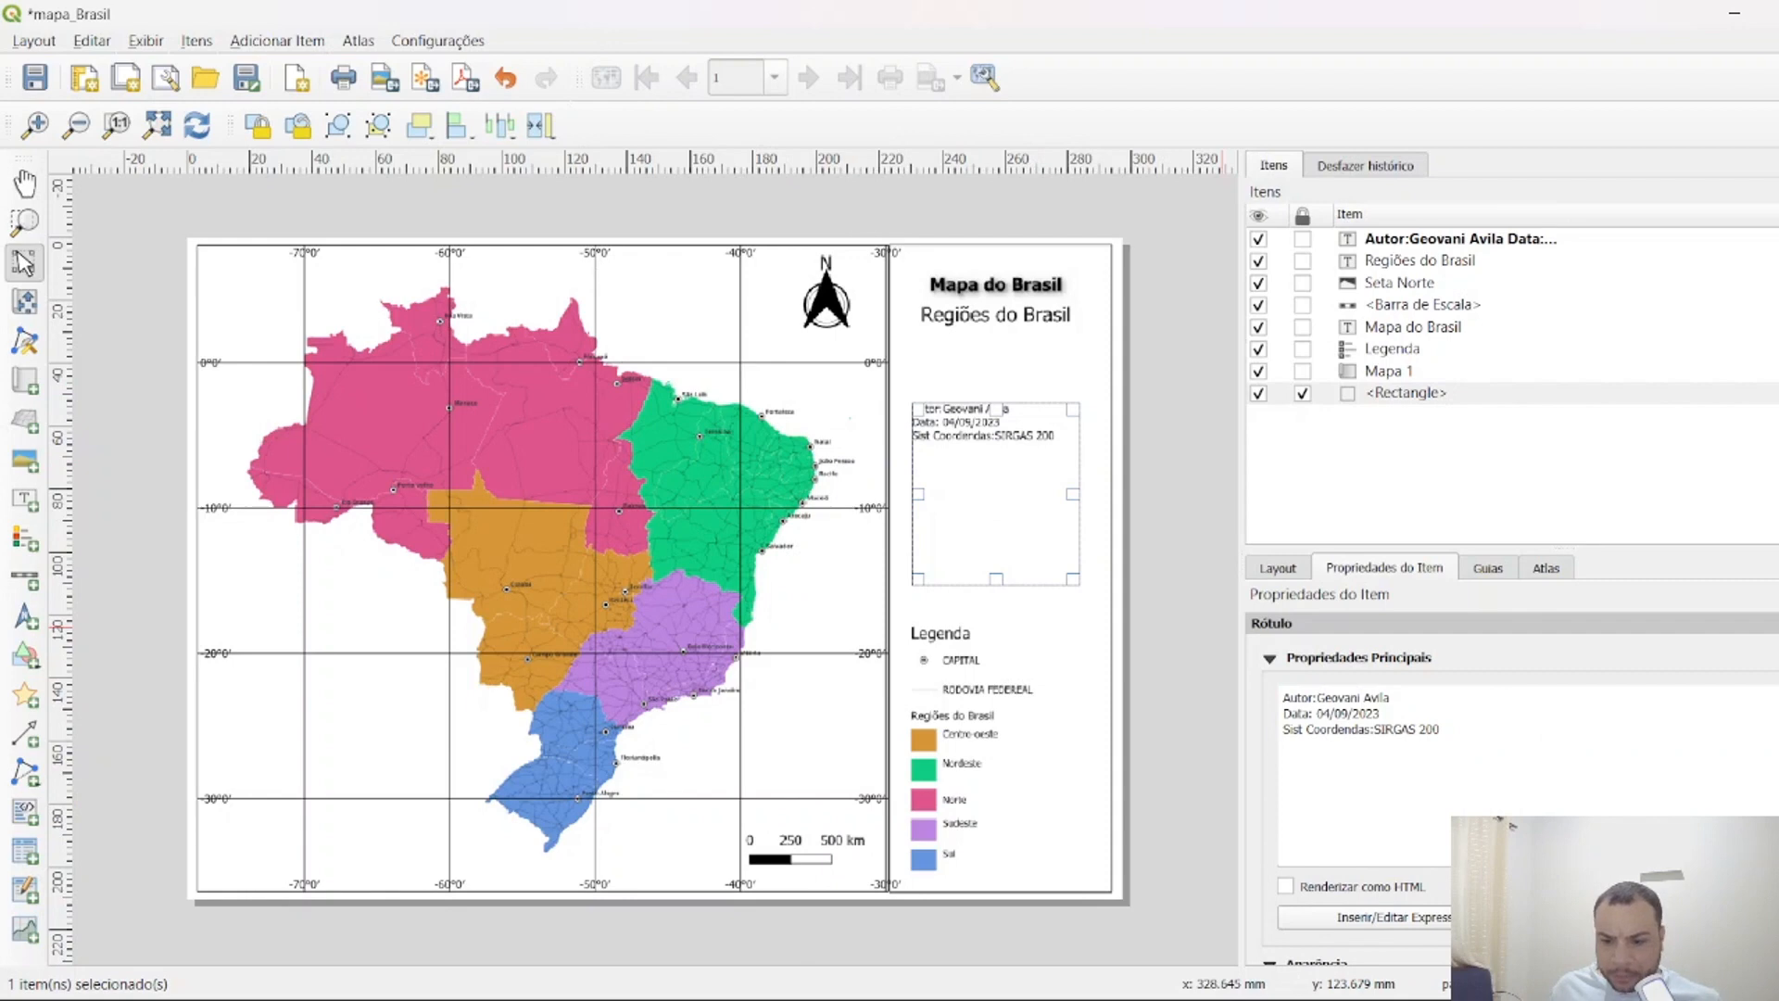
scroll(1585, 783, "down", 2)
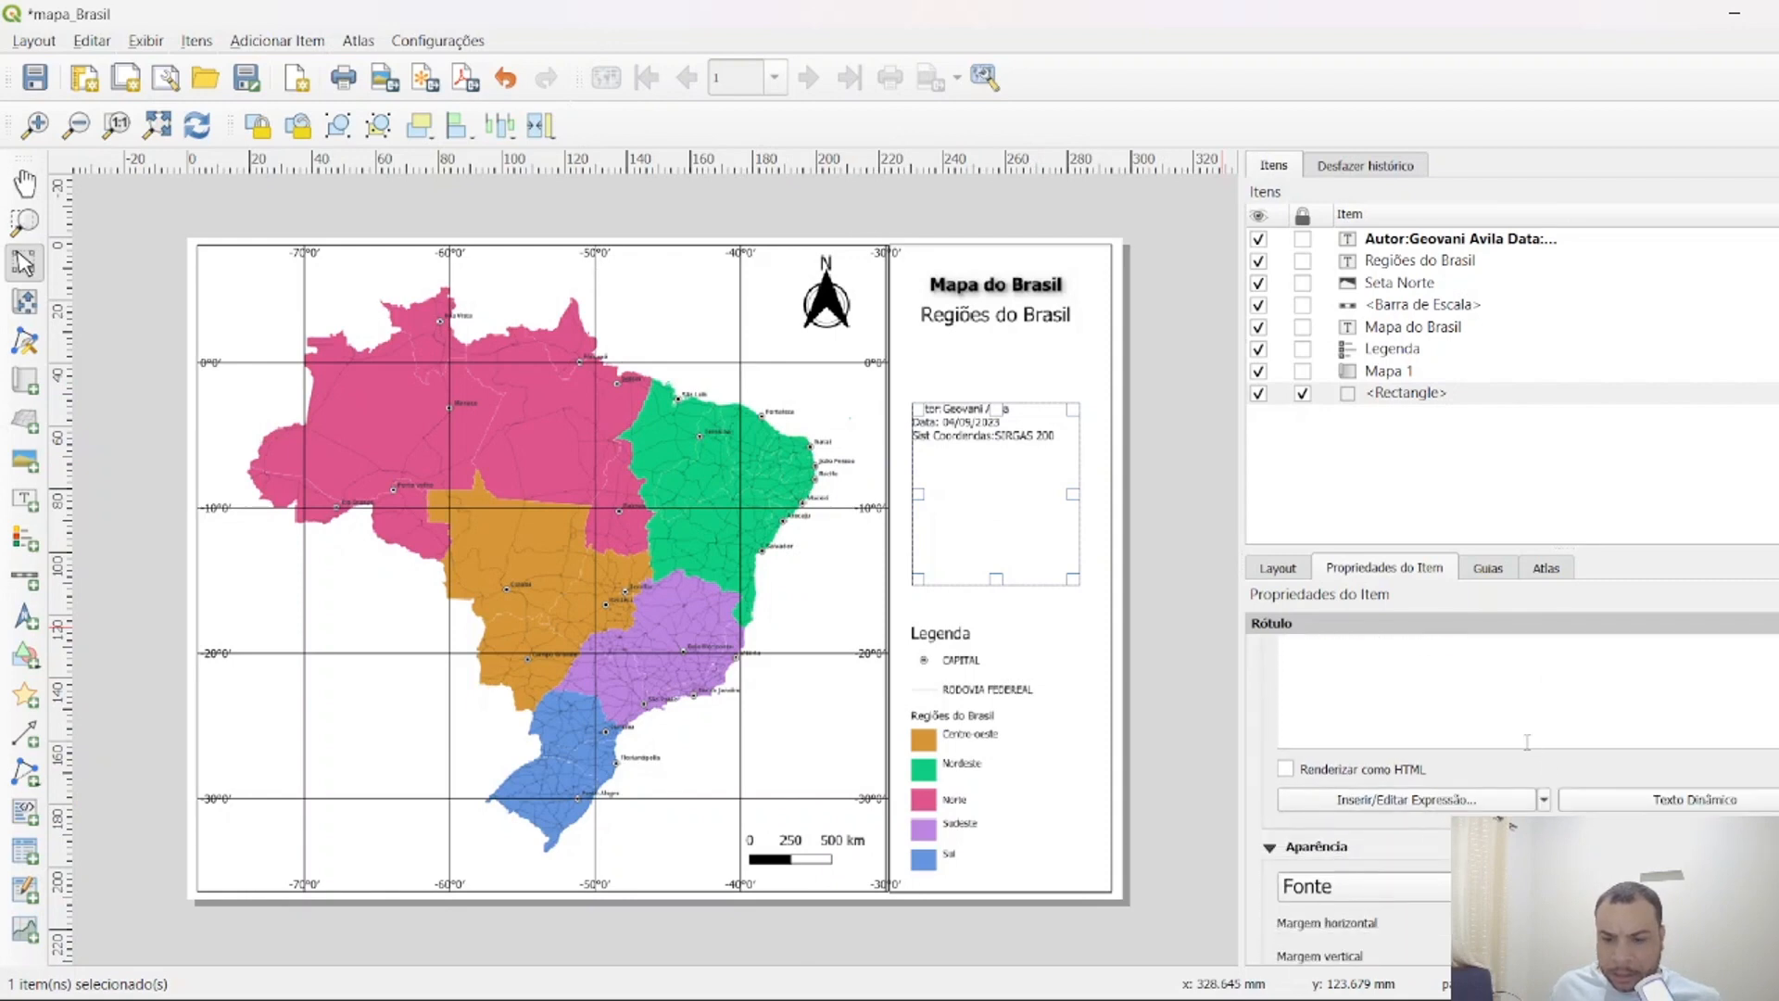
scroll(1575, 887, "up", 3)
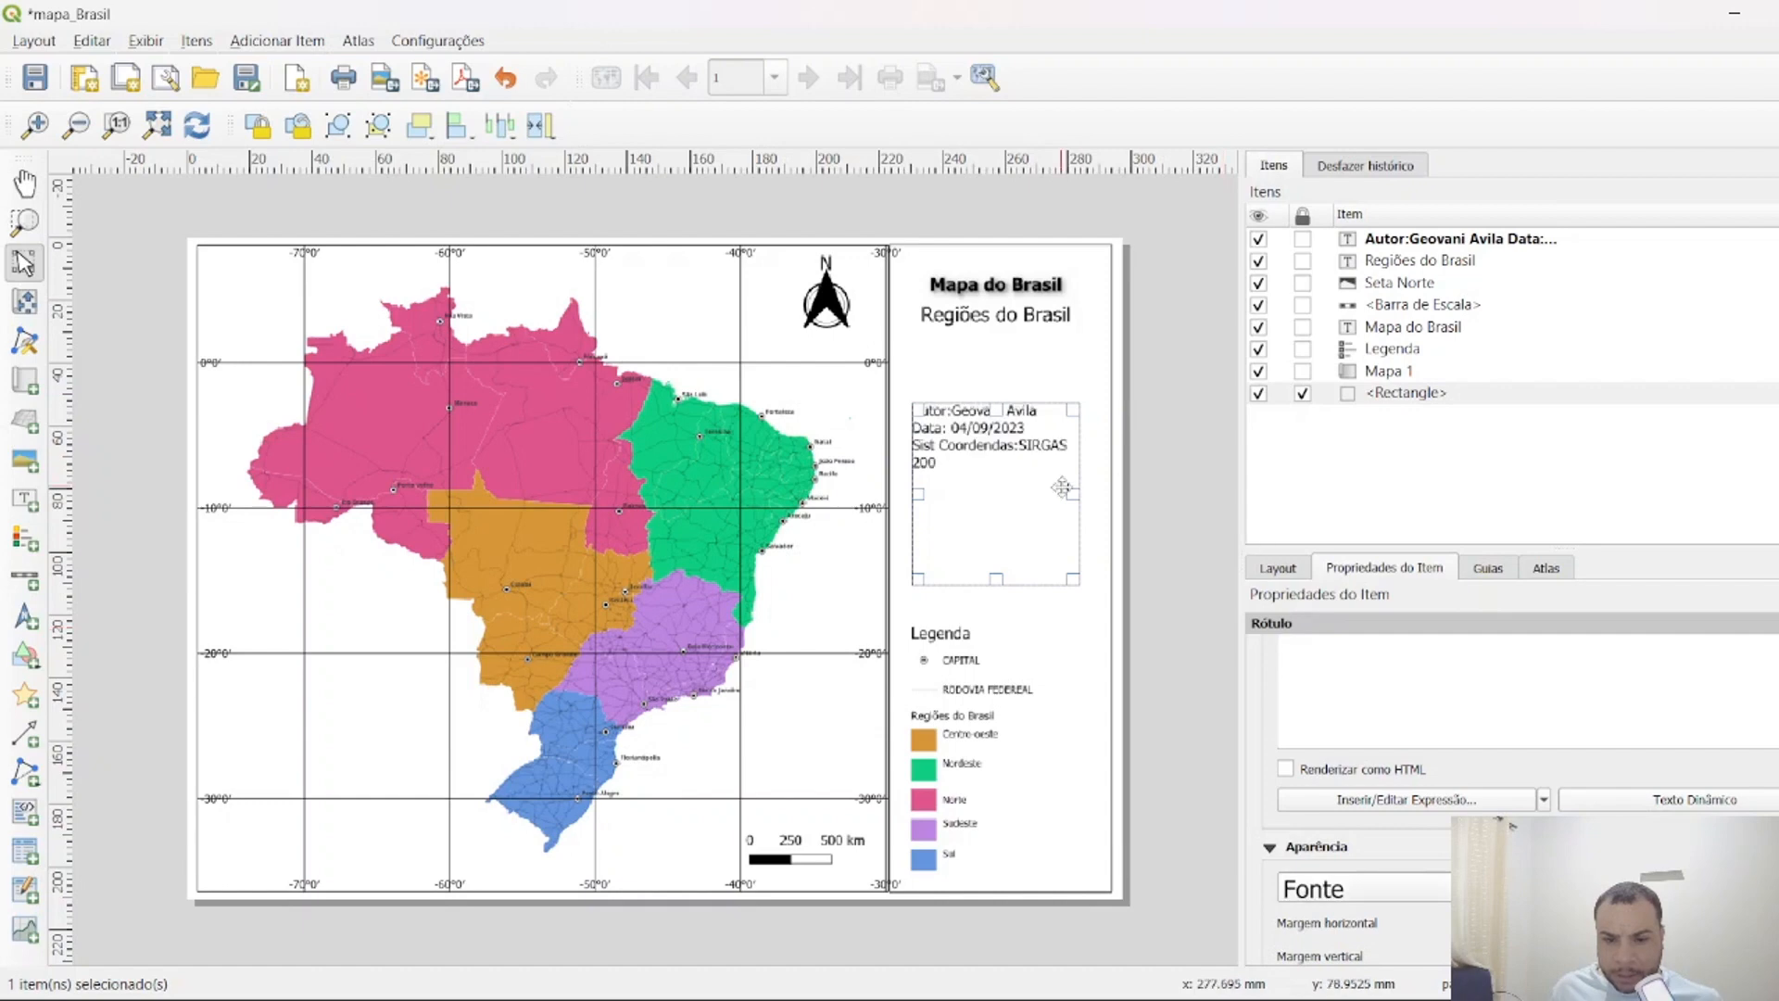
left_click_drag(1073, 494, 1094, 497)
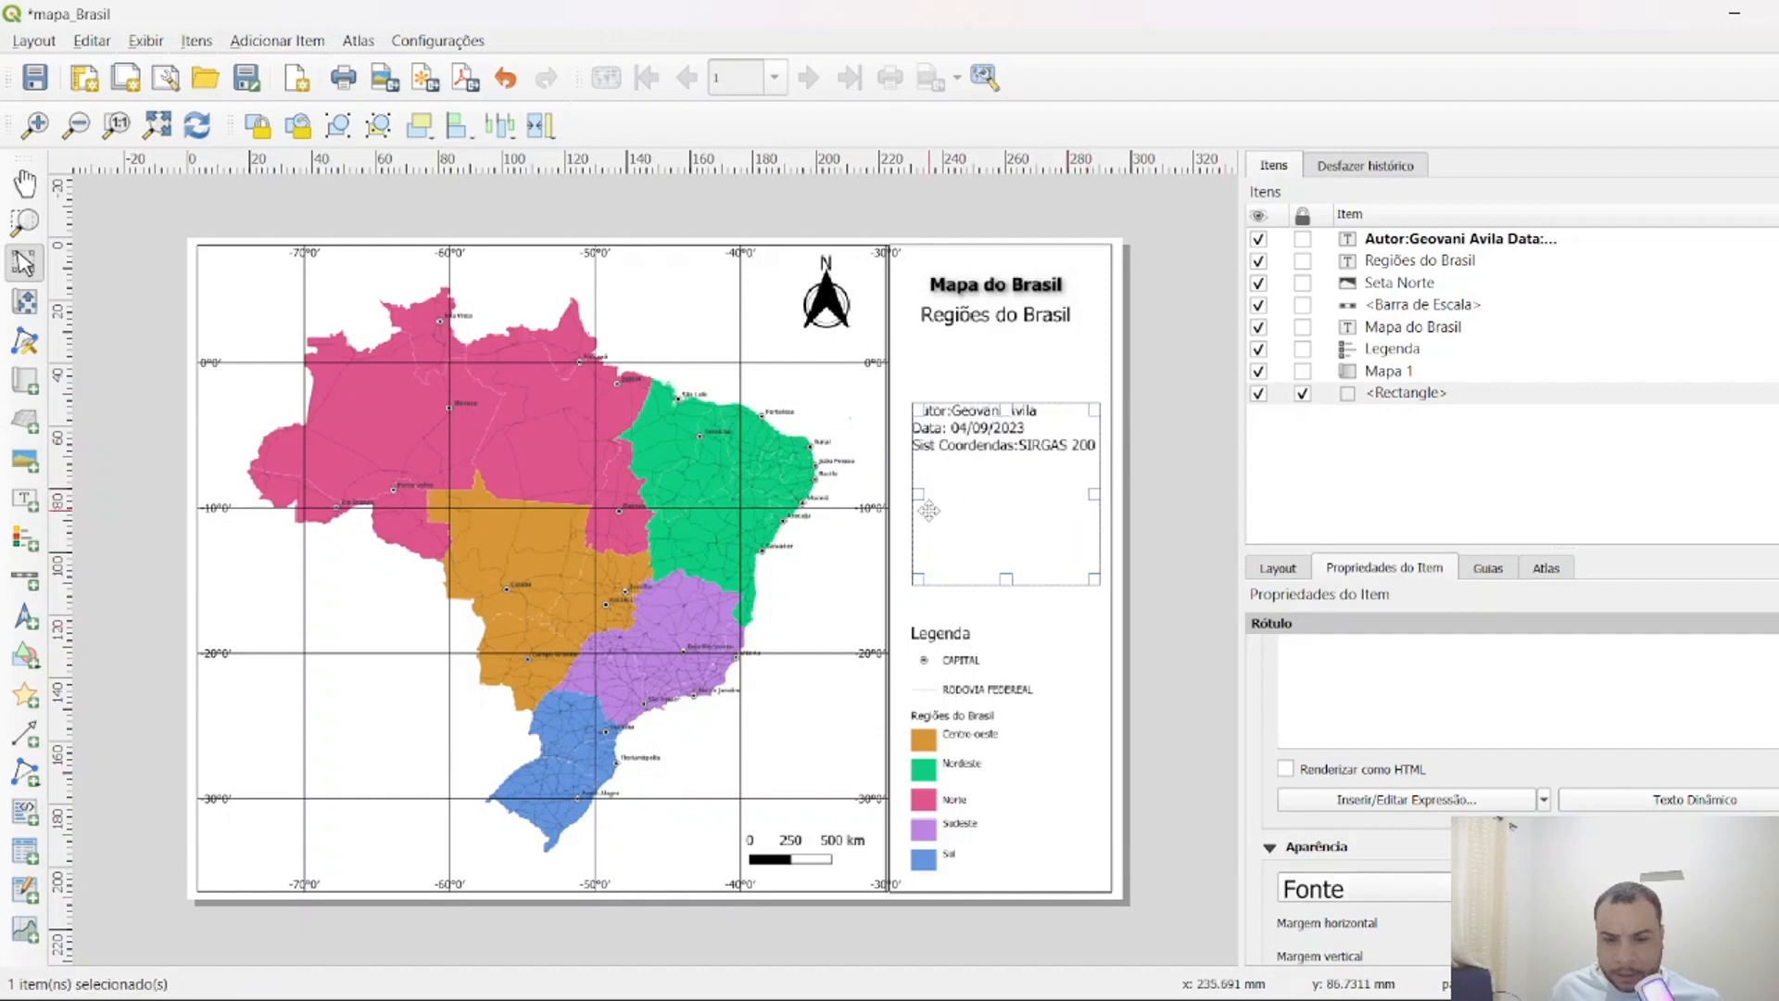
left_click_drag(918, 495, 905, 495)
Set the author label's horizontal margin to 1,00 mm and its vertical margin to 3,00 mm.
scroll(1512, 825, "down", 3)
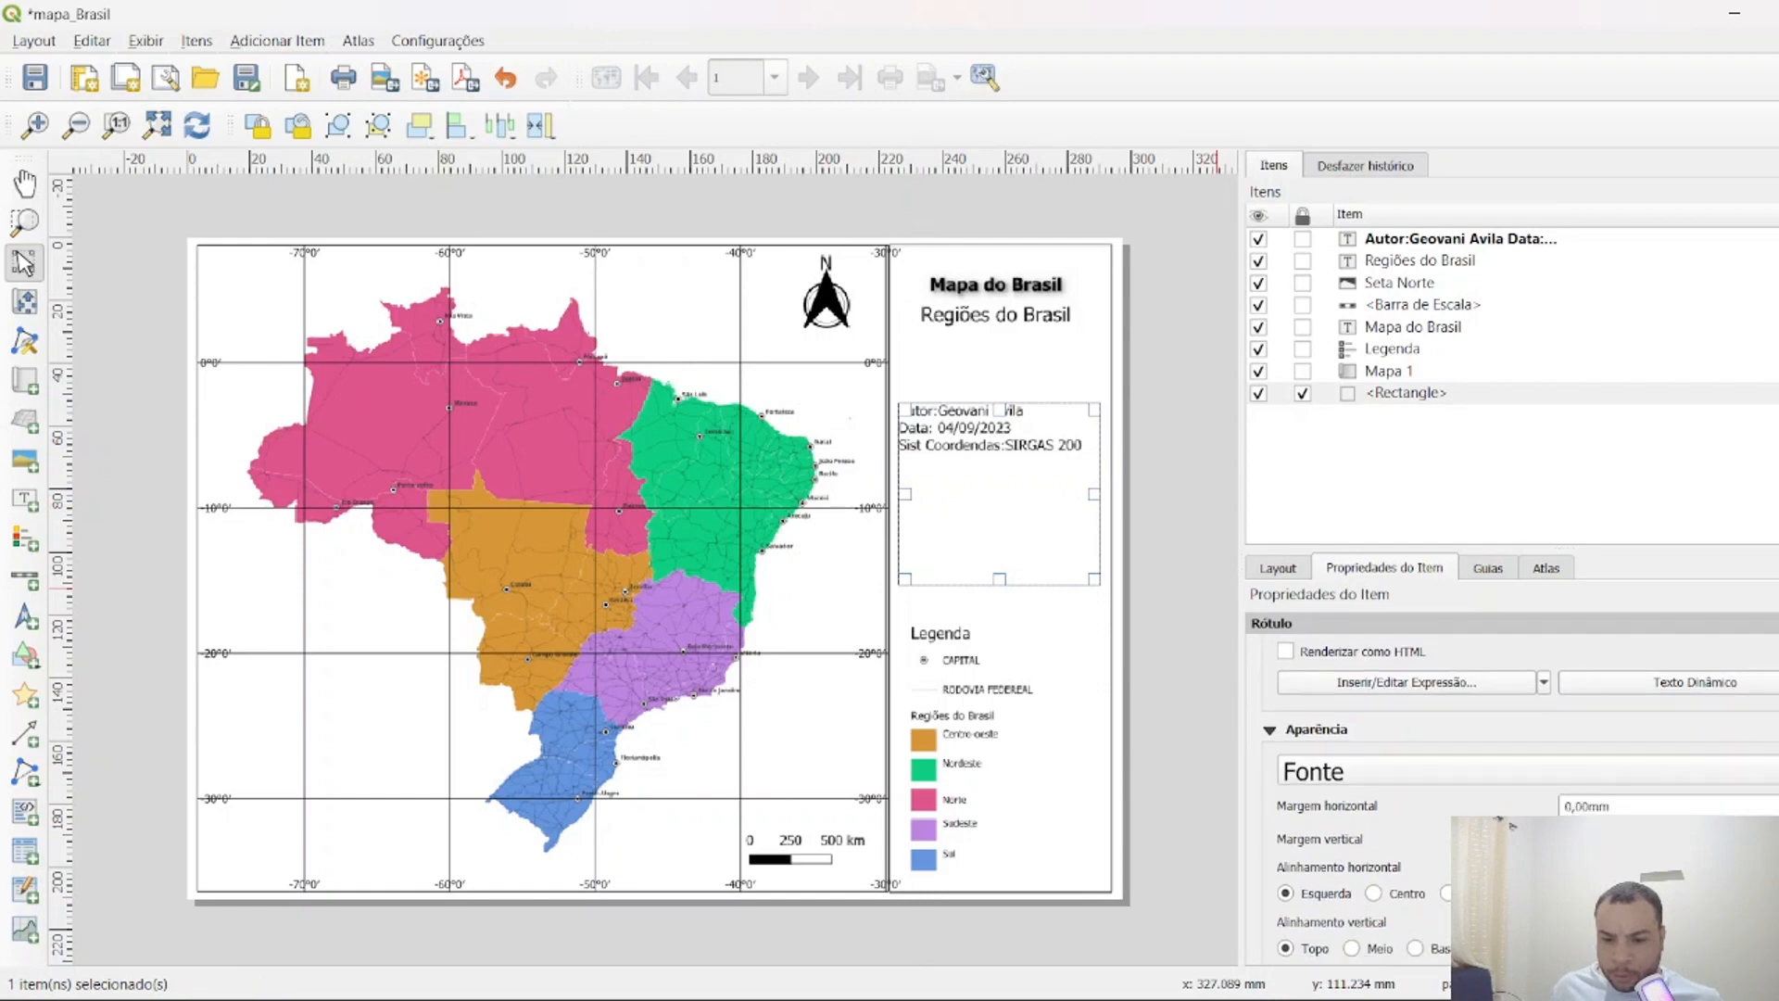
scroll(1353, 789, "down", 6)
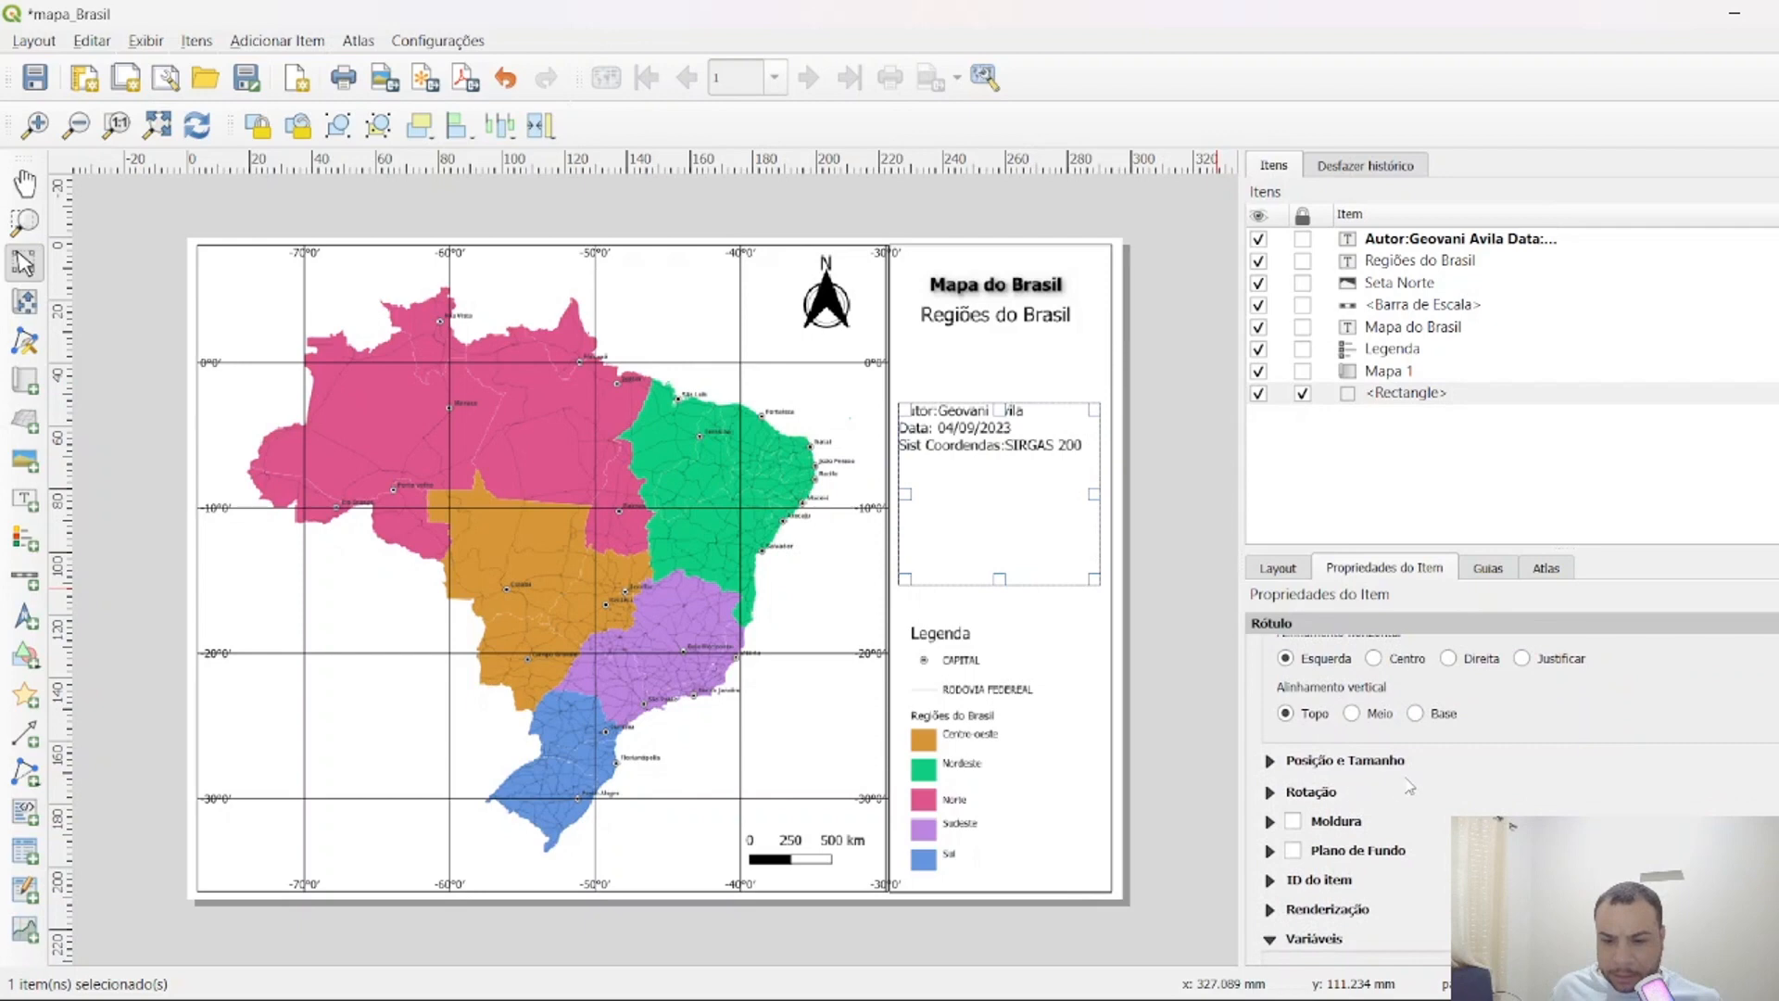
left_click(1274, 763)
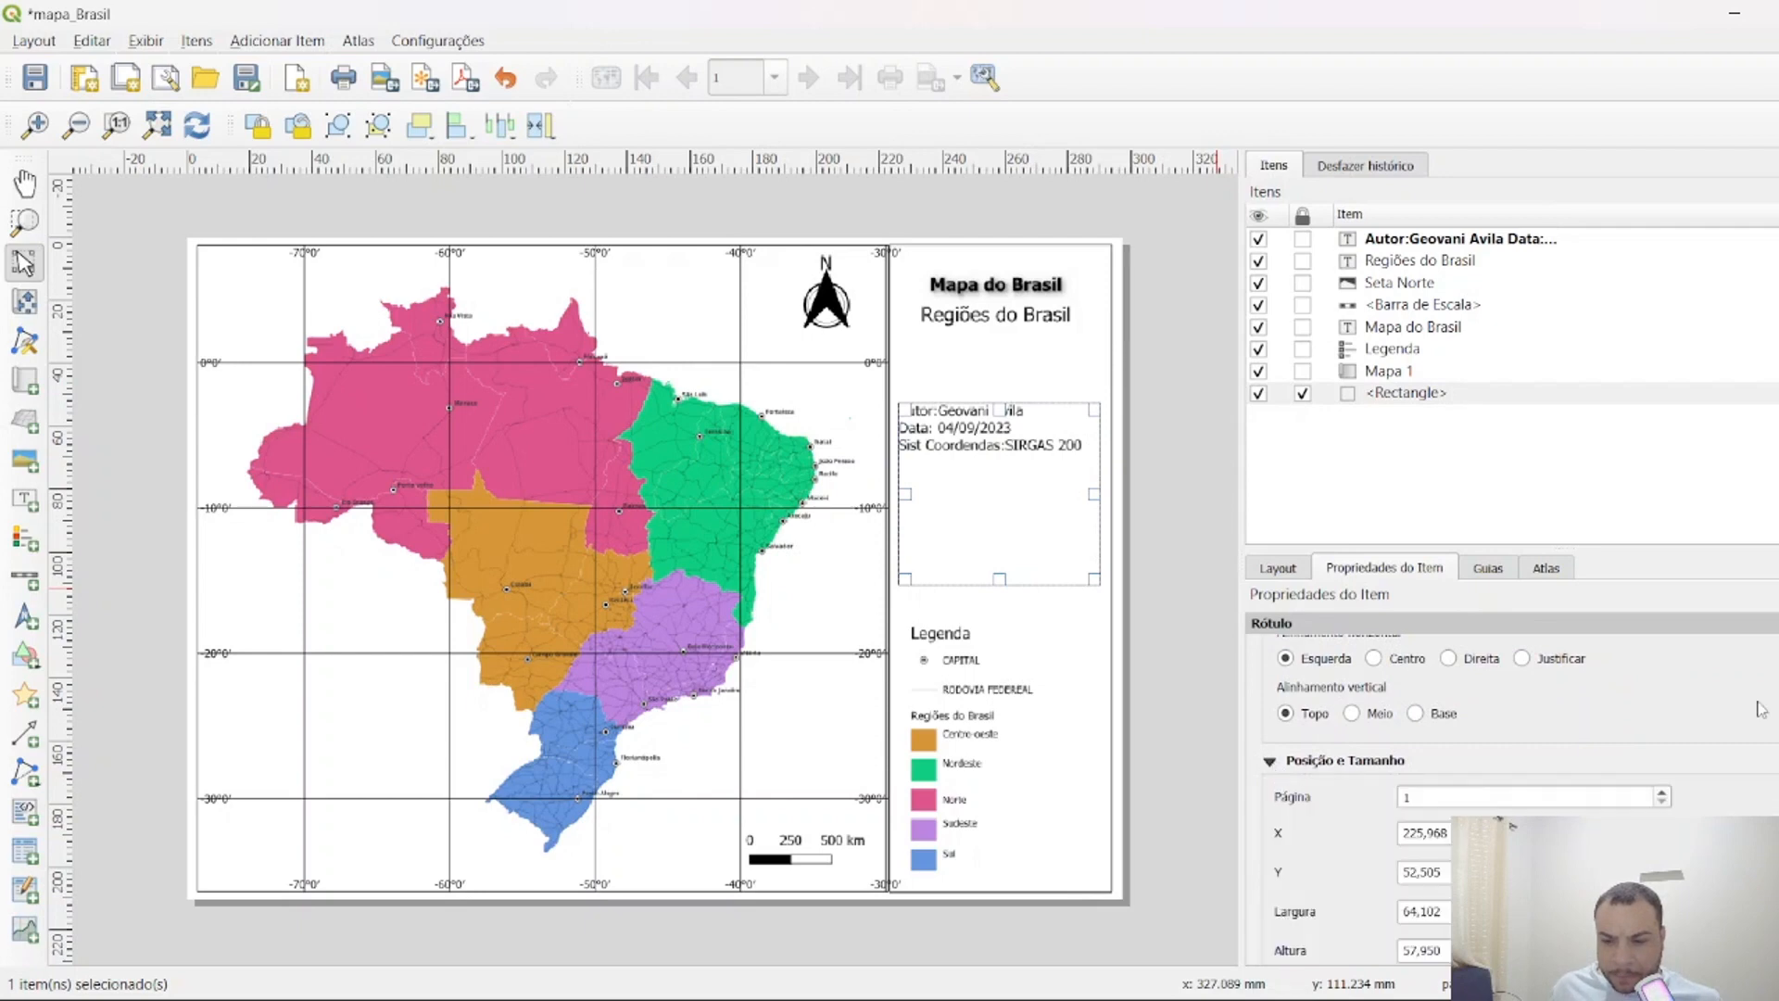
scroll(1353, 788, "down", 8)
scroll(1353, 788, "up", 10)
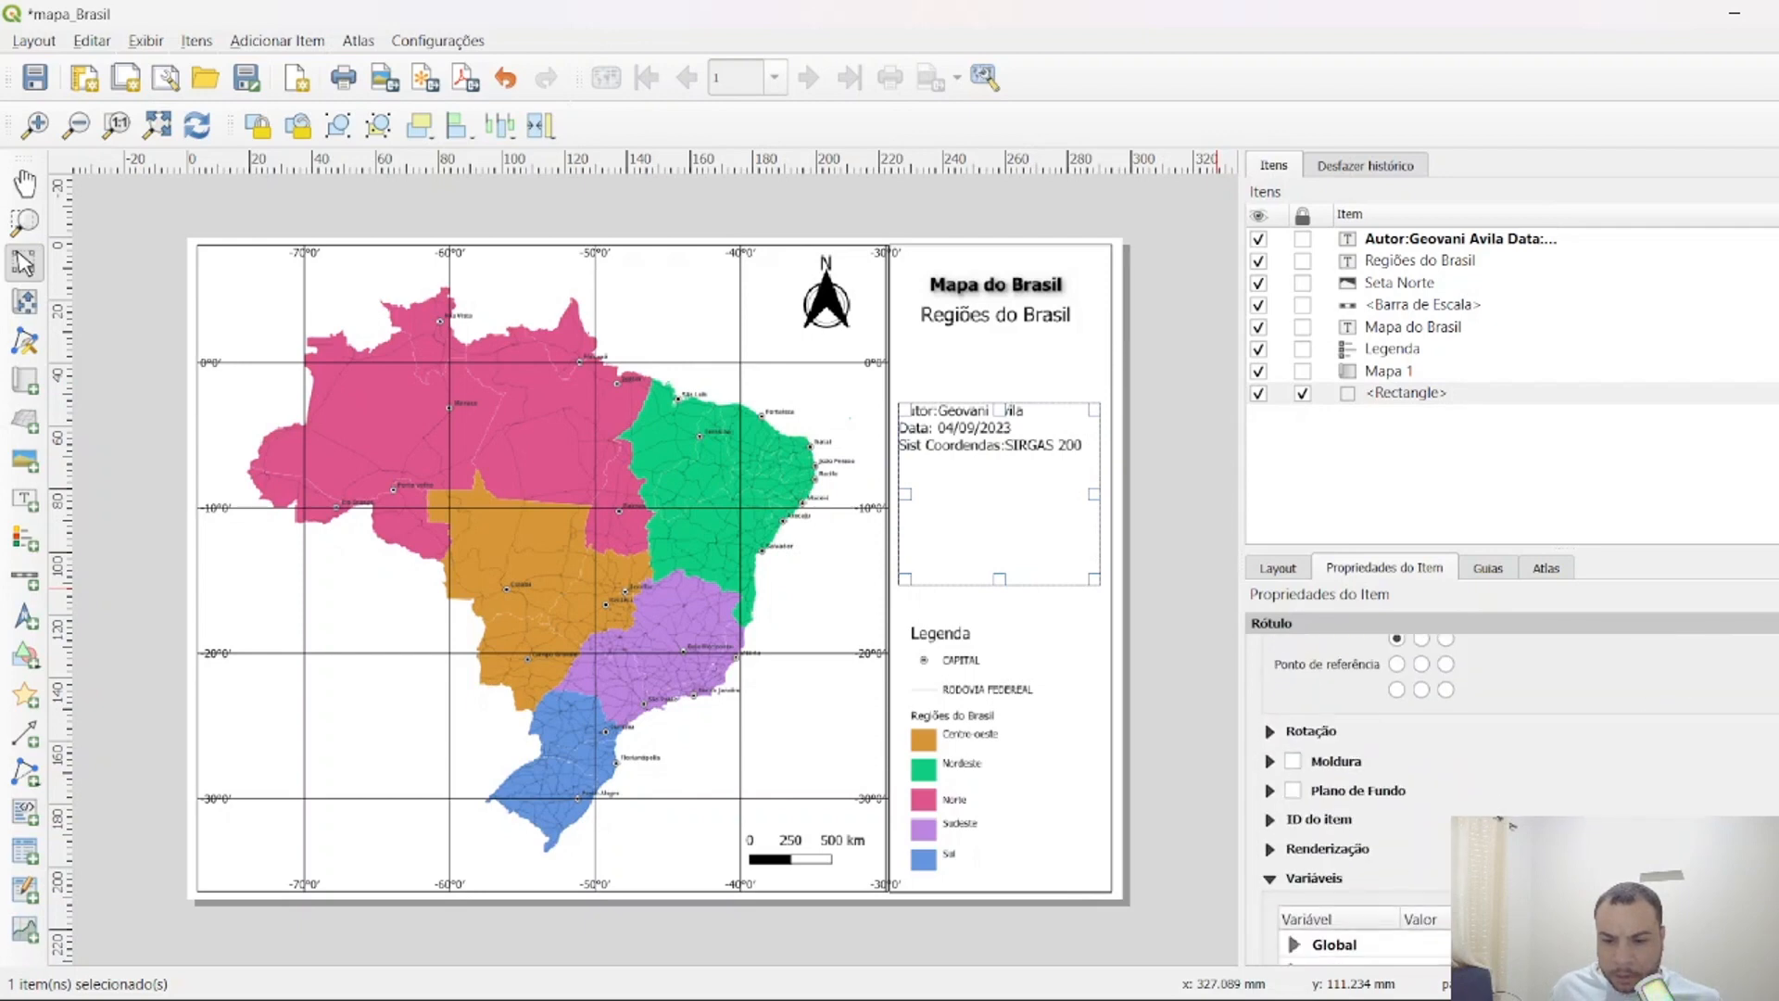
scroll(1353, 787, "down", 1)
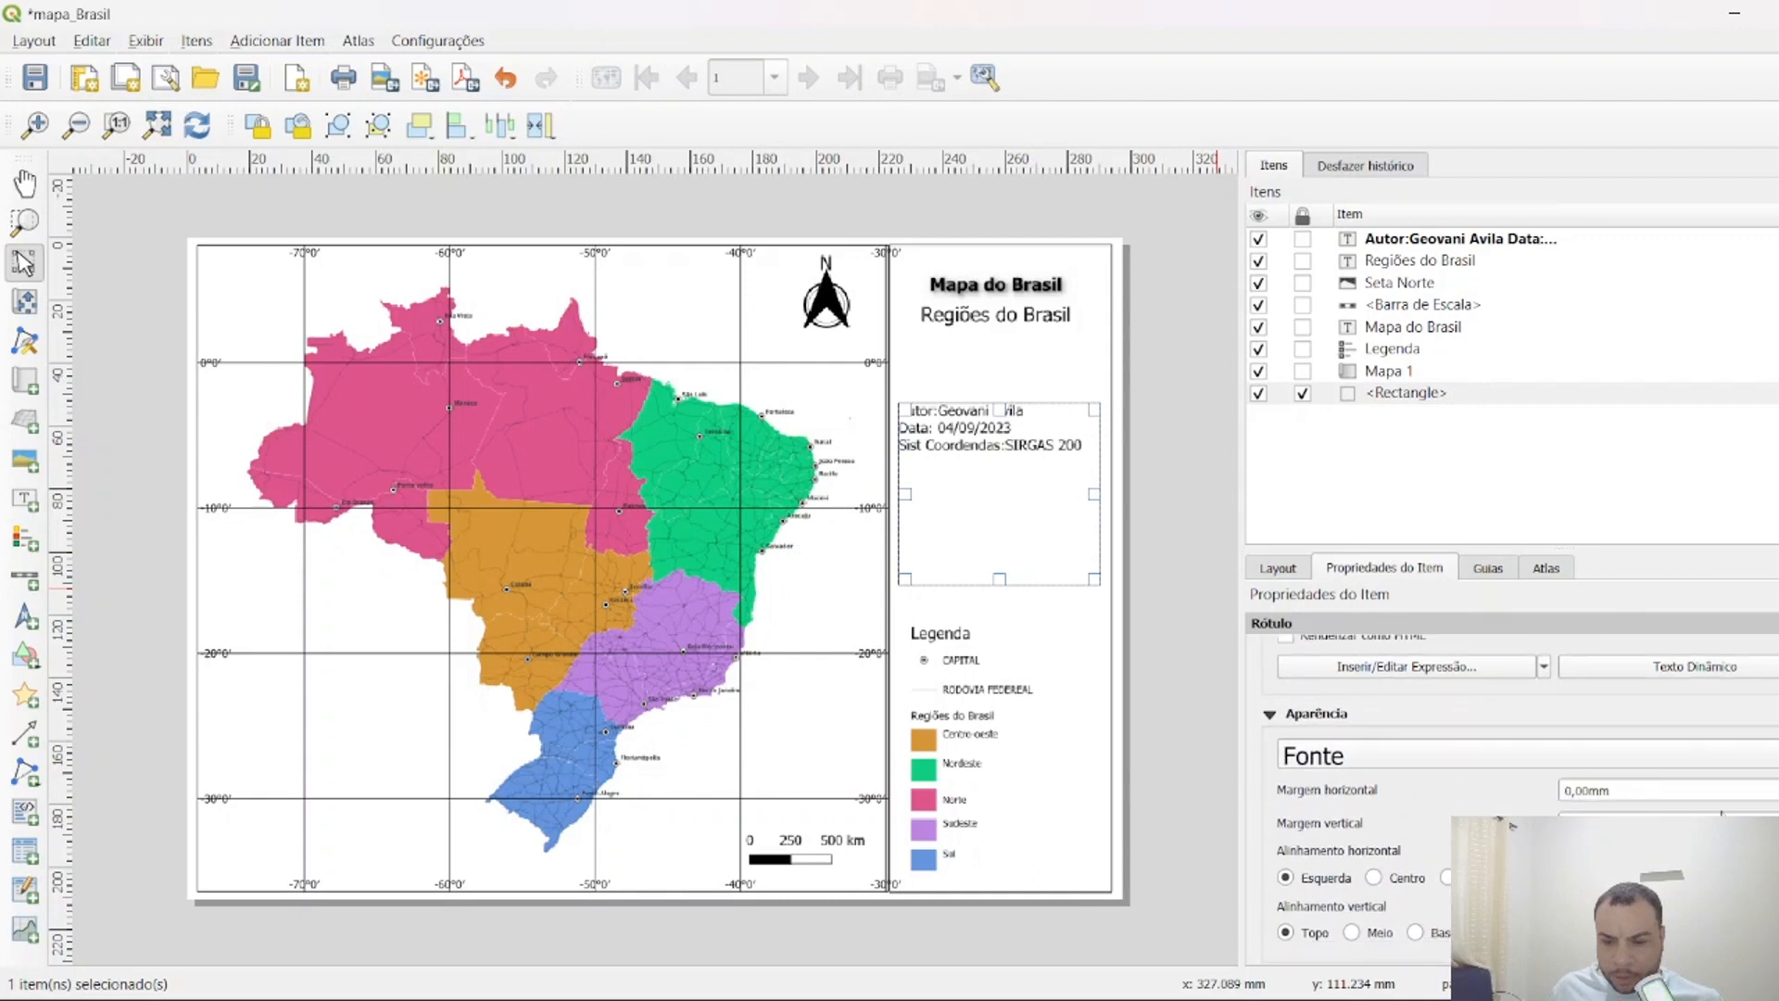
left_click(1777, 786)
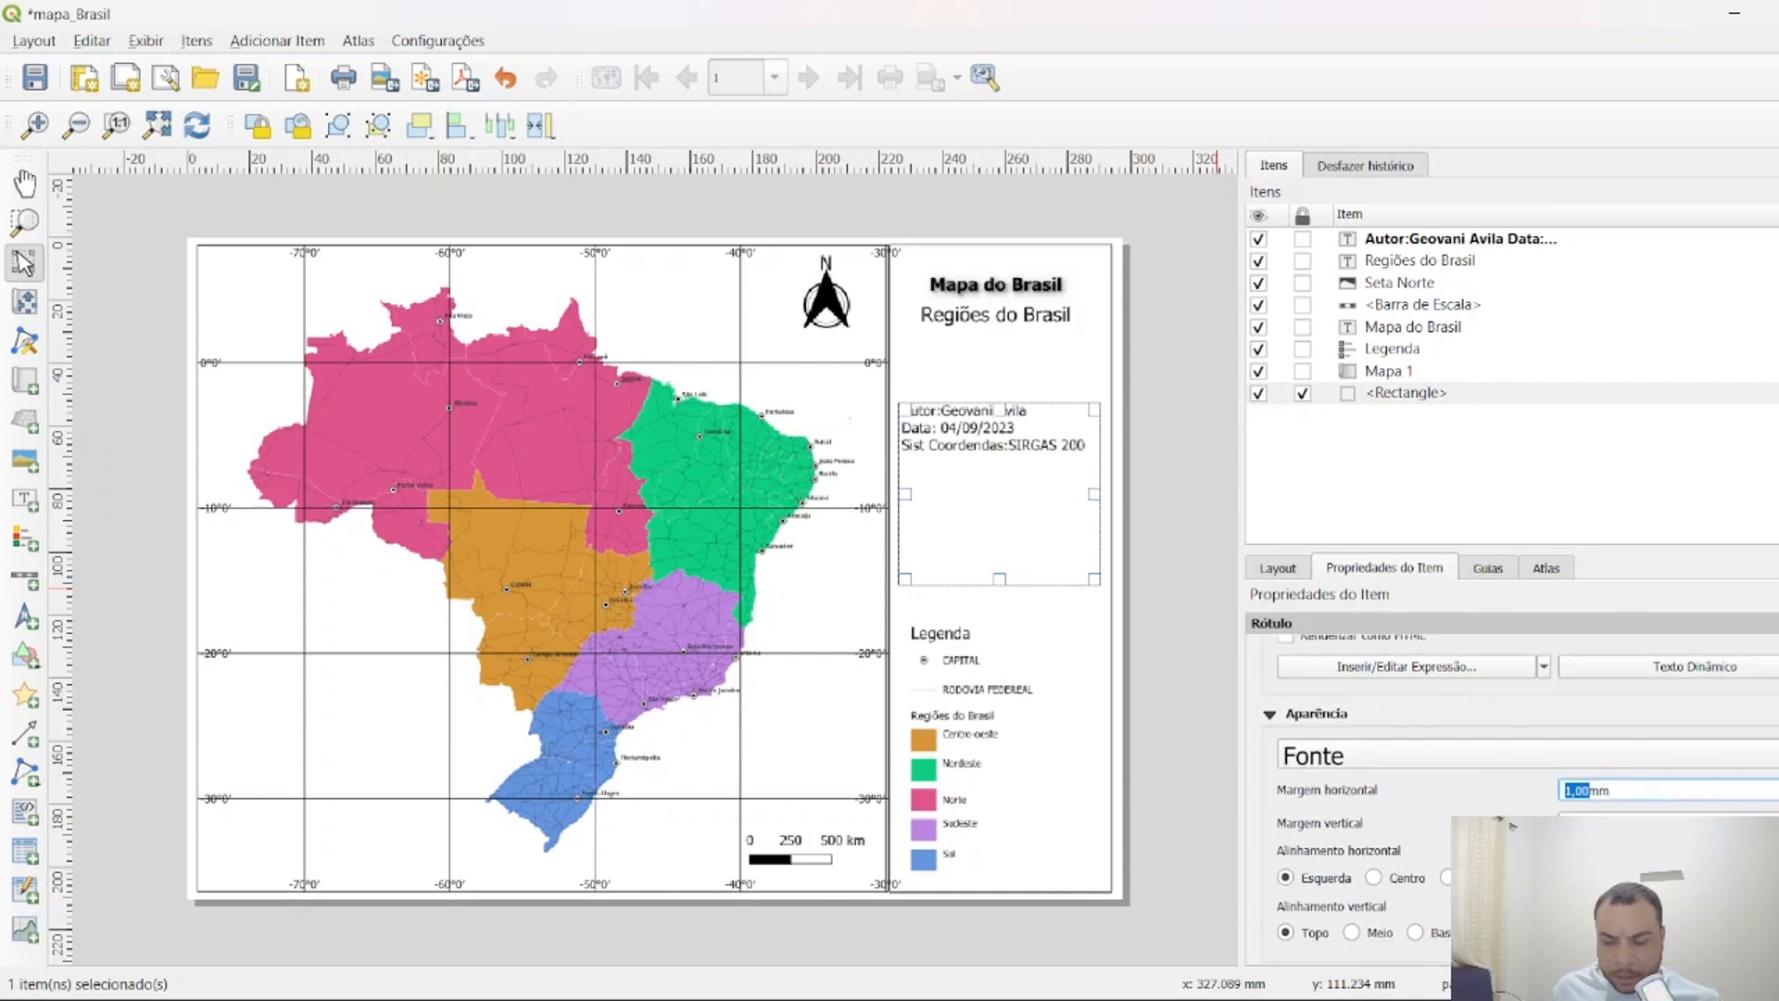
left_click(1777, 819)
left_click(1777, 819)
left_click(1778, 819)
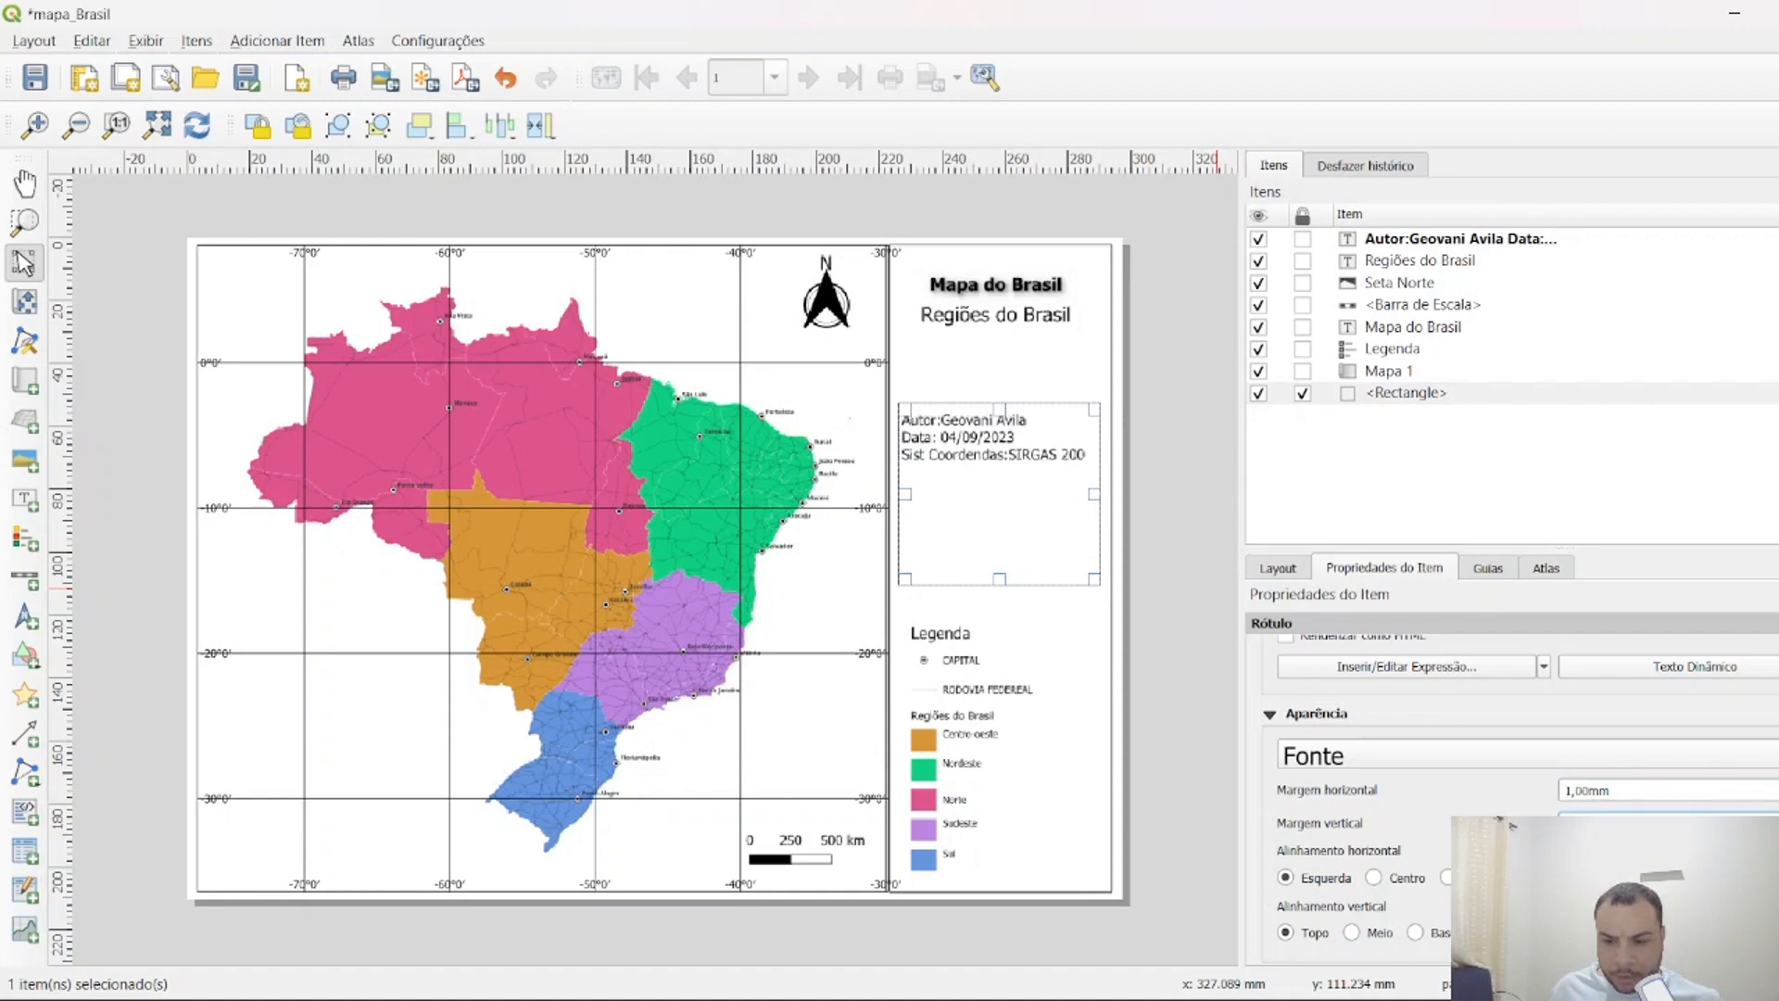
Look through the author label's margin, alignment, position, size, frame and background settings.
scroll(1520, 797, "down", 8)
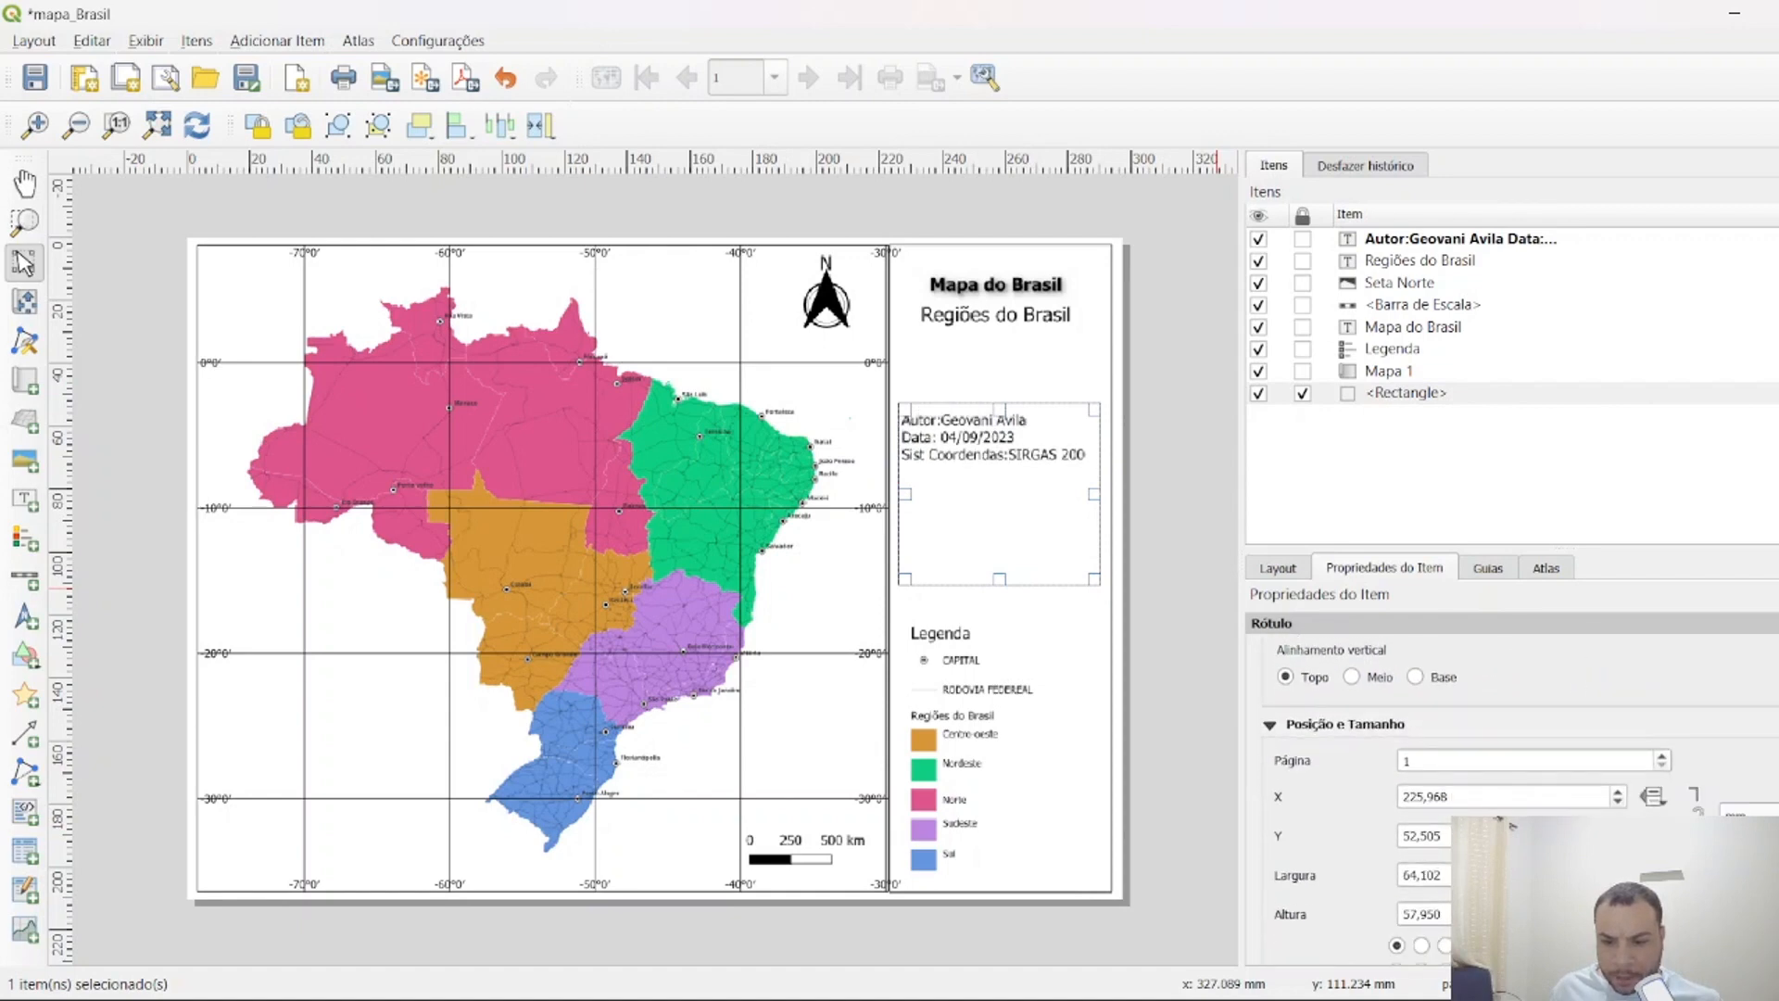
scroll(1401, 854, "down", 6)
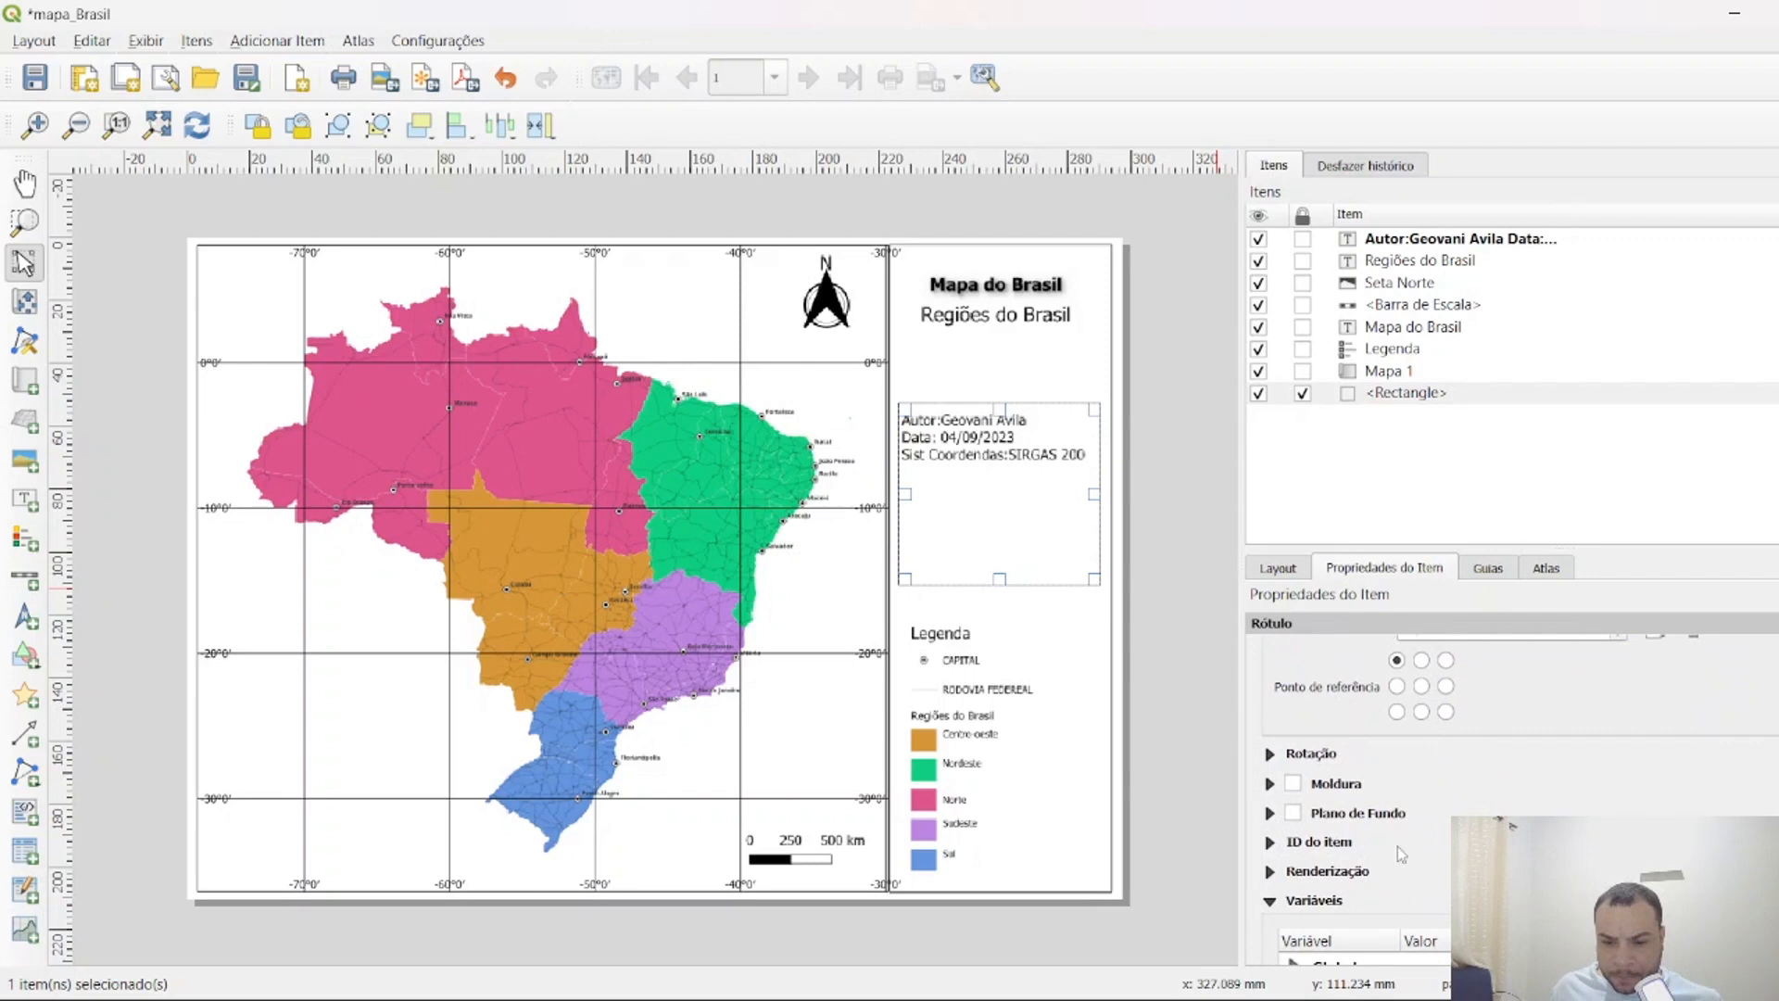
scroll(1316, 853, "up", 12)
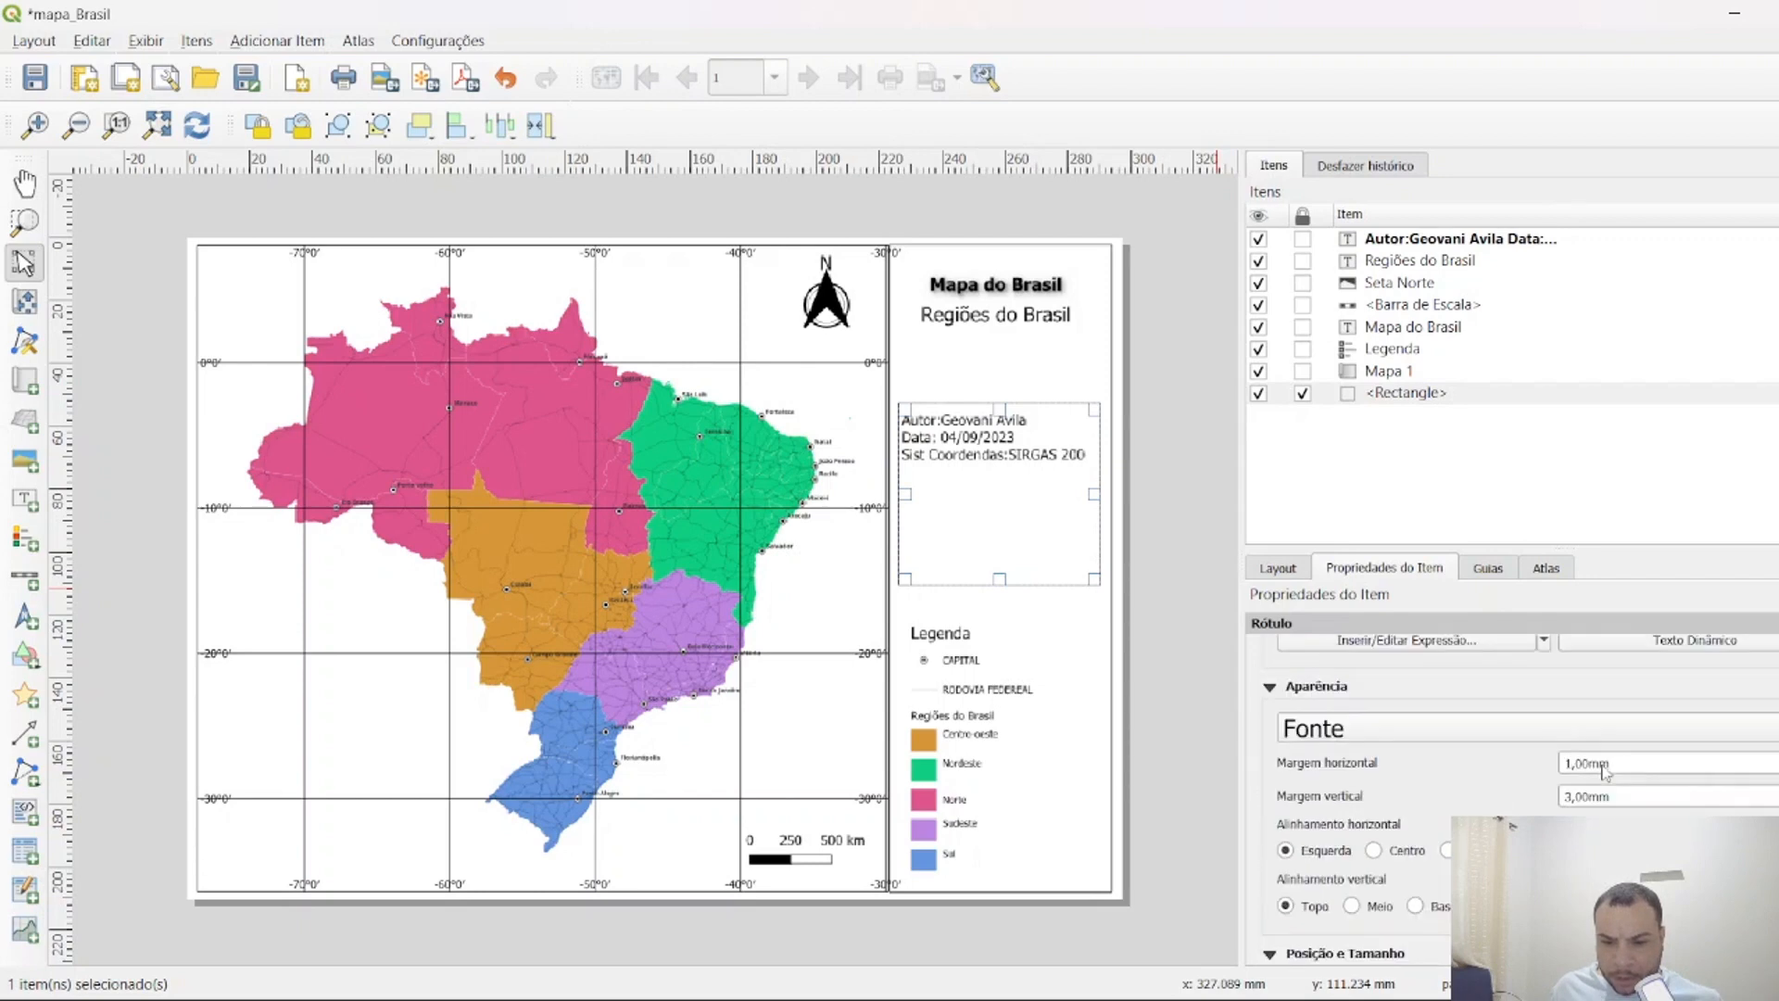
scroll(1606, 772, "up", 4)
scroll(1607, 772, "down", 2)
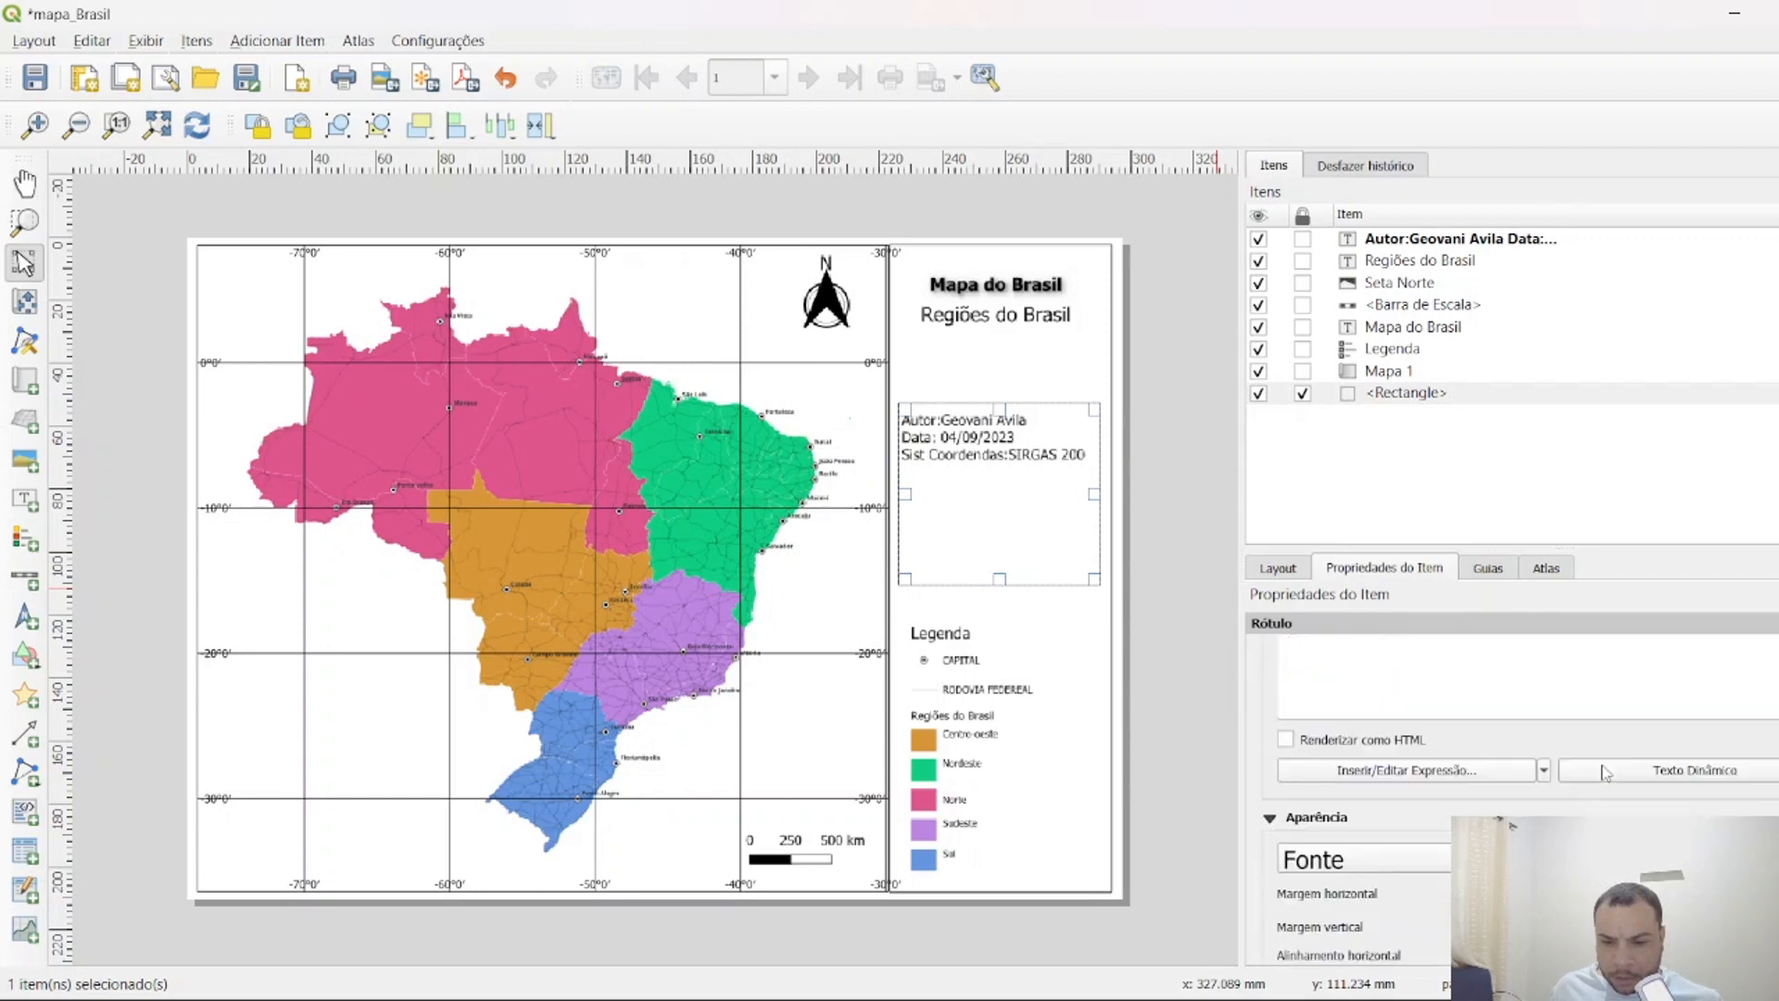
scroll(1606, 772, "down", 3)
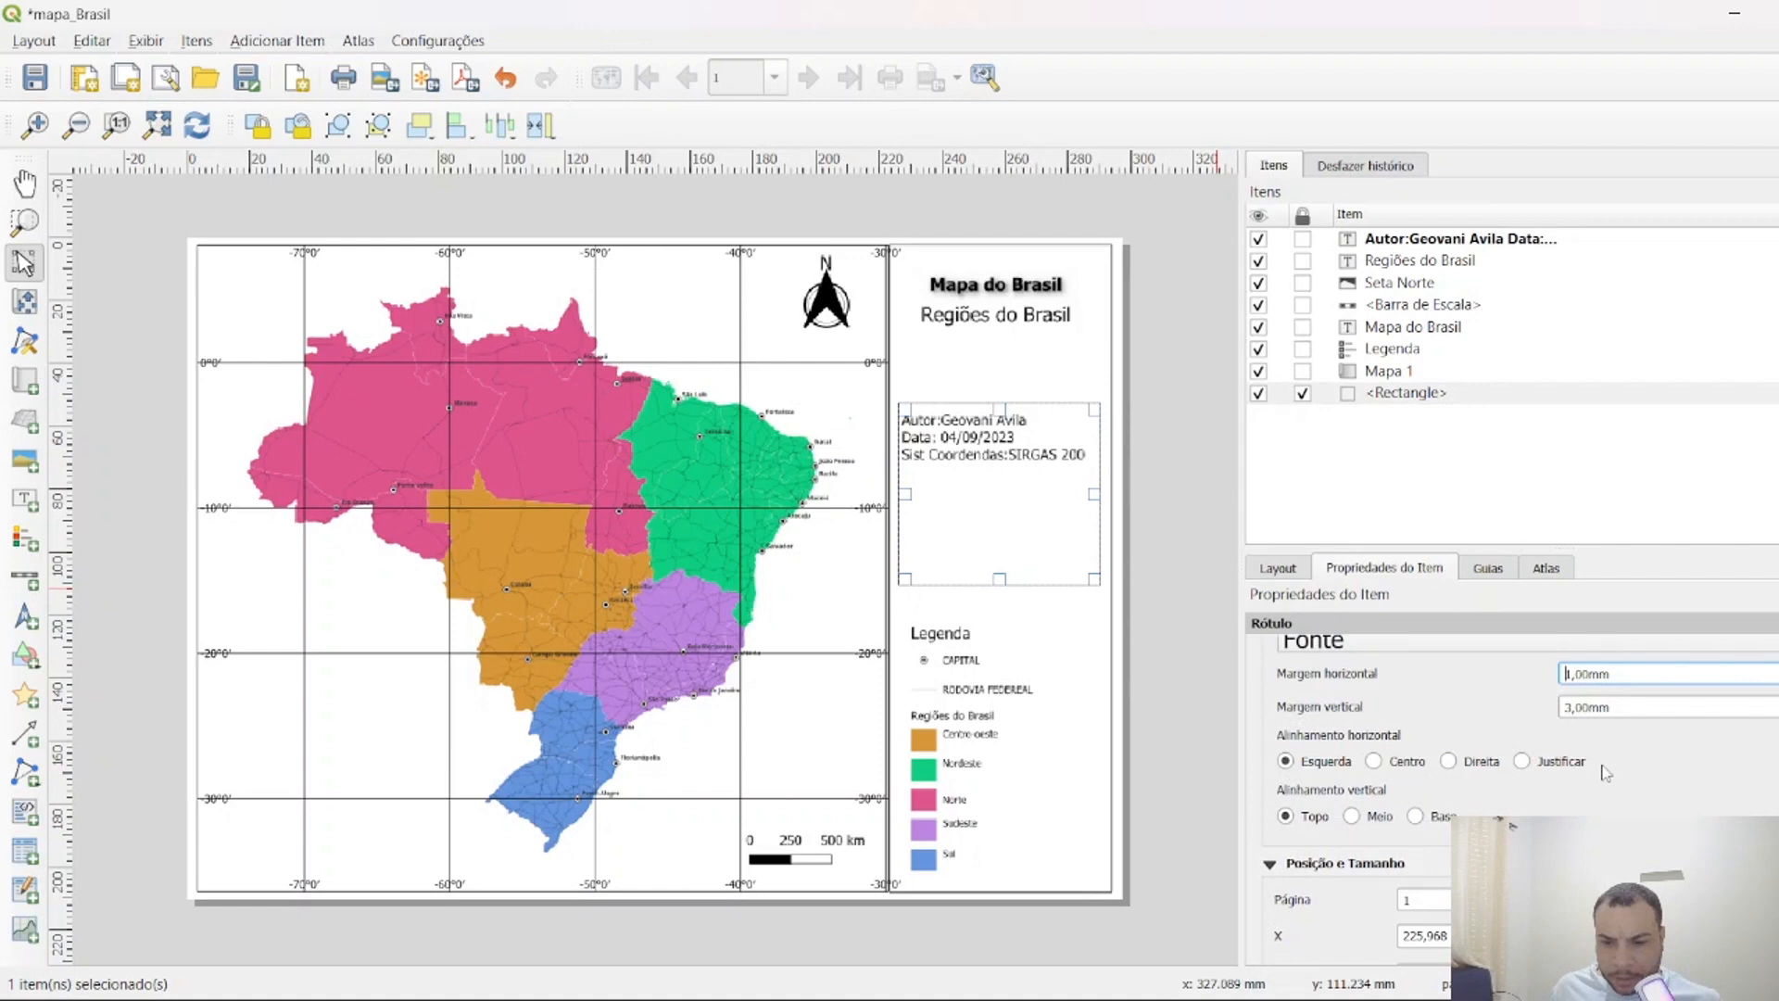
scroll(1606, 772, "down", 1)
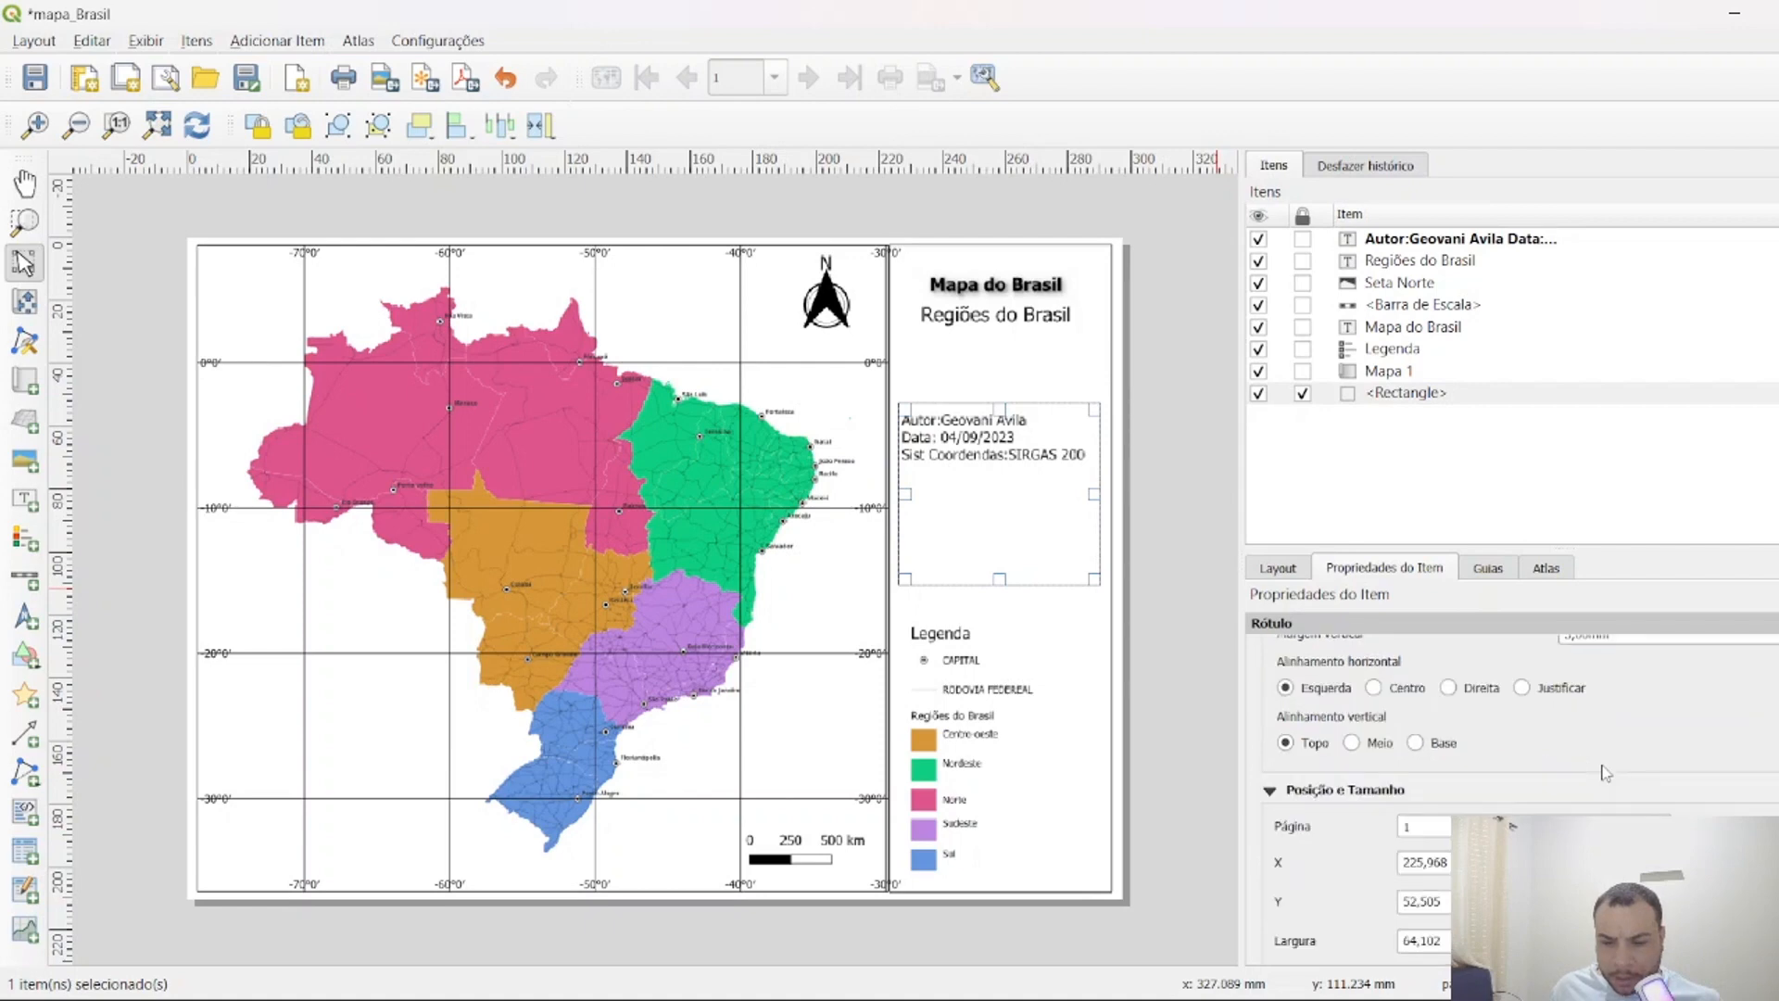
scroll(1606, 773, "down", 1)
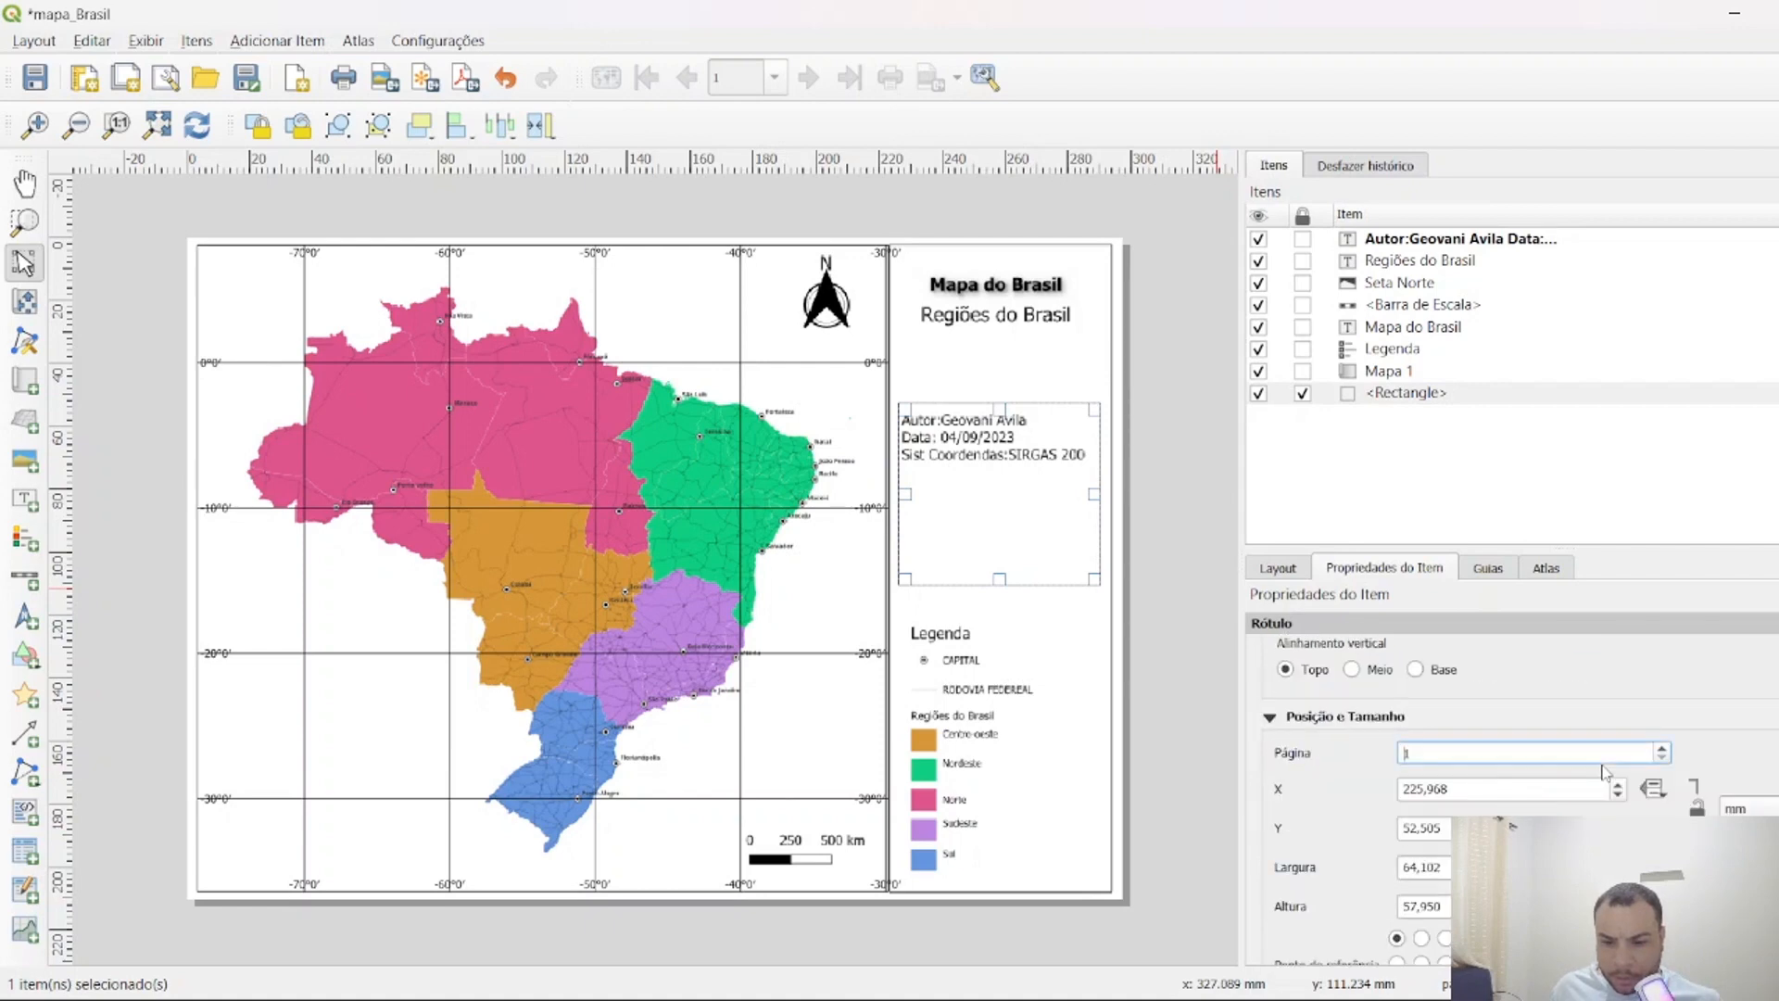
Try moving the author label up to a Y position of 51,505 and restore its vertical position.
double_click(1619, 834)
left_click(1618, 823)
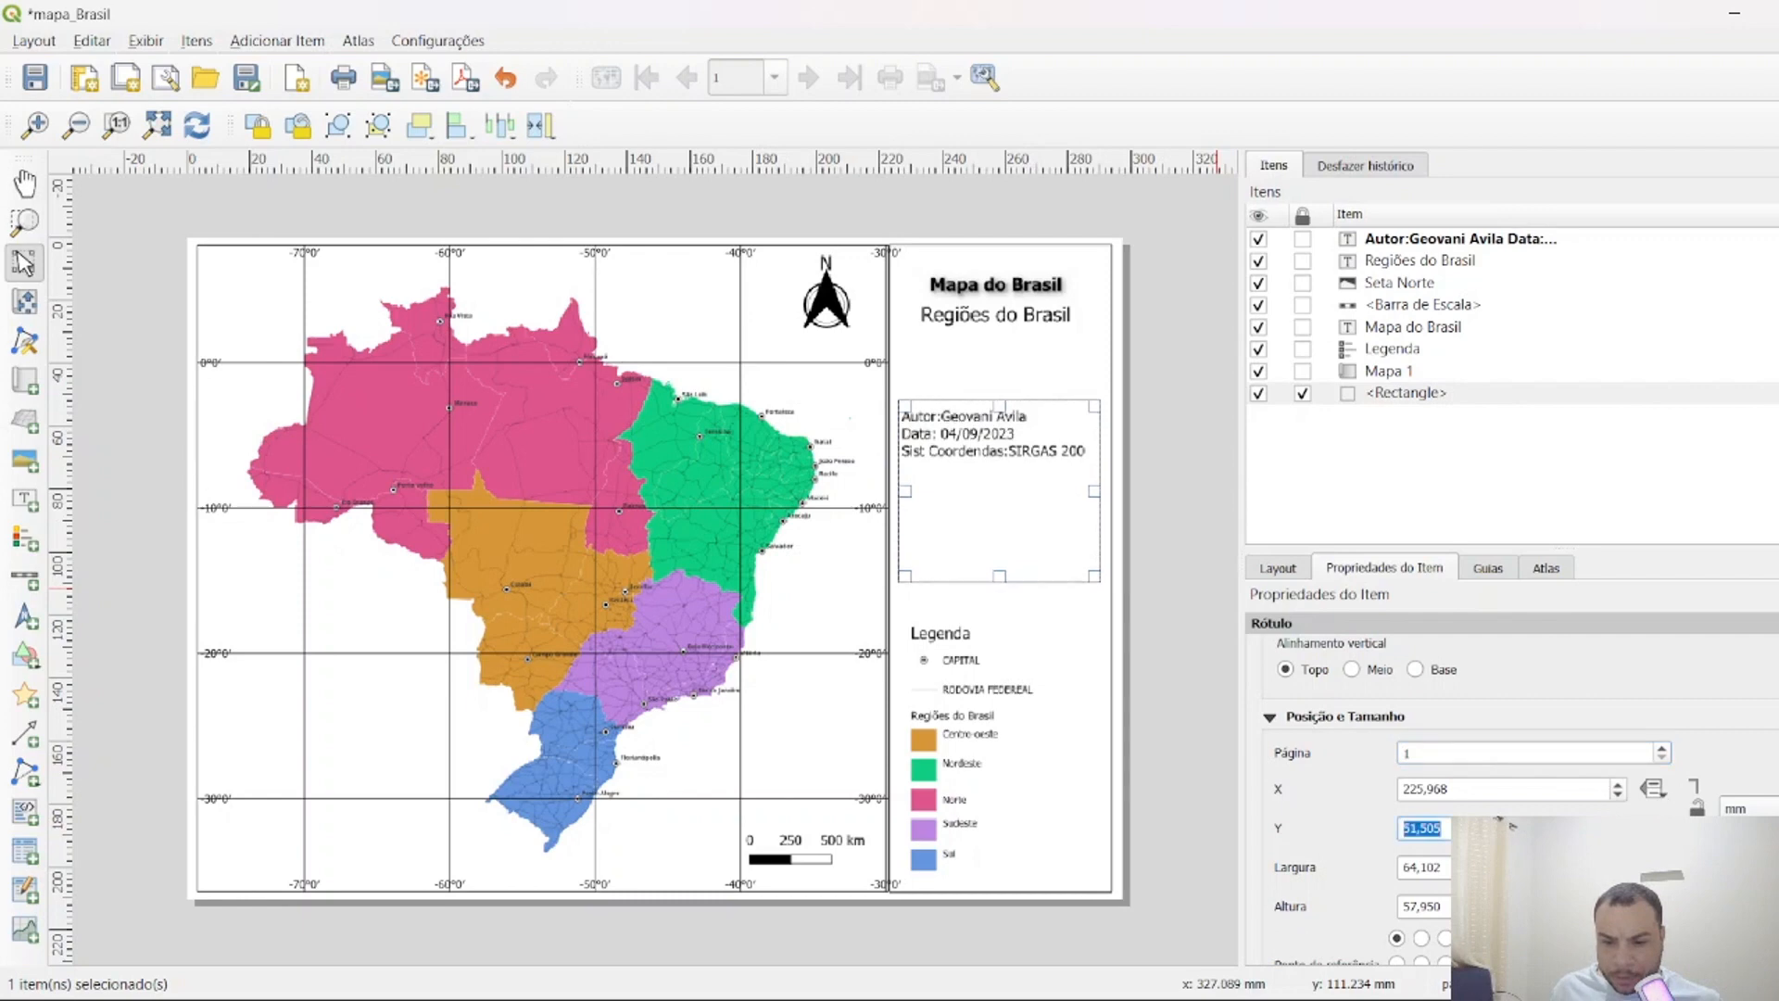
left_click(1618, 823)
scroll(1520, 801, "down", 4)
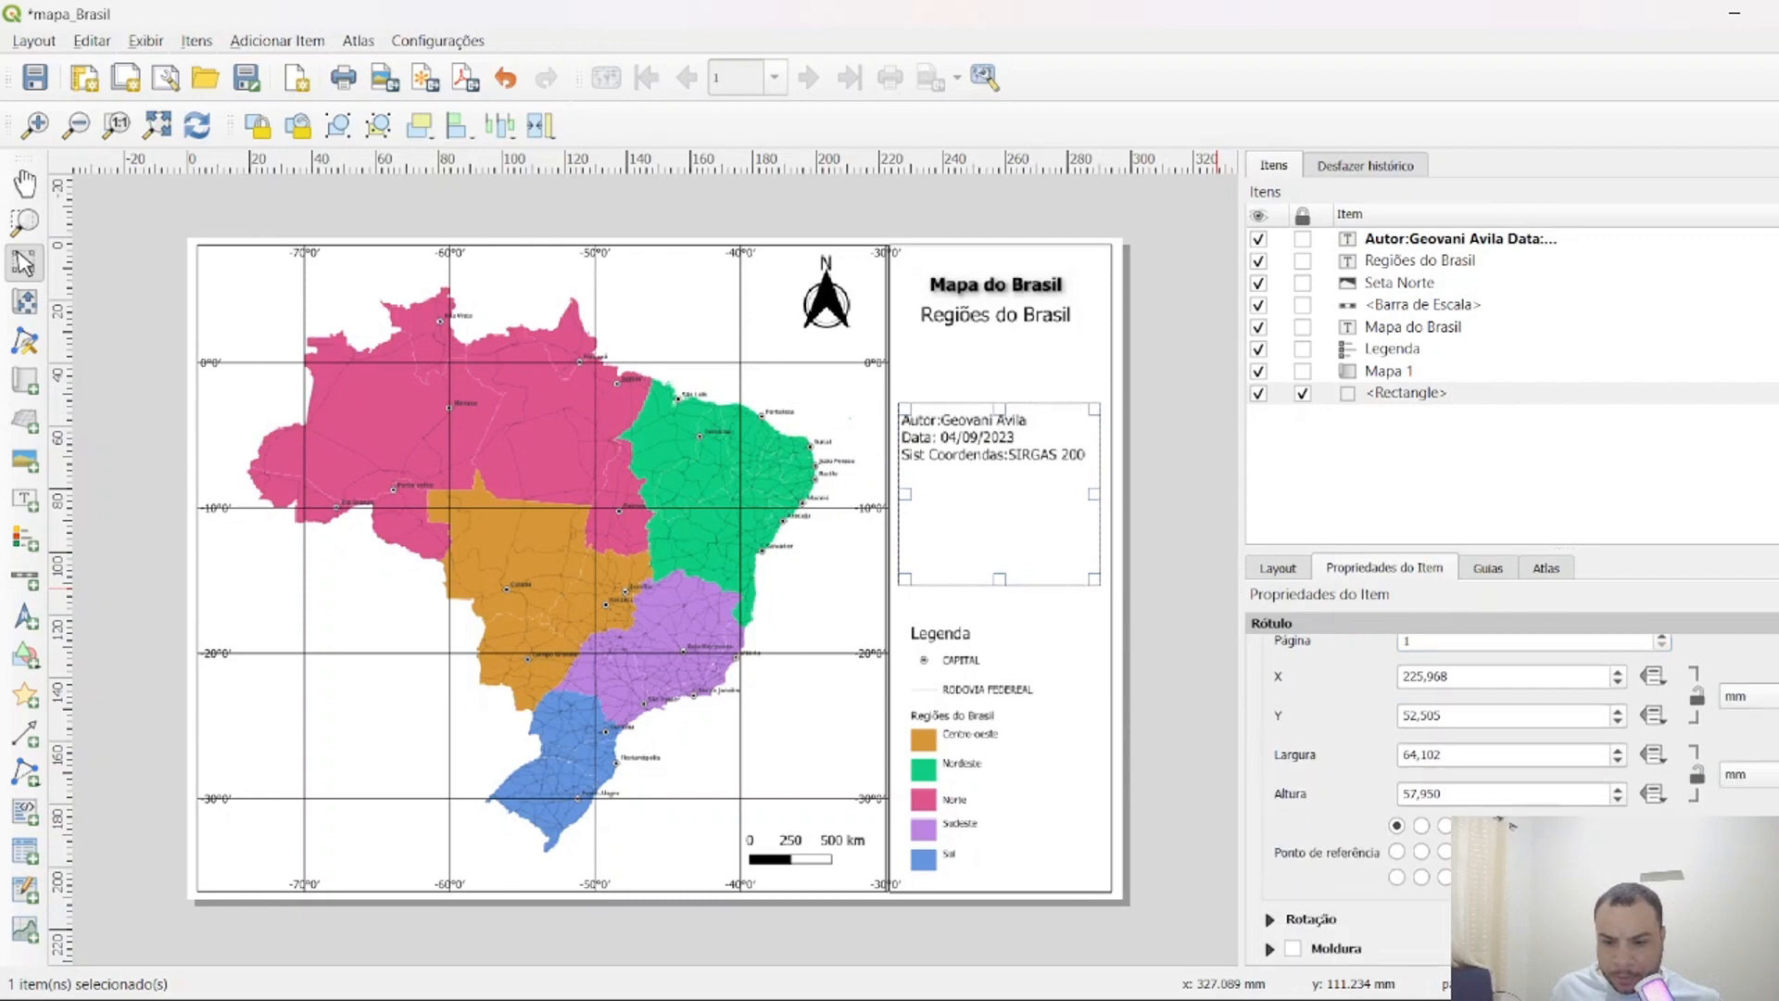
scroll(1521, 800, "down", 2)
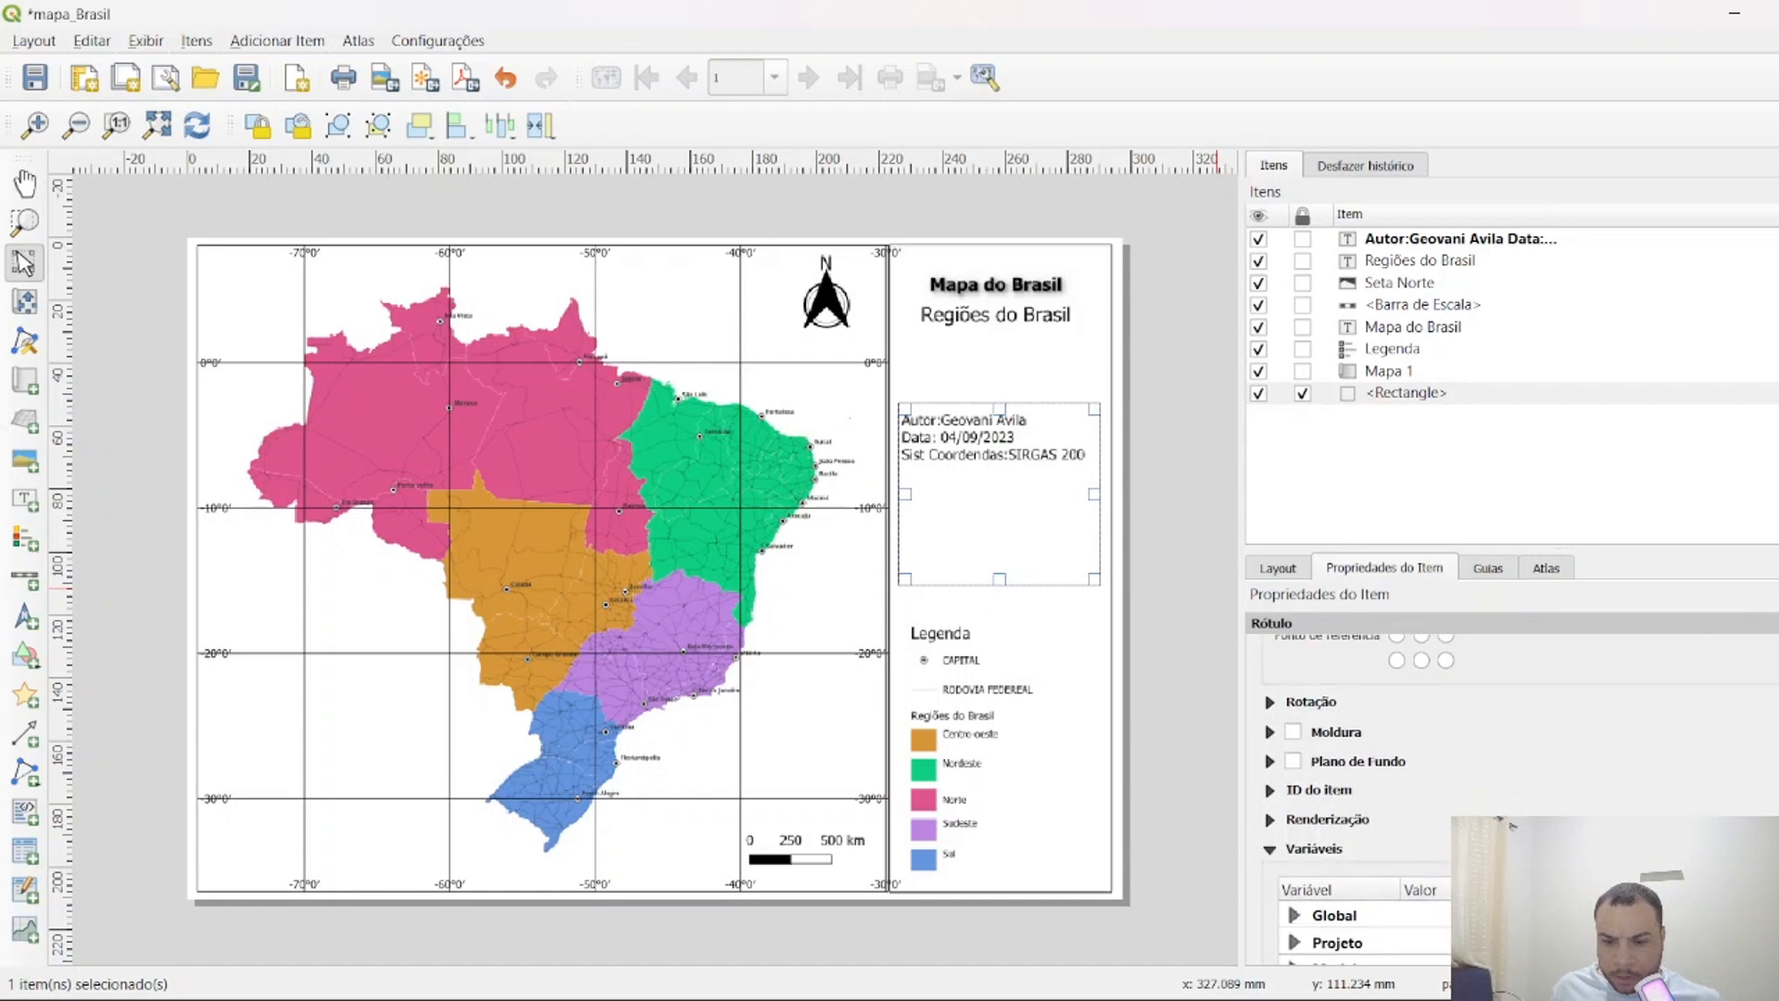
scroll(1521, 801, "up", 2)
scroll(1521, 801, "down", 1)
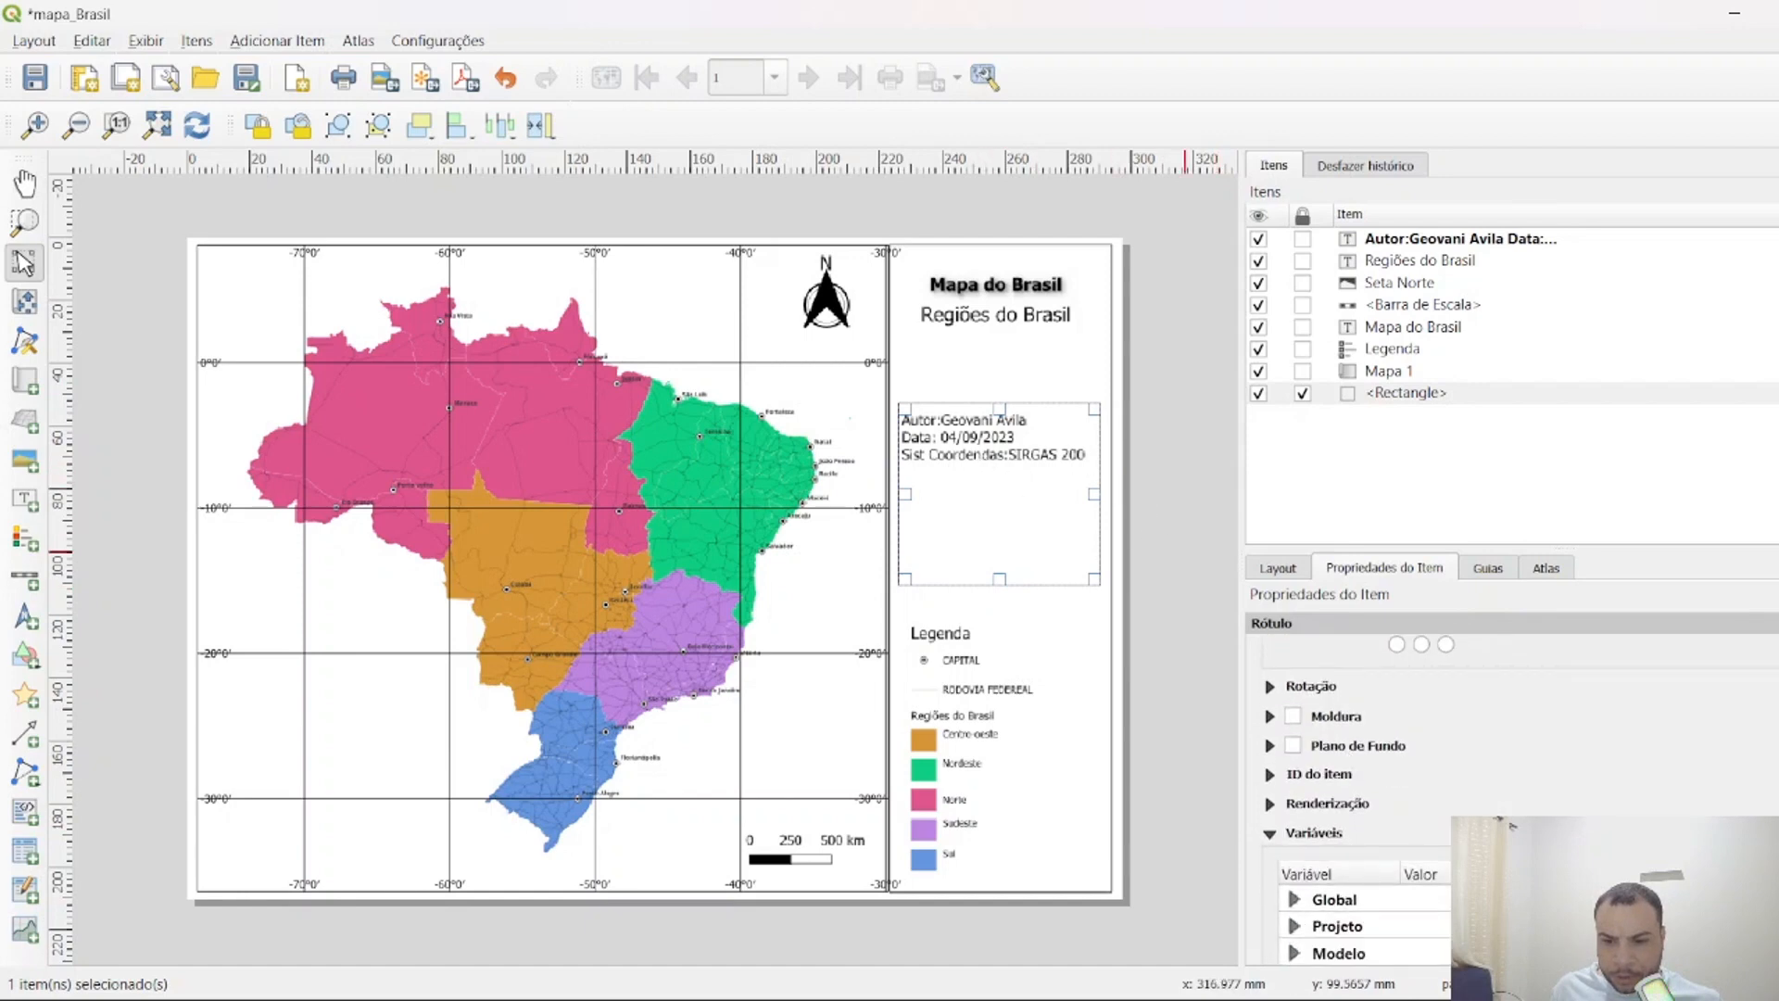
Insert a blank line between the author, date and coordinate system lines of the label text.
scroll(1724, 681, "up", 5)
left_click(1501, 700)
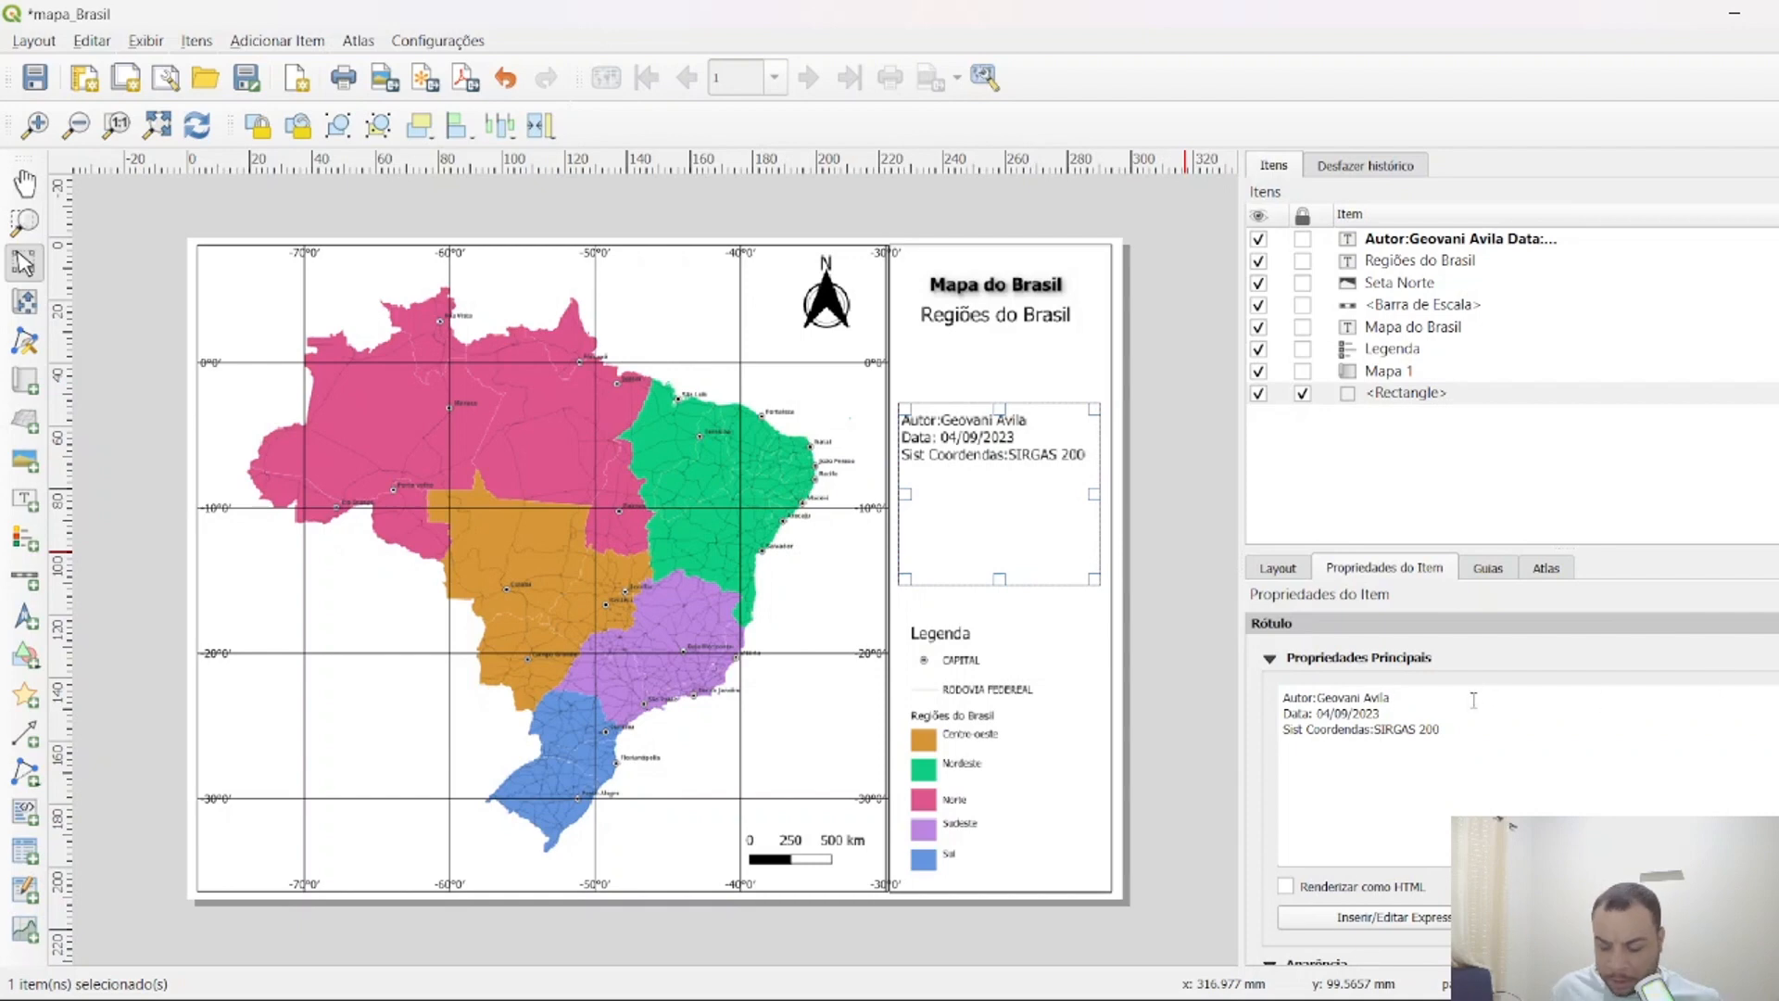
key("Return")
left_click(1398, 728)
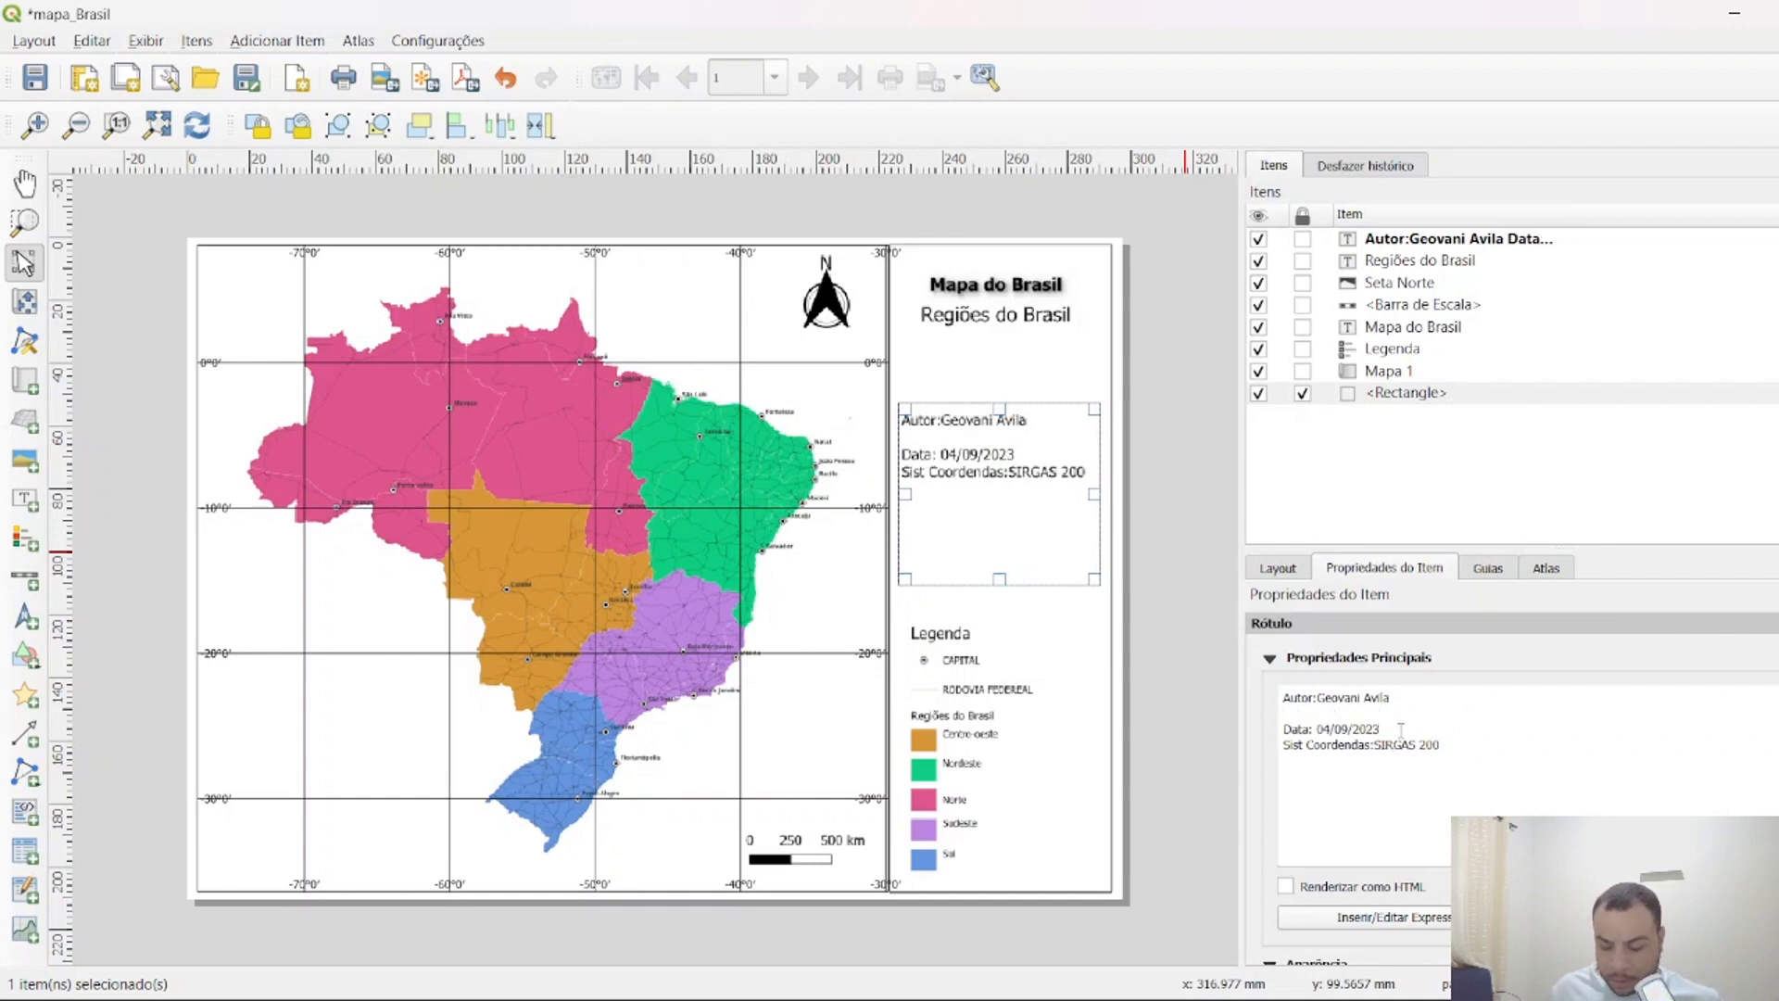
key("Return")
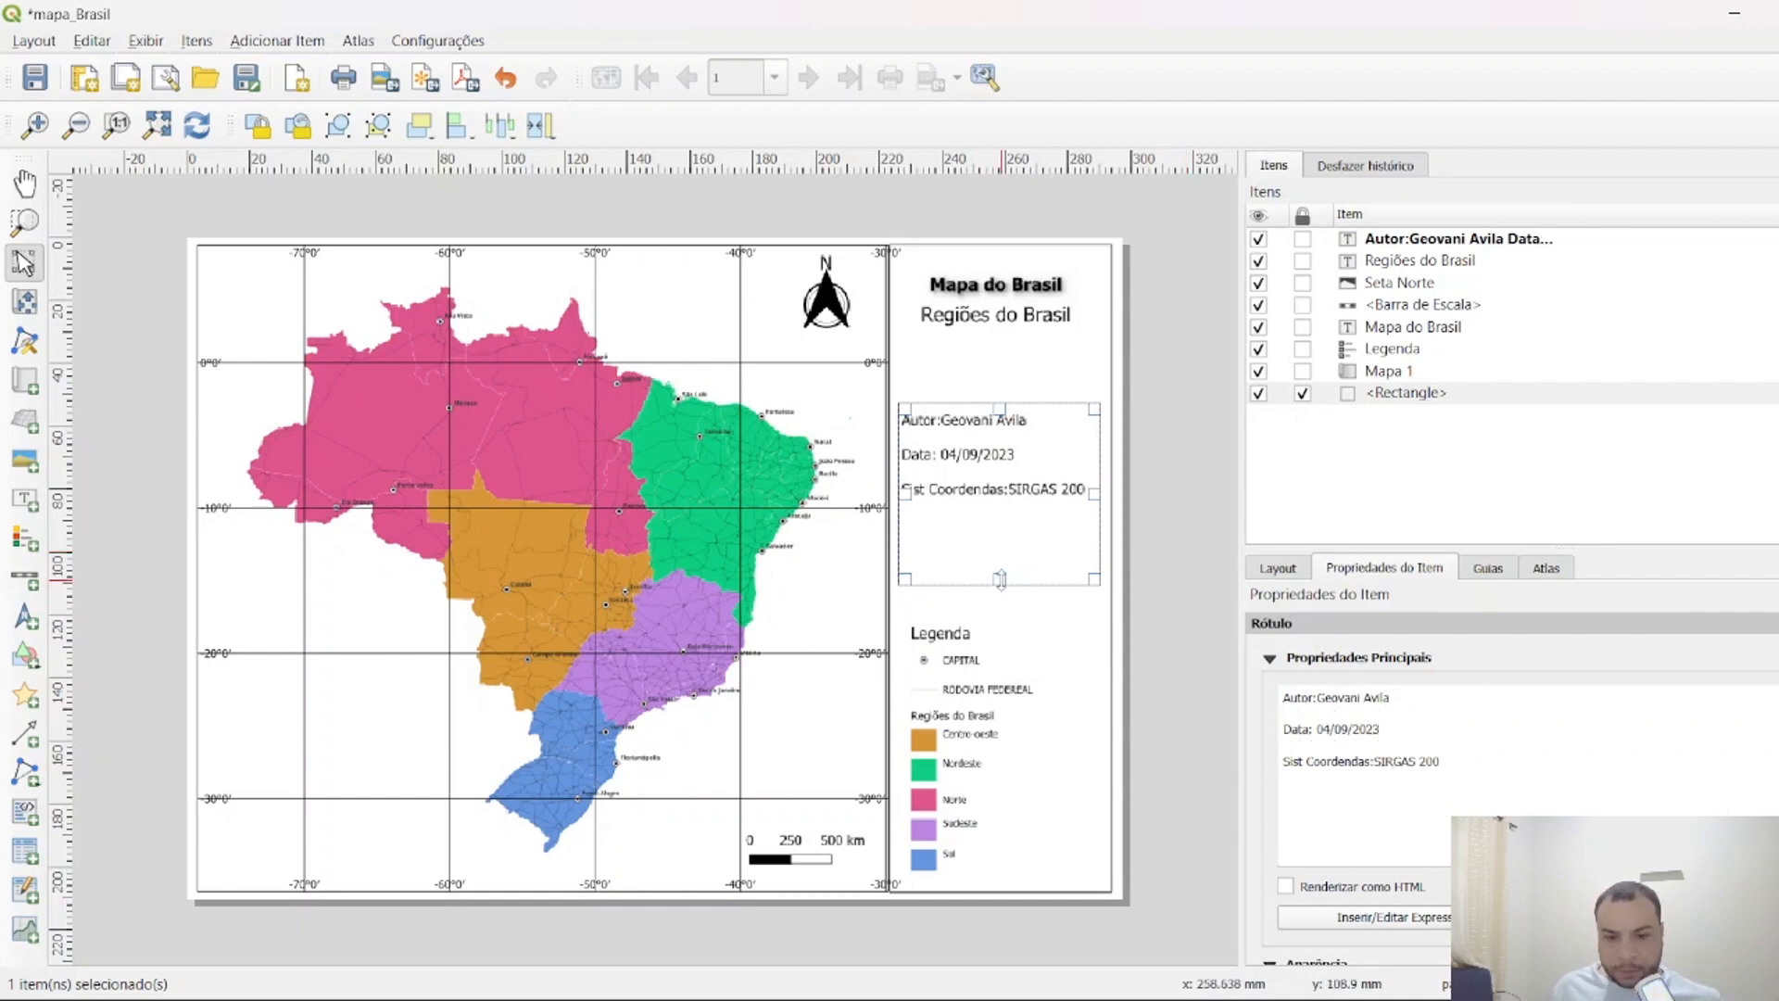
Shorten the author label's box to fit its three spaced lines and move it slightly down in the side panel.
left_click_drag(999, 580, 972, 495)
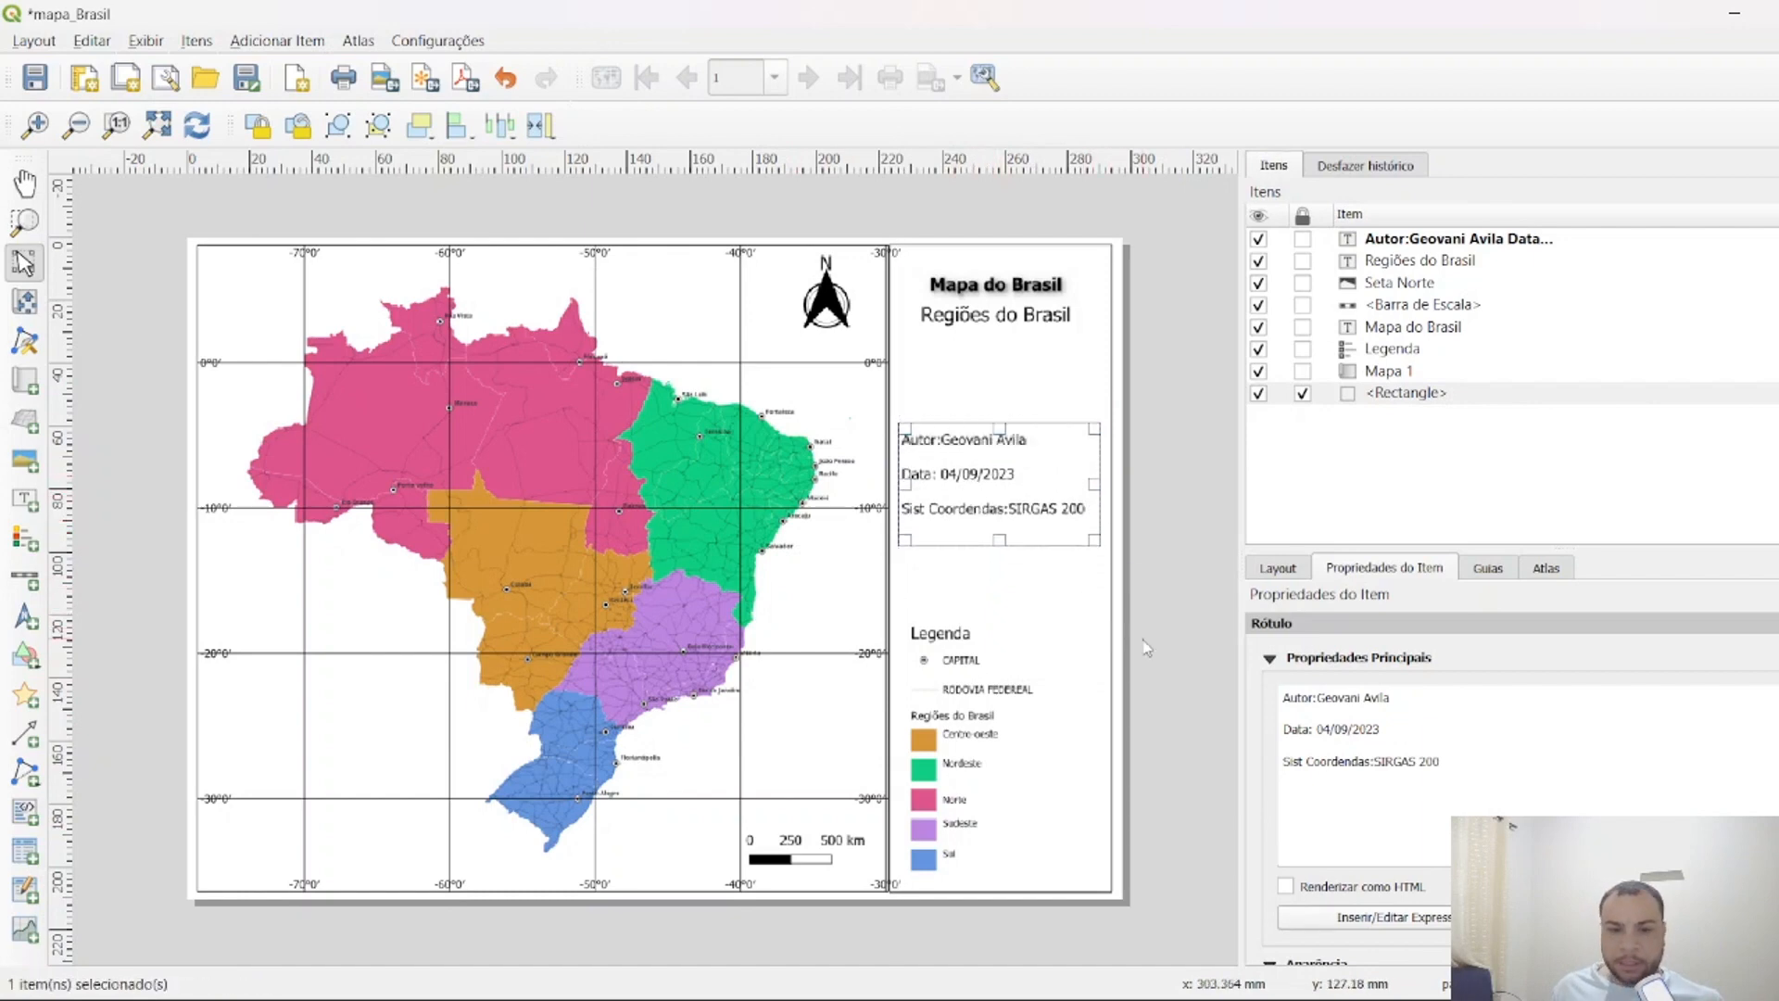
left_click(1090, 602)
left_click(1006, 499)
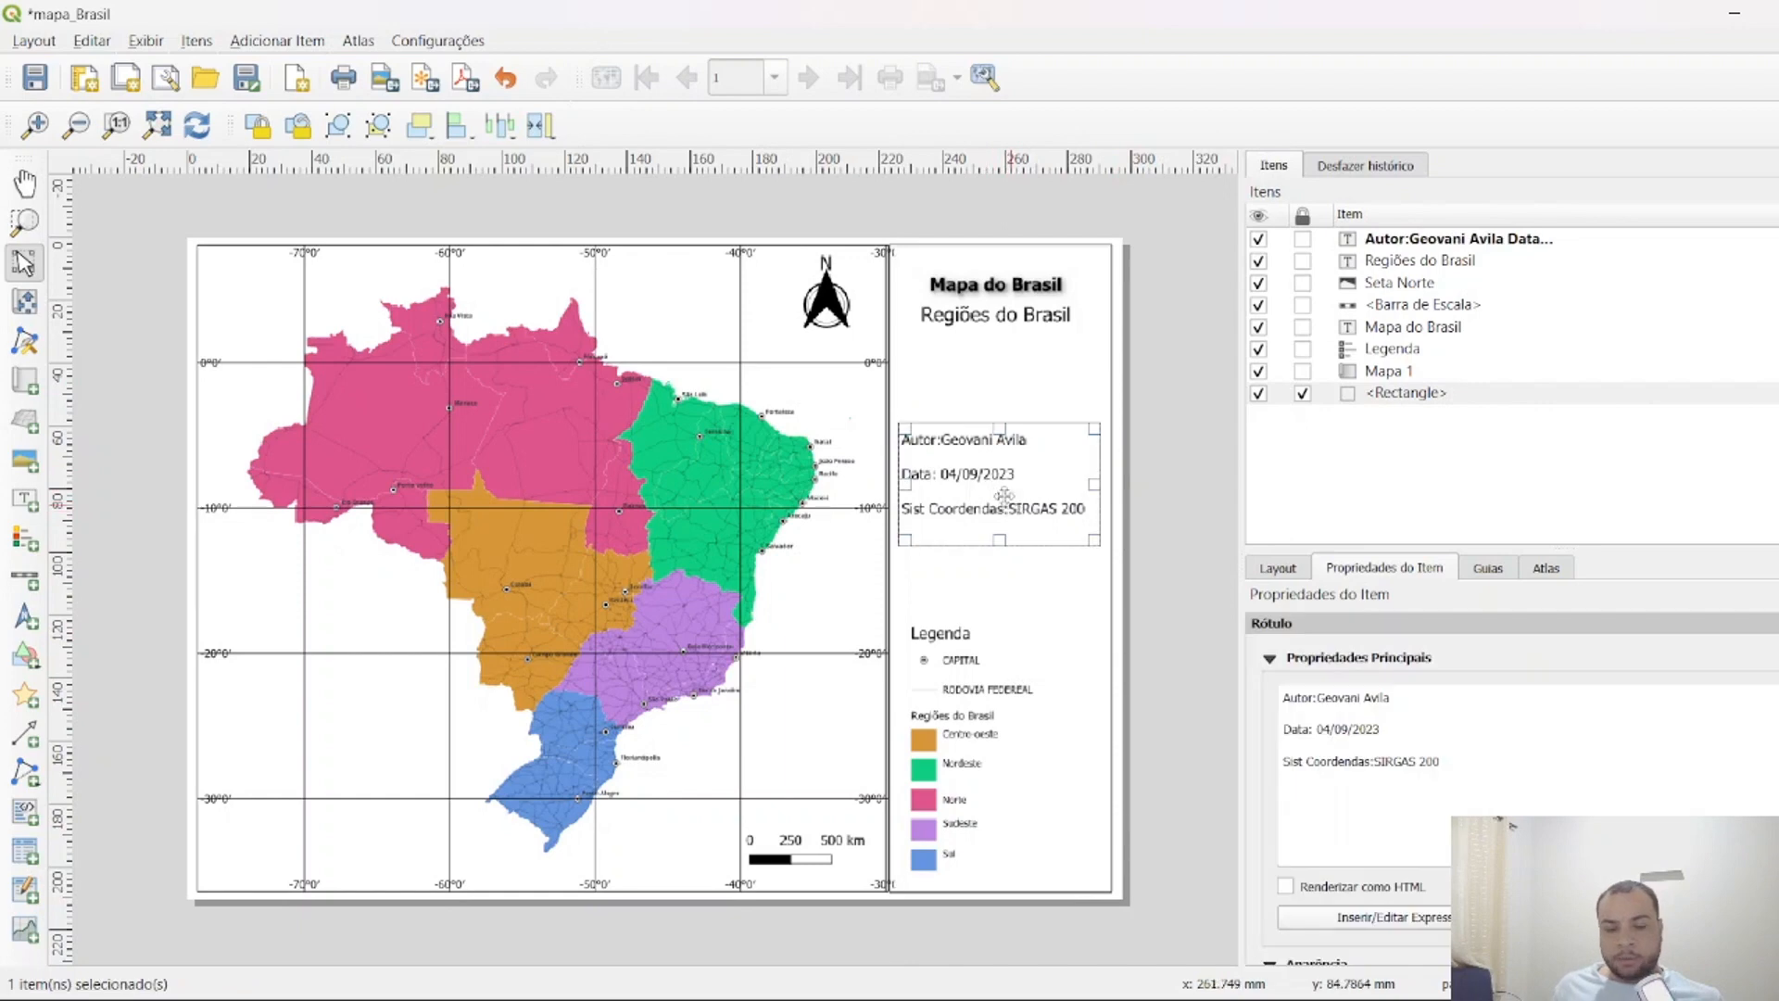
left_click_drag(1016, 493, 1016, 491)
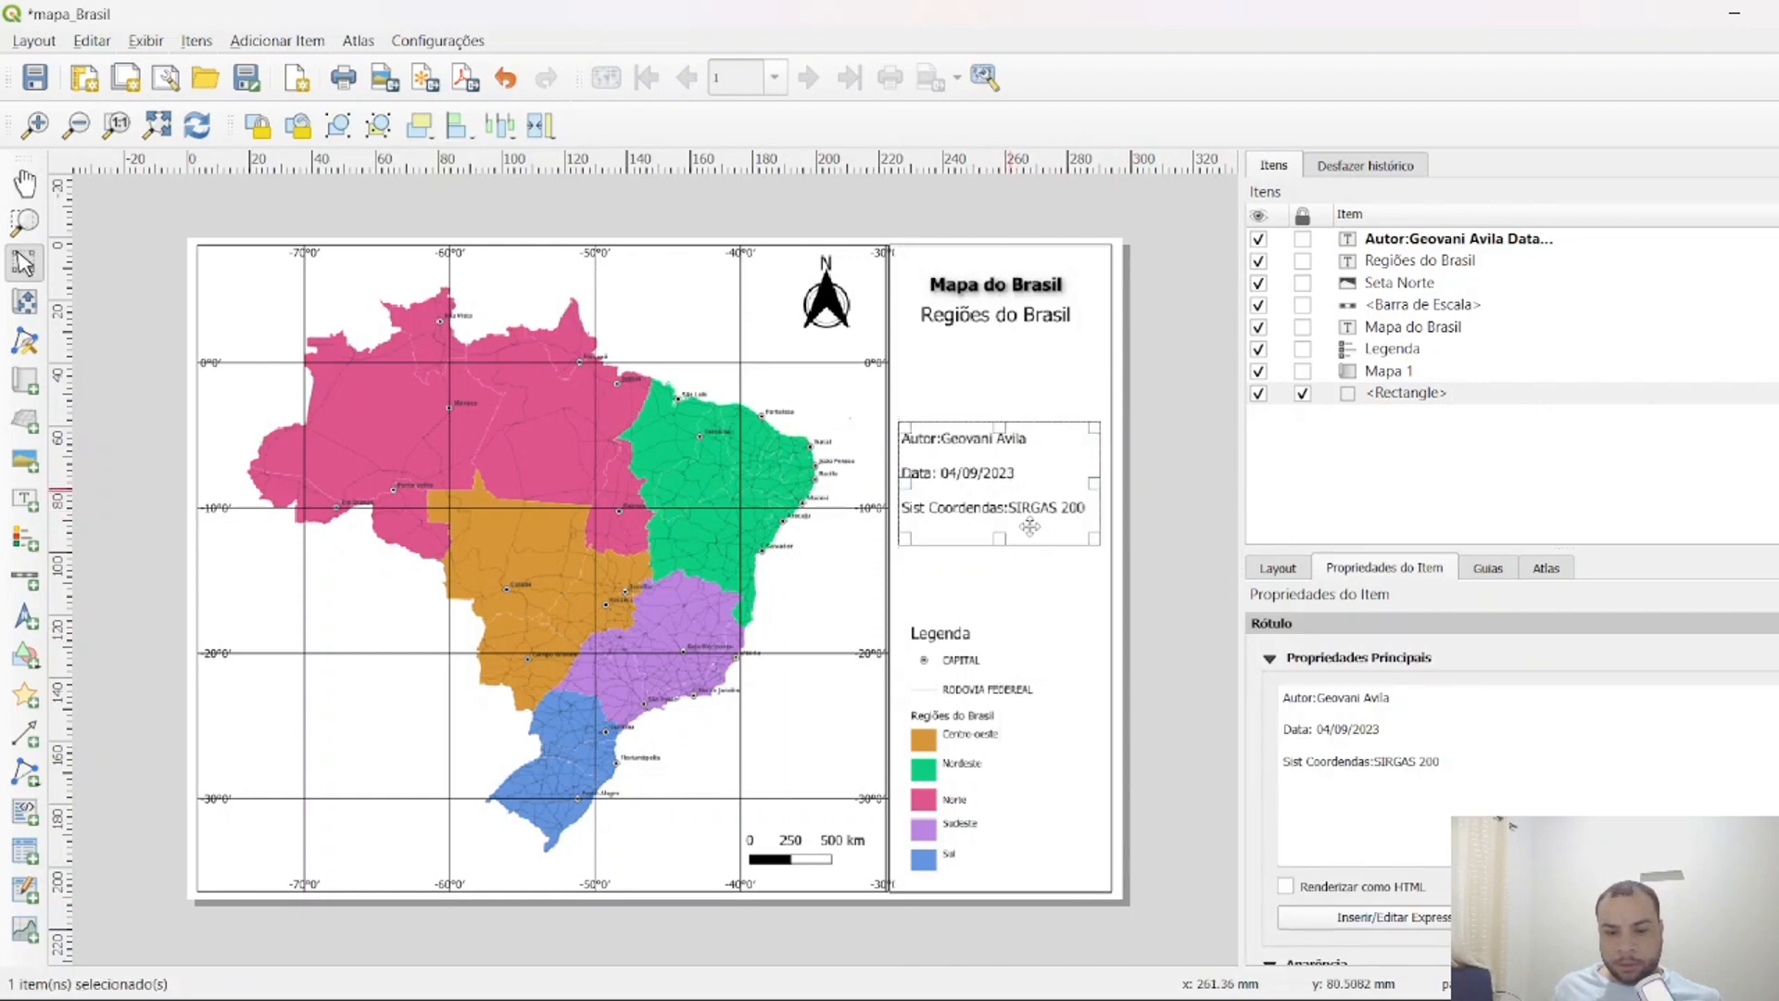
Reduce the author label's font size slightly and complete its coordinate system line to read SIRGAS 2000.
scroll(1418, 786, "down", 5)
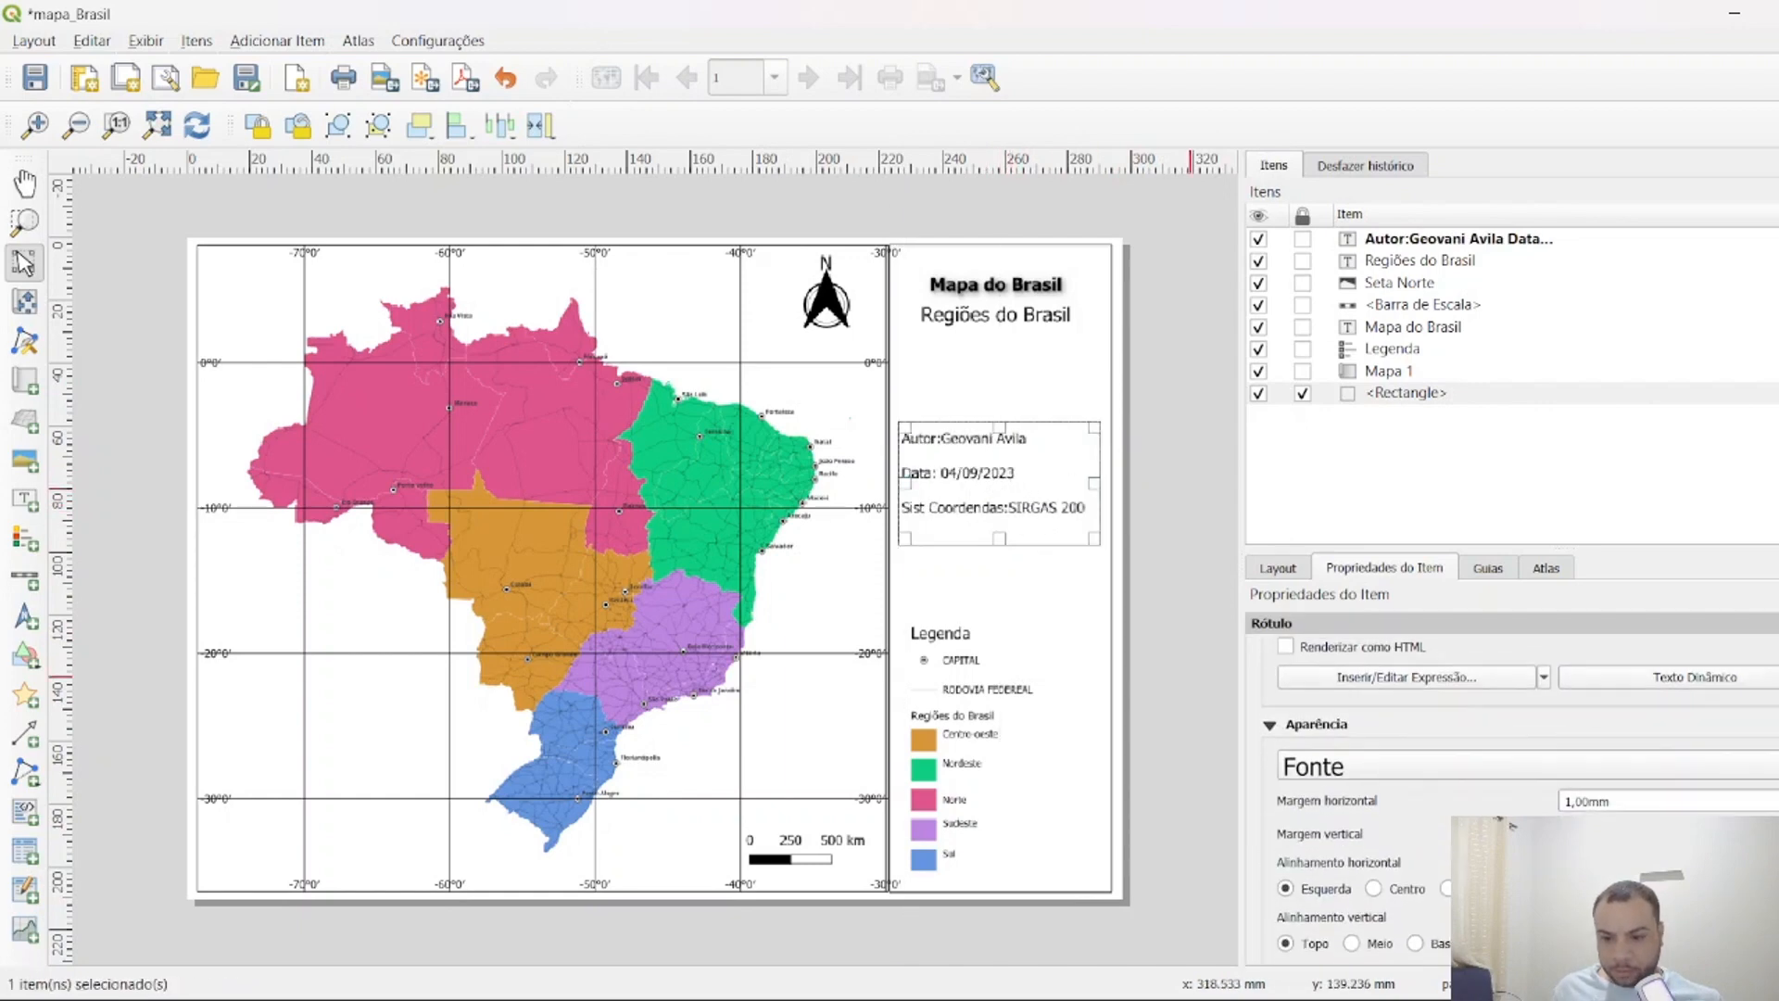
scroll(1418, 786, "down", 3)
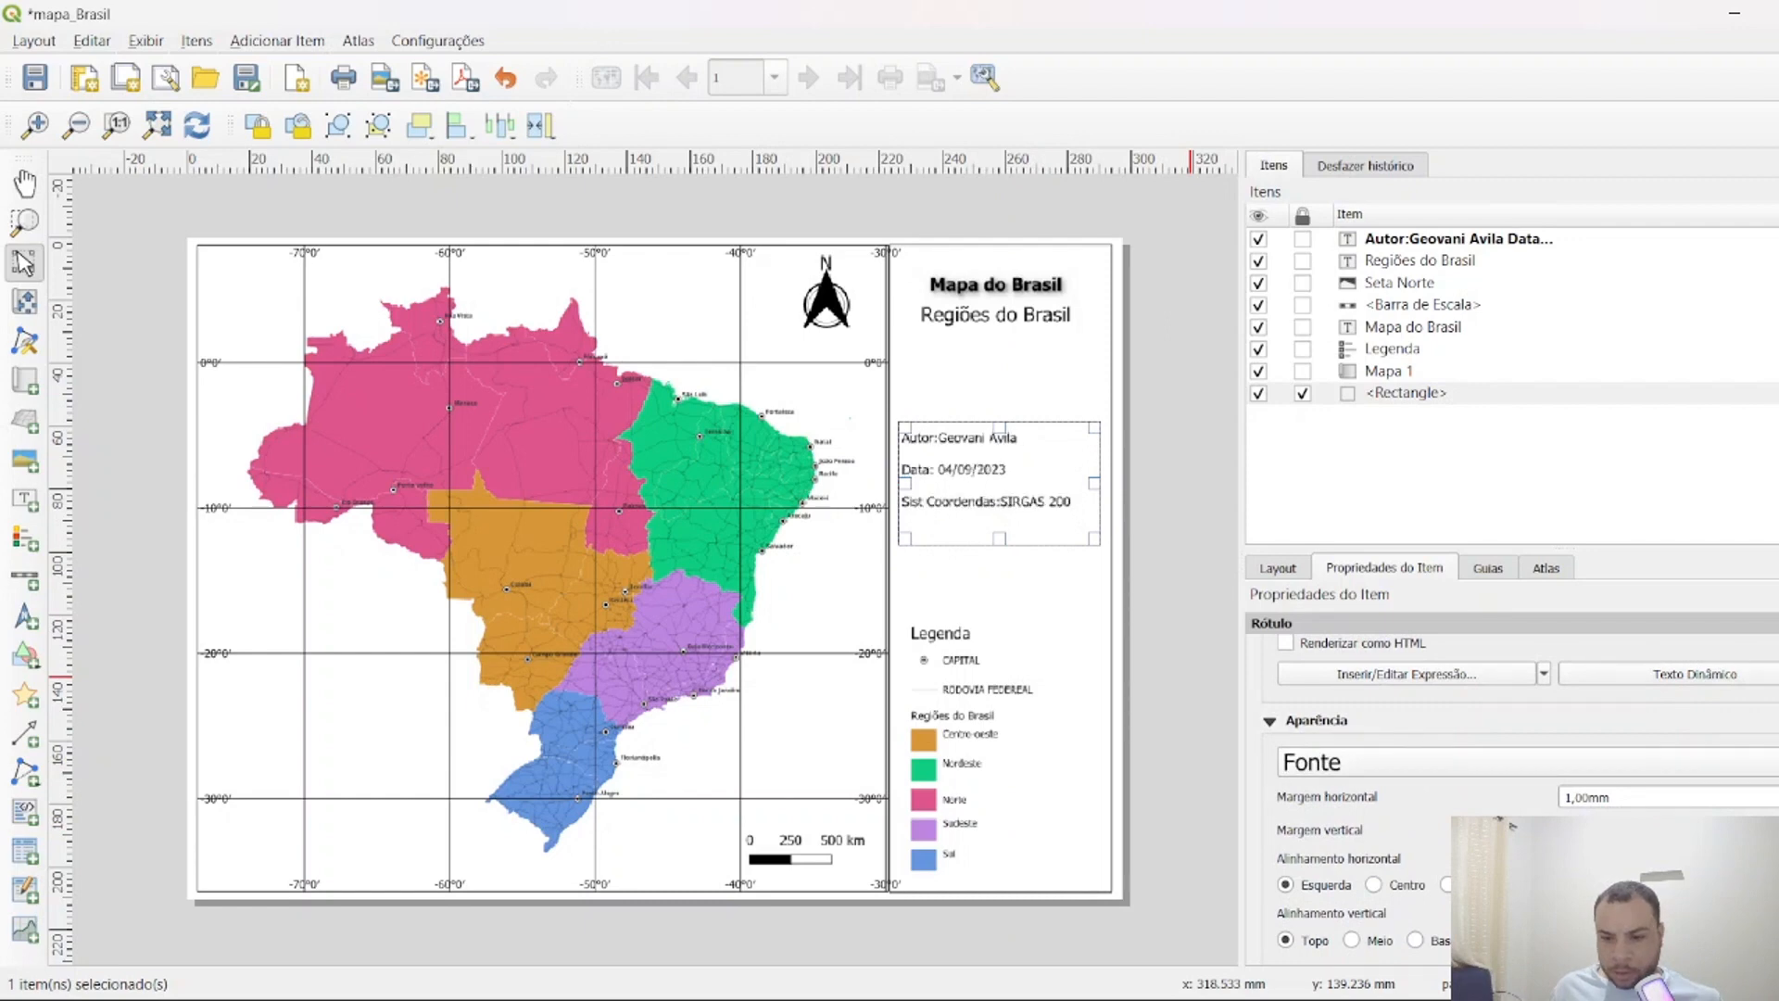
scroll(1418, 786, "up", 3)
left_click(1460, 764)
type("000")
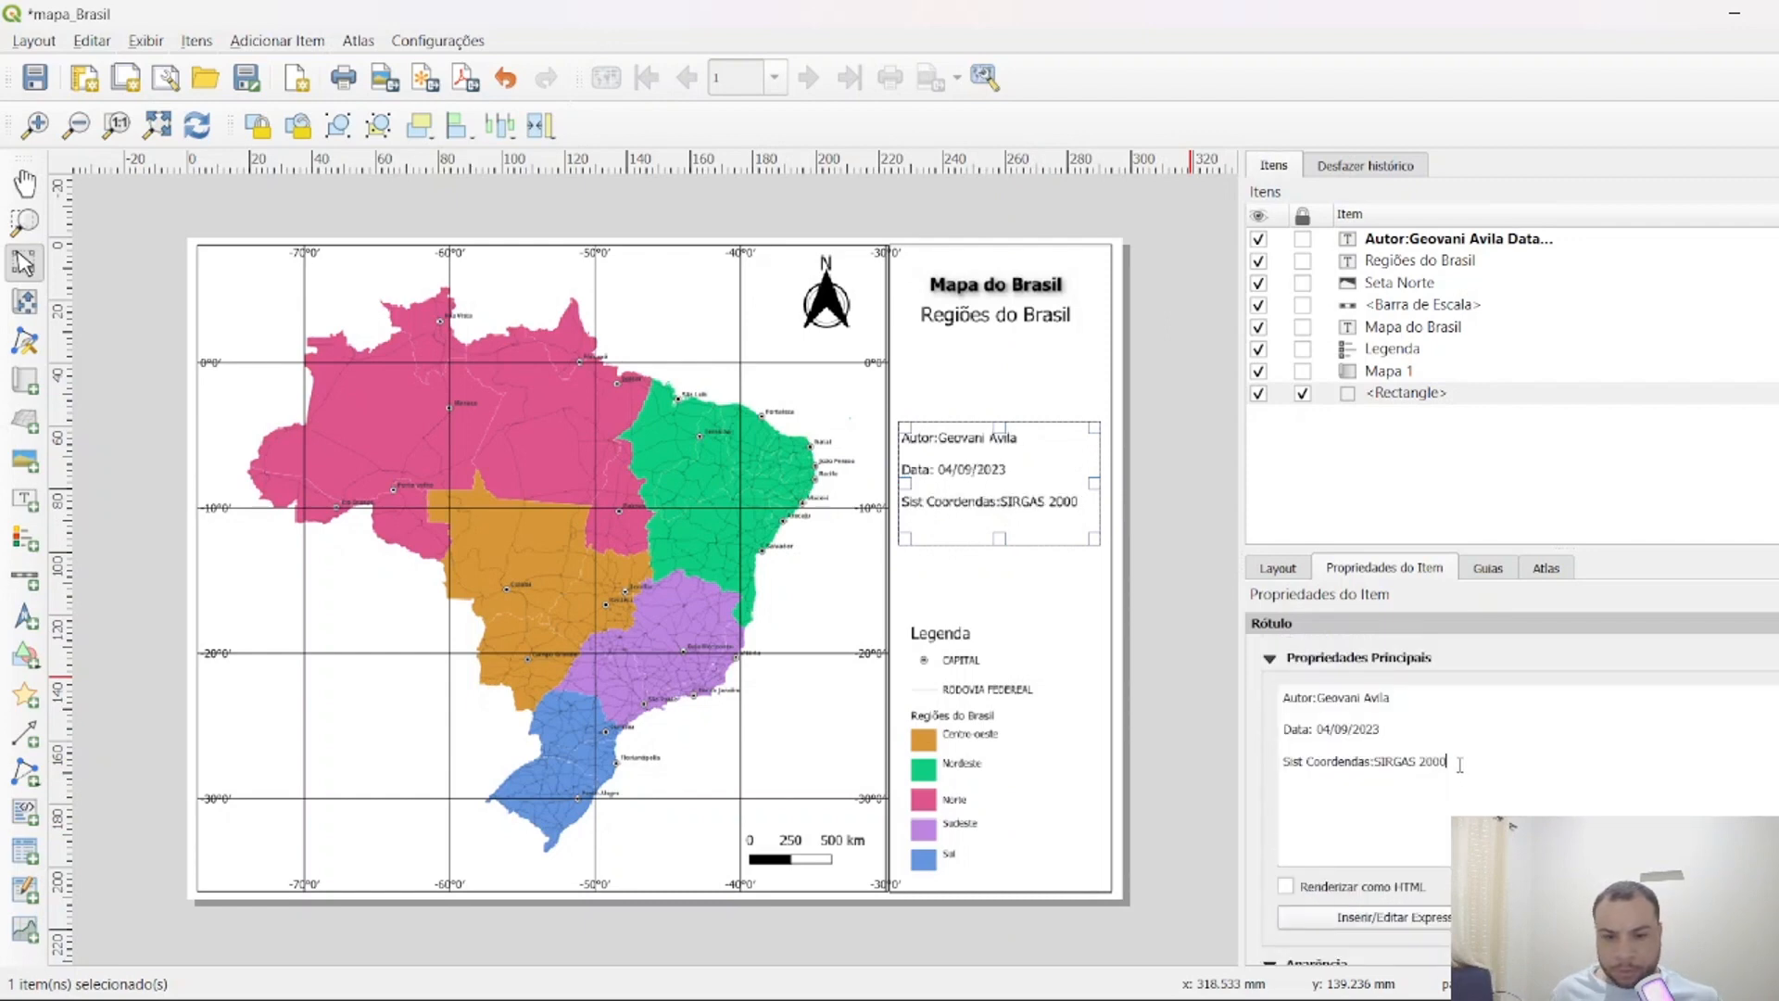
left_click(1181, 771)
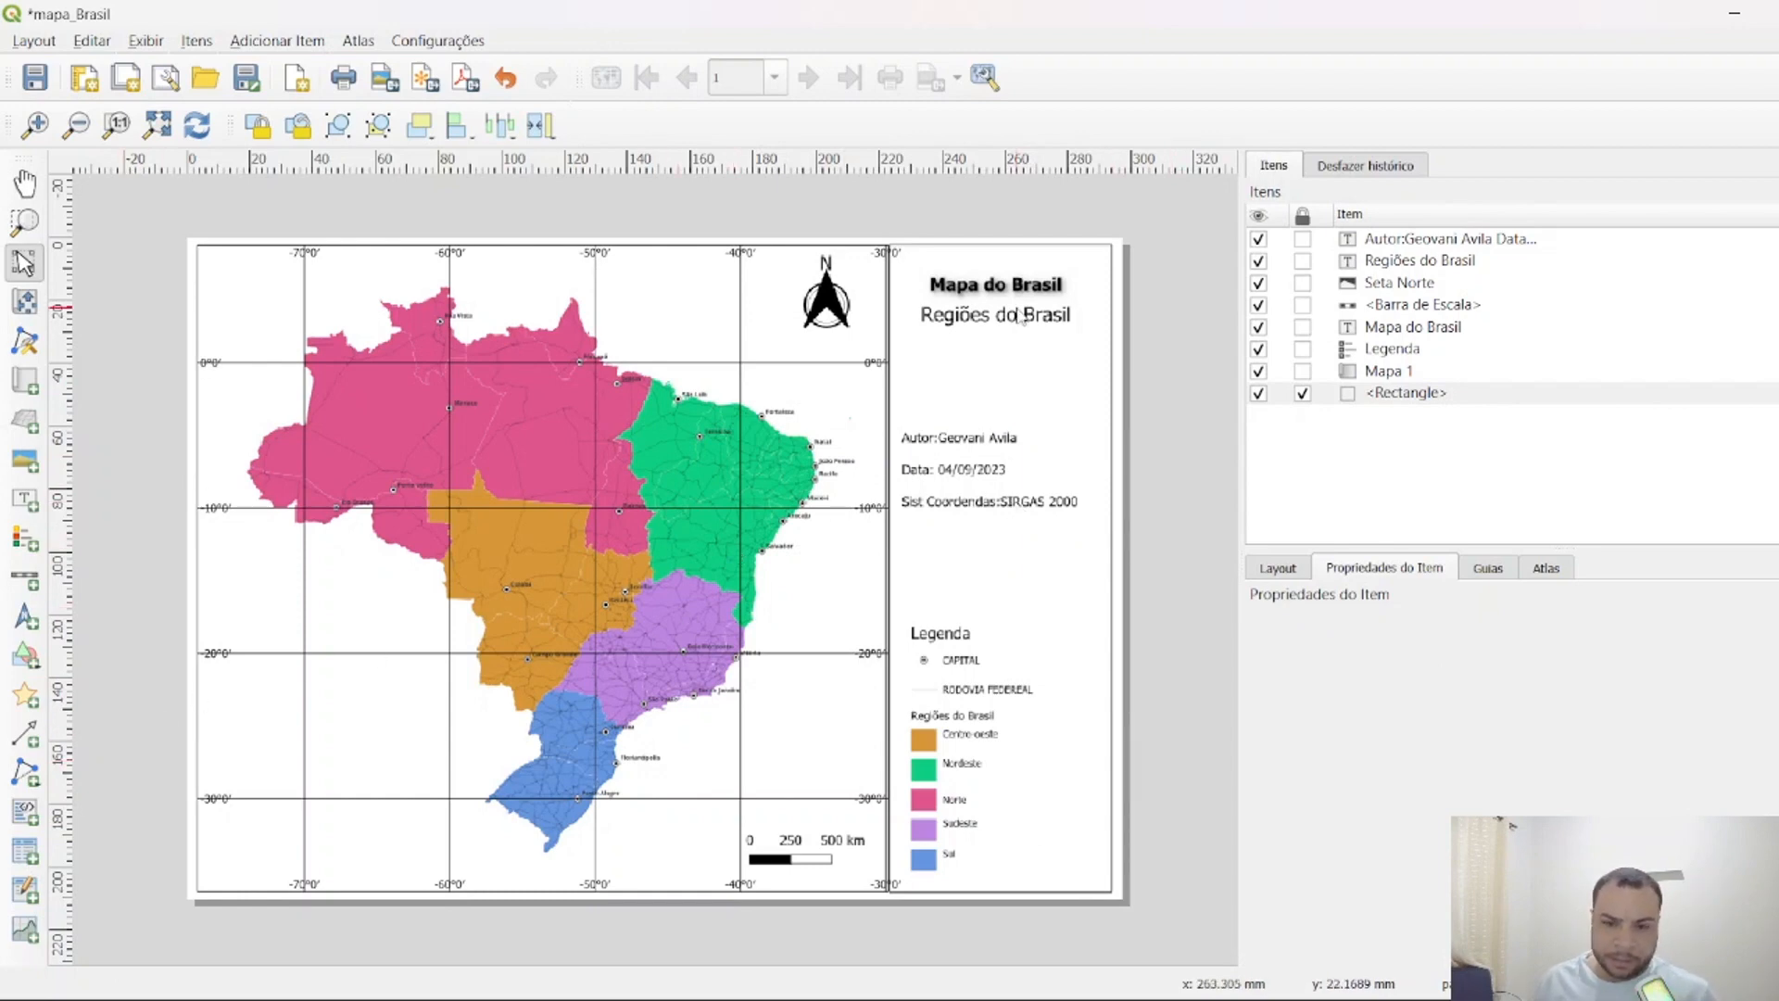
Enlarge the "Mapa do Brasil" title font, widen its box on both sides and move it slightly up above the subtitle.
left_click(993, 283)
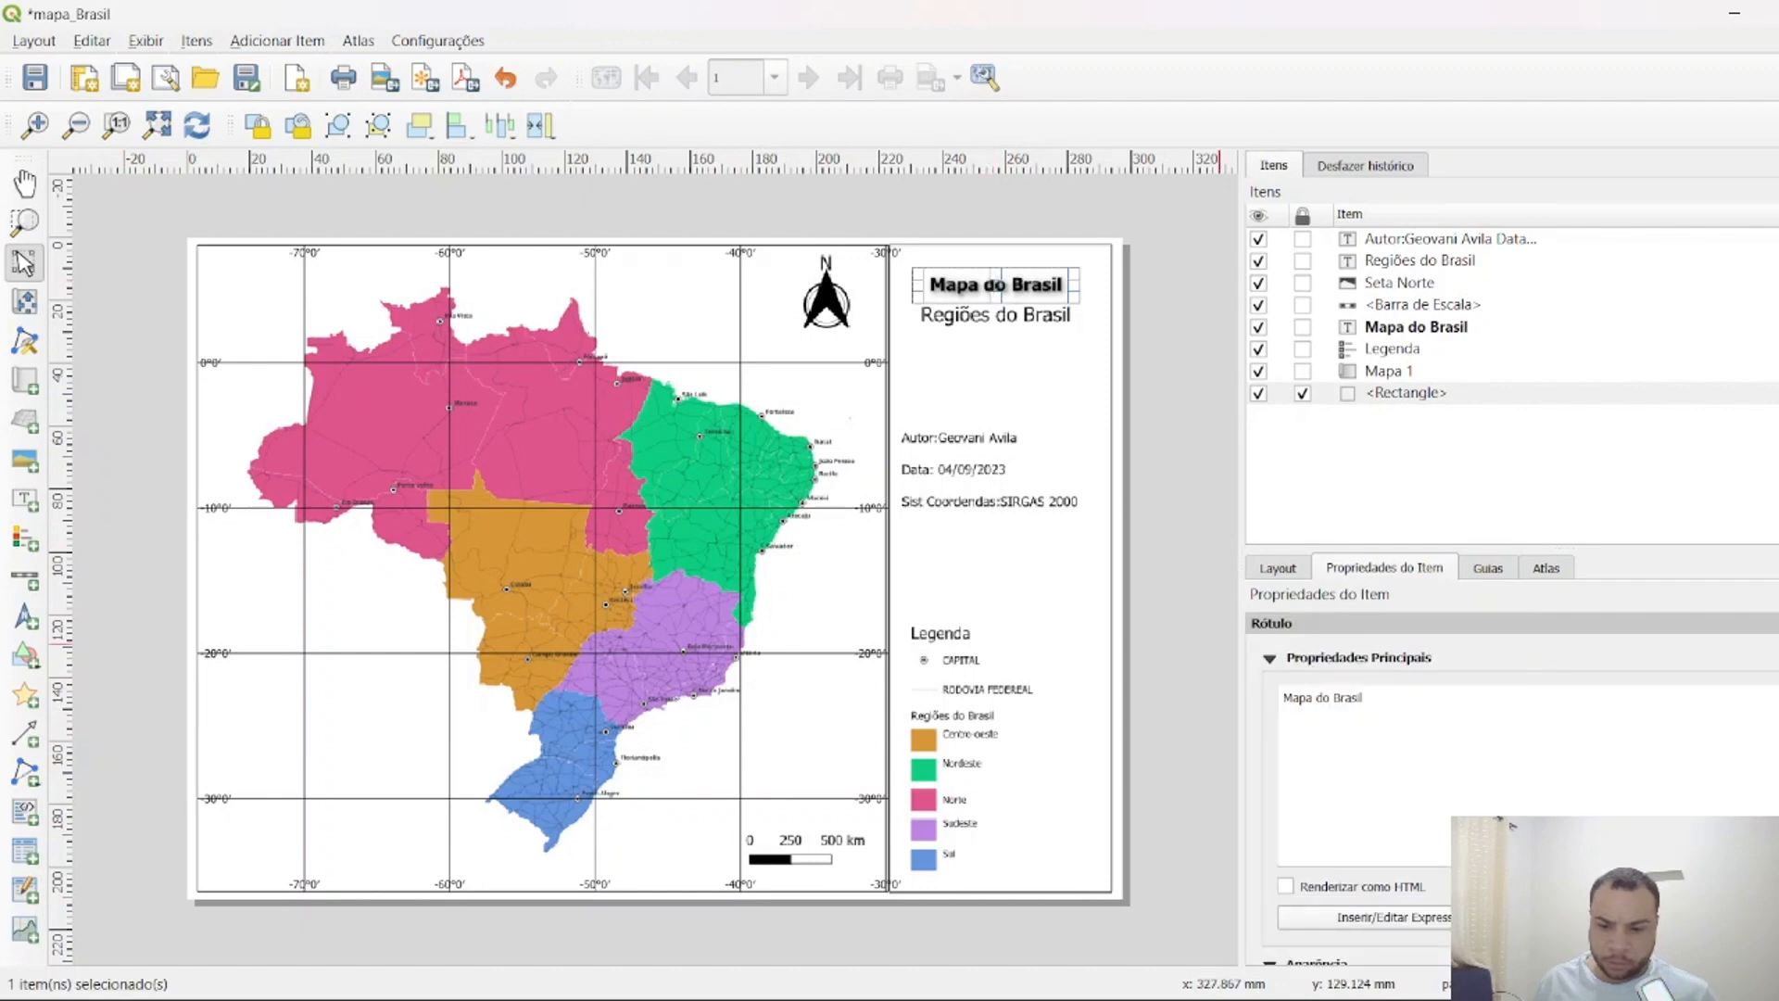
scroll(1451, 804, "down", 4)
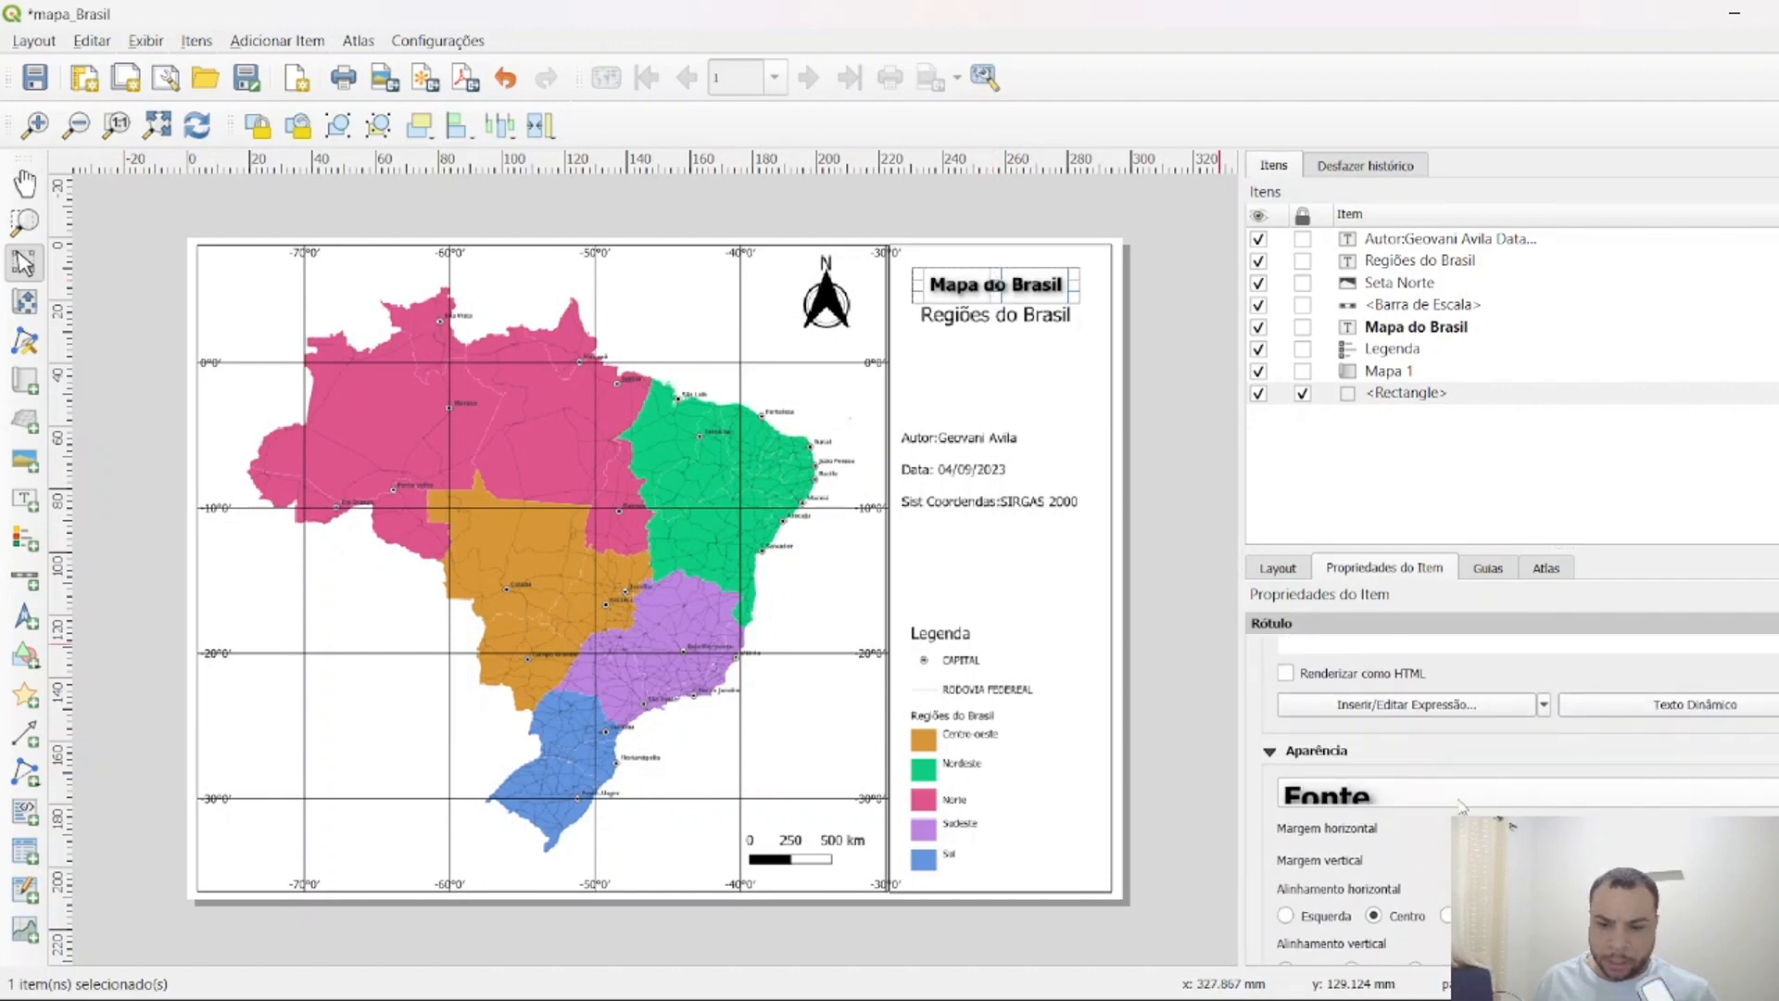
scroll(1448, 803, "up", 6)
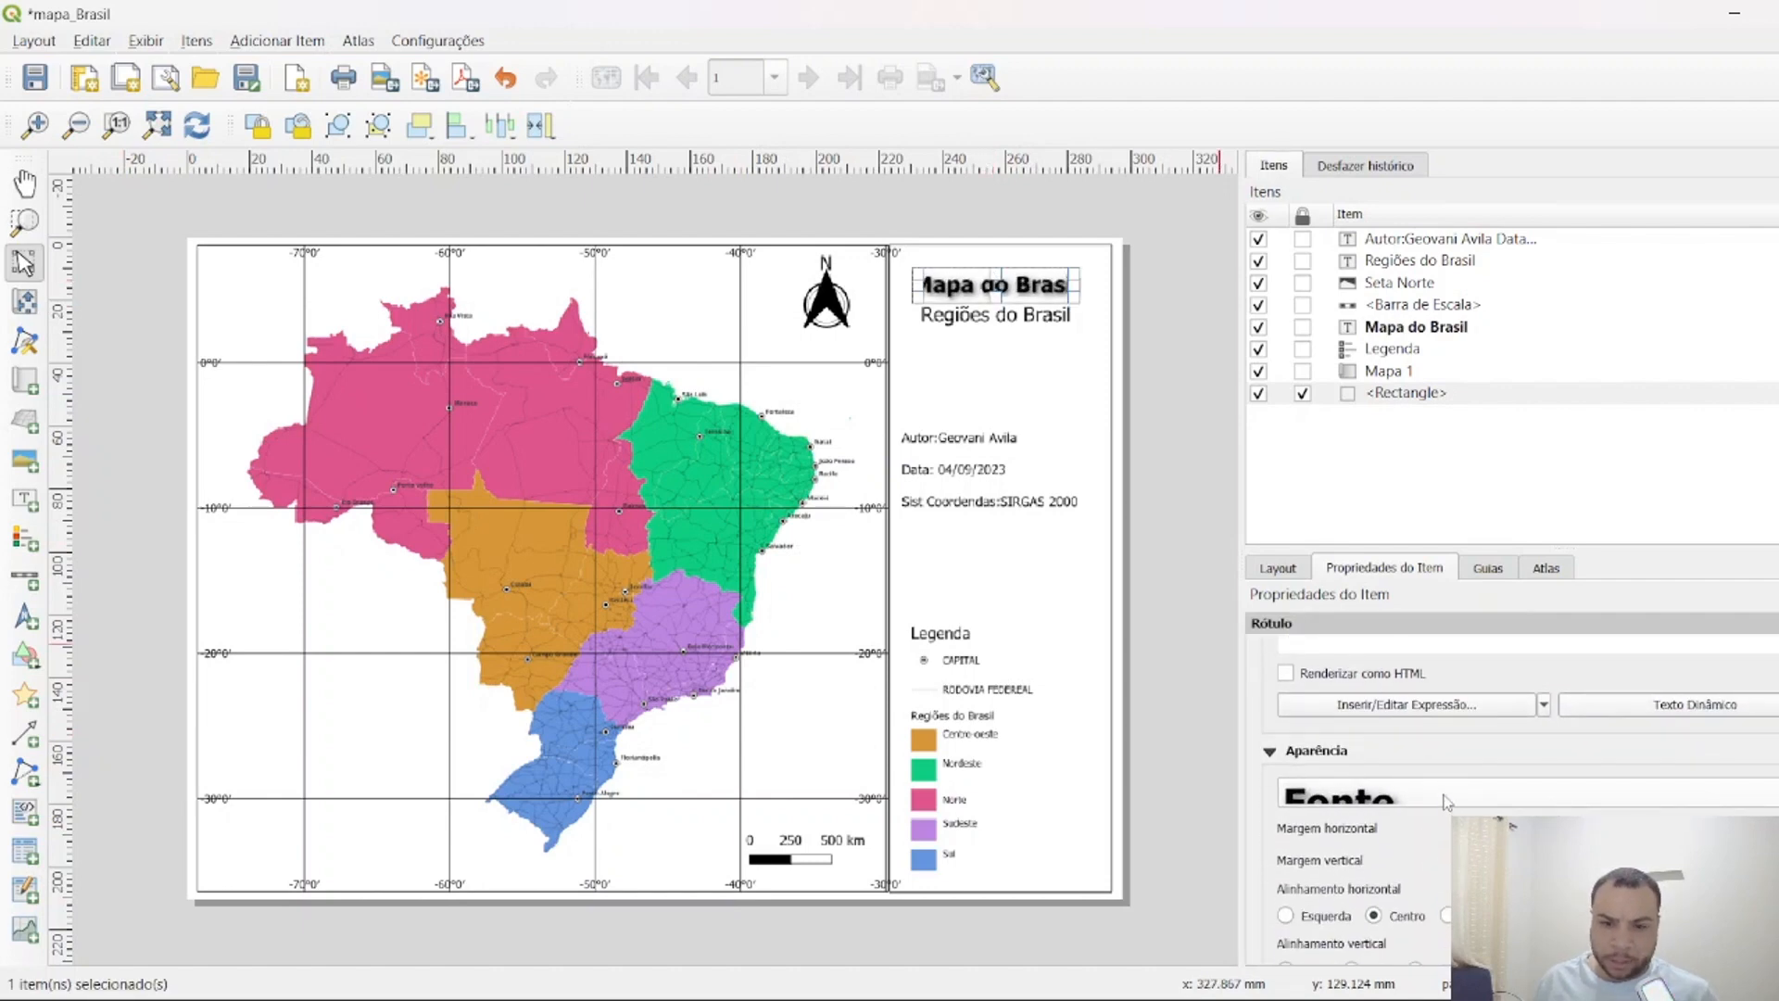
left_click_drag(1081, 280, 1100, 281)
left_click_drag(922, 287, 1006, 270)
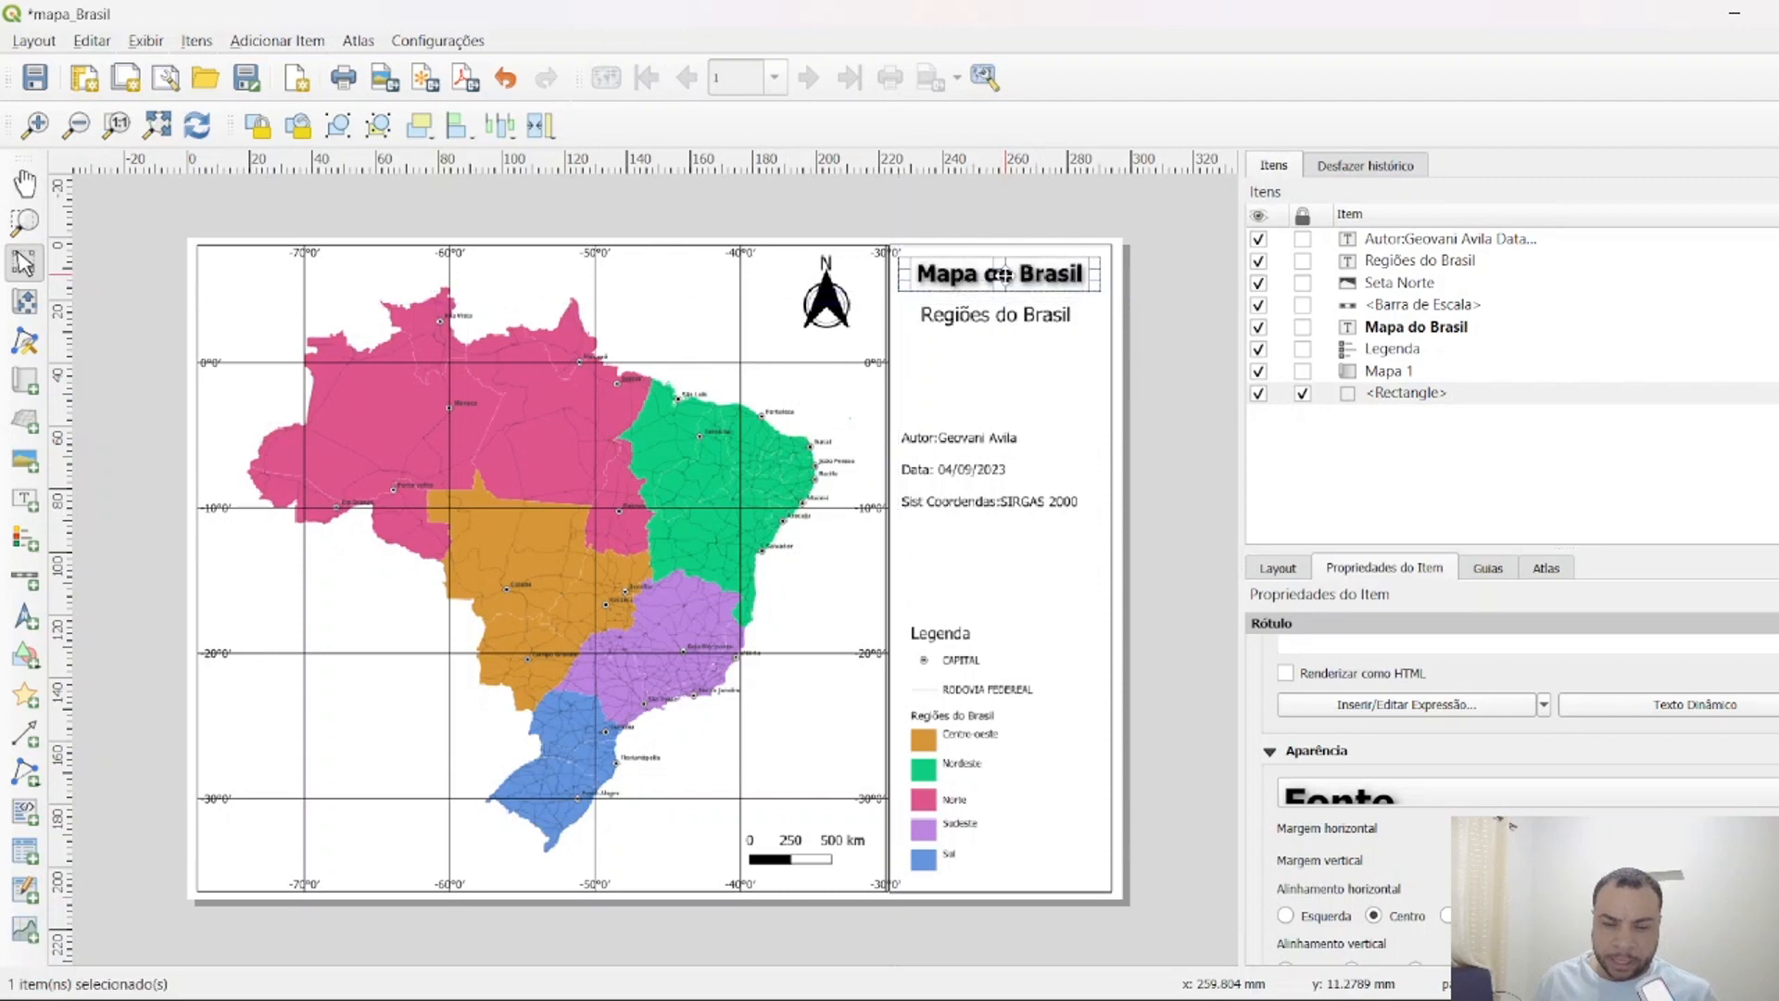
left_click(1143, 401)
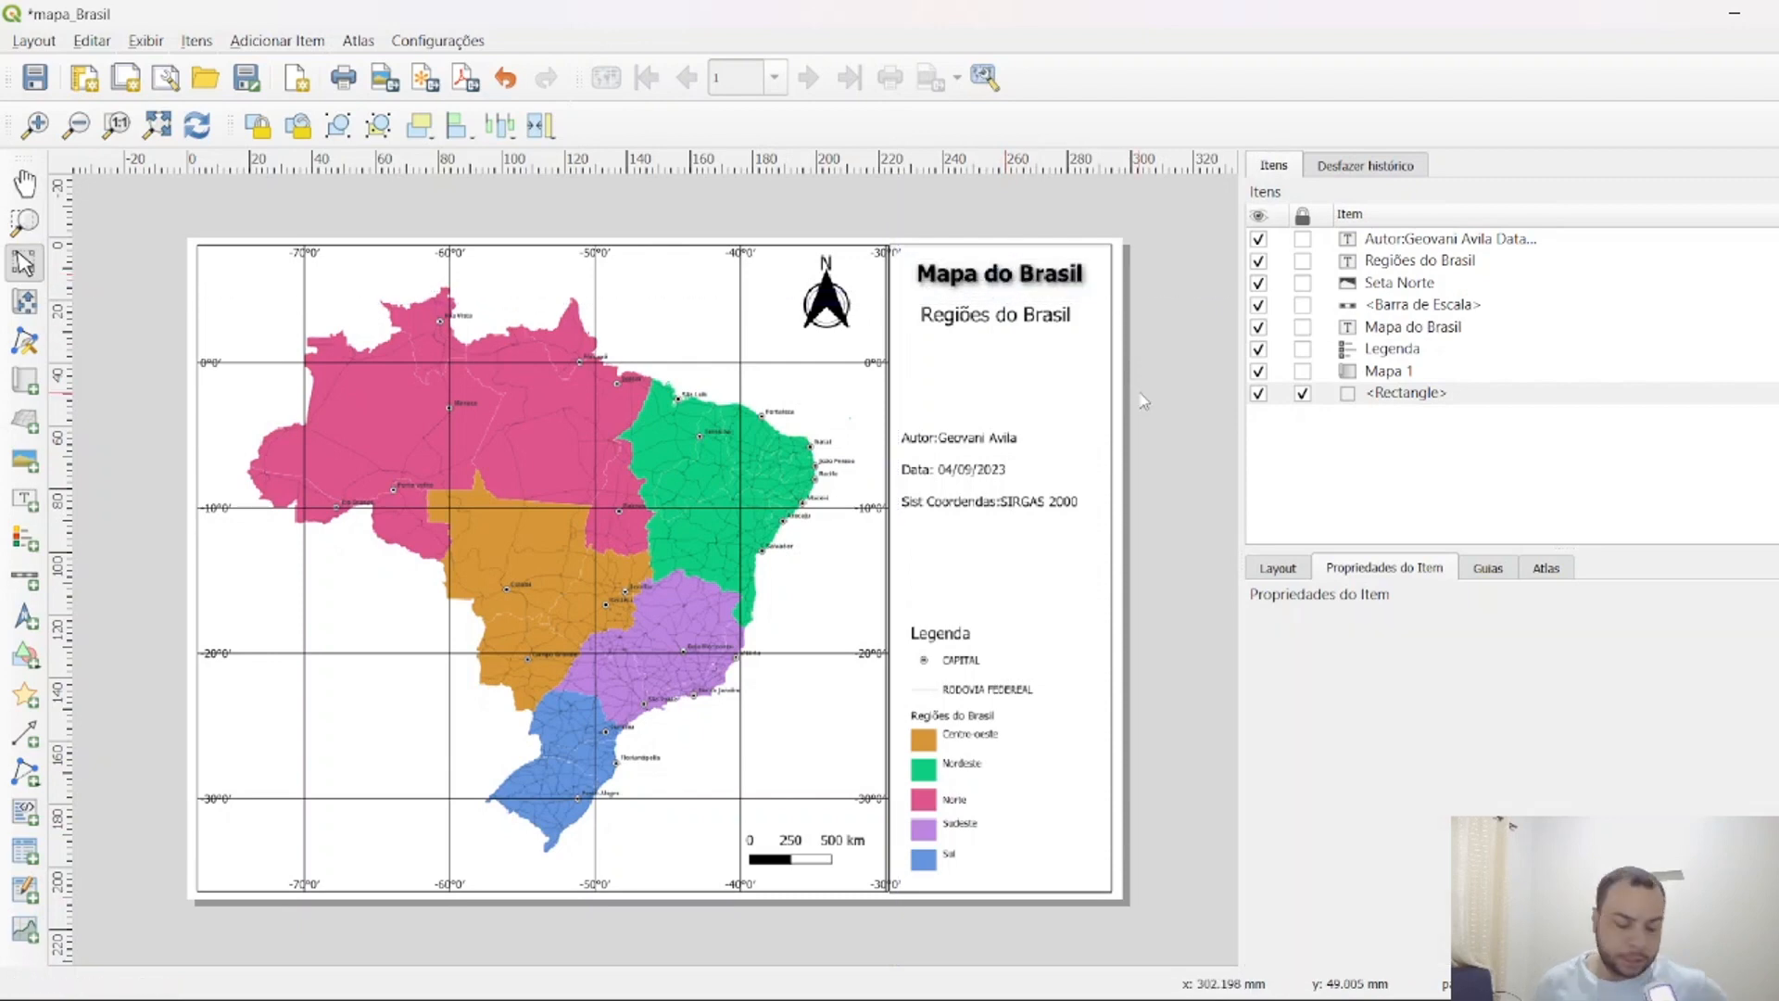